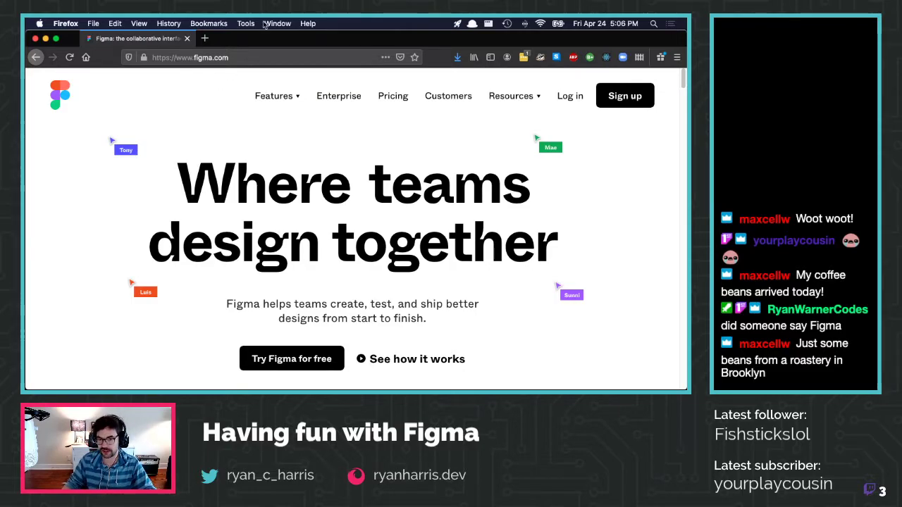
# Google-search 'google play store' with a !g bang in a new tab and open the Play Store
pyautogui.hotkey('ctrl', 't')
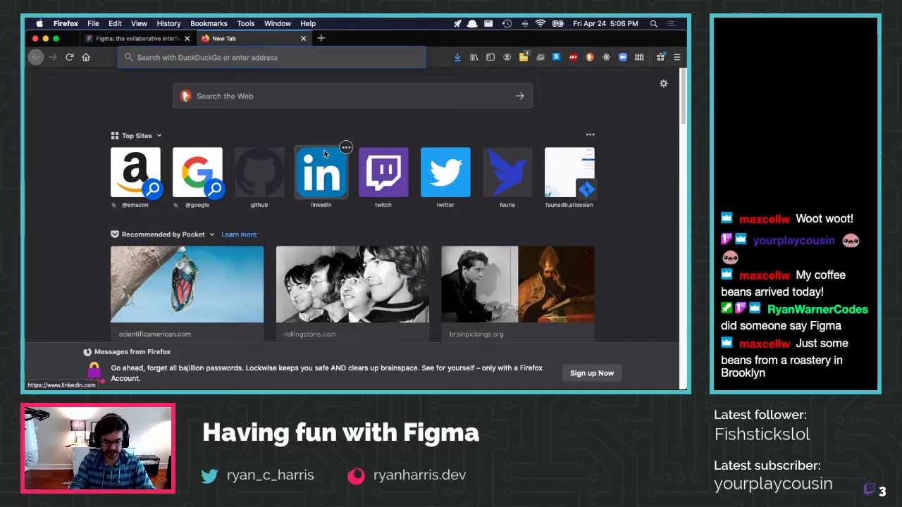
pyautogui.write('!g p')
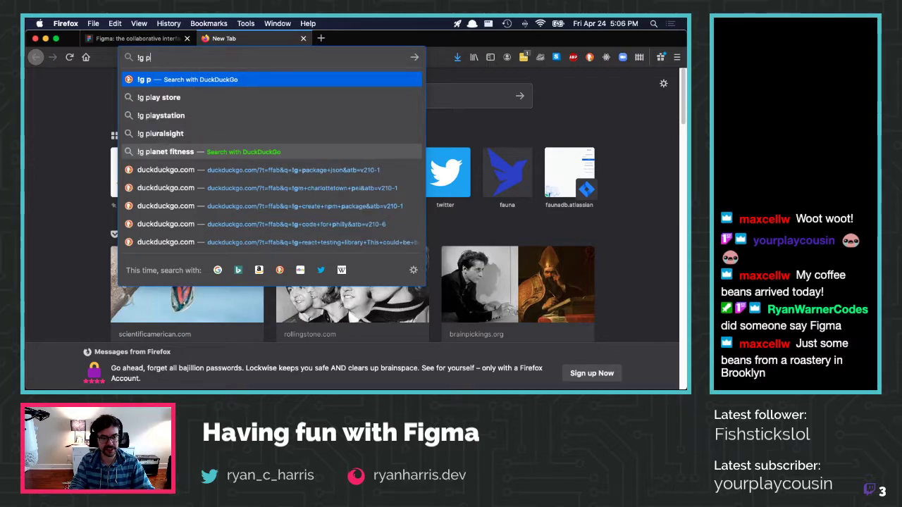
pyautogui.write('oogle play store')
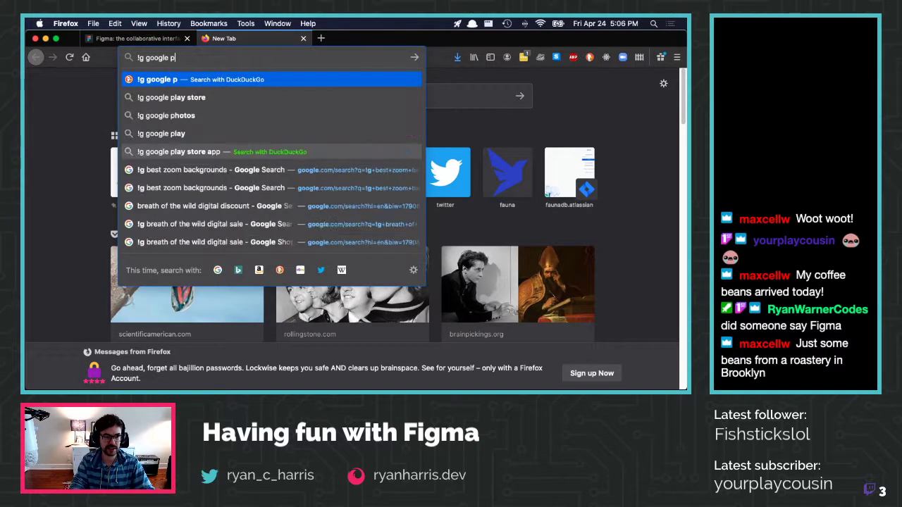
pyautogui.press('Return')
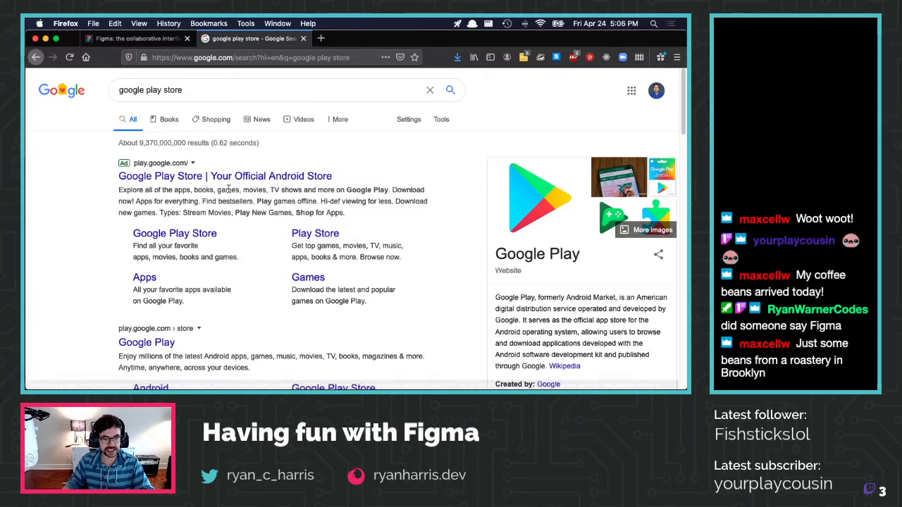
pyautogui.click(189, 235)
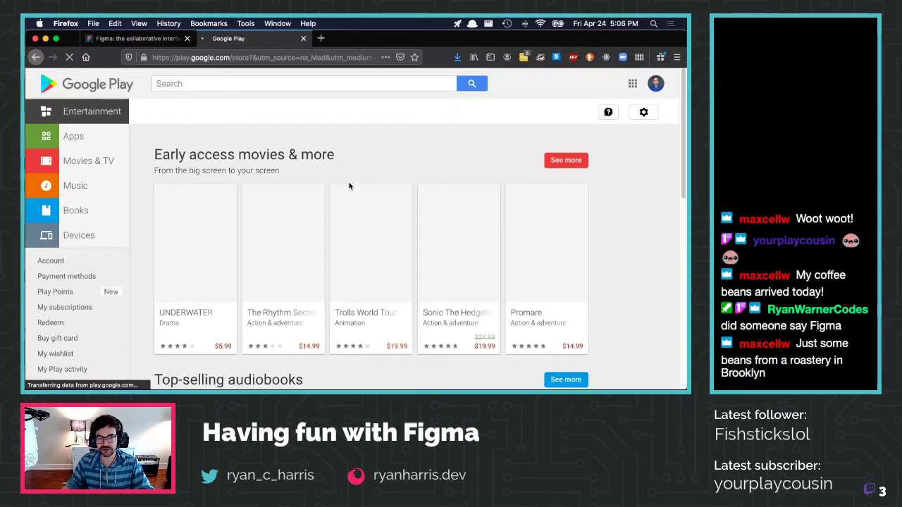
# Search the Play Store for 'coffe cup guru' and open the coffee.cup.guru app page
pyautogui.write('co')
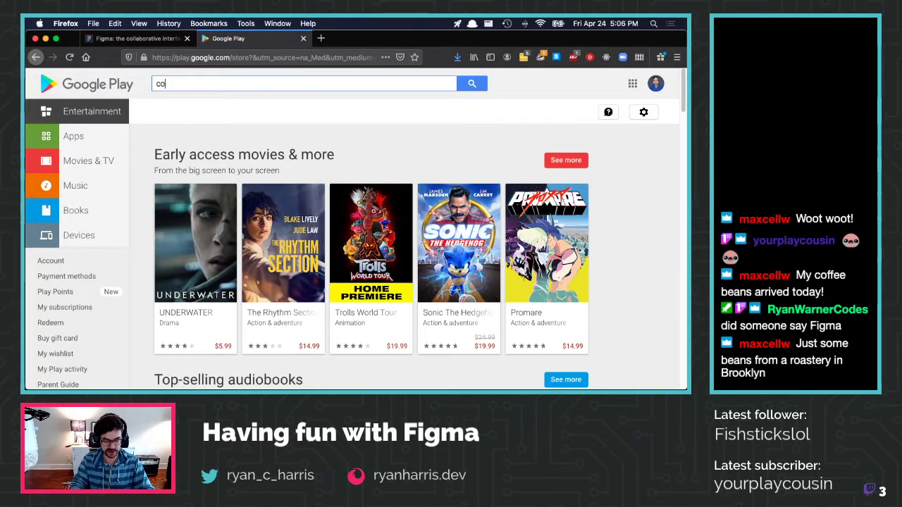
pyautogui.write('ffe cup guru')
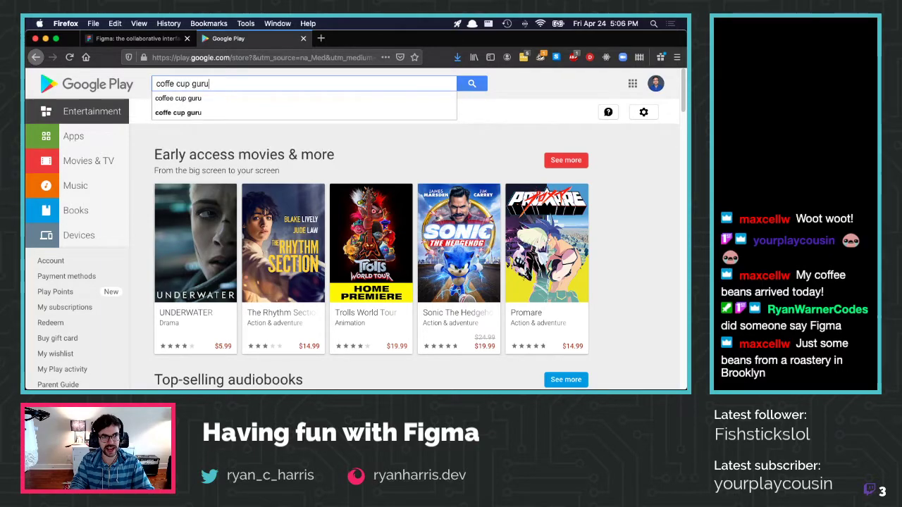
pyautogui.press('Return')
pyautogui.scroll(-3, 249, 162)
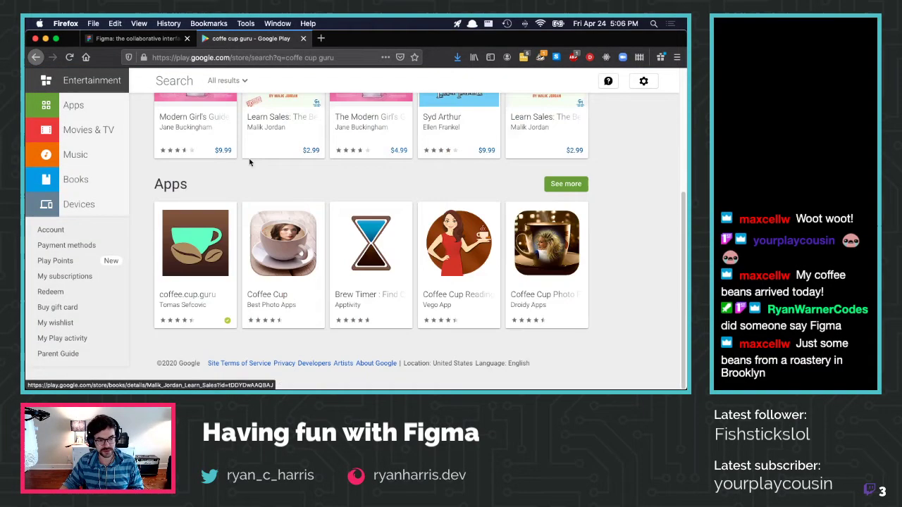
pyautogui.click(195, 243)
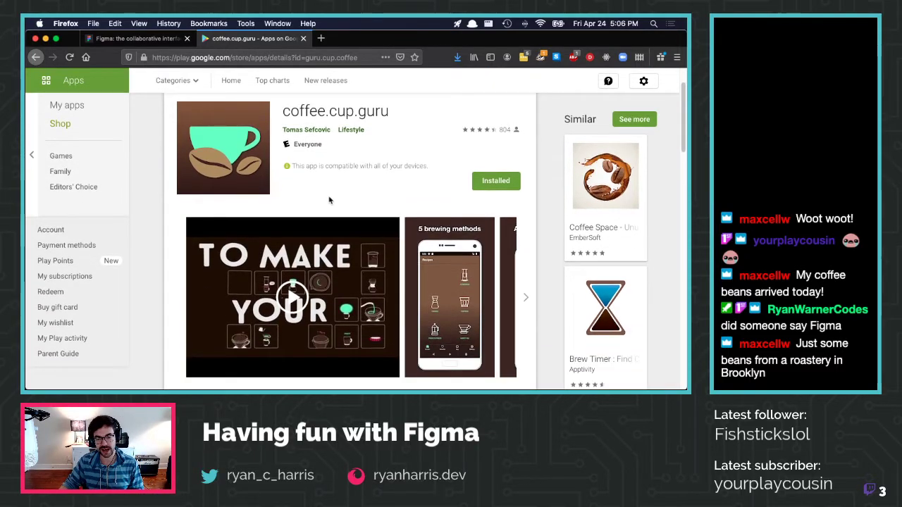
# Browse the app's screenshot carousel forward and back, then close the tab
pyautogui.scroll(-3, 495, 317)
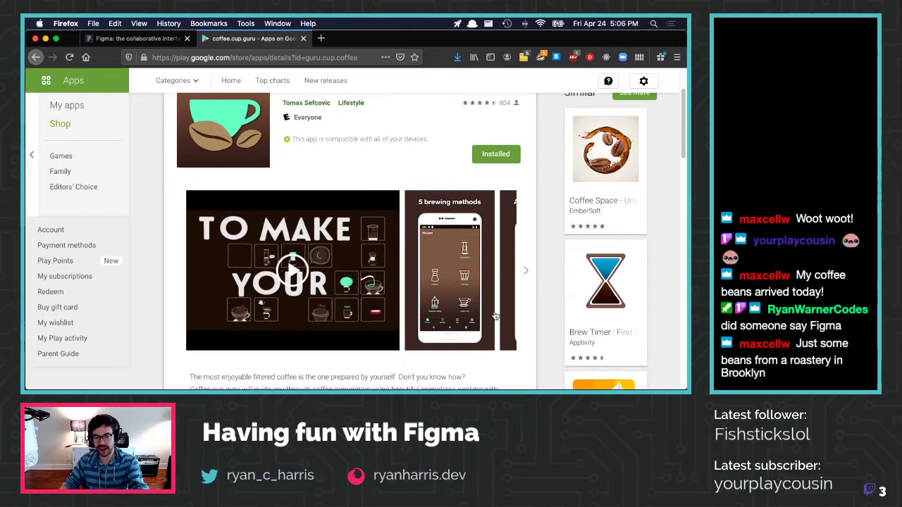
pyautogui.click(527, 272)
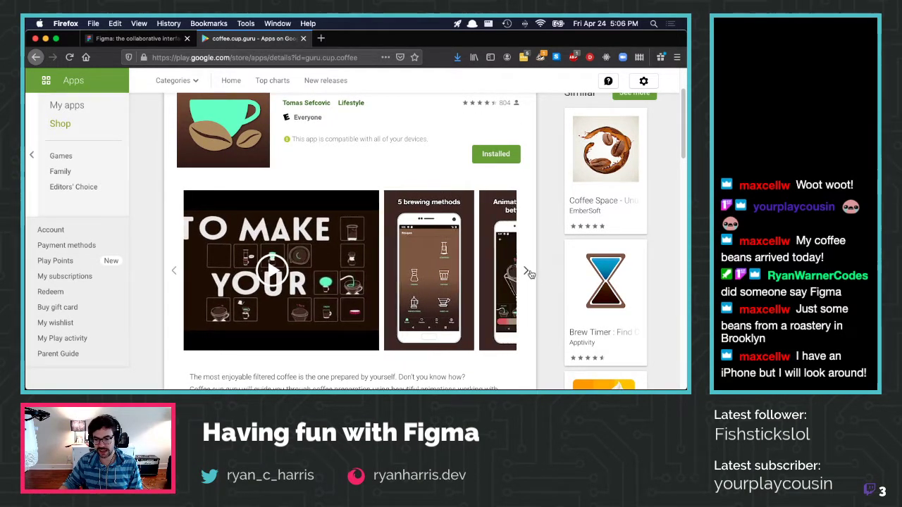
pyautogui.click(528, 272)
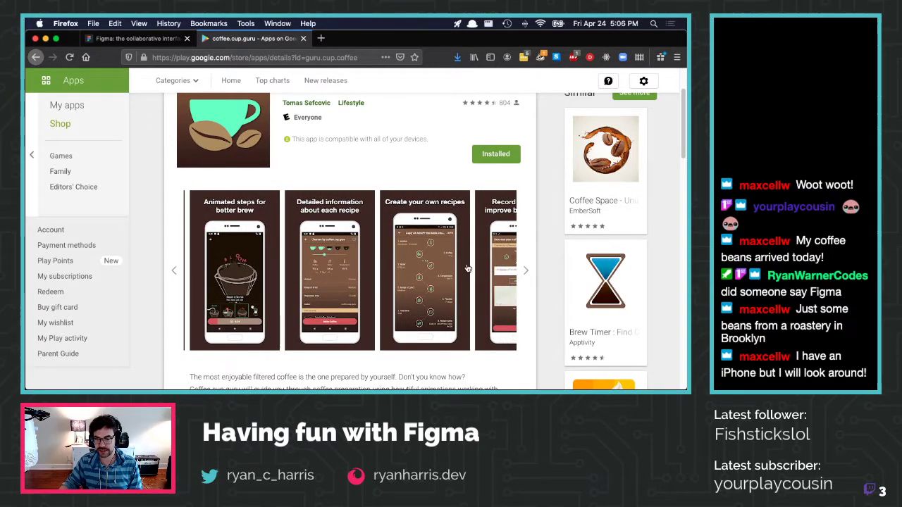
pyautogui.click(525, 271)
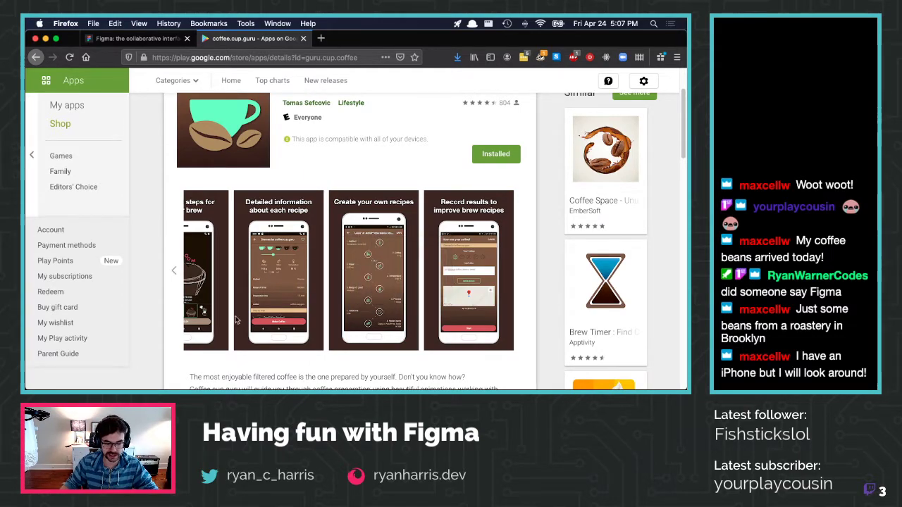
pyautogui.click(173, 272)
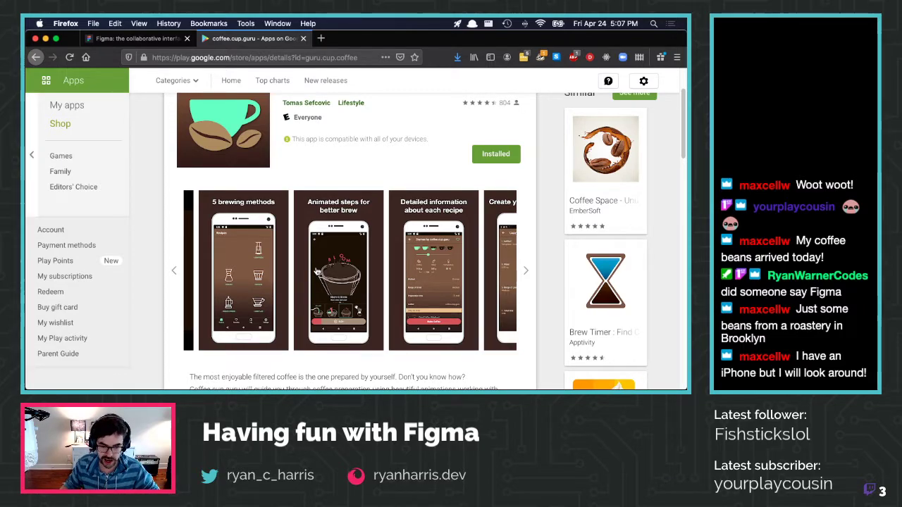
pyautogui.click(303, 39)
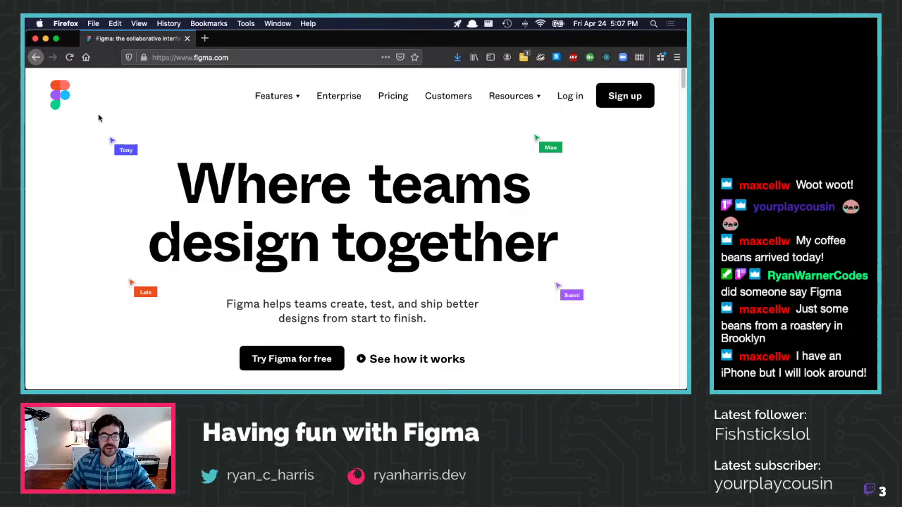
# Switch from Firefox to the Figma file ryanharris-dot-dev-v2
pyautogui.press('super+Tab')
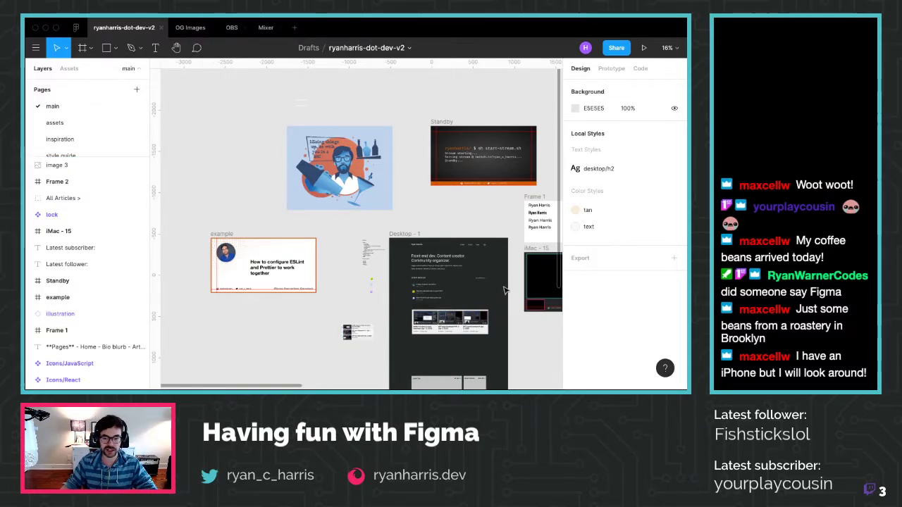
# Move Frame 1 and iMac - 15 up into the top row beside Standby
pyautogui.scroll(-10, 504, 288)
pyautogui.scroll(5, 483, 285)
pyautogui.hscroll(2, 477, 284)
pyautogui.scroll(-1, 422, 267)
pyautogui.moveTo(327, 216); pyautogui.dragTo(341, 177)
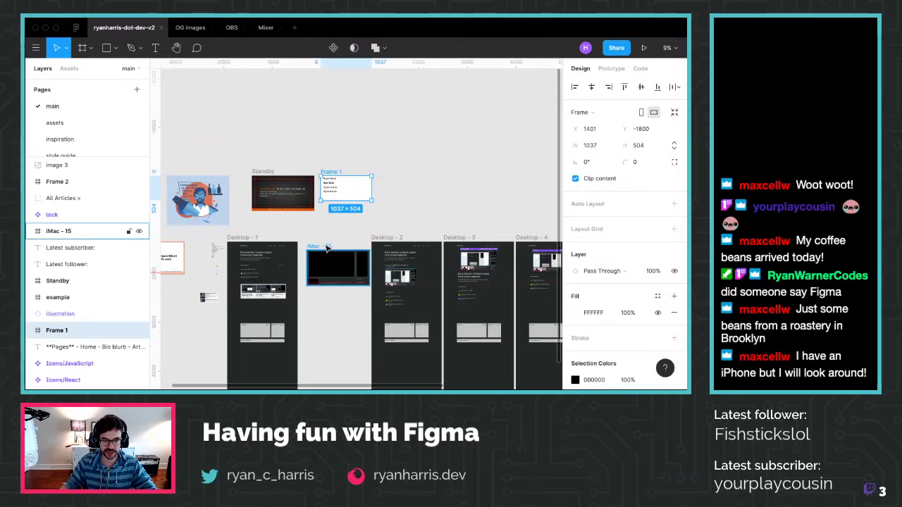
pyautogui.moveTo(327, 247); pyautogui.dragTo(410, 172)
# Nudge the illustration and move the example frame up beside it
pyautogui.moveTo(188, 199); pyautogui.dragTo(201, 196)
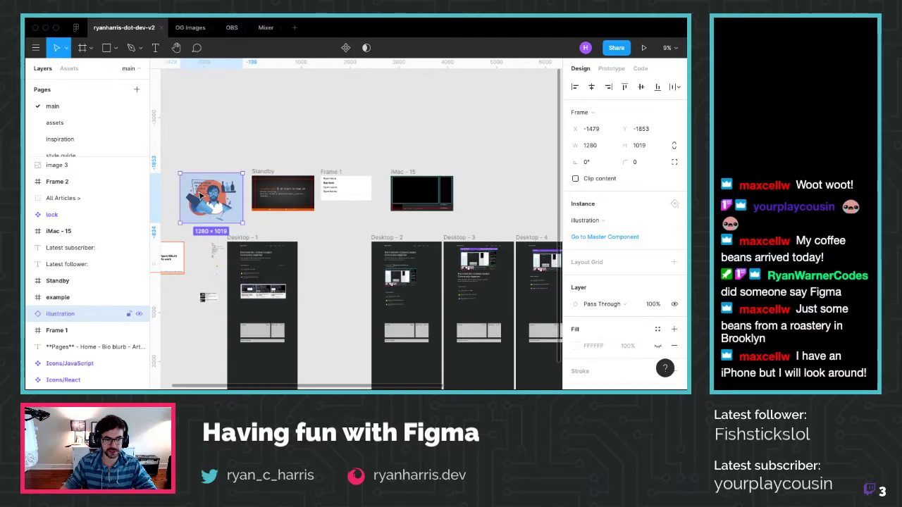
pyautogui.hscroll(-5, 200, 196)
pyautogui.moveTo(267, 236); pyautogui.dragTo(252, 166)
pyautogui.hscroll(5, 365, 284)
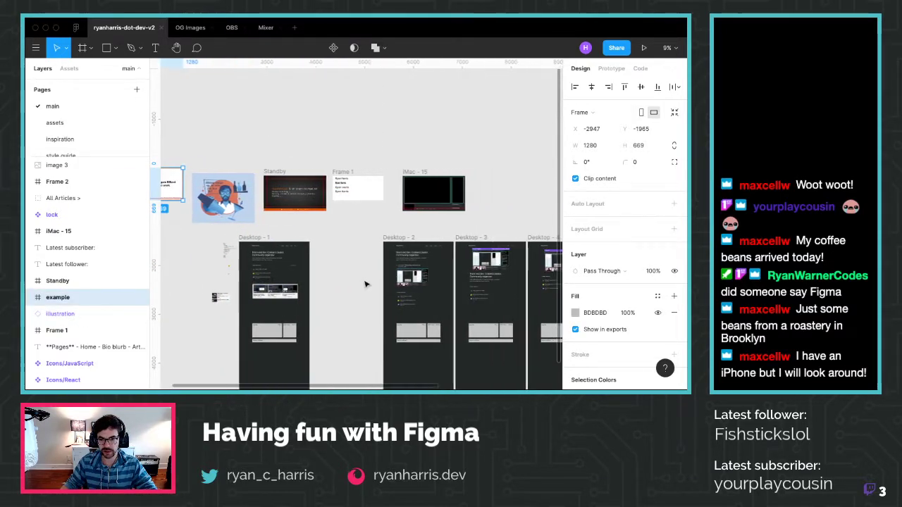
pyautogui.scroll(5, 280, 311)
pyautogui.hscroll(-5, 267, 317)
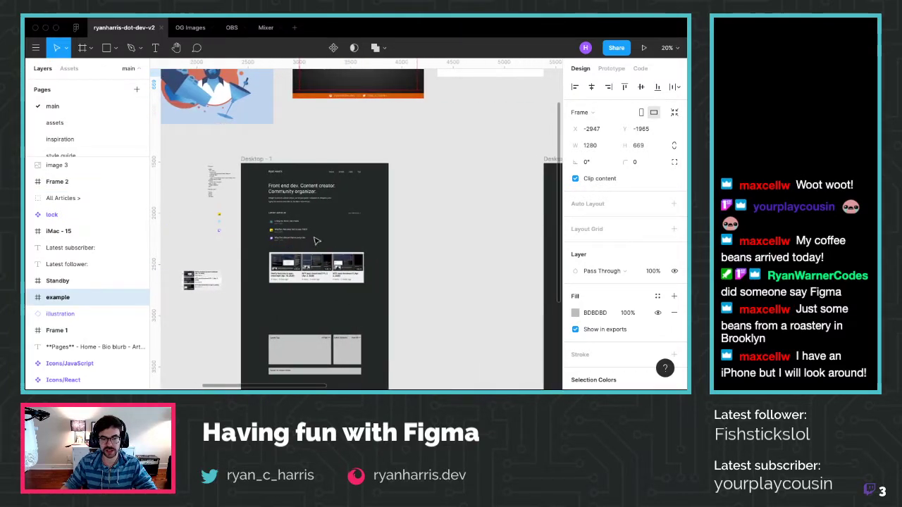
pyautogui.scroll(8, 316, 241)
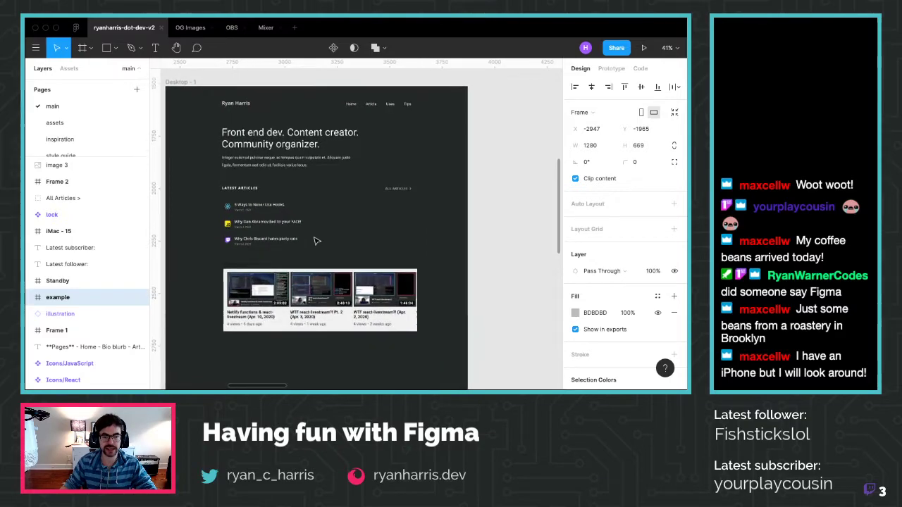
pyautogui.scroll(-2, 303, 241)
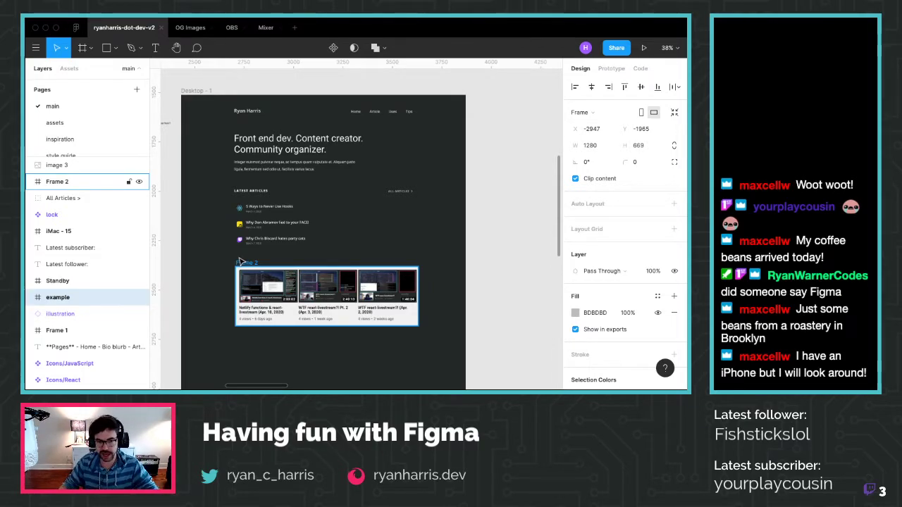
# Scroll down and across the website's Desktop frames
pyautogui.scroll(-4, 265, 322)
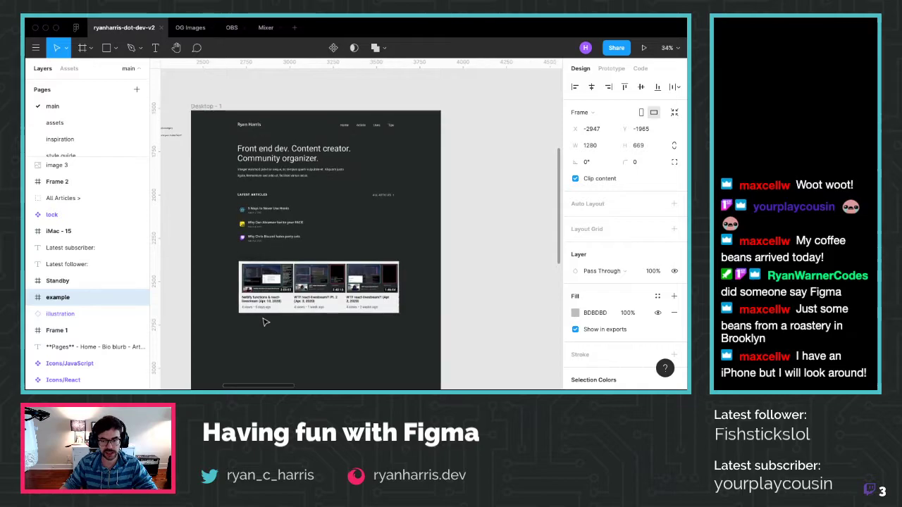
pyautogui.scroll(-8, 264, 322)
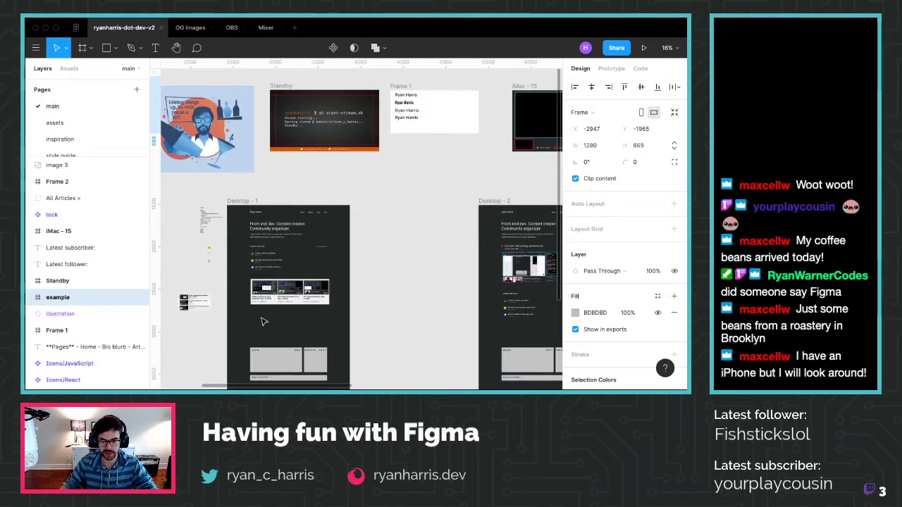
pyautogui.hscroll(10, 262, 322)
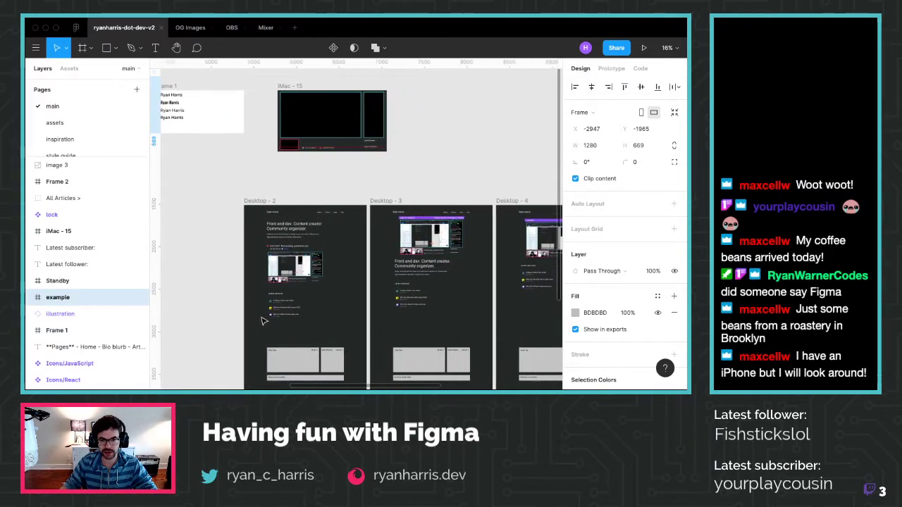
pyautogui.hscroll(1, 261, 321)
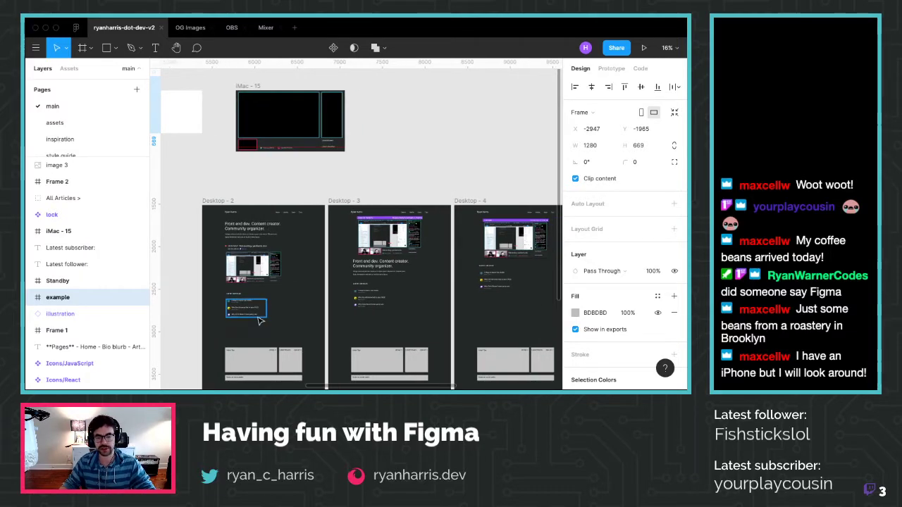
pyautogui.scroll(8, 223, 338)
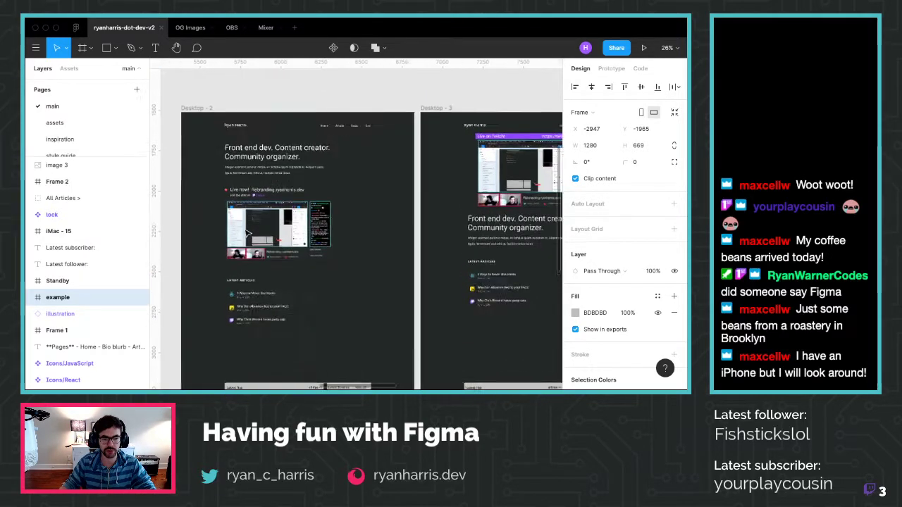
pyautogui.scroll(3, 247, 232)
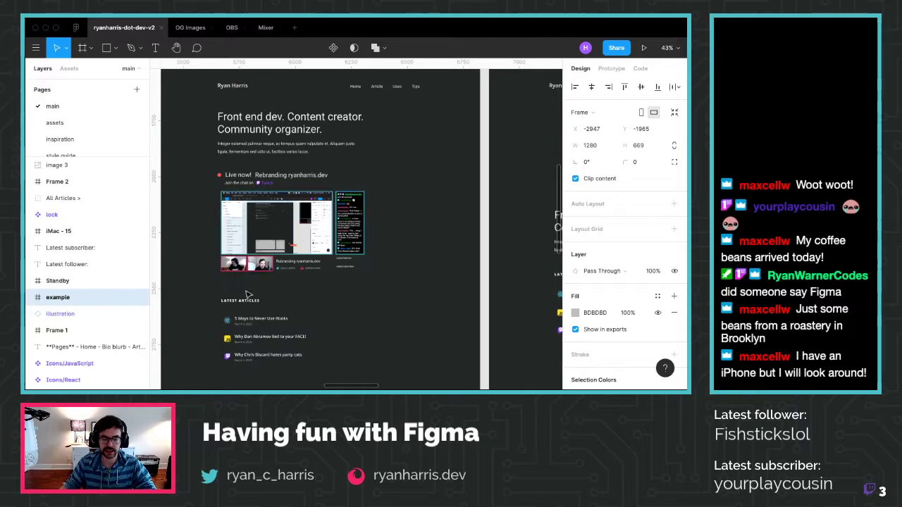
# Pan further right through the frames, then switch to the OG Images file
pyautogui.hscroll(5, 260, 251)
pyautogui.hscroll(6, 261, 250)
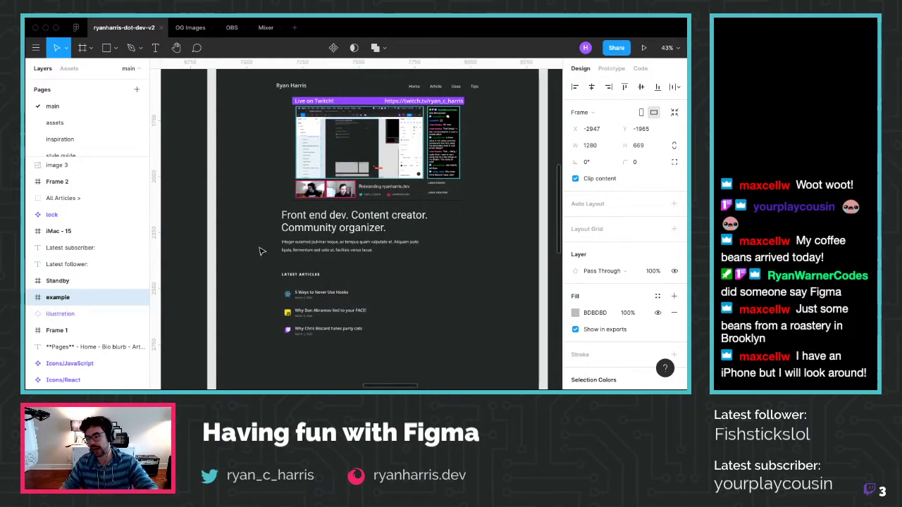
pyautogui.hscroll(5, 261, 251)
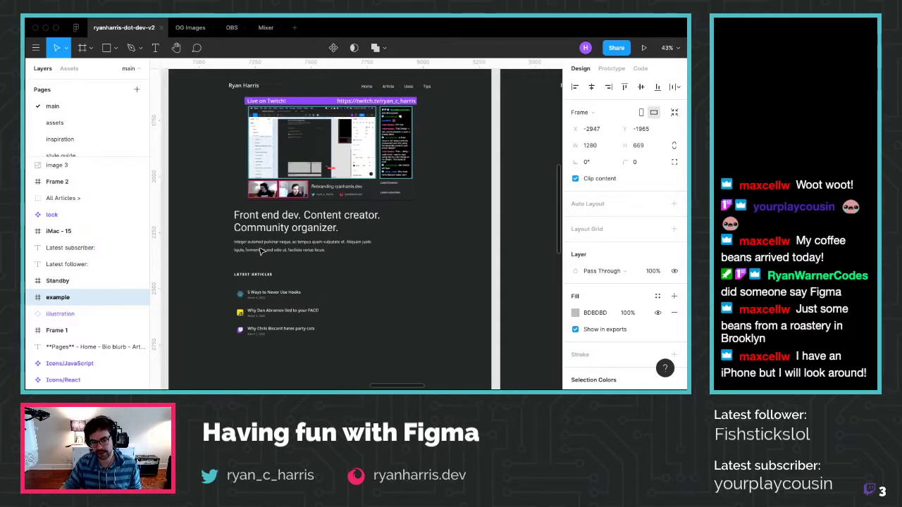
pyautogui.hscroll(9, 261, 251)
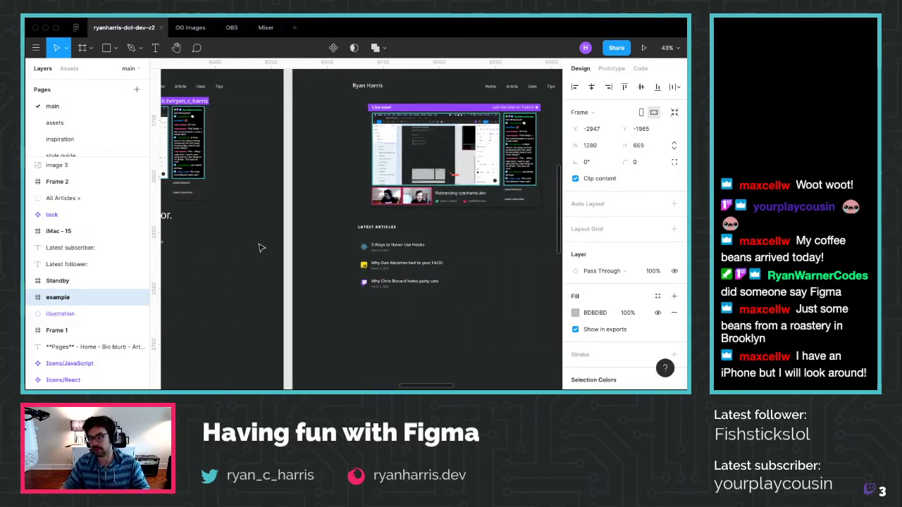
pyautogui.hscroll(12, 261, 246)
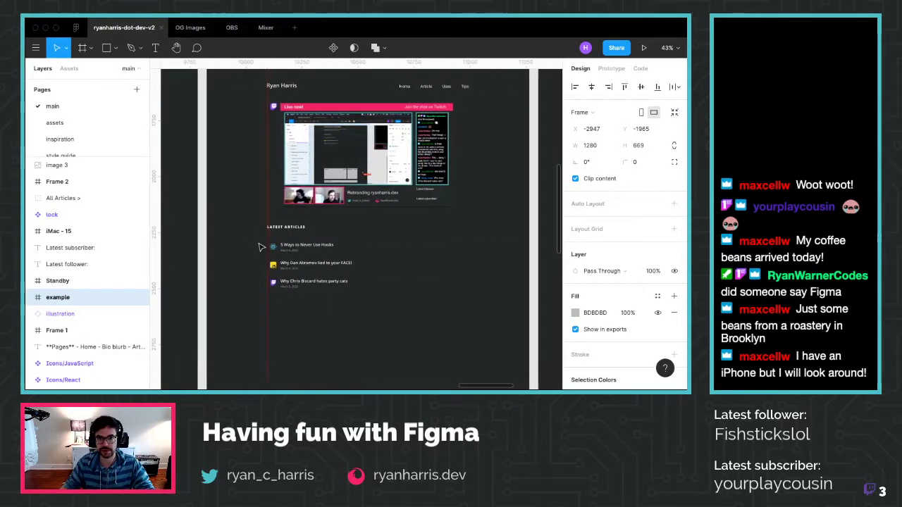
pyautogui.hscroll(10, 261, 246)
pyautogui.scroll(-5, 260, 246)
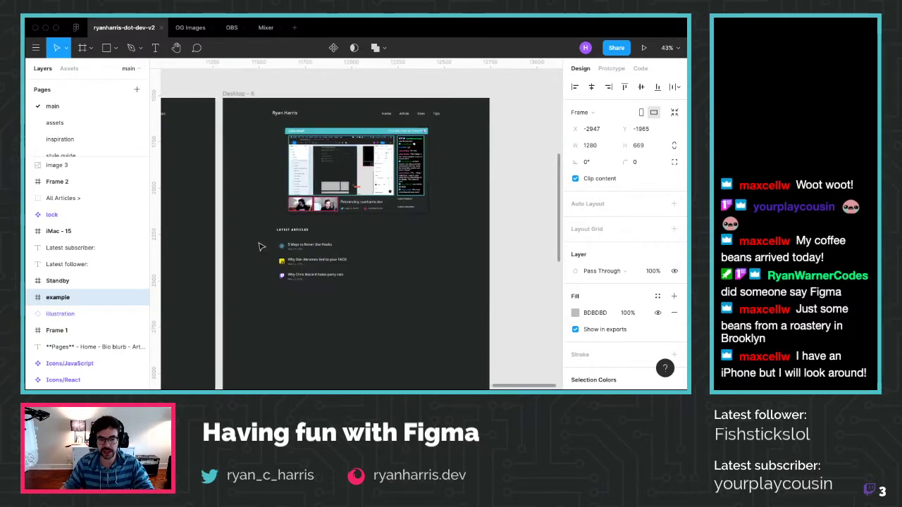
pyautogui.hscroll(-20, 259, 248)
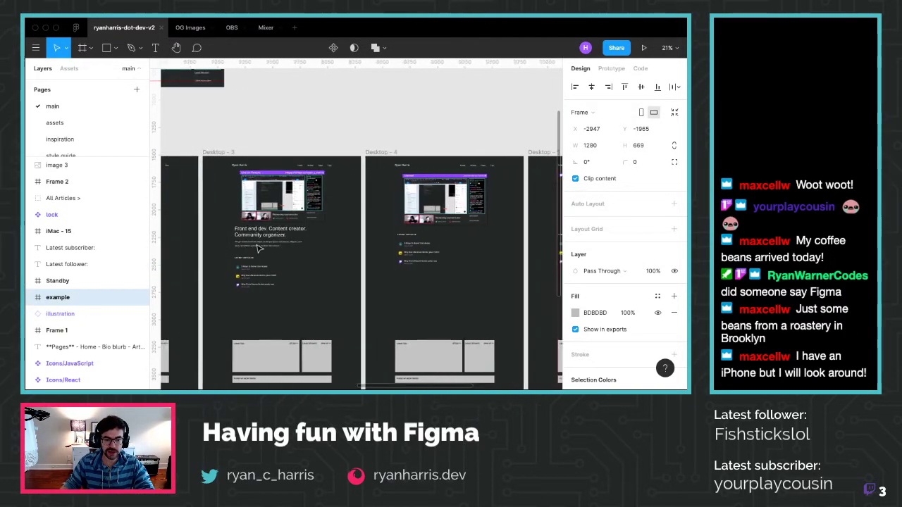
pyautogui.click(189, 29)
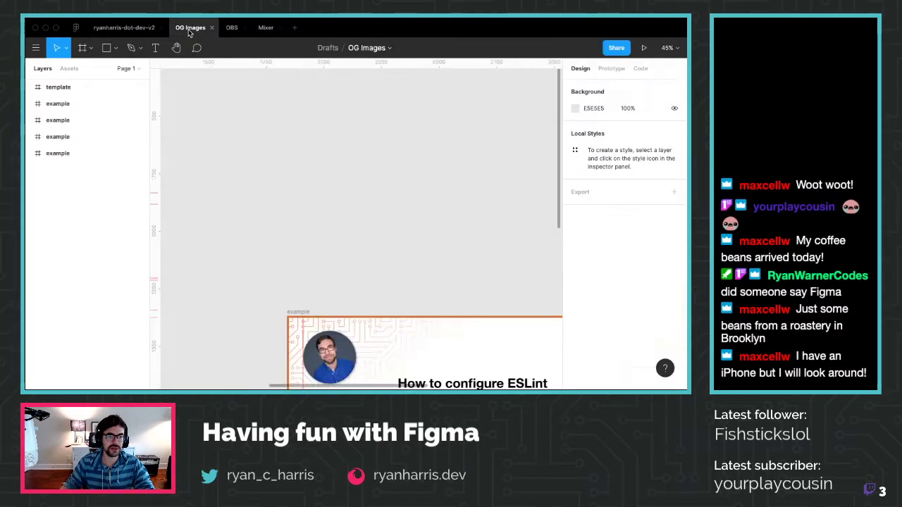
pyautogui.scroll(-6, 377, 321)
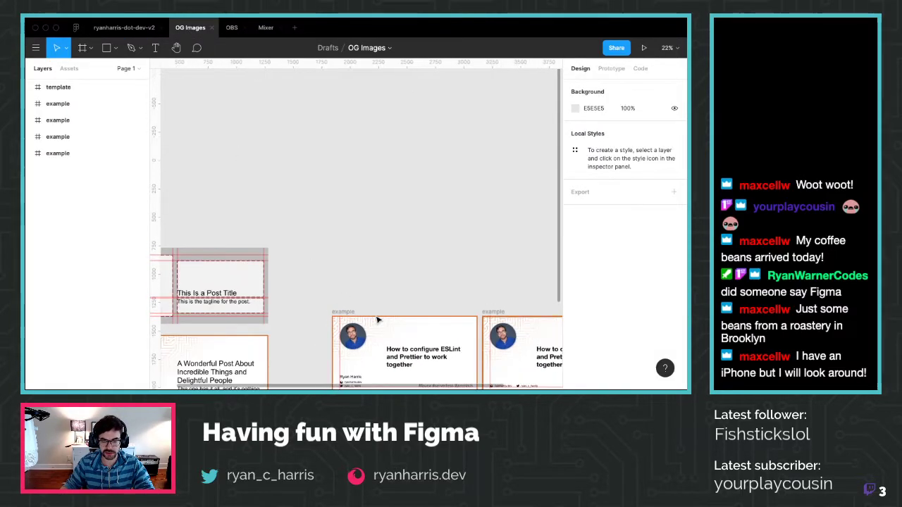
pyautogui.scroll(-3, 405, 300)
pyautogui.hscroll(5, 405, 301)
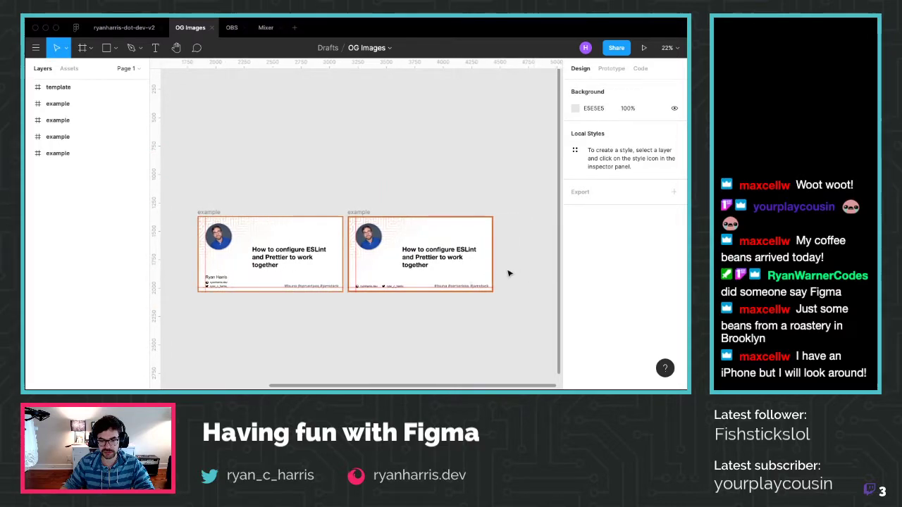
pyautogui.scroll(4, 507, 272)
pyautogui.click(255, 189)
pyautogui.hotkey('shift', 'r')
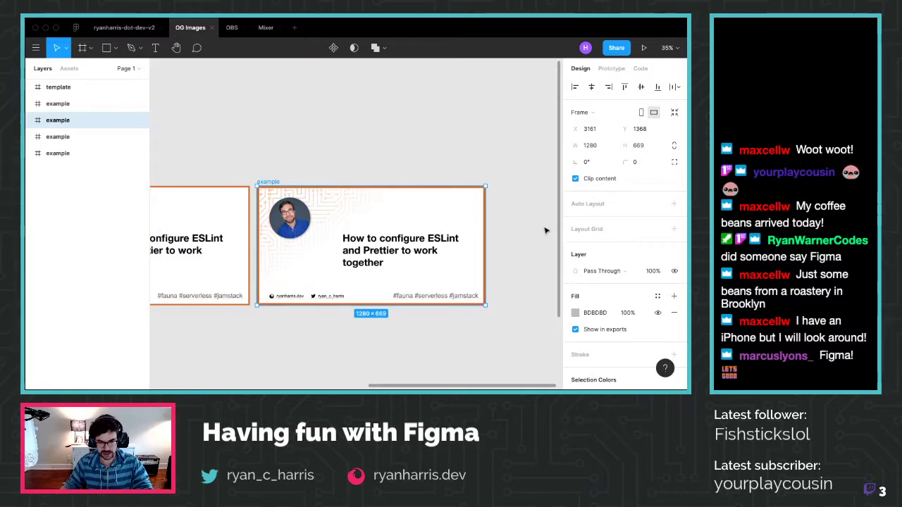
pyautogui.click(496, 136)
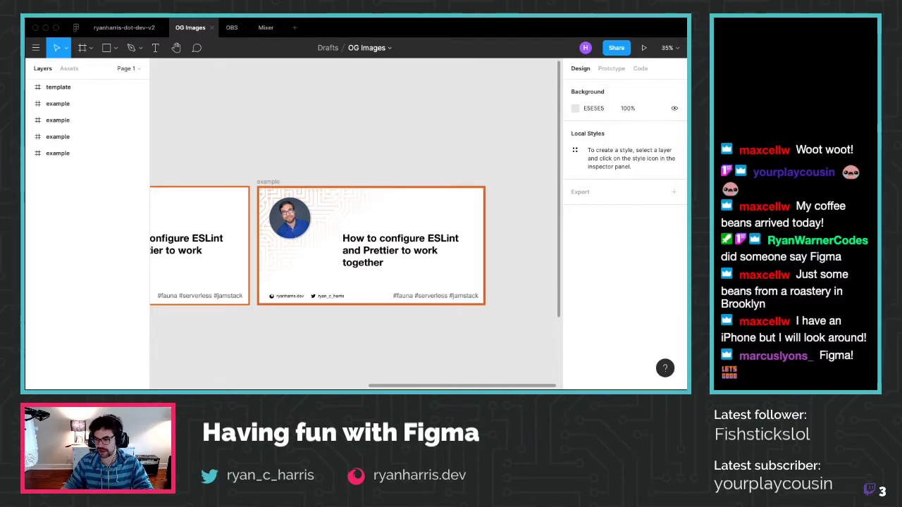
pyautogui.press('super+Tab')
# Open the Twitter profile page from the address-bar suggestions
pyautogui.write('tw')
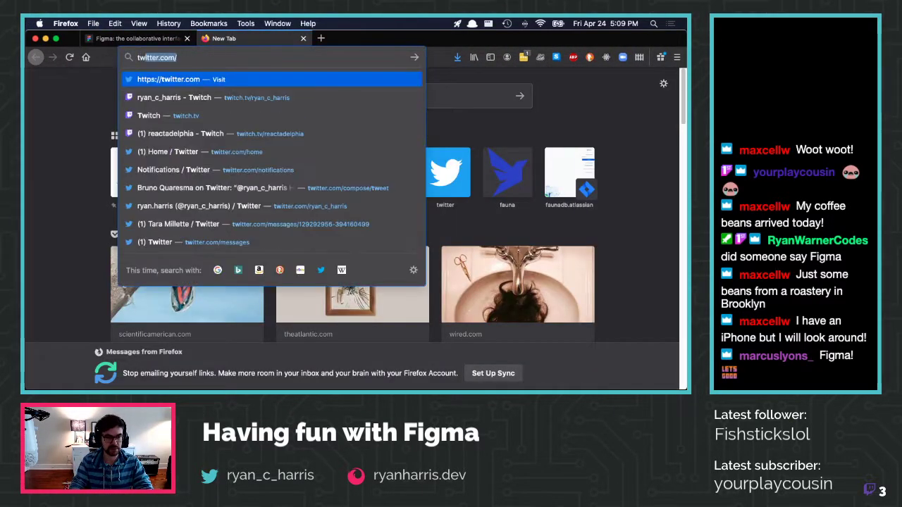
pyautogui.write('itter')
pyautogui.press('Right')
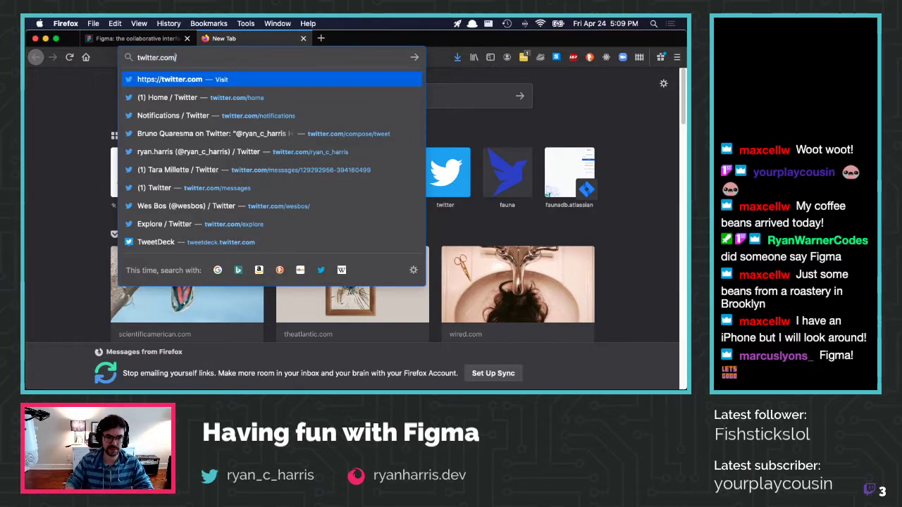
pyautogui.press('Down')
pyautogui.press('Down')
pyautogui.press('Down')
pyautogui.press('Return')
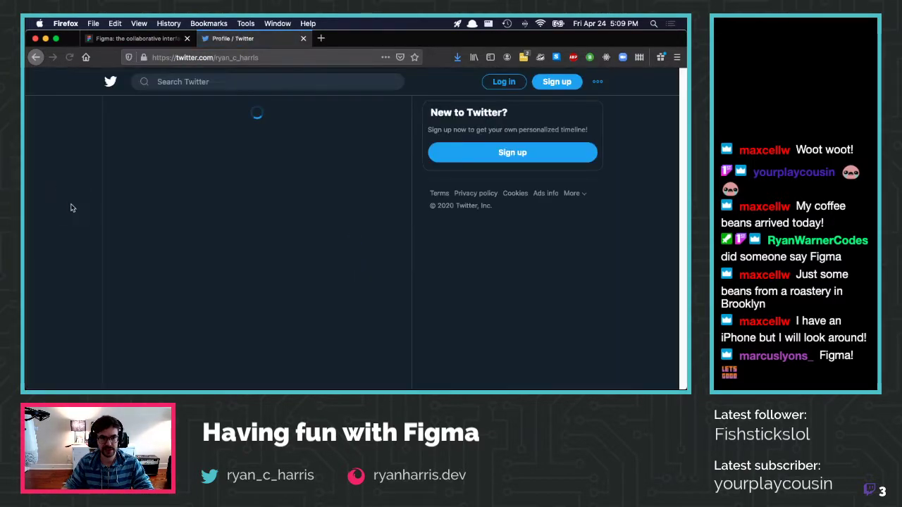
# Scroll the profile, then show its Tweets & replies timeline
pyautogui.scroll(-5, 178, 214)
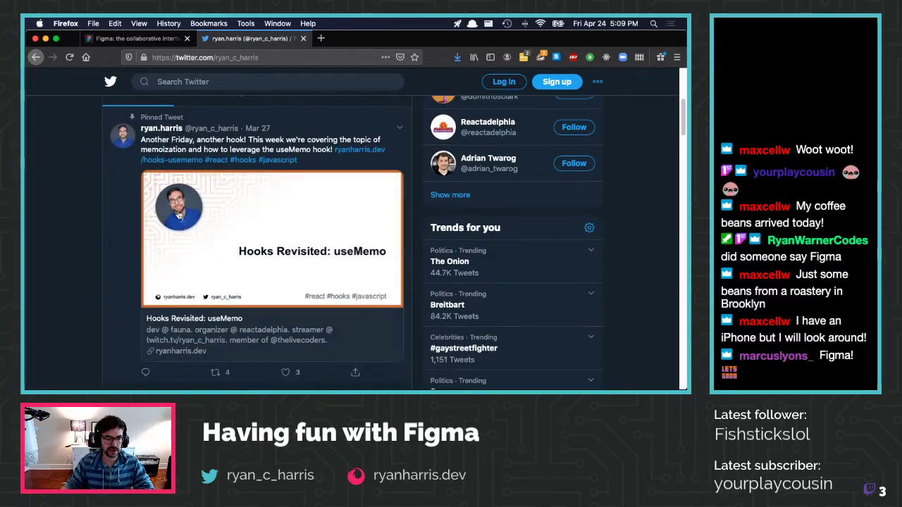
pyautogui.scroll(-10, 179, 215)
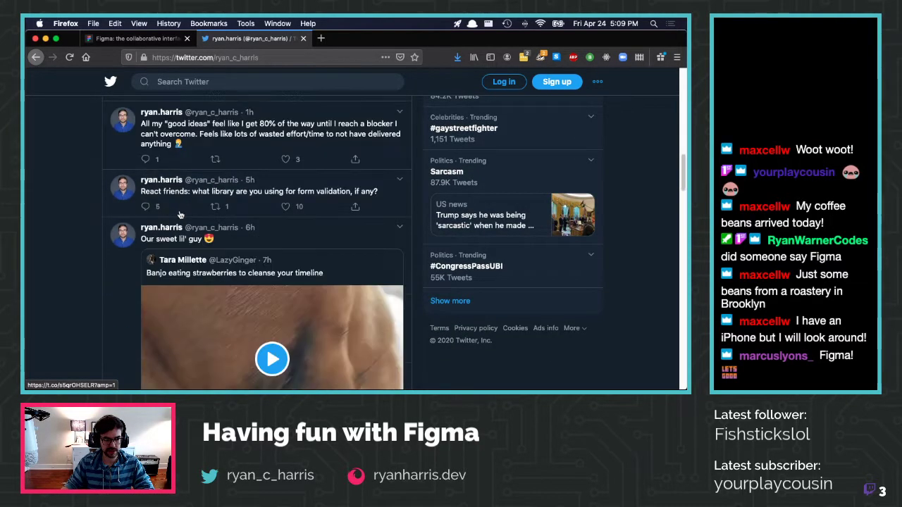
pyautogui.scroll(-8, 179, 211)
pyautogui.scroll(5, 180, 211)
pyautogui.scroll(10, 179, 210)
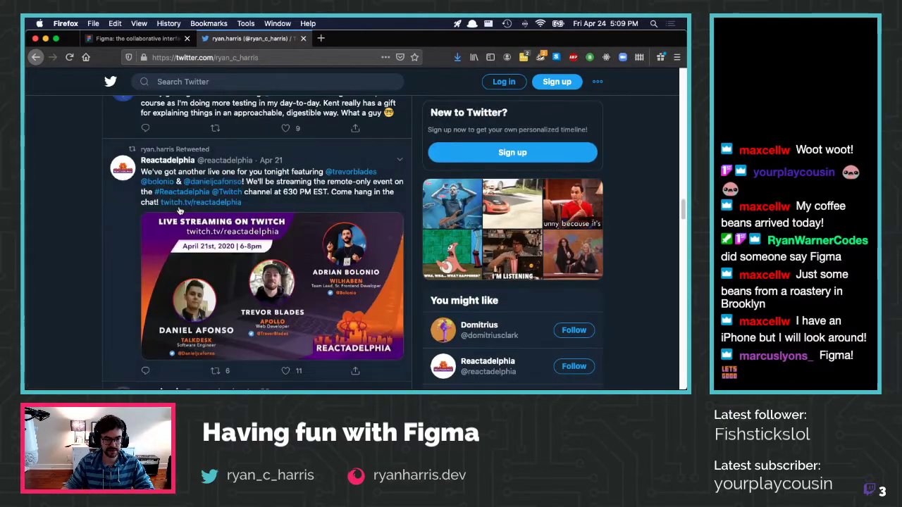
pyautogui.scroll(8, 179, 211)
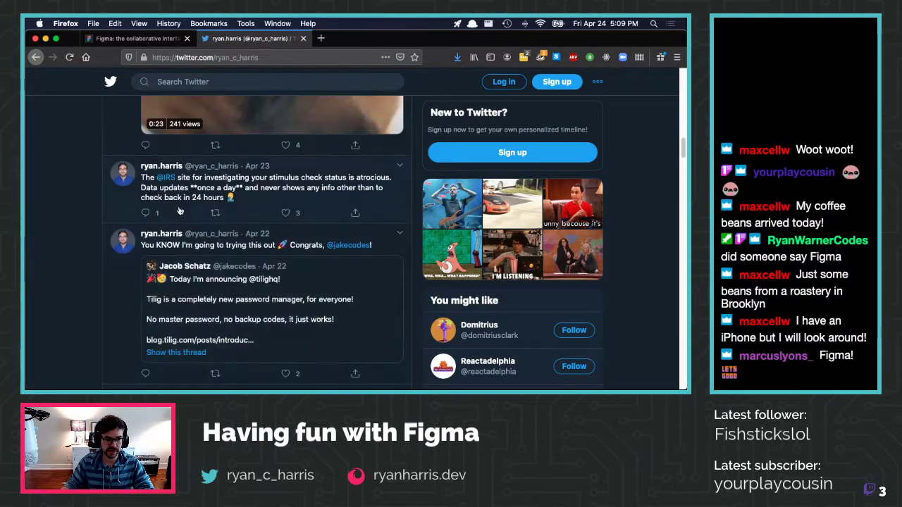
pyautogui.scroll(3, 179, 211)
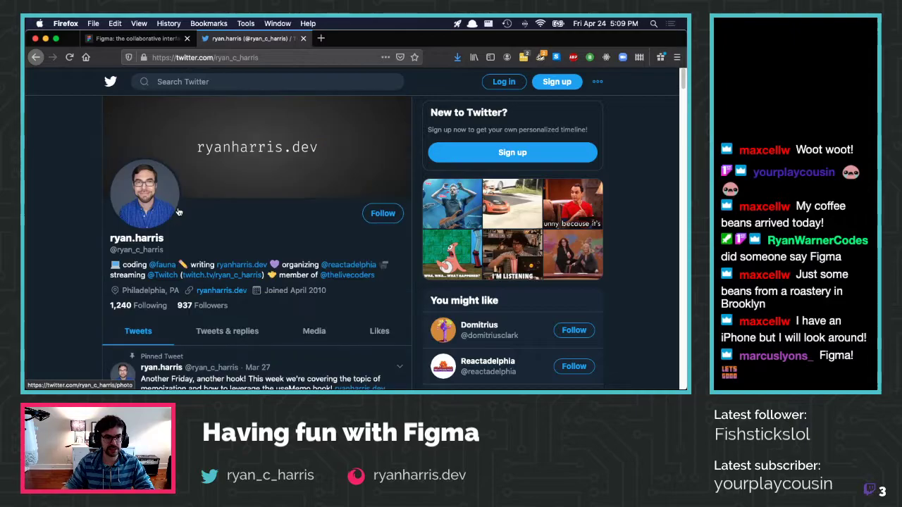
pyautogui.click(227, 331)
# Scroll the replies to the 'How to setup your OBS scenes' share-card tweet
pyautogui.scroll(-15, 285, 300)
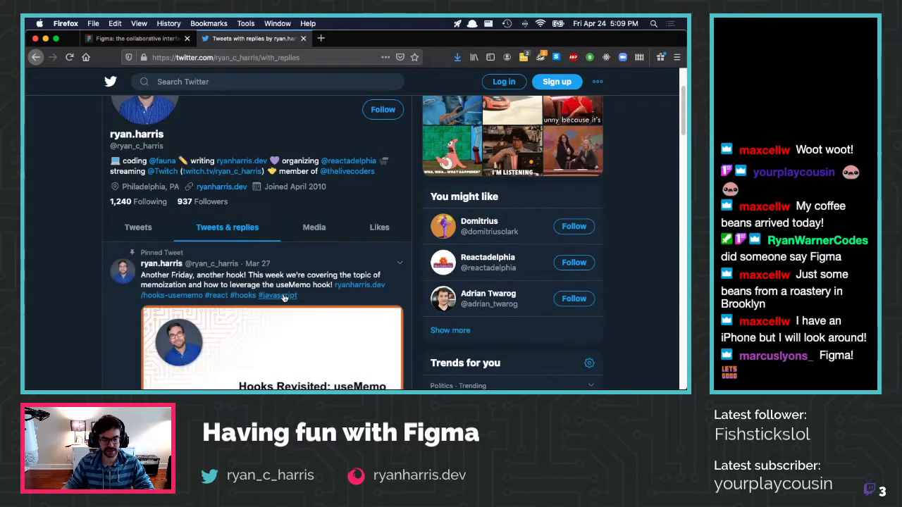
pyautogui.scroll(-10, 282, 295)
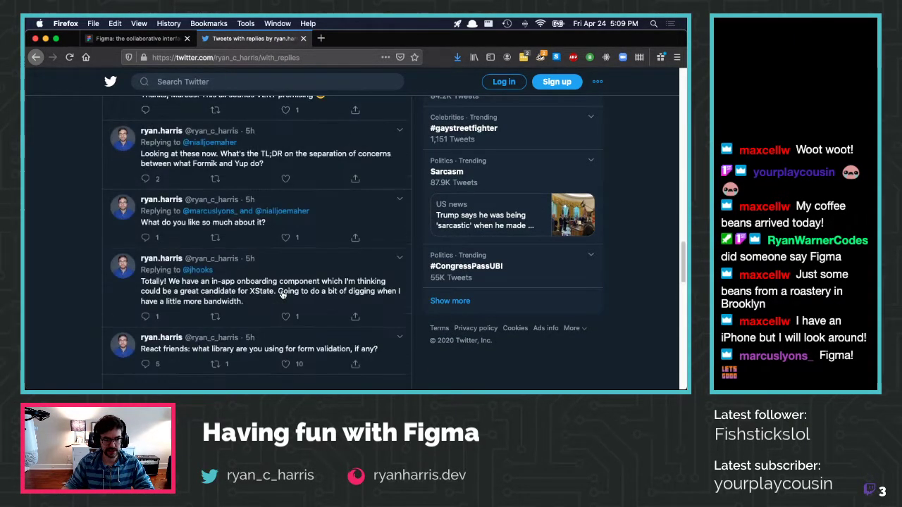
pyautogui.scroll(-6, 281, 295)
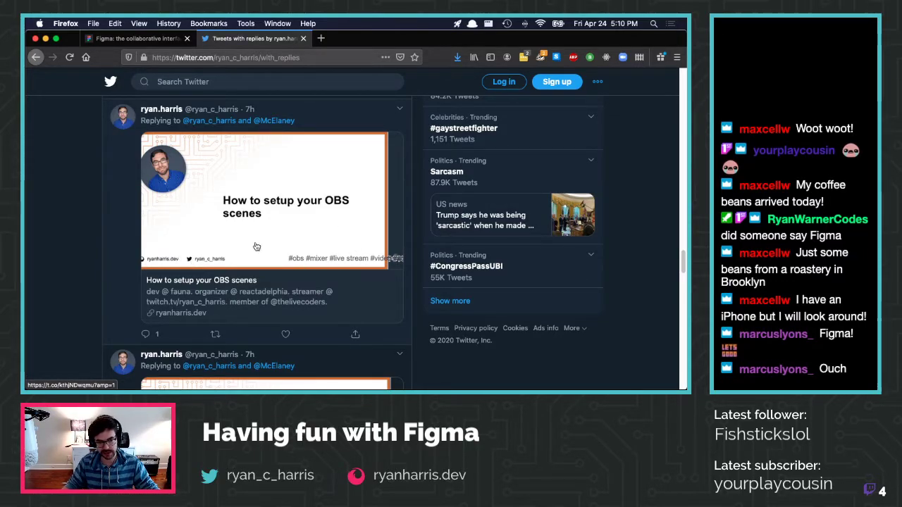
pyautogui.scroll(-5, 361, 255)
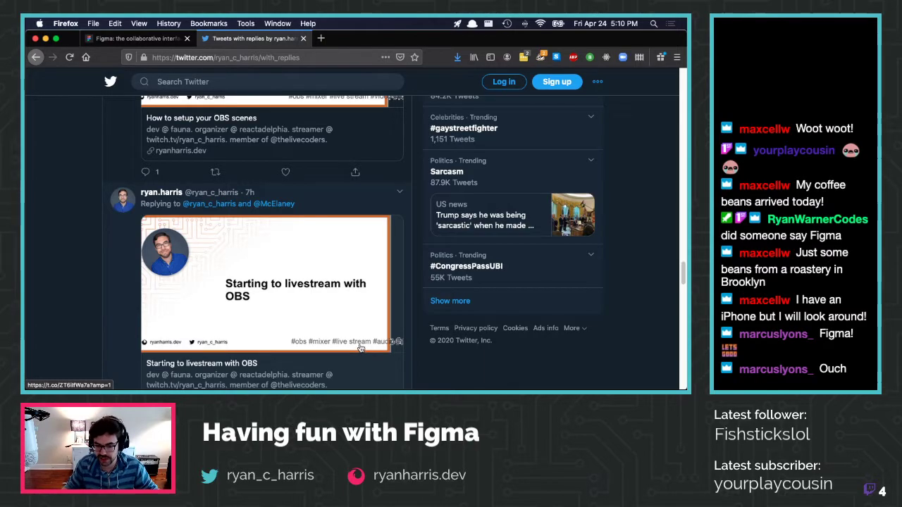
pyautogui.scroll(3, 360, 348)
pyautogui.scroll(1, 360, 349)
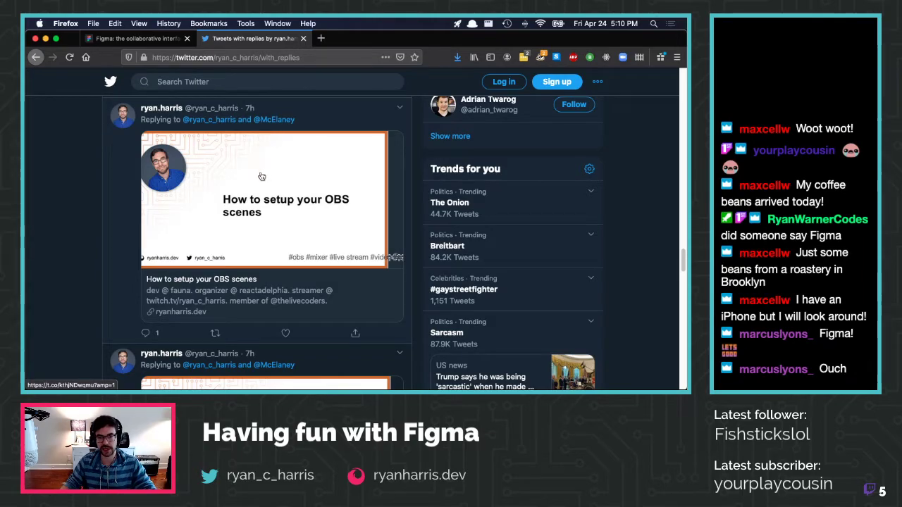
pyautogui.hotkey('ctrl', 'Right')
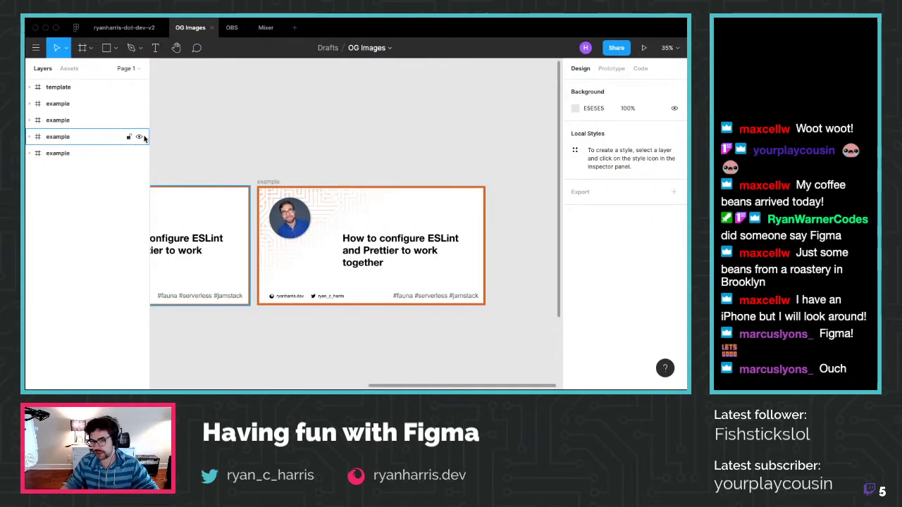
# Look over the OBS and Mixer files, then close the Mixer file
pyautogui.click(233, 28)
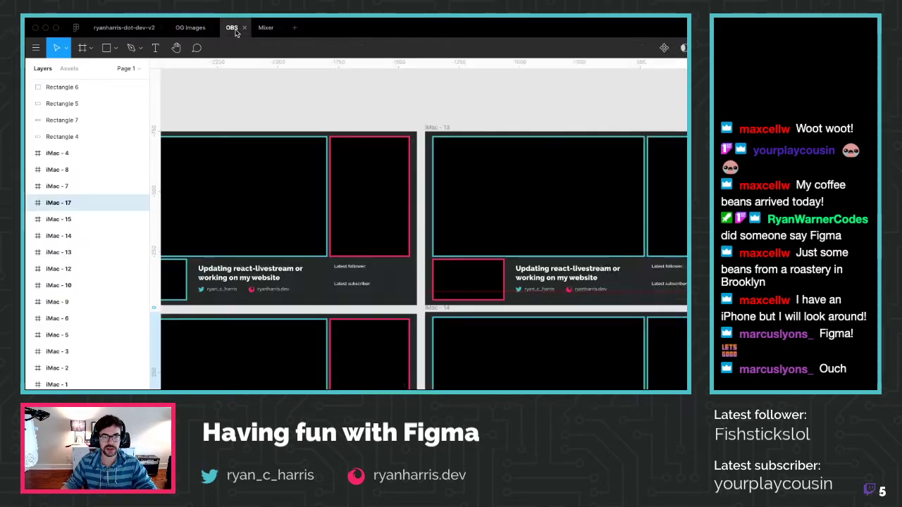
pyautogui.hscroll(10, 318, 248)
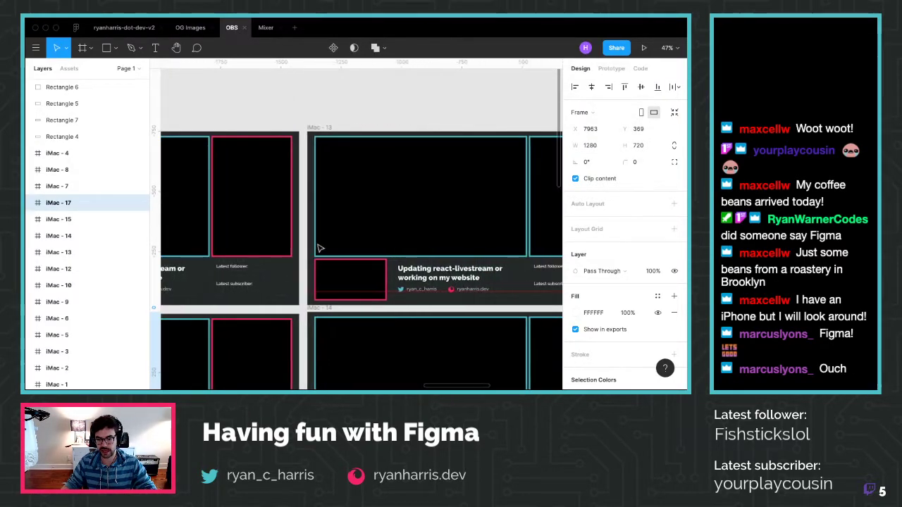
pyautogui.scroll(-2, 318, 248)
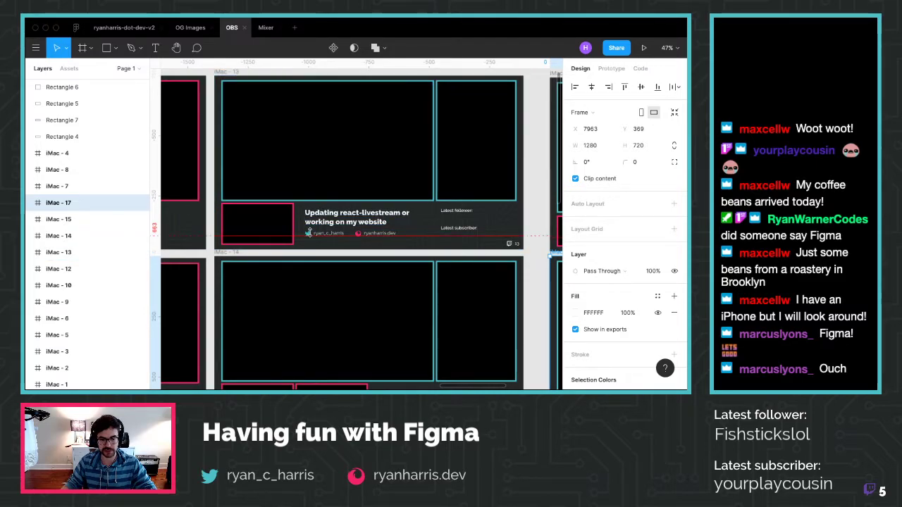
pyautogui.click(265, 28)
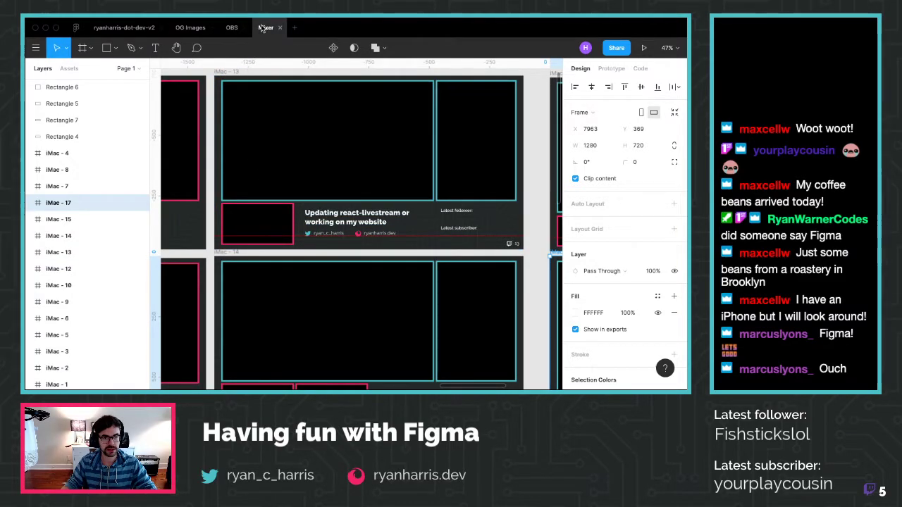
pyautogui.hscroll(5, 336, 292)
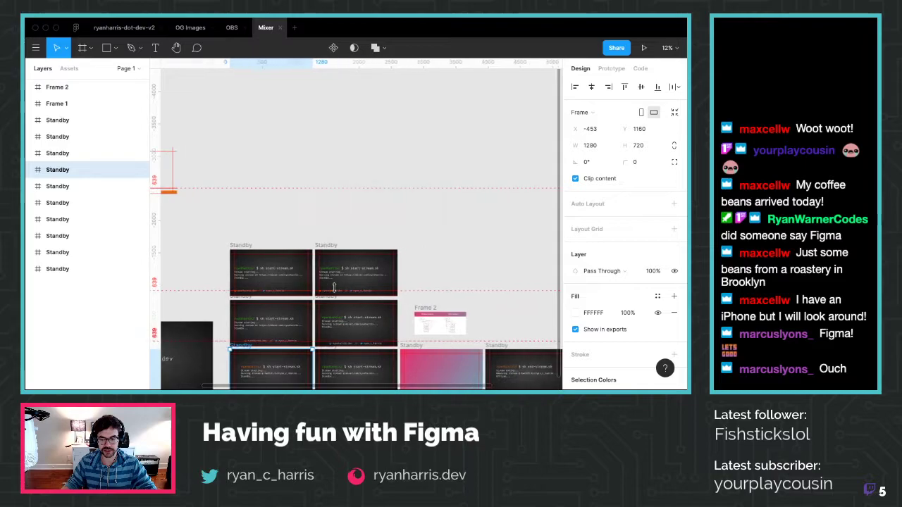
pyautogui.rightClick(264, 28)
pyautogui.press('Escape')
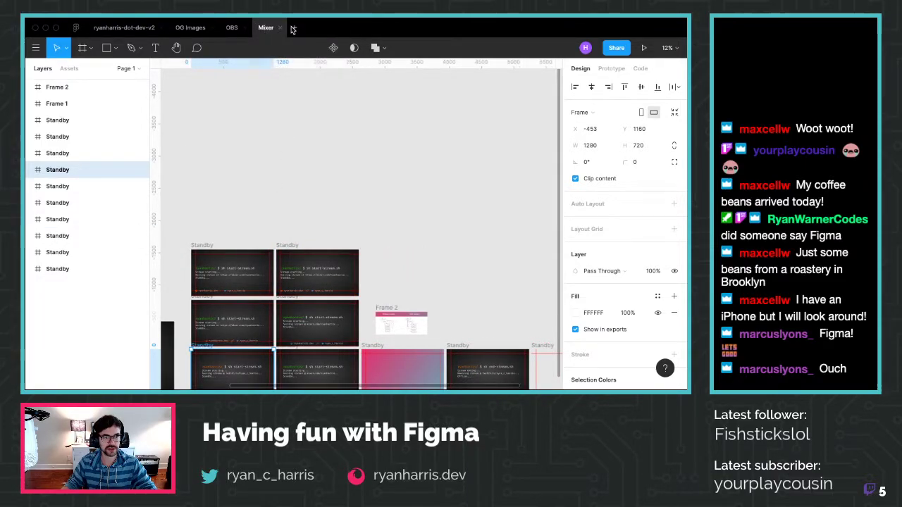
pyautogui.click(280, 28)
# Open the Twtich file from Recently viewed, then return to OG Images
pyautogui.click(77, 28)
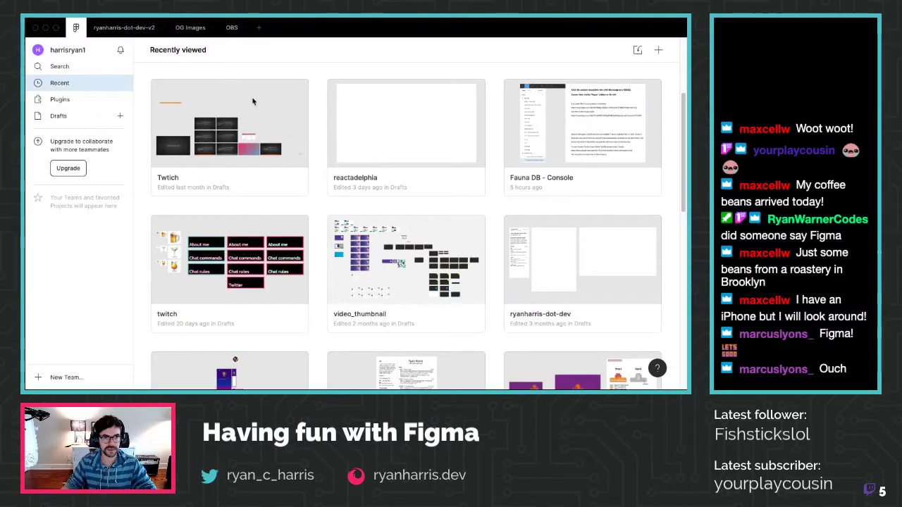
pyautogui.click(217, 127)
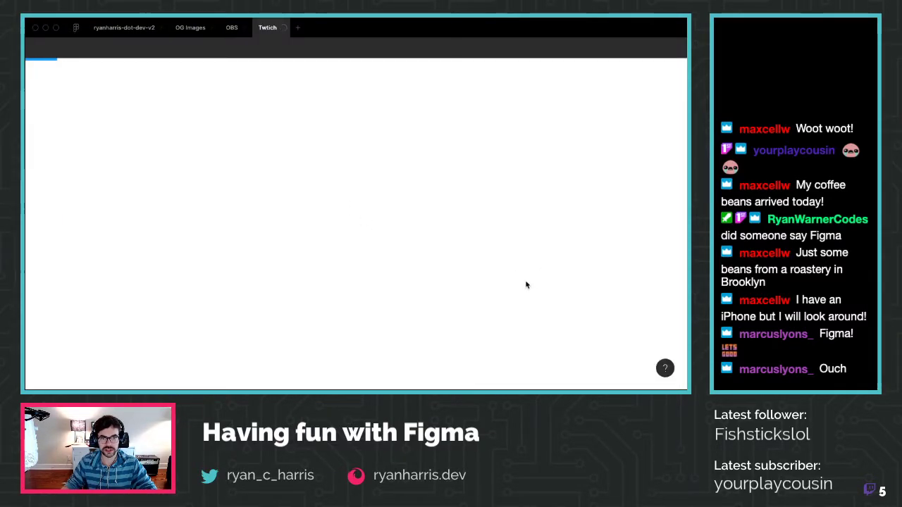
pyautogui.scroll(-1, 522, 281)
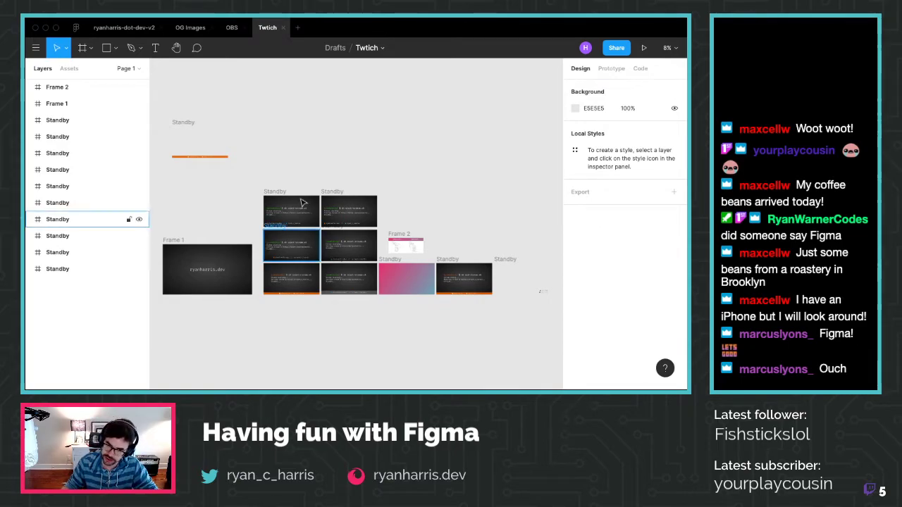
pyautogui.click(193, 28)
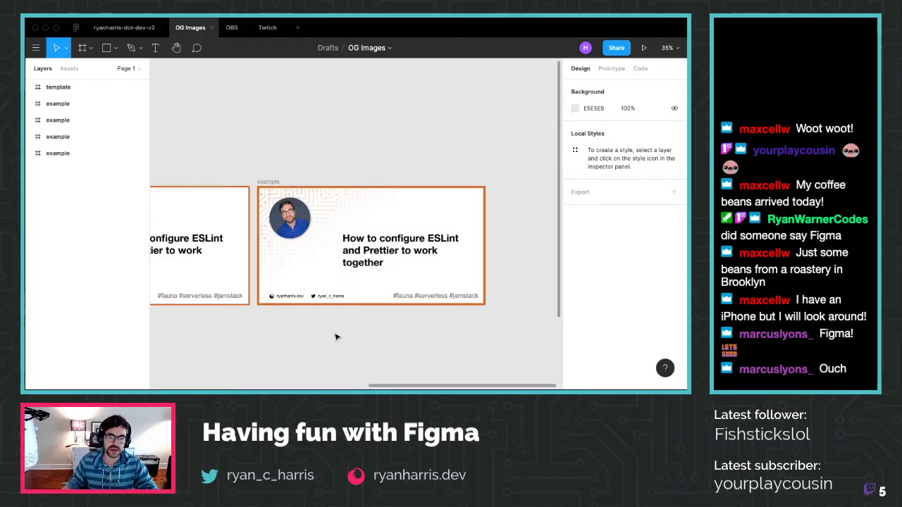
pyautogui.keyDown('ctrl'); pyautogui.scroll(-2, 336, 334); pyautogui.keyUp('ctrl')
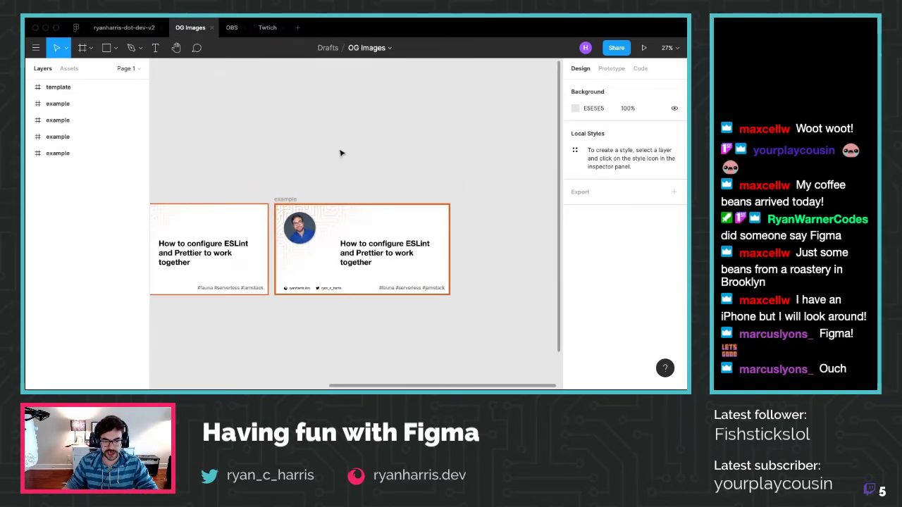
pyautogui.scroll(-2, 336, 149)
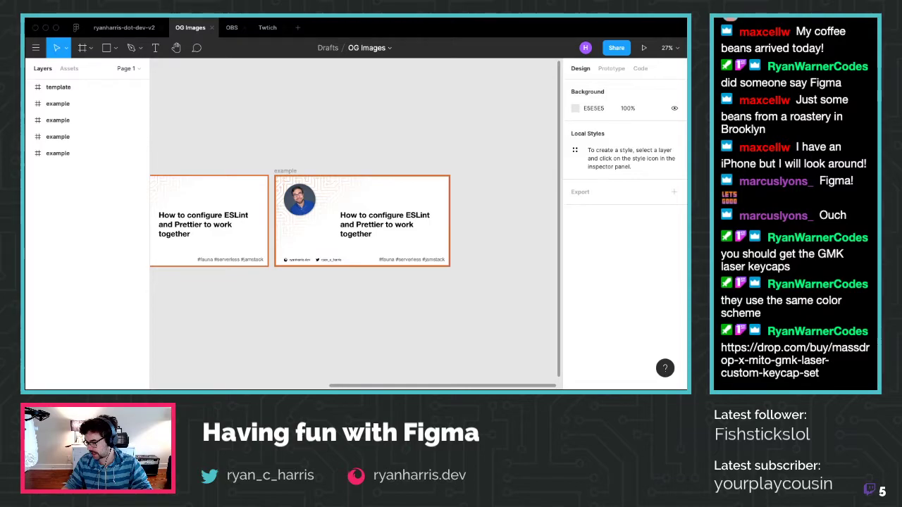
pyautogui.press('super+Tab')
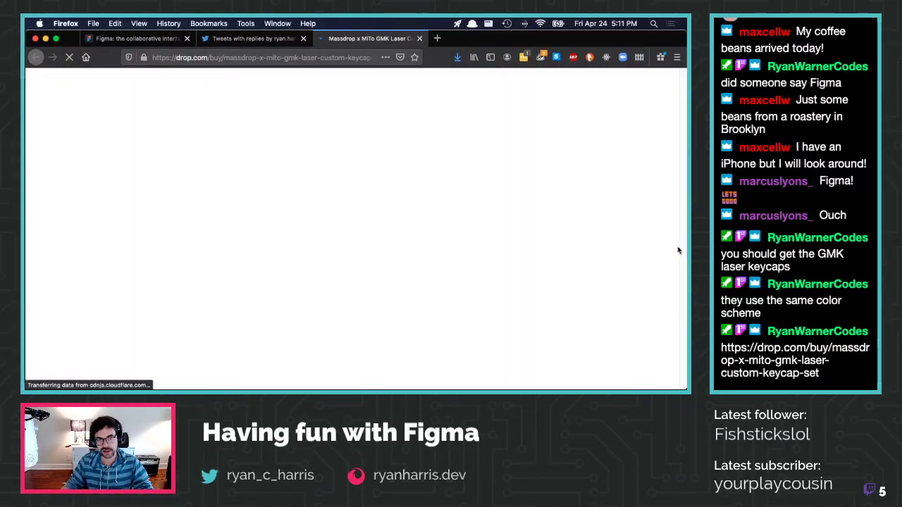
pyautogui.scroll(-1, 115, 270)
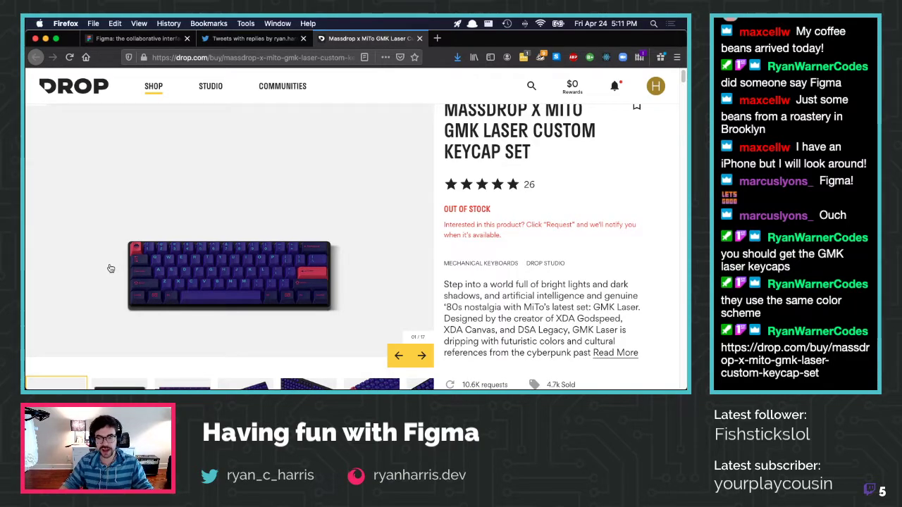
pyautogui.scroll(-3, 110, 269)
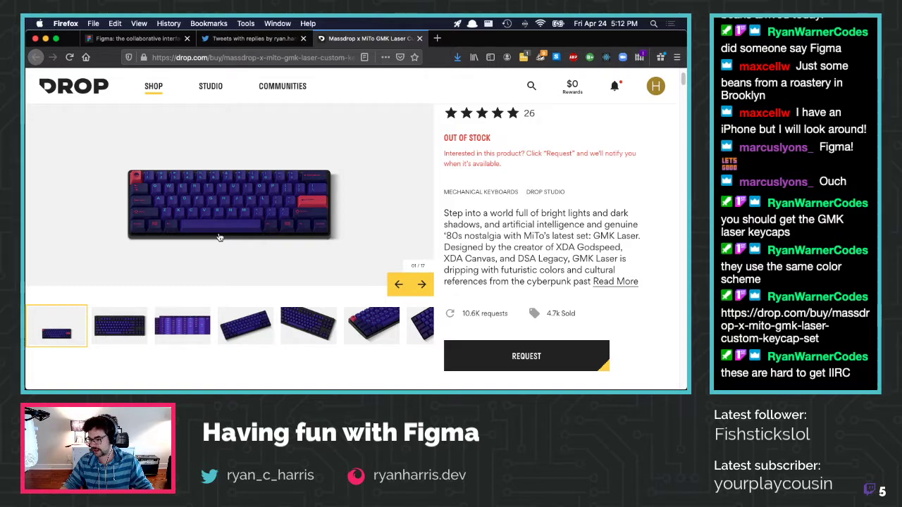
pyautogui.click(137, 325)
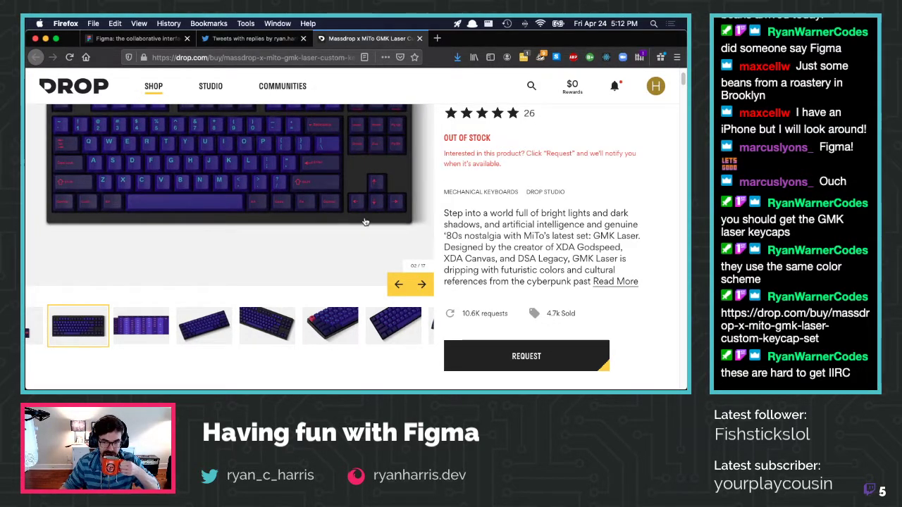
pyautogui.scroll(3, 358, 213)
pyautogui.scroll(-4, 527, 212)
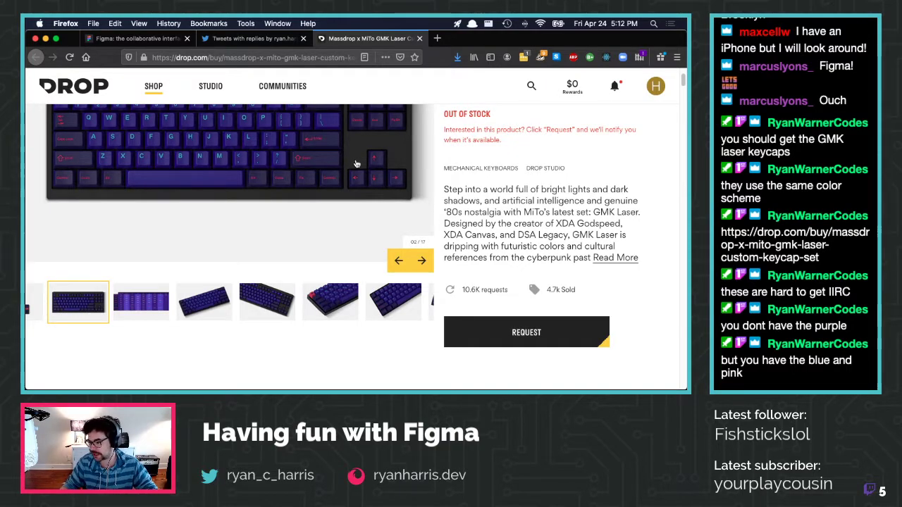
pyautogui.press('super+Tab')
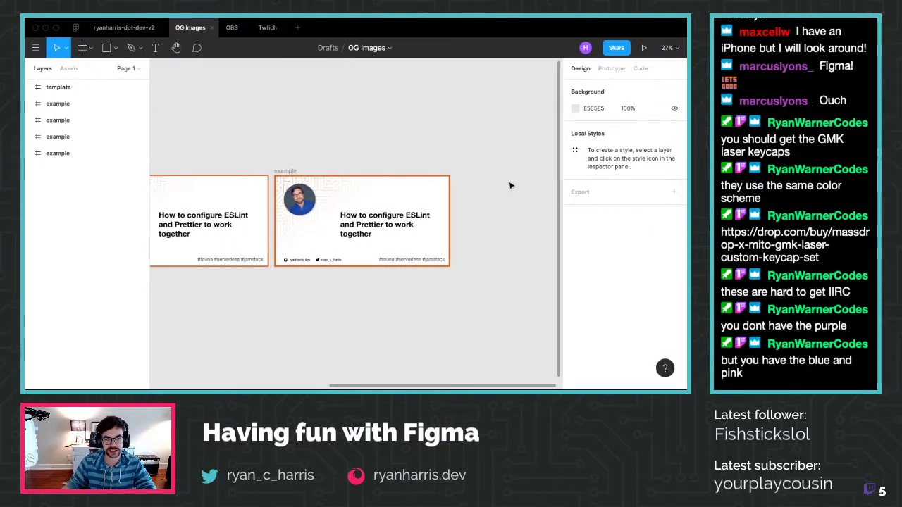
# Duplicate the middle example frame and place the copy below the right frame
pyautogui.scroll(-2, 260, 284)
pyautogui.click(380, 229)
pyautogui.press('super+c')
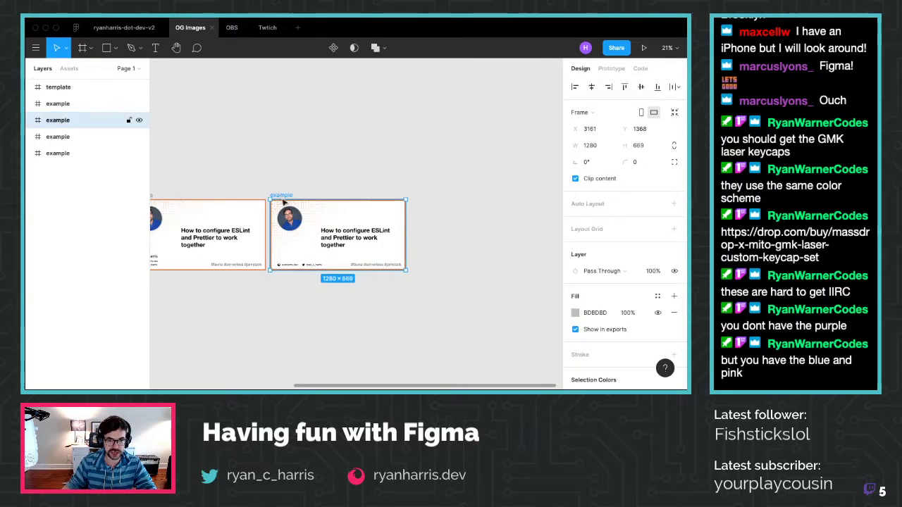
pyautogui.press('super+v')
pyautogui.moveTo(420, 196); pyautogui.dragTo(163, 288)
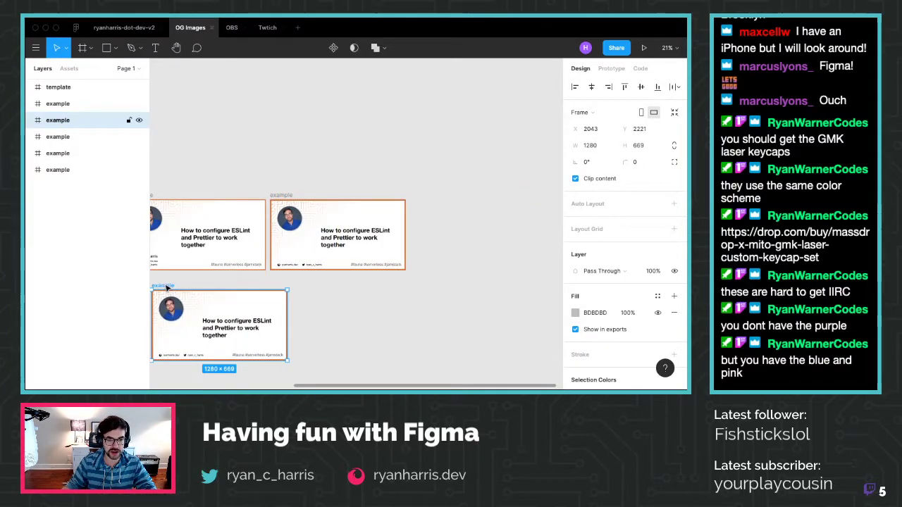
pyautogui.hscroll(-1, 176, 284)
pyautogui.hscroll(-1, 176, 283)
pyautogui.moveTo(178, 285); pyautogui.dragTo(296, 276)
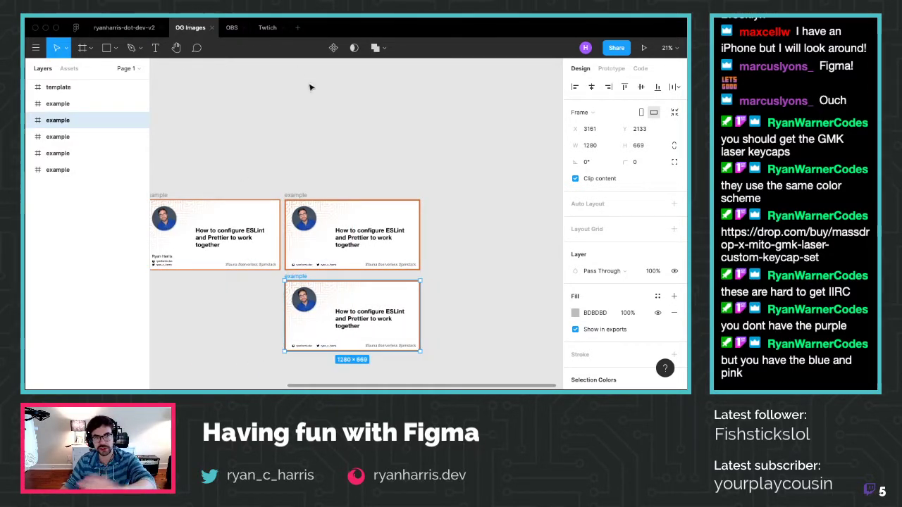
# Show rulers and drag a vertical guide to x 70 across the lower frame
pyautogui.scroll(-2, 430, 262)
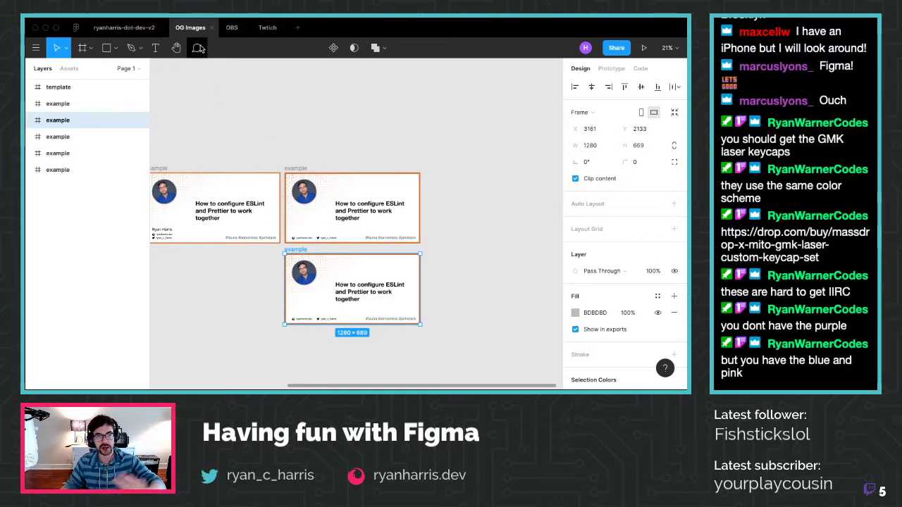
pyautogui.scroll(3, 377, 362)
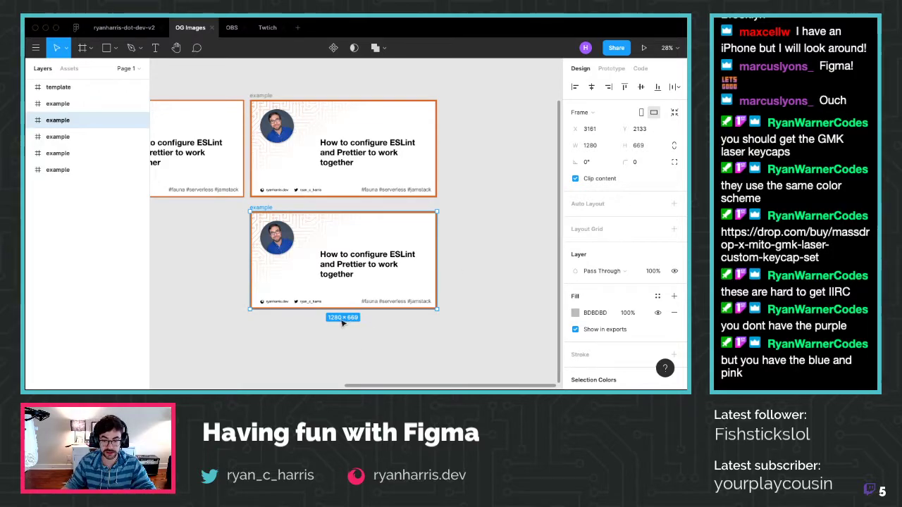
pyautogui.scroll(2, 342, 322)
pyautogui.hotkey('shift', 'r')
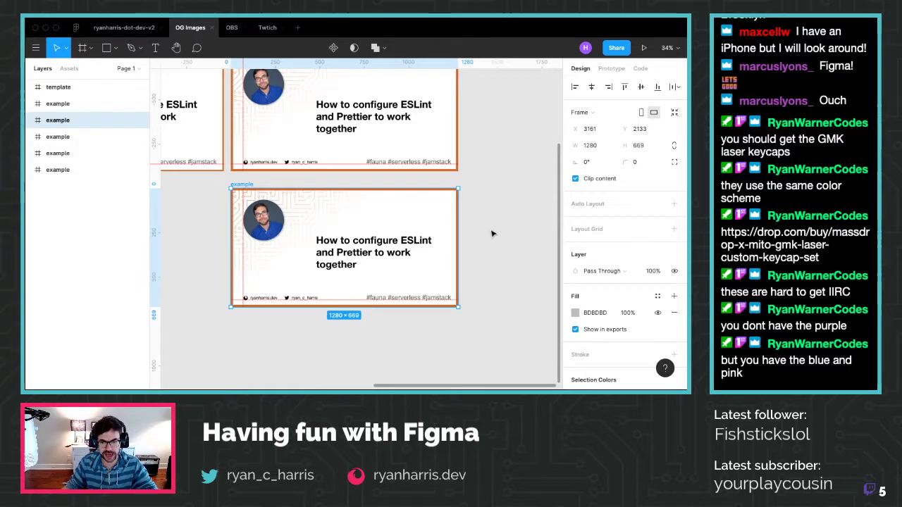
pyautogui.click(473, 300)
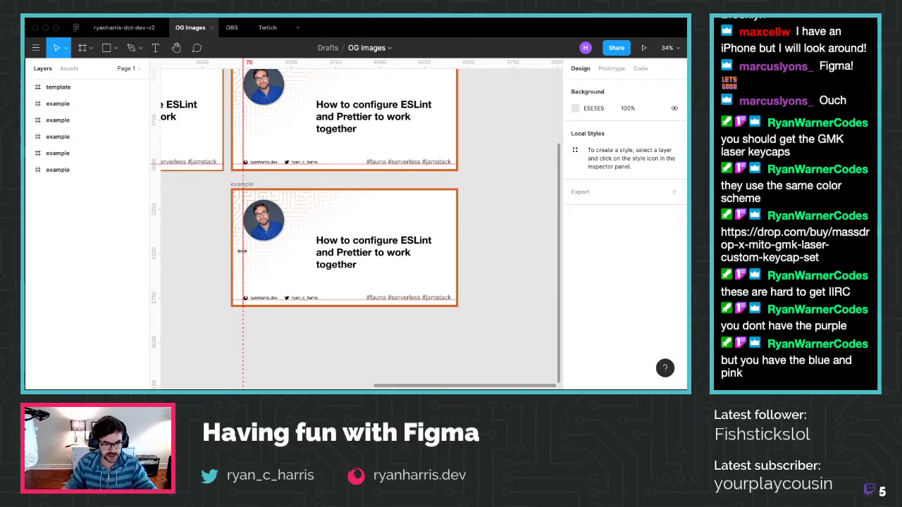
pyautogui.click(242, 187)
pyautogui.click(243, 199)
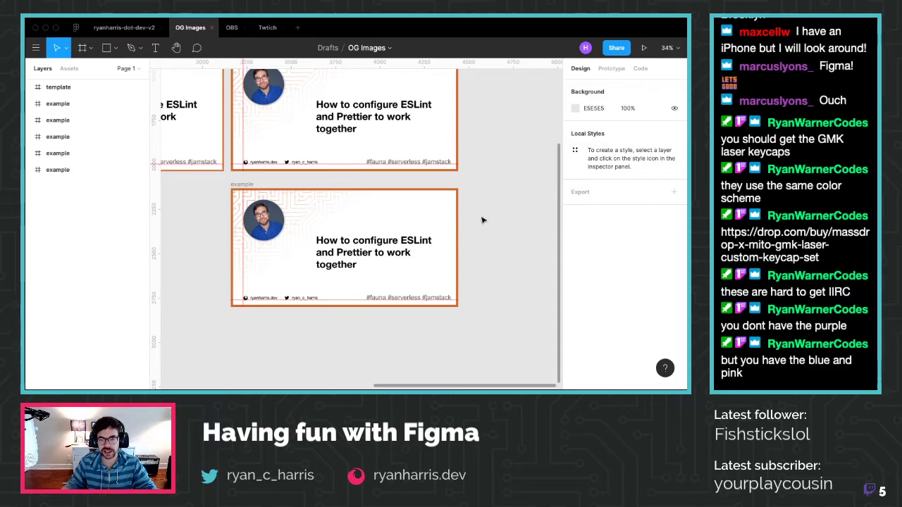
pyautogui.moveTo(152, 236); pyautogui.dragTo(447, 240)
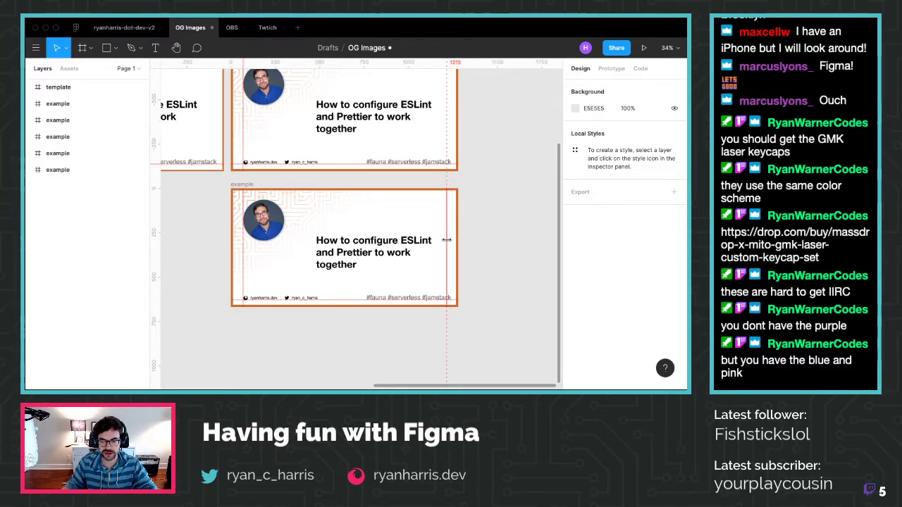
# Set a vertical guide at x 1199 near the lower frame's right edge
pyautogui.scroll(3, 409, 301)
pyautogui.scroll(2, 408, 301)
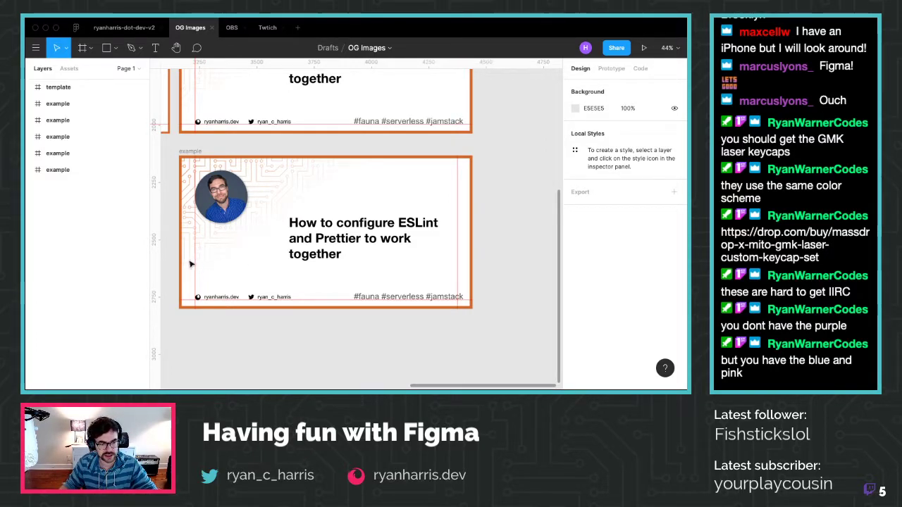
pyautogui.click(455, 276)
pyautogui.moveTo(454, 276); pyautogui.dragTo(454, 277)
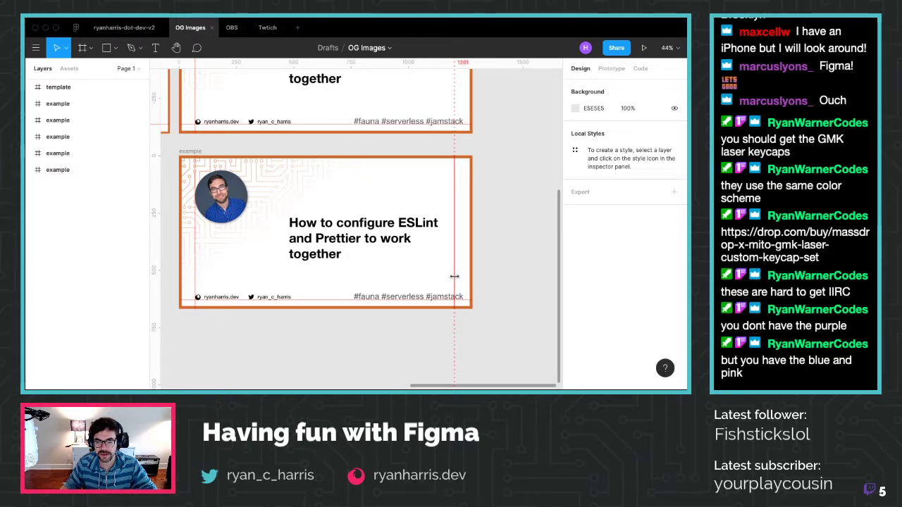
pyautogui.press('Escape')
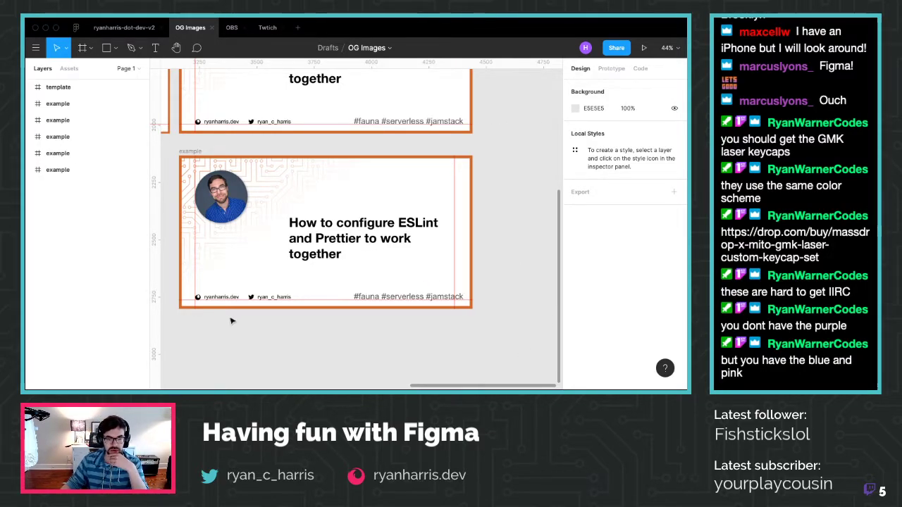
# Move the social links group right to x 782, y 534, above the hashtags
pyautogui.click(227, 296)
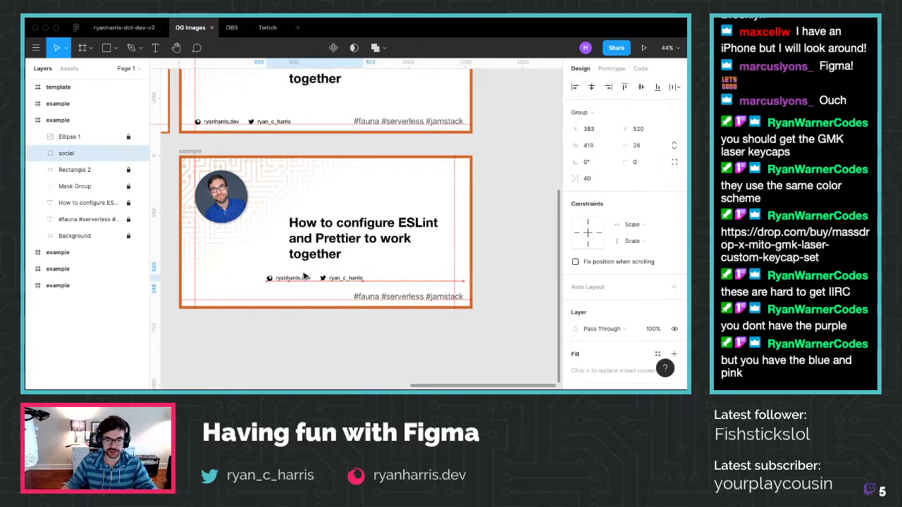
pyautogui.moveTo(227, 296); pyautogui.dragTo(392, 281)
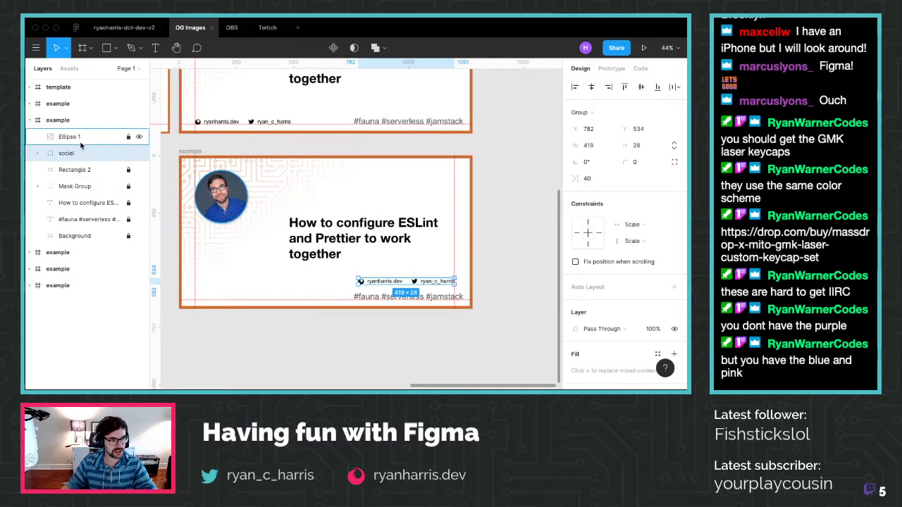
pyautogui.click(84, 219)
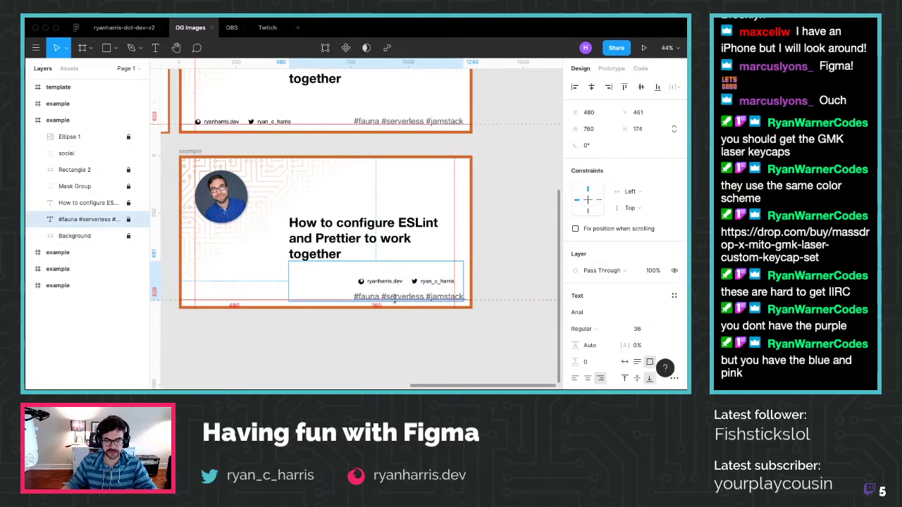
# Make the hashtag text Auto Width and move it to the bottom-left at x 70
pyautogui.scroll(-4, 621, 263)
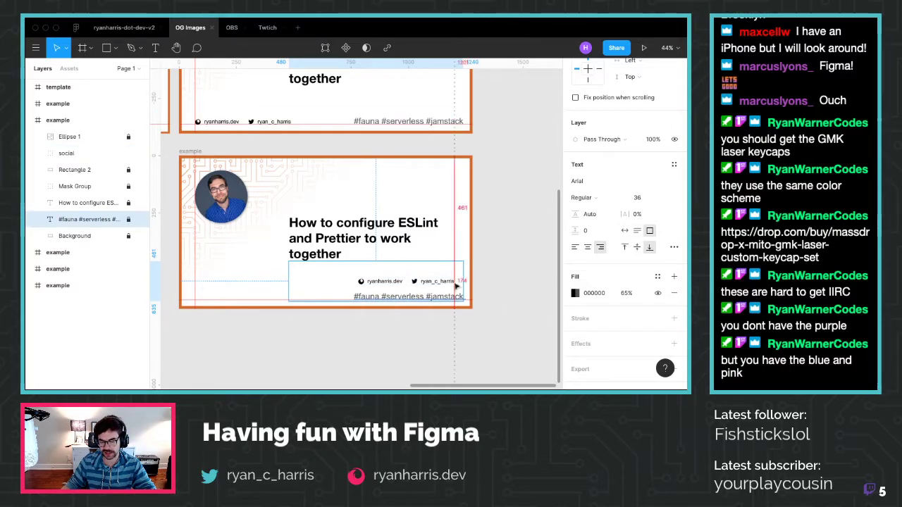
pyautogui.click(623, 231)
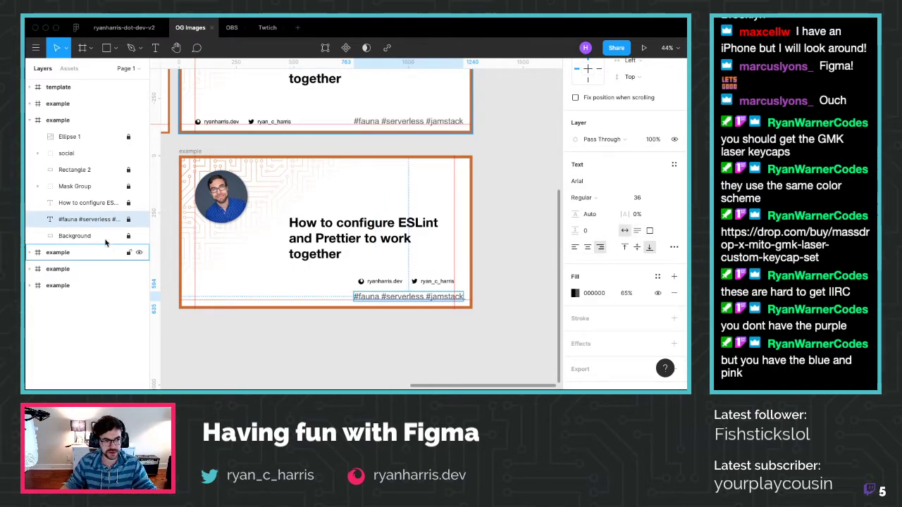
pyautogui.moveTo(363, 299); pyautogui.dragTo(402, 297)
pyautogui.click(259, 293)
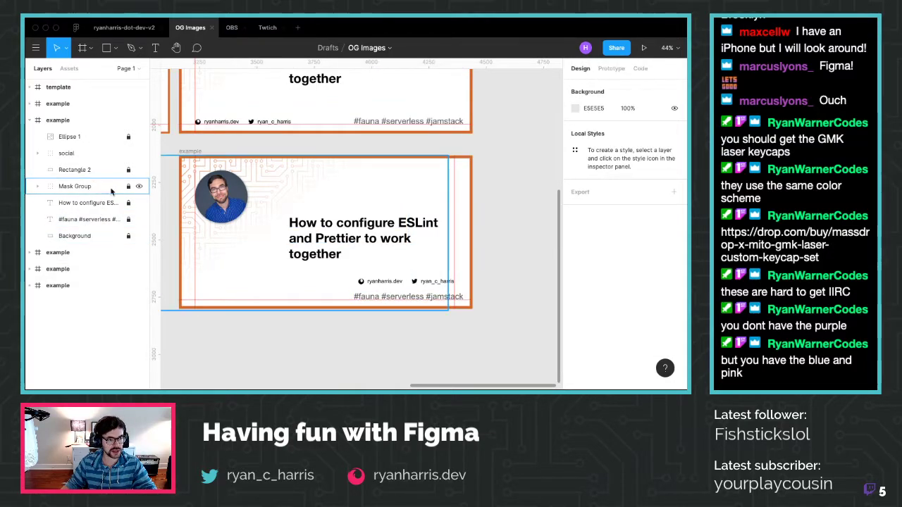
pyautogui.moveTo(395, 297); pyautogui.dragTo(236, 299)
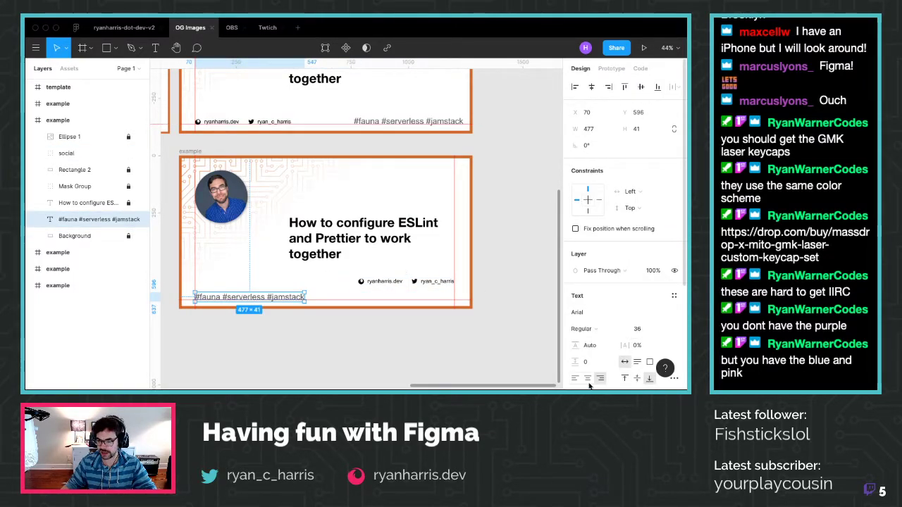
pyautogui.click(282, 337)
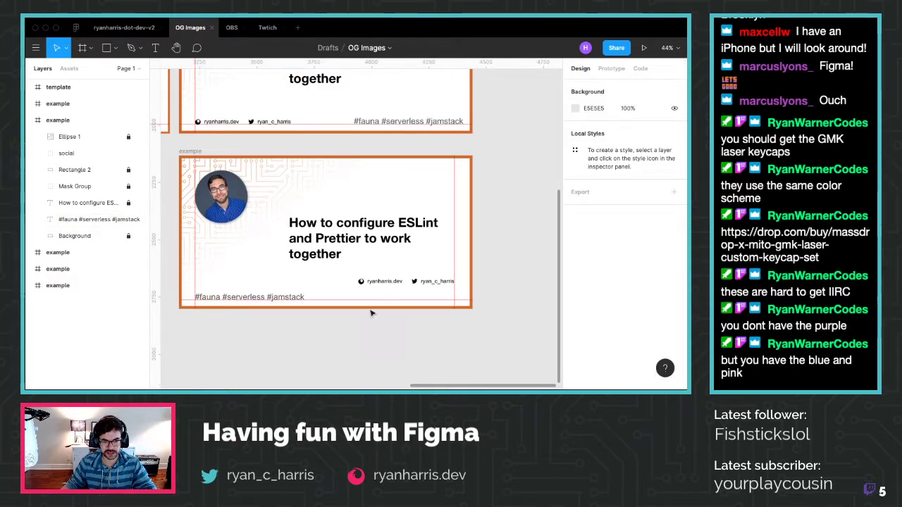
# Lower the social handles to y 601 on the footer line and hide rulers
pyautogui.moveTo(414, 282); pyautogui.dragTo(423, 299)
pyautogui.click(539, 273)
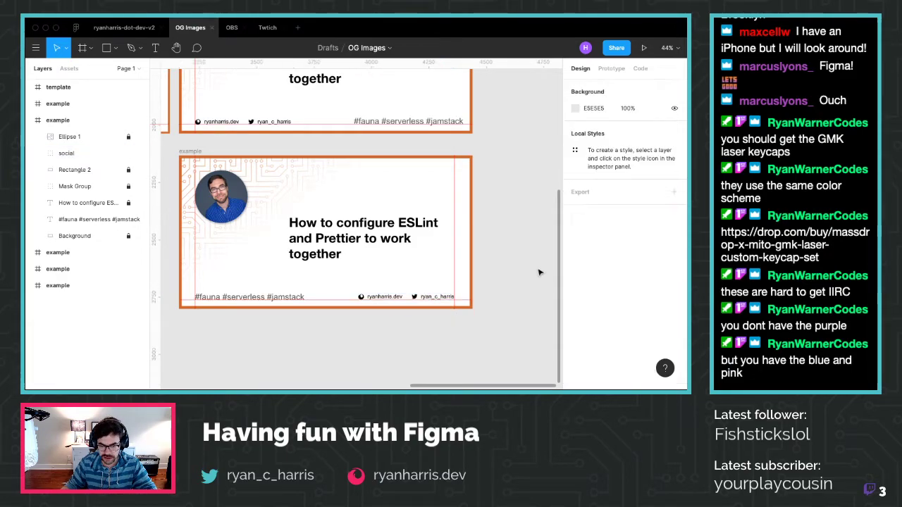
pyautogui.hotkey('shift', 'r')
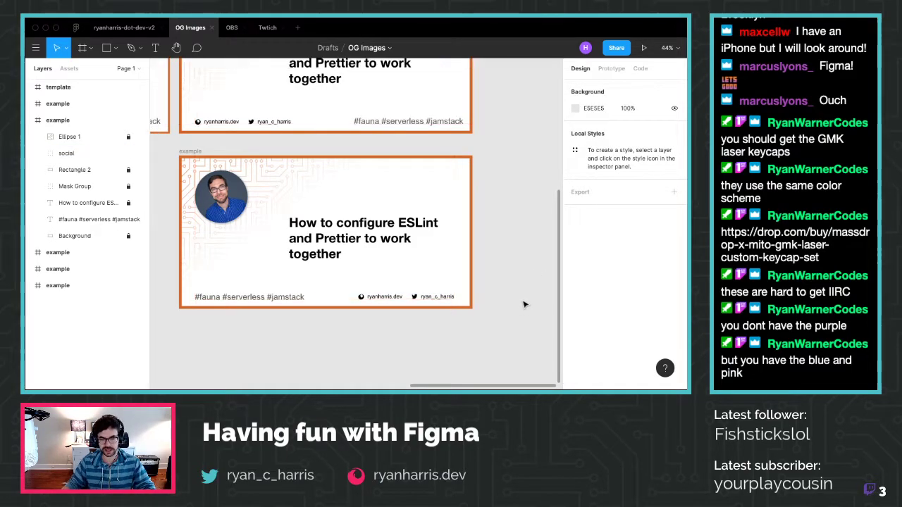
# Zoom out and position the reworked example frame directly beneath the middle frame
pyautogui.scroll(-5, 358, 316)
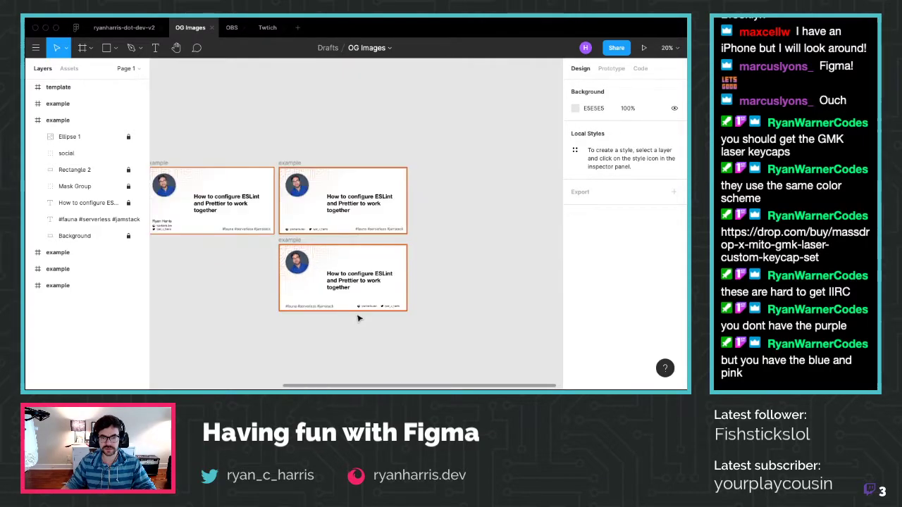
pyautogui.scroll(1, 406, 312)
pyautogui.moveTo(270, 243); pyautogui.dragTo(270, 242)
pyautogui.scroll(3, 264, 195)
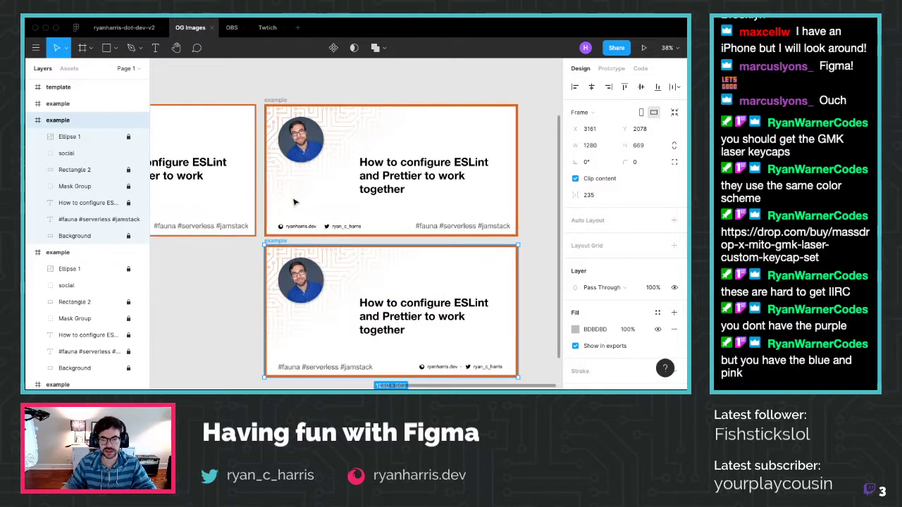
pyautogui.scroll(-3, 289, 198)
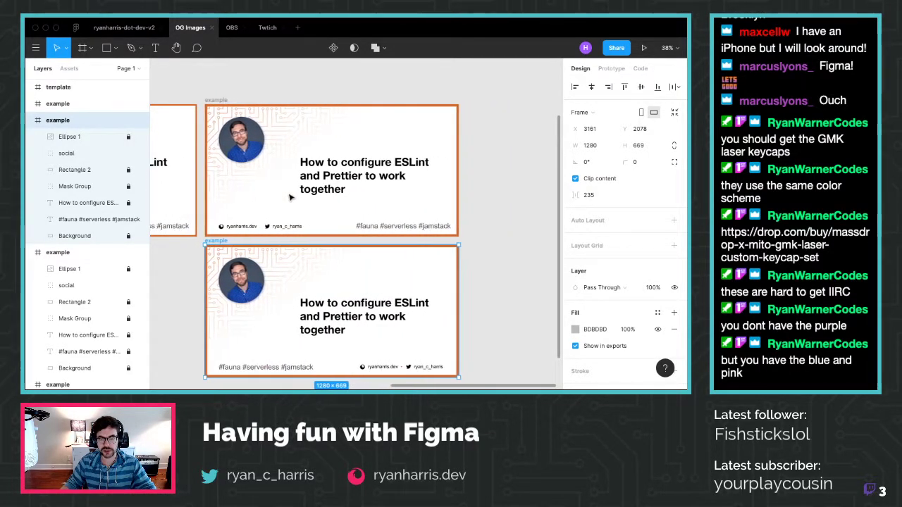
pyautogui.scroll(1, 285, 201)
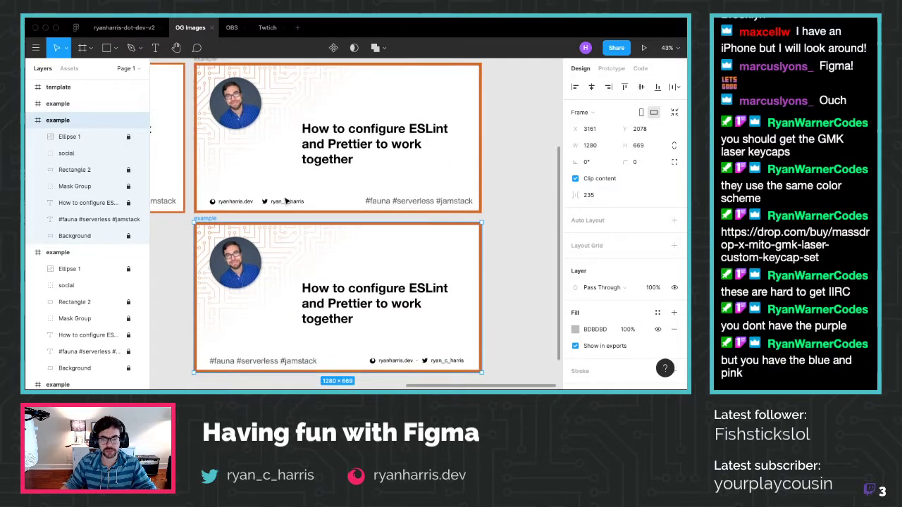
pyautogui.click(516, 260)
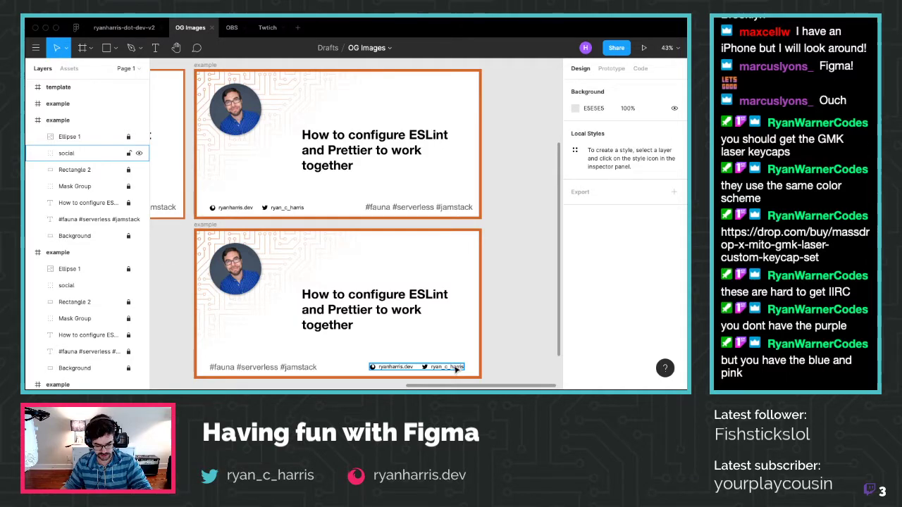
# Show the rulers, move a vertical guide to the 1240 right margin, then hide them
pyautogui.hotkey('shift', 'r')
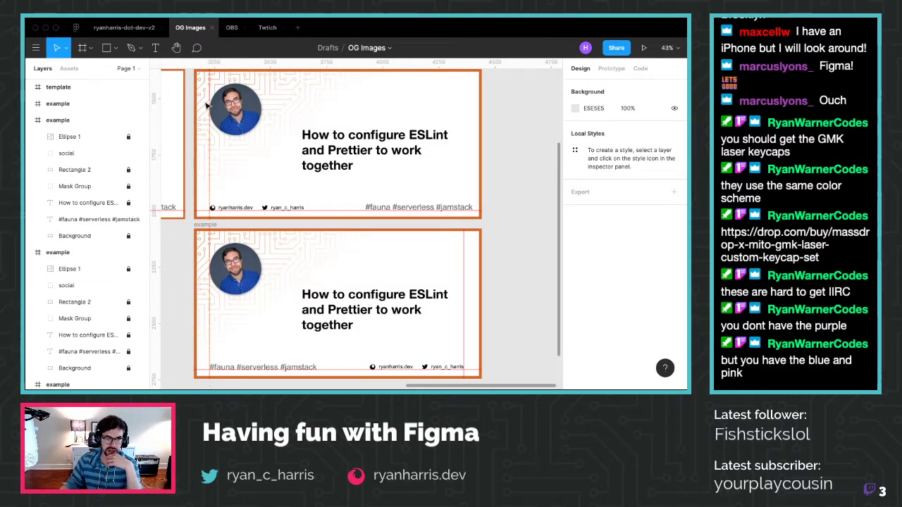
pyautogui.moveTo(206, 102); pyautogui.dragTo(472, 328)
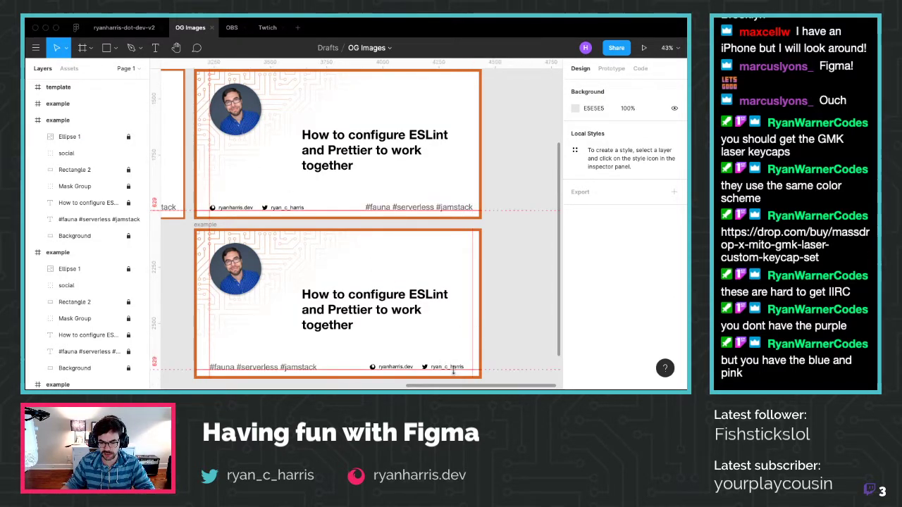
pyautogui.click(451, 366)
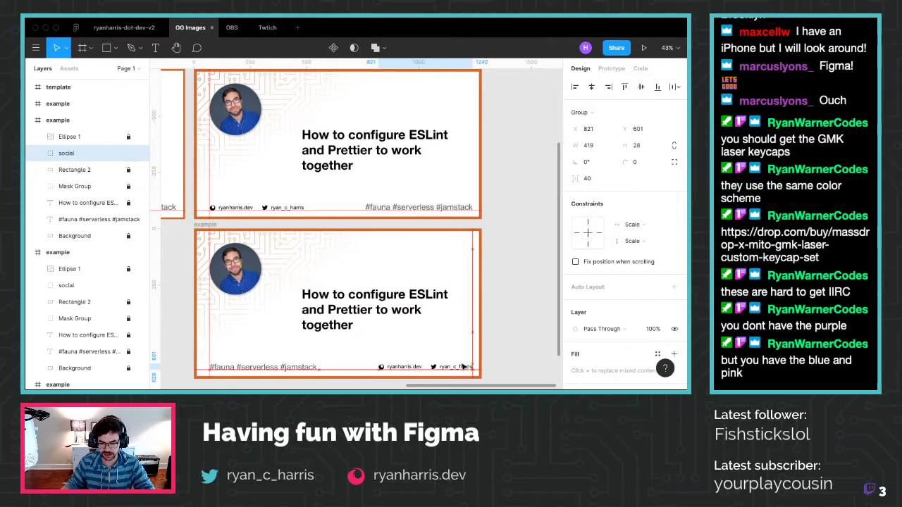
pyautogui.click(526, 337)
pyautogui.hotkey('shift', 'r')
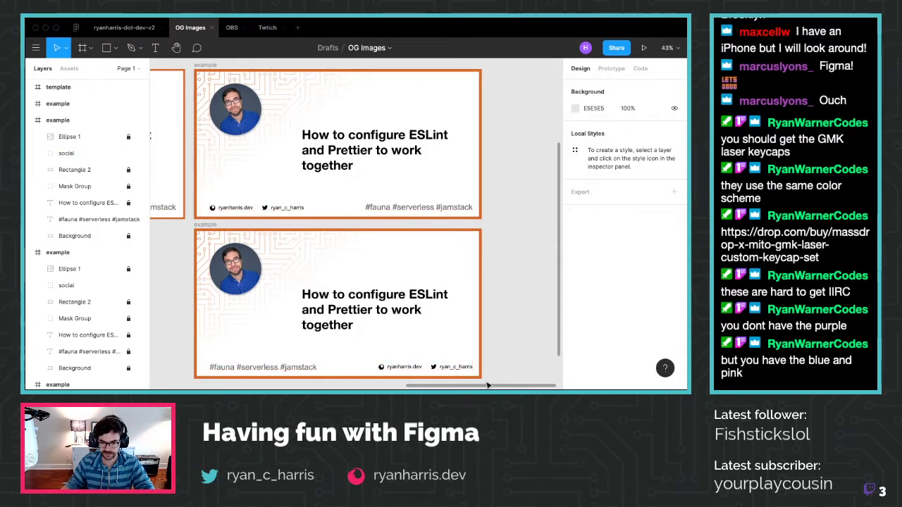
# Switch to the OBS overlay design file
pyautogui.hscroll(1, 482, 340)
pyautogui.scroll(-3, 472, 327)
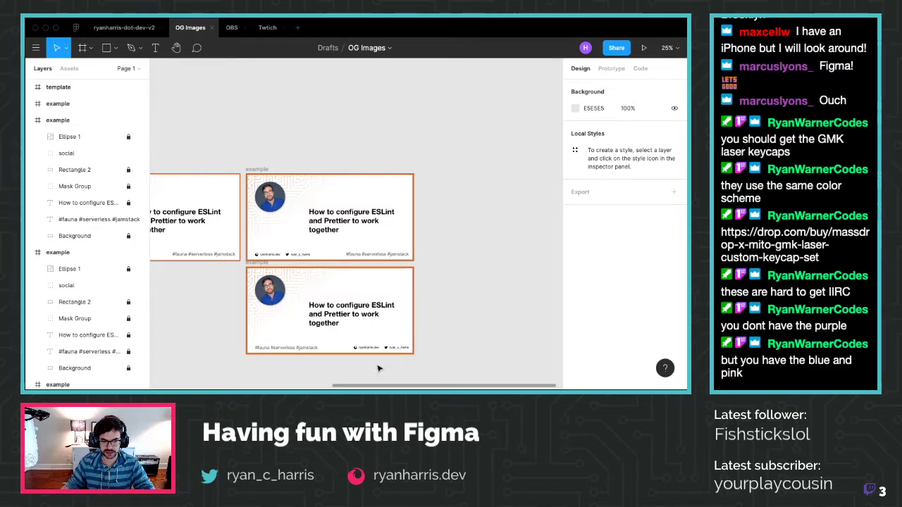
pyautogui.scroll(2, 352, 372)
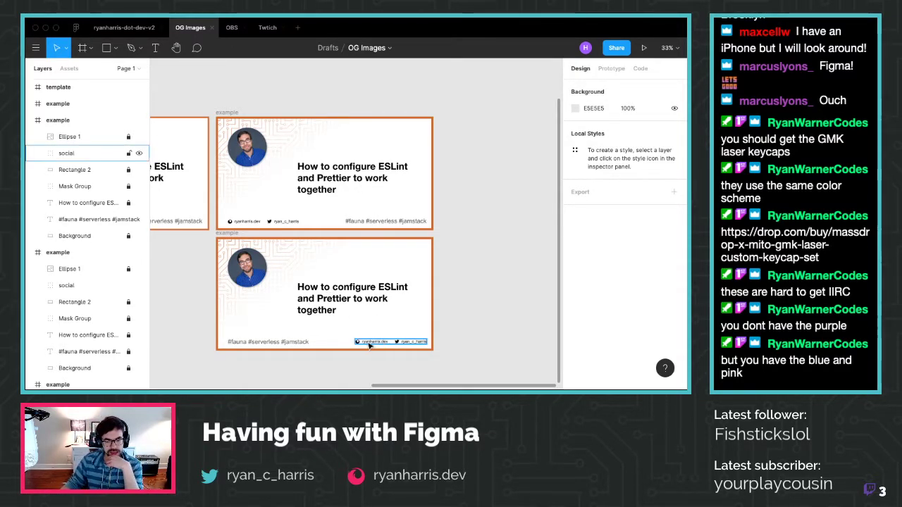
pyautogui.click(232, 28)
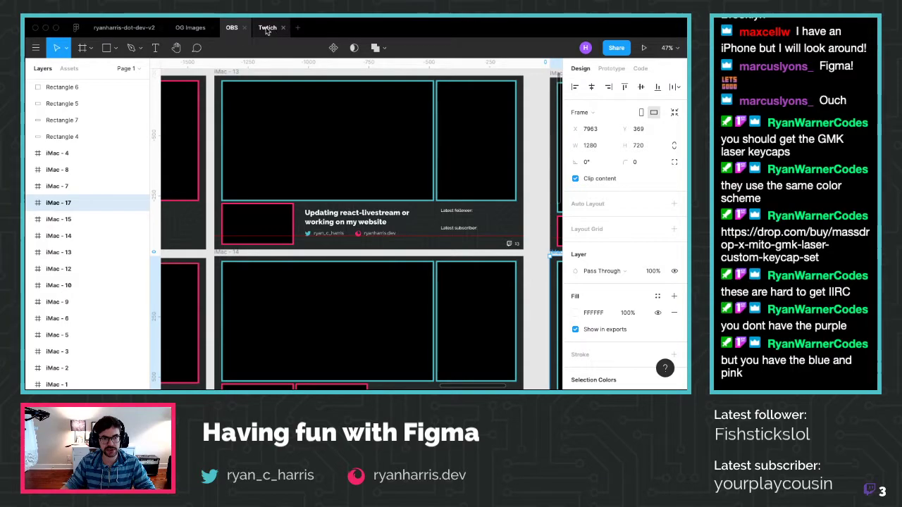
# Back in OG Images, move the lower example frame beside the middle frame
pyautogui.click(190, 27)
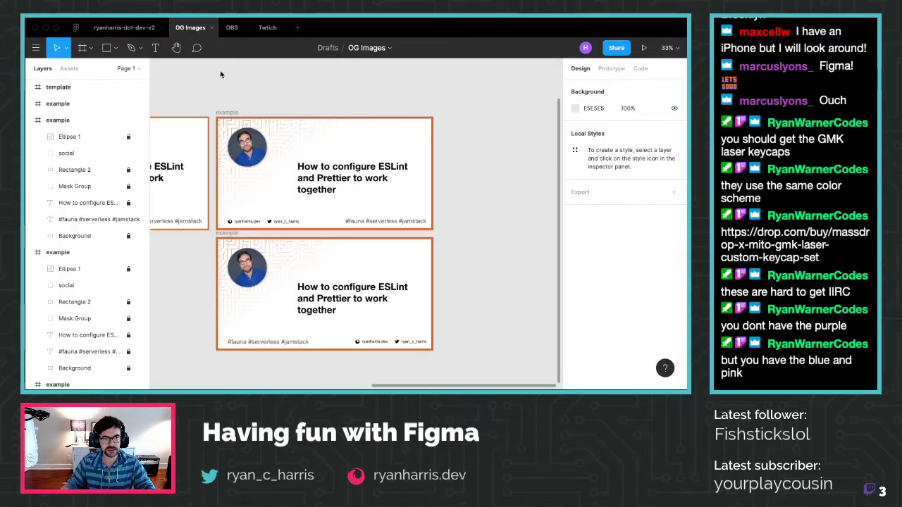
pyautogui.click(236, 234)
pyautogui.moveTo(238, 235); pyautogui.dragTo(463, 114)
# Paste a copy of the example frame and place it below the top row at x 3121, y 2236
pyautogui.press('super+v')
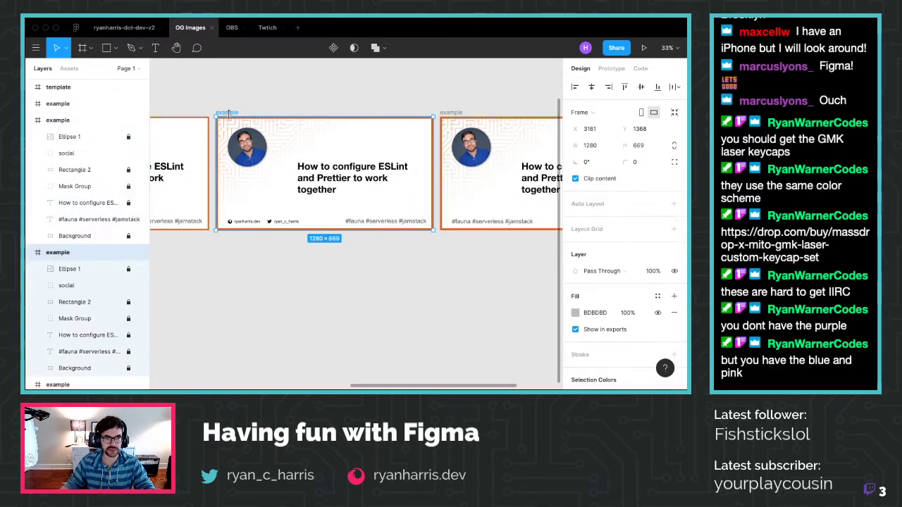
pyautogui.scroll(-5, 282, 250)
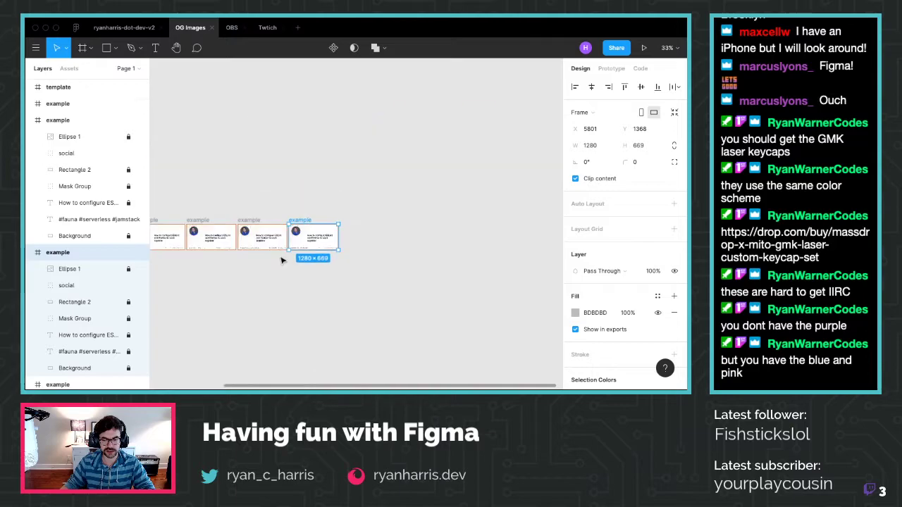
pyautogui.moveTo(296, 230); pyautogui.dragTo(192, 263)
pyautogui.scroll(2, 178, 282)
pyautogui.scroll(5, 178, 281)
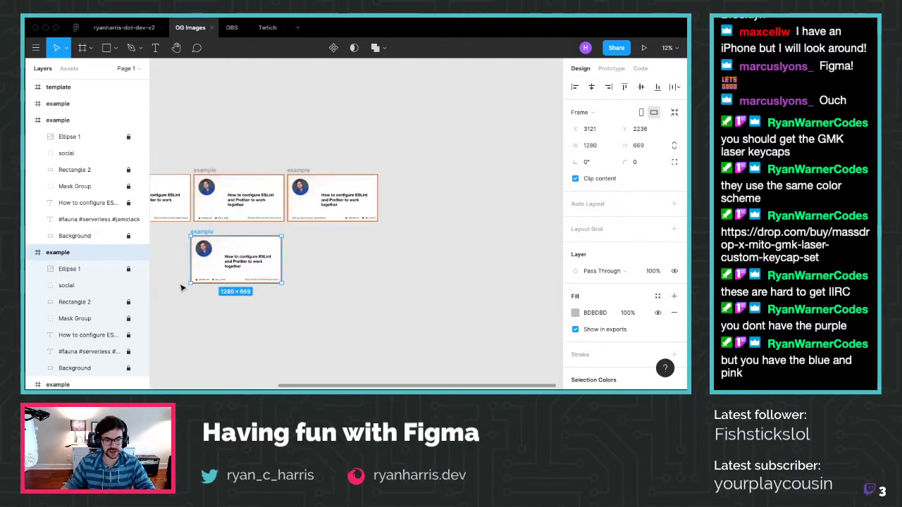
pyautogui.scroll(-10, 180, 287)
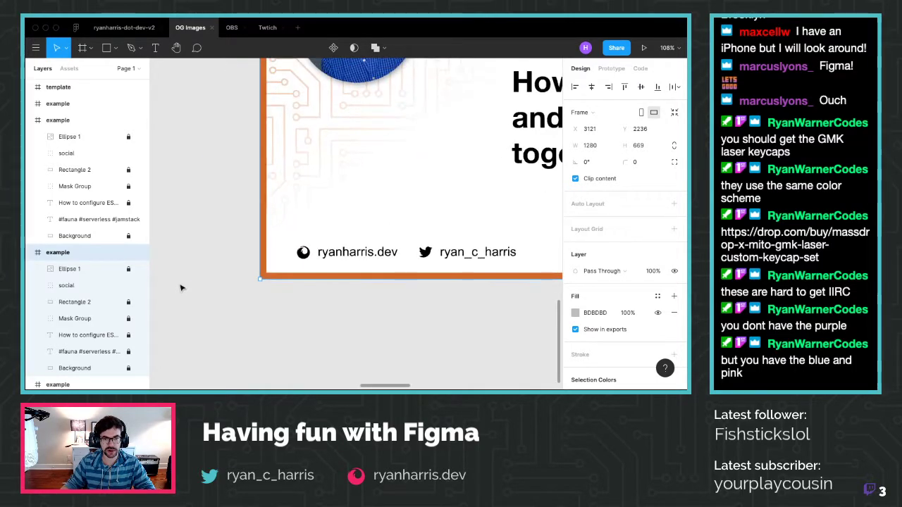
pyautogui.scroll(6, 180, 288)
pyautogui.scroll(-3, 180, 287)
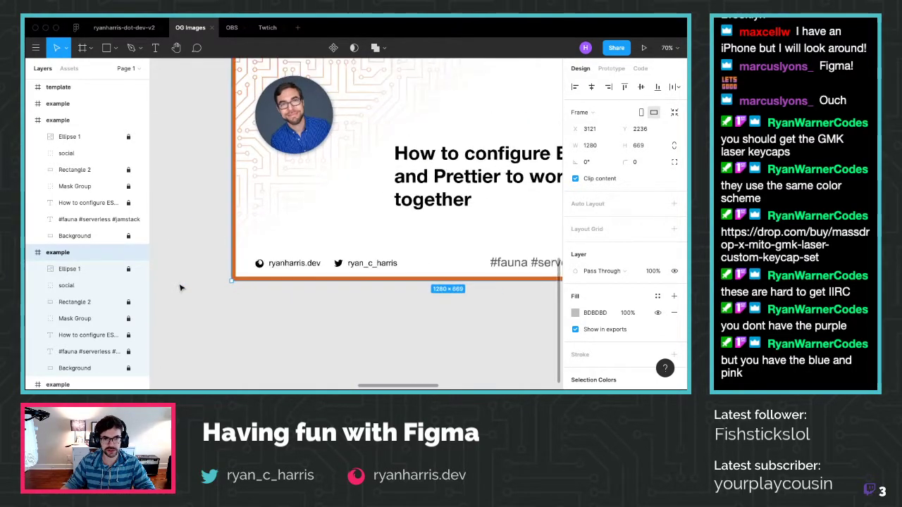
pyautogui.click(337, 342)
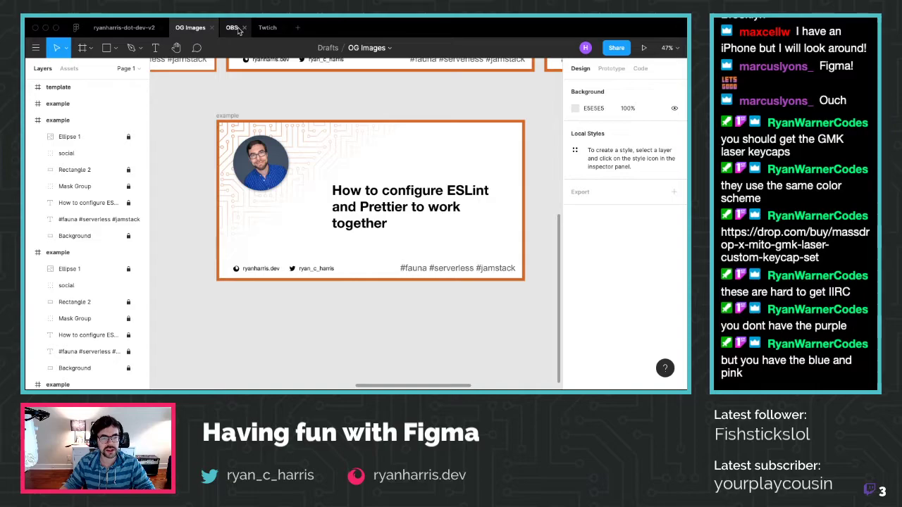
# Copy the 242828 fill from the iMac - 13 overlay's bg layer, then return to OG Images
pyautogui.click(236, 28)
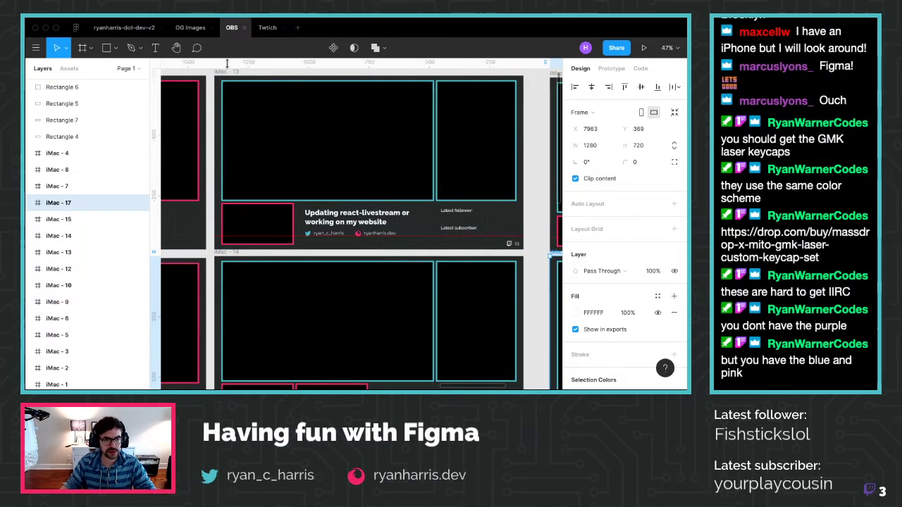
pyautogui.click(78, 252)
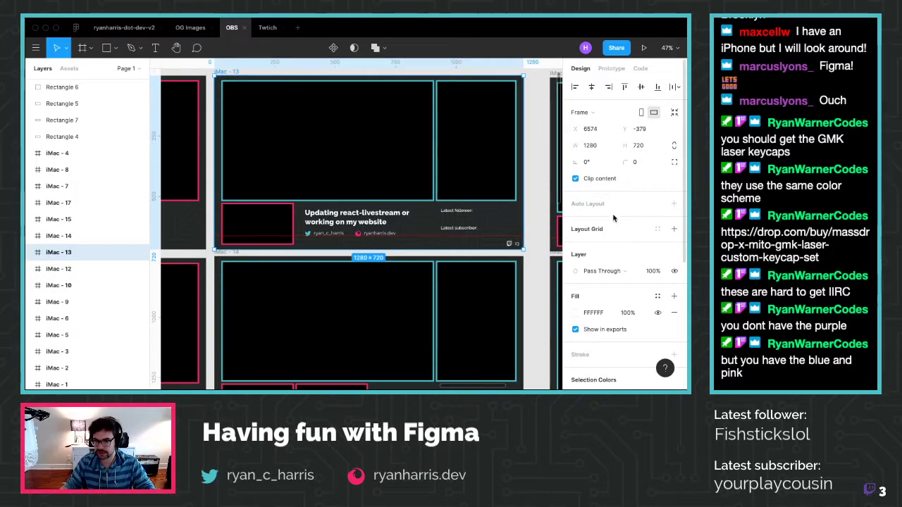
pyautogui.click(30, 253)
pyautogui.scroll(-3, 67, 263)
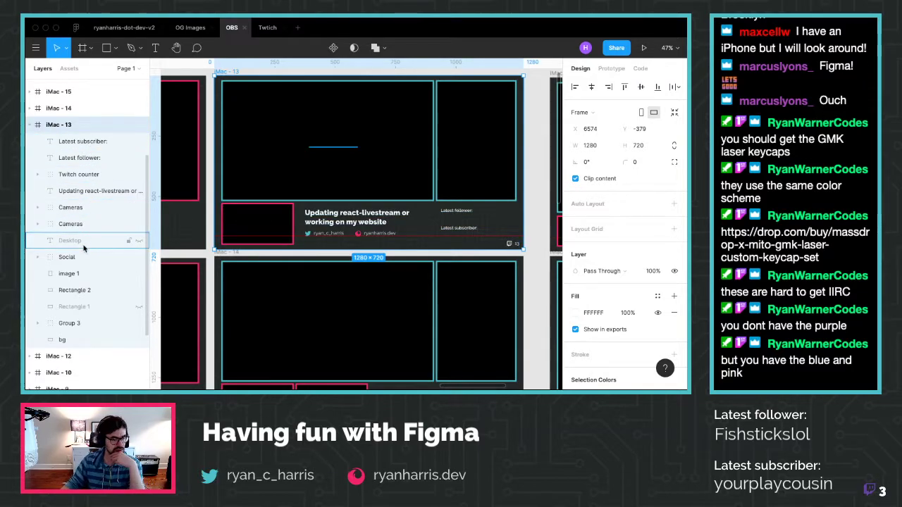
pyautogui.click(62, 341)
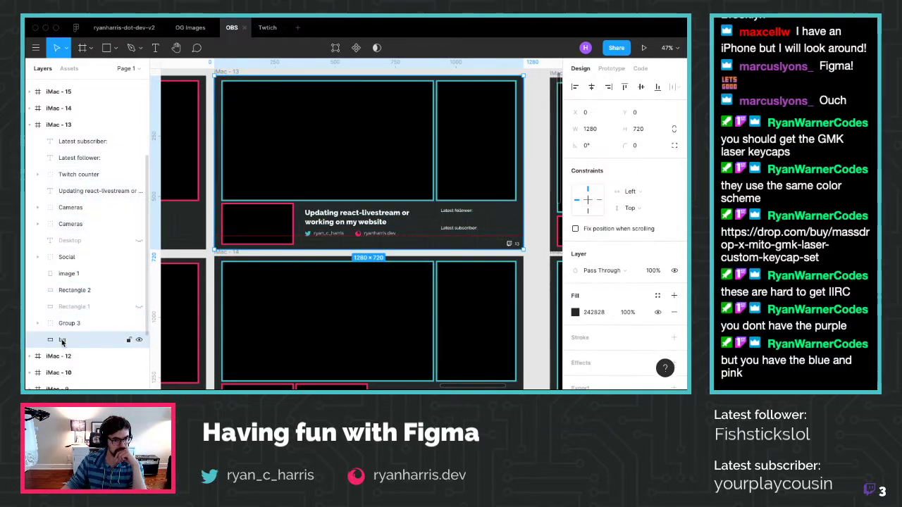
pyautogui.click(592, 313)
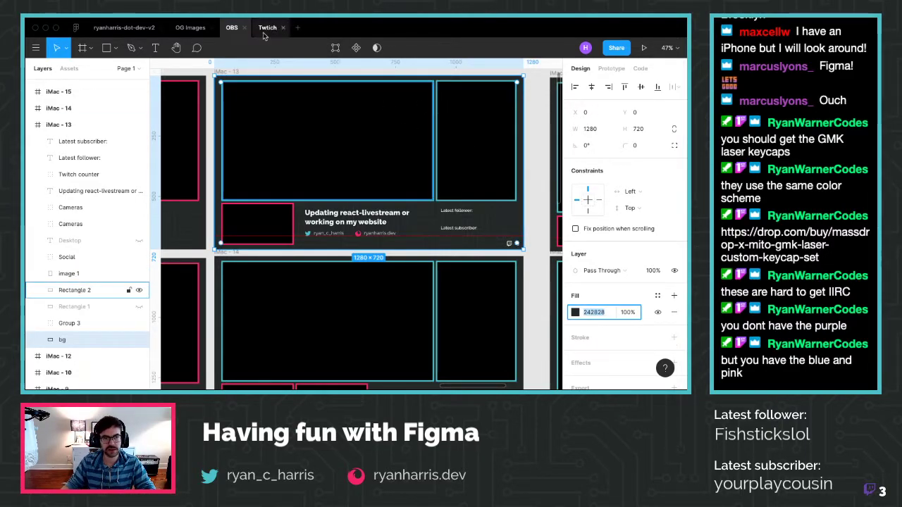
pyautogui.click(188, 28)
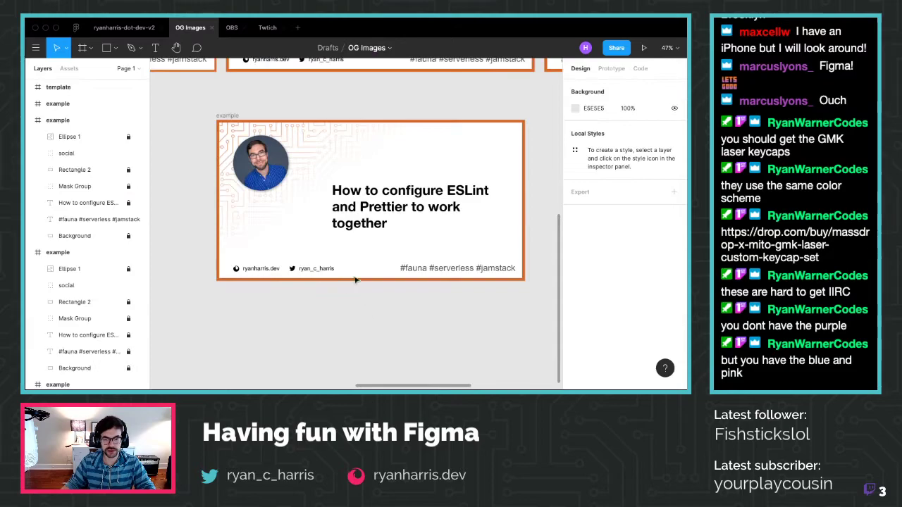
# Unlock the ESLint example's Background layer and fill it dark 242828
pyautogui.click(317, 133)
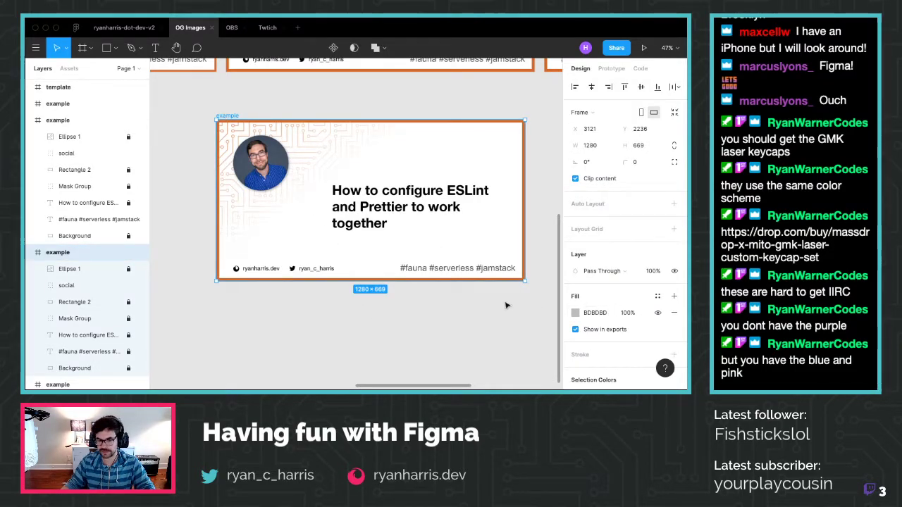
pyautogui.scroll(-1, 123, 324)
pyautogui.click(128, 348)
pyautogui.click(113, 348)
pyautogui.click(595, 312)
pyautogui.write('242828')
pyautogui.press('Return')
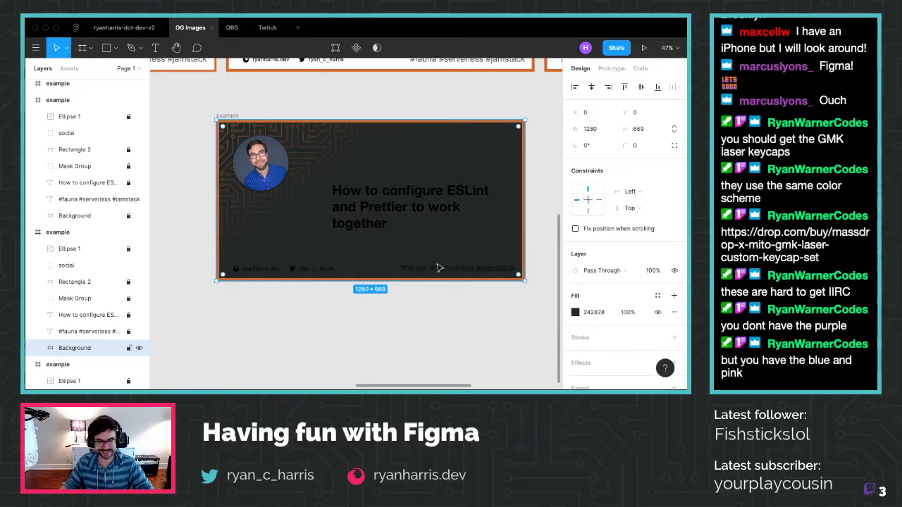
# Make the #fauna #serverless #jamstack hashtag text hug its width and turn it fully opaque white
pyautogui.click(238, 367)
pyautogui.click(101, 334)
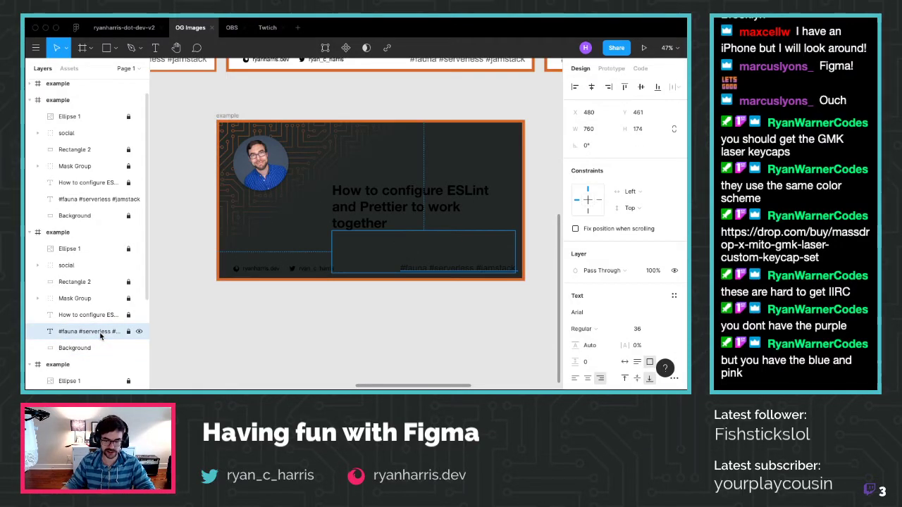
pyautogui.click(624, 362)
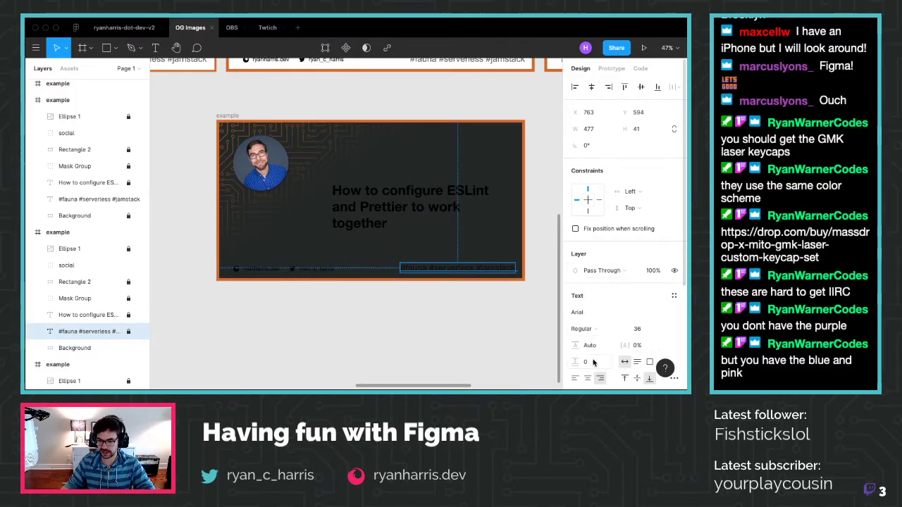
pyautogui.scroll(-3, 597, 282)
pyautogui.click(596, 279)
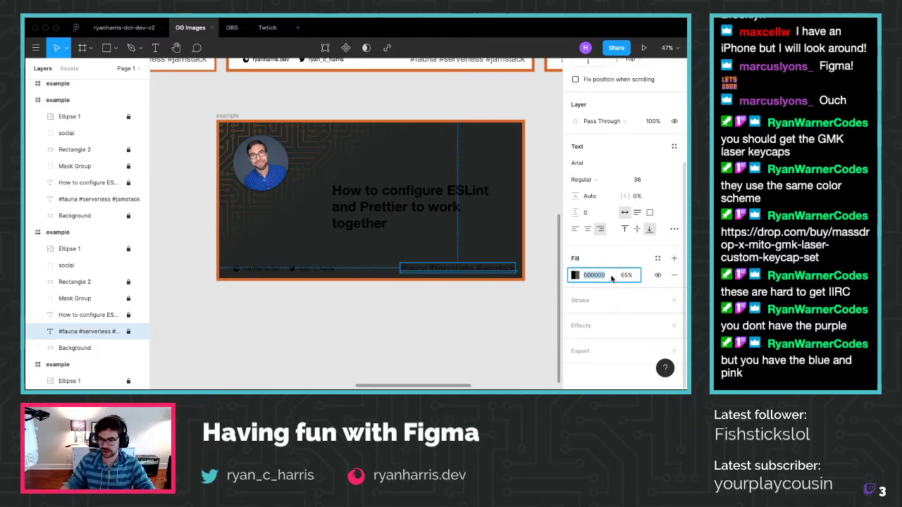
pyautogui.click(625, 276)
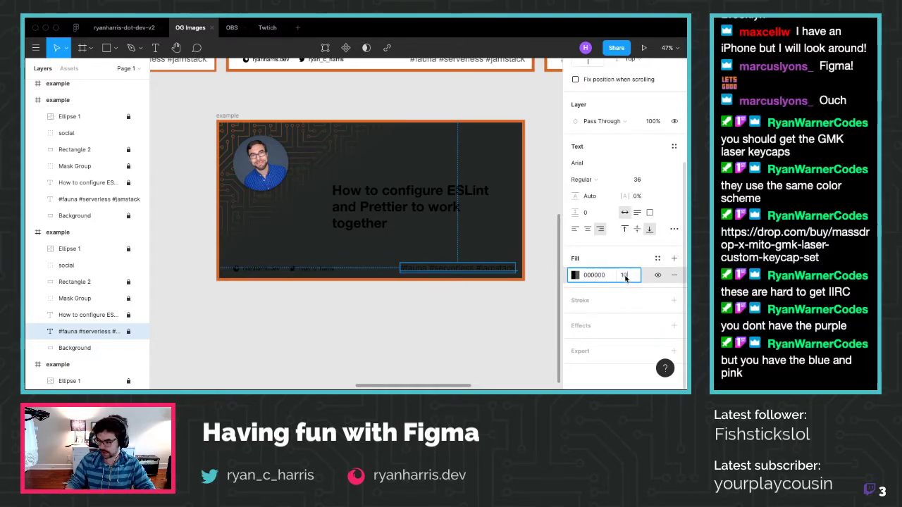
pyautogui.click(597, 275)
pyautogui.write('f')
pyautogui.press('Return')
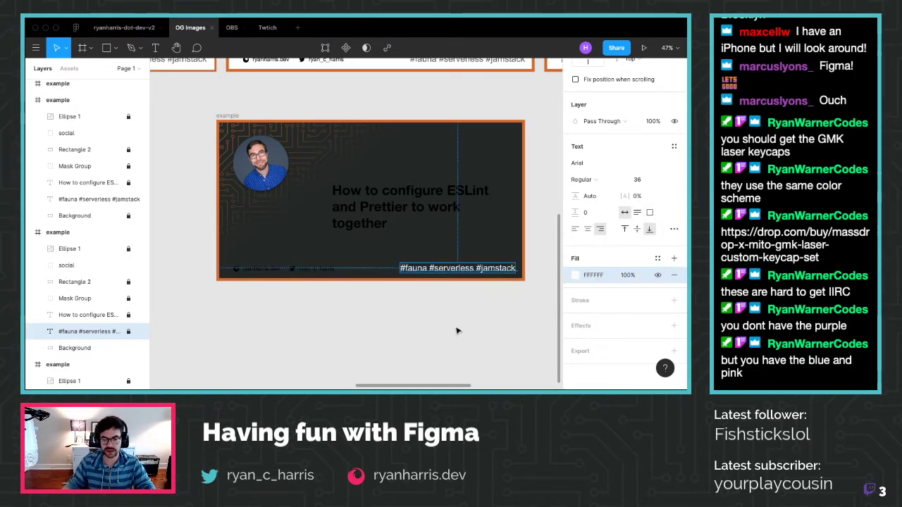
pyautogui.click(359, 312)
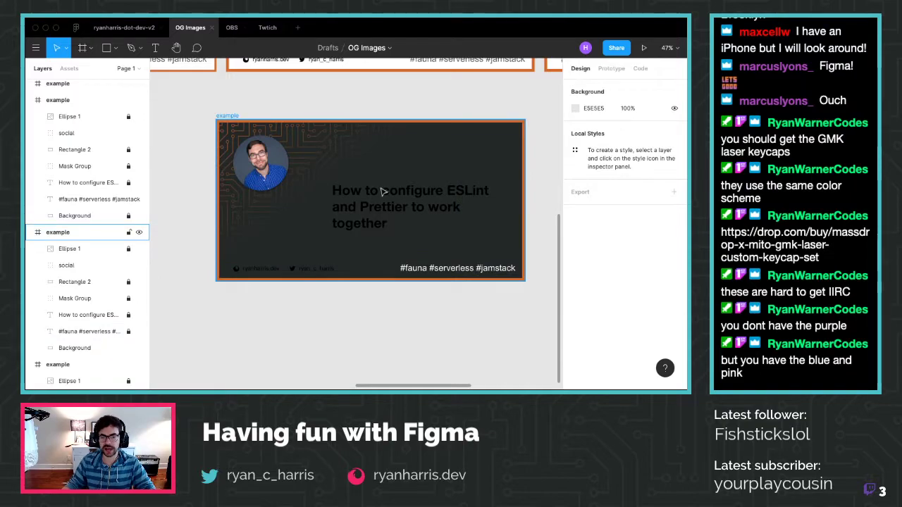
# Unlock the 'How to configure ESLint' headline and colour it white FFFFFF
pyautogui.click(128, 316)
pyautogui.click(98, 318)
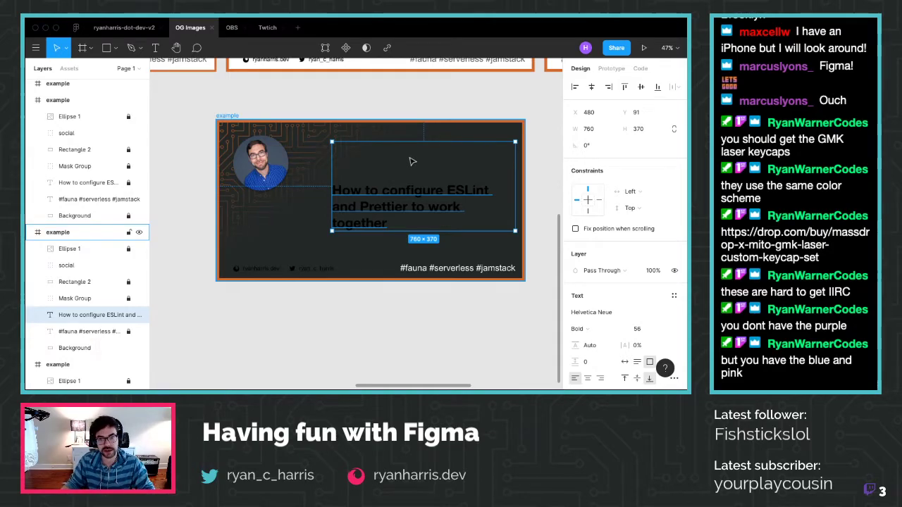
pyautogui.scroll(-3, 613, 246)
pyautogui.click(601, 276)
pyautogui.write('ffff')
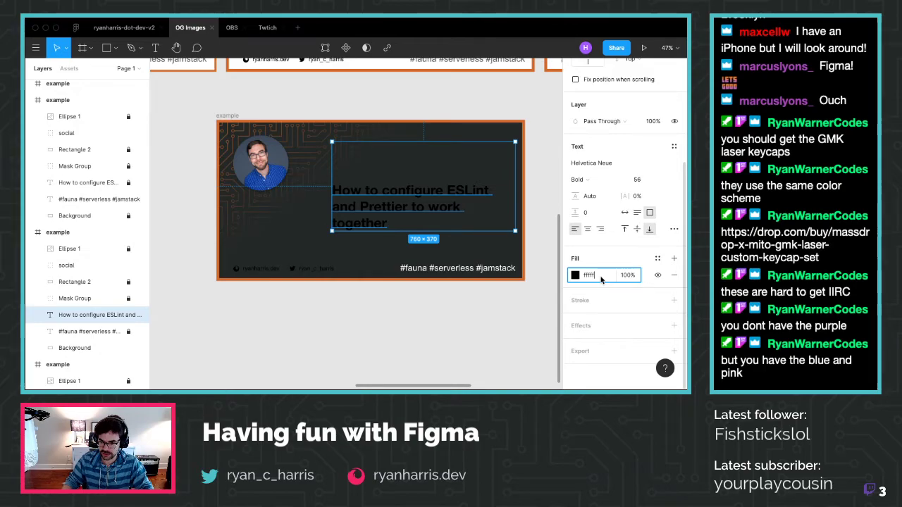
pyautogui.write('ff')
pyautogui.press('Return')
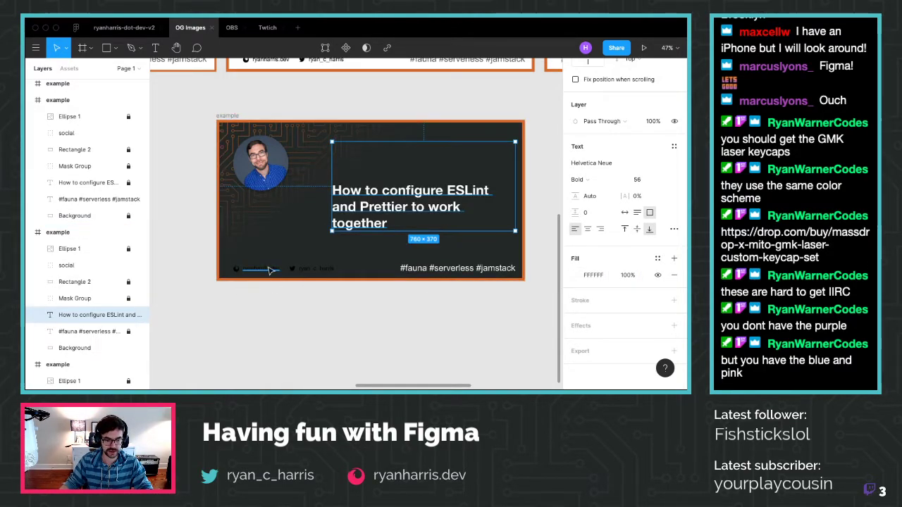
# Turn both the twitter and website social links white (FFF)
pyautogui.click(38, 265)
pyautogui.click(78, 282)
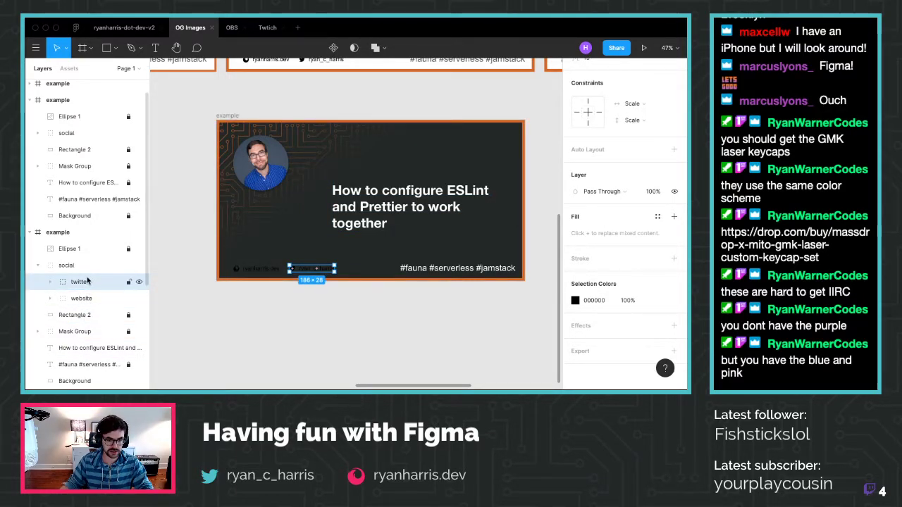
pyautogui.keyDown('shift'); pyautogui.click(81, 298); pyautogui.keyUp('shift')
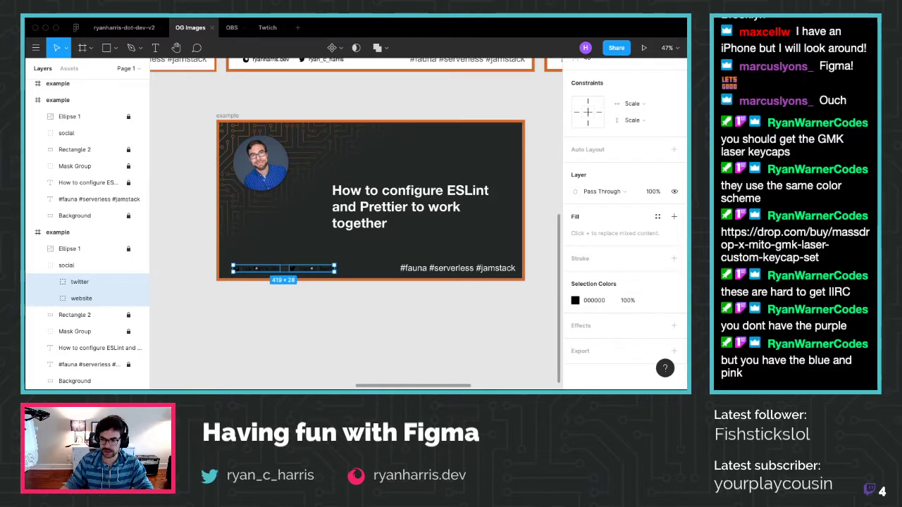
pyautogui.click(594, 304)
pyautogui.write('fff')
pyautogui.press('Return')
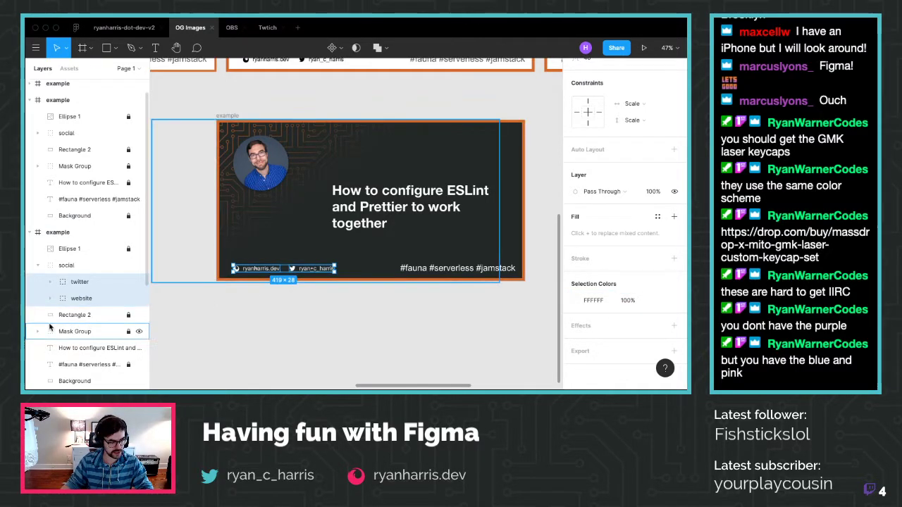
pyautogui.press('Escape')
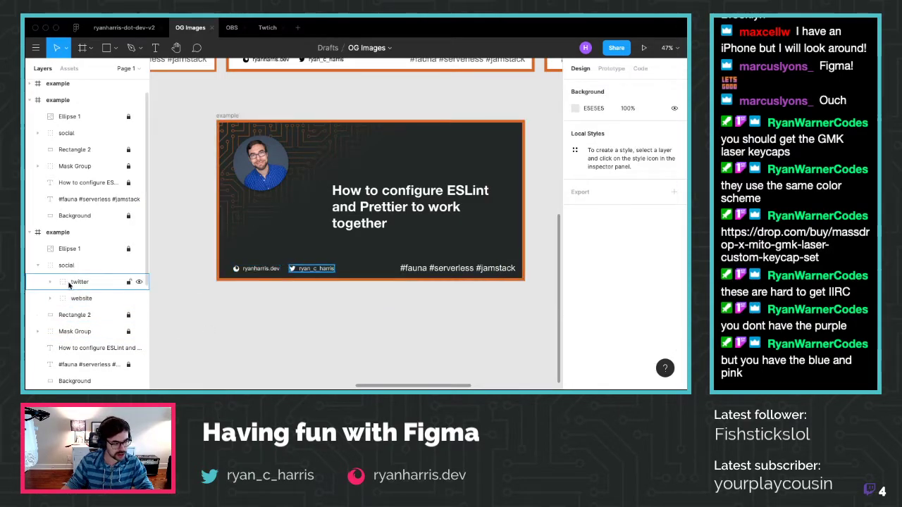
pyautogui.click(50, 282)
pyautogui.click(51, 282)
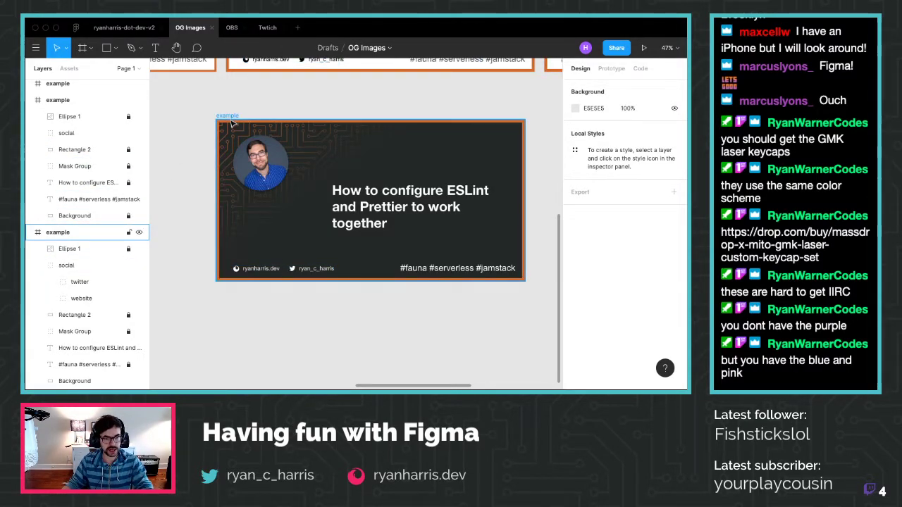
# Select the whole ESLint example frame and zoom out to view the canvas
pyautogui.click(233, 124)
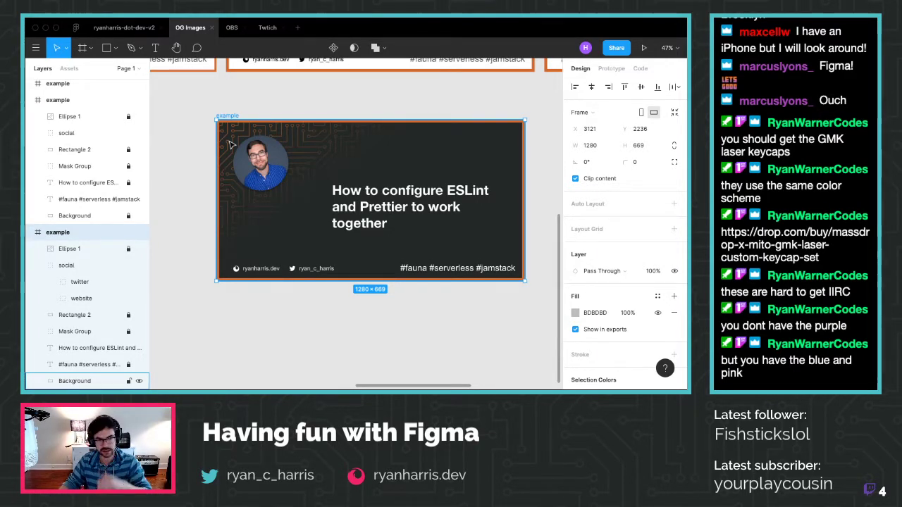
pyautogui.moveTo(238, 27)
pyautogui.scroll(-2, 241, 85)
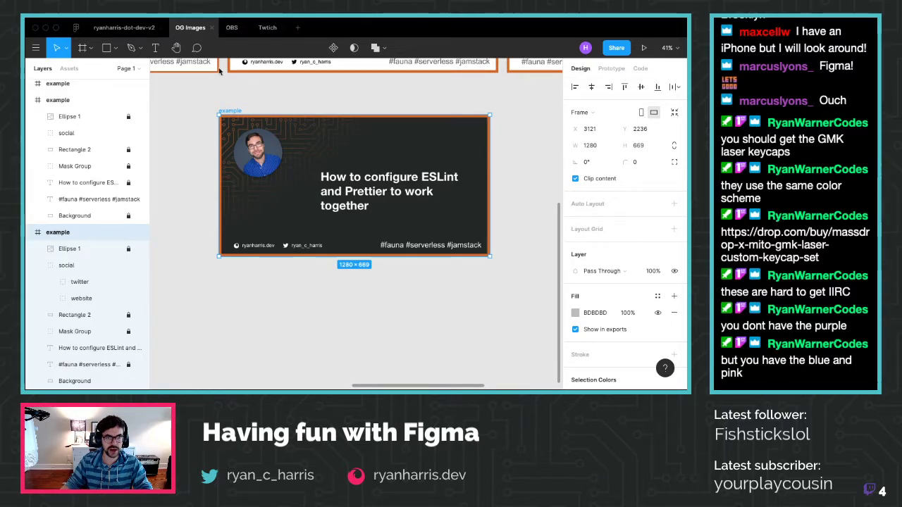
pyautogui.scroll(-5, 224, 165)
pyautogui.scroll(2, 218, 190)
pyautogui.scroll(-2, 214, 197)
pyautogui.hscroll(-5, 212, 193)
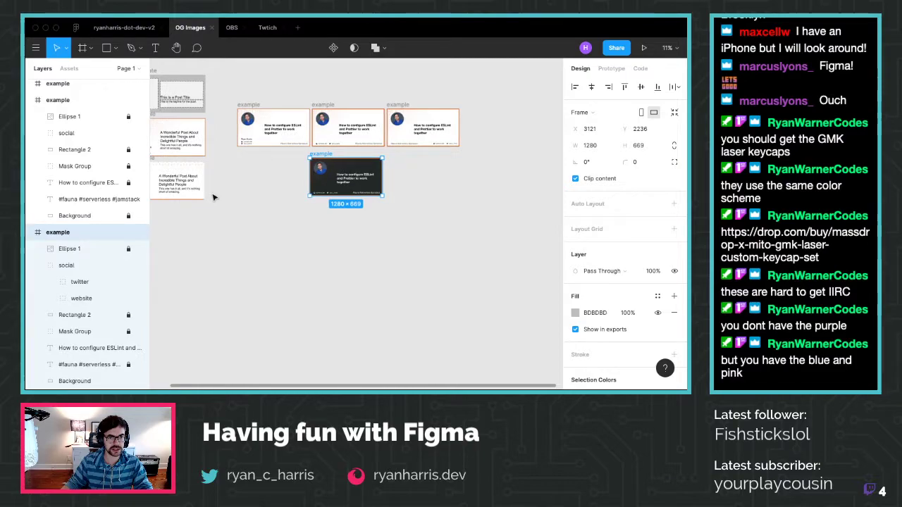
pyautogui.hscroll(6, 203, 189)
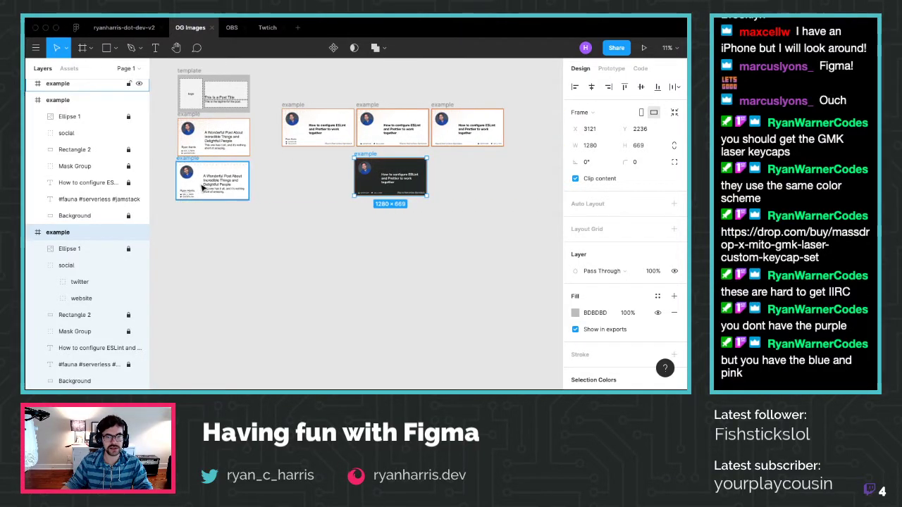
pyautogui.click(107, 48)
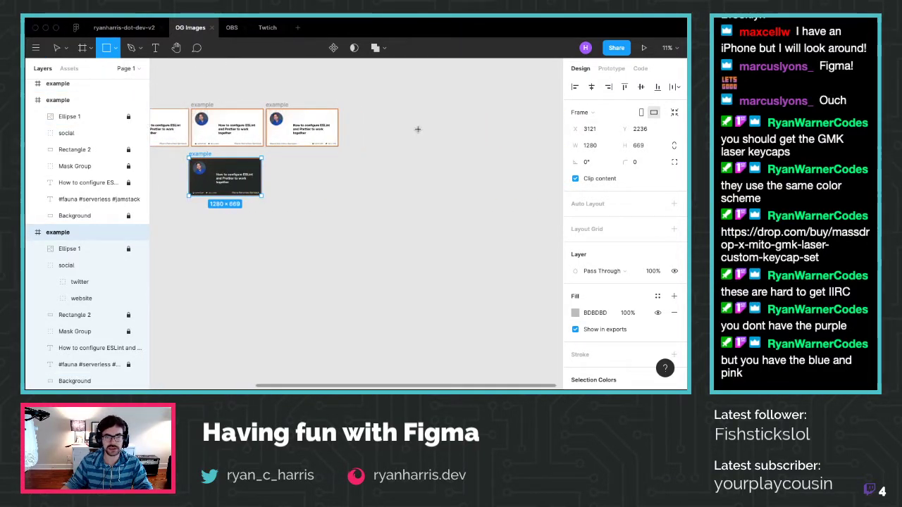
# Draw a rectangle and fill it pink F22465, taken from the OBS Cameras box border
pyautogui.moveTo(359, 102); pyautogui.dragTo(403, 139)
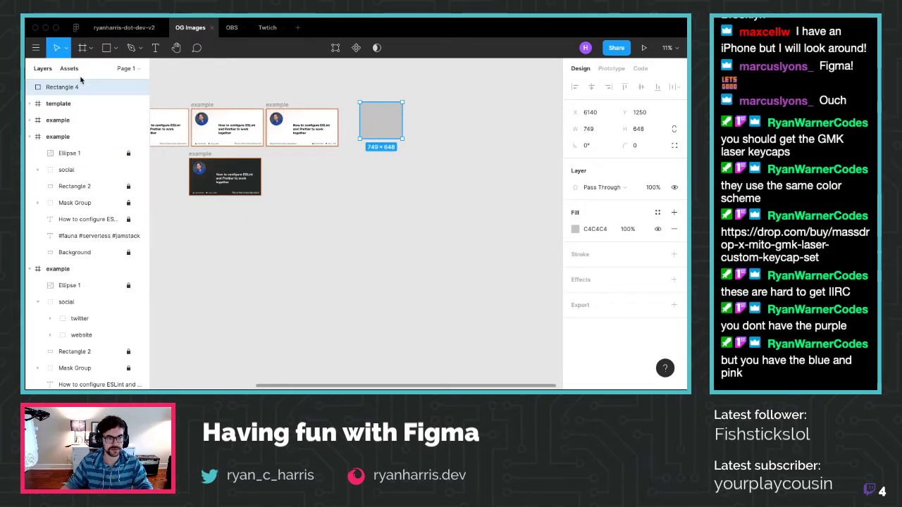
pyautogui.click(232, 27)
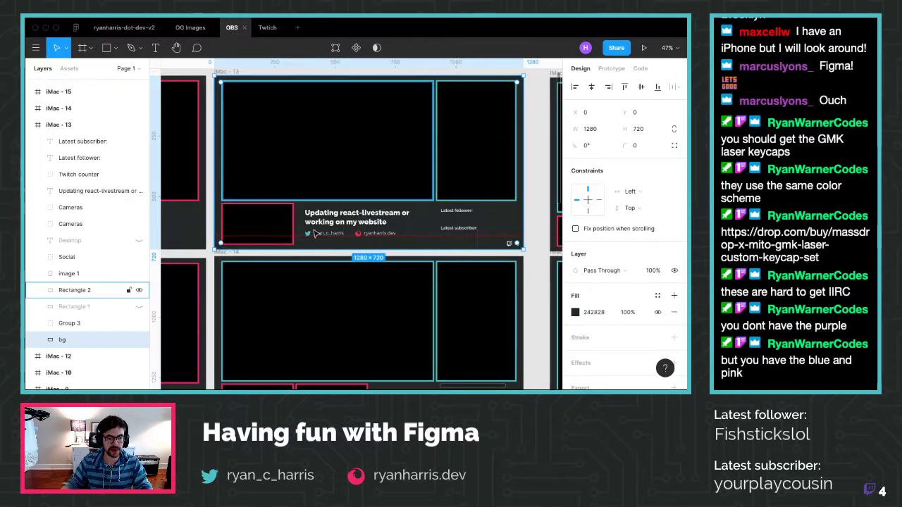
pyautogui.click(294, 214)
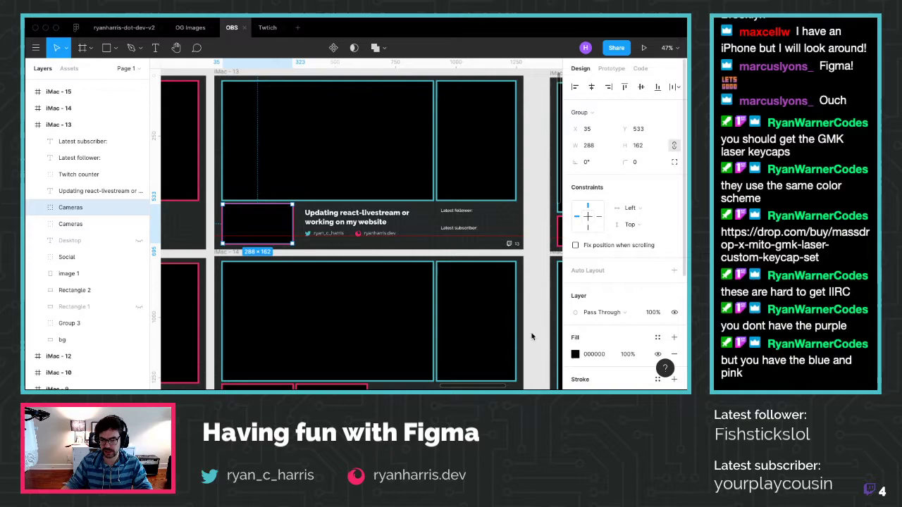
pyautogui.scroll(-5, 591, 331)
pyautogui.click(592, 302)
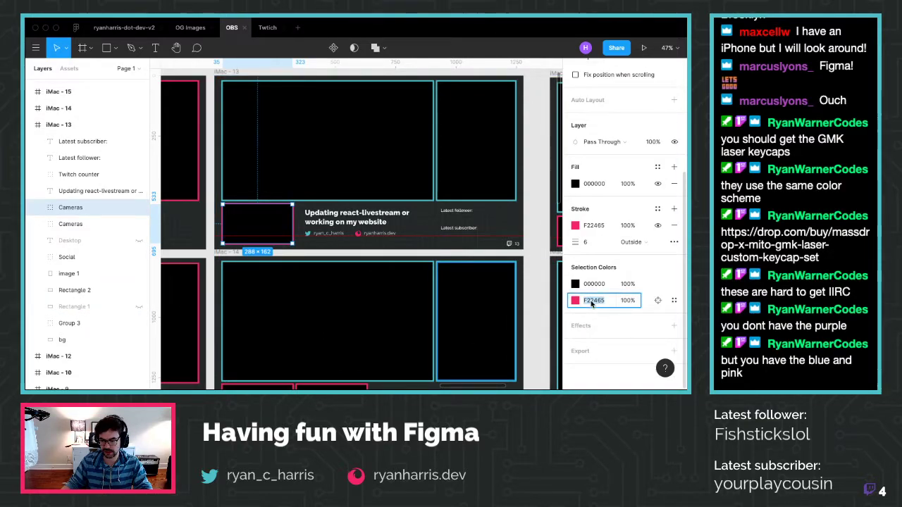
pyautogui.click(189, 27)
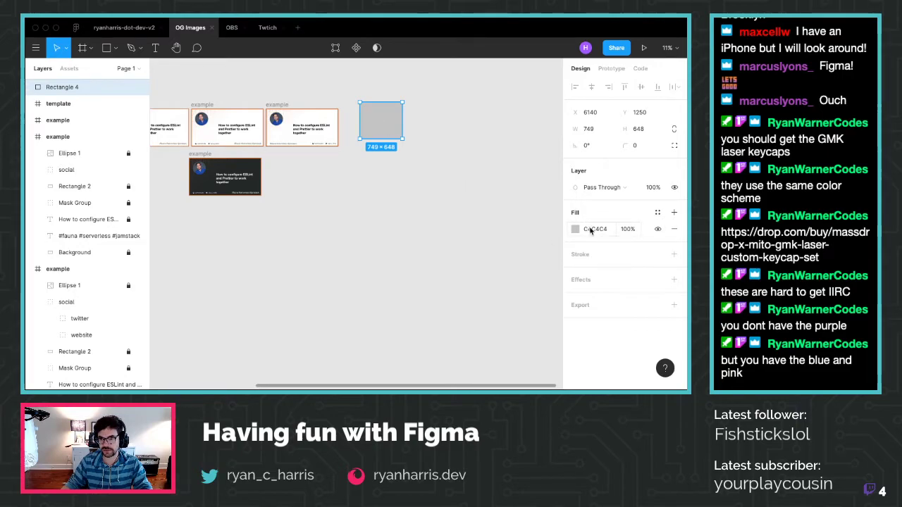
pyautogui.press('Return')
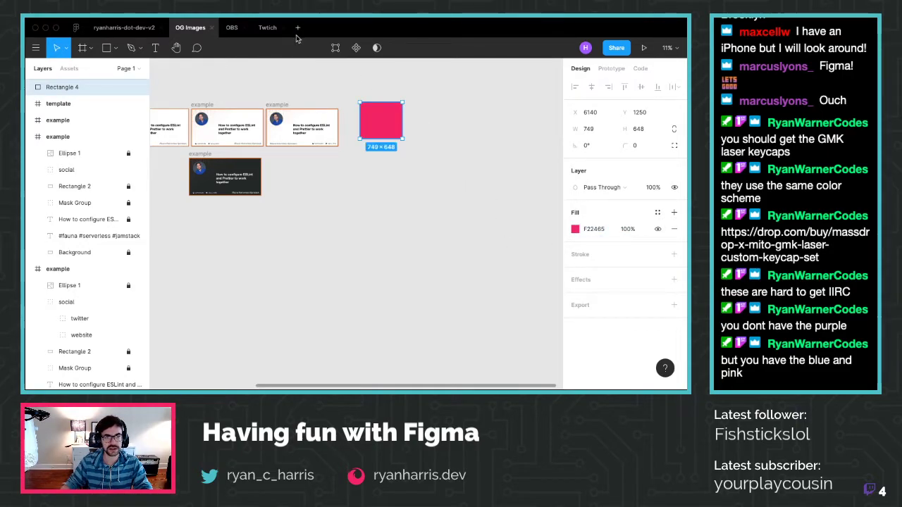
# Paste a copy just below and fill it teal 4DC0C7 from the OBS camera frame stroke
pyautogui.hotkey('ctrl', 'v')
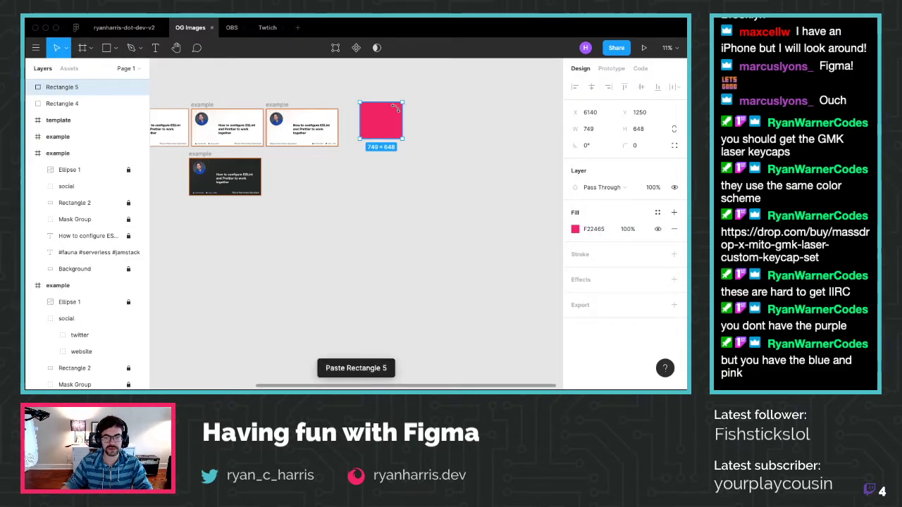
pyautogui.moveTo(381, 145); pyautogui.dragTo(382, 156)
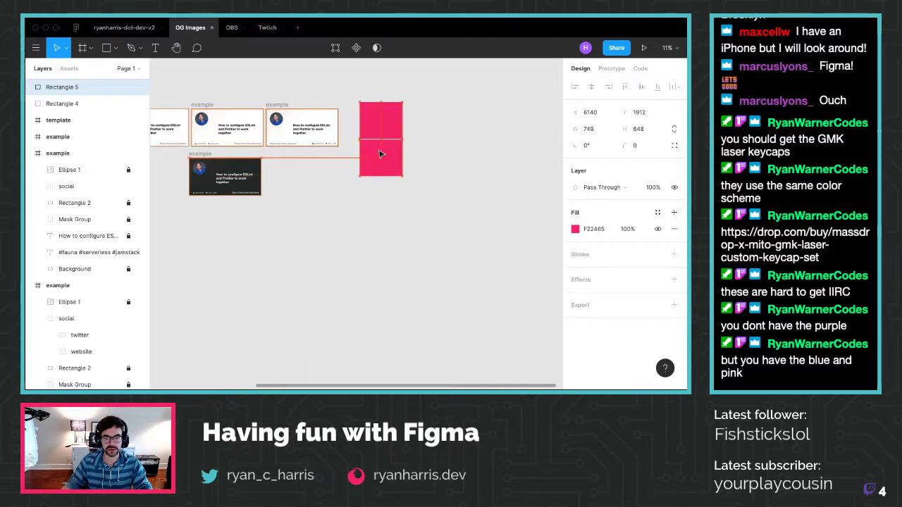
pyautogui.click(232, 27)
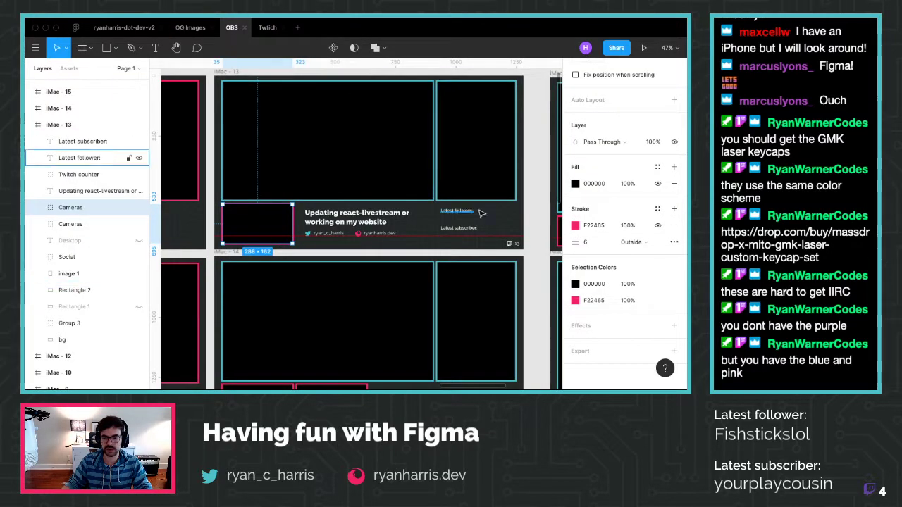
pyautogui.click(515, 178)
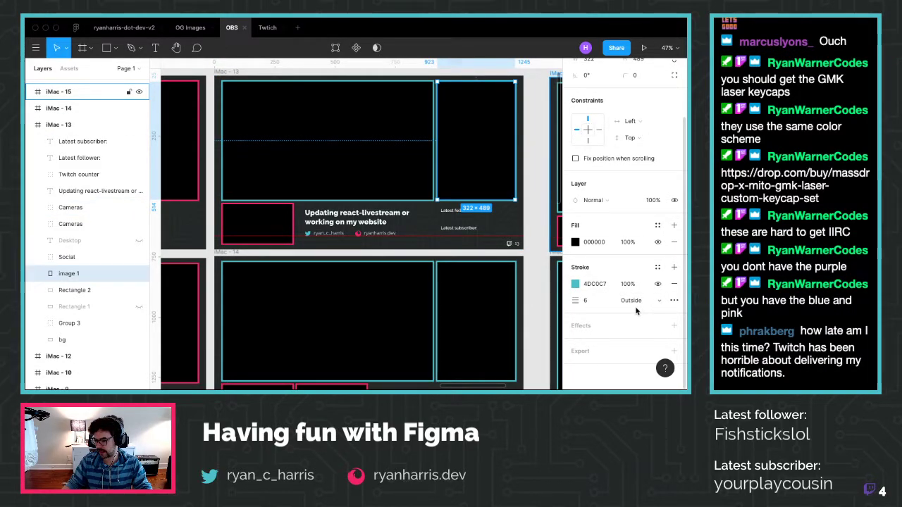
pyautogui.click(598, 284)
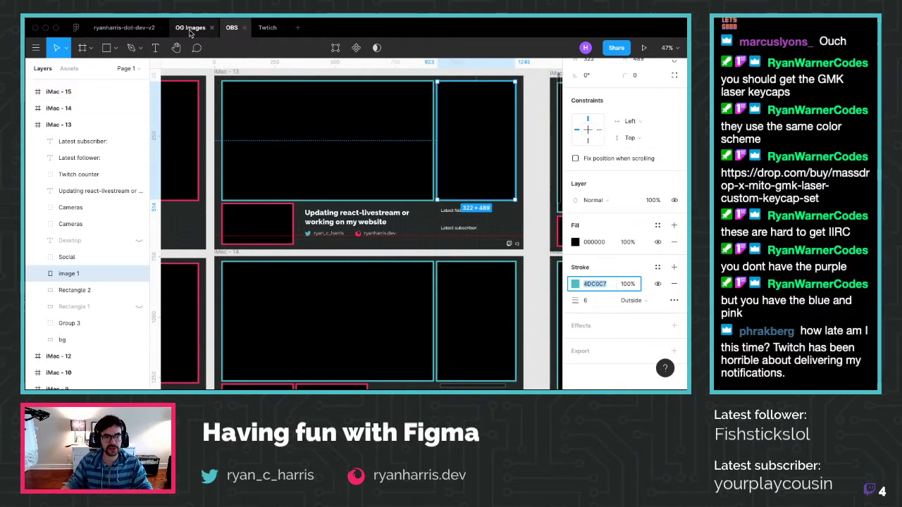
pyautogui.click(190, 30)
pyautogui.click(600, 232)
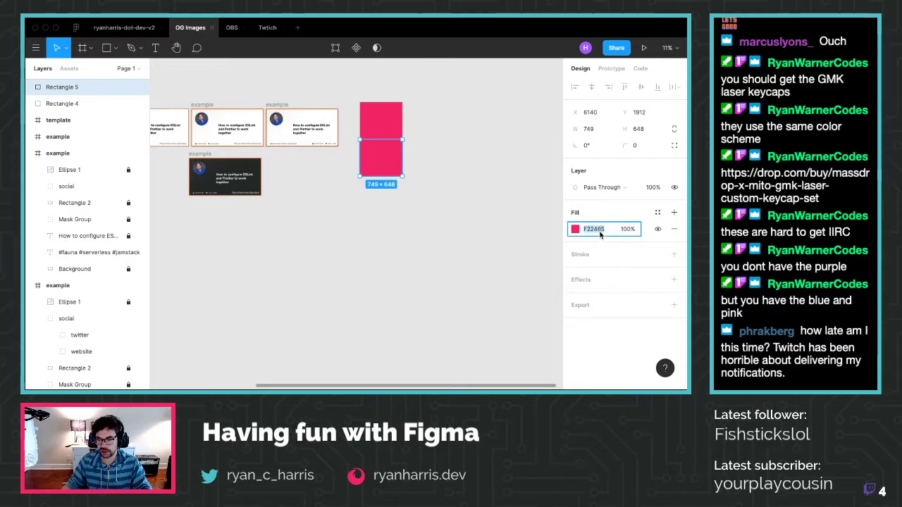
pyautogui.press('Return')
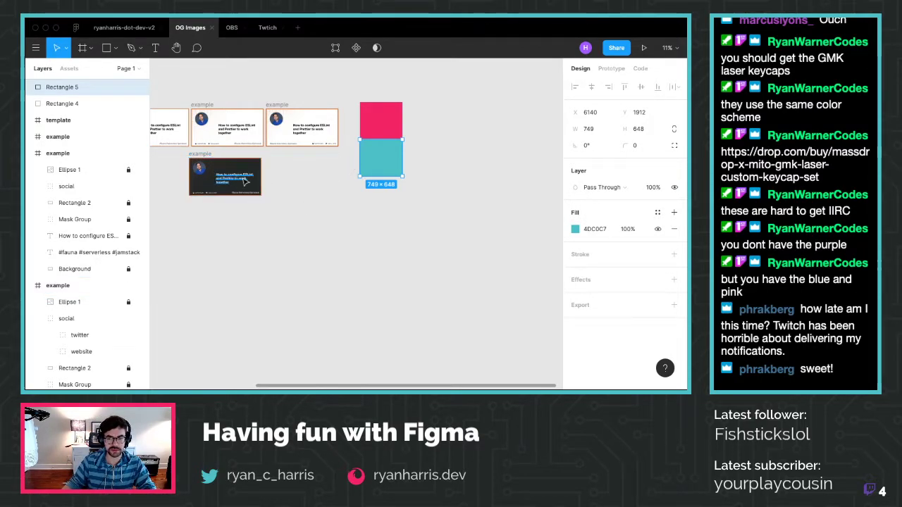
# Duplicate the dark example frame with copy and paste
pyautogui.scroll(5, 184, 186)
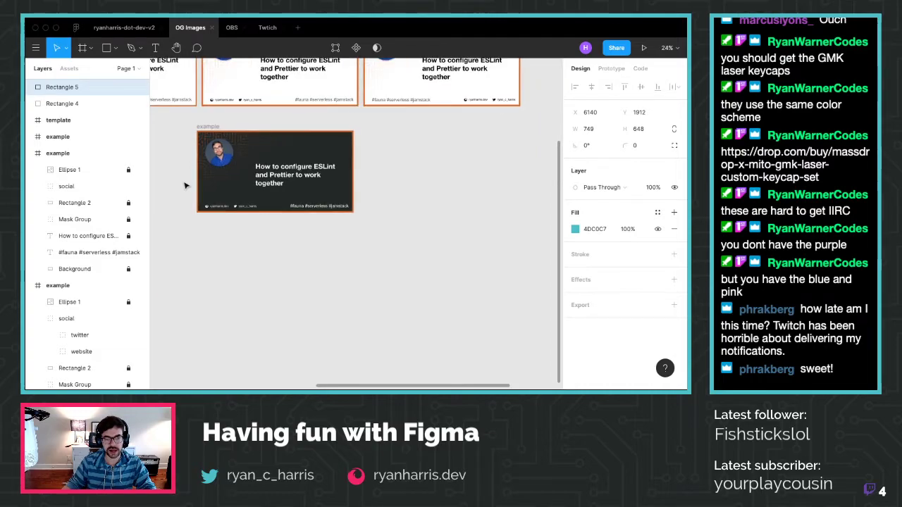
pyautogui.scroll(2, 235, 146)
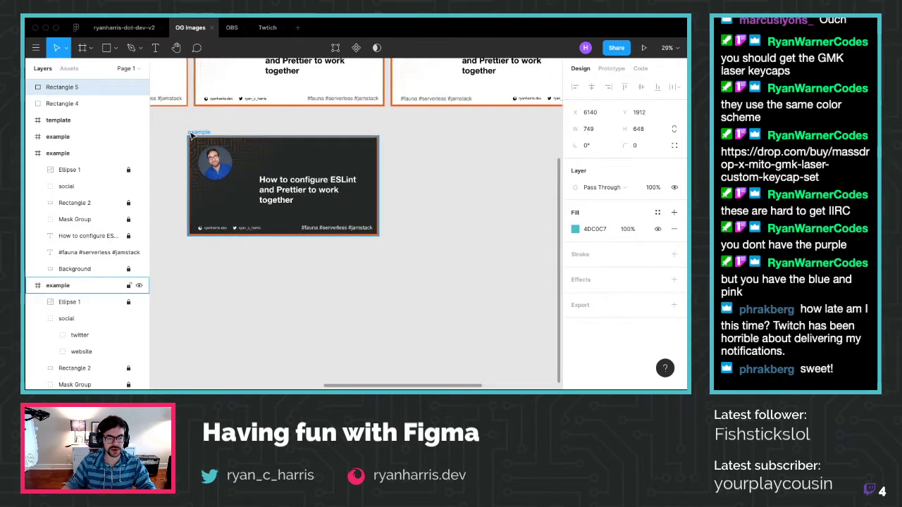
pyautogui.click(239, 150)
pyautogui.hotkey('ctrl', 'c')
pyautogui.hotkey('ctrl', 'v')
pyautogui.click(392, 268)
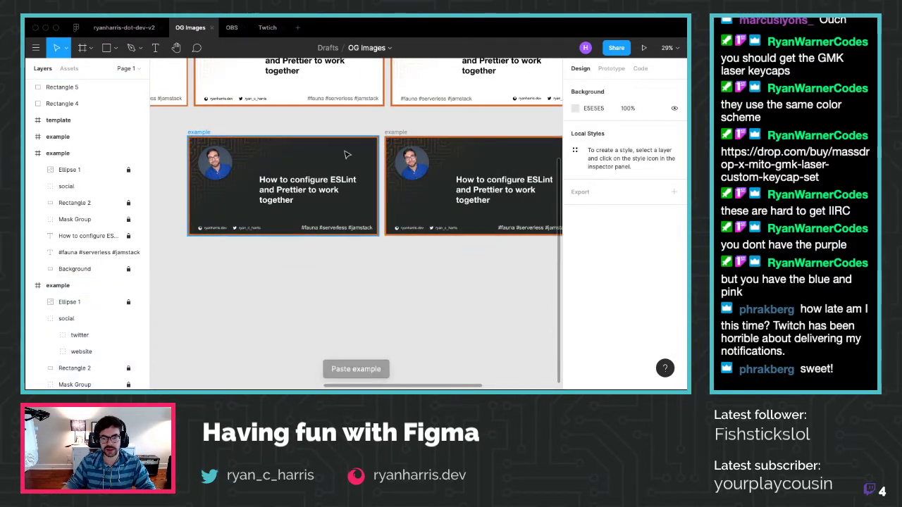
# Set the left example frame's fill to the pink F22465 document colour
pyautogui.click(277, 144)
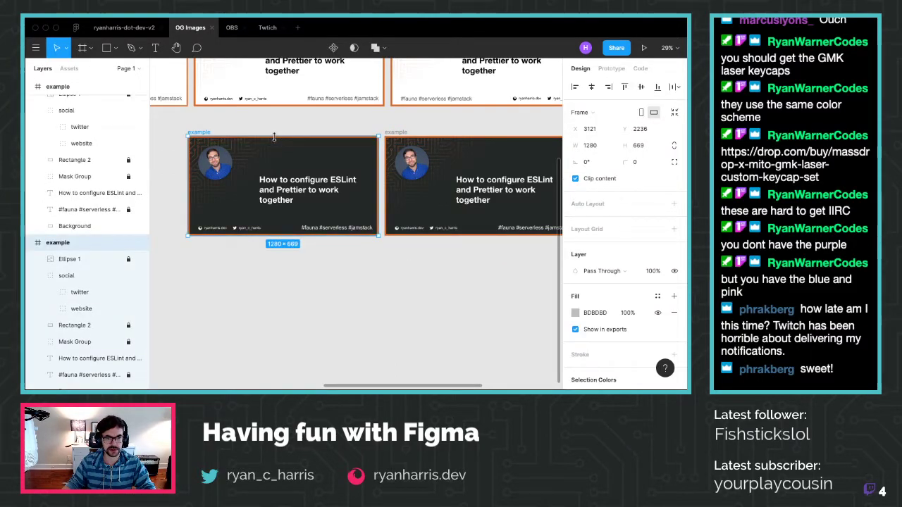
pyautogui.click(575, 312)
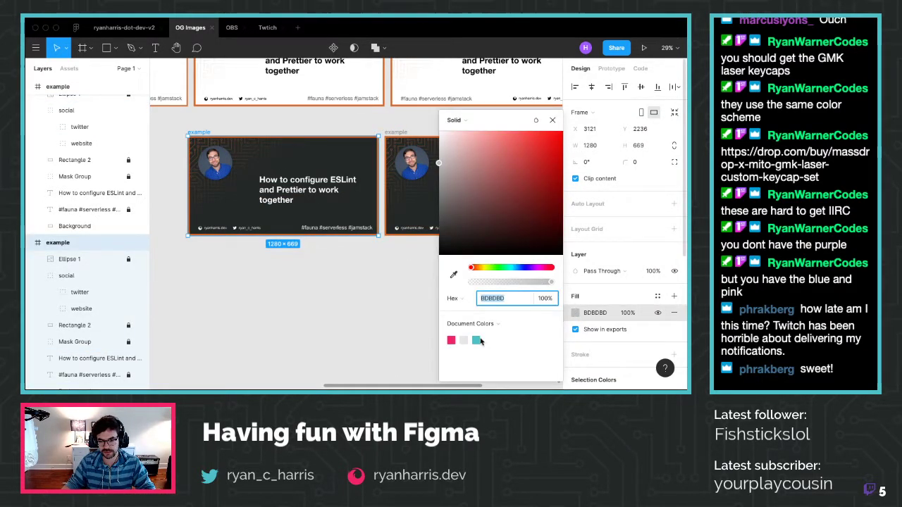
pyautogui.click(452, 339)
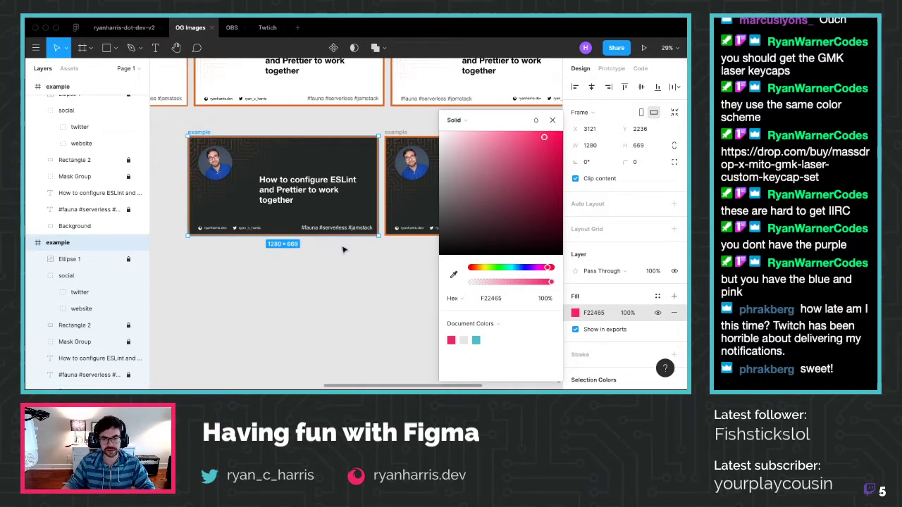
pyautogui.click(358, 321)
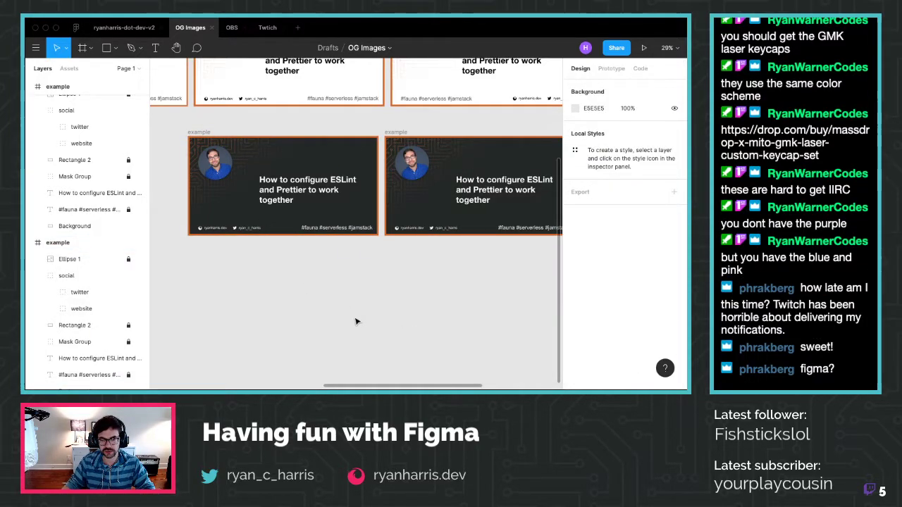
# Reselect the example frames, remove the right-hand duplicate, then restore it
pyautogui.click(378, 234)
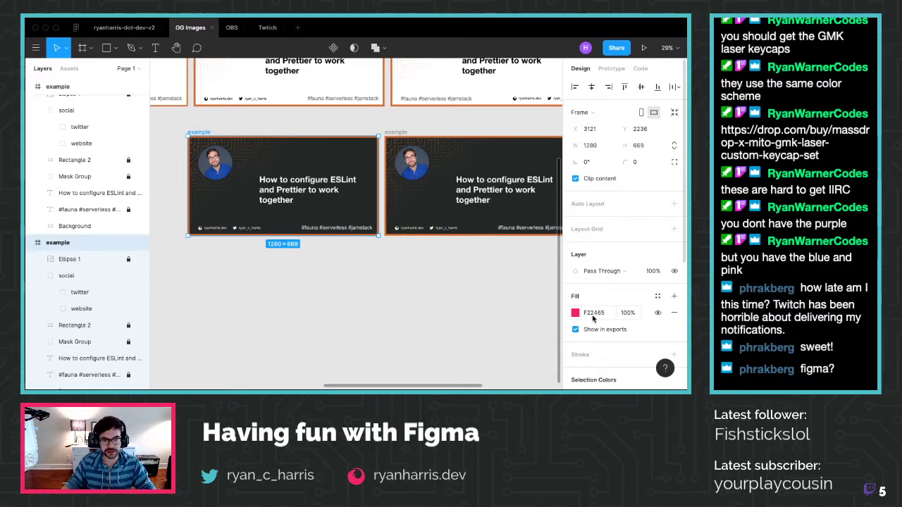
pyautogui.click(378, 298)
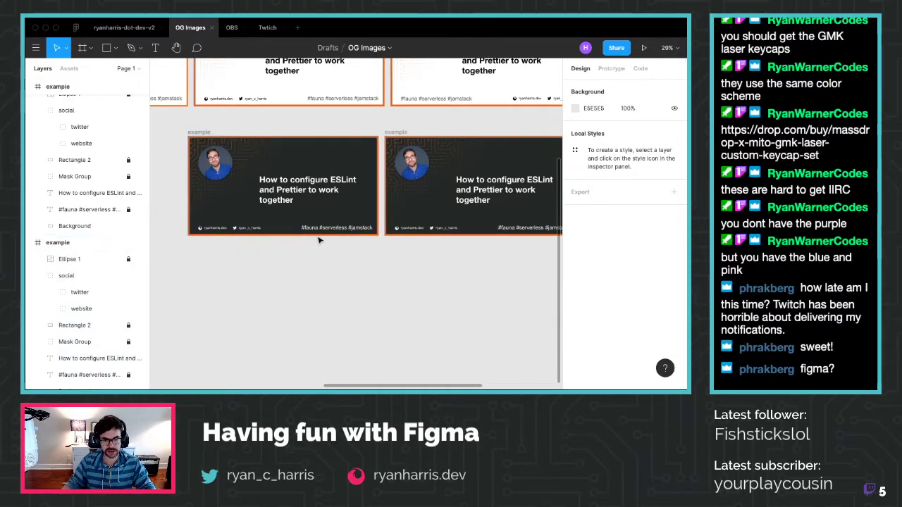
pyautogui.click(296, 233)
pyautogui.click(391, 290)
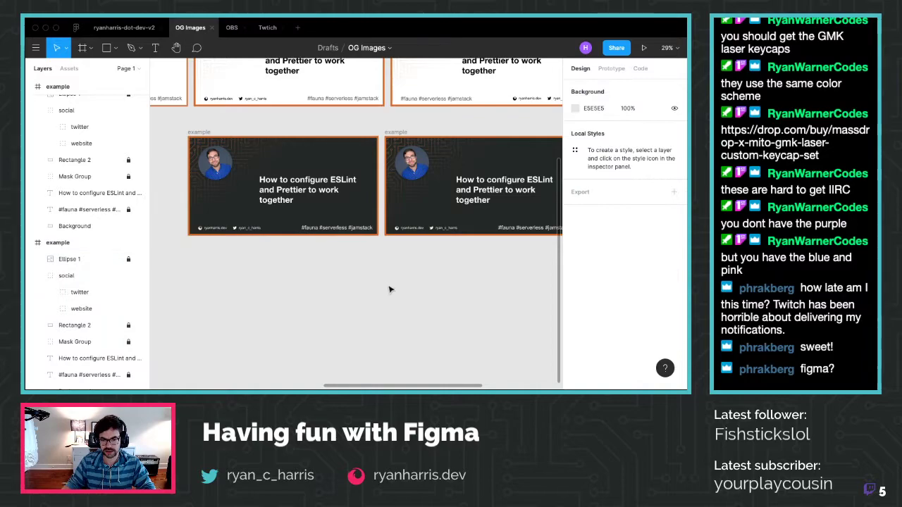
pyautogui.click(379, 235)
pyautogui.click(422, 278)
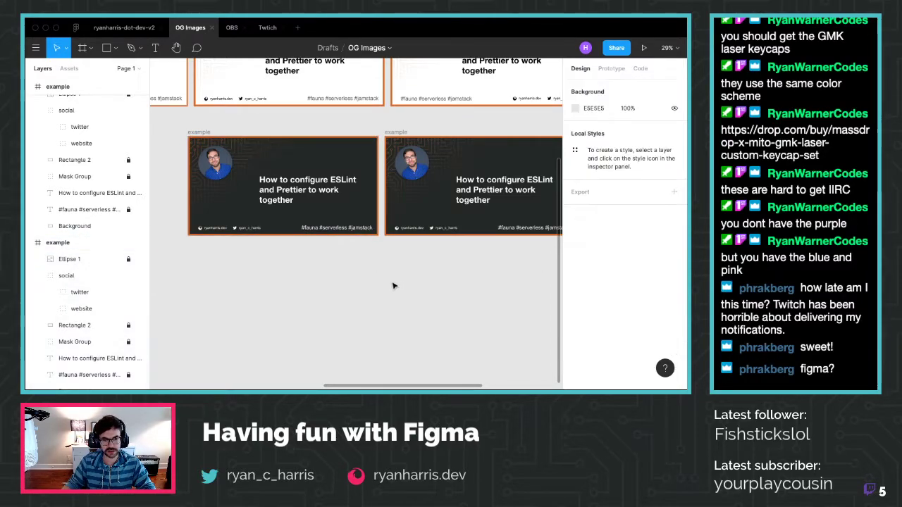
pyautogui.click(379, 235)
pyautogui.click(388, 285)
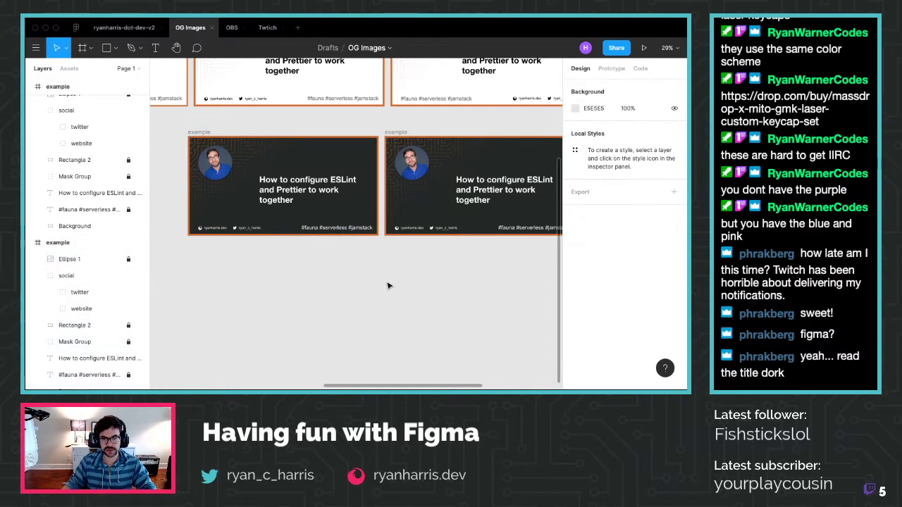
pyautogui.hotkey('ctrl', 'z')
pyautogui.hotkey('ctrl', 'z')
pyautogui.hotkey('ctrl', 'd')
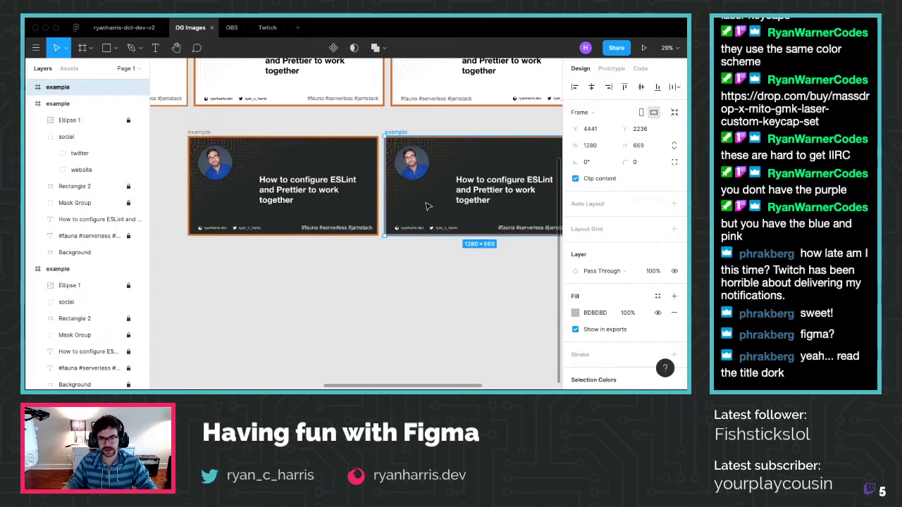
# Change the left frame's Rectangle 2 border stroke from D3682B to the pink document colour
pyautogui.press('Escape')
pyautogui.click(306, 136)
pyautogui.scroll(-5, 587, 197)
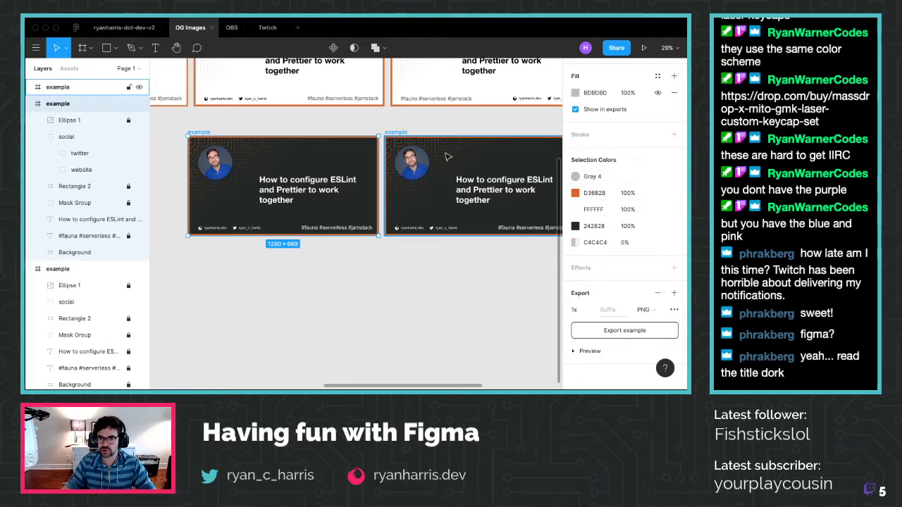
pyautogui.click(227, 127)
pyautogui.click(209, 134)
pyautogui.scroll(-5, 600, 258)
pyautogui.scroll(5, 600, 258)
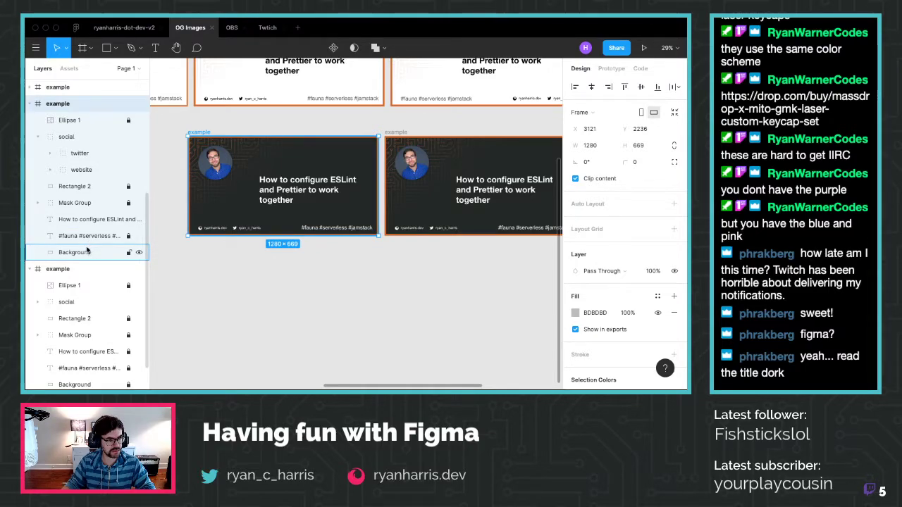
pyautogui.click(84, 186)
pyautogui.click(594, 354)
pyautogui.press('BackSpace')
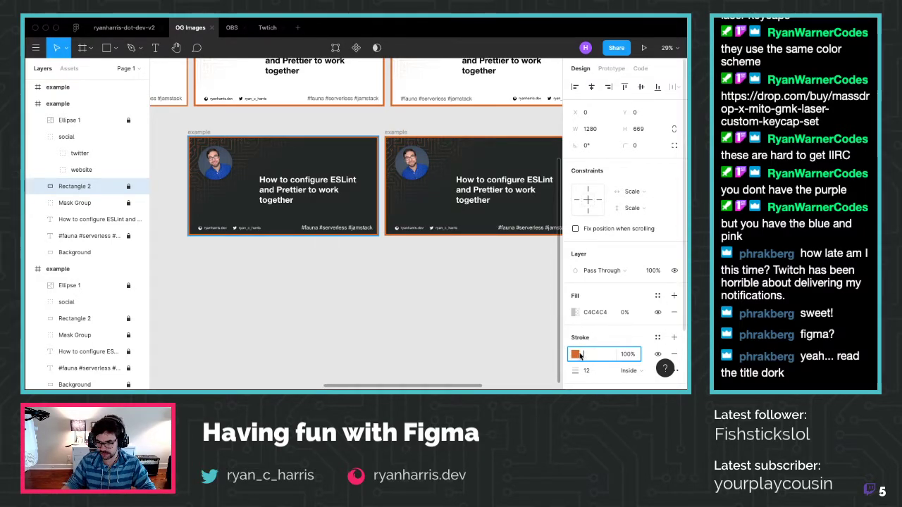
pyautogui.click(577, 354)
pyautogui.click(451, 340)
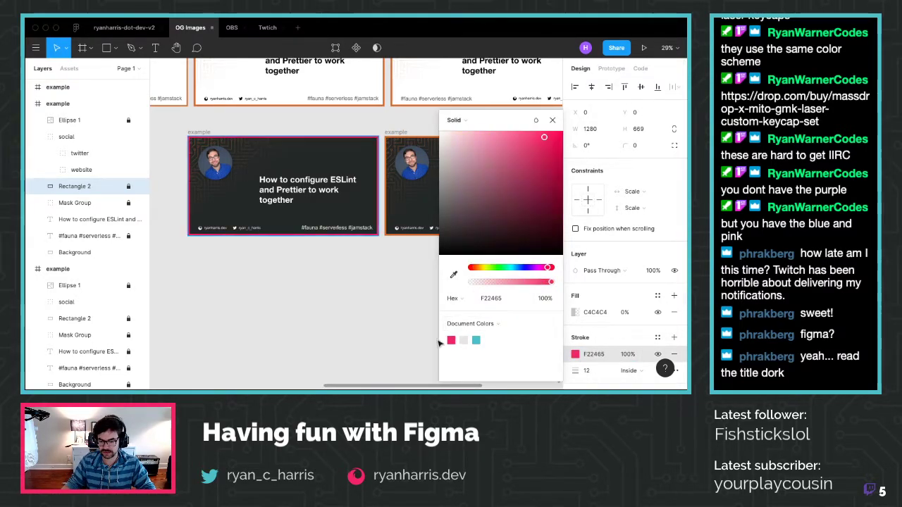
pyautogui.click(383, 325)
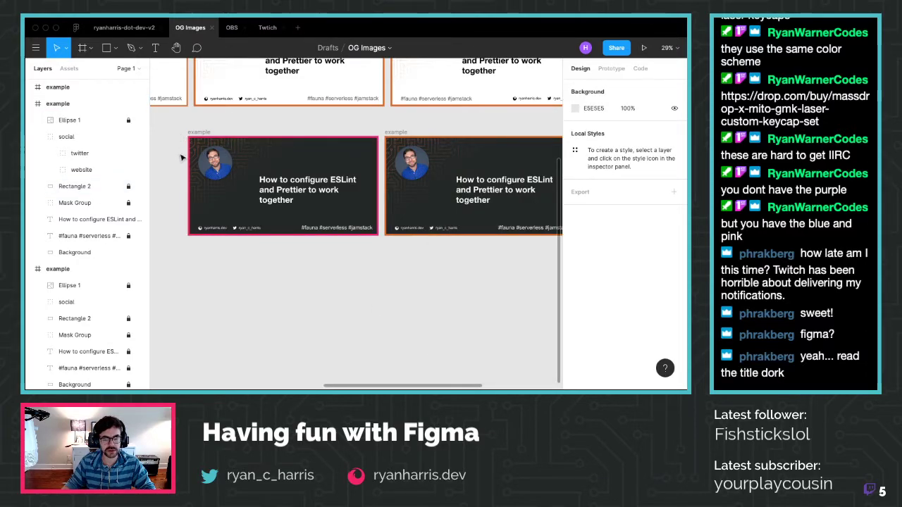
# Select and deselect the pink-bordered example frame to review the result
pyautogui.scroll(3, 181, 158)
pyautogui.click(196, 232)
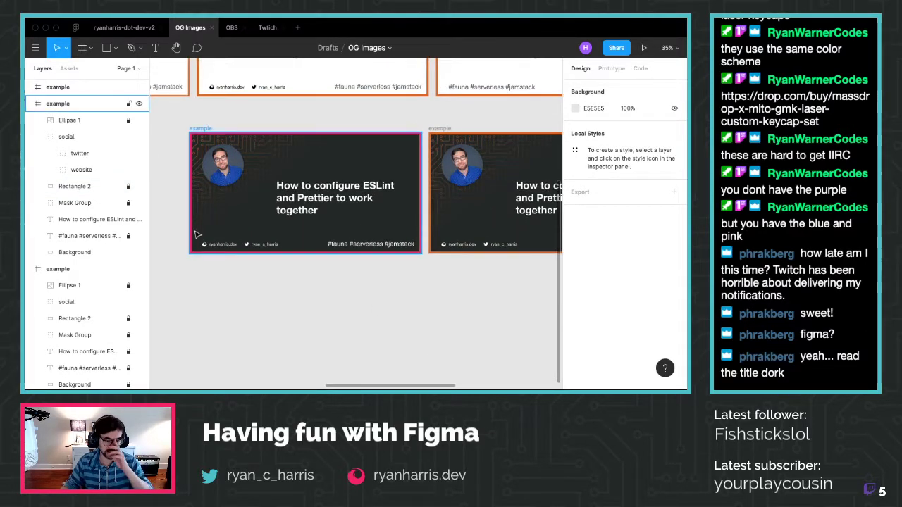
pyautogui.click(243, 292)
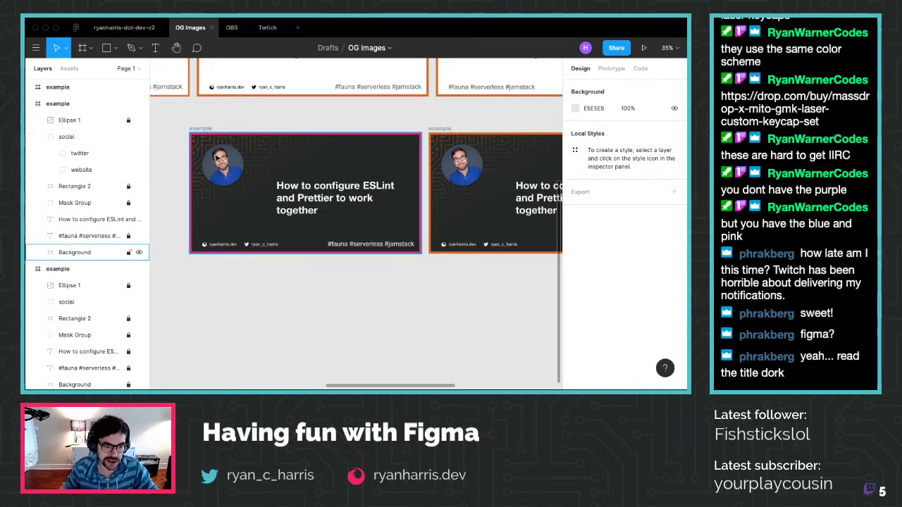
pyautogui.scroll(2, 216, 158)
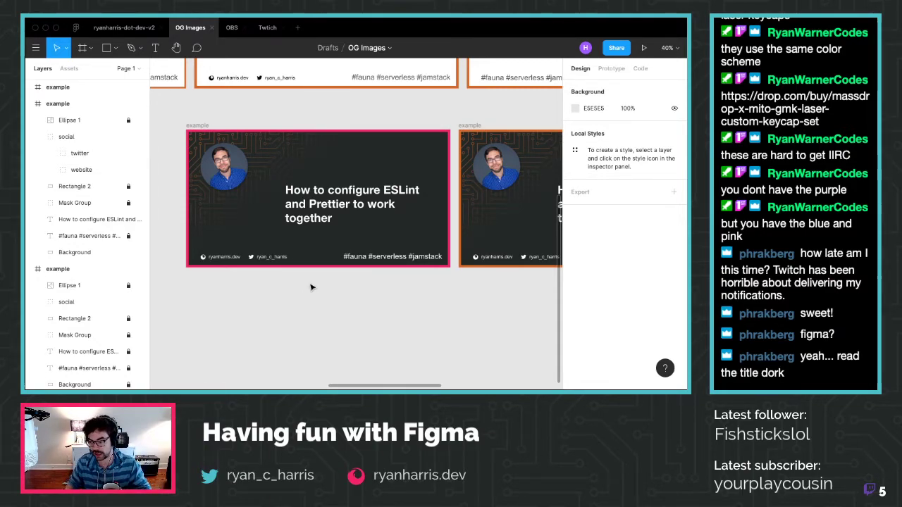
pyautogui.click(243, 262)
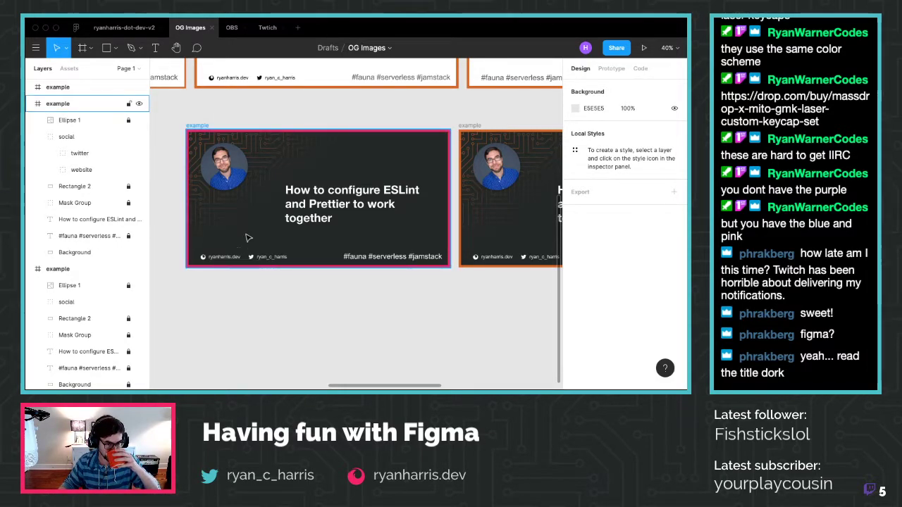
# Select the pink-bordered card and toggle its Background layer to compare, leaving it hidden
pyautogui.click(70, 104)
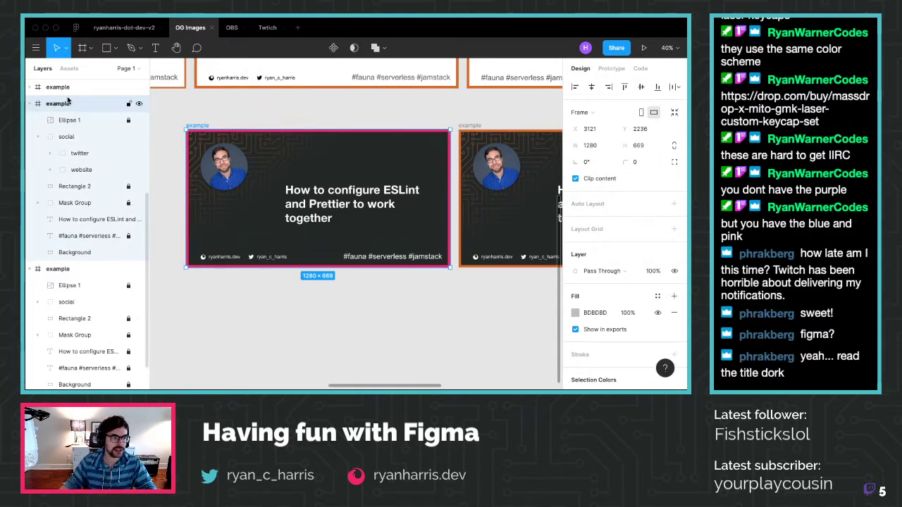
pyautogui.click(35, 137)
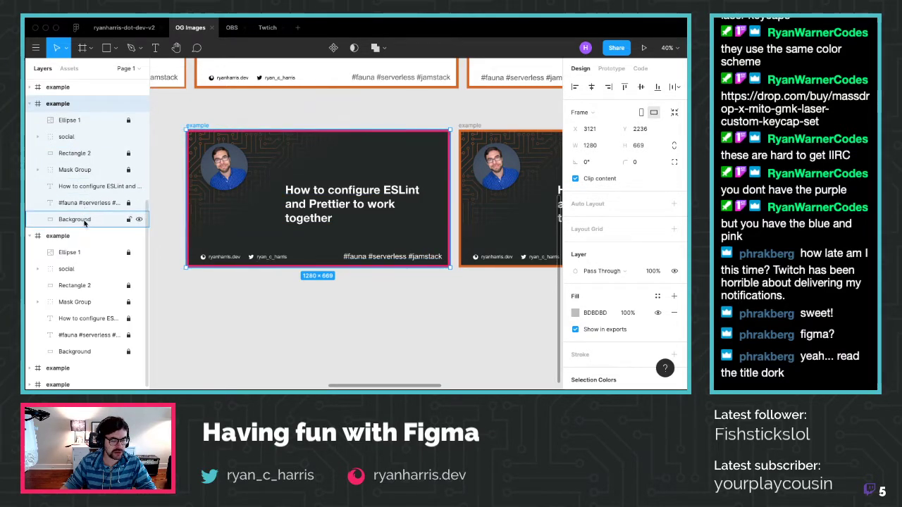
pyautogui.click(139, 219)
pyautogui.click(139, 219)
pyautogui.click(139, 219)
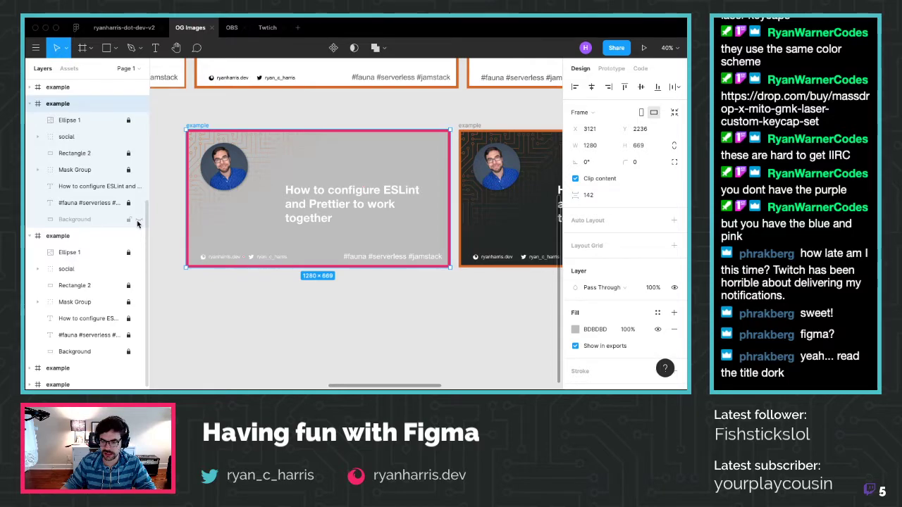
pyautogui.click(139, 221)
pyautogui.click(138, 221)
pyautogui.click(138, 221)
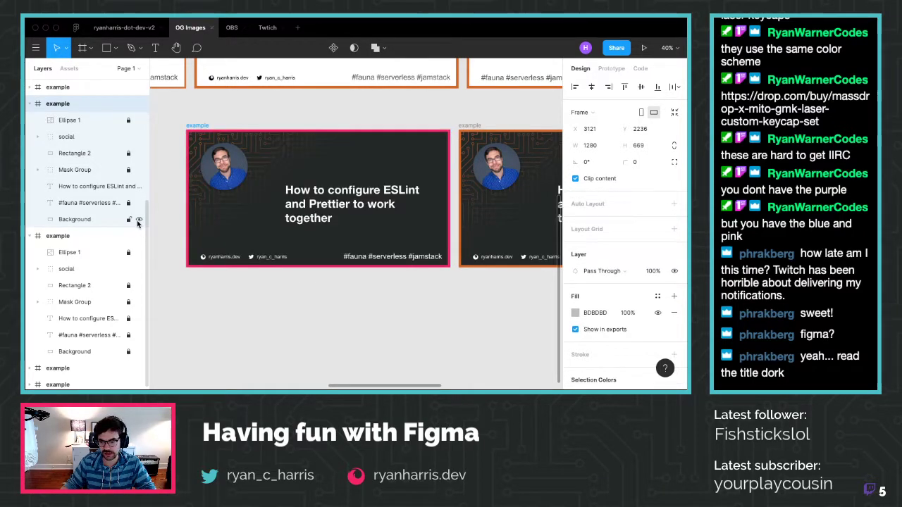
pyautogui.click(138, 221)
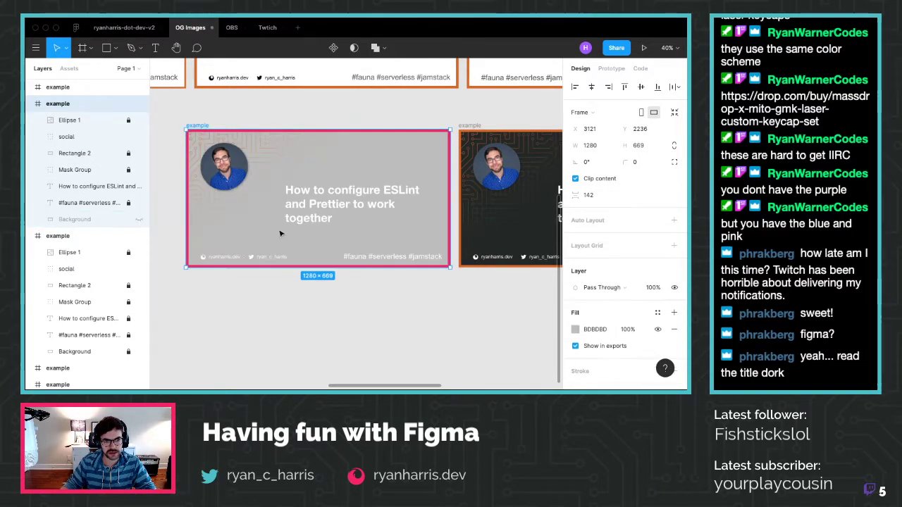
# Set the card frame's grey BDBDBD fill to 0% opacity and show the Background layer again
pyautogui.click(596, 329)
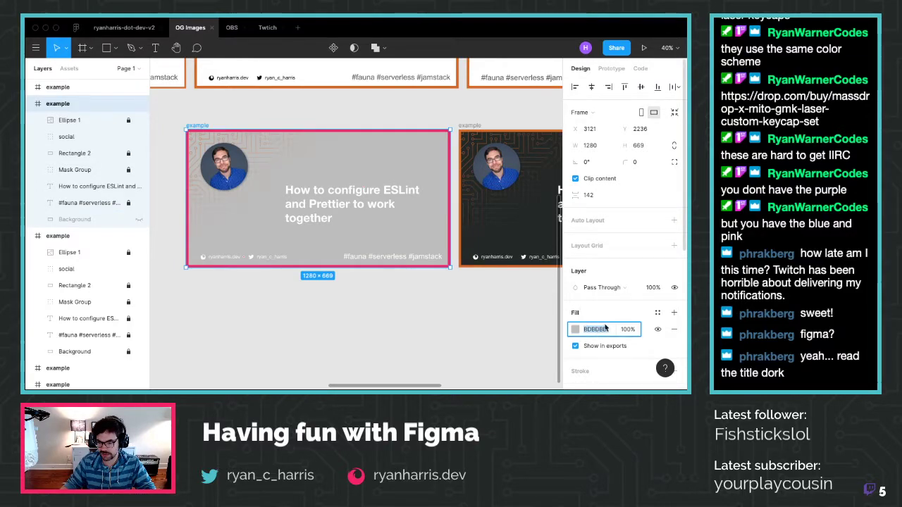
pyautogui.click(624, 329)
pyautogui.write('0')
pyautogui.press('Return')
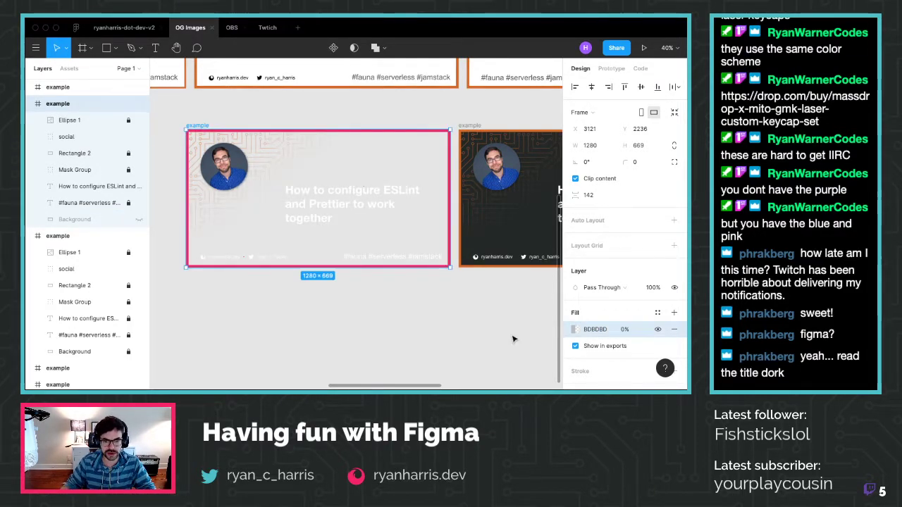
pyautogui.click(331, 317)
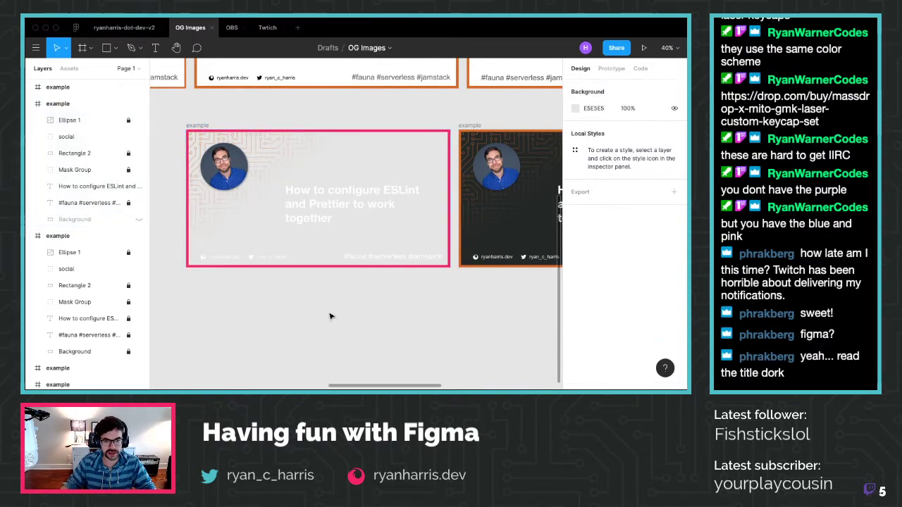
pyautogui.click(138, 220)
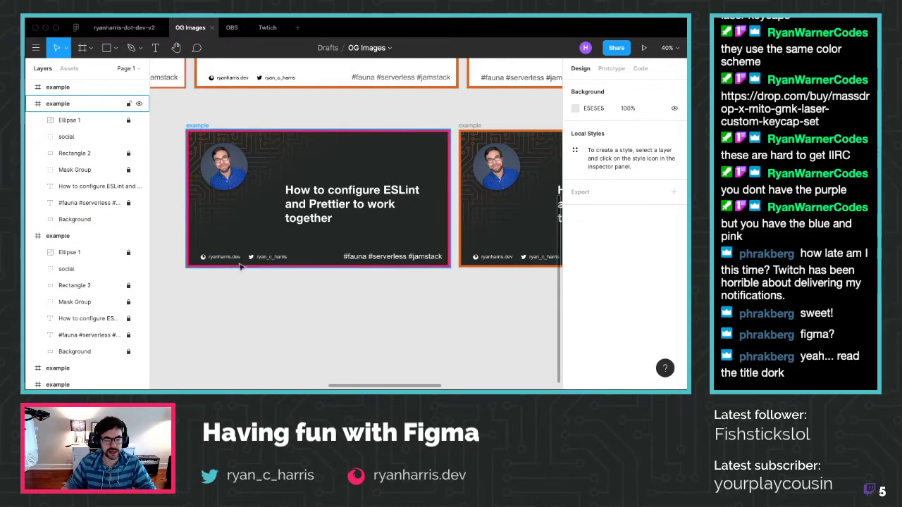
# Recolour the pink card's Mask Group circuits from orange to the pink F22465 document colour
pyautogui.click(83, 173)
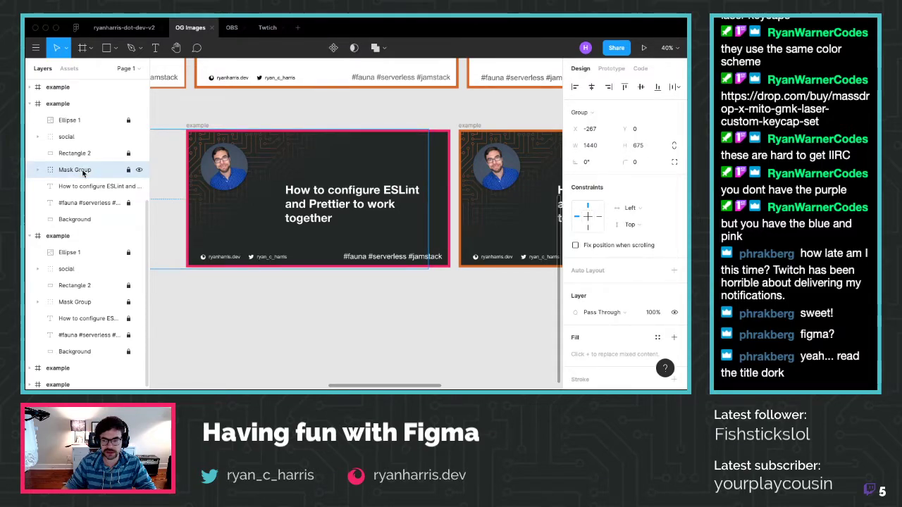
pyautogui.scroll(-3, 217, 292)
pyautogui.scroll(3, 217, 292)
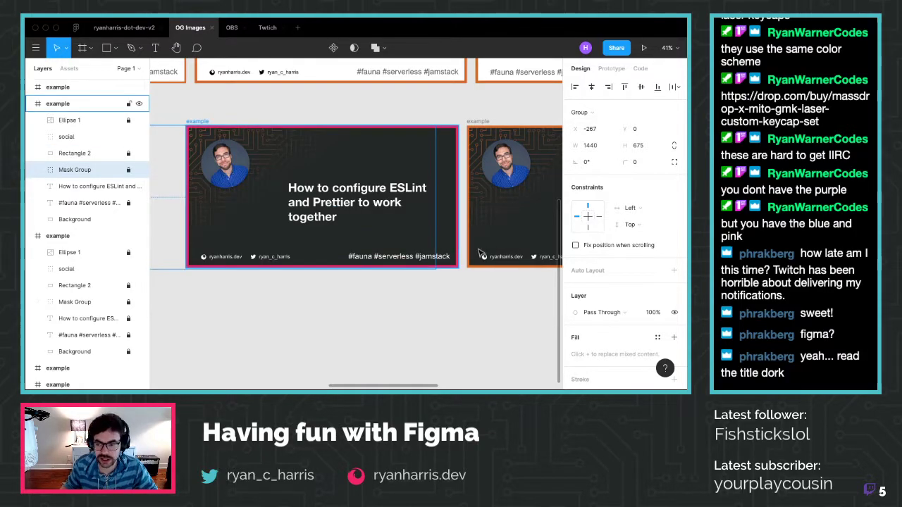
pyautogui.scroll(-2, 652, 264)
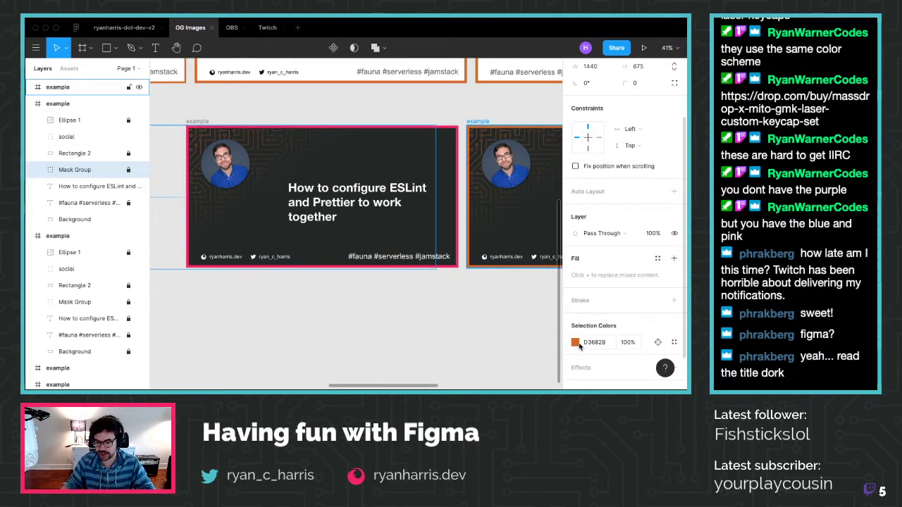
pyautogui.click(575, 342)
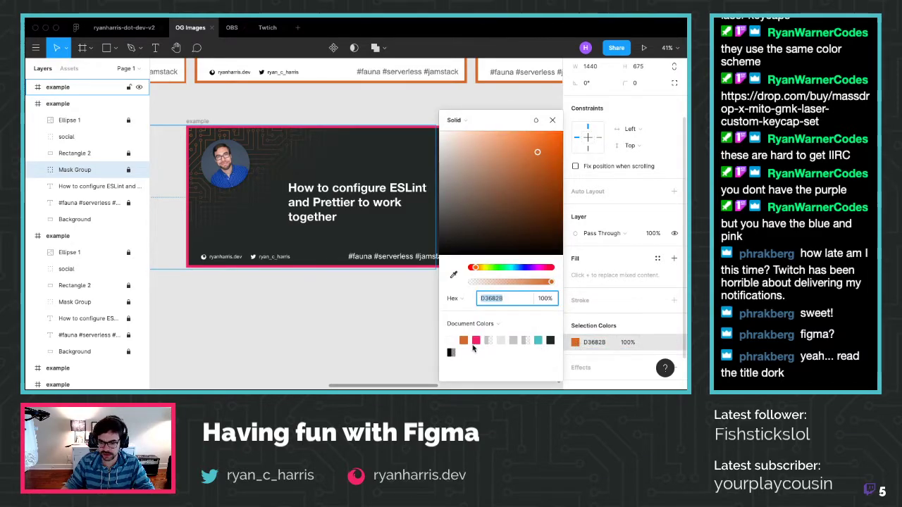
pyautogui.click(475, 341)
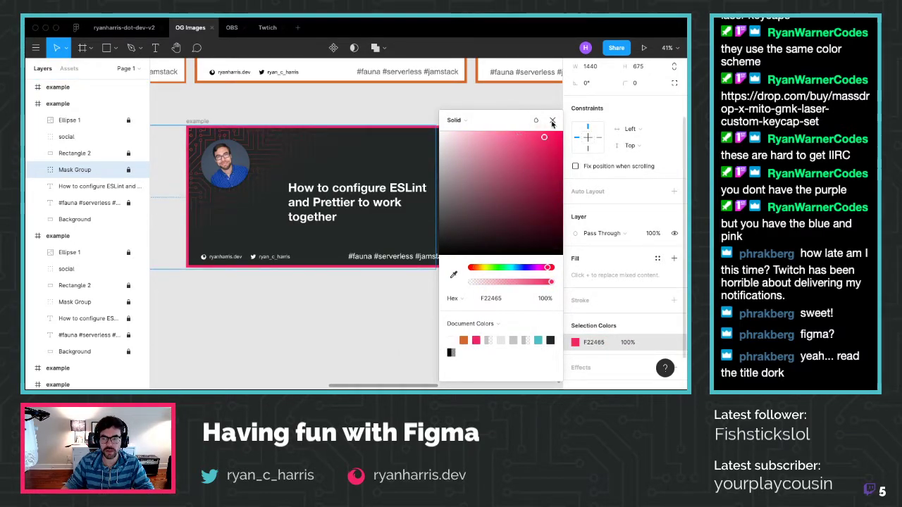
pyautogui.click(552, 122)
pyautogui.click(373, 329)
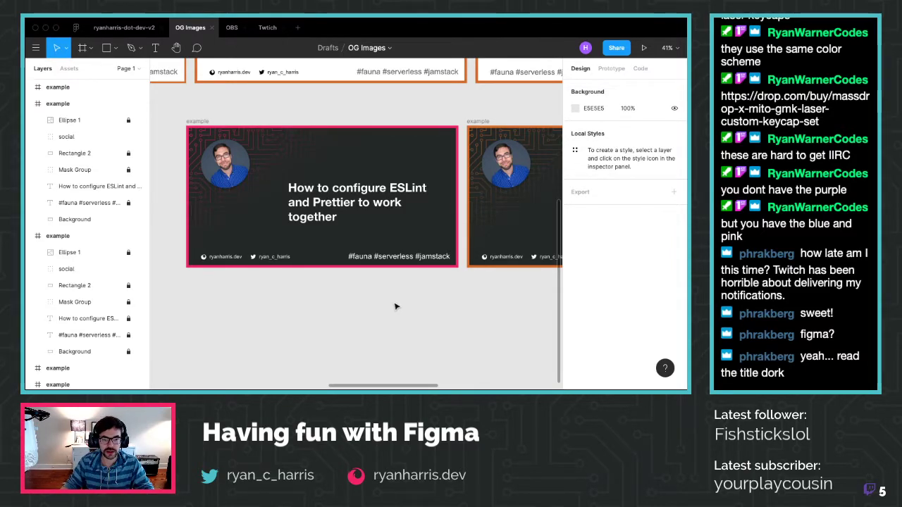
# Select the pink card's Mask Group layer in the Layers panel
pyautogui.scroll(-2, 395, 307)
pyautogui.scroll(-2, 395, 306)
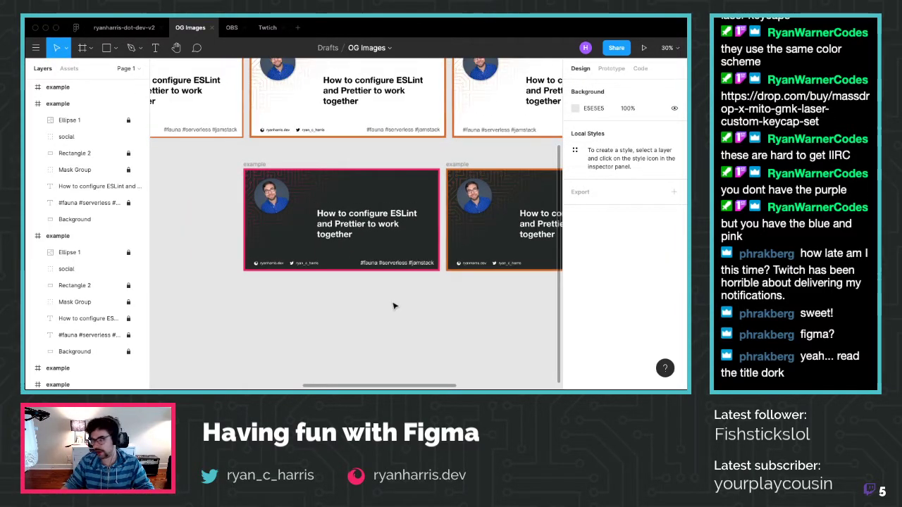
pyautogui.hscroll(-2, 394, 305)
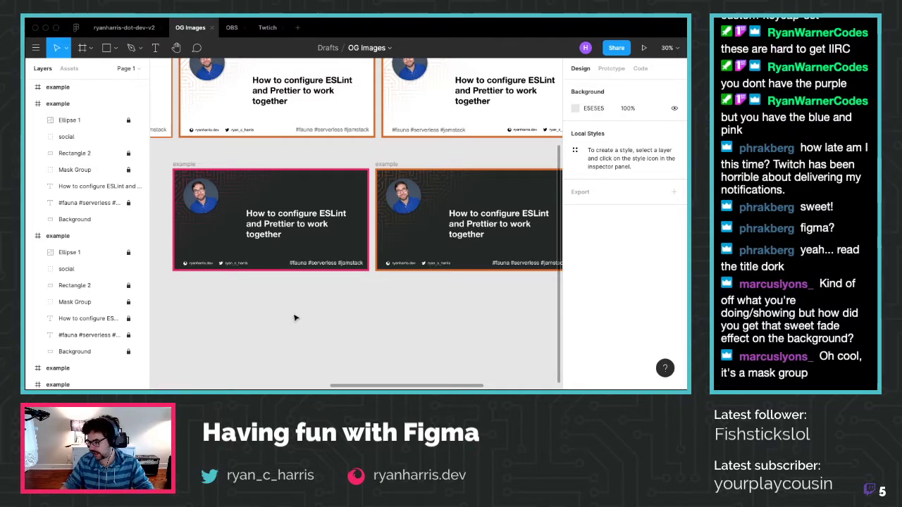
pyautogui.scroll(1, 169, 213)
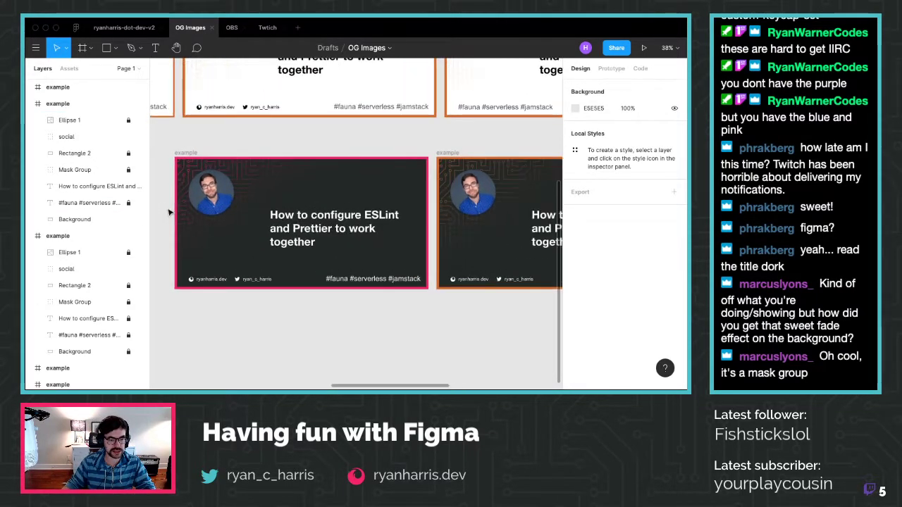
pyautogui.click(123, 171)
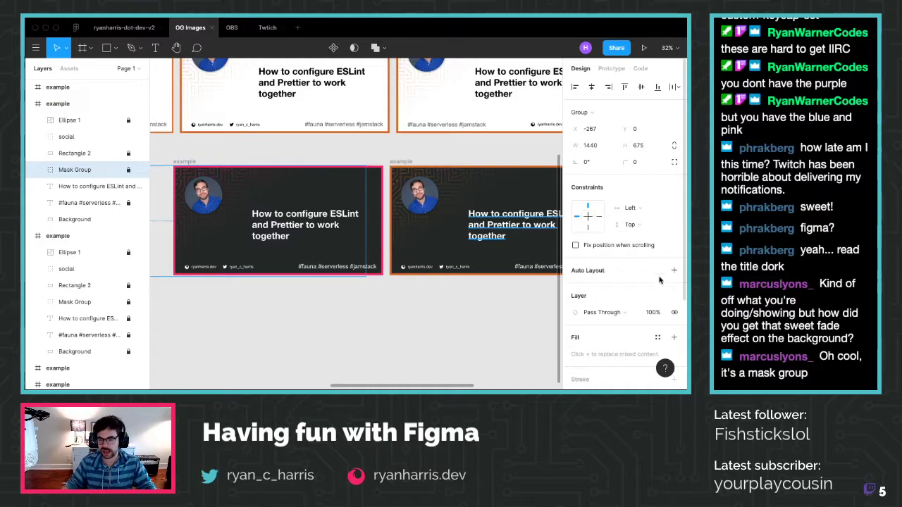
pyautogui.scroll(-4, 648, 282)
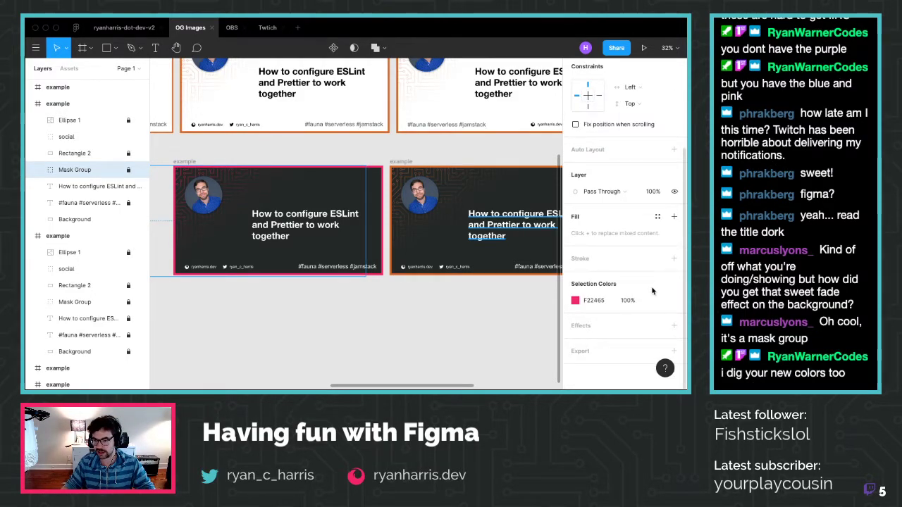
pyautogui.scroll(3, 651, 290)
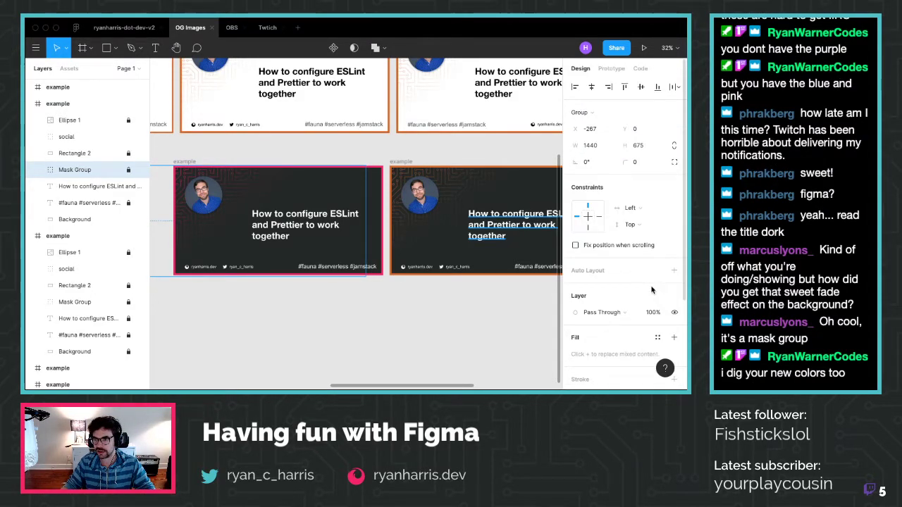
pyautogui.hscroll(-3, 306, 301)
pyautogui.hscroll(-1, 305, 301)
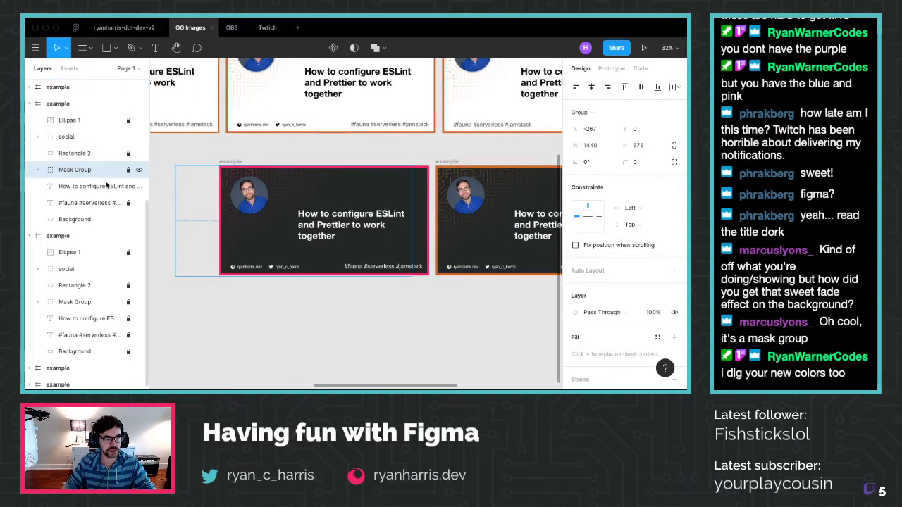
# Unlock the Mask Group and expand it to reveal circuits and Rectangle 1
pyautogui.click(129, 171)
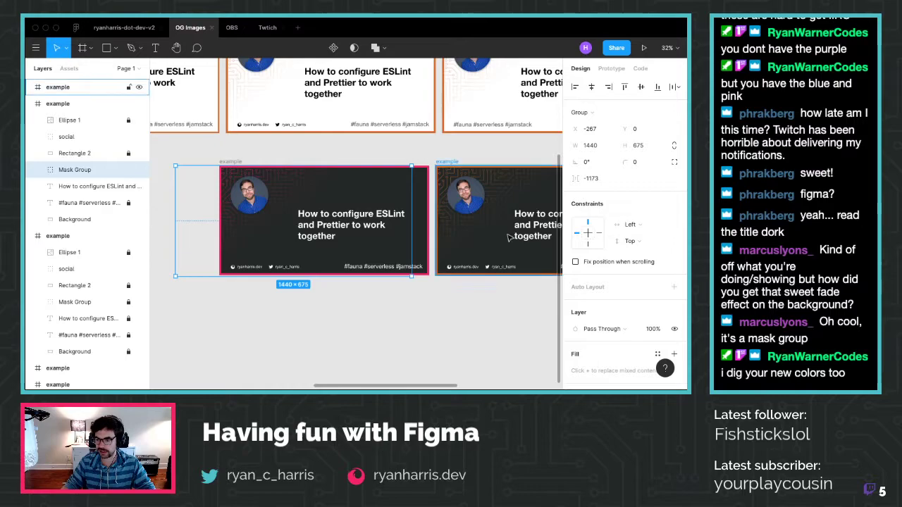
pyautogui.scroll(-4, 653, 243)
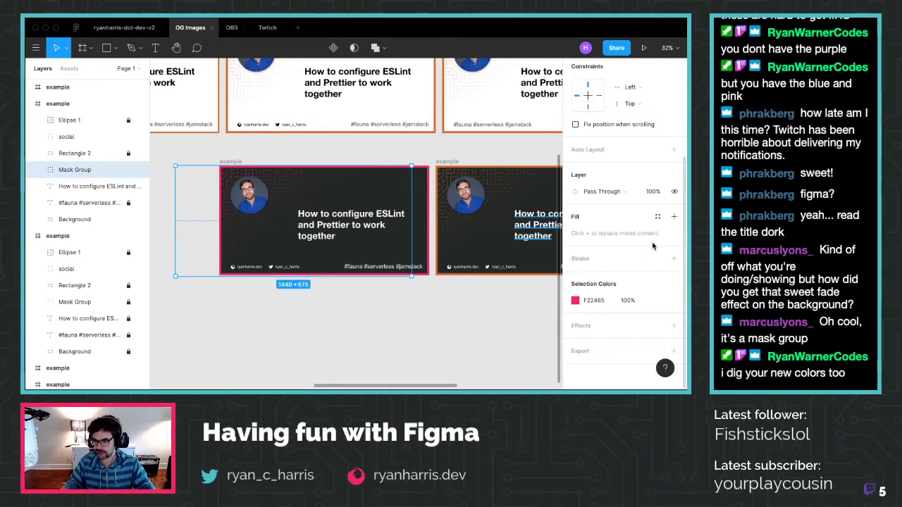
pyautogui.scroll(4, 653, 246)
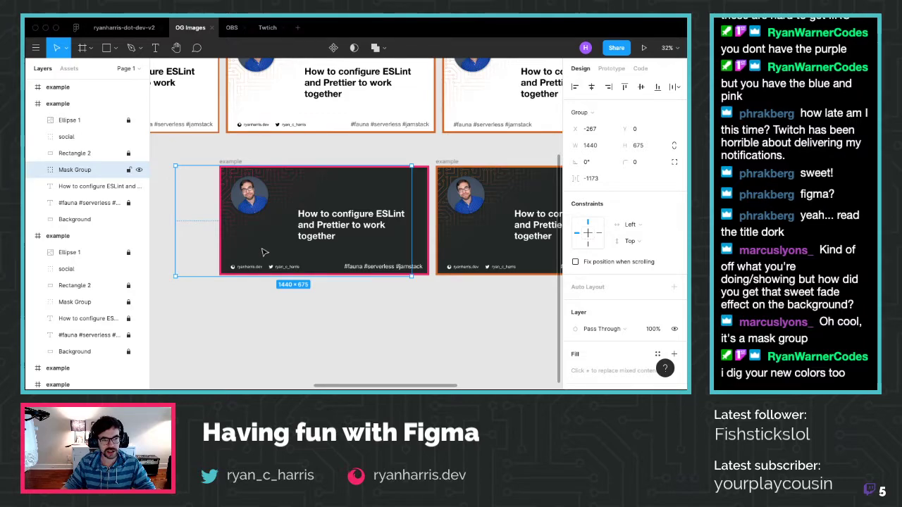
pyautogui.click(38, 171)
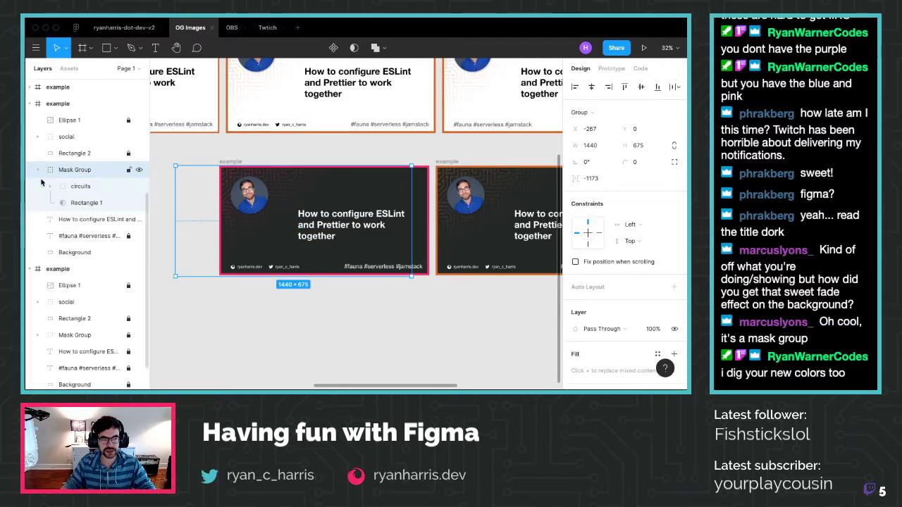
# Inspect the circuits layer, then select Rectangle 1 to show its 1440 × 675 Linear 75% fill
pyautogui.click(90, 186)
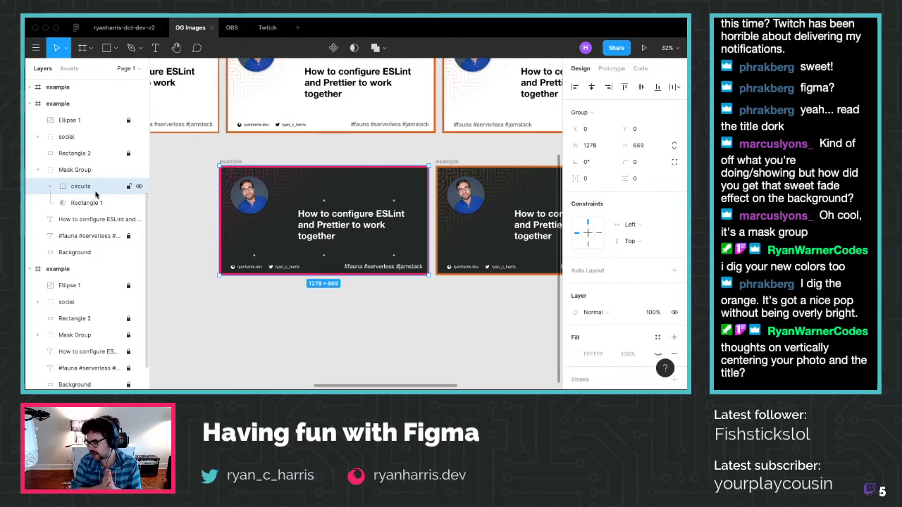
pyautogui.click(50, 186)
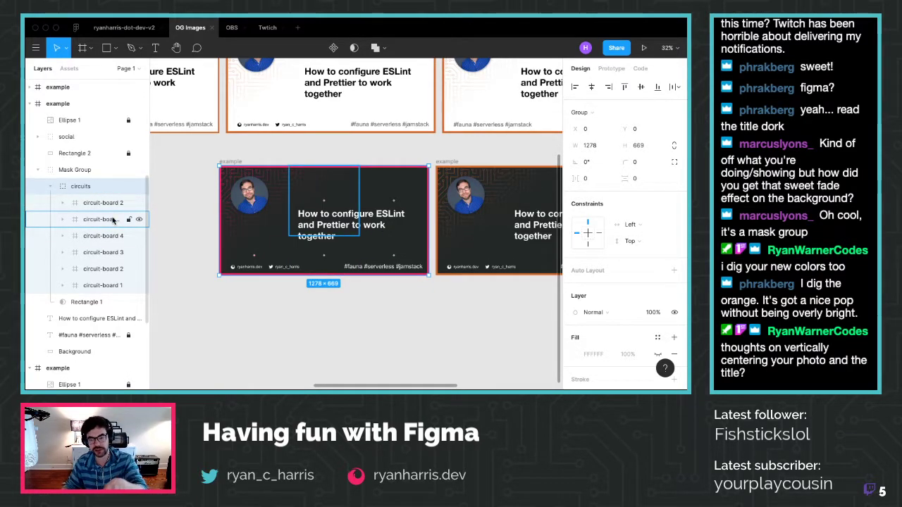
pyautogui.click(51, 187)
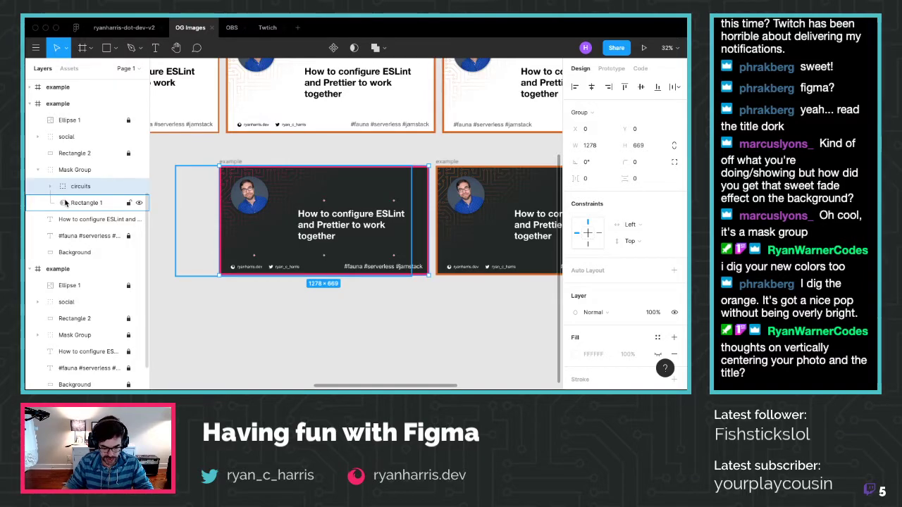
pyautogui.click(65, 202)
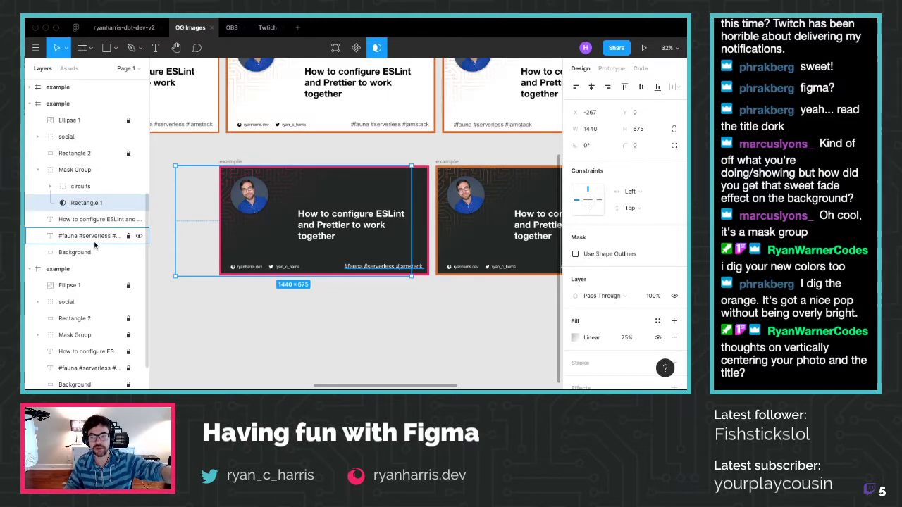
pyautogui.scroll(-1, 592, 324)
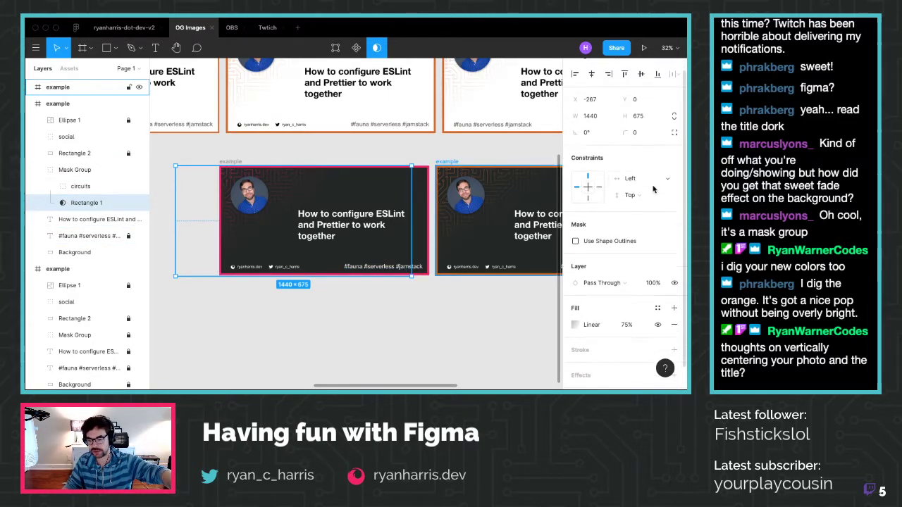
# Shorten Rectangle 1's linear fade gradient by moving its end handle up-left, then collapse Mask Group
pyautogui.click(591, 325)
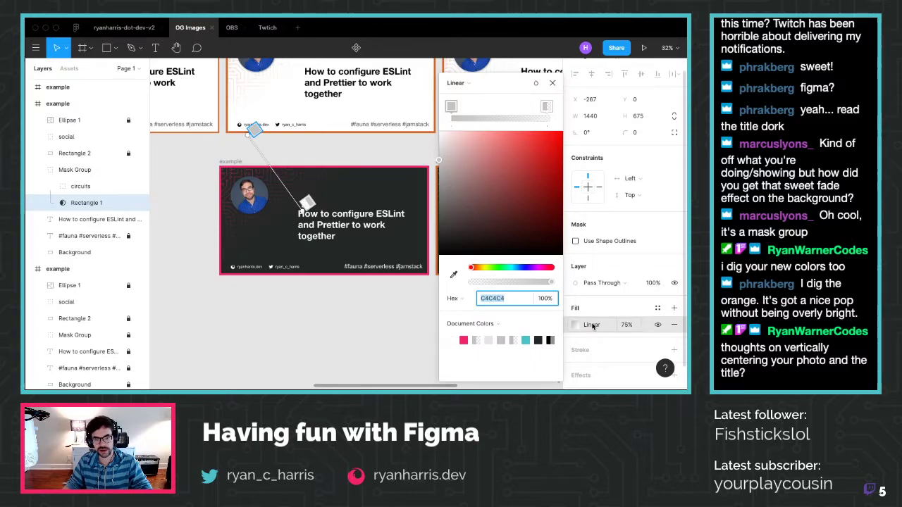
pyautogui.moveTo(306, 202); pyautogui.dragTo(294, 190)
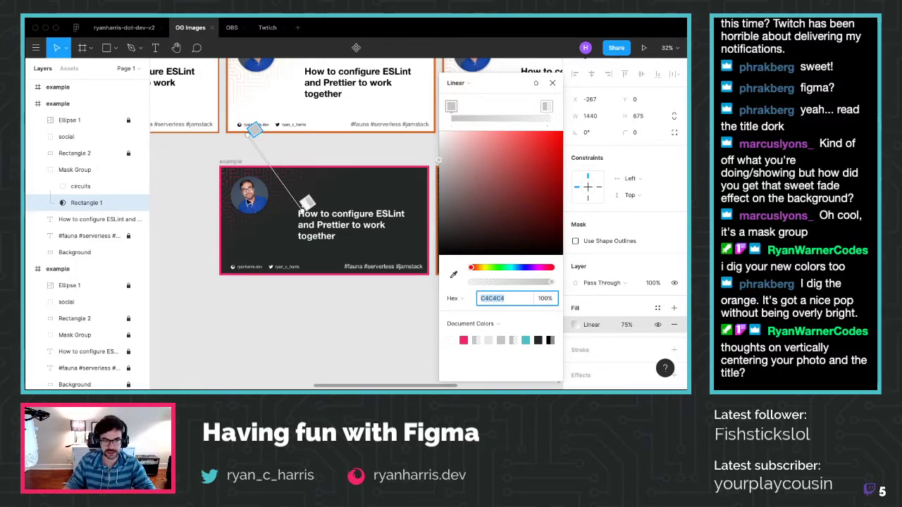
pyautogui.click(552, 82)
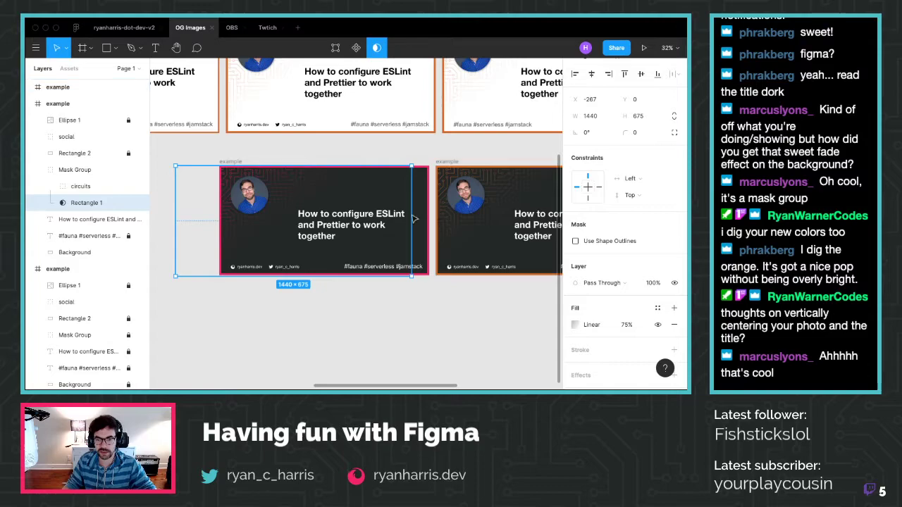
pyautogui.click(38, 170)
pyautogui.click(257, 351)
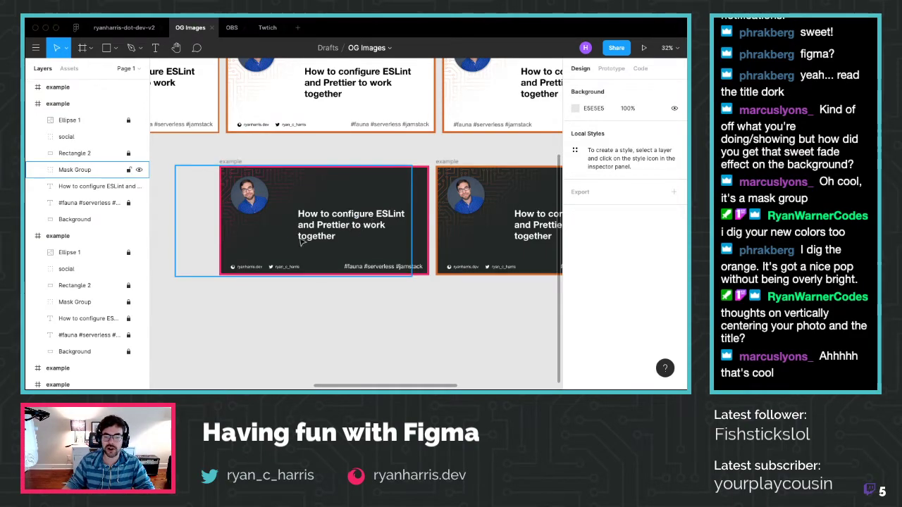
# Select the orange-bordered right card to check its colours, then select the left card's border rectangle
pyautogui.click(360, 243)
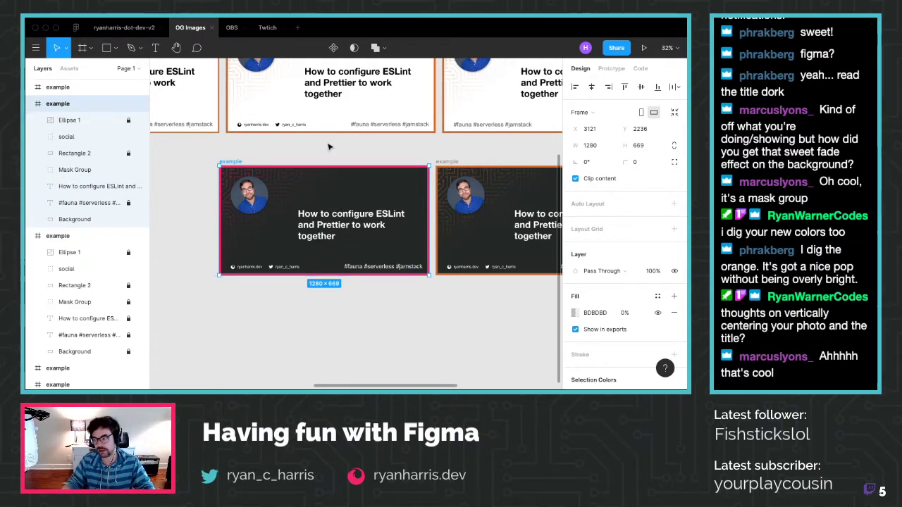
pyautogui.hscroll(5, 281, 190)
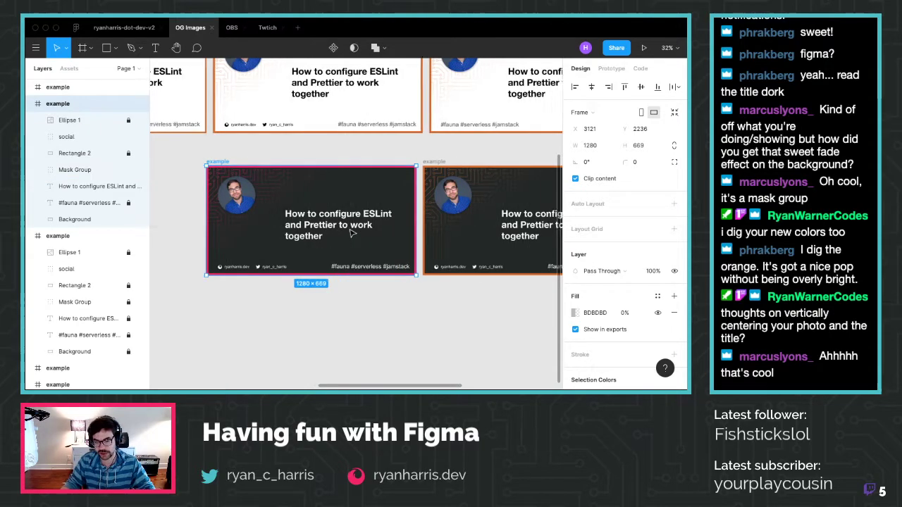
pyautogui.click(324, 175)
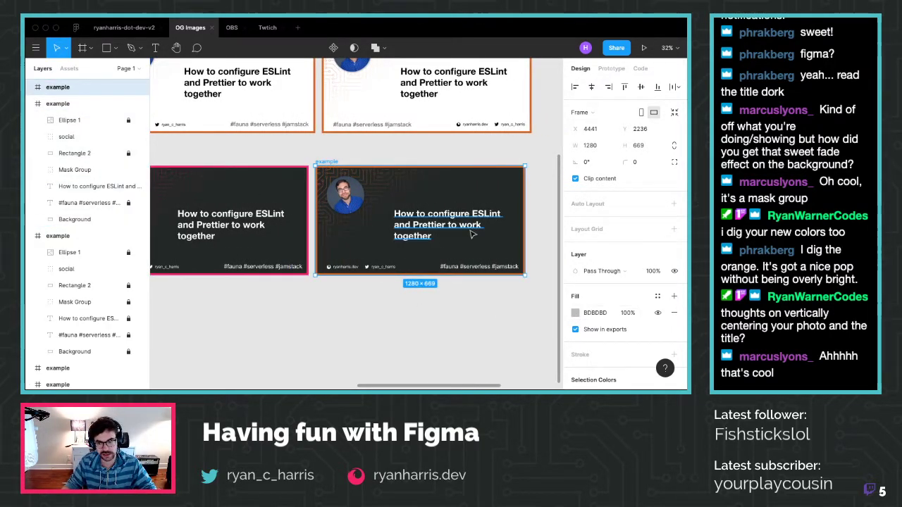
pyautogui.scroll(-5, 613, 345)
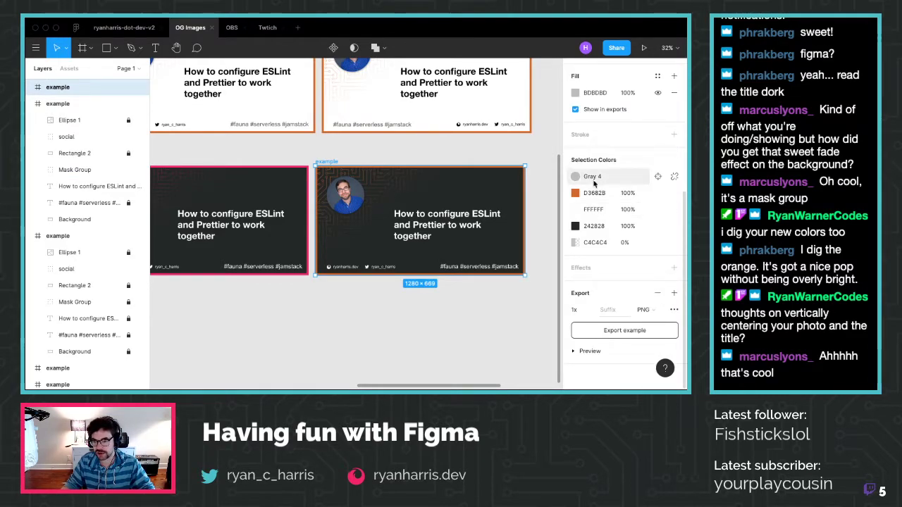
pyautogui.scroll(1, 570, 194)
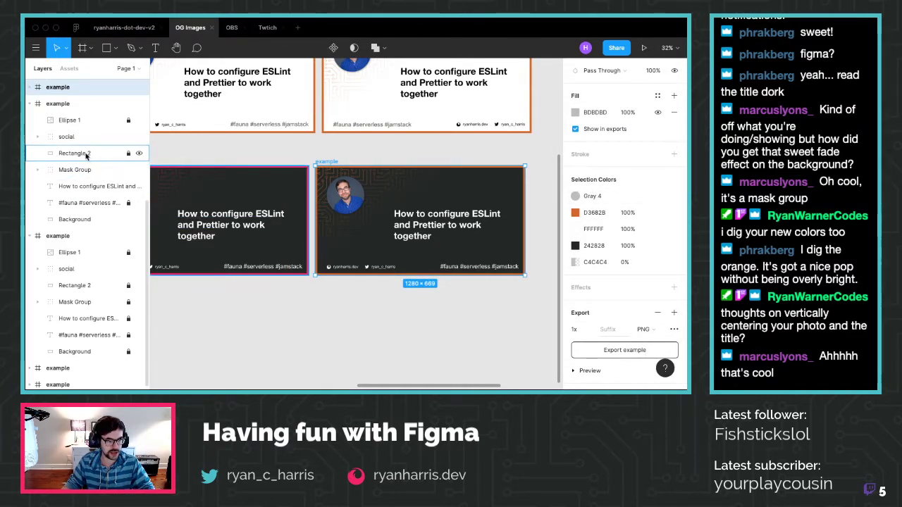
pyautogui.click(128, 153)
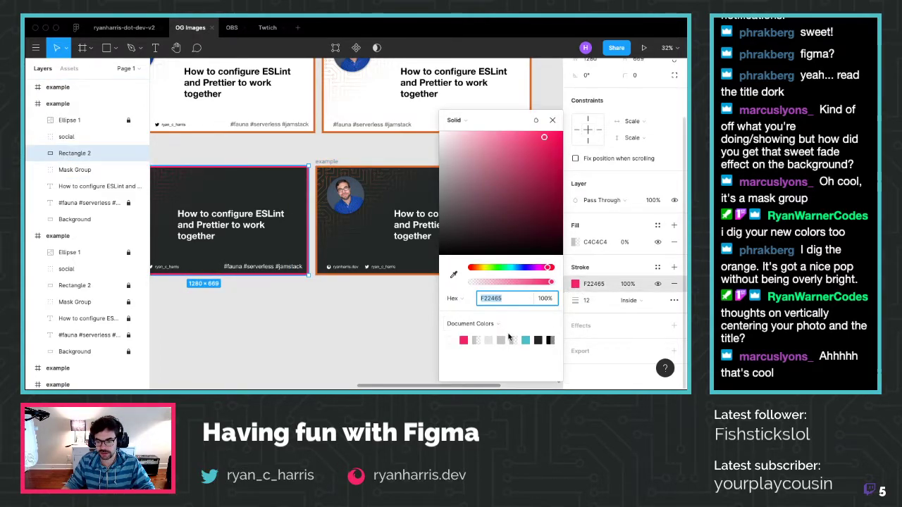
# Try the teal swatch on a border, then compare both cards' border rectangles and expand the right card's layers
pyautogui.click(525, 339)
pyautogui.click(552, 120)
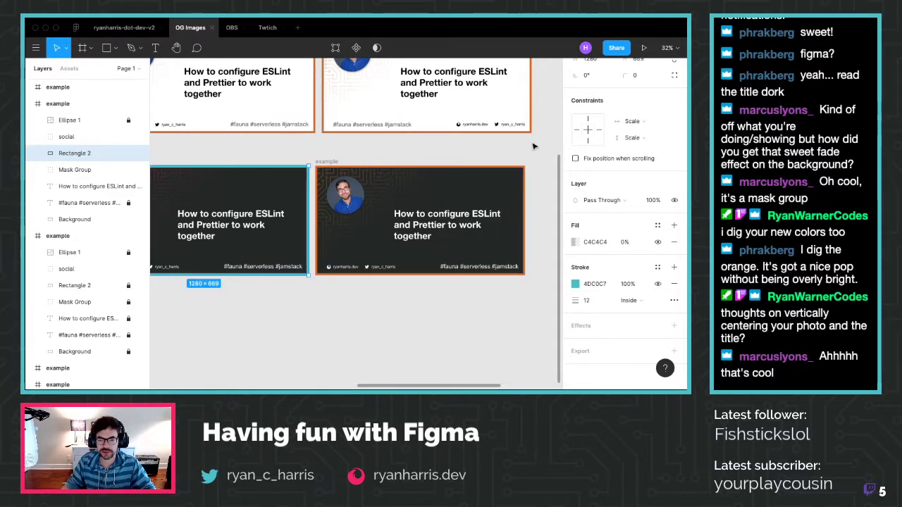
pyautogui.click(398, 275)
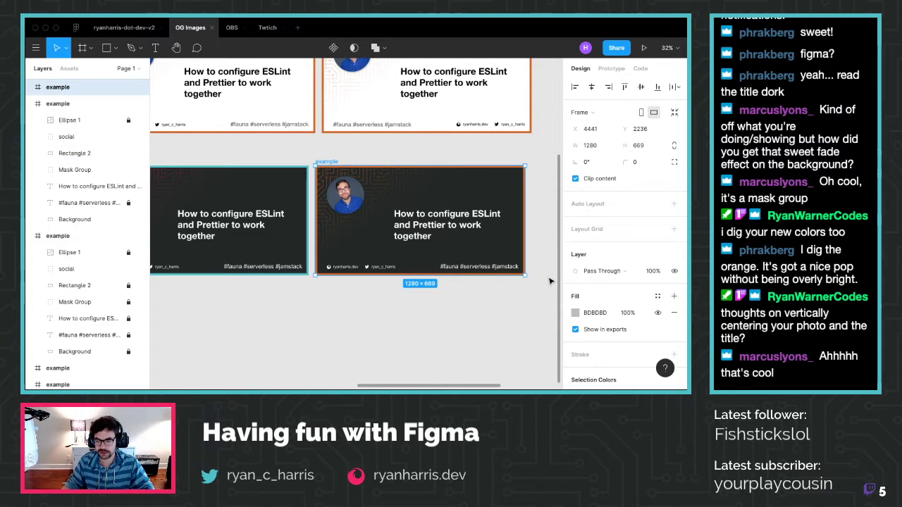
pyautogui.scroll(-3, 577, 301)
pyautogui.scroll(3, 577, 301)
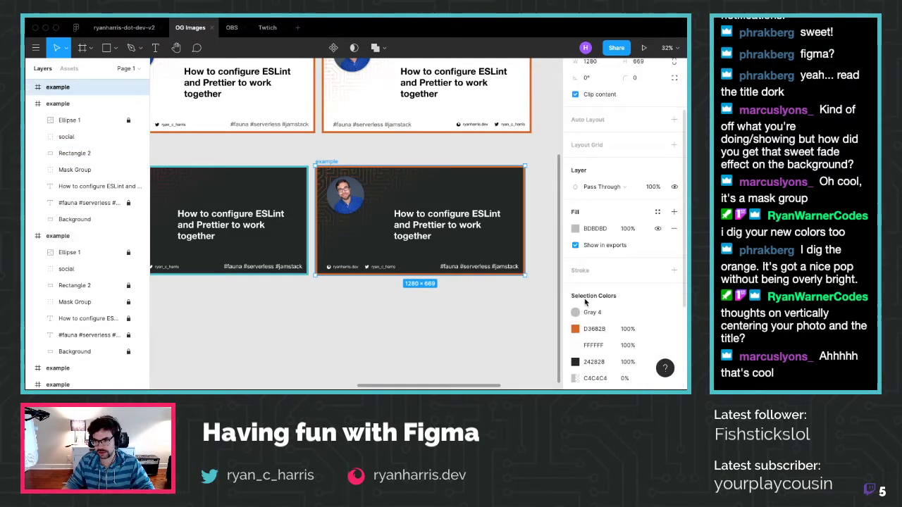
pyautogui.click(81, 154)
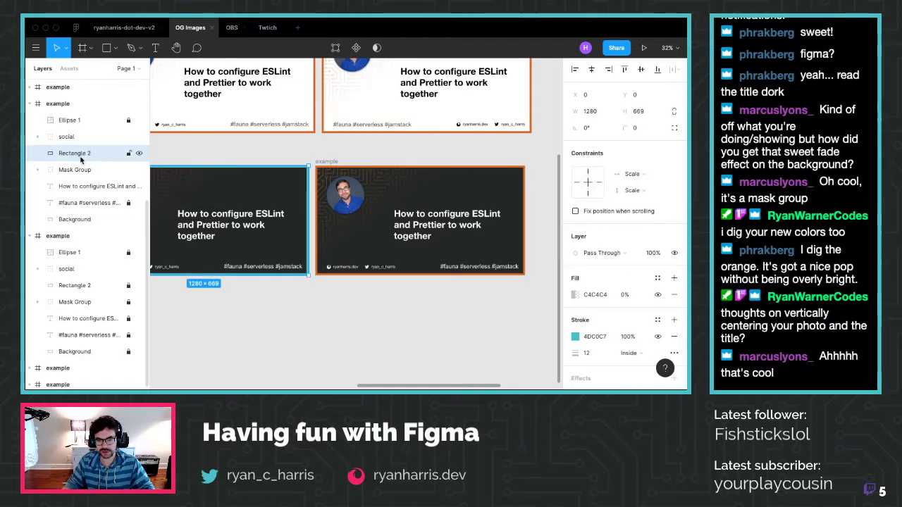
pyautogui.click(58, 86)
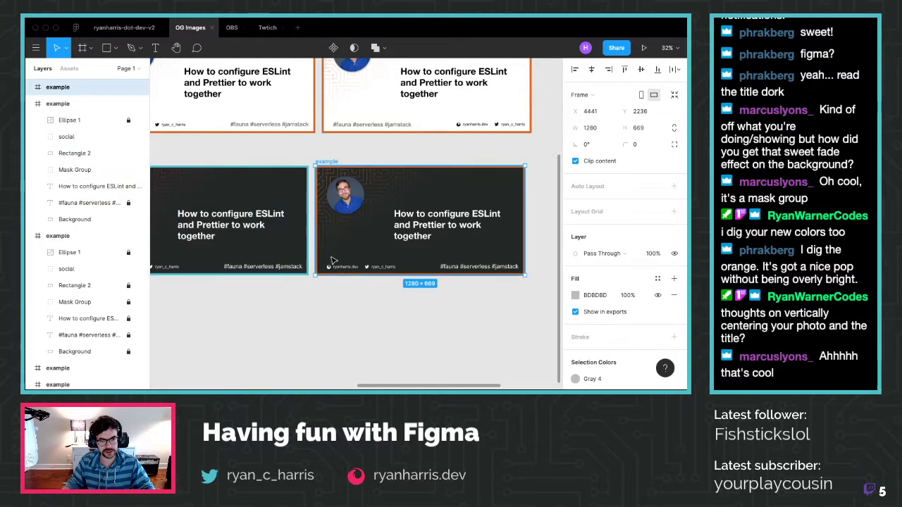
pyautogui.click(208, 274)
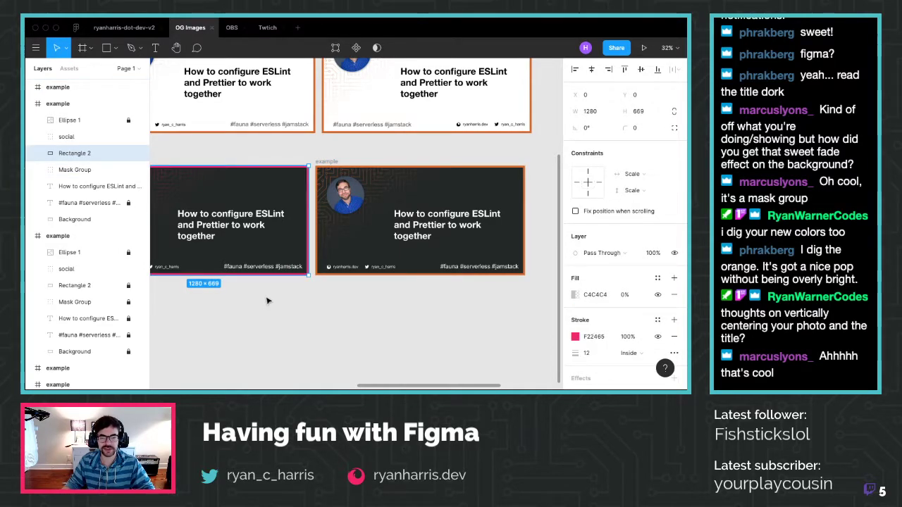
pyautogui.click(327, 162)
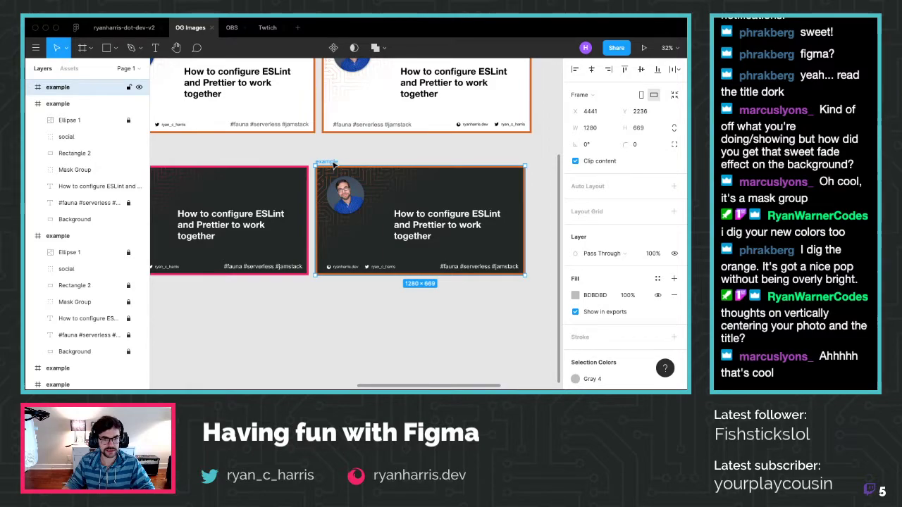
pyautogui.click(31, 103)
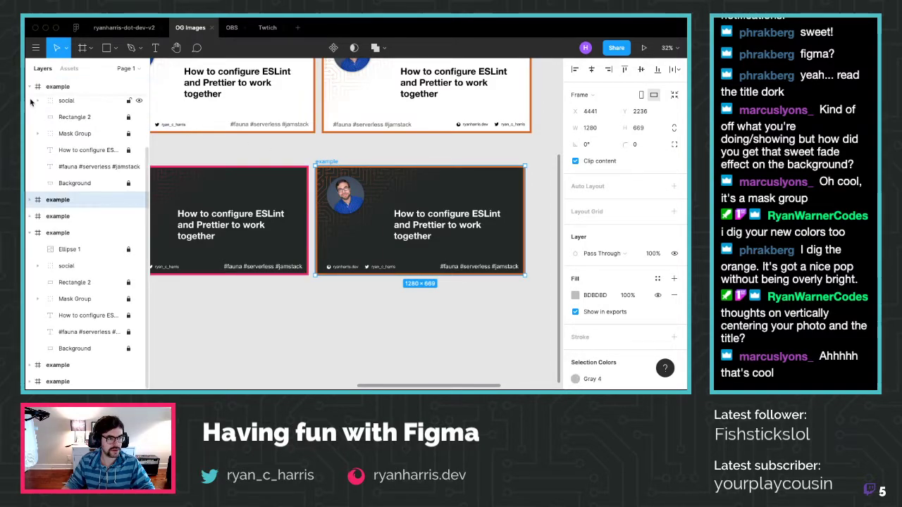
pyautogui.click(31, 201)
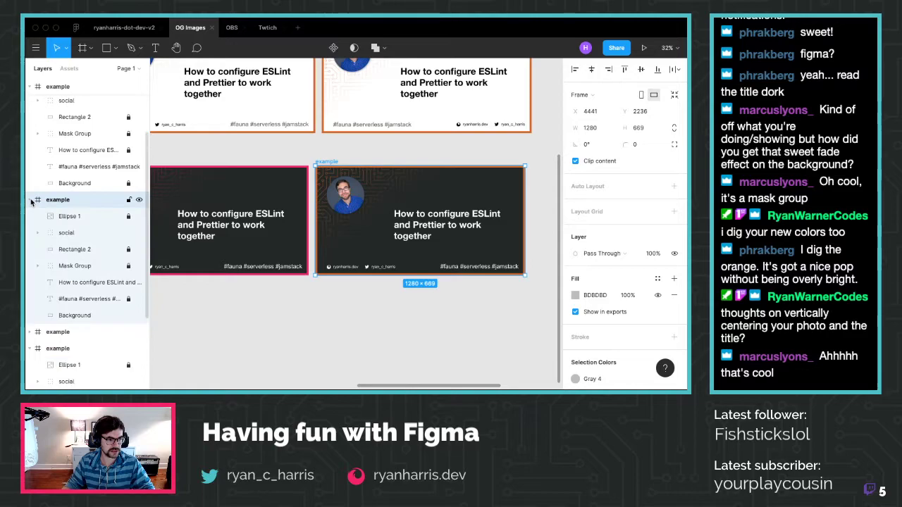
# Change the right card's border rectangle stroke to the teal document colour
pyautogui.click(63, 249)
pyautogui.click(575, 336)
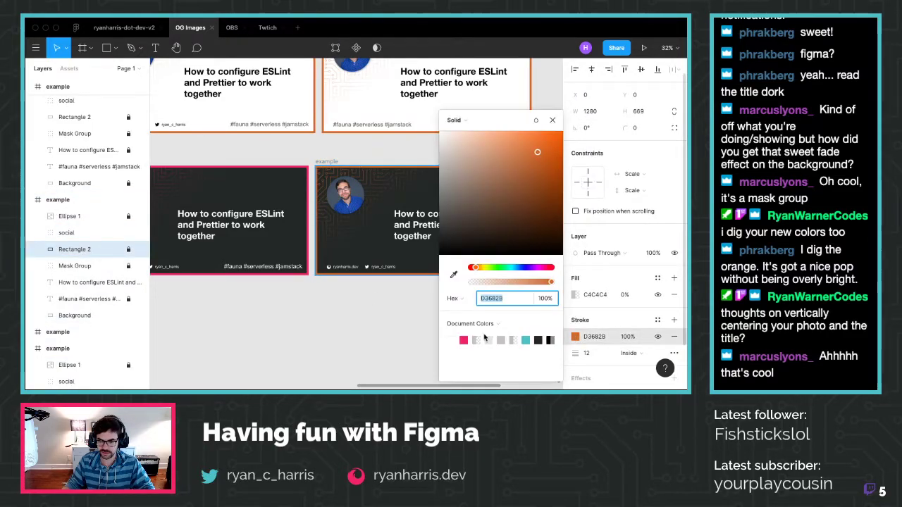
pyautogui.click(524, 341)
pyautogui.click(357, 328)
pyautogui.click(348, 213)
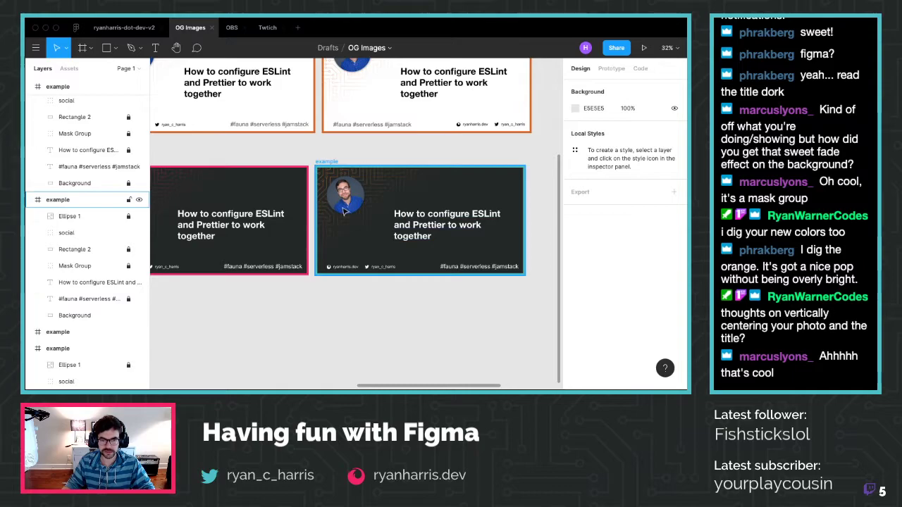
# Change the right card's Mask Group circuit colour from D3682B to teal 4DC0C7
pyautogui.click(75, 265)
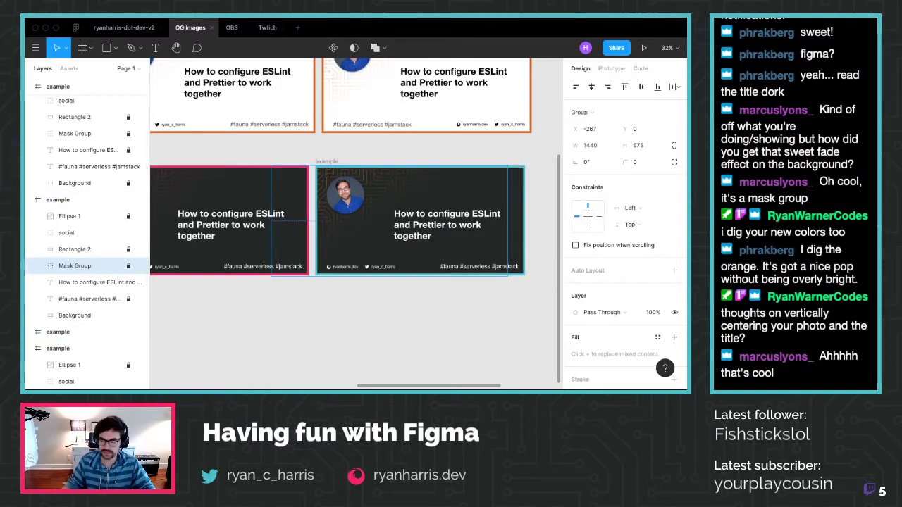
pyautogui.scroll(-4, 620, 281)
pyautogui.click(599, 301)
pyautogui.click(574, 301)
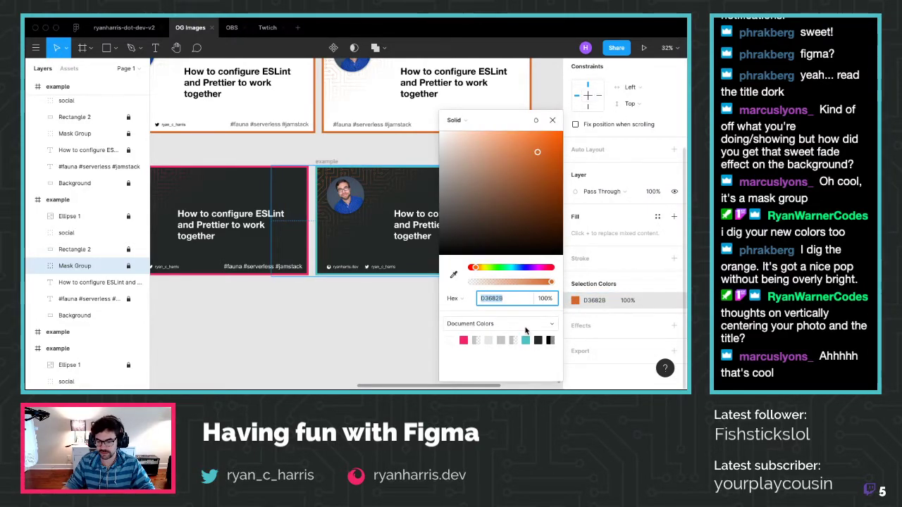
pyautogui.write('4DC0C7')
pyautogui.press('Return')
pyautogui.click(398, 323)
pyautogui.scroll(-2, 282, 288)
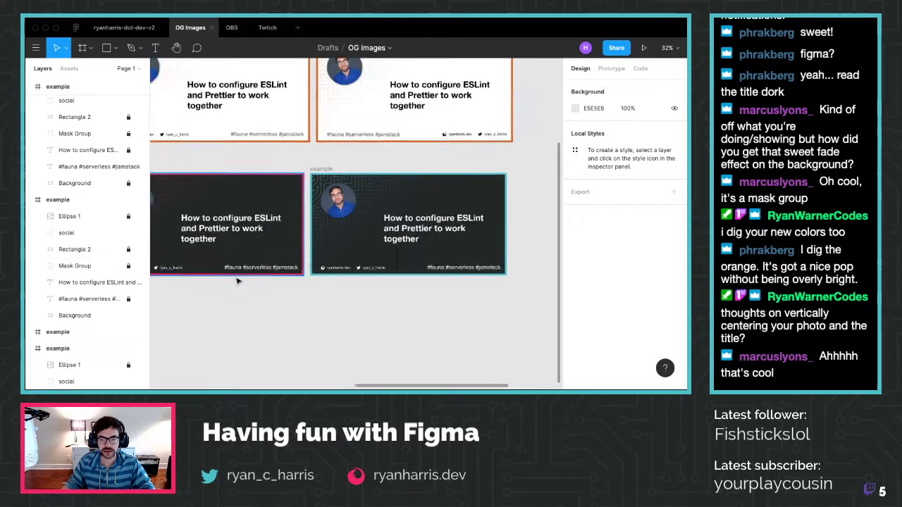
# Paste a copy of the pink frame and place it below the first dark card as its own frame
pyautogui.hscroll(-3, 246, 275)
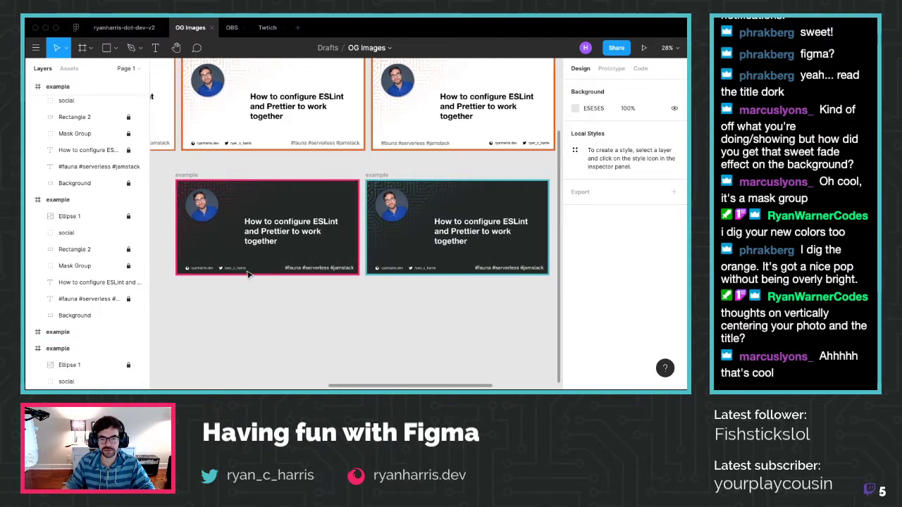
pyautogui.hscroll(-4, 246, 275)
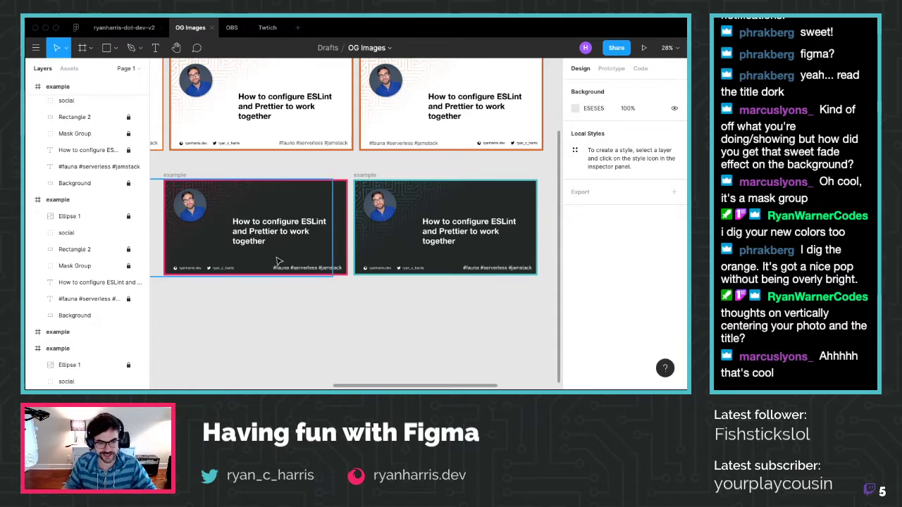
pyautogui.hscroll(-1, 276, 260)
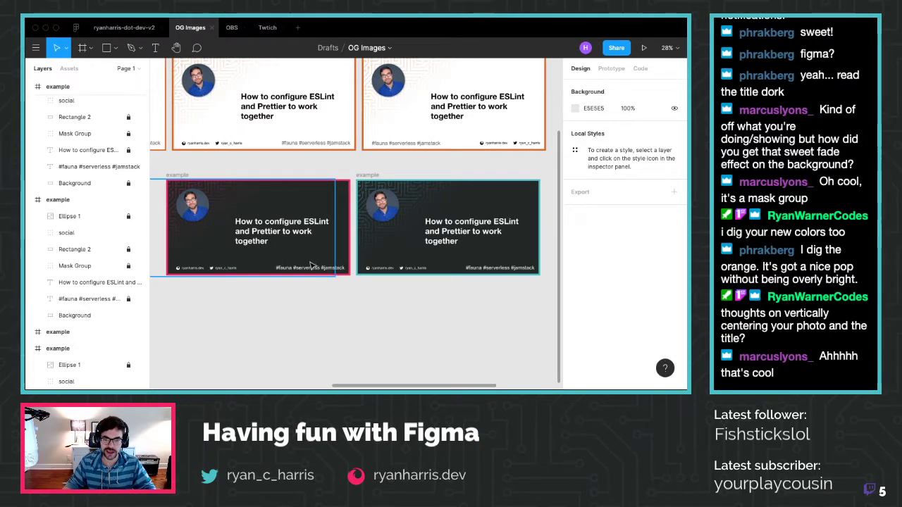
pyautogui.hotkey('ctrl', 'v')
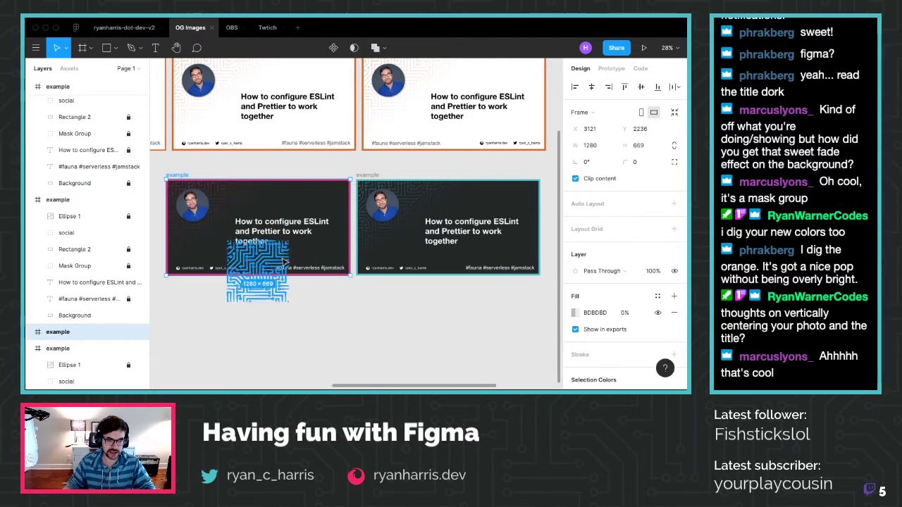
pyautogui.scroll(-3, 315, 268)
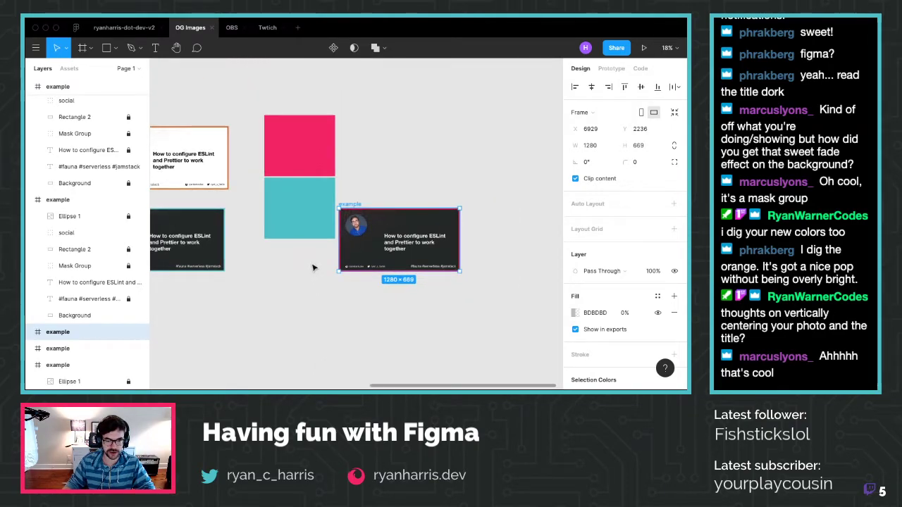
pyautogui.hscroll(-5, 305, 264)
pyautogui.moveTo(481, 205); pyautogui.dragTo(181, 276)
pyautogui.hscroll(-3, 177, 277)
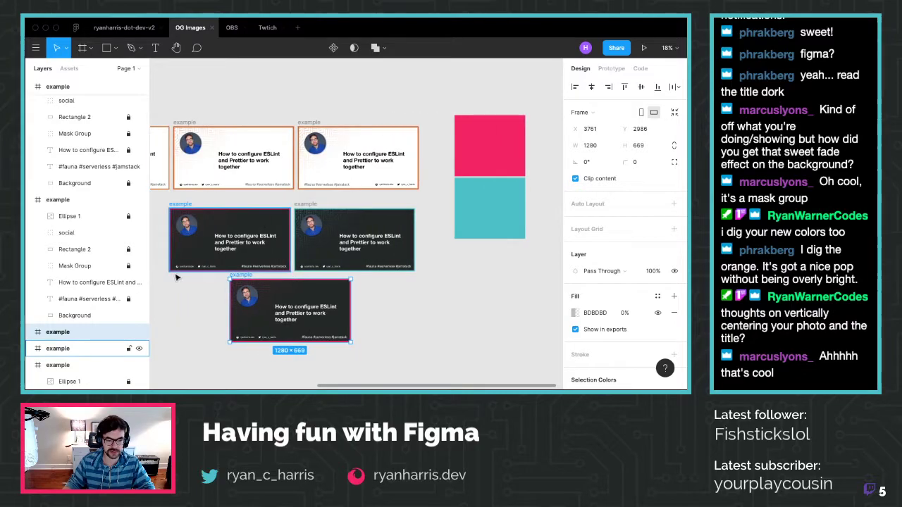
pyautogui.moveTo(239, 276); pyautogui.dragTo(180, 280)
pyautogui.press('Escape')
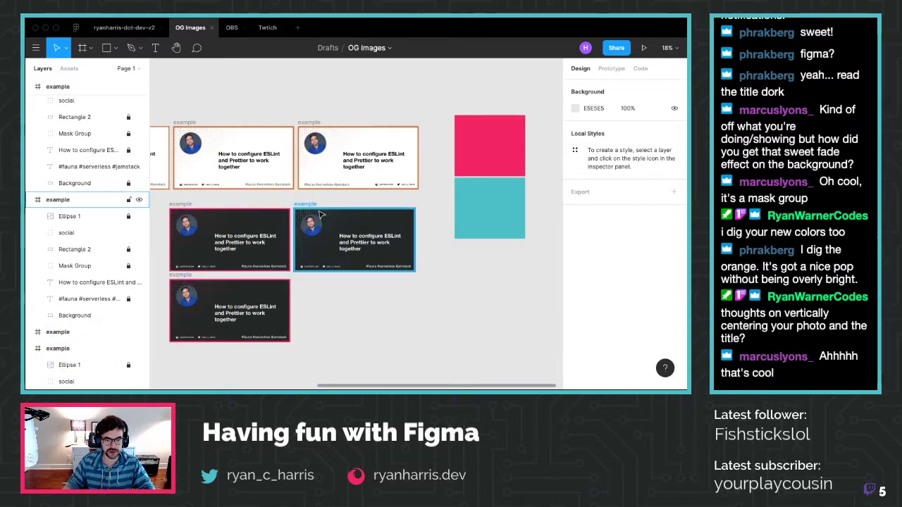
# Paste a copy of the teal frame and place it below the second dark card
pyautogui.hotkey('ctrl', 'v')
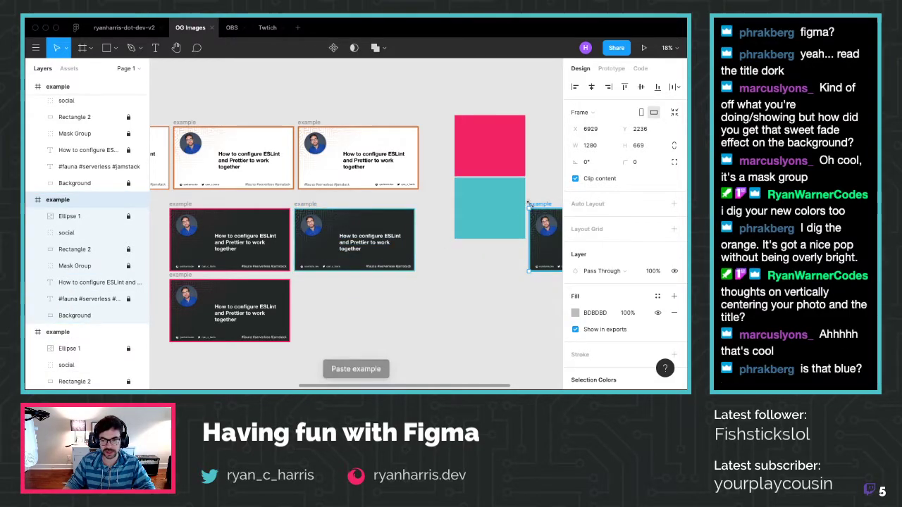
pyautogui.moveTo(528, 204); pyautogui.dragTo(307, 281)
pyautogui.press('Escape')
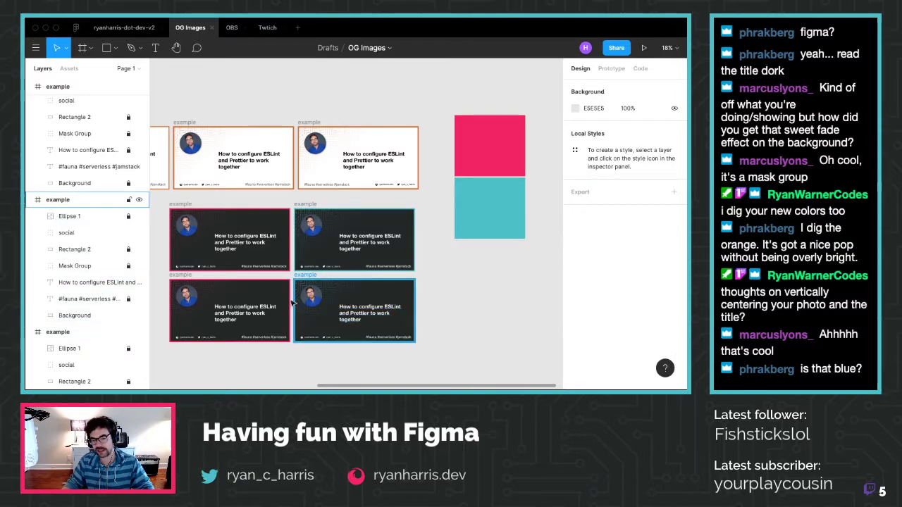
pyautogui.scroll(4, 215, 289)
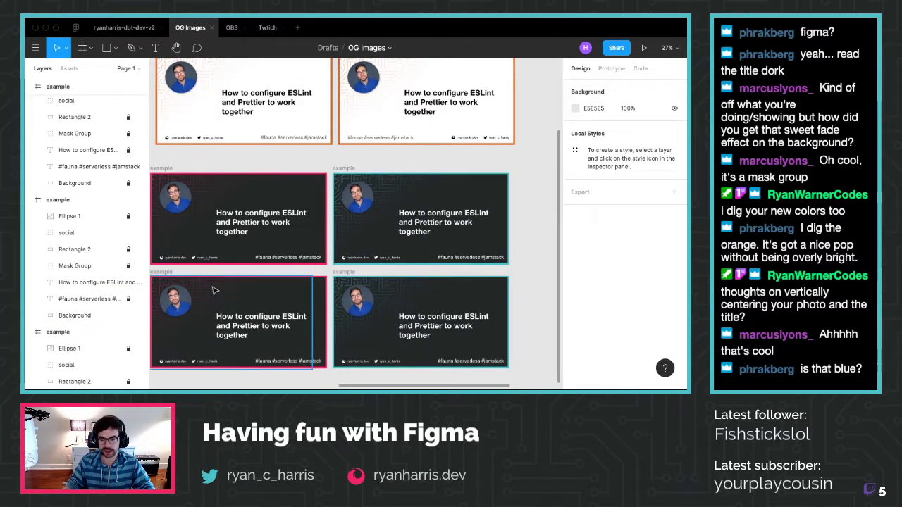
pyautogui.hscroll(-2, 215, 289)
pyautogui.scroll(-1, 215, 289)
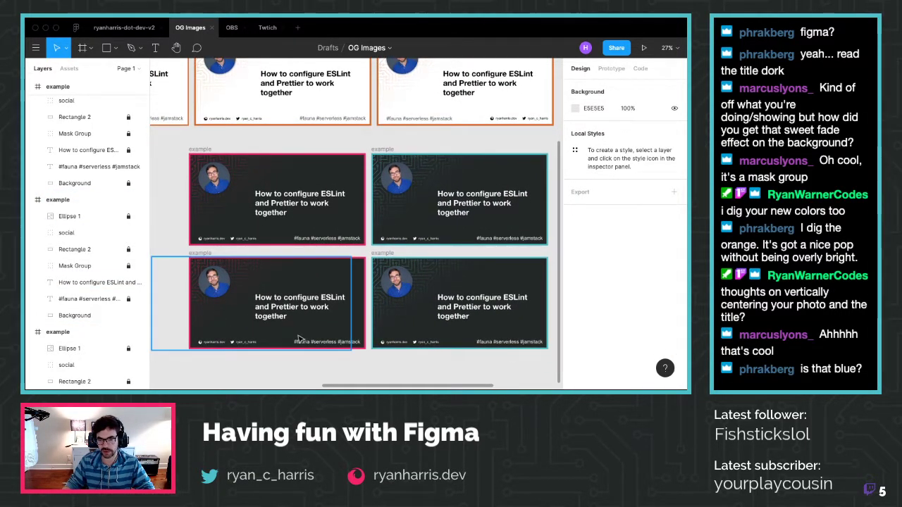
pyautogui.scroll(2, 295, 332)
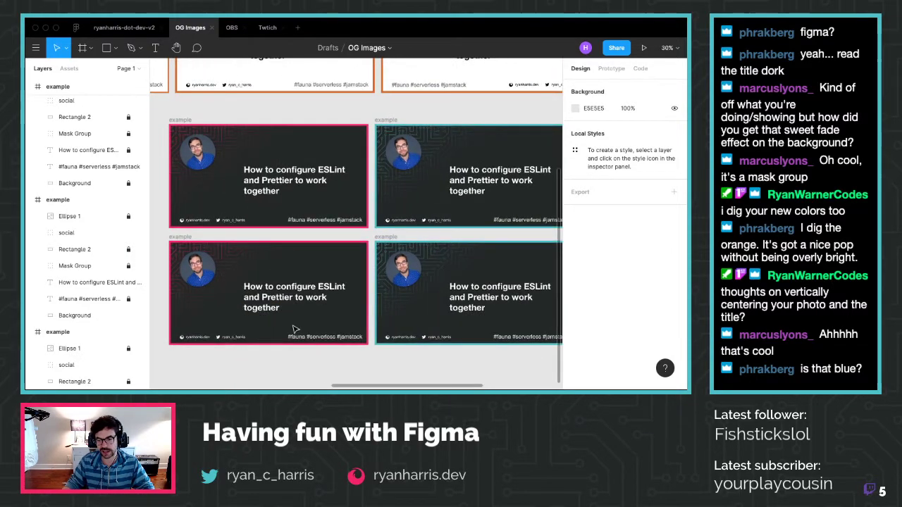
pyautogui.hscroll(1, 295, 329)
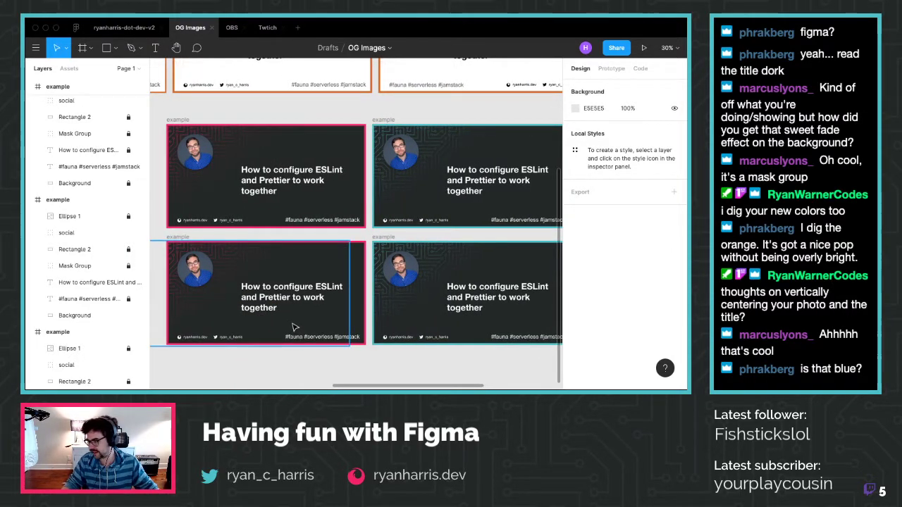
pyautogui.hscroll(-2, 296, 327)
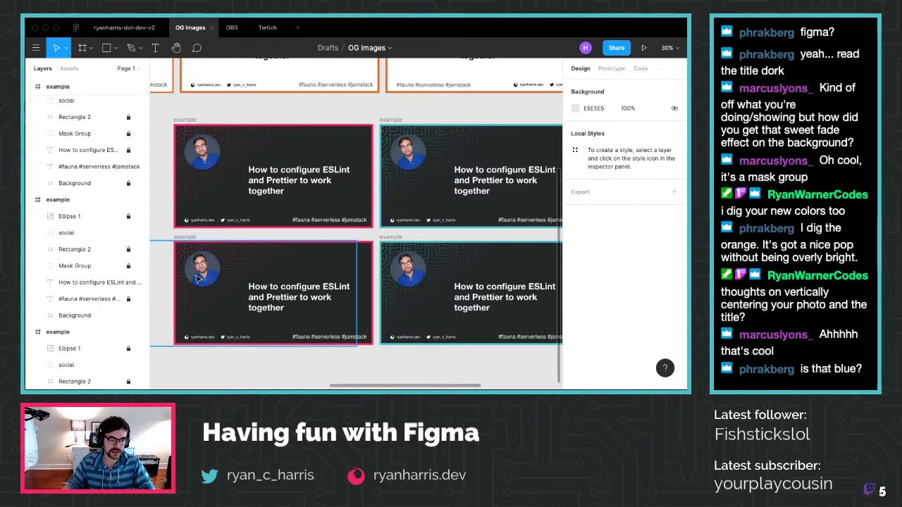
pyautogui.scroll(-3, 81, 255)
# Check the bottom-left pink frame's Mask Group accent colour, leaving it unchanged
pyautogui.click(79, 242)
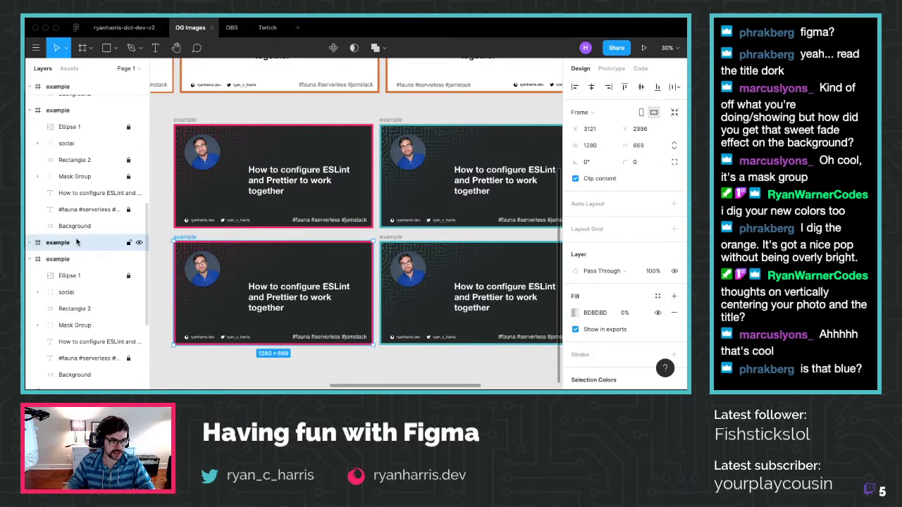
pyautogui.click(33, 243)
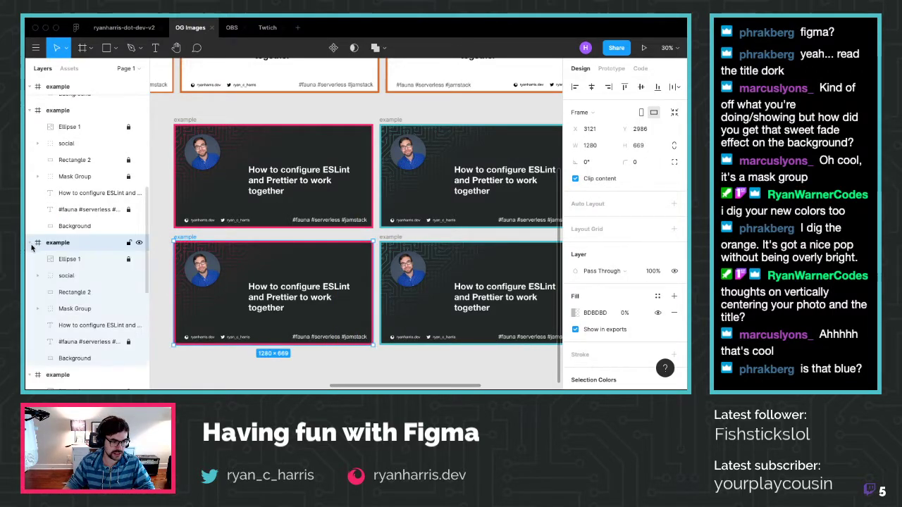
pyautogui.click(77, 311)
pyautogui.scroll(-3, 606, 335)
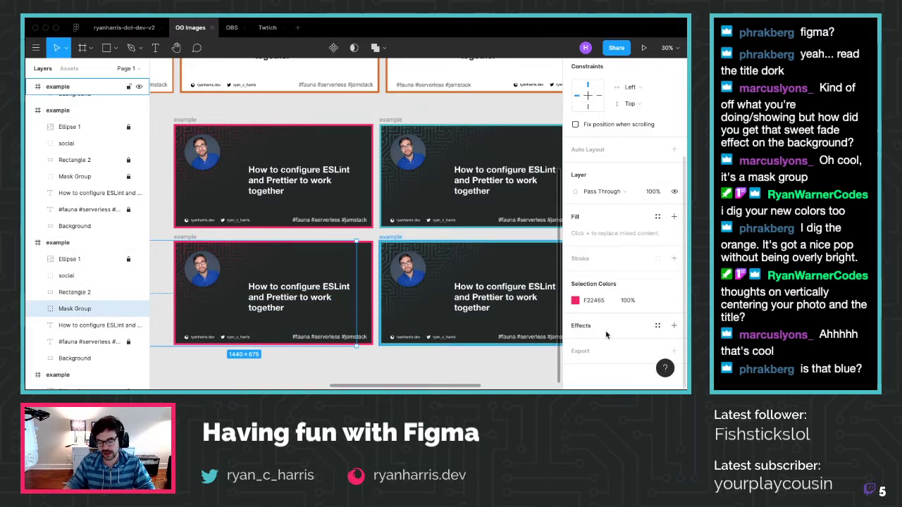
pyautogui.click(575, 300)
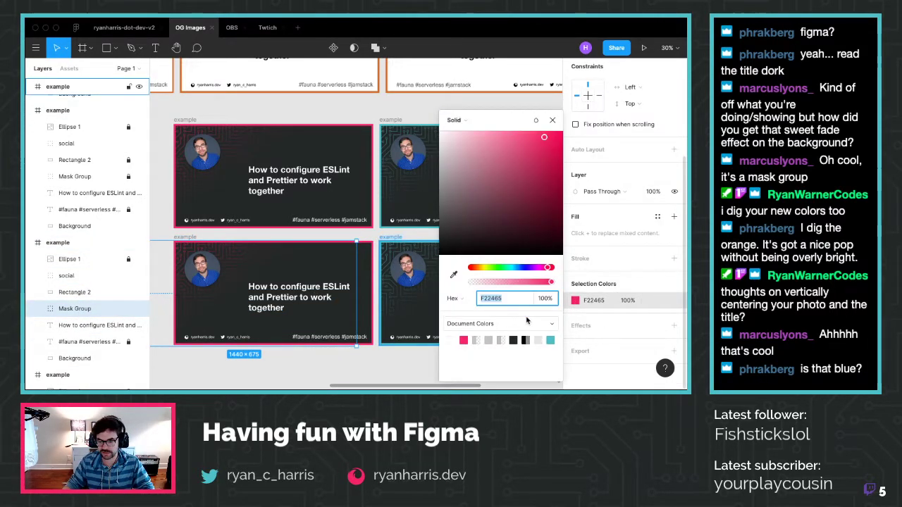
pyautogui.press('Escape')
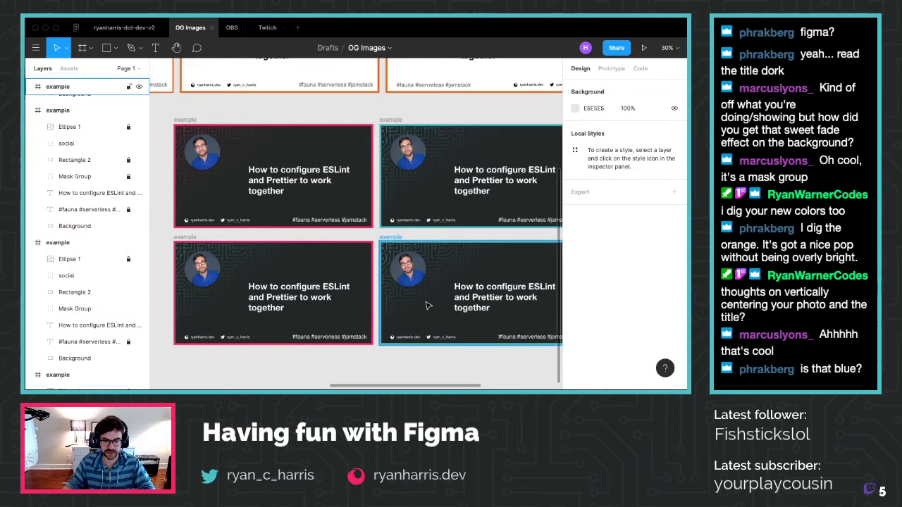
# Change the bottom-right teal frame's Mask Group circuit colour to pink F22465
pyautogui.click(435, 262)
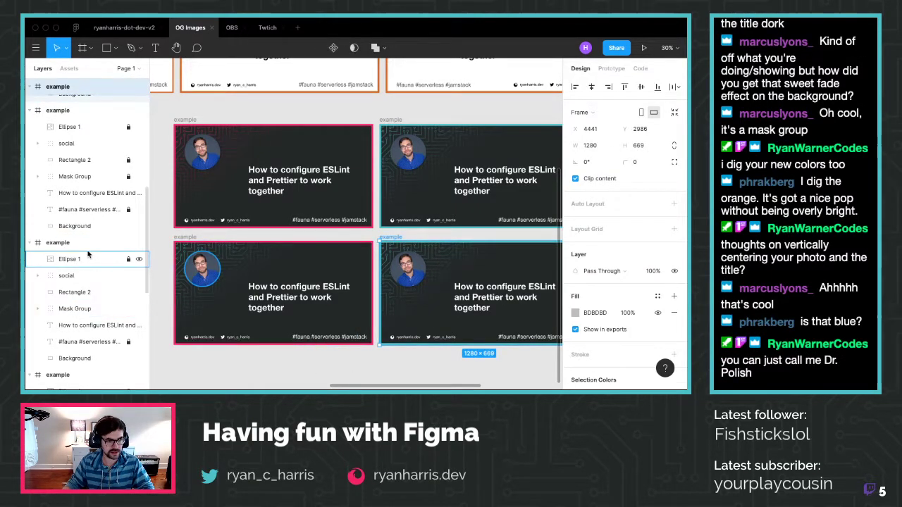
pyautogui.scroll(5, 77, 155)
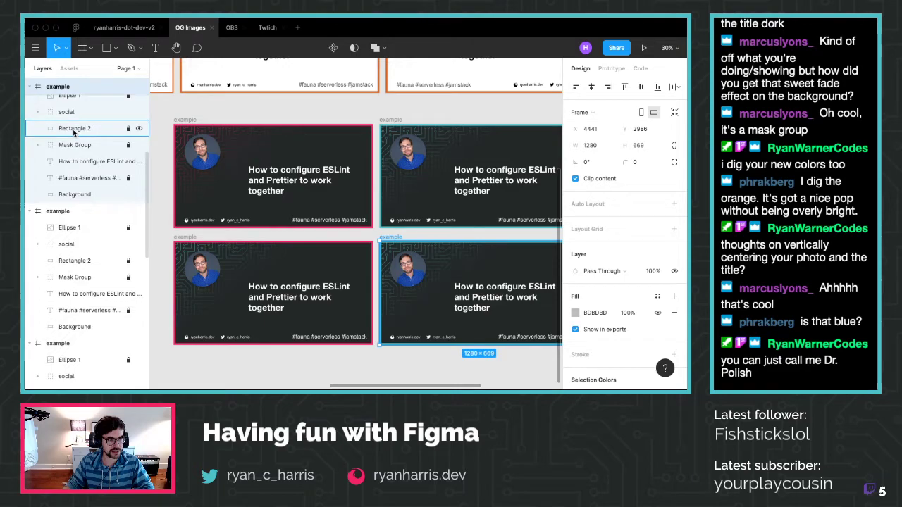
pyautogui.click(74, 209)
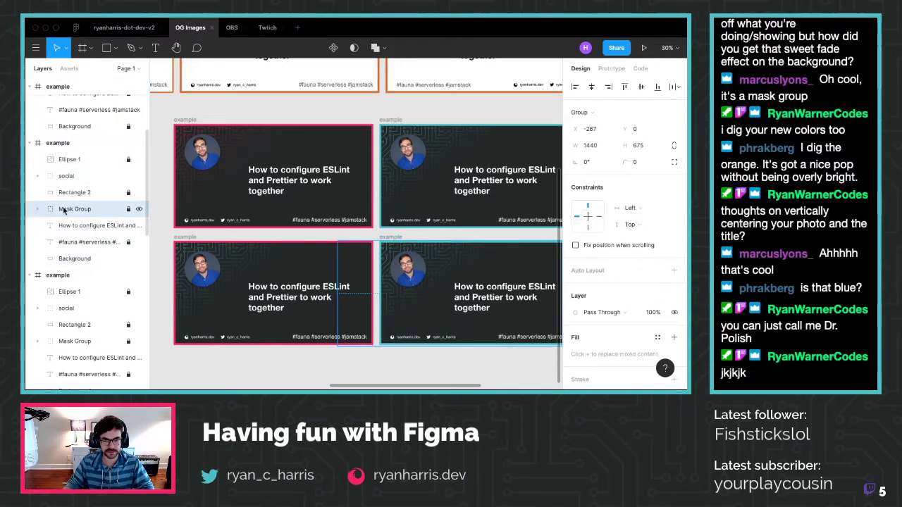
pyautogui.scroll(-3, 639, 337)
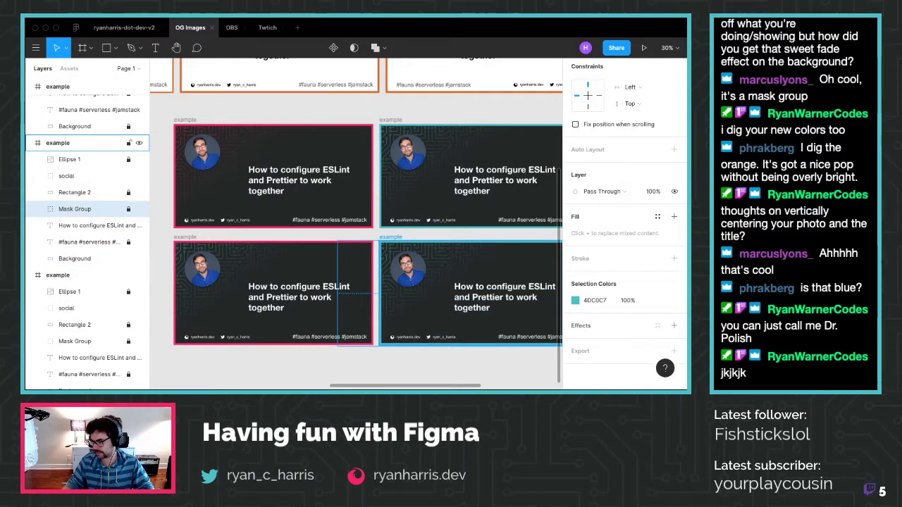
pyautogui.click(576, 301)
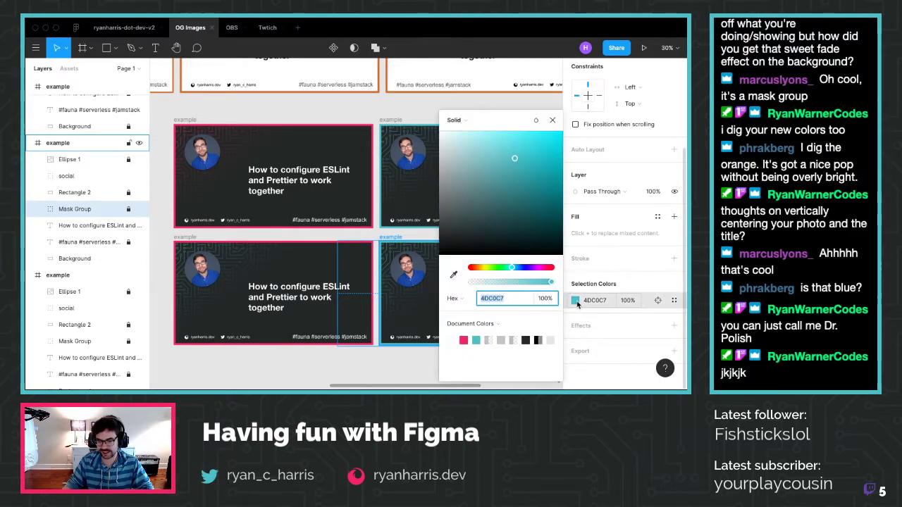
pyautogui.click(464, 340)
pyautogui.click(492, 358)
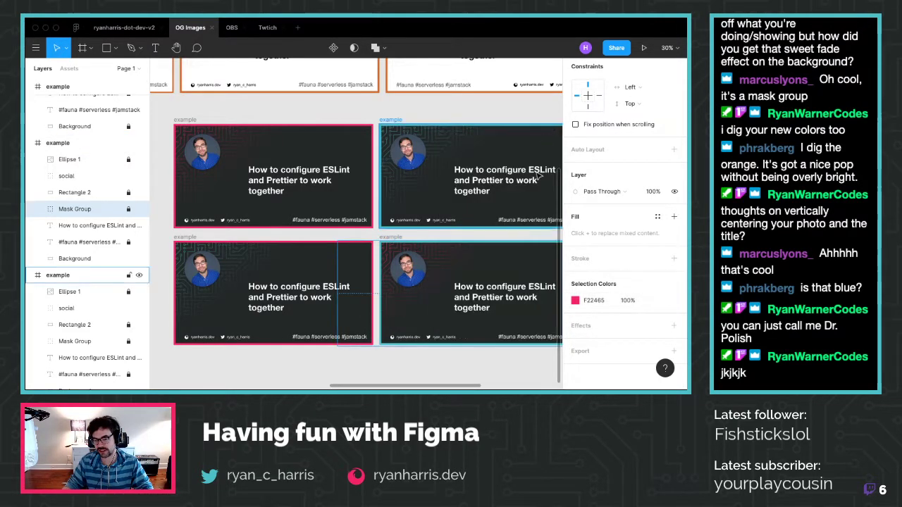
pyautogui.keyDown('ctrl'); pyautogui.scroll(-2, 480, 385); pyautogui.keyUp('ctrl')
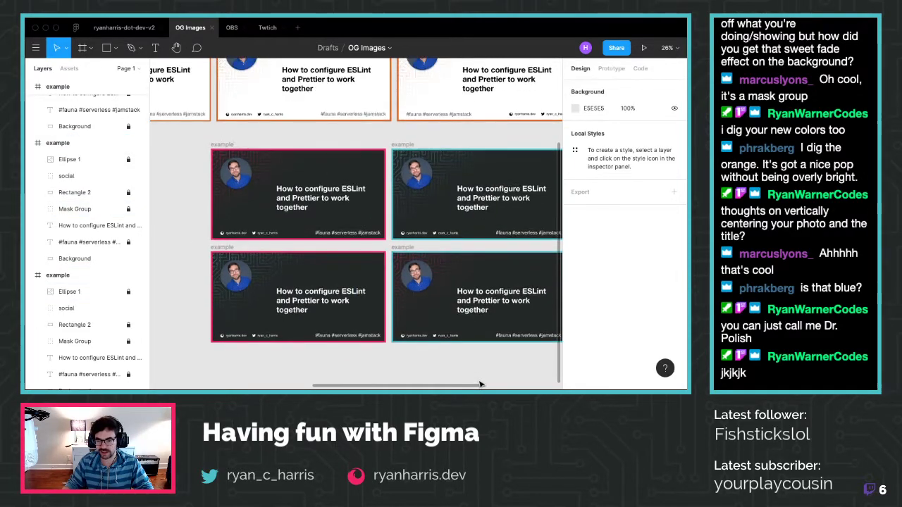
pyautogui.scroll(-3, 479, 384)
pyautogui.scroll(1, 477, 382)
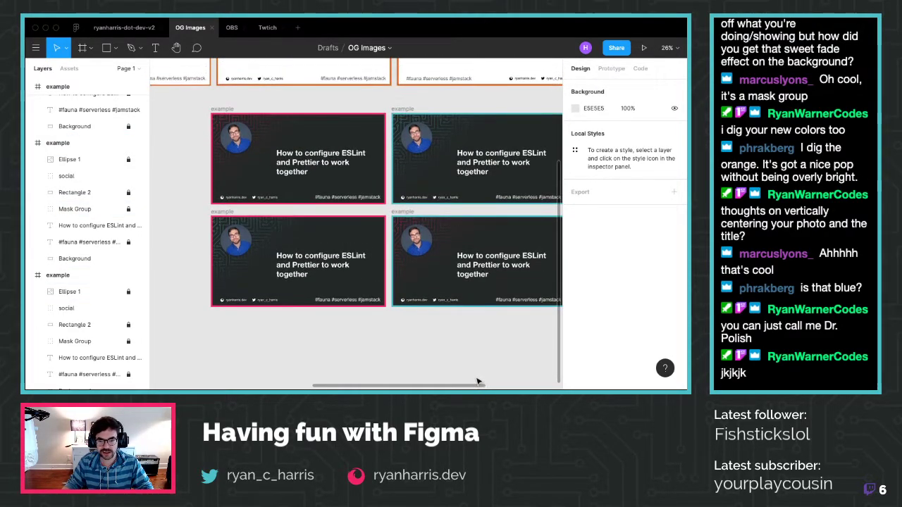
pyautogui.hscroll(2, 477, 382)
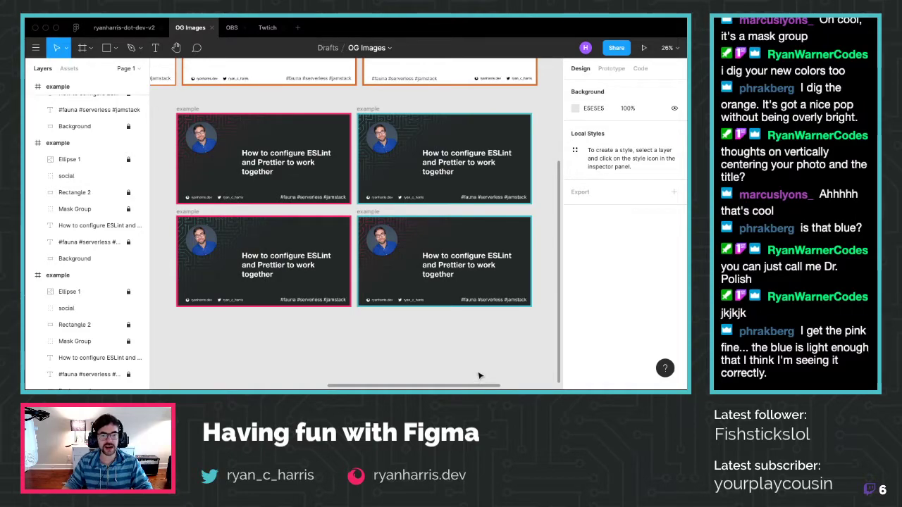
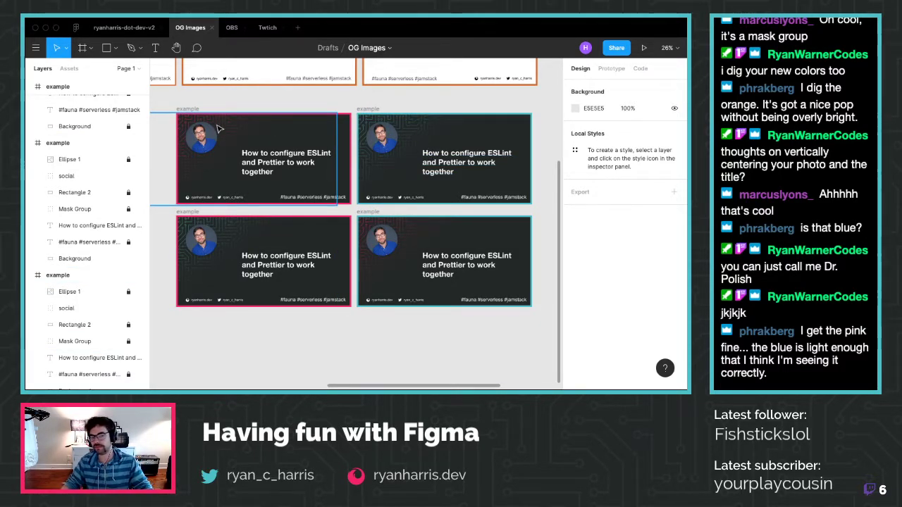
# Expand the top-left card's Mask Group and select its gradient overlay Rectangle 1
pyautogui.click(218, 129)
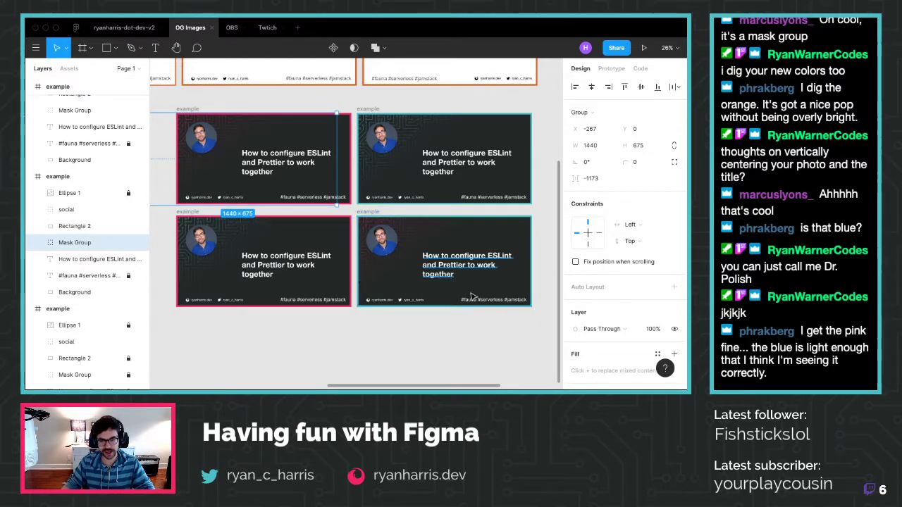
pyautogui.click(39, 244)
pyautogui.click(81, 258)
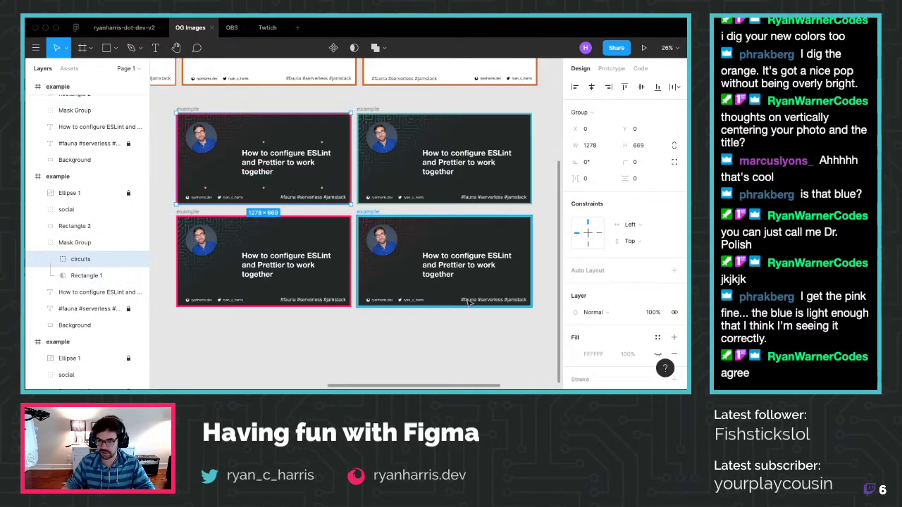
pyautogui.click(88, 276)
pyautogui.scroll(-2, 632, 300)
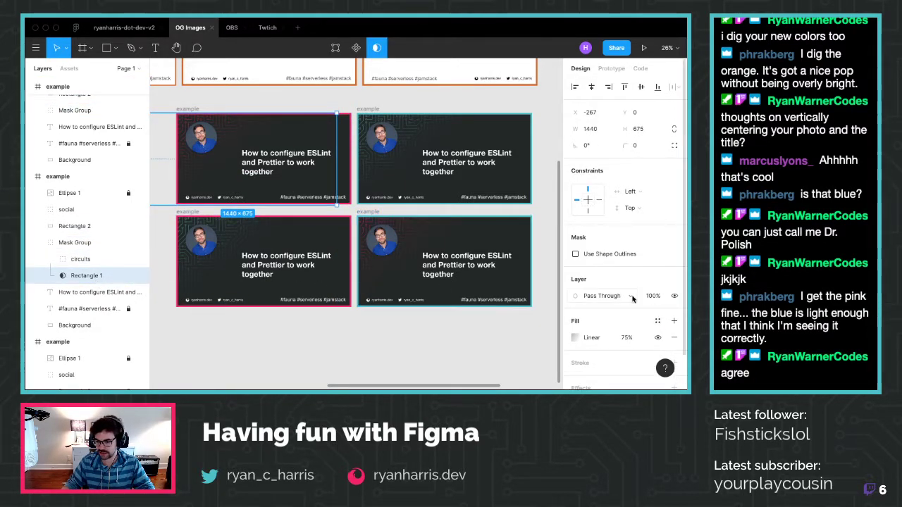
# Set Rectangle 1's linear fill opacity to 85% after comparing 100%, 70% and 0%
pyautogui.click(630, 300)
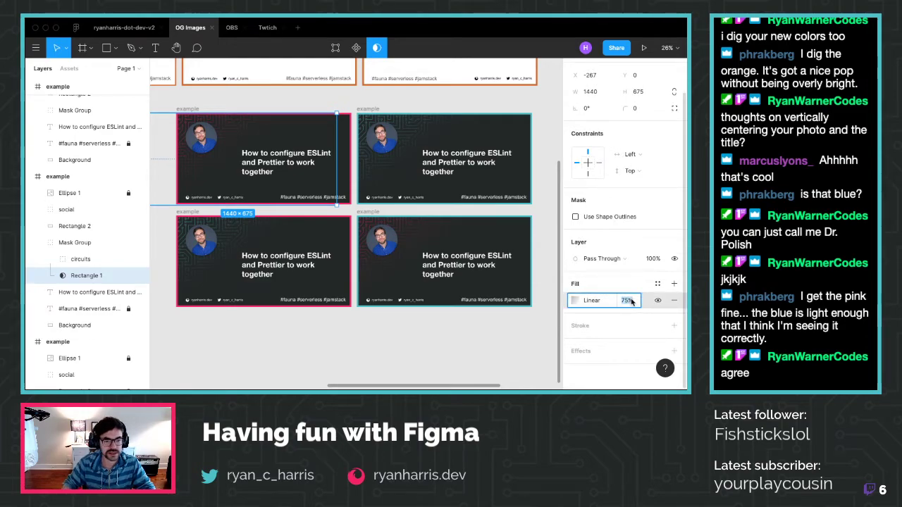
pyautogui.write('100')
pyautogui.press('Return')
pyautogui.write('70')
pyautogui.press('Return')
pyautogui.write('85')
pyautogui.press('Return')
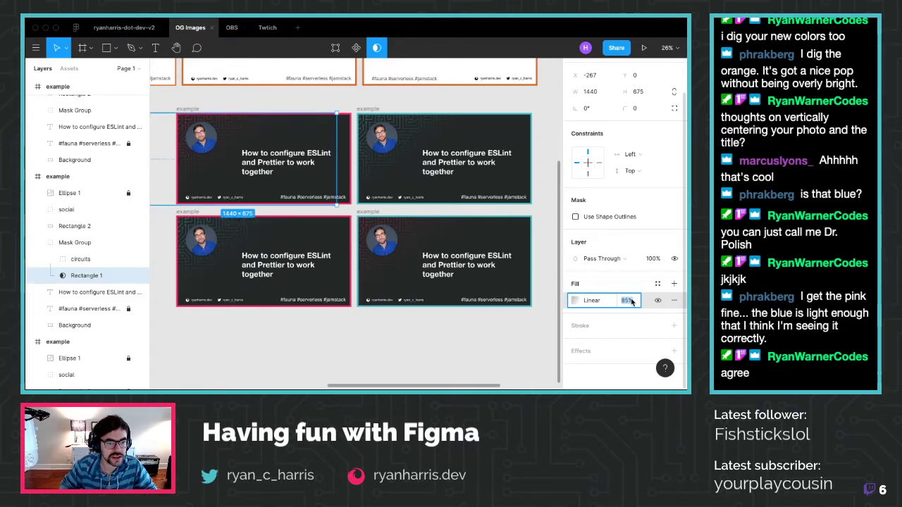
pyautogui.write('0')
pyautogui.press('Return')
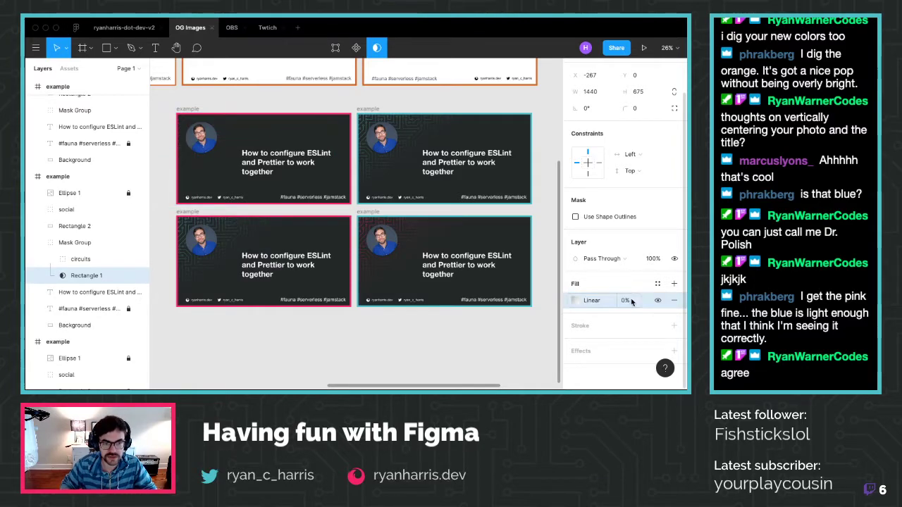
pyautogui.press('super+z')
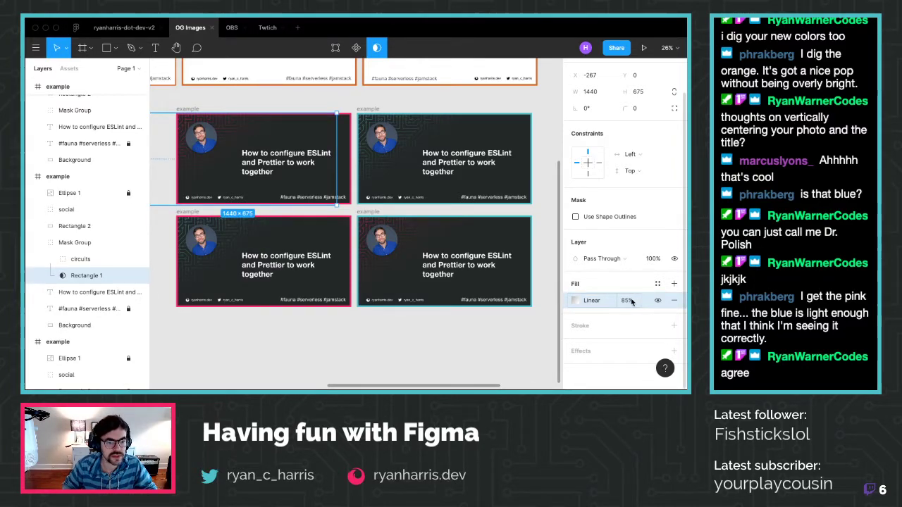
pyautogui.scroll(2, 201, 123)
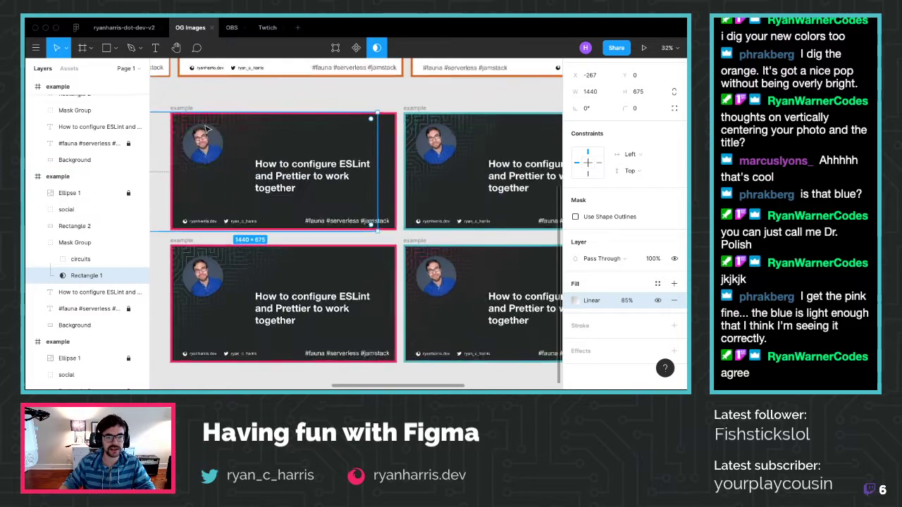
pyautogui.click(310, 104)
pyautogui.scroll(2, 201, 159)
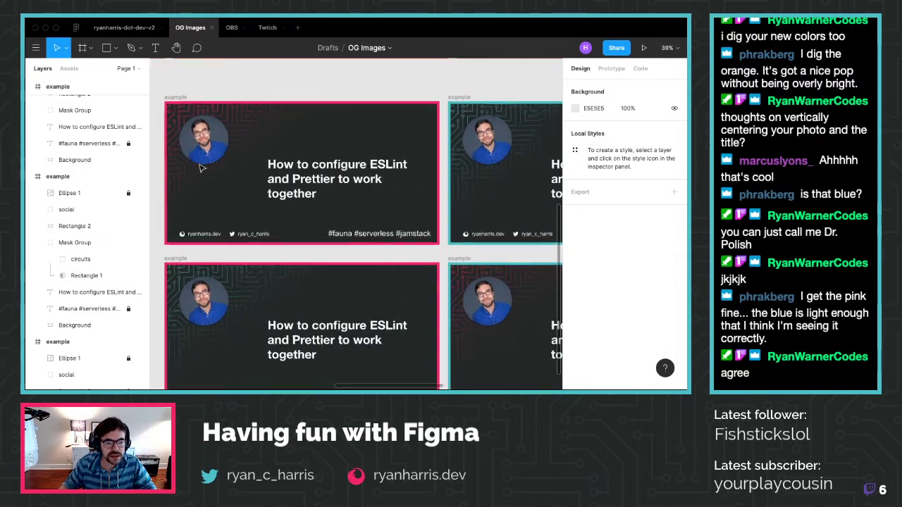
pyautogui.scroll(-1, 397, 132)
pyautogui.scroll(5, 317, 198)
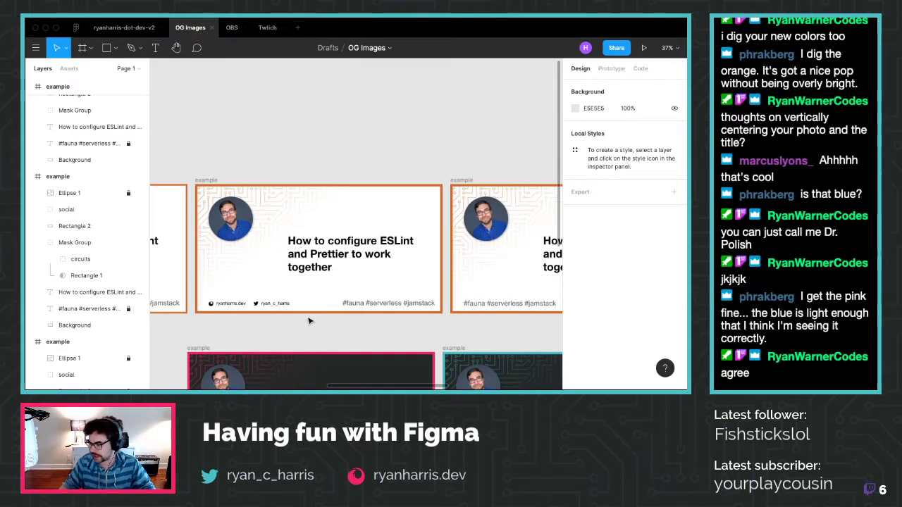
pyautogui.scroll(-5, 308, 321)
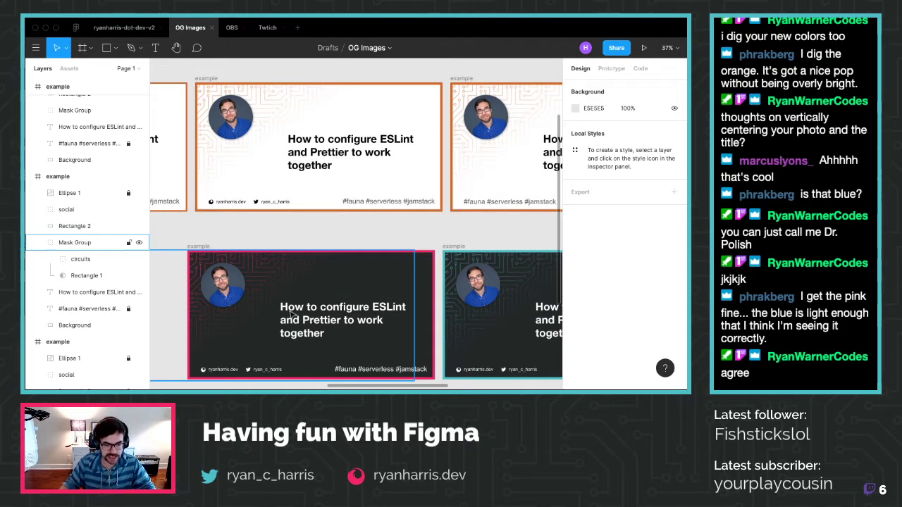
pyautogui.scroll(-1, 303, 317)
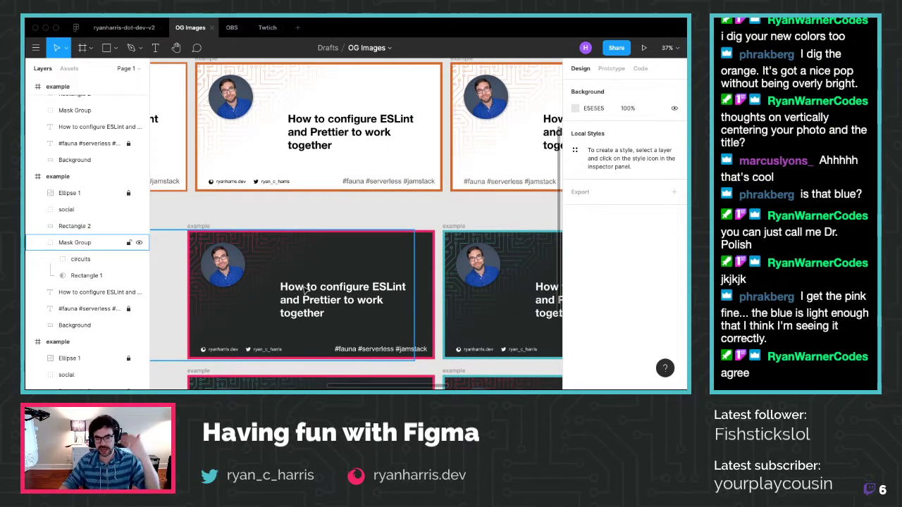
pyautogui.scroll(-3, 304, 290)
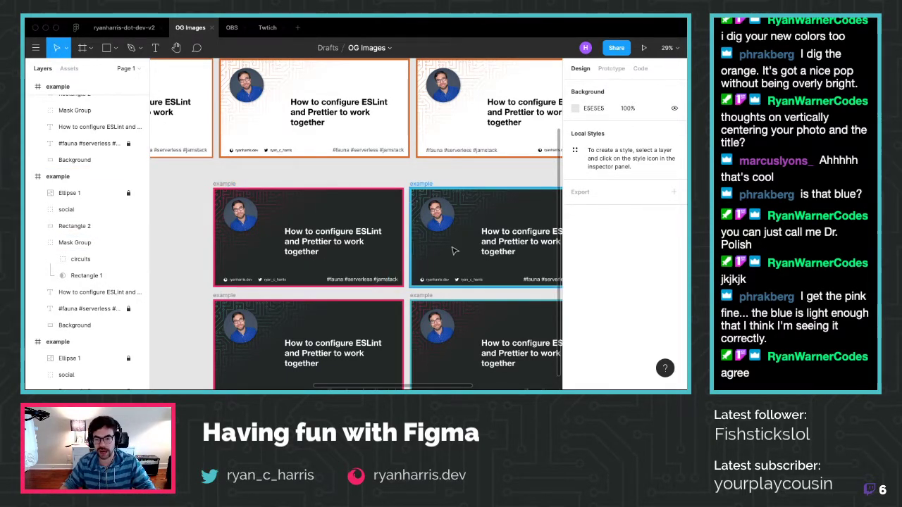
pyautogui.scroll(-2, 438, 255)
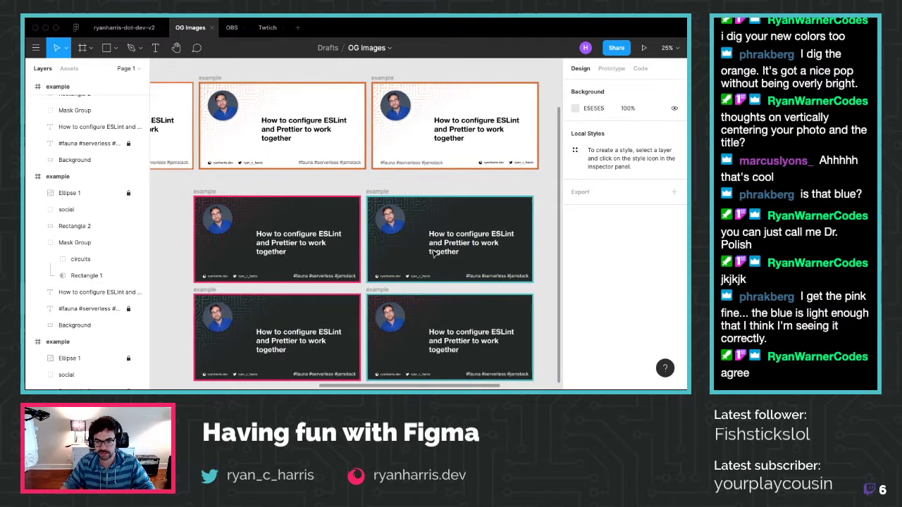
pyautogui.scroll(-2, 433, 254)
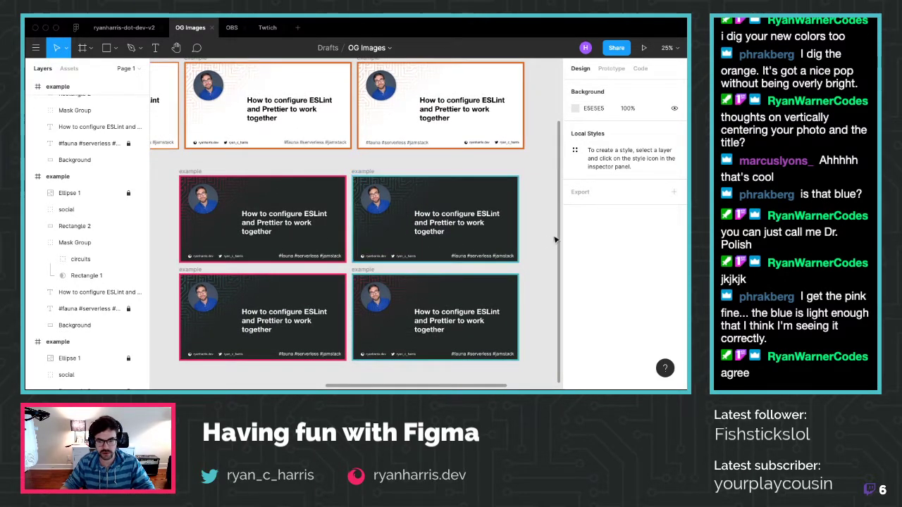
pyautogui.scroll(-2, 542, 238)
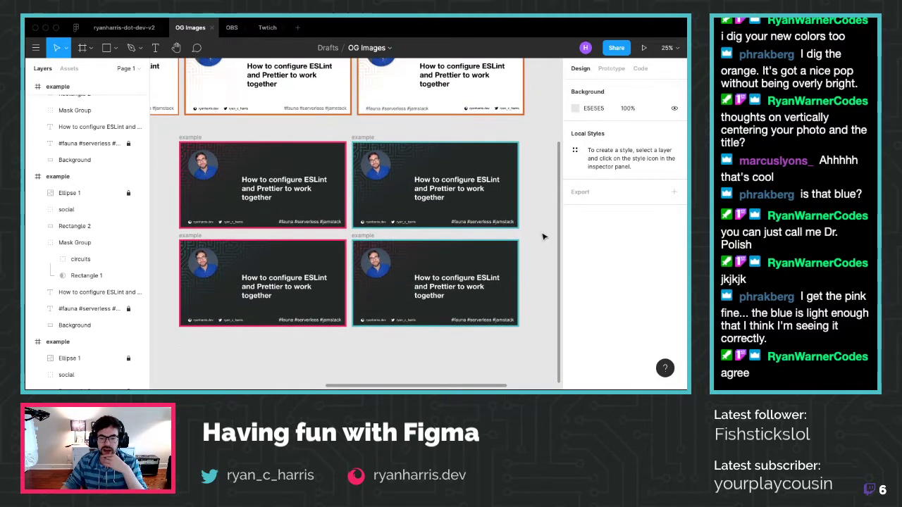
pyautogui.hscroll(2, 521, 211)
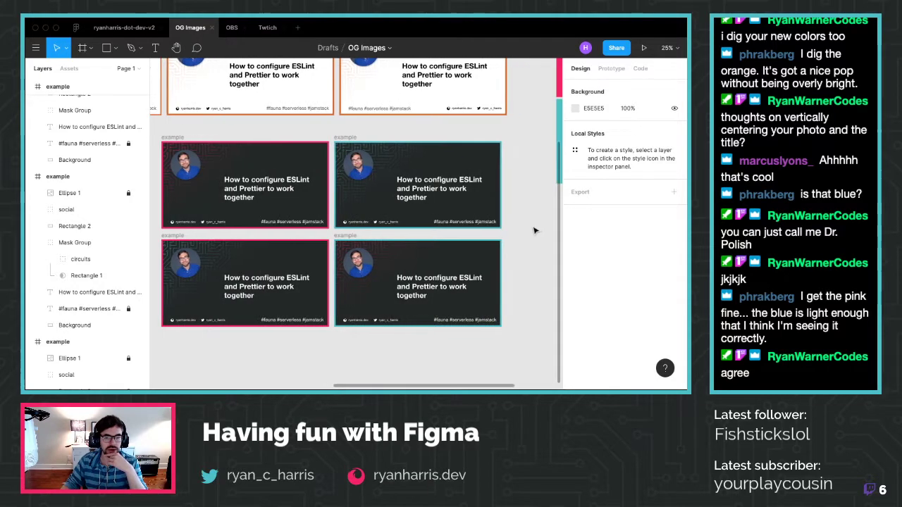
pyautogui.hscroll(-6, 446, 175)
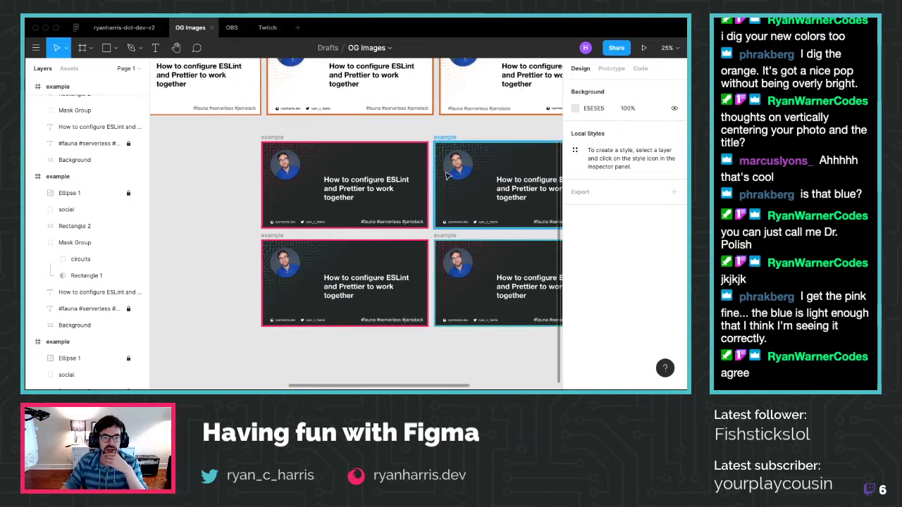
# Set the top-left card's gradient overlay Rectangle 1 fill opacity to 90%
pyautogui.click(320, 163)
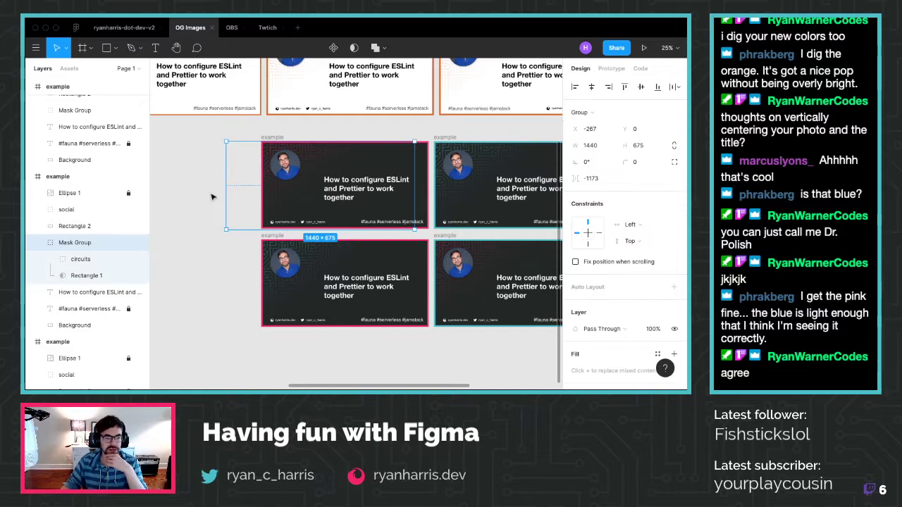
pyautogui.click(84, 275)
pyautogui.click(626, 338)
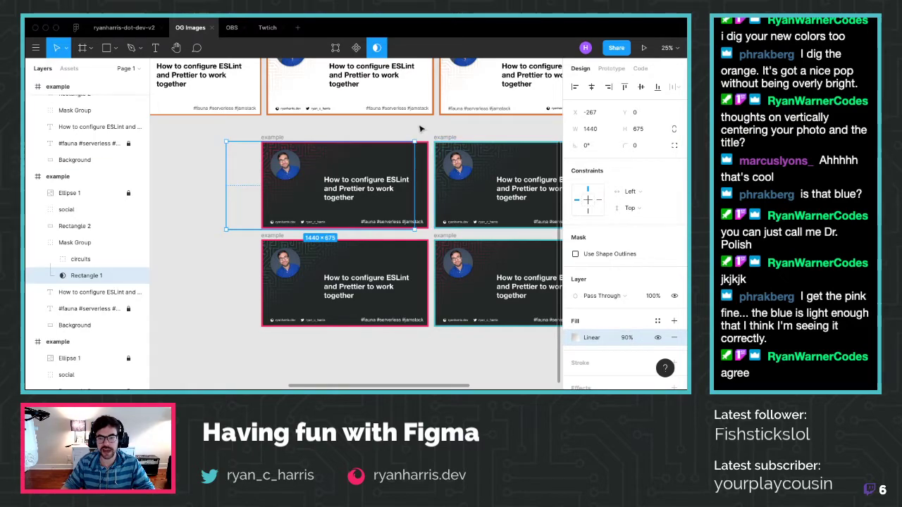
pyautogui.press('Escape')
# Select the top-right card's gradient overlay Rectangle 1 inside its Mask Group, then clear the selection
pyautogui.click(471, 156)
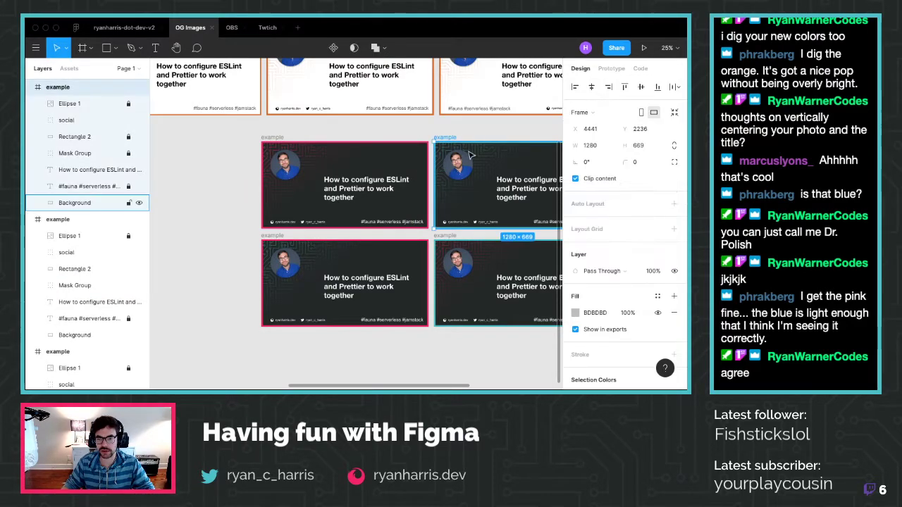
pyautogui.click(80, 152)
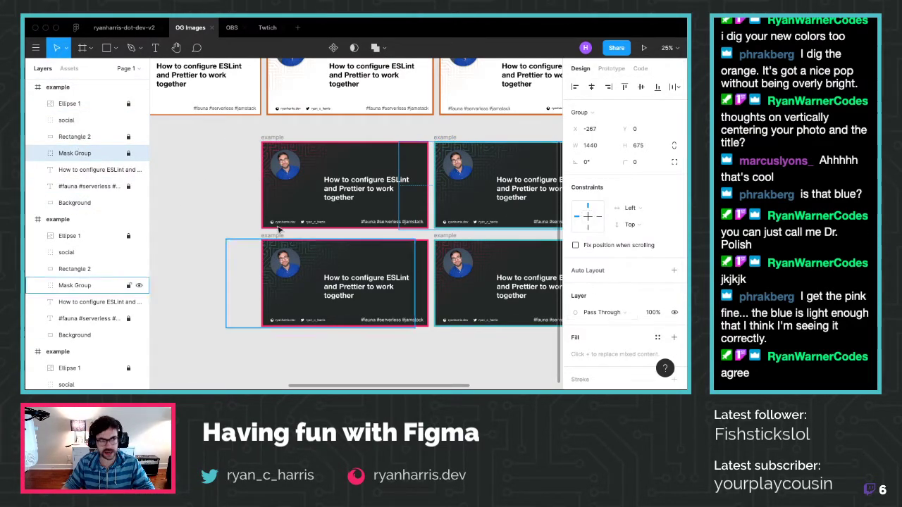
pyautogui.click(38, 153)
pyautogui.click(79, 186)
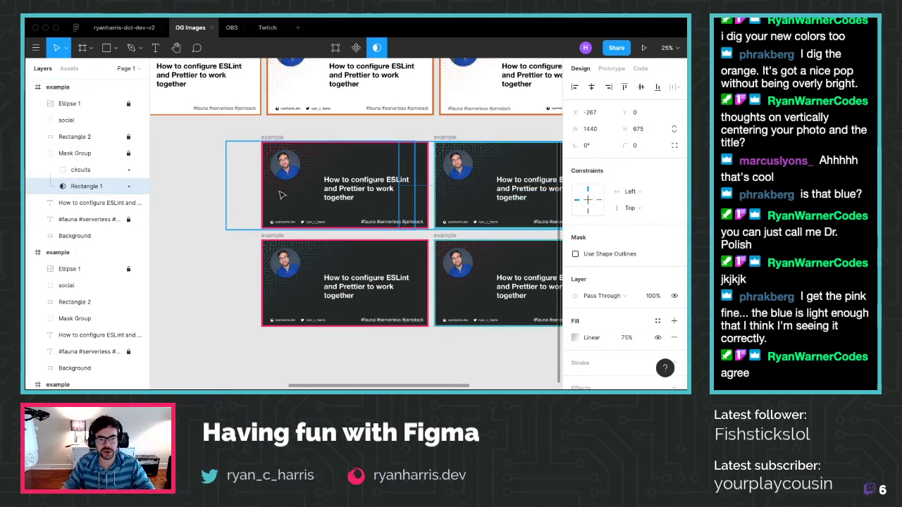
pyautogui.scroll(3, 472, 185)
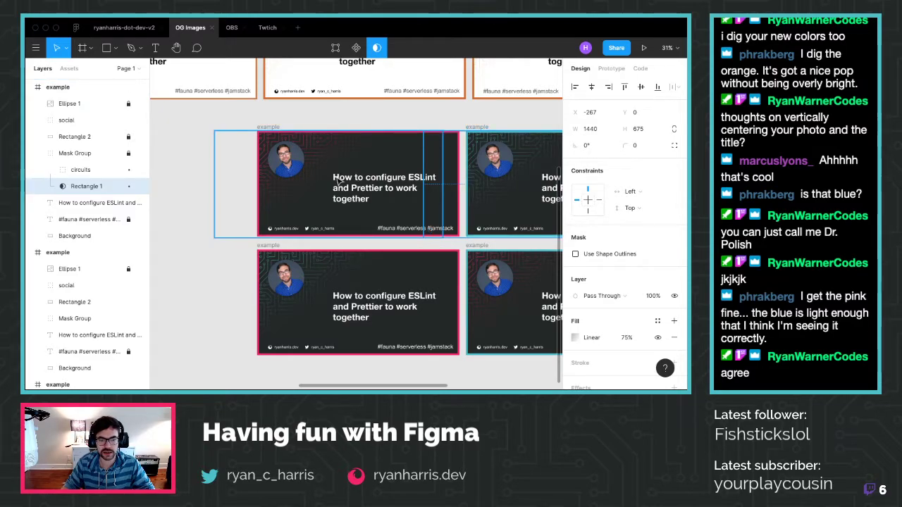
pyautogui.hscroll(3, 366, 166)
pyautogui.hscroll(1, 366, 166)
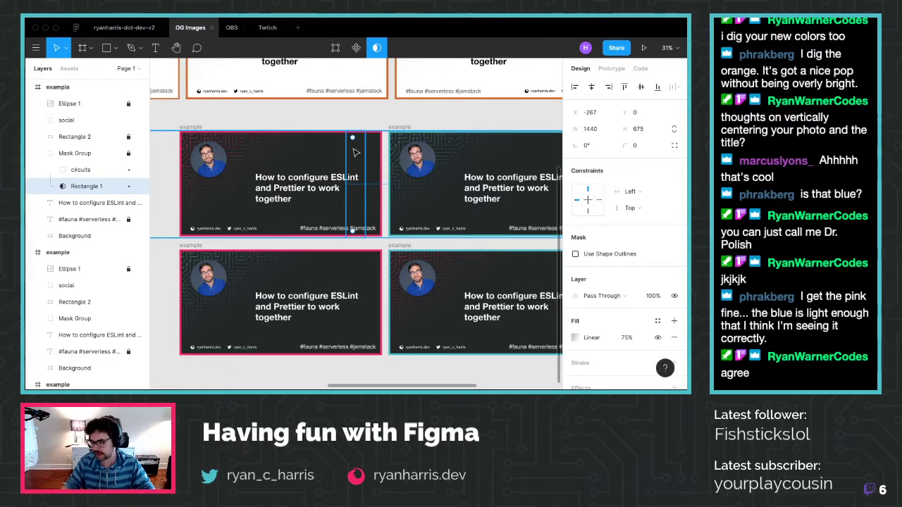
pyautogui.click(338, 115)
# Paste a copy of the example card and move it below the left column
pyautogui.click(244, 134)
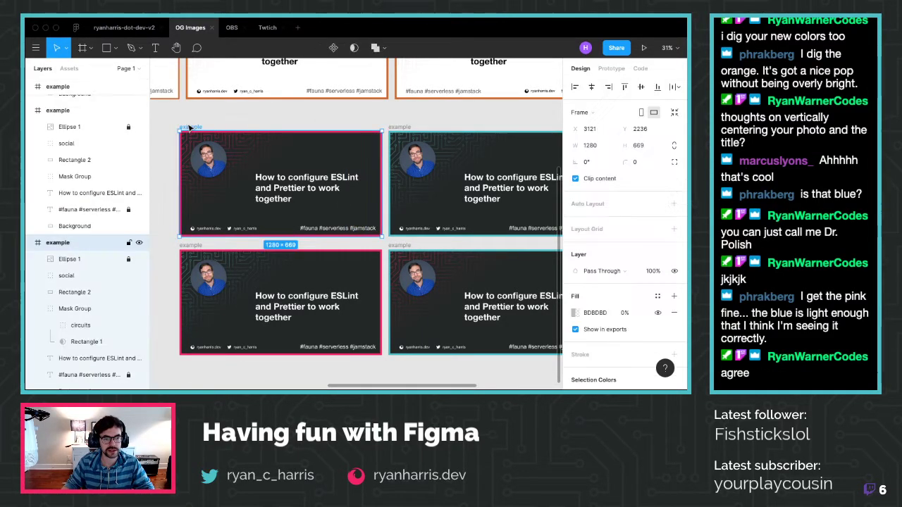
pyautogui.scroll(-4, 308, 158)
pyautogui.scroll(-5, 308, 158)
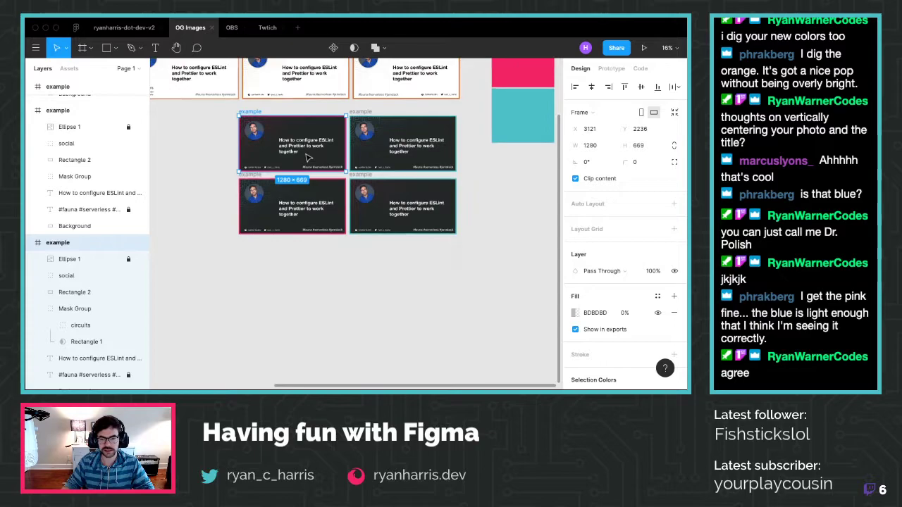
pyautogui.hotkey('ctrl', 'v')
pyautogui.scroll(-4, 445, 164)
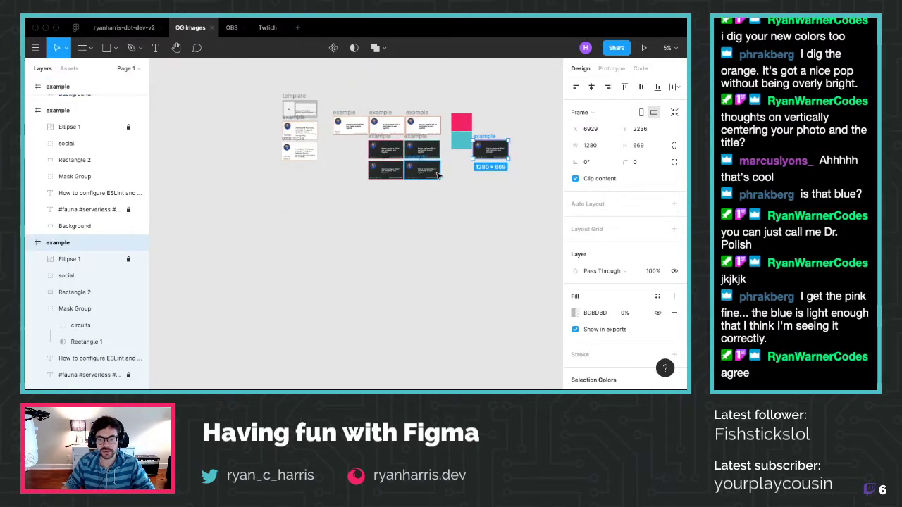
pyautogui.moveTo(484, 141); pyautogui.dragTo(344, 192)
# Duplicate the pasted card beside it
pyautogui.scroll(4, 344, 192)
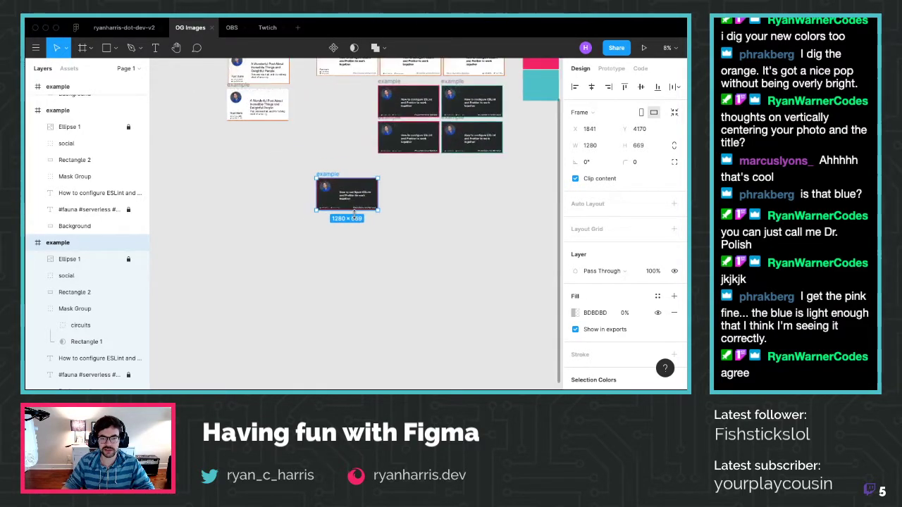
pyautogui.scroll(6, 344, 191)
pyautogui.scroll(-2, 345, 191)
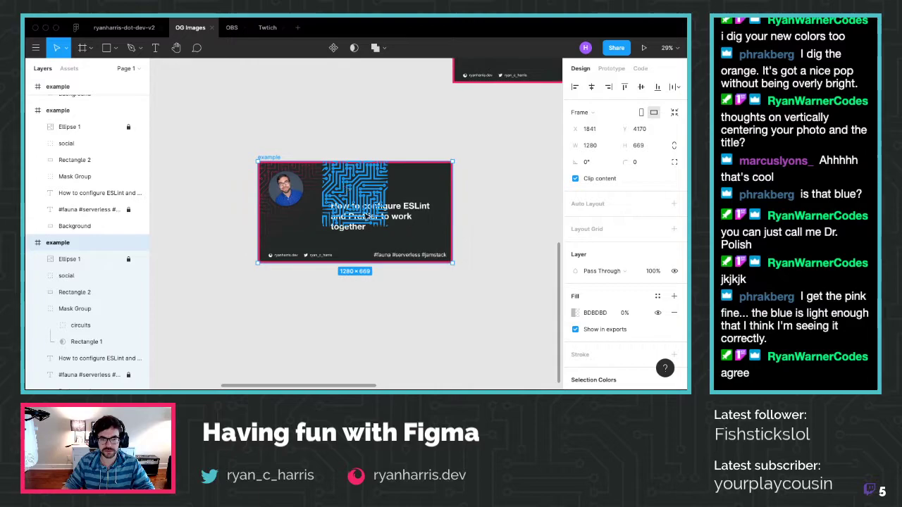
pyautogui.hotkey('ctrl', 'd')
# Show the rulers and guides with Shift+R, then deselect the card frame
pyautogui.hscroll(3, 427, 243)
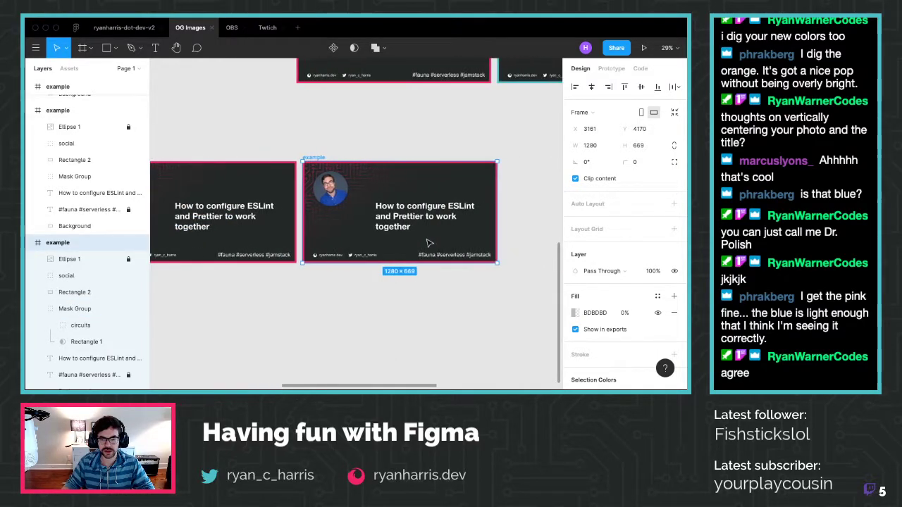
pyautogui.hscroll(-1, 428, 243)
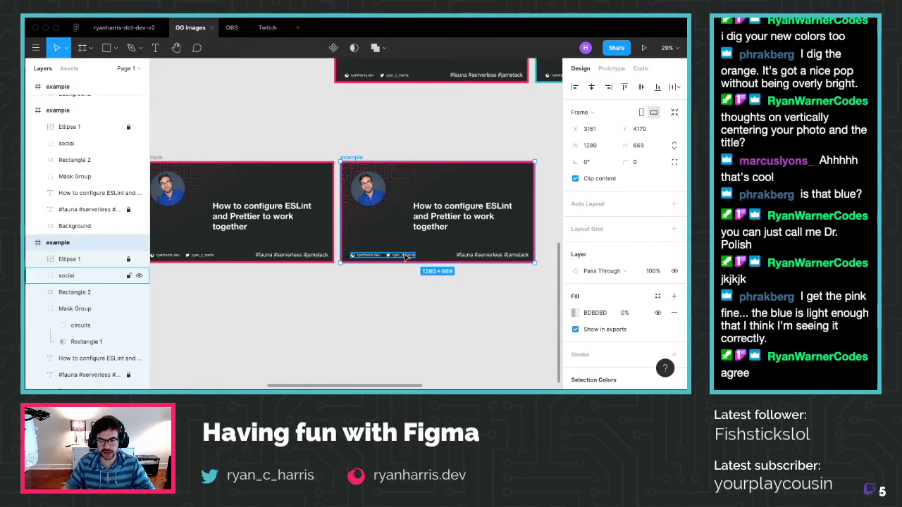
pyautogui.hotkey('shift', 'r')
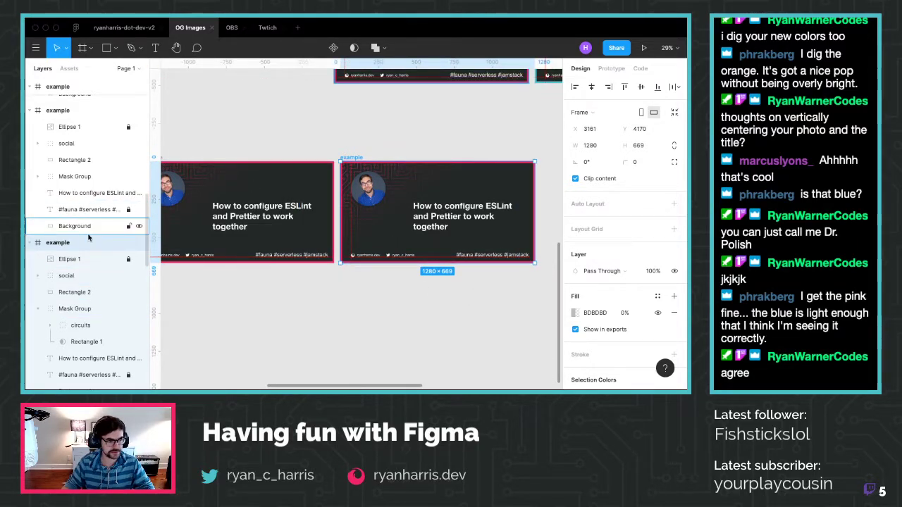
pyautogui.click(343, 127)
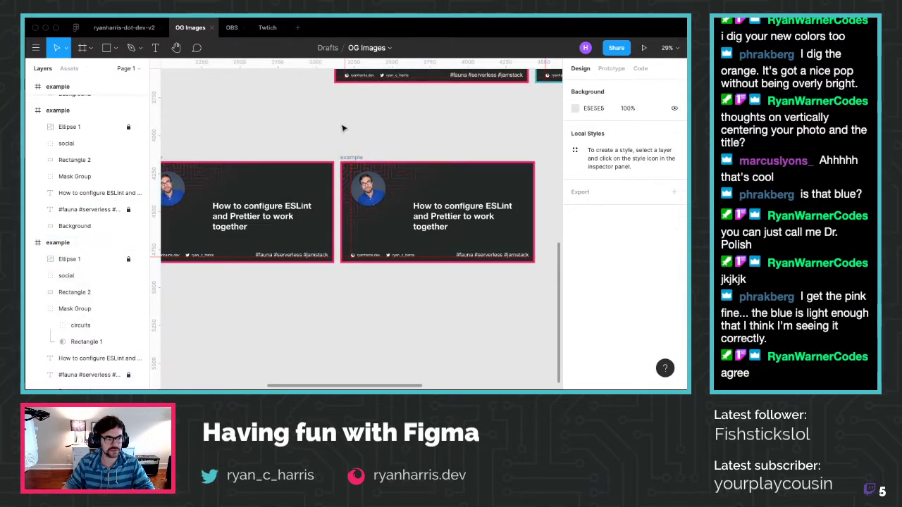
# Move the third card's social links group up beneath the title to X 173, Y 536
pyautogui.click(30, 110)
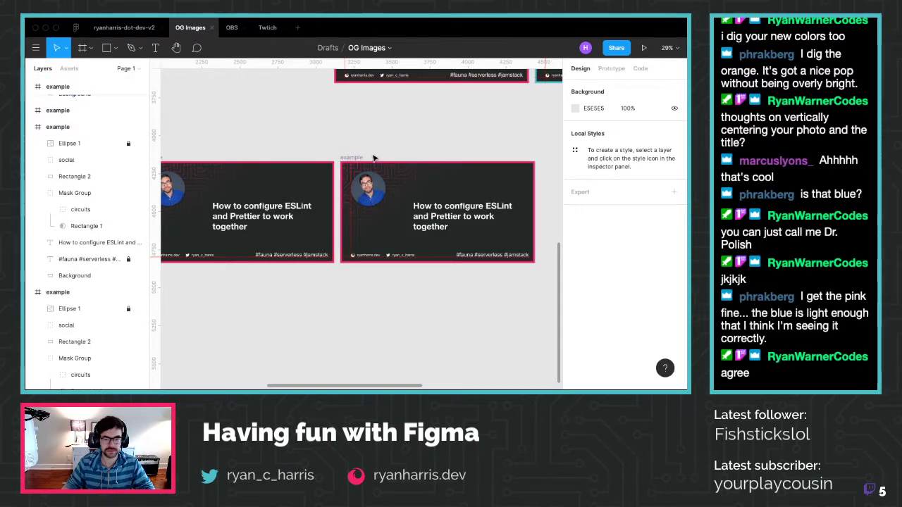
pyautogui.click(36, 127)
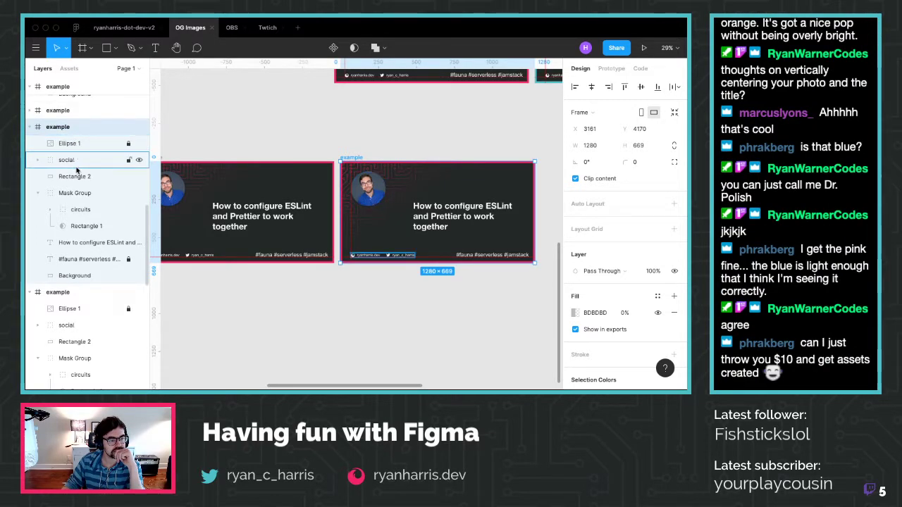
pyautogui.click(67, 160)
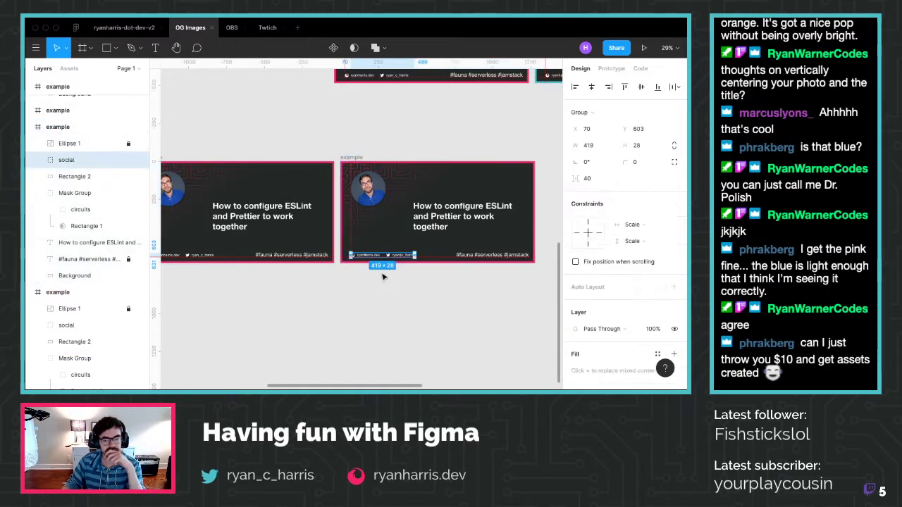
pyautogui.scroll(5, 536, 230)
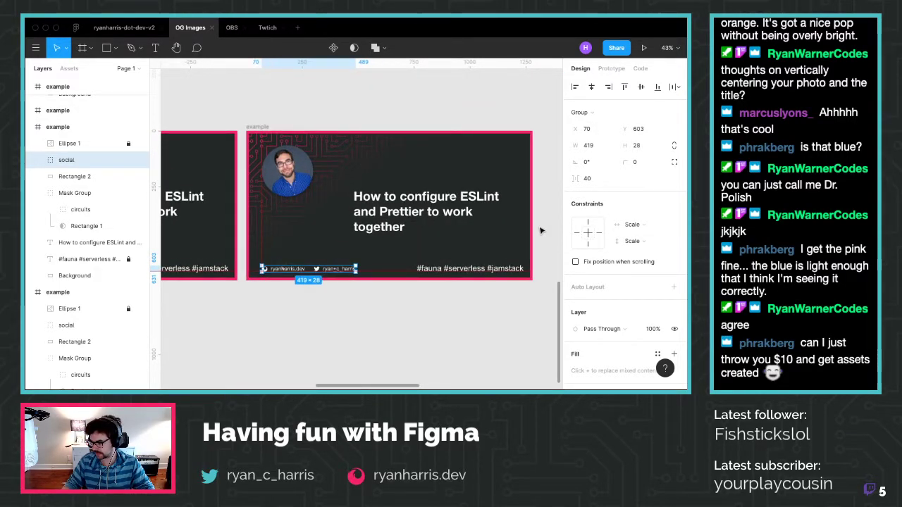
pyautogui.scroll(3, 533, 246)
pyautogui.scroll(2, 405, 350)
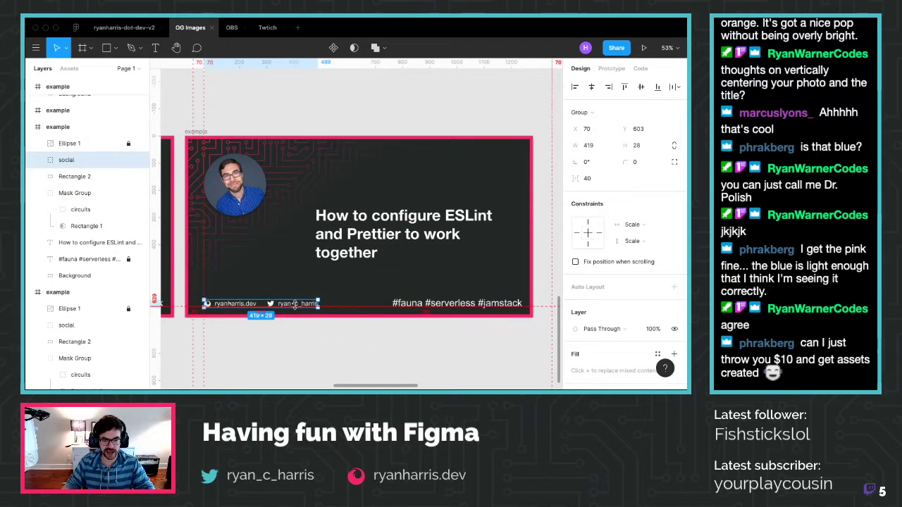
pyautogui.moveTo(294, 307); pyautogui.dragTo(331, 288)
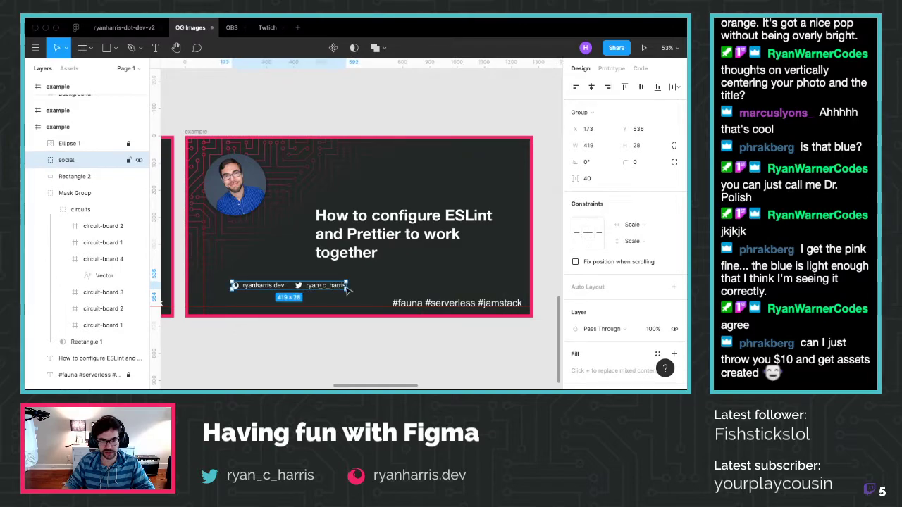
# Collapse the circuit Mask Group's layers and select the hashtags text
pyautogui.click(421, 306)
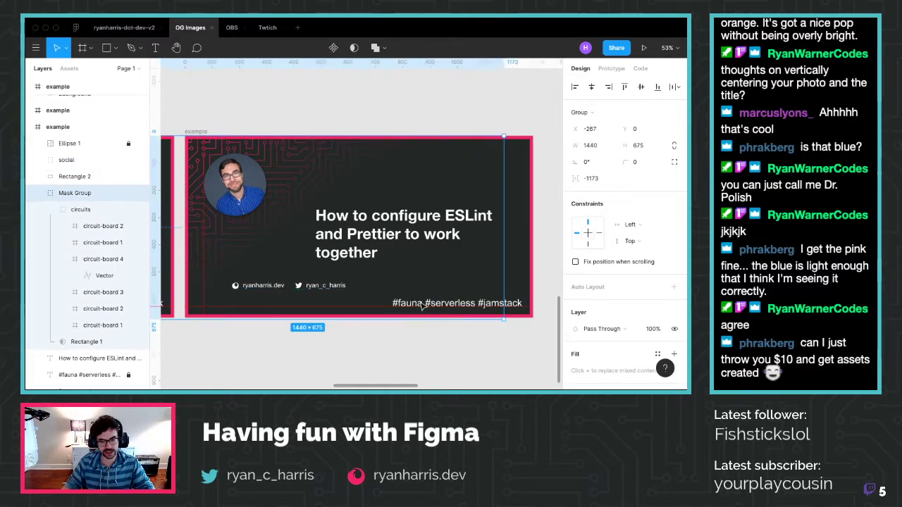
pyautogui.click(36, 193)
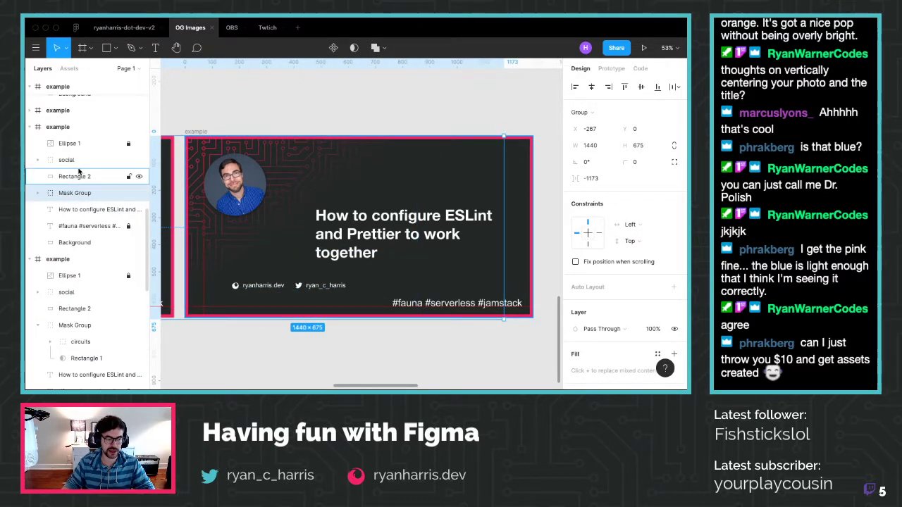
pyautogui.click(88, 227)
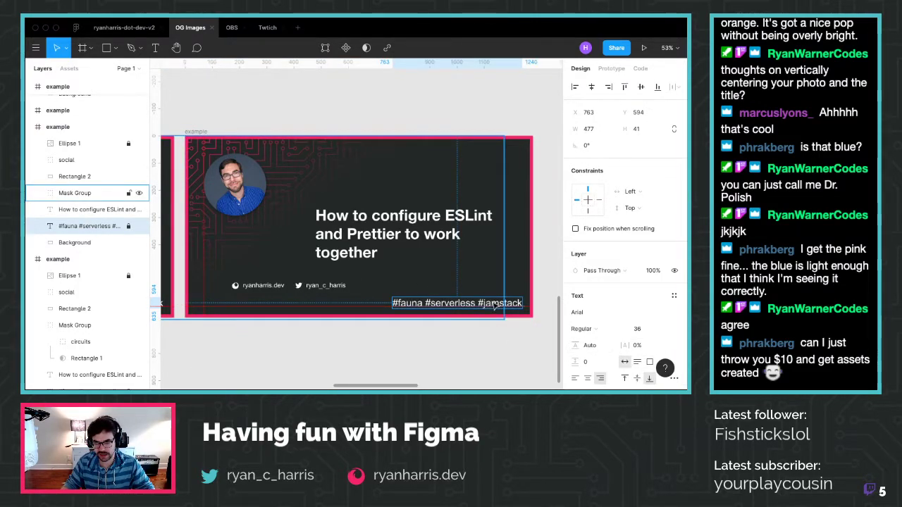
# Try moving the #fauna #serverless #jamstack hashtags left, undoing the accidental drop into the masked group
pyautogui.press('Escape')
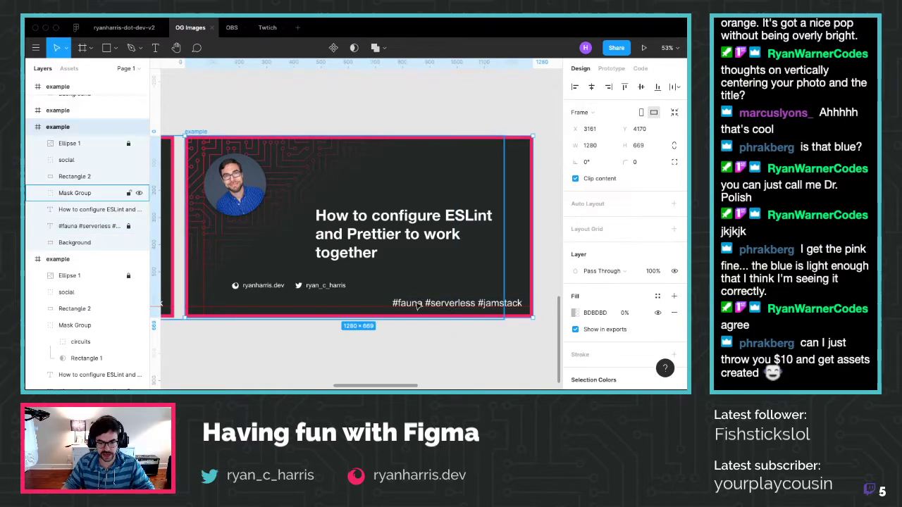
pyautogui.click(76, 243)
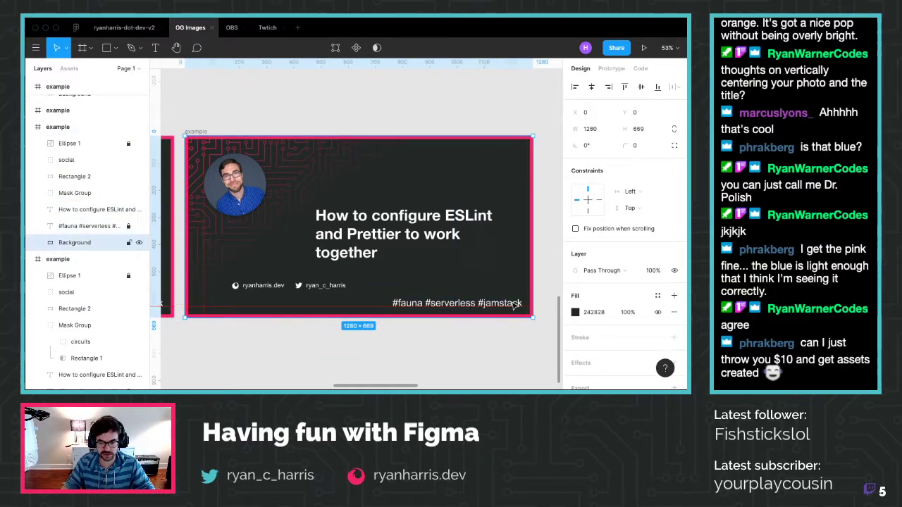
pyautogui.click(92, 226)
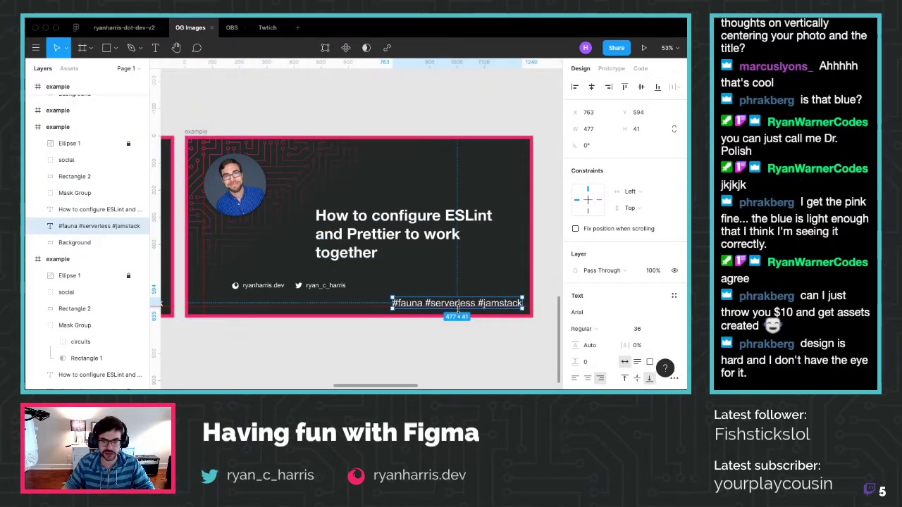
pyautogui.moveTo(458, 304); pyautogui.dragTo(329, 307)
pyautogui.press('super+z')
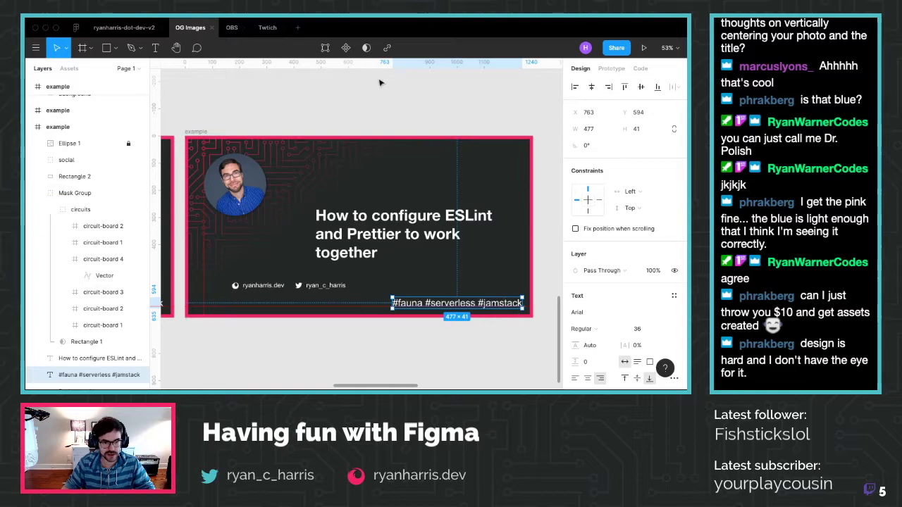
pyautogui.click(379, 80)
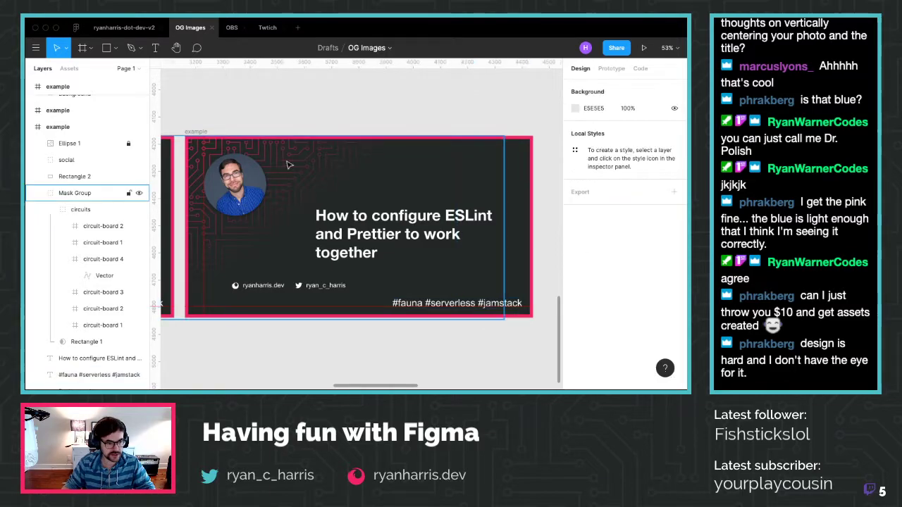
pyautogui.click(50, 211)
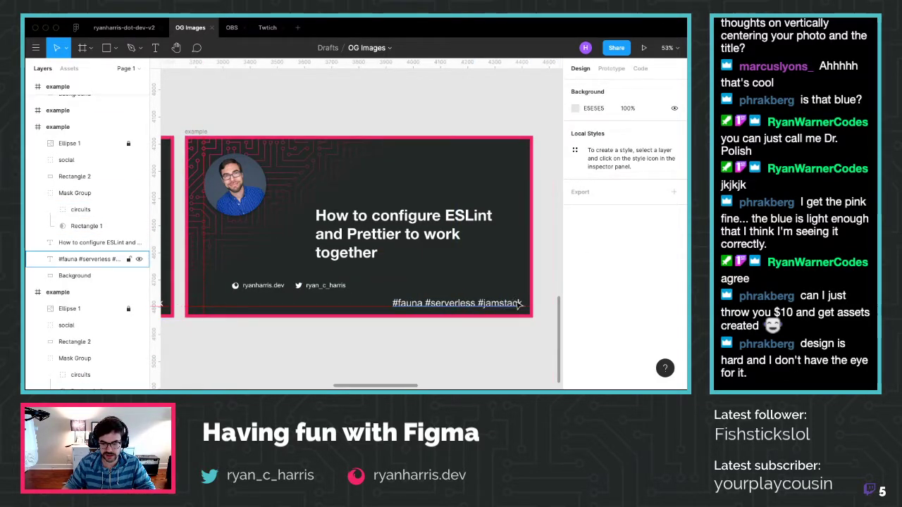
pyautogui.moveTo(512, 304); pyautogui.dragTo(532, 266)
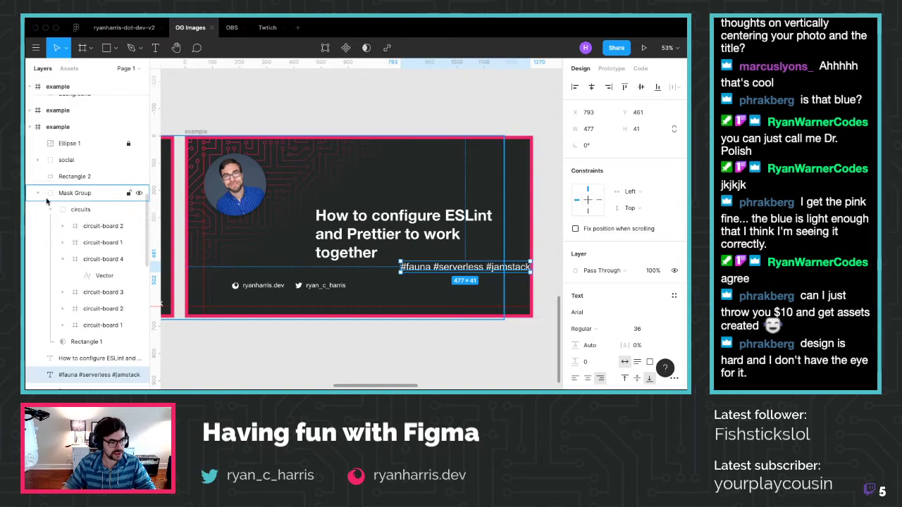
# Lock the circuit Mask Group and place the hashtags at the card's bottom-left, nudging with arrow keys
pyautogui.click(113, 193)
pyautogui.click(128, 194)
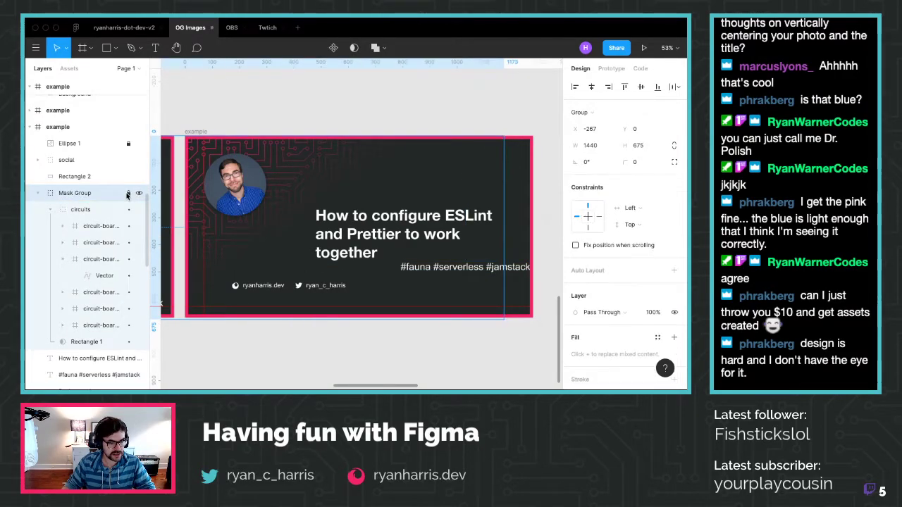
pyautogui.click(518, 269)
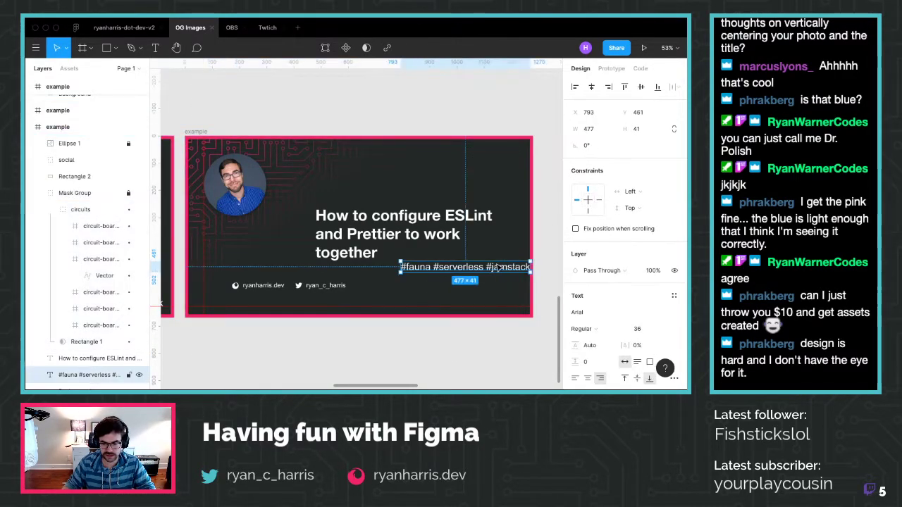
pyautogui.moveTo(518, 269); pyautogui.dragTo(313, 305)
pyautogui.press('Down')
pyautogui.press('Up')
pyautogui.press('Up')
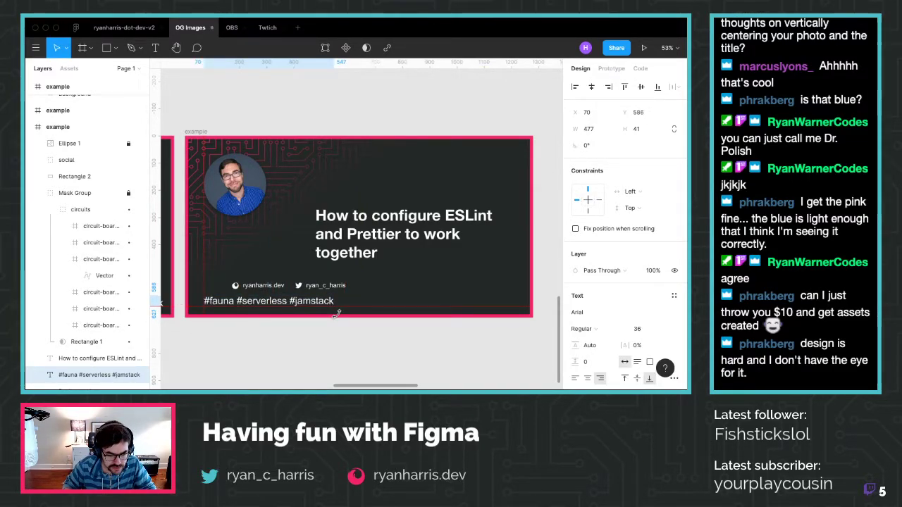
pyautogui.press('Up')
pyautogui.press('Up')
pyautogui.press('Up')
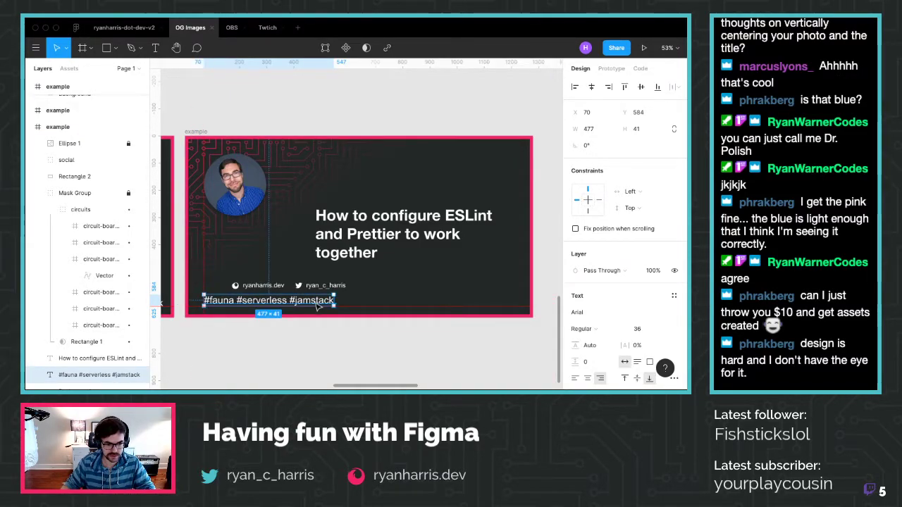
# Move the social links group to the bottom-right at x 821, y 601, level with the hashtags
pyautogui.click(310, 285)
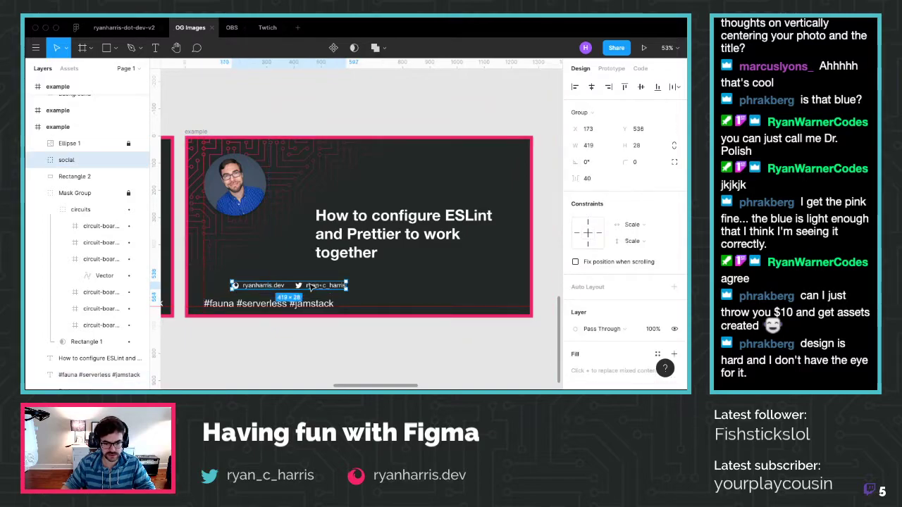
pyautogui.moveTo(310, 286); pyautogui.dragTo(488, 307)
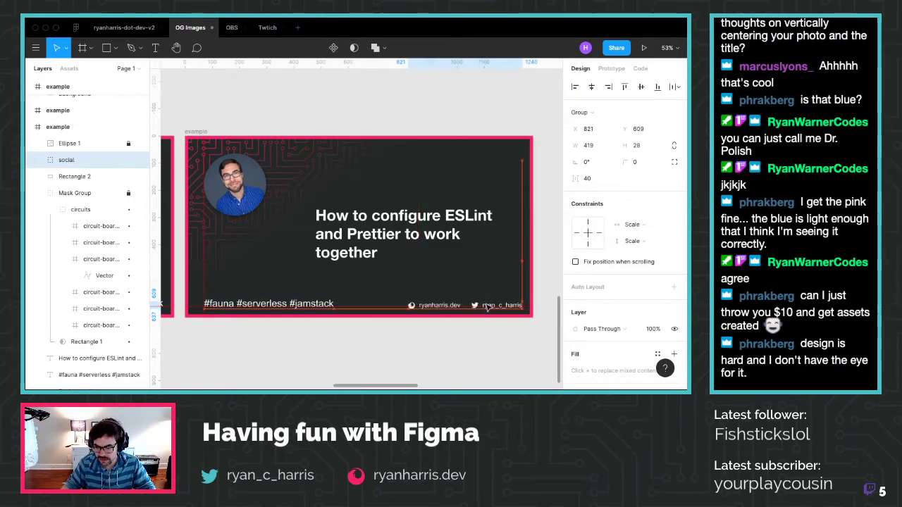
pyautogui.click(553, 289)
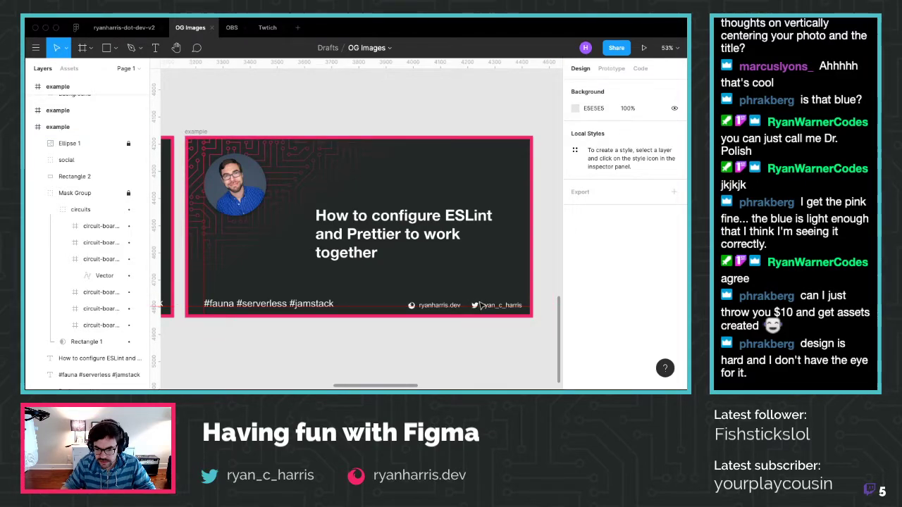
pyautogui.click(474, 306)
pyautogui.click(378, 346)
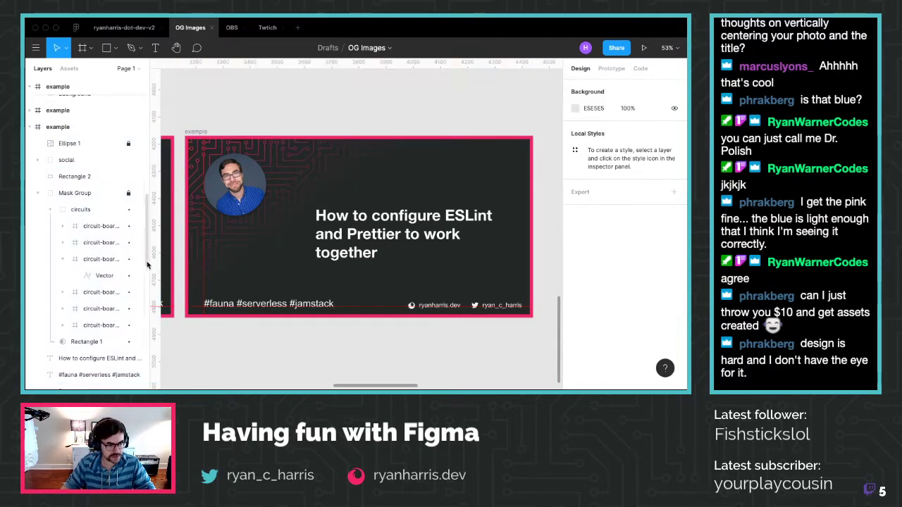
pyautogui.click(37, 193)
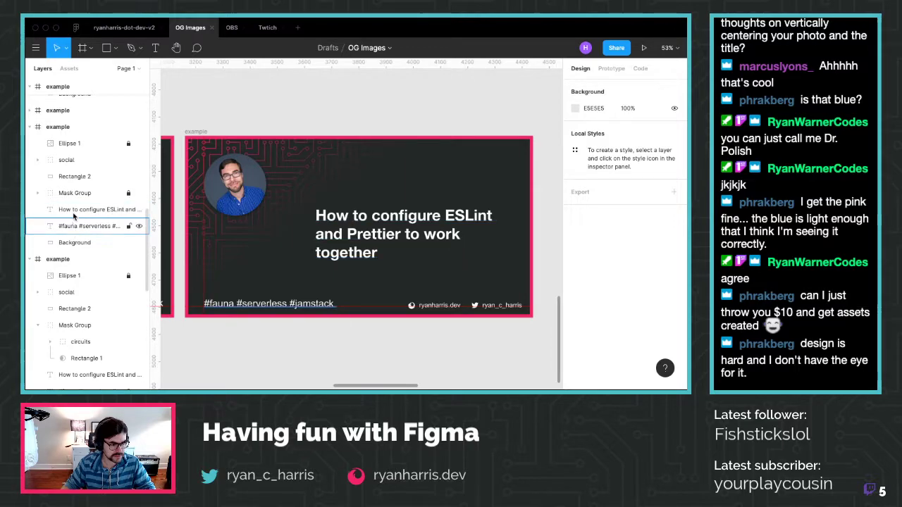
pyautogui.click(65, 159)
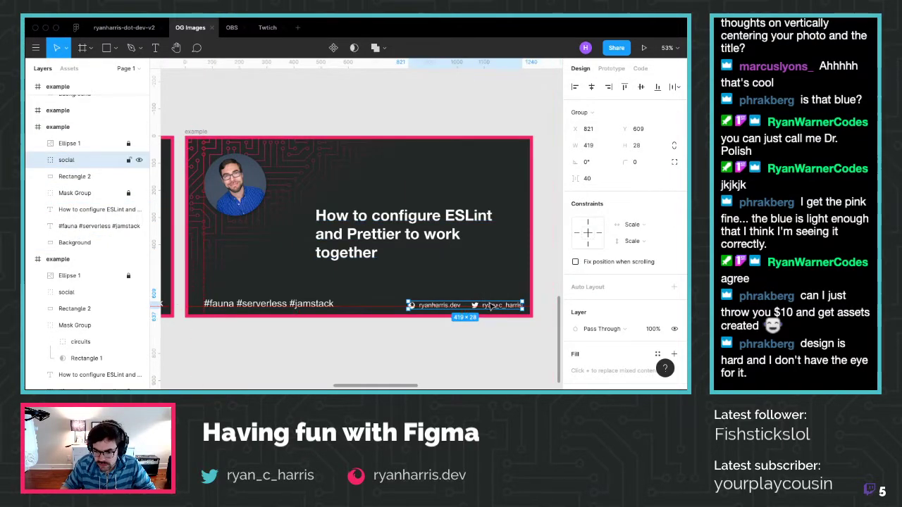
pyautogui.moveTo(489, 303); pyautogui.dragTo(492, 303)
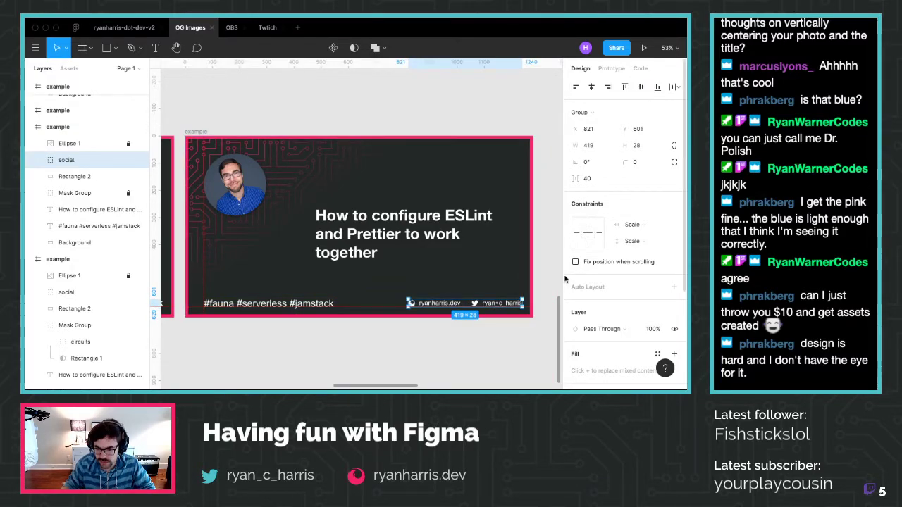
pyautogui.click(431, 330)
# Stack the second example card directly below the first, leaving a small gap
pyautogui.scroll(-2, 432, 329)
pyautogui.scroll(-4, 432, 329)
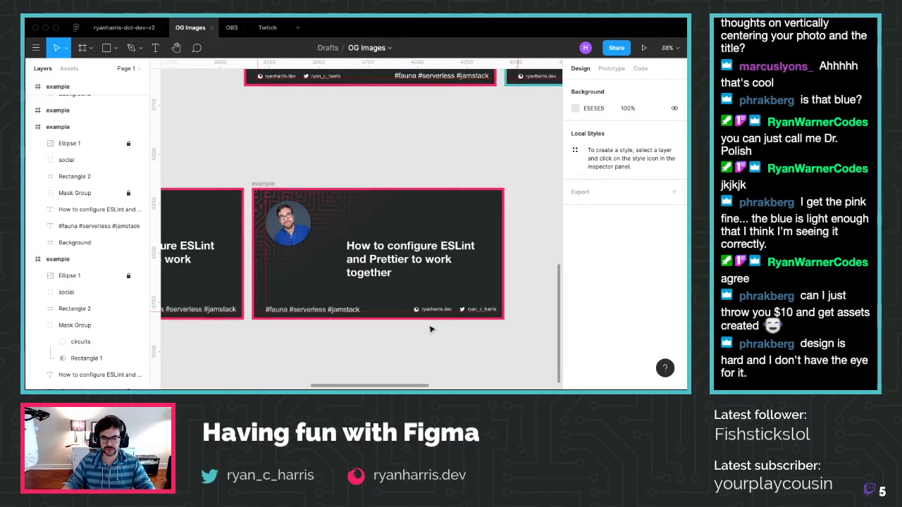
pyautogui.hscroll(3, 431, 328)
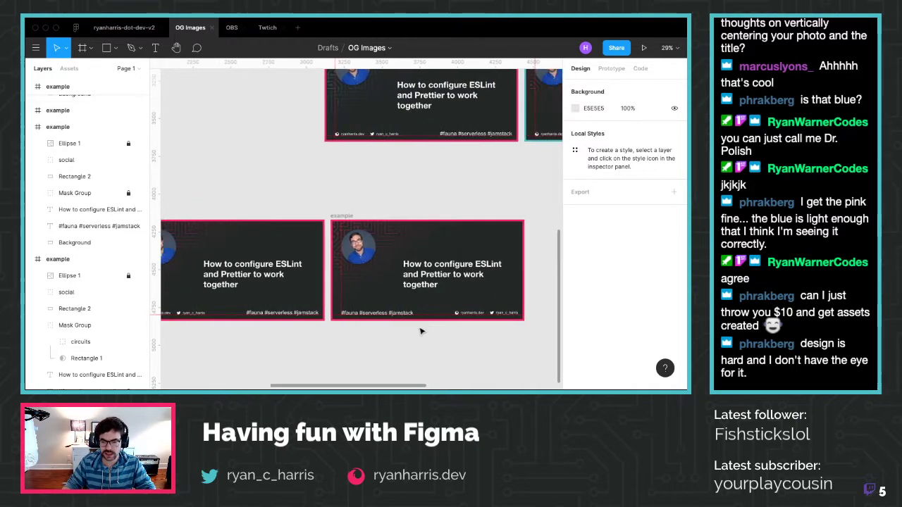
pyautogui.hscroll(-5, 354, 332)
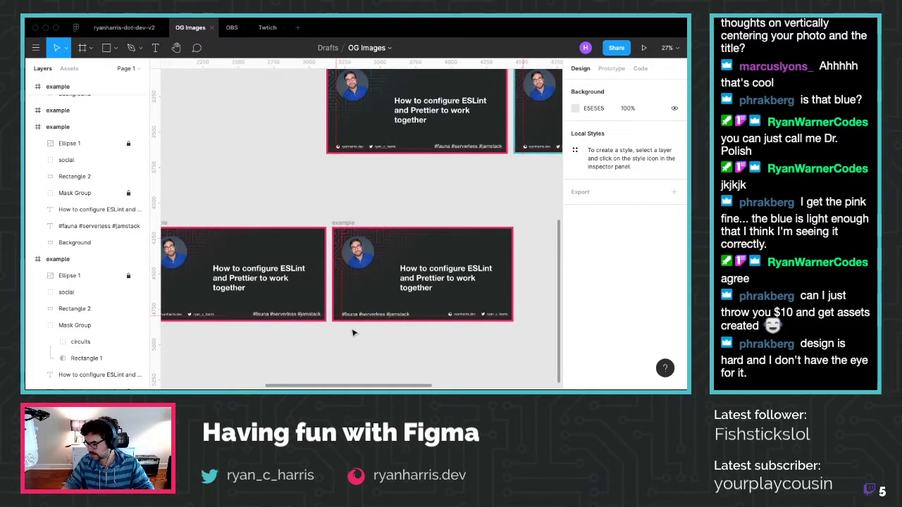
pyautogui.scroll(-1, 355, 327)
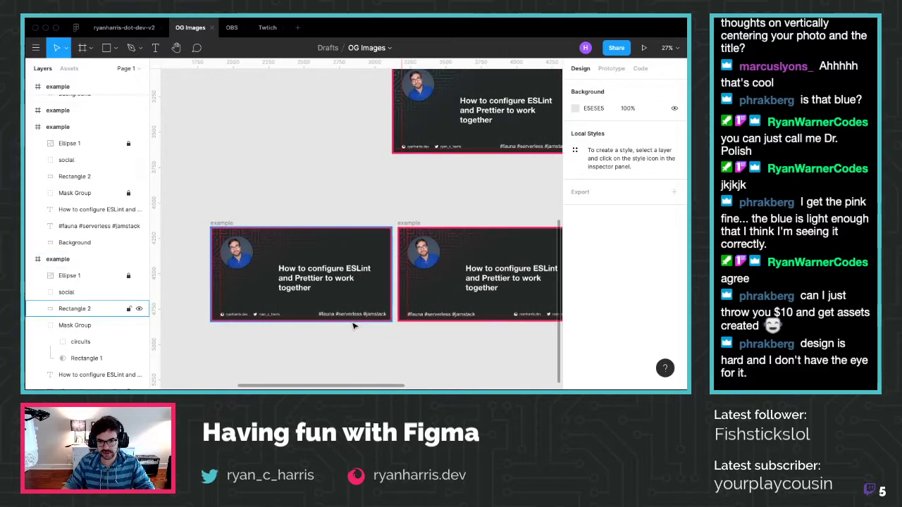
pyautogui.scroll(-2, 421, 219)
pyautogui.moveTo(405, 215); pyautogui.dragTo(239, 307)
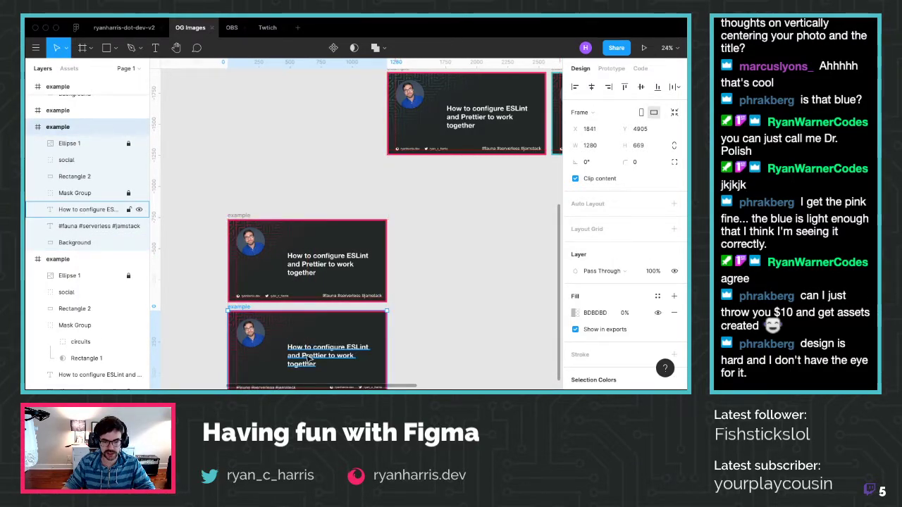
pyautogui.scroll(2, 240, 307)
pyautogui.scroll(-2, 210, 244)
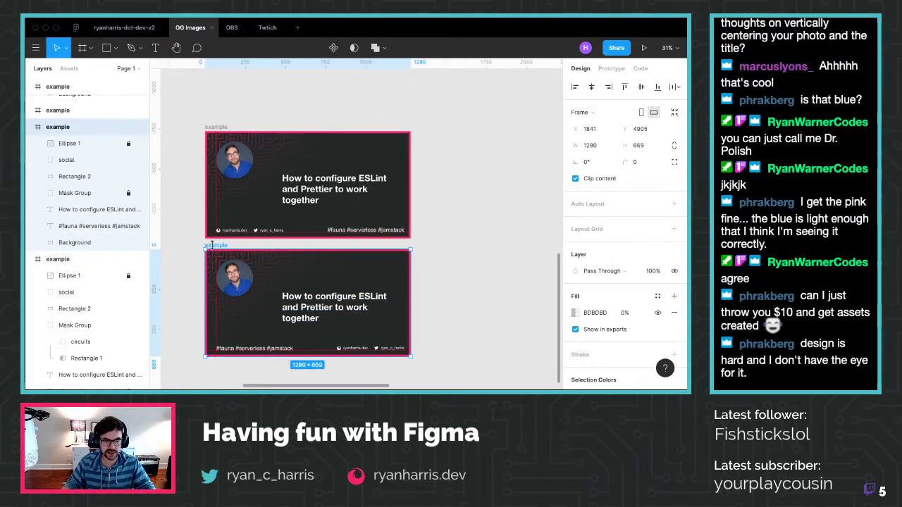
pyautogui.moveTo(219, 246); pyautogui.dragTo(218, 241)
# Duplicate the first card so a 1280 × 669 copy sits to its right
pyautogui.scroll(1, 275, 262)
pyautogui.scroll(1, 271, 261)
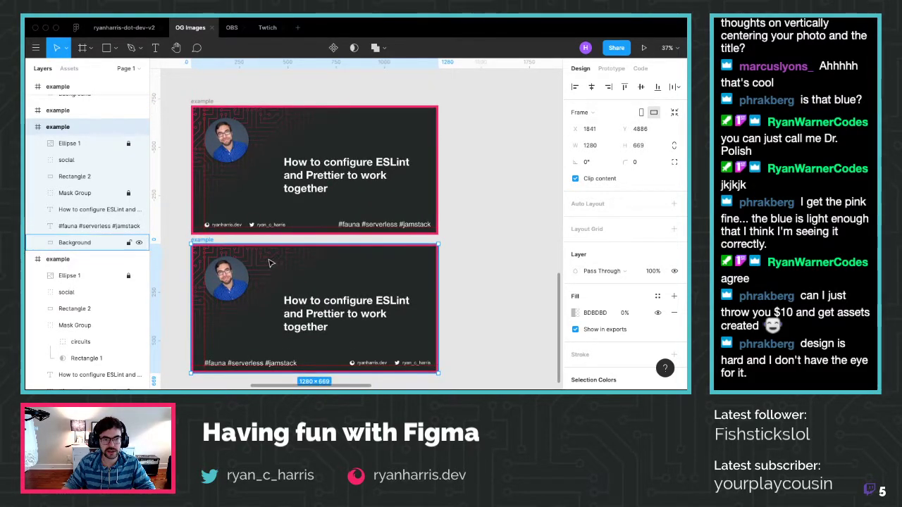
pyautogui.scroll(-1, 265, 261)
pyautogui.click(499, 257)
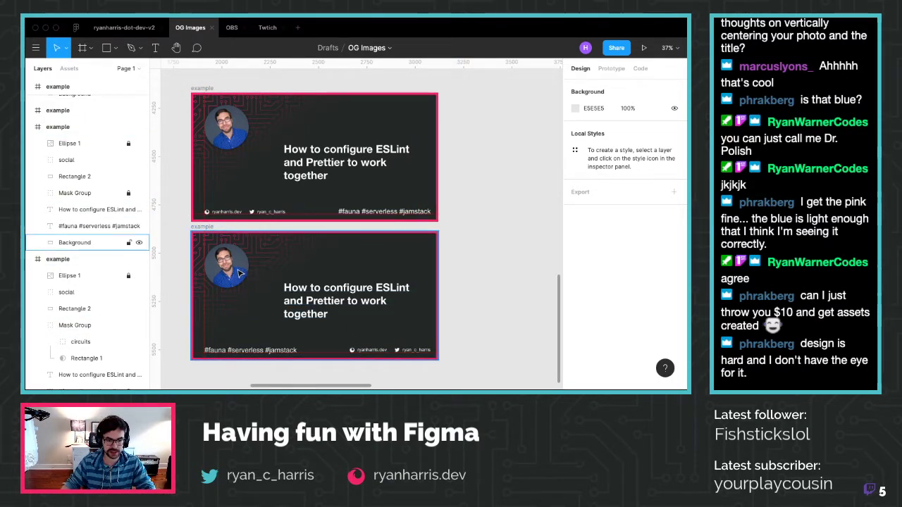
pyautogui.click(206, 90)
pyautogui.press('super+d')
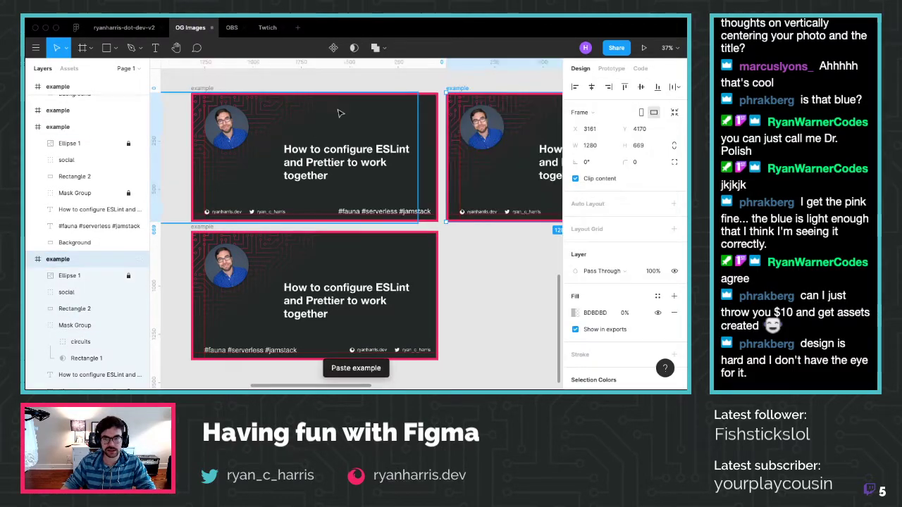
# Straighten the new card's circular photo by setting its rotation to 0
pyautogui.hscroll(5, 337, 111)
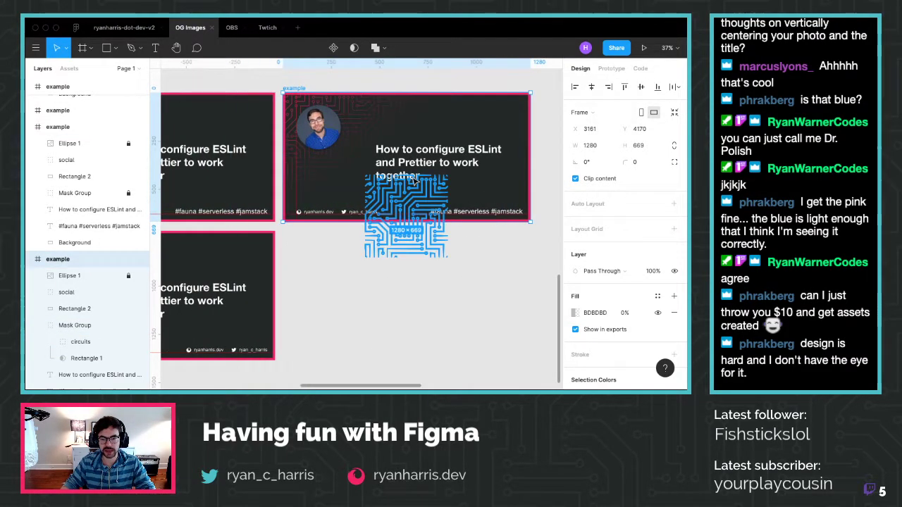
pyautogui.click(67, 278)
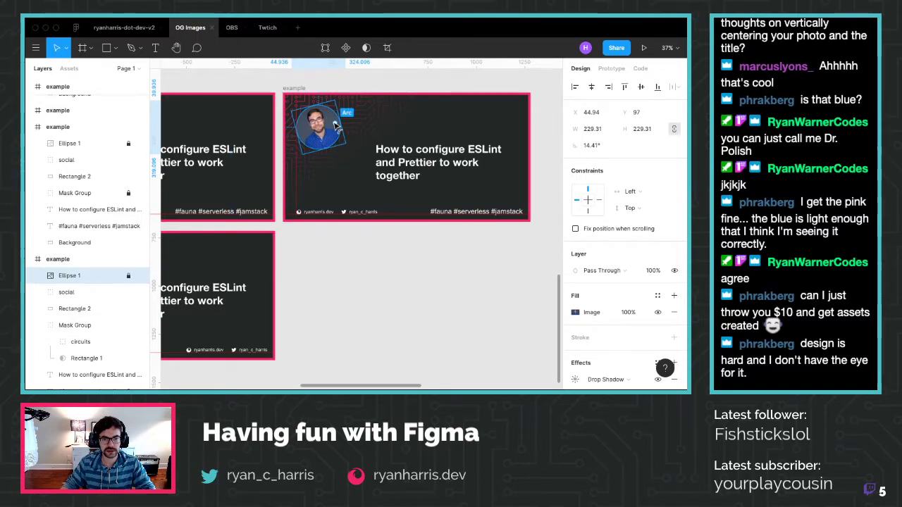
pyautogui.click(335, 124)
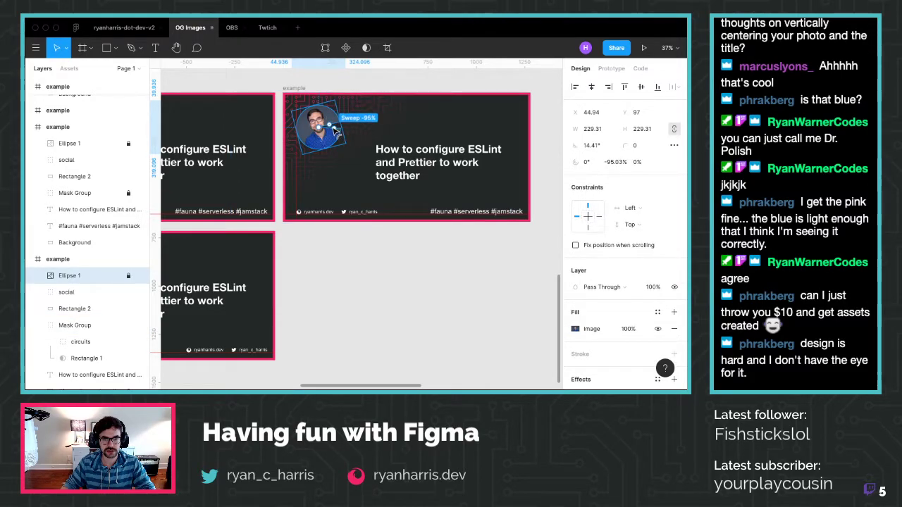
pyautogui.doubleClick(69, 275)
pyautogui.click(50, 277)
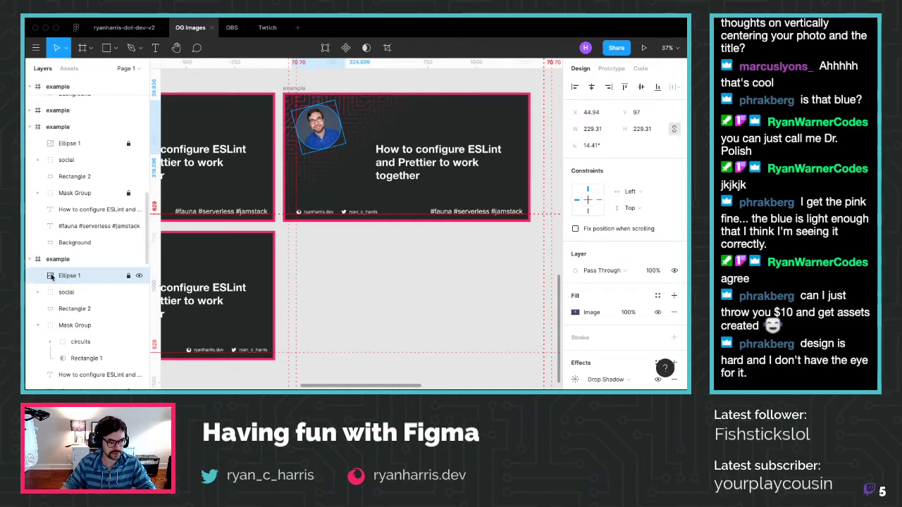
pyautogui.click(111, 277)
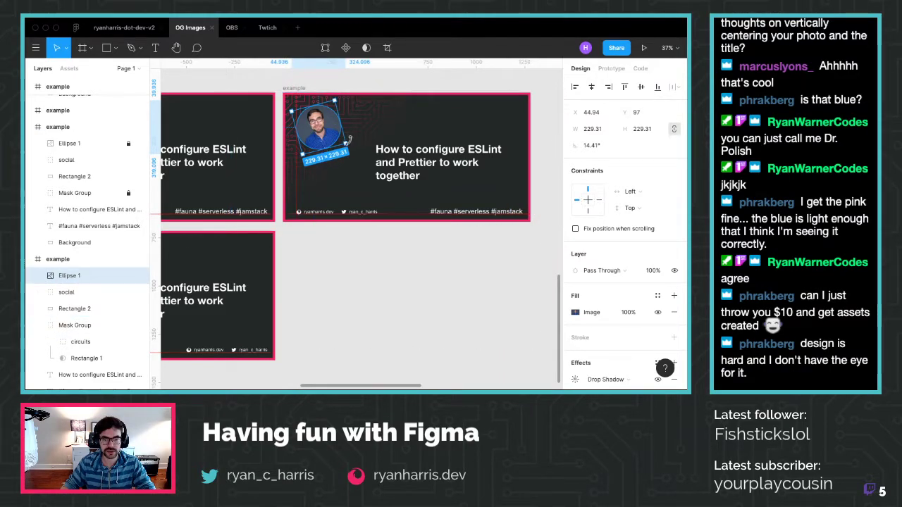
pyautogui.moveTo(351, 144); pyautogui.dragTo(345, 151)
pyautogui.click(586, 145)
pyautogui.write('0')
pyautogui.press('Return')
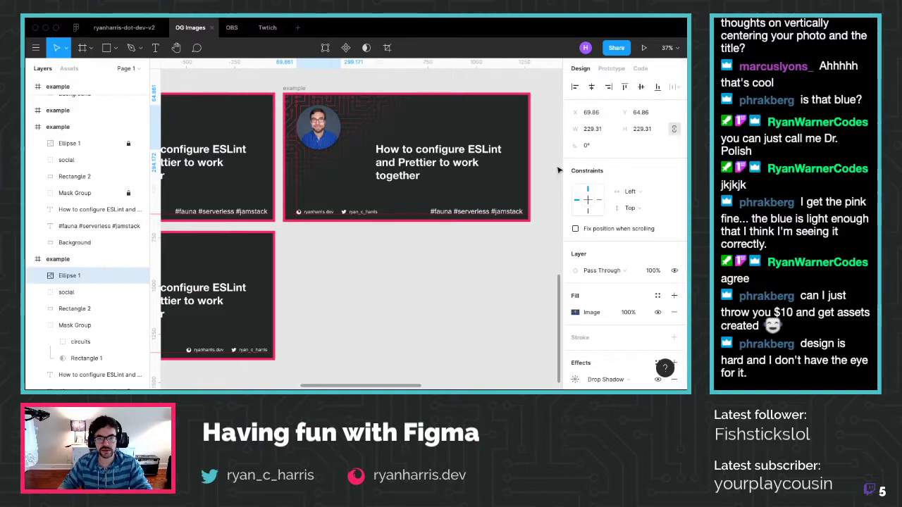
pyautogui.press('Escape')
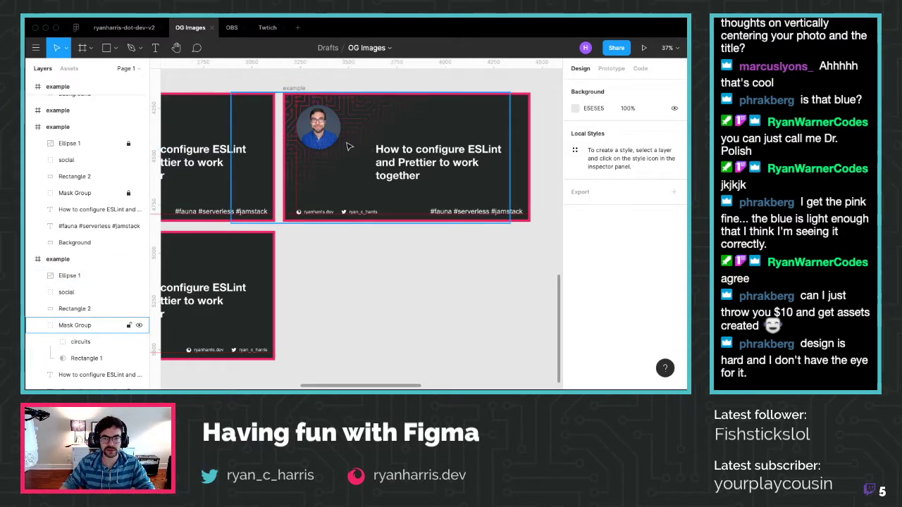
# Move the photo circle lower to x 148, y 220 beside the title, hiding the title briefly to check
pyautogui.moveTo(326, 133); pyautogui.dragTo(340, 161)
pyautogui.scroll(-1, 63, 279)
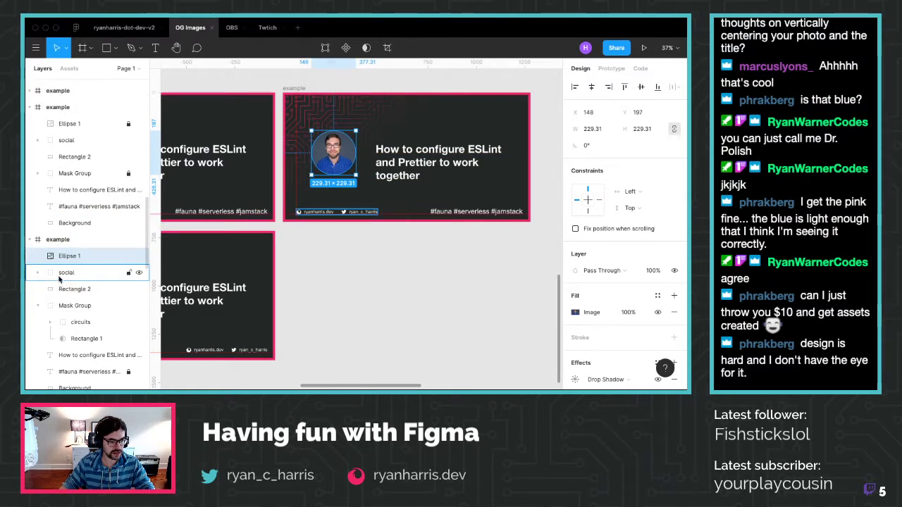
pyautogui.scroll(-3, 46, 282)
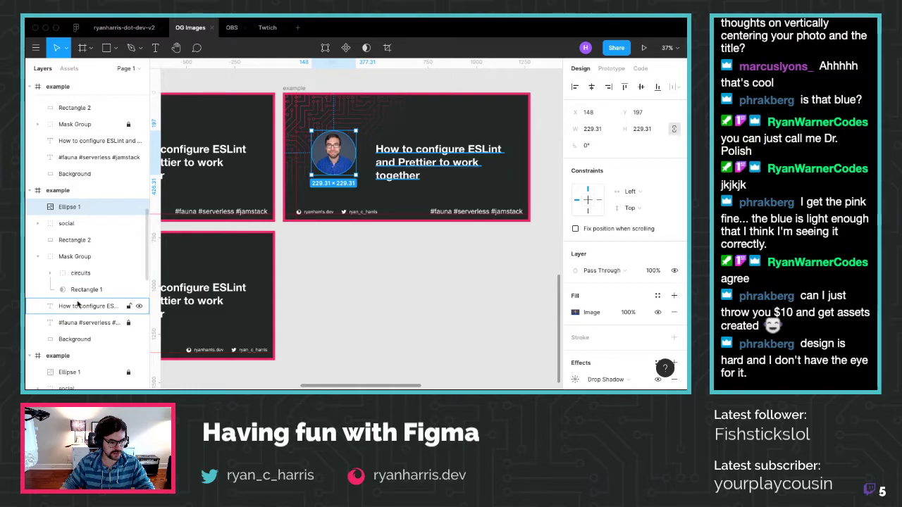
pyautogui.click(139, 308)
pyautogui.moveTo(338, 152); pyautogui.dragTo(339, 155)
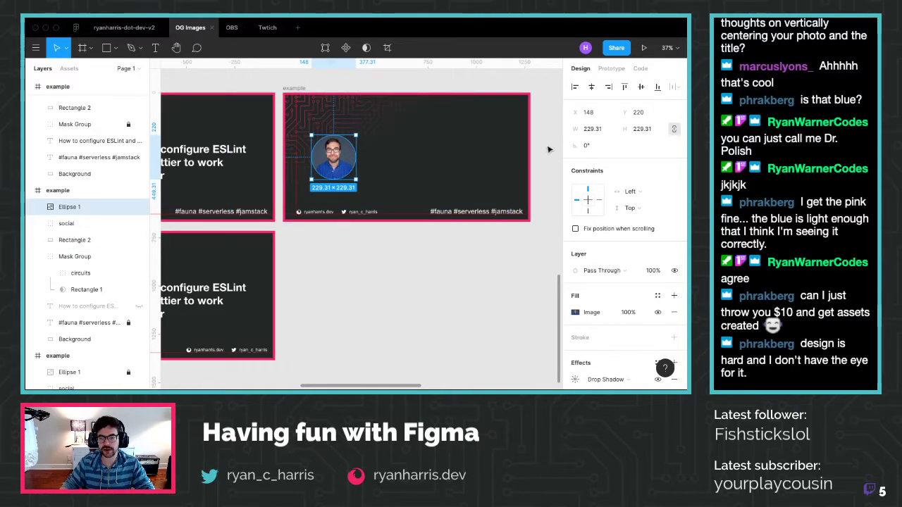
pyautogui.click(453, 188)
pyautogui.hscroll(3, 453, 187)
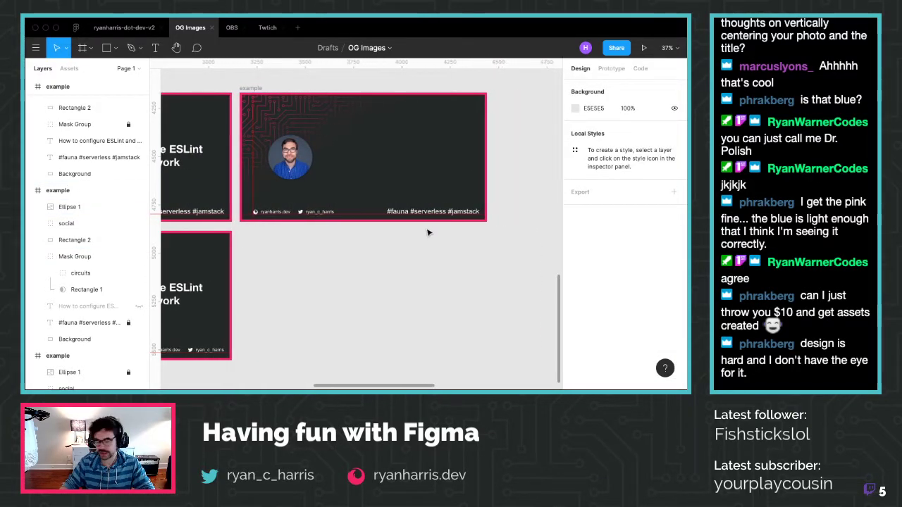
pyautogui.click(139, 305)
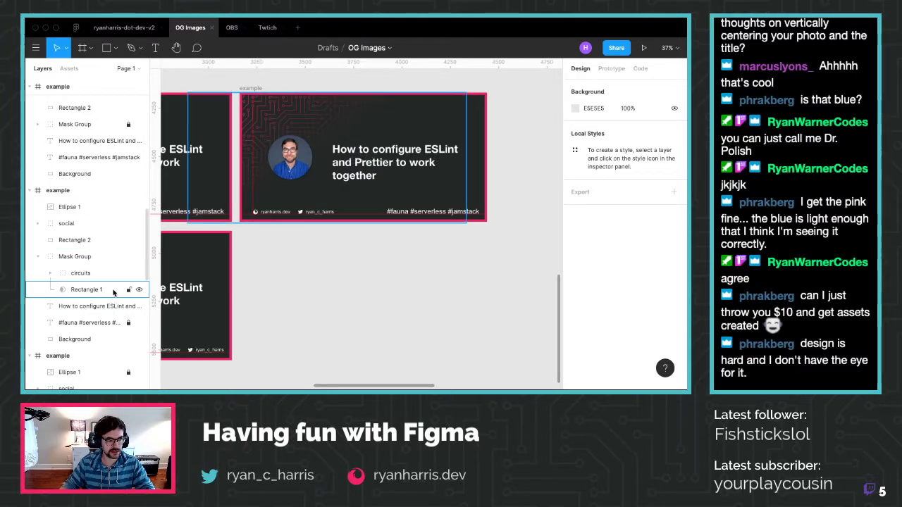
# Try Auto width on the title text, then restore its fixed 760×370 text box
pyautogui.click(38, 258)
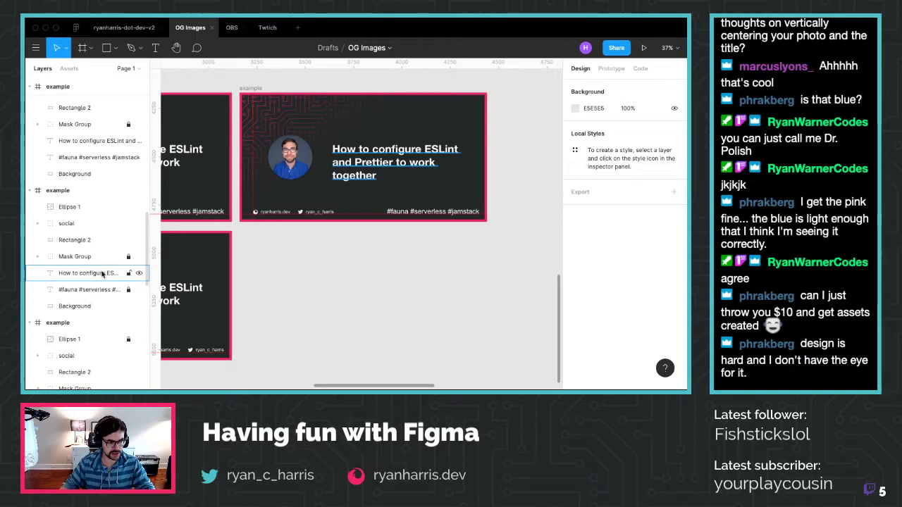
pyautogui.click(103, 274)
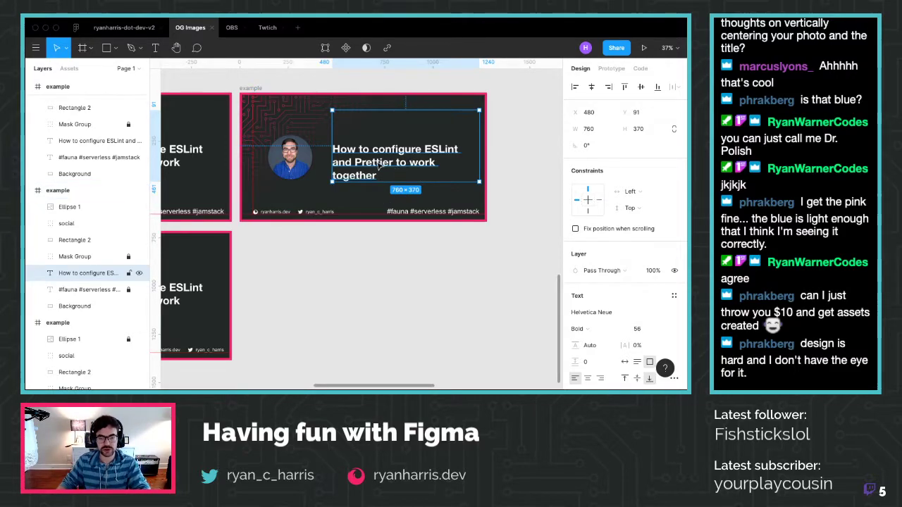
pyautogui.click(625, 362)
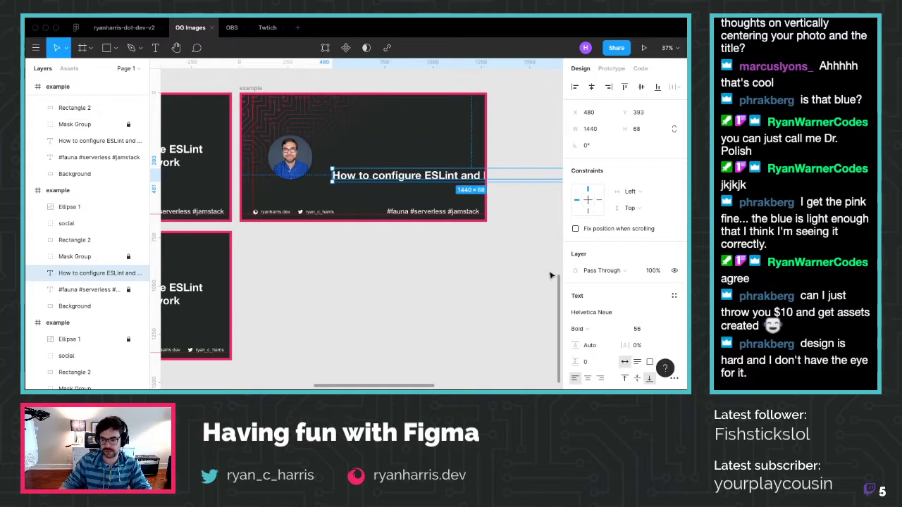
pyautogui.press('super+z')
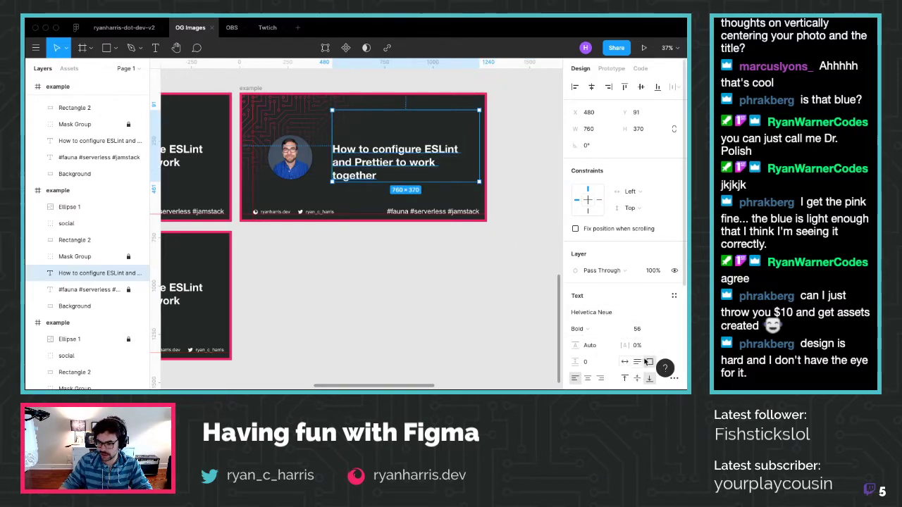
pyautogui.click(624, 361)
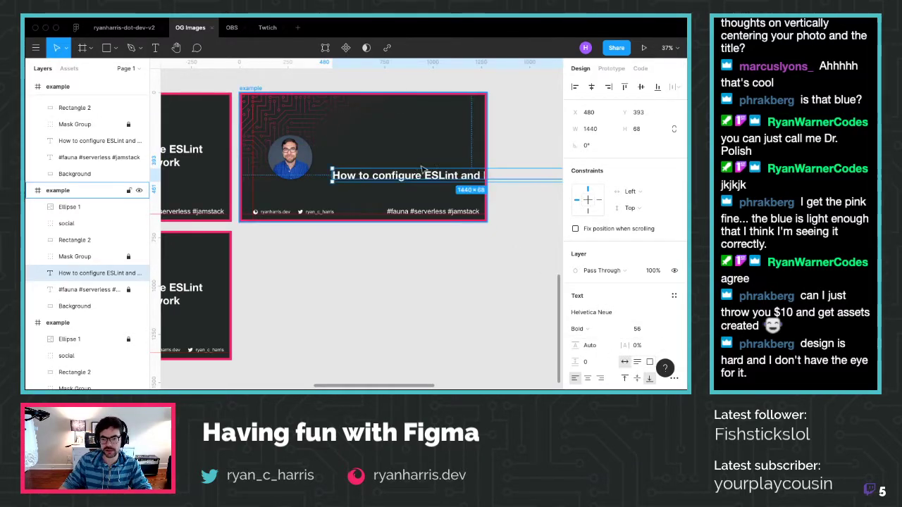
pyautogui.hscroll(3, 450, 170)
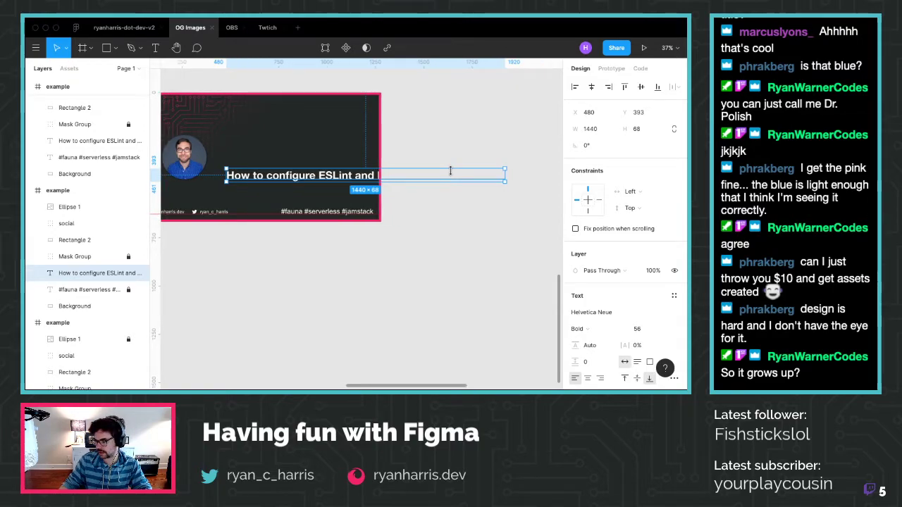
pyautogui.press('super+z')
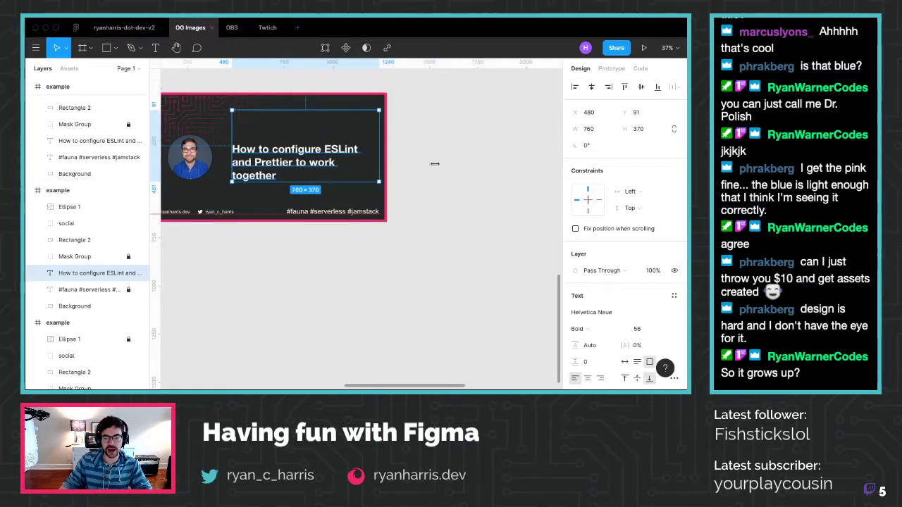
# Set the headline text box to Auto width so it runs on one 1440 × 68 line
pyautogui.hscroll(-1, 423, 169)
pyautogui.hscroll(-1, 436, 170)
pyautogui.click(352, 292)
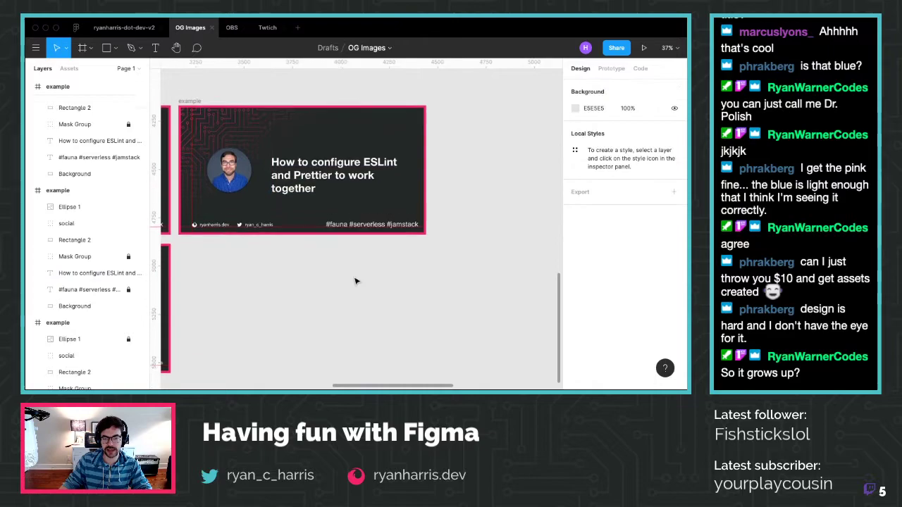
pyautogui.click(304, 160)
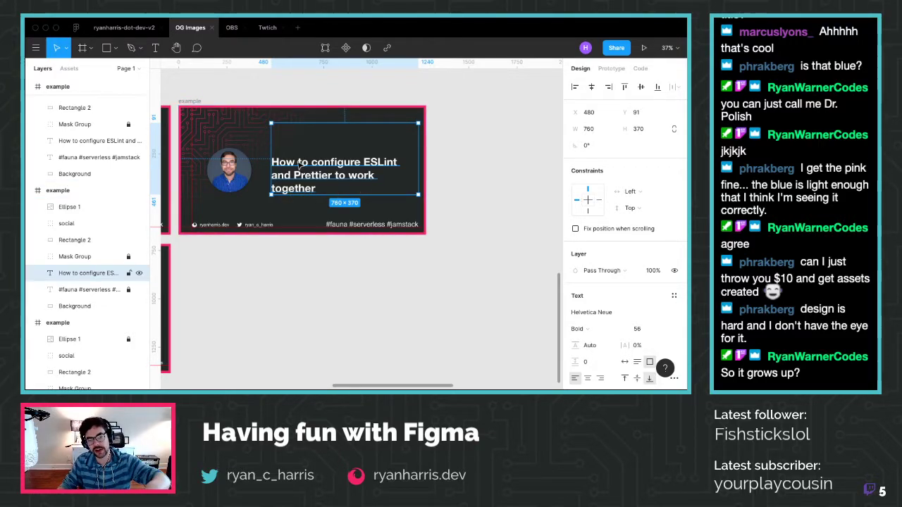
pyautogui.click(295, 130)
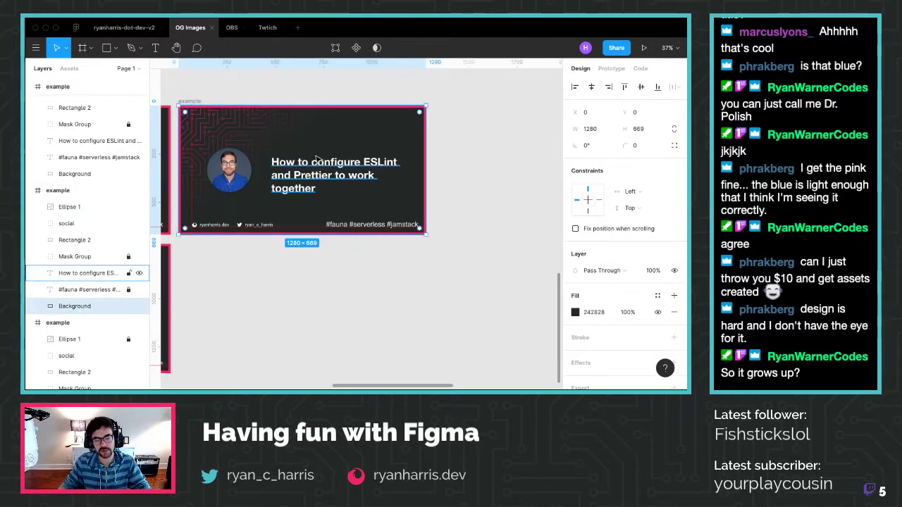
pyautogui.click(442, 151)
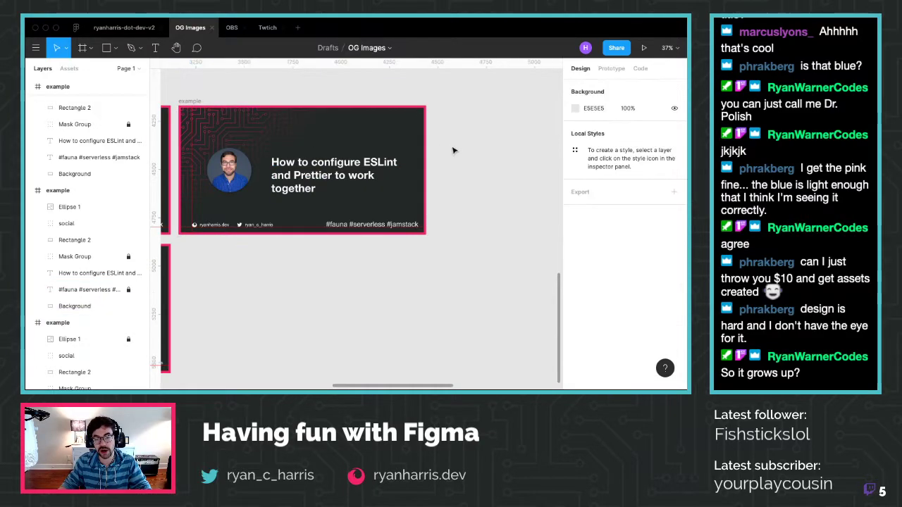
pyautogui.moveTo(319, 181); pyautogui.dragTo(318, 161)
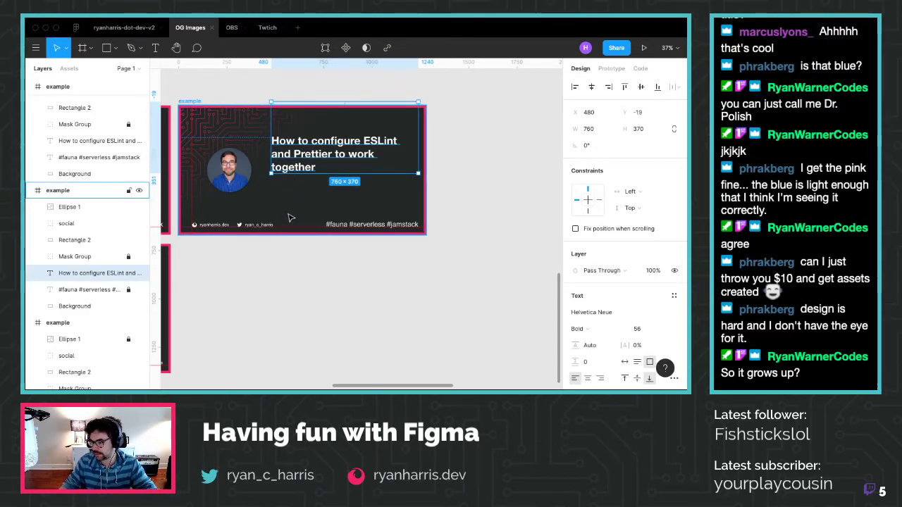
pyautogui.hotkey('ctrl', 'z')
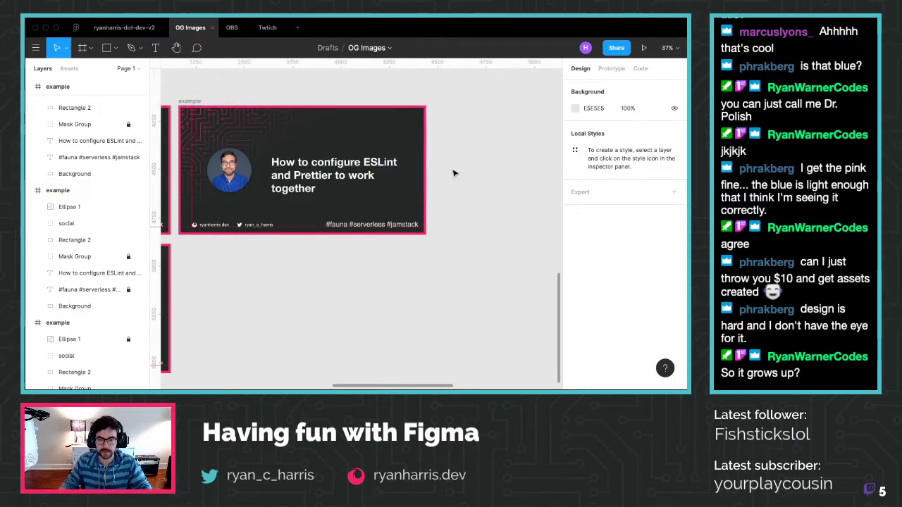
pyautogui.click(328, 165)
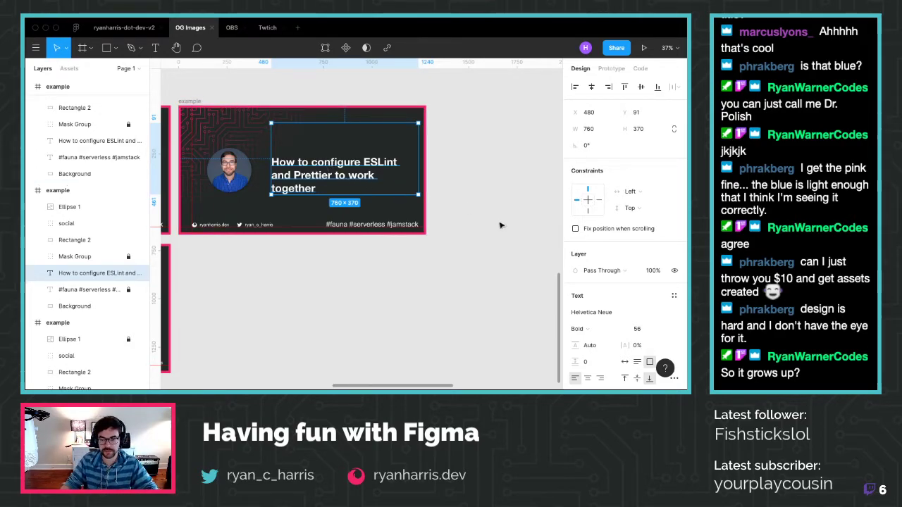
pyautogui.click(625, 362)
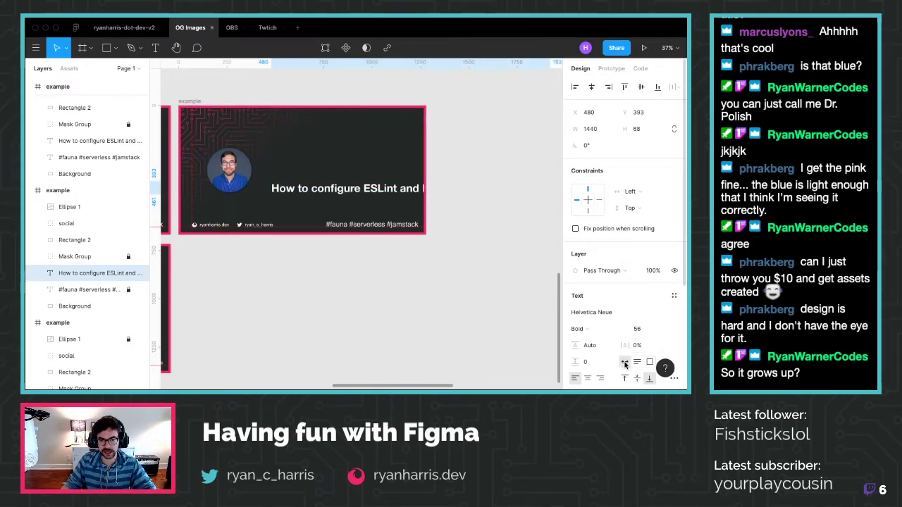
# Narrow the title to 770 wide so it wraps onto two lines, and shift the photo and title left
pyautogui.moveTo(489, 189); pyautogui.dragTo(369, 163)
pyautogui.click(227, 176)
pyautogui.moveTo(227, 176); pyautogui.dragTo(222, 176)
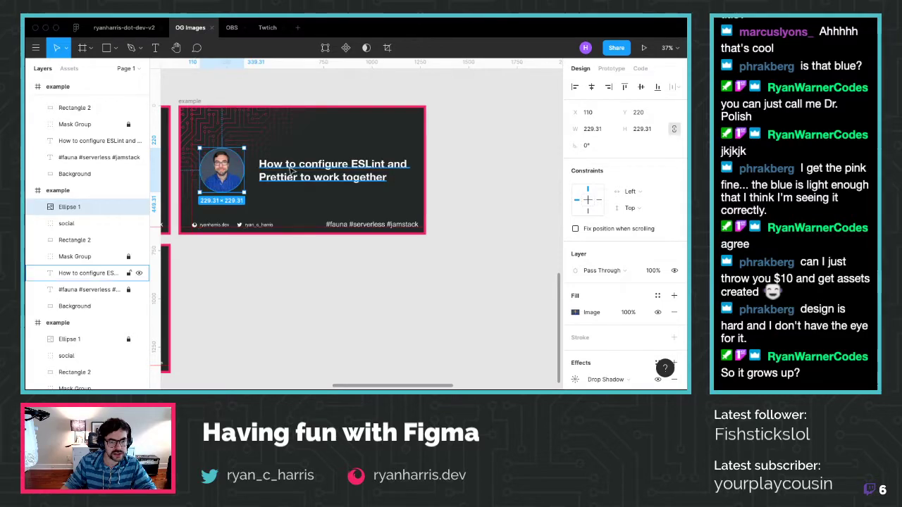
pyautogui.moveTo(295, 168); pyautogui.dragTo(295, 169)
pyautogui.click(452, 175)
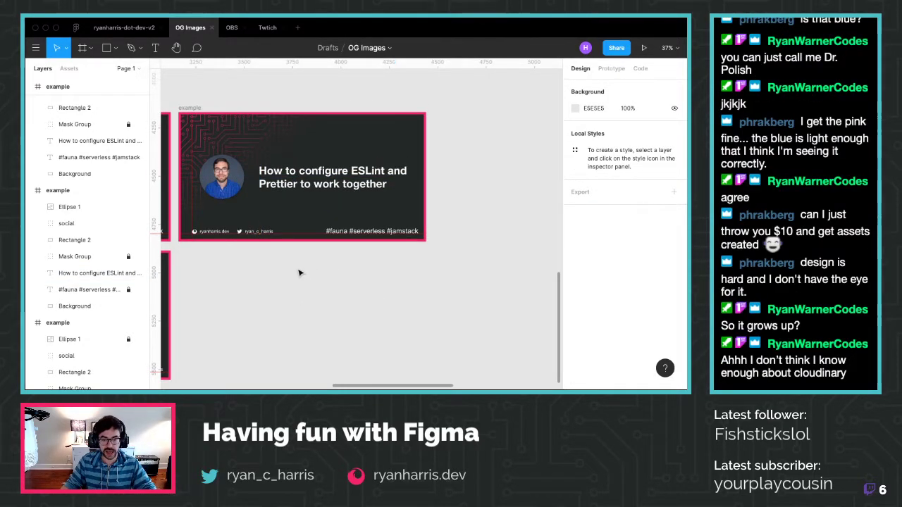
# Check the profile photo's placement beside the two-line headline
pyautogui.scroll(1, 268, 246)
pyautogui.click(265, 242)
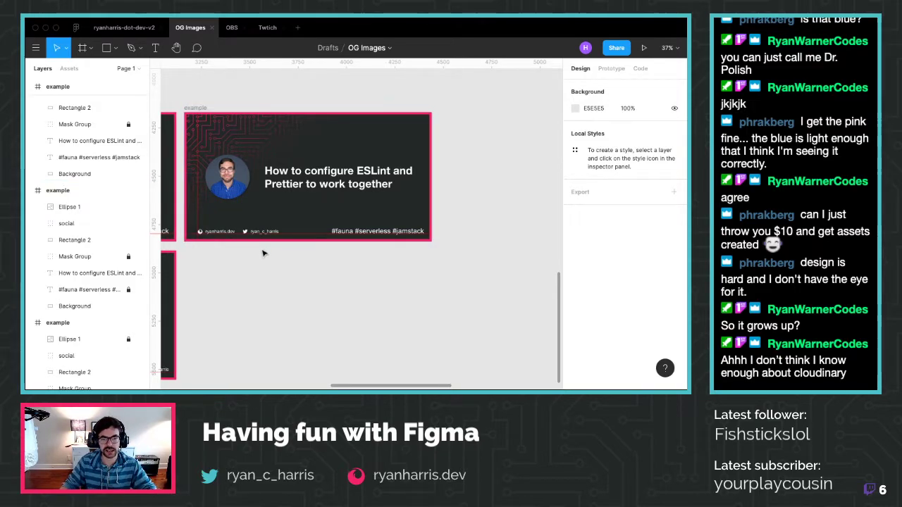
pyautogui.hscroll(-2, 258, 255)
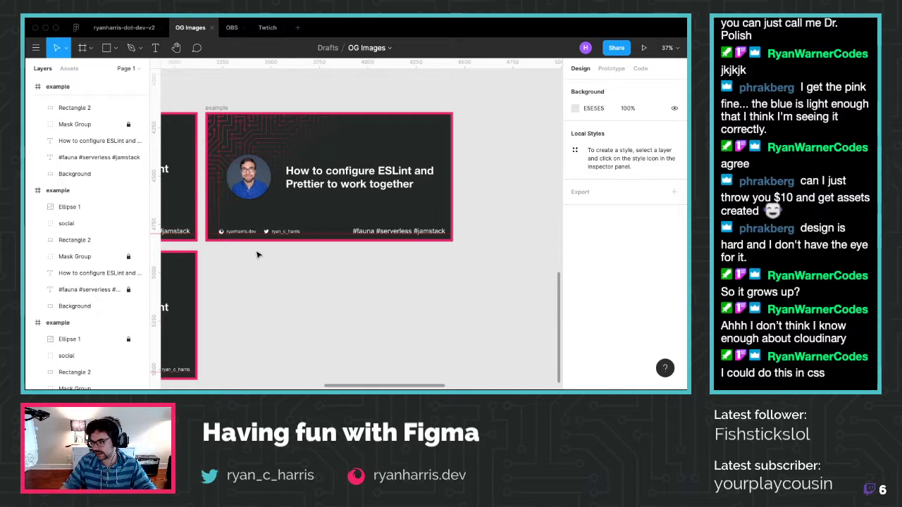
pyautogui.scroll(-1, 258, 255)
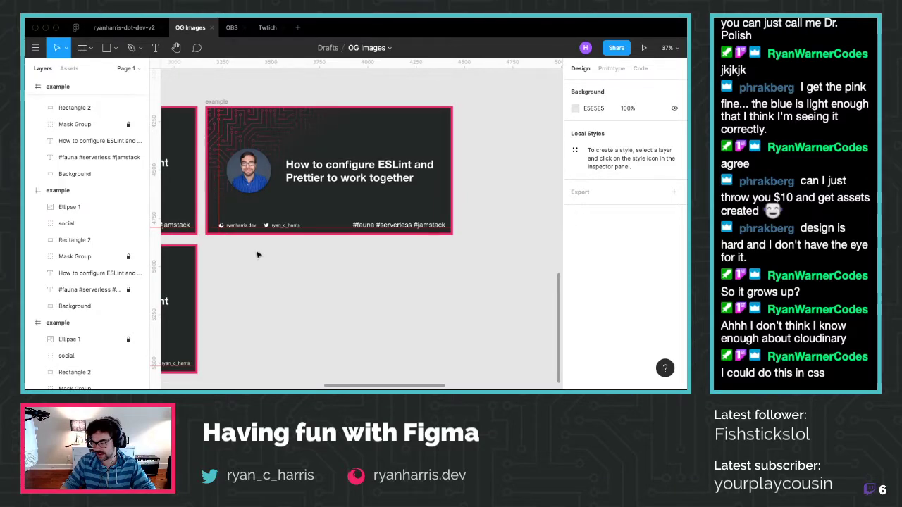
pyautogui.click(267, 171)
pyautogui.click(348, 302)
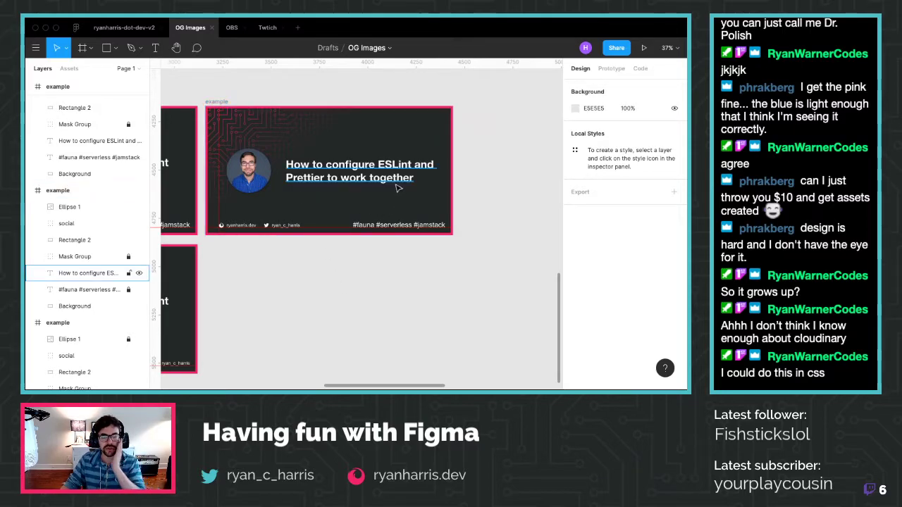
pyautogui.hscroll(-2, 221, 265)
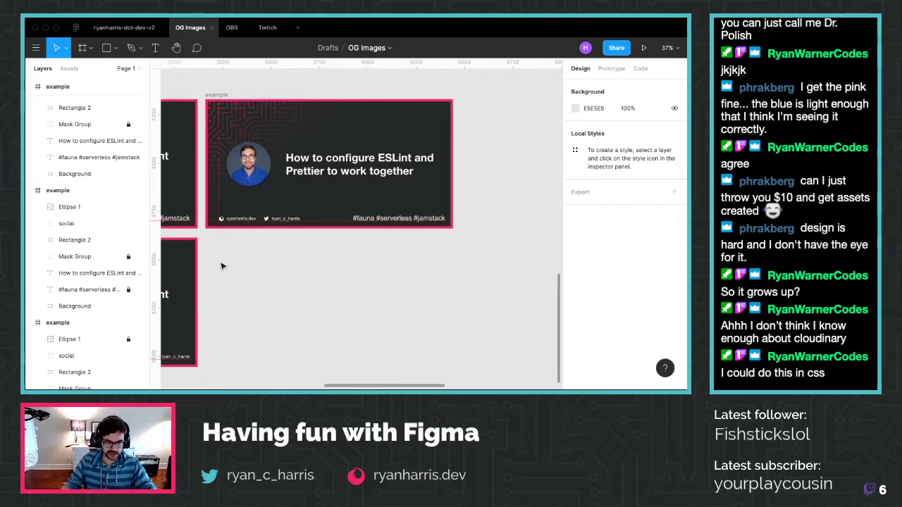
# Copy the second 1280 × 669 card frame and paste a duplicate beside it
pyautogui.hscroll(-2, 221, 265)
pyautogui.scroll(-3, 220, 265)
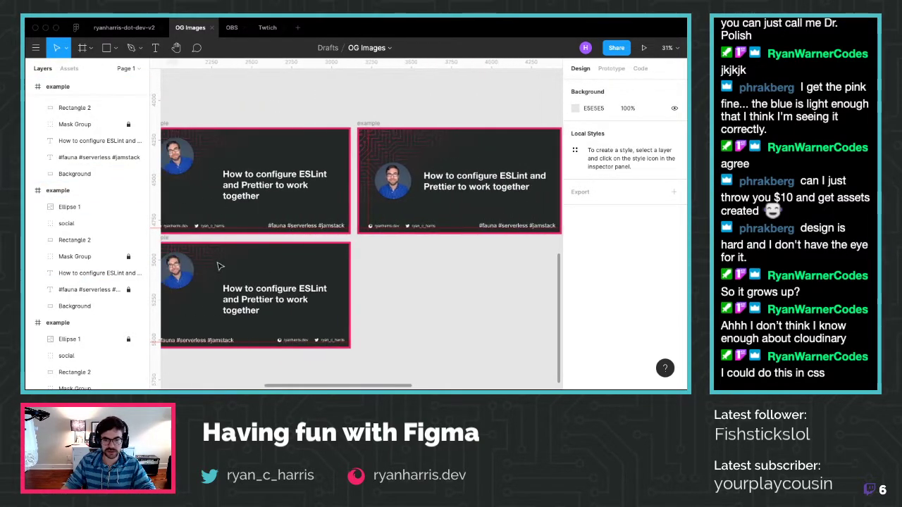
pyautogui.scroll(-2, 183, 275)
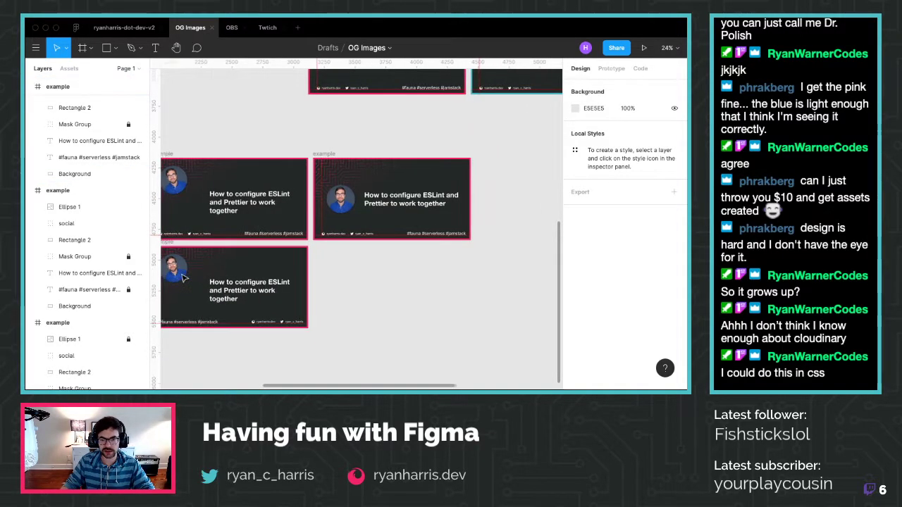
pyautogui.hscroll(-3, 183, 278)
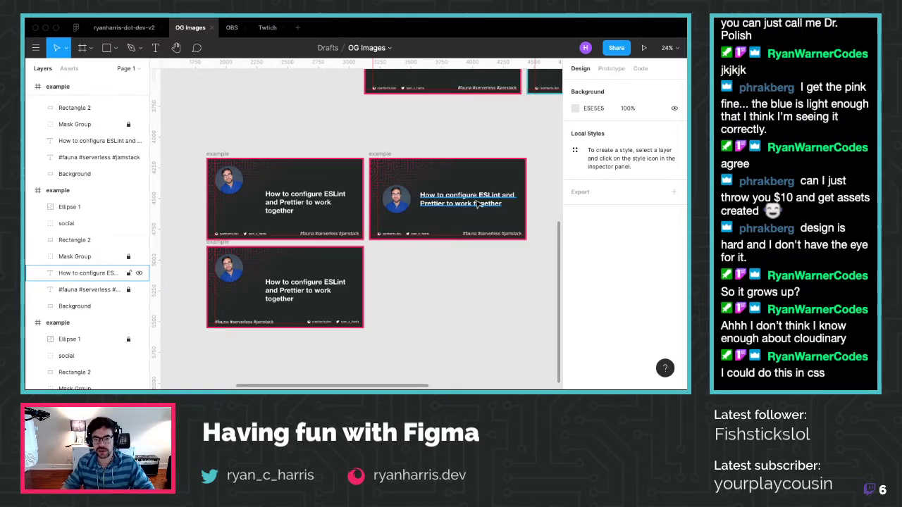
pyautogui.click(390, 199)
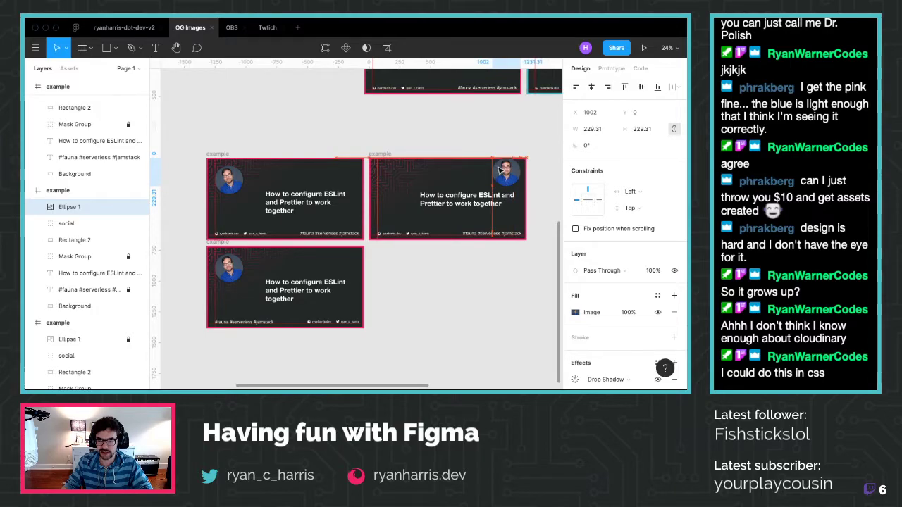
pyautogui.click(380, 153)
pyautogui.hotkey('ctrl', 'c')
pyautogui.hotkey('ctrl', 'v')
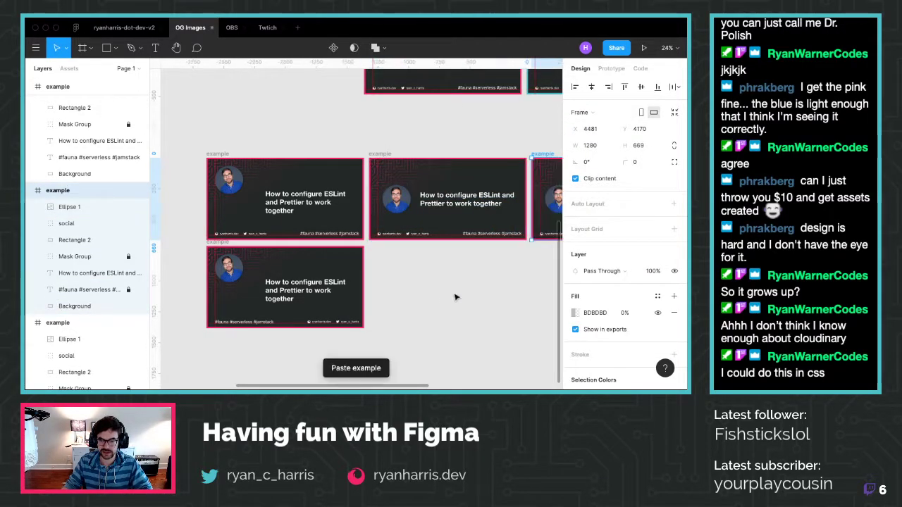
# Move the pasted card below the two-line-title card
pyautogui.moveTo(545, 160); pyautogui.dragTo(383, 248)
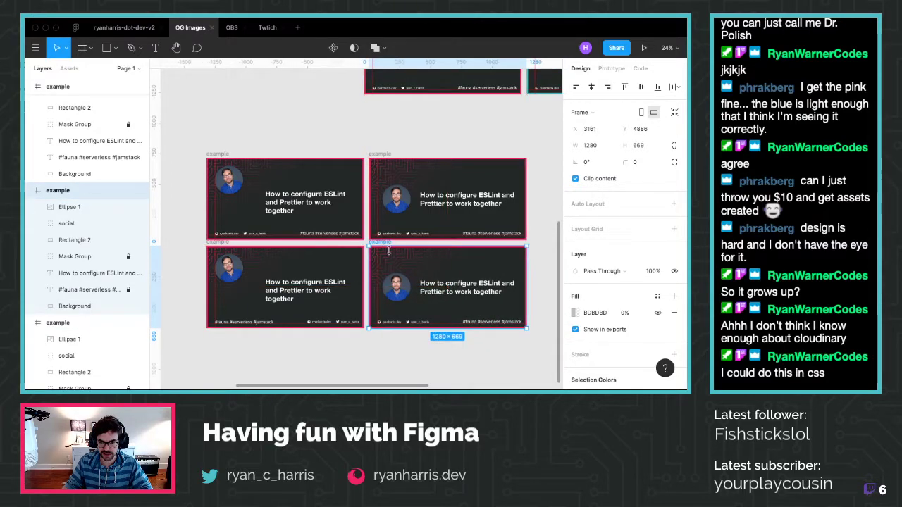
pyautogui.moveTo(391, 305); pyautogui.dragTo(421, 294)
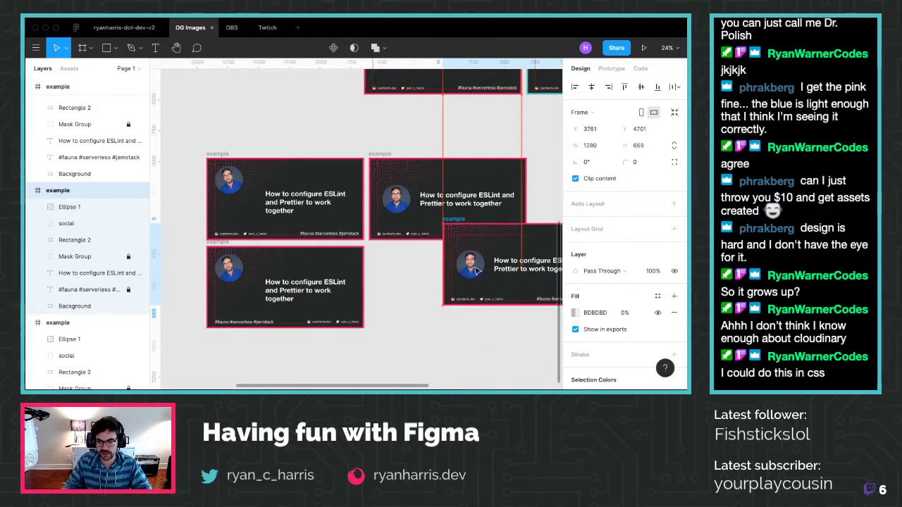
pyautogui.hotkey('ctrl', 'z')
# Shift the duplicate's circular photo right and its title to the left edge
pyautogui.click(69, 207)
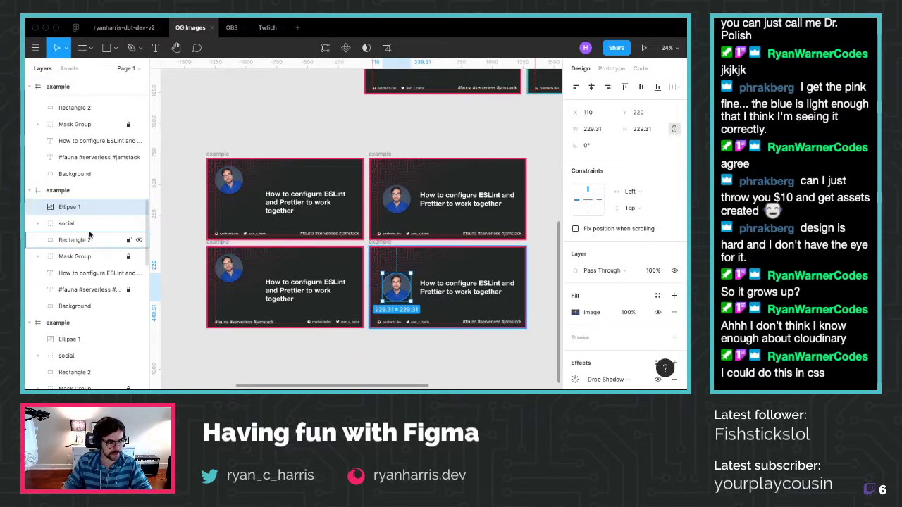
pyautogui.moveTo(402, 292); pyautogui.dragTo(428, 297)
pyautogui.click(468, 296)
pyautogui.moveTo(431, 297); pyautogui.dragTo(431, 298)
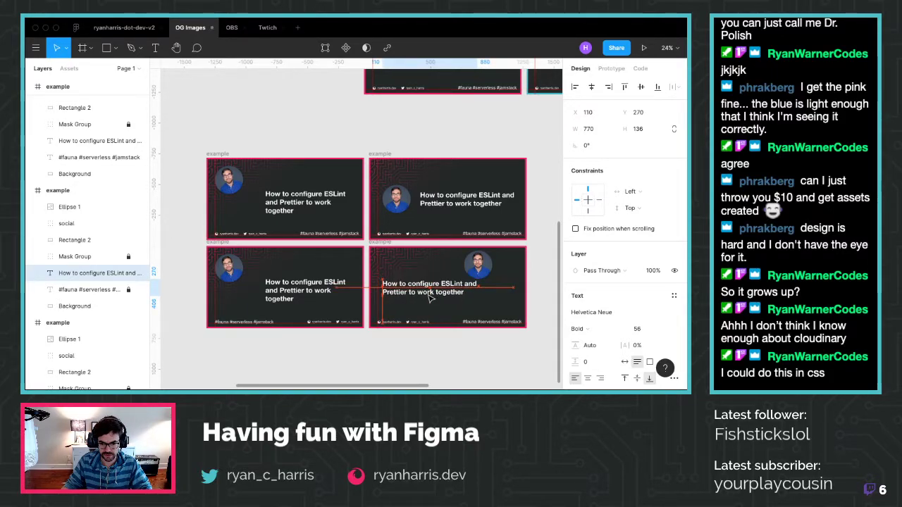
pyautogui.moveTo(486, 268); pyautogui.dragTo(509, 291)
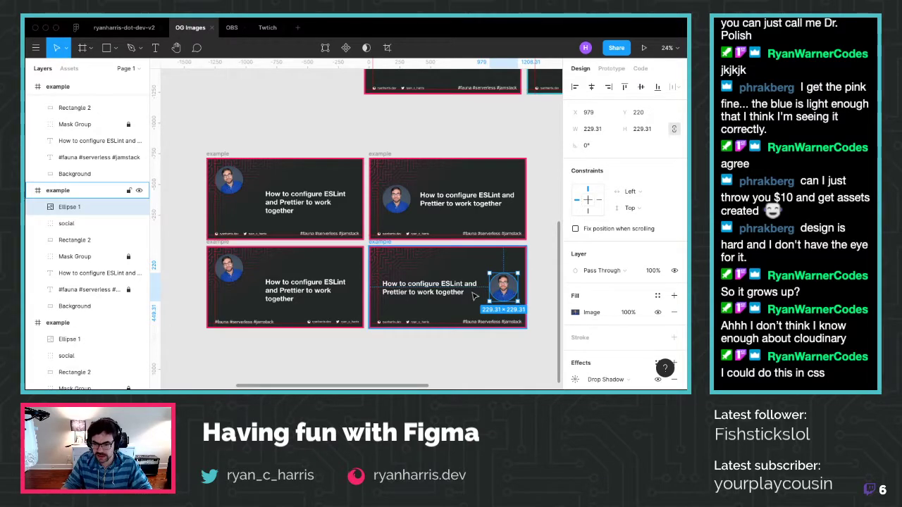
# Try the photo in the card's top-right corner, then cancel that move
pyautogui.scroll(3, 518, 337)
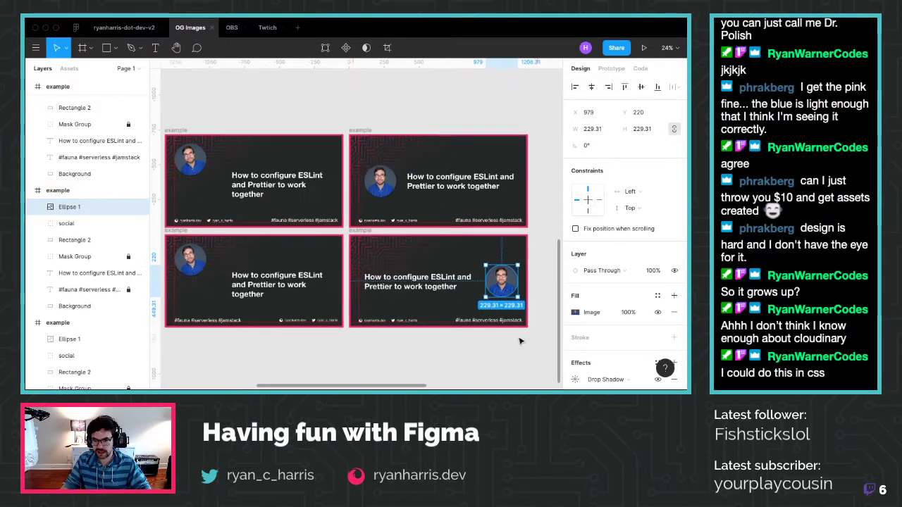
pyautogui.scroll(1, 520, 341)
pyautogui.click(433, 353)
pyautogui.hscroll(2, 408, 348)
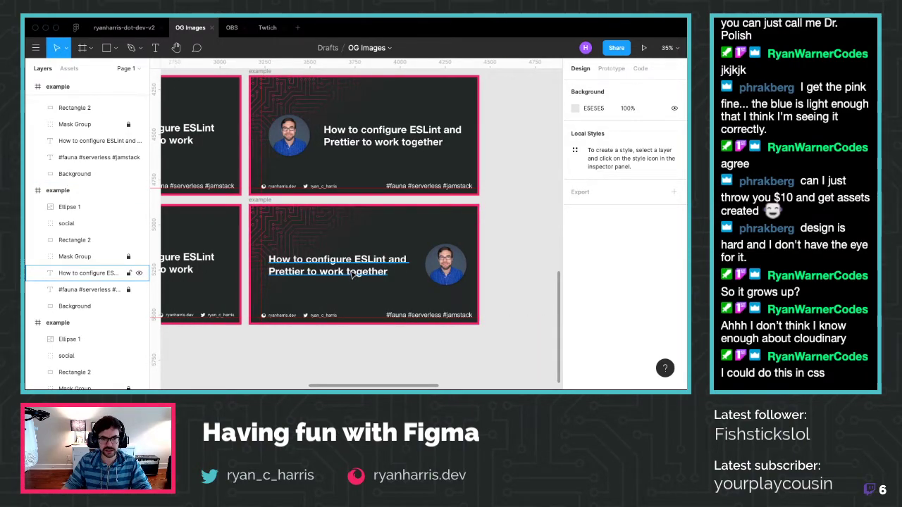
pyautogui.moveTo(443, 276); pyautogui.dragTo(284, 239)
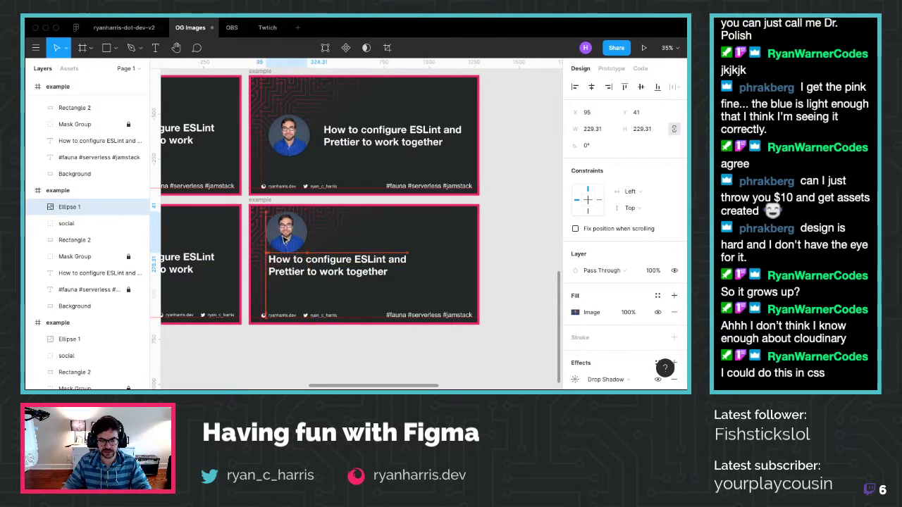
pyautogui.press('Escape')
pyautogui.press('Escape')
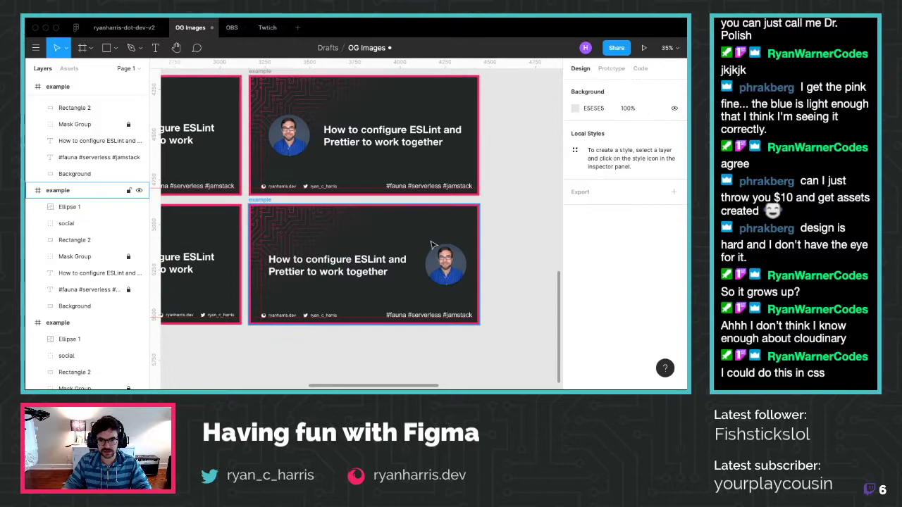
pyautogui.scroll(-3, 447, 288)
pyautogui.scroll(-3, 446, 287)
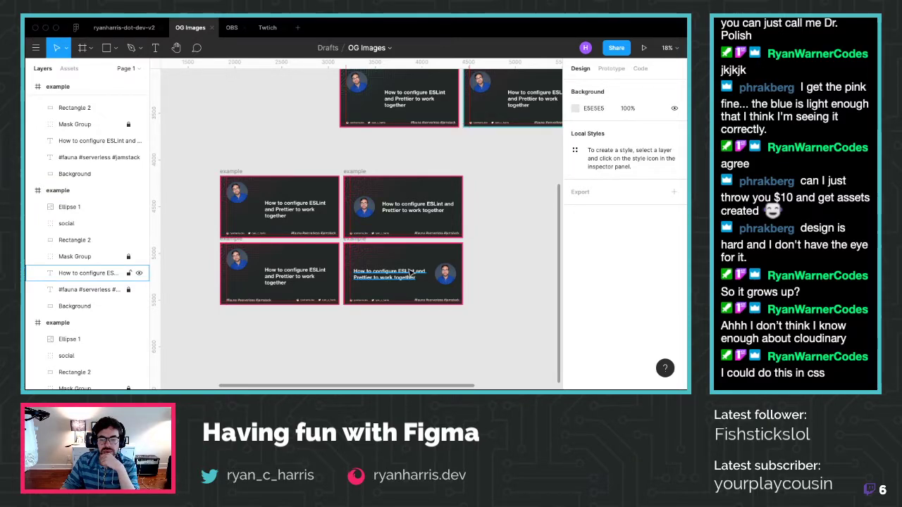
pyautogui.hscroll(3, 401, 247)
pyautogui.click(284, 173)
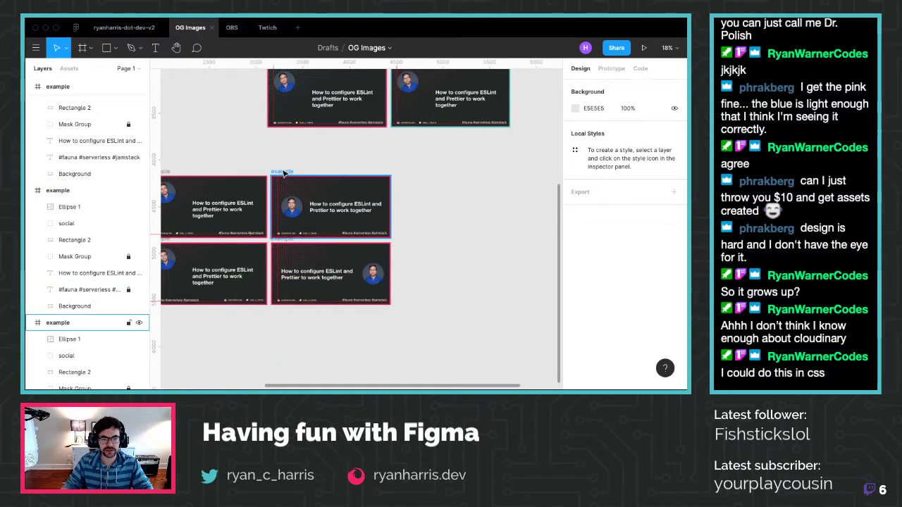
# Paste another copy of the card onto the canvas
pyautogui.hotkey('ctrl', 'v')
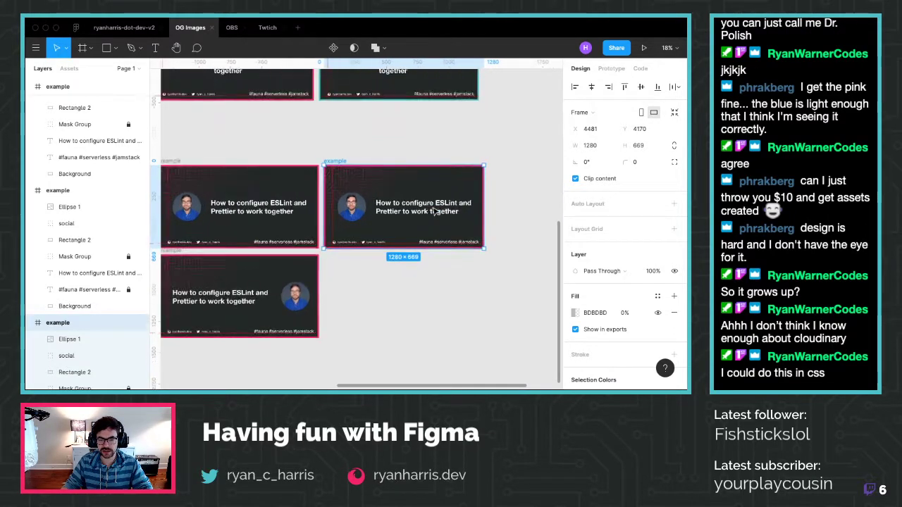
pyautogui.scroll(5, 435, 212)
pyautogui.click(439, 338)
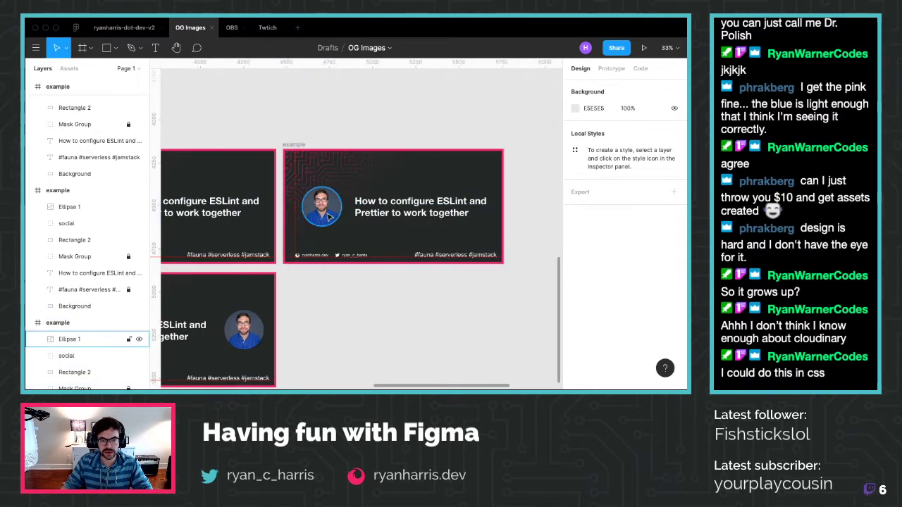
pyautogui.moveTo(348, 253); pyautogui.dragTo(350, 255)
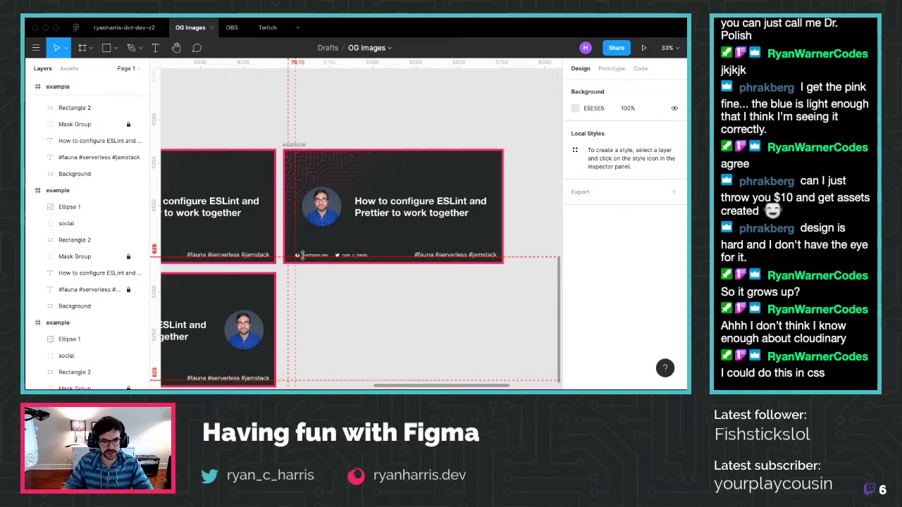
pyautogui.hotkey('shift', 'r')
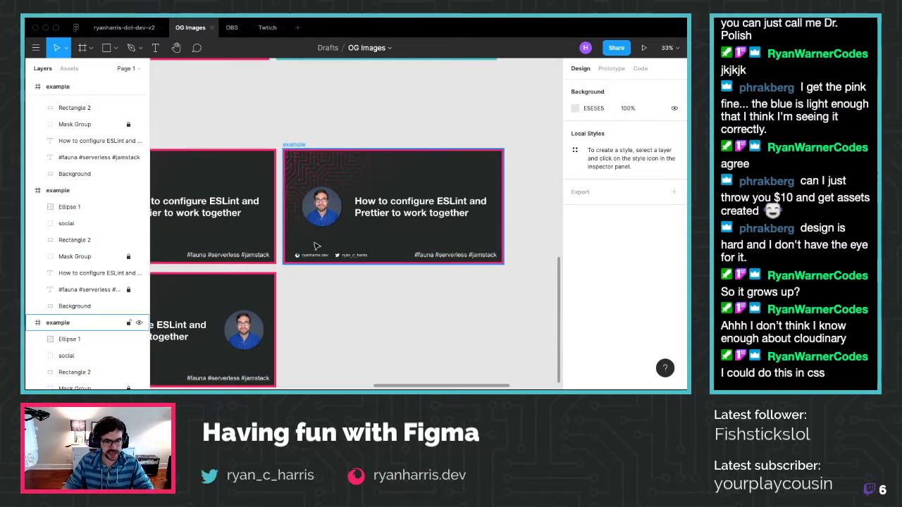
# Stack the twitter link below the website link inside the social group
pyautogui.keyDown('super'); pyautogui.click(310, 255); pyautogui.keyUp('super')
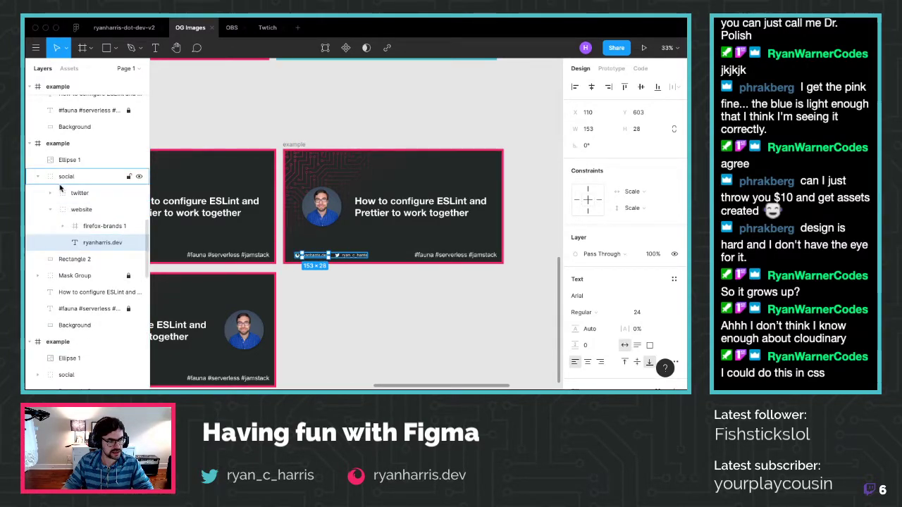
pyautogui.click(62, 178)
pyautogui.press('super+z')
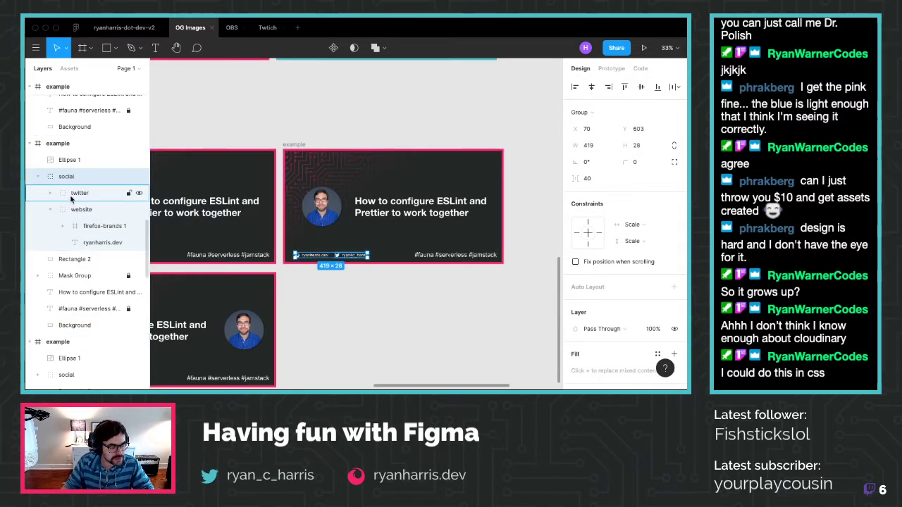
pyautogui.click(71, 197)
pyautogui.scroll(5, 315, 272)
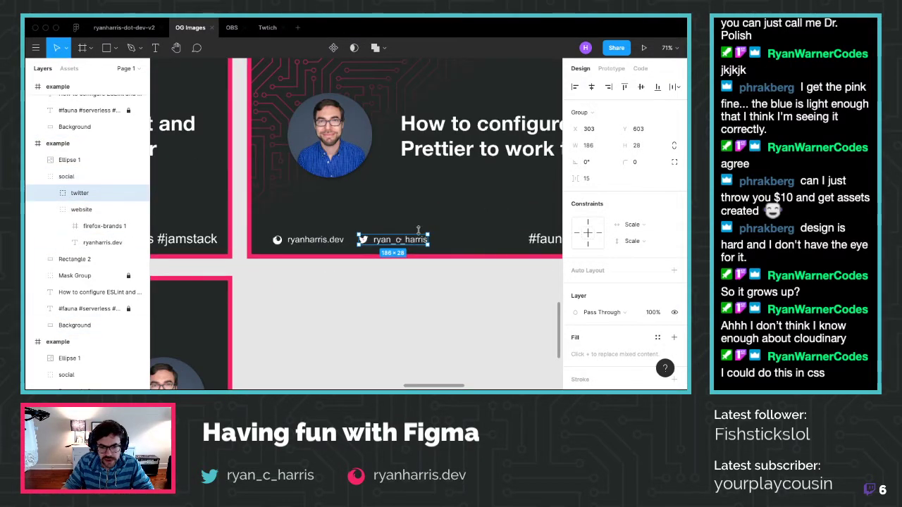
pyautogui.moveTo(400, 243); pyautogui.dragTo(311, 228)
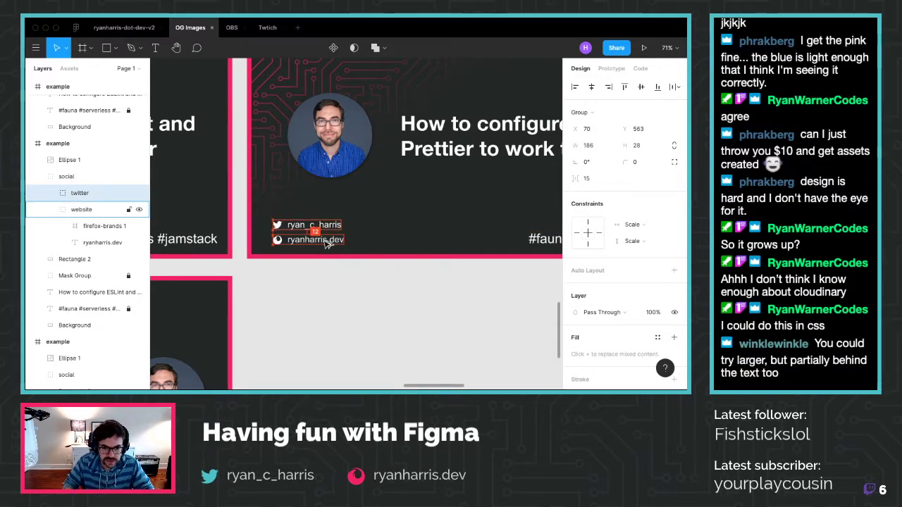
pyautogui.click(67, 177)
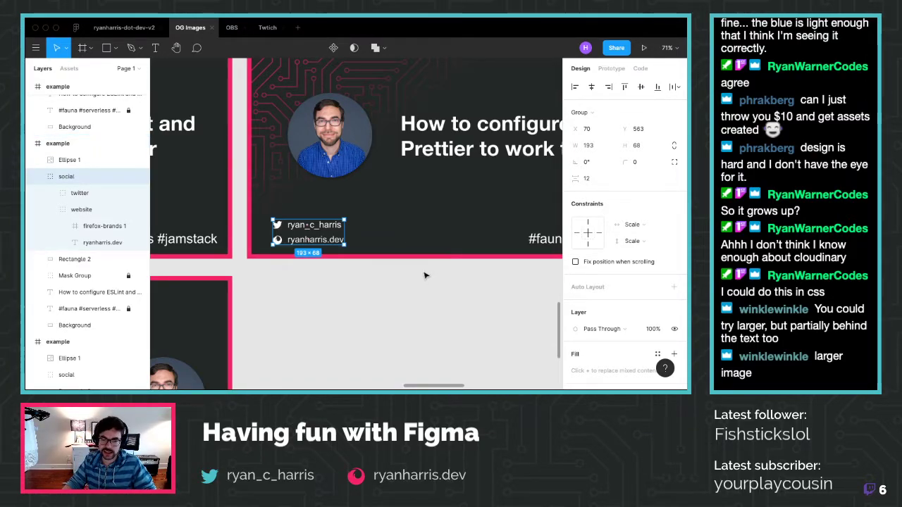
pyautogui.scroll(-5, 394, 209)
pyautogui.scroll(-4, 395, 209)
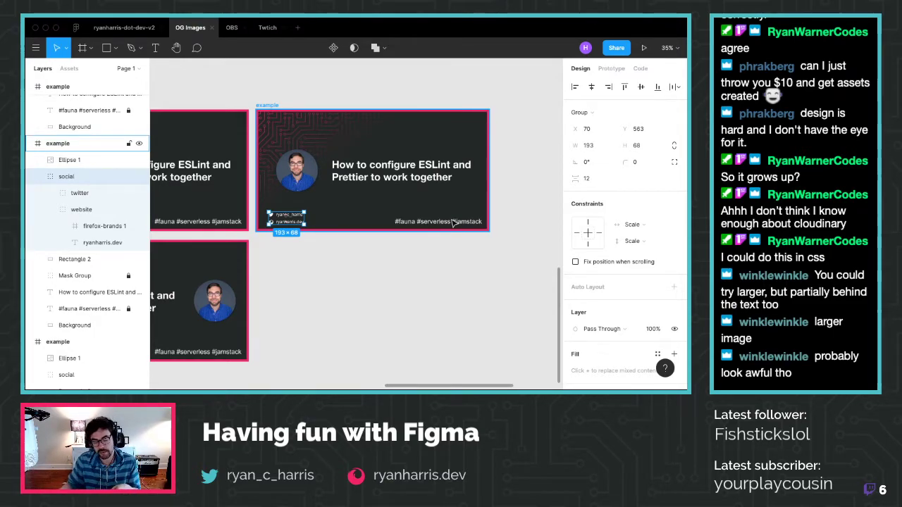
# Move the hashtag line to the card's bottom-left
pyautogui.moveTo(287, 217); pyautogui.dragTo(445, 199)
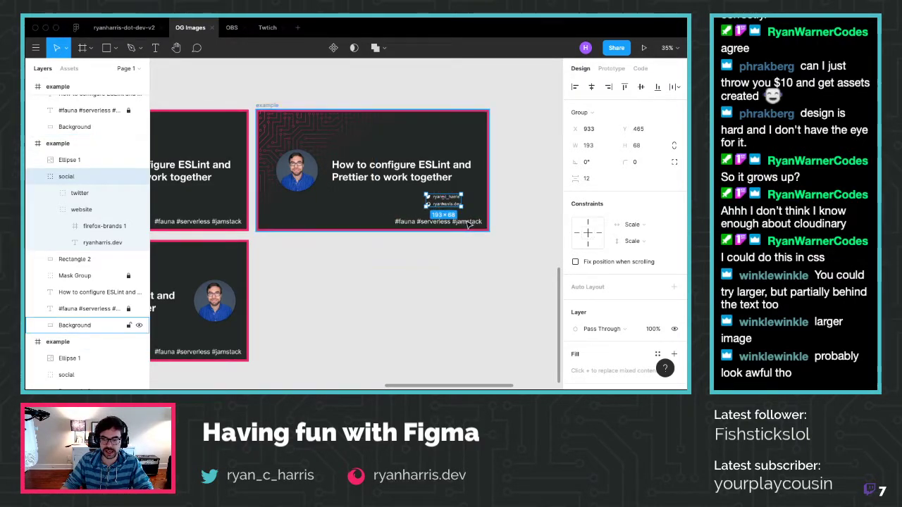
pyautogui.click(467, 221)
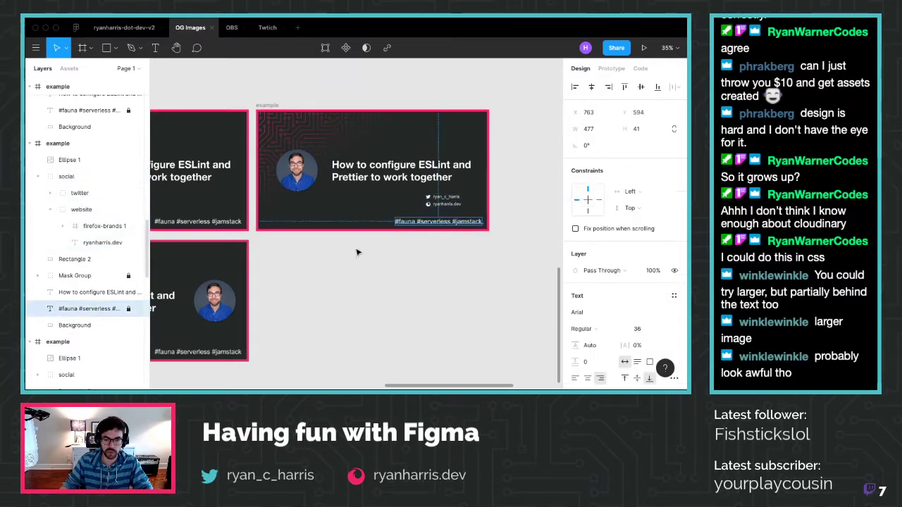
pyautogui.hotkey('shift', 'r')
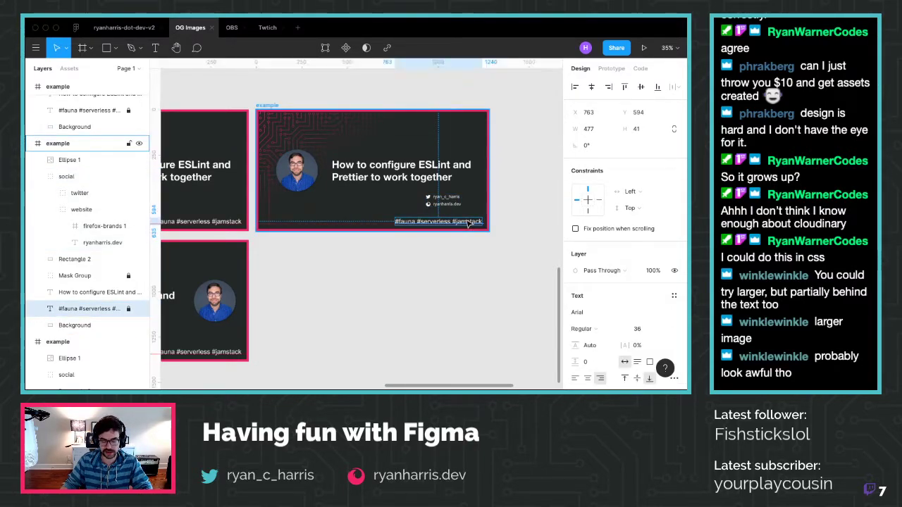
pyautogui.click(431, 223)
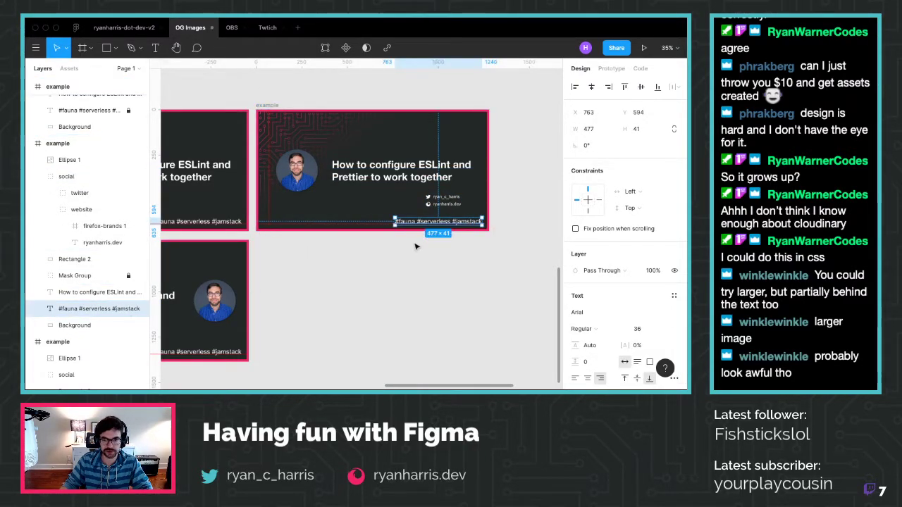
pyautogui.moveTo(431, 222); pyautogui.dragTo(305, 223)
pyautogui.moveTo(302, 162); pyautogui.dragTo(290, 164)
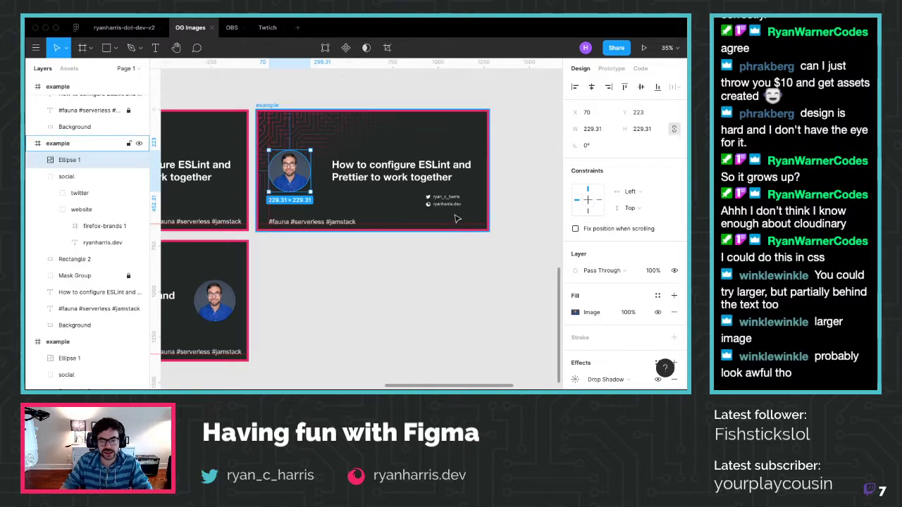
# Move the social links group to the bottom-right corner, checking its edge distances
pyautogui.moveTo(447, 209); pyautogui.dragTo(490, 222)
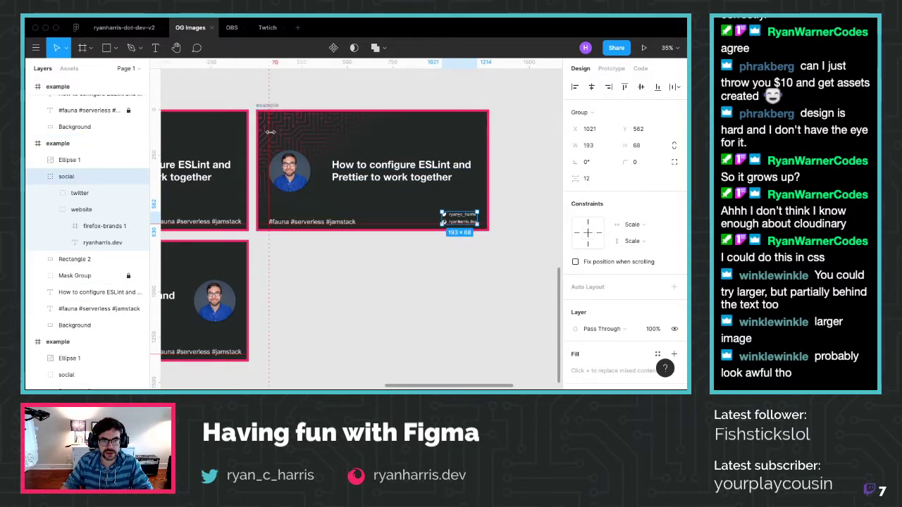
pyautogui.press('alt')
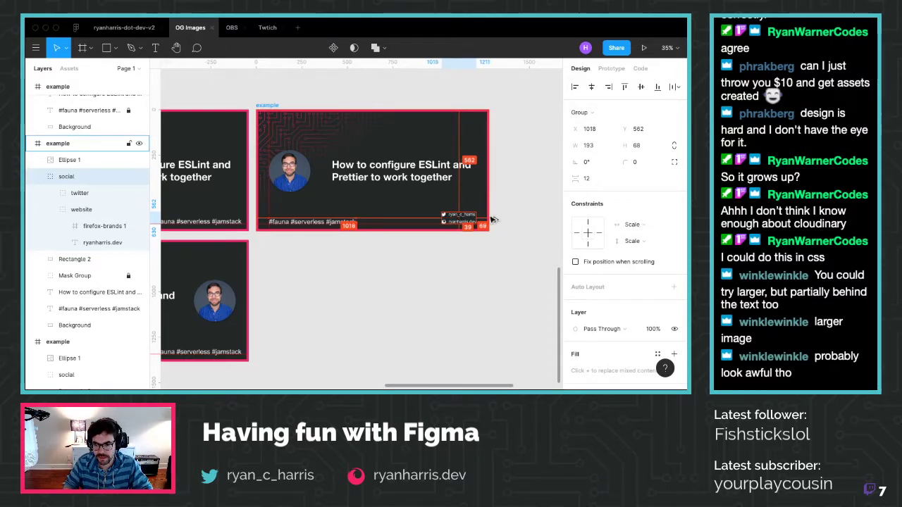
pyautogui.click(471, 280)
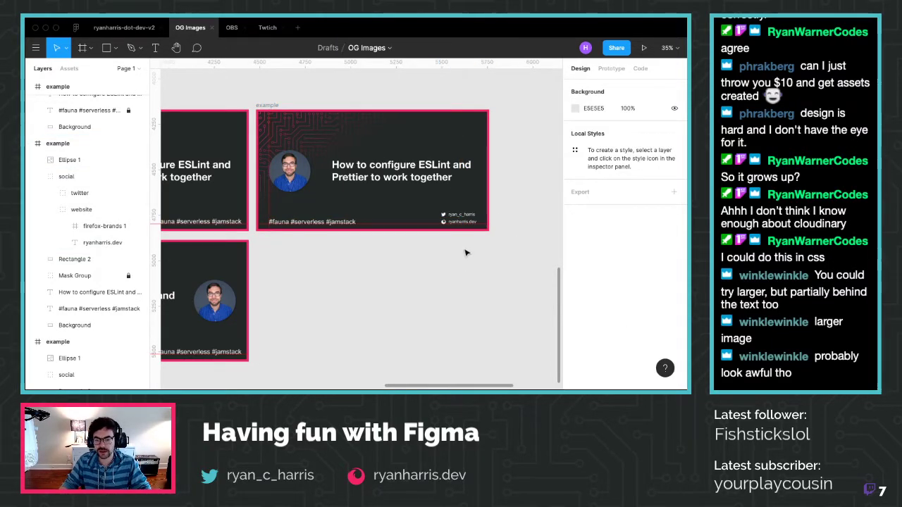
# Check the circular photo's position, then select the right-hand example card
pyautogui.scroll(-3, 431, 240)
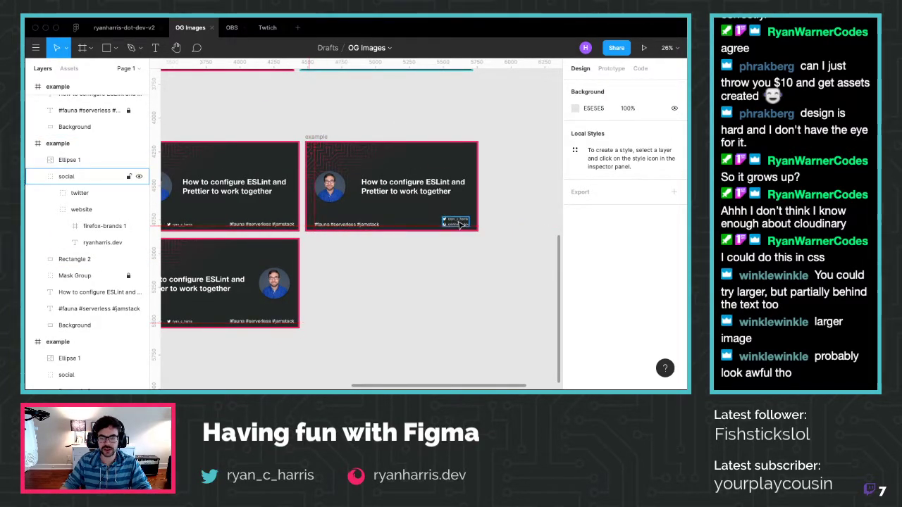
pyautogui.click(331, 176)
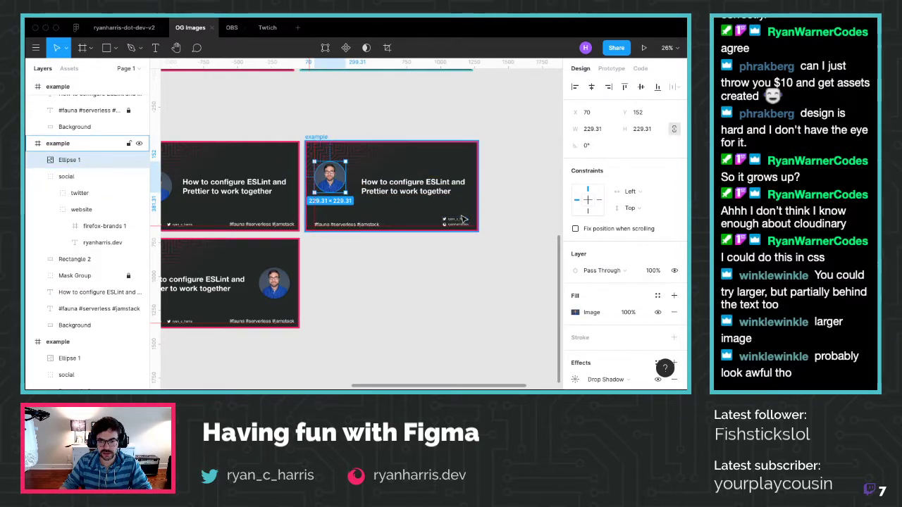
pyautogui.scroll(3, 407, 216)
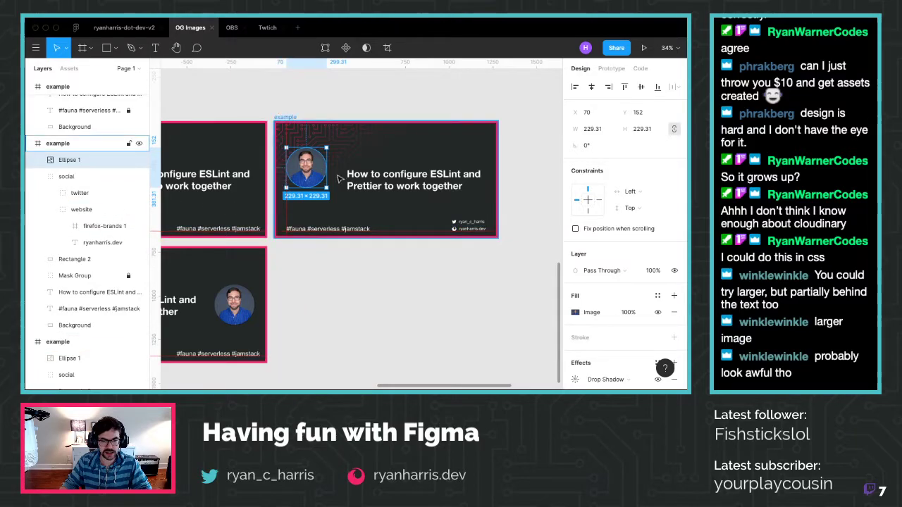
pyautogui.click(423, 268)
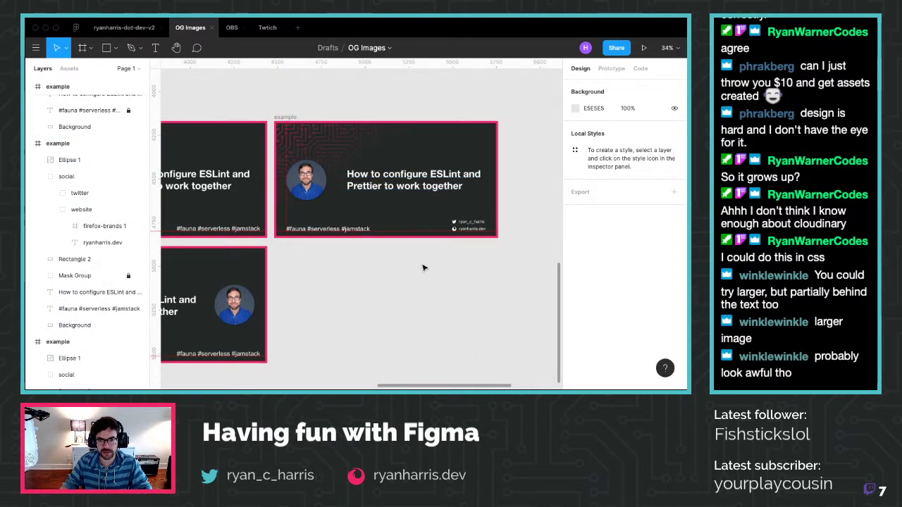
pyautogui.scroll(-3, 423, 268)
pyautogui.click(389, 239)
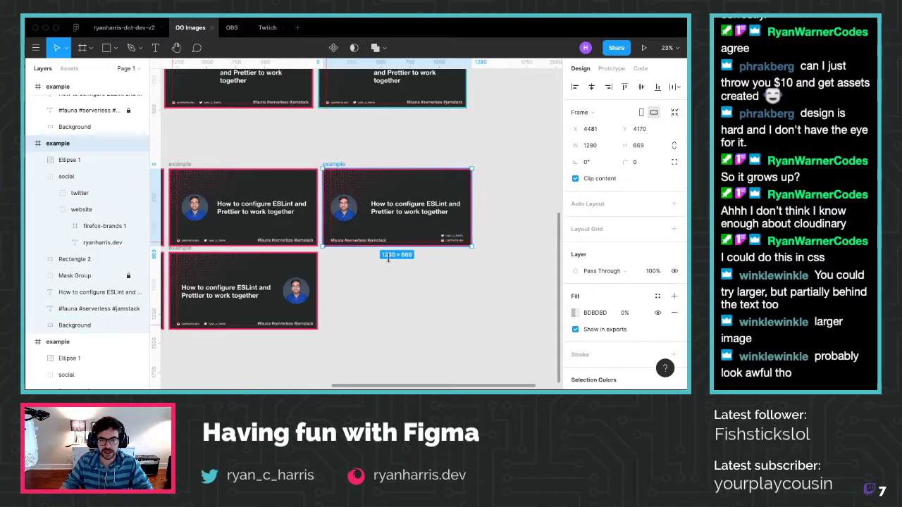
# Duplicate the selected card and place the copy below the second card
pyautogui.hotkey('ctrl', 'd')
pyautogui.moveTo(513, 187); pyautogui.dragTo(358, 269)
pyautogui.scroll(5, 408, 306)
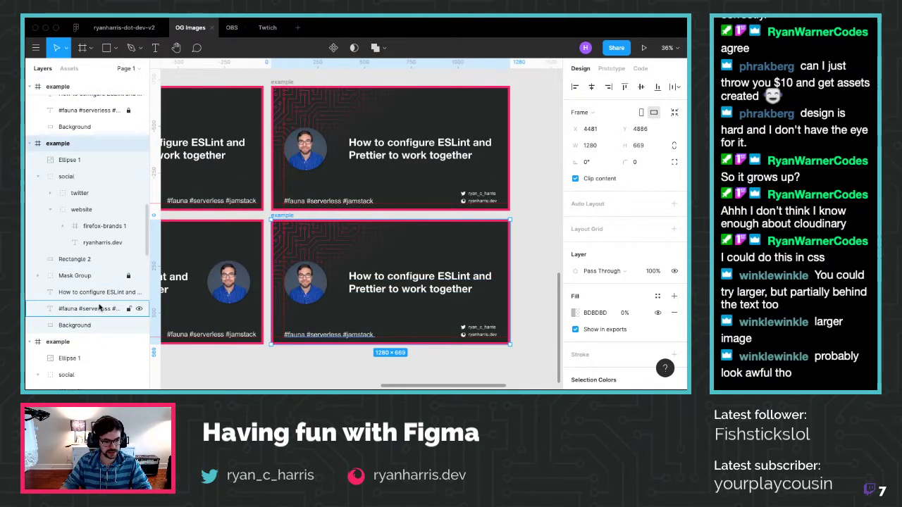
# Move the copy's hashtag text up directly beneath the two-line title
pyautogui.click(99, 308)
pyautogui.moveTo(318, 336); pyautogui.dragTo(386, 299)
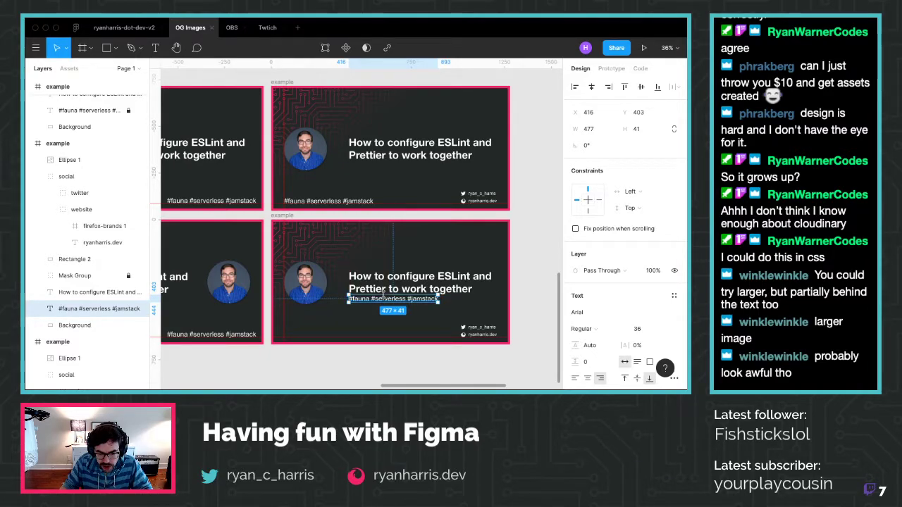
pyautogui.click(413, 241)
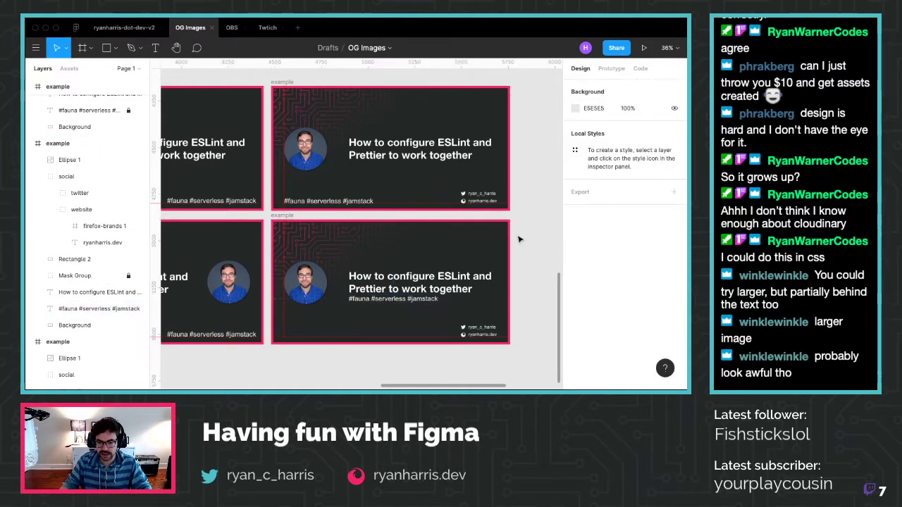
pyautogui.click(400, 294)
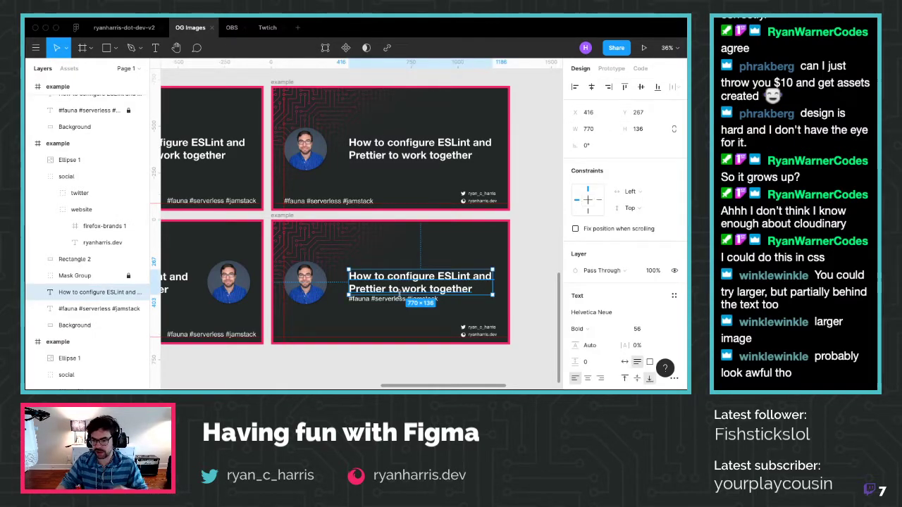
pyautogui.scroll(-2, 620, 247)
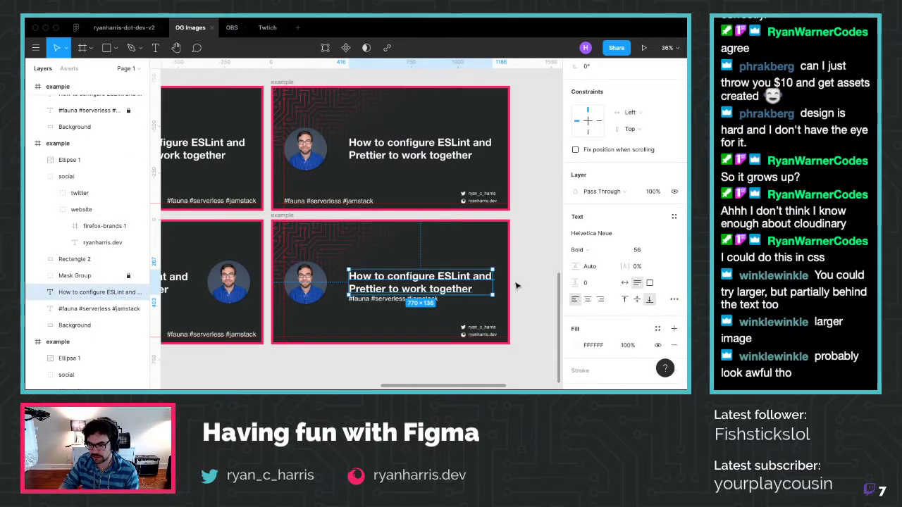
pyautogui.click(114, 313)
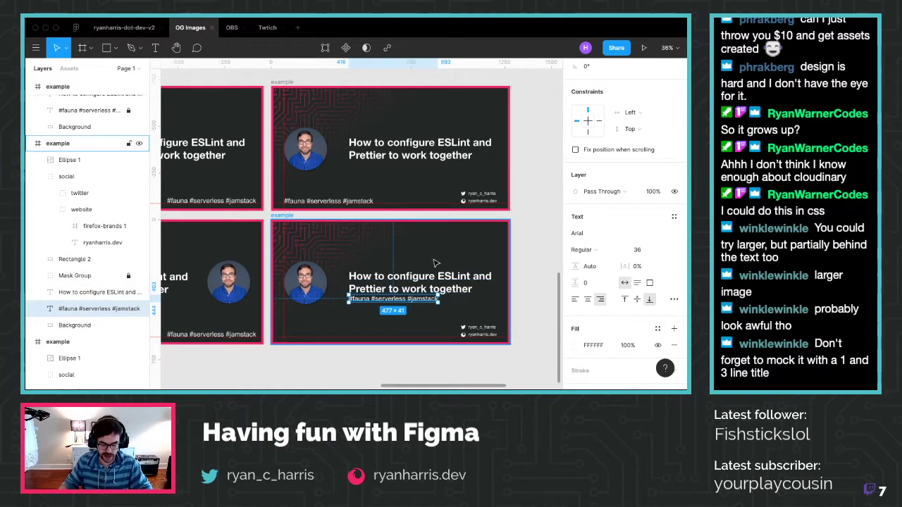
pyautogui.scroll(-5, 400, 279)
pyautogui.scroll(4, 338, 150)
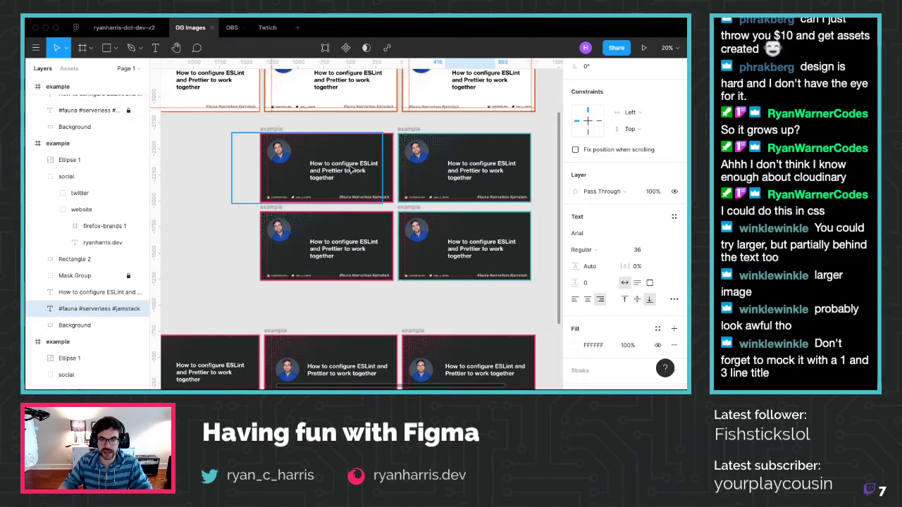
# Select the top-left card's title to compare its spacing
pyautogui.click(275, 131)
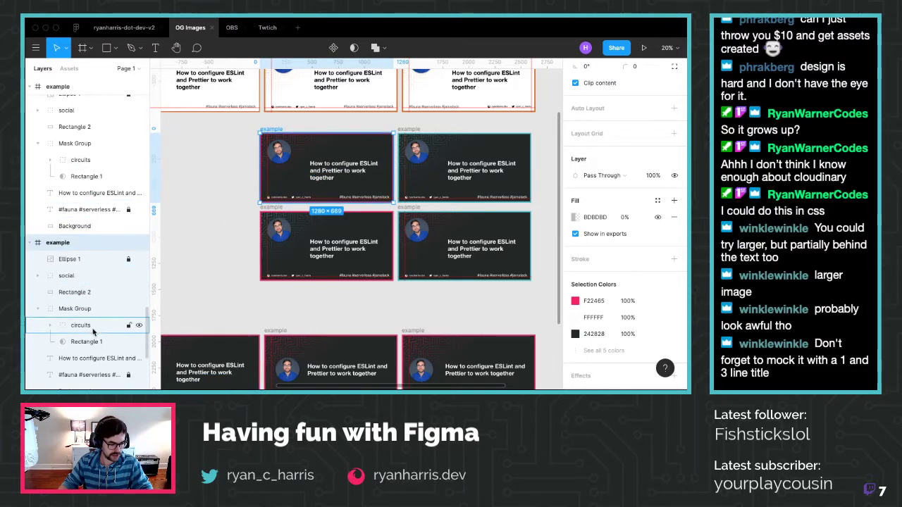
pyautogui.click(94, 356)
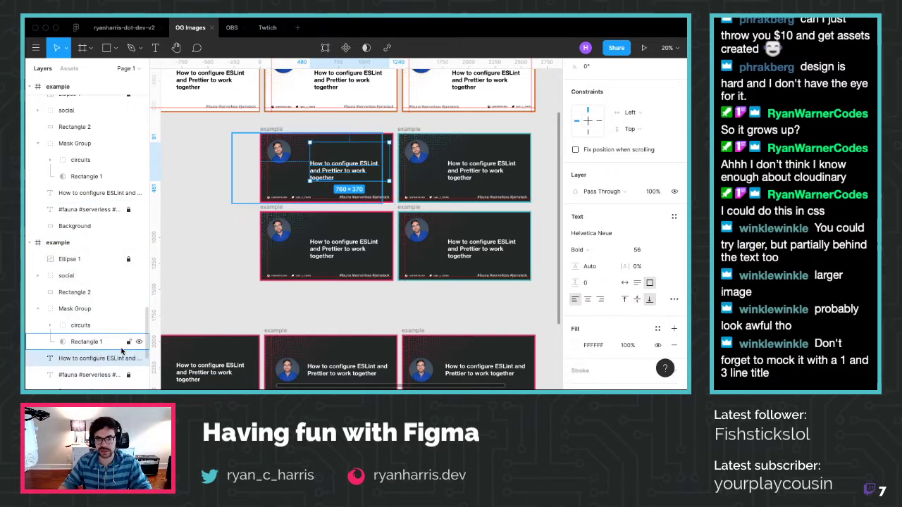
pyautogui.scroll(5, 353, 155)
pyautogui.scroll(1, 353, 159)
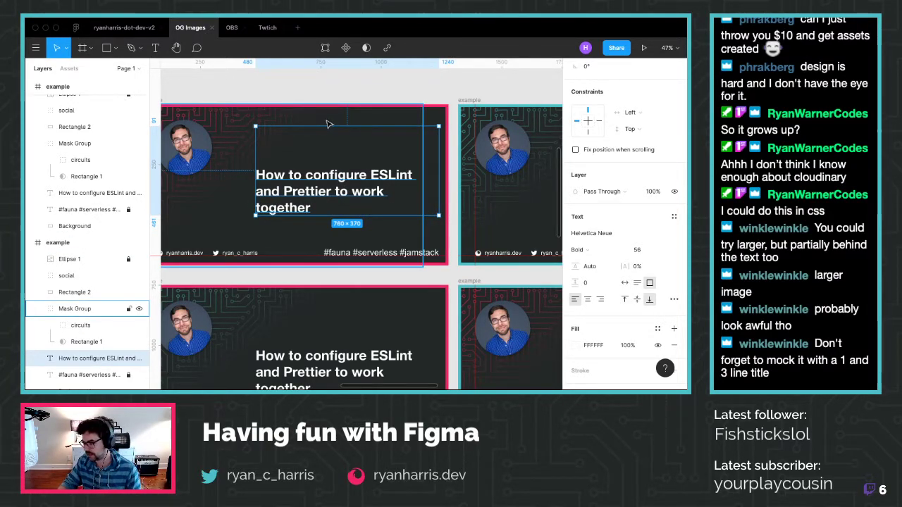
pyautogui.scroll(-3, 327, 124)
pyautogui.scroll(-10, 435, 257)
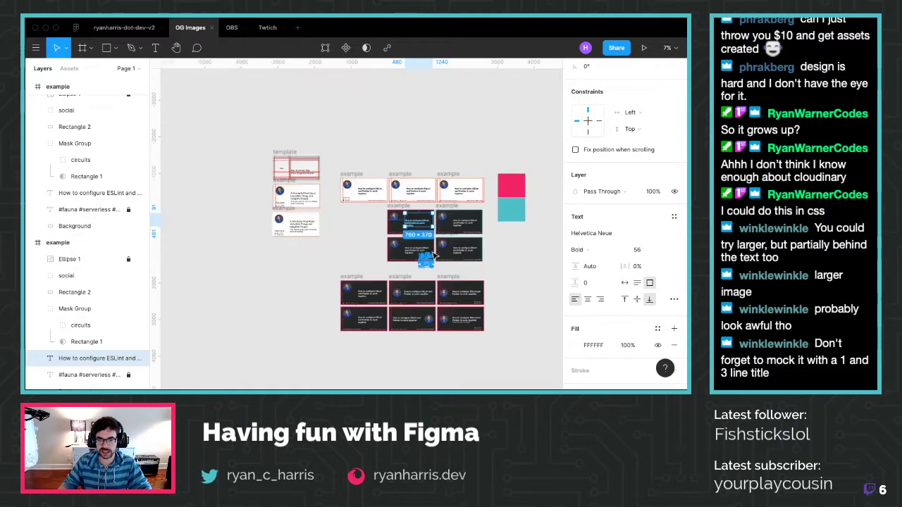
pyautogui.scroll(8, 435, 257)
pyautogui.scroll(-1, 445, 245)
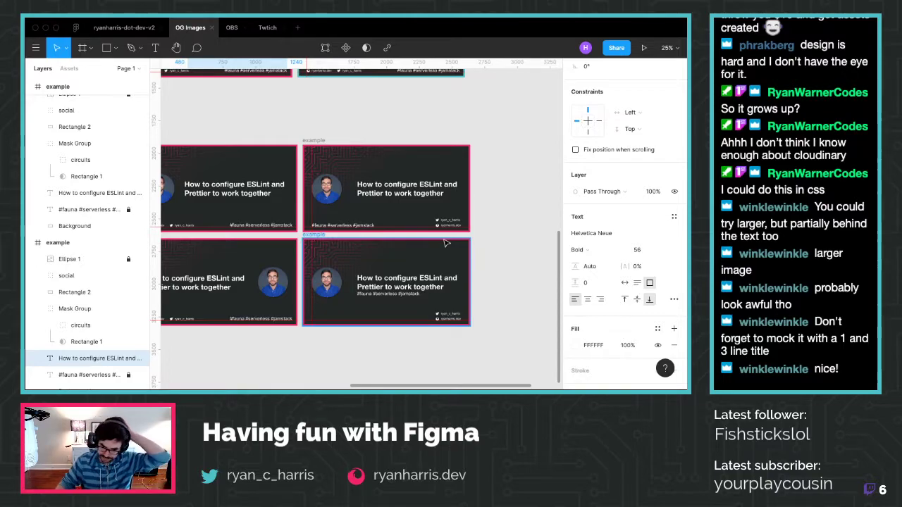
pyautogui.scroll(3, 384, 304)
# Nudge the new card's hashtags slightly lower, then switch to Firefox
pyautogui.click(400, 297)
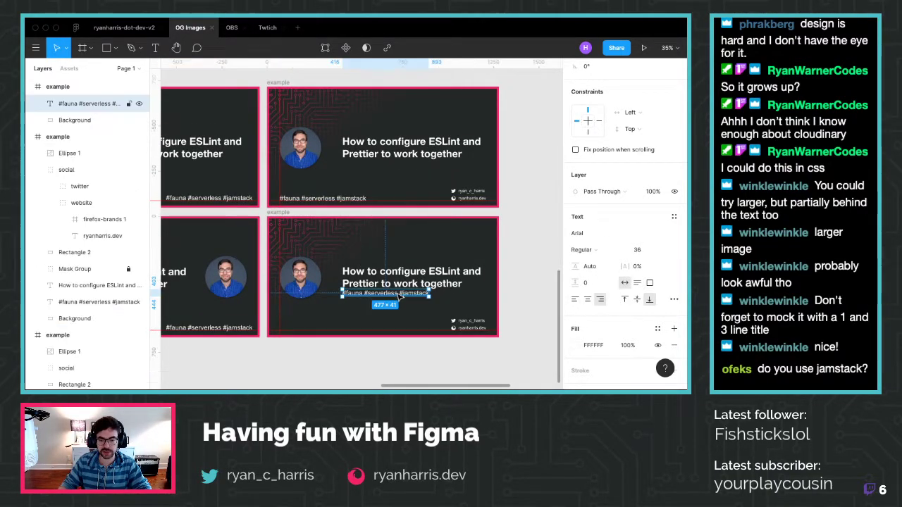
pyautogui.press('alt')
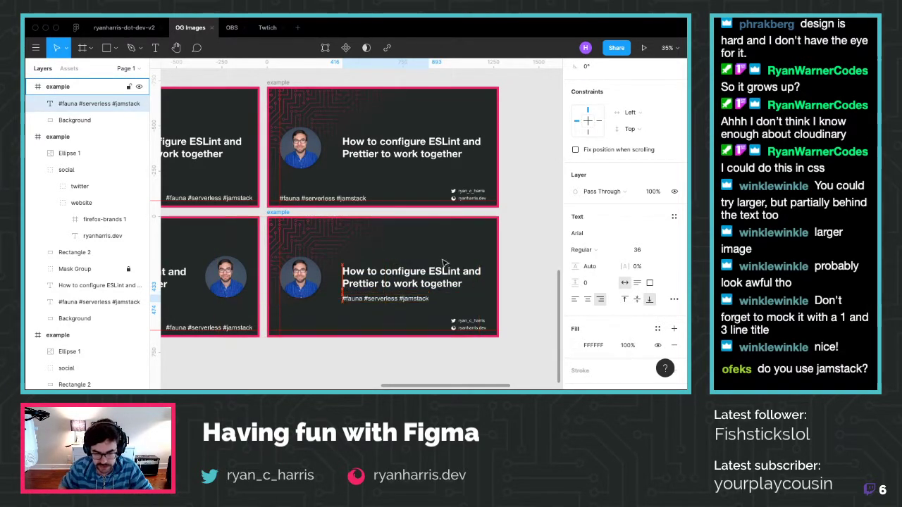
pyautogui.hotkey('shift', 'Down')
pyautogui.hotkey('shift', 'Down')
pyautogui.hotkey('shift', 'Down')
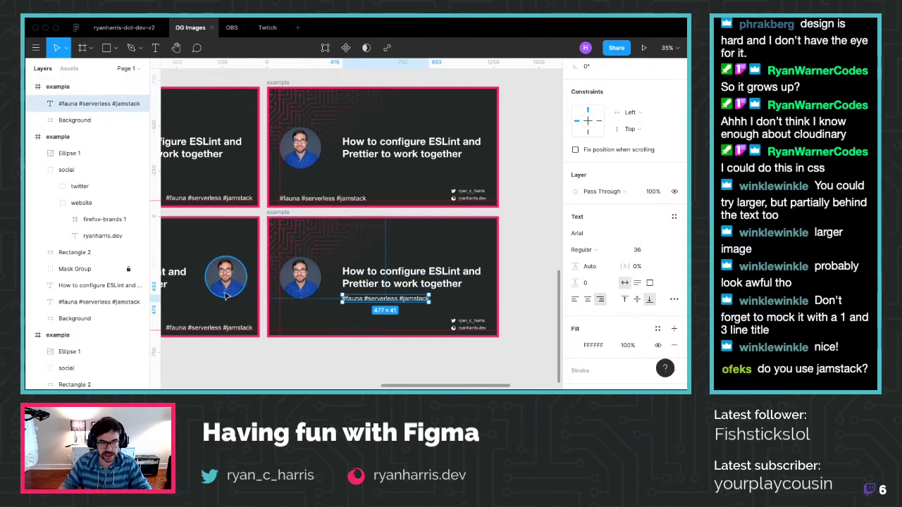
pyautogui.press('super+Tab')
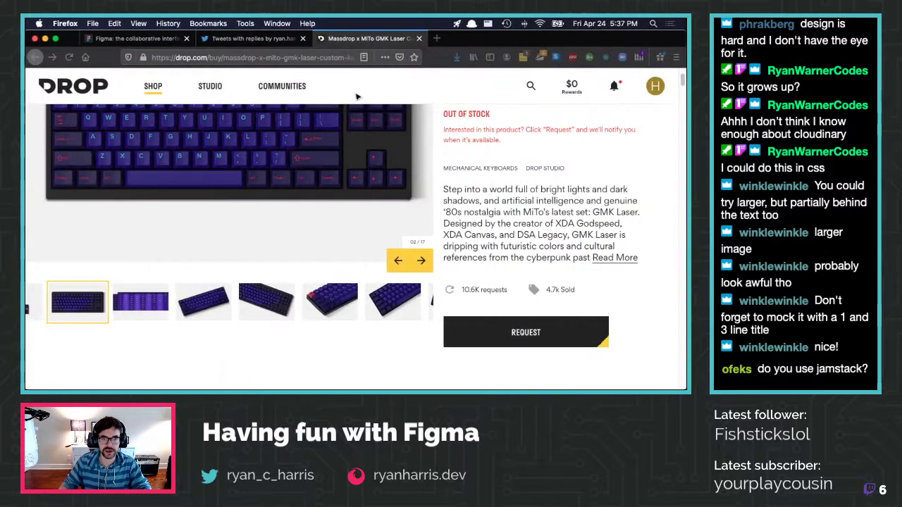
# Search Google for the developer's name and look over his LinkedIn profile
pyautogui.press('super+t')
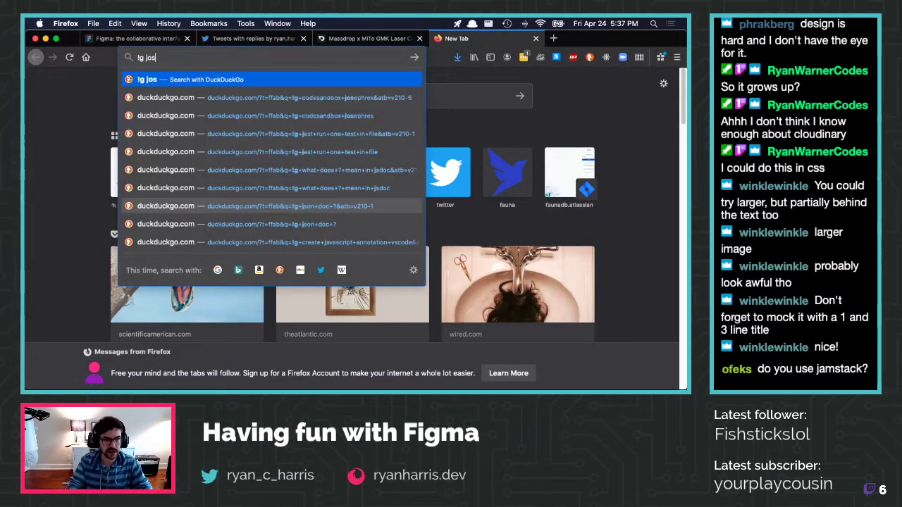
pyautogui.press('Return')
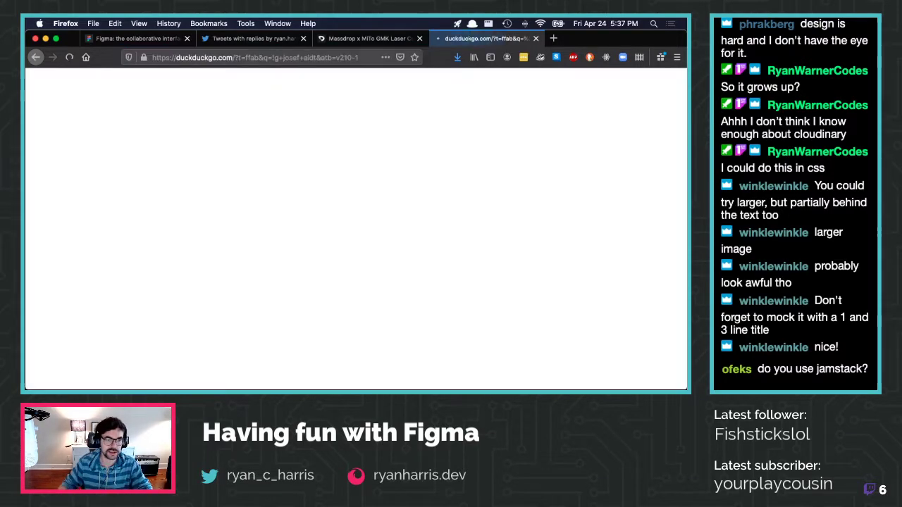
pyautogui.click(181, 176)
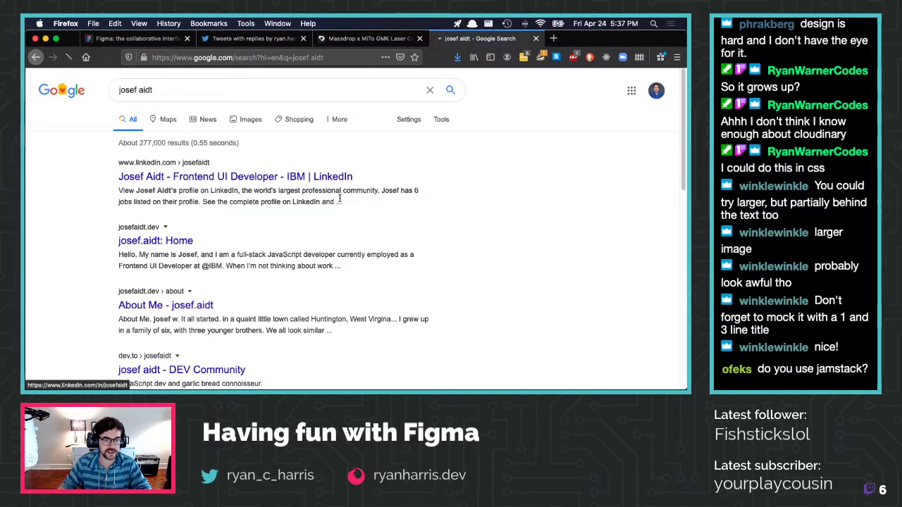
pyautogui.scroll(-3, 349, 141)
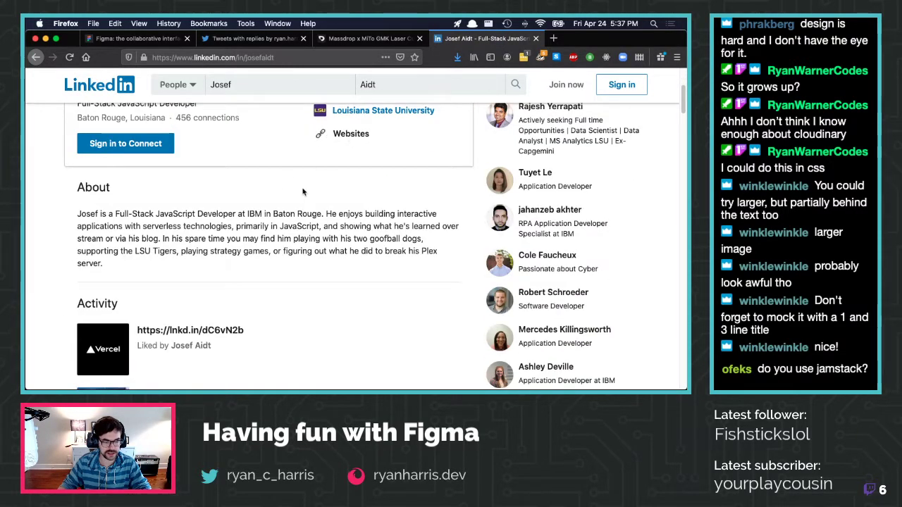
pyautogui.scroll(-3, 348, 138)
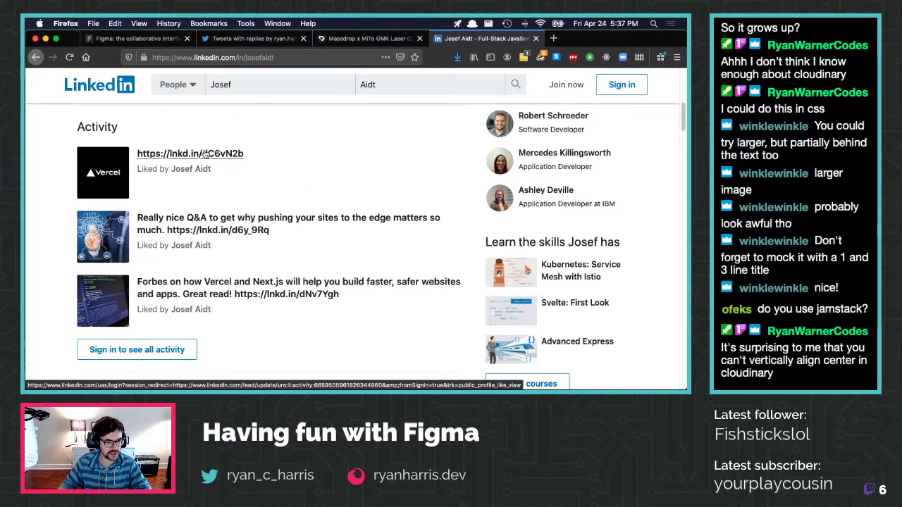
pyautogui.press('super+Left')
# Browse the developer's personal website, including its About page
pyautogui.click(173, 243)
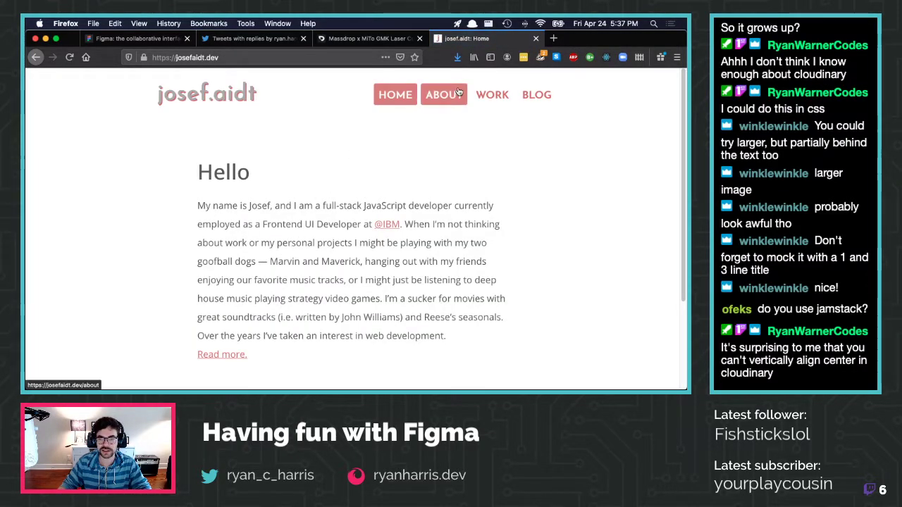
pyautogui.click(457, 93)
pyautogui.scroll(-2, 486, 127)
pyautogui.scroll(-15, 495, 136)
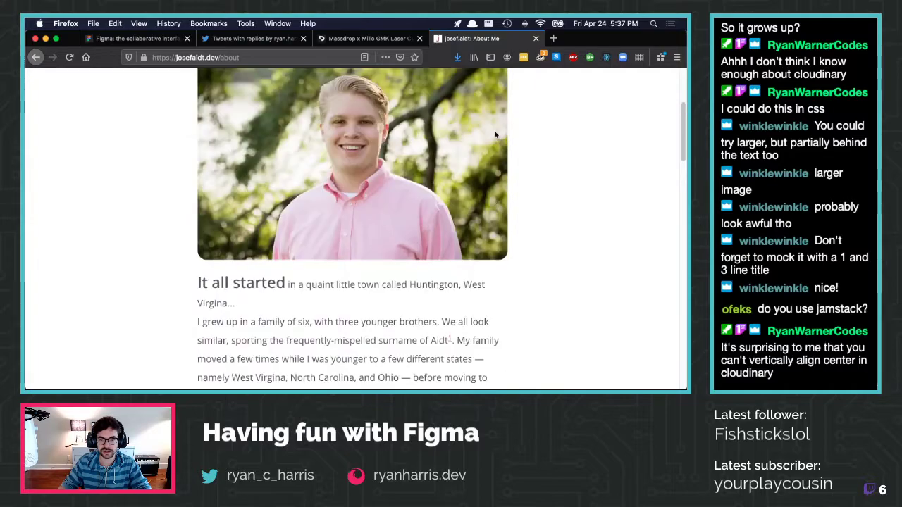
pyautogui.scroll(-5, 495, 136)
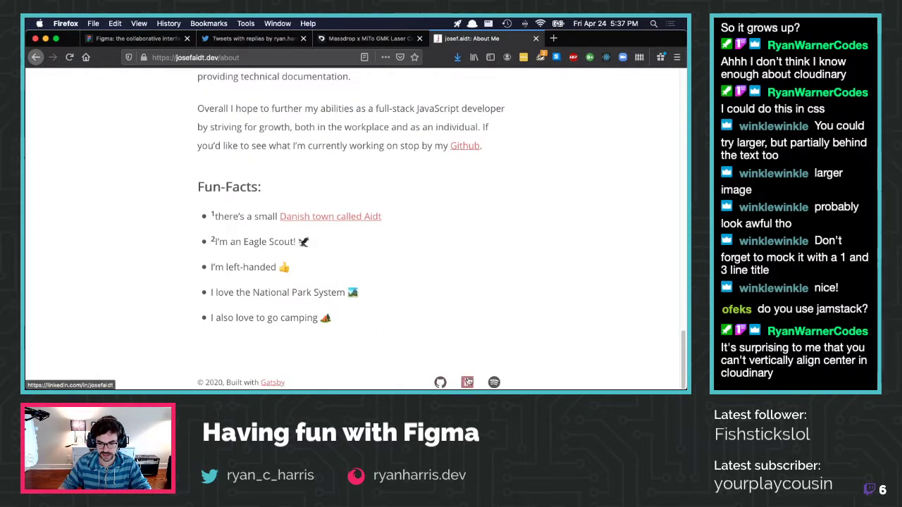
pyautogui.scroll(20, 458, 377)
pyautogui.click(382, 97)
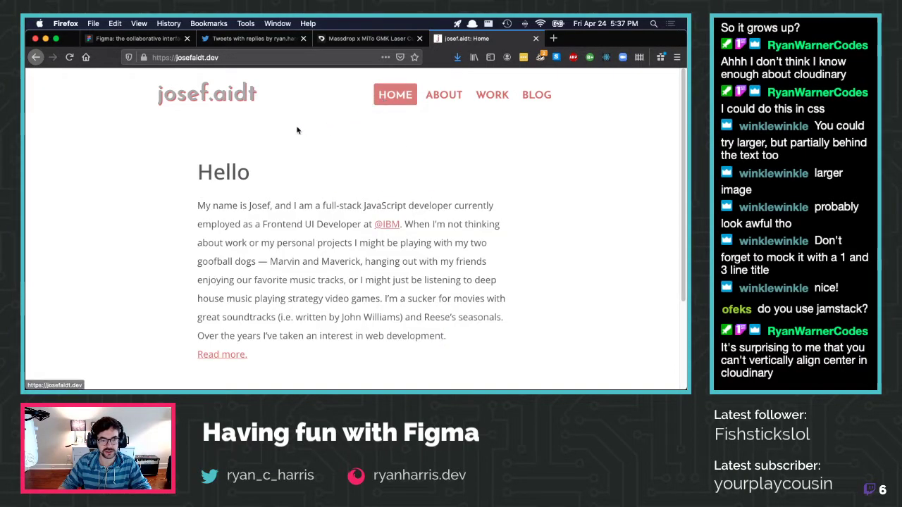
pyautogui.scroll(-3, 324, 162)
pyautogui.scroll(3, 350, 201)
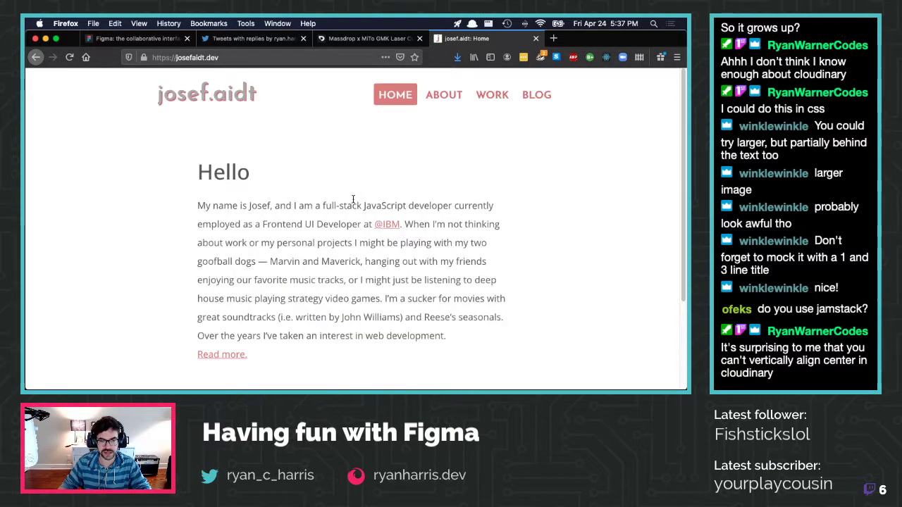
# Open a Twitter profile by typing its twitter.com address in a new tab, then close it
pyautogui.hotkey('ctrl', 't')
pyautogui.write('twitter.com/')
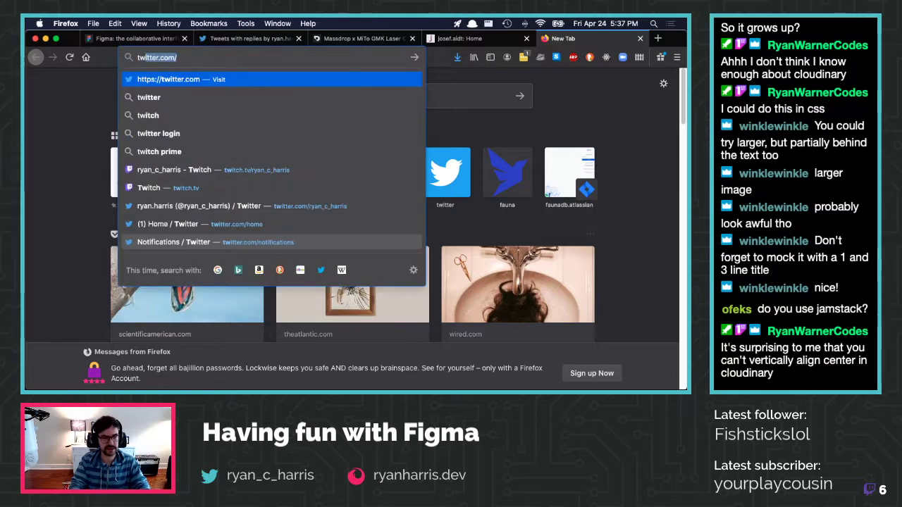
pyautogui.press('Right')
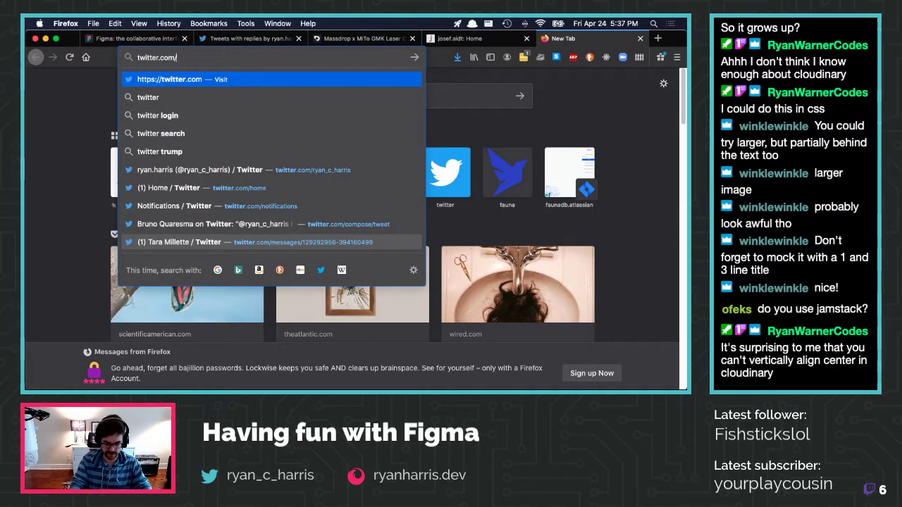
pyautogui.write('voltron')
pyautogui.press('Return')
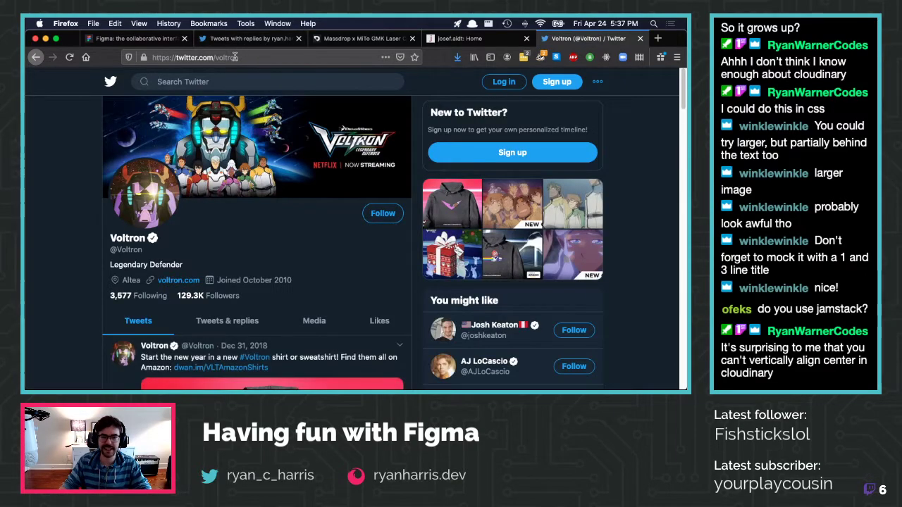
pyautogui.doubleClick(246, 57)
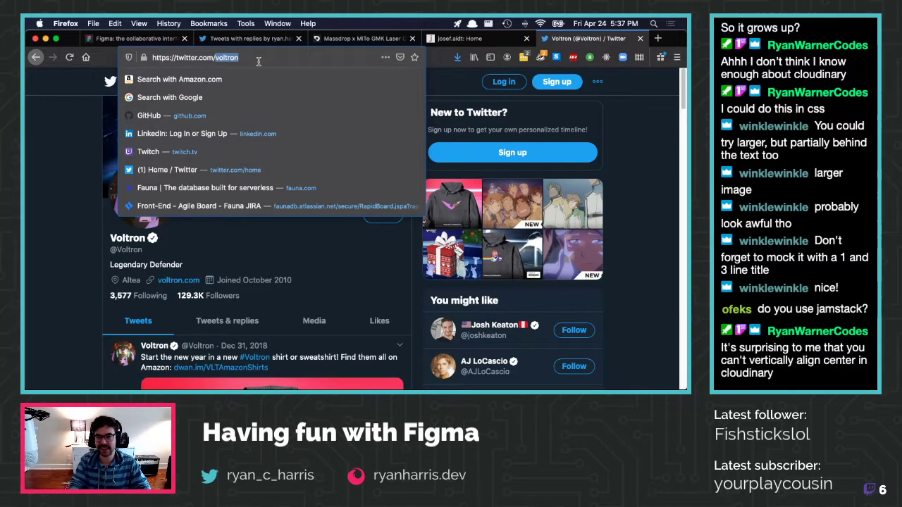
pyautogui.click(639, 38)
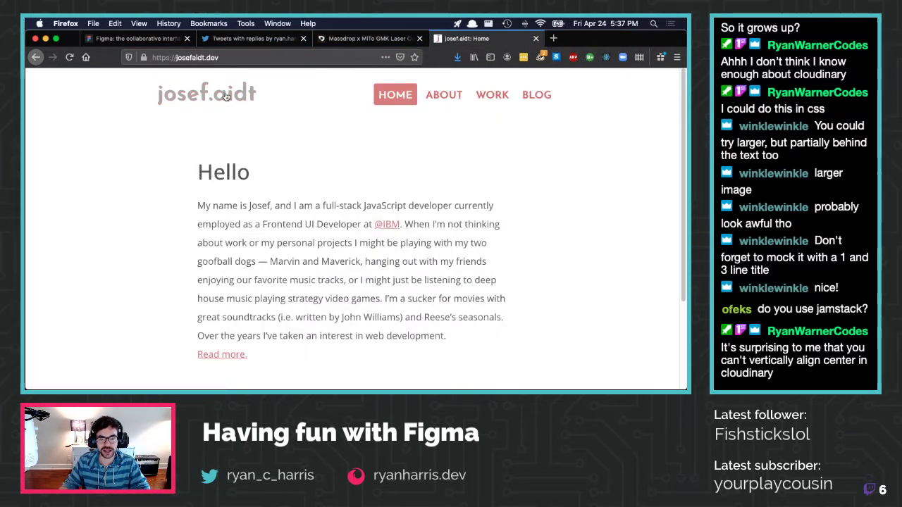
# Browse the personal site's blog and work pages
pyautogui.click(536, 95)
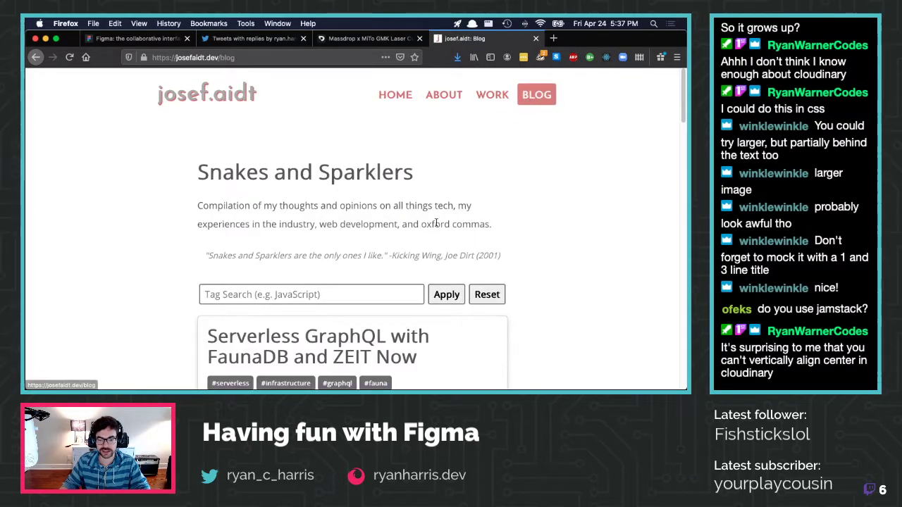
pyautogui.scroll(-5, 435, 222)
pyautogui.scroll(-6, 354, 174)
pyautogui.scroll(11, 354, 175)
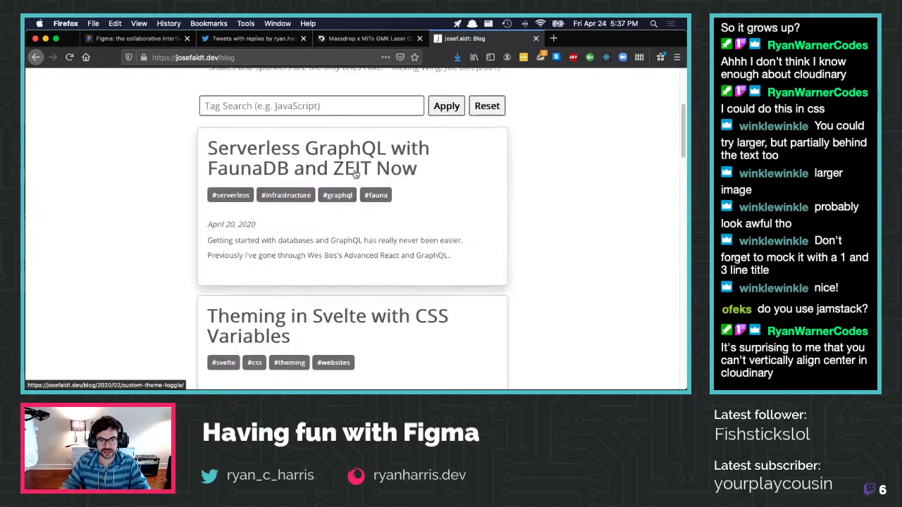
pyautogui.click(485, 98)
pyautogui.scroll(-15, 482, 138)
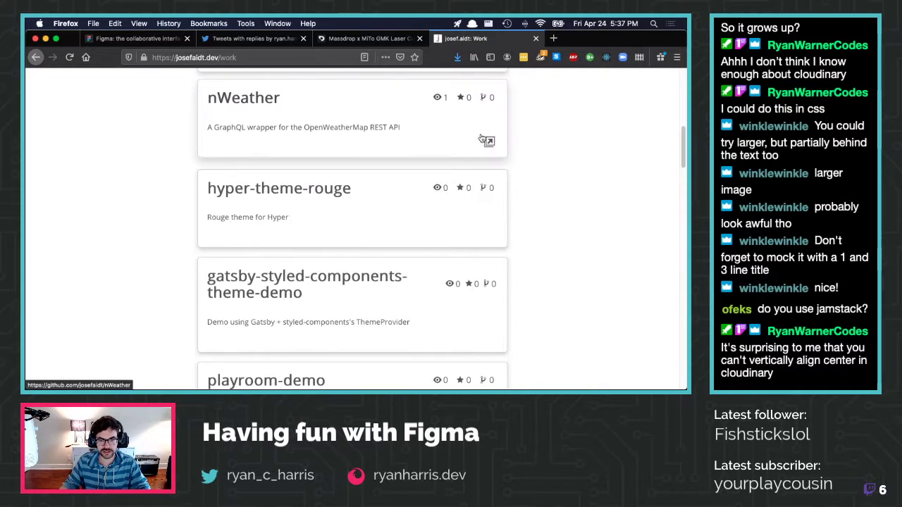
pyautogui.scroll(-2, 482, 138)
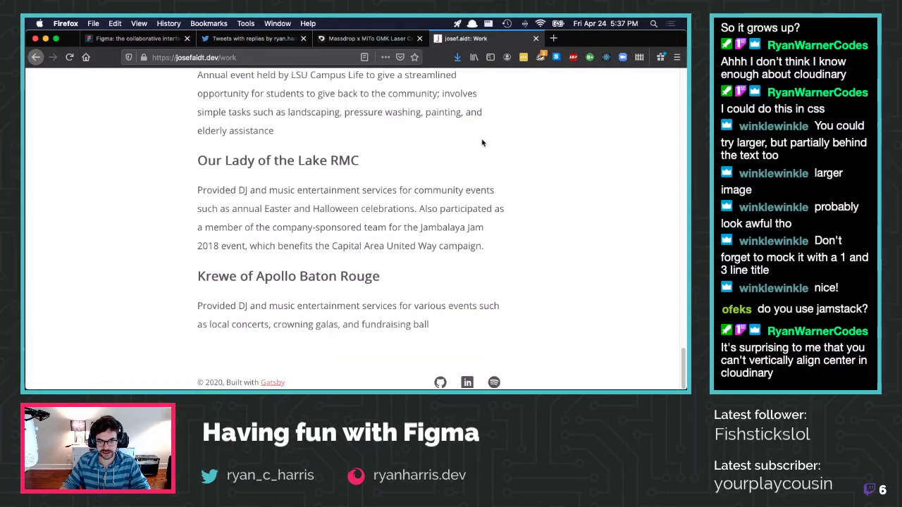
# View his LinkedIn from the work page, close those tabs, and open his Twitter profile
pyautogui.click(467, 383)
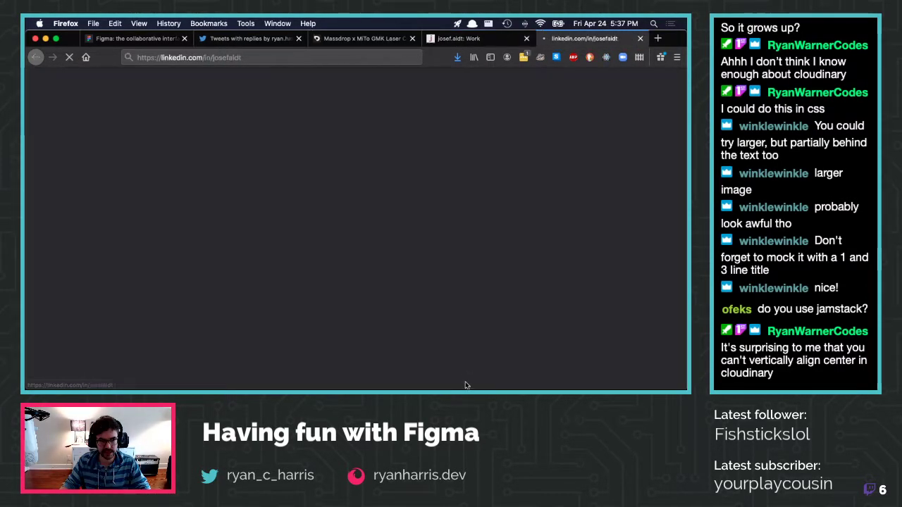
pyautogui.scroll(-8, 395, 208)
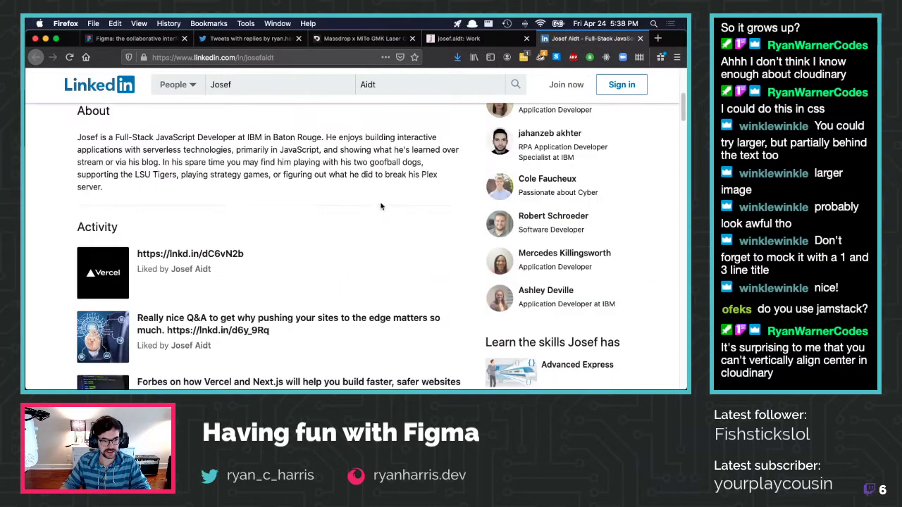
pyautogui.scroll(-12, 380, 206)
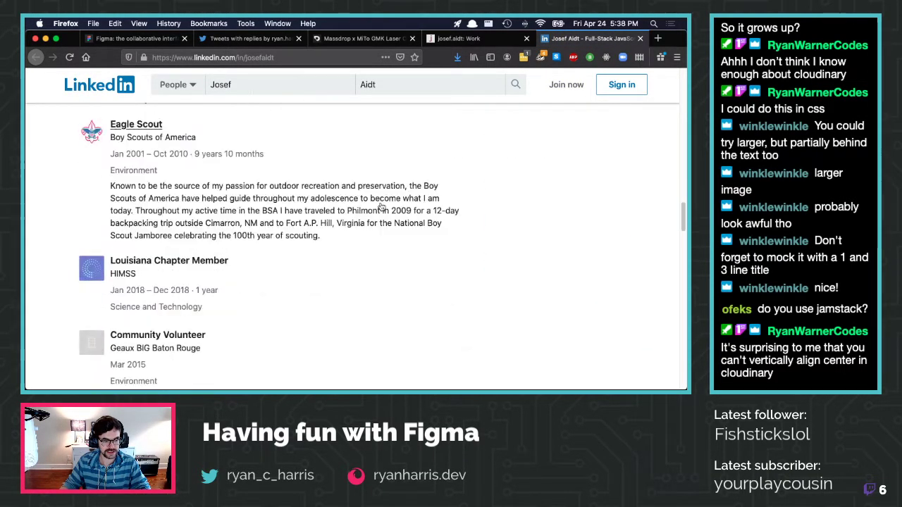
pyautogui.scroll(-15, 380, 206)
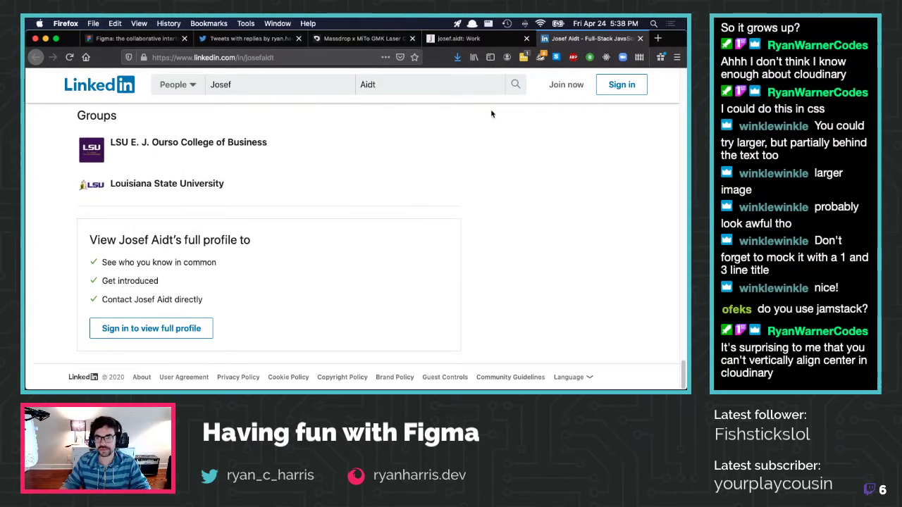
pyautogui.press('super+w')
pyautogui.press('super+w')
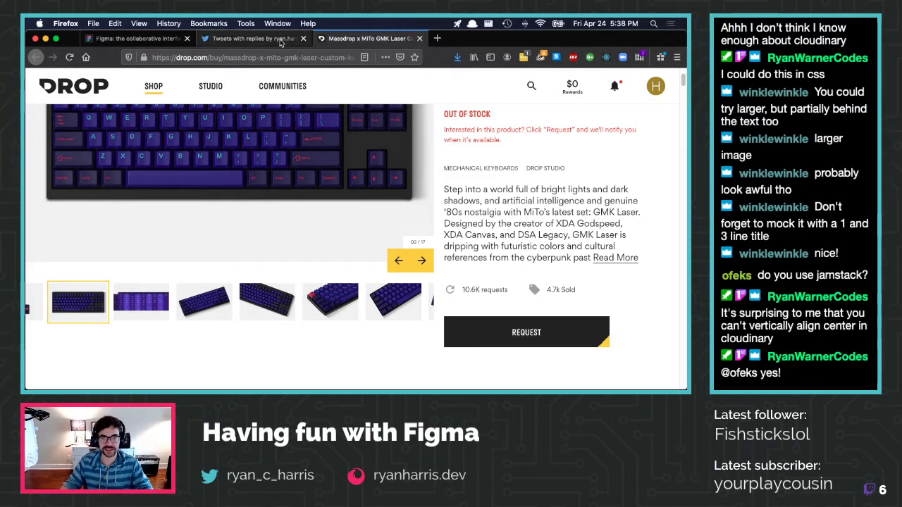
pyautogui.click(186, 38)
pyautogui.press('super+Tab')
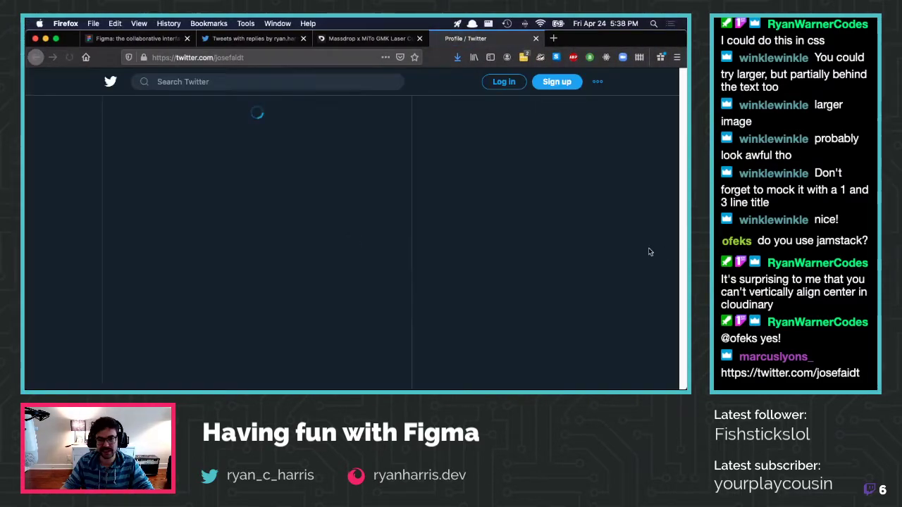
# Scroll to the Serverless GraphQL blog-post tweet's OG card, then return to Figma
pyautogui.scroll(-15, 274, 172)
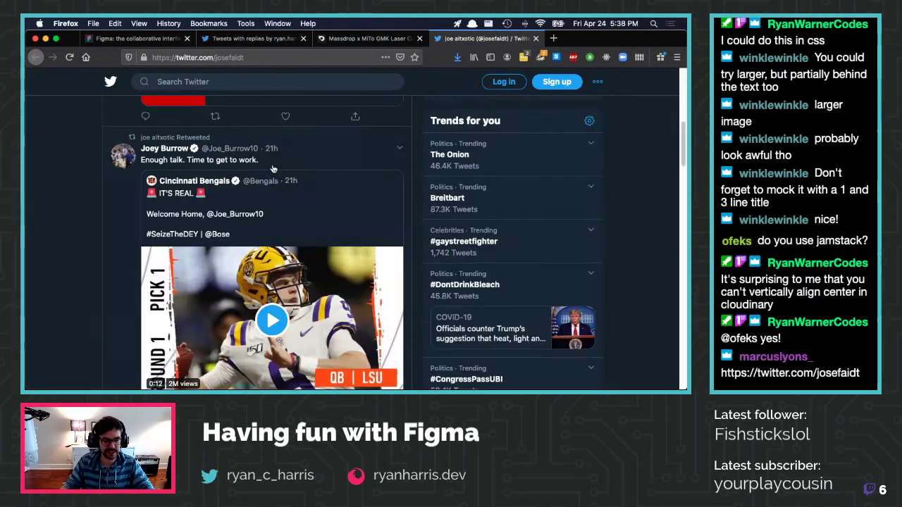
pyautogui.scroll(4, 273, 167)
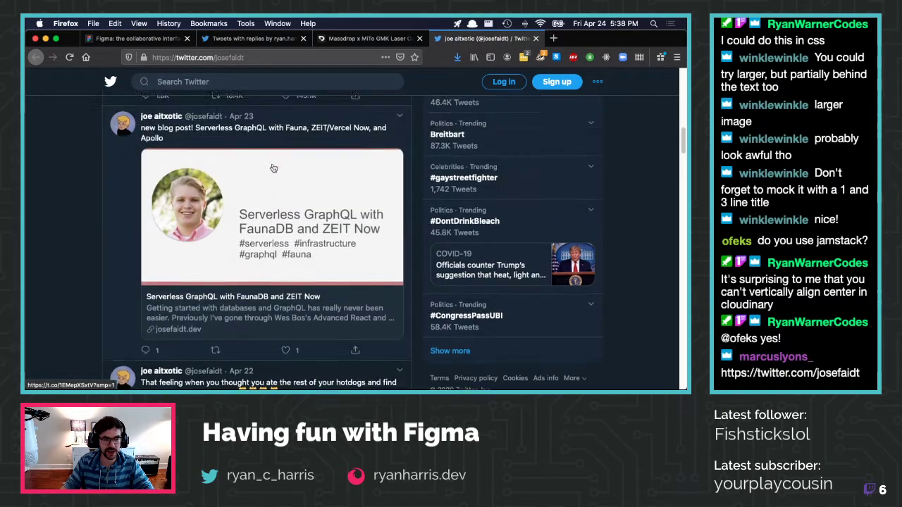
pyautogui.scroll(-2, 326, 236)
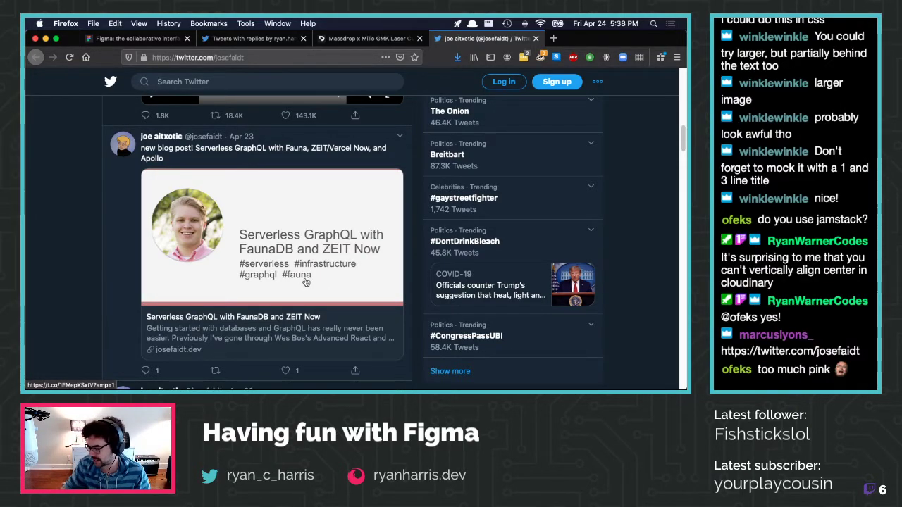
pyautogui.scroll(-2, 292, 275)
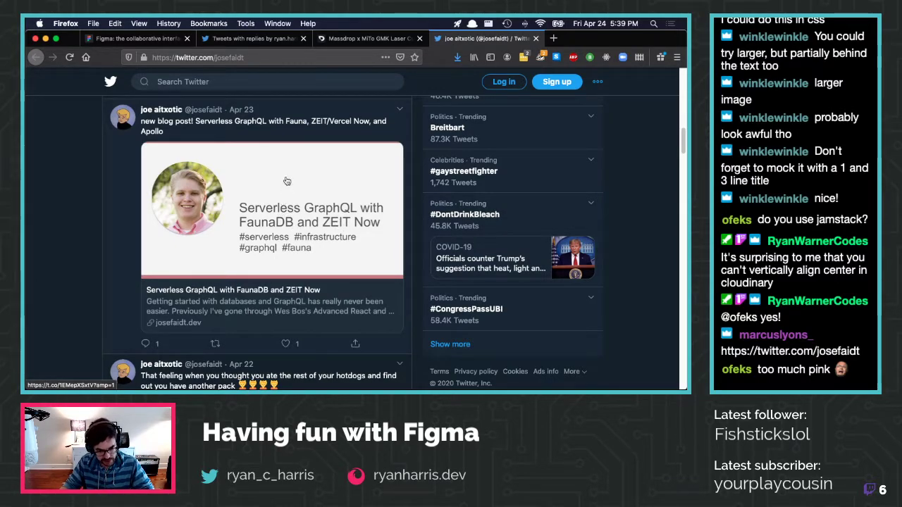
pyautogui.press('super+Tab')
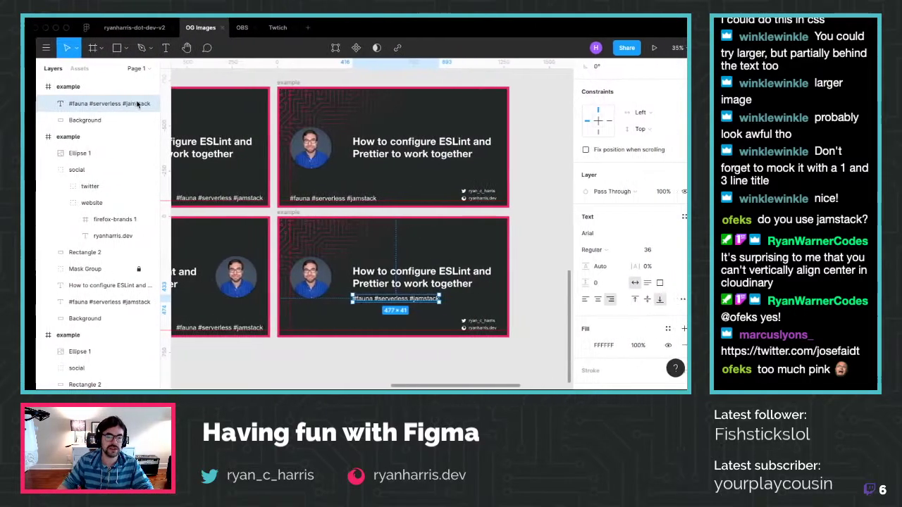
# Place twitter beside website, then align vertical centres and distribute spacing at y 604
pyautogui.click(479, 356)
pyautogui.scroll(3, 518, 344)
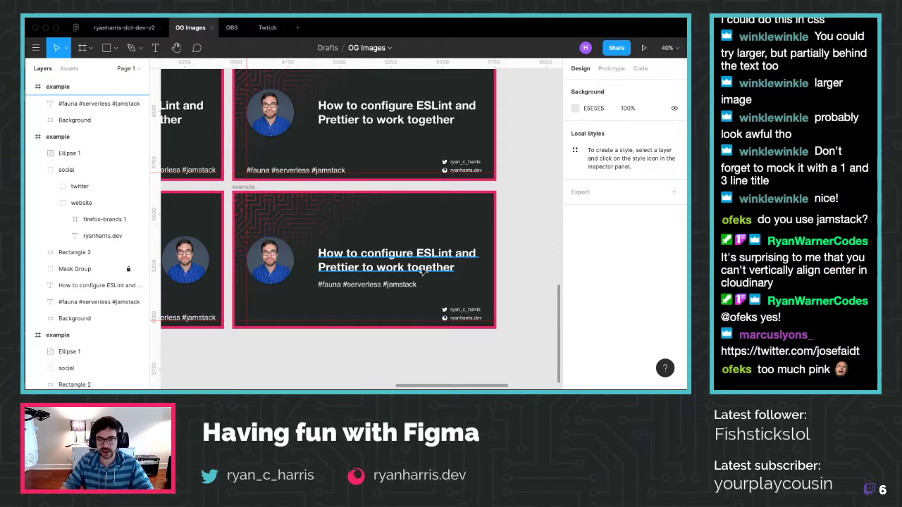
pyautogui.click(446, 319)
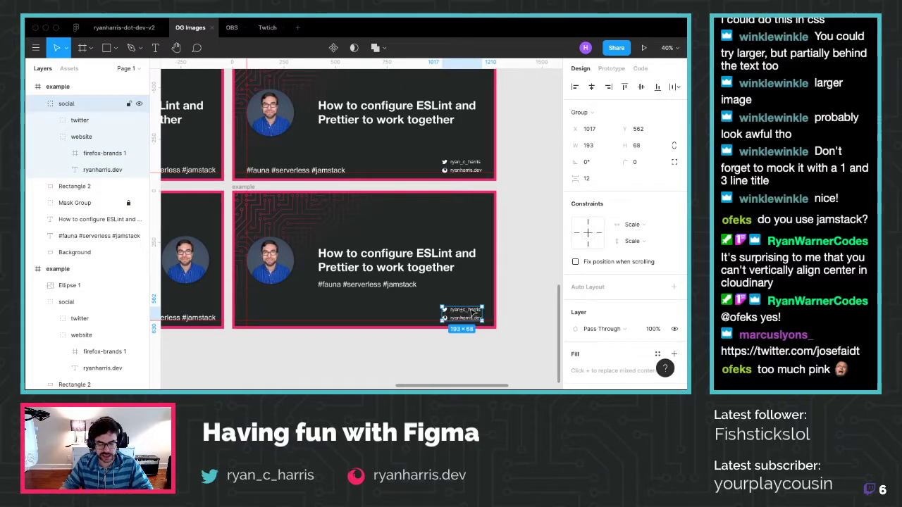
pyautogui.click(78, 120)
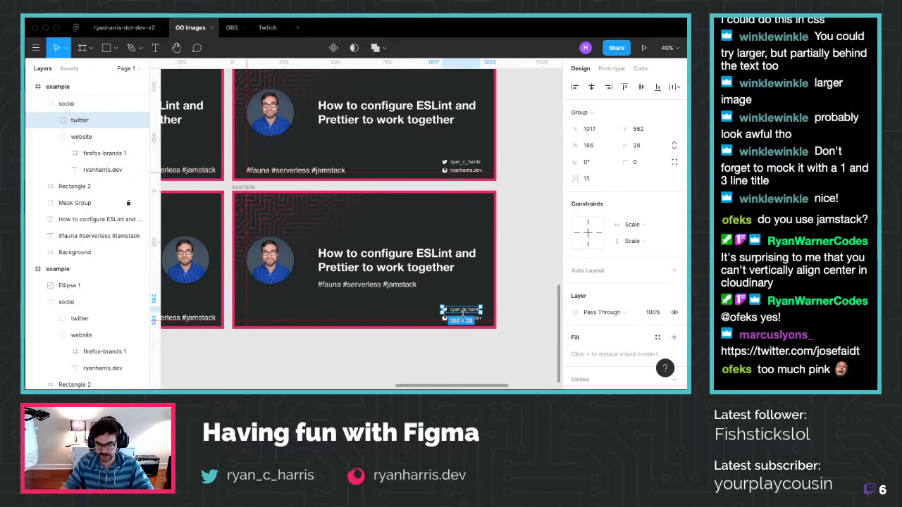
pyautogui.moveTo(462, 311); pyautogui.dragTo(402, 320)
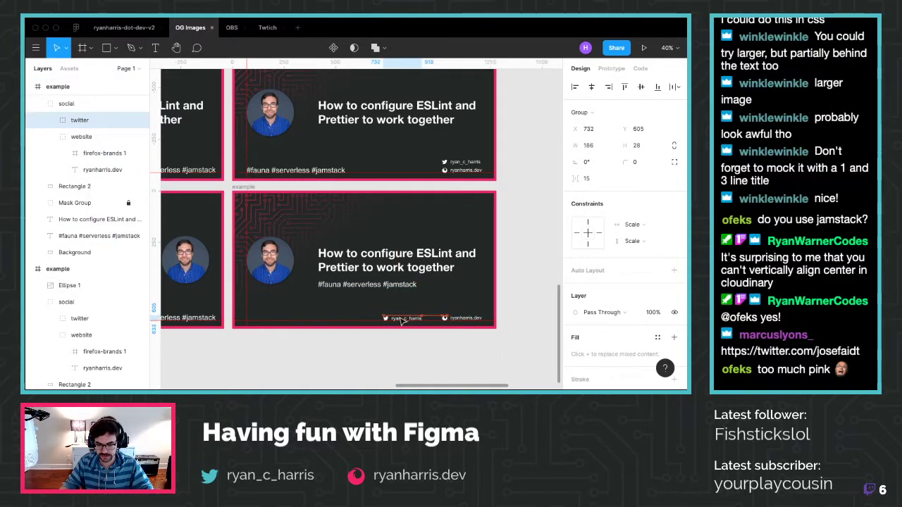
pyautogui.keyDown('shift'); pyautogui.click(88, 137); pyautogui.keyUp('shift')
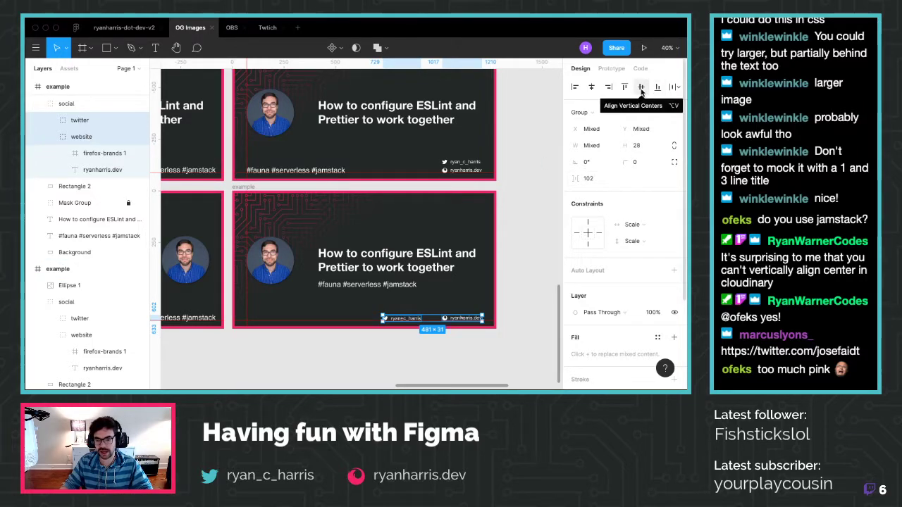
pyautogui.click(641, 87)
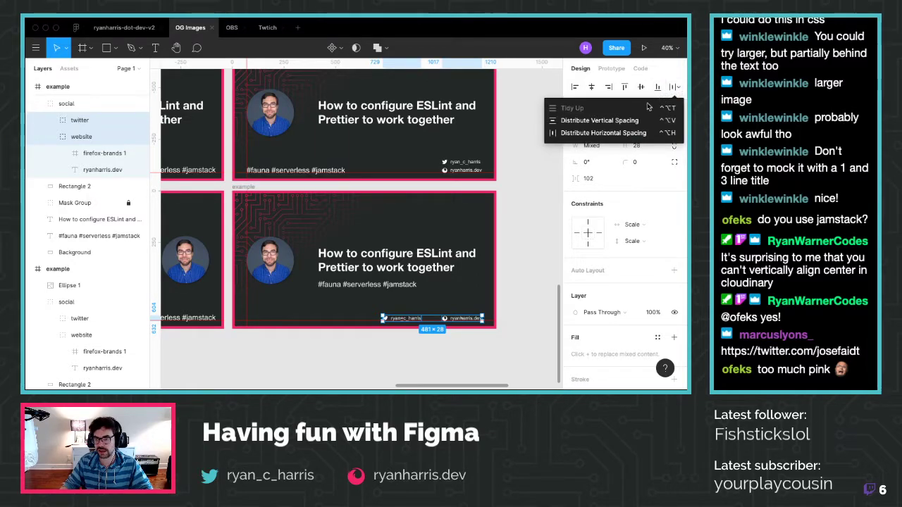
pyautogui.click(620, 133)
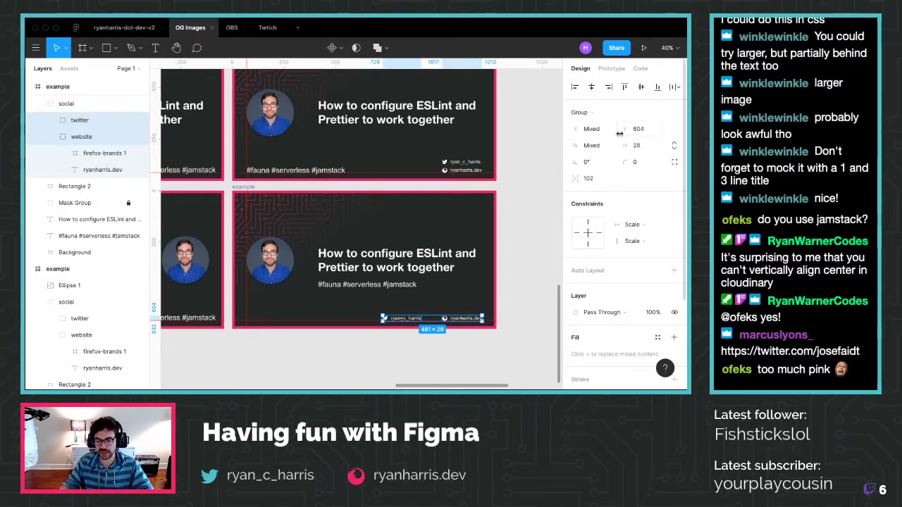
pyautogui.click(433, 362)
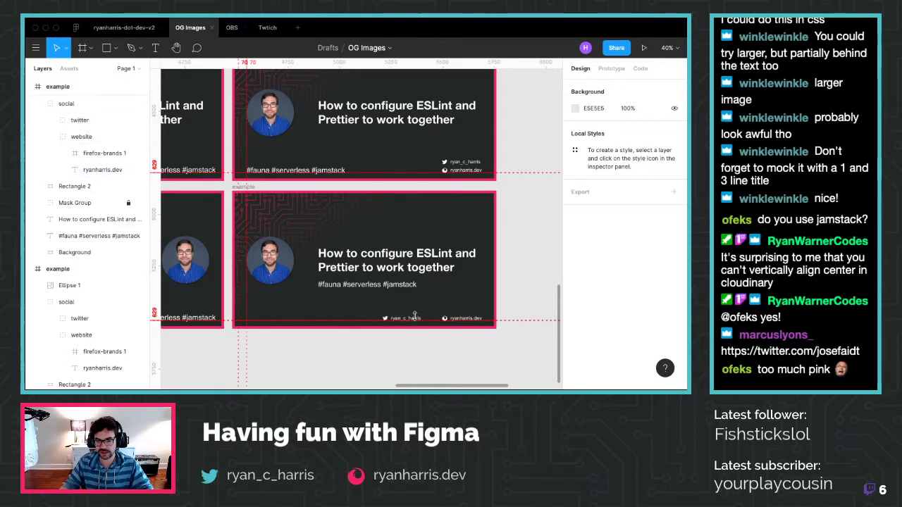
pyautogui.click(73, 122)
pyautogui.keyDown('shift'); pyautogui.click(78, 136); pyautogui.keyUp('shift')
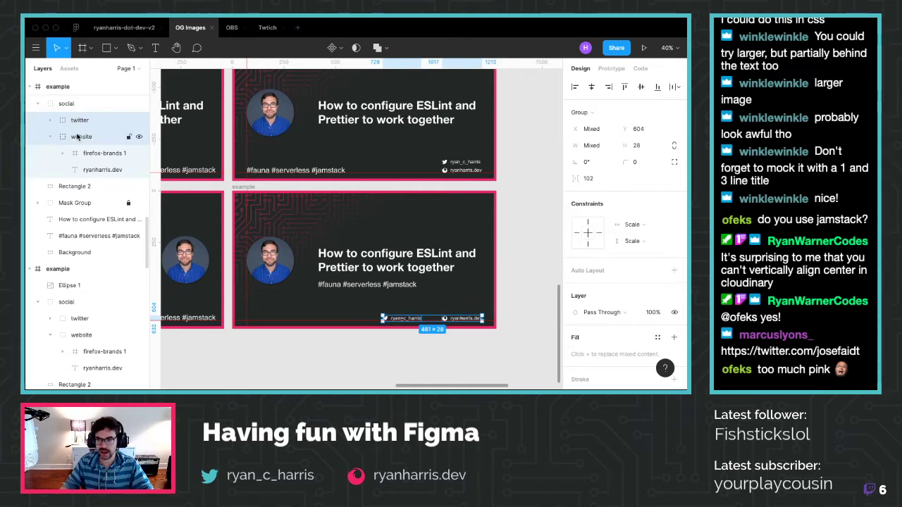
# Wrap the twitter and website links in an auto-layout row and set the gap to 0
pyautogui.rightClick(79, 136)
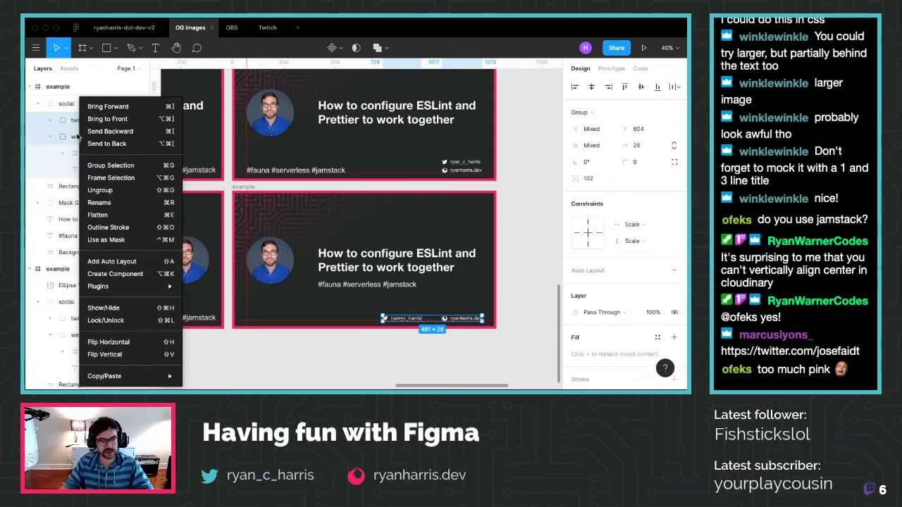
pyautogui.click(145, 262)
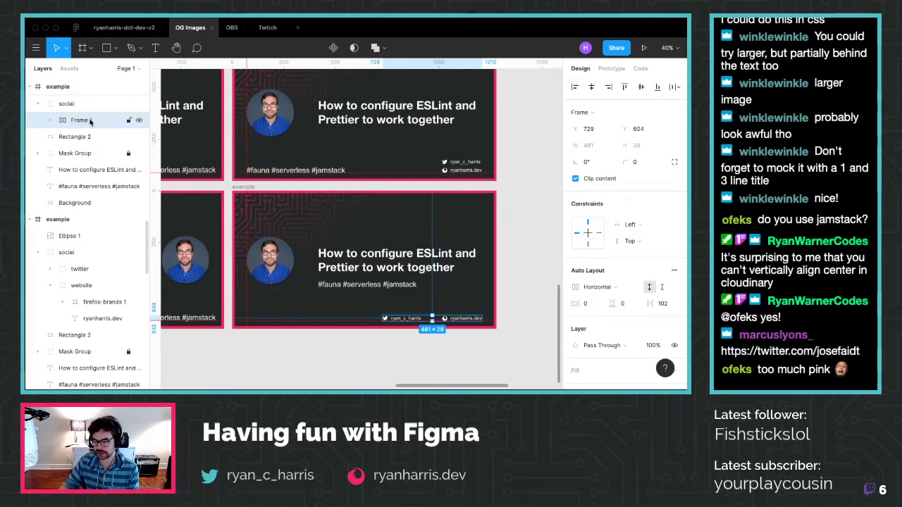
pyautogui.click(659, 303)
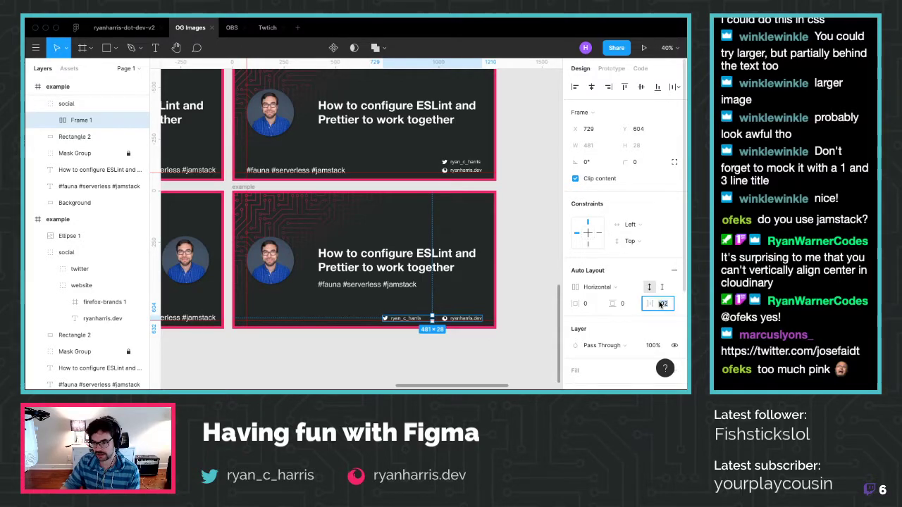
pyautogui.write('0')
pyautogui.press('Return')
pyautogui.click(659, 304)
pyautogui.press('Escape')
pyautogui.press('Escape')
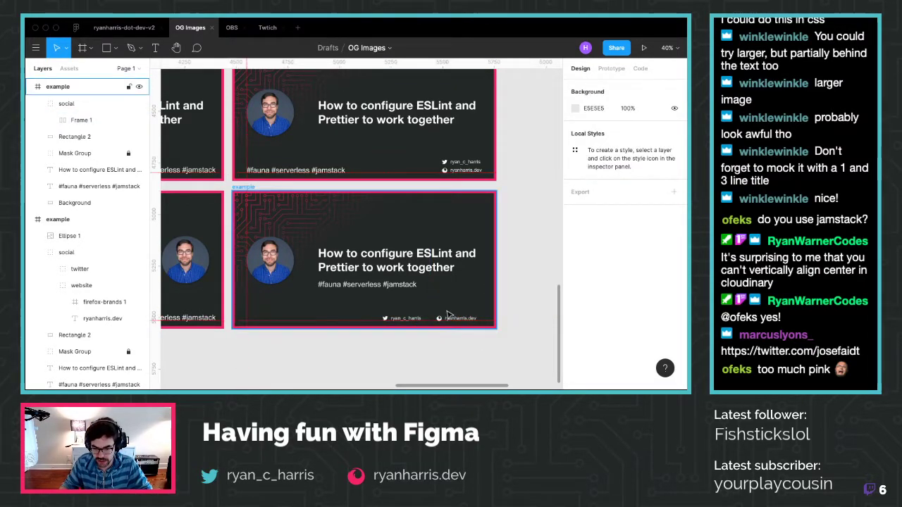
# Move the social footer group slightly up and left, checking its distances to the card edges
pyautogui.click(451, 317)
pyautogui.moveTo(455, 320); pyautogui.dragTo(456, 319)
pyautogui.press('alt')
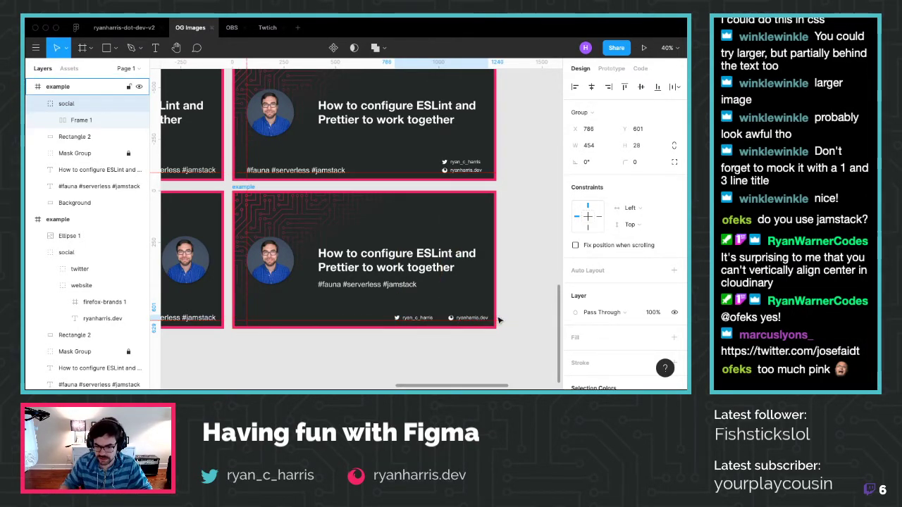
# Adjust the auto-layout gap between the twitter and website links to about 52
pyautogui.click(452, 329)
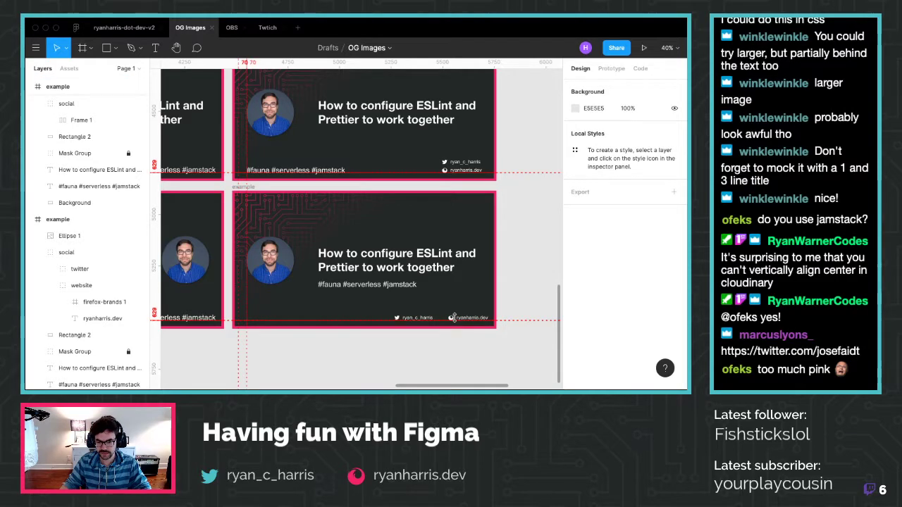
pyautogui.click(486, 319)
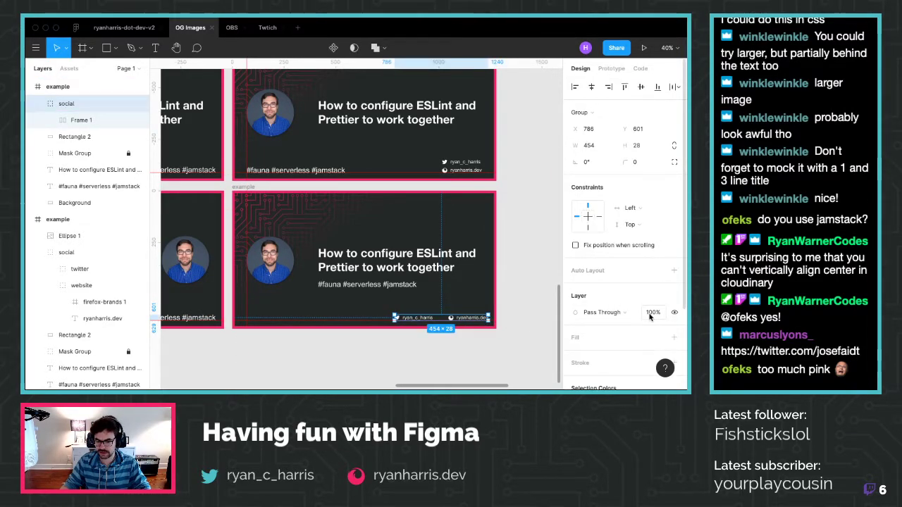
pyautogui.click(81, 119)
pyautogui.click(673, 269)
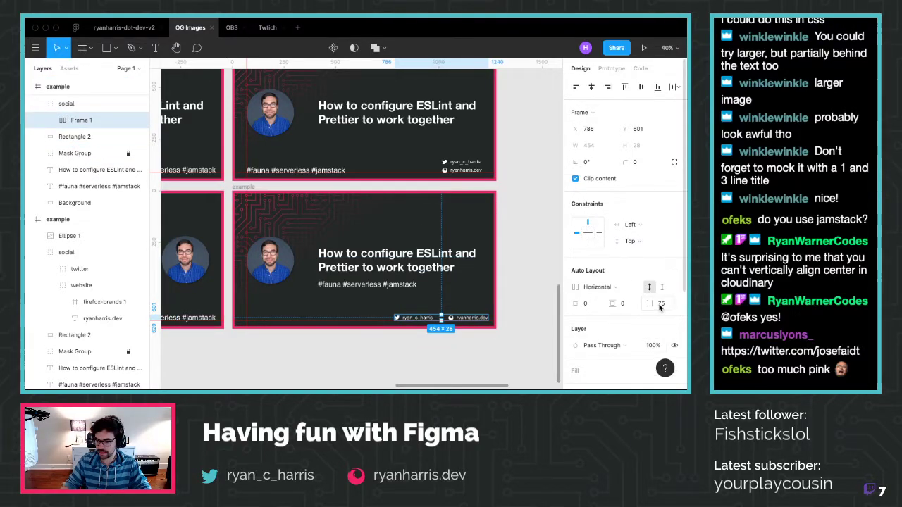
pyautogui.moveTo(660, 306); pyautogui.dragTo(625, 304)
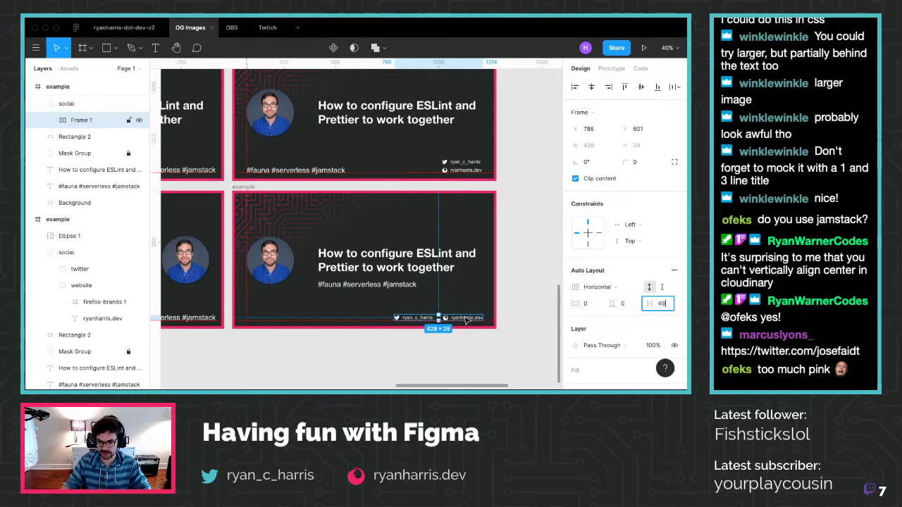
pyautogui.moveTo(648, 304); pyautogui.dragTo(651, 303)
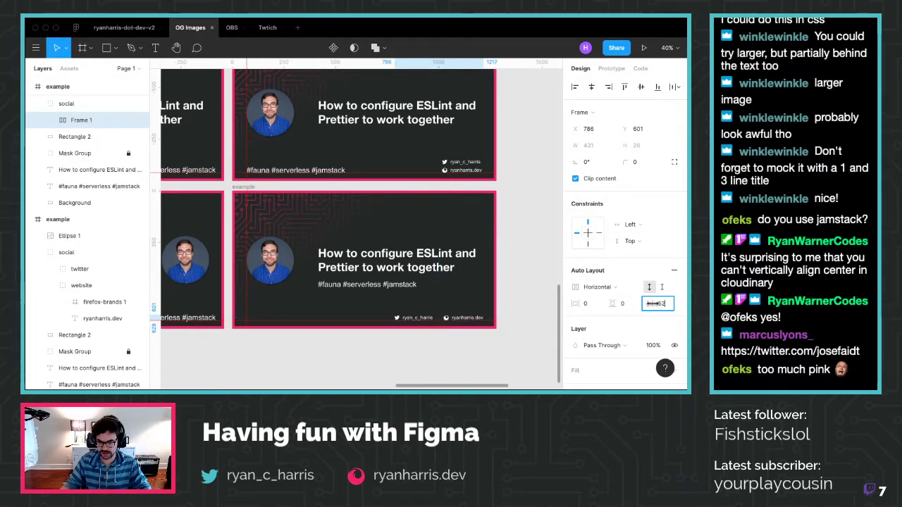
pyautogui.press('Escape')
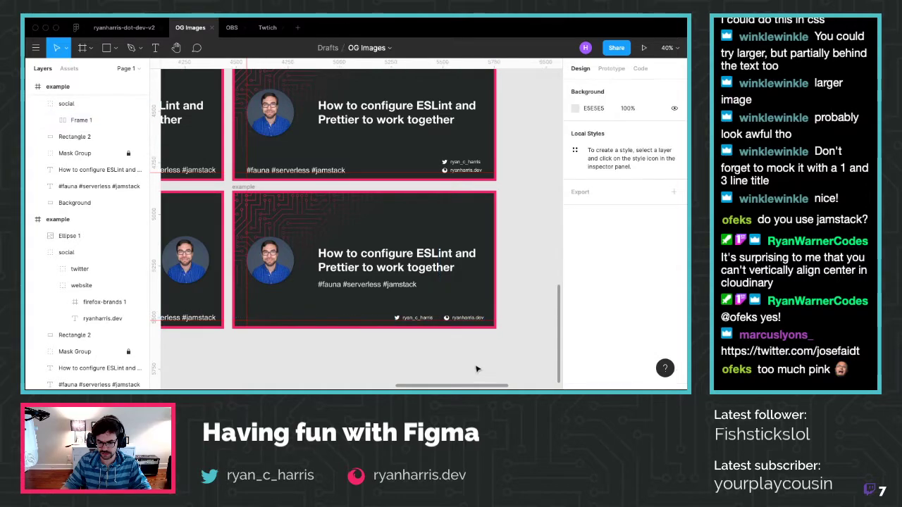
# Nudge the social footer row to the right
pyautogui.click(471, 317)
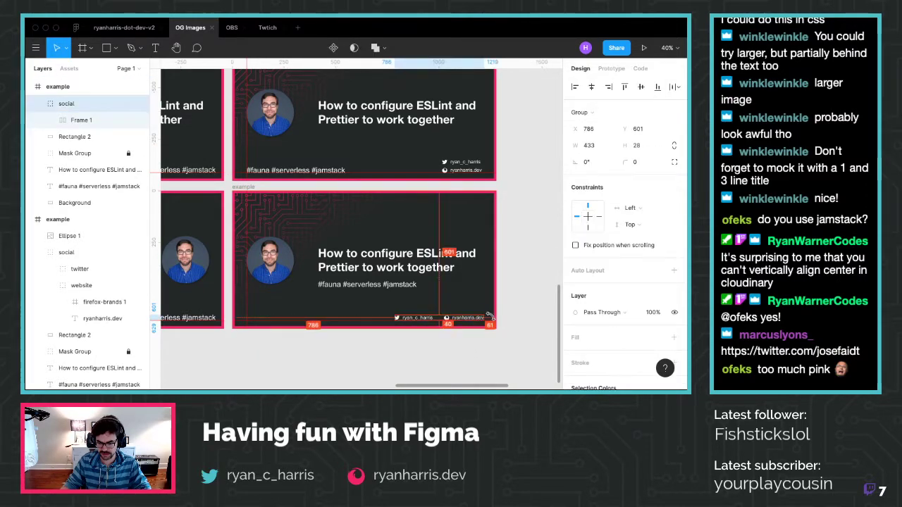
pyautogui.hotkey('shift', 'Right')
pyautogui.hotkey('shift', 'Right')
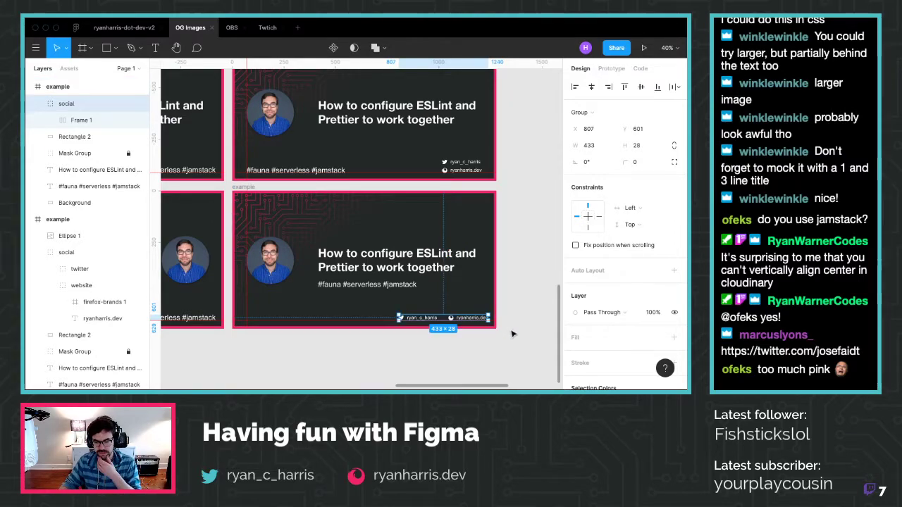
pyautogui.click(487, 341)
pyautogui.scroll(-2, 487, 341)
pyautogui.scroll(-3, 395, 317)
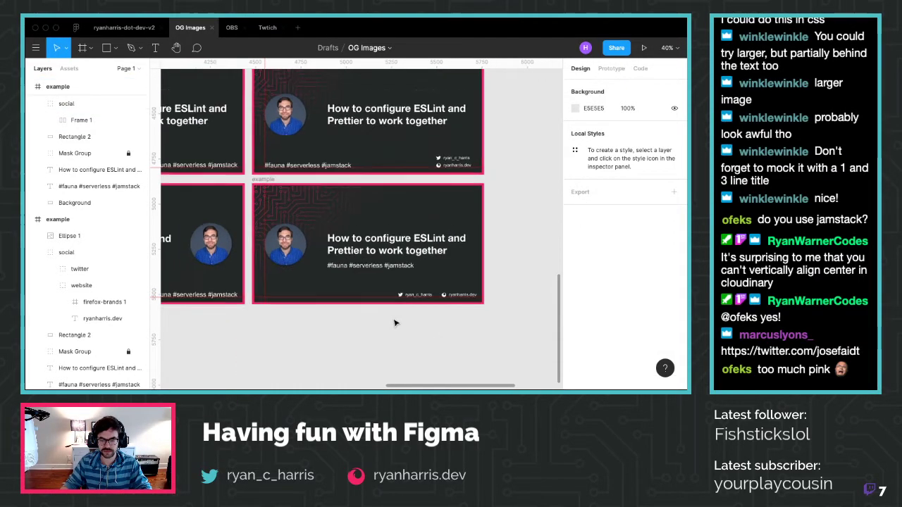
# Look over the six OG card variants, then switch to the ryanharris-dot-dev-v2 file
pyautogui.scroll(-5, 393, 325)
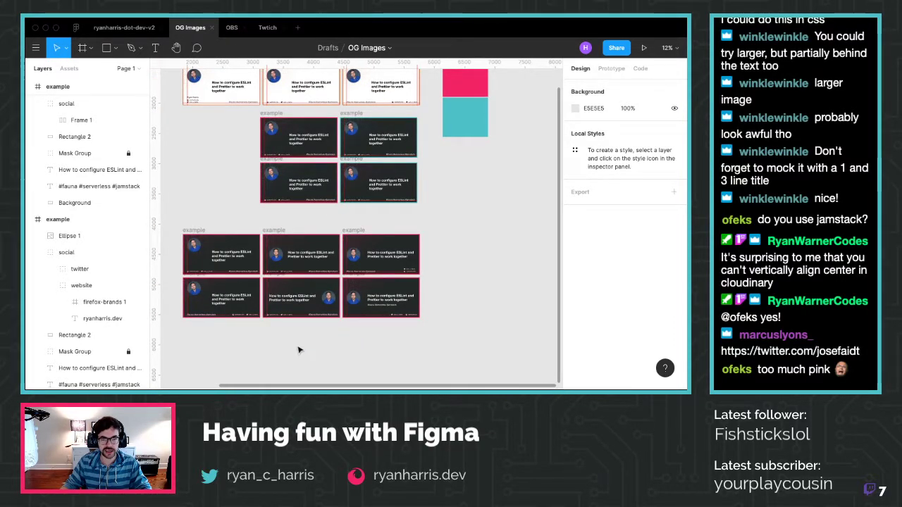
pyautogui.scroll(1, 367, 349)
pyautogui.scroll(4, 367, 352)
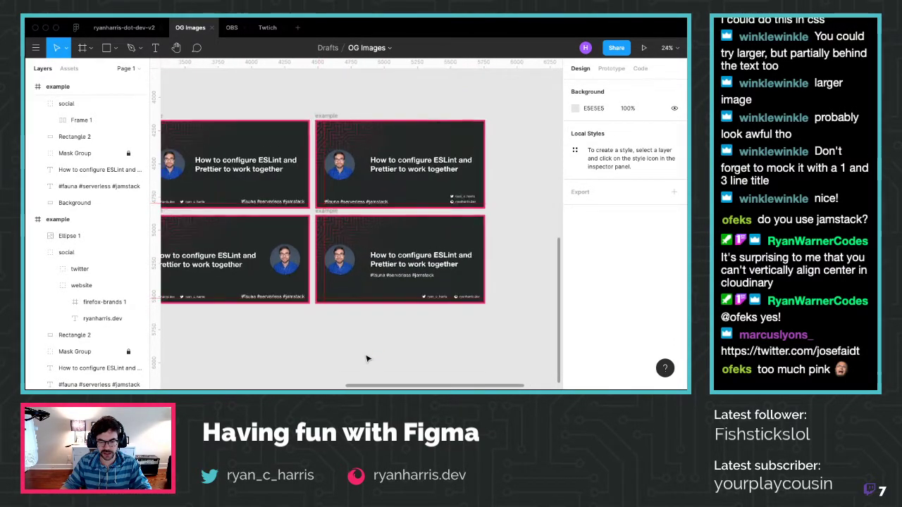
pyautogui.scroll(-4, 352, 352)
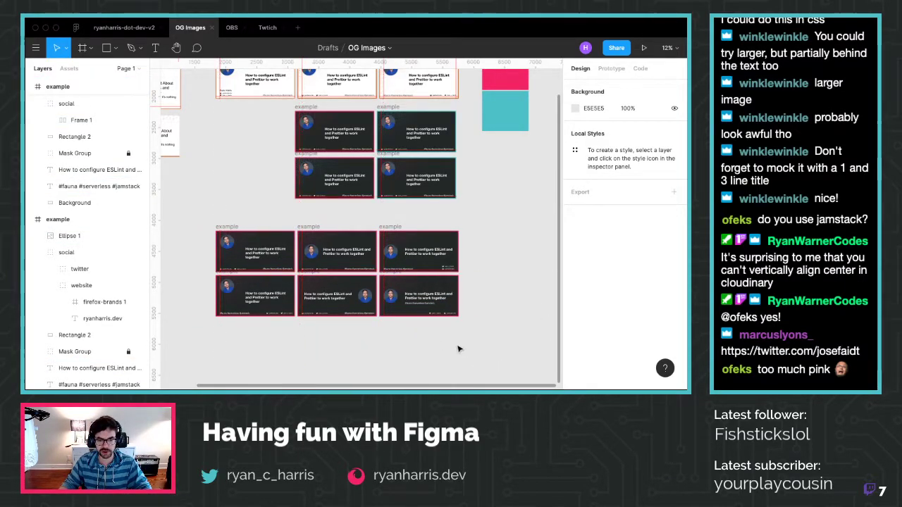
pyautogui.click(124, 28)
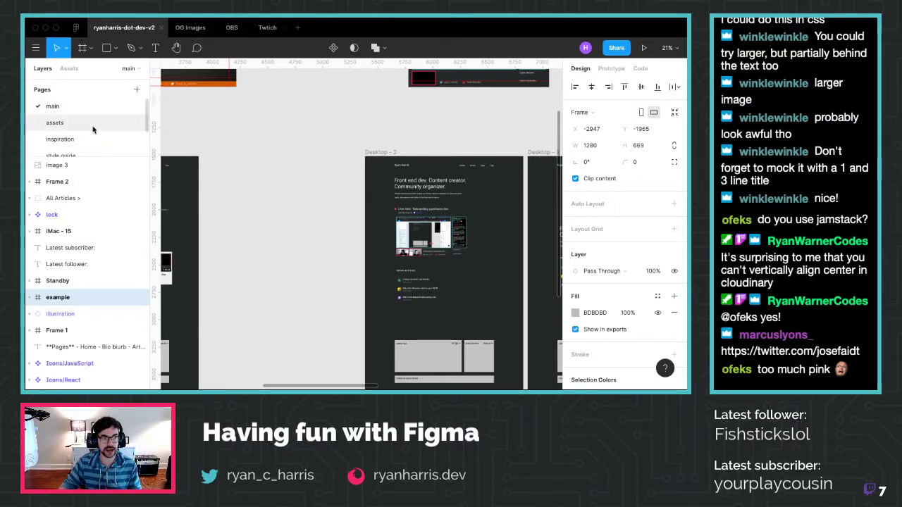
# Look through the inspiration, style guide and archive pages, then switch to the Twtich file
pyautogui.scroll(-1, 71, 116)
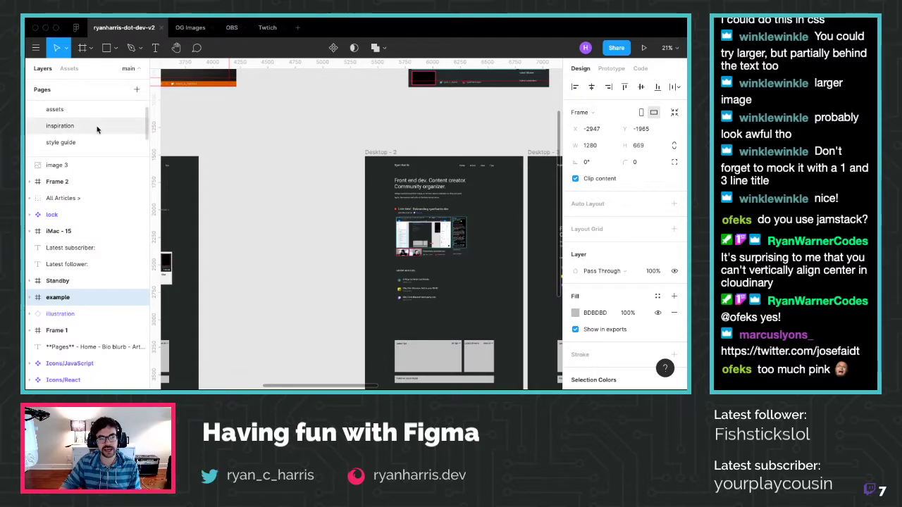
pyautogui.click(98, 127)
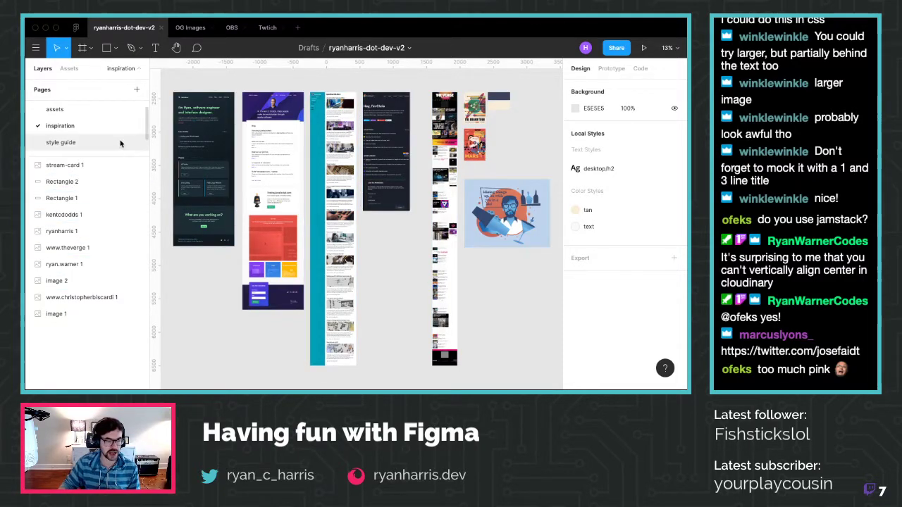
pyautogui.click(76, 143)
pyautogui.click(76, 126)
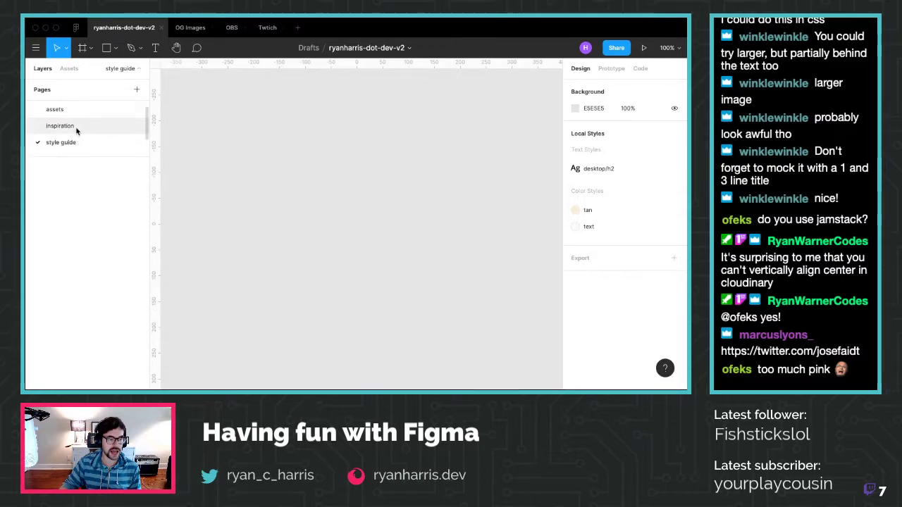
pyautogui.scroll(-1, 73, 121)
pyautogui.click(74, 131)
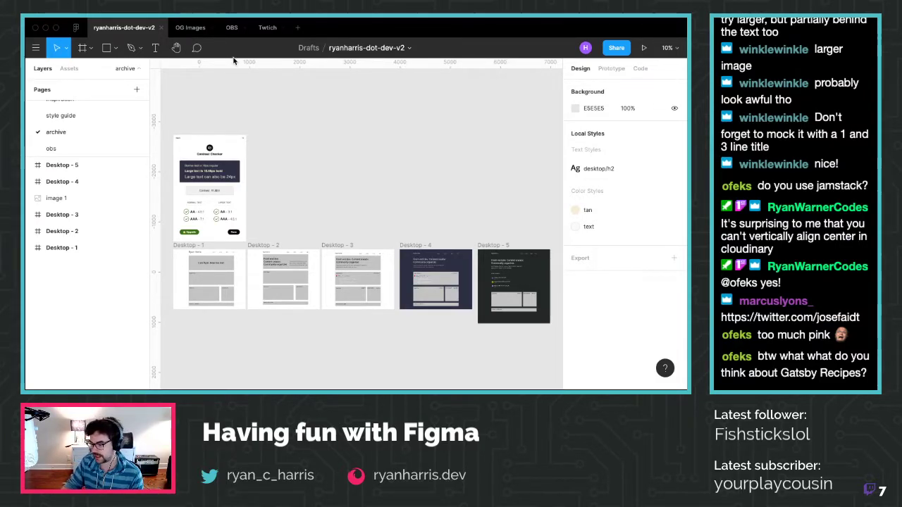
pyautogui.click(265, 28)
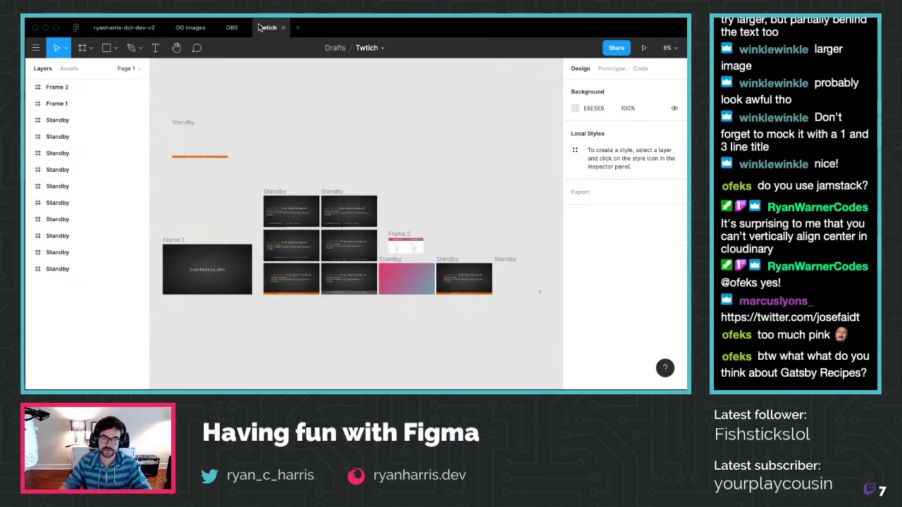
# Pass through the OBS overlay file and return to the OG Images file
pyautogui.click(240, 27)
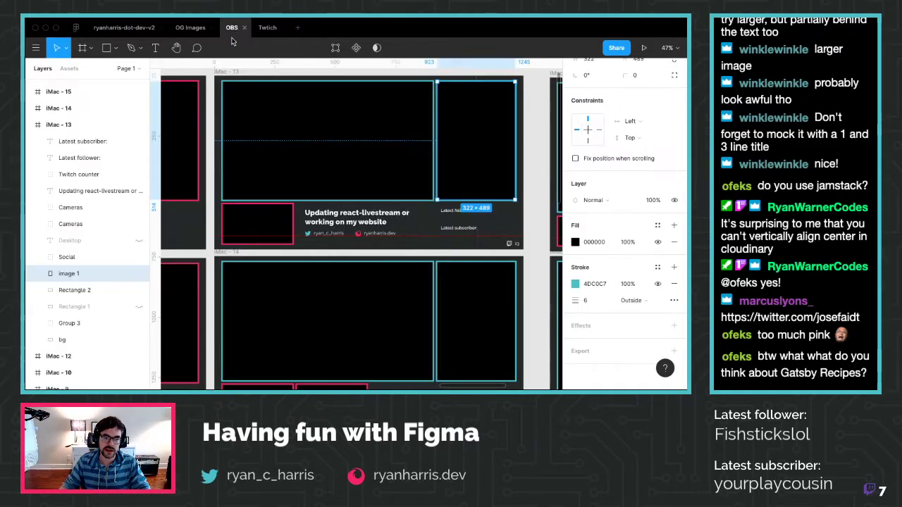
pyautogui.click(201, 28)
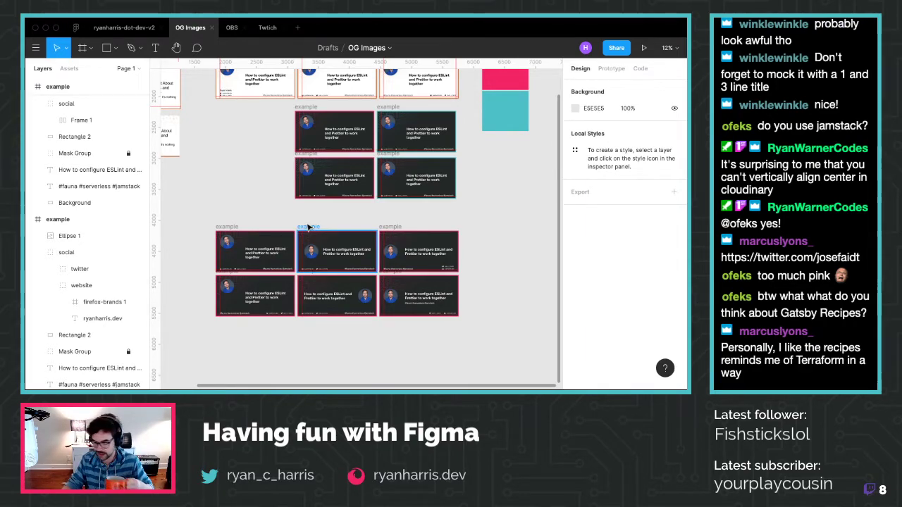
# Select the bottom-right example card and paste a duplicate of it
pyautogui.scroll(-2, 303, 235)
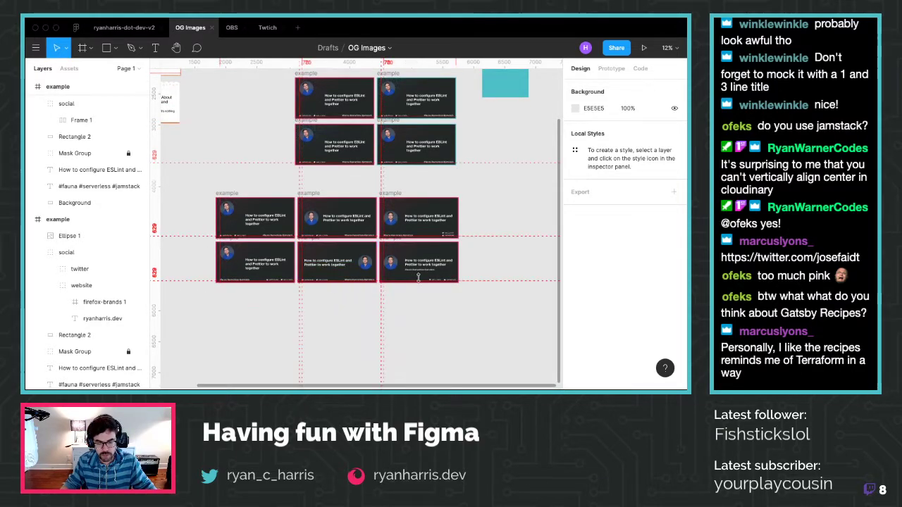
pyautogui.scroll(3, 462, 268)
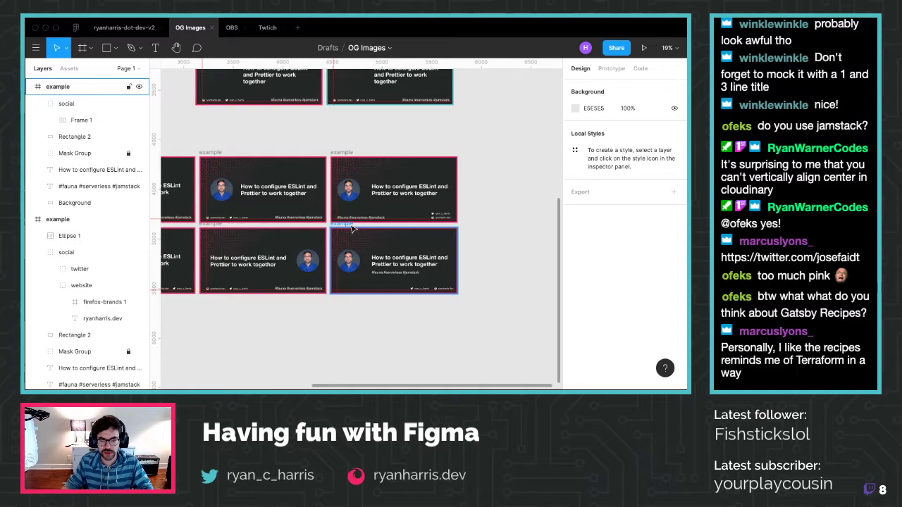
pyautogui.click(353, 228)
pyautogui.hotkey('shift', 'r')
pyautogui.click(506, 237)
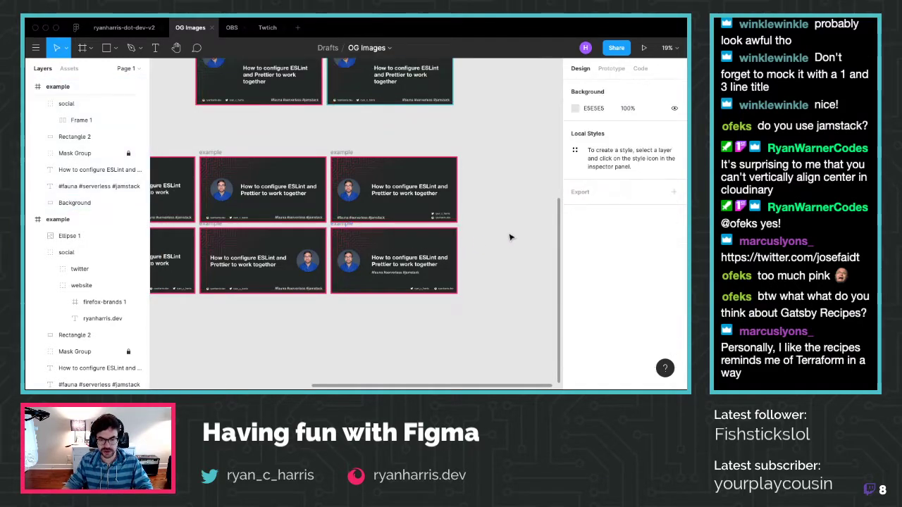
pyautogui.click(345, 225)
pyautogui.hotkey('ctrl', 'v')
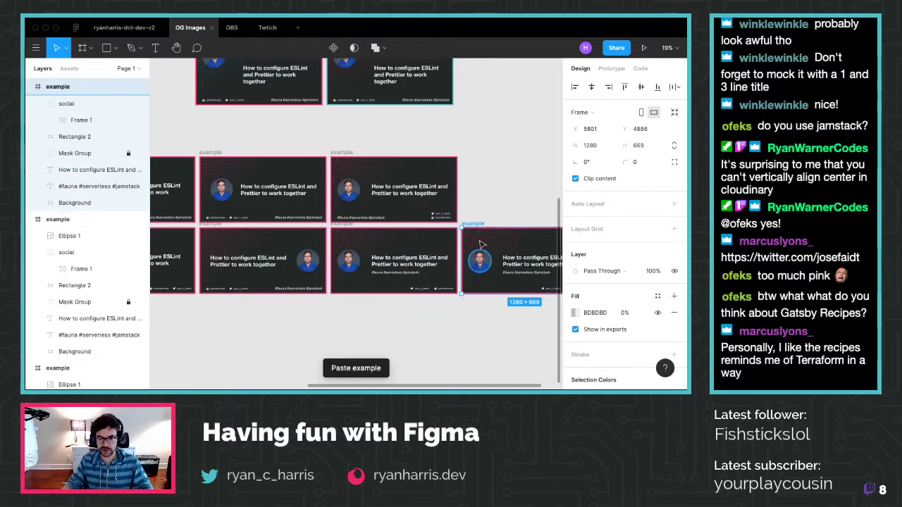
# Place the copied card beneath the right column's lower card
pyautogui.moveTo(476, 224); pyautogui.dragTo(345, 298)
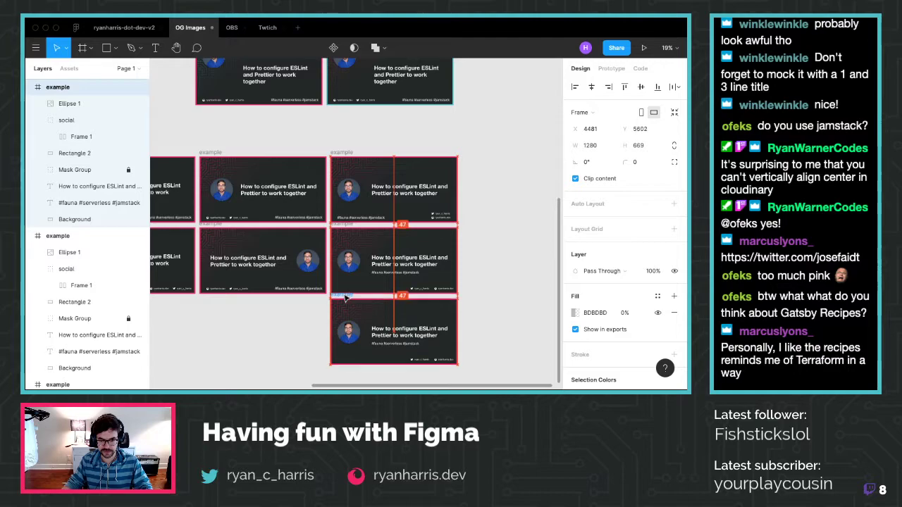
pyautogui.scroll(10, 437, 365)
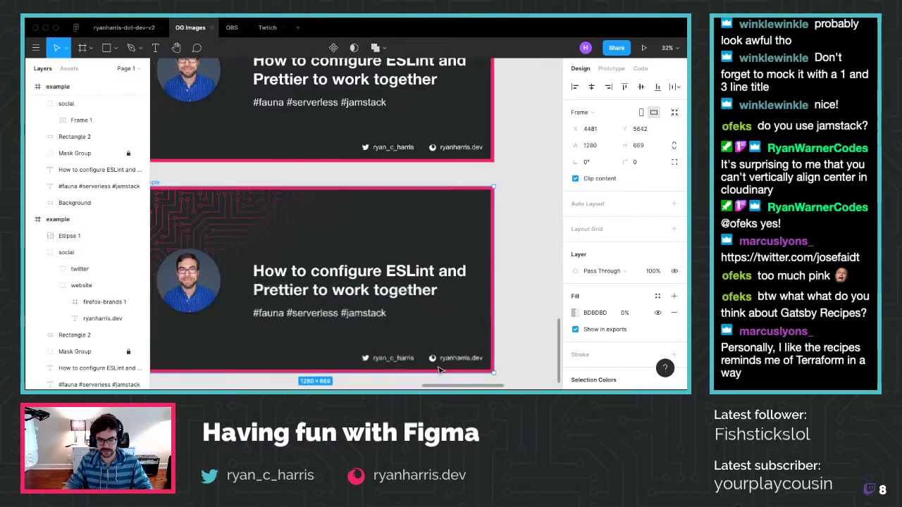
pyautogui.scroll(-5, 317, 332)
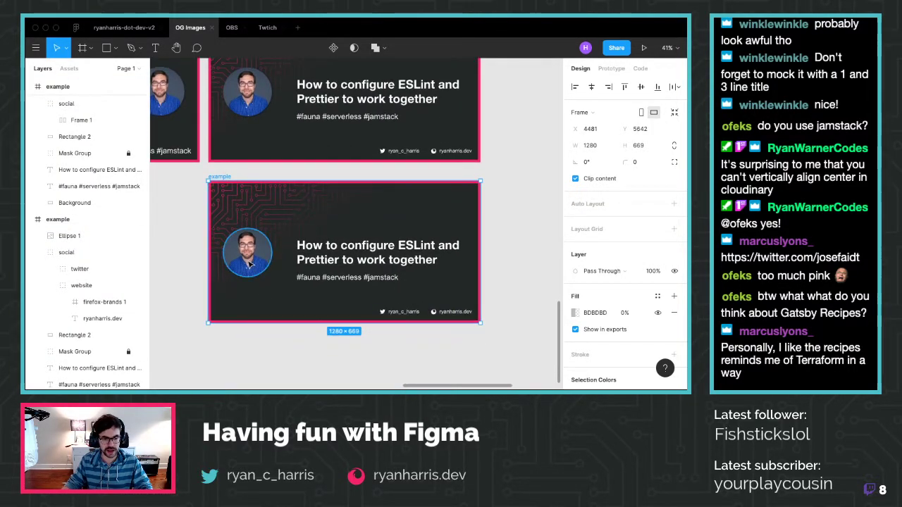
pyautogui.scroll(-4, 248, 261)
pyautogui.moveTo(248, 261); pyautogui.dragTo(249, 258)
# Shift the new card's circular photo right, then fine-tune it to X 90
pyautogui.click(250, 260)
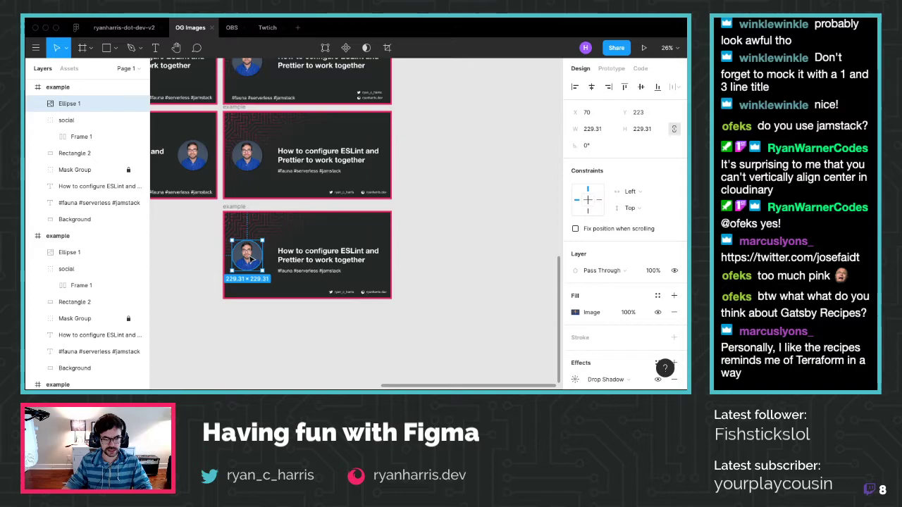
pyautogui.moveTo(251, 259); pyautogui.dragTo(255, 260)
pyautogui.press('alt')
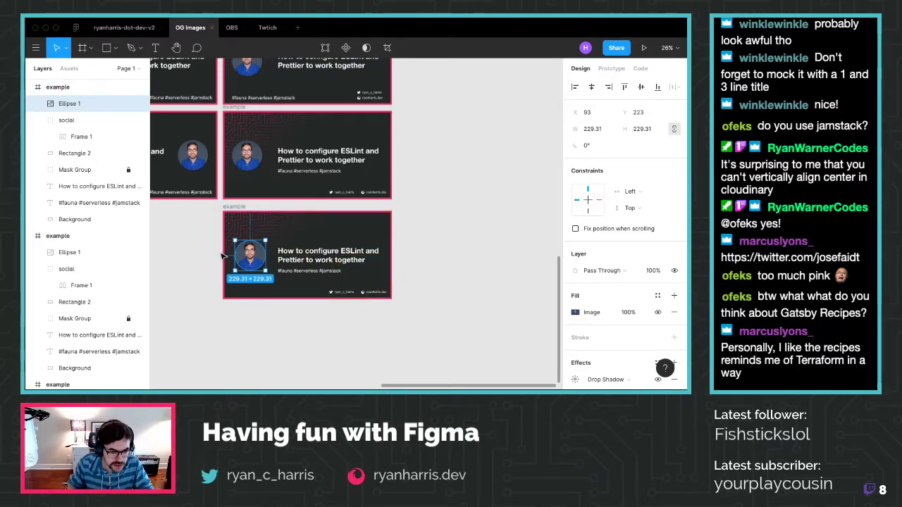
pyautogui.scroll(3, 223, 257)
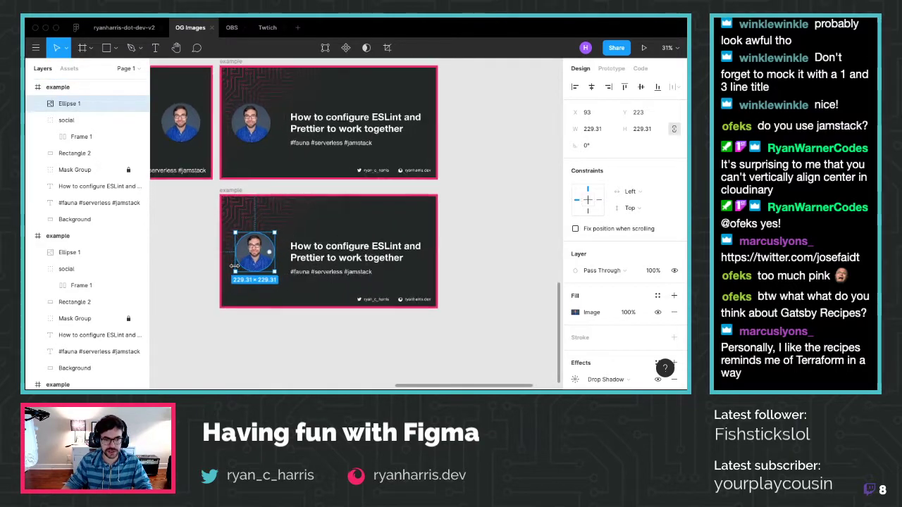
pyautogui.scroll(1, 234, 266)
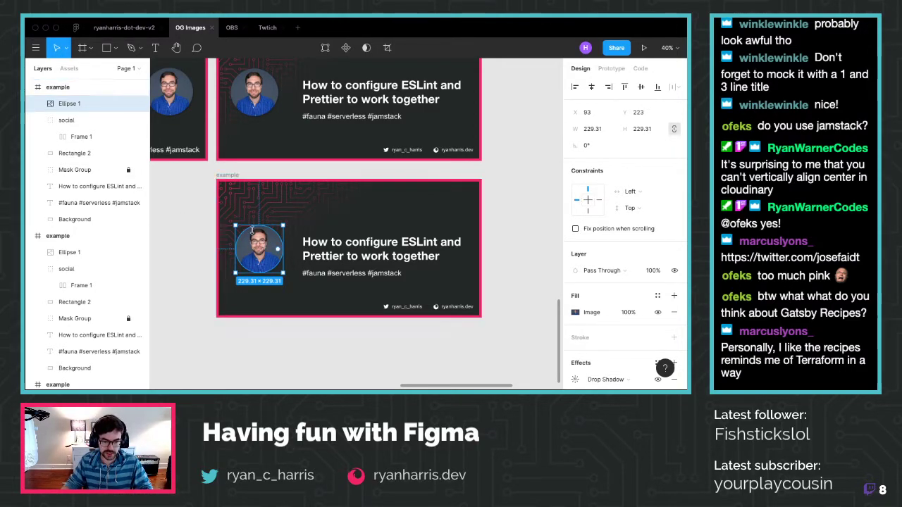
pyautogui.press('alt')
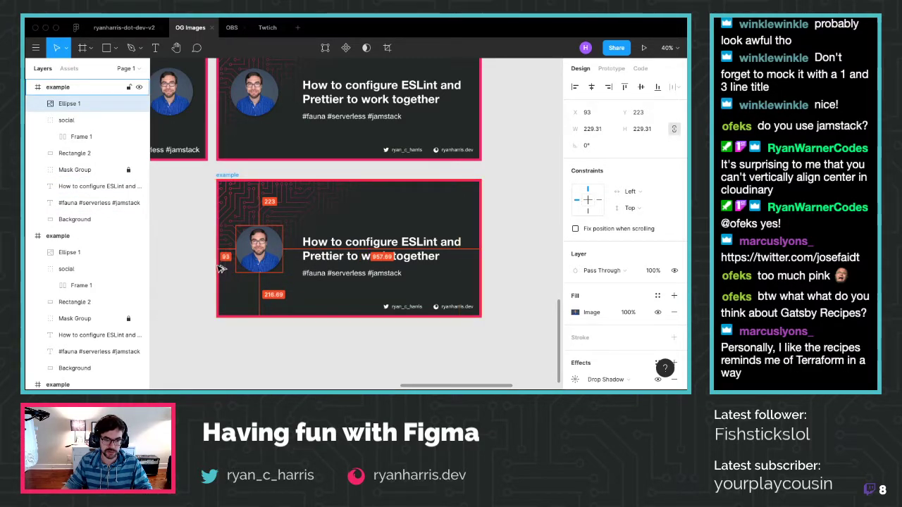
pyautogui.press('Left')
pyautogui.press('Left')
pyautogui.press('Left')
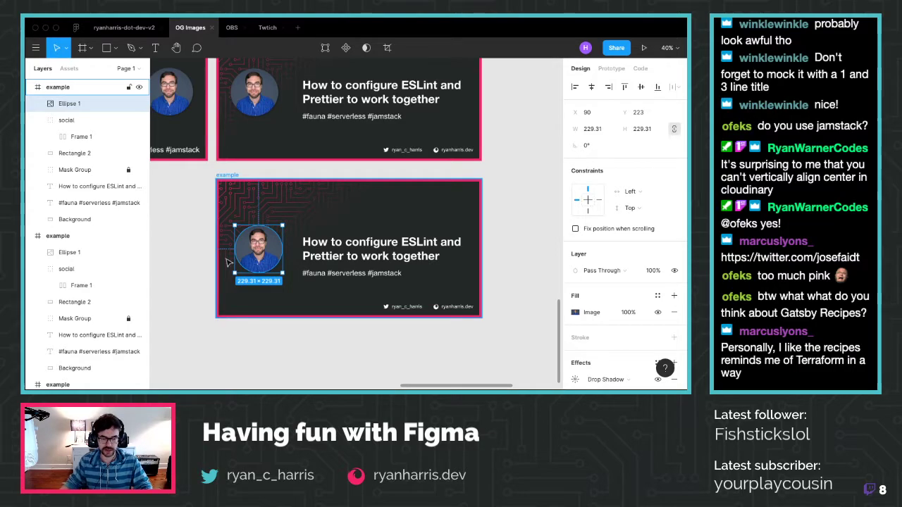
pyautogui.click(306, 369)
pyautogui.scroll(2, 306, 369)
pyautogui.hscroll(1, 305, 368)
pyautogui.scroll(-3, 305, 371)
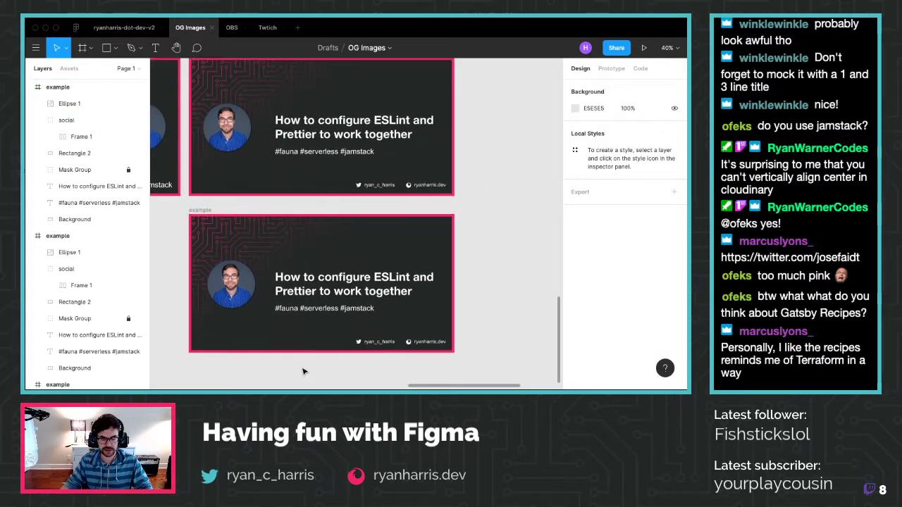
pyautogui.keyDown('ctrl'); pyautogui.scroll(3, 304, 371); pyautogui.keyUp('ctrl')
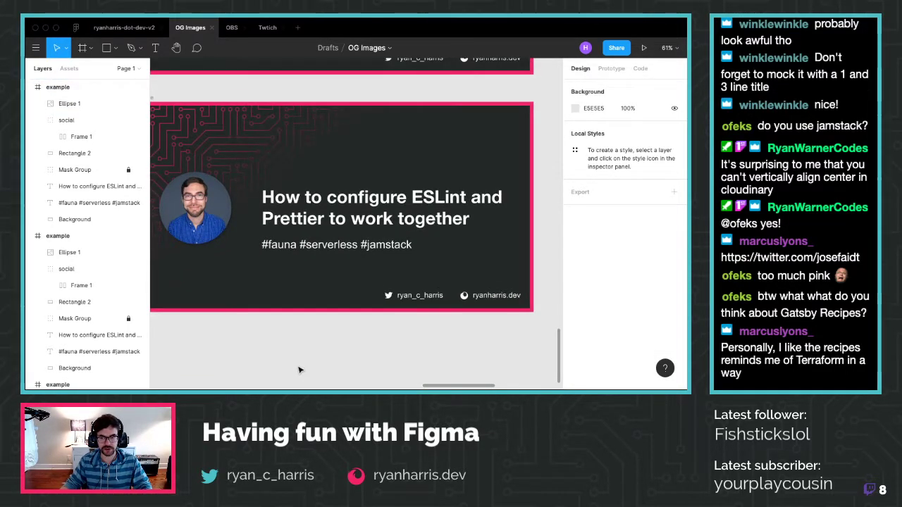
# Group the title and hashtag text layers in the new card
pyautogui.hscroll(-3, 299, 370)
pyautogui.hscroll(2, 298, 370)
pyautogui.hscroll(-1, 298, 370)
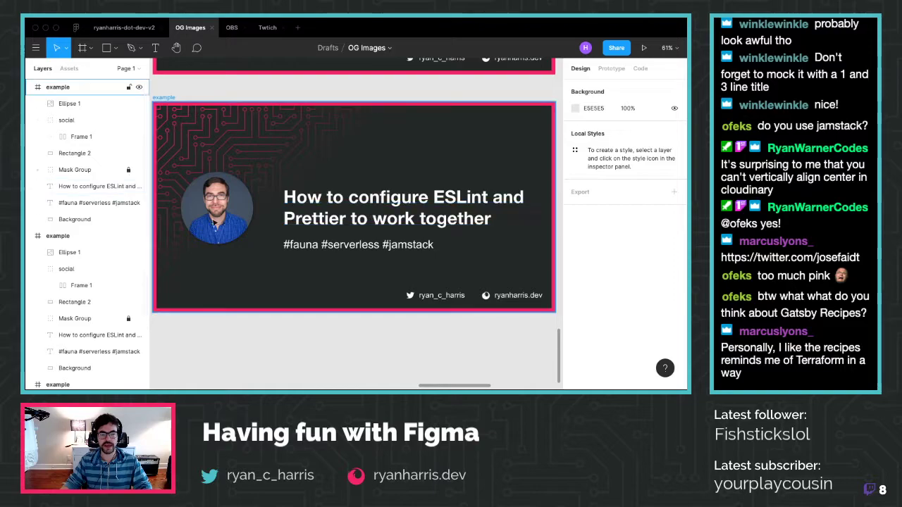
pyautogui.click(81, 187)
pyautogui.keyDown('shift'); pyautogui.click(82, 202); pyautogui.keyUp('shift')
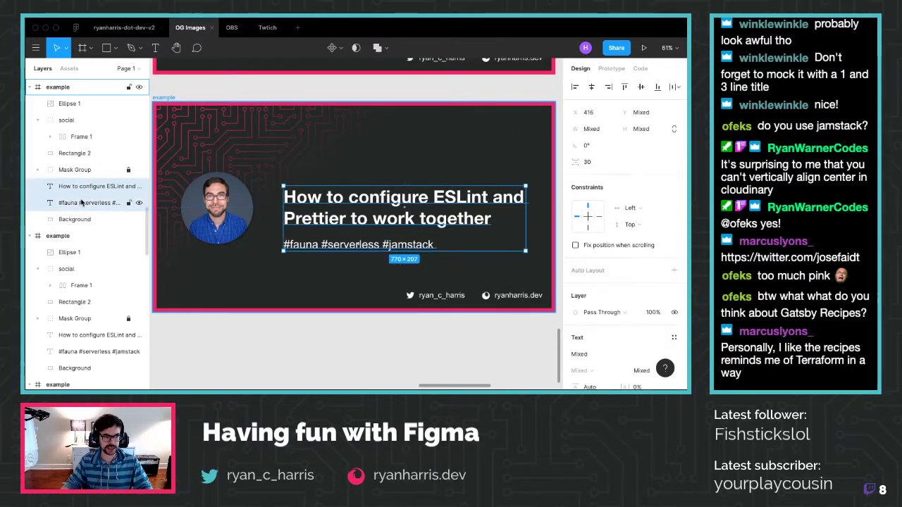
pyautogui.rightClick(83, 203)
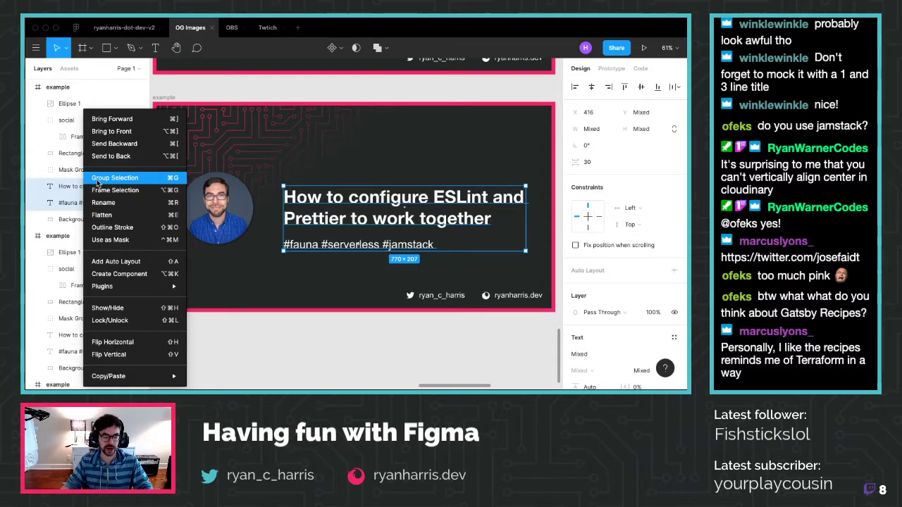
pyautogui.click(99, 179)
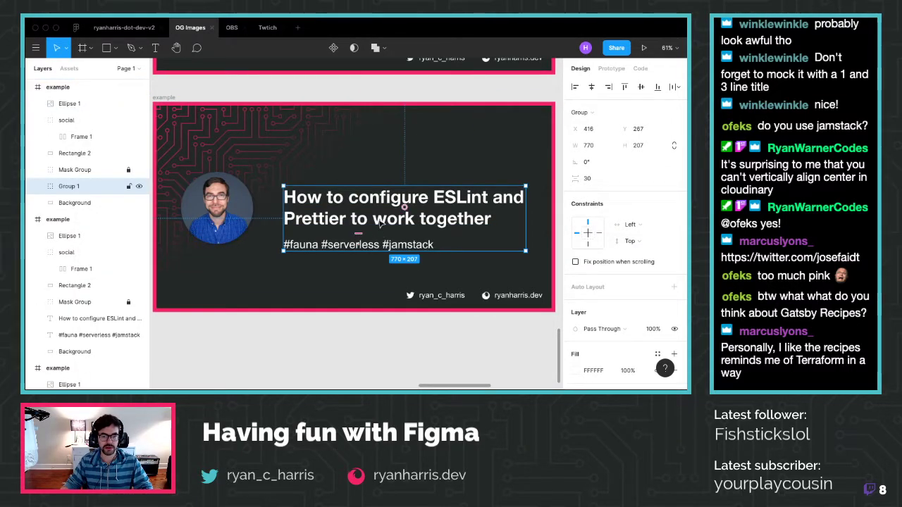
# Move the text group up and right to X 420, Y 231, level with the photo
pyautogui.moveTo(380, 222); pyautogui.dragTo(378, 210)
pyautogui.press('alt')
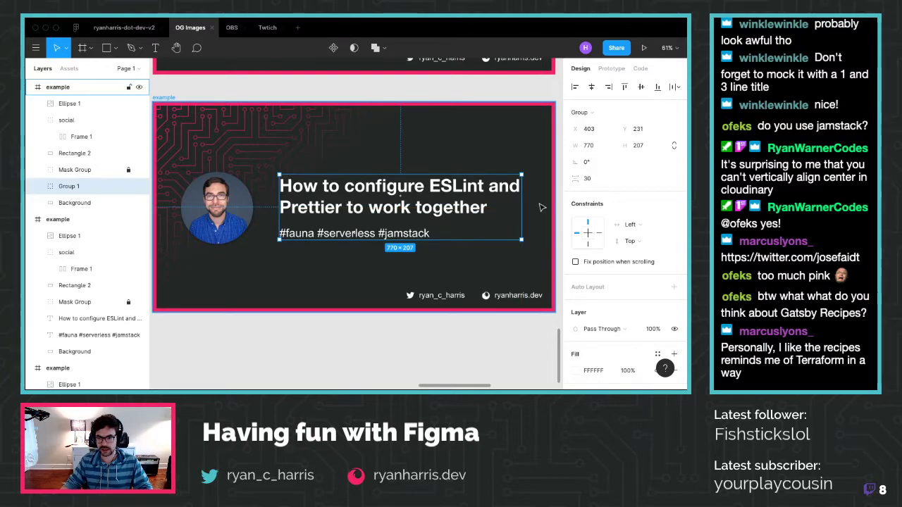
pyautogui.hotkey('shift', 'Right')
pyautogui.press('Right')
pyautogui.press('Right')
pyautogui.press('Right')
pyautogui.press('Right')
pyautogui.press('Right')
pyautogui.press('Right')
pyautogui.press('Right')
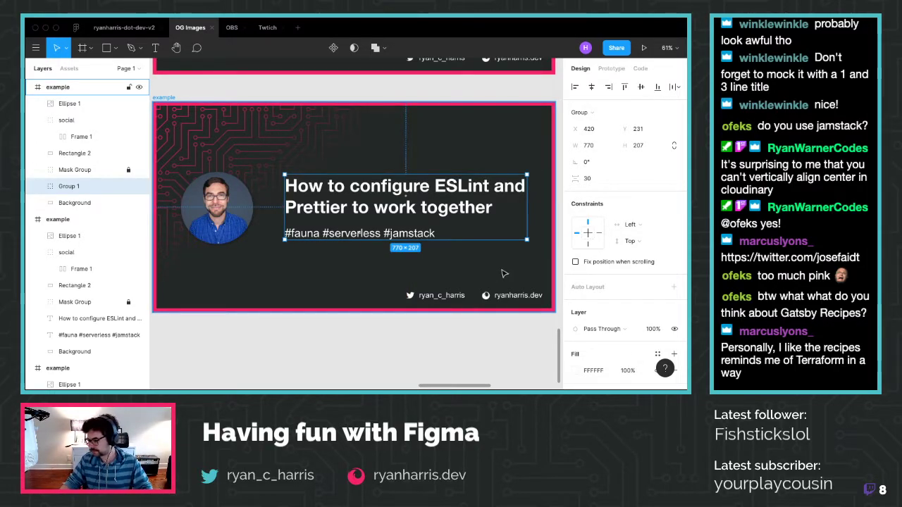
pyautogui.click(428, 343)
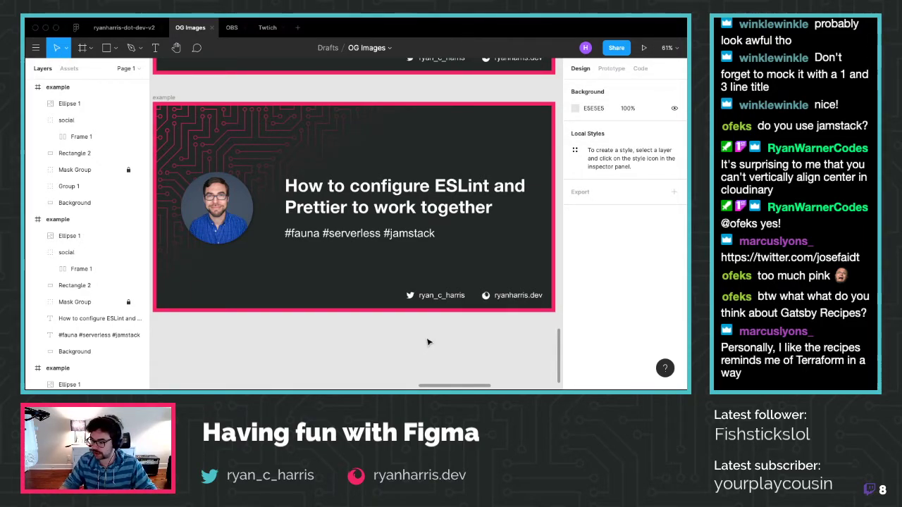
pyautogui.click(367, 218)
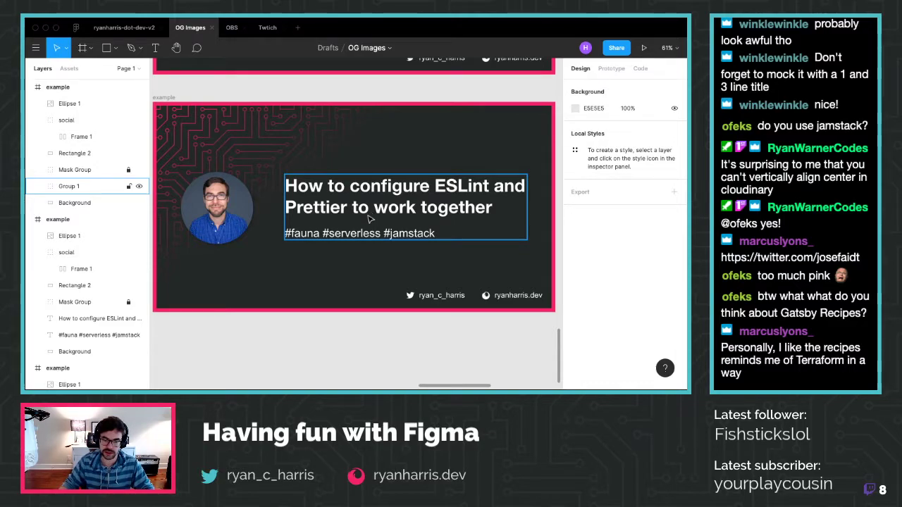
# Add a white FFFFFF stroke, 8 px Inside, around the new card's circular photo
pyautogui.click(246, 227)
pyautogui.scroll(-5, 345, 282)
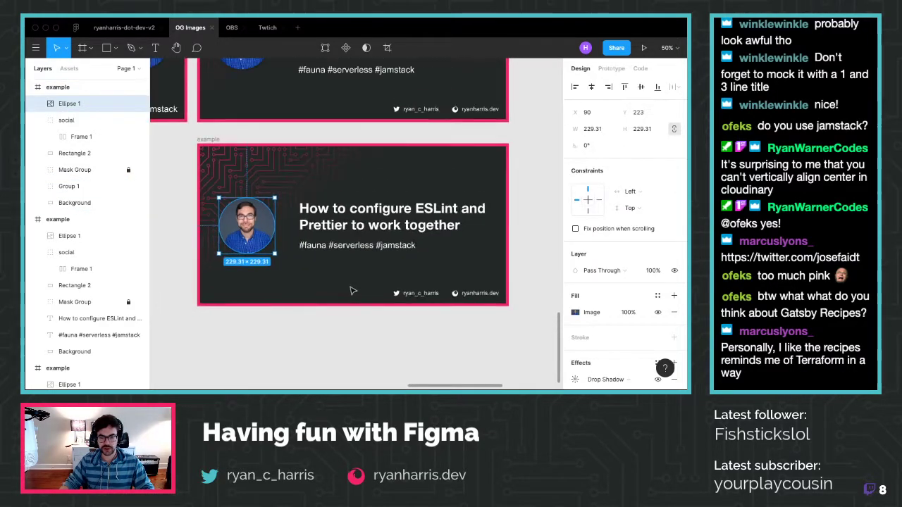
pyautogui.click(356, 336)
pyautogui.click(252, 227)
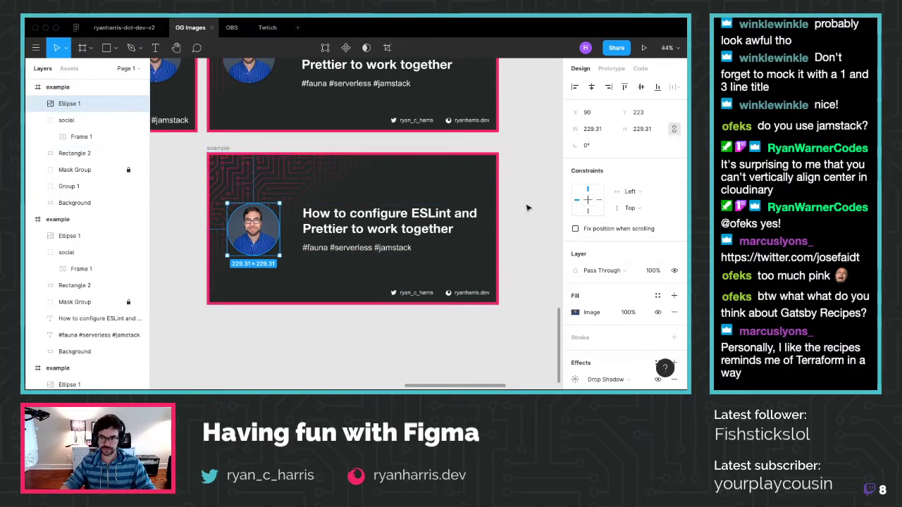
pyautogui.scroll(-1, 669, 317)
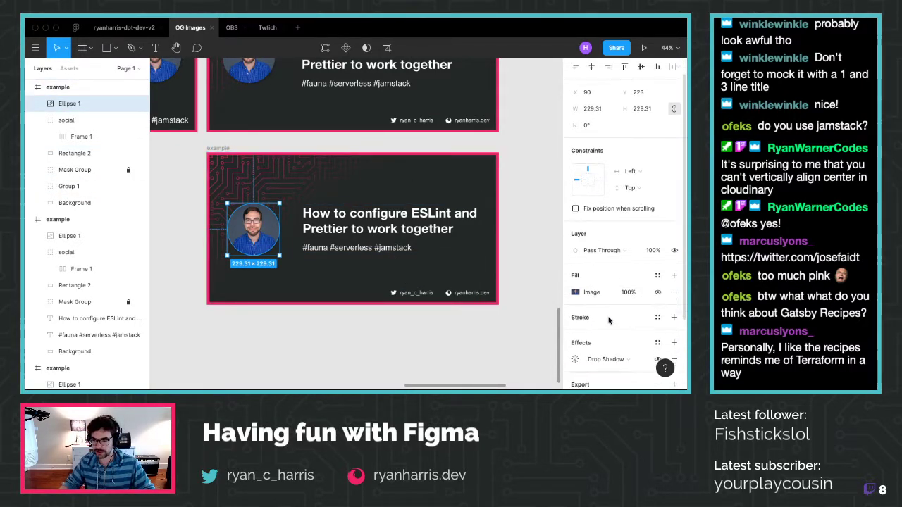
pyautogui.click(673, 318)
pyautogui.click(589, 340)
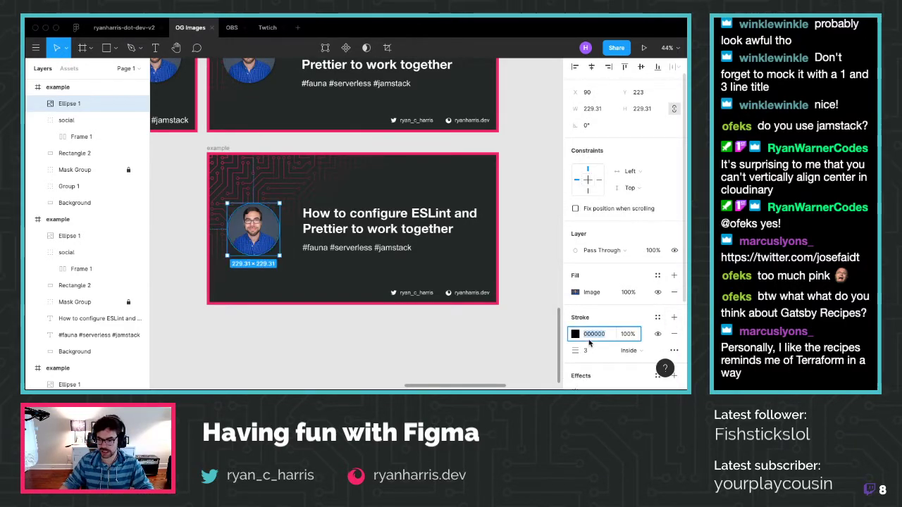
pyautogui.write('ffffff')
pyautogui.press('Return')
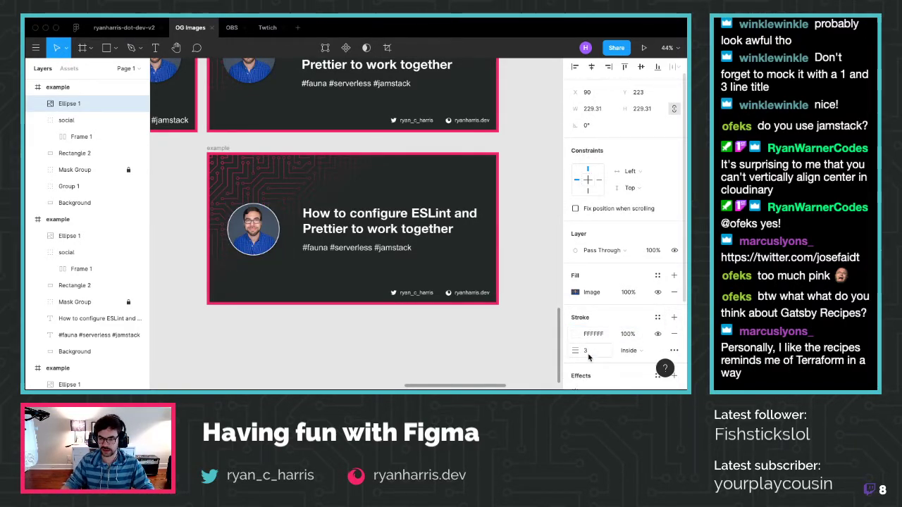
pyautogui.click(576, 350)
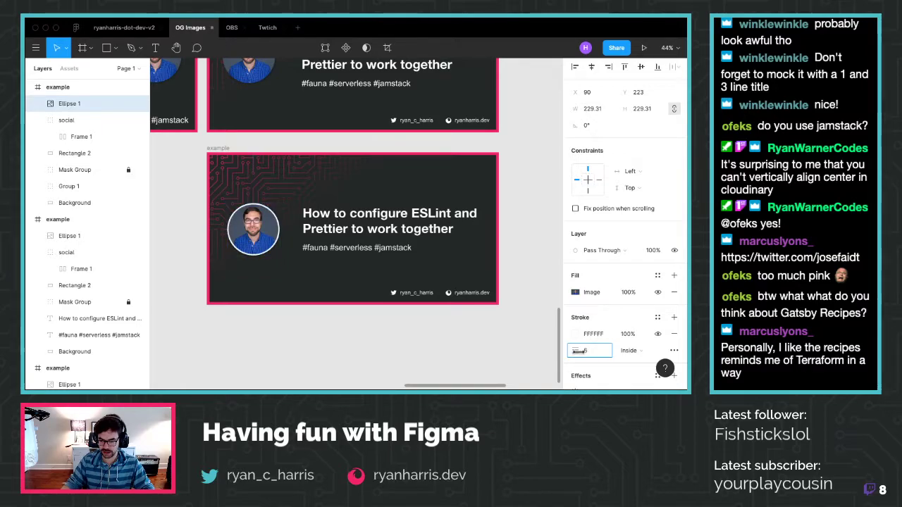
pyautogui.moveTo(578, 350)
pyautogui.mouseDown()
pyautogui.moveTo(662, 344)
pyautogui.moveTo(577, 361)
pyautogui.mouseUp()
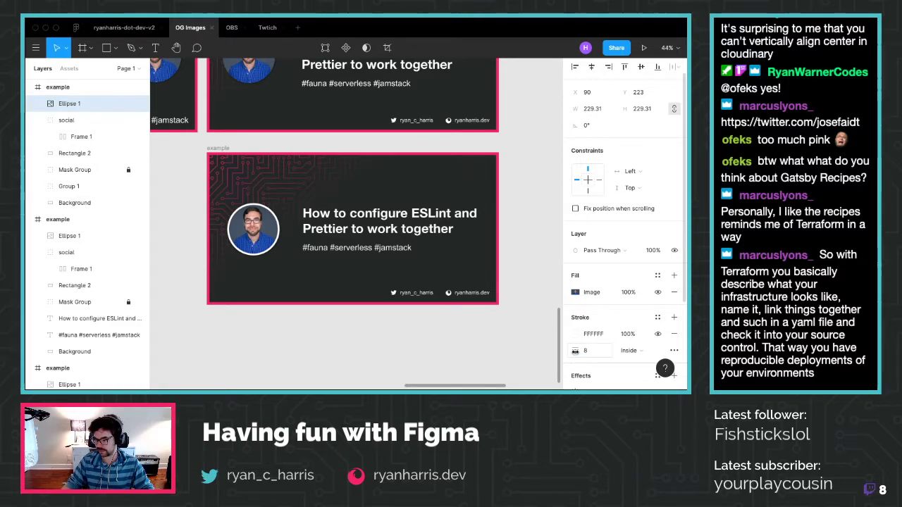
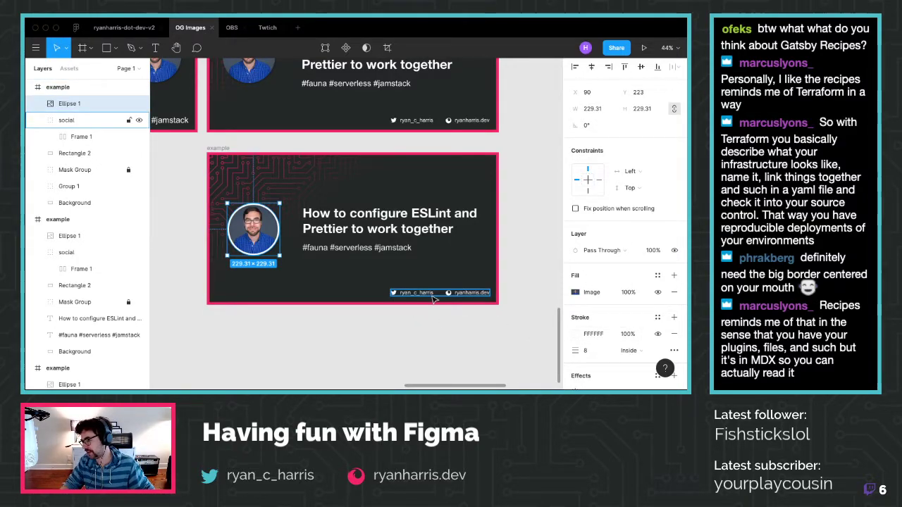
# Select the card's hashtag line inside Group 1 and review its font style options
pyautogui.click(429, 326)
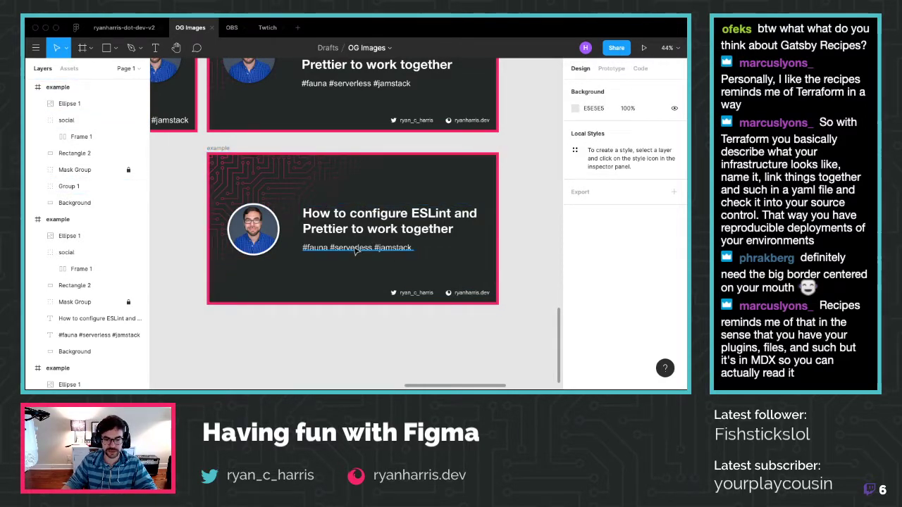
pyautogui.click(37, 186)
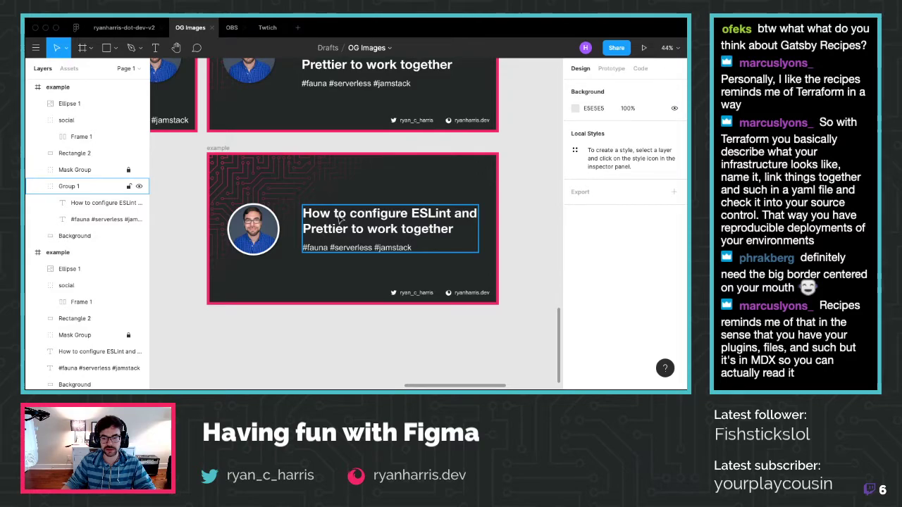
pyautogui.click(123, 219)
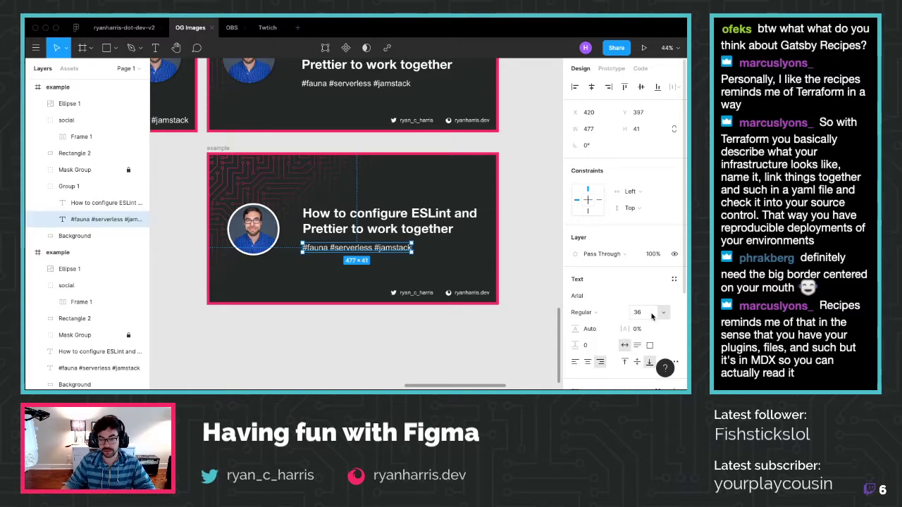
pyautogui.click(607, 316)
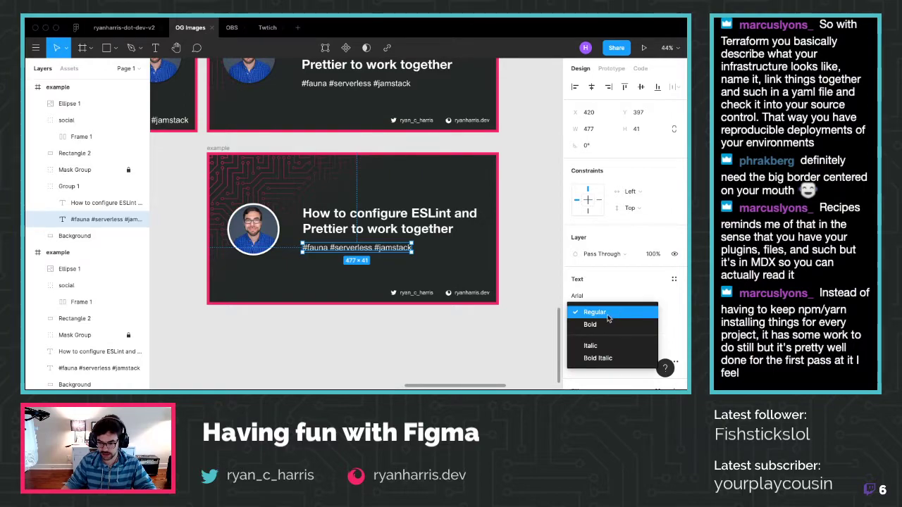
pyautogui.click(520, 308)
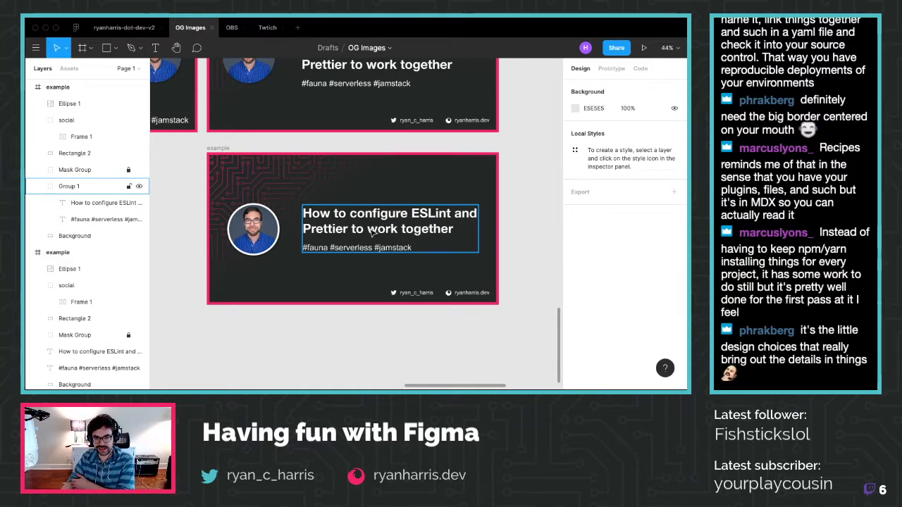
pyautogui.press('Escape')
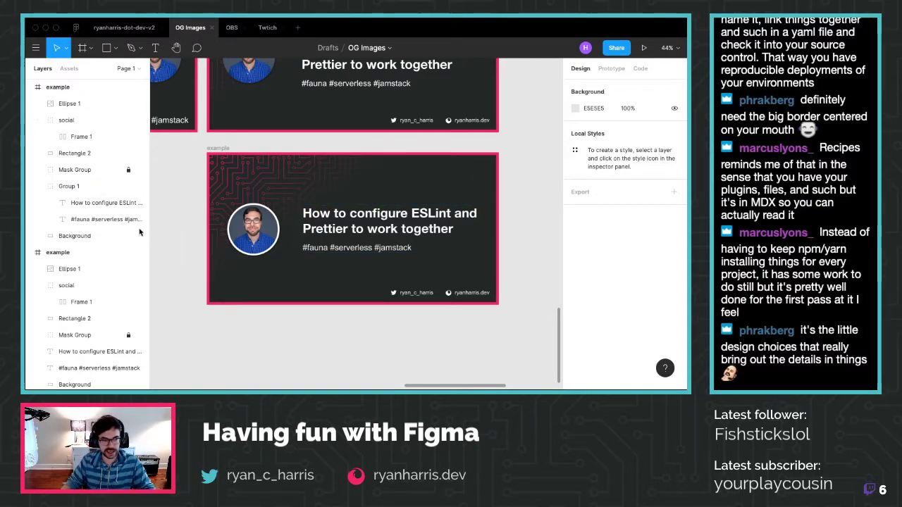
# Set the ESLint title to Raleway, then switch to the ryanharris-dot-dev-v2 file
pyautogui.click(120, 203)
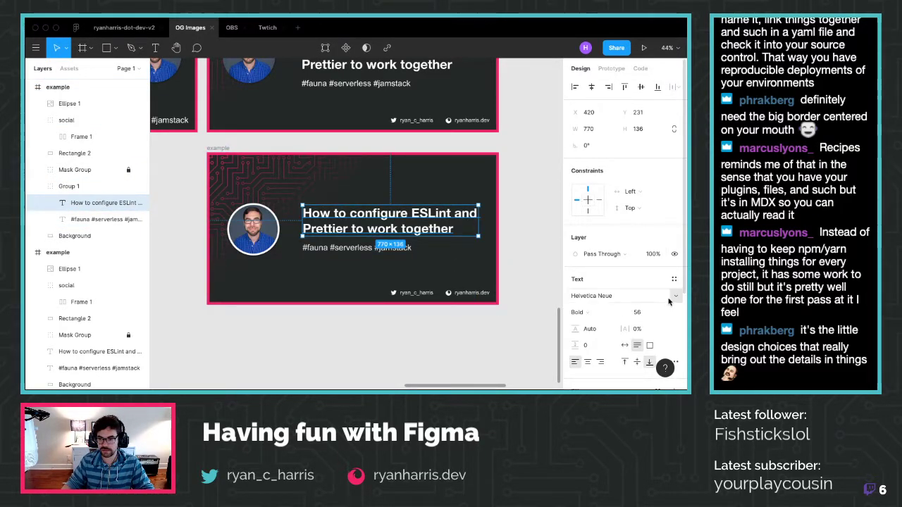
pyautogui.click(668, 301)
pyautogui.scroll(-10, 632, 259)
pyautogui.scroll(-8, 631, 257)
pyautogui.scroll(-8, 631, 258)
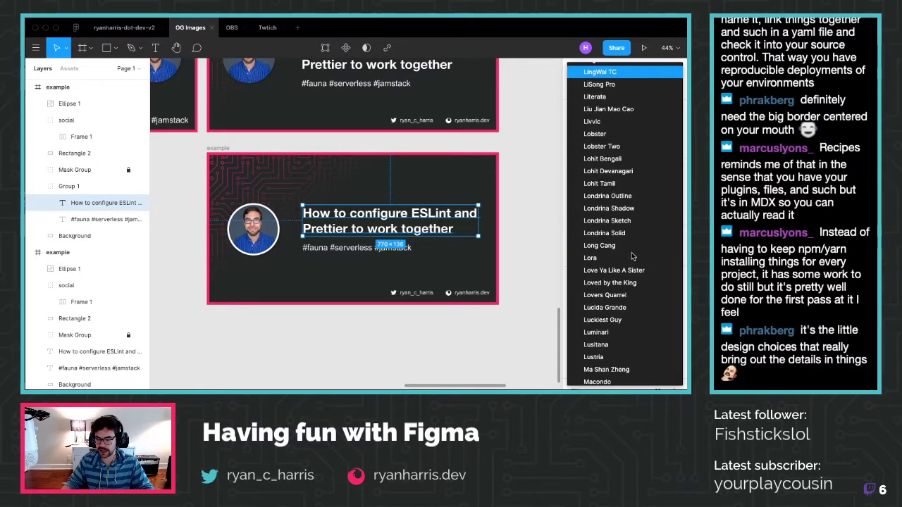
pyautogui.scroll(-10, 631, 257)
pyautogui.press('Escape')
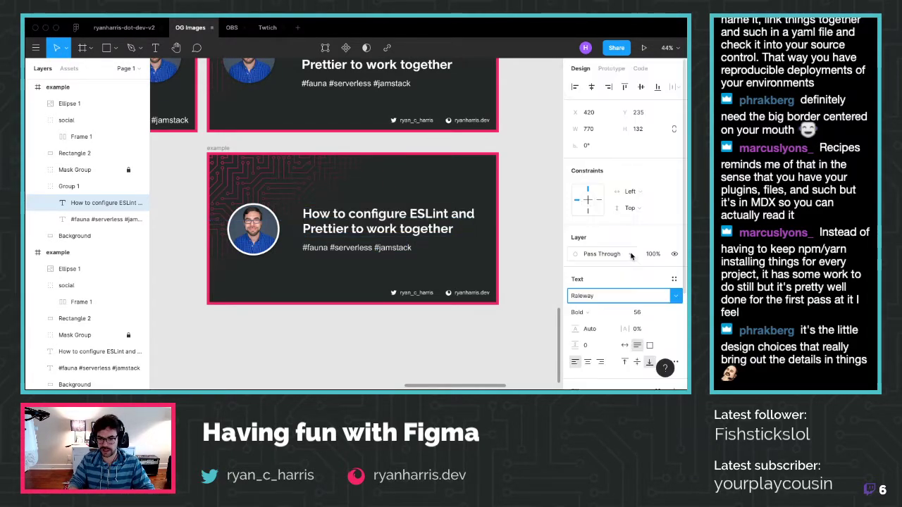
pyautogui.click(503, 315)
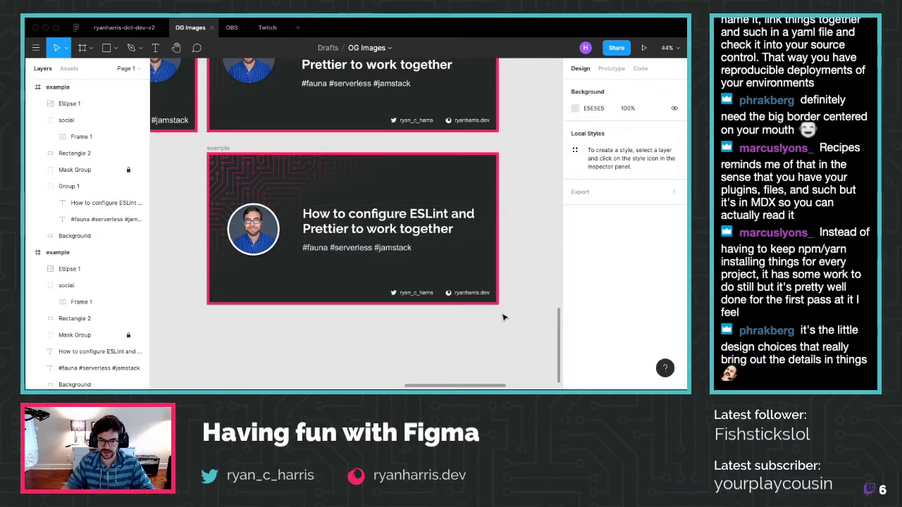
pyautogui.click(124, 28)
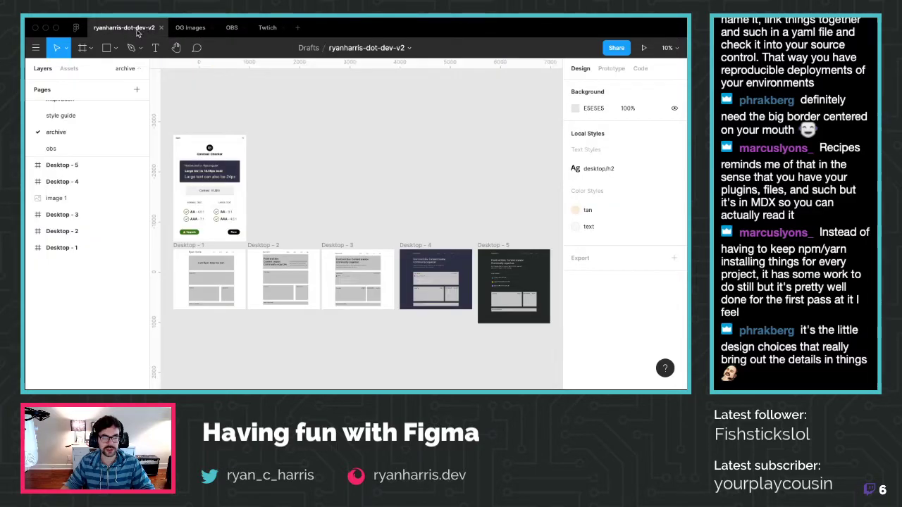
# On the main page, check the fonts of the headline, site name and Home navigation text
pyautogui.scroll(3, 66, 120)
pyautogui.click(62, 107)
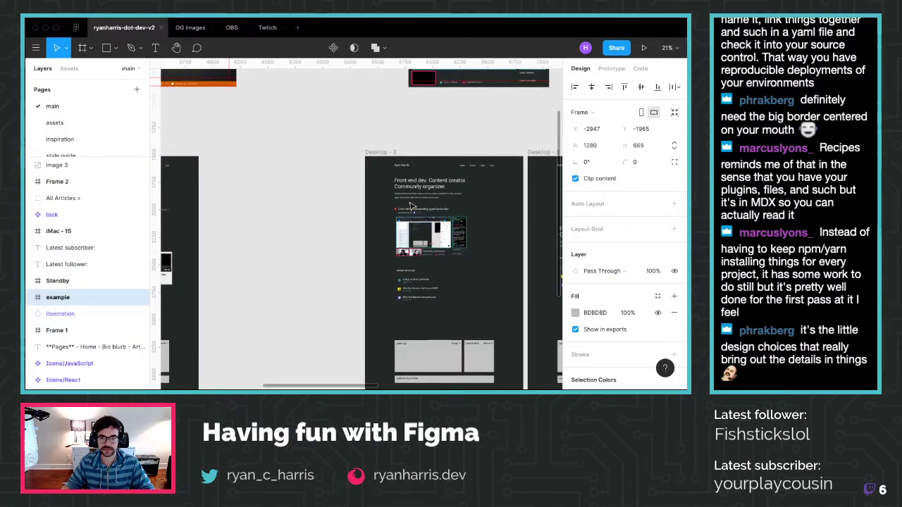
pyautogui.scroll(5, 477, 207)
pyautogui.click(373, 162)
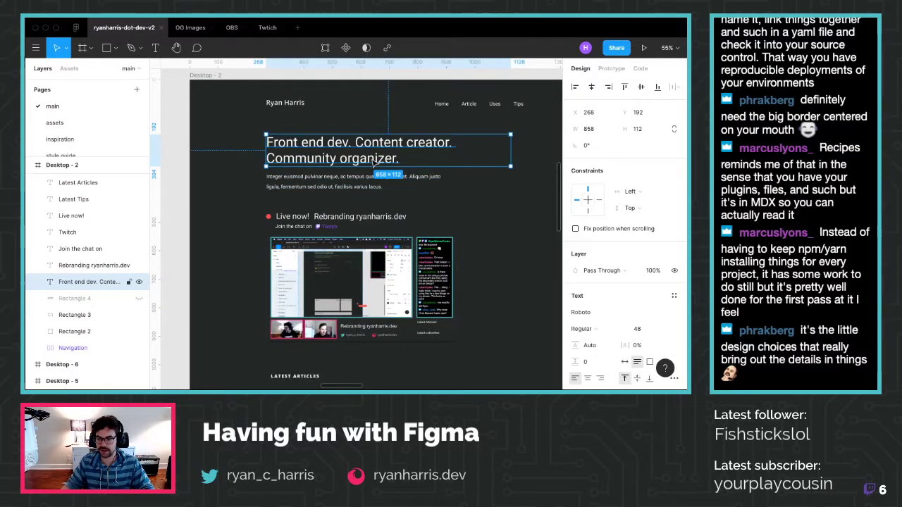
pyautogui.click(298, 105)
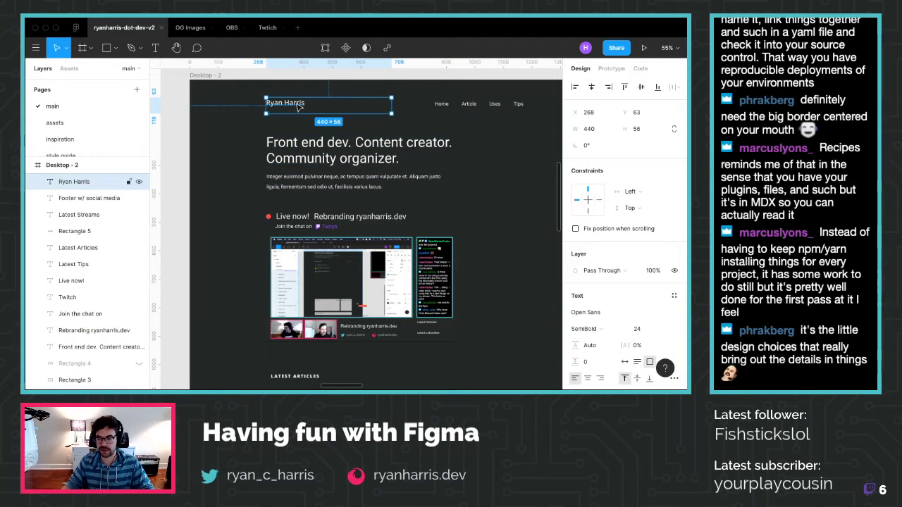
pyautogui.doubleClick(445, 105)
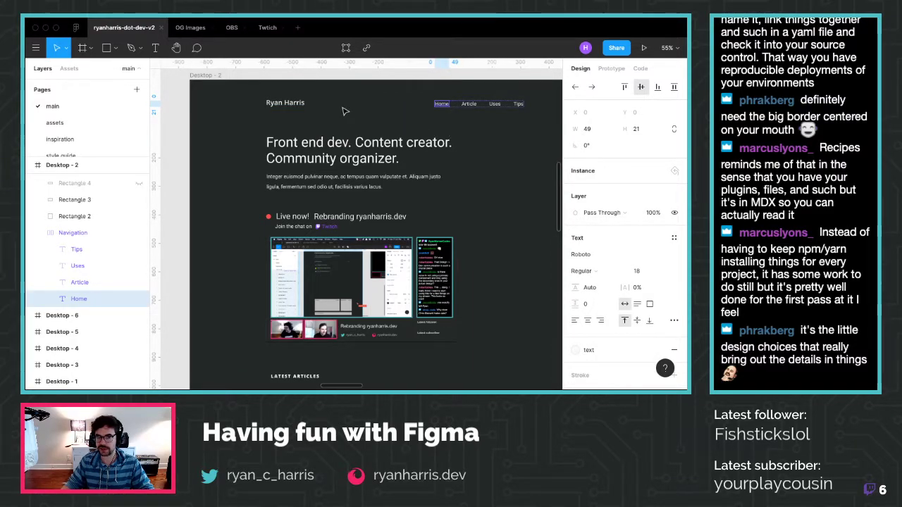
pyautogui.click(291, 106)
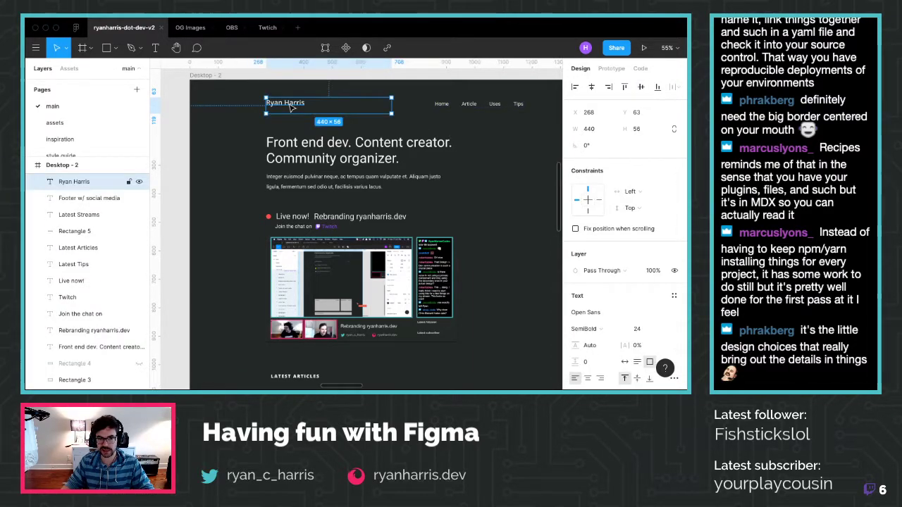
pyautogui.doubleClick(448, 107)
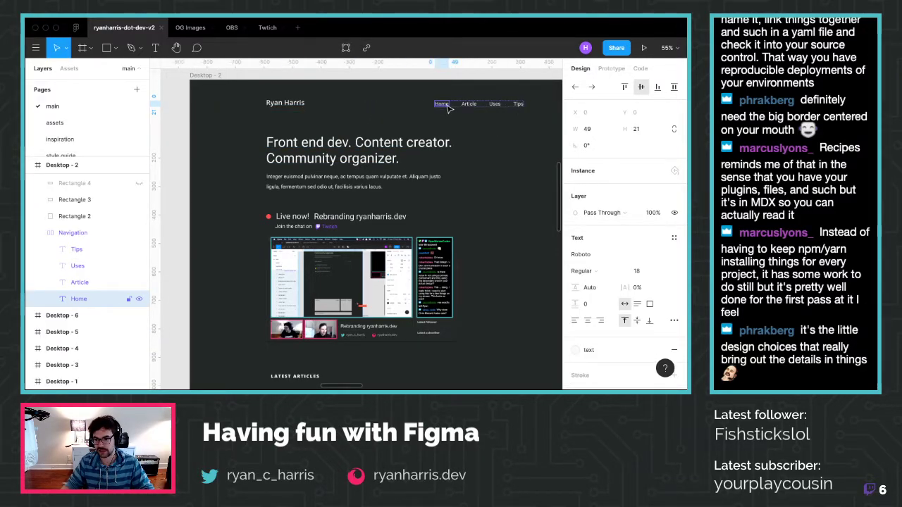
# Check the headline, intro paragraph and site name fonts, then reselect the ESLint title in OG Images
pyautogui.click(345, 144)
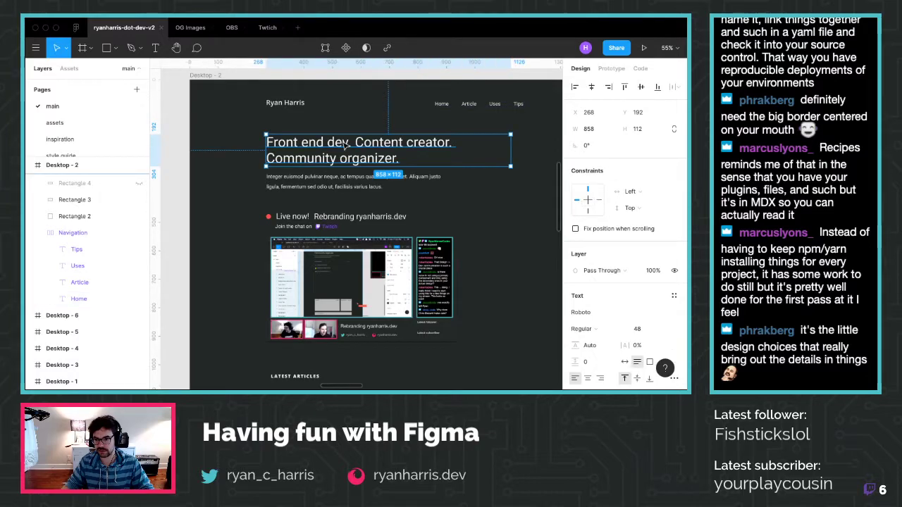
pyautogui.click(350, 184)
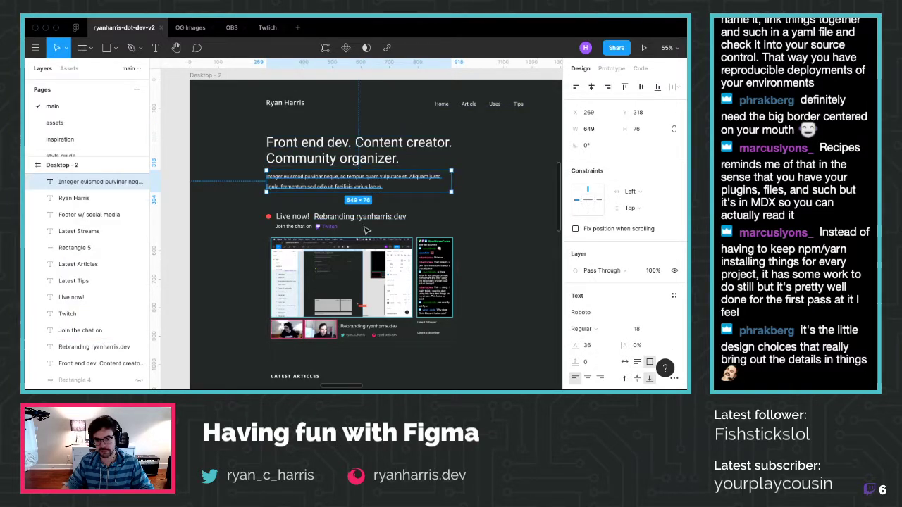
pyautogui.click(285, 100)
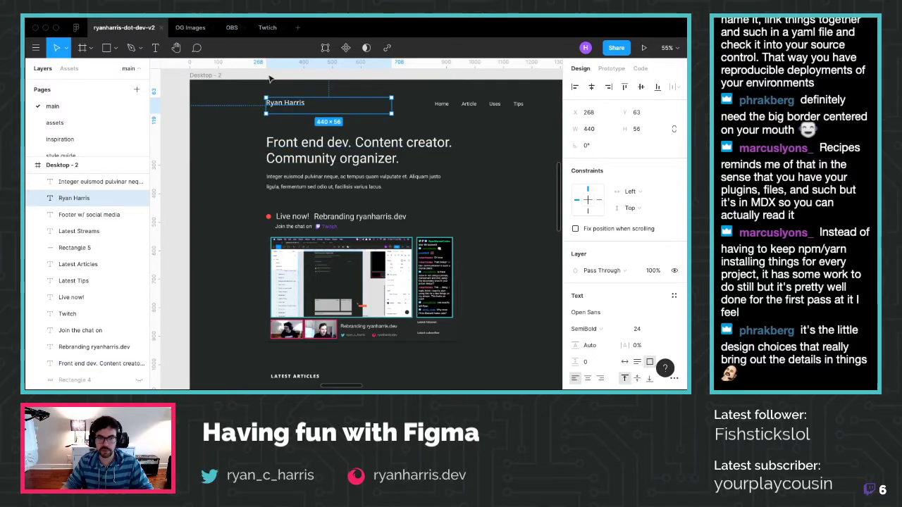
pyautogui.click(189, 28)
pyautogui.click(377, 219)
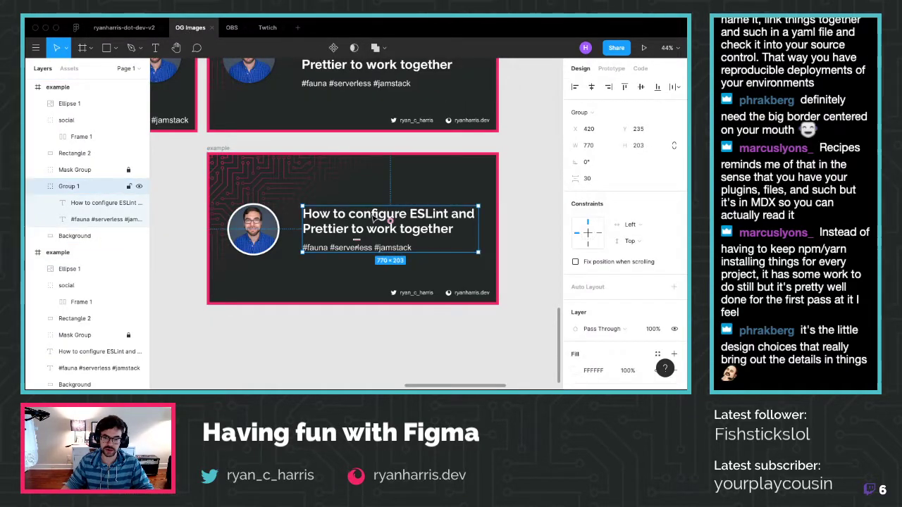
# Change the ESLint card title's font to Open Sans
pyautogui.click(380, 219)
pyautogui.click(615, 295)
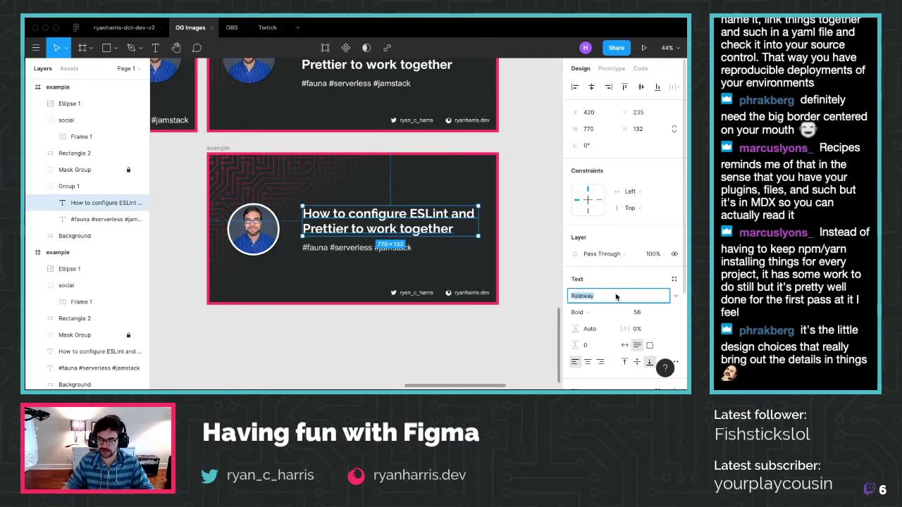
pyautogui.write('Open Sans')
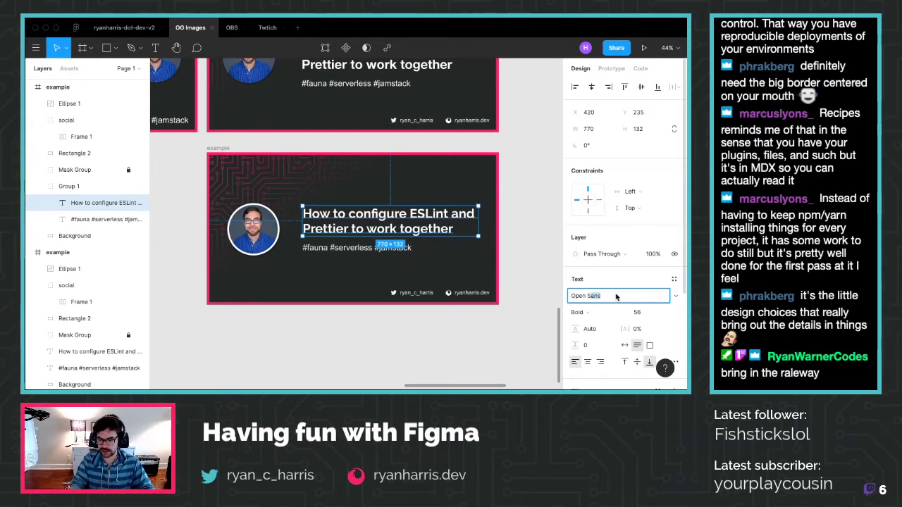
pyautogui.press('Return')
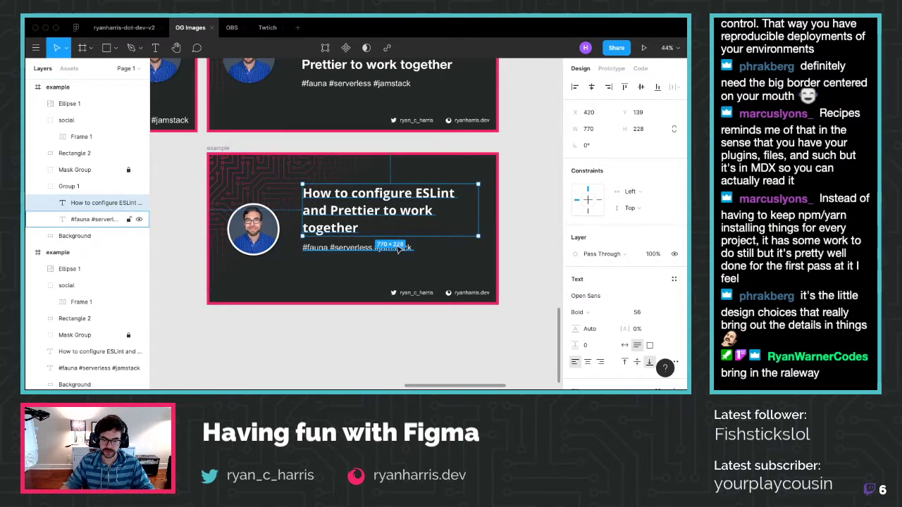
# Start switching the hashtag line to Roboto, then cancel the change
pyautogui.click(398, 248)
pyautogui.click(582, 296)
pyautogui.write('Rob')
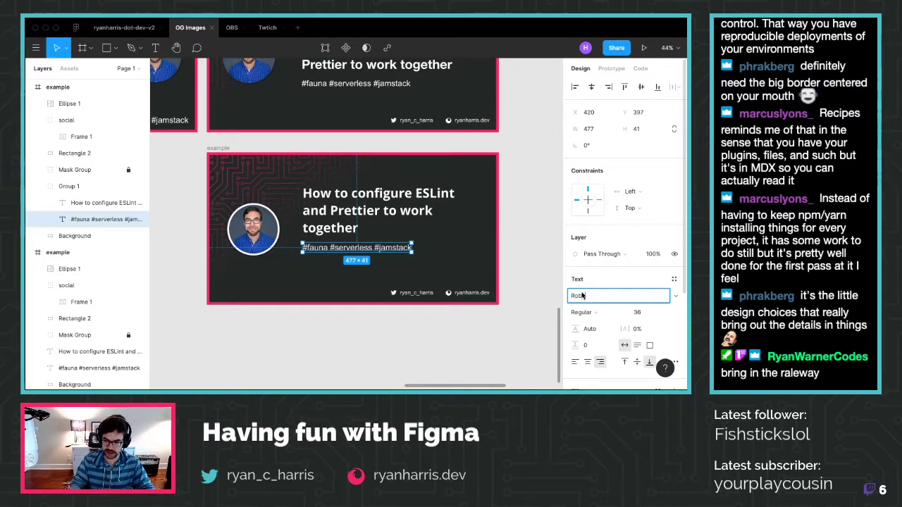
pyautogui.press('Escape')
# Widen the title's text box to 833 so it fits on two lines, keeping size 56
pyautogui.click(475, 207)
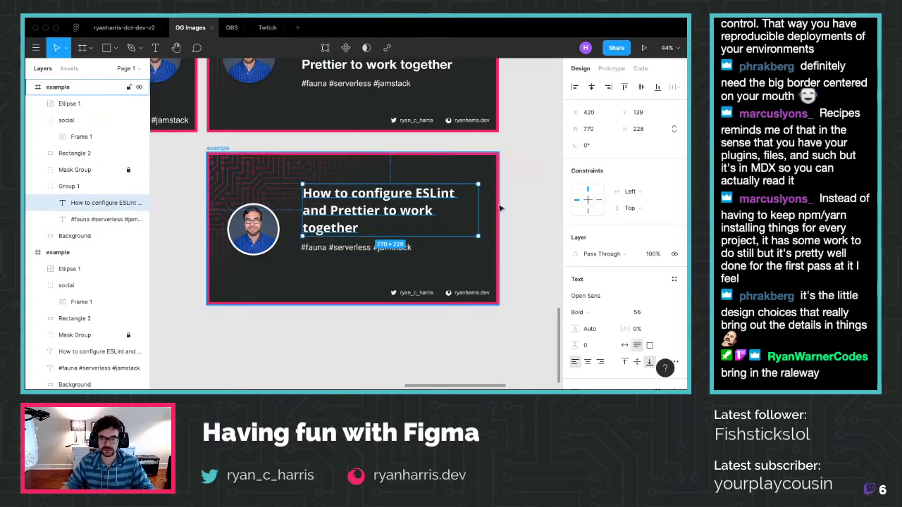
pyautogui.moveTo(477, 204); pyautogui.dragTo(492, 204)
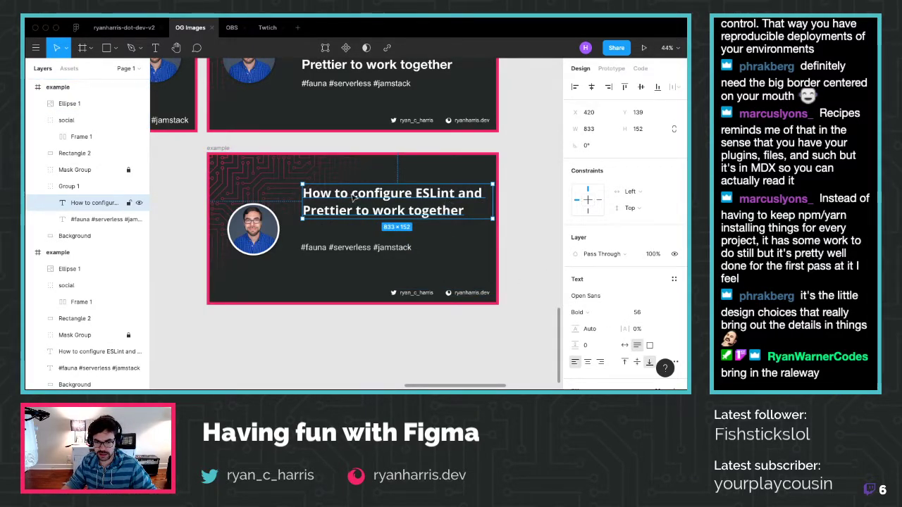
pyautogui.click(670, 315)
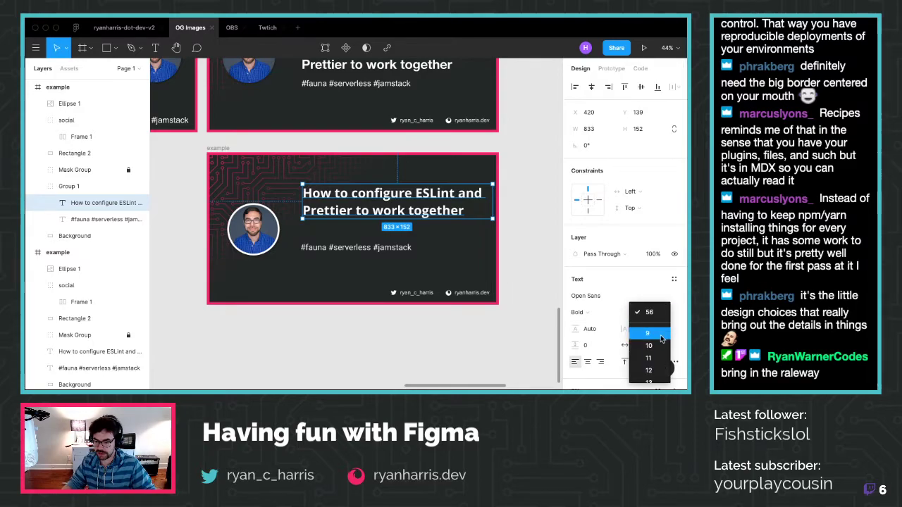
pyautogui.scroll(-5, 661, 337)
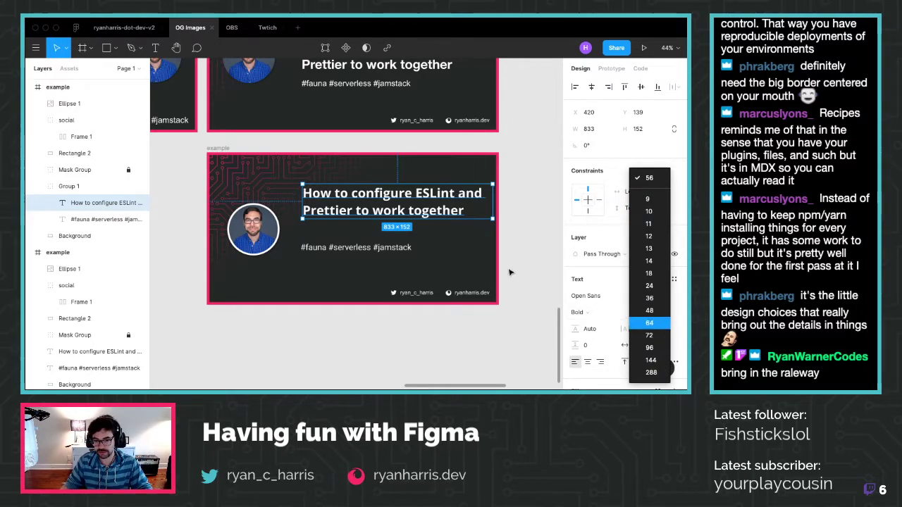
pyautogui.click(524, 247)
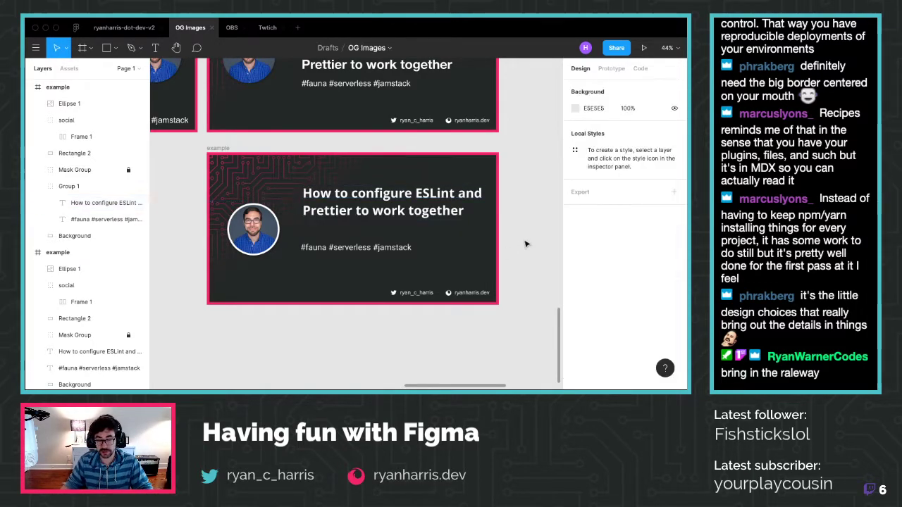
# Resize the headline box to about 830 wide on two lines and nudge it up-left
pyautogui.doubleClick(357, 206)
pyautogui.moveTo(357, 206); pyautogui.dragTo(350, 203)
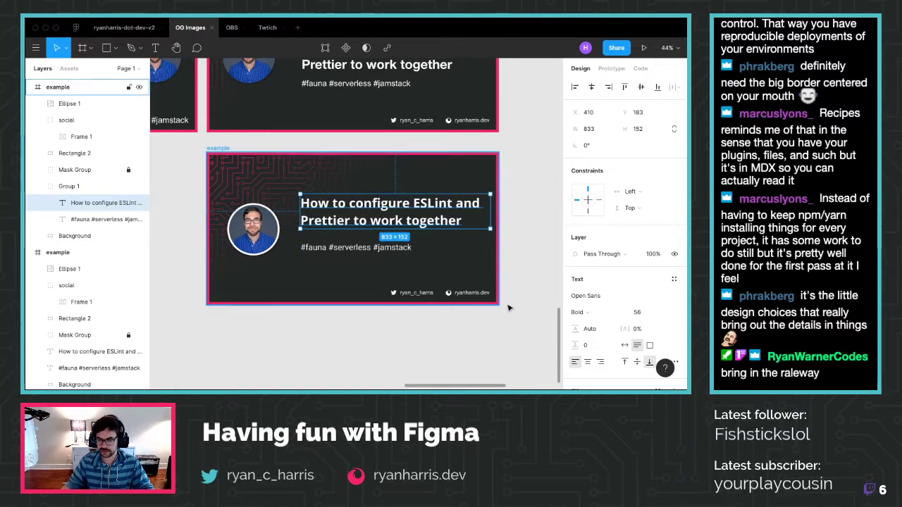
pyautogui.click(623, 345)
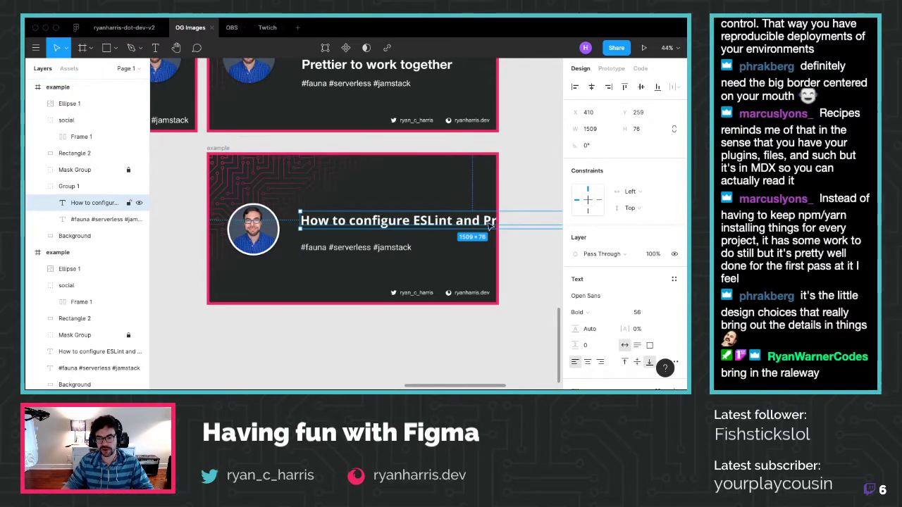
pyautogui.hscroll(5, 490, 224)
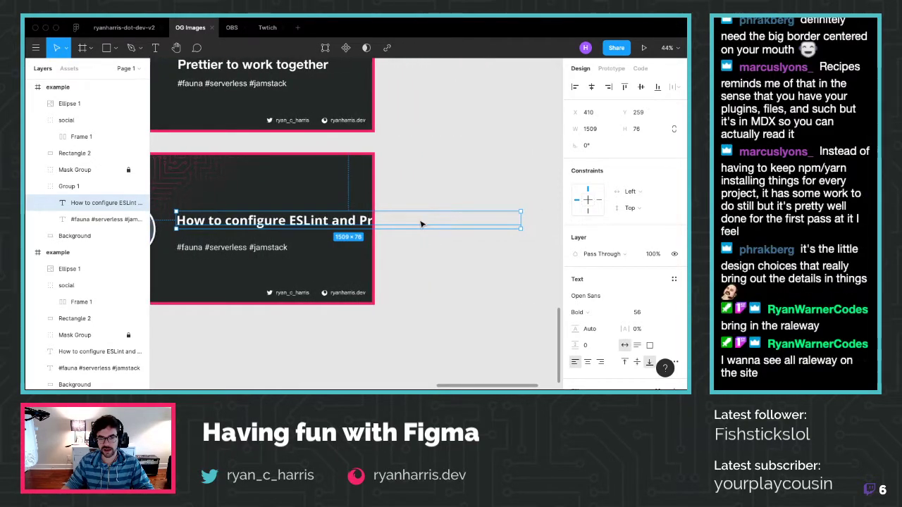
pyautogui.moveTo(519, 220); pyautogui.dragTo(366, 224)
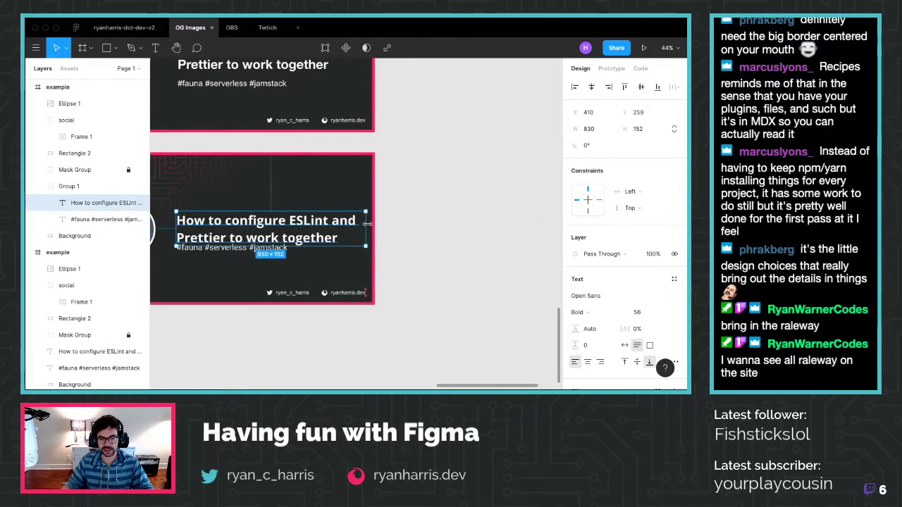
pyautogui.hscroll(-4, 352, 254)
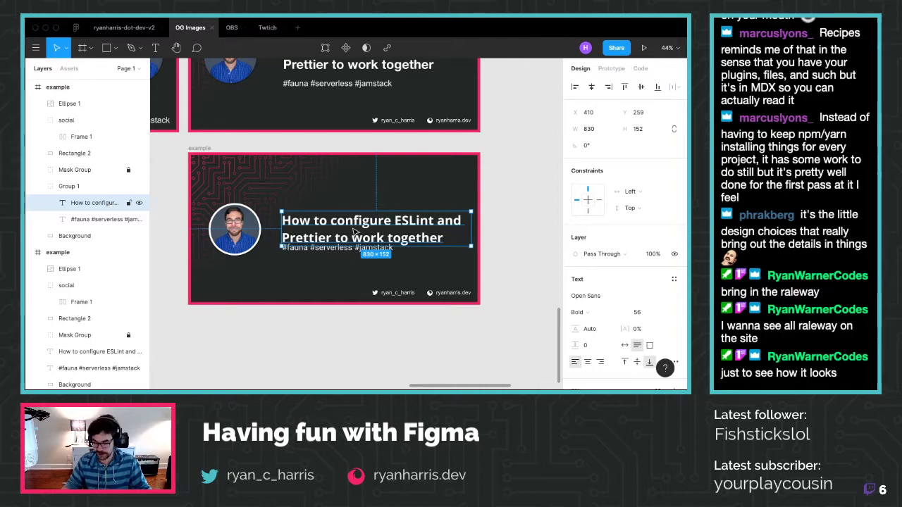
pyautogui.moveTo(354, 221); pyautogui.dragTo(348, 213)
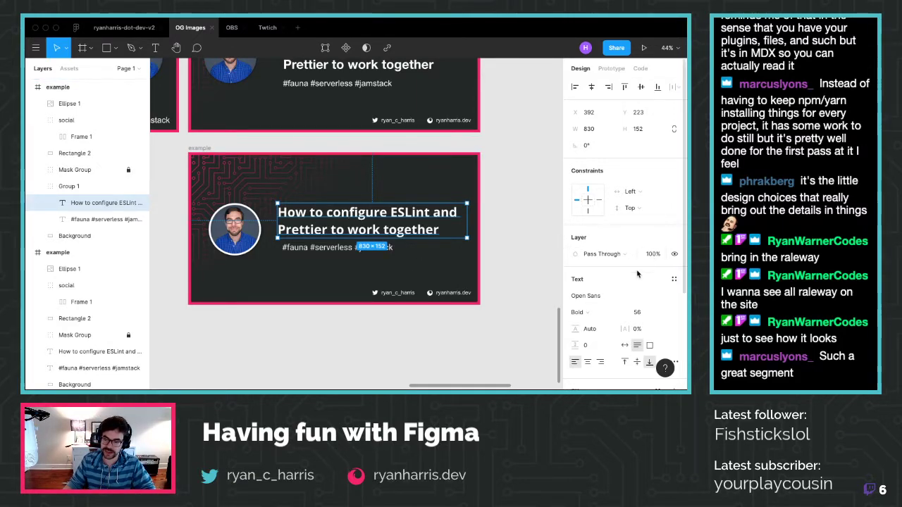
# Set the headline to Raleway and switch to the ryanharris-dot-dev-v2 file
pyautogui.click(659, 296)
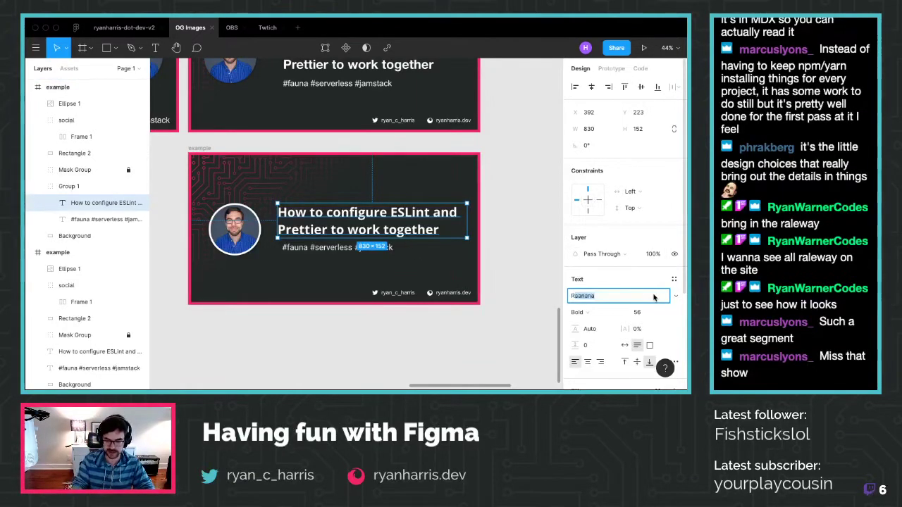
pyautogui.write('Raleway')
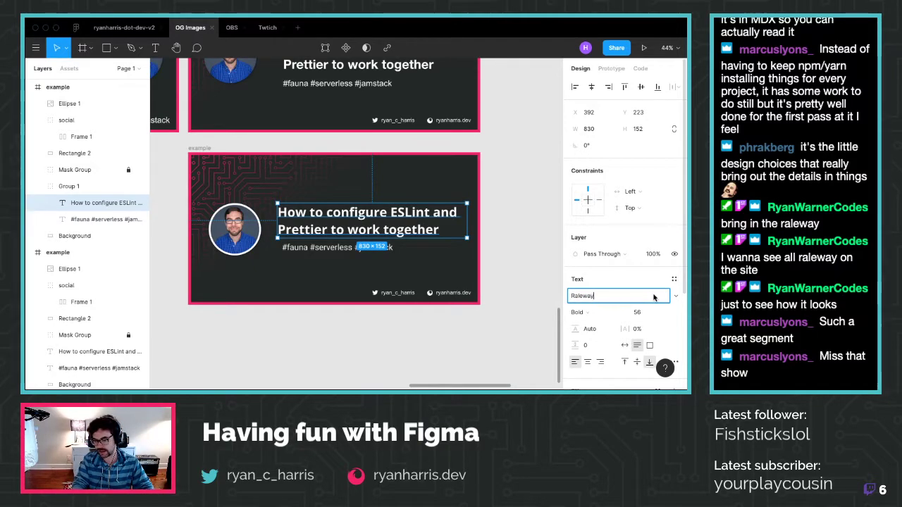
pyautogui.press('Return')
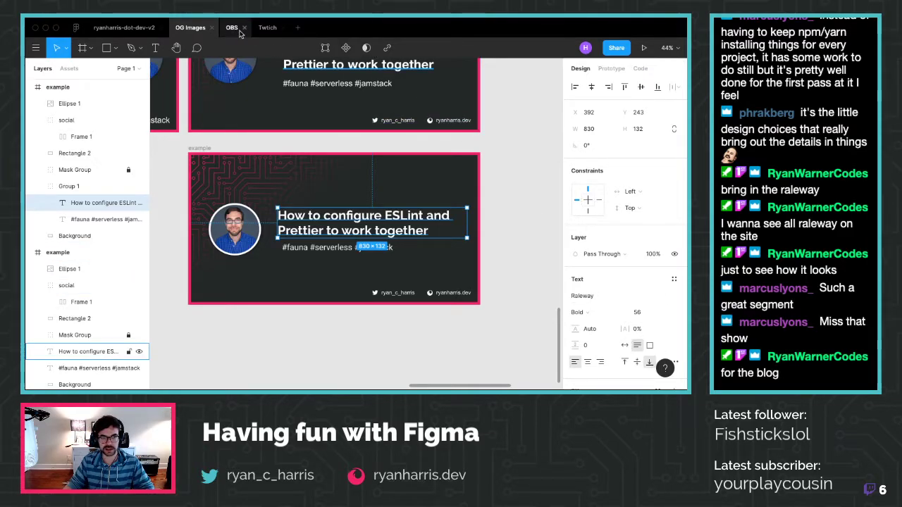
pyautogui.click(155, 29)
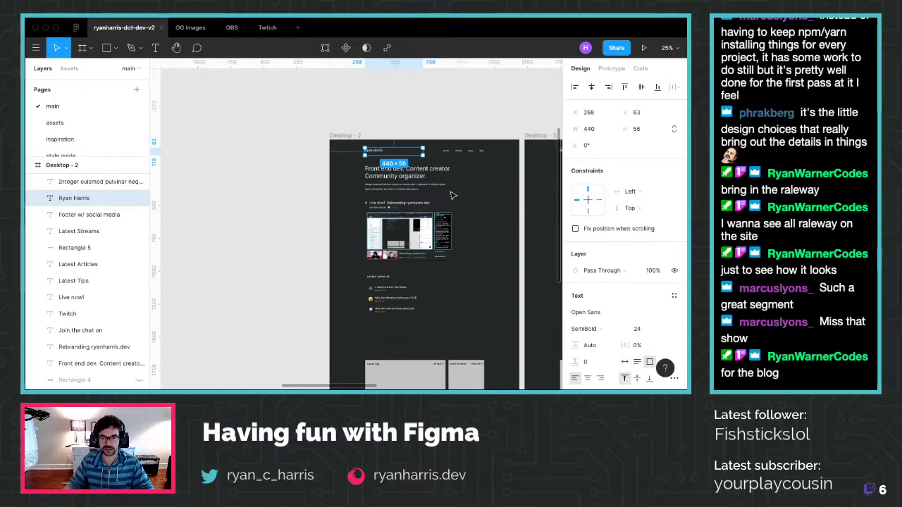
# Paste a copy of Desktop - 1 as Desktop - 7 and set its heading and intro paragraph in Raleway
pyautogui.scroll(-10, 453, 196)
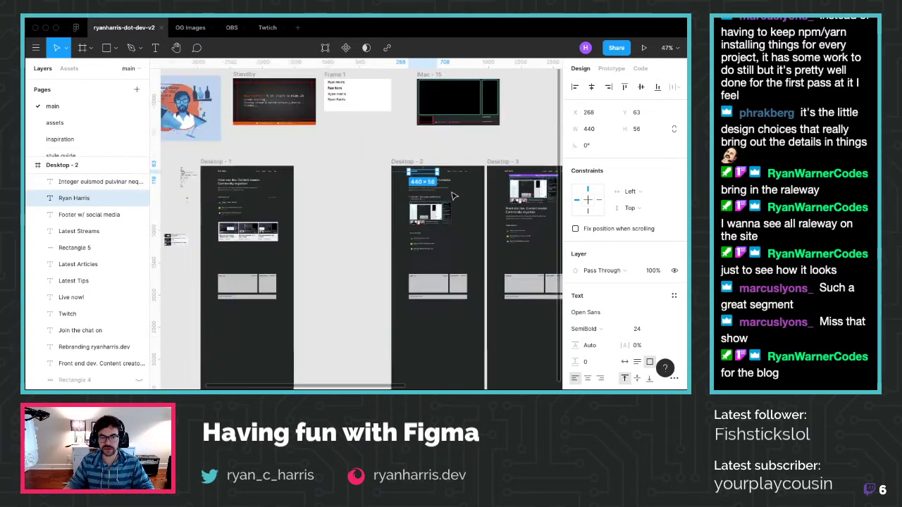
pyautogui.click(331, 174)
pyautogui.hotkey('ctrl', 'v')
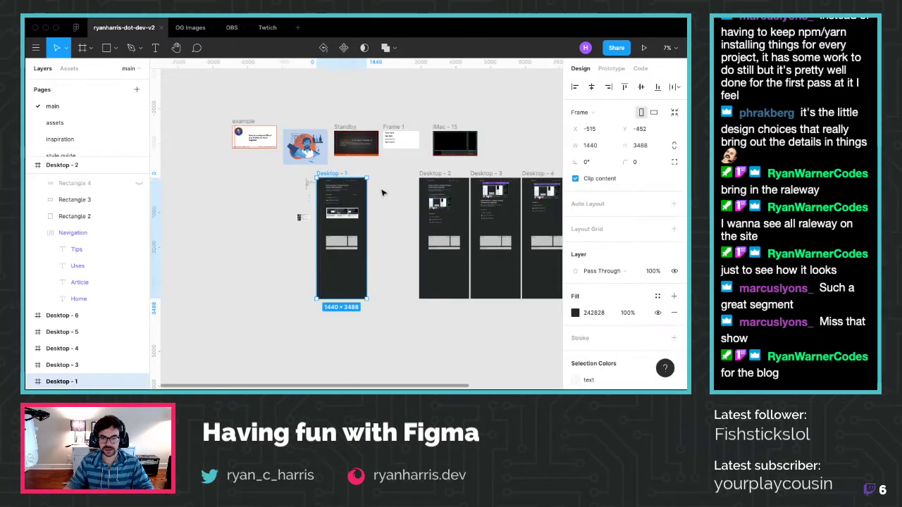
pyautogui.scroll(10, 393, 190)
pyautogui.click(380, 192)
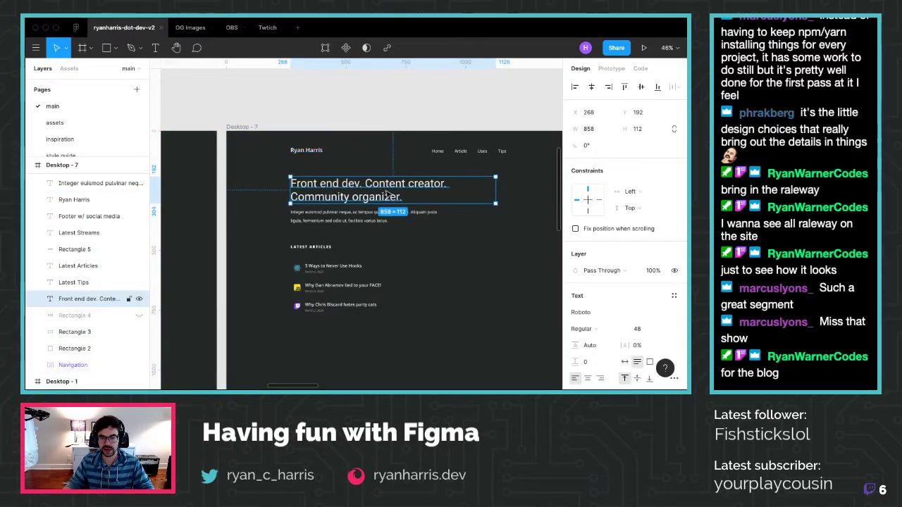
pyautogui.keyDown('shift'); pyautogui.click(358, 222); pyautogui.keyUp('shift')
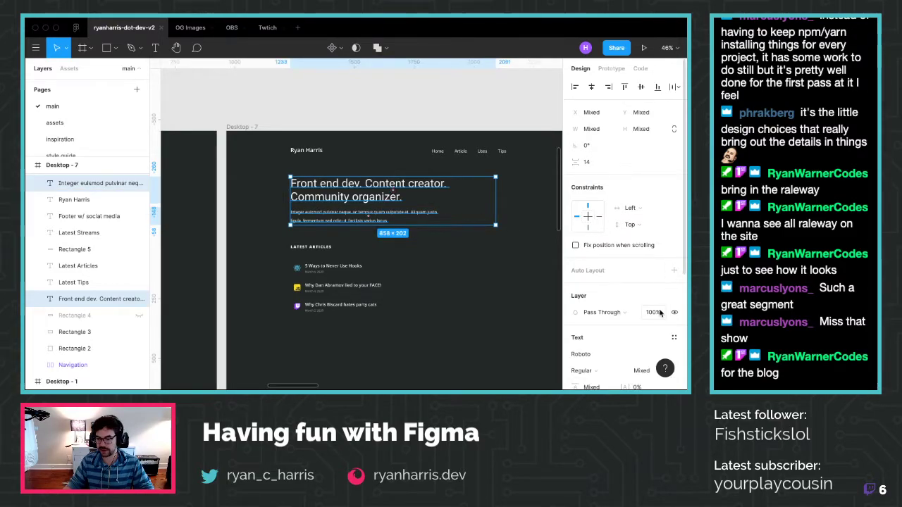
pyautogui.click(648, 353)
pyautogui.write('Raleway')
pyautogui.press('Return')
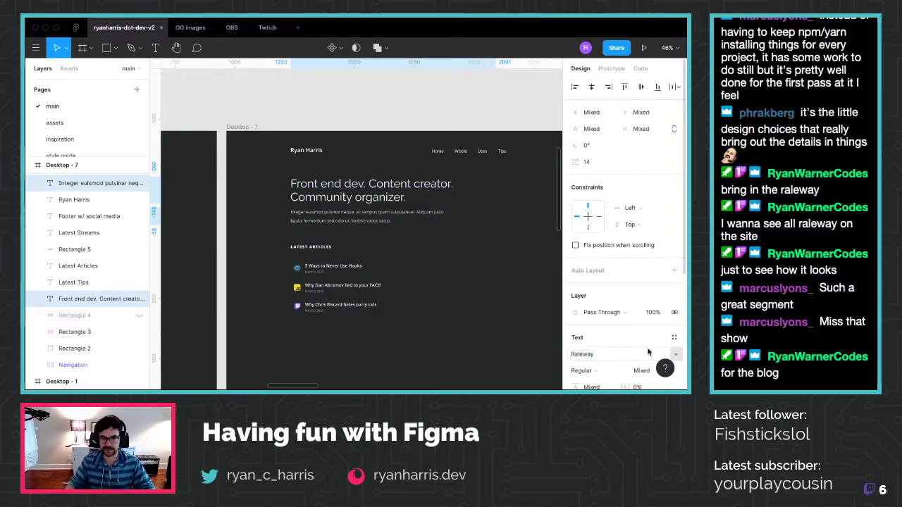
# Set the Home, Article, Uses and Tips navigation links to Raleway
pyautogui.click(465, 197)
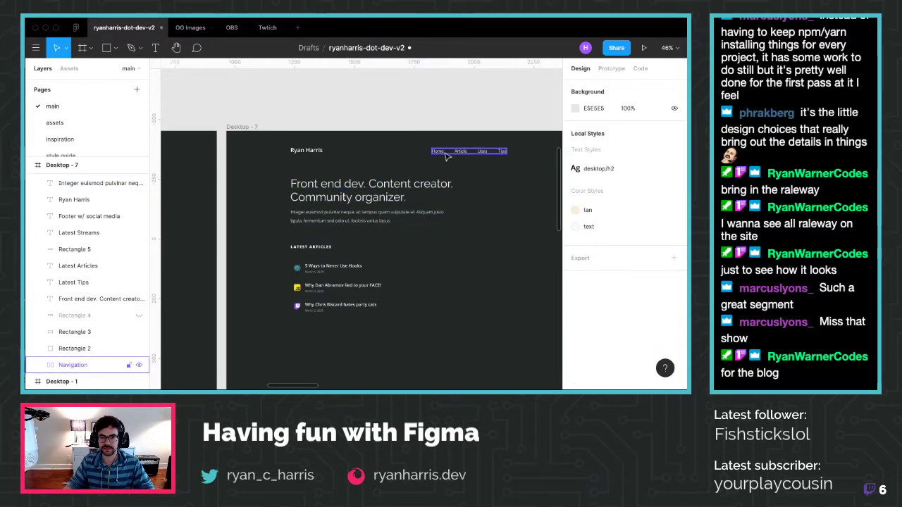
pyautogui.click(446, 156)
pyautogui.scroll(-5, 593, 340)
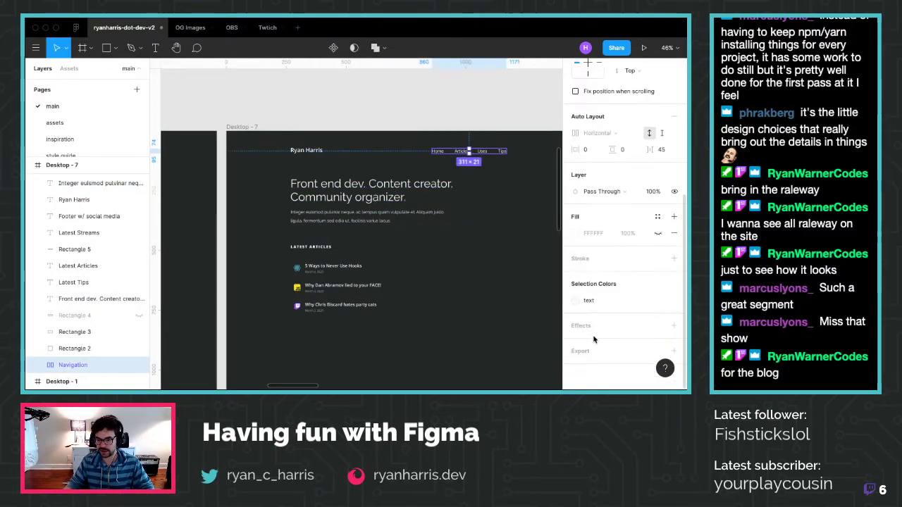
pyautogui.click(40, 366)
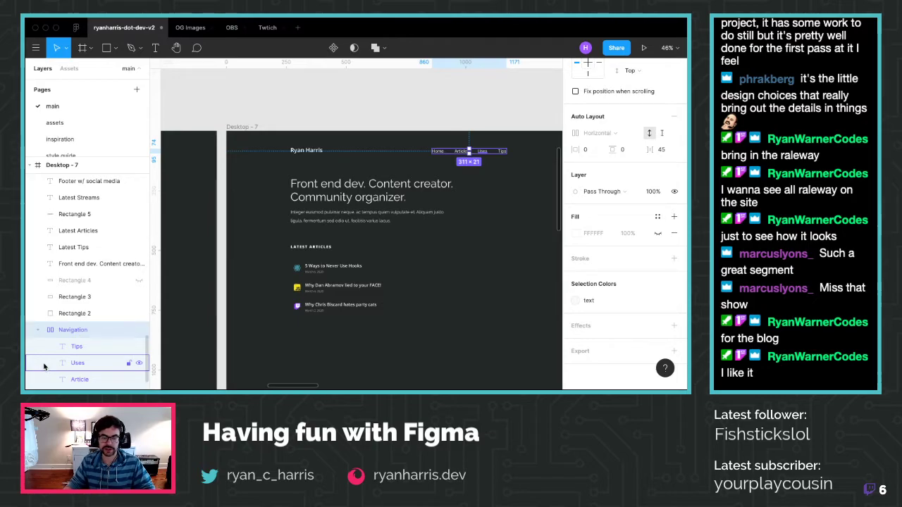
pyautogui.scroll(-1, 42, 366)
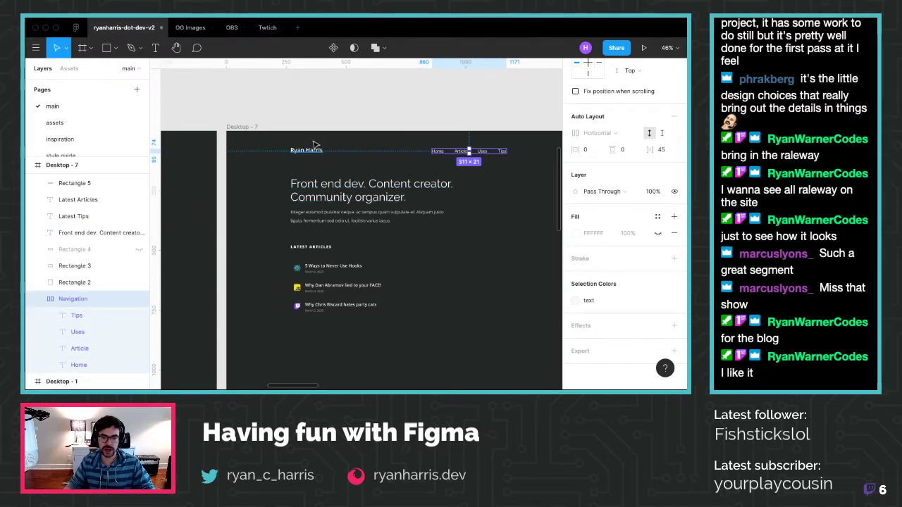
pyautogui.click(97, 315)
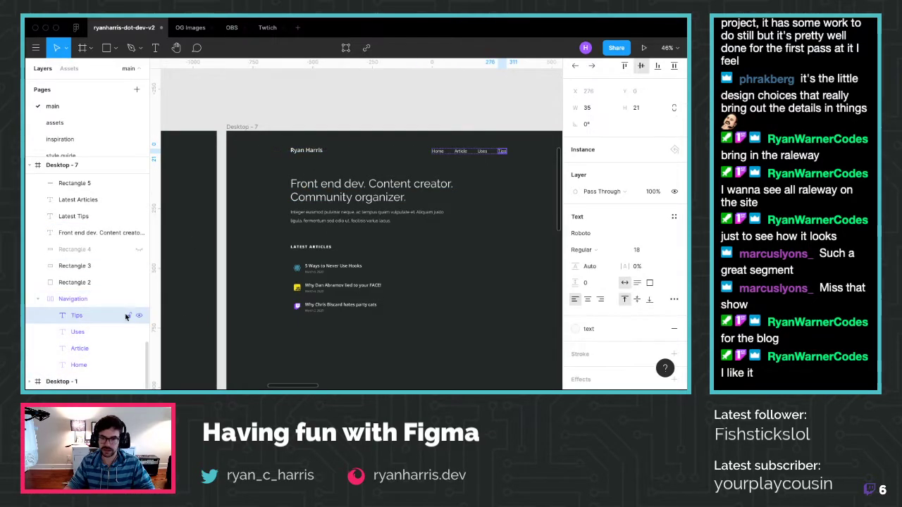
pyautogui.keyDown('shift'); pyautogui.click(76, 364); pyautogui.keyUp('shift')
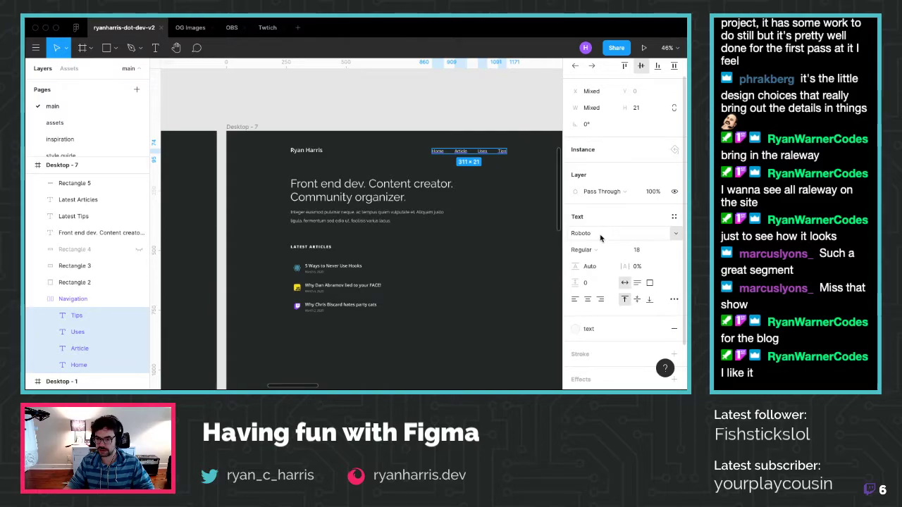
pyautogui.click(675, 233)
pyautogui.scroll(5, 676, 233)
pyautogui.scroll(-2, 676, 233)
pyautogui.click(676, 233)
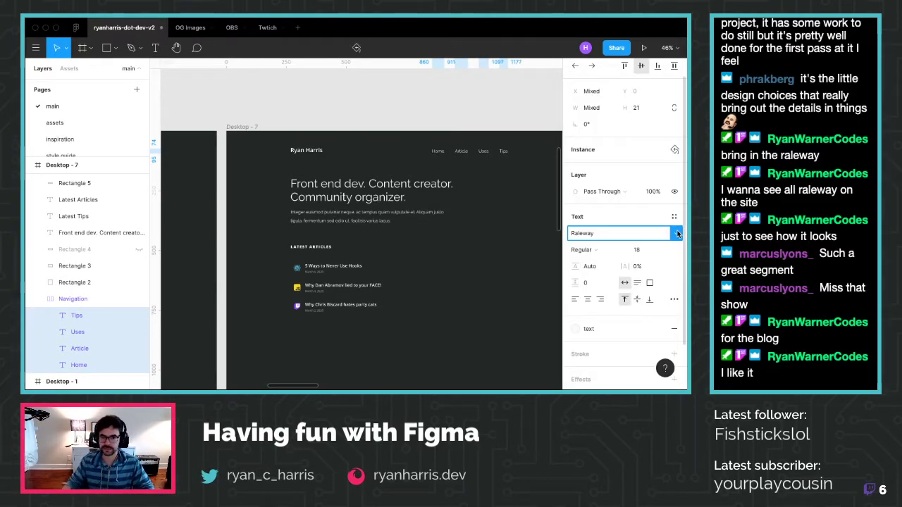
pyautogui.press('Escape')
pyautogui.scroll(3, 491, 160)
pyautogui.scroll(2, 491, 160)
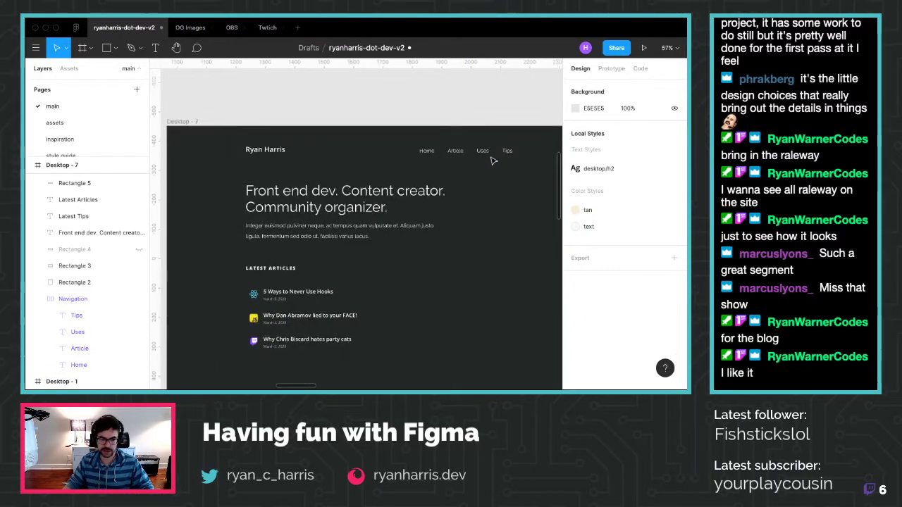
pyautogui.scroll(-1, 374, 190)
pyautogui.scroll(-3, 375, 189)
pyautogui.scroll(-1, 374, 188)
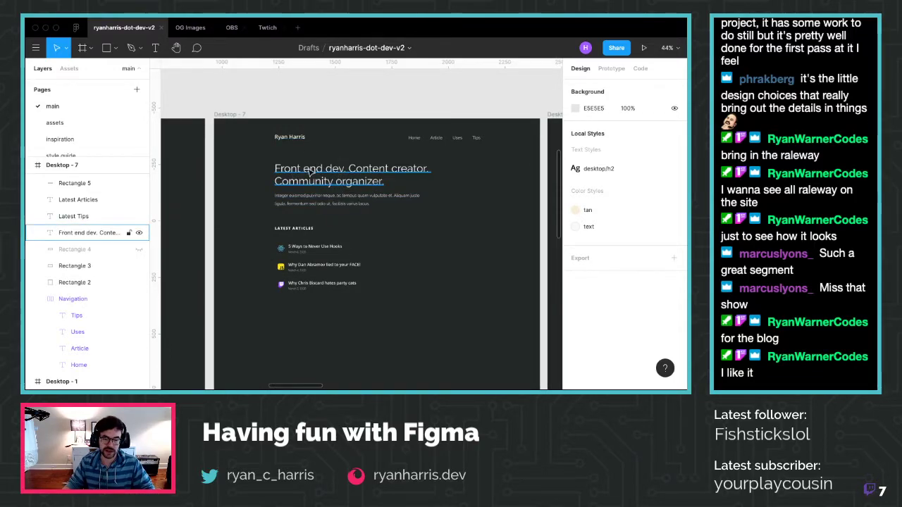
pyautogui.scroll(-2, 313, 169)
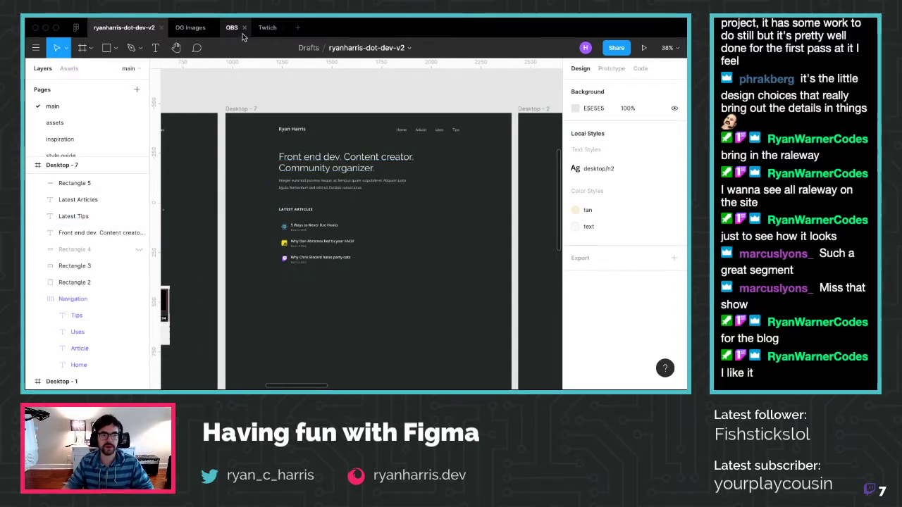
# Check the OBS overlay's stream title and 'Latest follower:' fonts, then return to OG Images
pyautogui.click(186, 28)
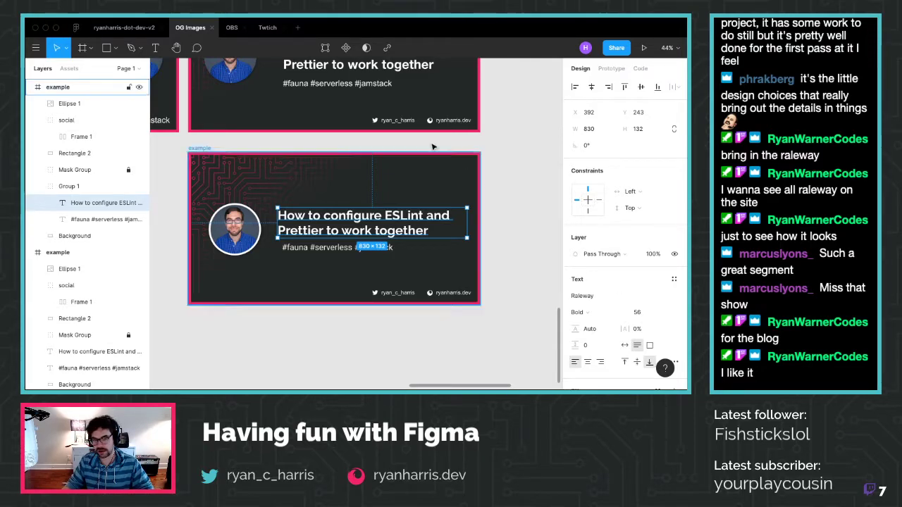
pyautogui.click(231, 27)
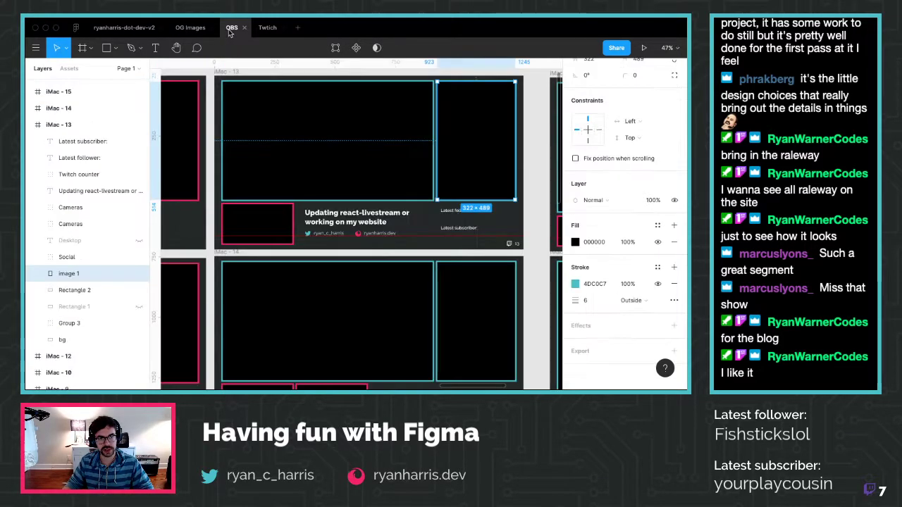
pyautogui.click(331, 216)
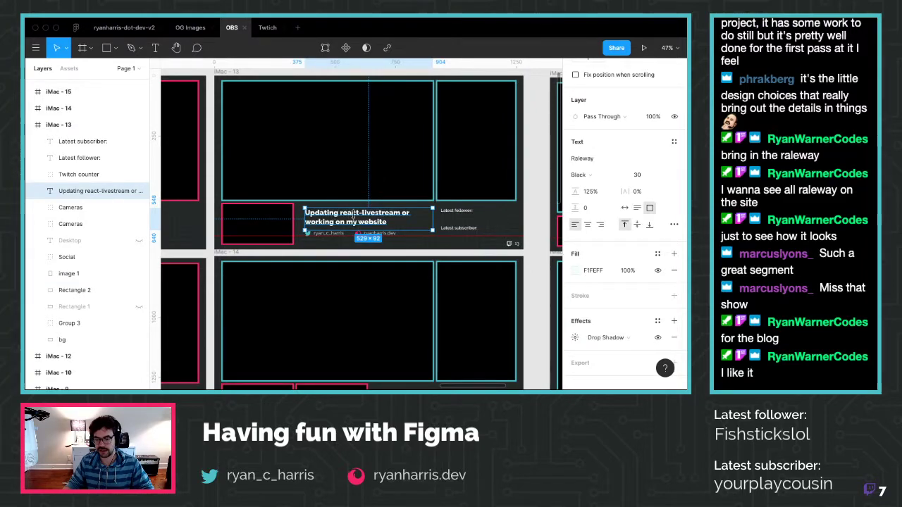
pyautogui.click(451, 212)
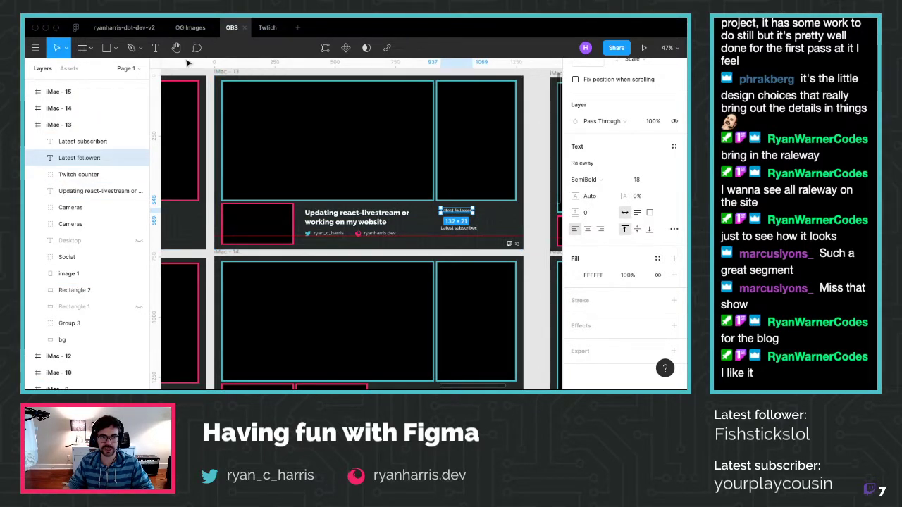
pyautogui.click(190, 27)
pyautogui.press('Escape')
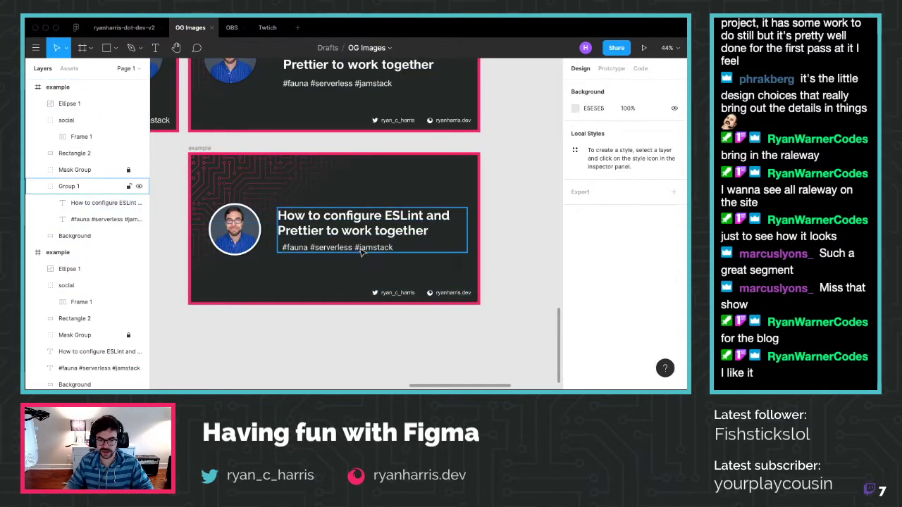
# Try Raleway on the #fauna #serverless #jamstack hashtag line, then switch it to Roboto
pyautogui.click(352, 248)
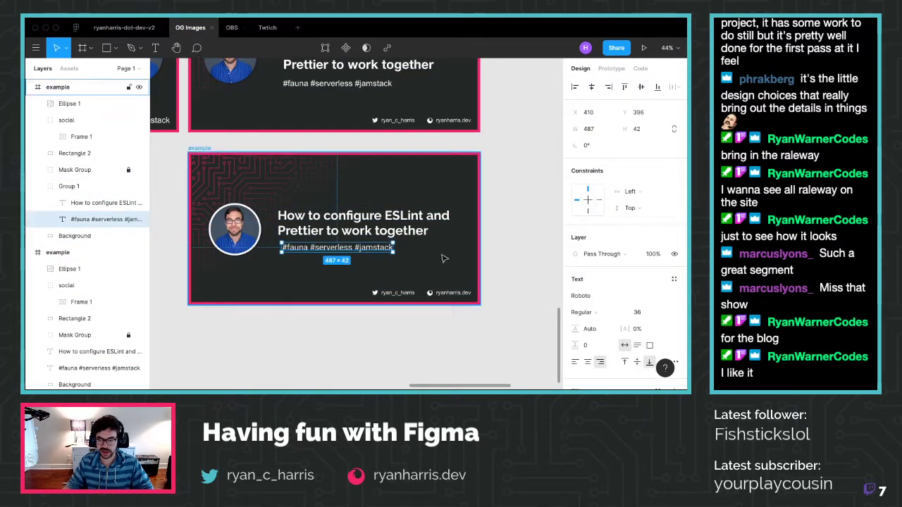
pyautogui.click(592, 298)
pyautogui.write('Raleway')
pyautogui.press('Return')
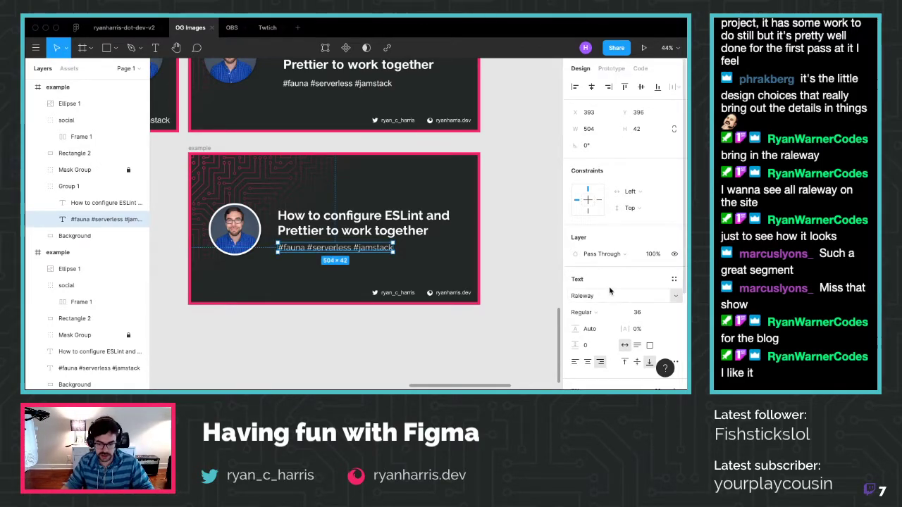
pyautogui.click(659, 299)
pyautogui.write('Robo')
pyautogui.press('BackSpace')
pyautogui.press('BackSpace')
pyautogui.press('BackSpace')
pyautogui.press('BackSpace')
pyautogui.write('oboto')
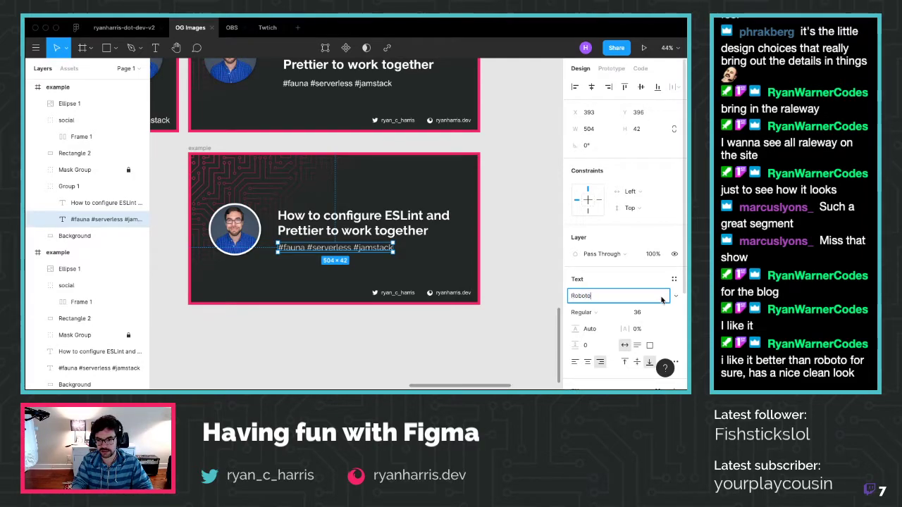
pyautogui.press('Return')
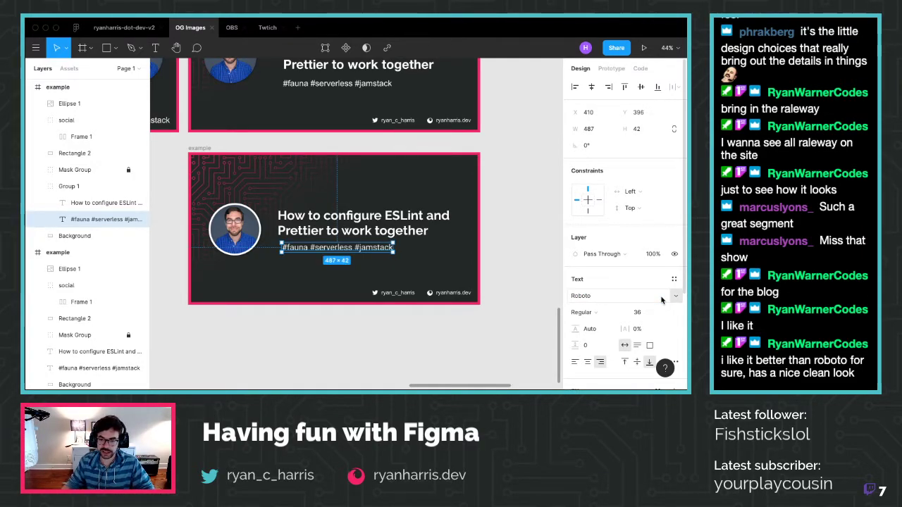
# Try Open Sans on the hashtag line, revert it to Roboto, then select the footer's Twitter handle
pyautogui.click(584, 298)
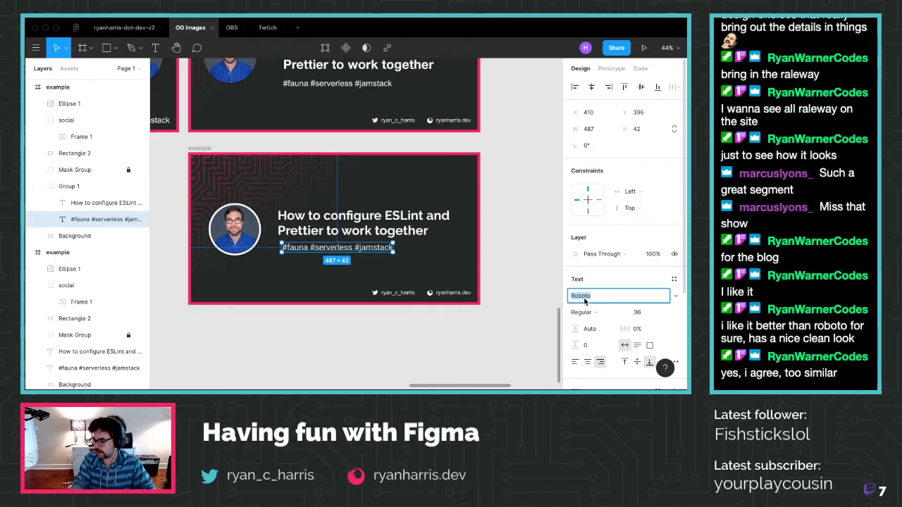
pyautogui.write('Open Sans')
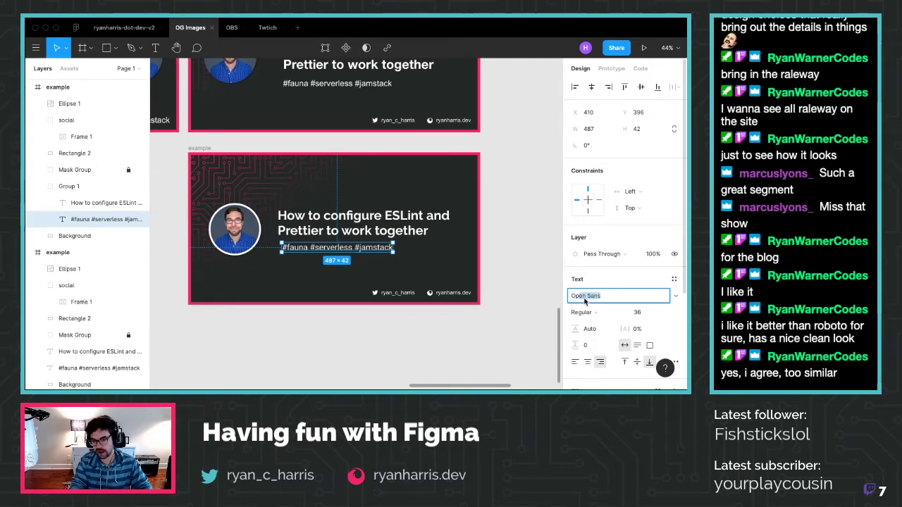
pyautogui.press('Return')
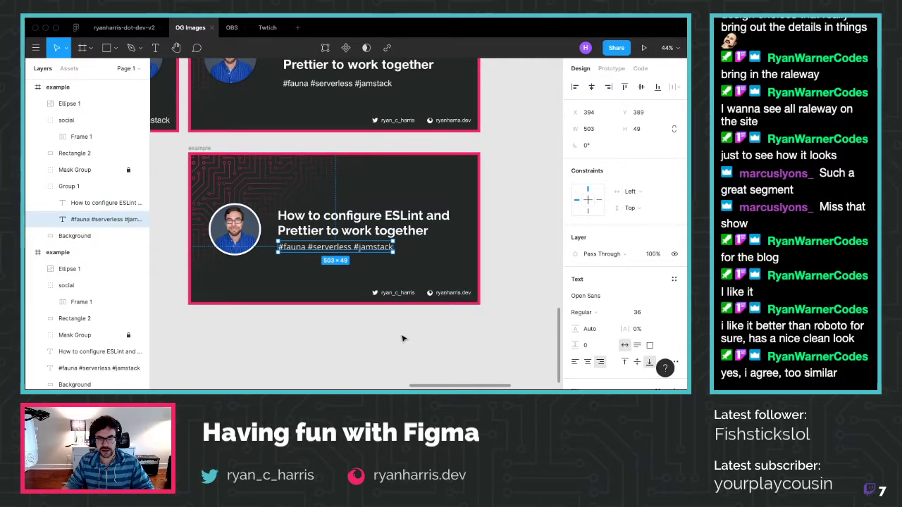
pyautogui.click(595, 295)
pyautogui.write('Roboto')
pyautogui.press('Return')
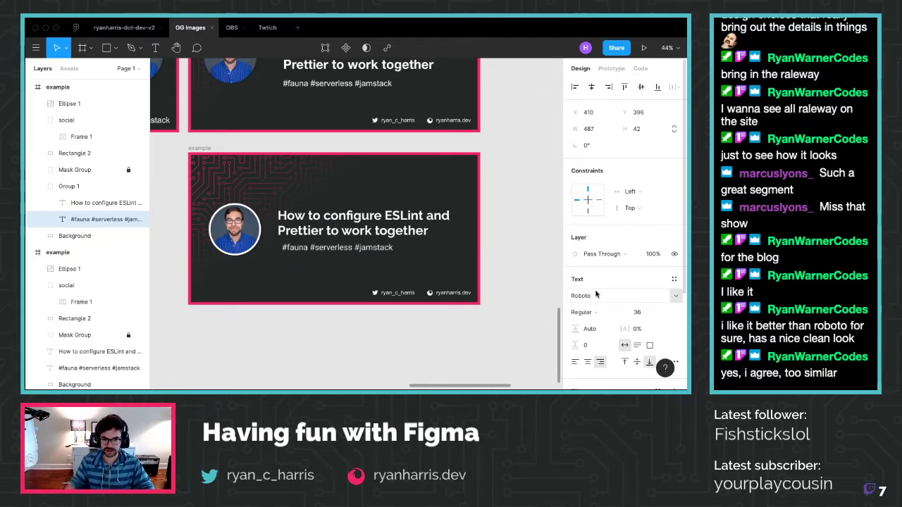
pyautogui.click(402, 345)
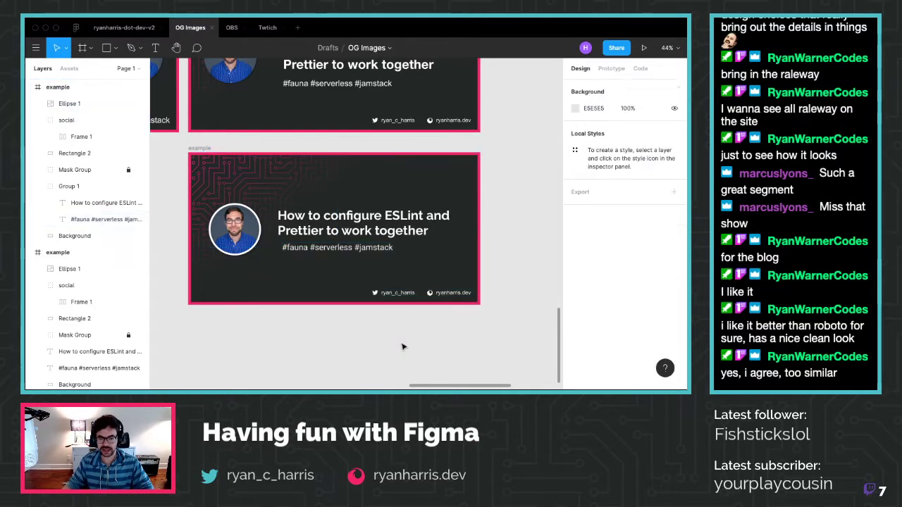
pyautogui.click(414, 298)
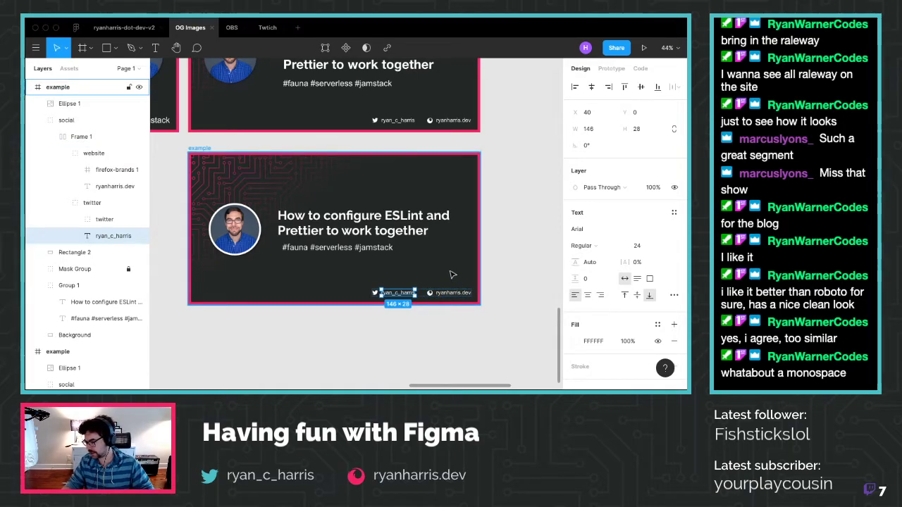
# Browse the font list for the hashtag line without changing its font
pyautogui.click(336, 247)
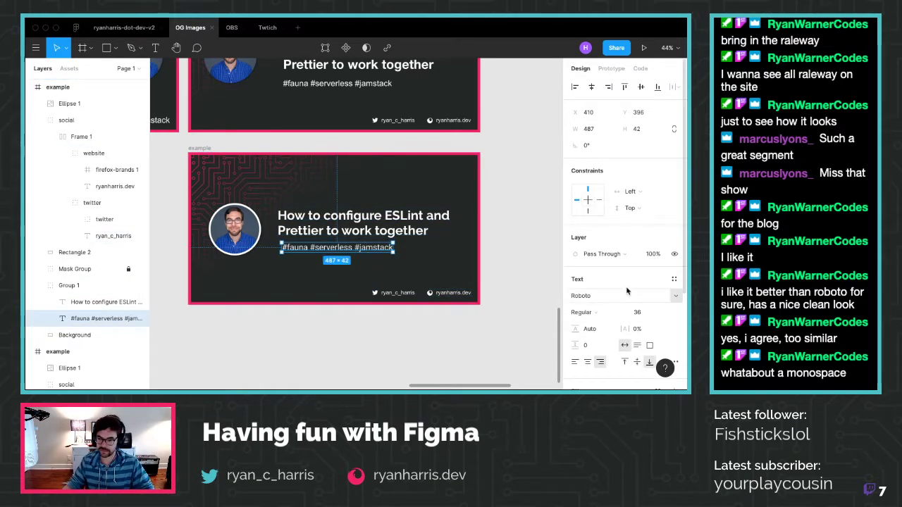
pyautogui.click(671, 297)
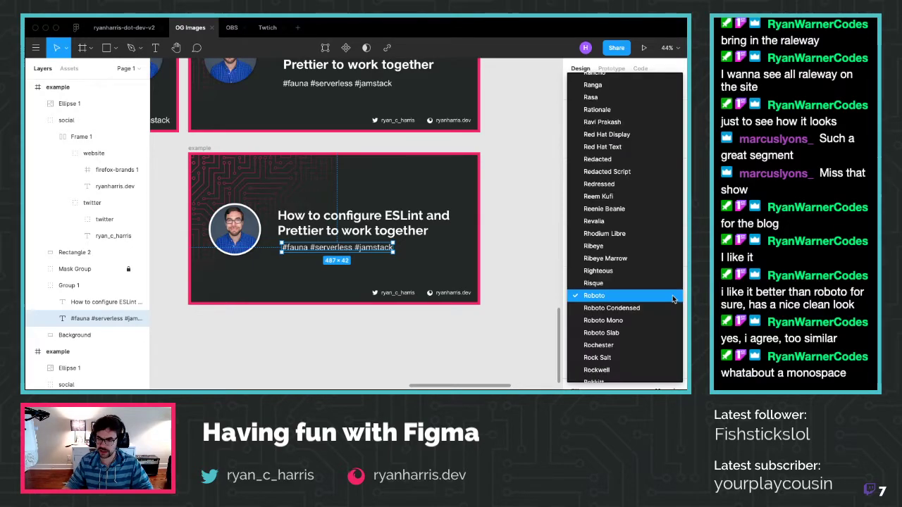
pyautogui.scroll(20, 670, 294)
pyautogui.scroll(-5, 670, 293)
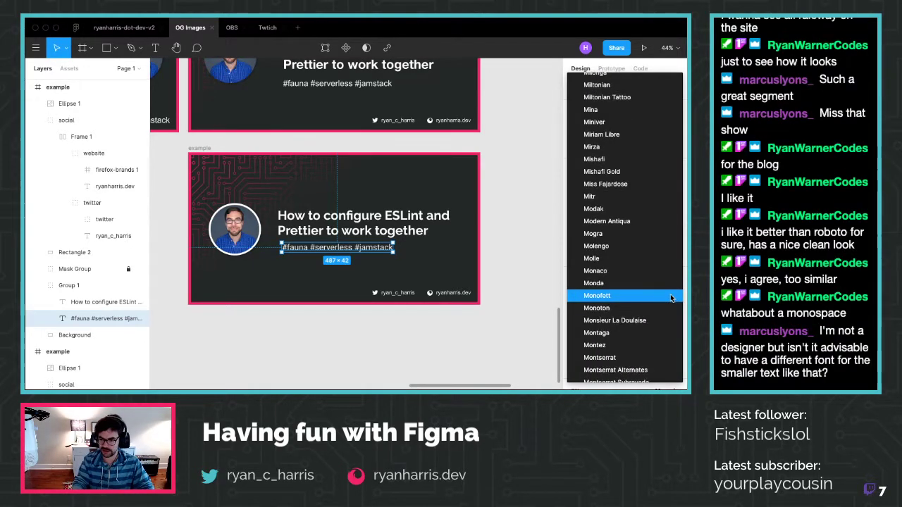
pyautogui.press('Escape')
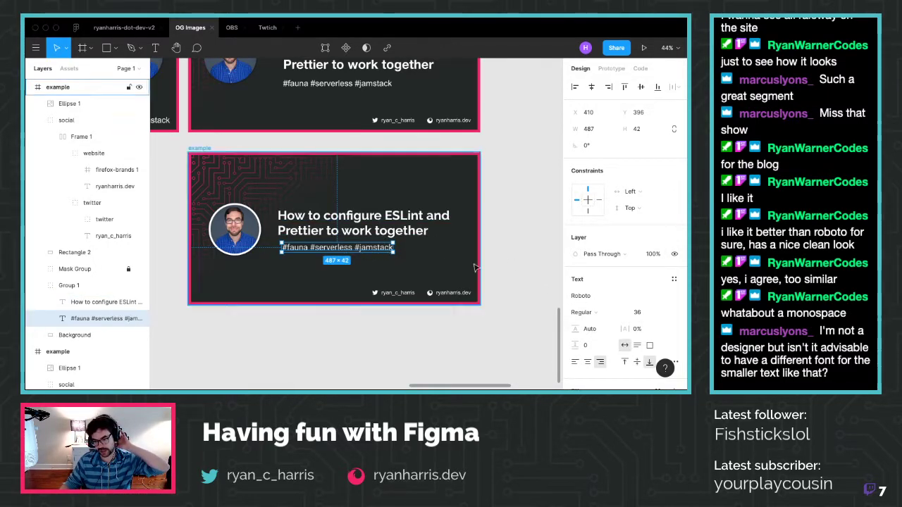
# Set the hashtag line to Raleway Regular 36 and open a new Firefox tab
pyautogui.click(584, 298)
pyautogui.write('Raleway')
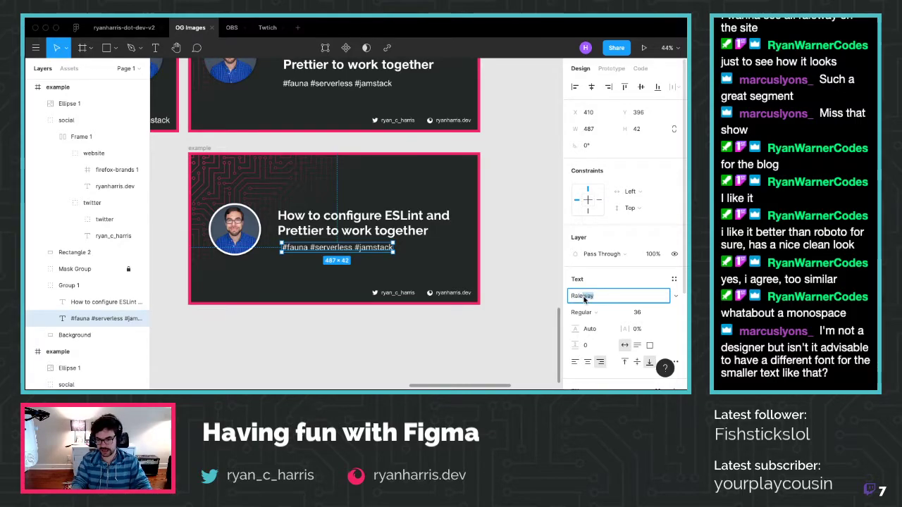
pyautogui.press('Return')
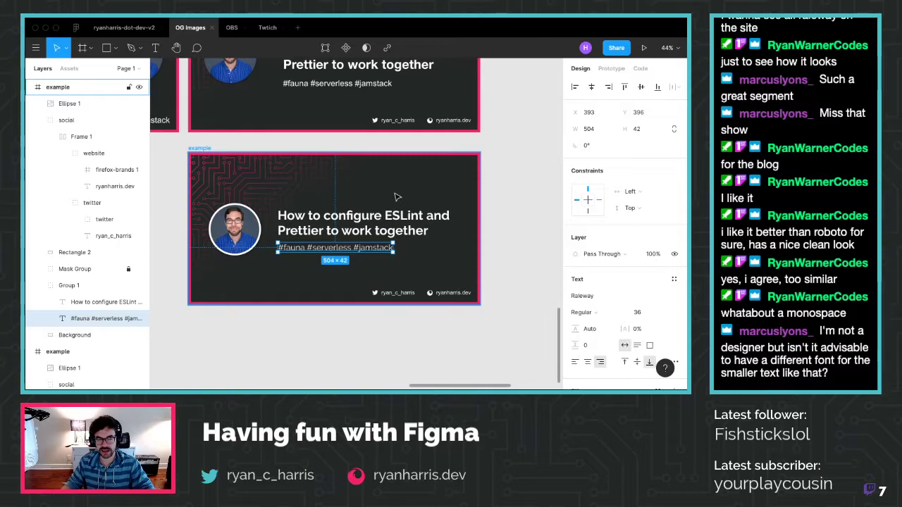
pyautogui.hotkey('ctrl', 'Left')
pyautogui.press('super+t')
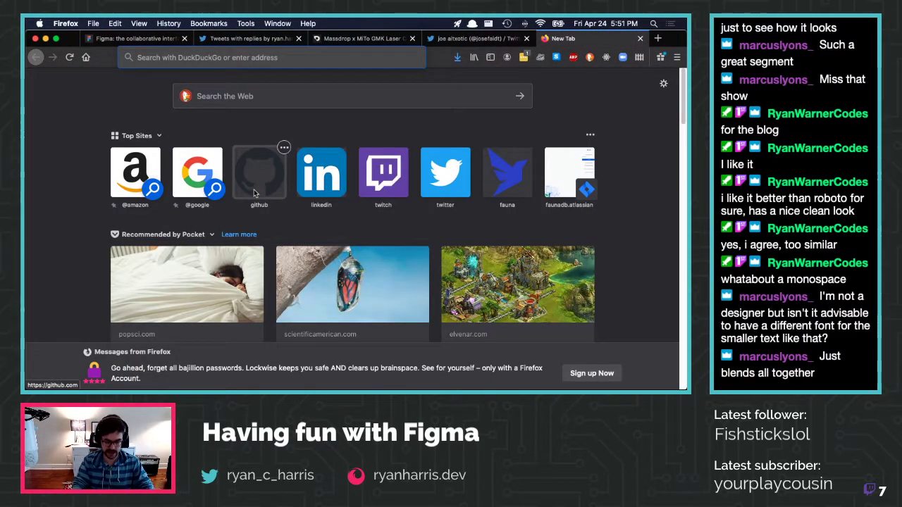
# Load fonts.google.com in the new tab
pyautogui.write('!g')
pyautogui.press('BackSpace')
pyautogui.press('BackSpace')
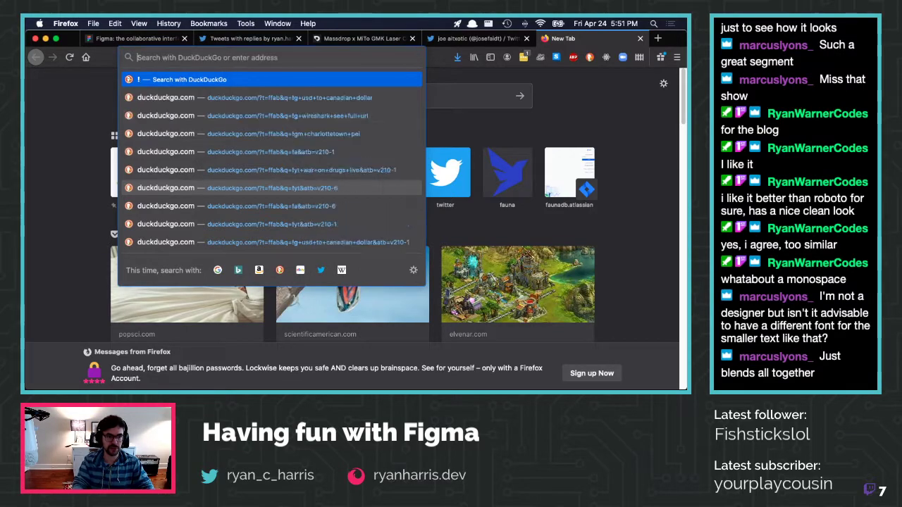
pyautogui.write('g')
pyautogui.press('BackSpace')
pyautogui.press('BackSpace')
pyautogui.write('fonts.google.com')
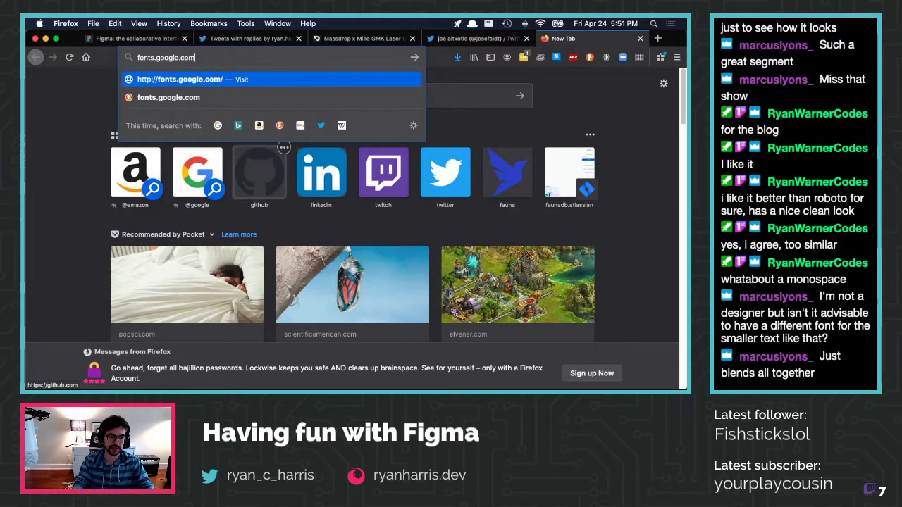
pyautogui.press('Return')
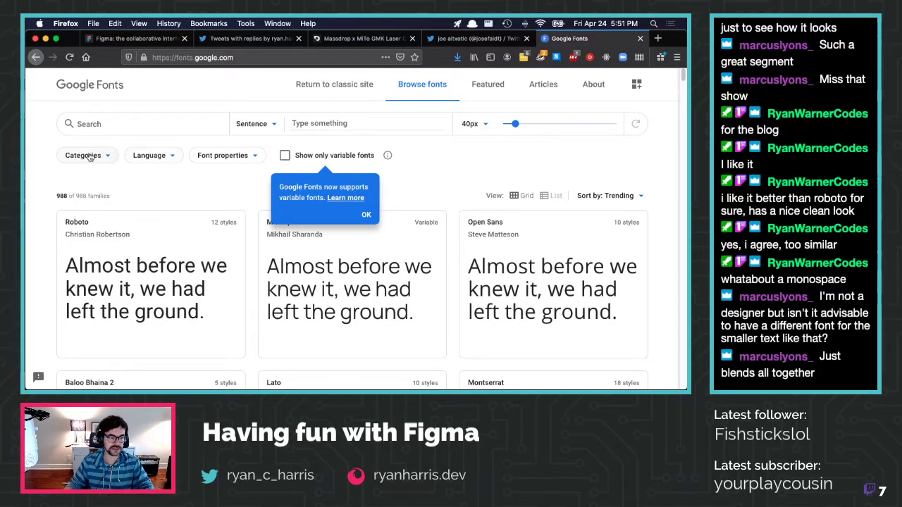
# Filter the categories to Monospace only by excluding Handwriting, Display, Sans Serif and Serif
pyautogui.click(201, 155)
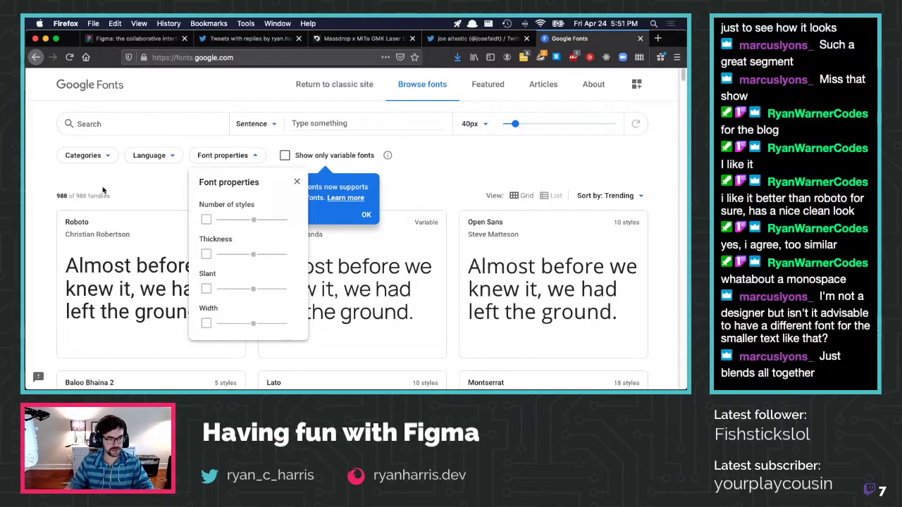
pyautogui.click(83, 155)
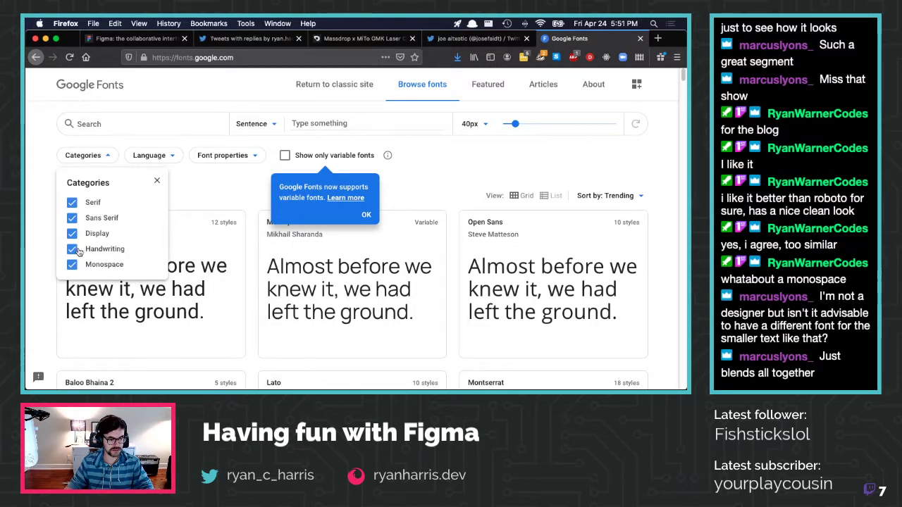
pyautogui.click(78, 250)
pyautogui.click(76, 234)
pyautogui.click(75, 219)
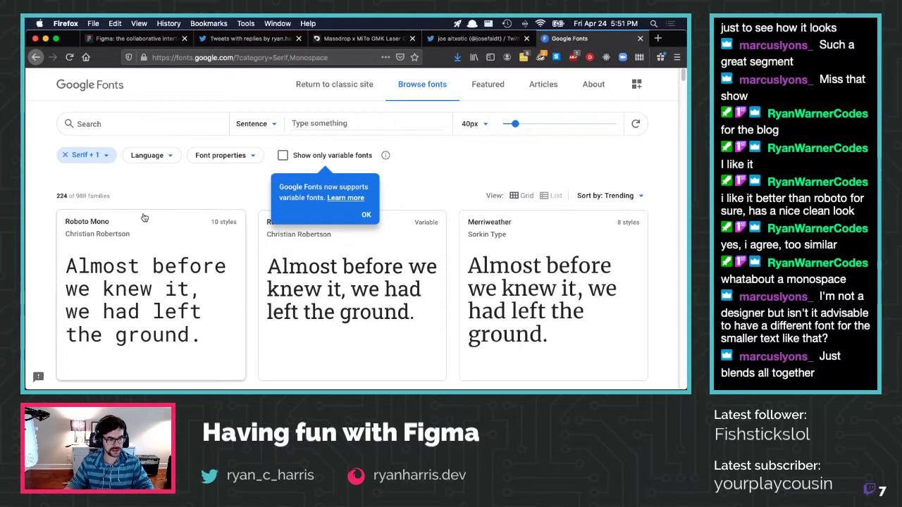
pyautogui.click(83, 155)
pyautogui.click(71, 202)
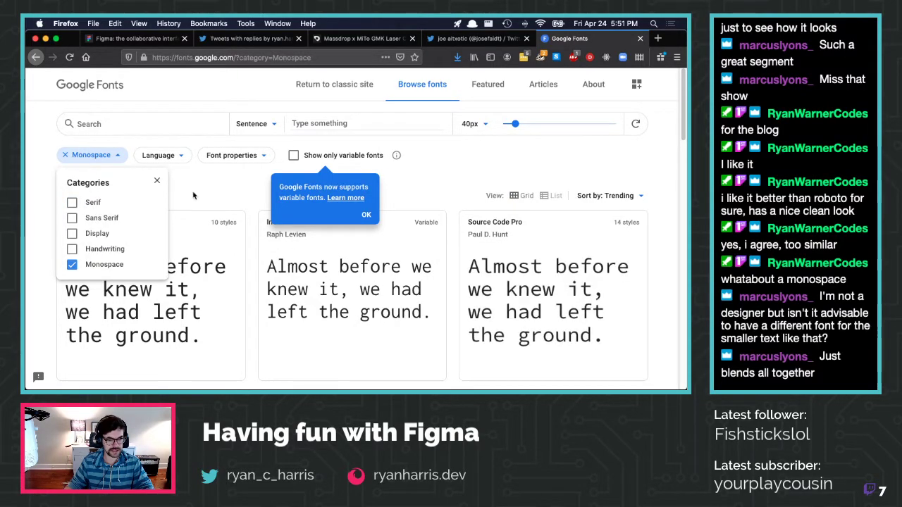
pyautogui.click(366, 214)
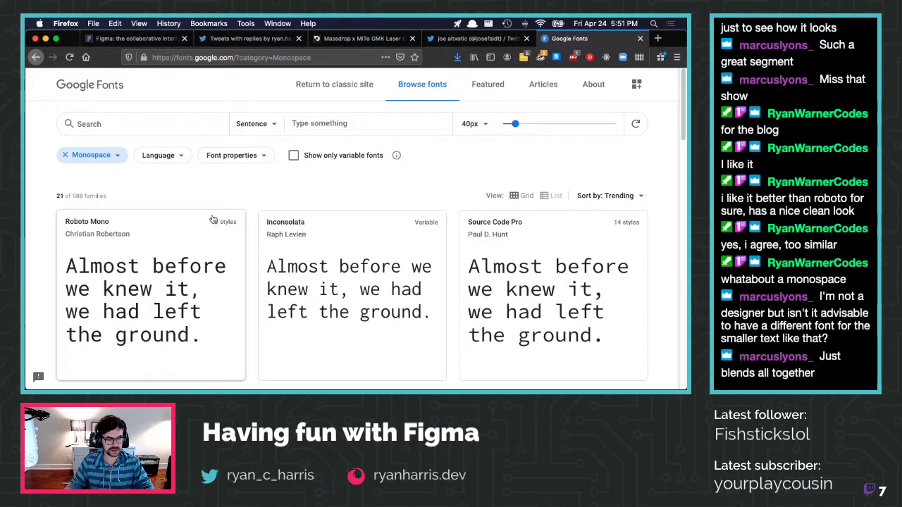
pyautogui.scroll(-1, 212, 219)
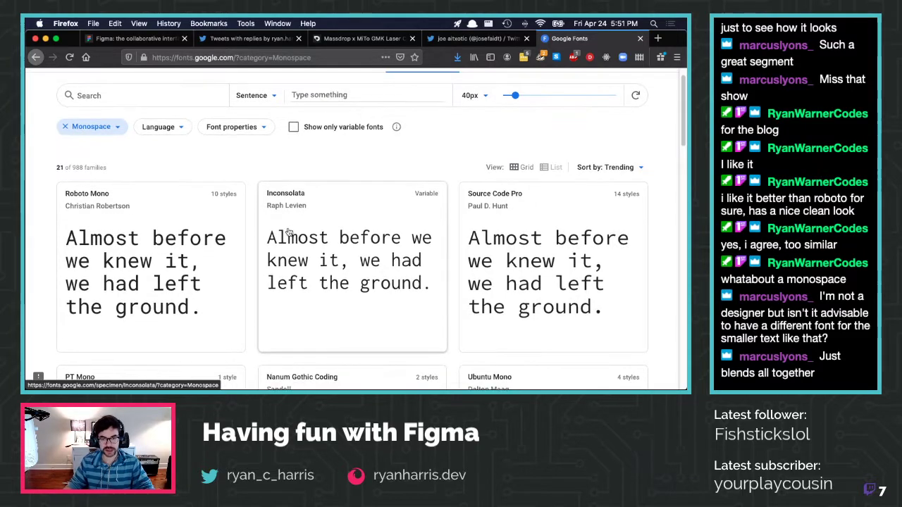
pyautogui.scroll(-1, 289, 231)
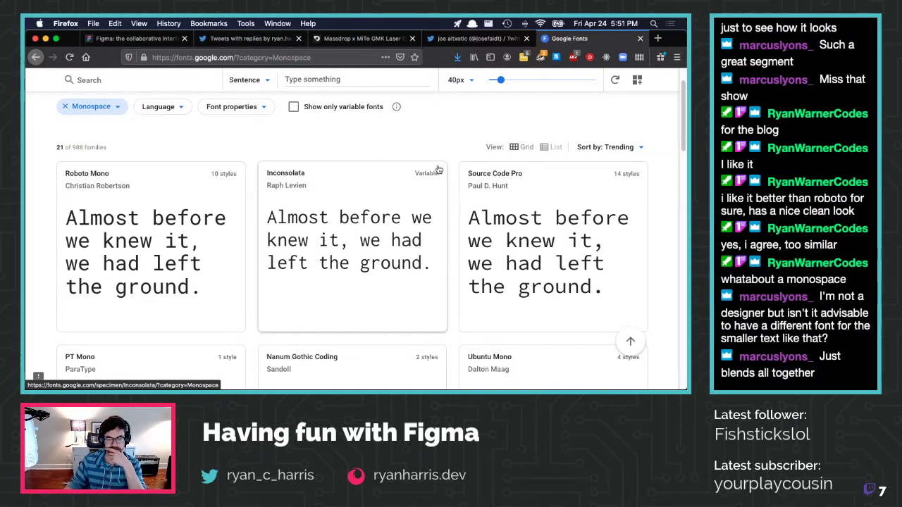
# Switch the monospace results to list view and back to grid, browsing fonts like Roboto Mono
pyautogui.click(552, 146)
pyautogui.scroll(-3, 307, 191)
pyautogui.scroll(5, 308, 191)
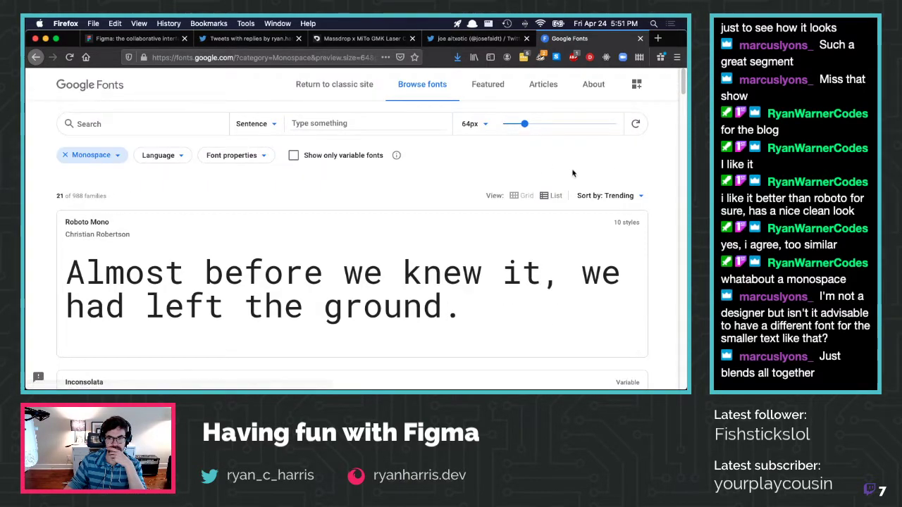
pyautogui.click(525, 196)
pyautogui.scroll(-1, 233, 209)
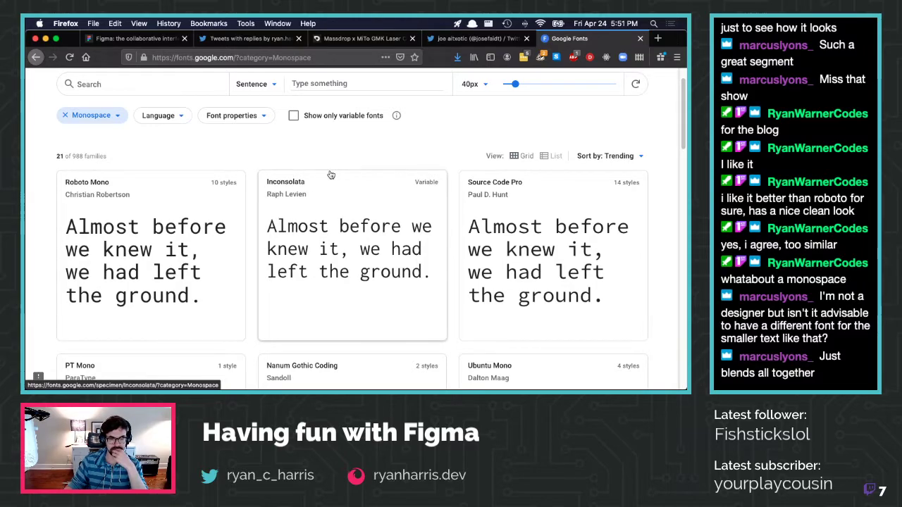
pyautogui.scroll(-1, 329, 175)
pyautogui.scroll(-2, 330, 174)
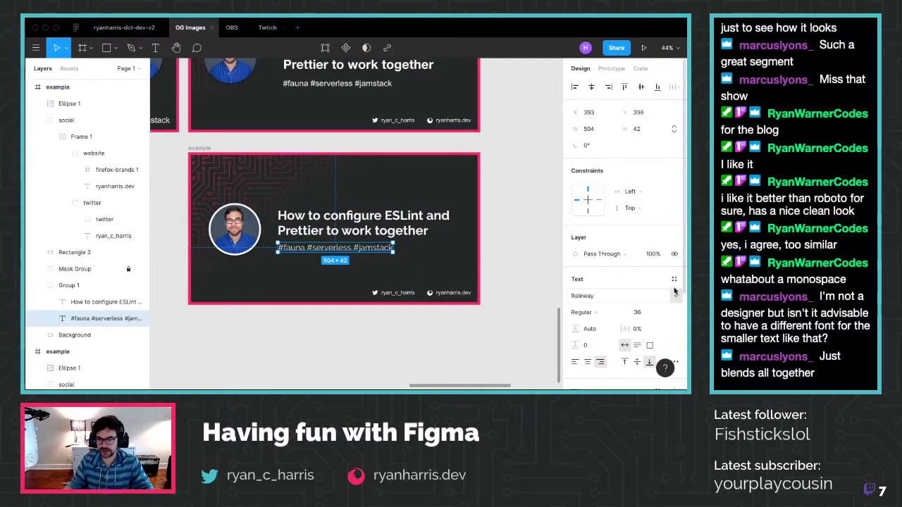
# Set the hashtag line in Roboto Mono and shift it right under the title
pyautogui.click(592, 296)
pyautogui.write('Roboto Mono')
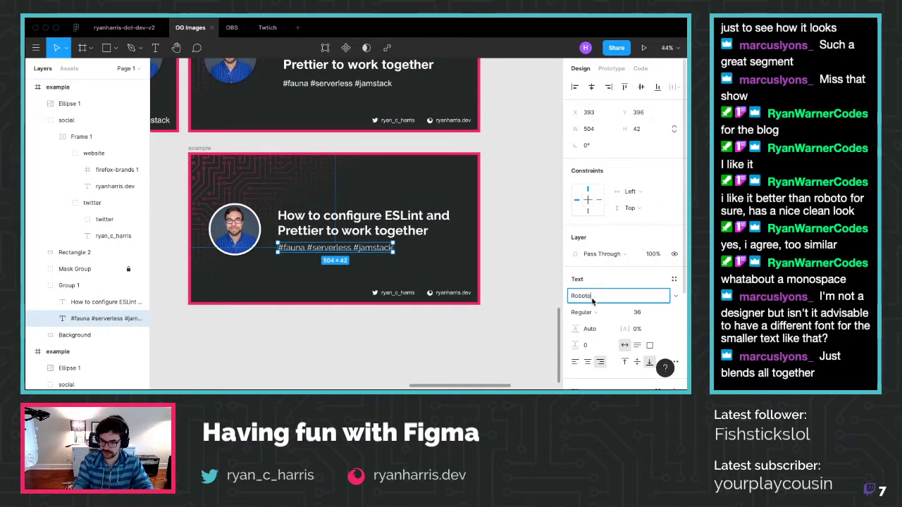
pyautogui.press('Return')
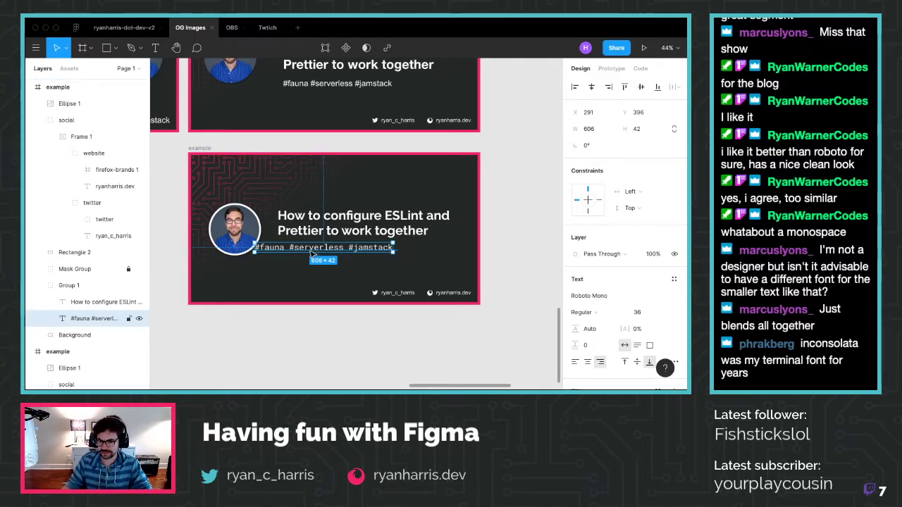
pyautogui.moveTo(315, 252); pyautogui.dragTo(339, 253)
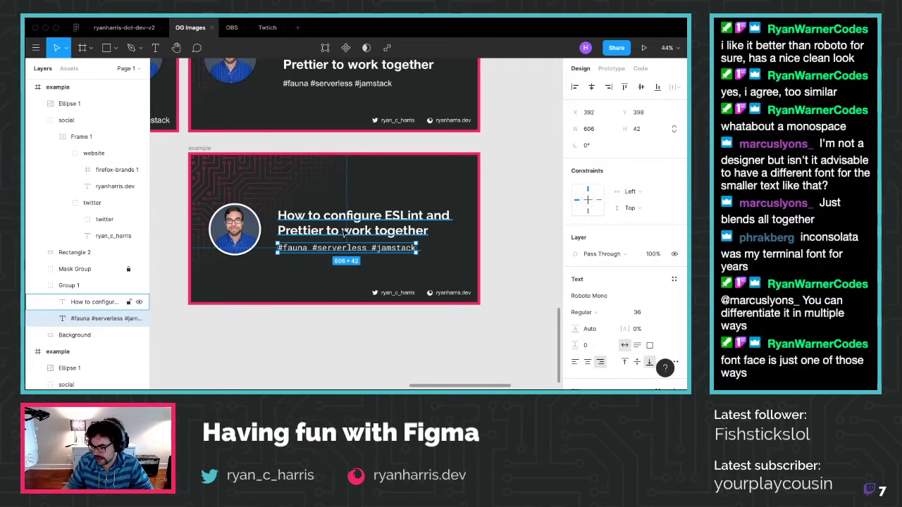
# Lower the #fauna hashtag line slightly beneath the heading, checking spacing with Alt
pyautogui.press('alt')
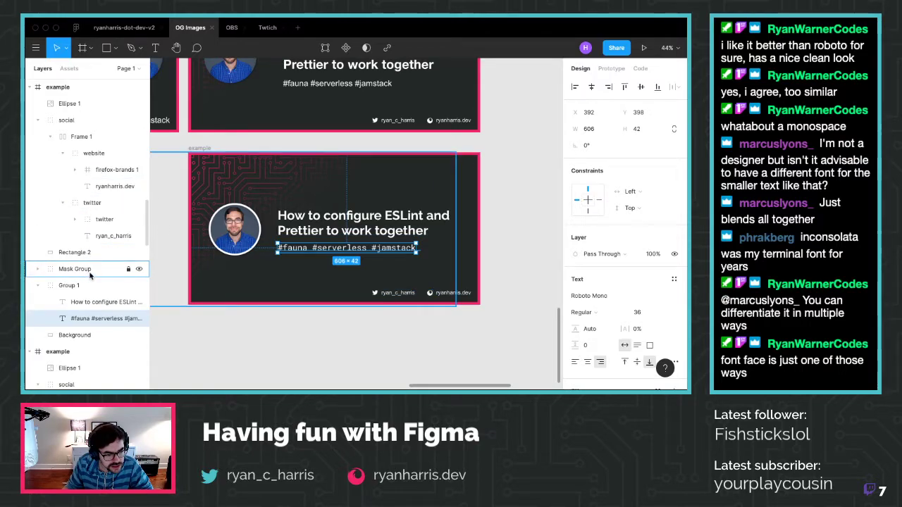
pyautogui.press('Return')
pyautogui.press('Escape')
pyautogui.press('Escape')
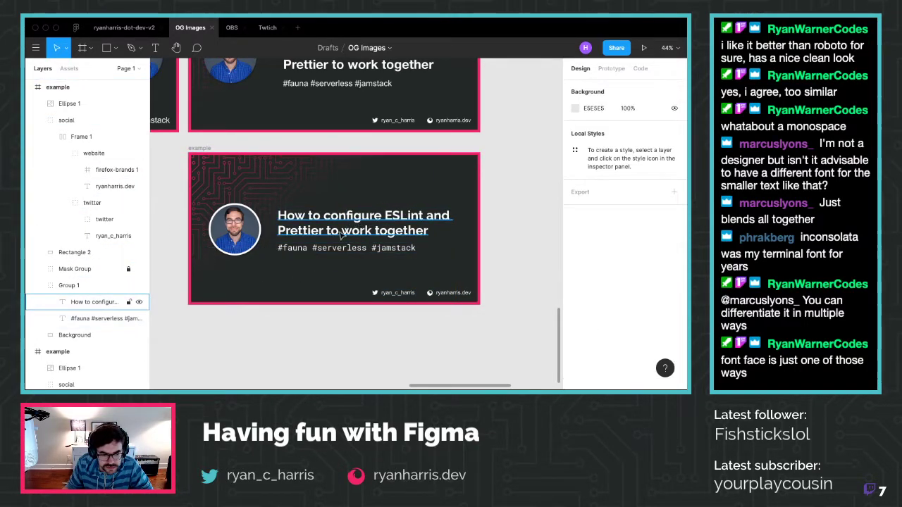
pyautogui.click(91, 302)
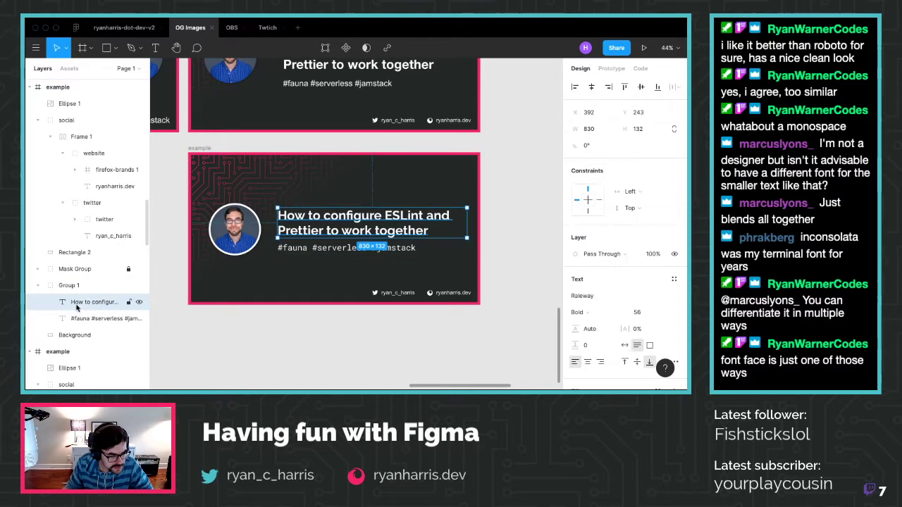
pyautogui.click(316, 246)
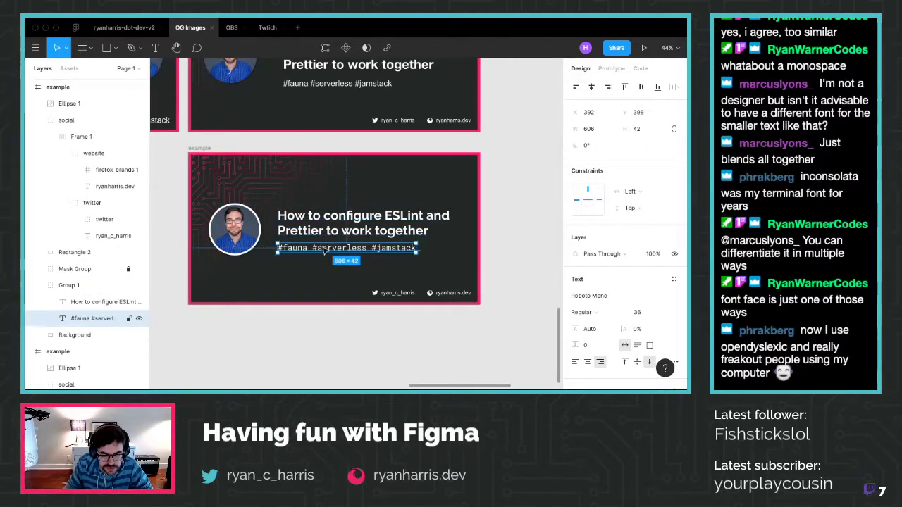
pyautogui.moveTo(322, 242); pyautogui.dragTo(323, 250)
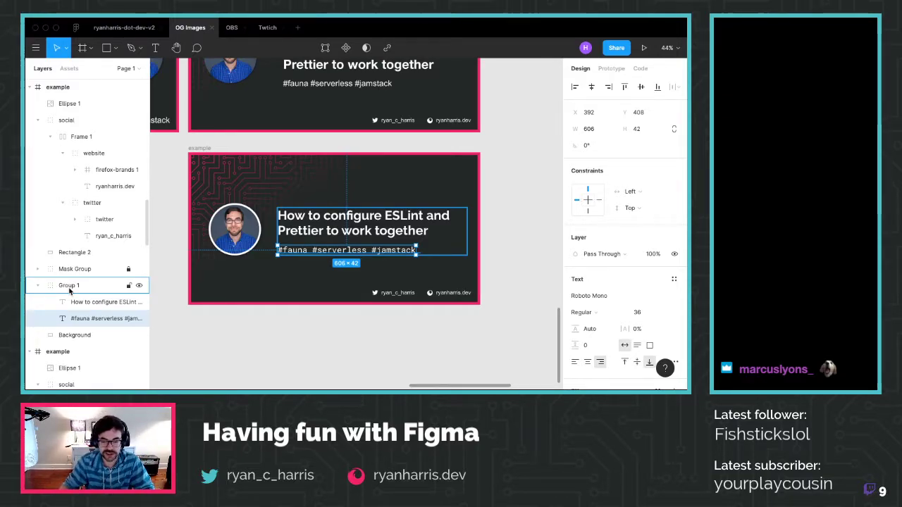
pyautogui.click(264, 342)
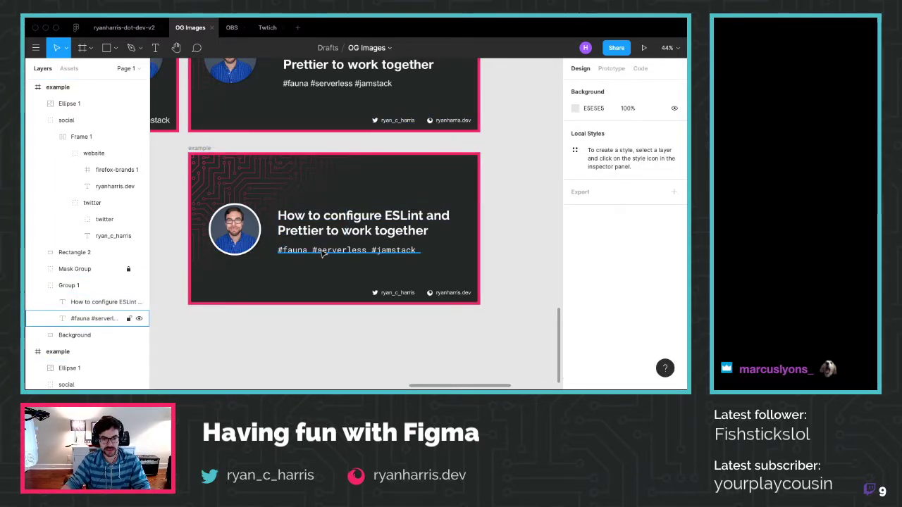
# Left-align the hashtag text and set its font size to 28 after trying 24 and 36
pyautogui.click(322, 254)
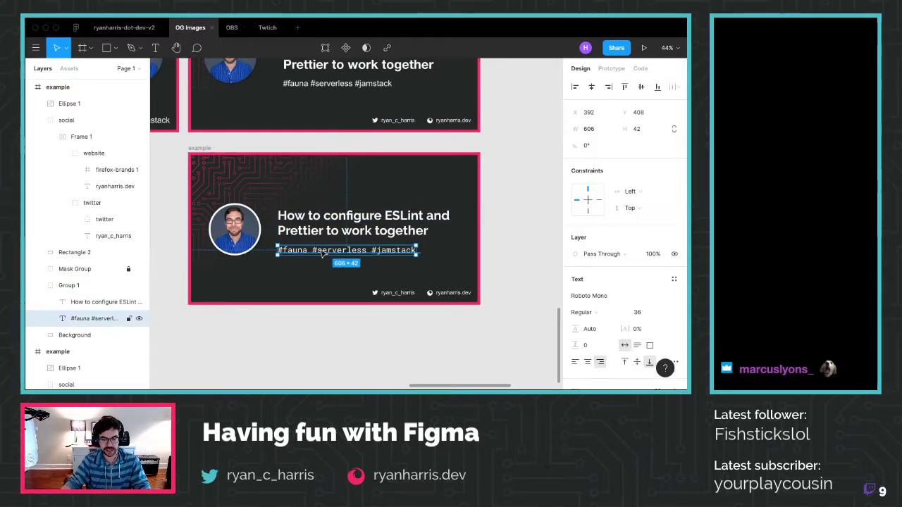
pyautogui.click(662, 315)
pyautogui.click(649, 300)
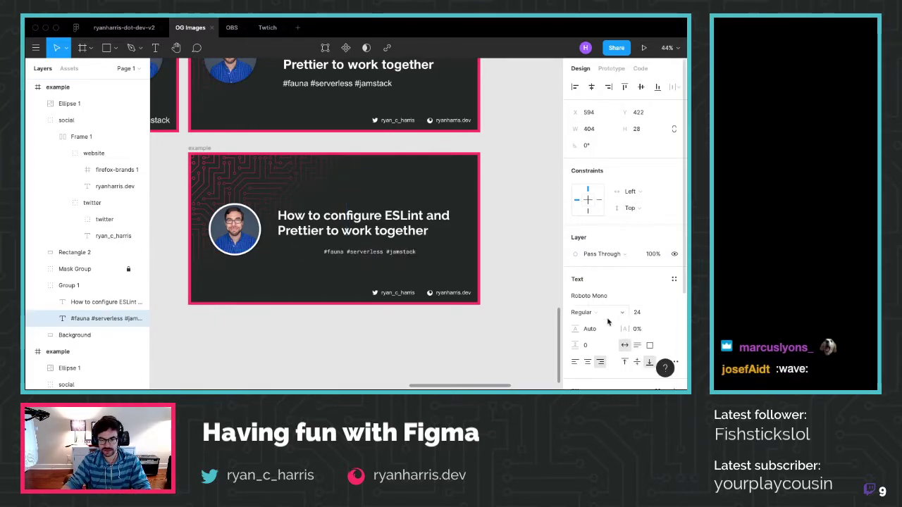
pyautogui.click(575, 362)
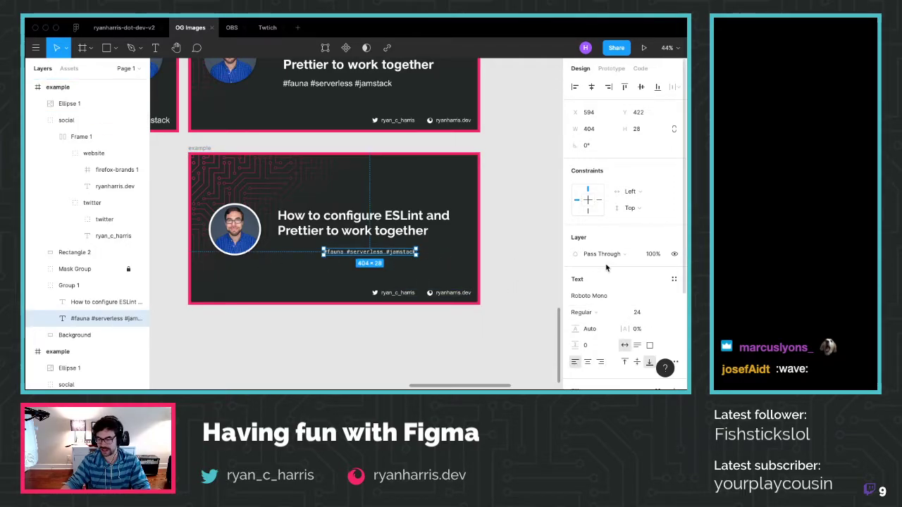
pyautogui.click(645, 314)
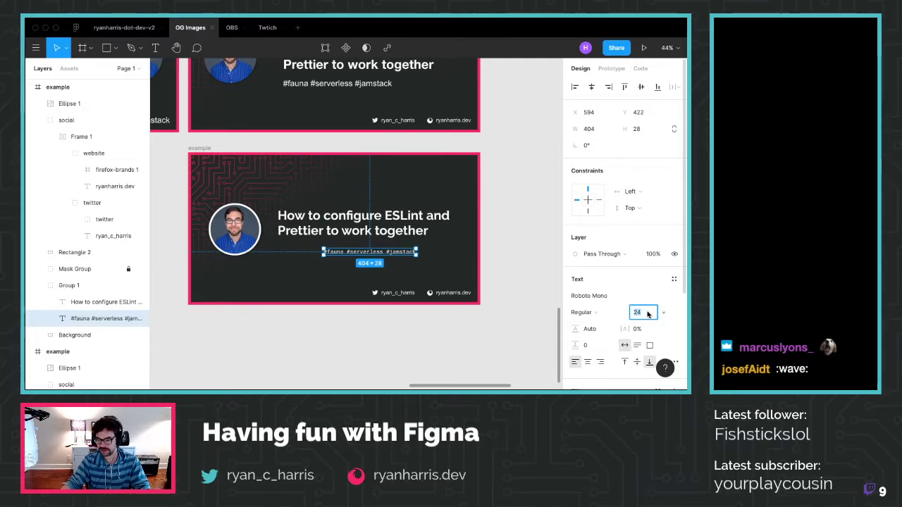
pyautogui.click(661, 313)
pyautogui.click(641, 339)
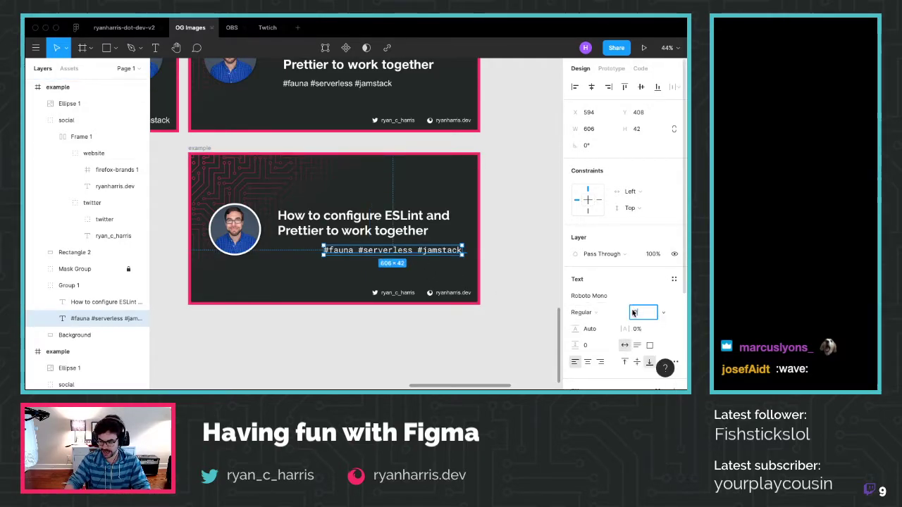
pyautogui.write('28')
pyautogui.press('Return')
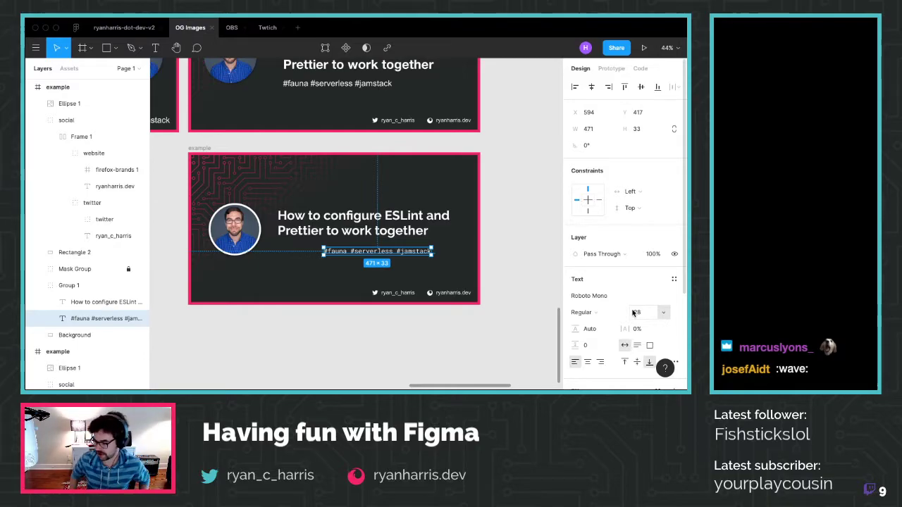
pyautogui.click(503, 312)
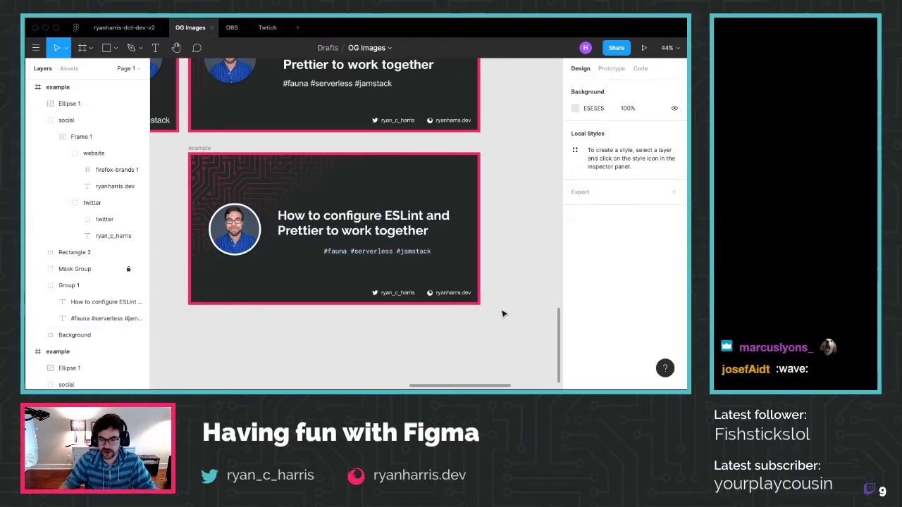
# Drag the hashtag line left to X 392, flush with the heading's left edge
pyautogui.keyDown('super'); pyautogui.click(347, 256); pyautogui.keyUp('super')
pyautogui.moveTo(343, 255); pyautogui.dragTo(301, 253)
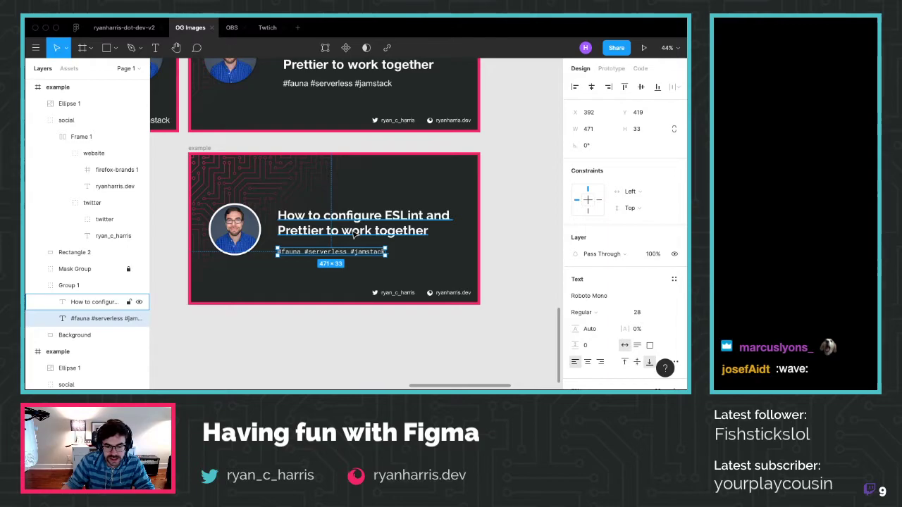
pyautogui.click(506, 321)
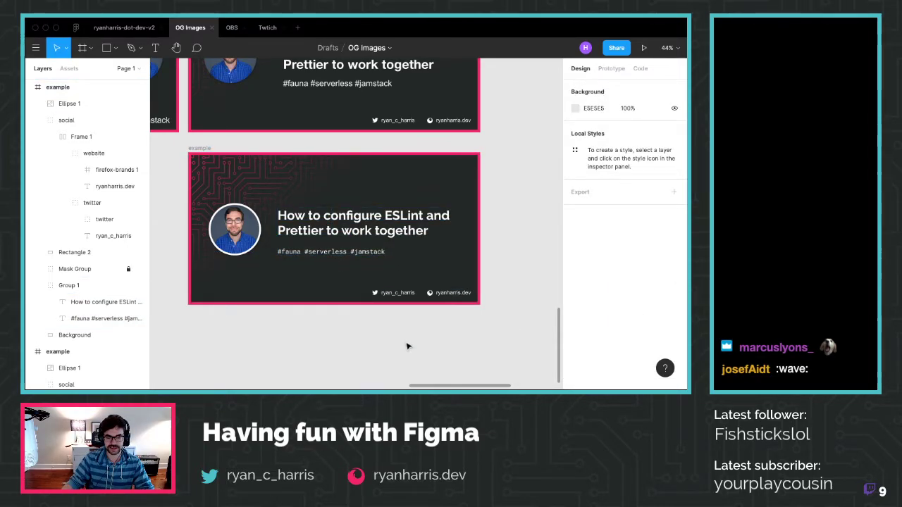
# Nudge the hashtag line with arrow keys until it sits at Y 419 below the heading
pyautogui.click(106, 318)
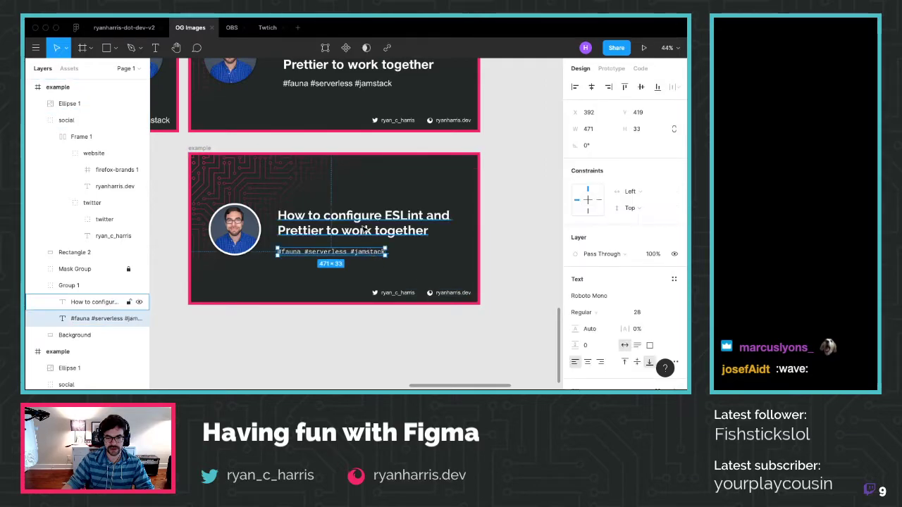
pyautogui.hotkey('shift', 'Up')
pyautogui.hotkey('shift', 'Up')
pyautogui.press('Up')
pyautogui.press('Up')
pyautogui.press('Up')
pyautogui.press('Up')
pyautogui.press('Up')
pyautogui.press('Up')
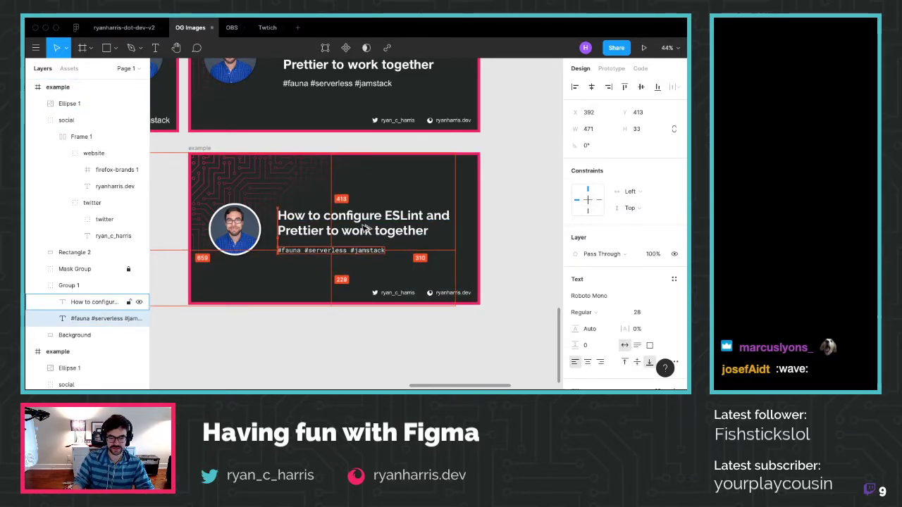
pyautogui.hotkey('shift', 'Up')
pyautogui.hotkey('shift', 'Up')
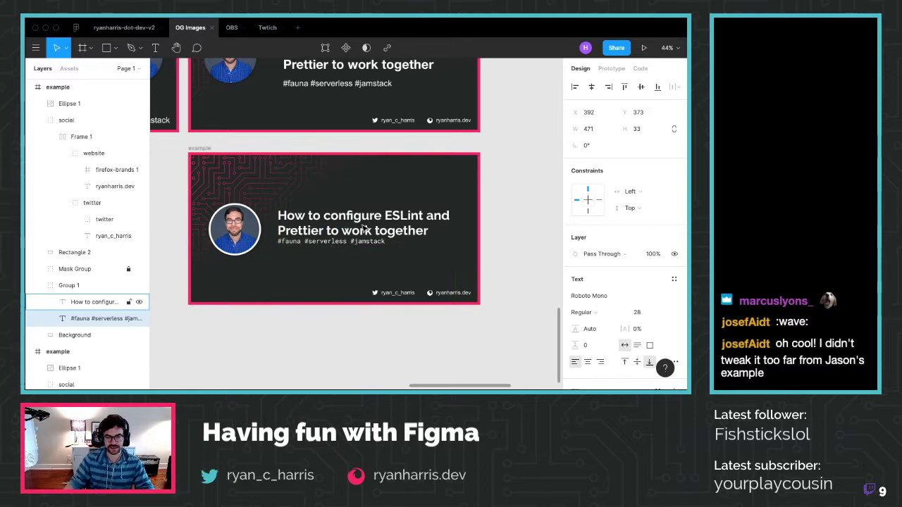
pyautogui.press('Down')
pyautogui.press('Down')
pyautogui.press('Down')
pyautogui.press('Down')
pyautogui.press('Down')
pyautogui.press('Down')
pyautogui.press('Down')
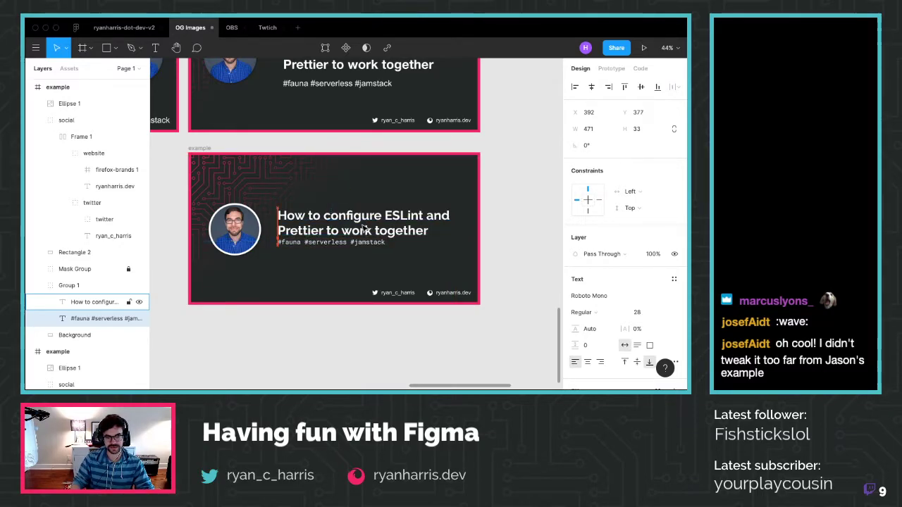
pyautogui.press('Down')
pyautogui.press('Down')
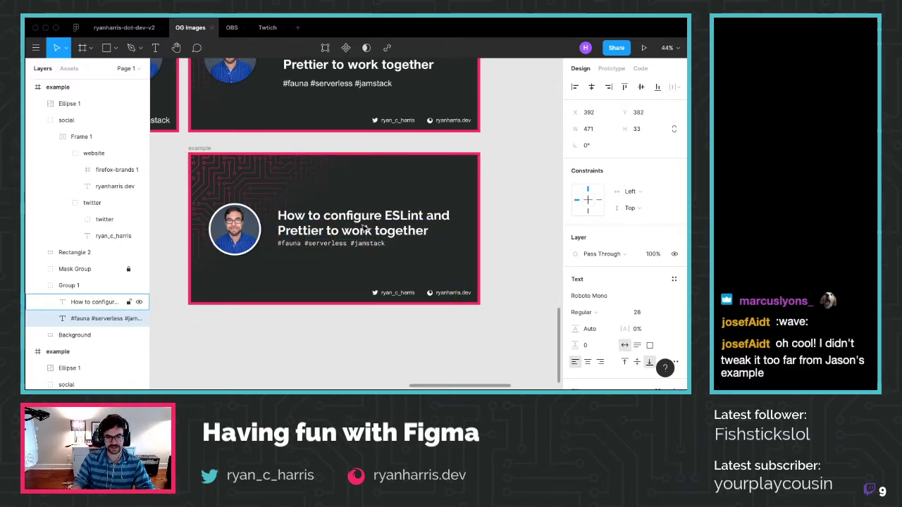
pyautogui.hotkey('shift', 'Down')
pyautogui.hotkey('shift', 'Down')
pyautogui.hotkey('shift', 'Down')
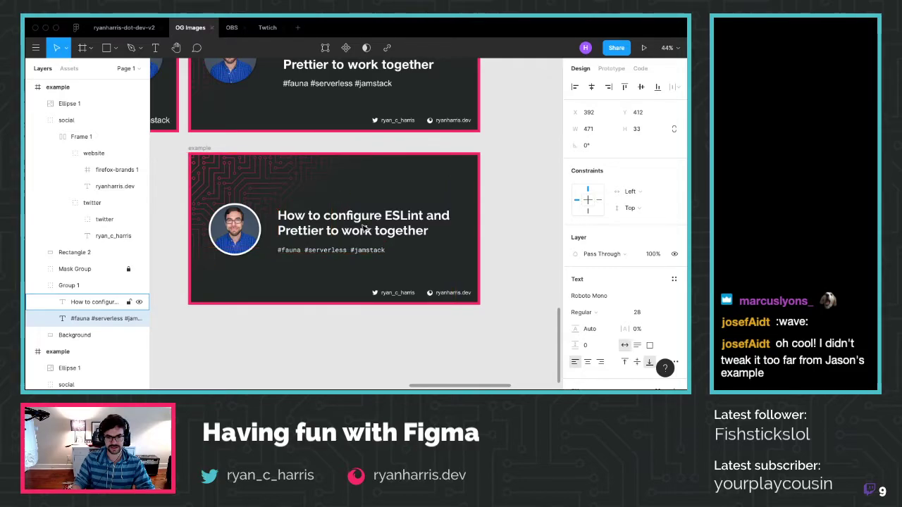
pyautogui.press('Up')
pyautogui.press('Up')
pyautogui.press('Up')
pyautogui.press('Up')
pyautogui.press('Up')
pyautogui.press('Up')
pyautogui.press('Up')
pyautogui.press('Up')
pyautogui.press('Up')
pyautogui.press('Up')
pyautogui.press('Up')
pyautogui.press('Up')
pyautogui.press('Up')
pyautogui.press('Up')
pyautogui.press('Up')
pyautogui.press('Up')
pyautogui.press('Up')
pyautogui.press('Up')
pyautogui.press('Up')
pyautogui.press('Up')
pyautogui.press('Up')
pyautogui.press('Up')
pyautogui.press('Up')
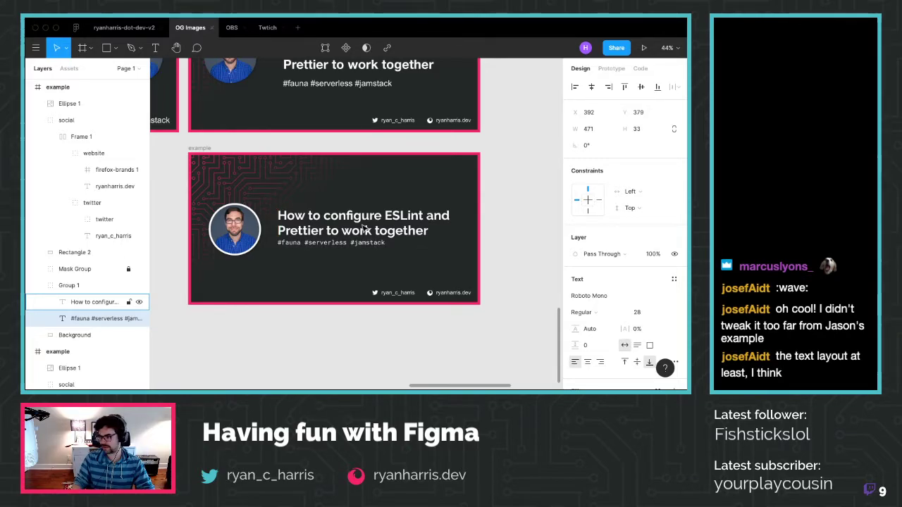
pyautogui.press('alt')
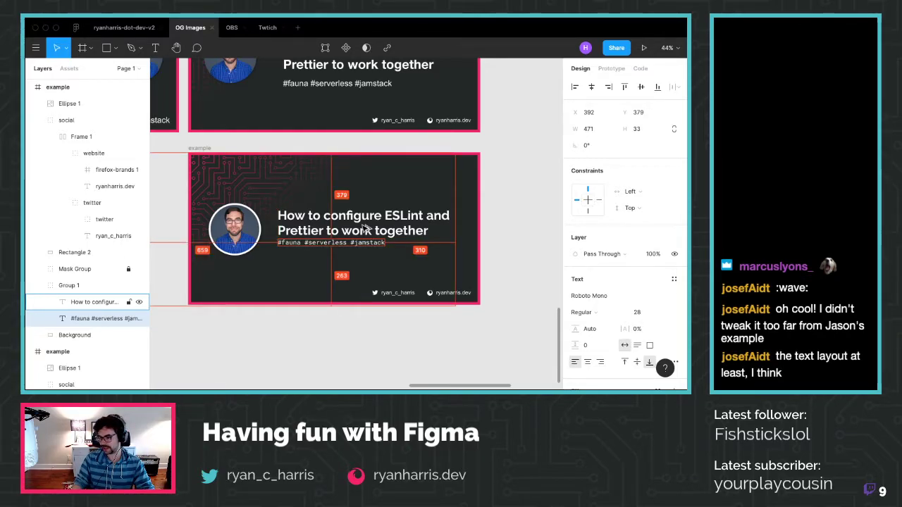
pyautogui.hotkey('shift', 'Down')
pyautogui.hotkey('shift', 'Down')
pyautogui.hotkey('shift', 'Down')
pyautogui.hotkey('shift', 'Down')
pyautogui.hotkey('shift', 'Down')
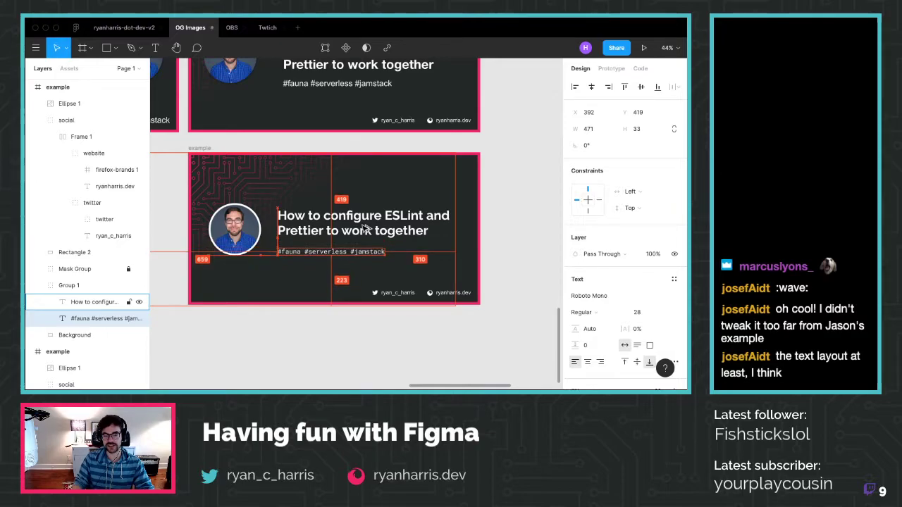
pyautogui.hotkey('shift', 'Up')
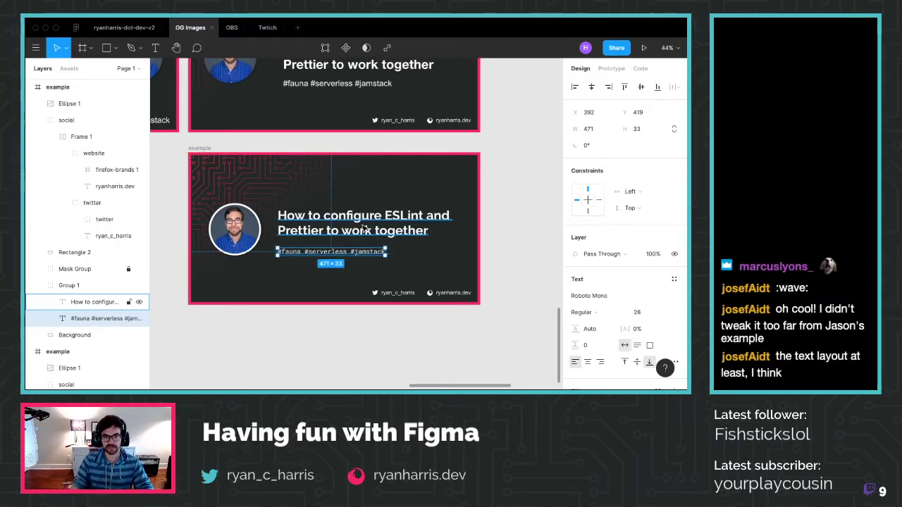
pyautogui.press('Escape')
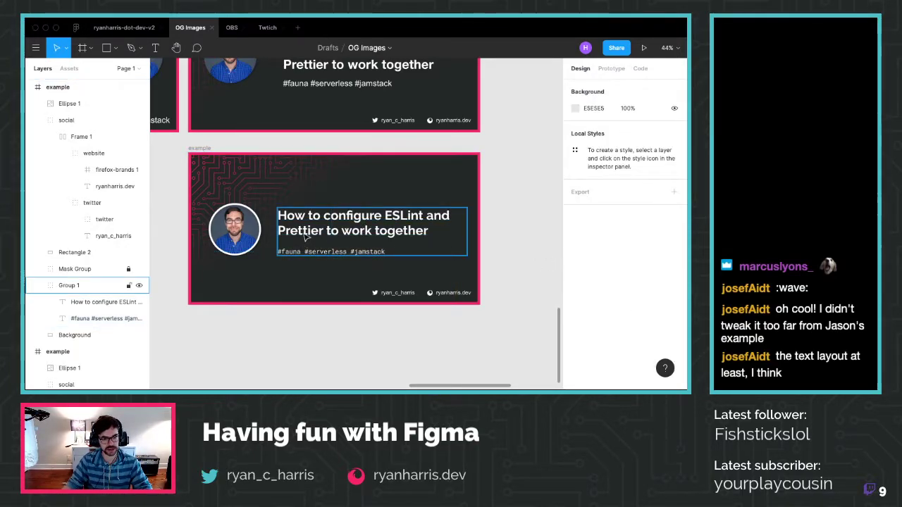
# Shift the heading-and-hashtags group (Group 1) about 5 px up on the card
pyautogui.click(305, 238)
pyautogui.moveTo(305, 238); pyautogui.dragTo(307, 234)
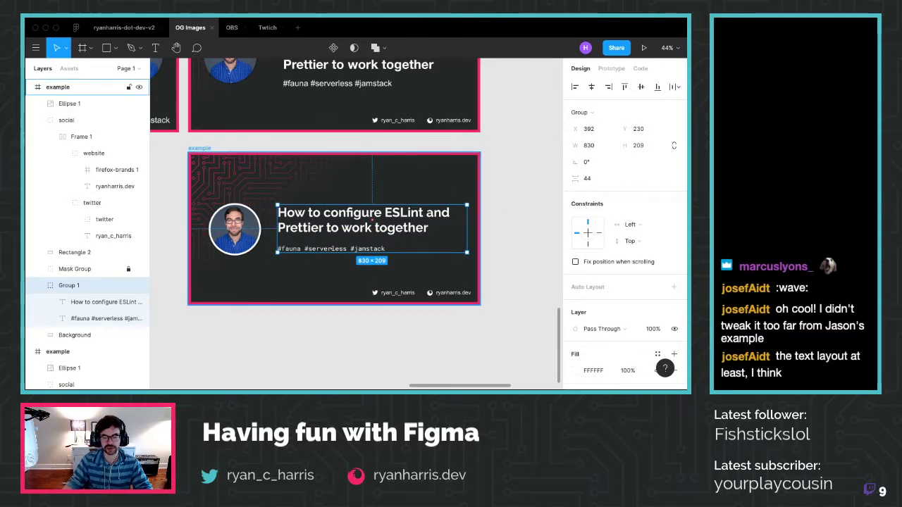
pyautogui.press('super+Tab')
# Review the pinned 'Hooks Revisited: useMemo' card on the Twitter profile, then return to Figma
pyautogui.click(247, 38)
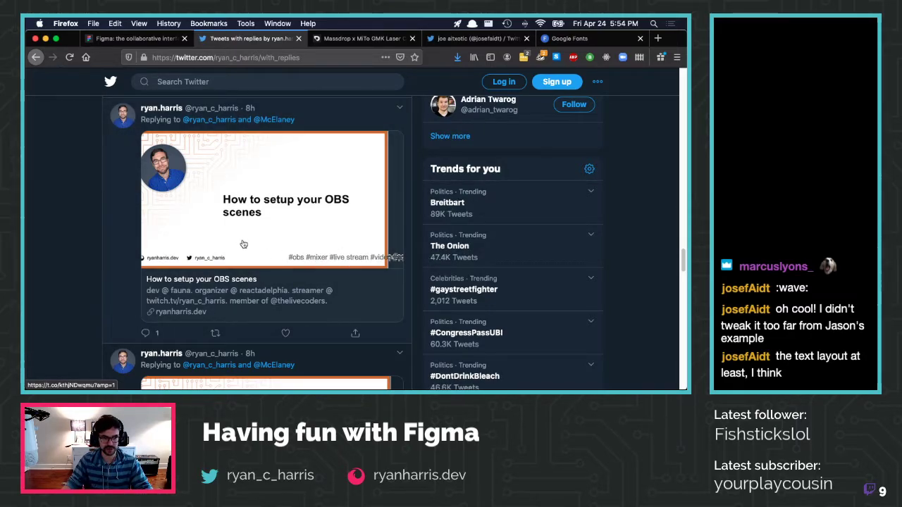
pyautogui.scroll(20, 211, 197)
pyautogui.scroll(-5, 135, 325)
pyautogui.scroll(10, 136, 326)
pyautogui.click(138, 330)
pyautogui.scroll(-5, 225, 304)
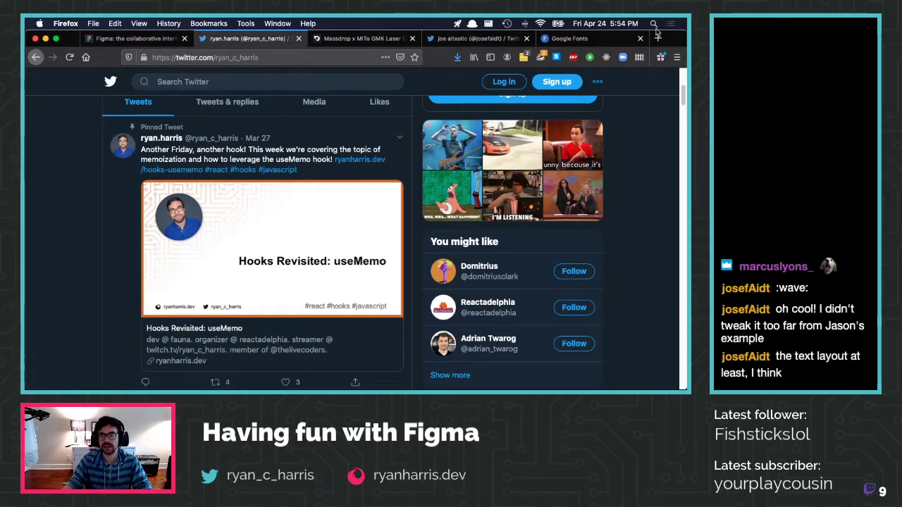
pyautogui.hotkey('ctrl', 'Right')
pyautogui.click(355, 363)
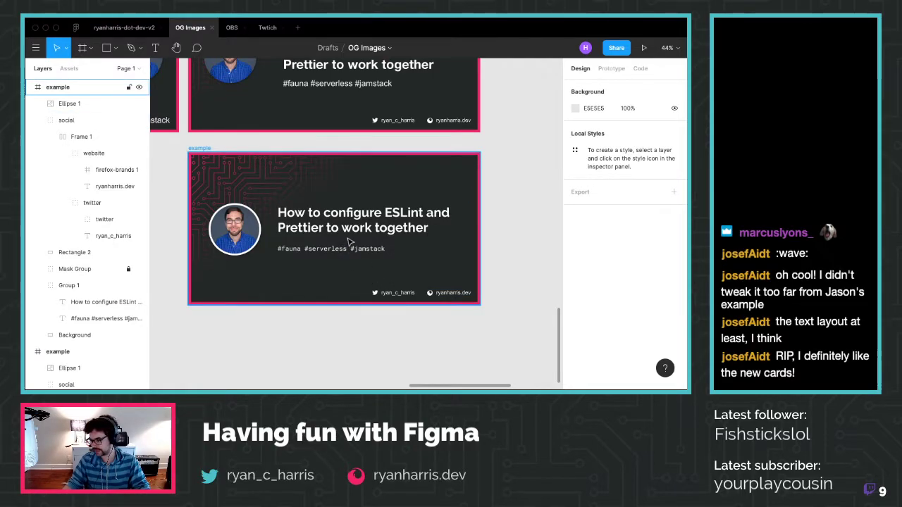
# Copy and paste the ESLint example card to create a duplicate
pyautogui.scroll(-2, 347, 241)
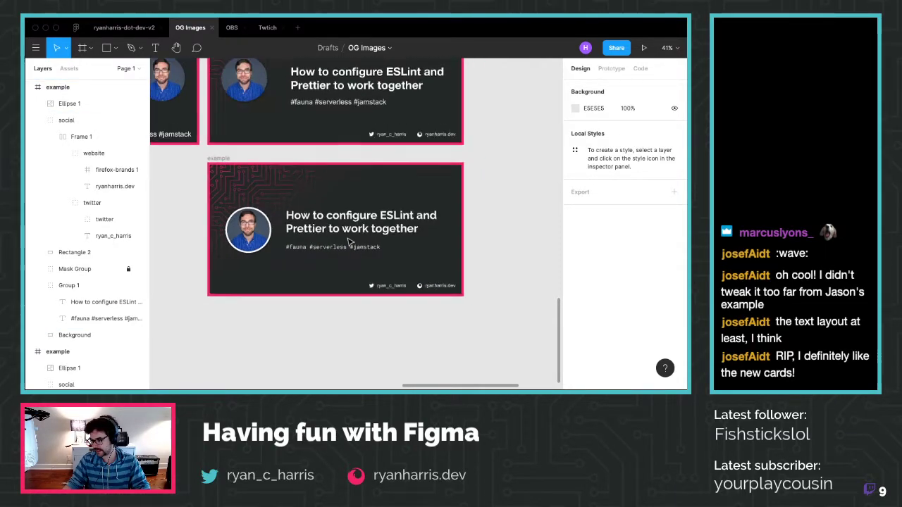
pyautogui.scroll(-3, 348, 242)
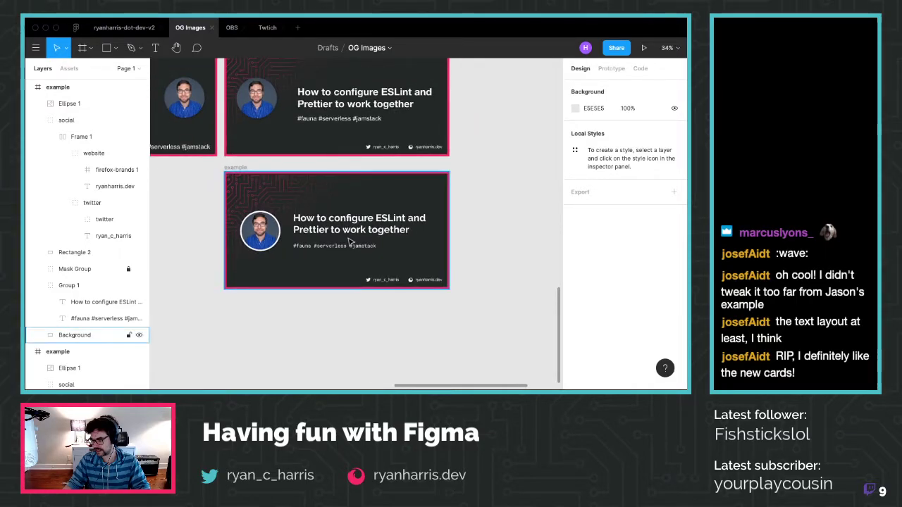
pyautogui.scroll(-1, 347, 241)
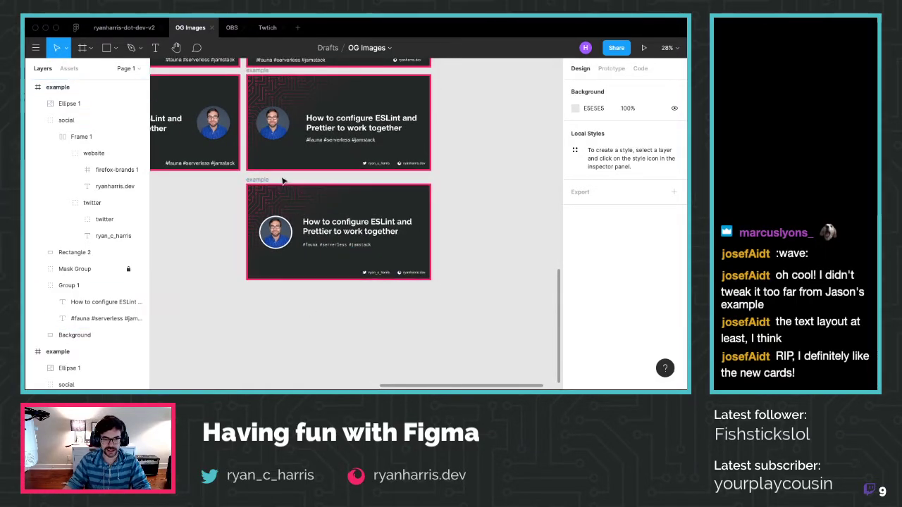
pyautogui.click(258, 183)
pyautogui.hotkey('ctrl', 'c')
pyautogui.hotkey('ctrl', 'v')
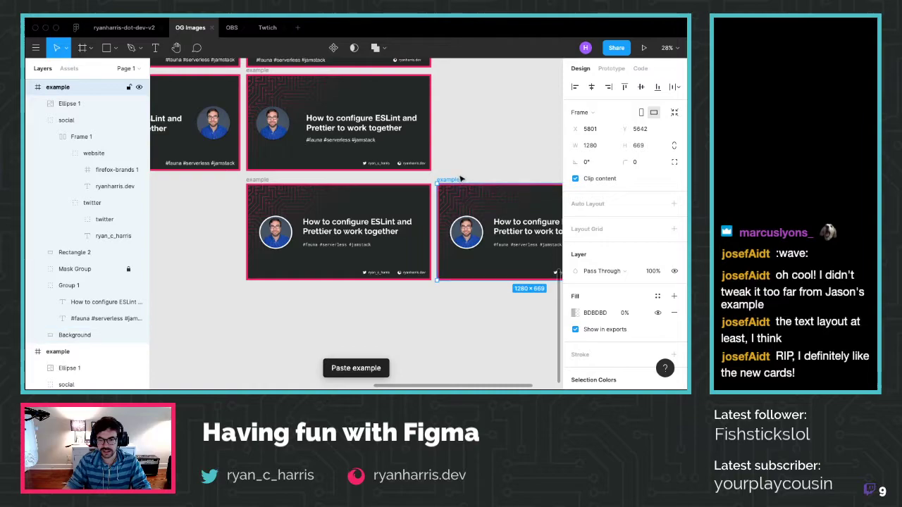
pyautogui.moveTo(455, 182); pyautogui.dragTo(268, 287)
# Place the original and copy side by side in a new third row at Y 5947
pyautogui.scroll(3, 359, 380)
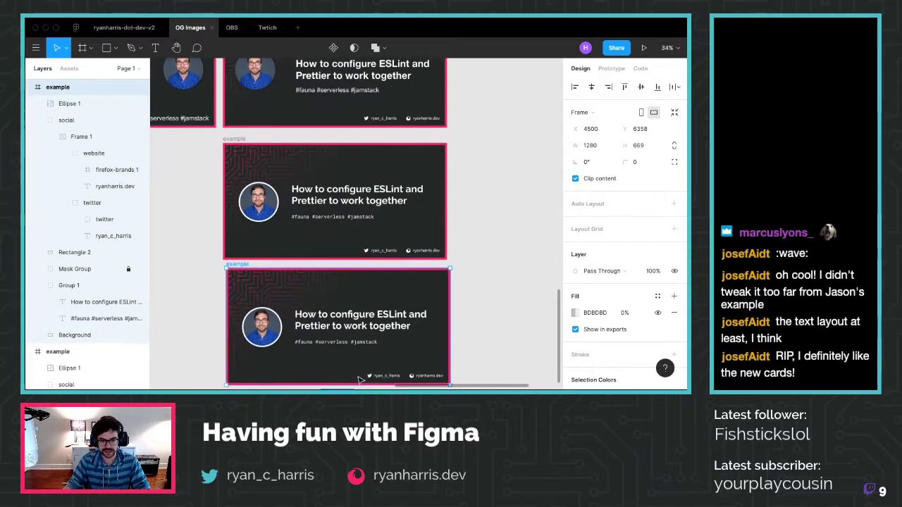
pyautogui.scroll(-3, 359, 379)
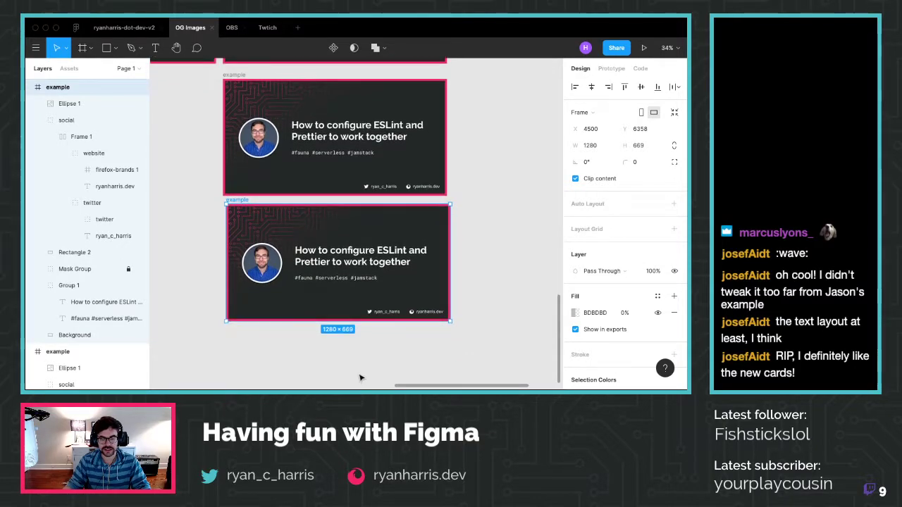
pyautogui.click(502, 248)
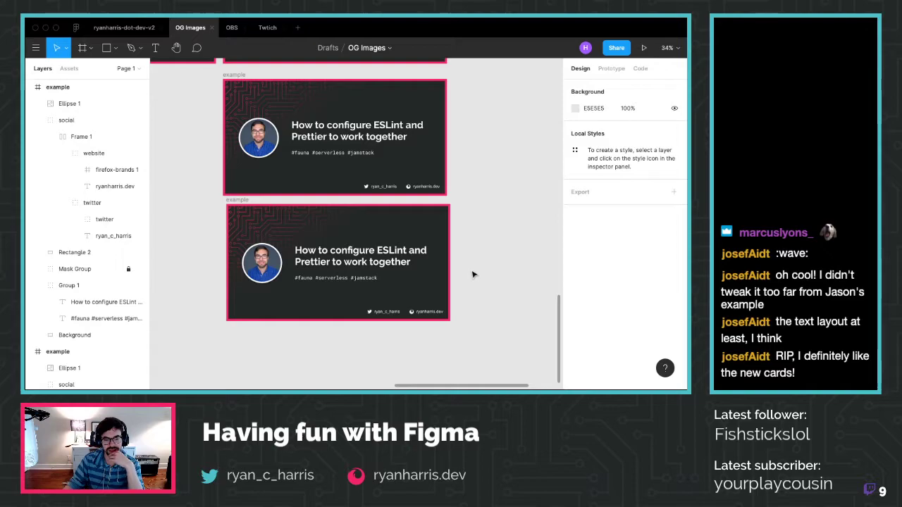
pyautogui.scroll(-5, 370, 246)
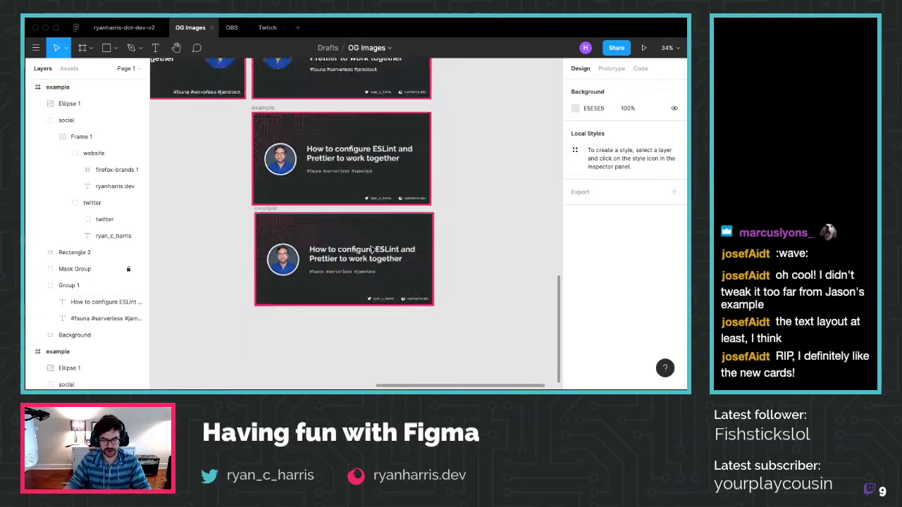
pyautogui.moveTo(330, 183); pyautogui.dragTo(164, 202)
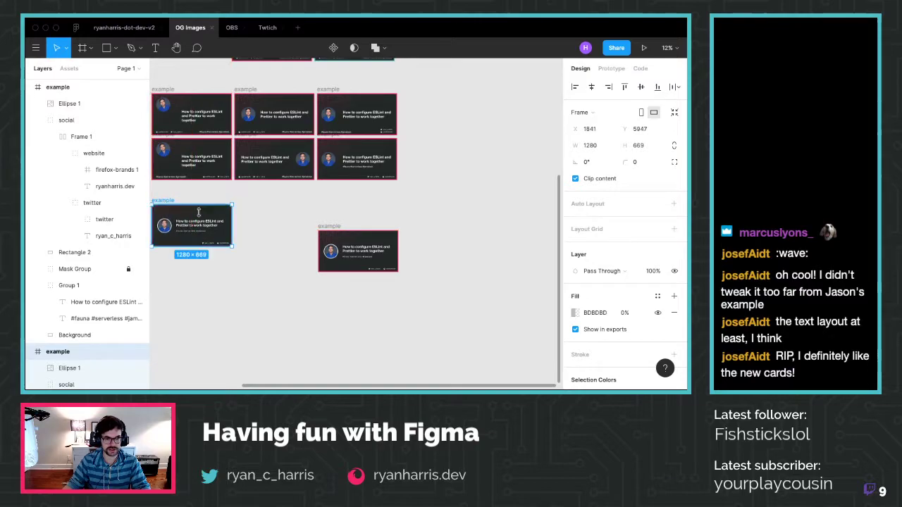
pyautogui.moveTo(335, 227); pyautogui.dragTo(254, 199)
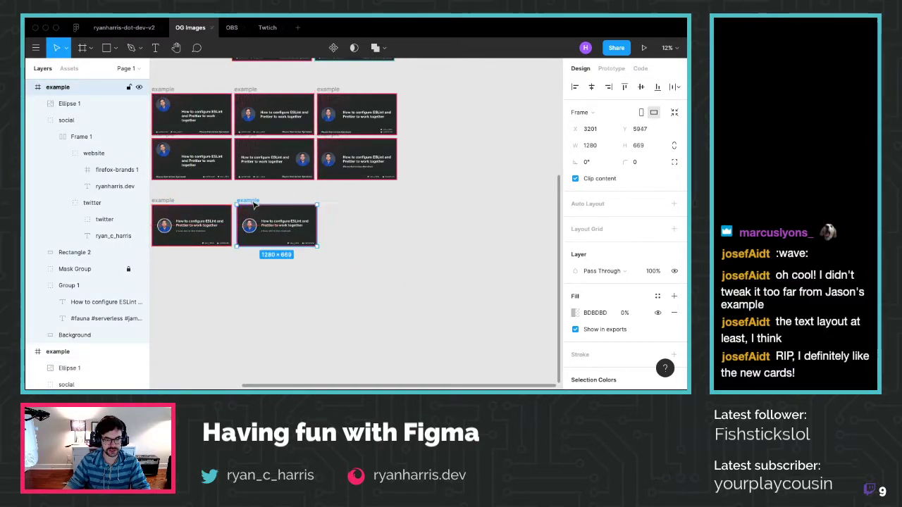
pyautogui.scroll(3, 251, 226)
pyautogui.scroll(4, 251, 230)
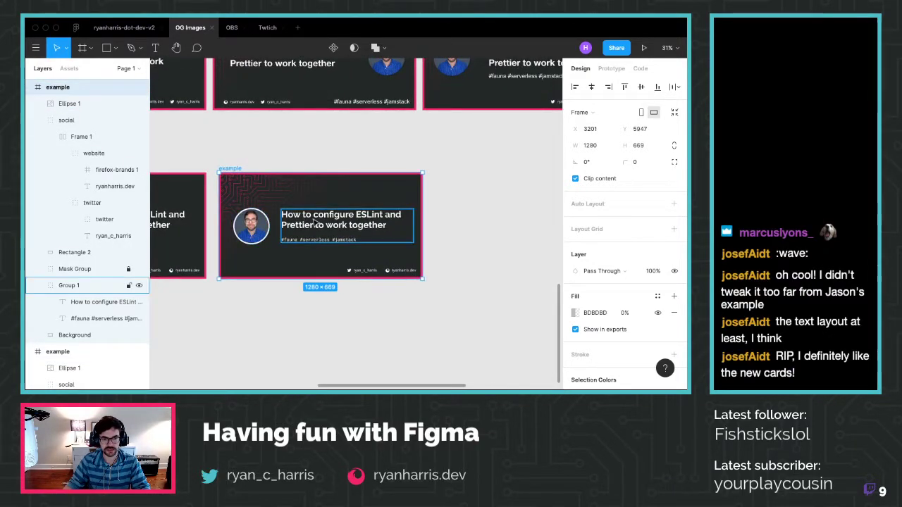
# Move the avatar circle (Ellipse 1) to the right side of the copied card
pyautogui.click(252, 231)
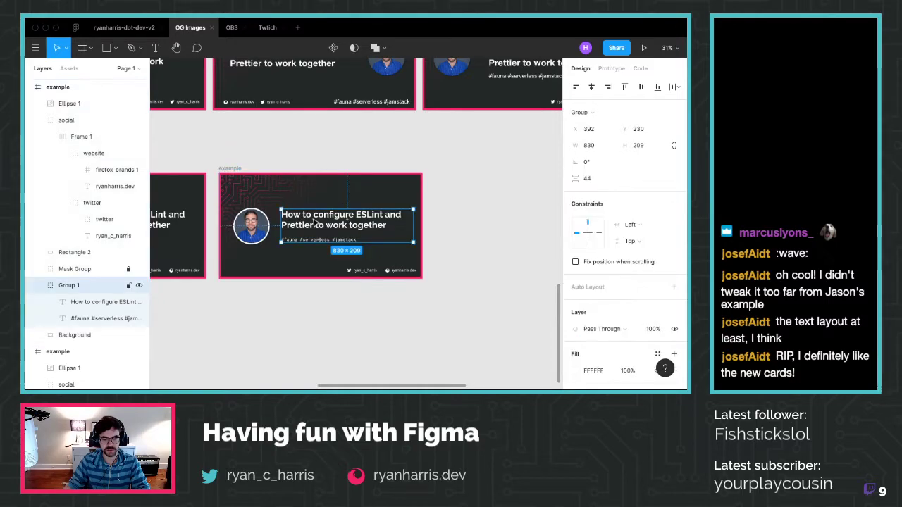
pyautogui.keyDown('shift'); pyautogui.click(251, 231); pyautogui.keyUp('shift')
pyautogui.click(293, 252)
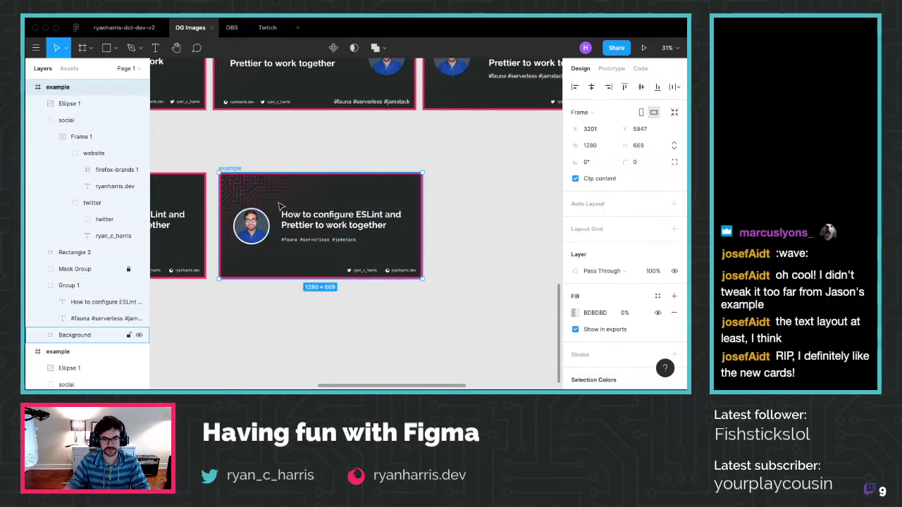
pyautogui.moveTo(294, 251); pyautogui.dragTo(294, 252)
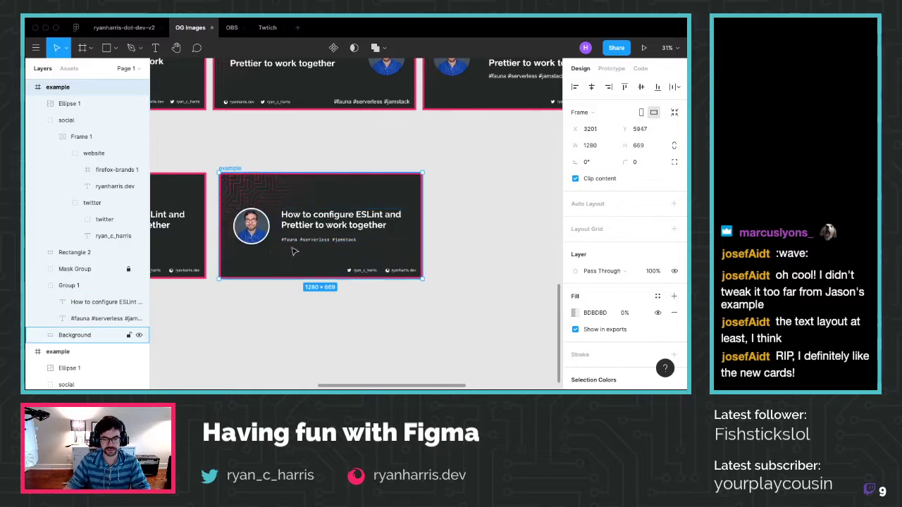
pyautogui.click(253, 226)
pyautogui.moveTo(253, 227); pyautogui.dragTo(416, 197)
# Move the title-and-hashtag group left to X 90 and lower the avatar to Y 220
pyautogui.click(99, 298)
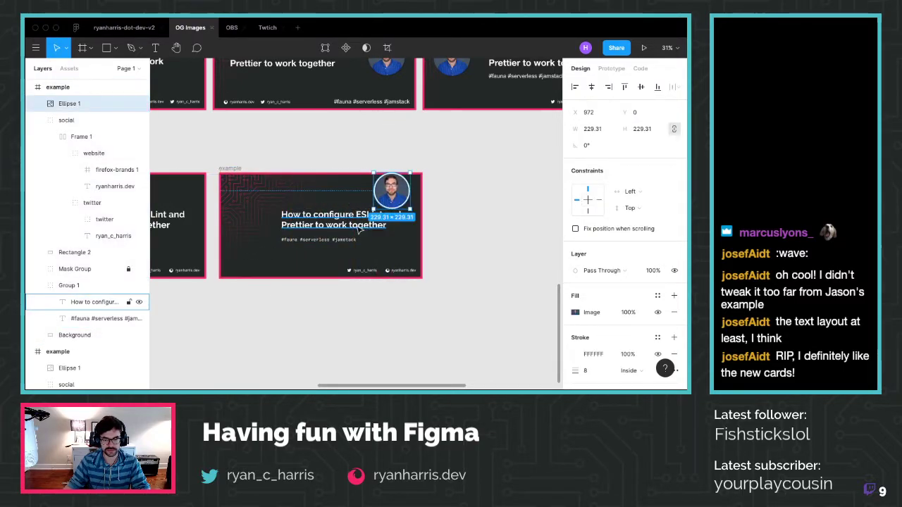
pyautogui.click(99, 290)
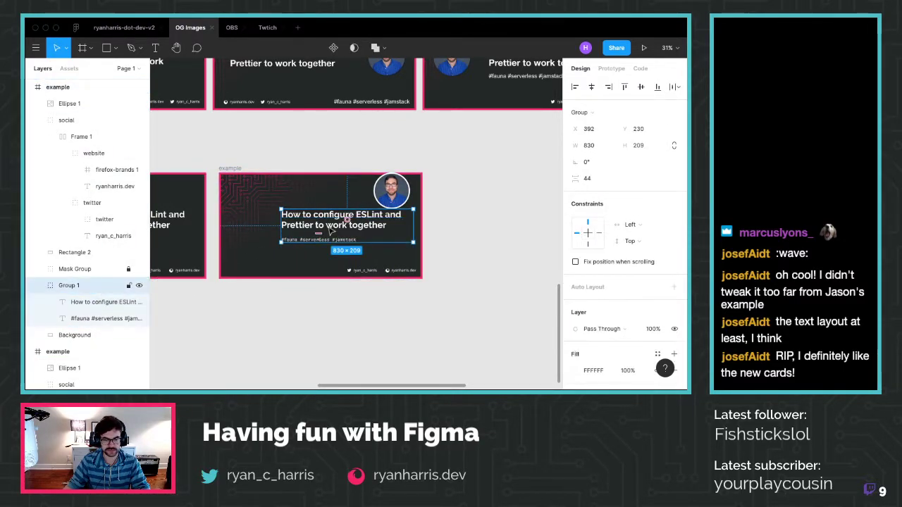
pyautogui.moveTo(332, 225); pyautogui.dragTo(283, 227)
pyautogui.press('alt')
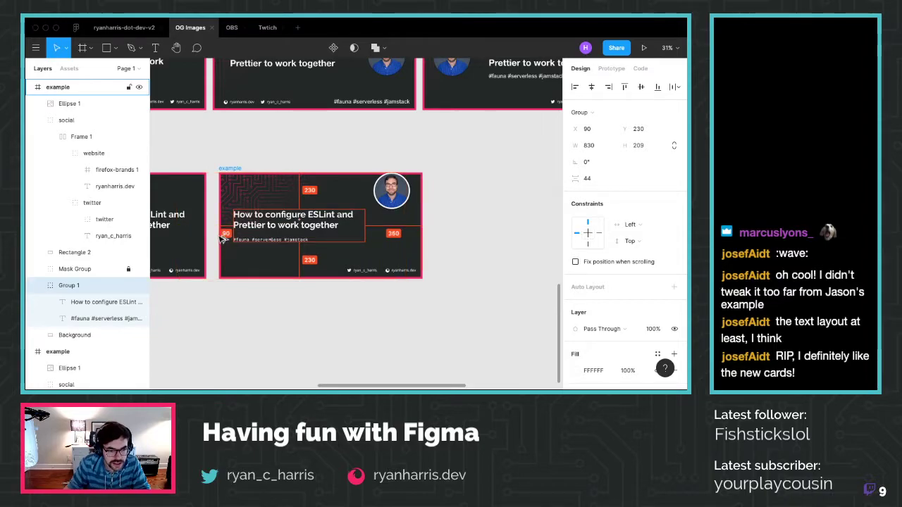
pyautogui.moveTo(391, 191); pyautogui.dragTo(392, 226)
pyautogui.press('alt')
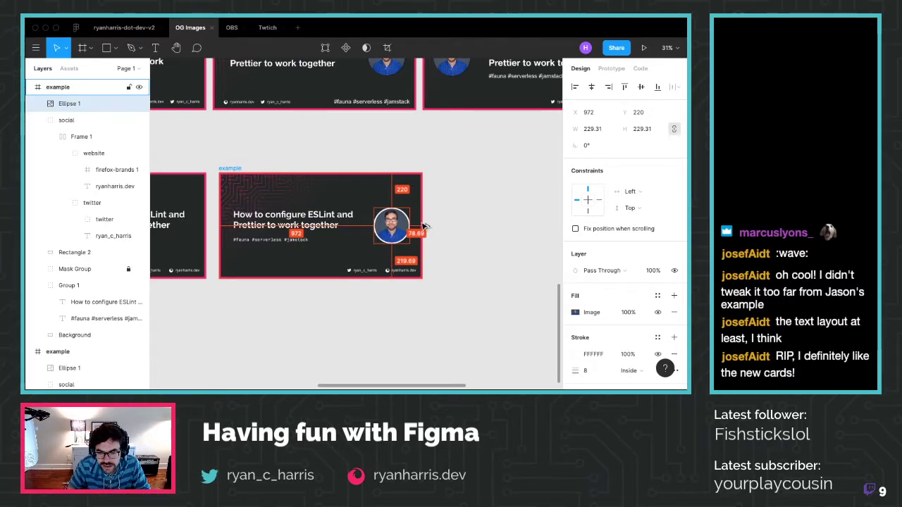
# Nudge the avatar 1 px right and keep the footer social links at X 770, Y 601
pyautogui.press('Right')
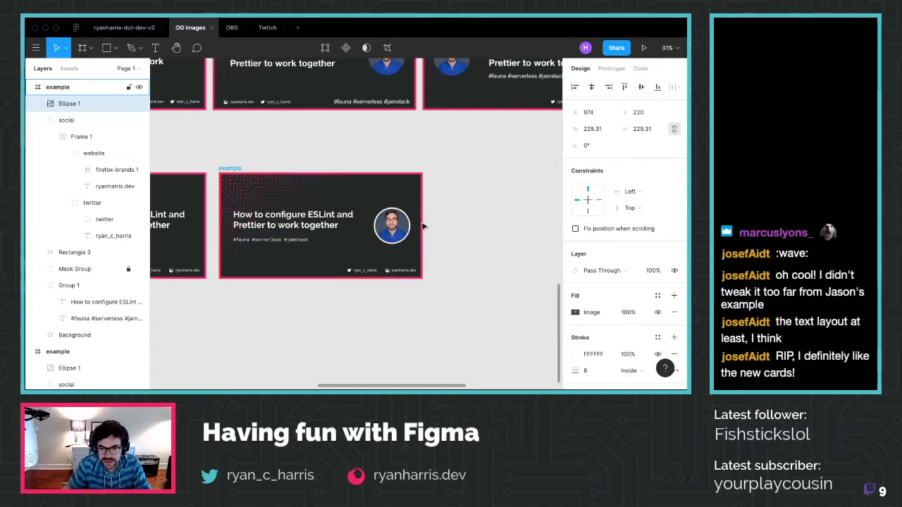
pyautogui.click(394, 274)
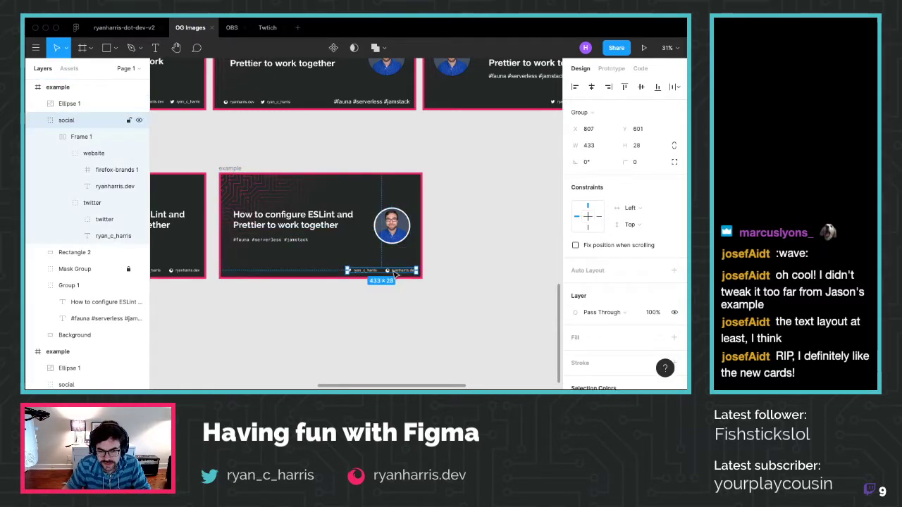
pyautogui.hotkey('shift', 'Up')
pyautogui.hotkey('shift', 'r')
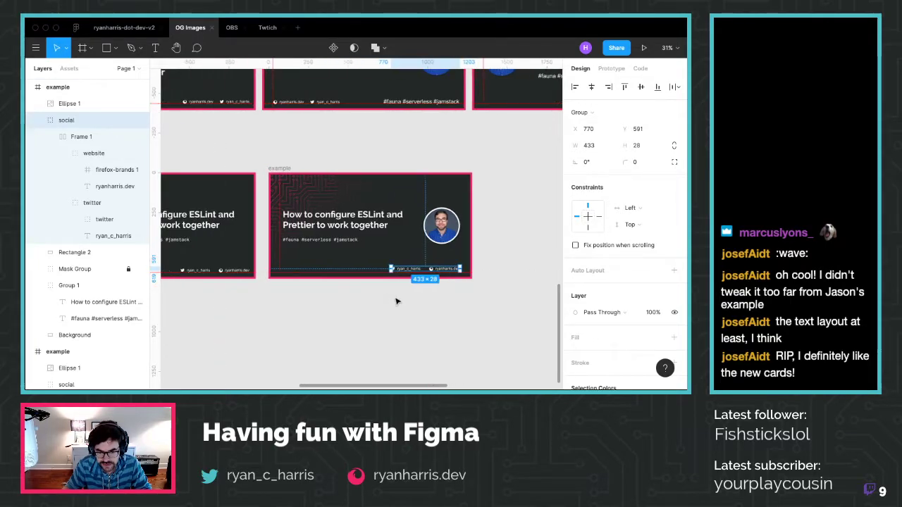
pyautogui.scroll(5, 380, 274)
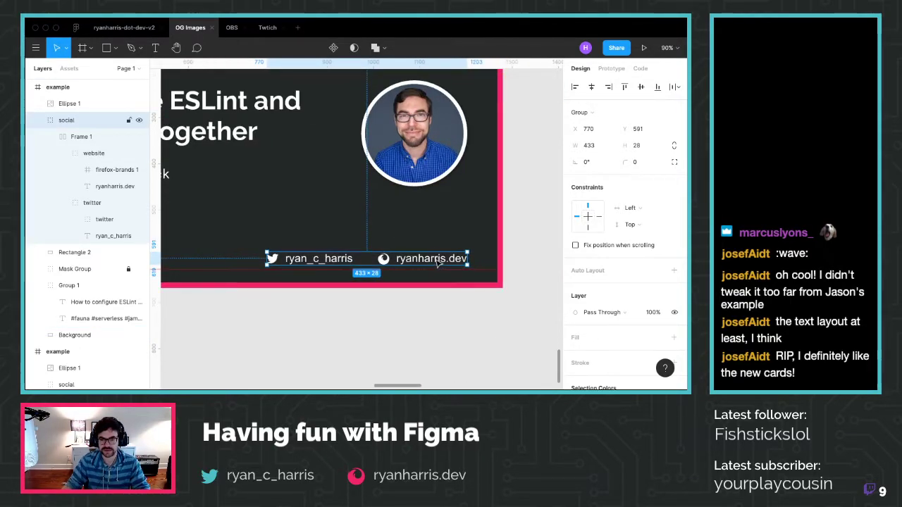
pyautogui.moveTo(436, 262); pyautogui.dragTo(437, 270)
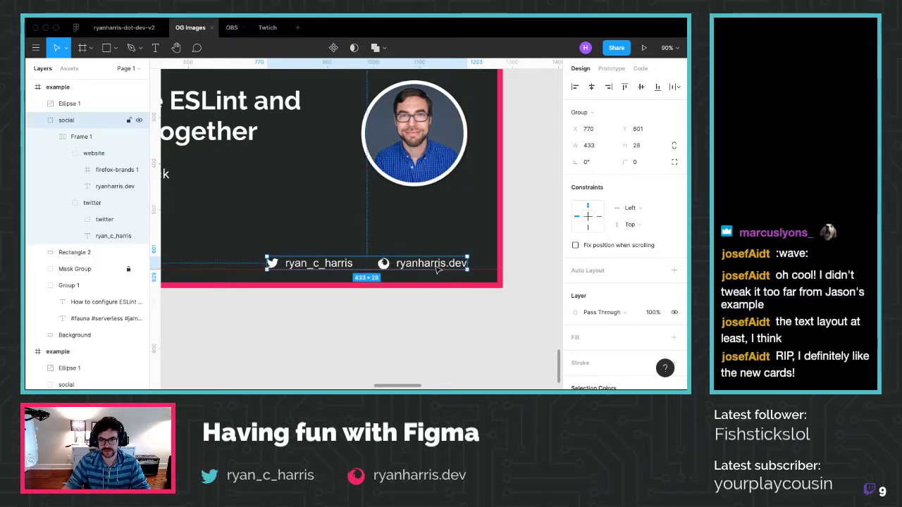
pyautogui.click(444, 329)
pyautogui.scroll(-6, 280, 317)
pyautogui.scroll(5, 279, 320)
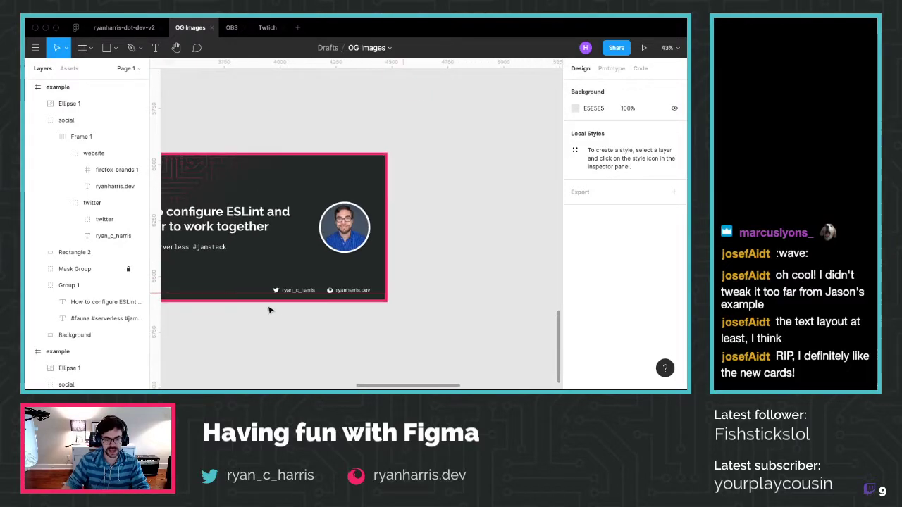
# Drag Mask Group below Group 1's text layers in the Layers panel
pyautogui.hscroll(-4, 268, 310)
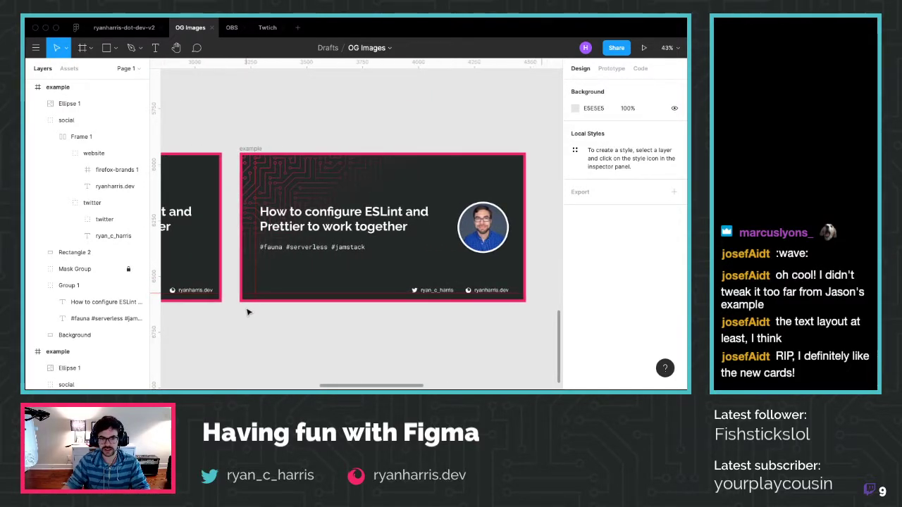
pyautogui.hscroll(1, 250, 312)
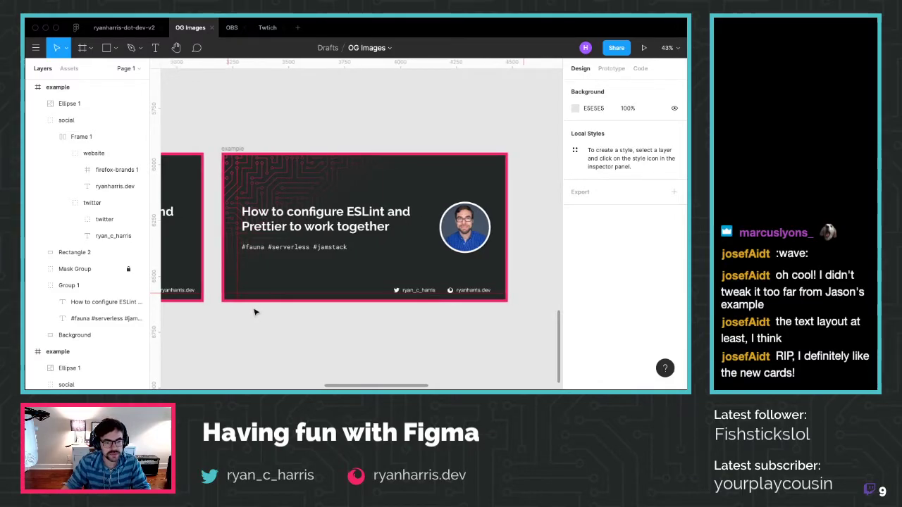
pyautogui.click(278, 214)
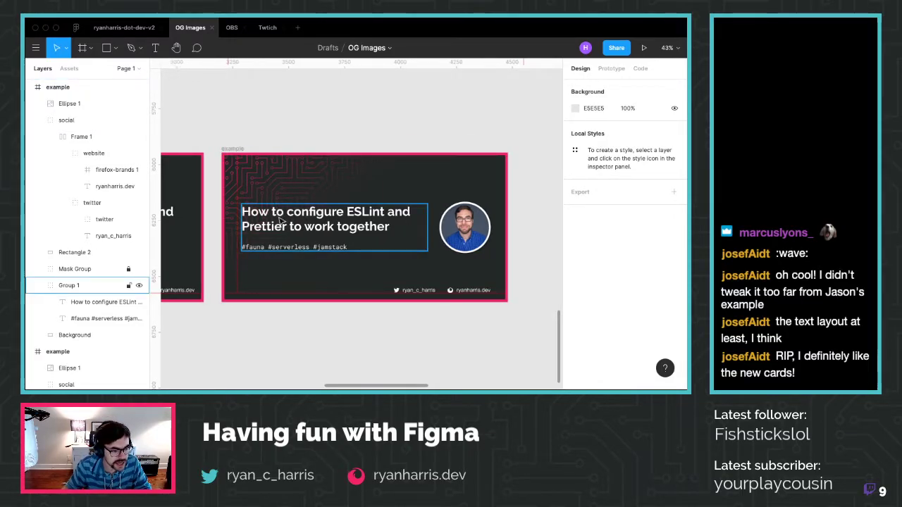
pyautogui.moveTo(75, 268); pyautogui.dragTo(77, 325)
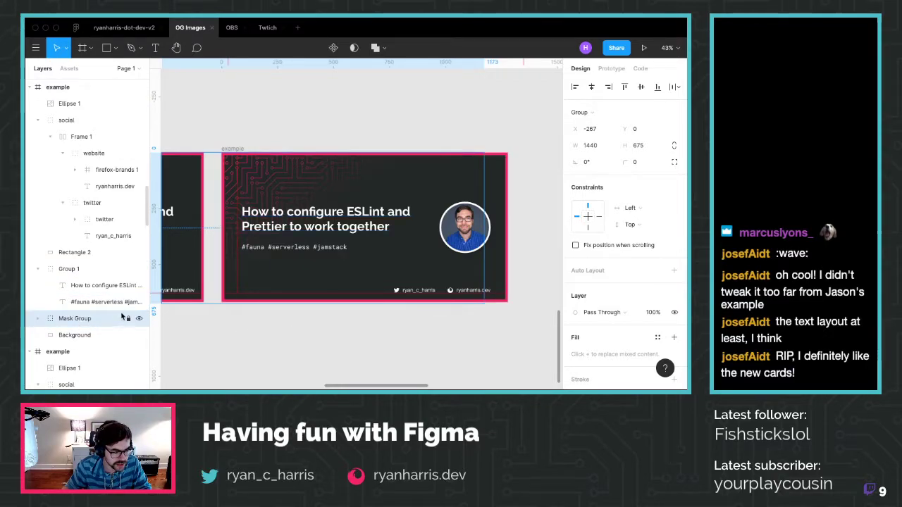
# Toggle Group 1's visibility to verify the new layer order and inspect the title font
pyautogui.click(138, 269)
pyautogui.click(138, 269)
pyautogui.click(138, 269)
pyautogui.click(138, 269)
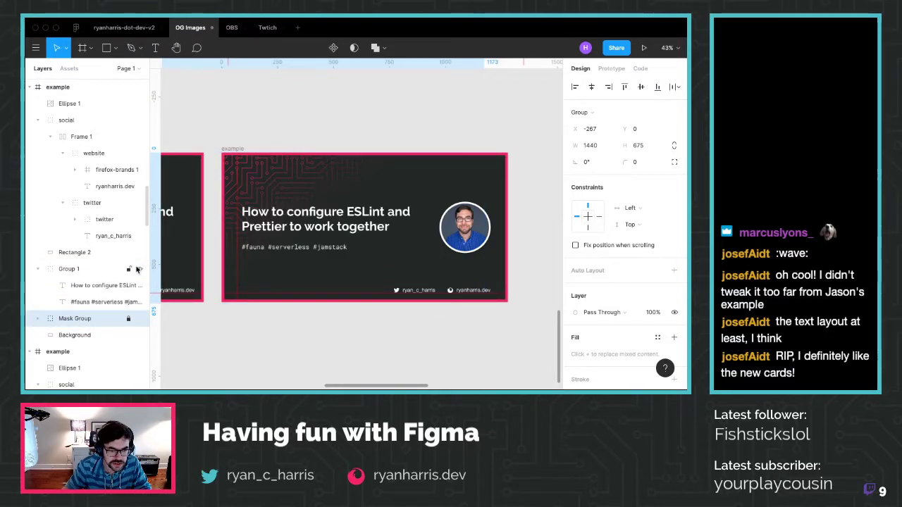
pyautogui.click(106, 286)
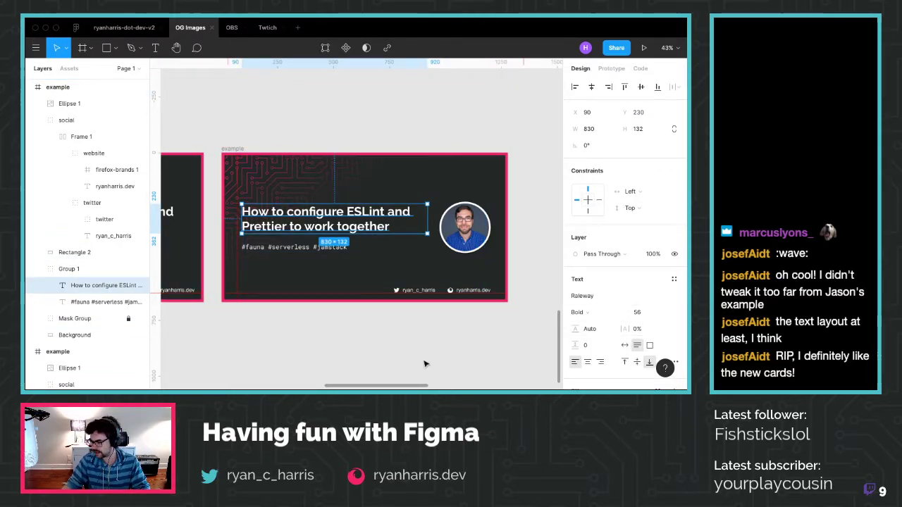
pyautogui.click(238, 336)
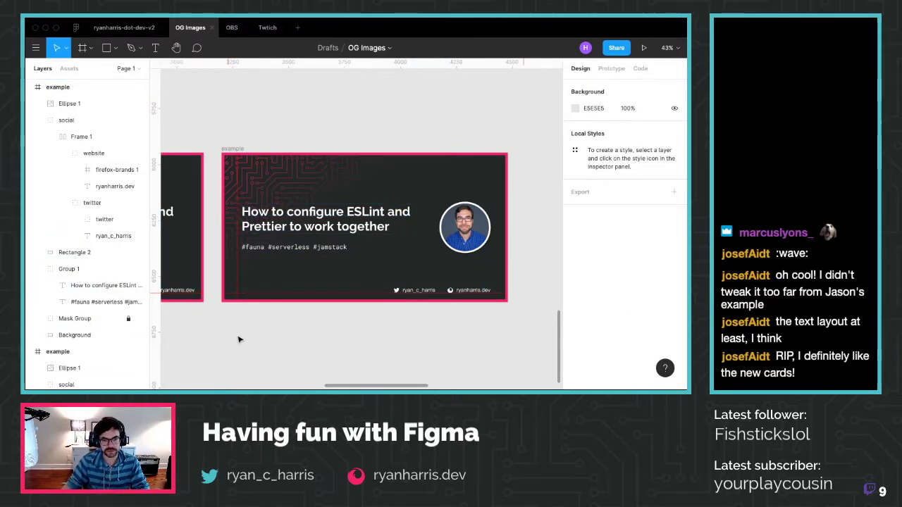
pyautogui.scroll(-5, 238, 338)
pyautogui.hscroll(-5, 238, 339)
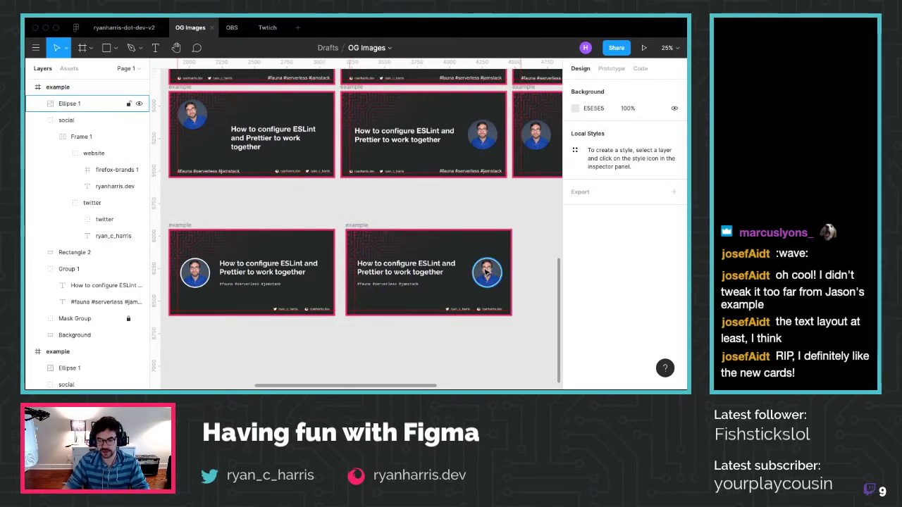
# Nudge the avatar photo on the right-hand bottom card slightly
pyautogui.click(486, 271)
pyautogui.moveTo(486, 271); pyautogui.dragTo(487, 273)
pyautogui.click(459, 346)
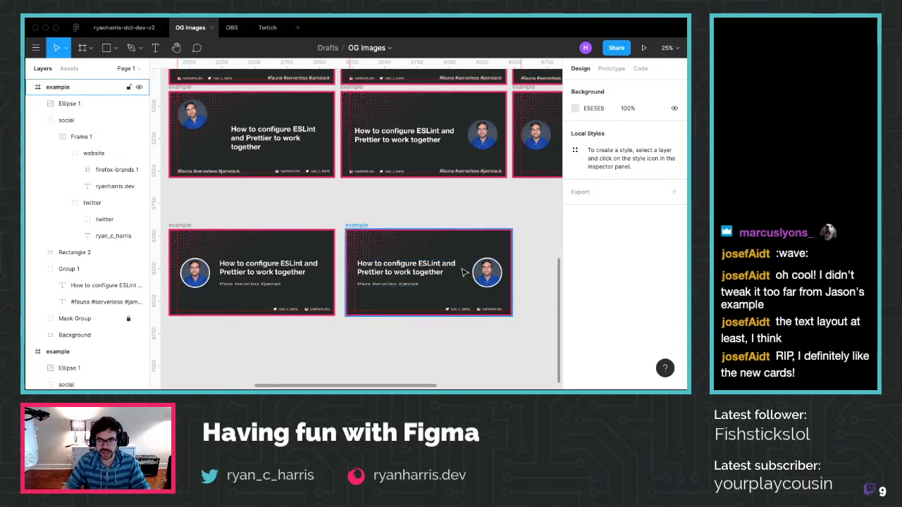
# Try Auto Width on the title, narrow it back to two lines, and hide the rulers
pyautogui.click(414, 278)
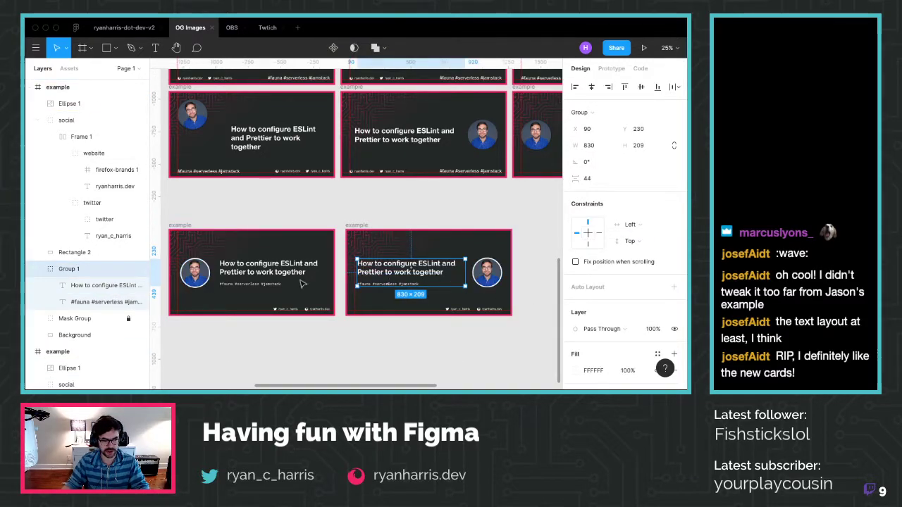
pyautogui.scroll(-4, 626, 282)
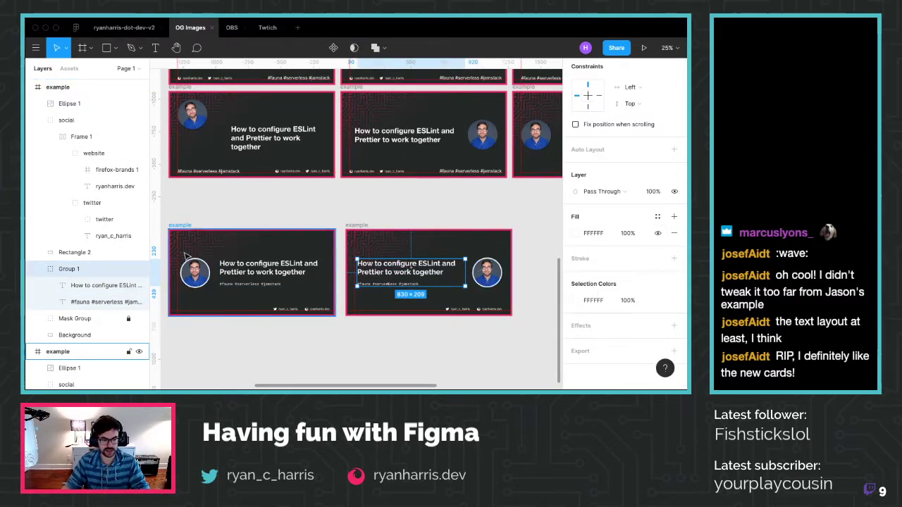
pyautogui.click(125, 284)
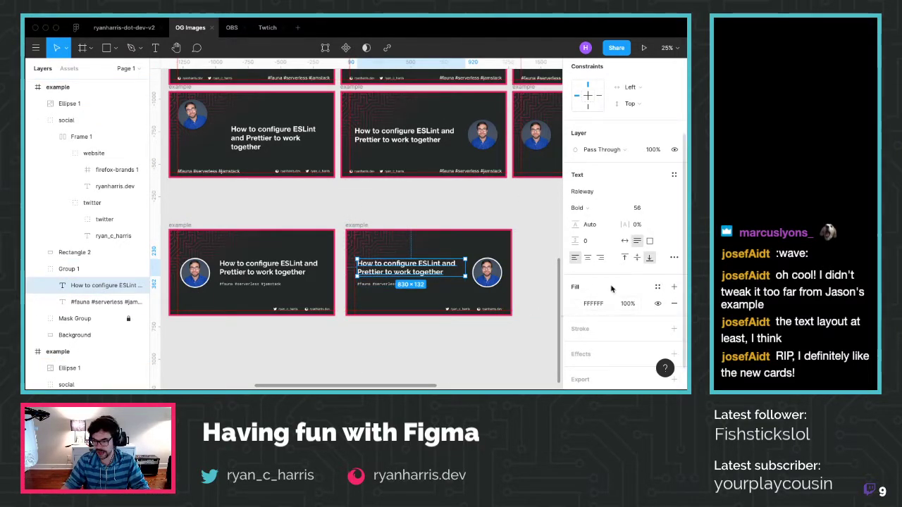
pyautogui.click(624, 240)
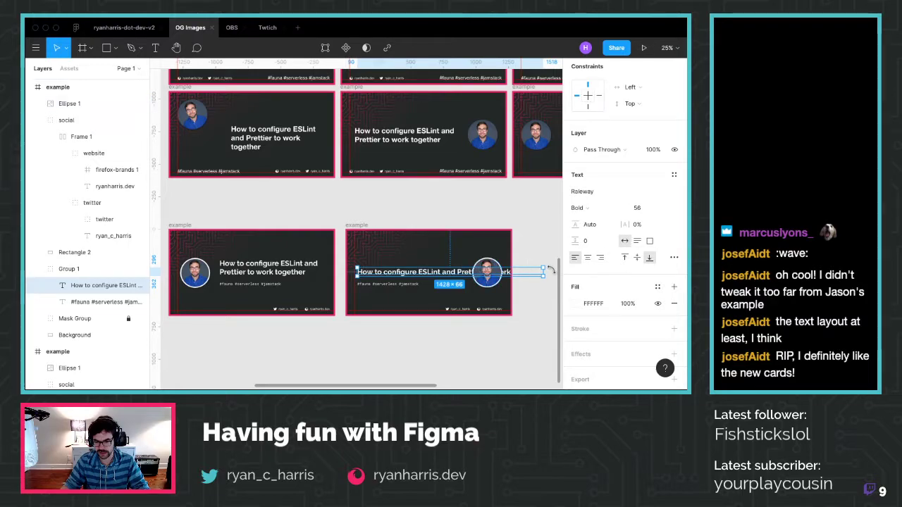
pyautogui.moveTo(543, 270); pyautogui.dragTo(471, 271)
pyautogui.click(387, 336)
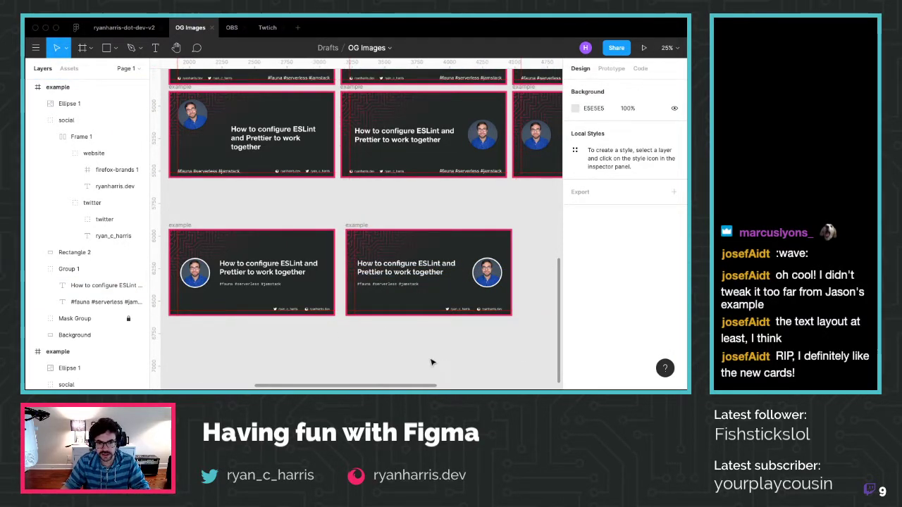
pyautogui.hotkey('shift', 'r')
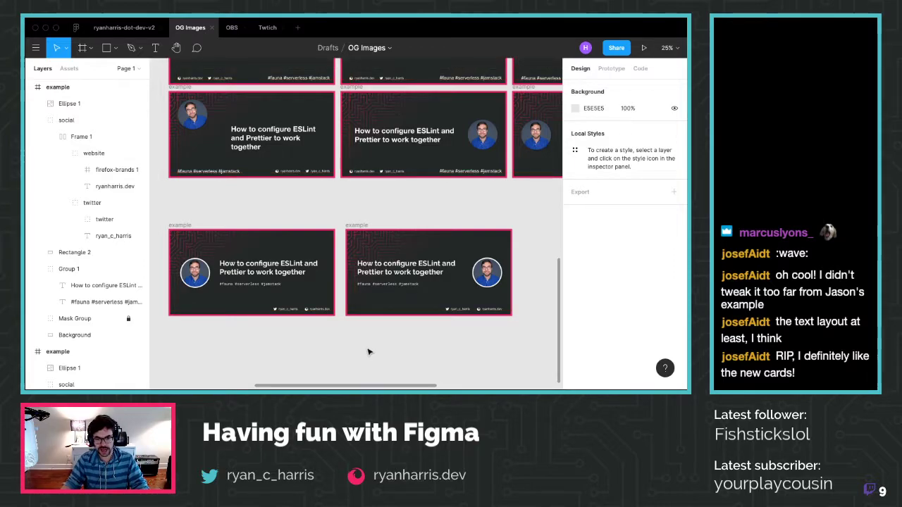
# Paste a third copy of the bottom-right ESLint card into the bottom row at X 4521, Y 5947
pyautogui.keyDown('ctrl'); pyautogui.scroll(-2, 368, 351); pyautogui.keyUp('ctrl')
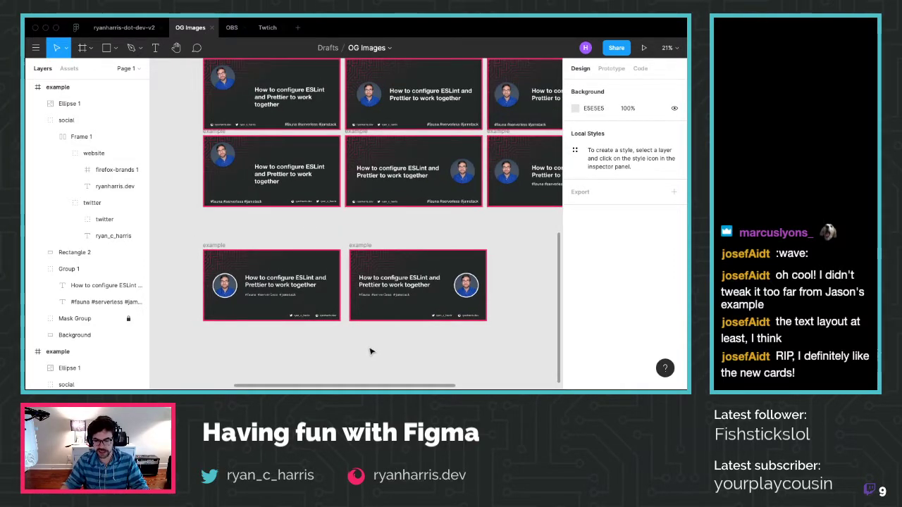
pyautogui.scroll(-2, 370, 351)
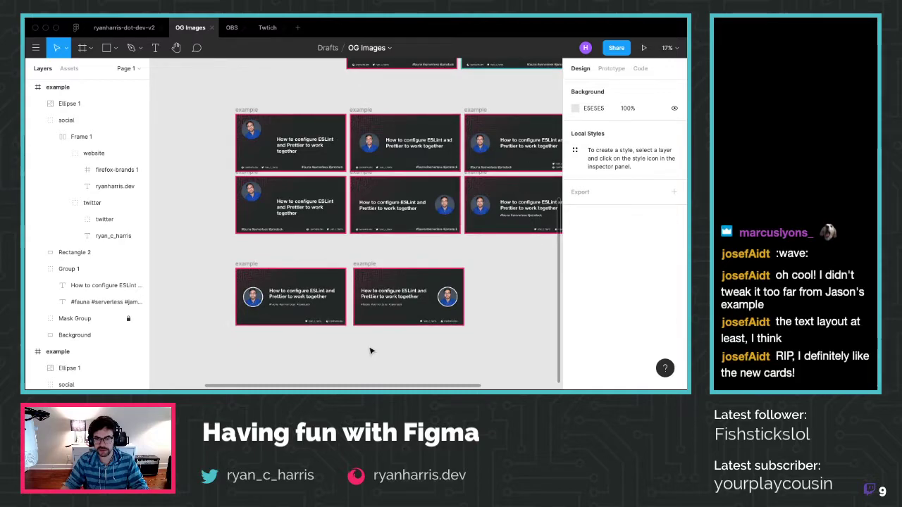
pyautogui.hscroll(2, 363, 349)
pyautogui.hscroll(1, 363, 347)
pyautogui.scroll(3, 362, 347)
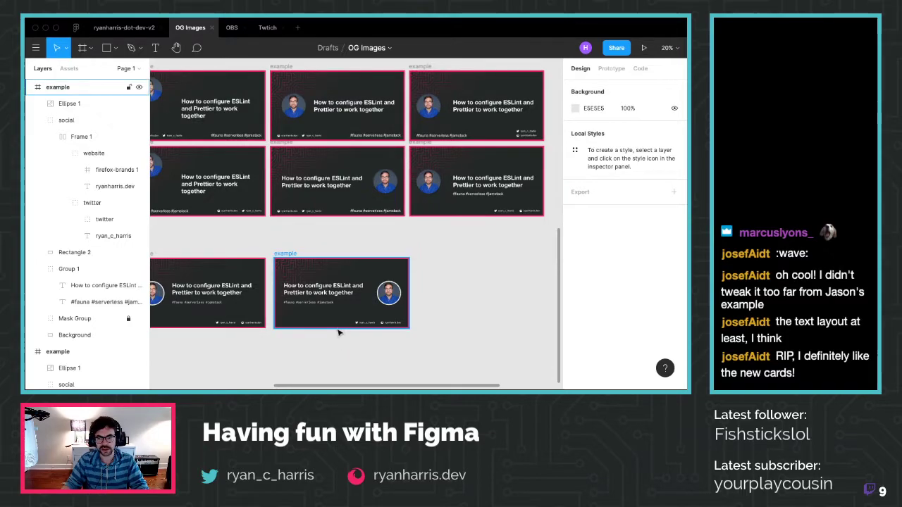
pyautogui.hscroll(-3, 340, 324)
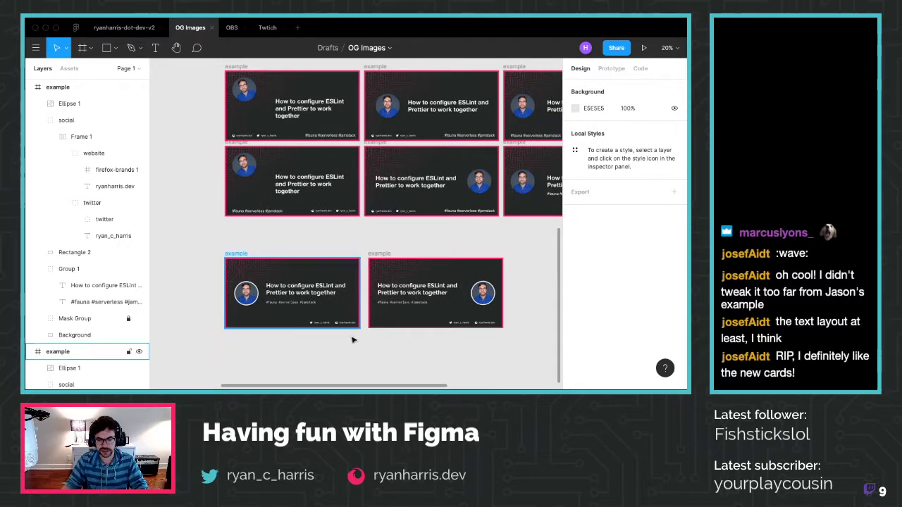
pyautogui.scroll(-1, 395, 287)
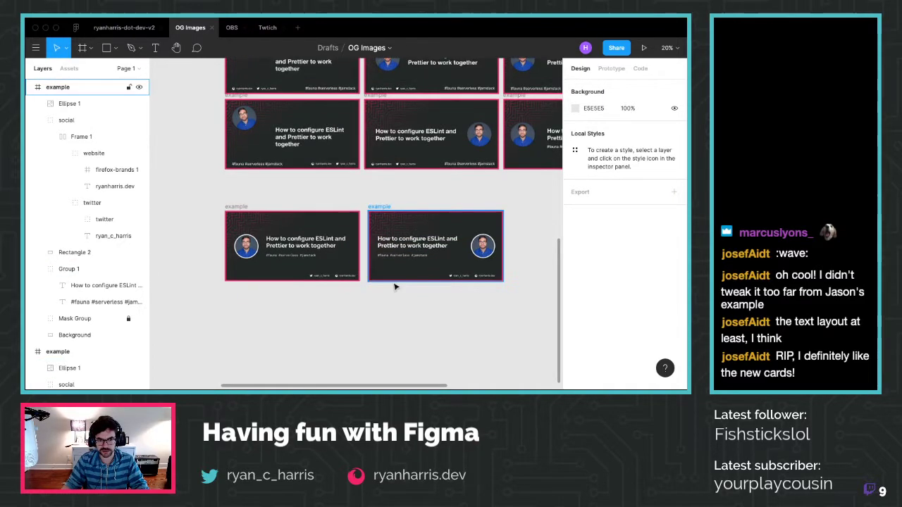
pyautogui.scroll(2, 394, 302)
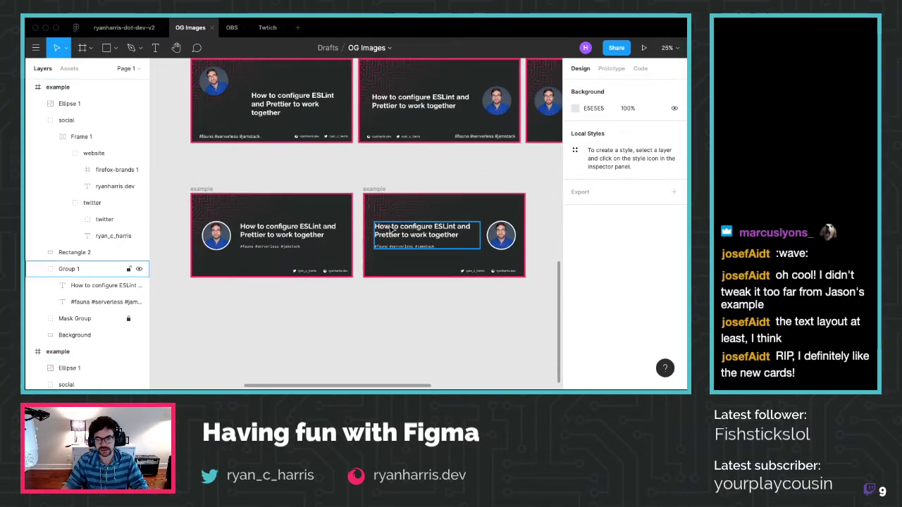
pyautogui.click(381, 188)
pyautogui.hotkey('ctrl', 'c')
pyautogui.hotkey('ctrl', 'v')
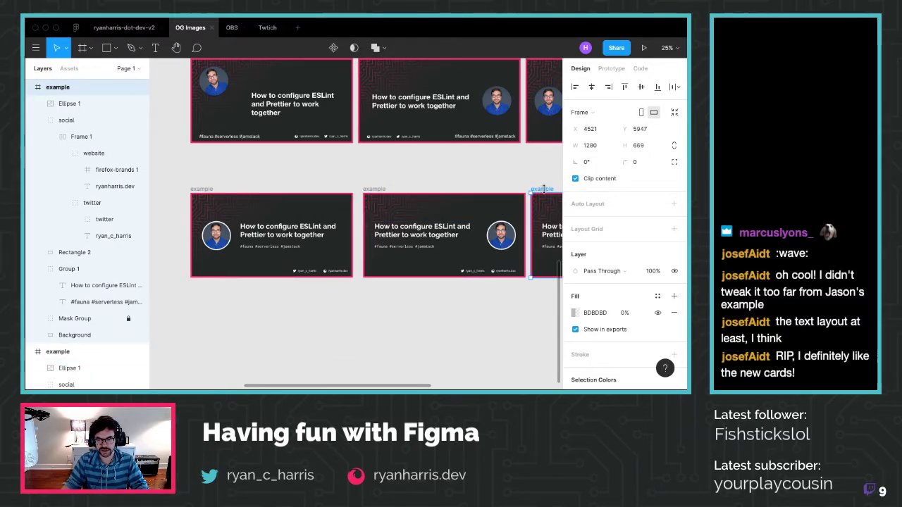
# Undo the pasted card's misplaced move into the bottom row
pyautogui.moveTo(542, 189); pyautogui.dragTo(203, 189)
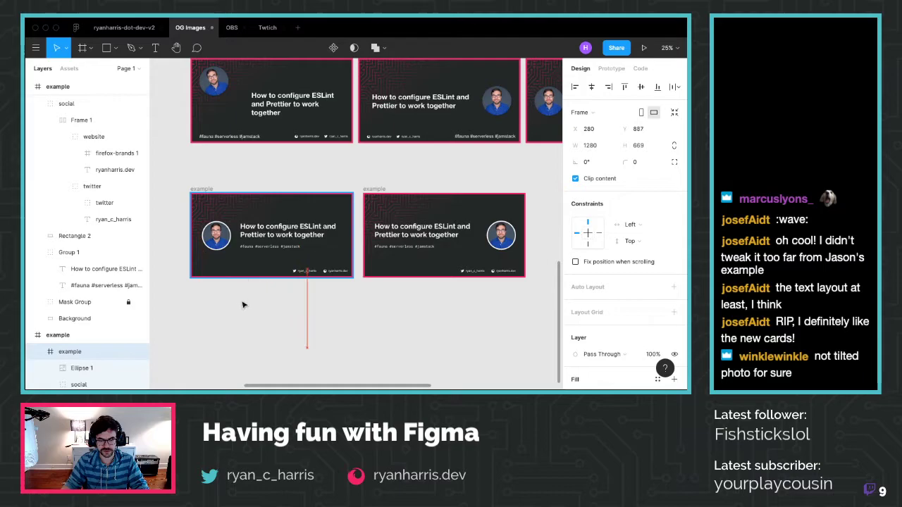
pyautogui.moveTo(241, 305); pyautogui.dragTo(232, 320)
pyautogui.hotkey('ctrl', 'z')
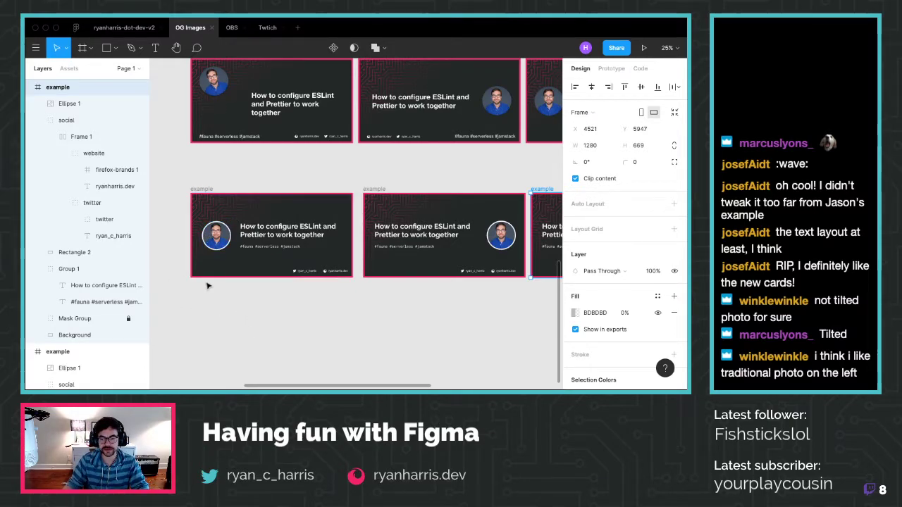
pyautogui.scroll(-5, 224, 293)
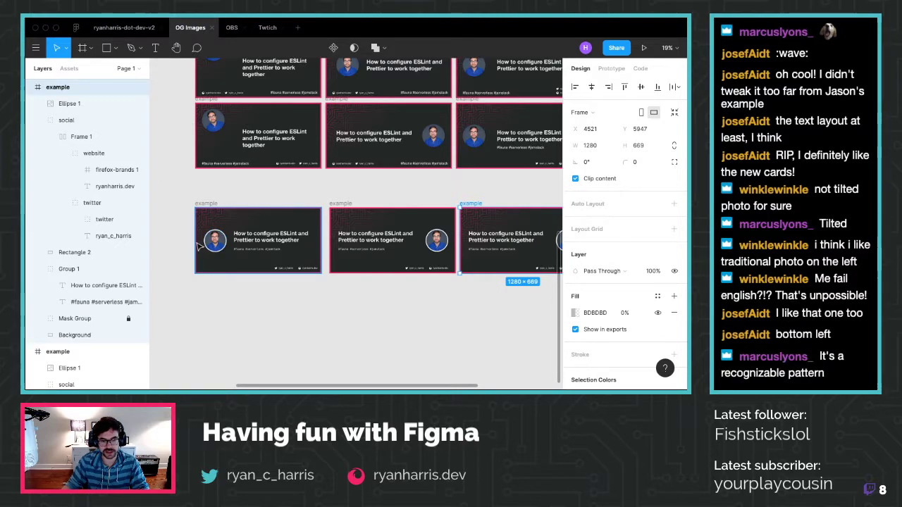
pyautogui.scroll(5, 199, 243)
pyautogui.scroll(-5, 202, 248)
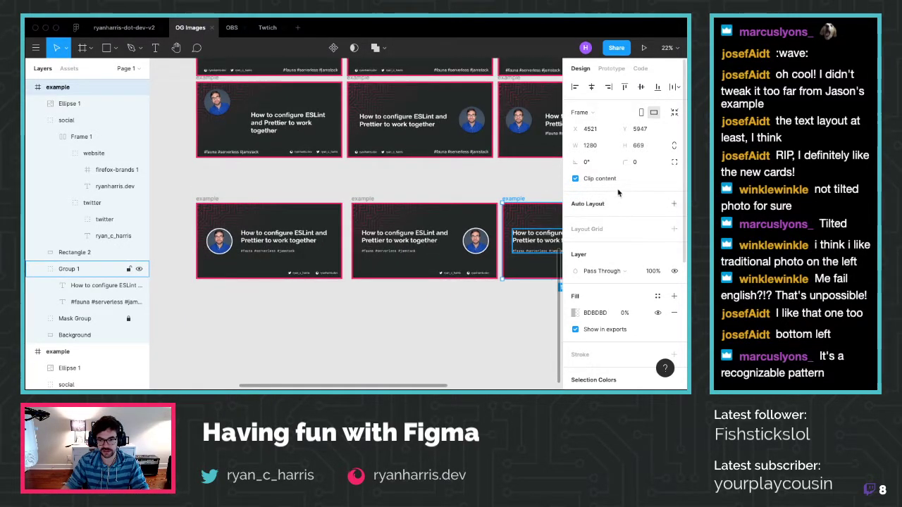
# Delete the extra third card in the bottom row
pyautogui.press('Escape')
pyautogui.click(512, 199)
pyautogui.press('Delete')
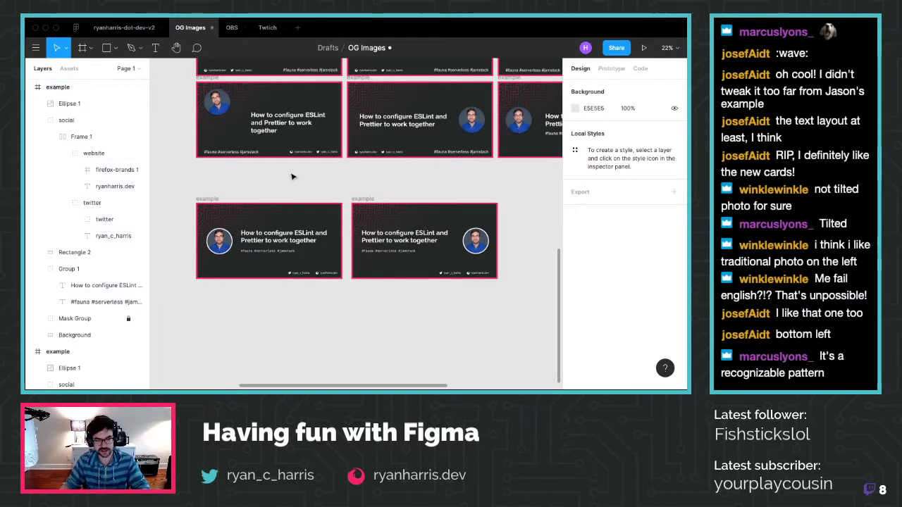
# Duplicate the bottom-left card and place the copy beneath it at X 1841, Y 6663
pyautogui.click(208, 200)
pyautogui.hotkey('ctrl', 'c')
pyautogui.hotkey('ctrl', 'v')
pyautogui.moveTo(505, 202); pyautogui.dragTo(203, 284)
pyautogui.scroll(-3, 204, 285)
pyautogui.scroll(2, 209, 282)
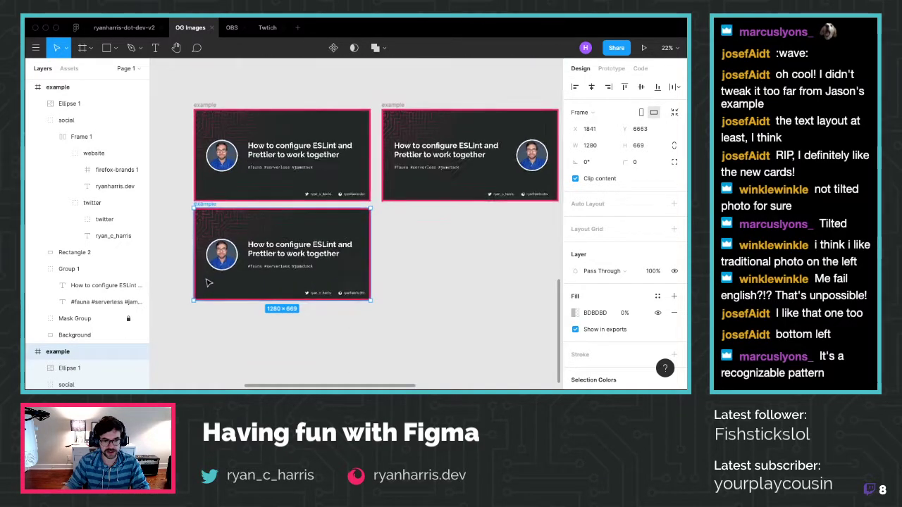
# Select the Twitter handle and website labels in the new lower card's footer
pyautogui.scroll(3, 208, 282)
pyautogui.click(228, 326)
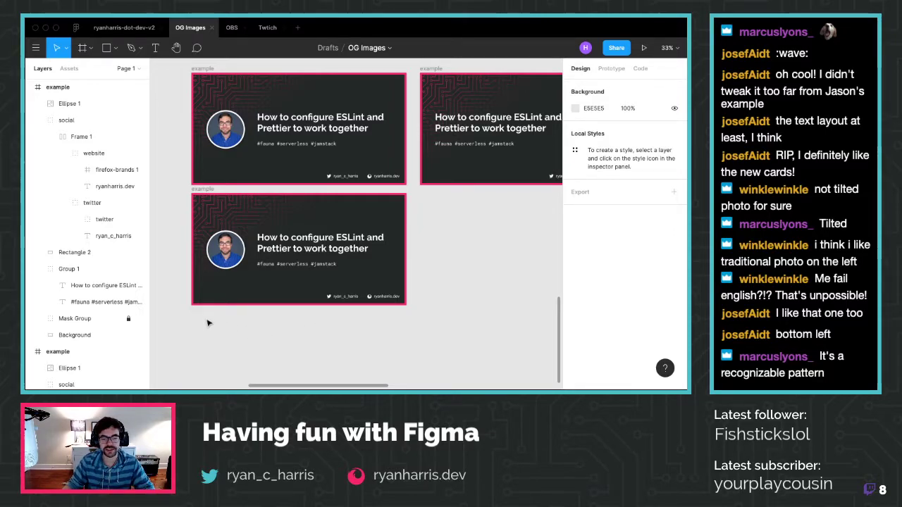
pyautogui.scroll(3, 207, 322)
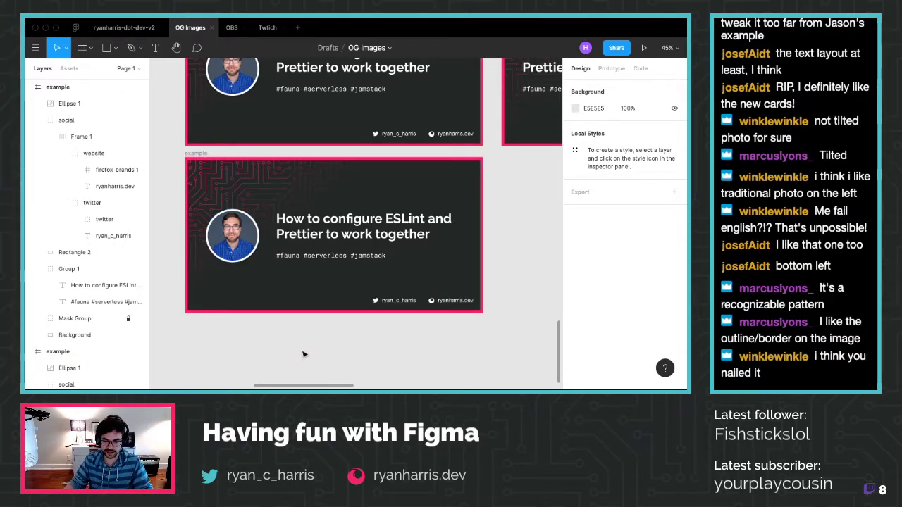
pyautogui.click(402, 302)
pyautogui.keyDown('shift'); pyautogui.click(451, 302); pyautogui.keyUp('shift')
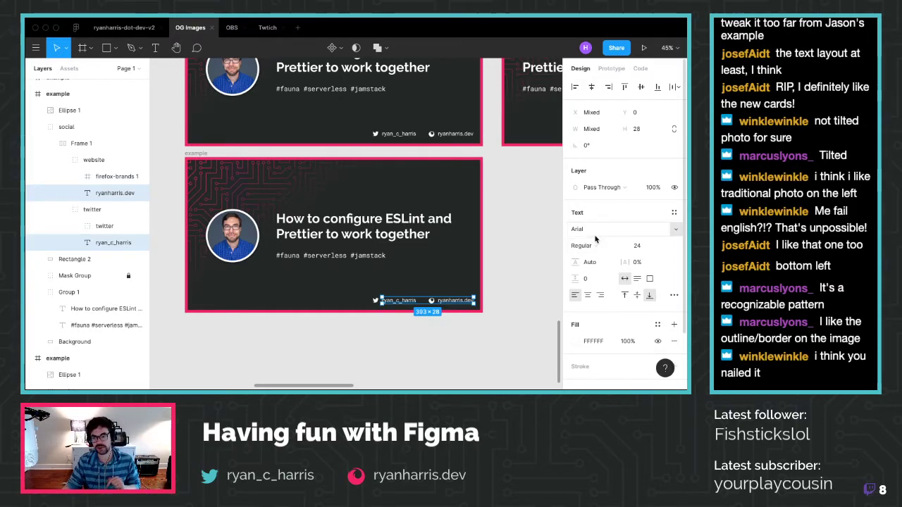
# Change the lower card's footer handle labels from Arial to Raleway Regular 24
pyautogui.click(591, 229)
pyautogui.write('Raleway')
pyautogui.press('Return')
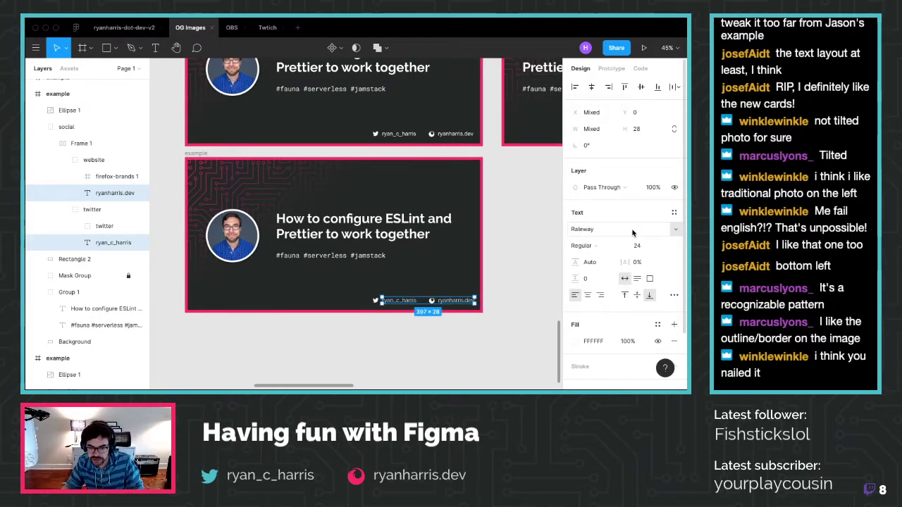
pyautogui.click(525, 343)
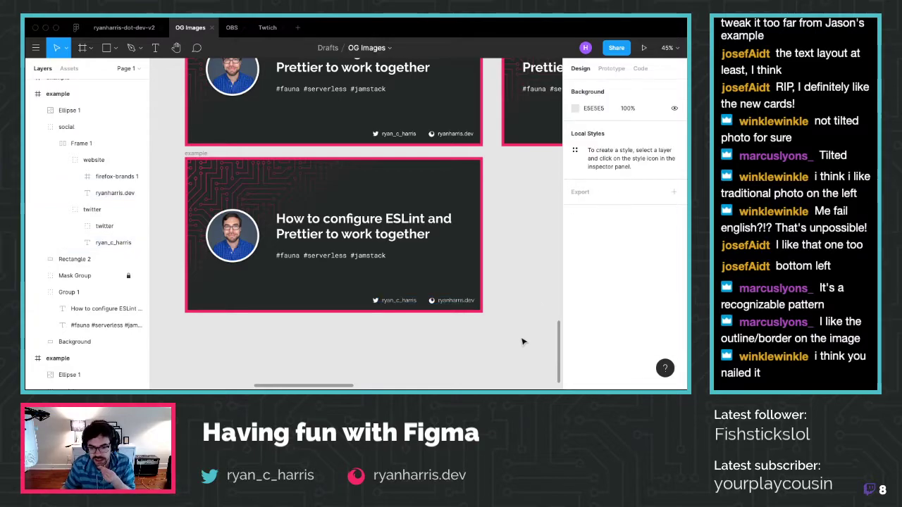
pyautogui.hotkey('ctrl', 'z')
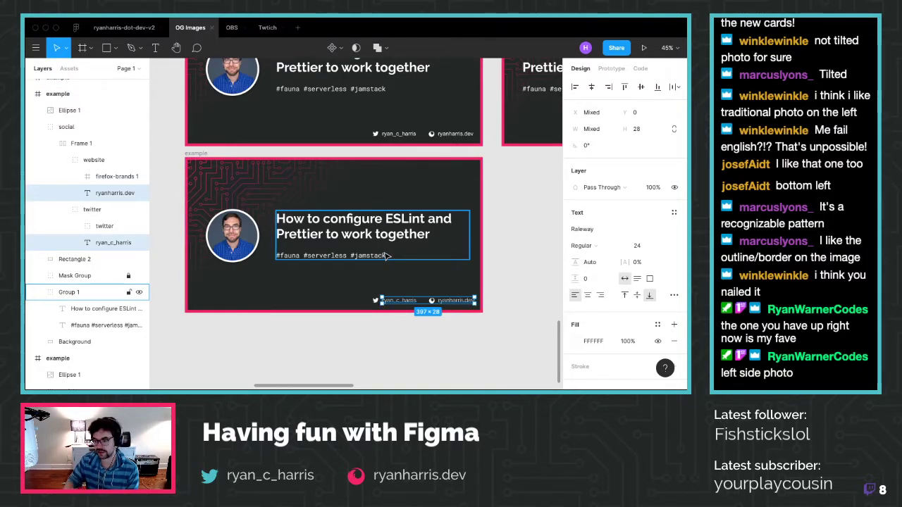
pyautogui.click(598, 229)
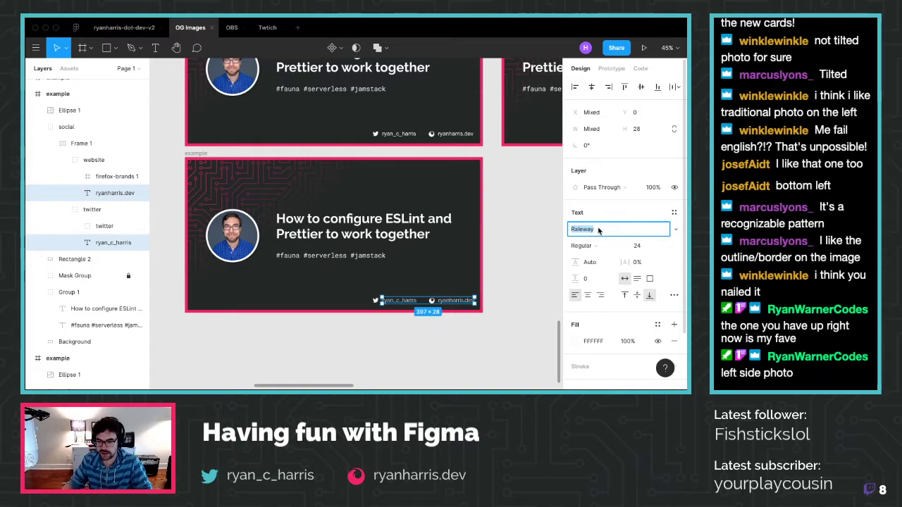
pyautogui.click(528, 344)
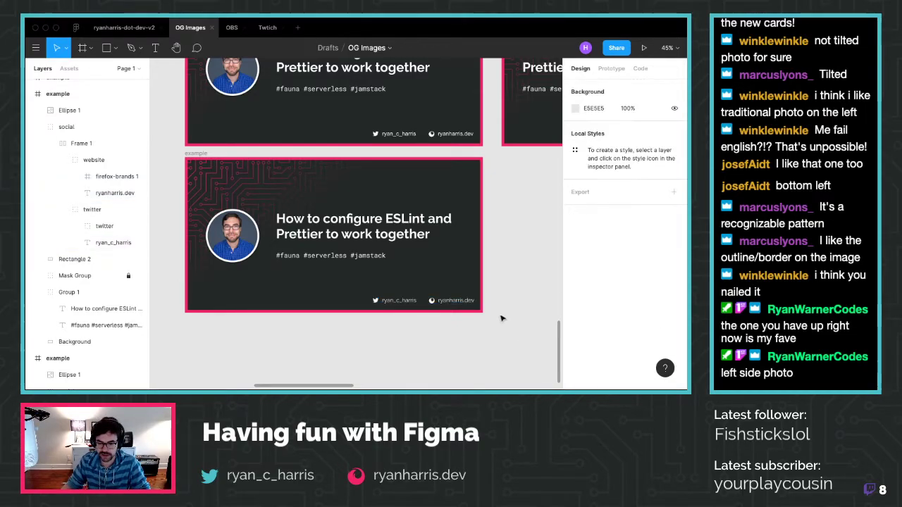
# Duplicate the finished lower card and place the copy beneath it at Y 7364
pyautogui.click(202, 152)
pyautogui.press('super+c')
pyautogui.press('super+v')
pyautogui.scroll(-1, 251, 190)
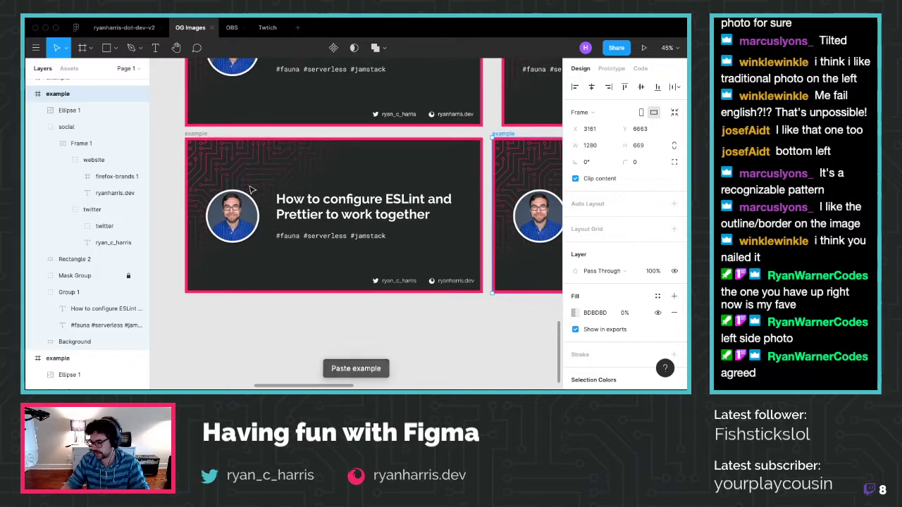
pyautogui.moveTo(504, 135); pyautogui.dragTo(201, 297)
pyautogui.scroll(-1, 202, 301)
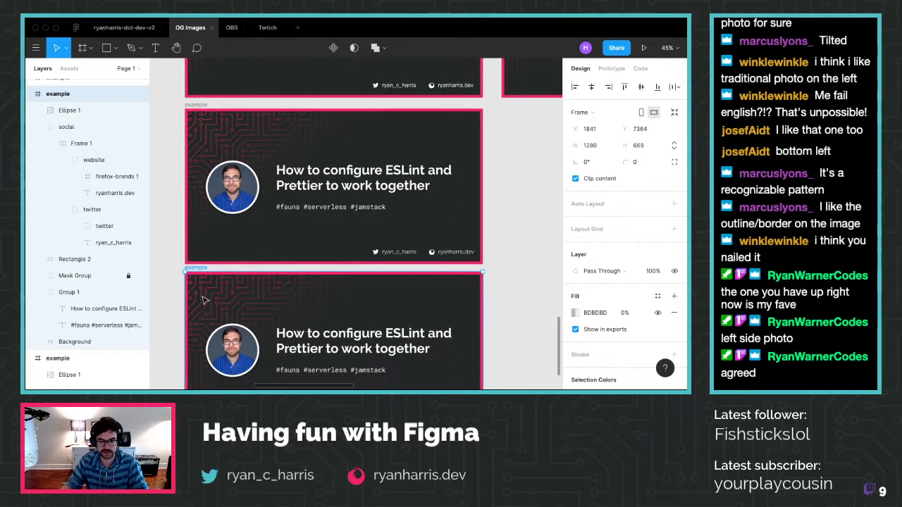
pyautogui.scroll(-2, 203, 301)
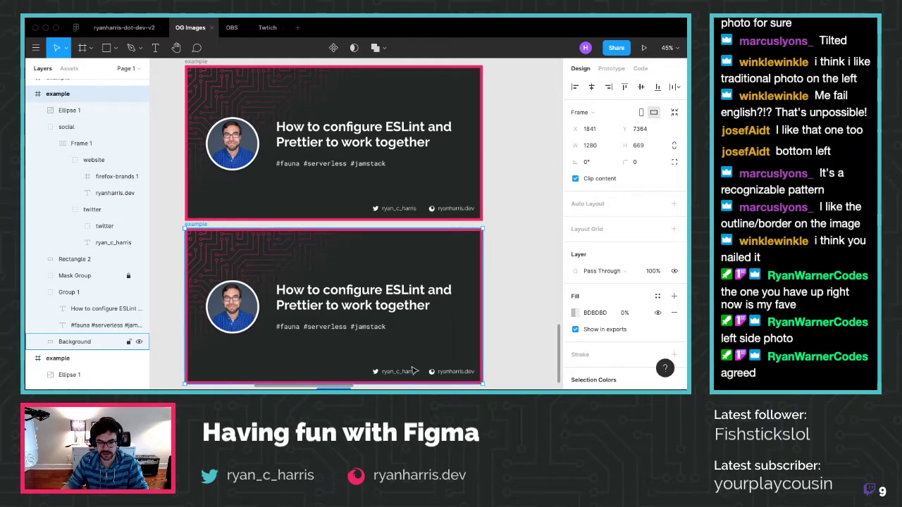
pyautogui.click(454, 372)
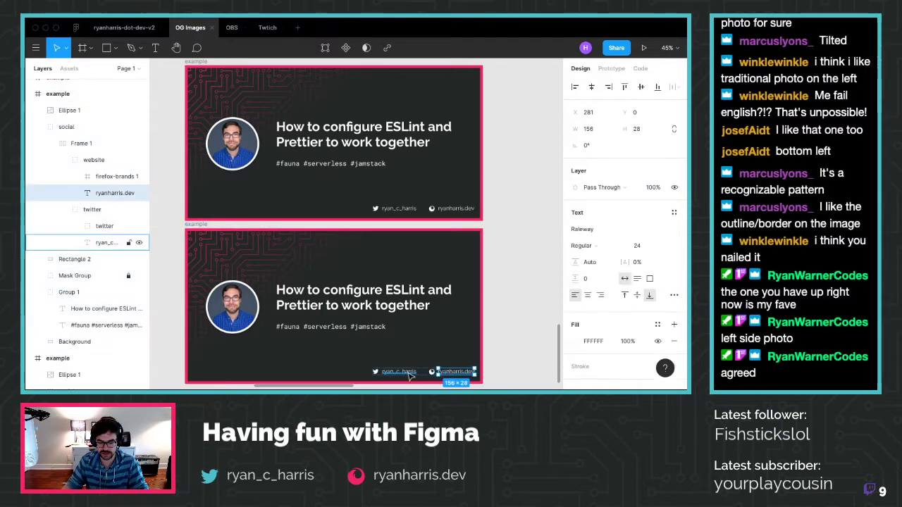
pyautogui.keyDown('shift'); pyautogui.click(398, 372); pyautogui.keyUp('shift')
pyautogui.click(596, 231)
pyautogui.write('Roboto Mono')
pyautogui.press('Return')
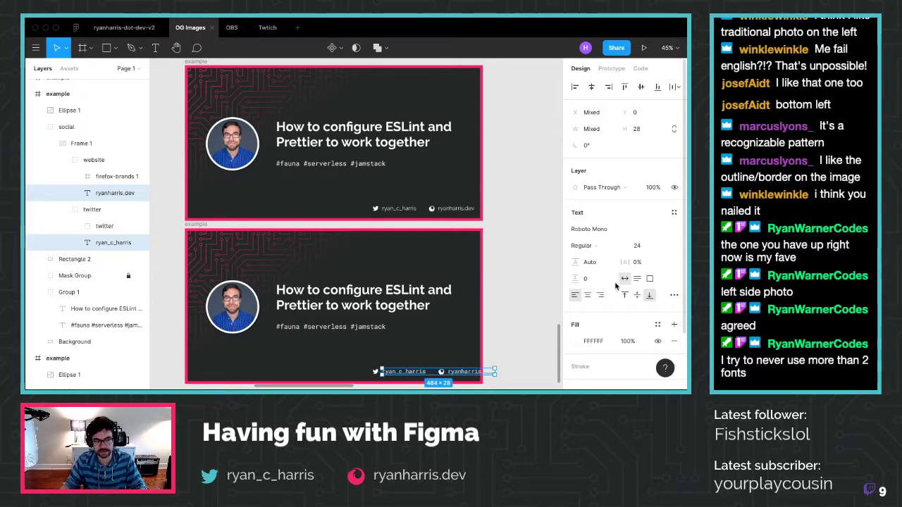
# Revert the footer texts to Raleway for comparison, then choose Roboto Mono again from the font list
pyautogui.press('super+z')
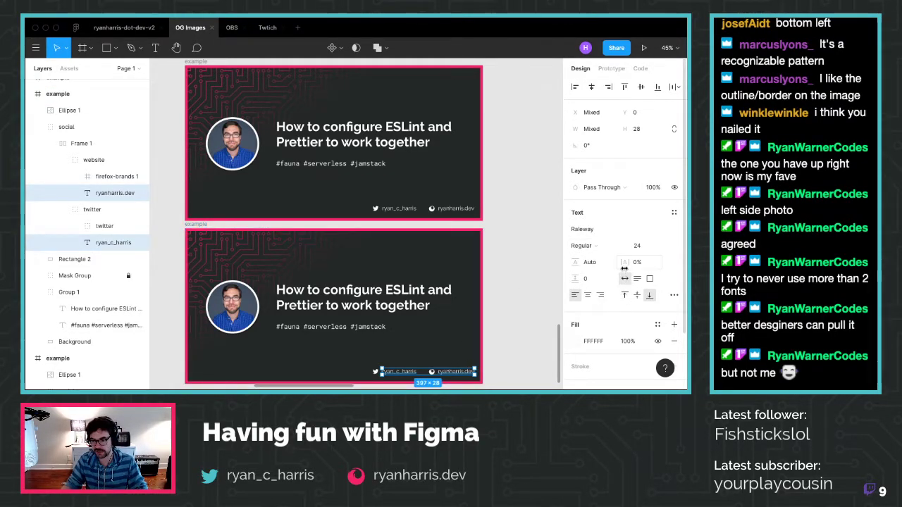
pyautogui.click(675, 231)
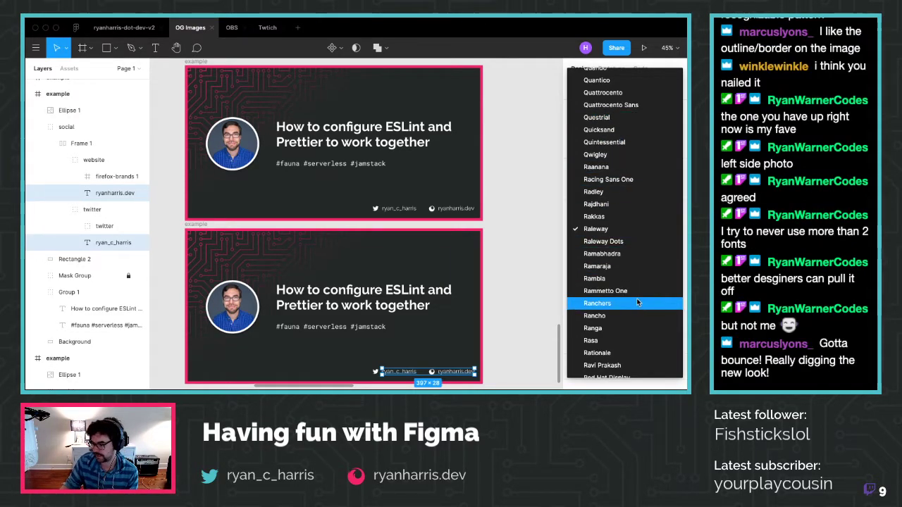
pyautogui.scroll(-1, 625, 293)
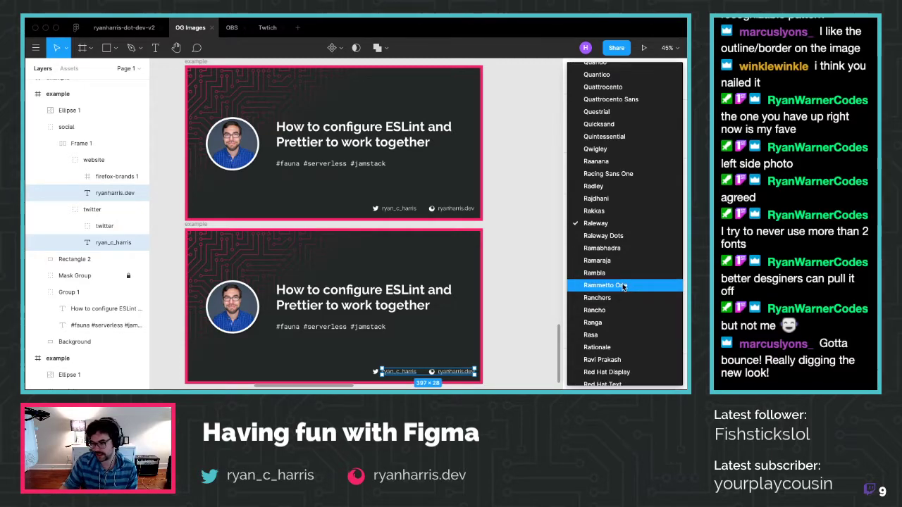
pyautogui.scroll(-2, 623, 277)
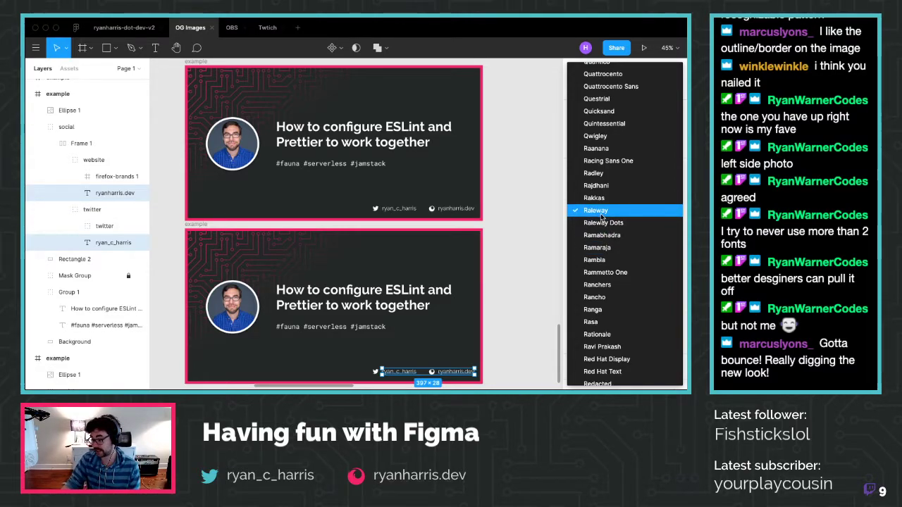
pyautogui.scroll(-5, 602, 215)
pyautogui.scroll(-10, 634, 276)
pyautogui.scroll(-3, 631, 277)
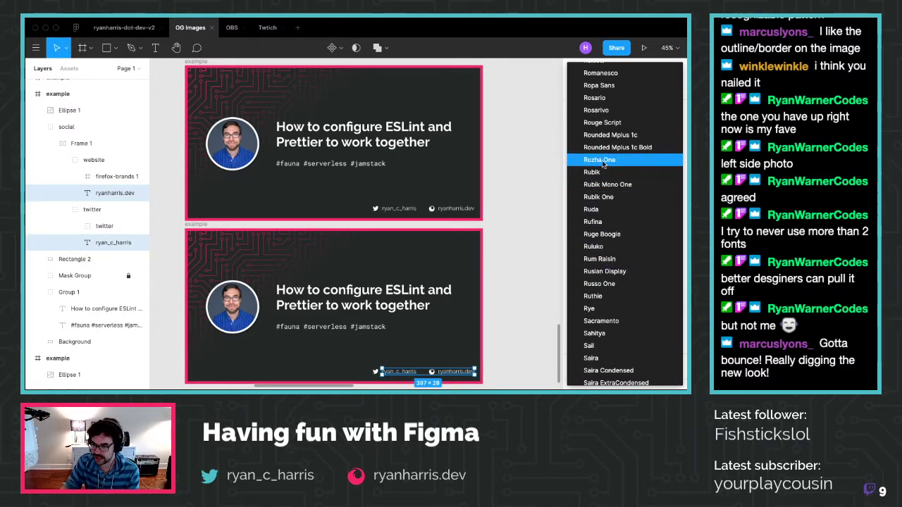
pyautogui.scroll(4, 607, 176)
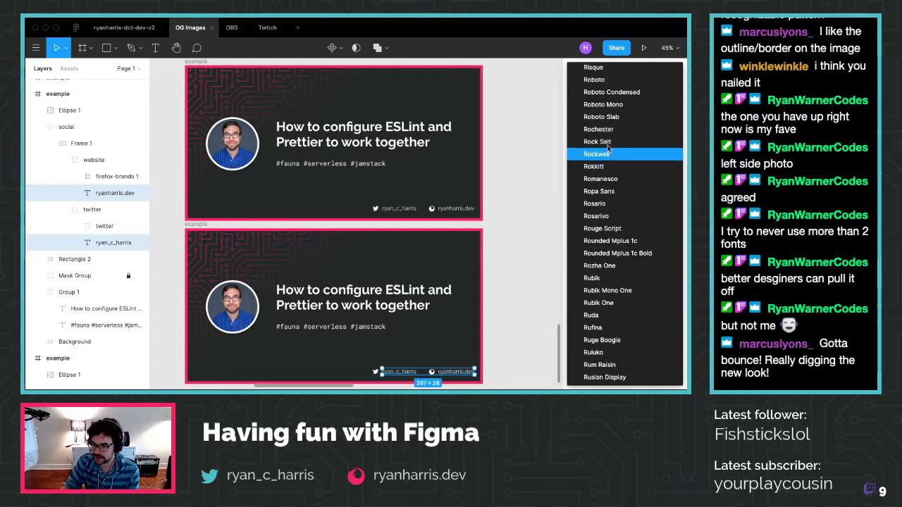
pyautogui.click(605, 105)
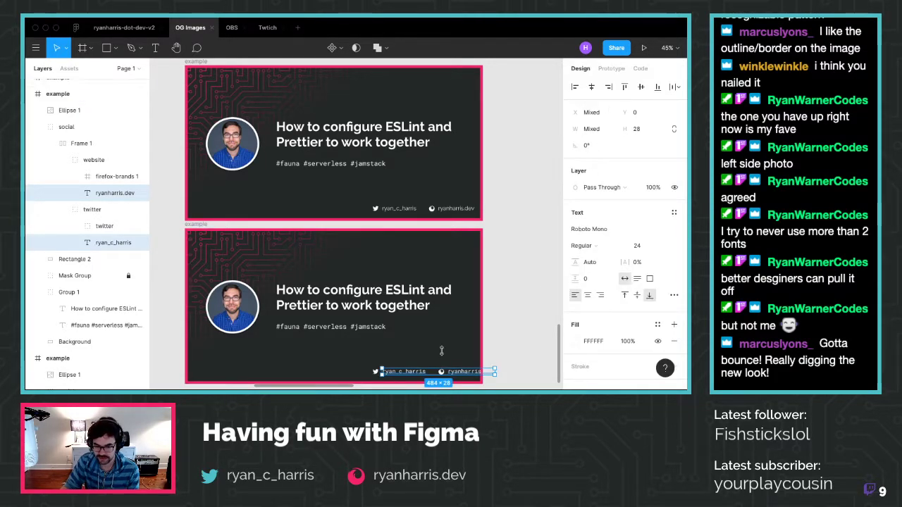
# Undo the stray footer-handle move and recent changes to restore the lower card
pyautogui.moveTo(412, 377); pyautogui.dragTo(392, 376)
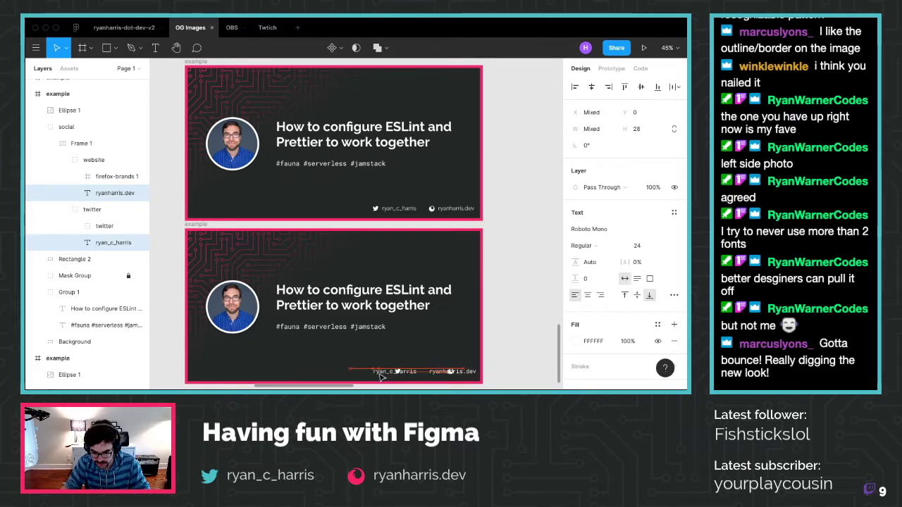
pyautogui.press('super+z')
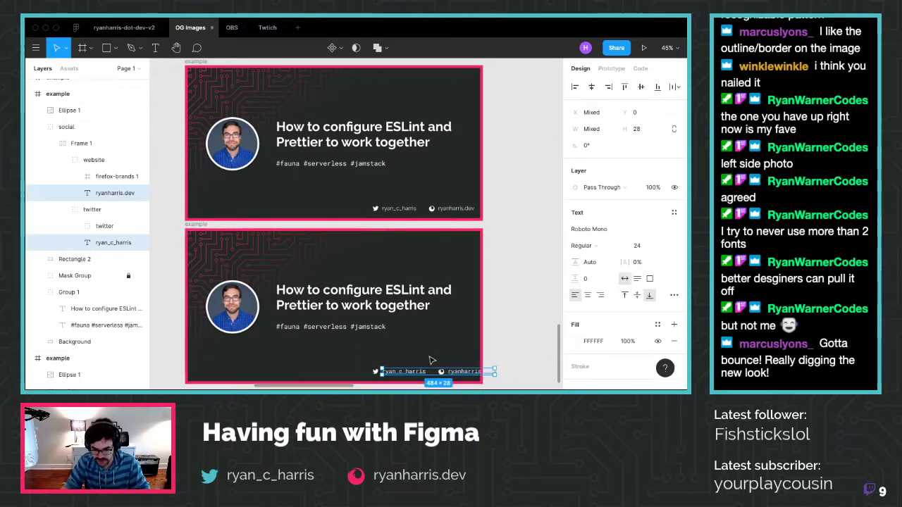
pyautogui.scroll(-2, 422, 362)
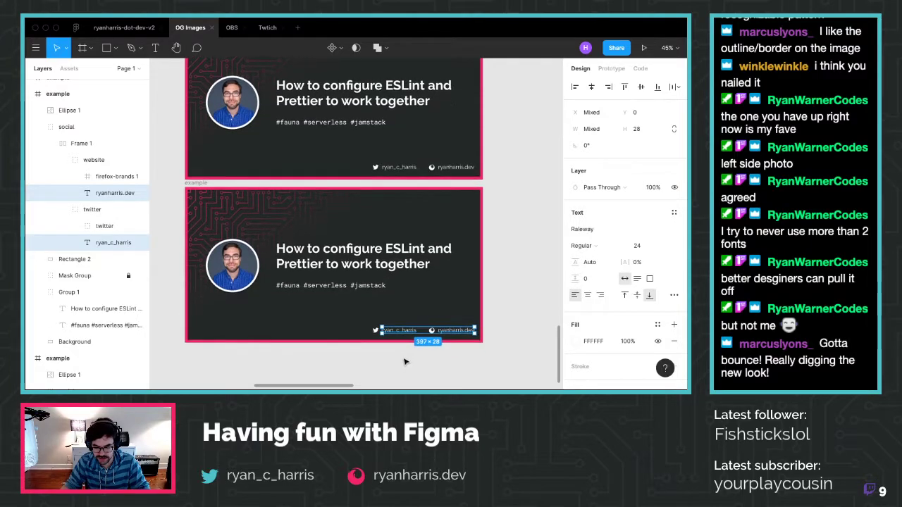
pyautogui.press('super+z')
pyautogui.press('super+z')
pyautogui.press('super+z')
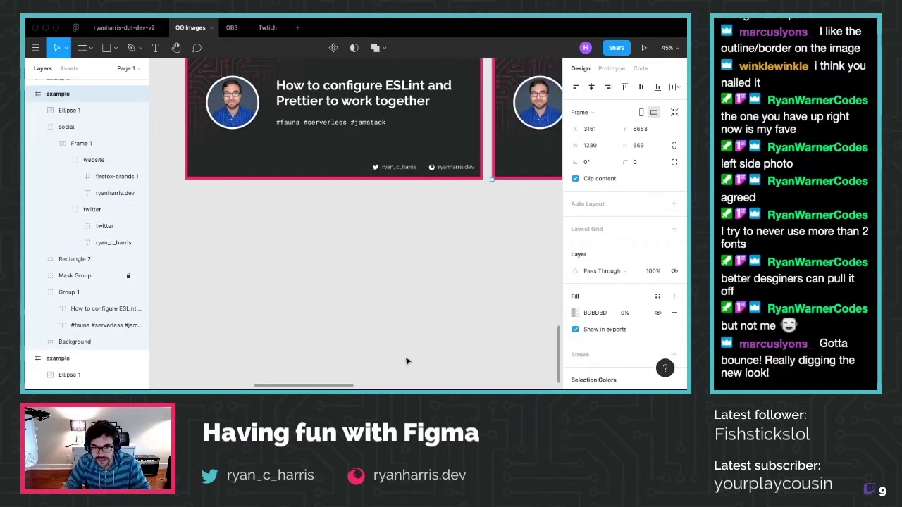
pyautogui.press('super+z')
pyautogui.press('Escape')
pyautogui.scroll(6, 403, 345)
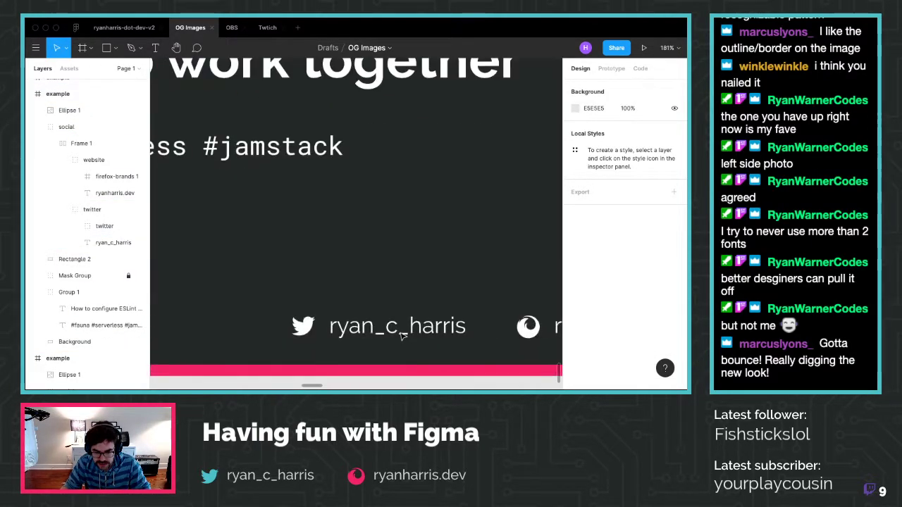
# Set both footer handle texts on the lower card to Roboto Mono
pyautogui.click(403, 334)
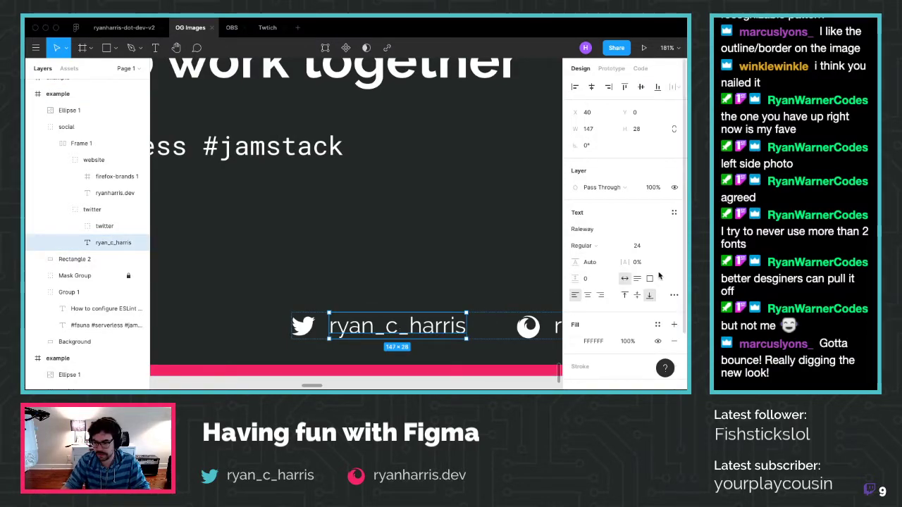
pyautogui.keyDown('shift'); pyautogui.click(113, 193); pyautogui.keyUp('shift')
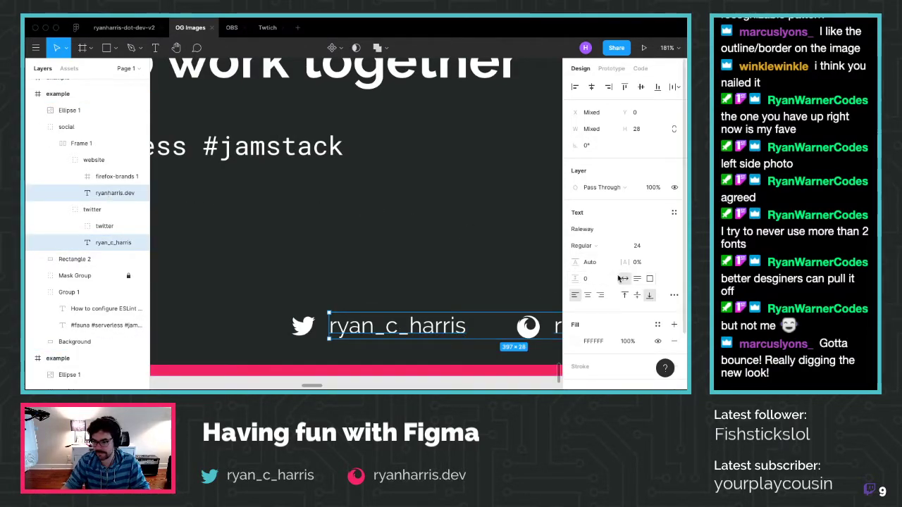
pyautogui.click(604, 229)
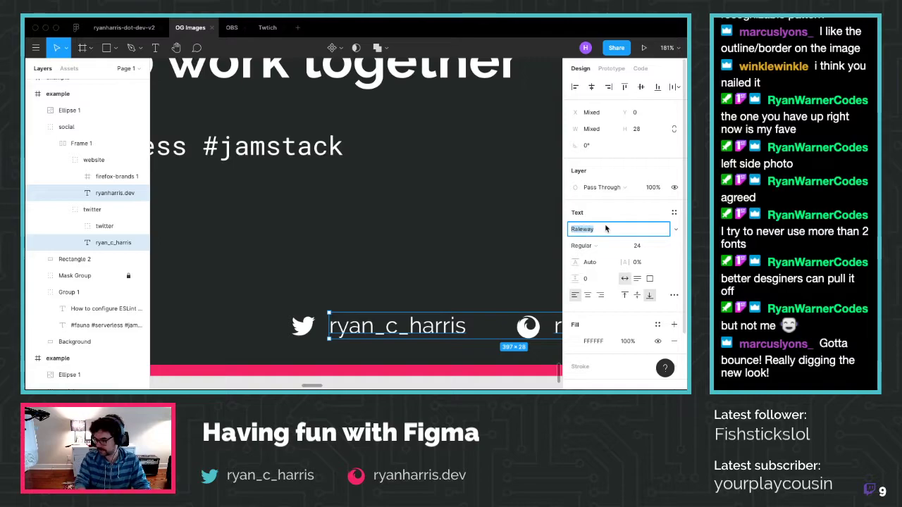
pyautogui.write('Rivit')
pyautogui.press('BackSpace')
pyautogui.press('BackSpace')
pyautogui.press('BackSpace')
pyautogui.press('BackSpace')
pyautogui.press('BackSpace')
pyautogui.write('r')
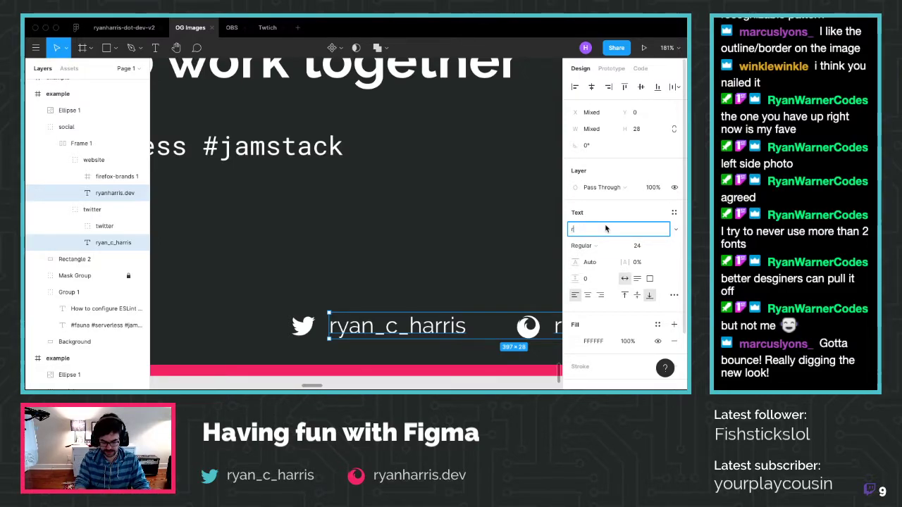
pyautogui.press('Return')
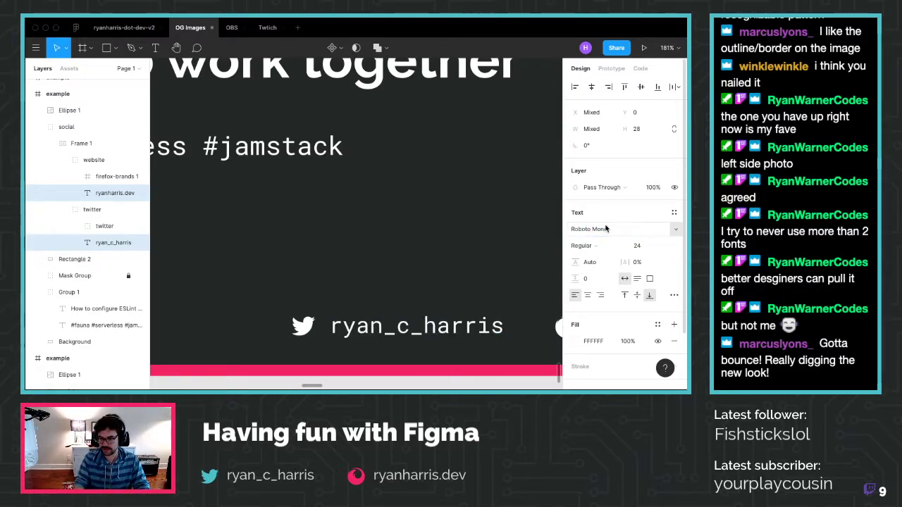
pyautogui.scroll(-5, 424, 299)
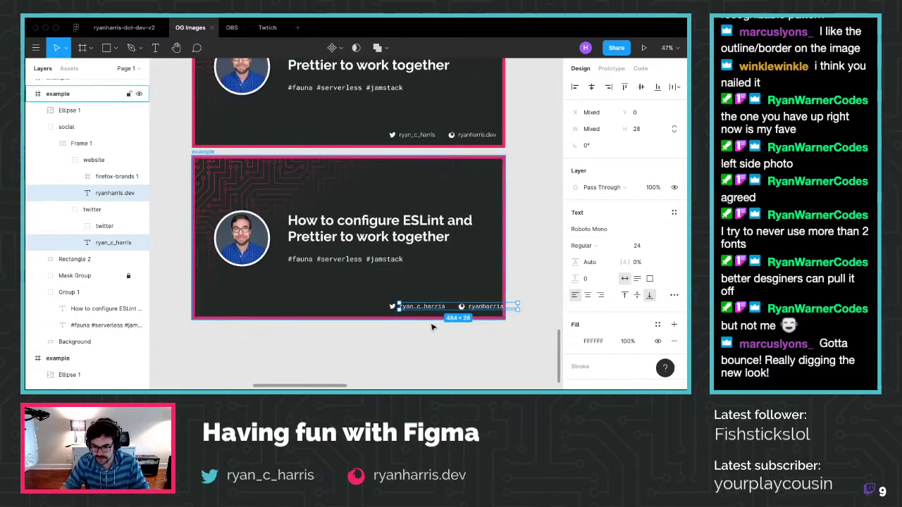
pyautogui.click(431, 347)
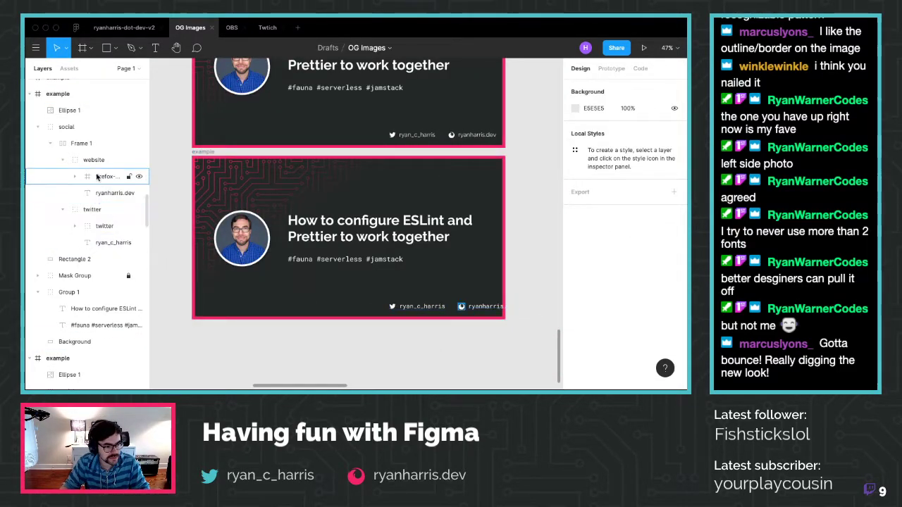
# Move the social links row to X 698, Y 601 near the card's bottom-right
pyautogui.click(83, 143)
pyautogui.moveTo(488, 307); pyautogui.dragTo(462, 304)
pyautogui.hotkey('shift', 'r')
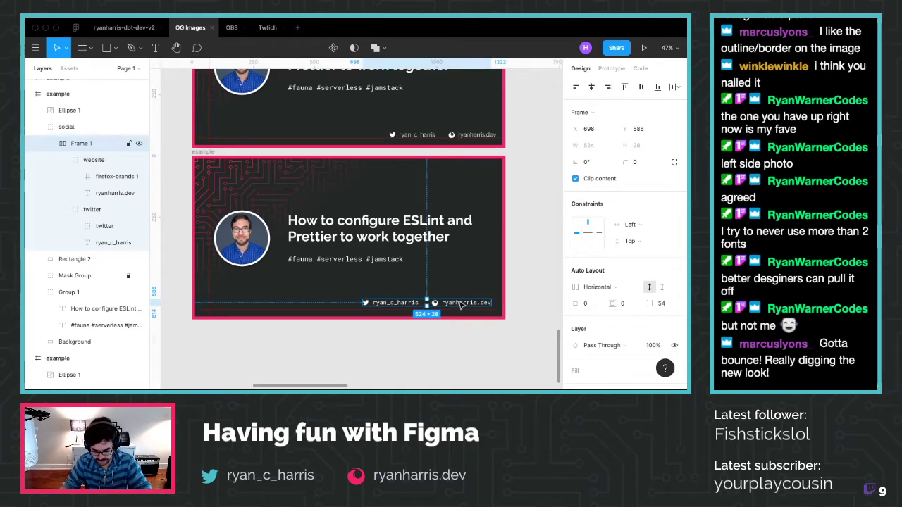
pyautogui.moveTo(467, 304); pyautogui.dragTo(467, 308)
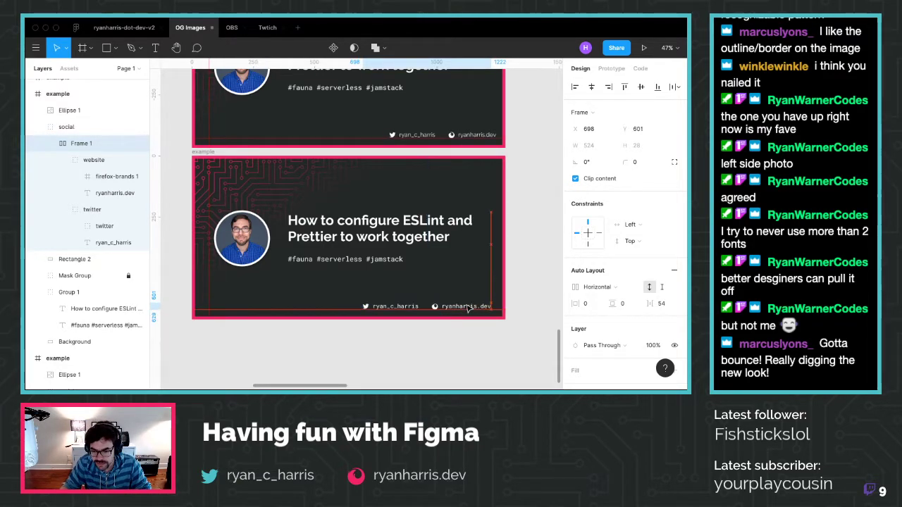
pyautogui.click(520, 296)
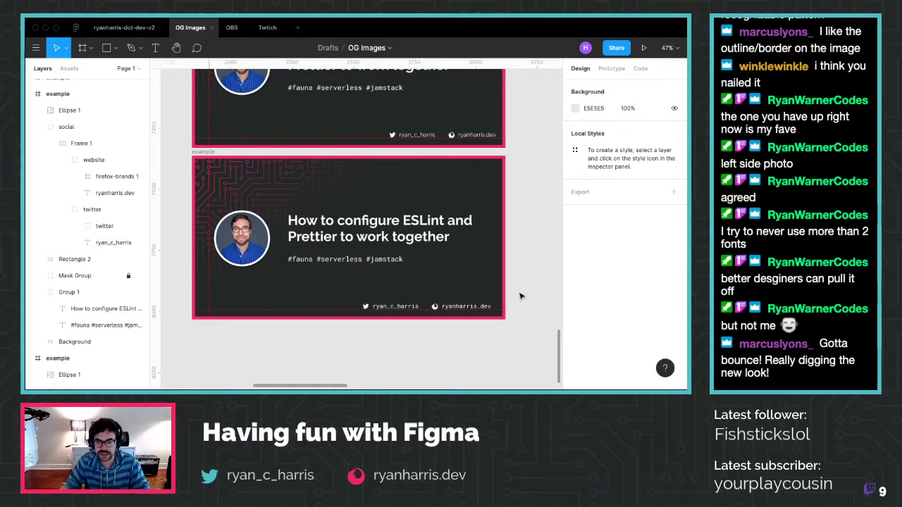
pyautogui.scroll(2, 520, 296)
pyautogui.scroll(-2, 520, 296)
pyautogui.scroll(2, 519, 296)
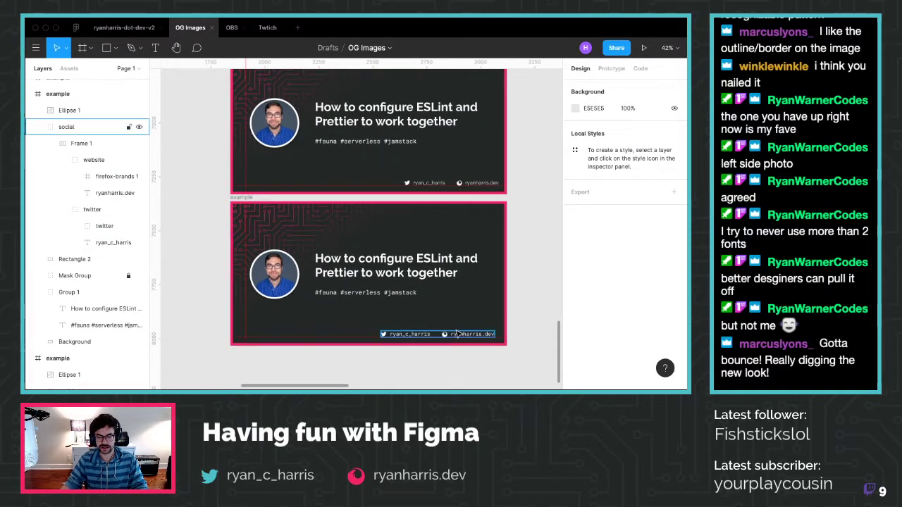
pyautogui.click(435, 337)
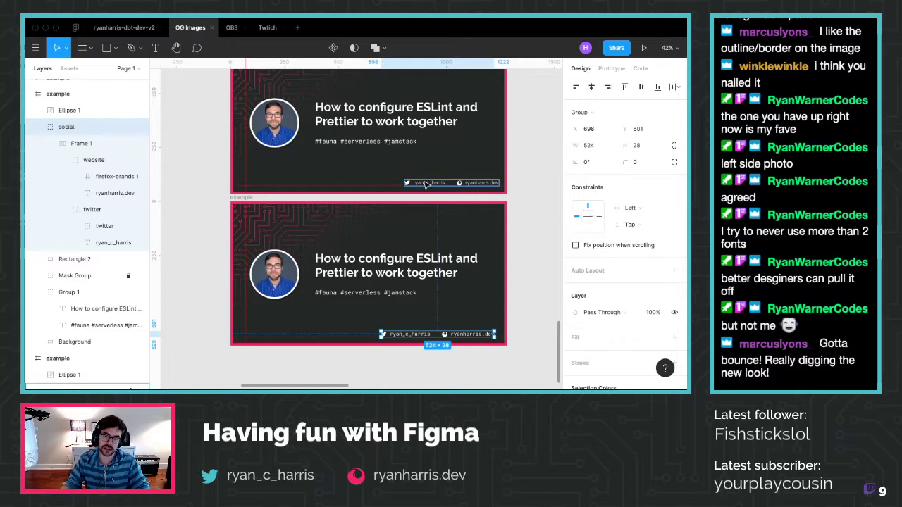
# Set the card's two footer handle texts to font size 28
pyautogui.doubleClick(426, 183)
pyautogui.keyDown('shift'); pyautogui.click(488, 185); pyautogui.keyUp('shift')
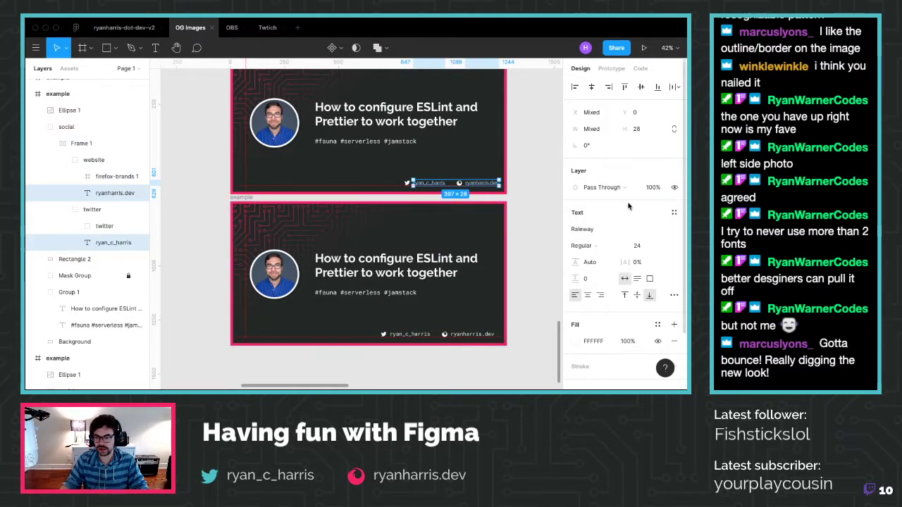
pyautogui.click(643, 245)
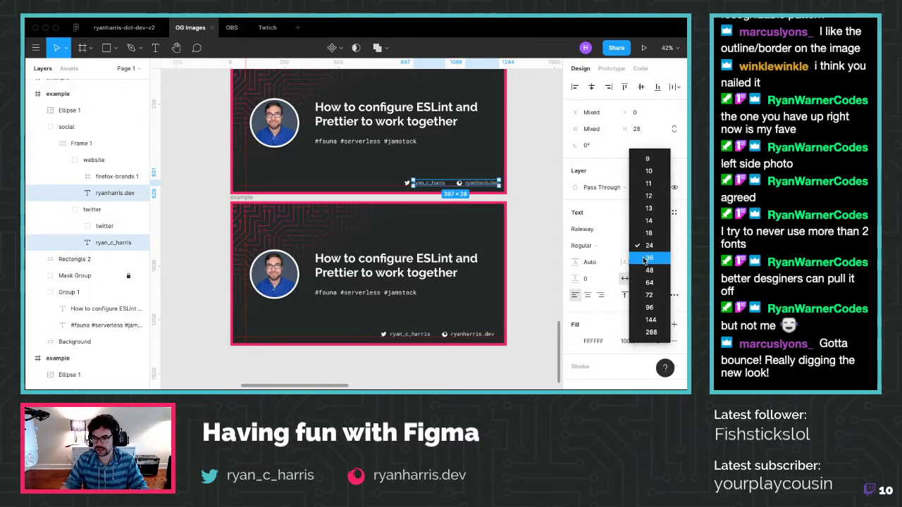
pyautogui.click(645, 259)
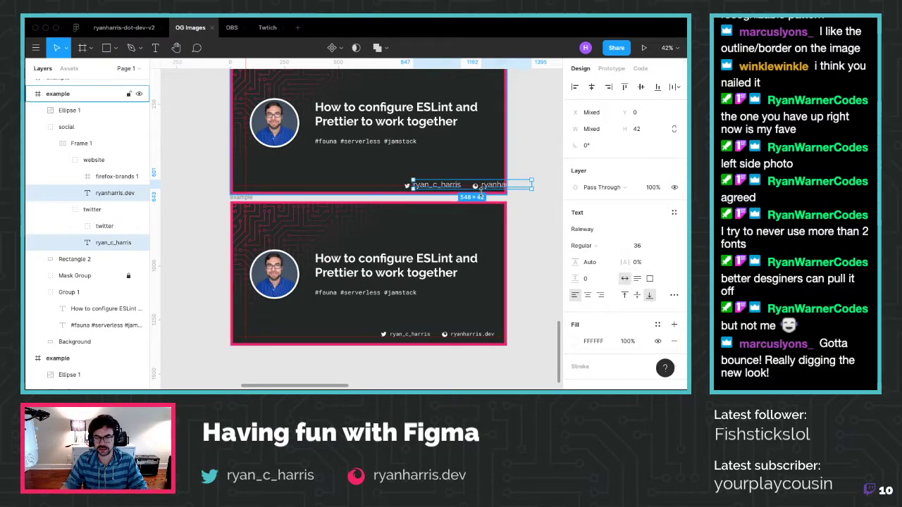
pyautogui.click(641, 247)
pyautogui.write('24')
pyautogui.press('Return')
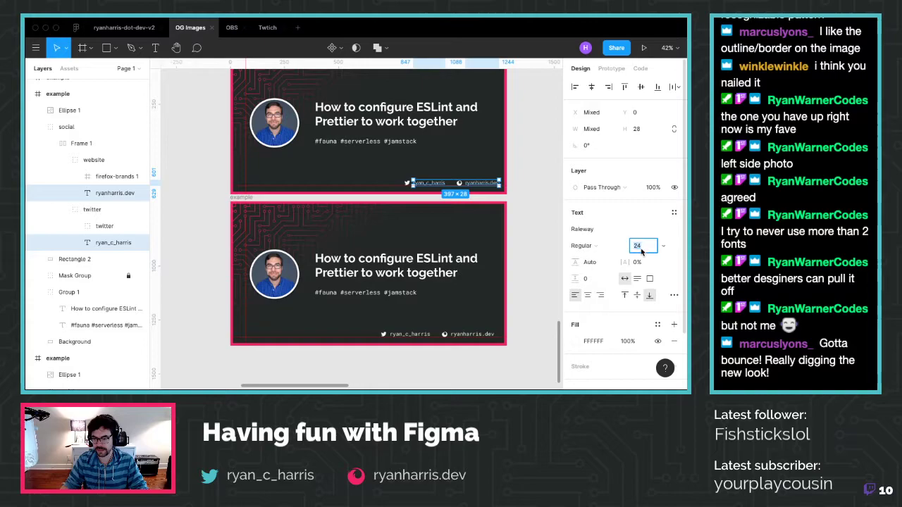
pyautogui.write('28')
pyautogui.press('Return')
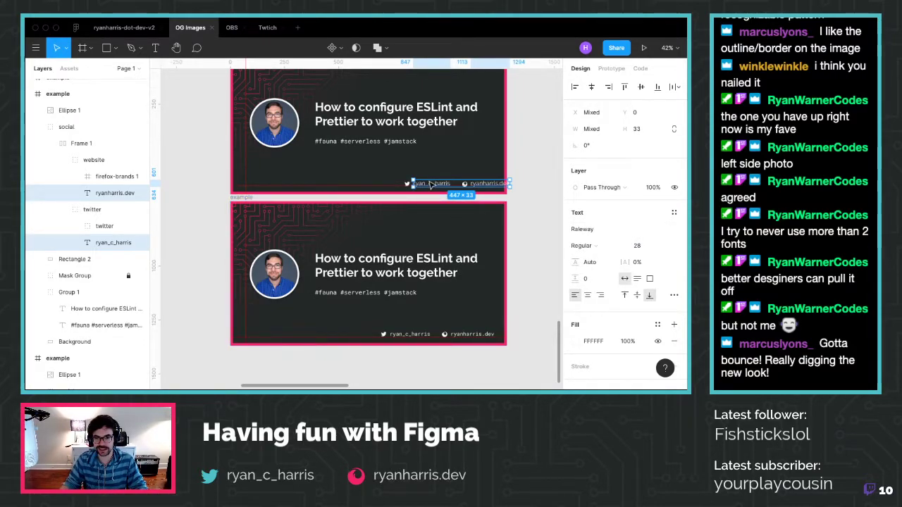
# Move the footer row from X 807, Y 601 to X 735, Y 596
pyautogui.click(423, 187)
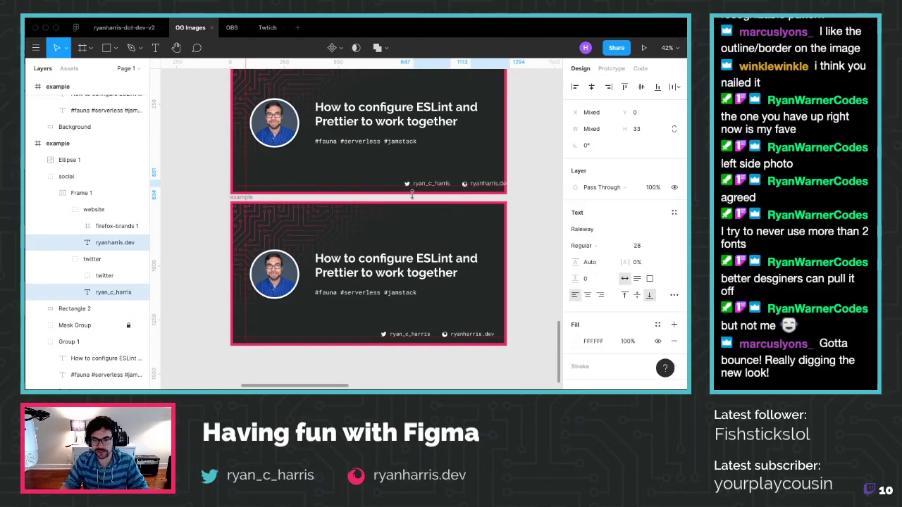
pyautogui.click(475, 184)
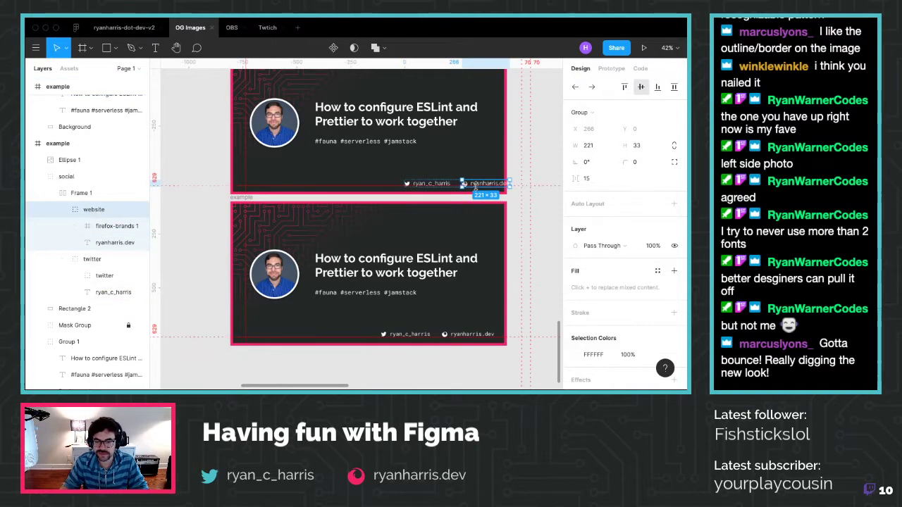
pyautogui.hotkey('shift', 'Return')
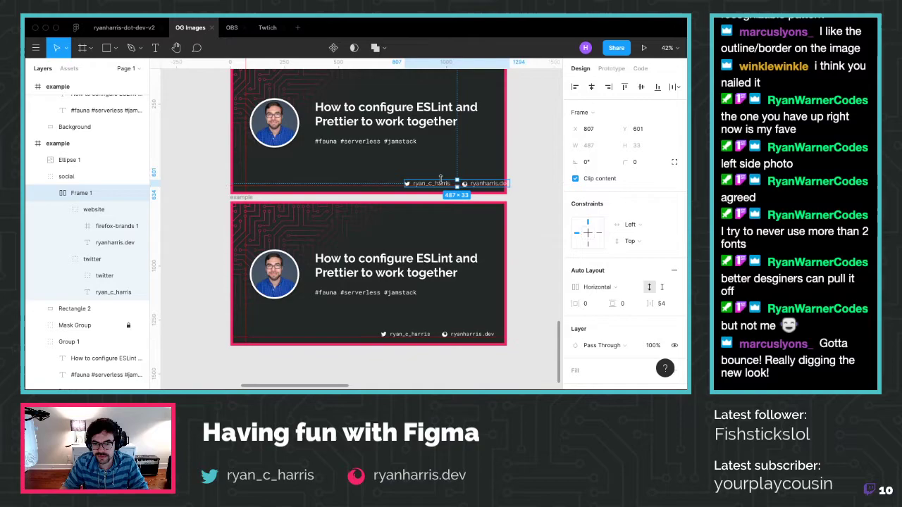
pyautogui.moveTo(443, 184); pyautogui.dragTo(427, 182)
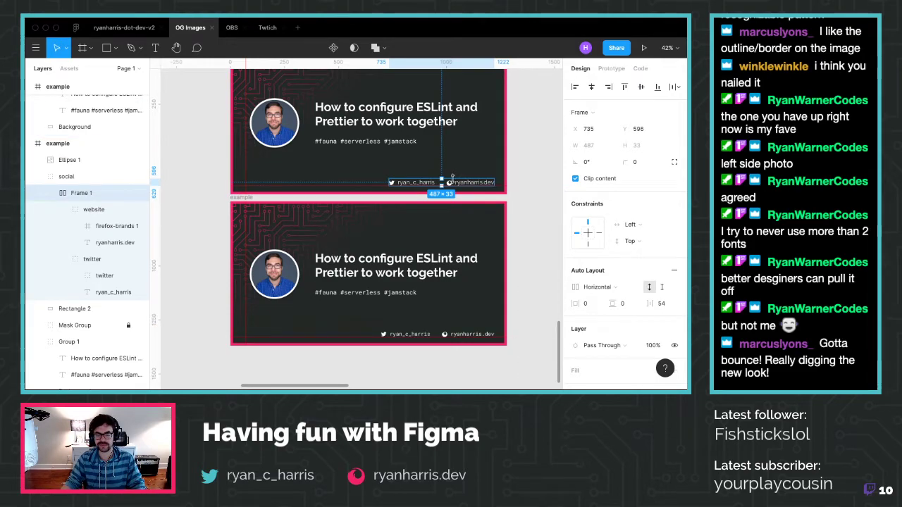
pyautogui.scroll(5, 494, 193)
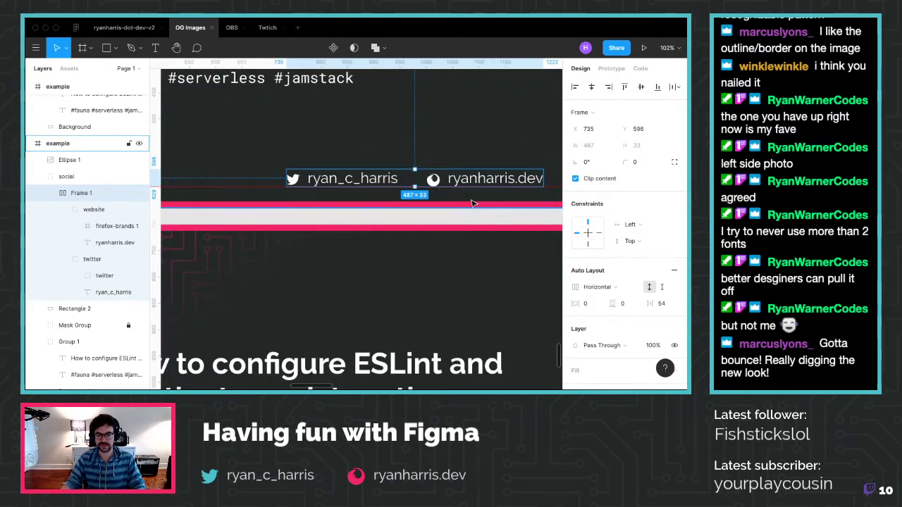
# Check the footer handle spacing and select the top card's footer texts and website icon
pyautogui.scroll(-5, 464, 216)
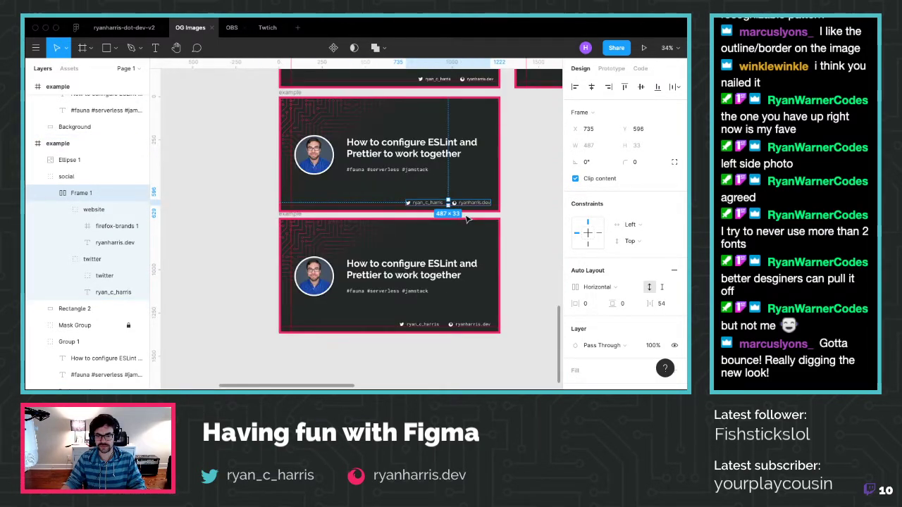
pyautogui.click(403, 325)
pyautogui.press('alt')
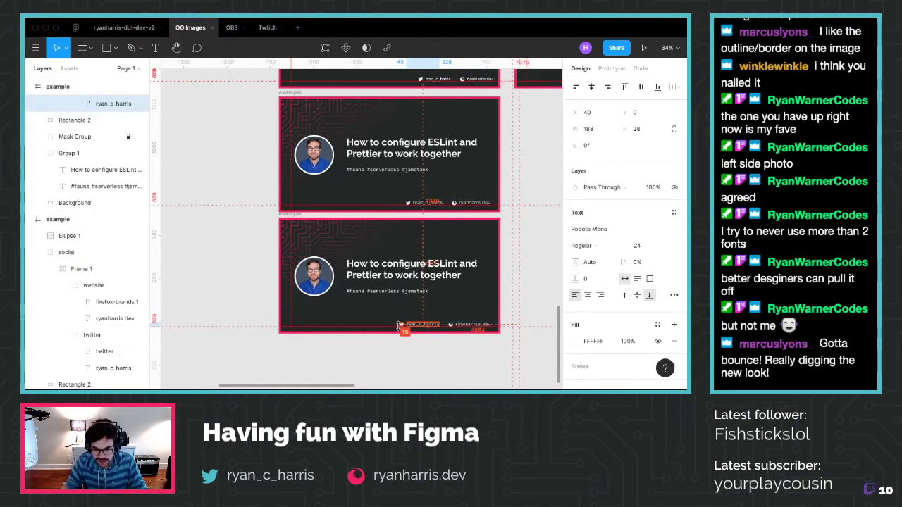
pyautogui.click(419, 203)
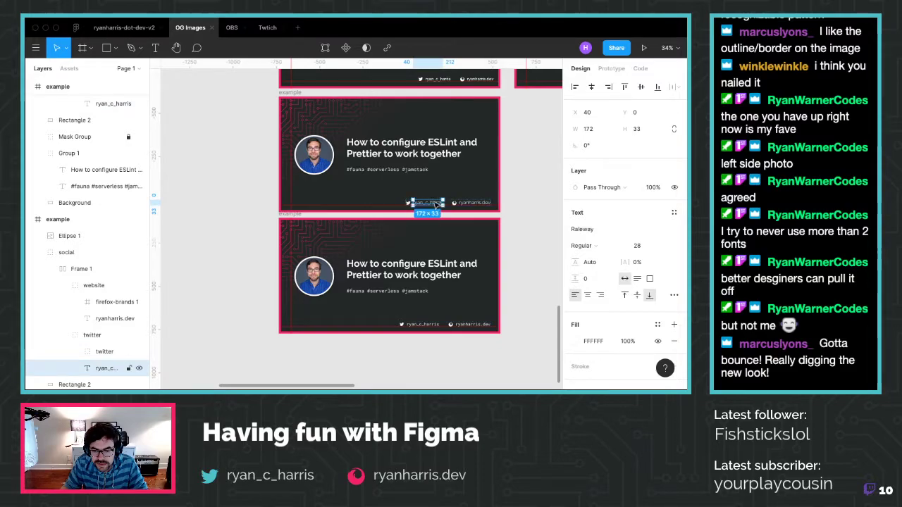
pyautogui.click(462, 203)
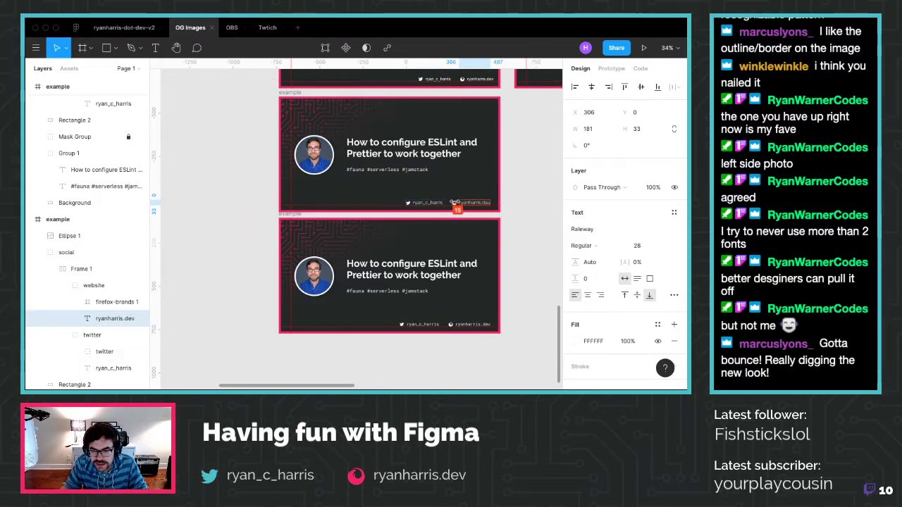
pyautogui.scroll(5, 456, 203)
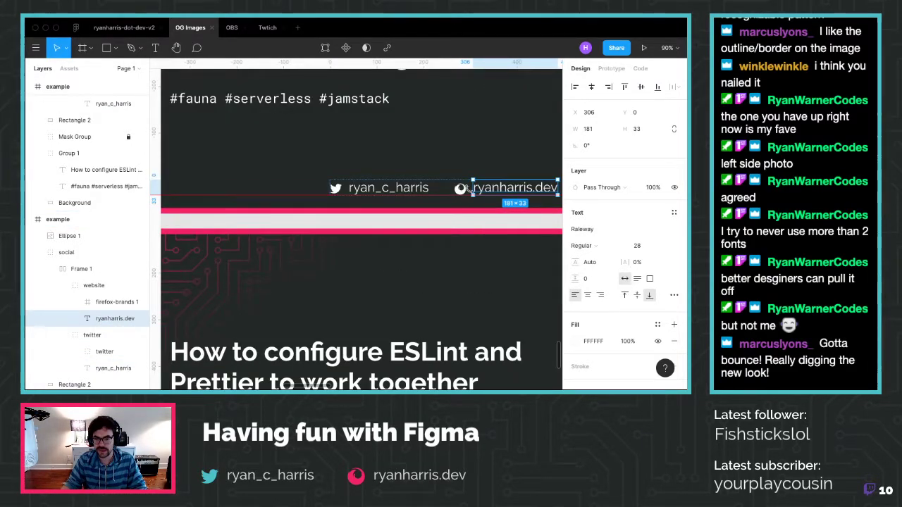
pyautogui.scroll(-1, 109, 295)
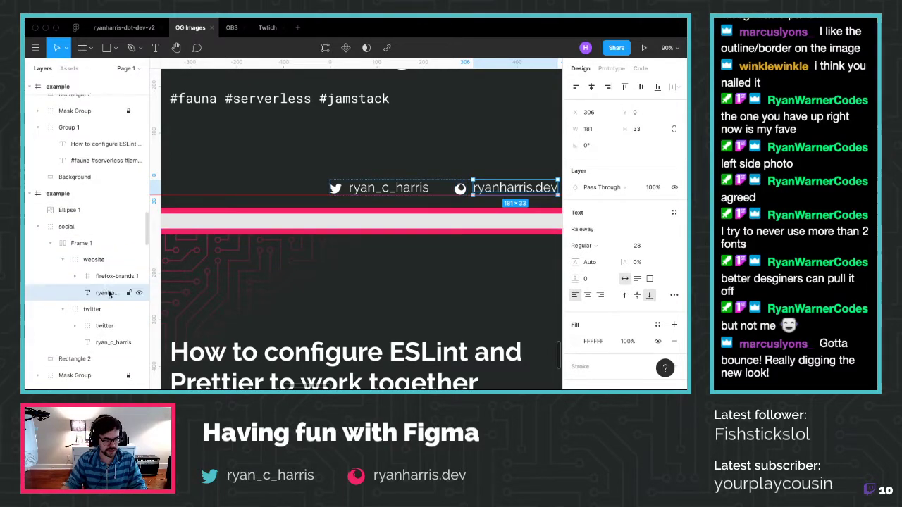
pyautogui.keyDown('shift'); pyautogui.click(110, 276); pyautogui.keyUp('shift')
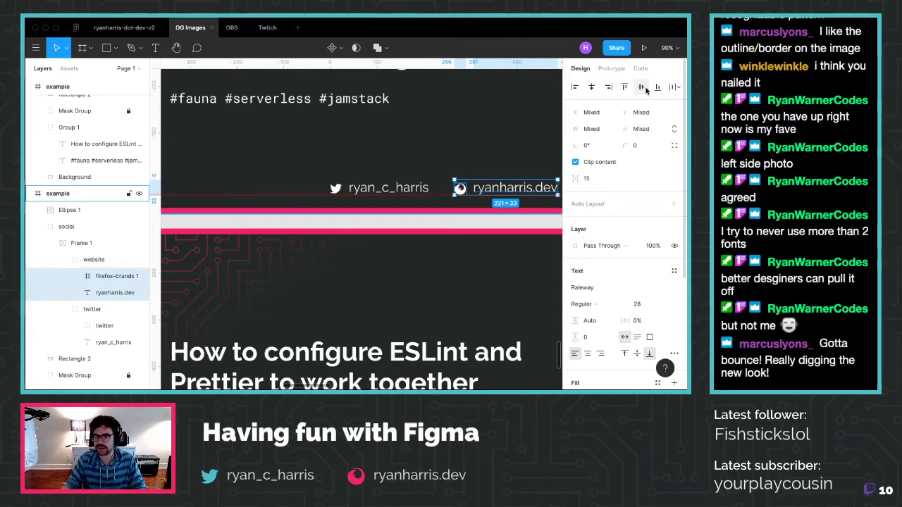
# Align the twitter and website groups on their vertical centres
pyautogui.click(104, 325)
pyautogui.keyDown('shift'); pyautogui.click(113, 341); pyautogui.keyUp('shift')
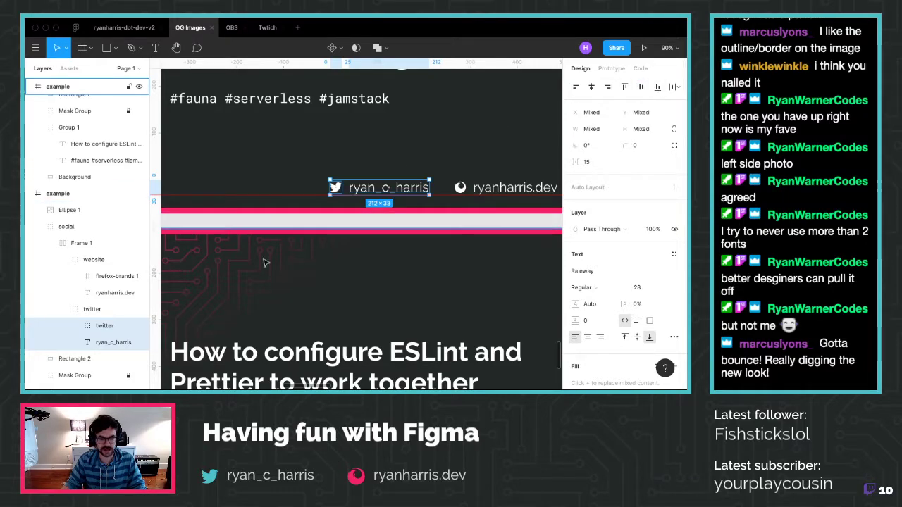
pyautogui.click(92, 309)
pyautogui.keyDown('shift'); pyautogui.click(94, 259); pyautogui.keyUp('shift')
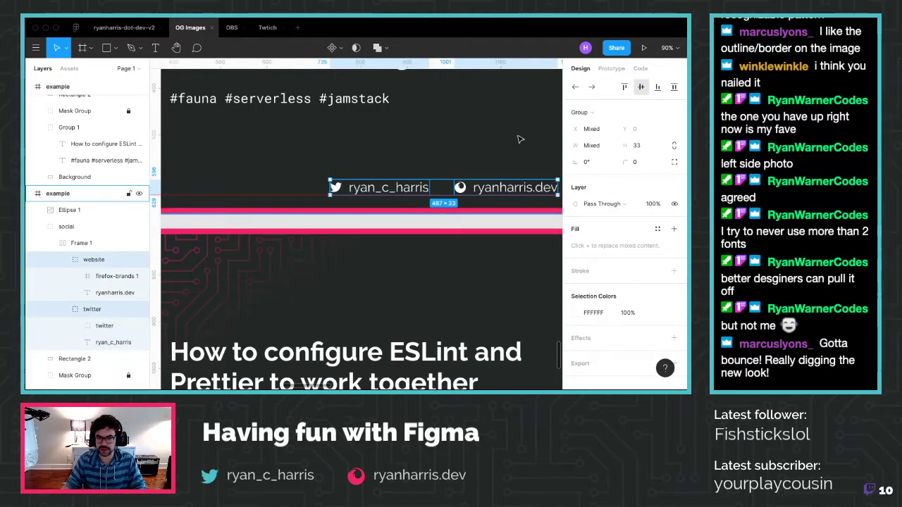
pyautogui.click(640, 87)
pyautogui.scroll(3, 462, 190)
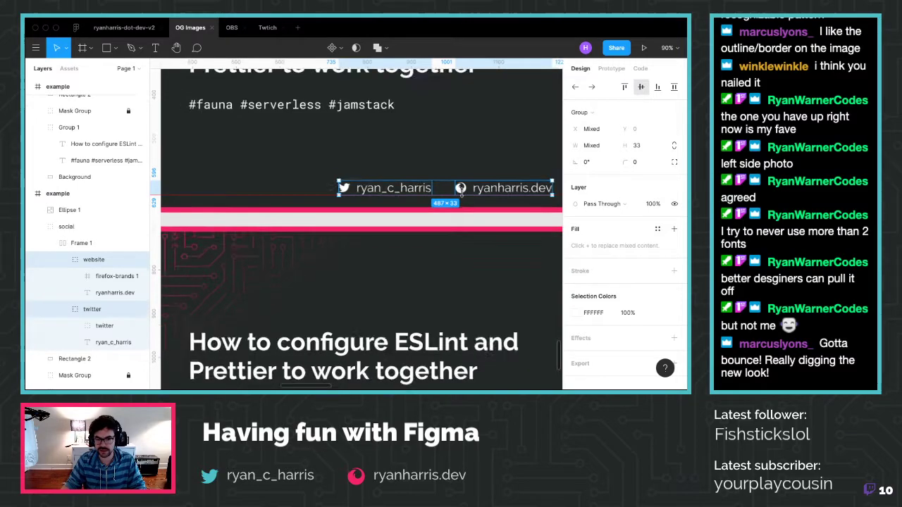
pyautogui.scroll(-2, 461, 190)
pyautogui.scroll(-5, 462, 190)
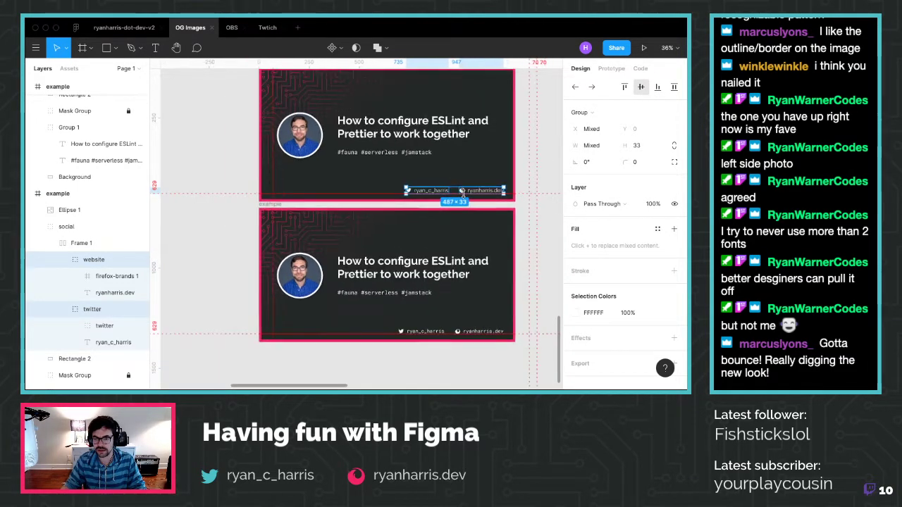
pyautogui.click(537, 222)
pyautogui.scroll(-1, 533, 224)
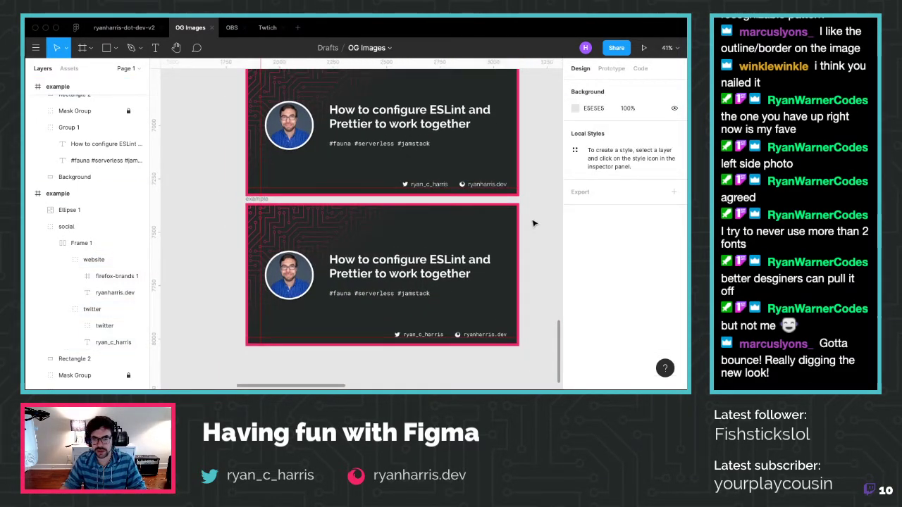
pyautogui.hotkey('shift', 'r')
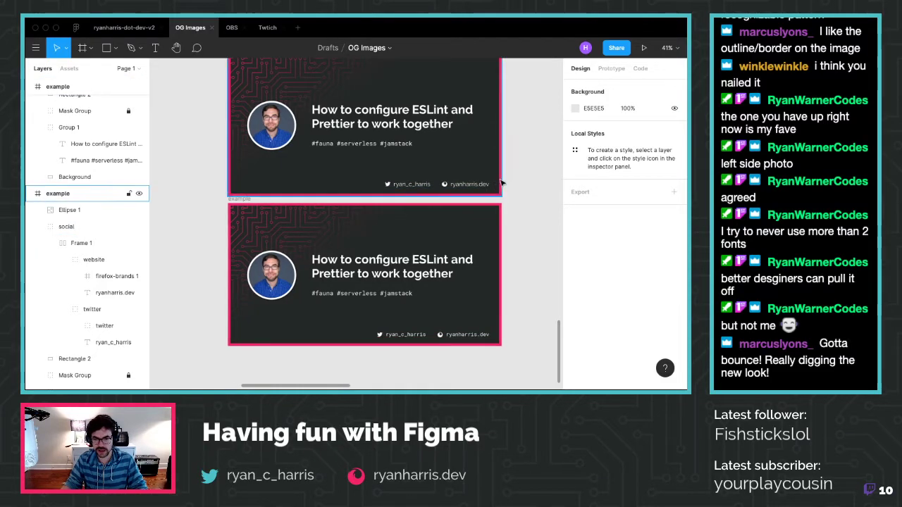
pyautogui.scroll(2, 483, 188)
pyautogui.hscroll(1, 483, 188)
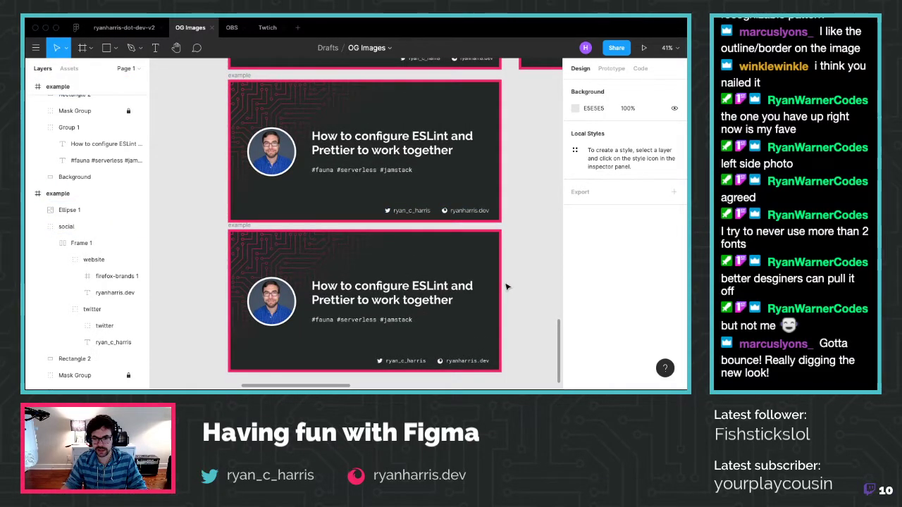
pyautogui.scroll(3, 506, 287)
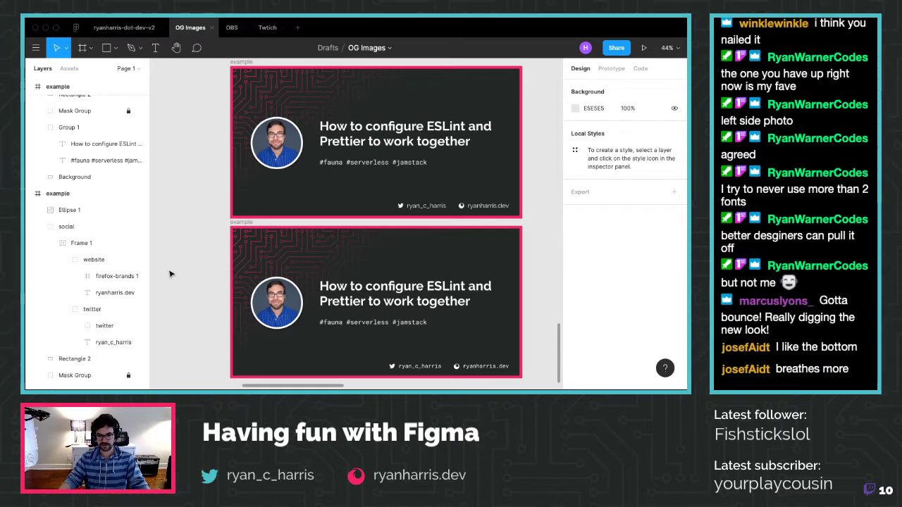
pyautogui.hscroll(1, 169, 274)
pyautogui.hscroll(2, 172, 273)
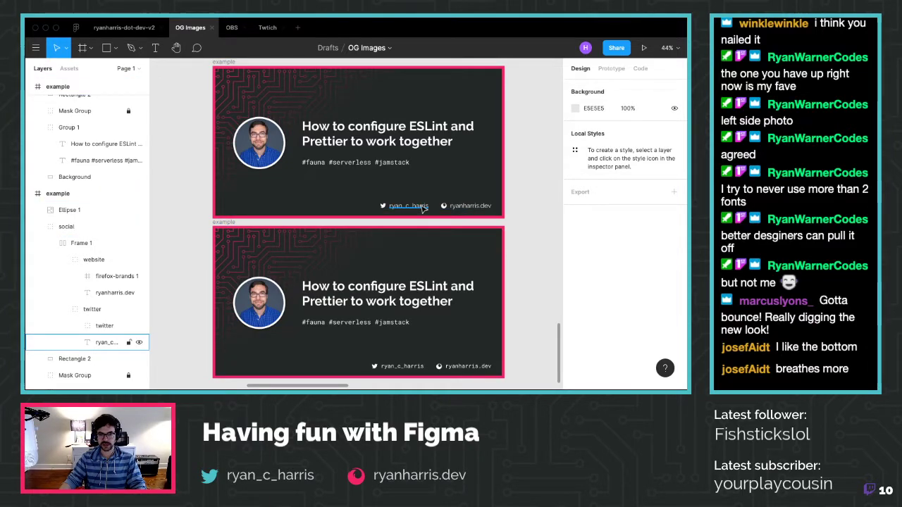
pyautogui.click(421, 206)
# Experiment with the upper footer texts' letter spacing, trying 0.5 and wider values
pyautogui.keyDown('shift'); pyautogui.click(469, 206); pyautogui.keyUp('shift')
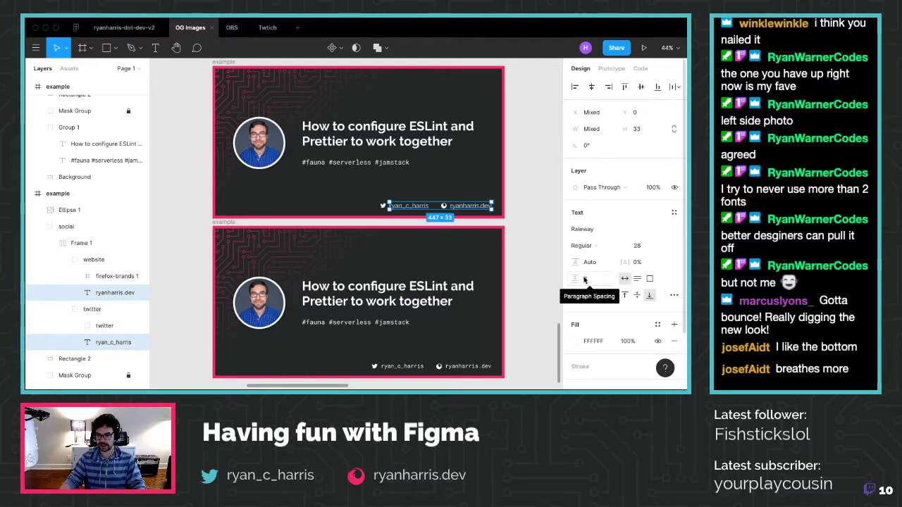
pyautogui.click(673, 296)
pyautogui.scroll(-3, 539, 262)
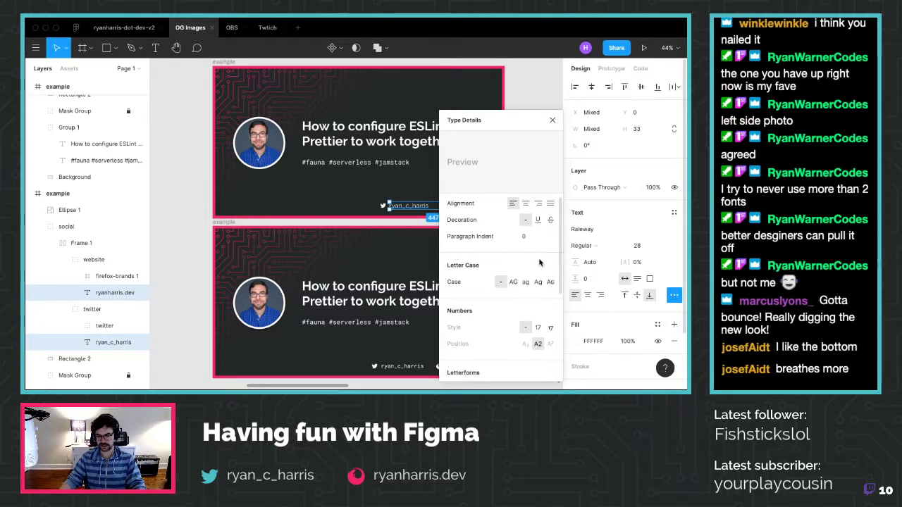
pyautogui.scroll(-5, 539, 262)
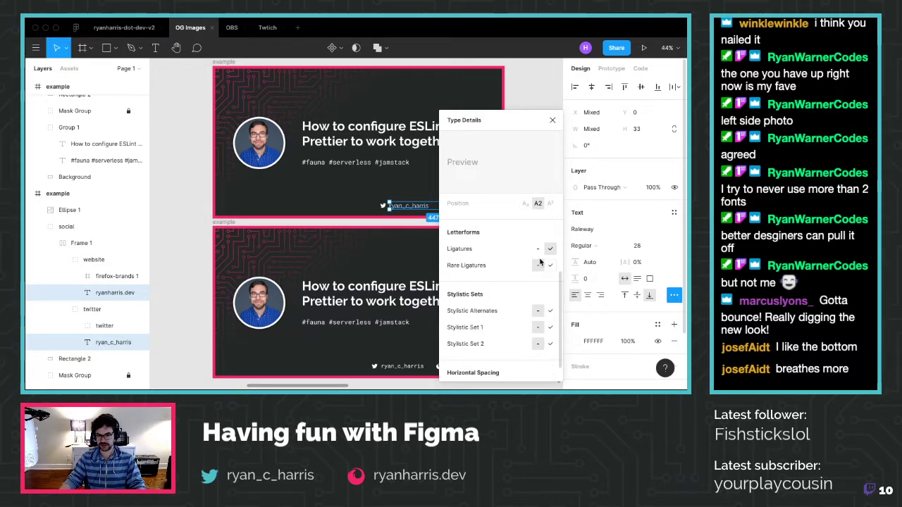
pyautogui.scroll(-2, 508, 262)
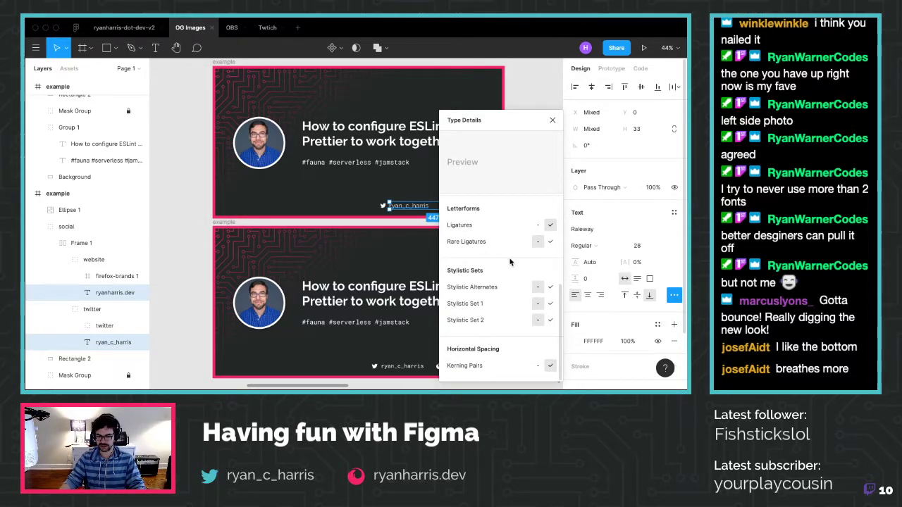
pyautogui.click(552, 122)
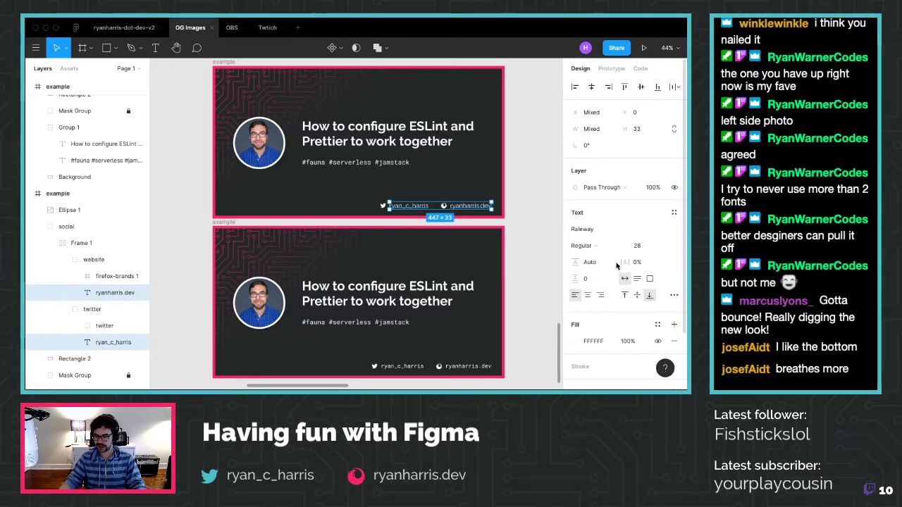
pyautogui.click(627, 262)
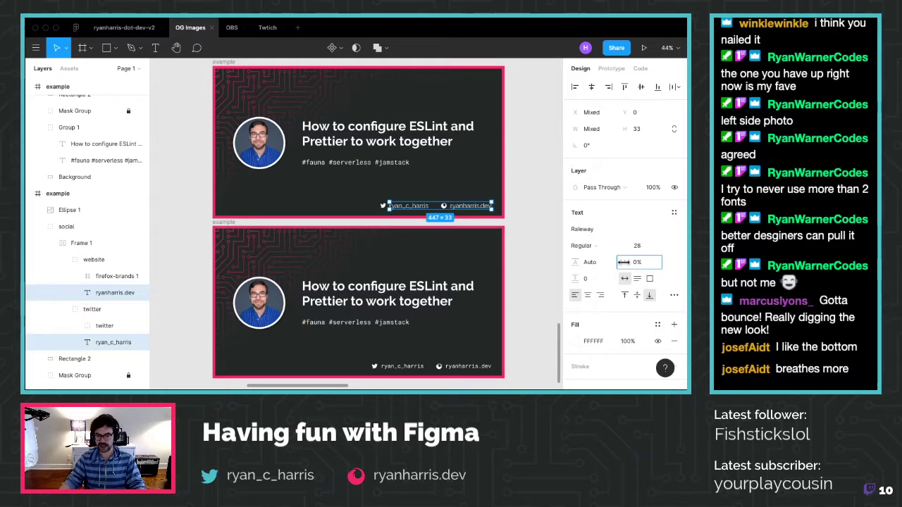
pyautogui.write('0.5')
pyautogui.moveTo(625, 262); pyautogui.dragTo(629, 263)
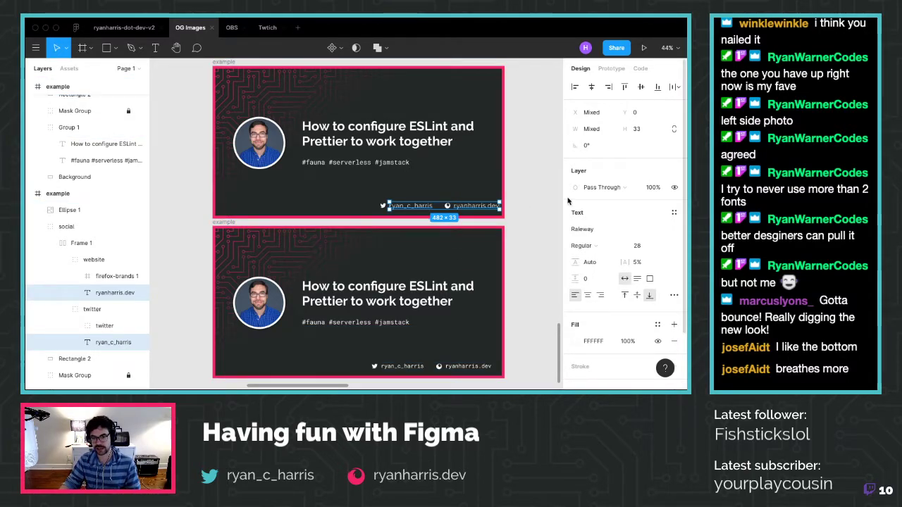
pyautogui.press('Escape')
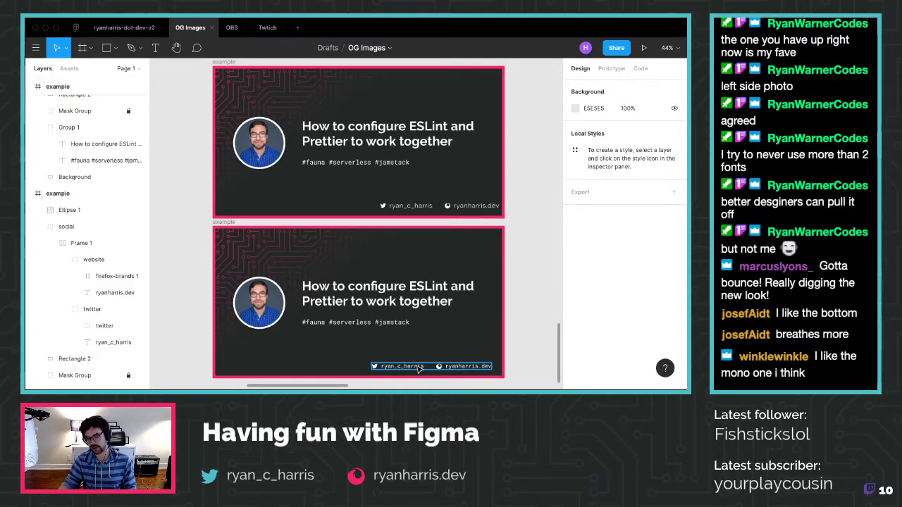
# Reselect both upper footer handles and tighten their letter spacing to 3%
pyautogui.click(475, 261)
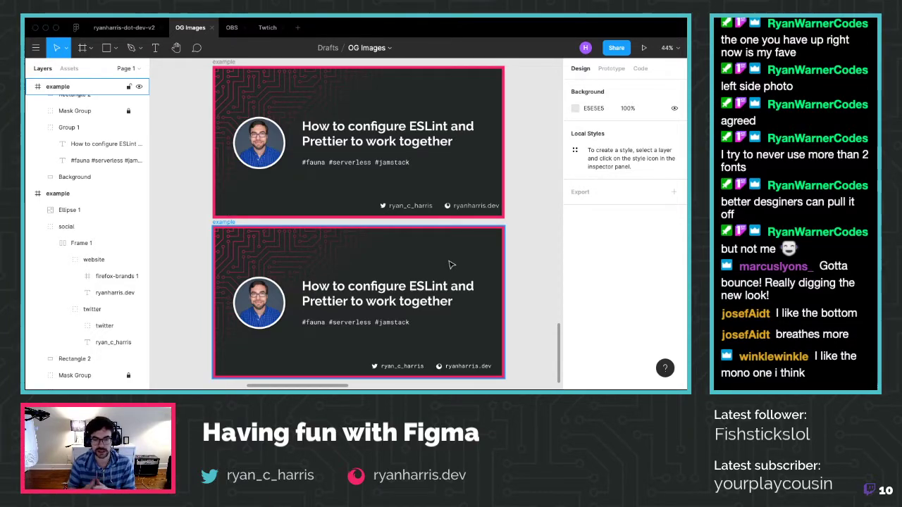
pyautogui.moveTo(378, 200); pyautogui.dragTo(484, 211)
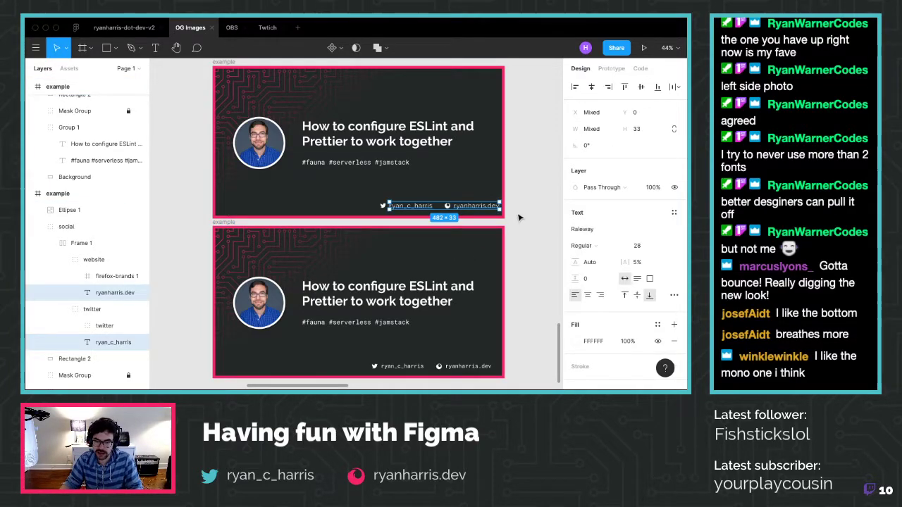
pyautogui.hotkey('alt', ',')
pyautogui.hotkey('alt', ',')
pyautogui.hotkey('alt', ',')
pyautogui.hotkey('alt', ',')
pyautogui.hotkey('alt', ',')
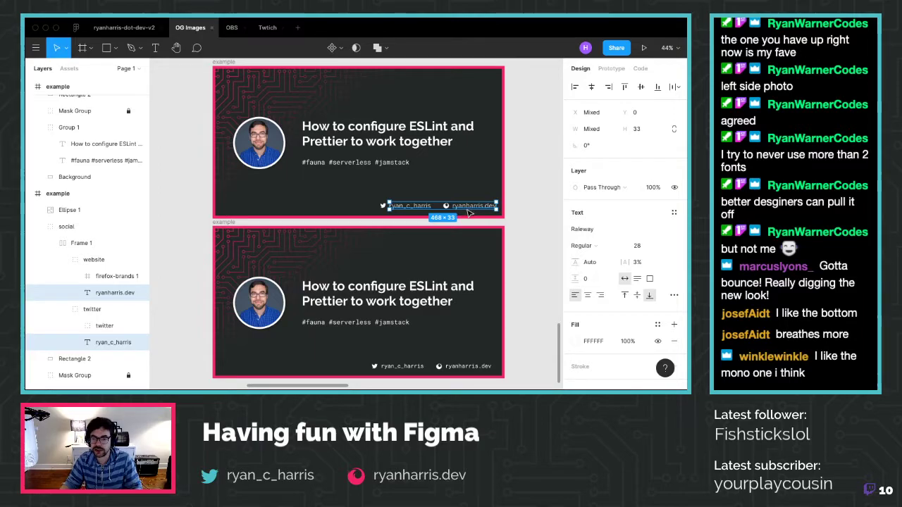
pyautogui.click(537, 216)
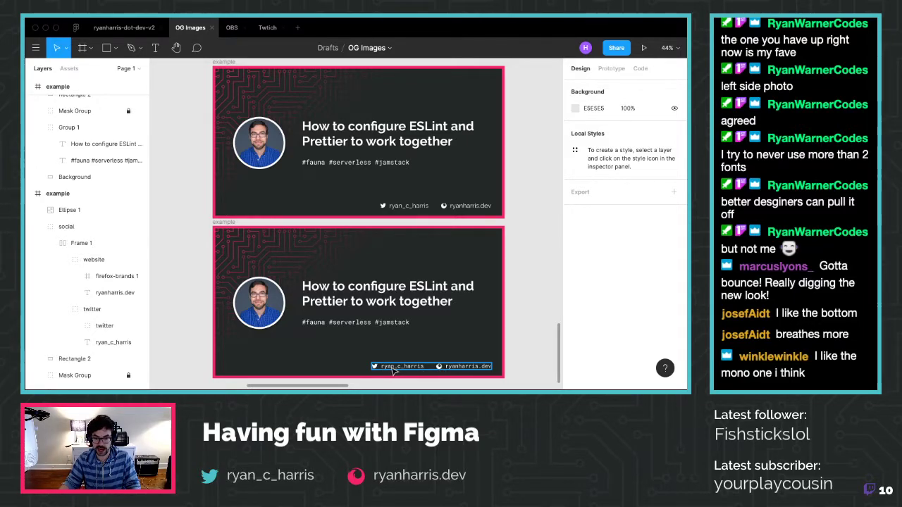
# Duplicate the bottom OG example card with copy and paste
pyautogui.scroll(-5, 522, 326)
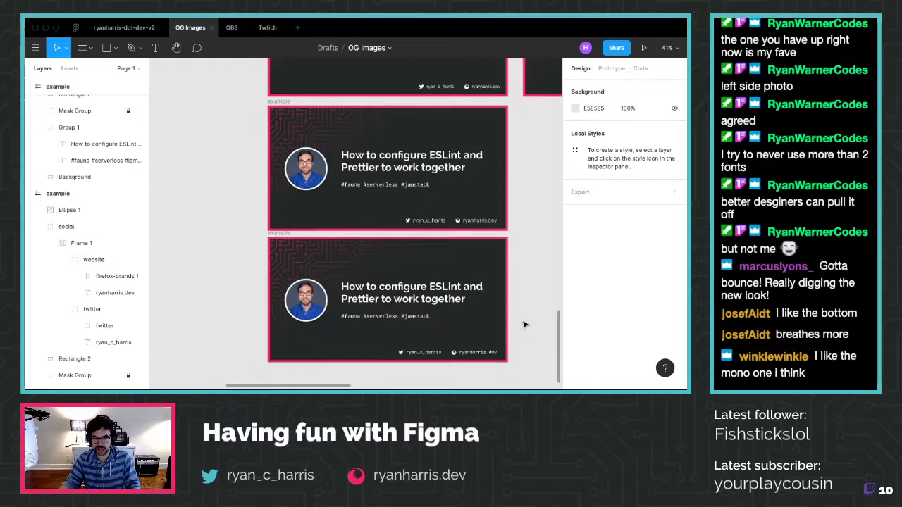
pyautogui.scroll(-2, 521, 325)
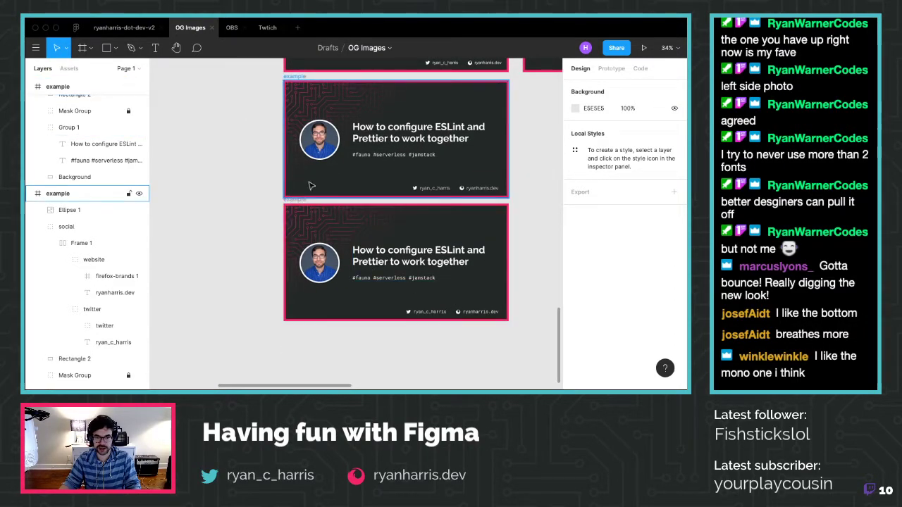
pyautogui.scroll(-10, 416, 201)
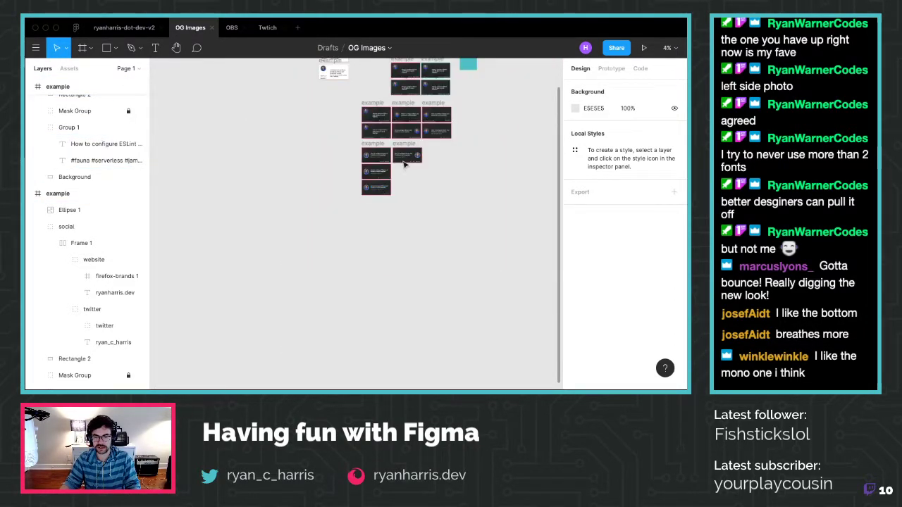
pyautogui.scroll(1, 405, 156)
pyautogui.scroll(2, 407, 181)
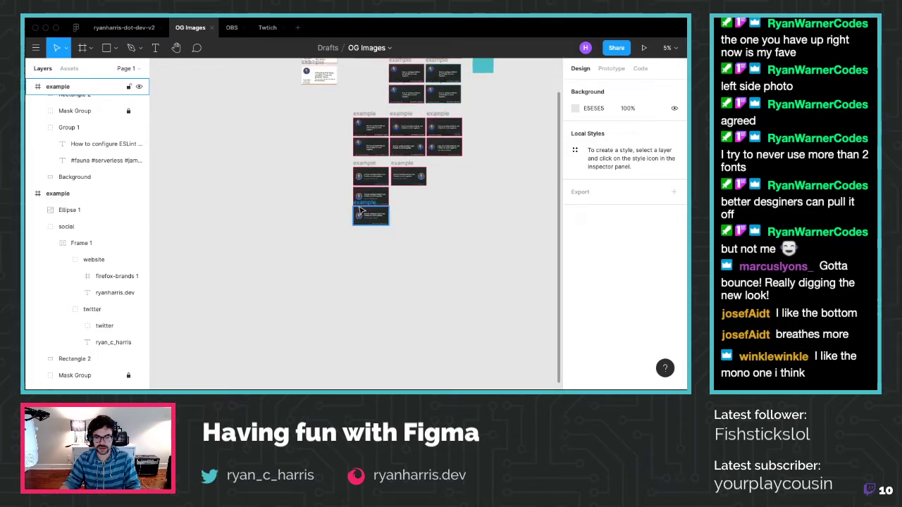
pyautogui.moveTo(360, 209); pyautogui.dragTo(361, 218)
pyautogui.hotkey('ctrl', 'c')
pyautogui.hotkey('ctrl', 'v')
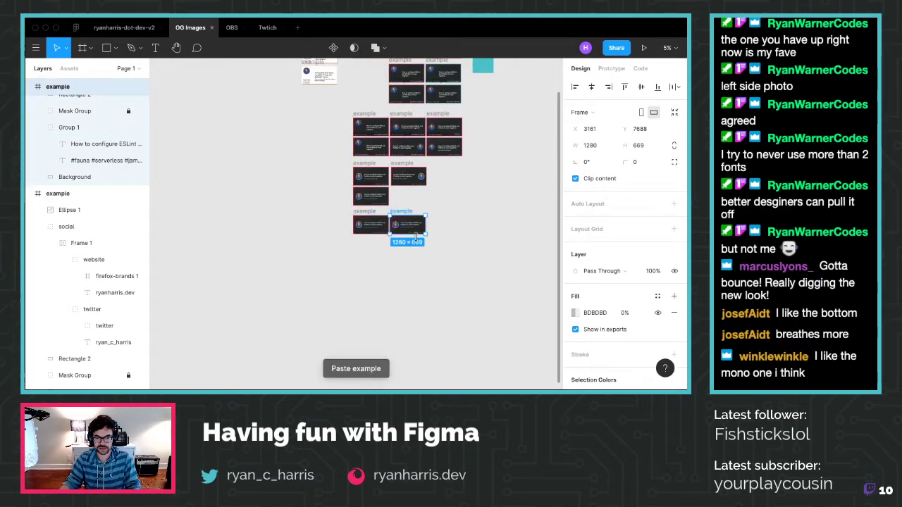
# Select the copy's footer links: globe icon, ryanharris.dev and the social handle text
pyautogui.scroll(8, 414, 230)
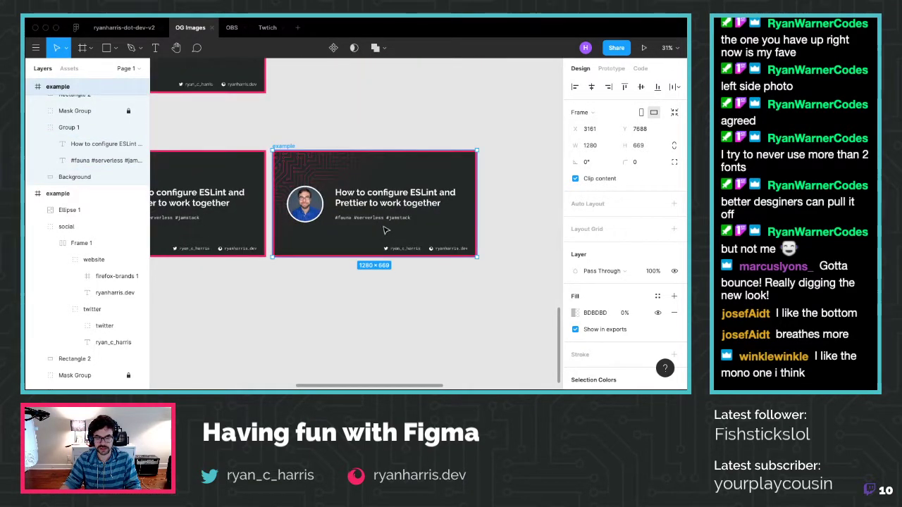
pyautogui.scroll(5, 386, 230)
pyautogui.scroll(-5, 384, 219)
pyautogui.scroll(3, 384, 208)
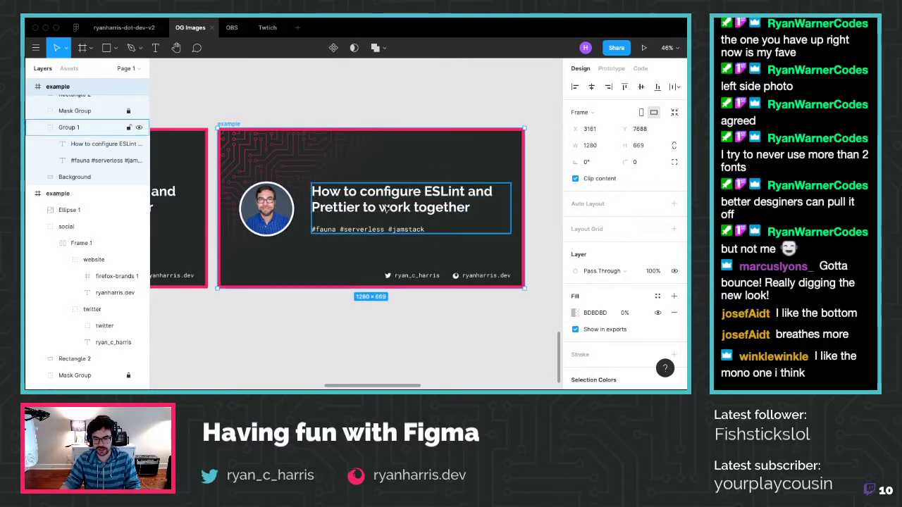
pyautogui.press('Escape')
pyautogui.keyDown('super'); pyautogui.click(456, 277); pyautogui.keyUp('super')
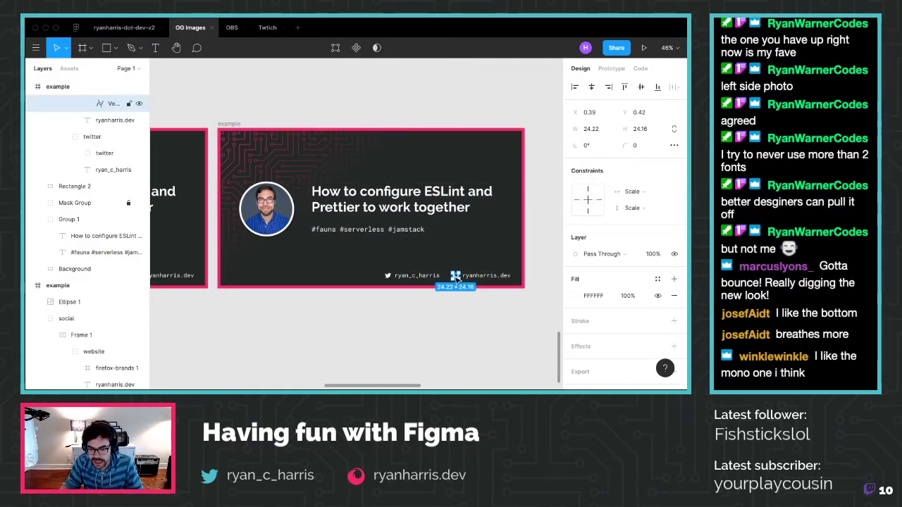
pyautogui.click(465, 275)
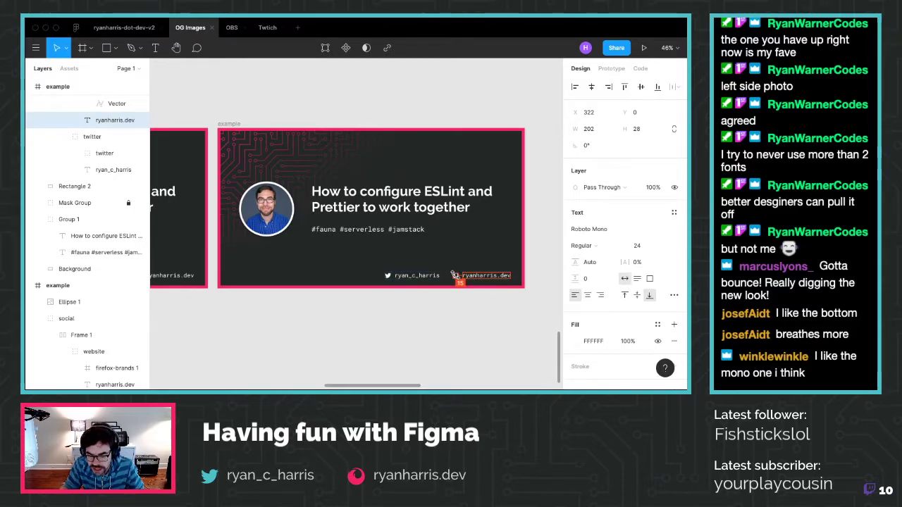
pyautogui.click(415, 276)
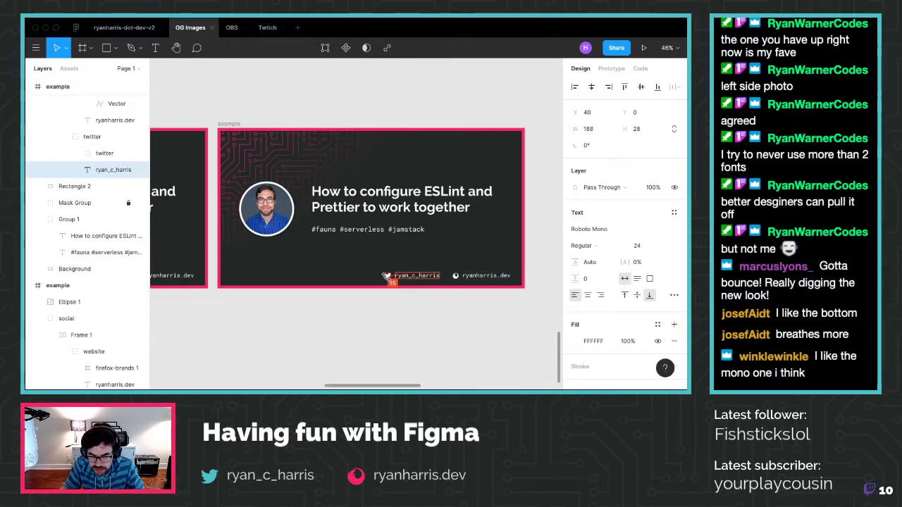
pyautogui.click(315, 277)
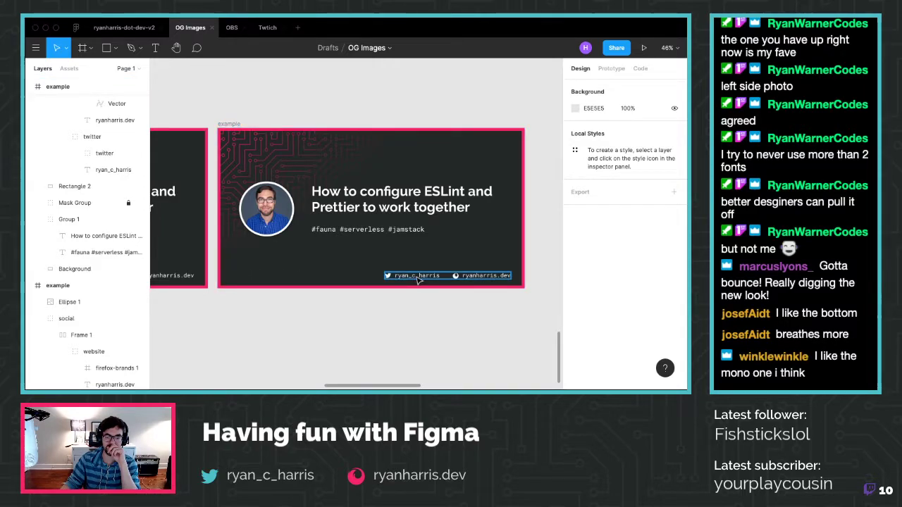
# With rulers shown, move the copy's footer links left to x=70, then open a new Firefox tab
pyautogui.hotkey('shift', 'r')
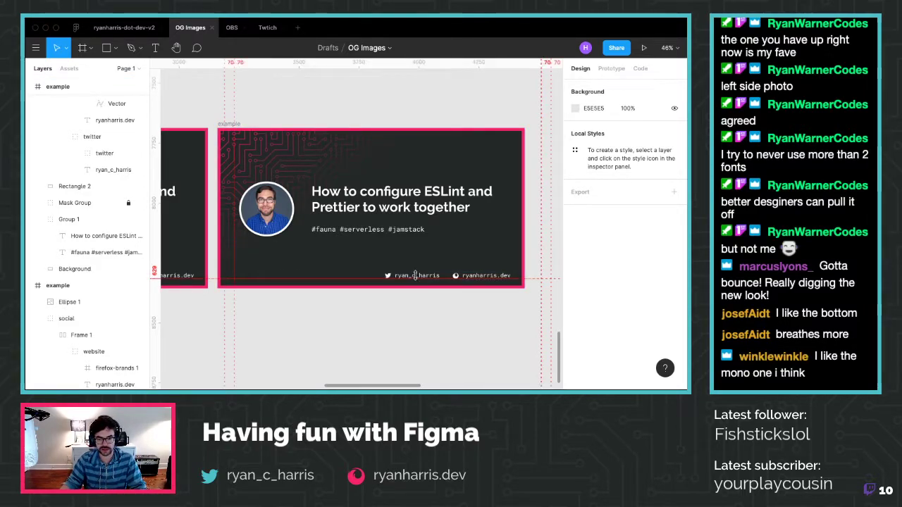
pyautogui.moveTo(428, 279); pyautogui.dragTo(279, 278)
pyautogui.click(285, 316)
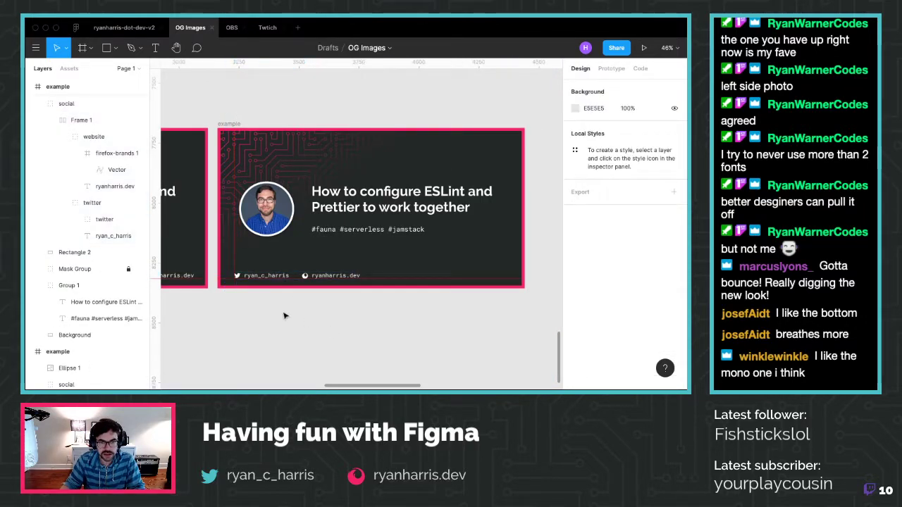
pyautogui.press('super+Tab')
pyautogui.press('super+t')
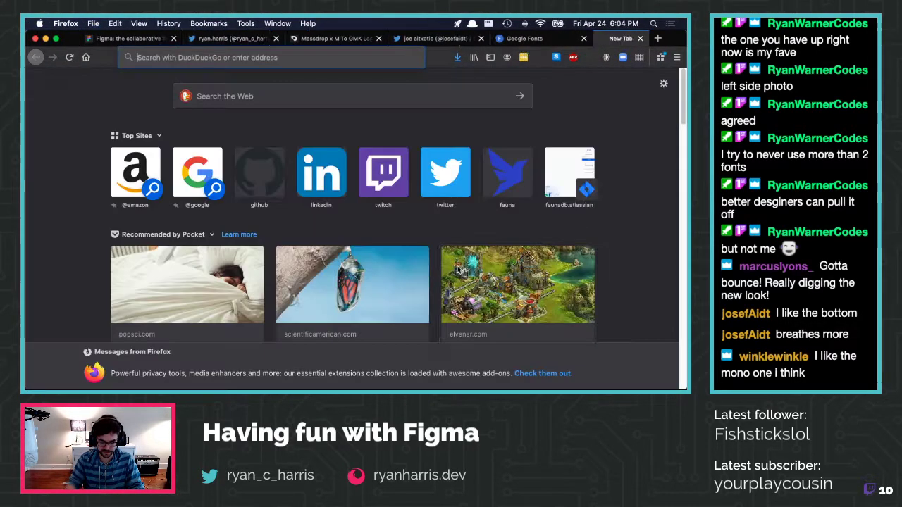
# Search Wikipedia for 'jawn' from the Firefox address bar
pyautogui.write('tw jawn')
pyautogui.press('Return')
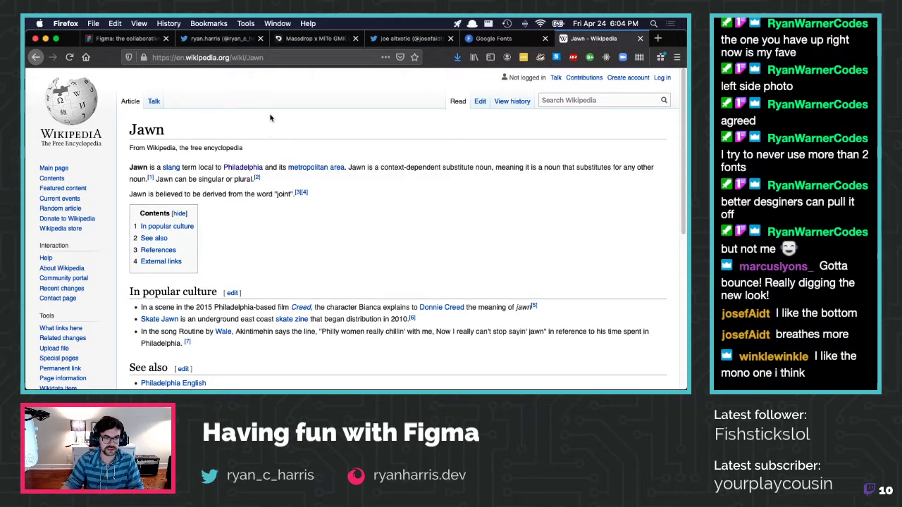
pyautogui.click(218, 57)
# Close the Wikipedia tab and return to the Figma design, clearing the card selection
pyautogui.click(639, 38)
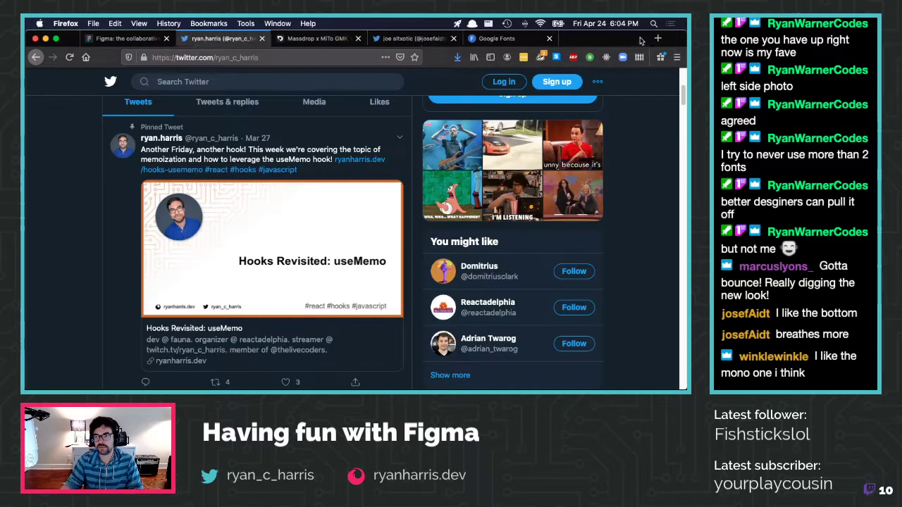
pyautogui.hotkey('ctrl', 'Right')
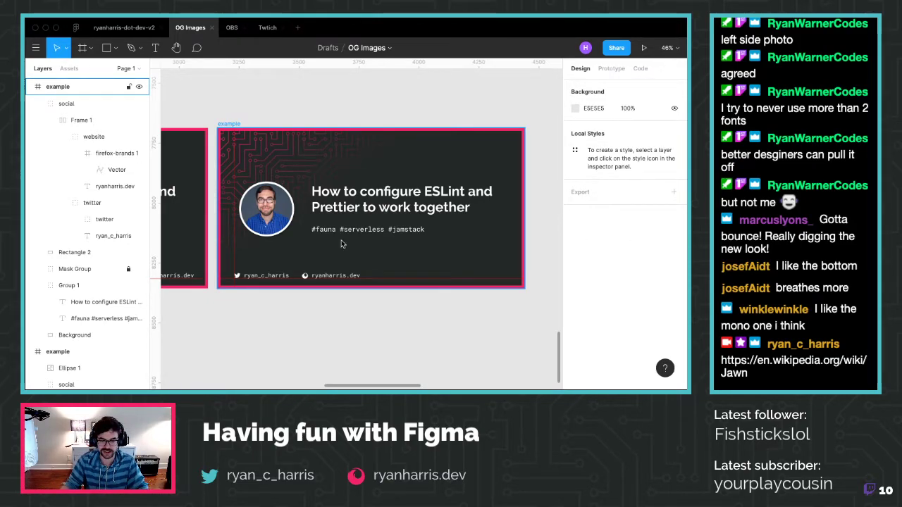
pyautogui.click(292, 359)
# Copy and paste the lower-right left-footer example card
pyautogui.scroll(-5, 294, 352)
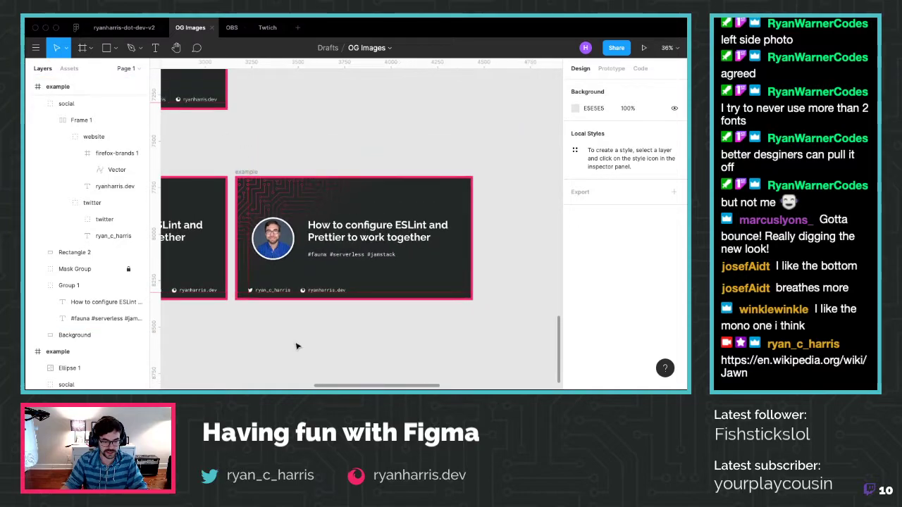
pyautogui.scroll(-4, 296, 346)
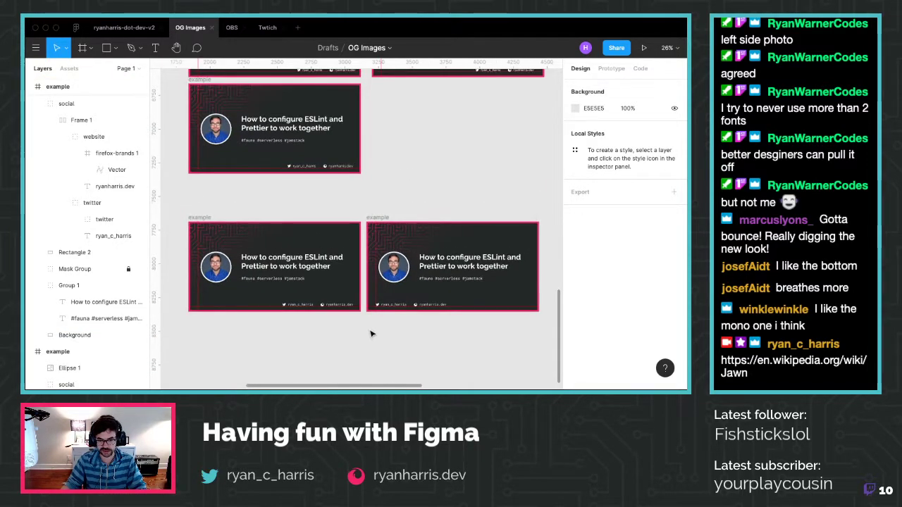
pyautogui.click(431, 304)
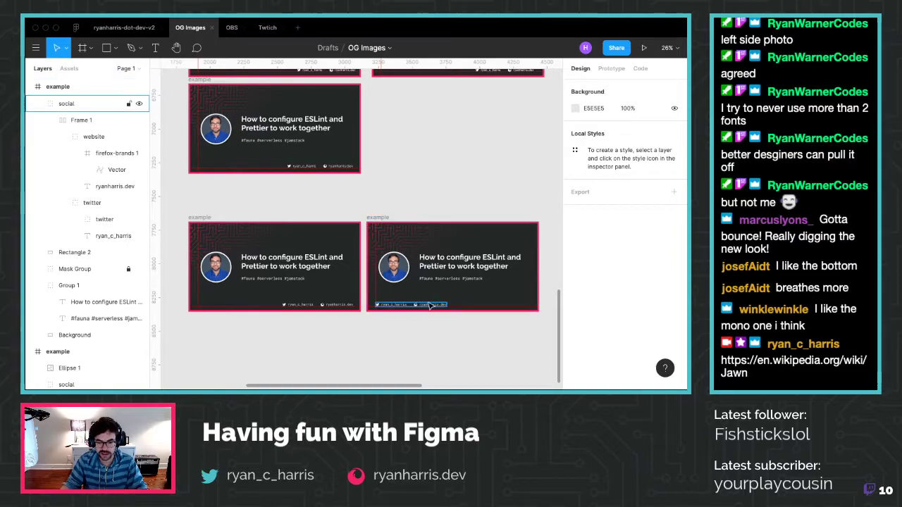
pyautogui.click(384, 217)
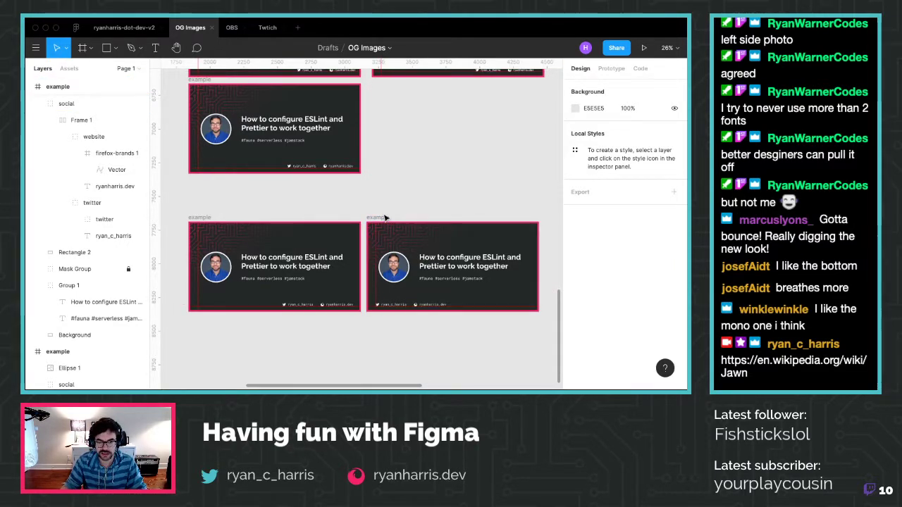
pyautogui.hotkey('ctrl', 'c')
pyautogui.hotkey('ctrl', 'v')
# Place the pasted card directly beneath the left column of cards, at X 1841, Y 8404
pyautogui.moveTo(423, 304); pyautogui.dragTo(465, 305)
pyautogui.hotkey('ctrl', 'z')
pyautogui.scroll(-4, 397, 243)
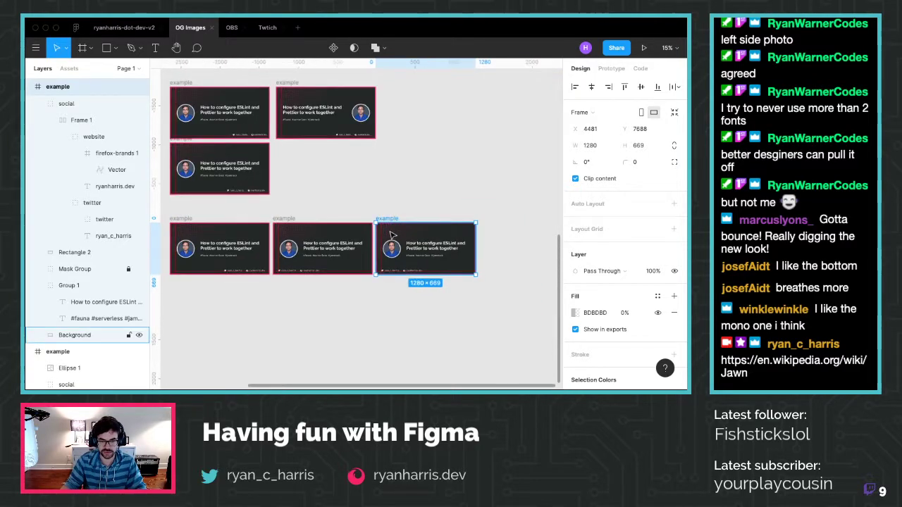
pyautogui.moveTo(393, 221); pyautogui.dragTo(186, 282)
pyautogui.scroll(10, 181, 314)
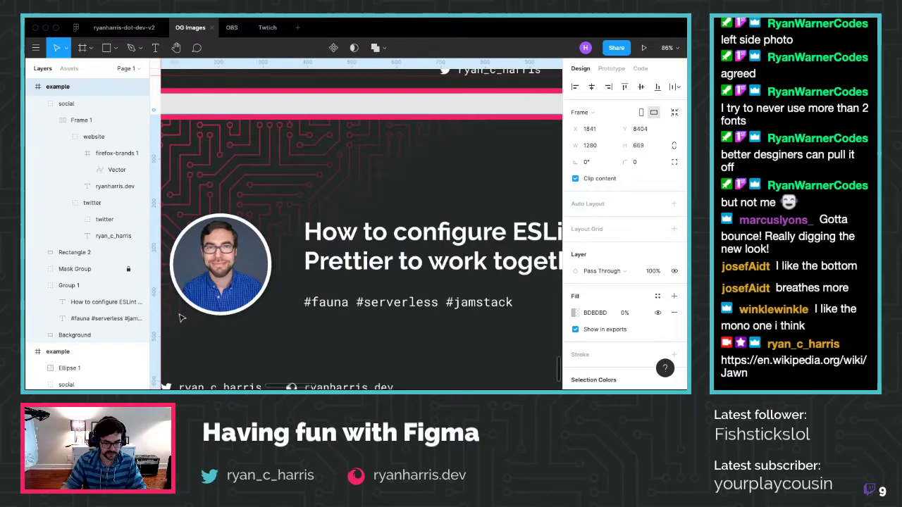
pyautogui.scroll(-3, 181, 317)
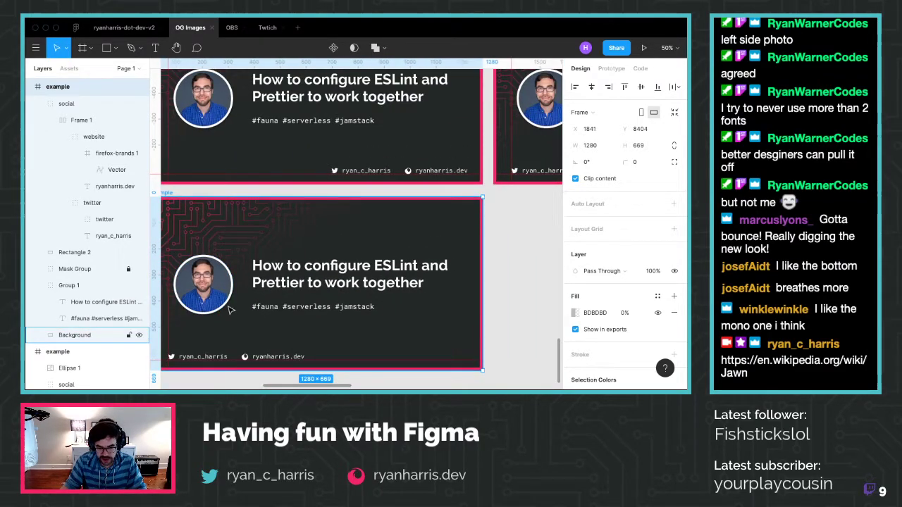
pyautogui.hscroll(-2, 228, 310)
pyautogui.scroll(-3, 232, 324)
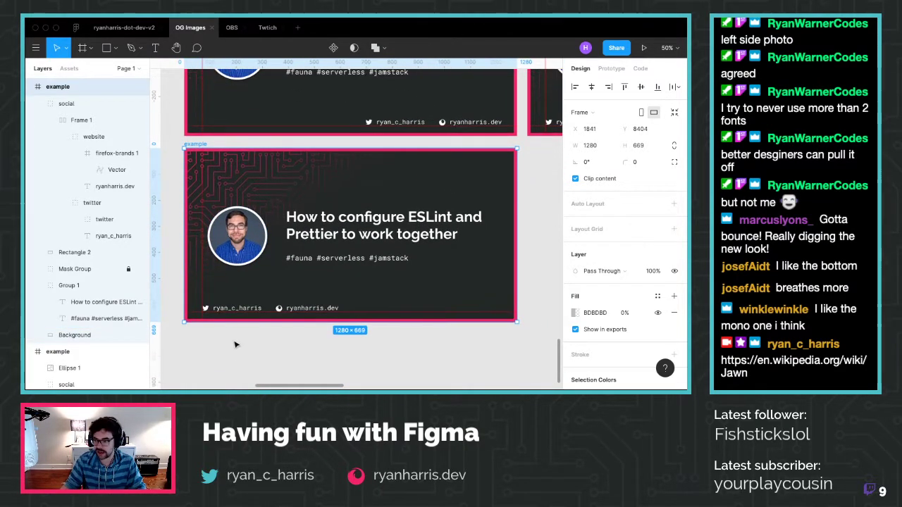
pyautogui.click(238, 378)
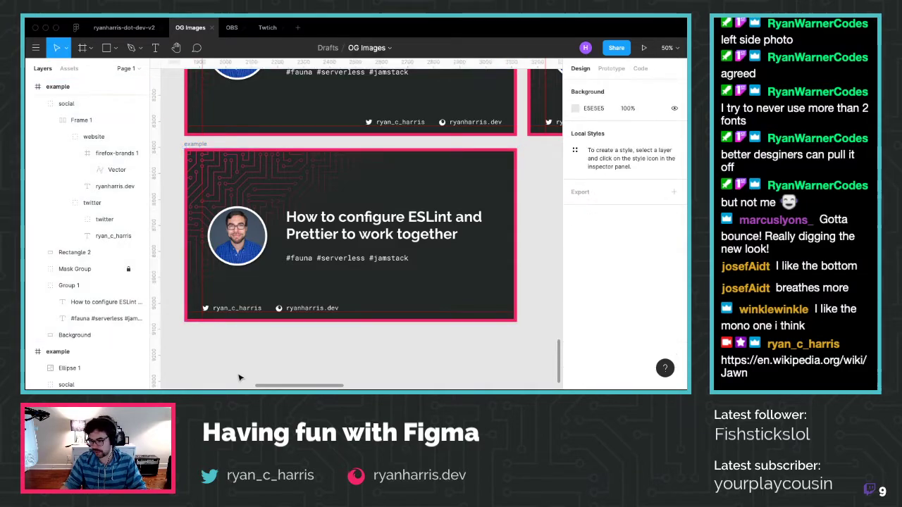
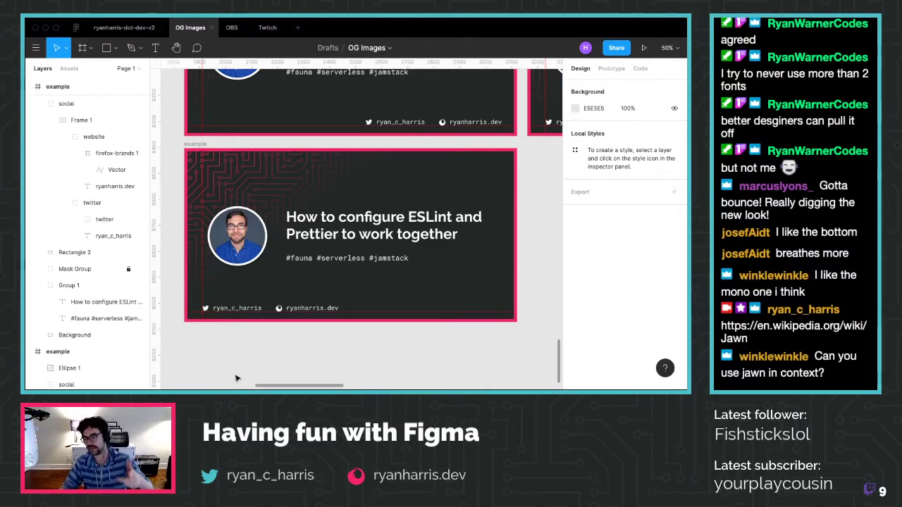
# Shift the social footer toward the card's centre and select its handles group
pyautogui.moveTo(289, 308); pyautogui.dragTo(362, 308)
pyautogui.click(367, 355)
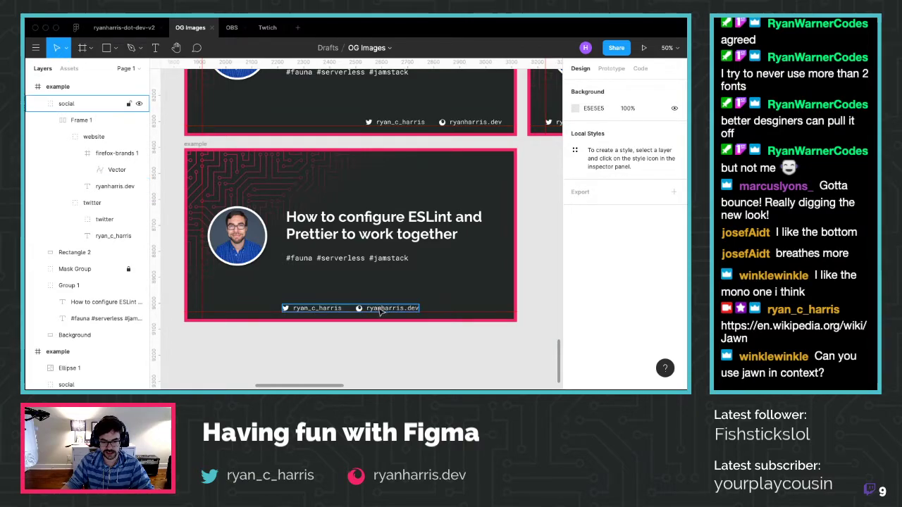
pyautogui.click(376, 308)
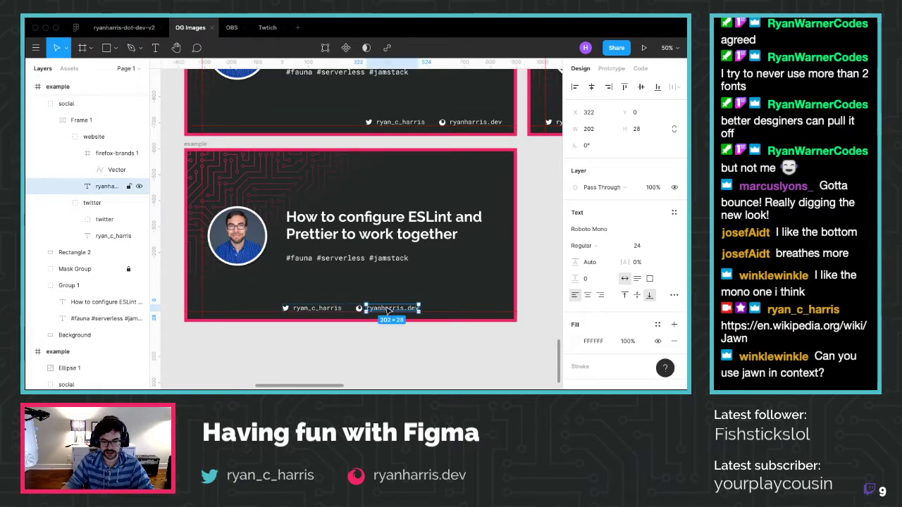
pyautogui.click(352, 325)
pyautogui.scroll(-5, 342, 358)
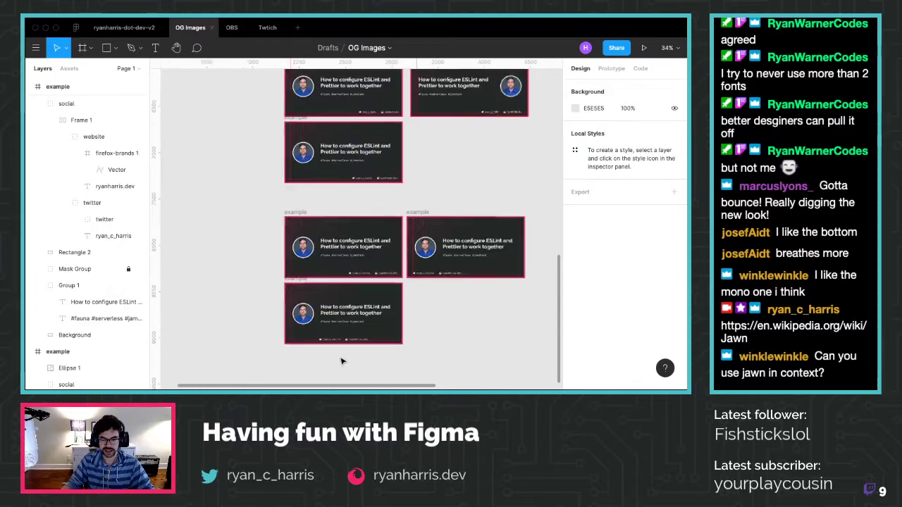
pyautogui.scroll(3, 340, 362)
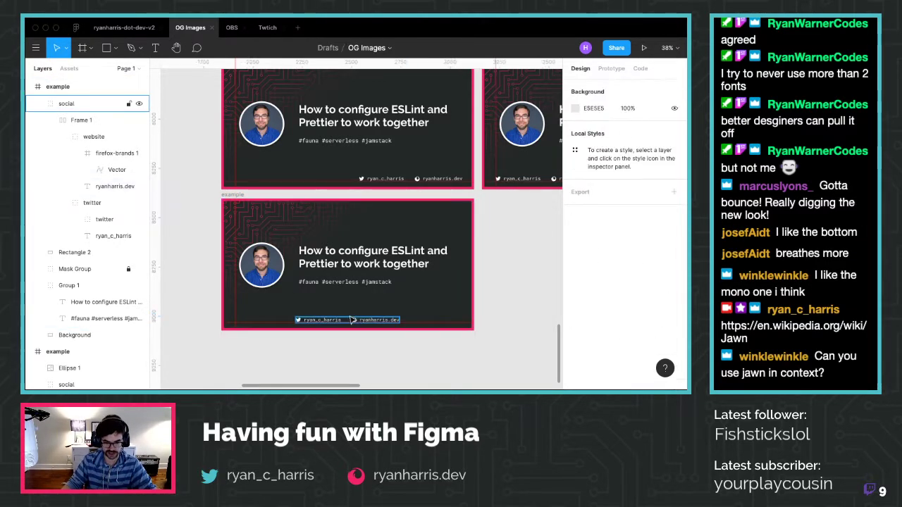
pyautogui.click(352, 320)
pyautogui.click(354, 356)
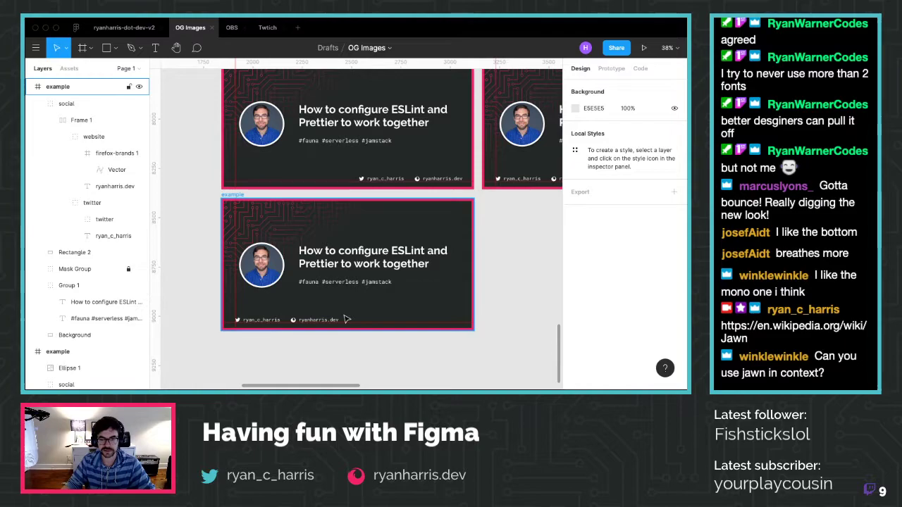
pyautogui.click(308, 320)
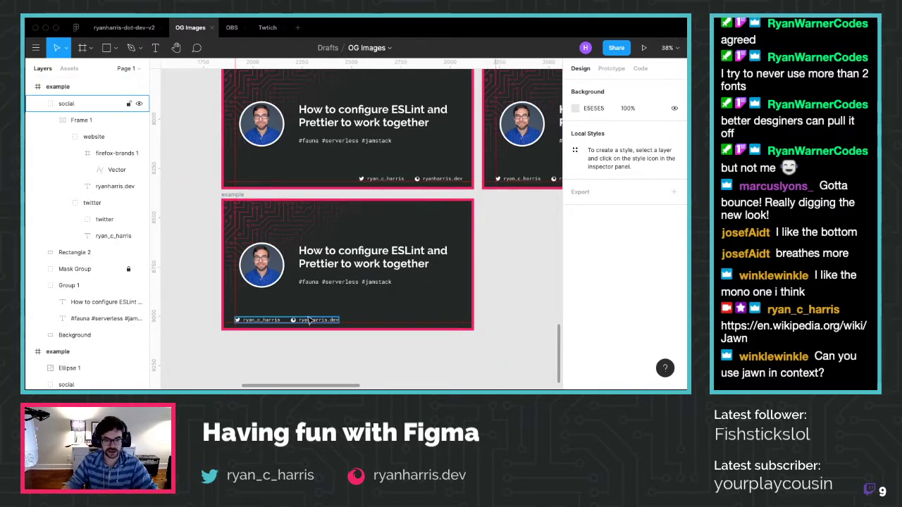
# Move the ryanharris.dev group to the card's bottom-right corner, nudged slightly left
pyautogui.click(95, 137)
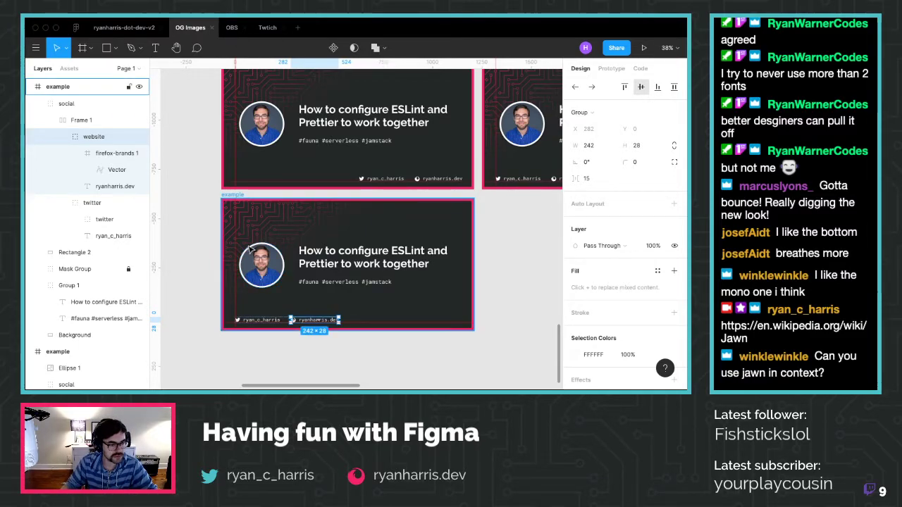
pyautogui.click(251, 246)
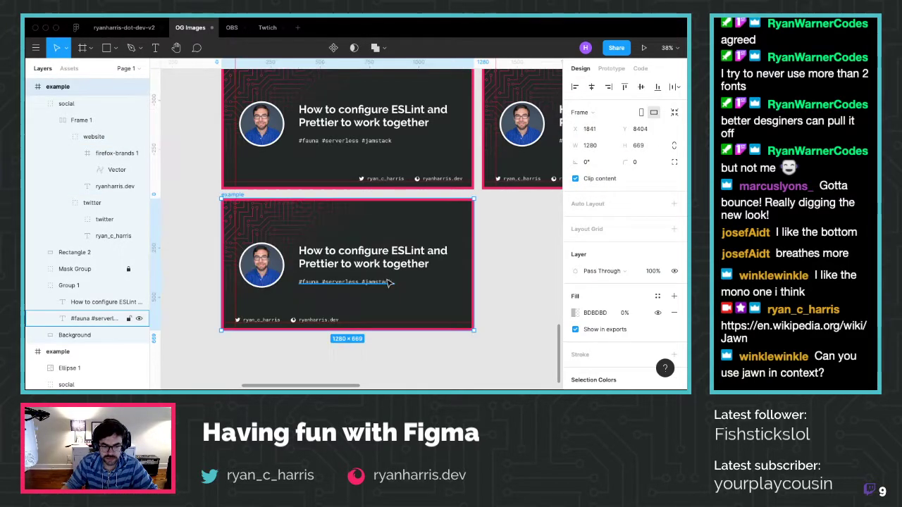
pyautogui.click(294, 371)
pyautogui.click(299, 319)
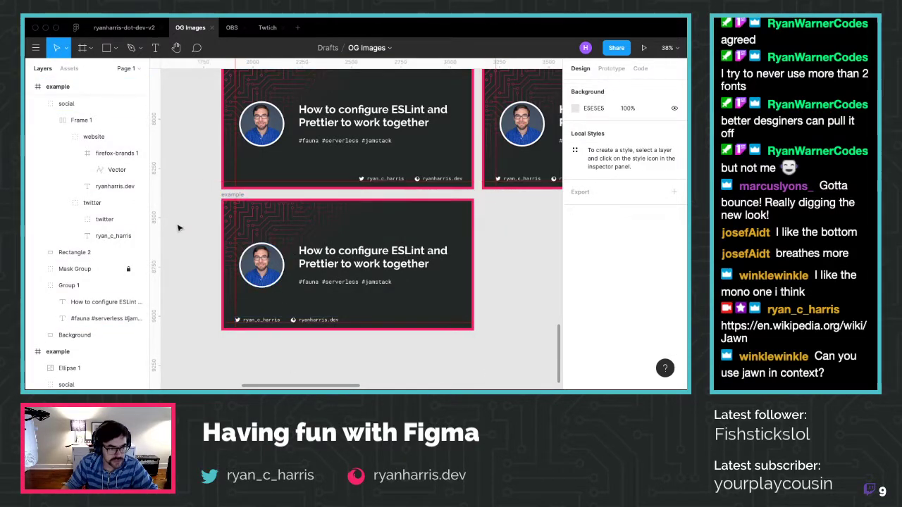
pyautogui.doubleClick(298, 320)
pyautogui.moveTo(299, 321); pyautogui.dragTo(429, 322)
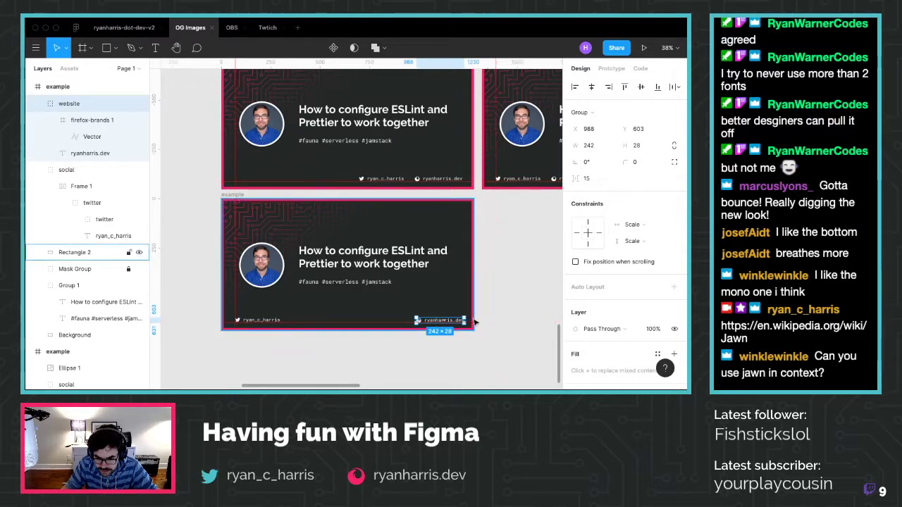
pyautogui.scroll(5, 463, 326)
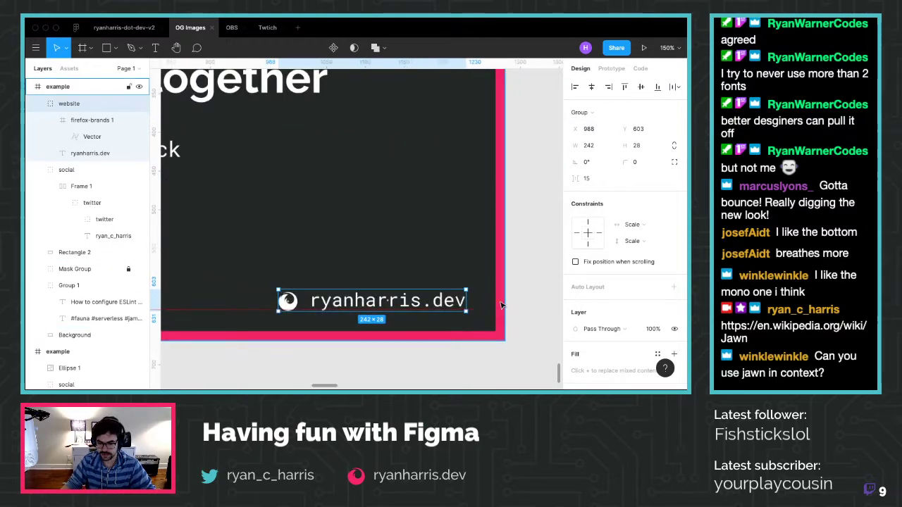
pyautogui.moveTo(501, 305); pyautogui.dragTo(484, 305)
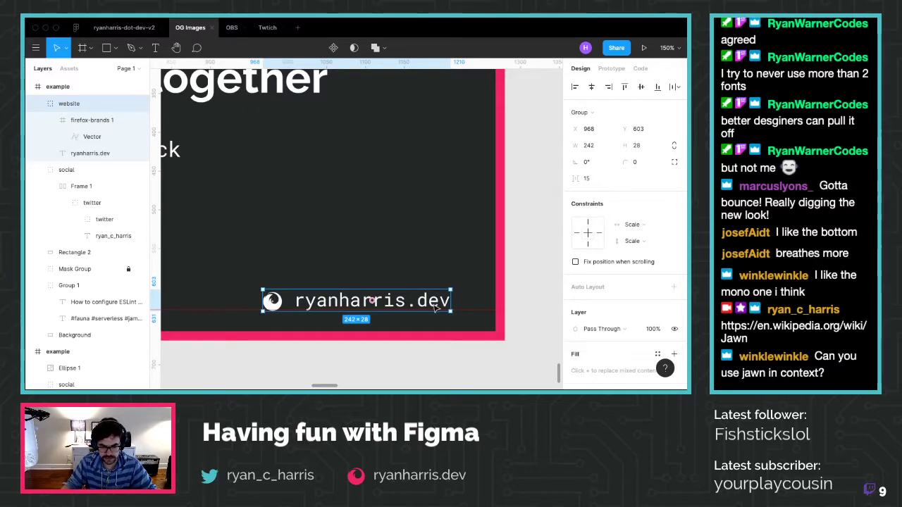
# Right-align the ryanharris.dev text and hide the canvas rulers
pyautogui.scroll(-5, 252, 343)
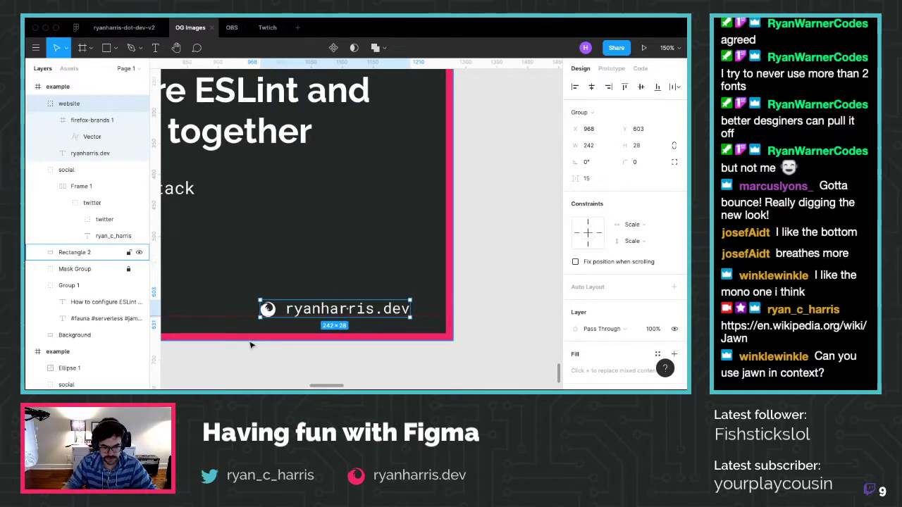
pyautogui.scroll(-4, 252, 343)
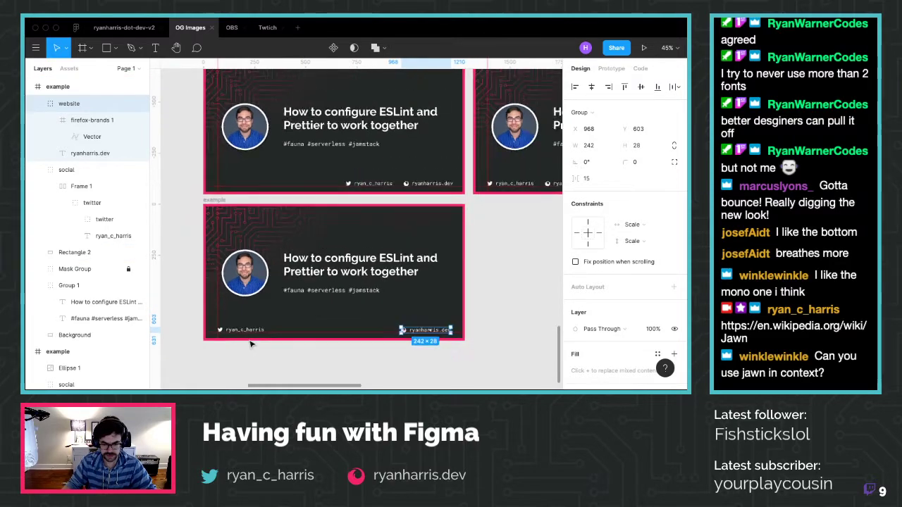
pyautogui.scroll(1, 252, 343)
pyautogui.click(253, 345)
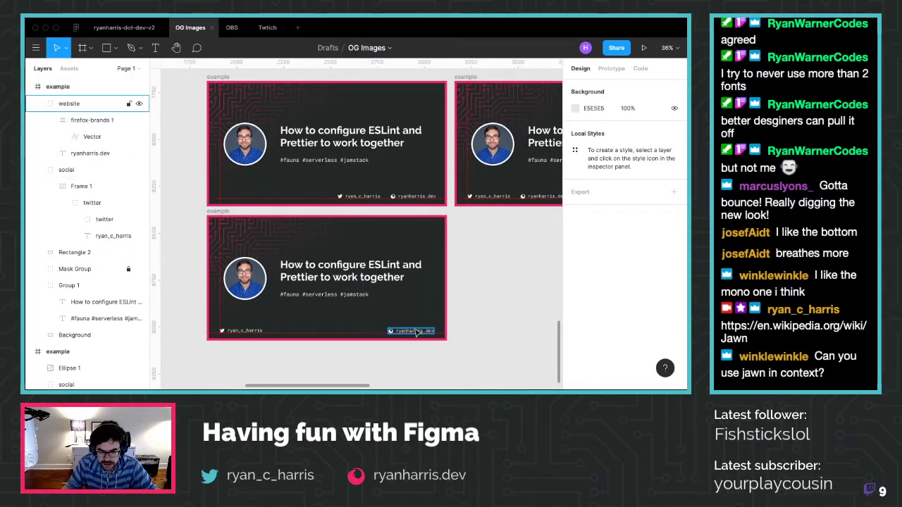
pyautogui.click(413, 331)
pyautogui.scroll(-2, 599, 282)
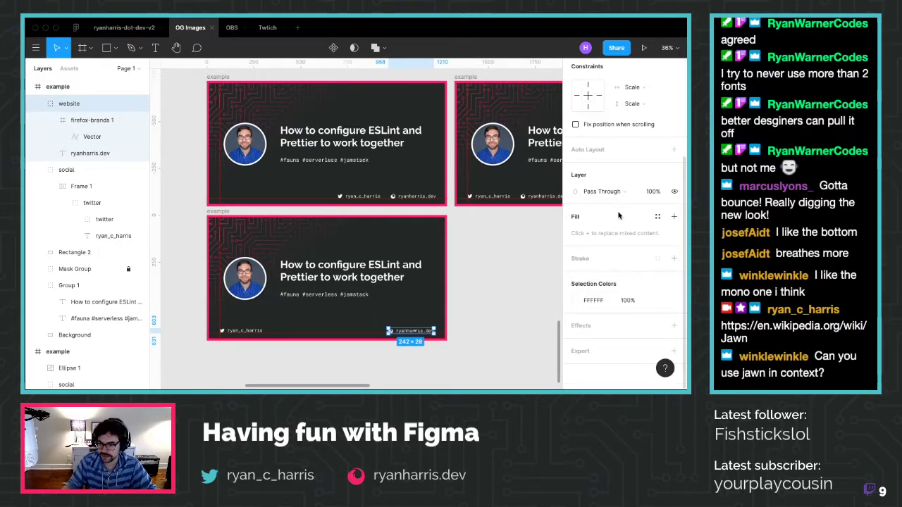
pyautogui.doubleClick(409, 328)
pyautogui.click(601, 258)
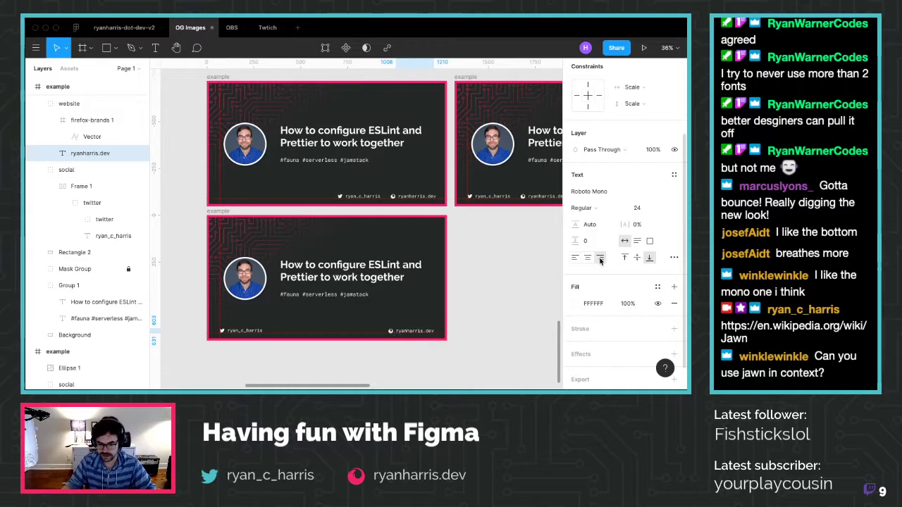
pyautogui.click(428, 370)
pyautogui.doubleClick(414, 331)
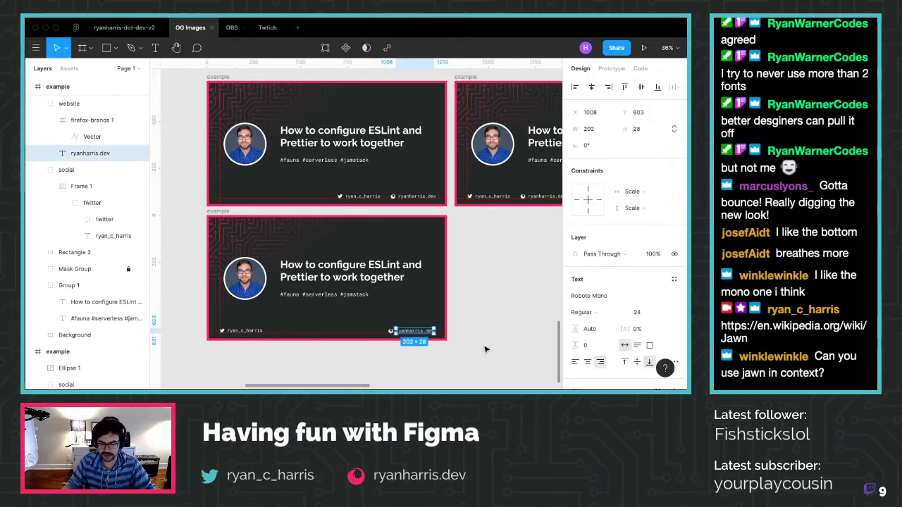
pyautogui.click(418, 365)
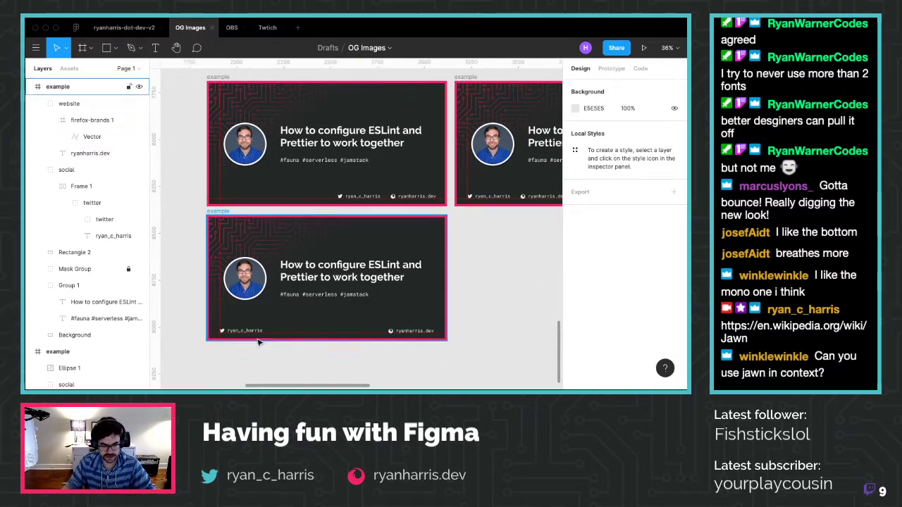
pyautogui.hotkey('shift', 'r')
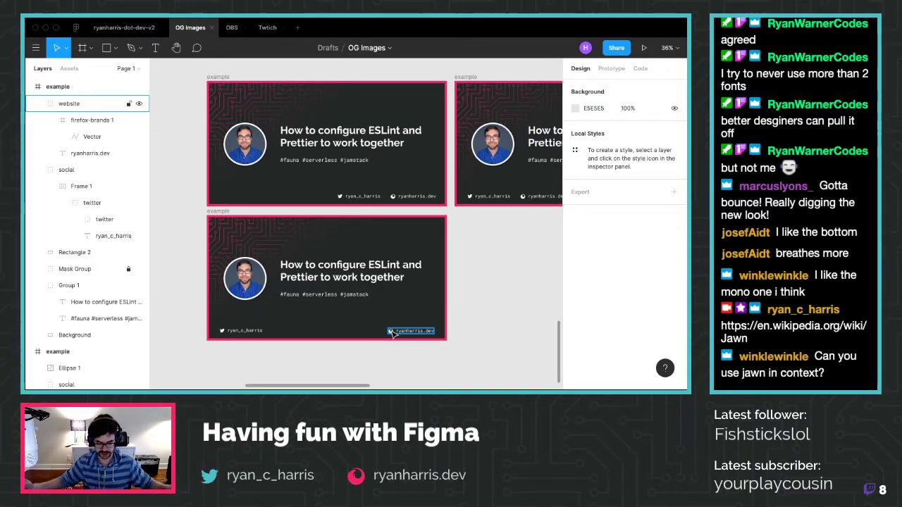
# Paste a copy of the bottom example card beside it
pyautogui.click(226, 215)
pyautogui.hotkey('ctrl', 'v')
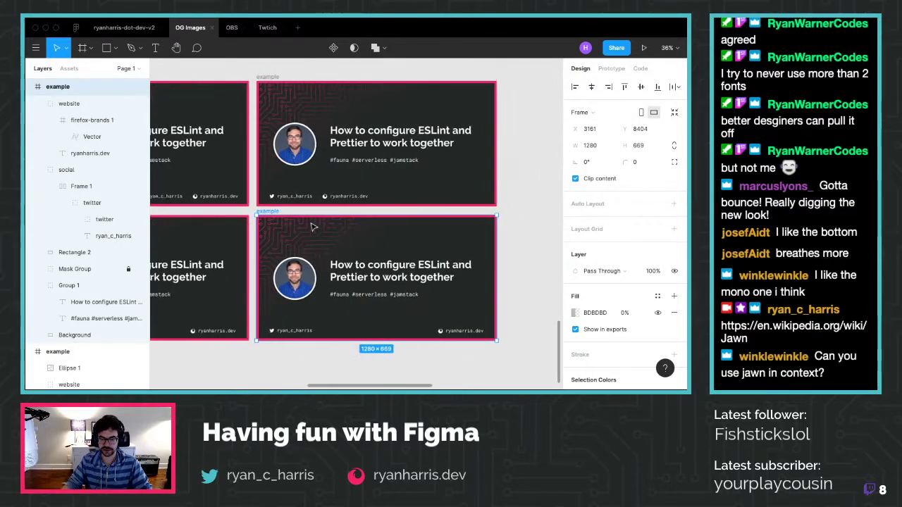
pyautogui.scroll(5, 367, 333)
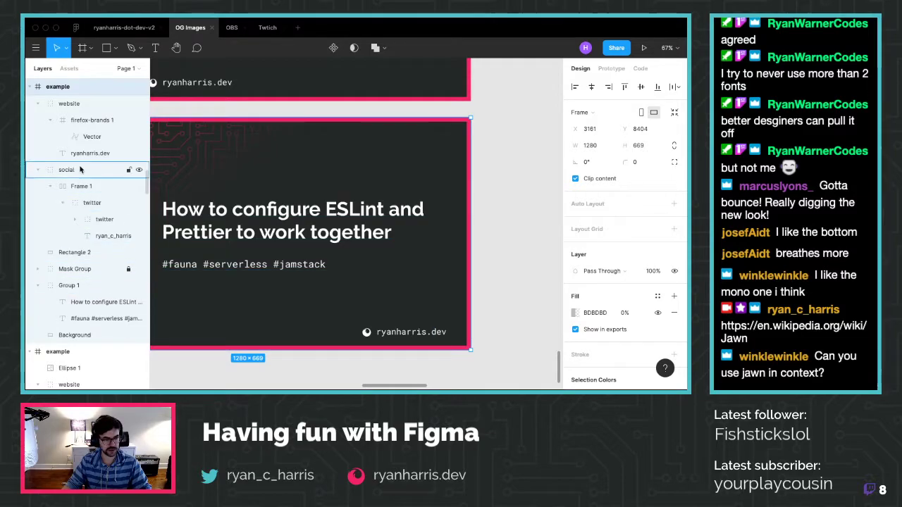
# Move the Firefox icon from before the ryanharris.dev text to after it
pyautogui.click(52, 122)
pyautogui.click(85, 120)
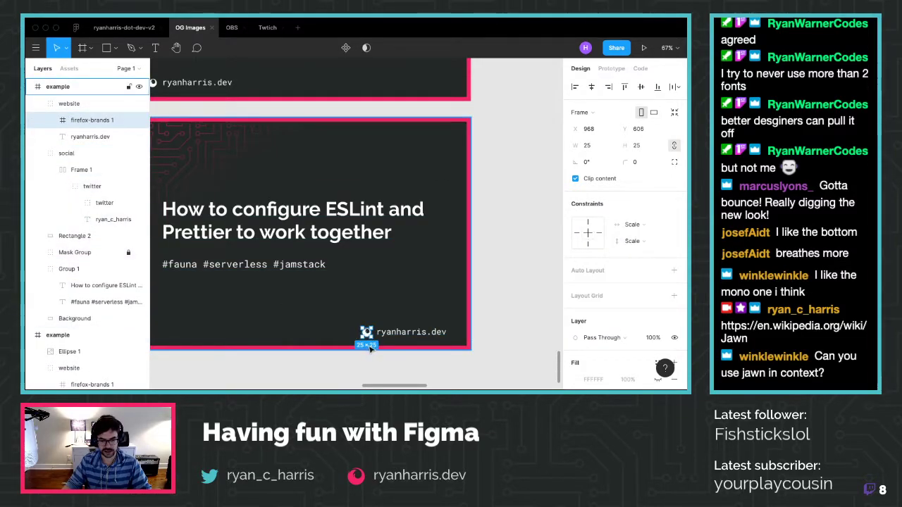
pyautogui.moveTo(372, 337); pyautogui.dragTo(368, 336)
pyautogui.hotkey('shift', 'Right')
pyautogui.hotkey('shift', 'Right')
pyautogui.hotkey('shift', 'Right')
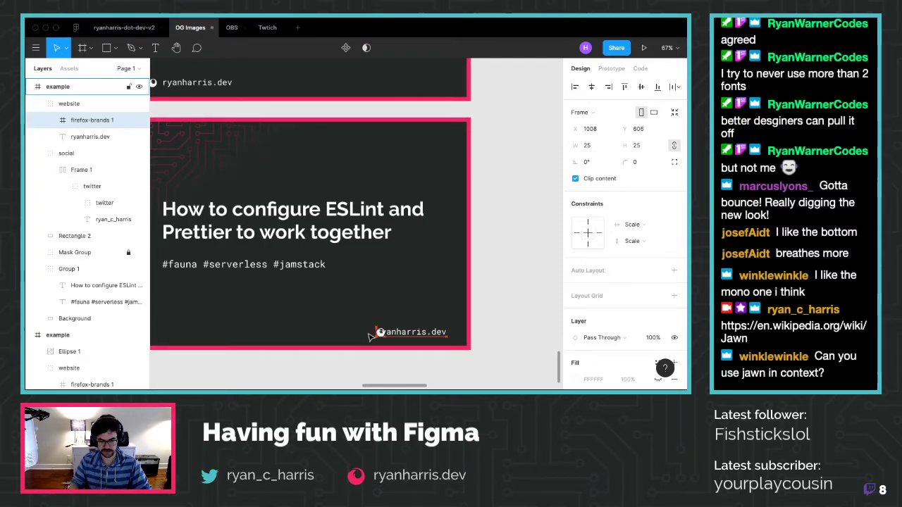
pyautogui.hotkey('shift', 'Right')
pyautogui.hotkey('shift', 'Right')
pyautogui.hotkey('shift', 'Right')
pyautogui.hotkey('shift', 'Right')
pyautogui.hotkey('shift', 'Right')
pyautogui.hotkey('shift', 'Right')
pyautogui.hotkey('shift', 'Right')
pyautogui.hotkey('shift', 'Right')
pyautogui.hotkey('shift', 'Right')
pyautogui.hotkey('shift', 'Right')
pyautogui.hotkey('shift', 'Right')
pyautogui.hotkey('shift', 'Right')
pyautogui.hotkey('shift', 'Right')
pyautogui.hotkey('shift', 'Right')
pyautogui.hotkey('shift', 'Right')
pyautogui.hotkey('shift', 'Right')
pyautogui.hotkey('shift', 'Right')
pyautogui.hotkey('shift', 'Right')
pyautogui.hotkey('shift', 'Right')
pyautogui.hotkey('shift', 'Right')
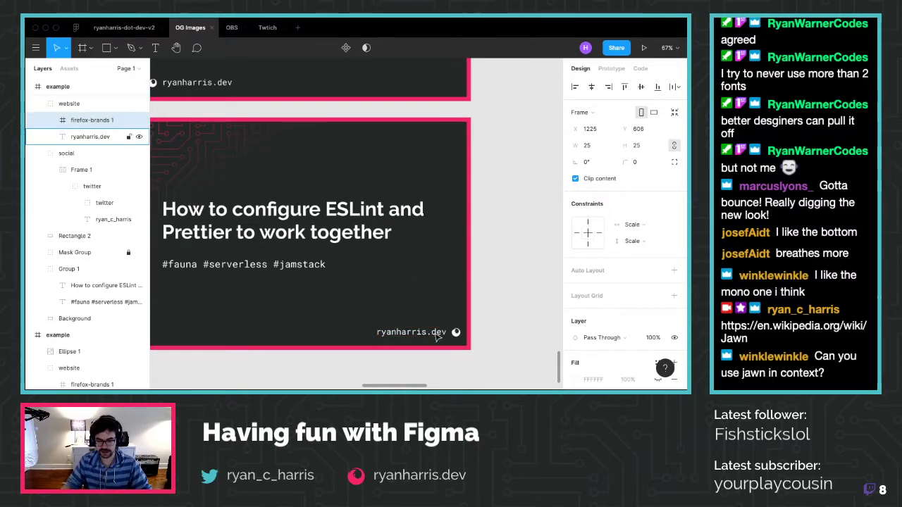
# Shift the website group 40 units left and deselect it
pyautogui.click(72, 106)
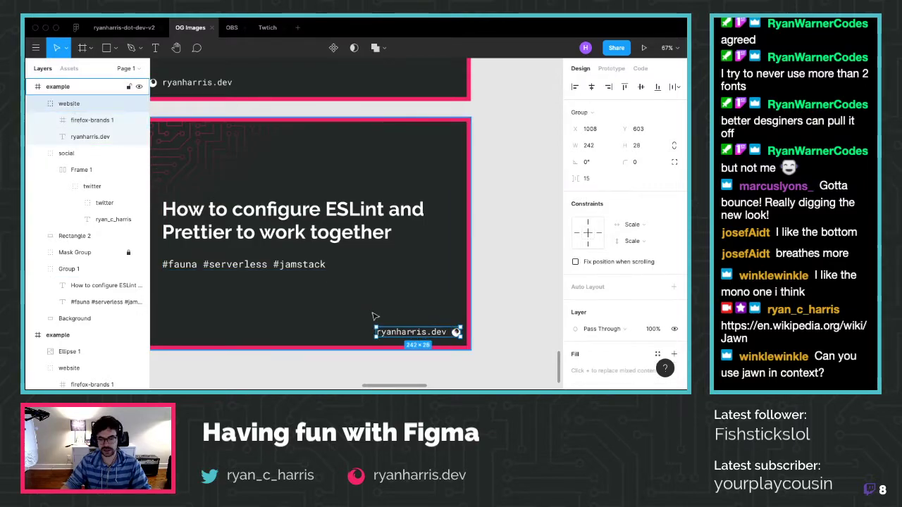
pyautogui.hotkey('shift', 'Left')
pyautogui.hotkey('shift', 'Left')
pyautogui.hotkey('shift', 'Left')
pyautogui.hotkey('shift', 'Left')
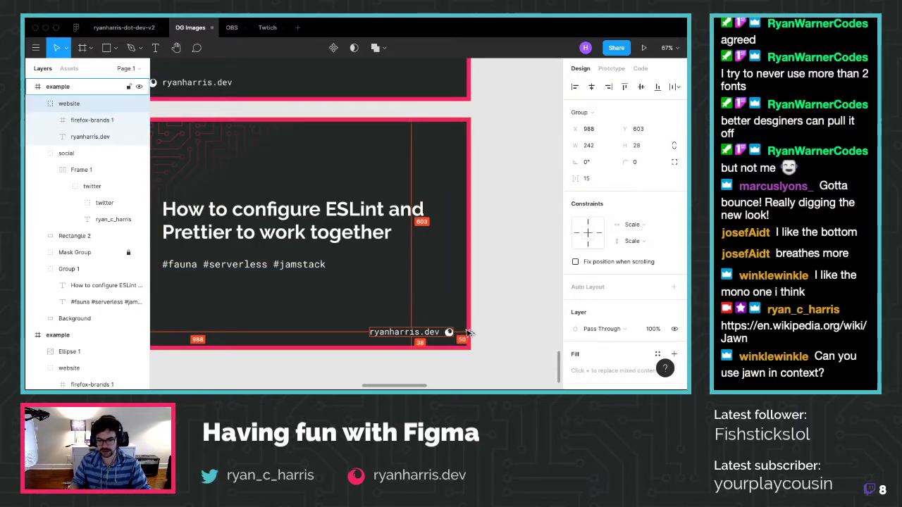
pyautogui.click(486, 354)
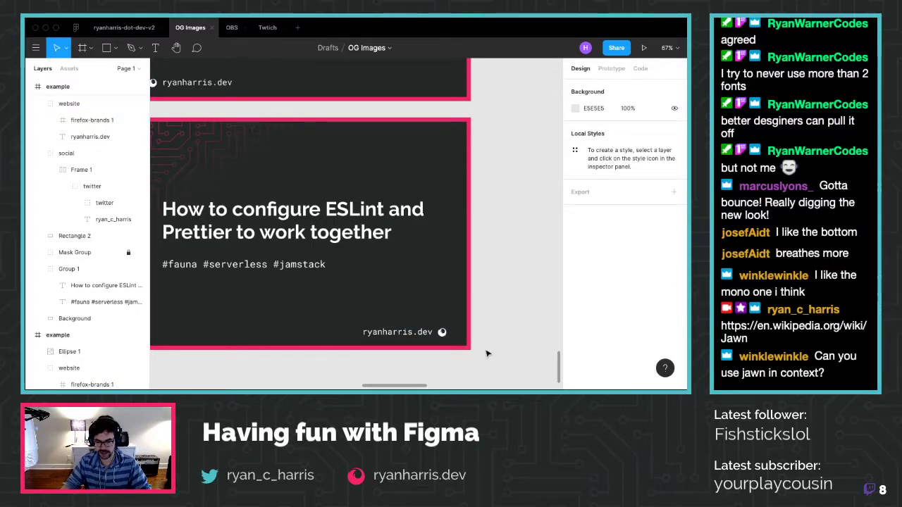
pyautogui.scroll(-5, 304, 369)
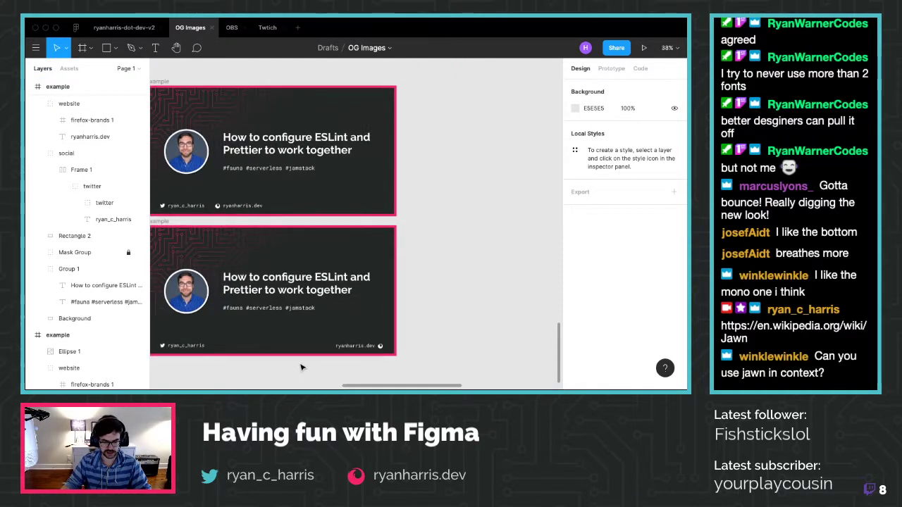
# Drag the lower-right example card down under the left column of cards
pyautogui.scroll(-3, 303, 367)
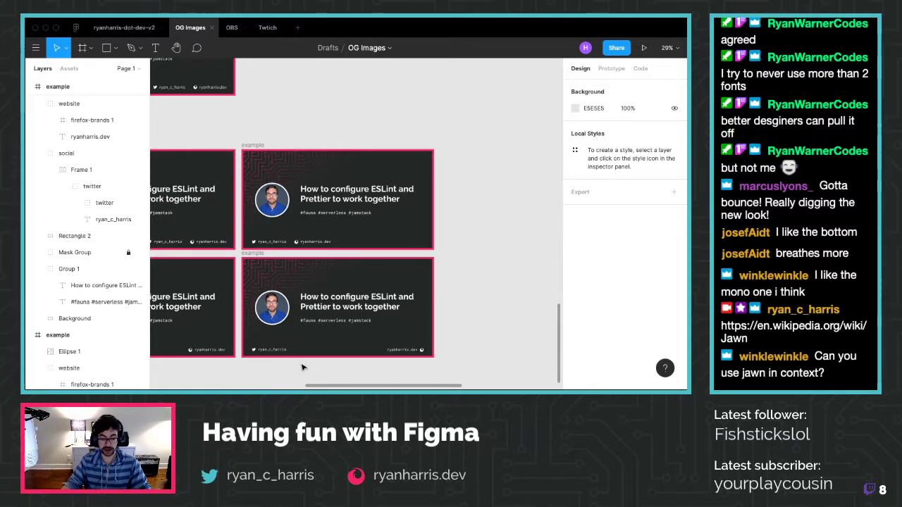
pyautogui.hscroll(-4, 302, 366)
pyautogui.click(305, 350)
pyautogui.scroll(-3, 321, 339)
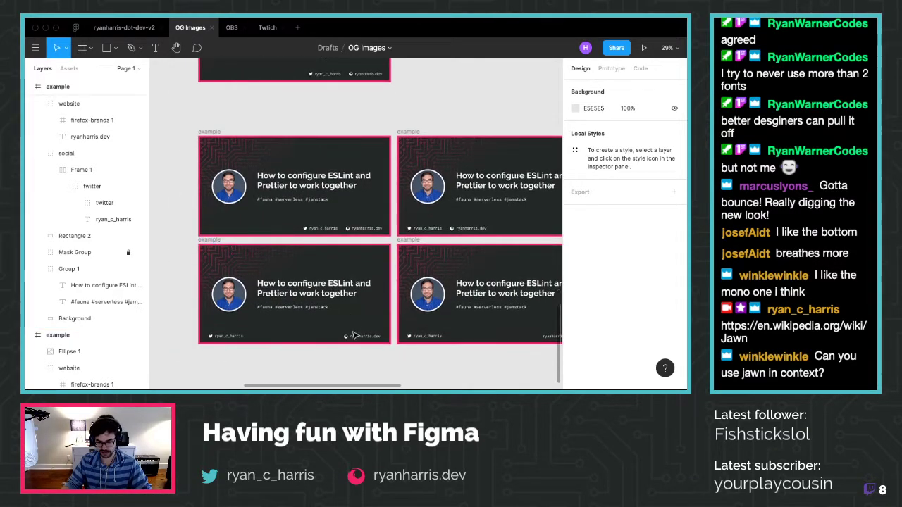
pyautogui.scroll(-2, 353, 334)
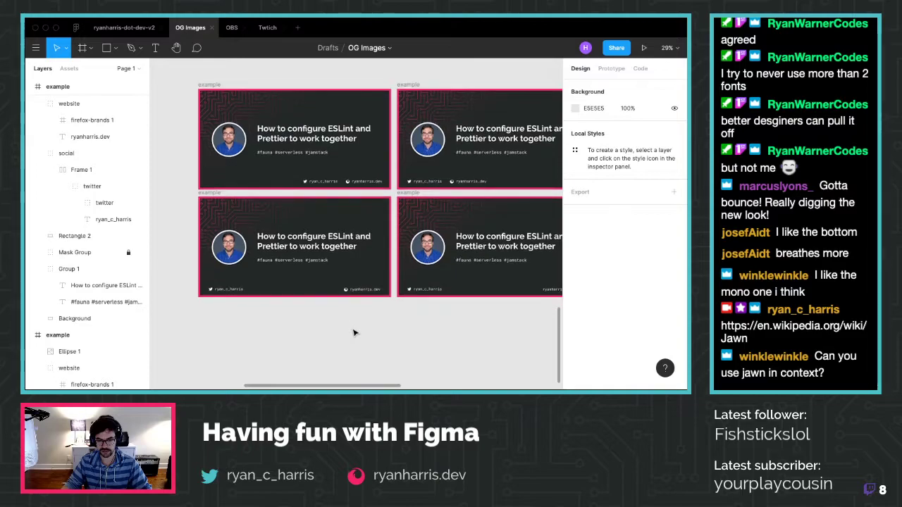
pyautogui.moveTo(409, 192); pyautogui.dragTo(220, 304)
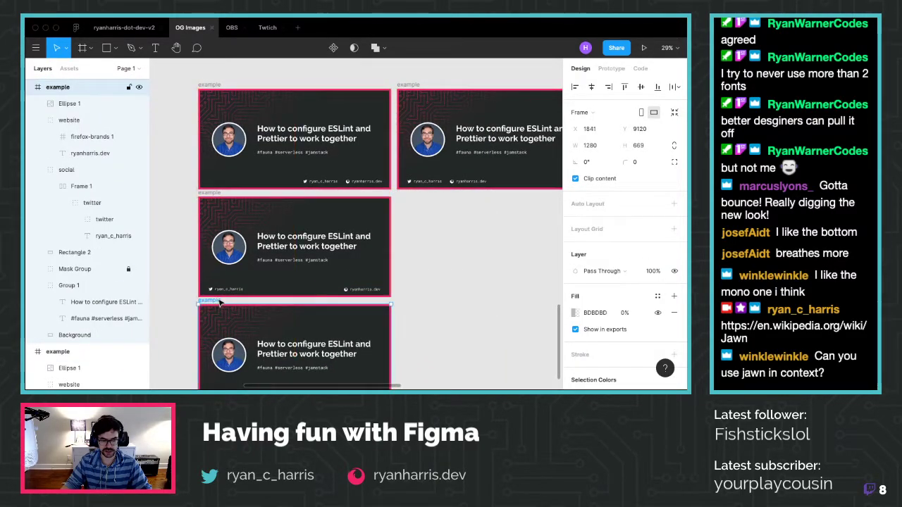
pyautogui.scroll(5, 222, 312)
pyautogui.scroll(-3, 228, 318)
pyautogui.scroll(-3, 231, 318)
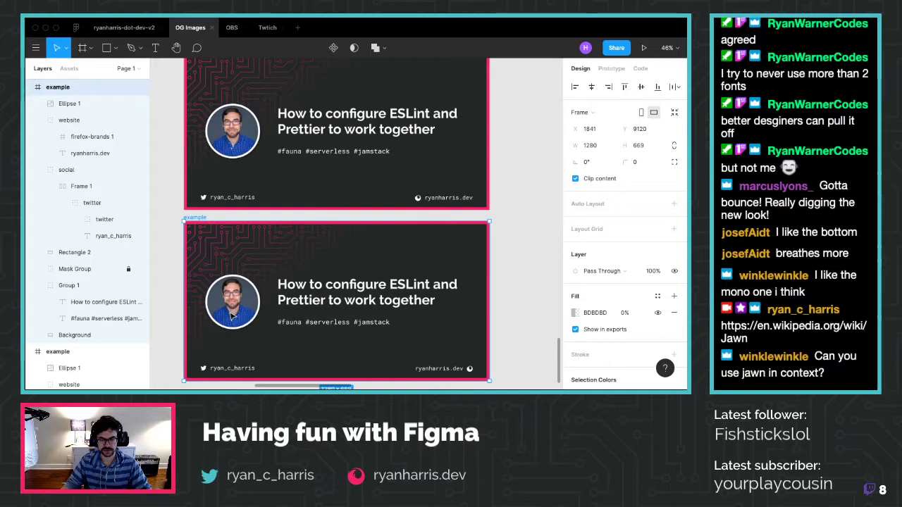
# Deselect the frame and pan around to review the stacked cards
pyautogui.click(537, 262)
pyautogui.scroll(1, 537, 262)
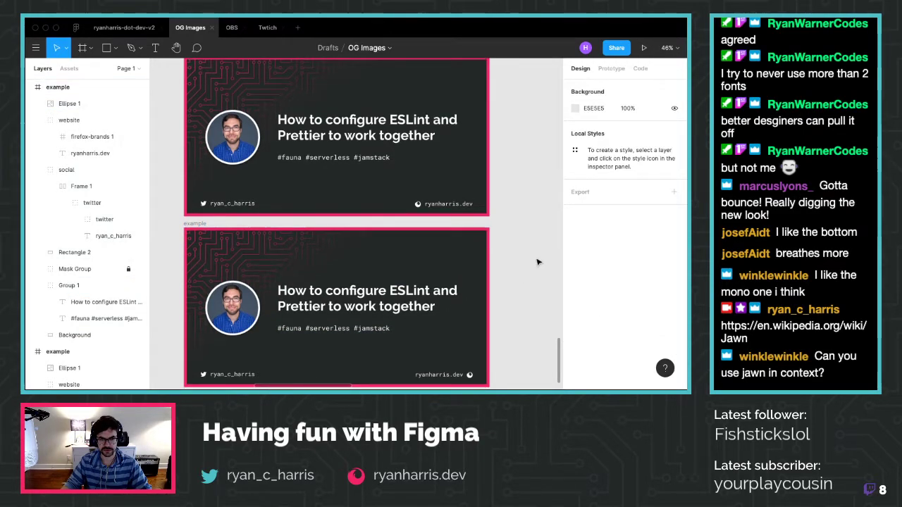
pyautogui.scroll(-1, 537, 262)
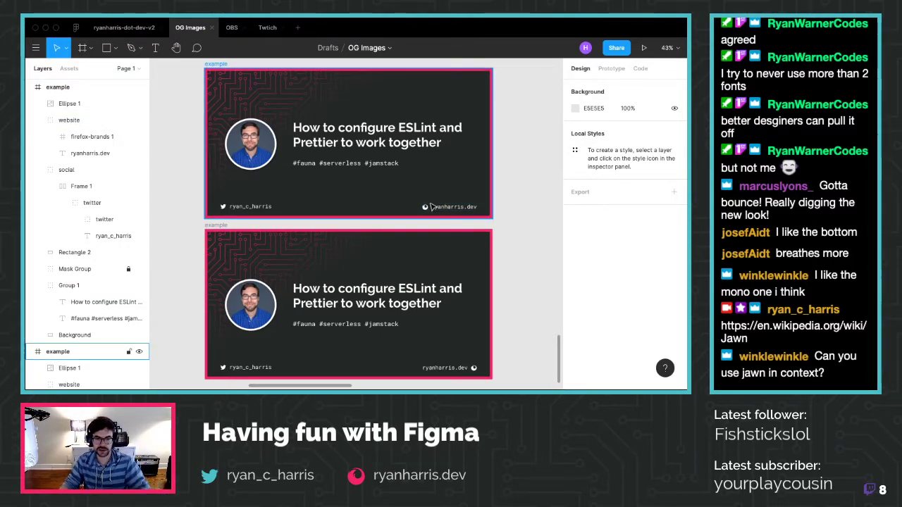
pyautogui.scroll(-5, 431, 207)
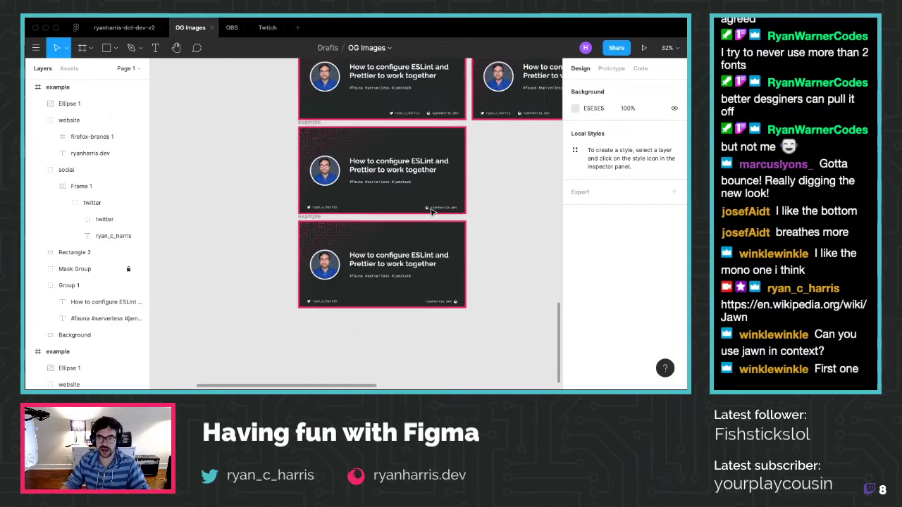
pyautogui.hscroll(3, 431, 211)
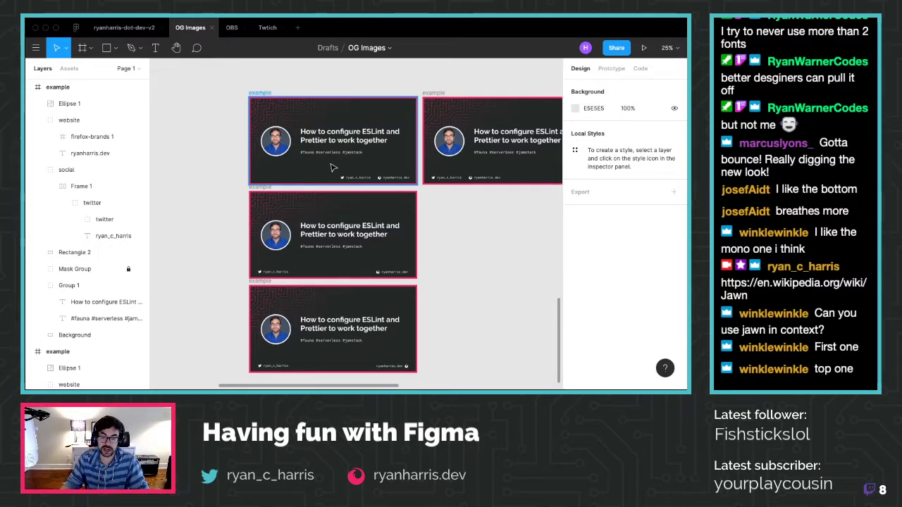
# Move the second example card down beside the middle card, undoing a stray pasted copy
pyautogui.click(260, 96)
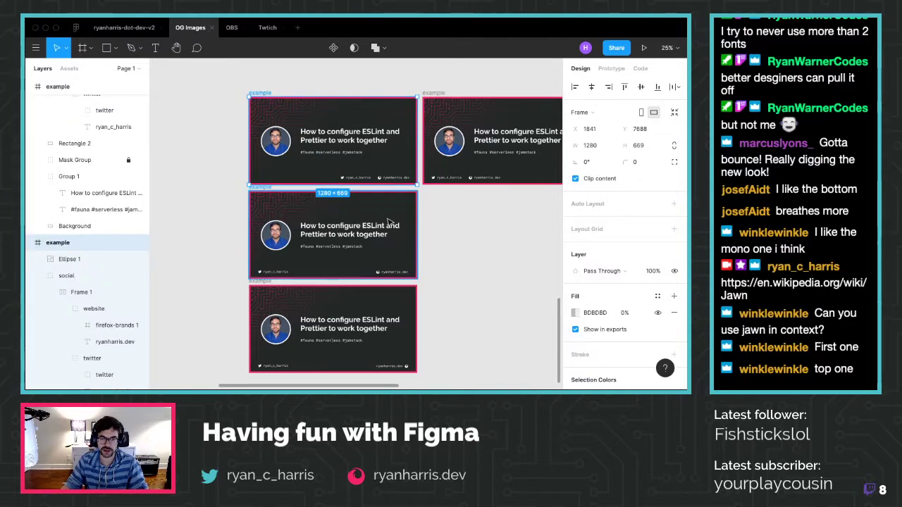
pyautogui.hscroll(3, 502, 233)
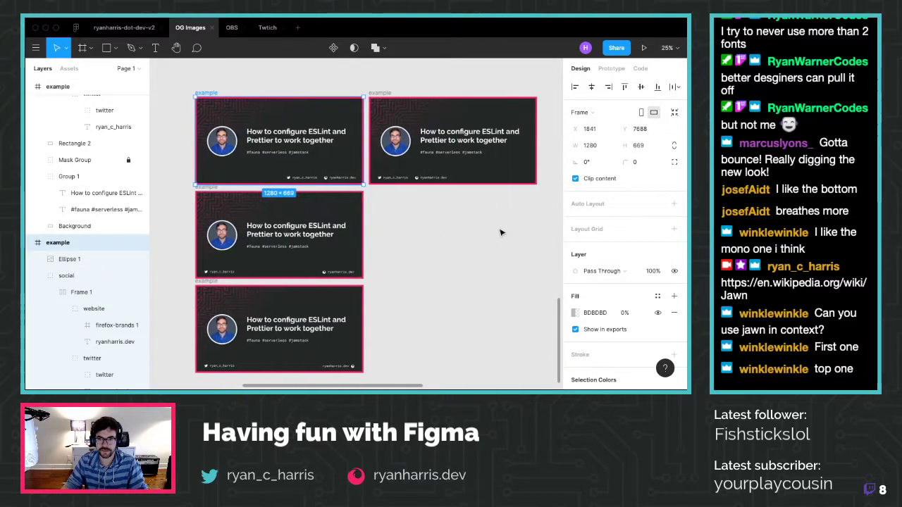
pyautogui.moveTo(352, 96); pyautogui.dragTo(352, 186)
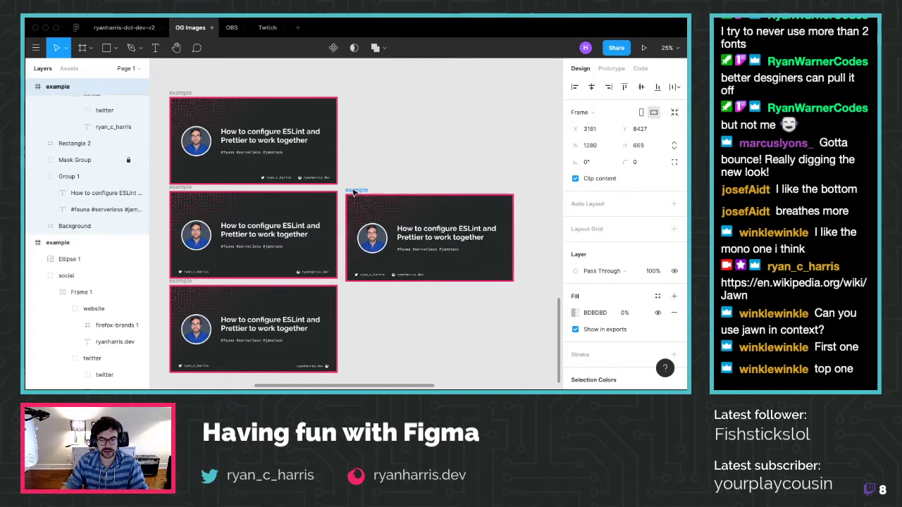
pyautogui.click(183, 95)
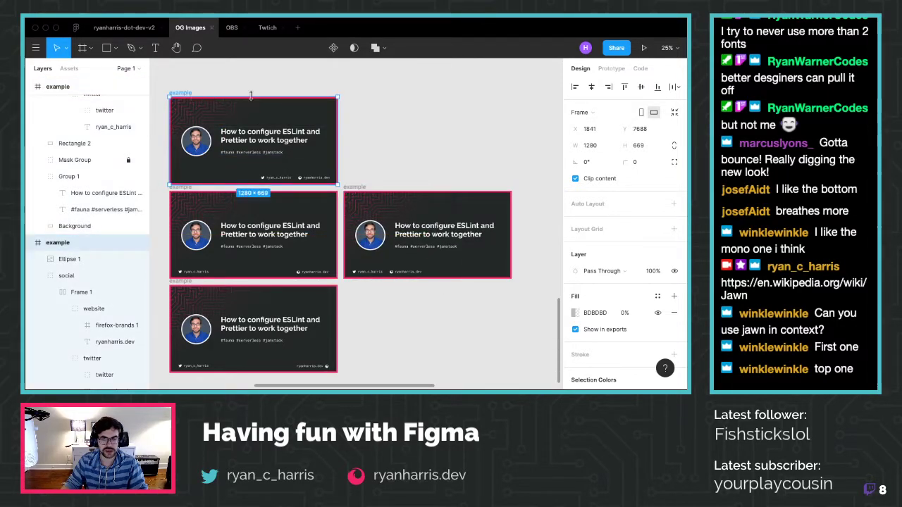
pyautogui.hotkey('ctrl', 'v')
pyautogui.scroll(-5, 502, 175)
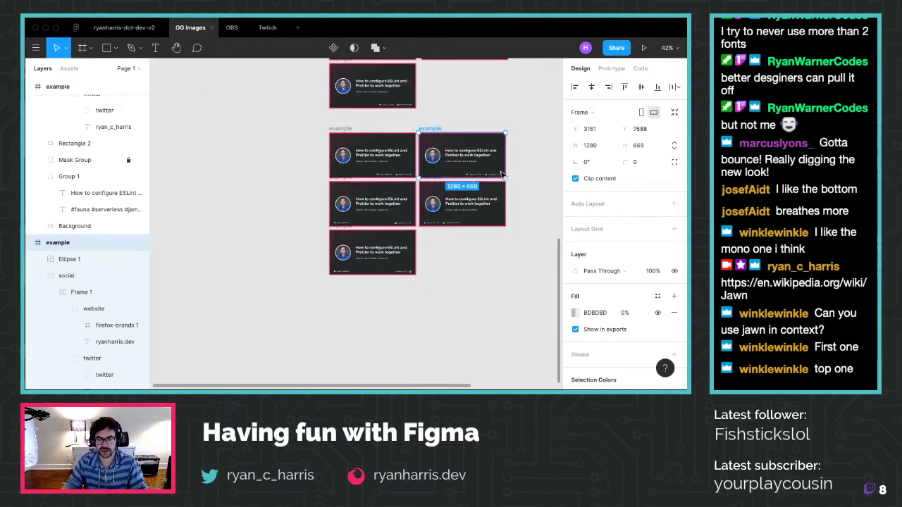
pyautogui.hotkey('ctrl', 'z')
pyautogui.hotkey('ctrl', 'z')
pyautogui.hotkey('ctrl', 'z')
pyautogui.hotkey('ctrl', 'z')
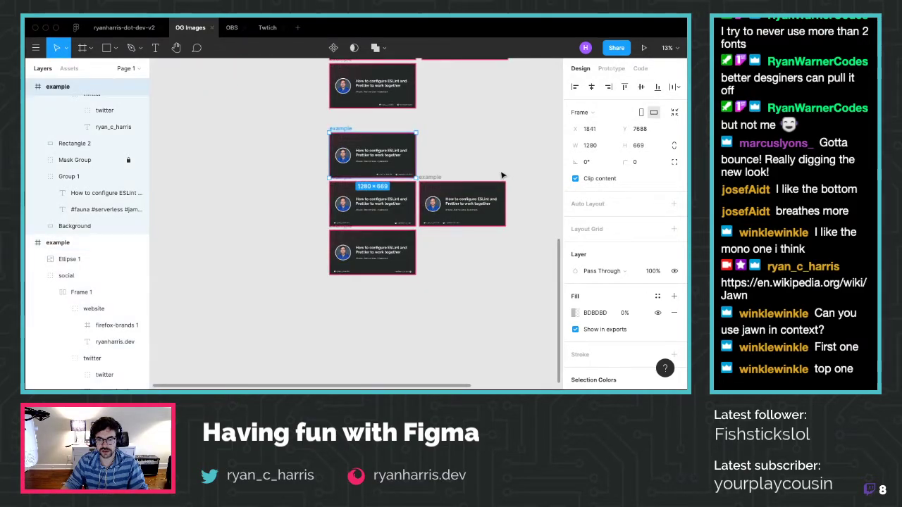
pyautogui.press('Escape')
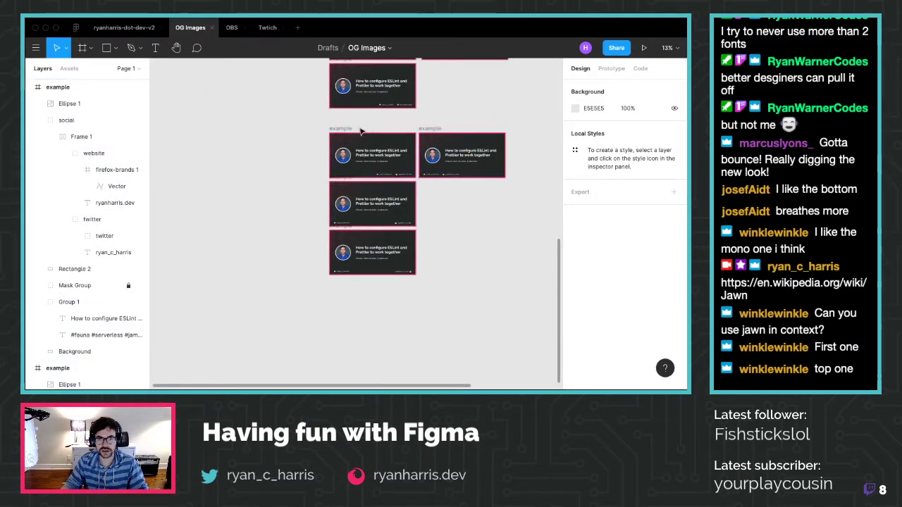
# Duplicate the example card and place the copy at the bottom of the left stack
pyautogui.moveTo(336, 231); pyautogui.dragTo(425, 186)
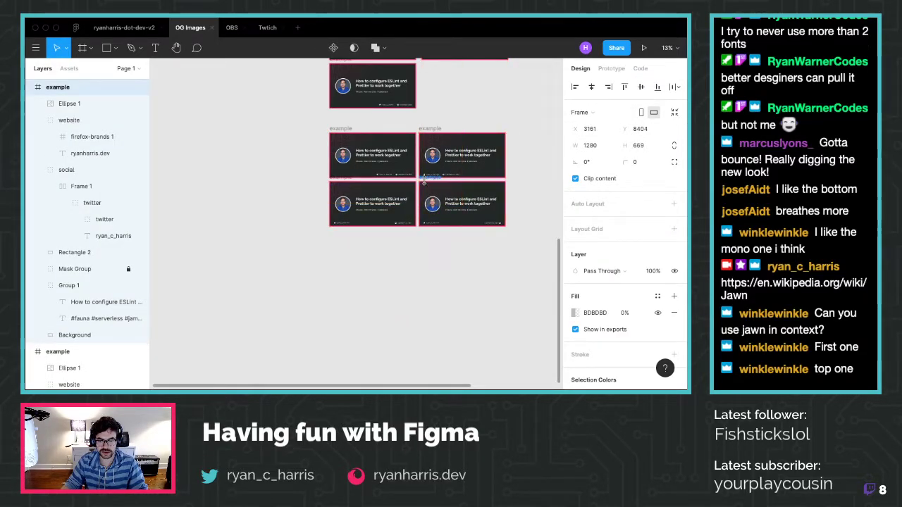
pyautogui.hotkey('ctrl', 'd')
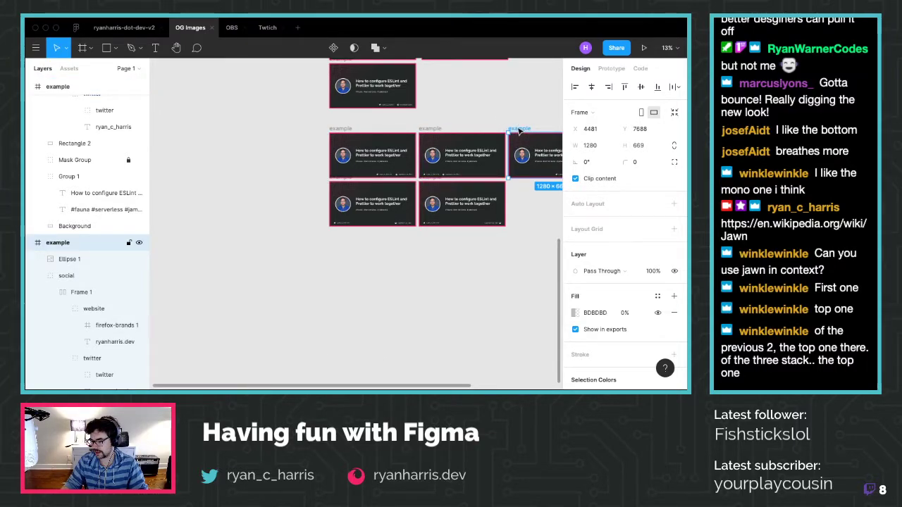
pyautogui.moveTo(519, 131); pyautogui.dragTo(339, 231)
pyautogui.scroll(5, 354, 264)
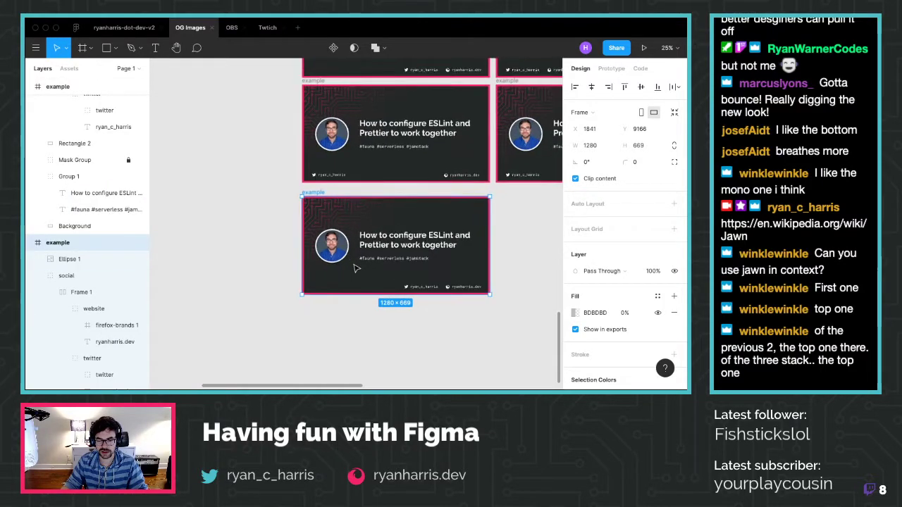
pyautogui.click(399, 318)
pyautogui.hscroll(3, 343, 312)
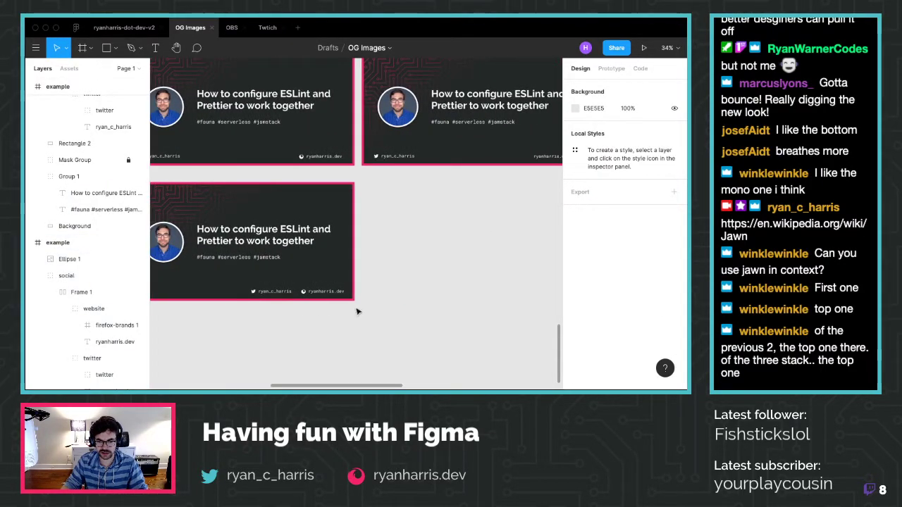
pyautogui.scroll(2, 374, 318)
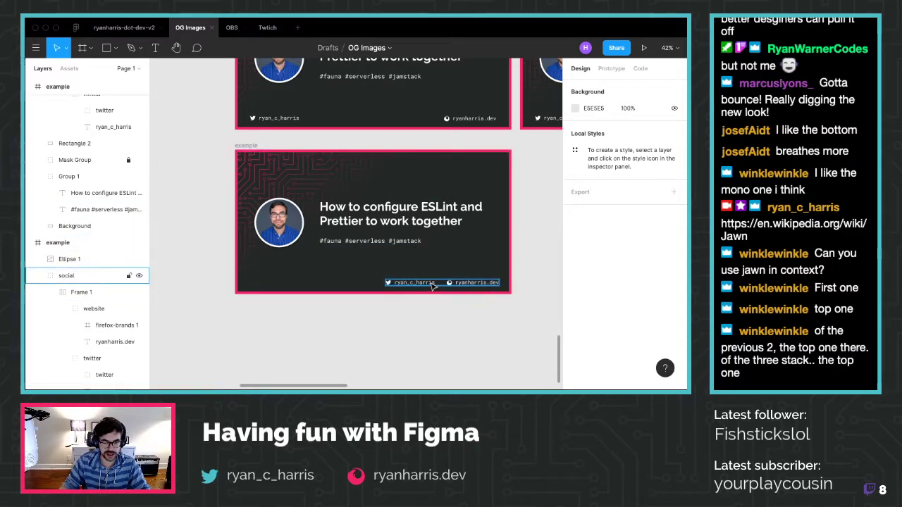
# Add horizontal auto layout to Frame 1, then remove it again
pyautogui.click(432, 284)
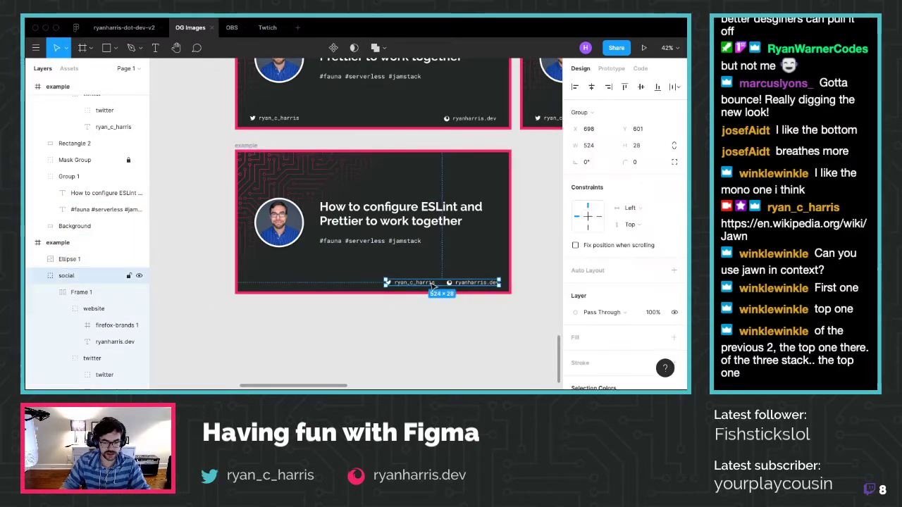
pyautogui.click(51, 293)
pyautogui.click(78, 292)
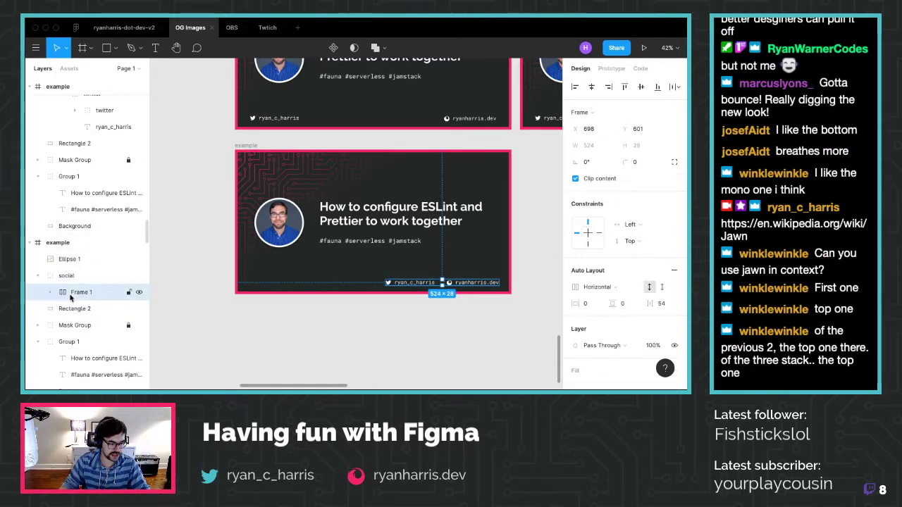
pyautogui.hotkey('shift', 'a')
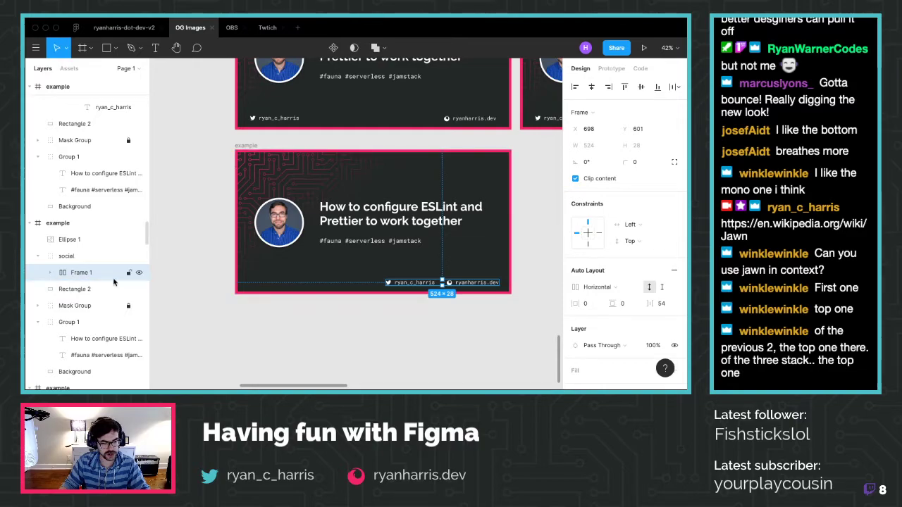
pyautogui.rightClick(104, 278)
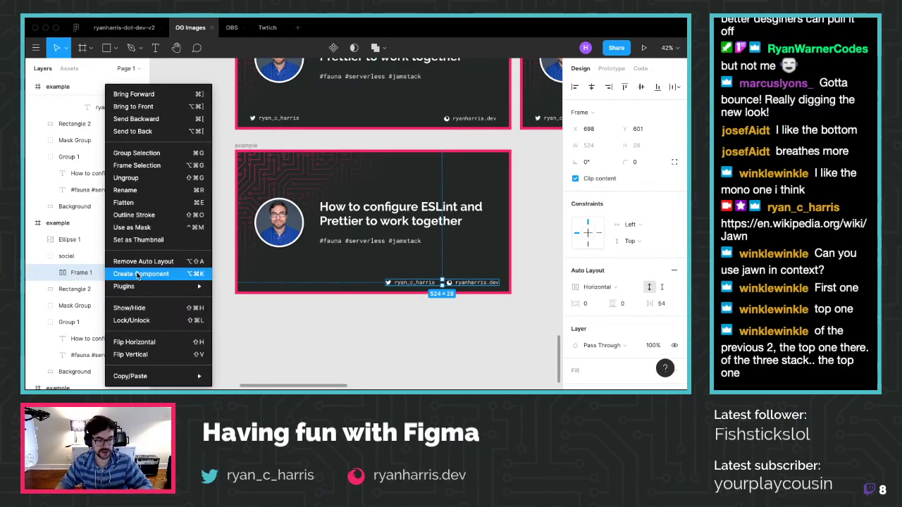
pyautogui.click(141, 261)
pyautogui.click(392, 328)
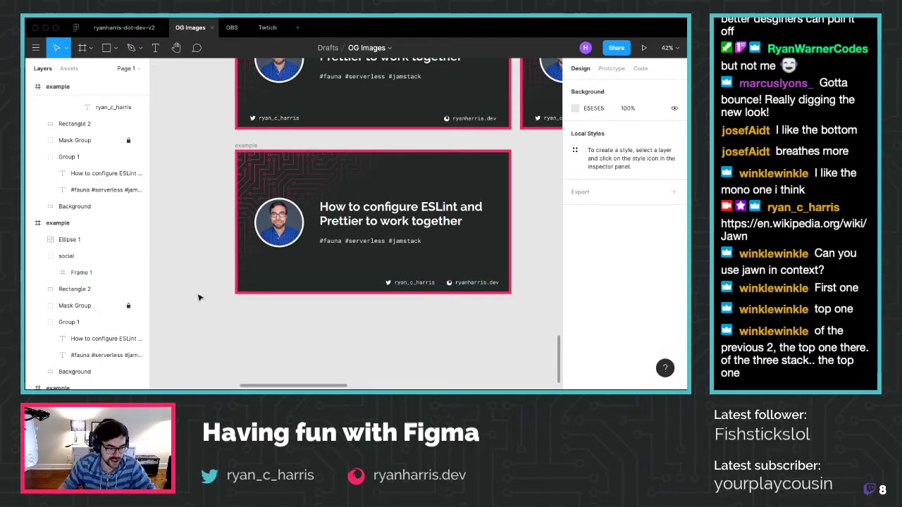
# Move the website and twitter layers out of Frame 1 into the social group
pyautogui.click(50, 274)
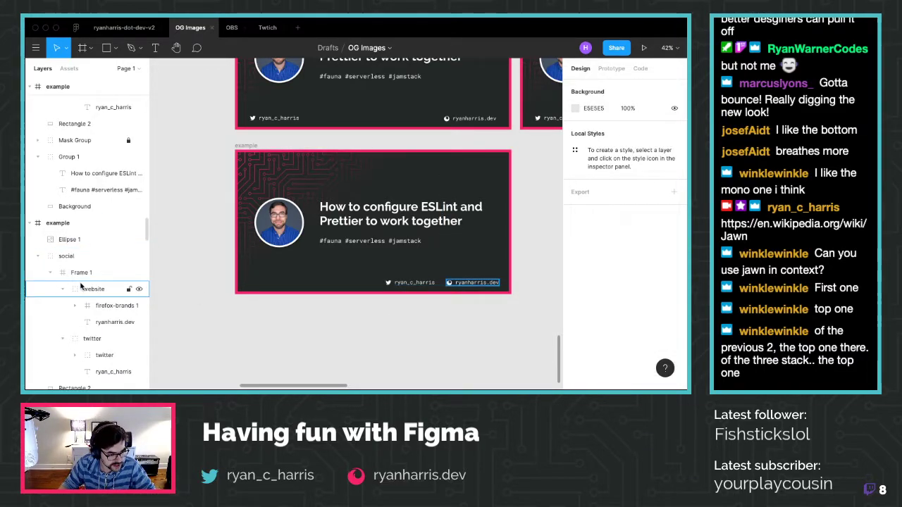
pyautogui.scroll(-1, 99, 275)
pyautogui.click(100, 273)
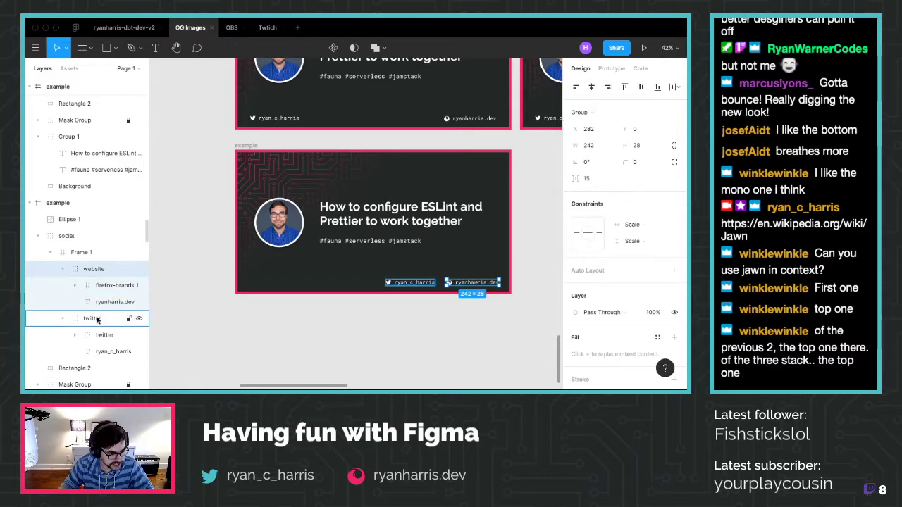
pyautogui.keyDown('shift'); pyautogui.click(92, 319); pyautogui.keyUp('shift')
pyautogui.moveTo(91, 272); pyautogui.dragTo(68, 237)
# Delete the now-empty Frame 1 and select the website handle group
pyautogui.click(76, 352)
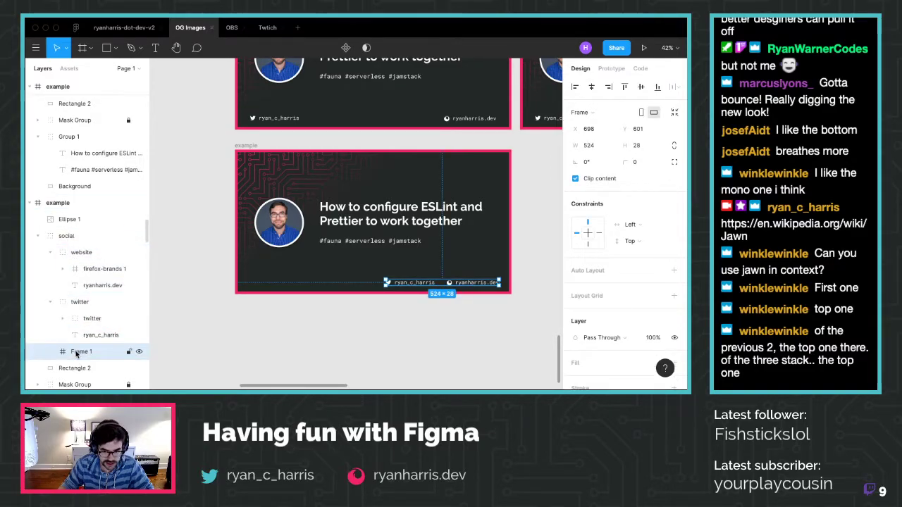
pyautogui.press('Delete')
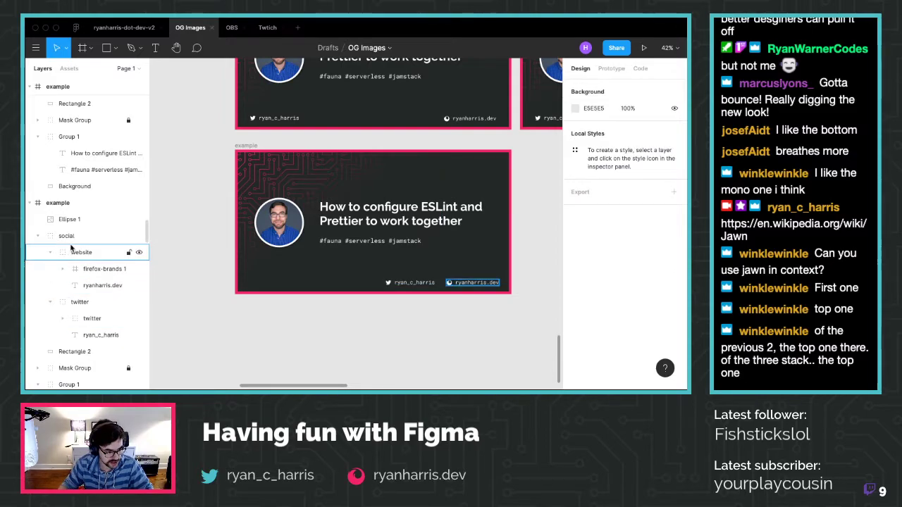
pyautogui.hotkey('ctrl', 'z')
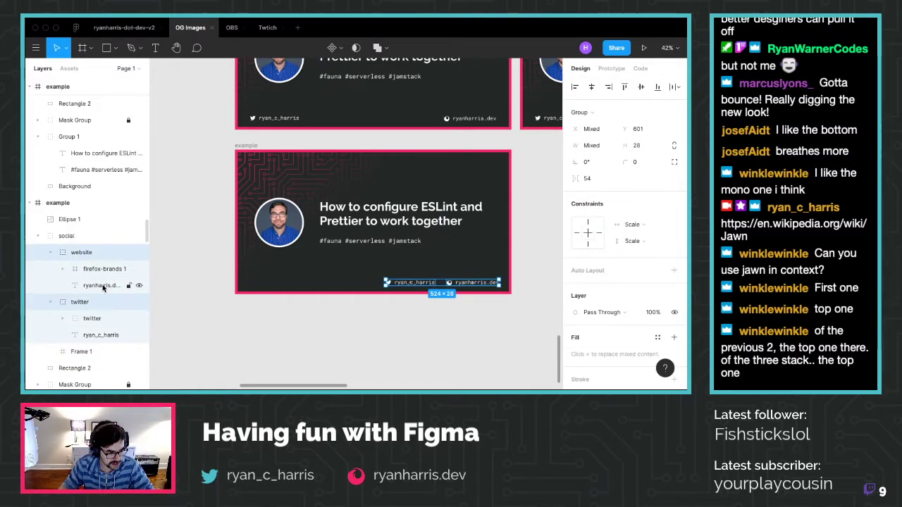
pyautogui.hotkey('ctrl', 'z')
pyautogui.press('Delete')
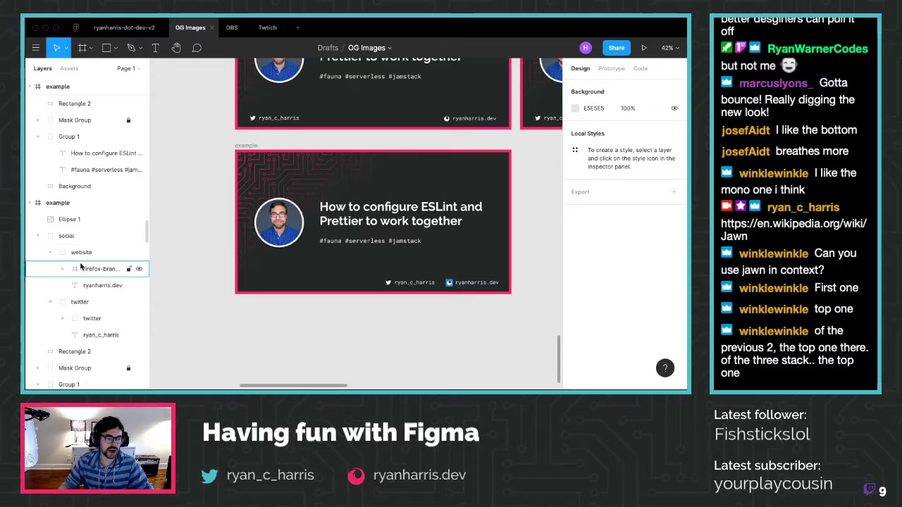
pyautogui.click(126, 252)
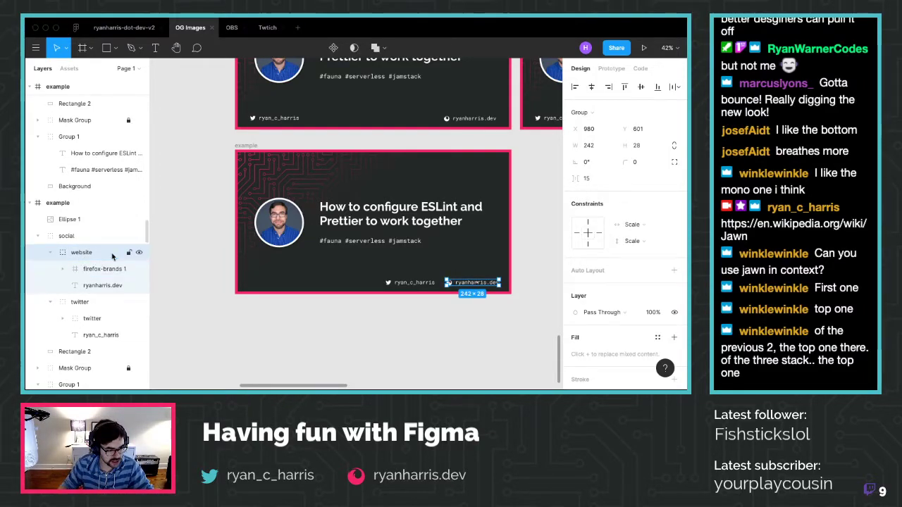
# Nudge the website and Twitter handles around, returning the website handle to the bottom
pyautogui.hotkey('shift', 'Up')
pyautogui.hotkey('shift', 'Up')
pyautogui.hotkey('shift', 'Up')
pyautogui.hotkey('shift', 'Up')
pyautogui.hotkey('shift', 'Up')
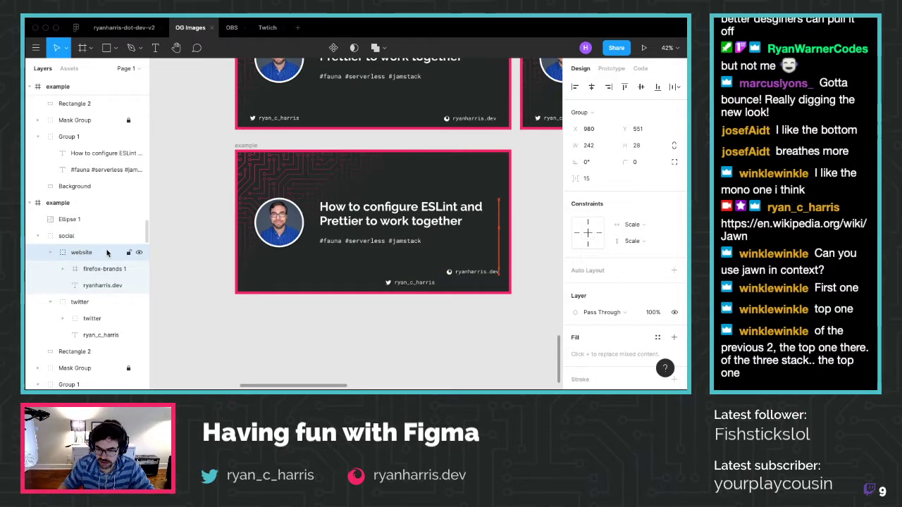
pyautogui.click(80, 302)
pyautogui.hotkey('shift', 'Right')
pyautogui.hotkey('shift', 'Right')
pyautogui.hotkey('shift', 'Right')
pyautogui.hotkey('shift', 'Right')
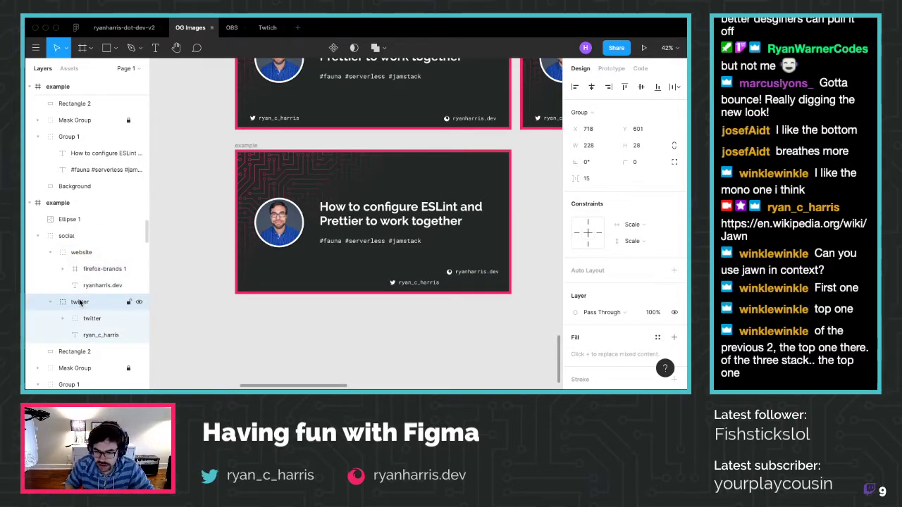
pyautogui.hotkey('shift', 'Right')
pyautogui.hotkey('shift', 'Right')
pyautogui.hotkey('shift', 'Right')
pyautogui.hotkey('shift', 'Right')
pyautogui.hotkey('shift', 'Right')
pyautogui.hotkey('shift', 'Right')
pyautogui.hotkey('shift', 'Right')
pyautogui.hotkey('shift', 'Right')
pyautogui.hotkey('shift', 'Right')
pyautogui.hotkey('shift', 'Right')
pyautogui.hotkey('shift', 'Right')
pyautogui.hotkey('shift', 'Right')
pyautogui.hotkey('shift', 'Right')
pyautogui.hotkey('shift', 'Right')
pyautogui.hotkey('shift', 'Right')
pyautogui.hotkey('shift', 'Right')
pyautogui.hotkey('shift', 'Right')
pyautogui.hotkey('shift', 'Right')
pyautogui.hotkey('shift', 'Right')
pyautogui.hotkey('shift', 'Right')
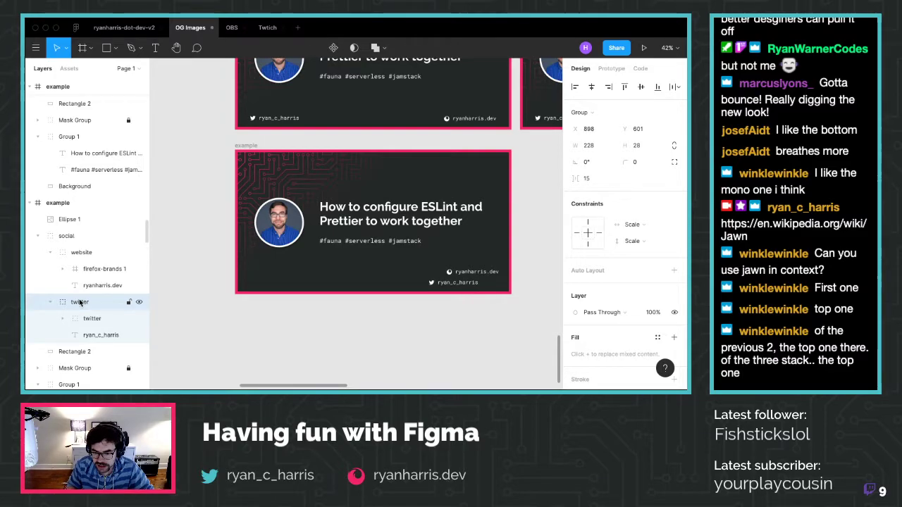
pyautogui.hotkey('shift', 'Left')
pyautogui.hotkey('shift', 'Left')
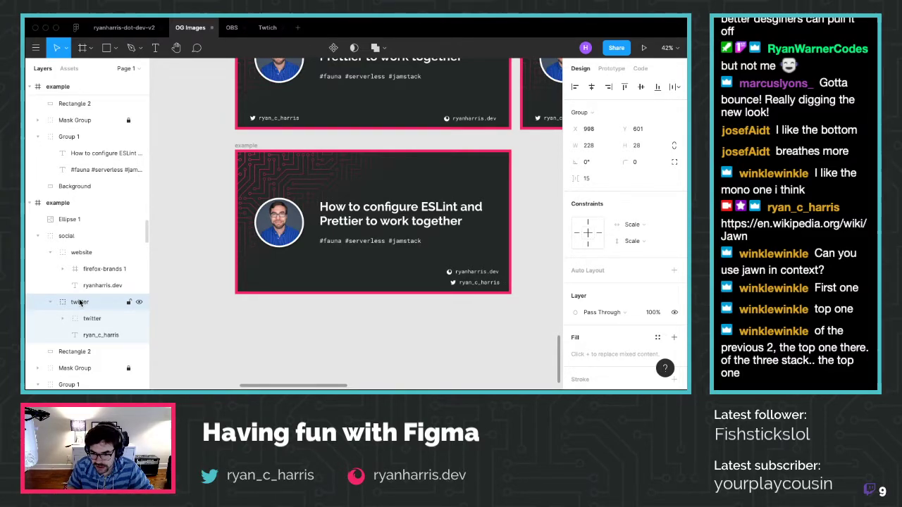
pyautogui.hotkey('shift', 'Left')
pyautogui.hotkey('shift', 'Left')
pyautogui.hotkey('shift', 'Left')
pyautogui.hotkey('shift', 'Left')
pyautogui.hotkey('shift', 'Left')
pyautogui.hotkey('shift', 'Left')
pyautogui.hotkey('shift', 'Left')
pyautogui.hotkey('shift', 'Left')
pyautogui.hotkey('shift', 'Left')
pyautogui.hotkey('shift', 'Left')
pyautogui.hotkey('shift', 'Left')
pyautogui.hotkey('shift', 'Left')
pyautogui.hotkey('shift', 'Left')
pyautogui.hotkey('shift', 'Left')
pyautogui.hotkey('shift', 'Left')
pyautogui.hotkey('shift', 'Left')
pyautogui.hotkey('shift', 'Left')
pyautogui.hotkey('shift', 'Left')
pyautogui.hotkey('shift', 'Left')
pyautogui.hotkey('shift', 'Left')
pyautogui.hotkey('shift', 'Tab')
pyautogui.hotkey('shift', 'Down')
pyautogui.hotkey('shift', 'Down')
pyautogui.hotkey('shift', 'Down')
pyautogui.hotkey('shift', 'Down')
pyautogui.hotkey('shift', 'Down')
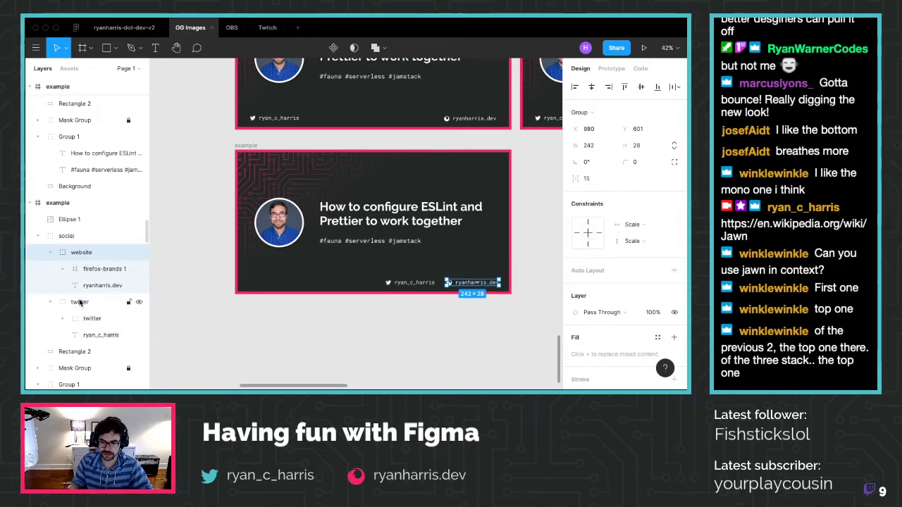
# Place the Twitter handle directly above the website handle with right edges aligned
pyautogui.click(80, 302)
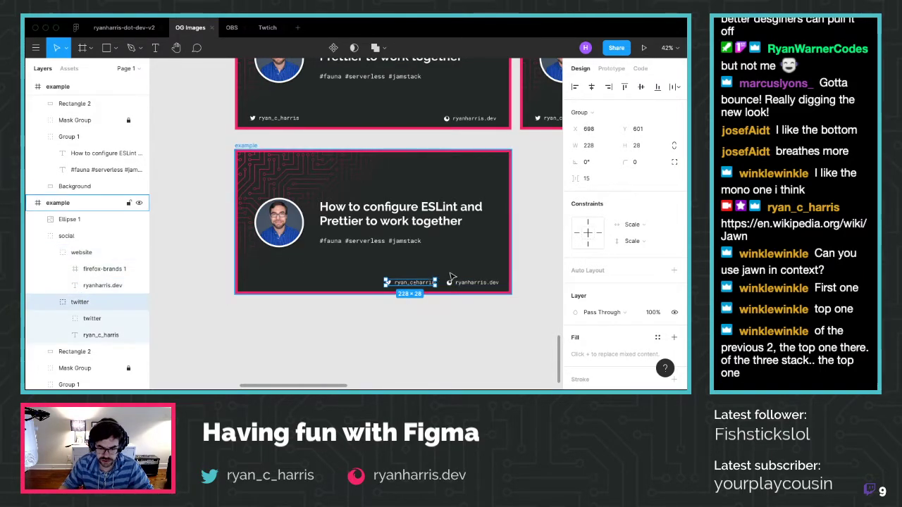
pyautogui.hotkey('shift', 'Up')
pyautogui.hotkey('shift', 'Up')
pyautogui.hotkey('shift', 'Up')
pyautogui.hotkey('shift', 'Up')
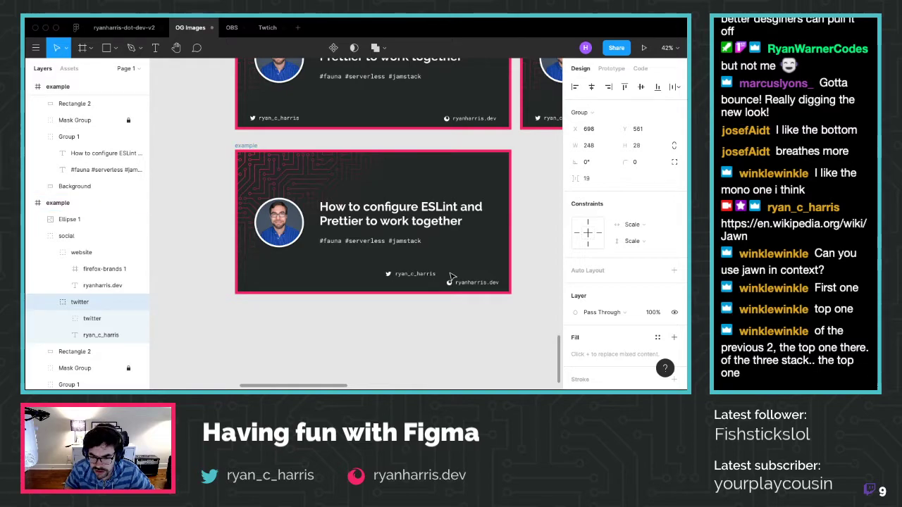
pyautogui.hotkey('shift', 'Down')
pyautogui.hotkey('shift', 'Down')
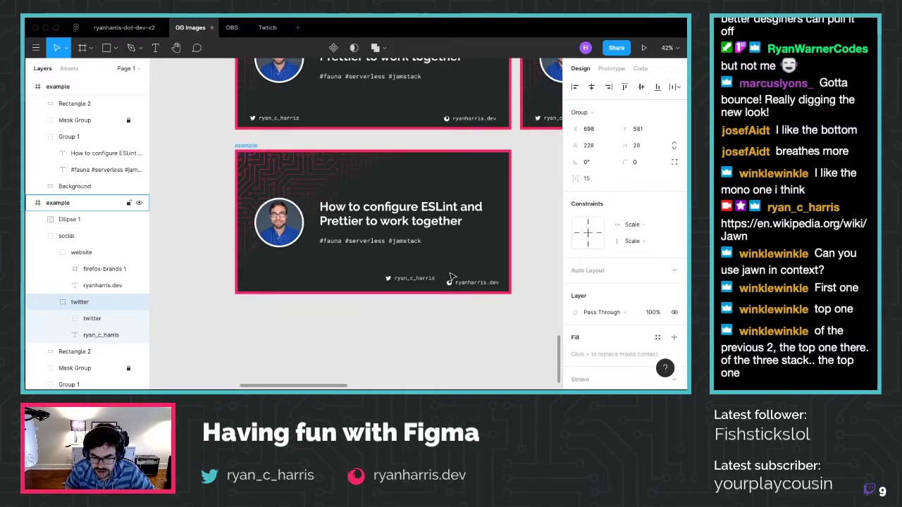
pyautogui.hotkey('shift', 'Right')
pyautogui.hotkey('shift', 'Right')
pyautogui.hotkey('shift', 'Right')
pyautogui.hotkey('shift', 'Right')
pyautogui.hotkey('shift', 'Right')
pyautogui.hotkey('shift', 'Right')
pyautogui.hotkey('shift', 'Right')
pyautogui.hotkey('shift', 'Right')
pyautogui.hotkey('shift', 'Right')
pyautogui.hotkey('shift', 'Right')
pyautogui.hotkey('shift', 'Right')
pyautogui.hotkey('shift', 'Right')
pyautogui.hotkey('shift', 'Right')
pyautogui.hotkey('shift', 'Right')
pyautogui.hotkey('shift', 'Right')
pyautogui.hotkey('shift', 'Right')
pyautogui.hotkey('shift', 'Right')
pyautogui.hotkey('shift', 'Right')
pyautogui.hotkey('shift', 'Right')
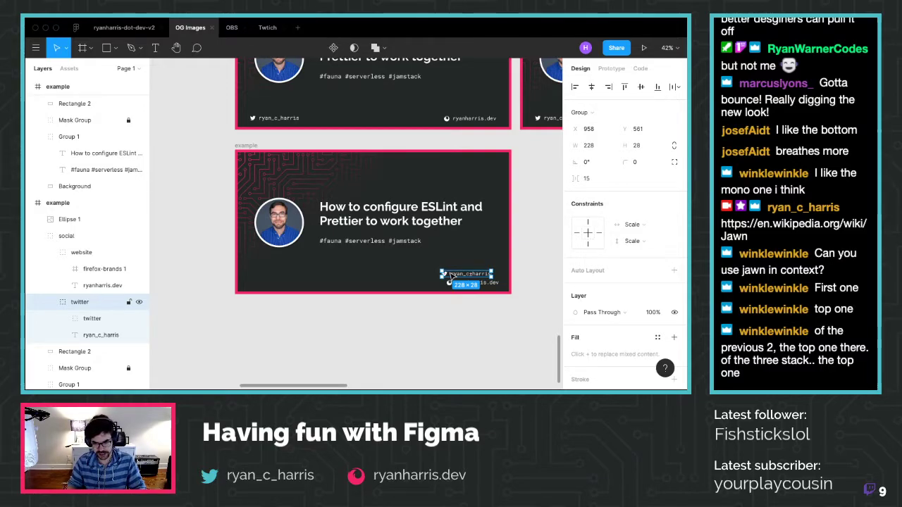
pyautogui.moveTo(449, 275); pyautogui.dragTo(451, 275)
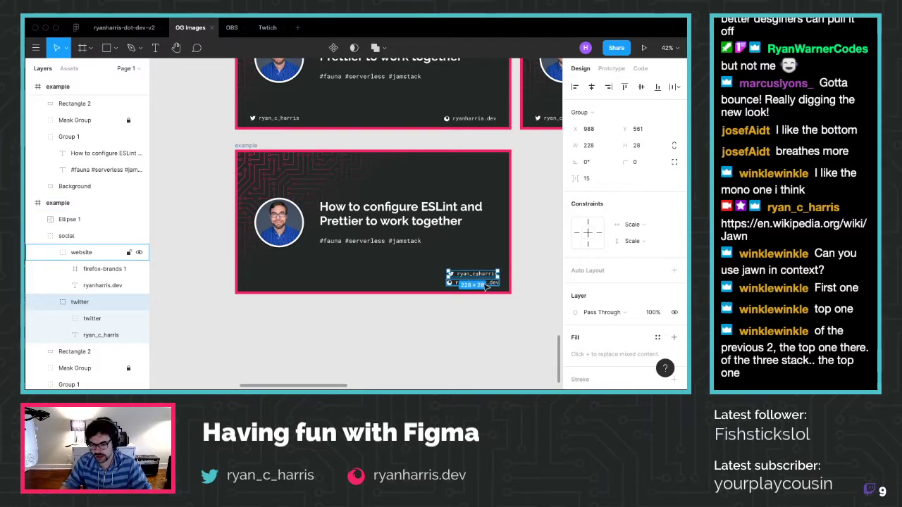
pyautogui.scroll(2, 490, 287)
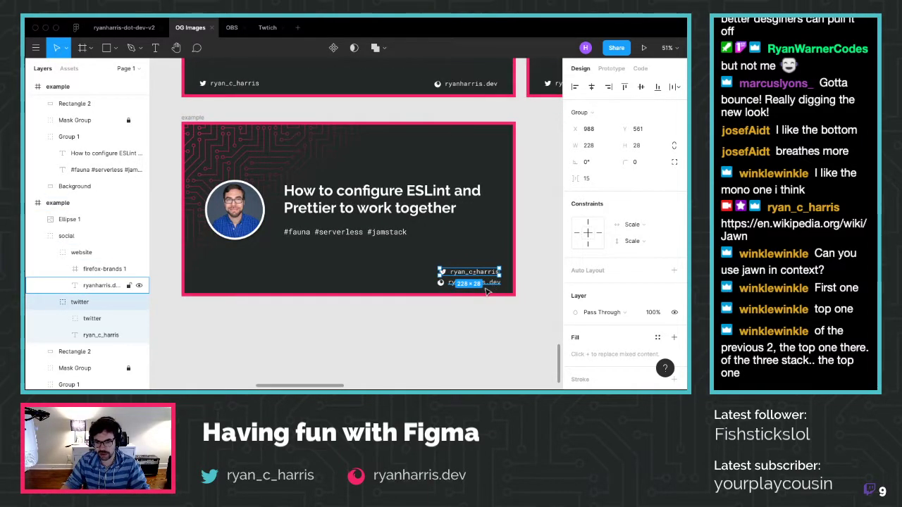
pyautogui.scroll(2, 495, 280)
pyautogui.scroll(5, 495, 280)
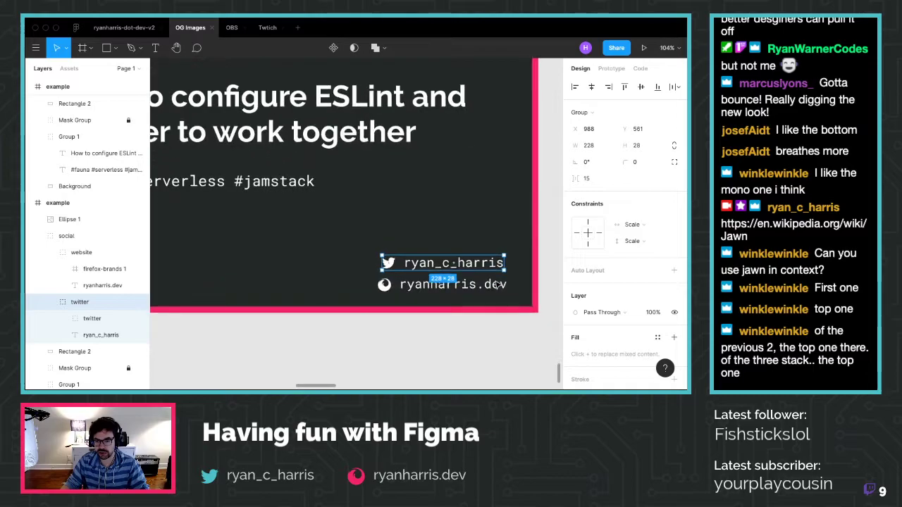
pyautogui.scroll(1, 495, 284)
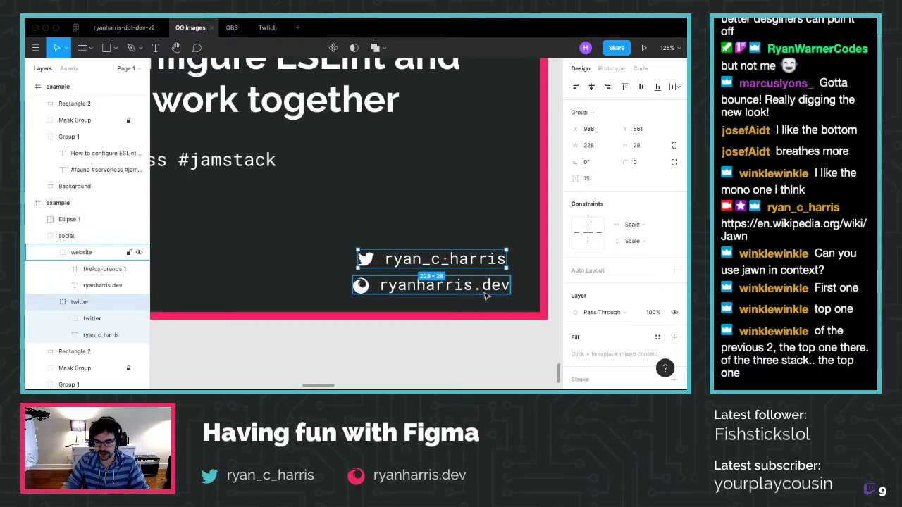
pyautogui.press('Up')
pyautogui.press('Up')
pyautogui.press('Up')
pyautogui.press('Up')
pyautogui.press('Up')
pyautogui.press('Up')
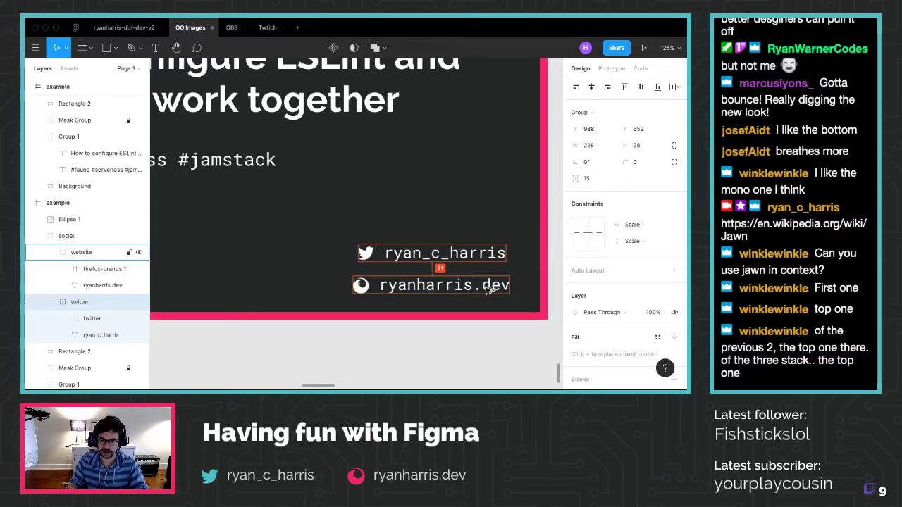
pyautogui.press('Right')
pyautogui.press('Right')
pyautogui.press('Right')
pyautogui.press('Right')
pyautogui.press('Right')
pyautogui.press('Right')
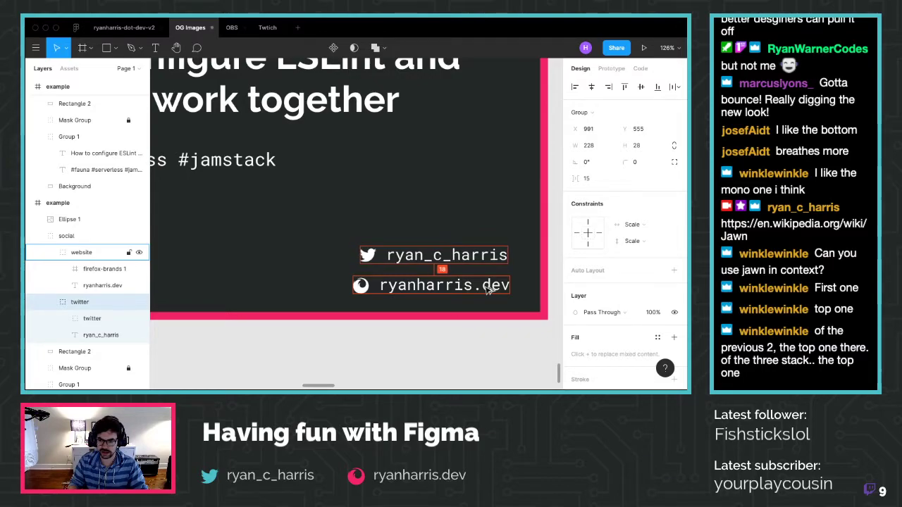
pyautogui.click(444, 352)
pyautogui.scroll(-5, 443, 355)
# Drag the Twitter handle group slightly down and review the footer spacing
pyautogui.scroll(-3, 444, 354)
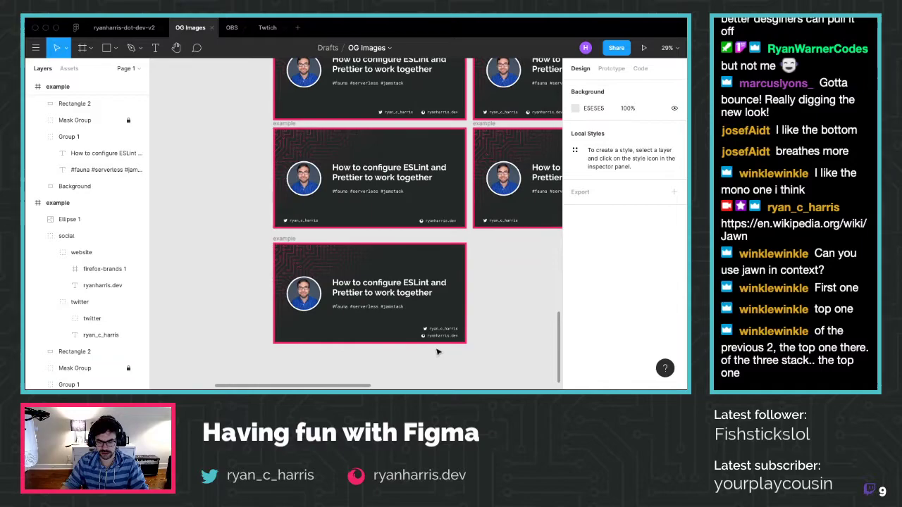
pyautogui.scroll(1, 441, 322)
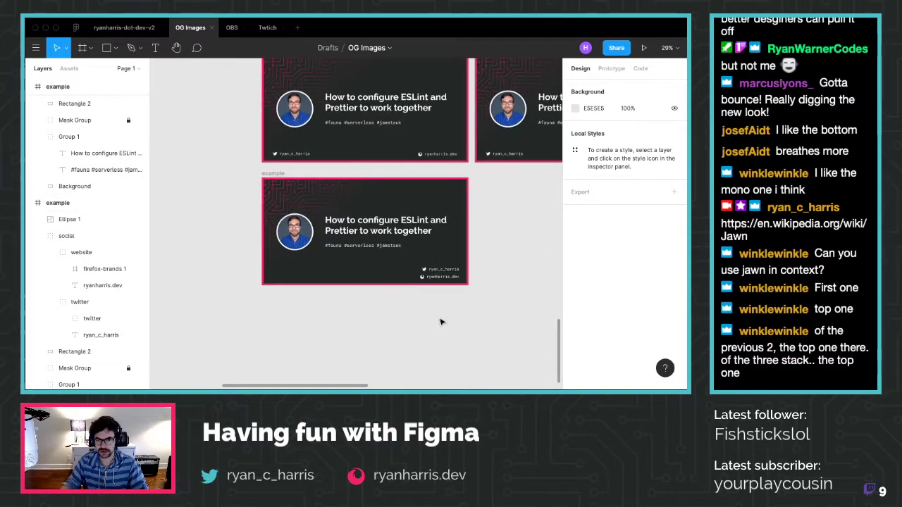
pyautogui.click(99, 334)
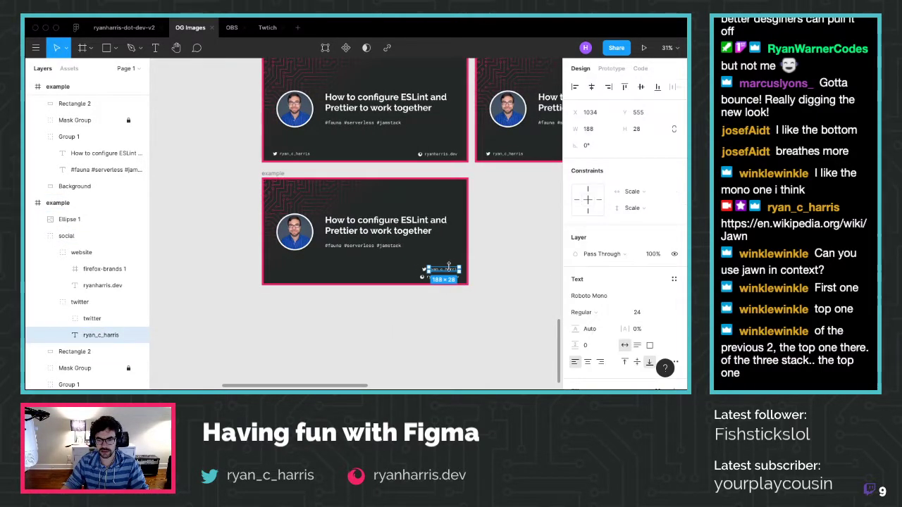
pyautogui.click(89, 301)
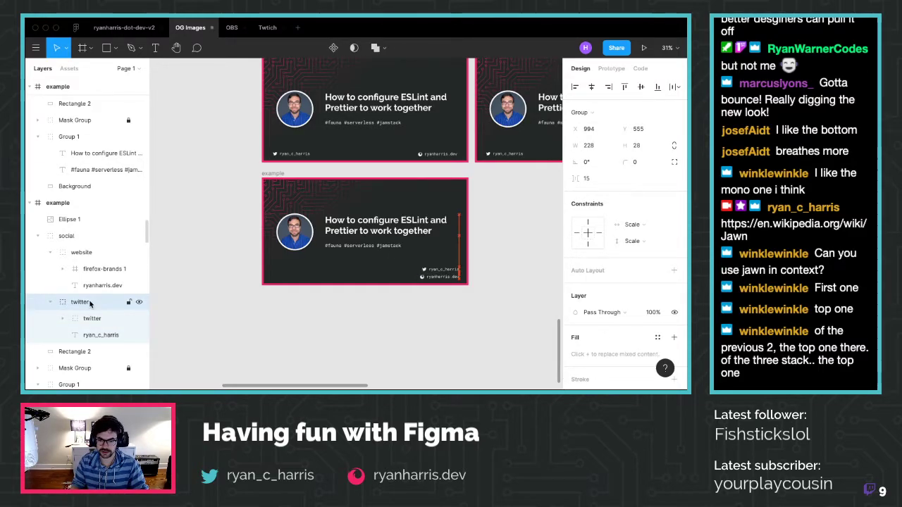
pyautogui.moveTo(439, 279); pyautogui.dragTo(441, 282)
pyautogui.click(485, 321)
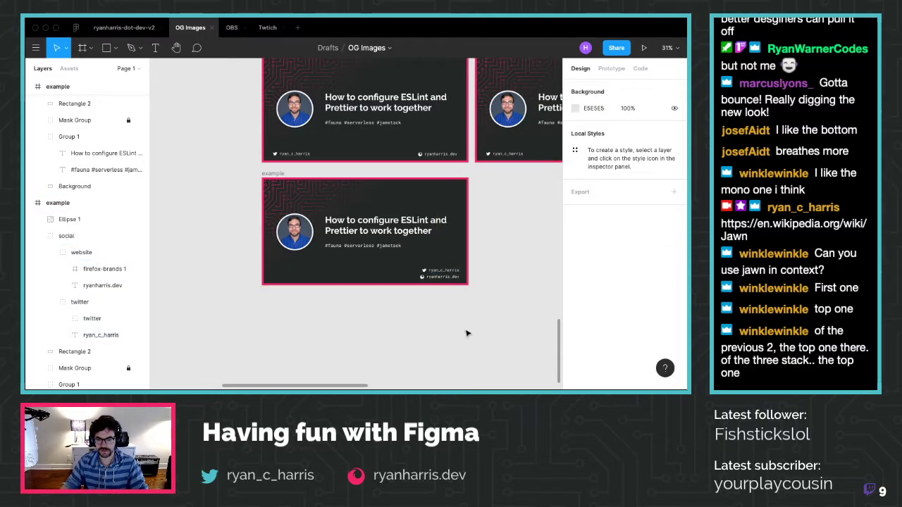
pyautogui.scroll(2, 466, 333)
pyautogui.scroll(-2, 465, 333)
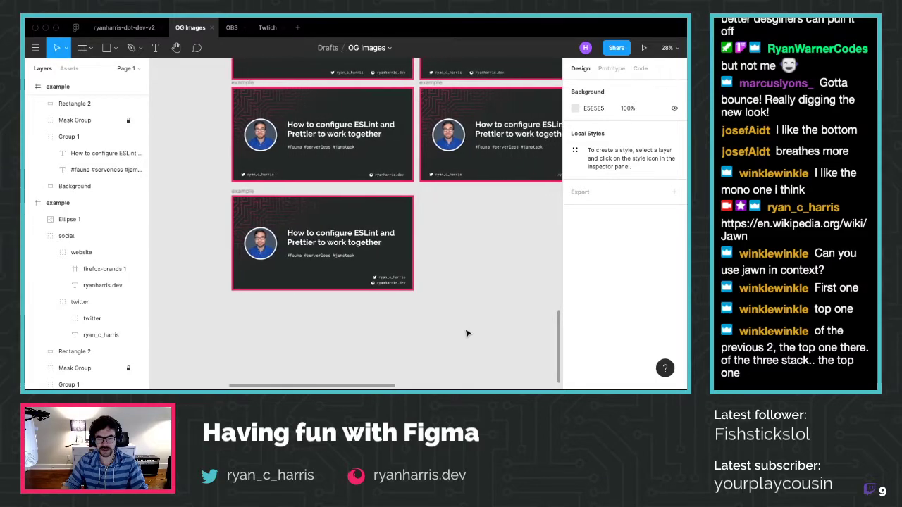
pyautogui.scroll(2, 466, 333)
pyautogui.scroll(3, 466, 331)
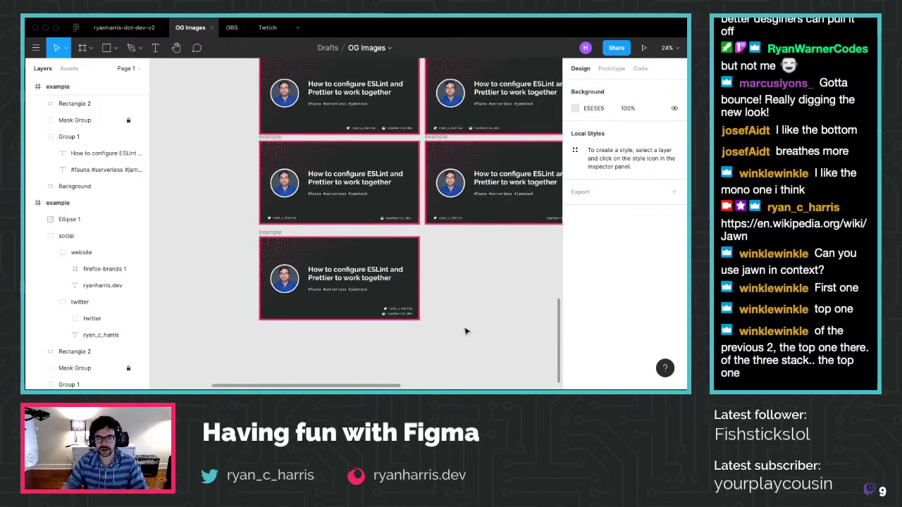
pyautogui.scroll(5, 323, 346)
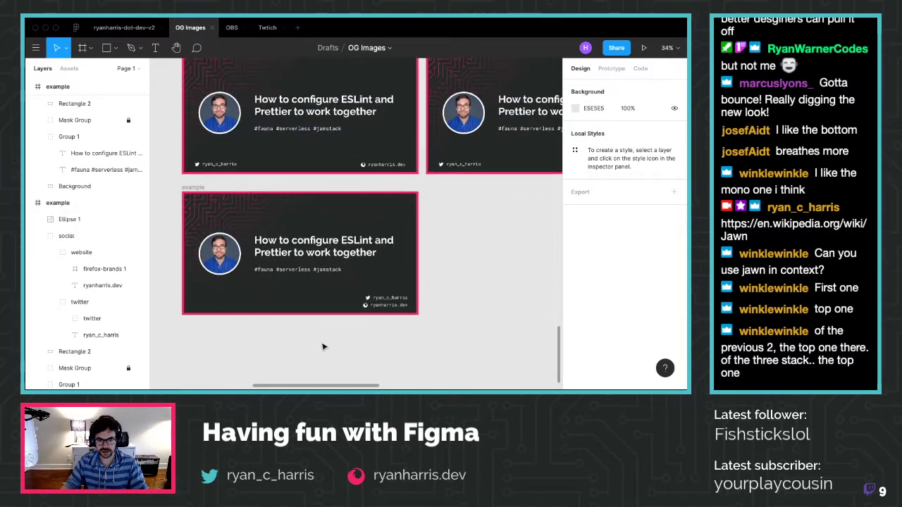
pyautogui.hscroll(-5, 323, 347)
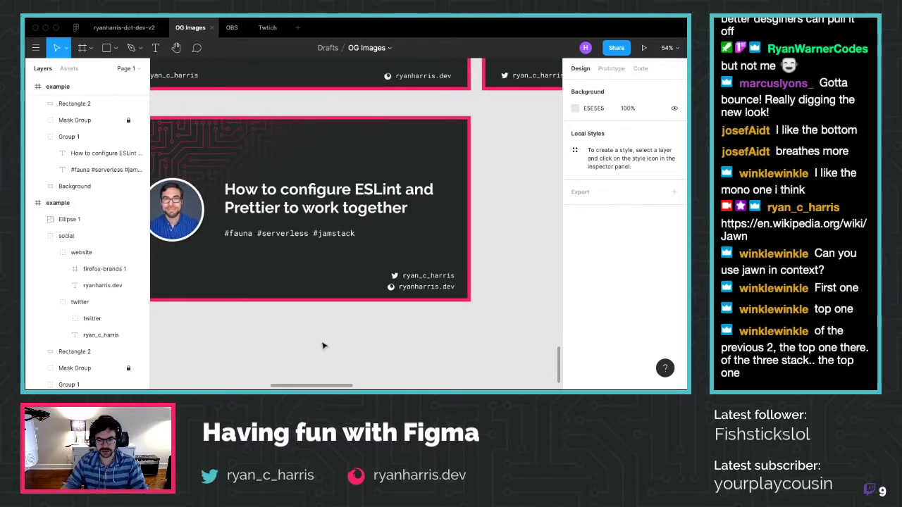
pyautogui.scroll(2, 367, 334)
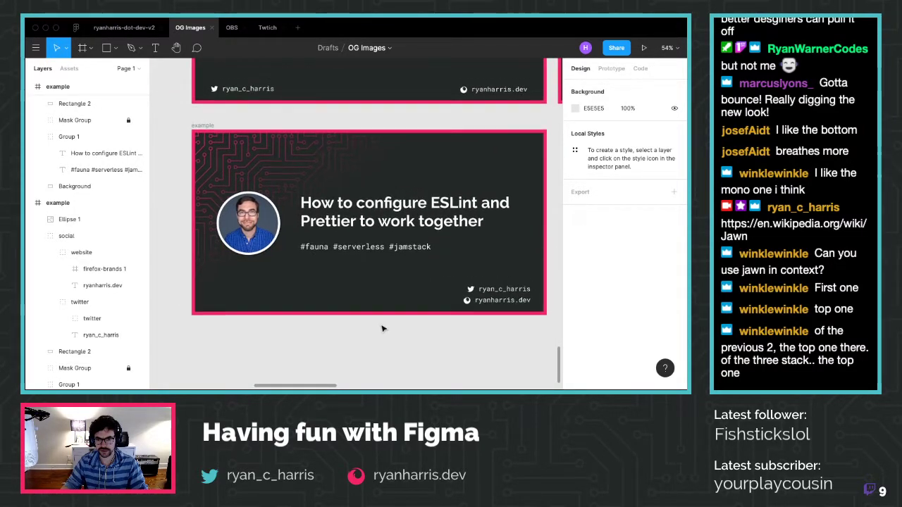
pyautogui.hscroll(2, 381, 328)
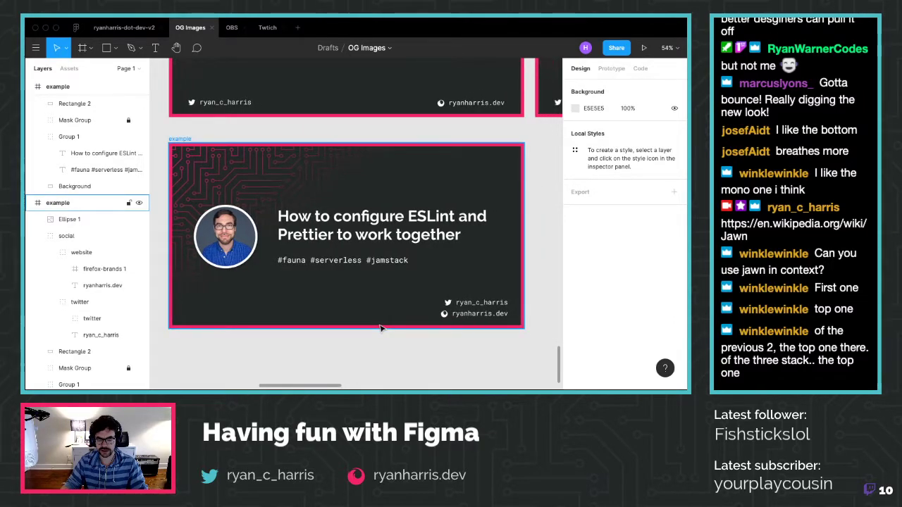
# Raise the Twitter handle slightly above ryanharris.dev, then deselect and zoom out
pyautogui.click(94, 307)
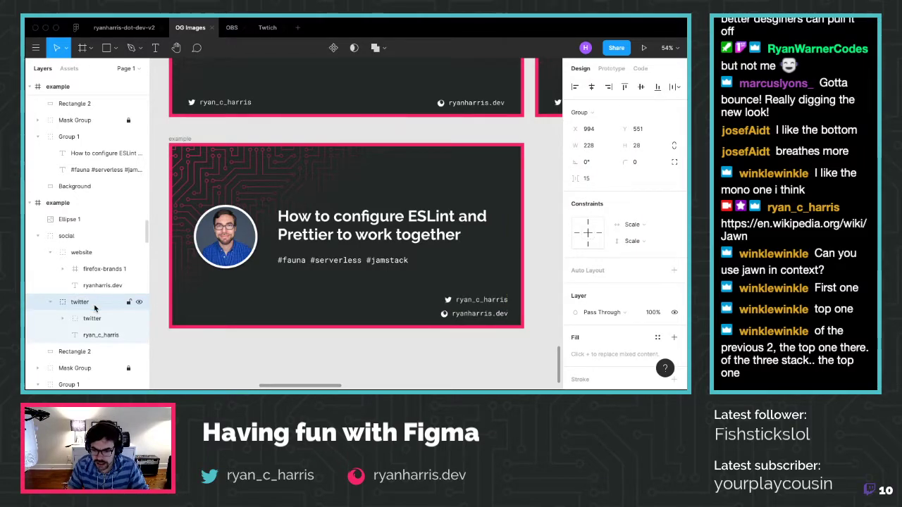
pyautogui.hotkey('shift', 'Down')
pyautogui.hotkey('shift', 'Down')
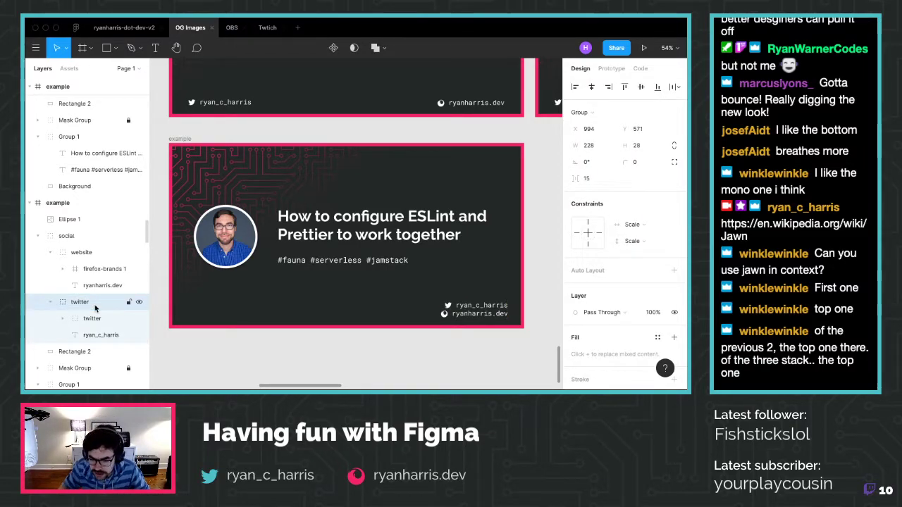
pyautogui.hotkey('shift', 'Up')
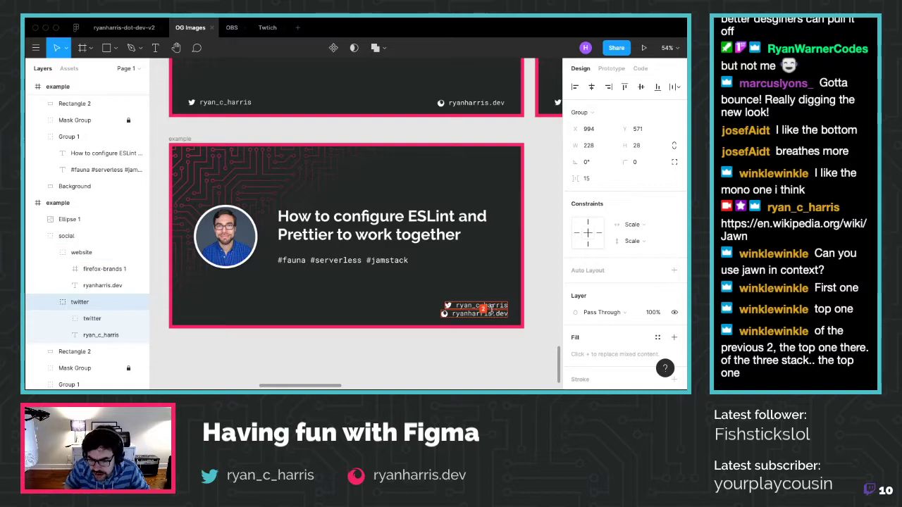
pyautogui.press('Up')
pyautogui.press('Up')
pyautogui.press('Up')
pyautogui.press('Up')
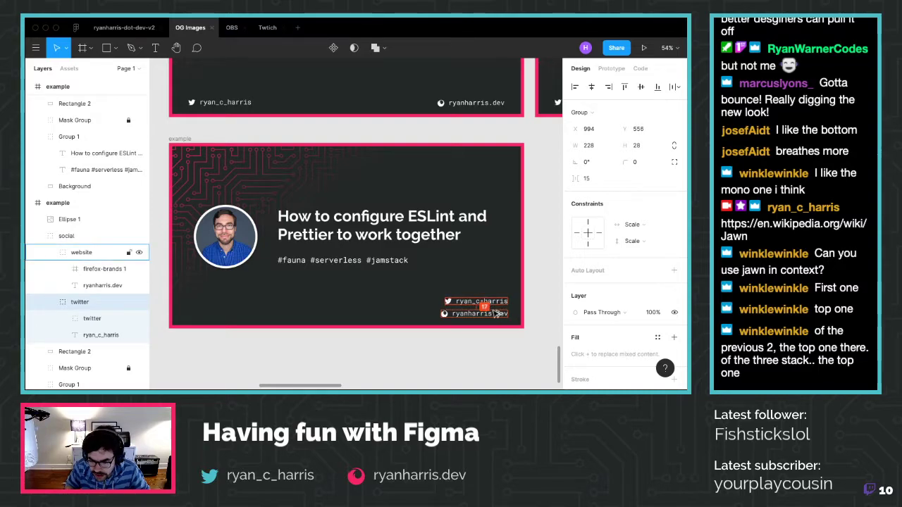
pyautogui.click(484, 343)
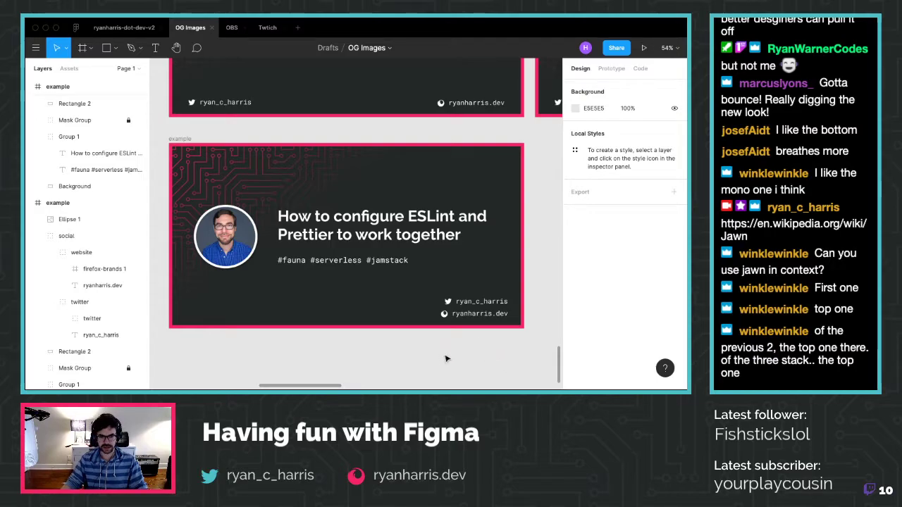
pyautogui.hscroll(-2, 451, 358)
pyautogui.scroll(-8, 446, 358)
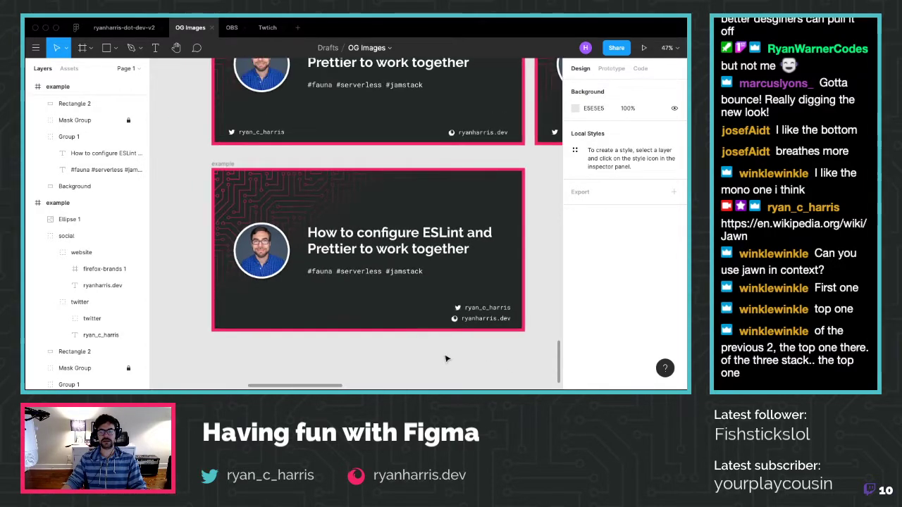
pyautogui.scroll(-5, 446, 359)
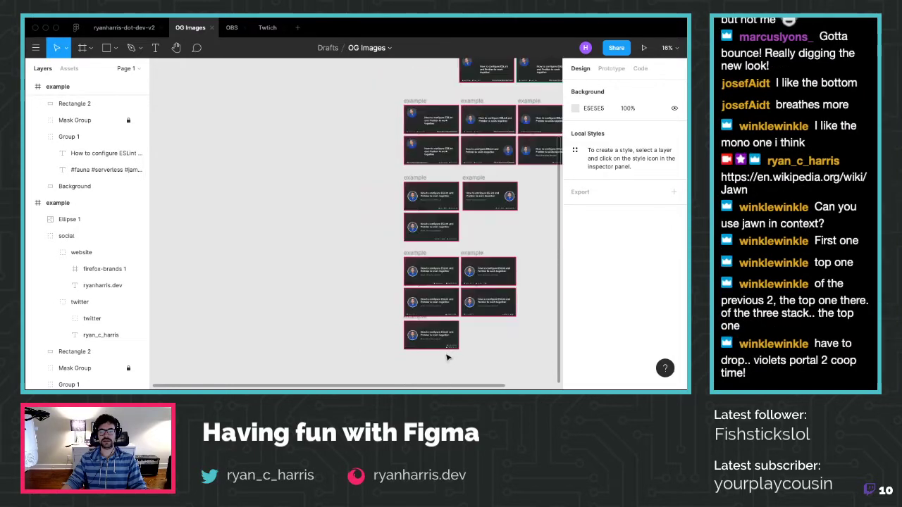
pyautogui.scroll(-3, 493, 346)
pyautogui.scroll(-2, 495, 345)
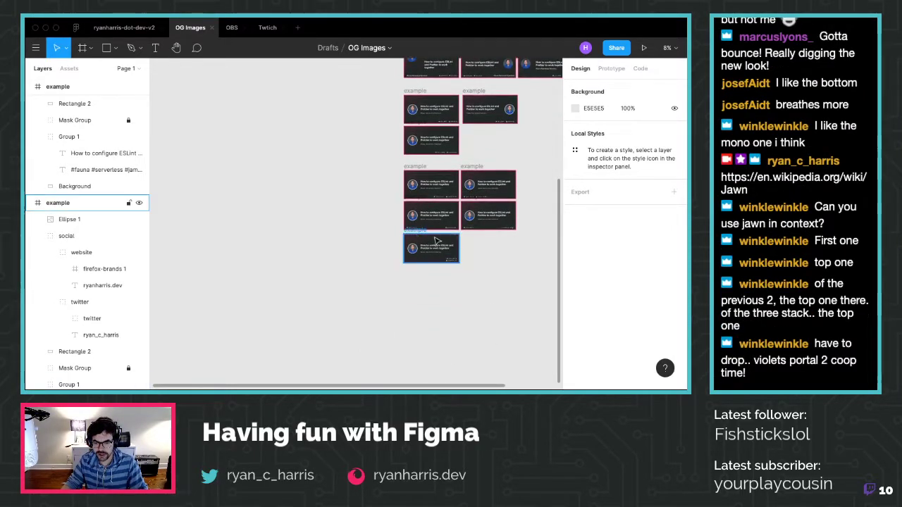
# Drag two example frames down into a new stacked pair below the other examples
pyautogui.click(422, 167)
pyautogui.moveTo(422, 166); pyautogui.dragTo(416, 283)
pyautogui.click(410, 238)
pyautogui.moveTo(415, 230); pyautogui.dragTo(421, 248)
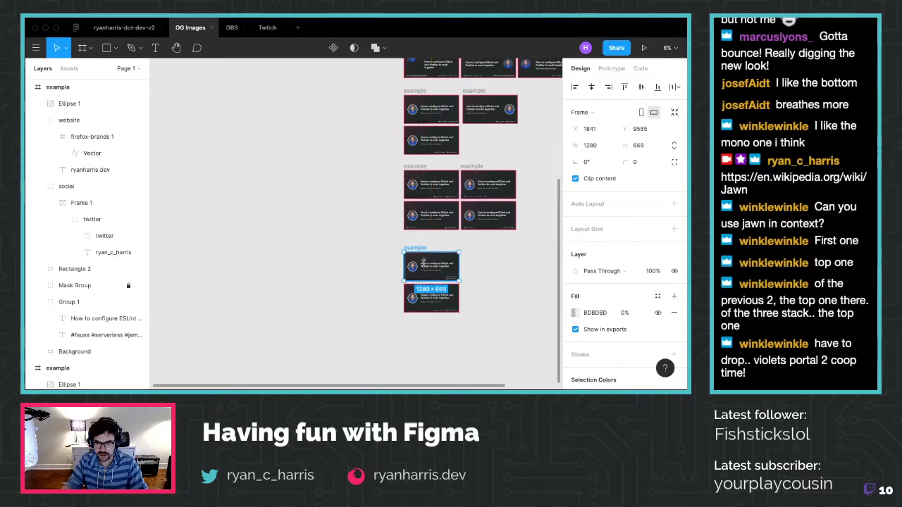
# Inspect the rearranged example cards up close, then select the top example frame
pyautogui.scroll(5, 446, 302)
pyautogui.scroll(5, 446, 302)
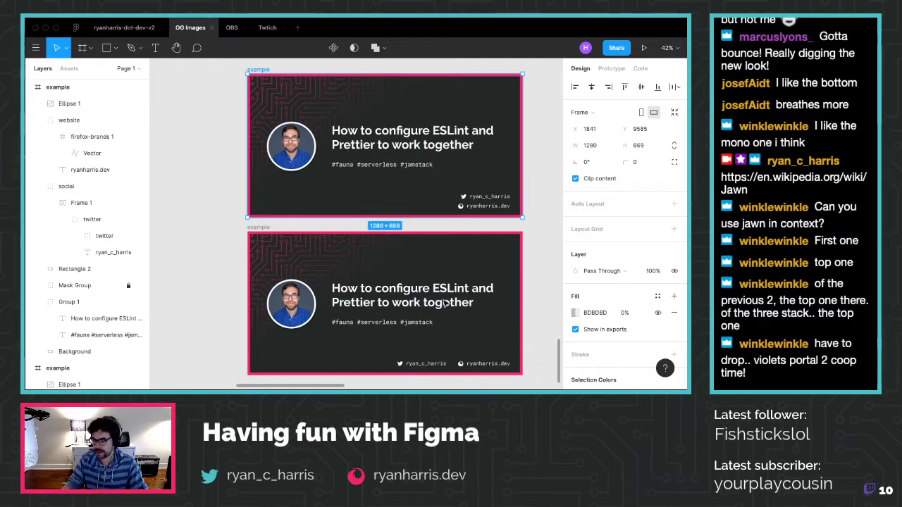
pyautogui.hscroll(2, 445, 302)
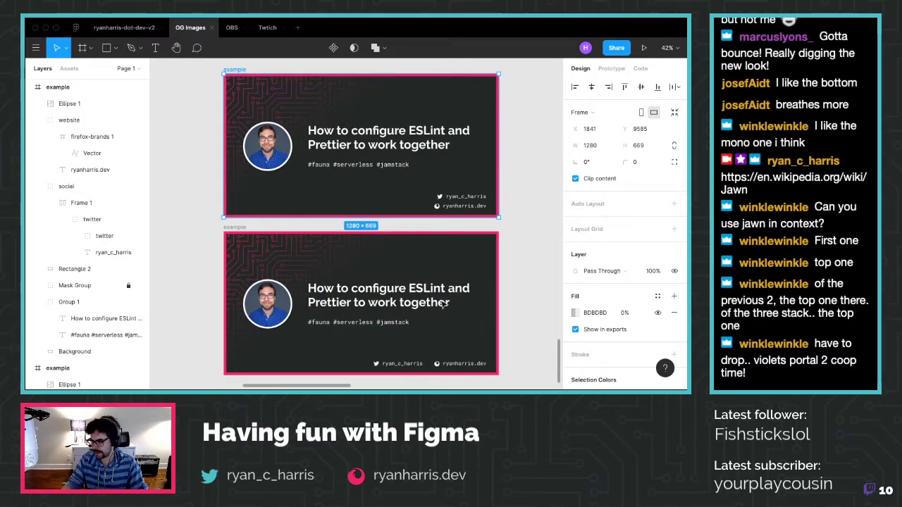
pyautogui.scroll(-1, 443, 303)
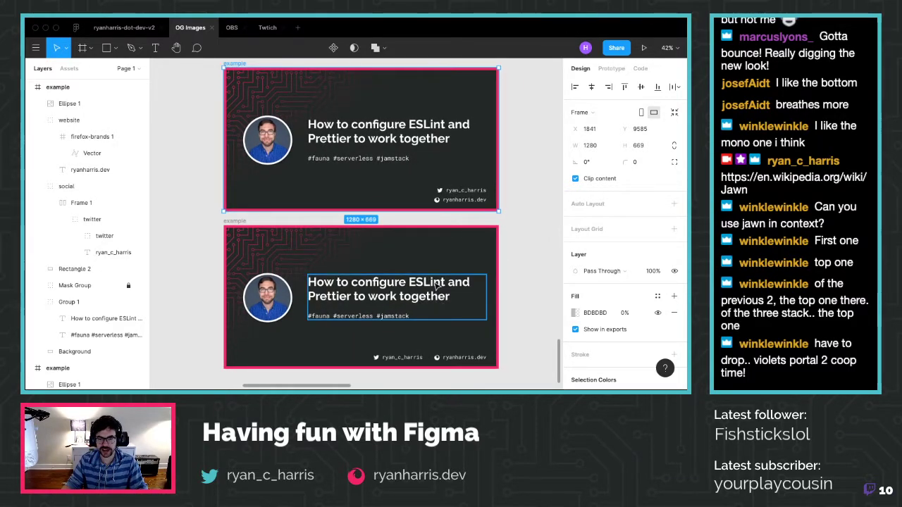
pyautogui.hscroll(-1, 437, 283)
pyautogui.click(526, 273)
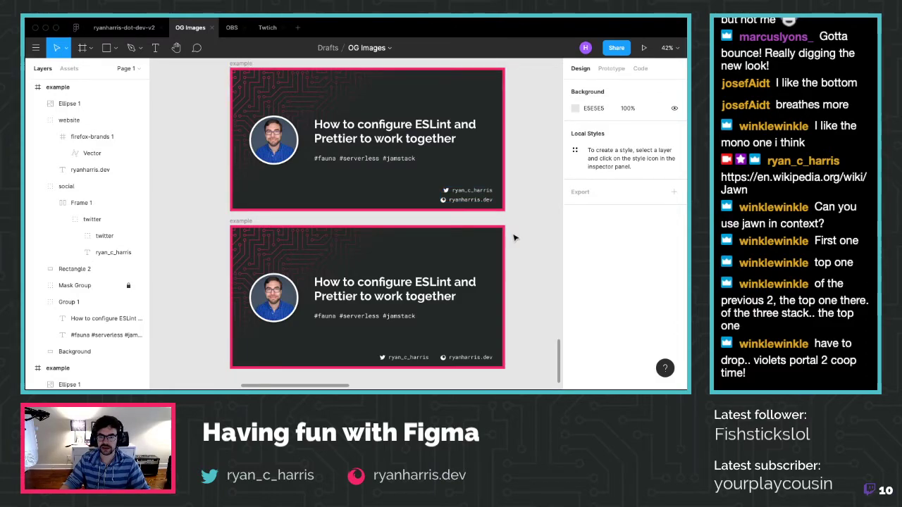
pyautogui.scroll(-3, 484, 200)
pyautogui.click(302, 113)
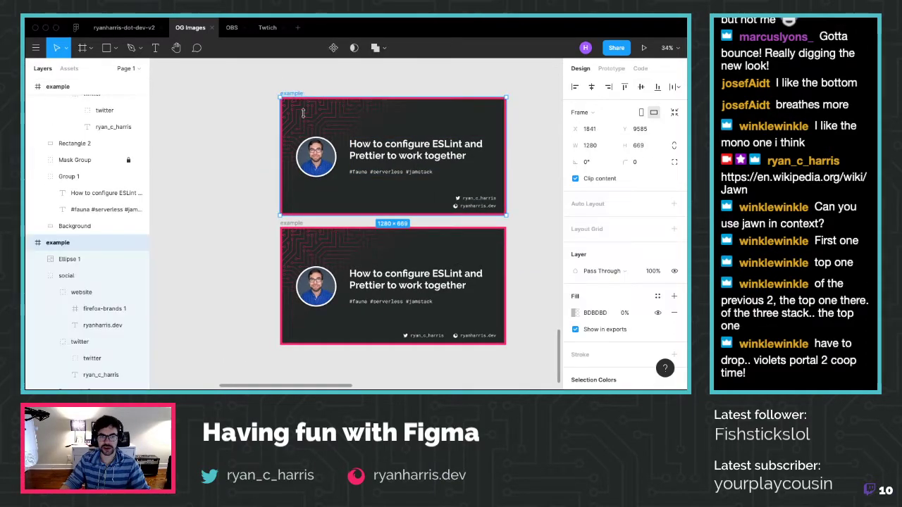
# Paste a copy of the example frame beside the original
pyautogui.hscroll(3, 435, 224)
pyautogui.hotkey('ctrl', 'v')
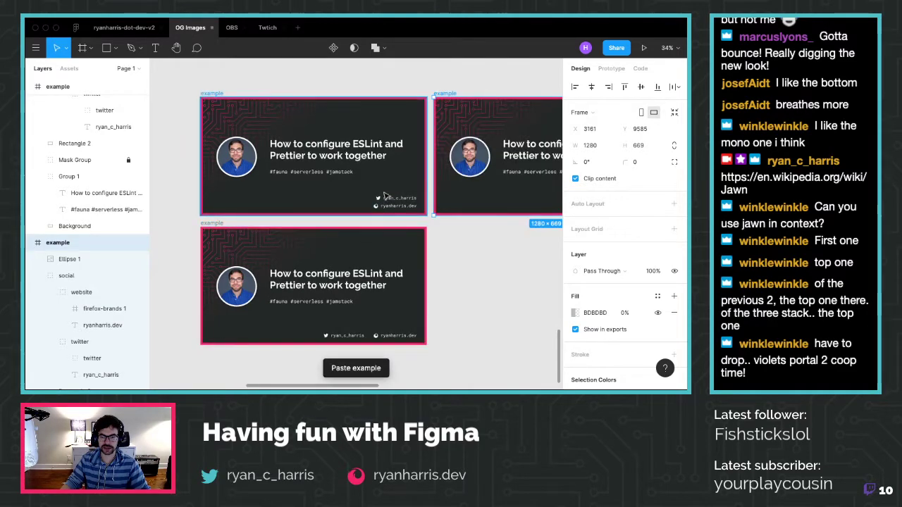
pyautogui.hscroll(3, 477, 160)
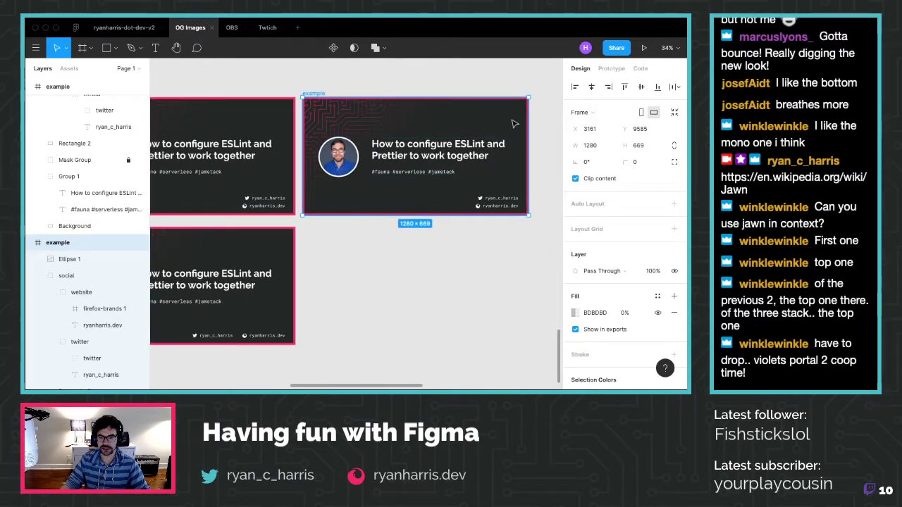
pyautogui.scroll(1, 518, 134)
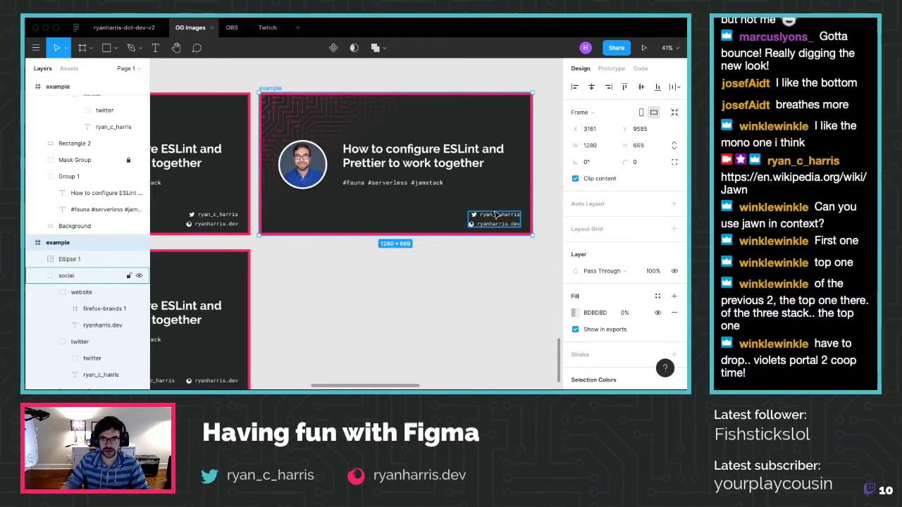
# Shift the copy's social handles group and Twitter handle left toward the lower-left corner
pyautogui.click(494, 212)
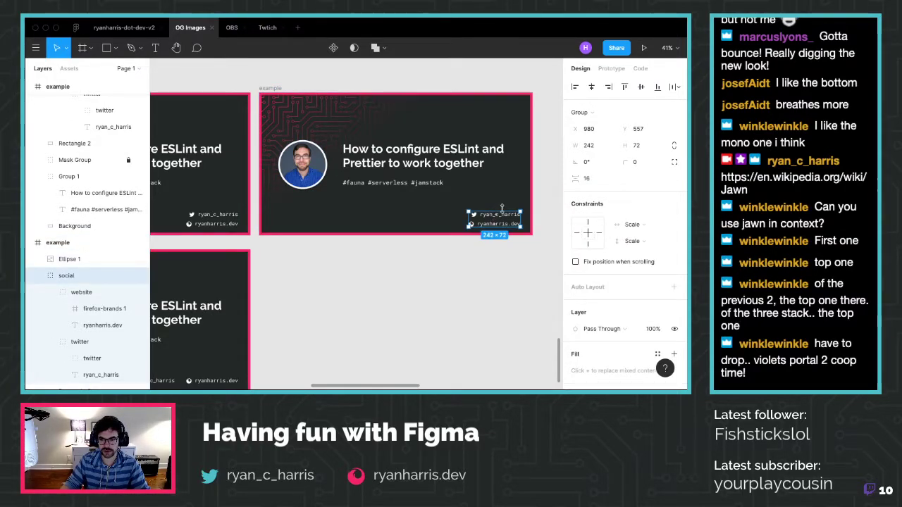
pyautogui.hotkey('shift', 'Left')
pyautogui.hotkey('shift', 'Left')
pyautogui.hotkey('shift', 'Left')
pyautogui.hotkey('shift', 'Left')
pyautogui.hotkey('shift', 'Left')
pyautogui.hotkey('shift', 'Left')
pyautogui.hotkey('shift', 'Left')
pyautogui.hotkey('shift', 'Left')
pyautogui.hotkey('shift', 'Left')
pyautogui.hotkey('shift', 'Left')
pyautogui.hotkey('shift', 'Left')
pyautogui.hotkey('shift', 'Left')
pyautogui.hotkey('shift', 'Left')
pyautogui.hotkey('shift', 'Left')
pyautogui.hotkey('shift', 'Left')
pyautogui.hotkey('shift', 'Left')
pyautogui.hotkey('shift', 'Left')
pyautogui.hotkey('shift', 'Left')
pyautogui.hotkey('shift', 'Left')
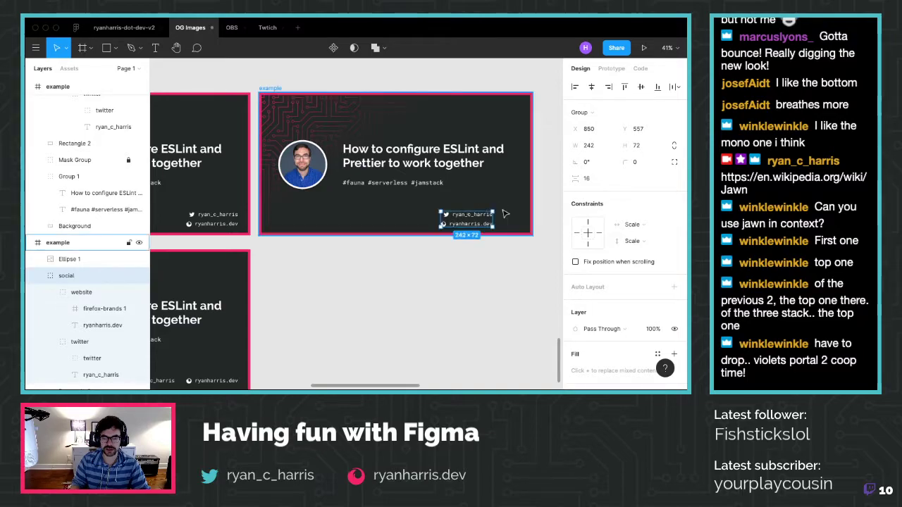
pyautogui.hotkey('shift', 'Left')
pyautogui.hotkey('shift', 'Left')
pyautogui.hotkey('shift', 'Left')
pyautogui.hotkey('shift', 'Left')
pyautogui.hotkey('shift', 'Left')
pyautogui.hotkey('shift', 'Left')
pyautogui.hotkey('shift', 'Left')
pyautogui.hotkey('shift', 'Left')
pyautogui.hotkey('shift', 'Left')
pyautogui.hotkey('shift', 'Left')
pyautogui.hotkey('shift', 'Left')
pyautogui.hotkey('shift', 'Left')
pyautogui.hotkey('shift', 'Left')
pyautogui.hotkey('shift', 'Left')
pyautogui.hotkey('shift', 'Left')
pyautogui.hotkey('shift', 'Left')
pyautogui.hotkey('shift', 'Left')
pyautogui.hotkey('shift', 'Left')
pyautogui.hotkey('shift', 'Left')
pyautogui.hotkey('shift', 'Left')
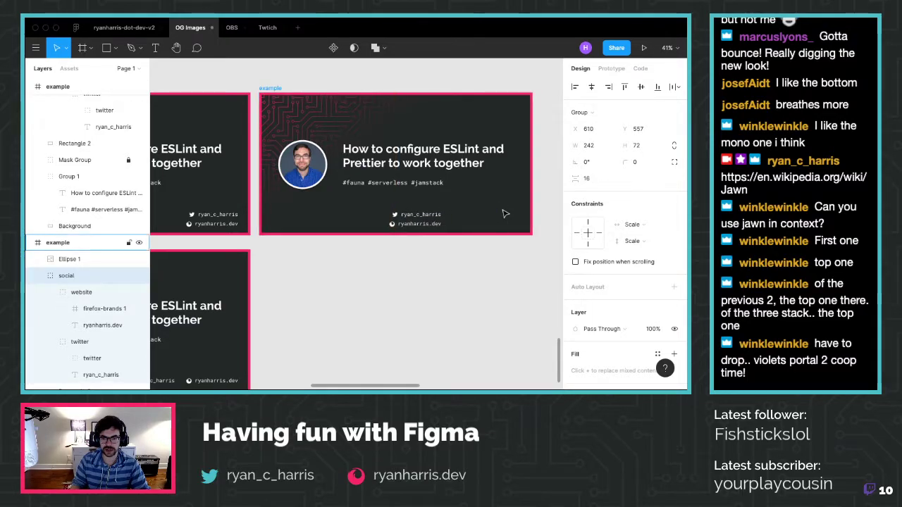
pyautogui.hotkey('shift', 'Left')
pyautogui.hotkey('shift', 'Left')
pyautogui.hotkey('shift', 'Left')
pyautogui.hotkey('shift', 'Left')
pyautogui.hotkey('shift', 'Left')
pyautogui.hotkey('shift', 'Left')
pyautogui.hotkey('shift', 'Left')
pyautogui.hotkey('shift', 'Left')
pyautogui.hotkey('shift', 'Left')
pyautogui.hotkey('shift', 'Left')
pyautogui.hotkey('shift', 'Left')
pyautogui.hotkey('shift', 'Left')
pyautogui.hotkey('shift', 'Left')
pyautogui.hotkey('shift', 'Left')
pyautogui.hotkey('shift', 'Left')
pyautogui.hotkey('shift', 'Left')
pyautogui.hotkey('shift', 'Left')
pyautogui.hotkey('shift', 'Left')
pyautogui.hotkey('shift', 'Left')
pyautogui.hotkey('shift', 'Left')
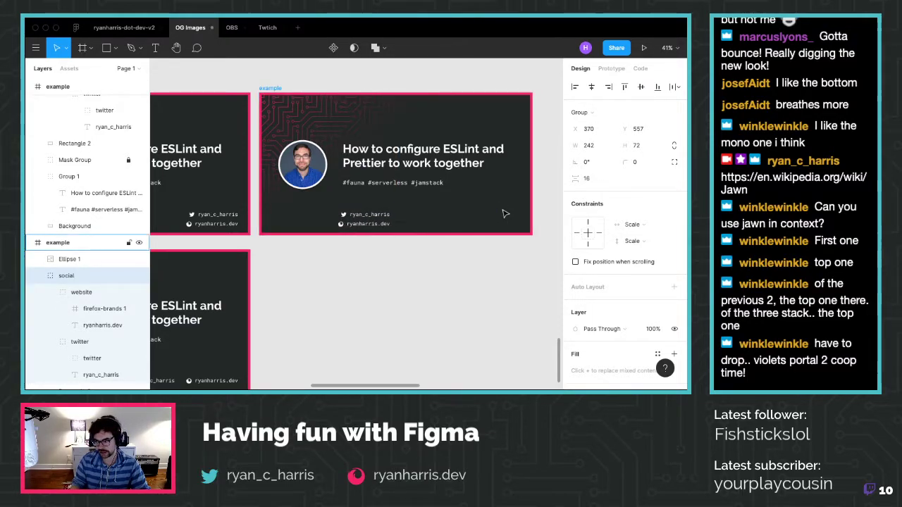
pyautogui.hotkey('shift', 'Left')
pyautogui.hotkey('shift', 'Left')
pyautogui.hotkey('shift', 'Left')
pyautogui.hotkey('shift', 'Left')
pyautogui.hotkey('shift', 'Left')
pyautogui.hotkey('shift', 'Left')
pyautogui.hotkey('shift', 'Left')
pyautogui.hotkey('shift', 'Left')
pyautogui.hotkey('shift', 'Left')
pyautogui.hotkey('shift', 'Left')
pyautogui.hotkey('shift', 'Left')
pyautogui.hotkey('shift', 'Left')
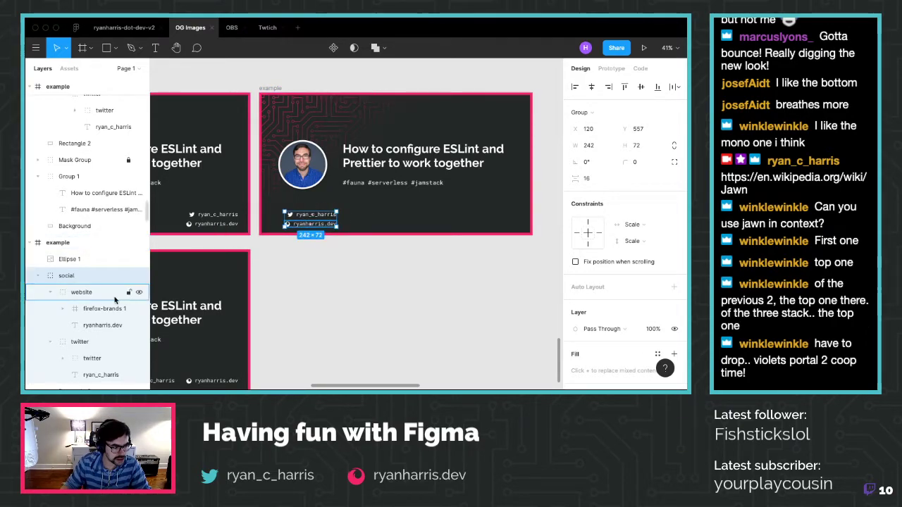
pyautogui.click(94, 344)
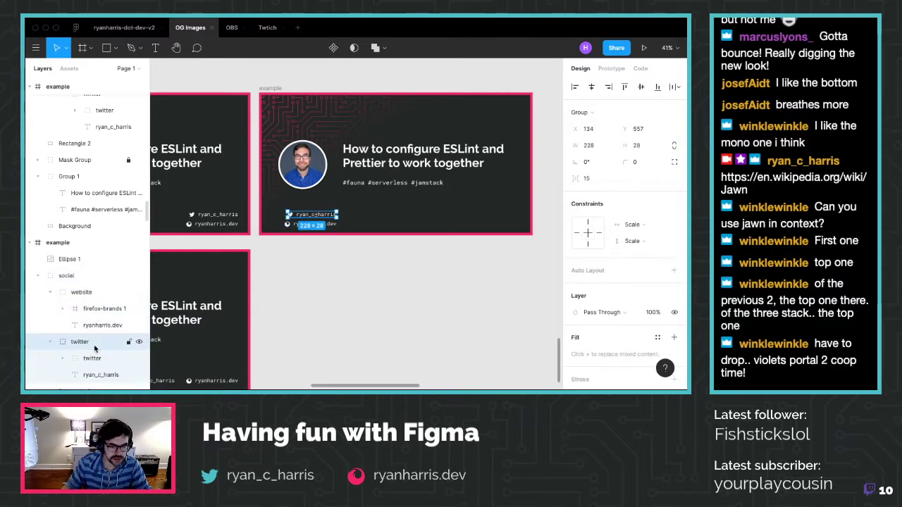
pyautogui.press('Left')
pyautogui.press('Left')
pyautogui.press('Left')
pyautogui.press('Left')
pyautogui.press('Left')
pyautogui.press('Left')
pyautogui.press('Left')
pyautogui.press('Left')
pyautogui.press('Left')
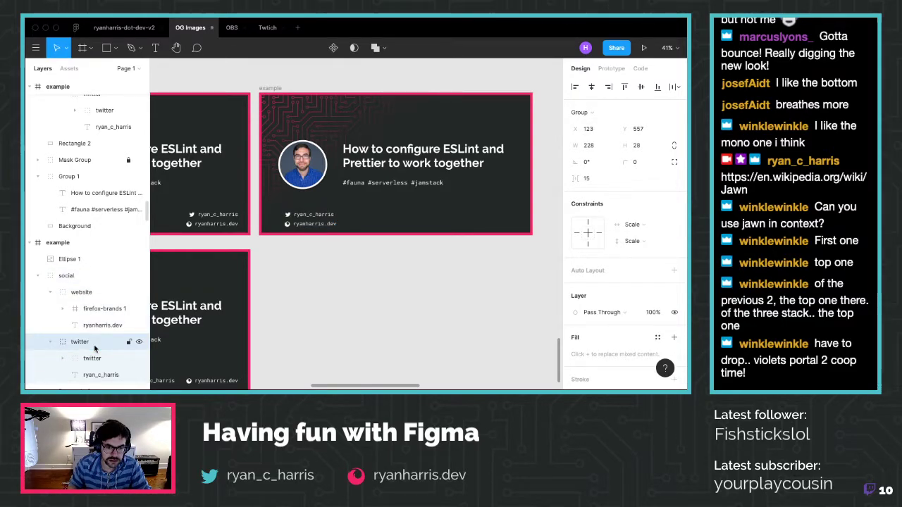
# Reselect the social handles group, compare it with the Twitter profile card in Firefox, then deselect
pyautogui.click(71, 277)
pyautogui.press('Left')
pyautogui.press('Left')
pyautogui.press('Left')
pyautogui.press('Left')
pyautogui.press('Left')
pyautogui.press('Left')
pyautogui.press('Left')
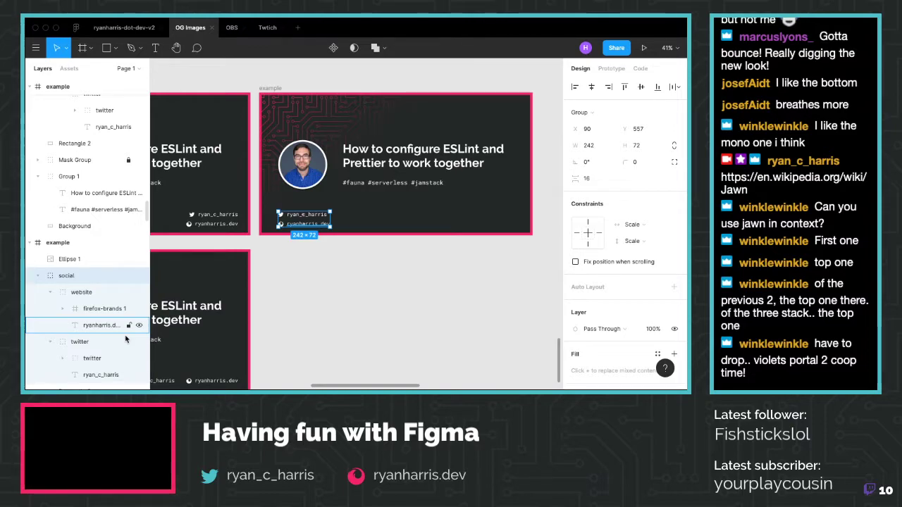
pyautogui.press('super+Tab')
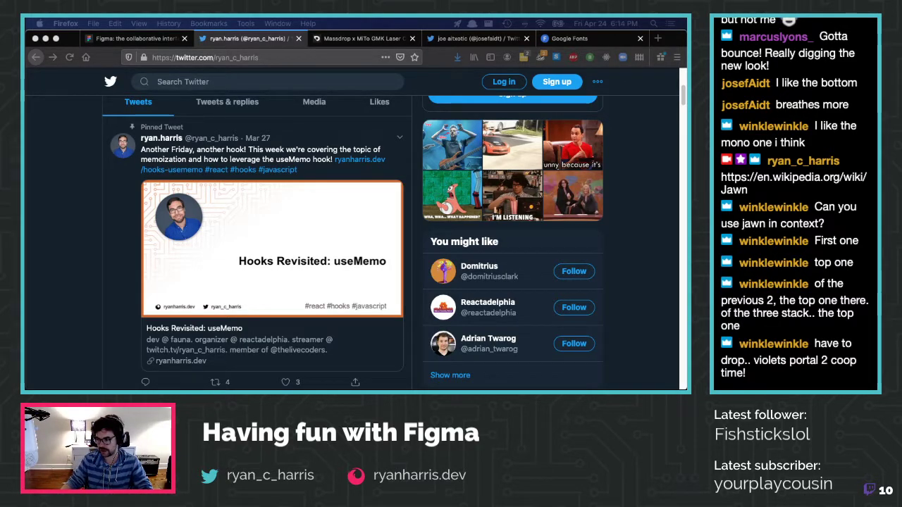
pyautogui.press('super+Tab')
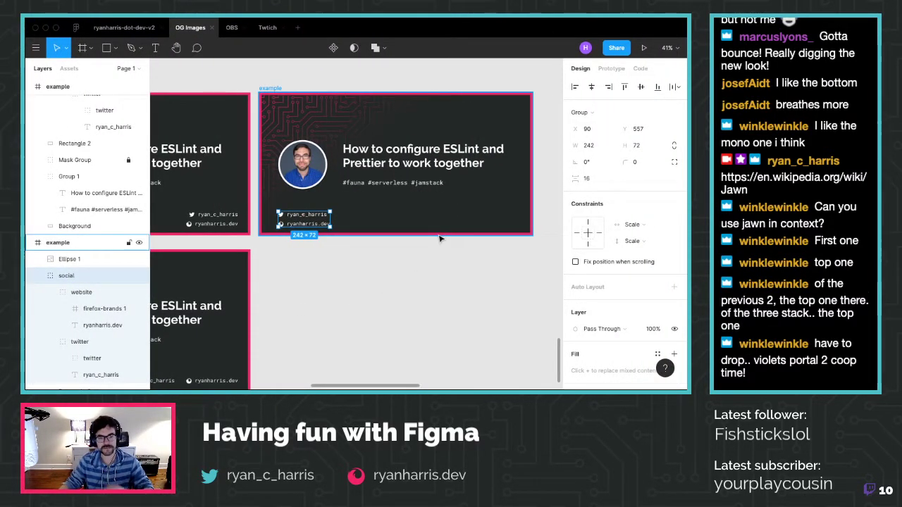
pyautogui.click(430, 268)
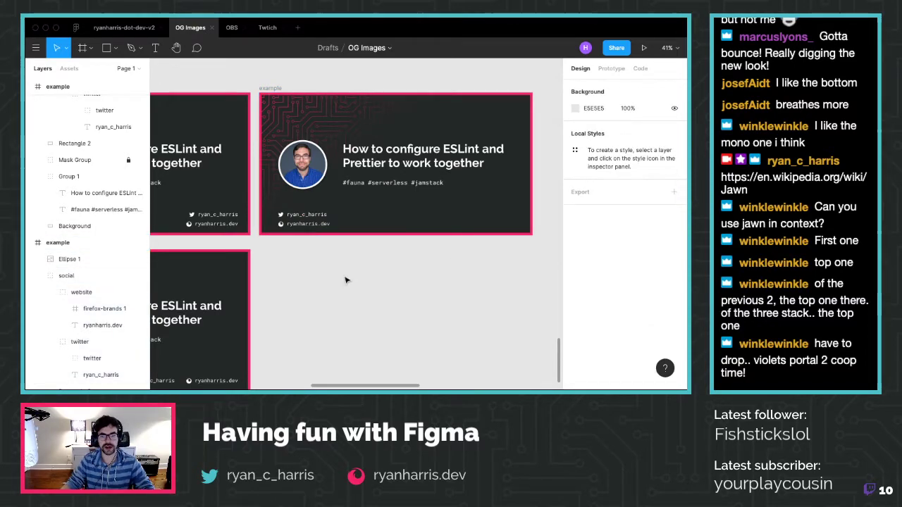
# Relocate the lower example card from the stack to the canvas top beside the pink and teal squares
pyautogui.hscroll(-5, 346, 280)
pyautogui.keyDown('ctrl'); pyautogui.scroll(-1, 342, 284); pyautogui.keyUp('ctrl')
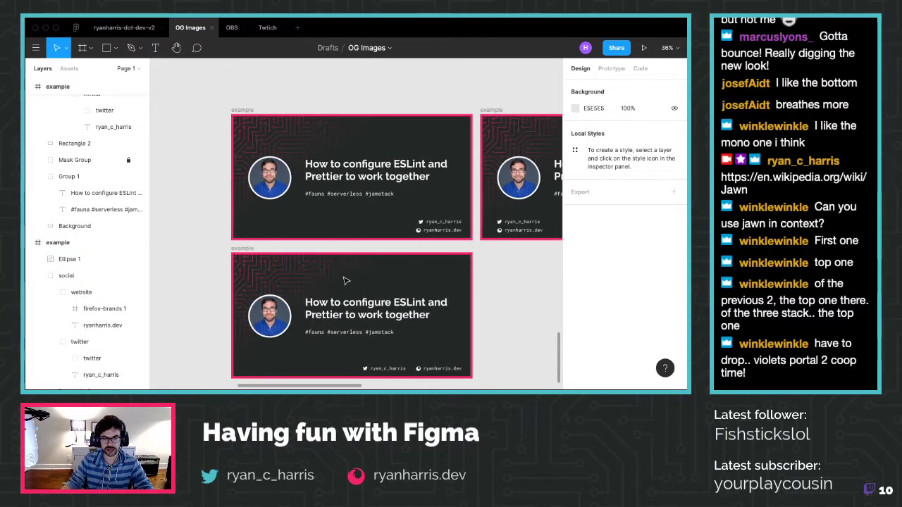
pyautogui.click(261, 258)
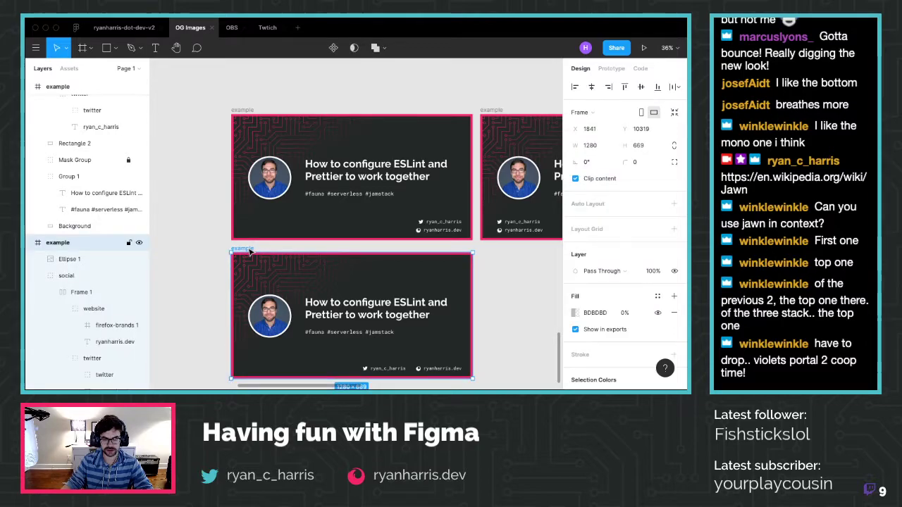
pyautogui.keyDown('ctrl'); pyautogui.scroll(-8, 254, 250); pyautogui.keyUp('ctrl')
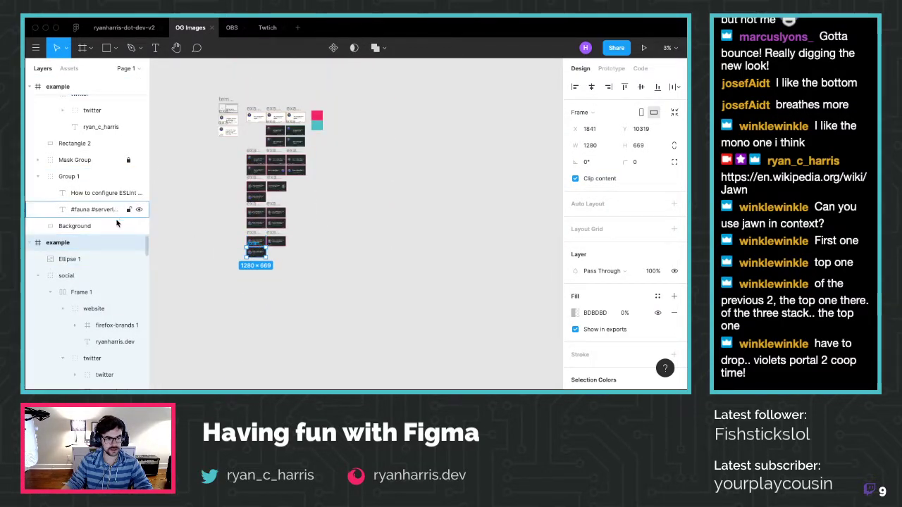
pyautogui.moveTo(255, 245); pyautogui.dragTo(340, 122)
pyautogui.scroll(6, 345, 124)
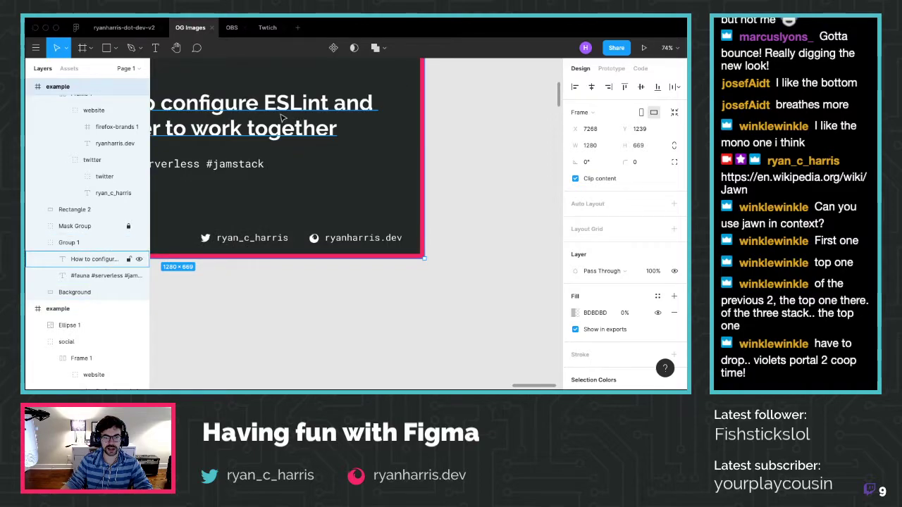
pyautogui.scroll(-5, 283, 118)
pyautogui.hscroll(-3, 315, 188)
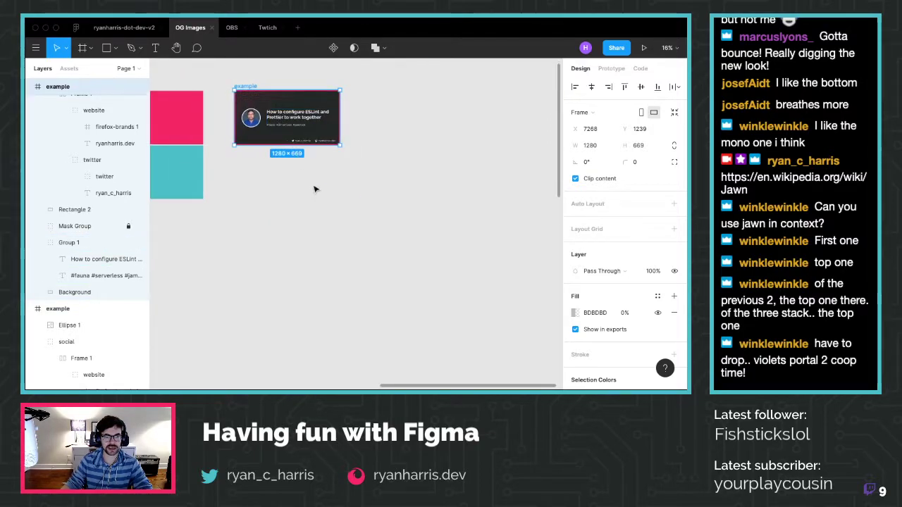
pyautogui.click(316, 187)
pyautogui.scroll(2, 243, 92)
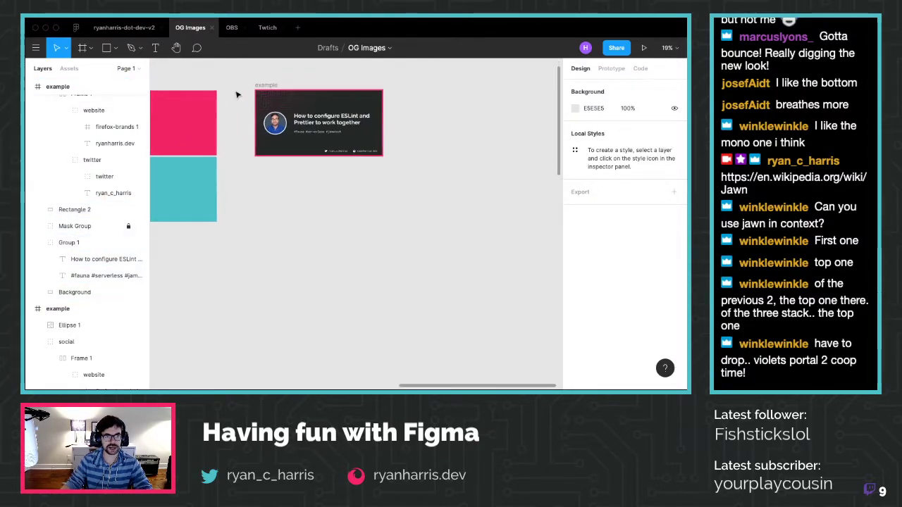
# Look through the OBS, website and Twtich files, then select the example card frame in OG Images
pyautogui.click(231, 27)
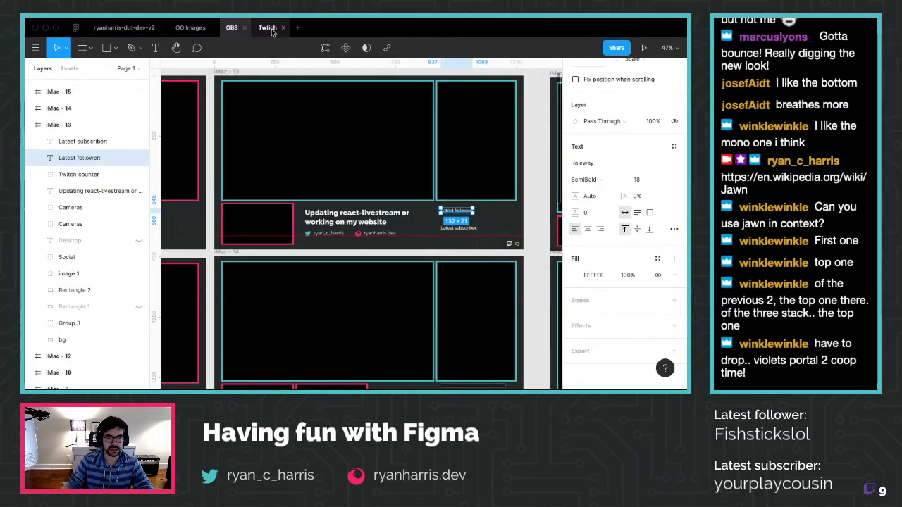
pyautogui.click(244, 27)
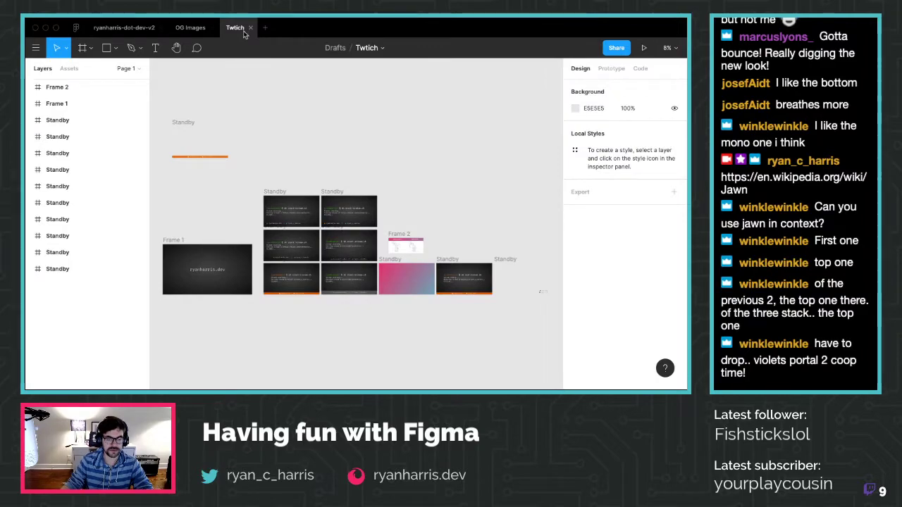
pyautogui.click(121, 27)
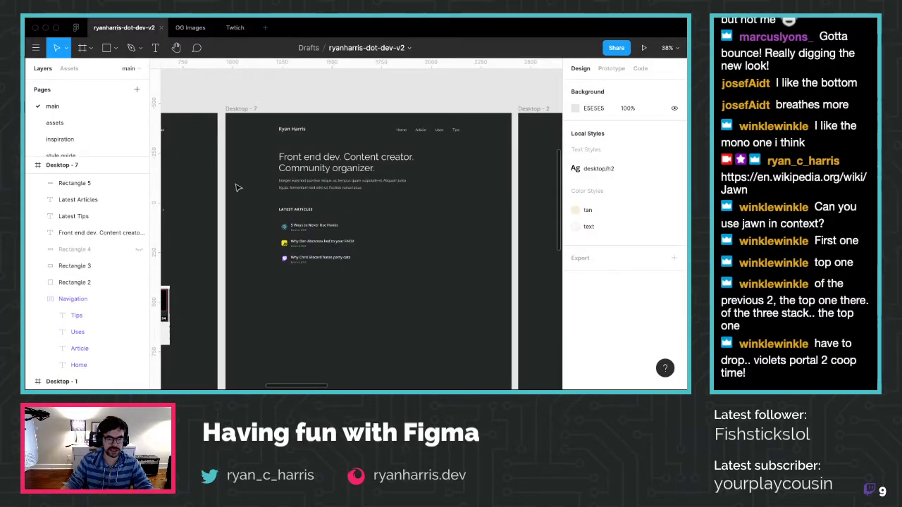
pyautogui.scroll(-3, 272, 225)
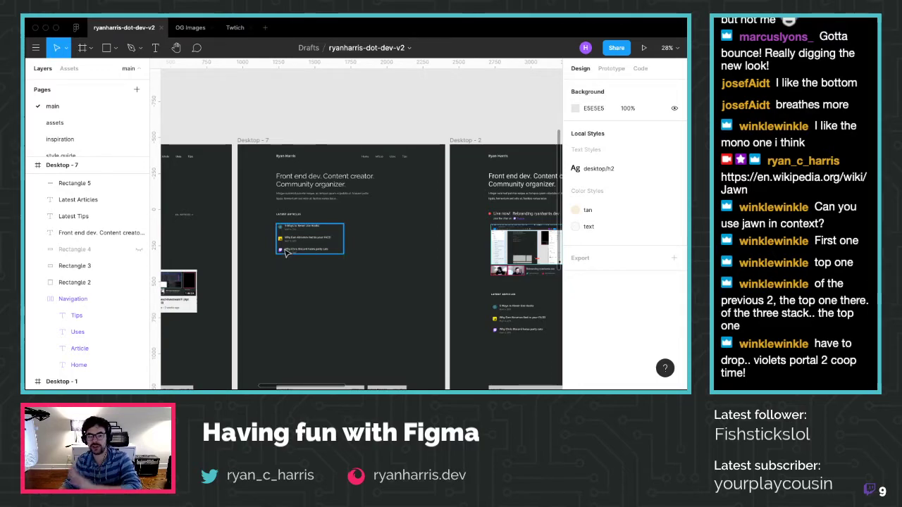
pyautogui.click(194, 29)
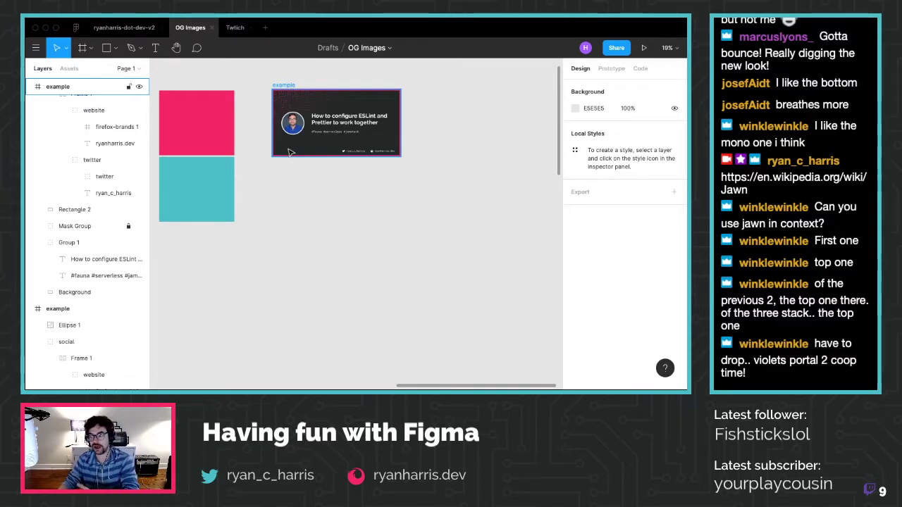
pyautogui.click(238, 28)
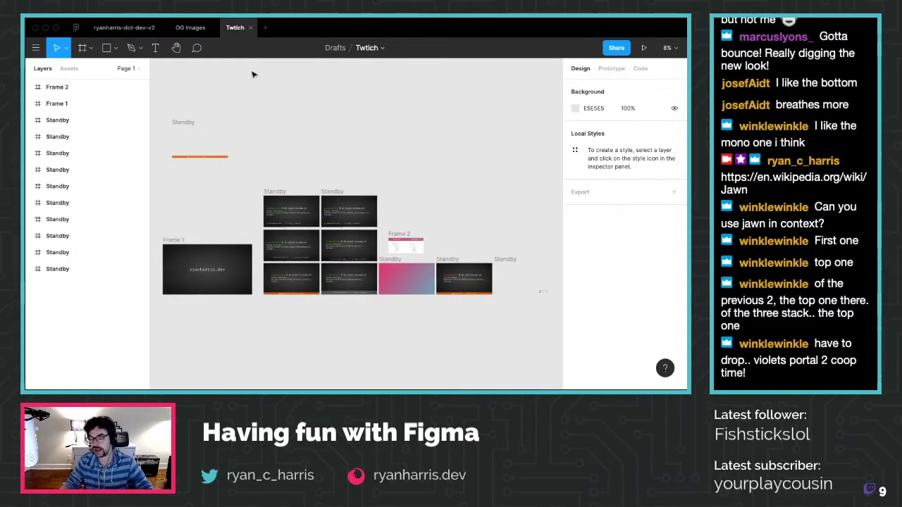
pyautogui.scroll(5, 289, 278)
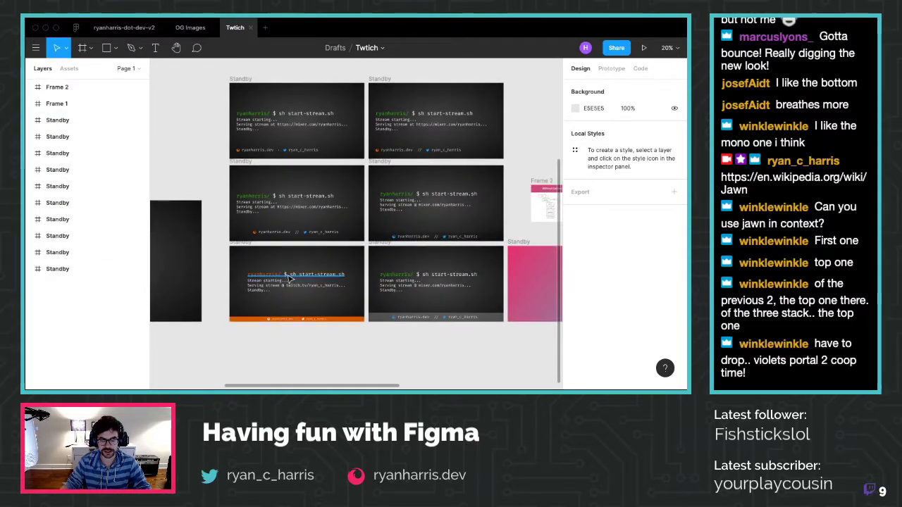
pyautogui.scroll(-5, 289, 278)
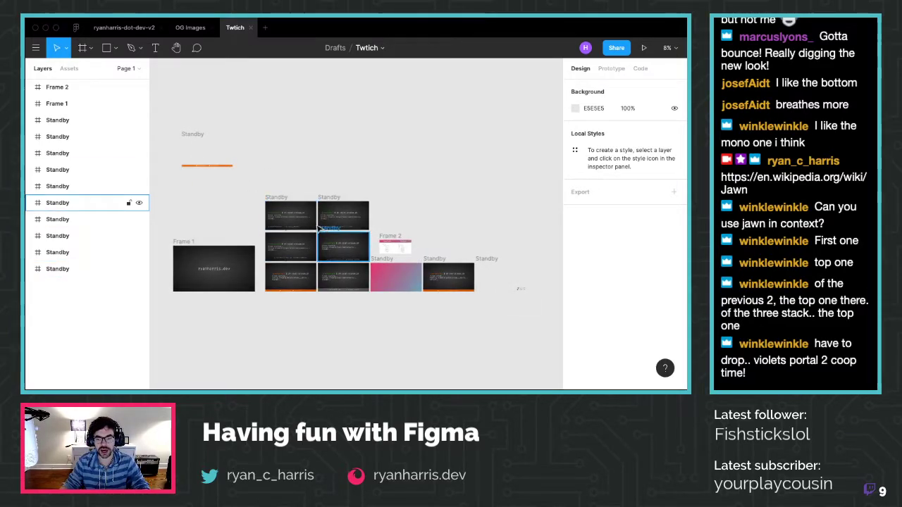
pyautogui.moveTo(188, 25)
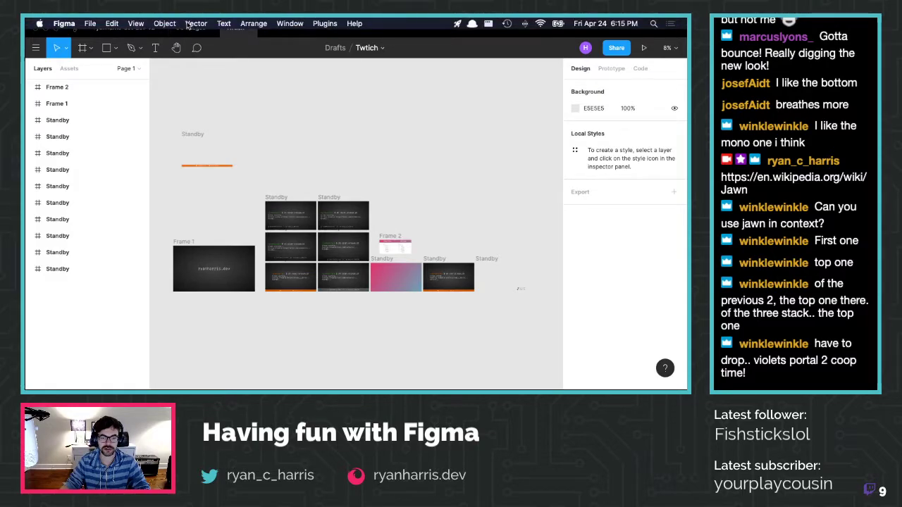
pyautogui.click(190, 27)
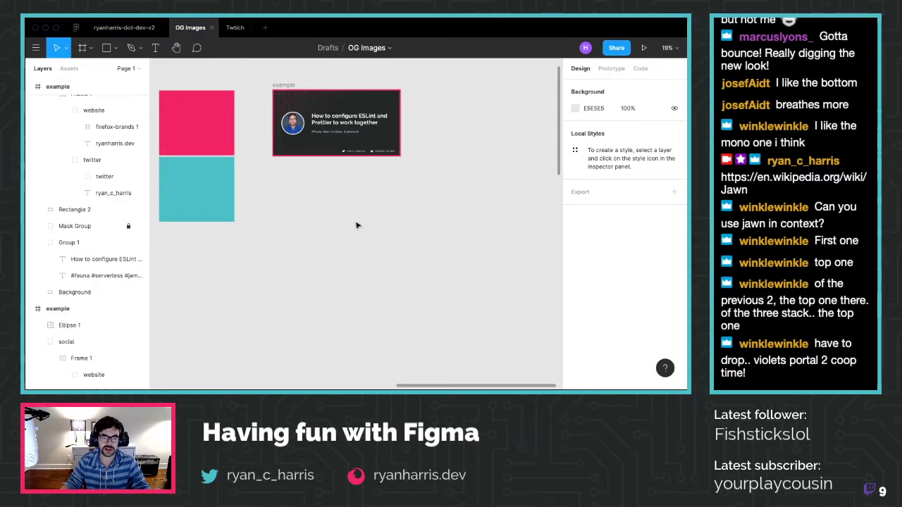
pyautogui.click(306, 85)
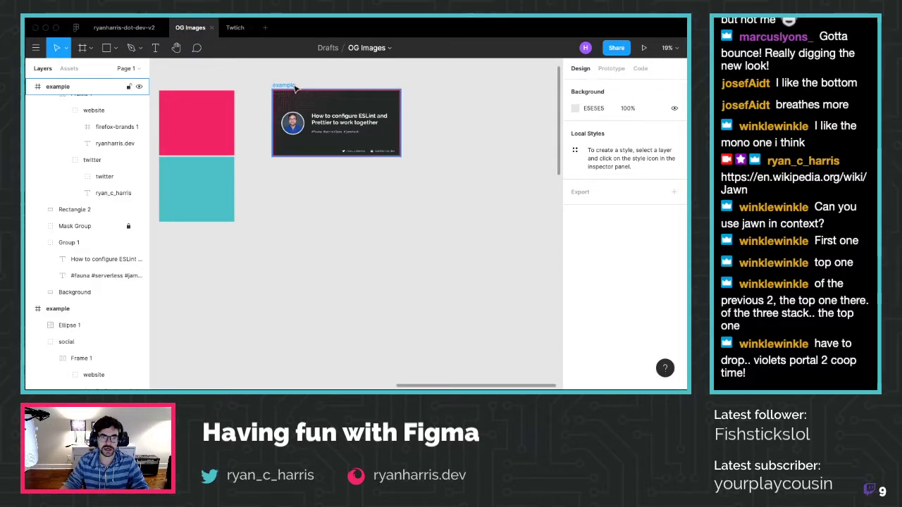
# Close the Twtich file and open the twitch file from Recent
pyautogui.click(251, 29)
pyautogui.click(75, 27)
pyautogui.scroll(-1, 434, 190)
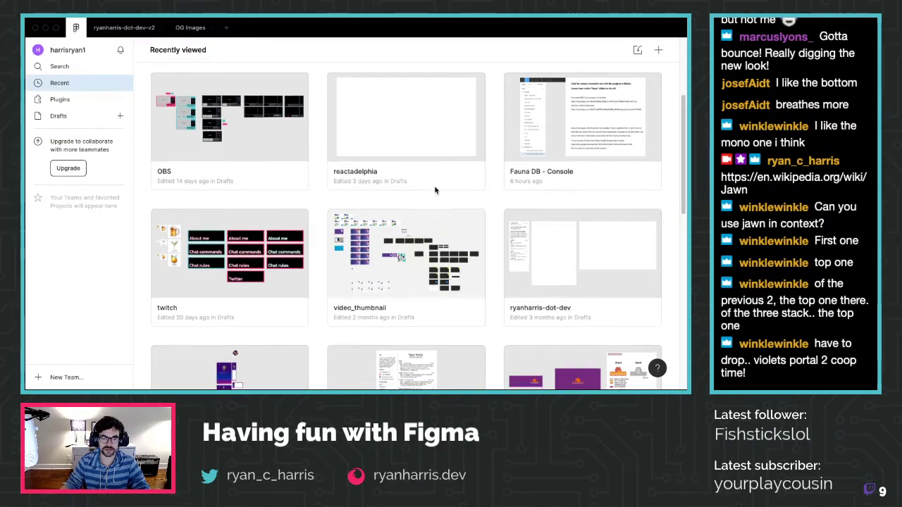
pyautogui.scroll(-1, 434, 190)
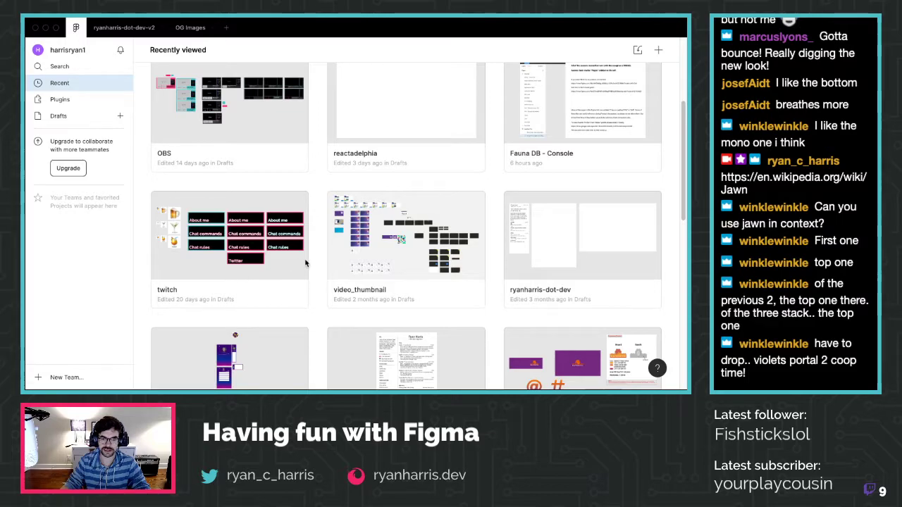
pyautogui.scroll(-3, 250, 278)
pyautogui.scroll(1, 225, 192)
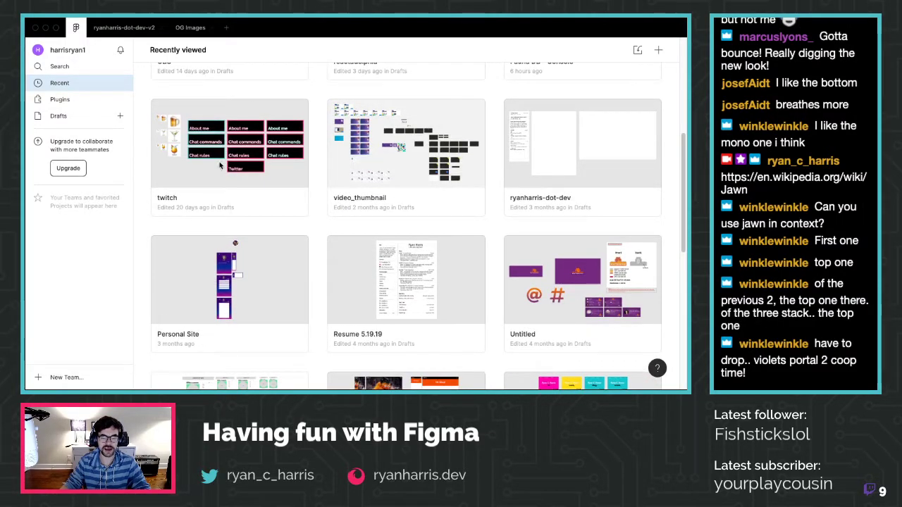
pyautogui.scroll(6, 231, 171)
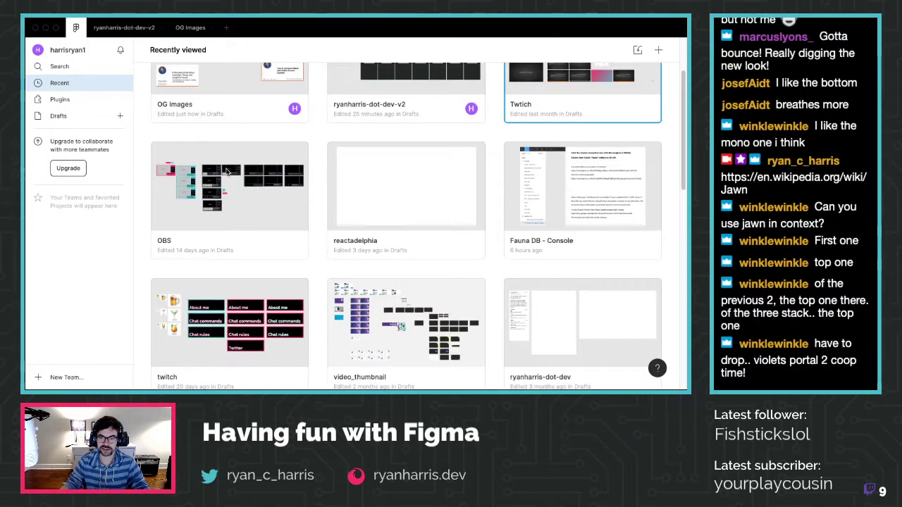
pyautogui.scroll(-6, 227, 170)
pyautogui.scroll(3, 227, 170)
pyautogui.doubleClick(230, 296)
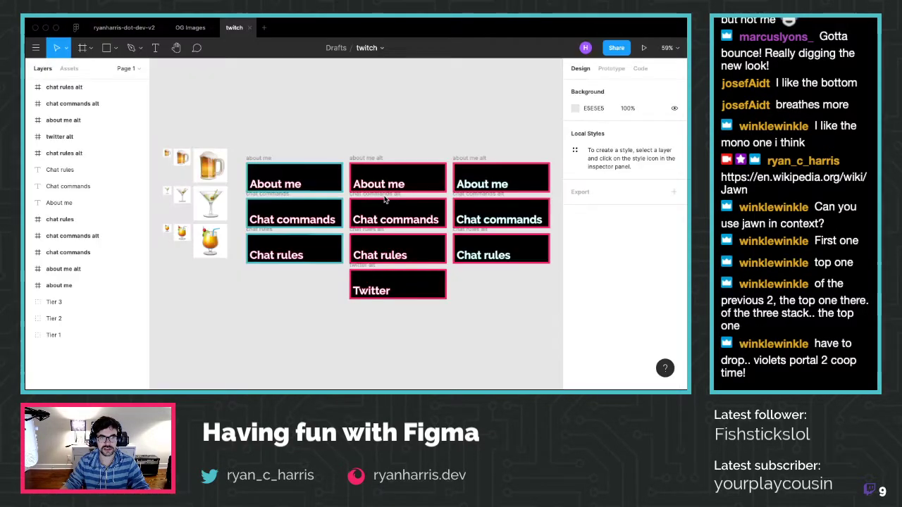
# Paste the example frame into twitch above the panels and collapse its layer list
pyautogui.scroll(-4, 461, 229)
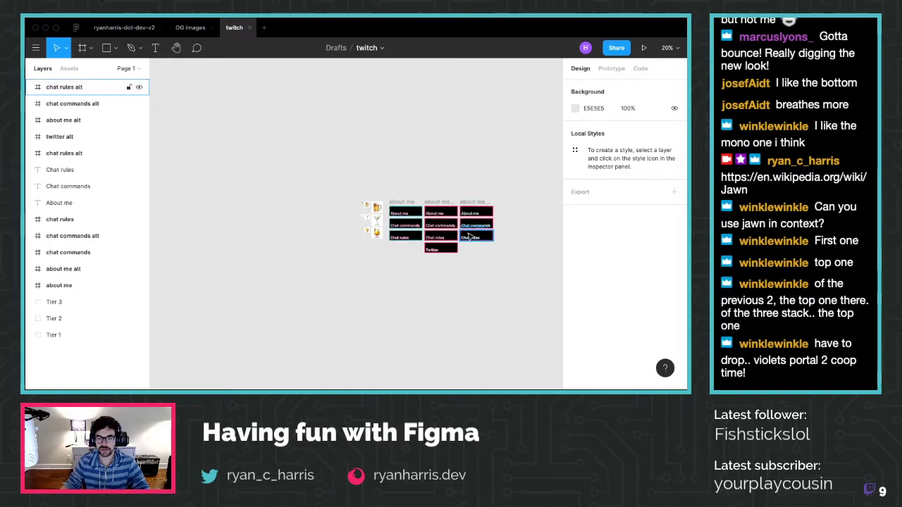
pyautogui.hotkey('ctrl', 'v')
pyautogui.moveTo(326, 198); pyautogui.dragTo(252, 108)
pyautogui.click(217, 244)
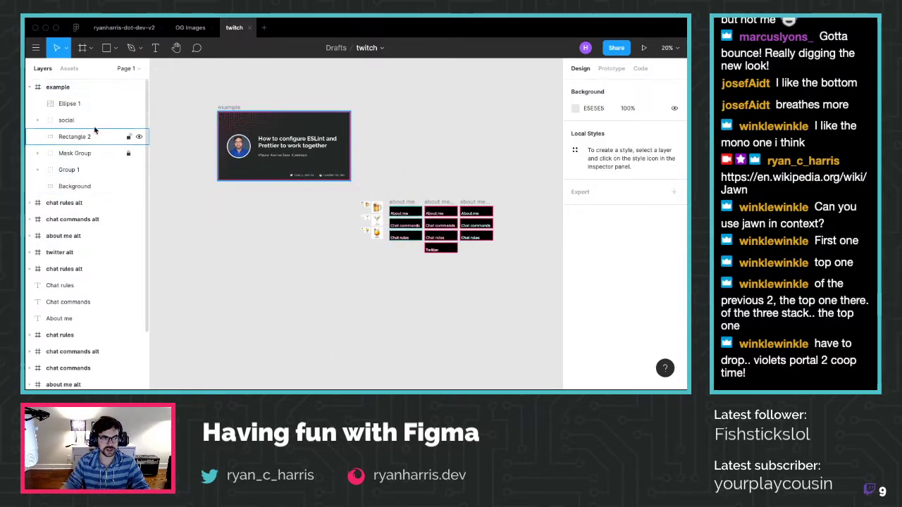
pyautogui.click(29, 87)
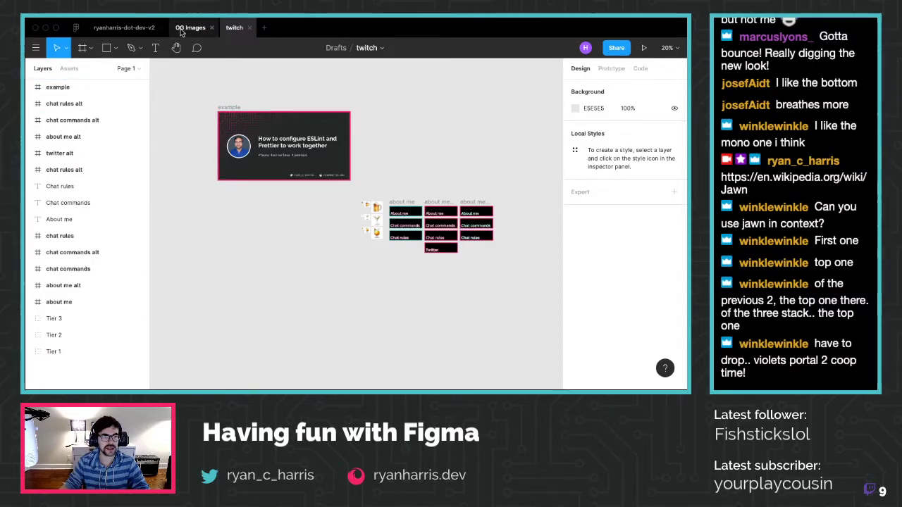
# Open the OBS file from Recent and select its iMac - 15 frame
pyautogui.click(184, 28)
pyautogui.click(75, 28)
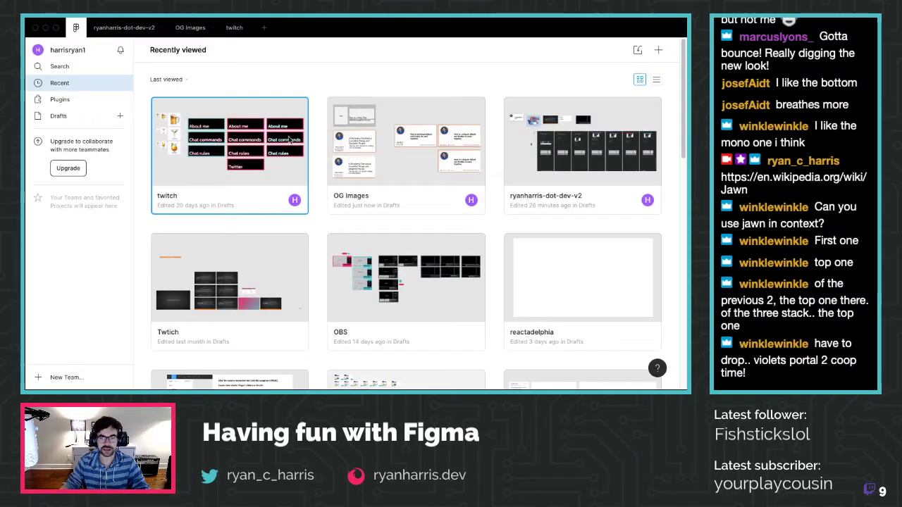
pyautogui.scroll(-1, 567, 275)
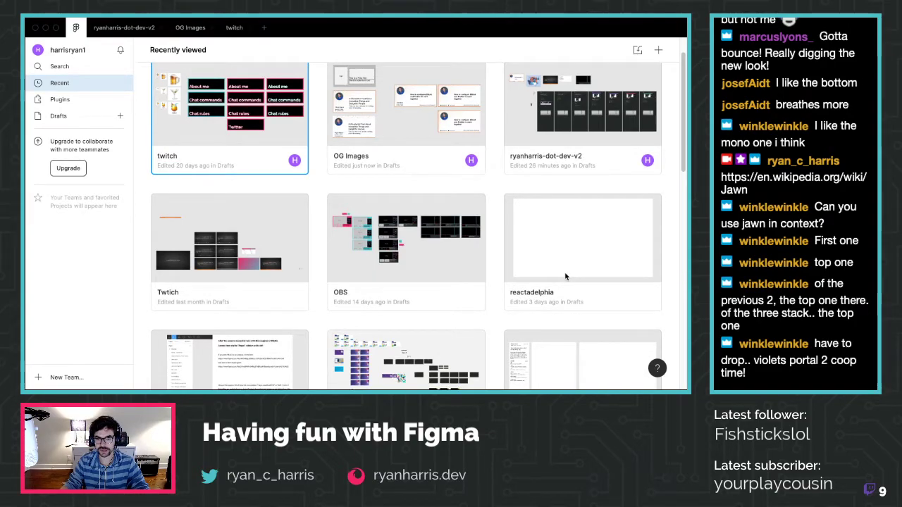
pyautogui.doubleClick(405, 264)
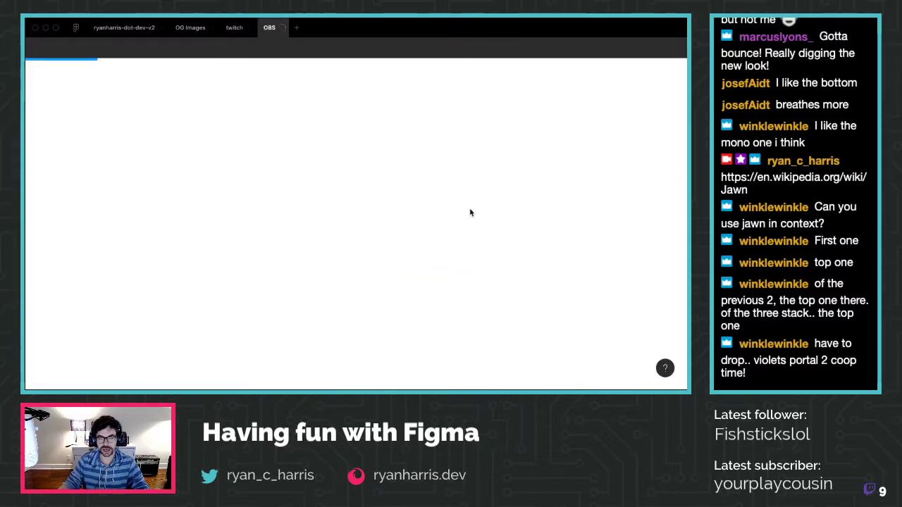
pyautogui.hscroll(2, 464, 211)
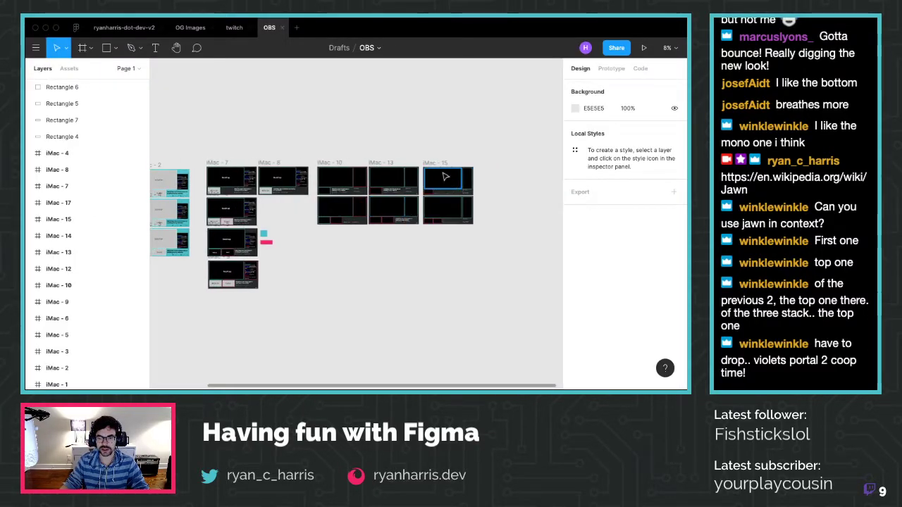
pyautogui.click(123, 219)
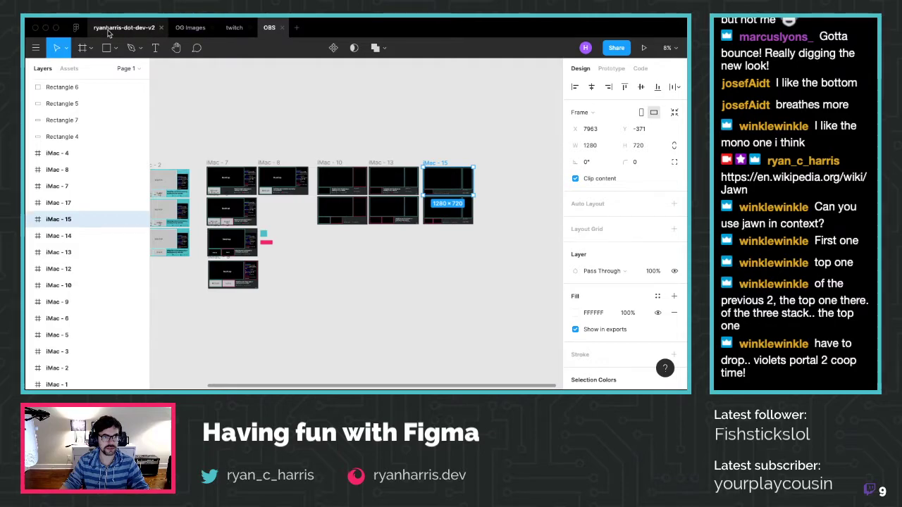
# Paste iMac - 15 into twitch right of the example card, then start a new Firefox tab
pyautogui.click(234, 27)
pyautogui.hotkey('ctrl', 'v')
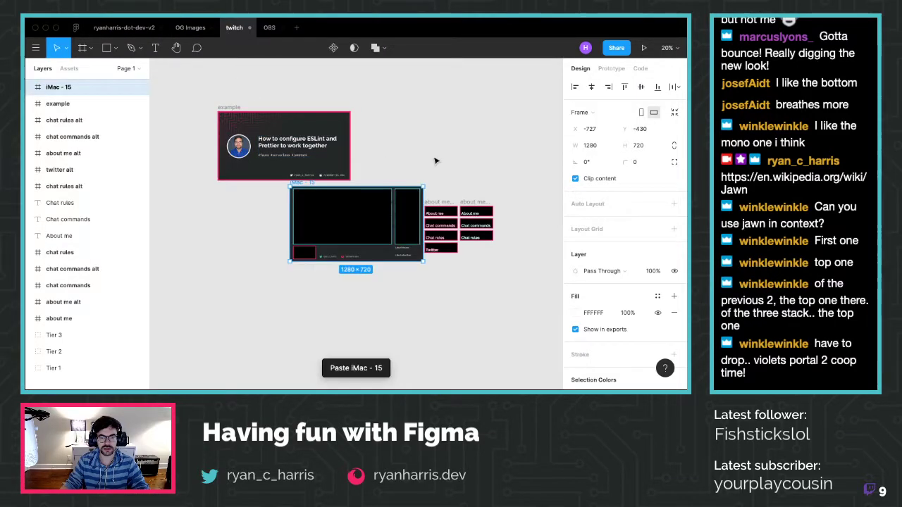
pyautogui.moveTo(298, 185); pyautogui.dragTo(366, 109)
pyautogui.click(541, 157)
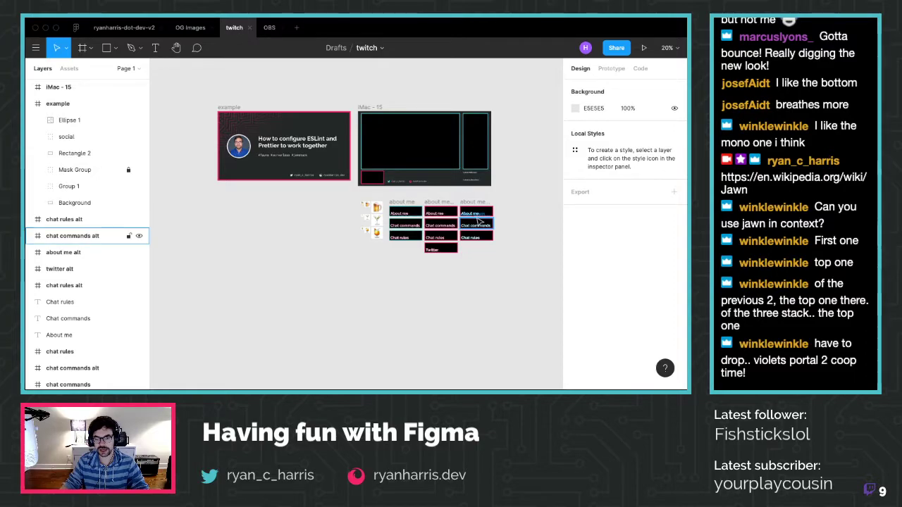
pyautogui.press('super+Tab')
pyautogui.press('super+t')
# Load the live Twitch channel page and scroll through its About me and Chat commands panels
pyautogui.write('twitter.com/')
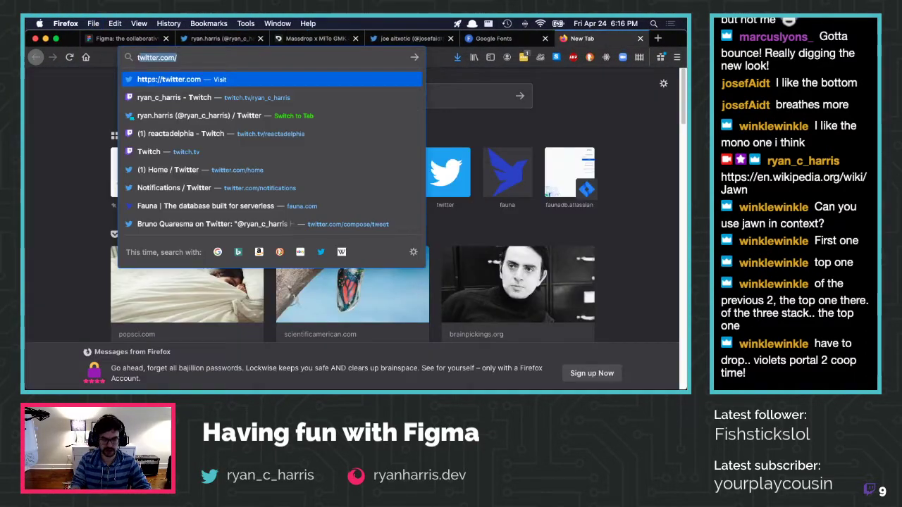
pyautogui.press('Down')
pyautogui.press('Down')
pyautogui.press('Down')
pyautogui.press('Down')
pyautogui.press('Down')
pyautogui.press('Return')
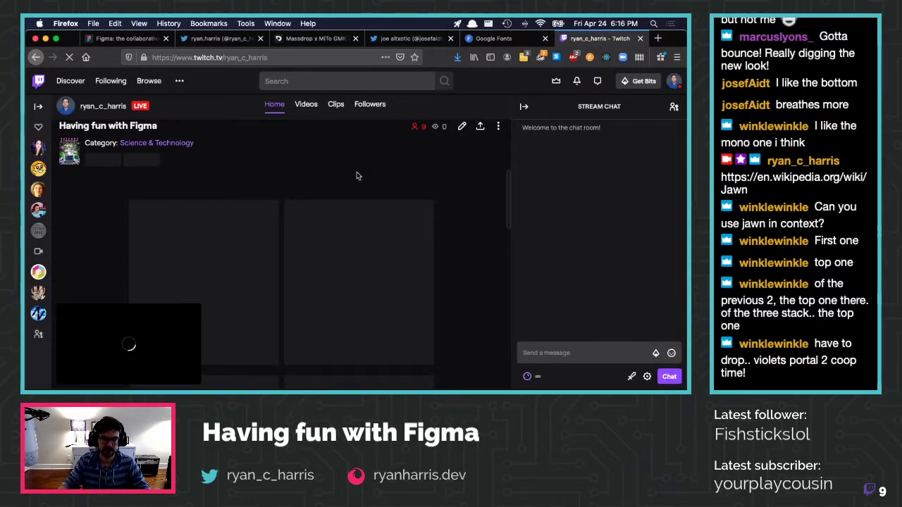
pyautogui.scroll(-1, 357, 175)
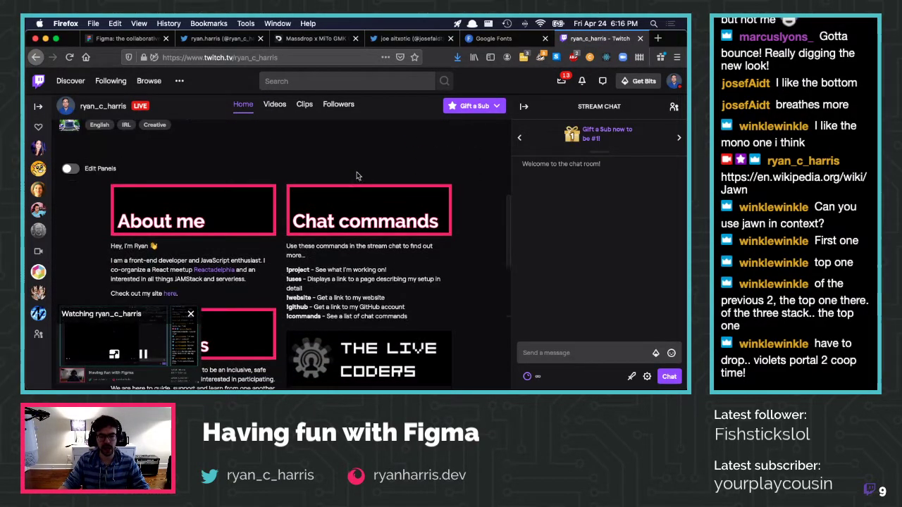
pyautogui.scroll(-2, 272, 282)
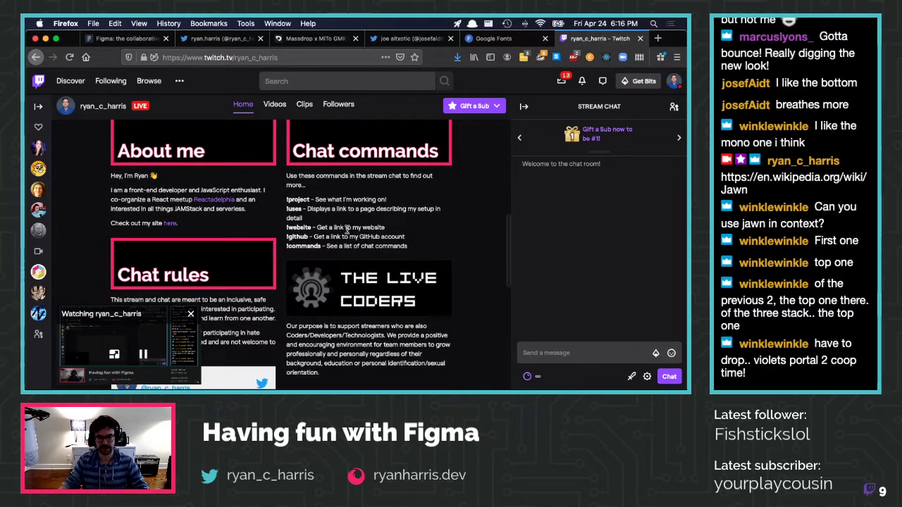
pyautogui.scroll(-1, 373, 258)
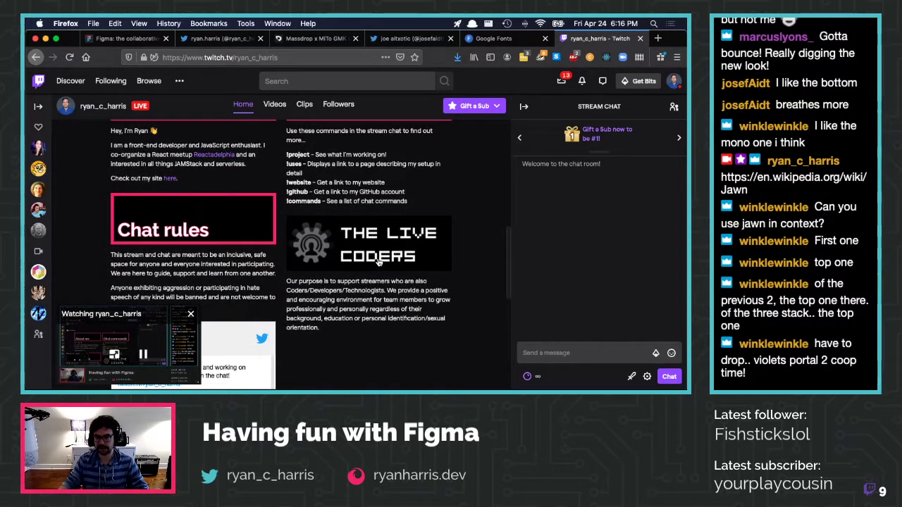
pyautogui.scroll(5, 358, 176)
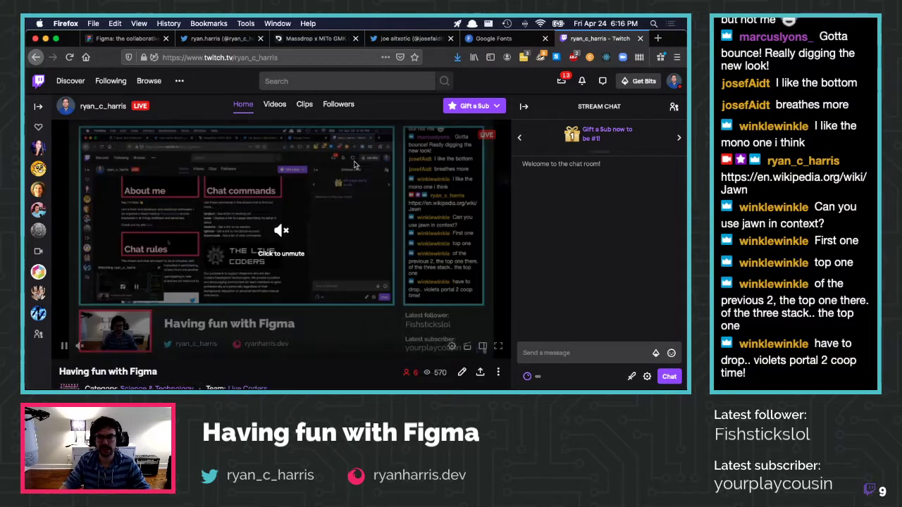
pyautogui.click(220, 38)
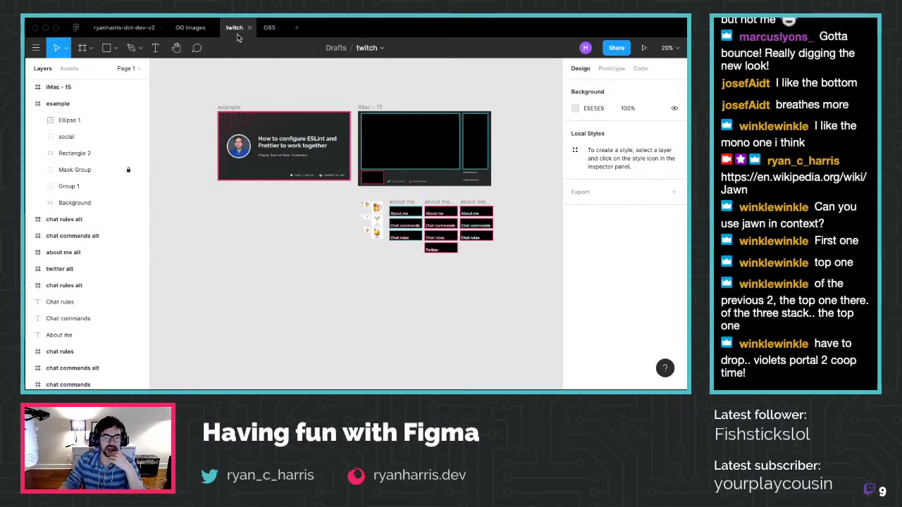
# Copy the 2048×1152 Frame 1 from Twtich and paste it into twitch left of the example frame
pyautogui.click(76, 27)
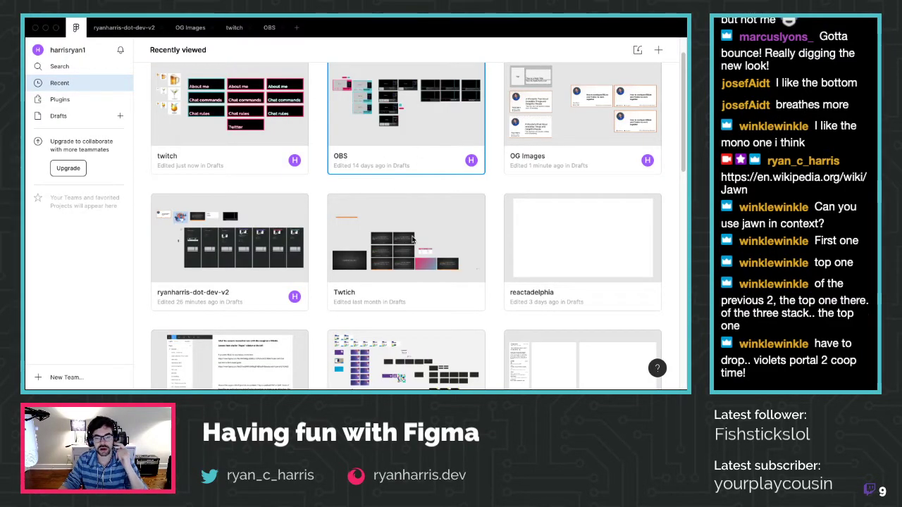
pyautogui.doubleClick(417, 230)
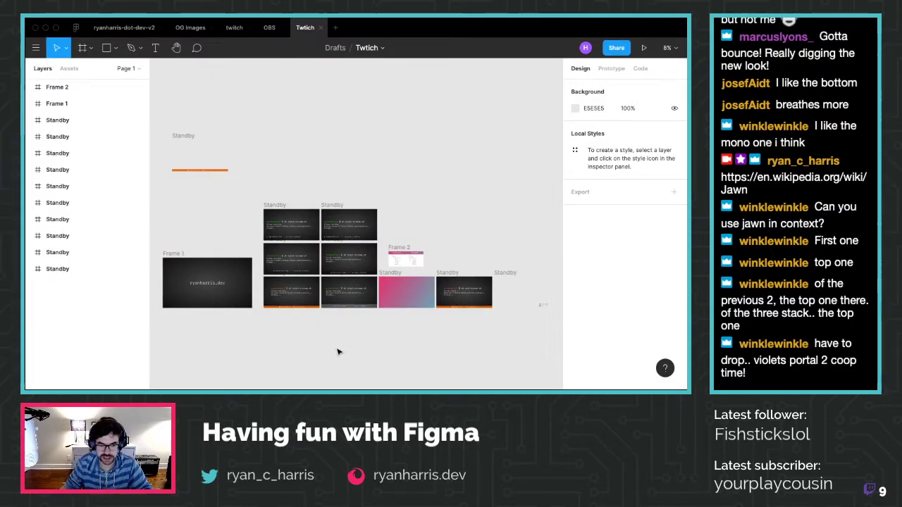
pyautogui.click(173, 253)
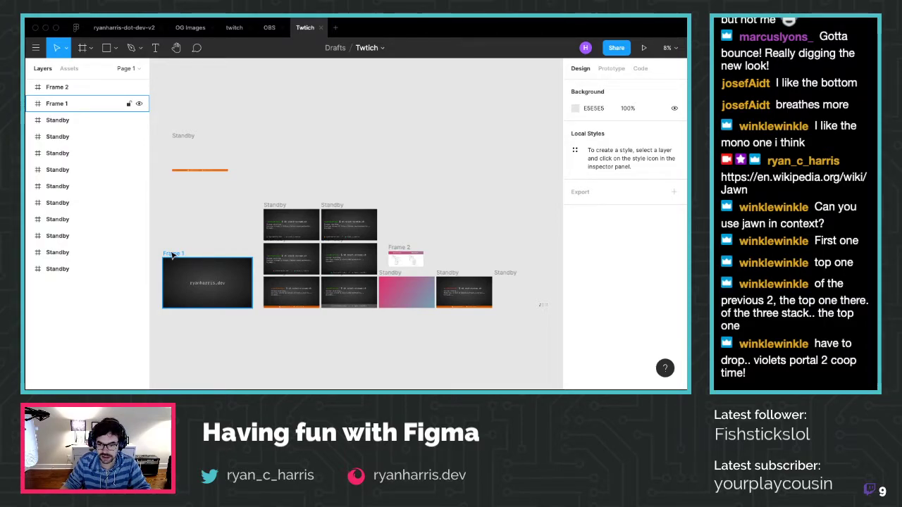
pyautogui.click(173, 255)
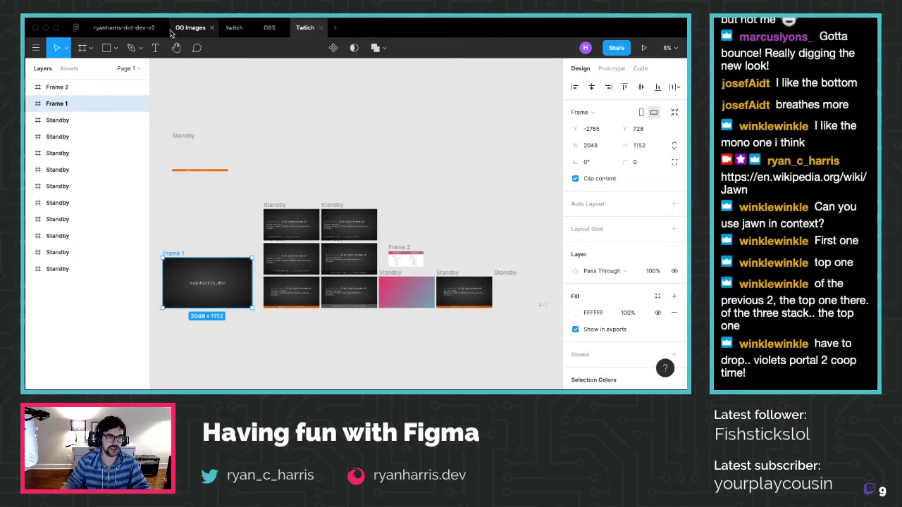
pyautogui.click(234, 28)
pyautogui.hotkey('ctrl', 'v')
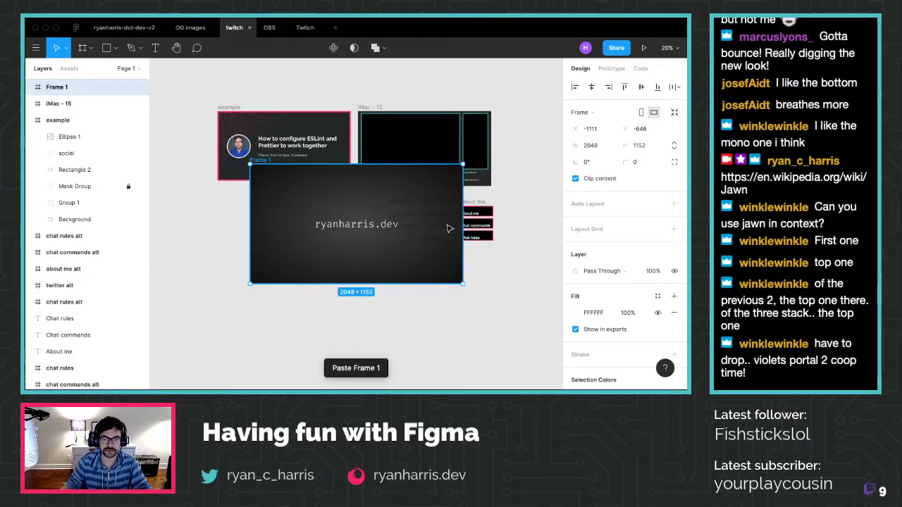
pyautogui.moveTo(363, 210); pyautogui.dragTo(236, 138)
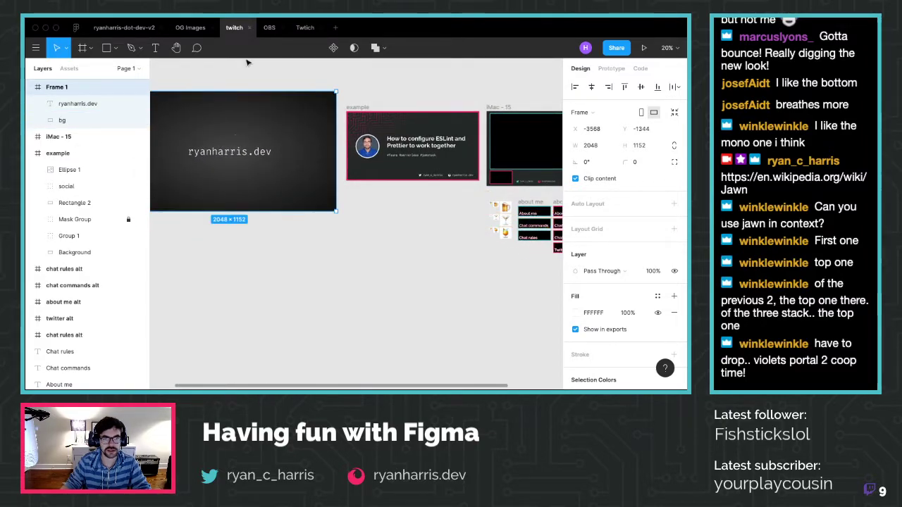
# Select the end-stream Standby frame in the other Twitch file, then return to twitch
pyautogui.click(305, 27)
pyautogui.scroll(3, 484, 302)
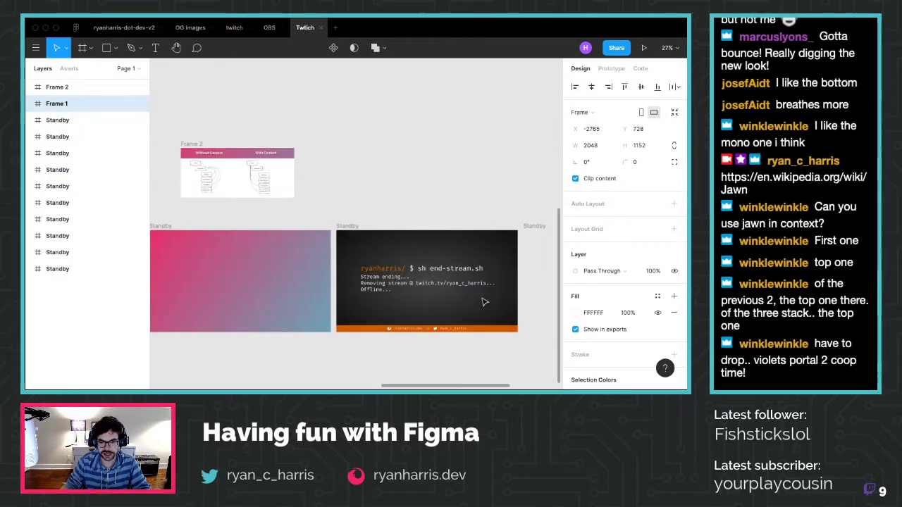
pyautogui.scroll(-5, 483, 302)
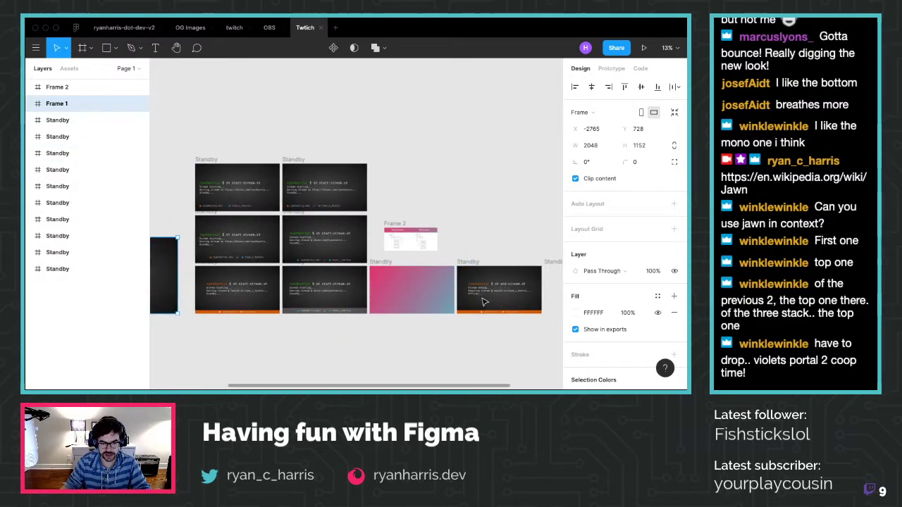
pyautogui.click(441, 262)
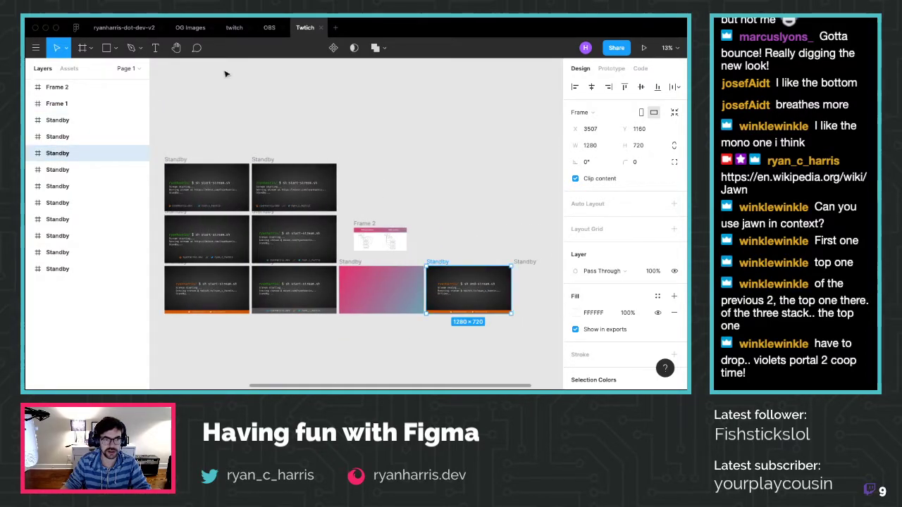
pyautogui.click(234, 28)
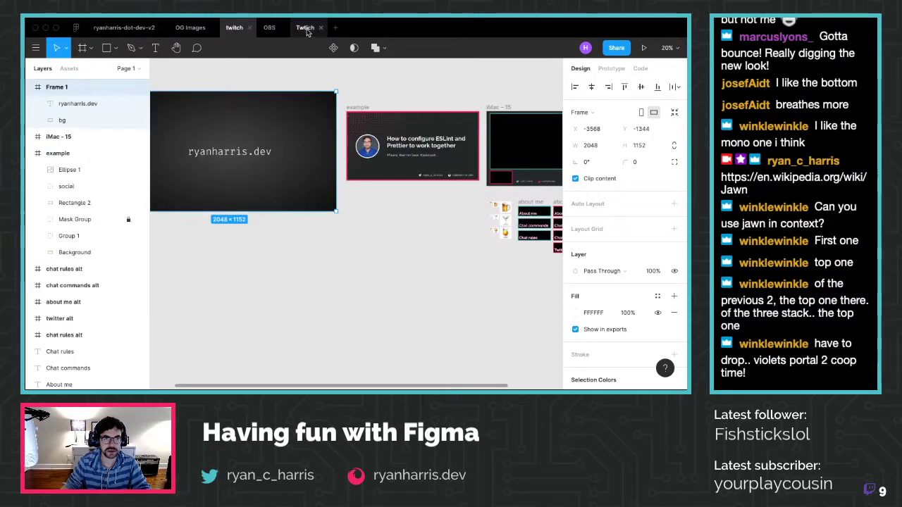
# Close the duplicate Twitch file, paste the Standby frame, and move the chat frames down-left
pyautogui.click(321, 27)
pyautogui.hotkey('ctrl', 'v')
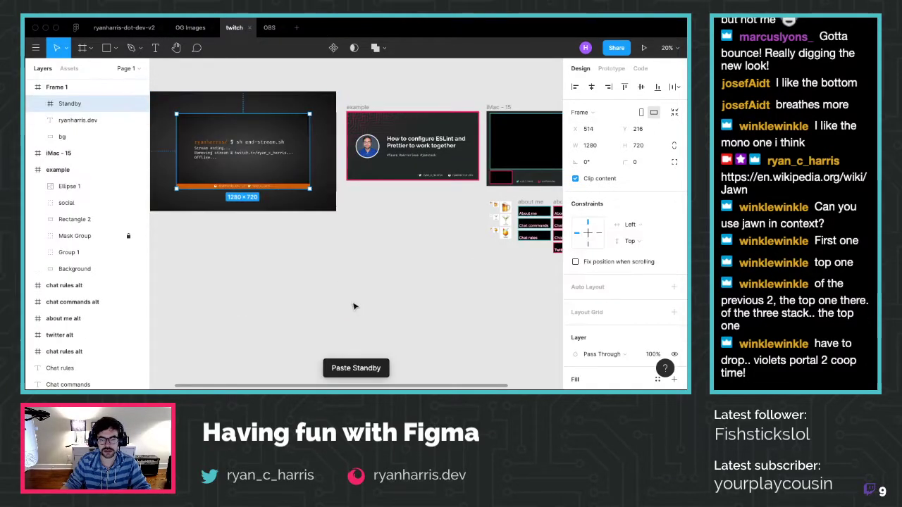
pyautogui.scroll(-5, 346, 298)
pyautogui.moveTo(303, 221); pyautogui.dragTo(556, 233)
pyautogui.moveTo(492, 323); pyautogui.dragTo(415, 260)
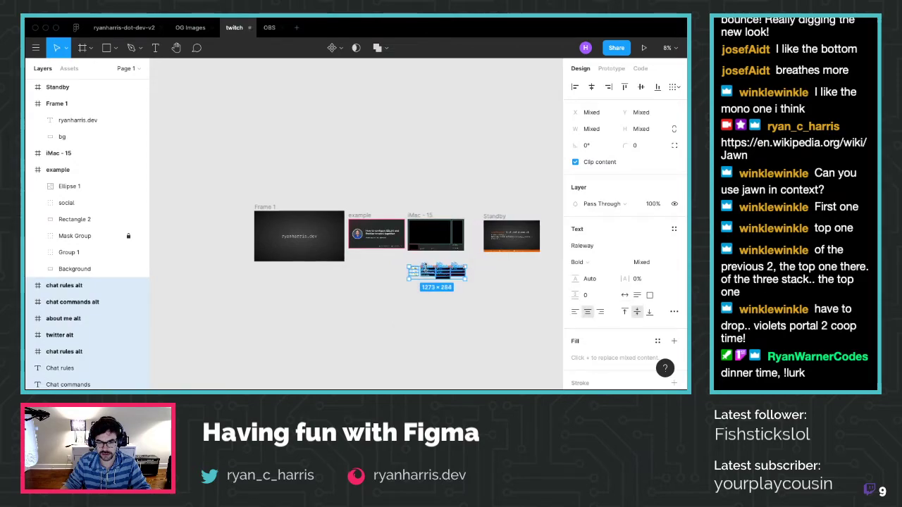
pyautogui.moveTo(433, 266); pyautogui.dragTo(283, 318)
pyautogui.press('Escape')
# Drag the 1280×720 Standby frame beneath the example frame and check its placement
pyautogui.click(373, 229)
pyautogui.doubleClick(371, 212)
pyautogui.click(414, 204)
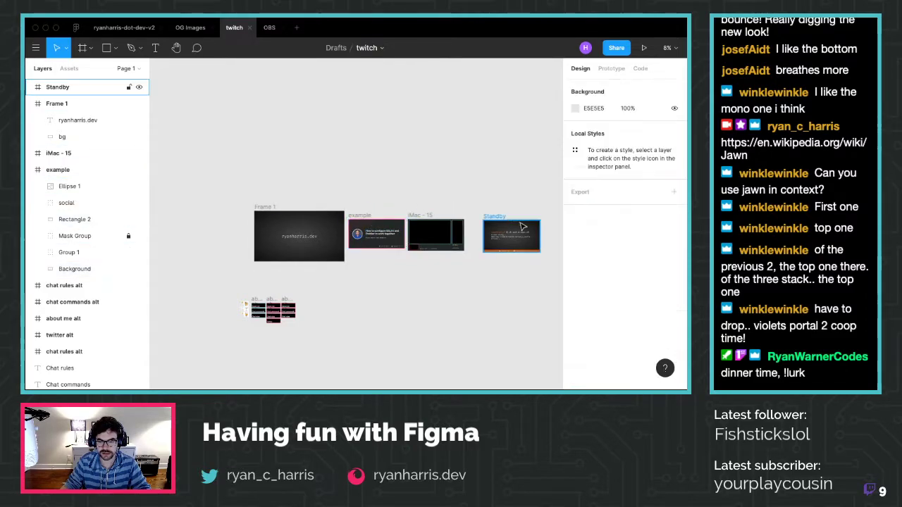
pyautogui.moveTo(500, 217); pyautogui.dragTo(364, 269)
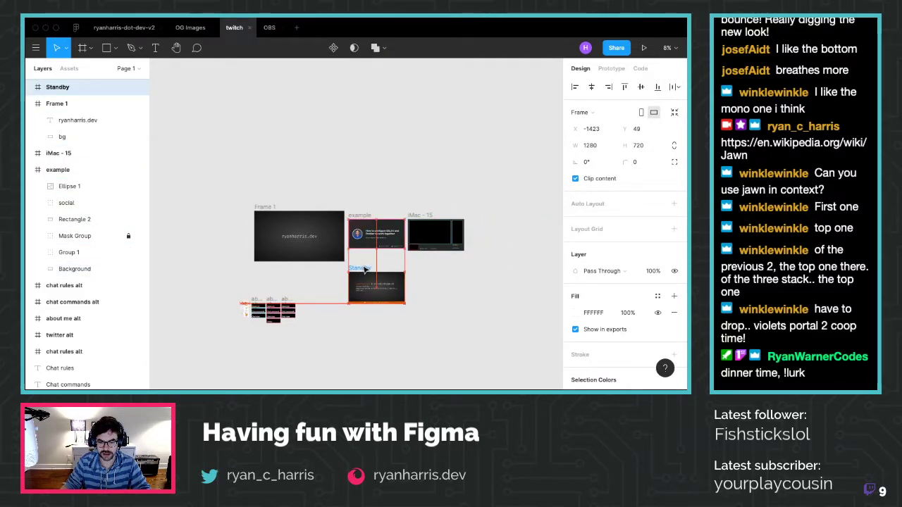
pyautogui.scroll(5, 362, 304)
pyautogui.scroll(5, 363, 307)
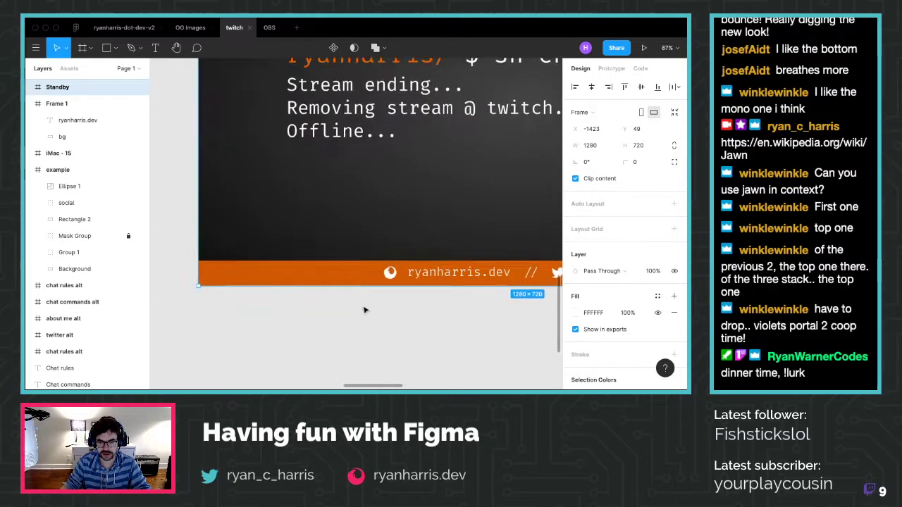
pyautogui.scroll(-8, 364, 308)
pyautogui.scroll(3, 431, 278)
pyautogui.scroll(5, 431, 278)
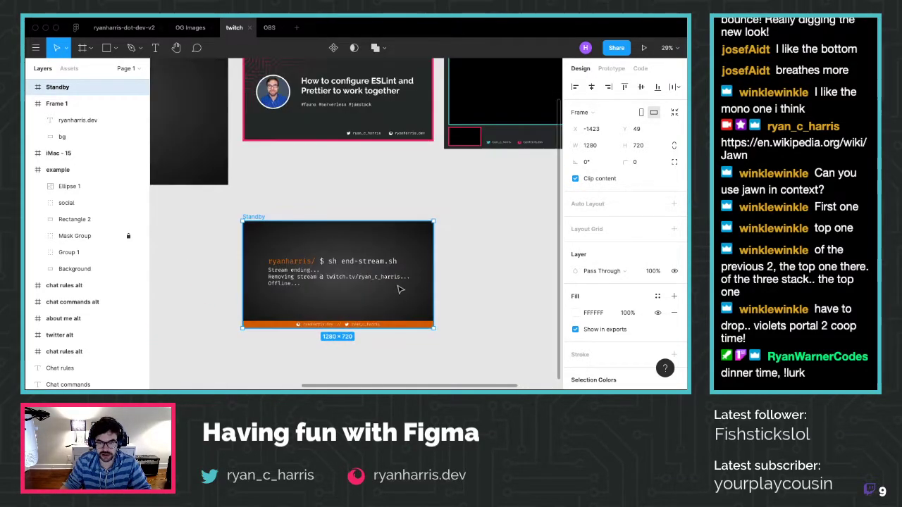
pyautogui.scroll(4, 286, 305)
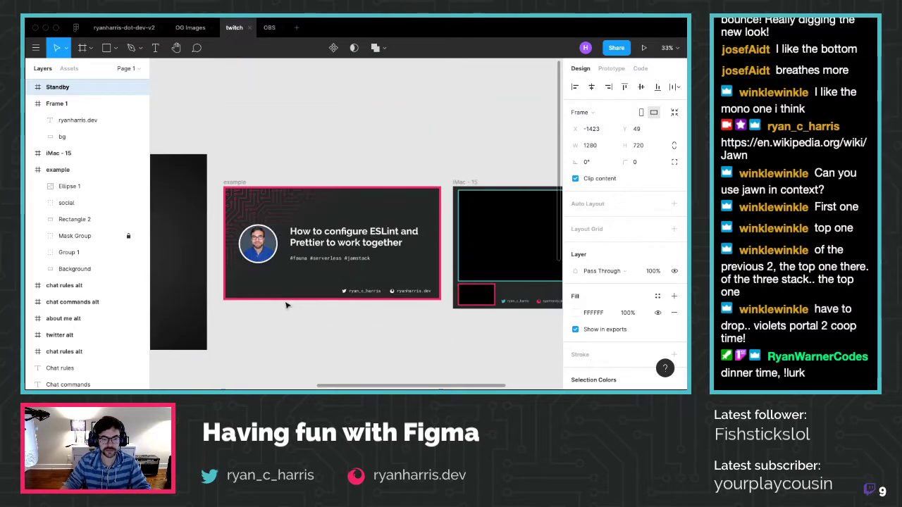
pyautogui.scroll(-2, 268, 282)
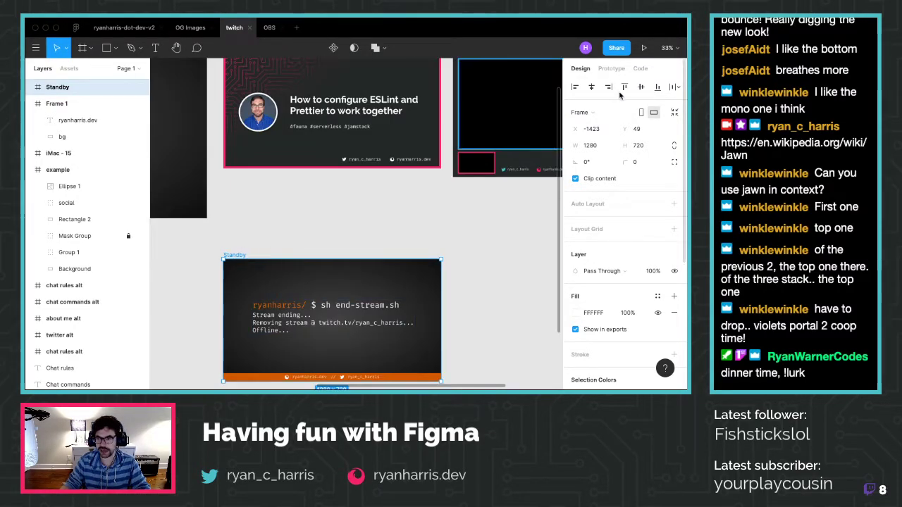
pyautogui.press('Escape')
# Review the Standby frame's prototype settings, then snug it up directly below the example card
pyautogui.click(227, 259)
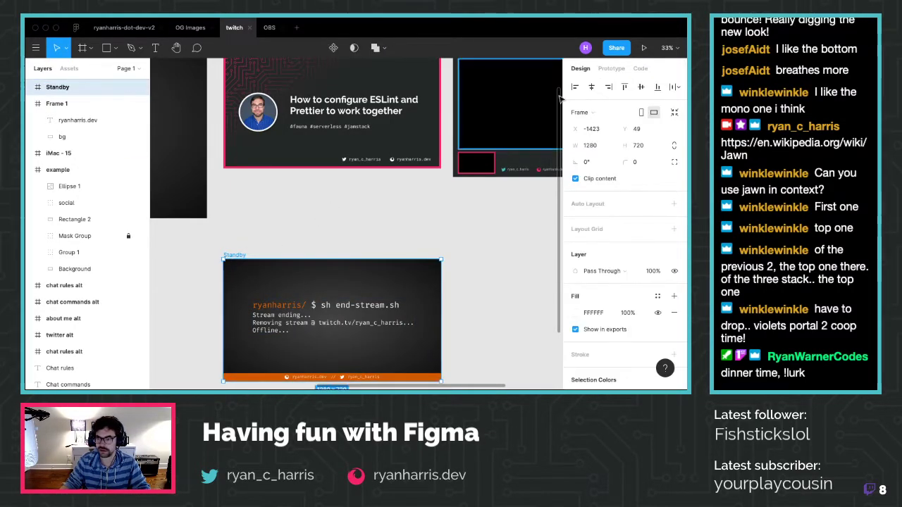
pyautogui.click(611, 68)
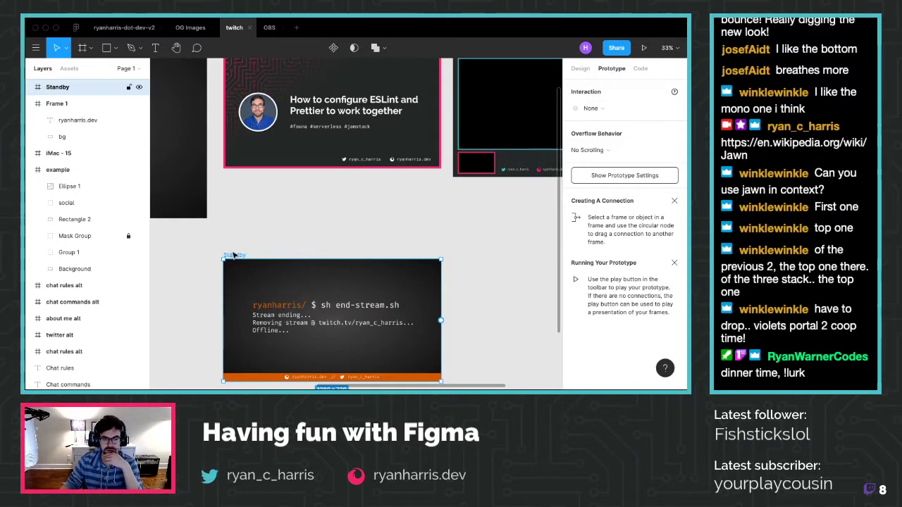
pyautogui.click(337, 225)
pyautogui.click(331, 296)
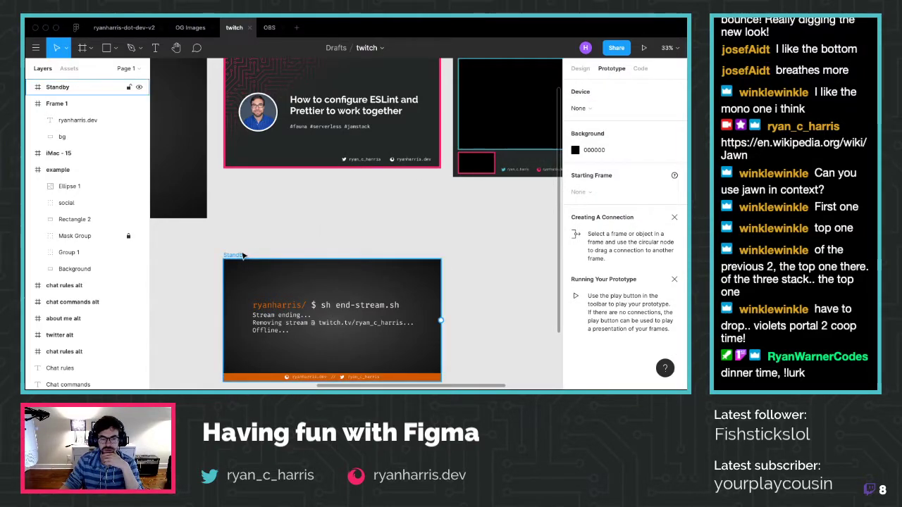
pyautogui.click(577, 68)
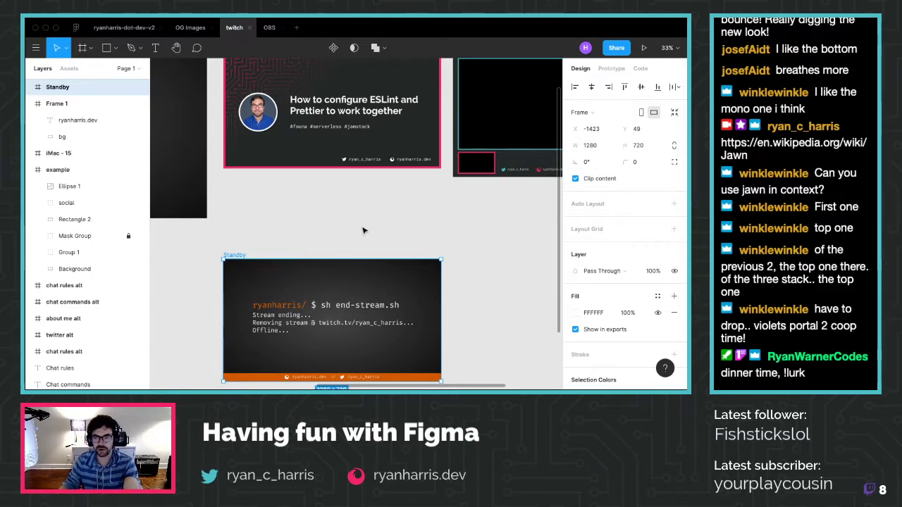
pyautogui.moveTo(234, 258); pyautogui.dragTo(236, 189)
pyautogui.scroll(3, 236, 189)
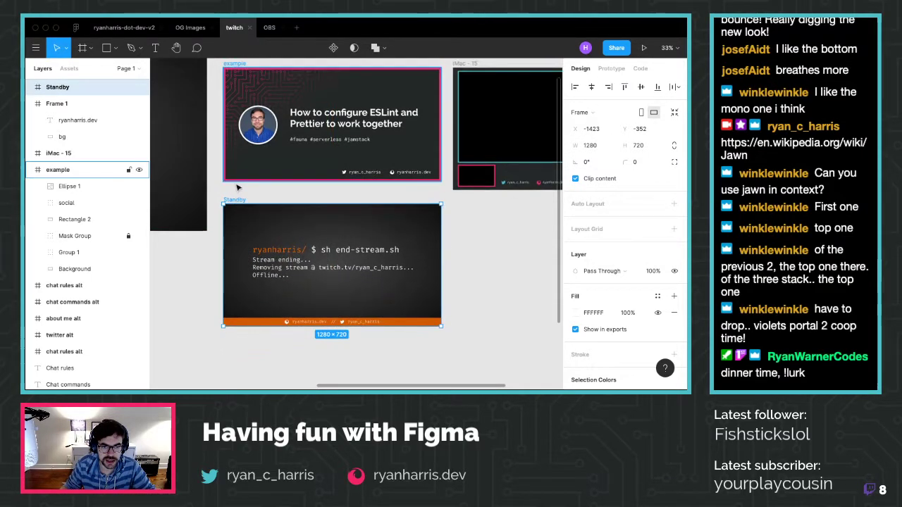
pyautogui.click(240, 94)
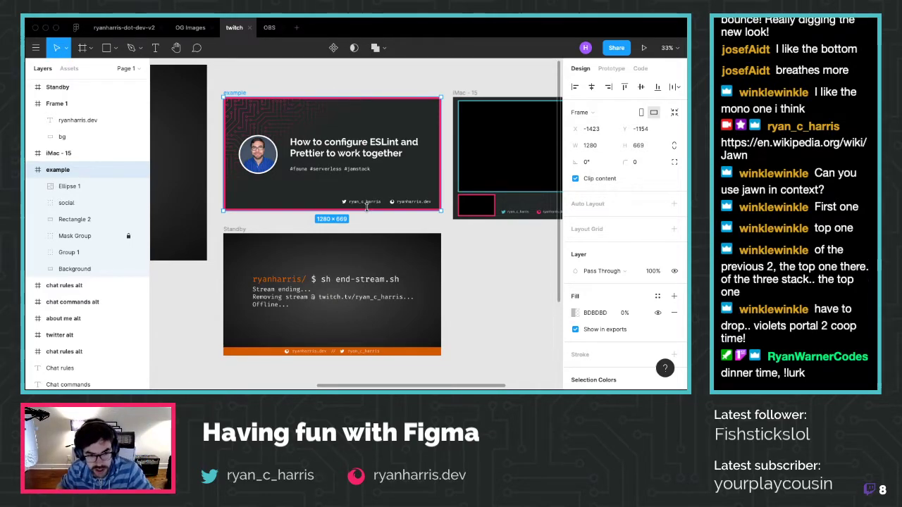
# Copy the circuit-pattern Mask Group and paste it into the Standby frame
pyautogui.click(77, 236)
pyautogui.press('super+c')
pyautogui.click(234, 229)
pyautogui.press('super+v')
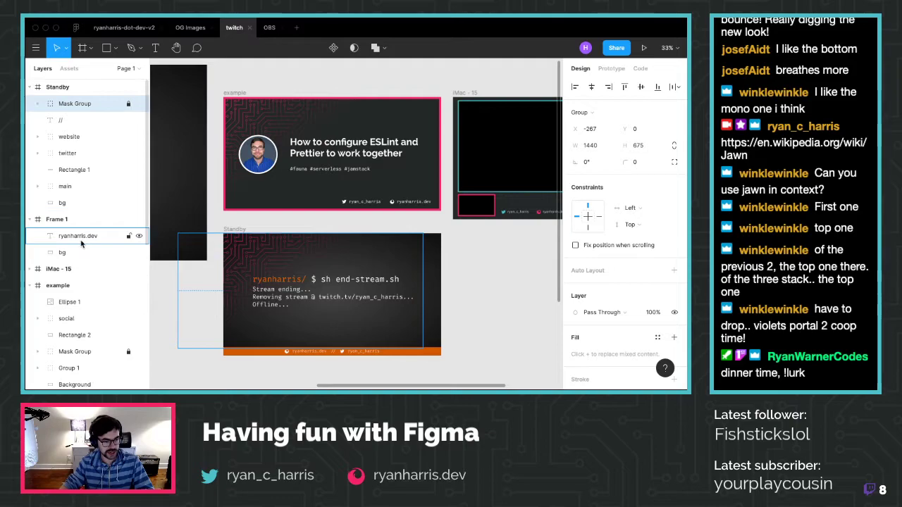
# Paste a copy of the Standby frame and drag it below the original
pyautogui.click(226, 235)
pyautogui.scroll(-5, 239, 254)
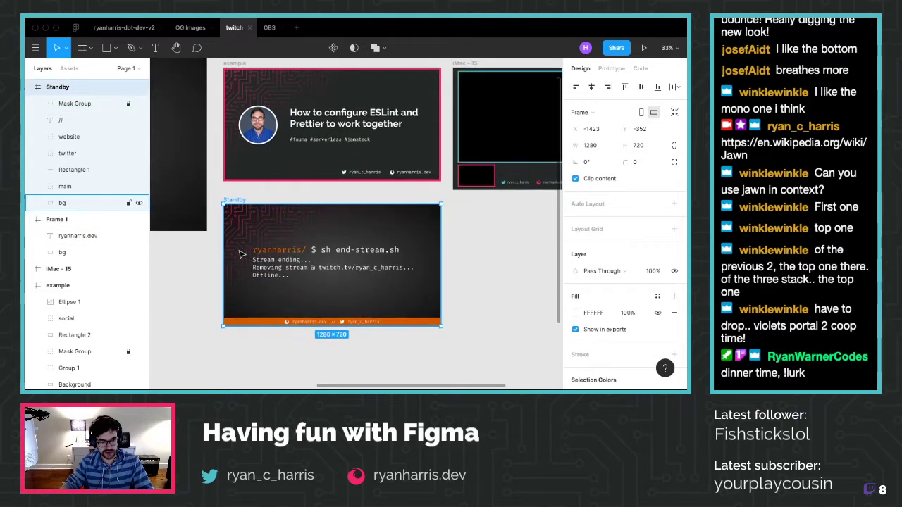
pyautogui.scroll(1, 240, 254)
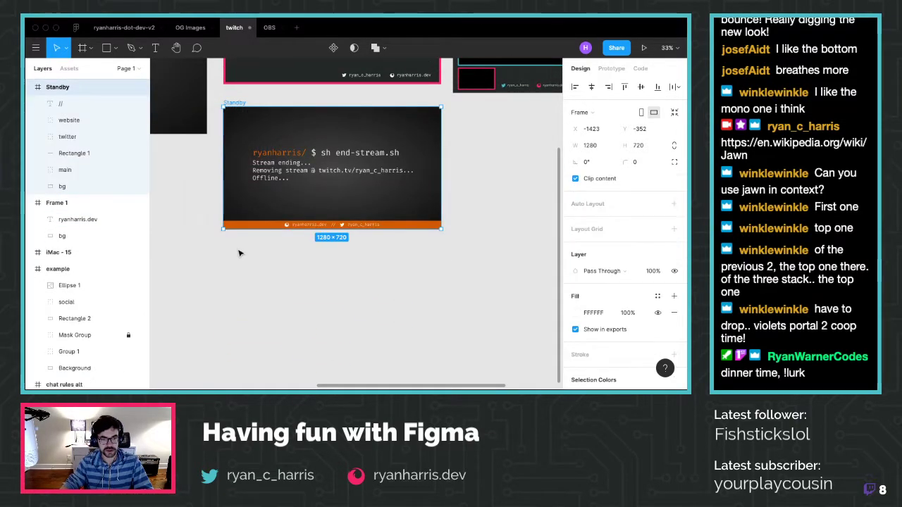
pyautogui.scroll(-5, 241, 250)
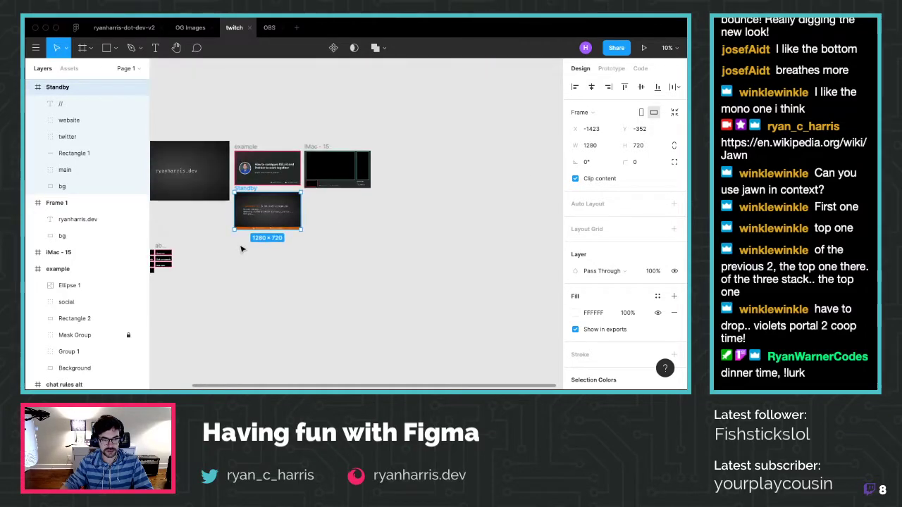
pyautogui.press('super+v')
pyautogui.moveTo(313, 189); pyautogui.dragTo(244, 258)
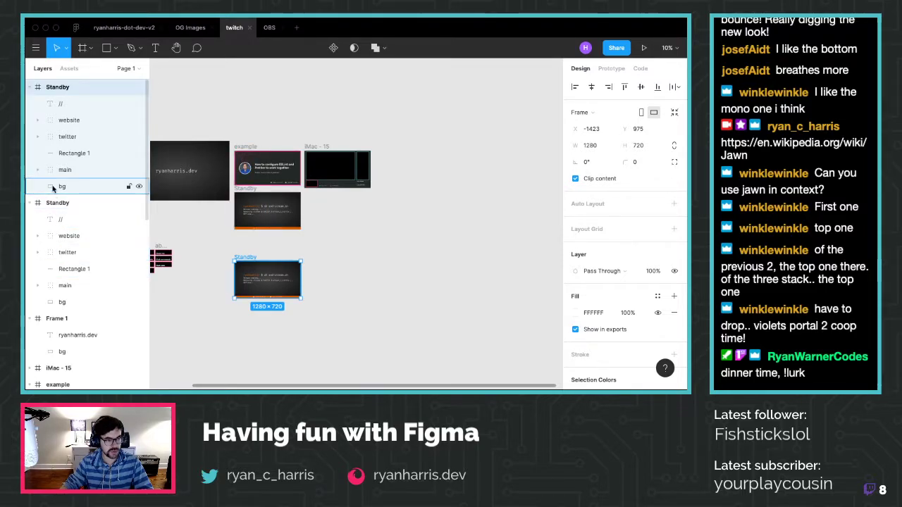
# Copy the example frame's circuit Mask Group into the lower Standby frame
pyautogui.click(245, 146)
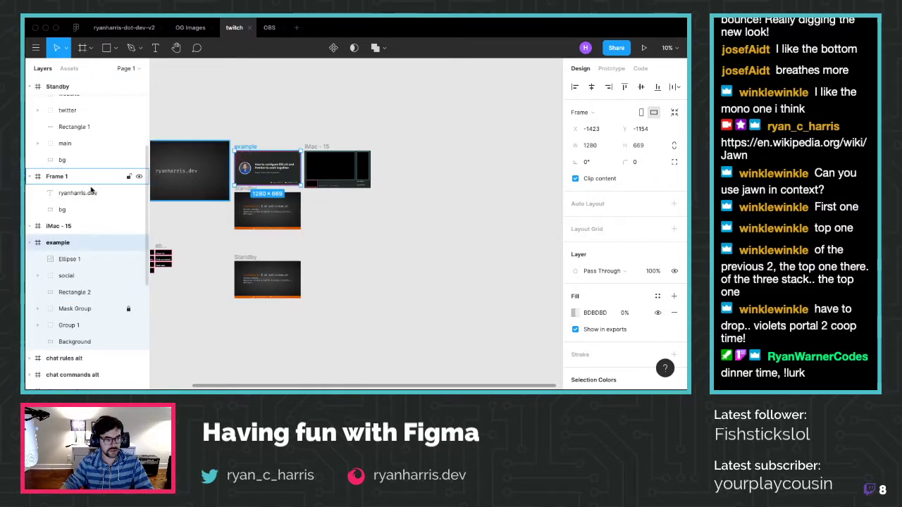
pyautogui.click(78, 311)
pyautogui.hotkey('ctrl', 'c')
pyautogui.click(251, 257)
pyautogui.hotkey('ctrl', 'v')
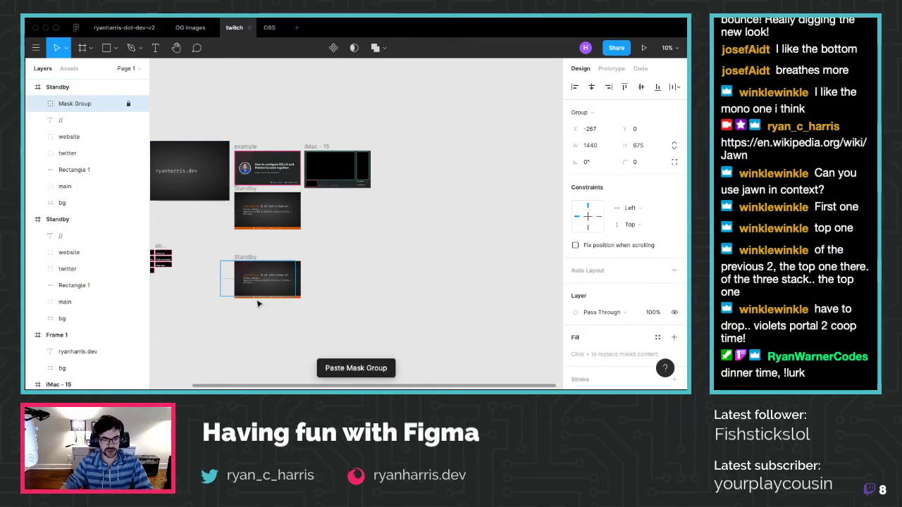
pyautogui.scroll(10, 257, 303)
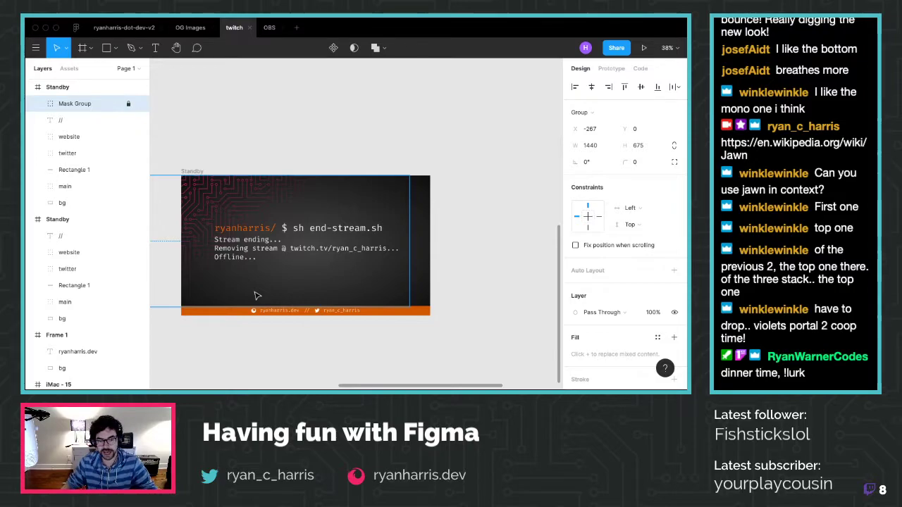
pyautogui.scroll(-1, 220, 255)
pyautogui.scroll(-3, 220, 256)
pyautogui.hscroll(-2, 220, 251)
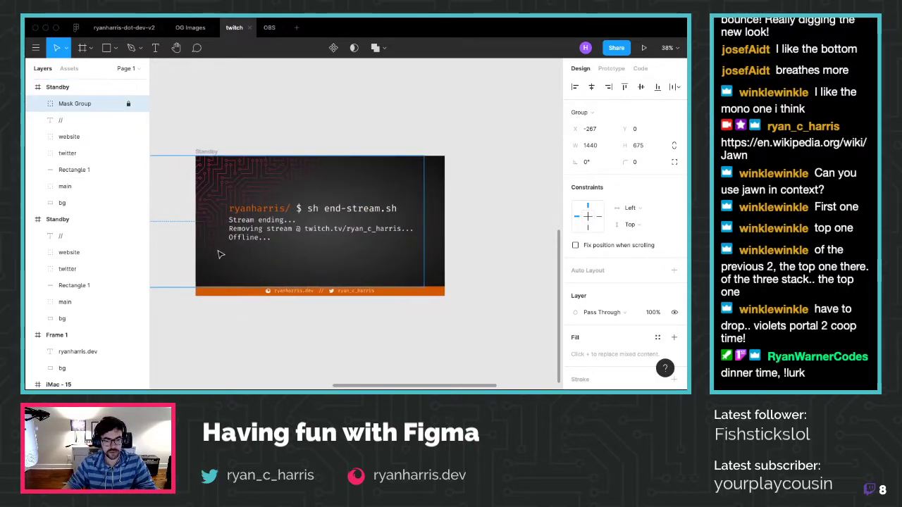
pyautogui.keyDown('ctrl'); pyautogui.scroll(3, 176, 215); pyautogui.keyUp('ctrl')
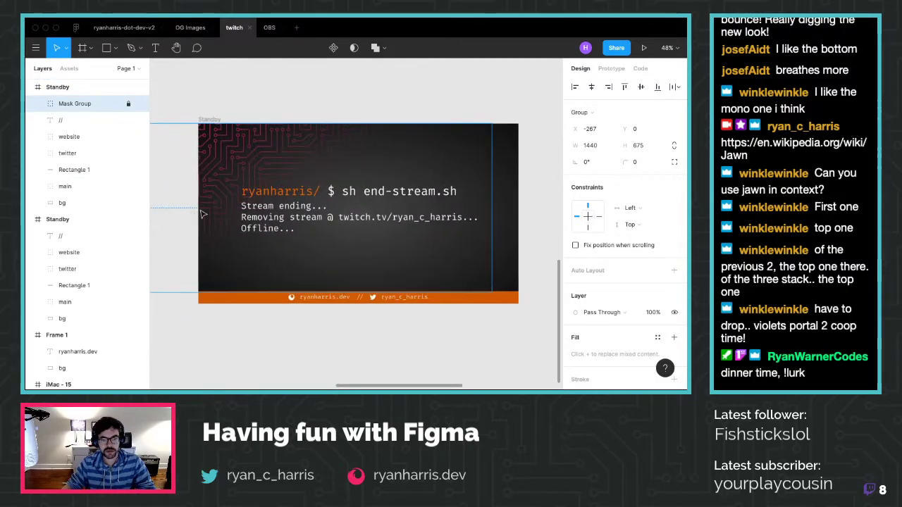
pyautogui.scroll(-10, 315, 185)
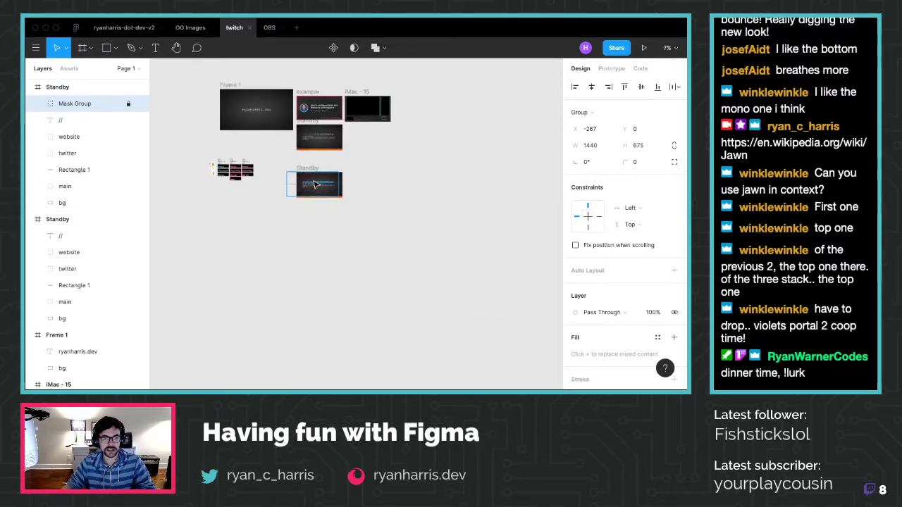
pyautogui.keyDown('ctrl'); pyautogui.scroll(8, 315, 185); pyautogui.keyUp('ctrl')
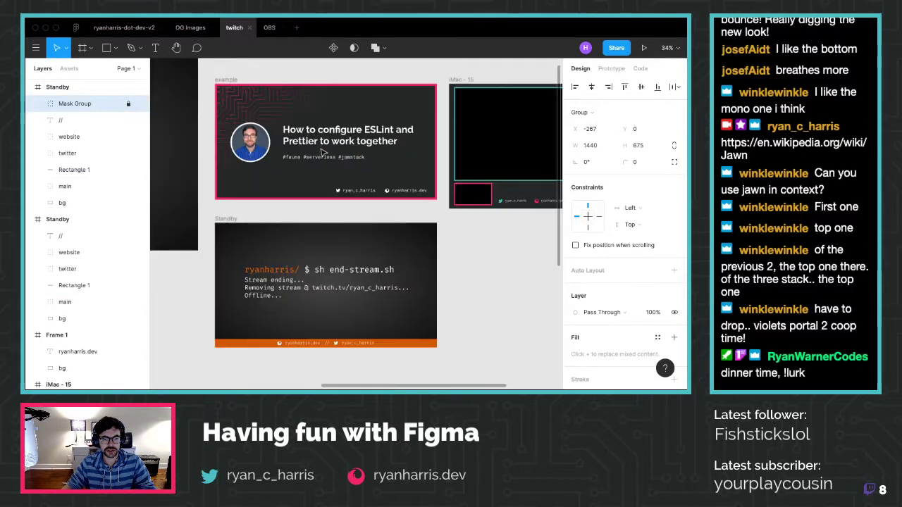
pyautogui.scroll(-5, 282, 250)
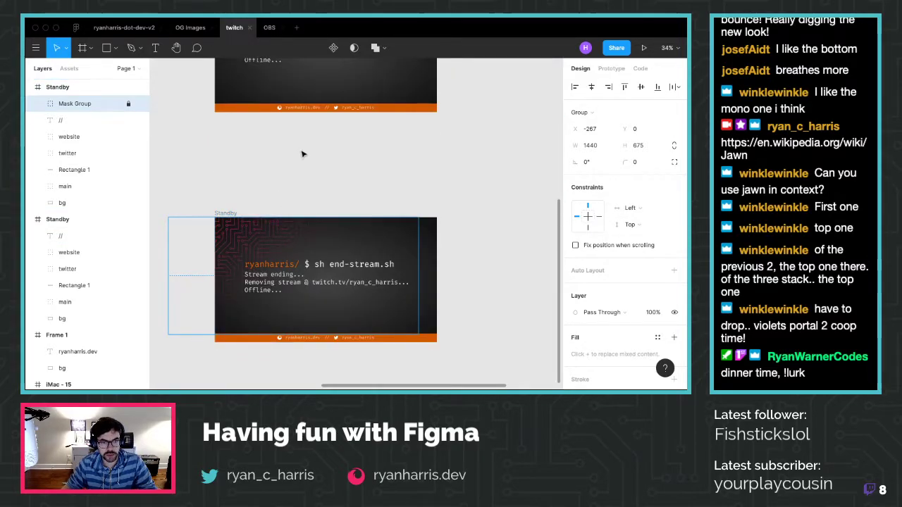
# Look up the fill colour code of the example frame's Background layer
pyautogui.scroll(2, 301, 151)
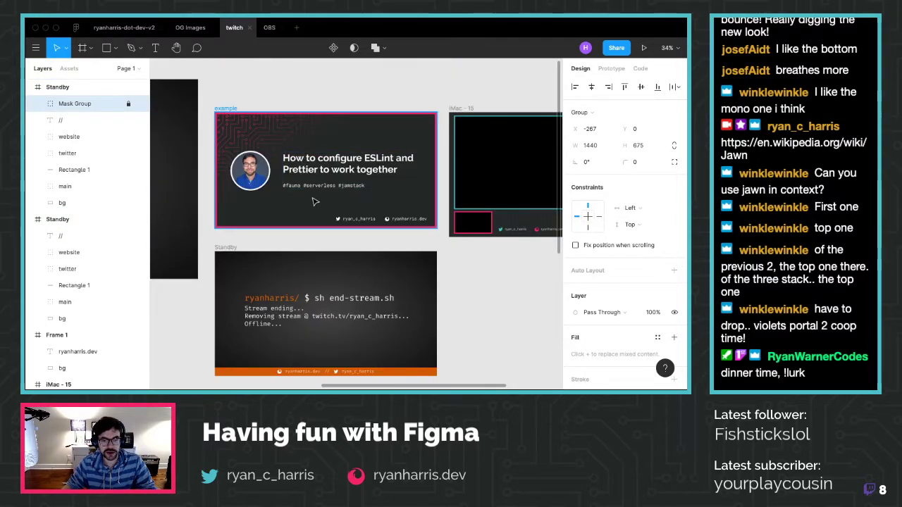
pyautogui.click(414, 211)
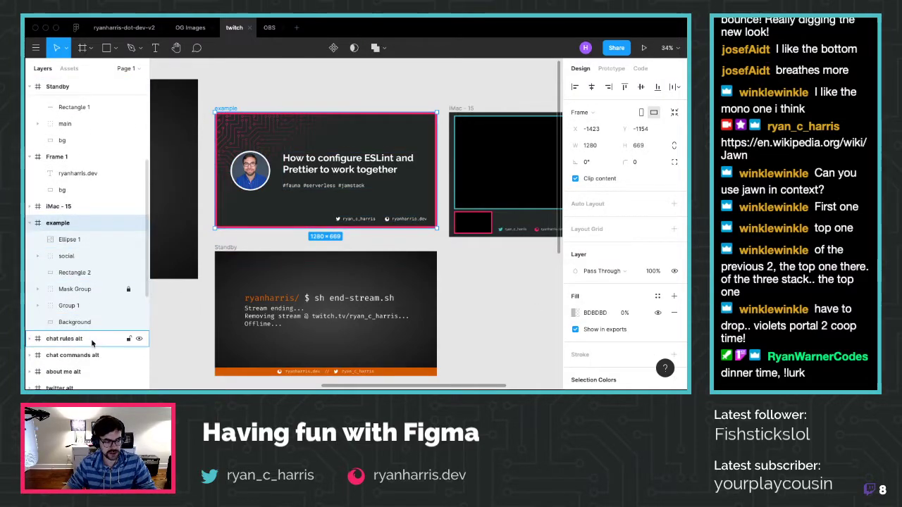
pyautogui.click(117, 322)
pyautogui.click(595, 314)
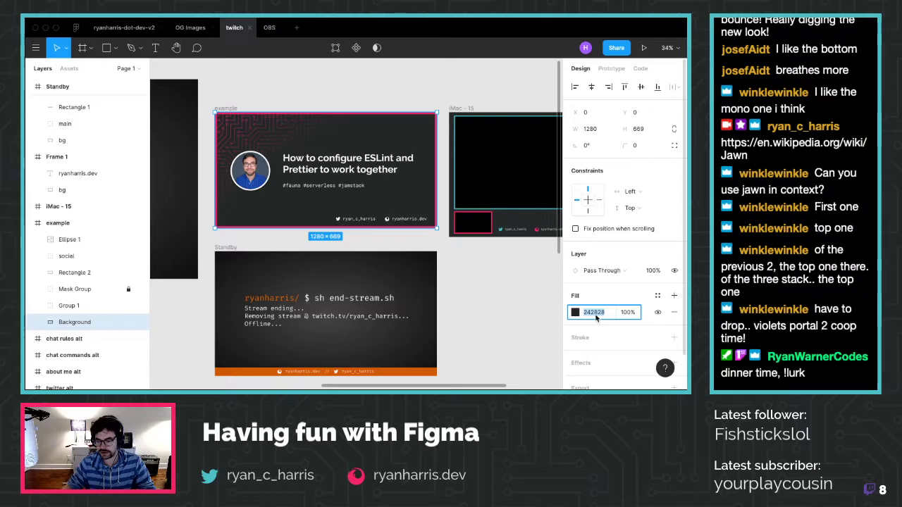
pyautogui.scroll(-5, 398, 251)
# Replace the radial gradient on Standby's bg layer with a solid 242828 fill
pyautogui.click(398, 250)
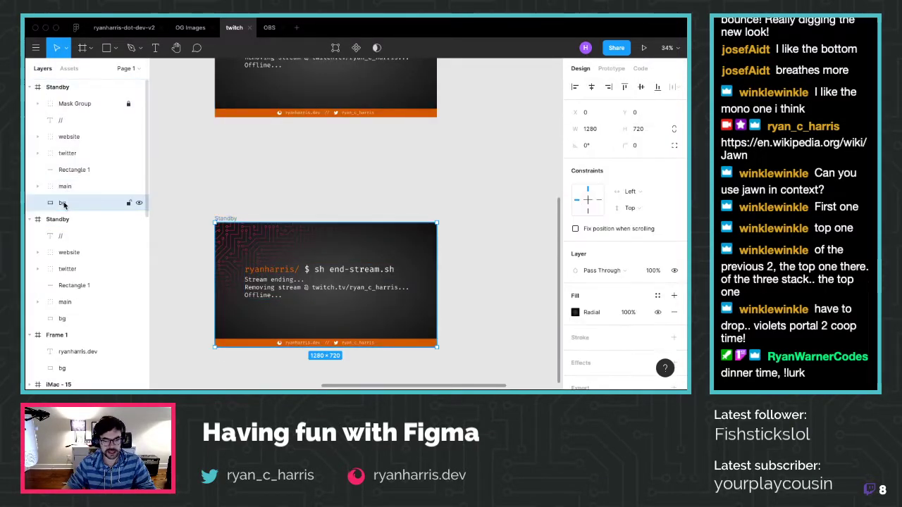
pyautogui.click(356, 226)
pyautogui.click(323, 227)
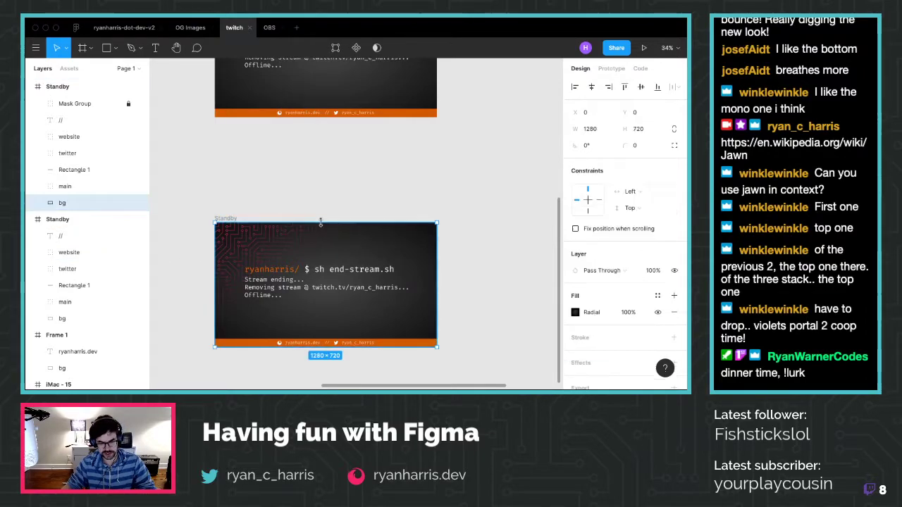
pyautogui.click(591, 313)
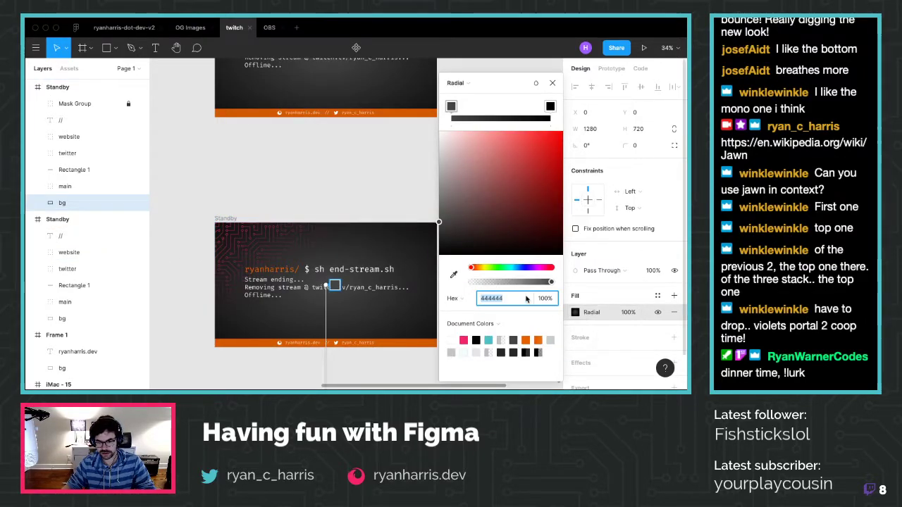
pyautogui.click(552, 84)
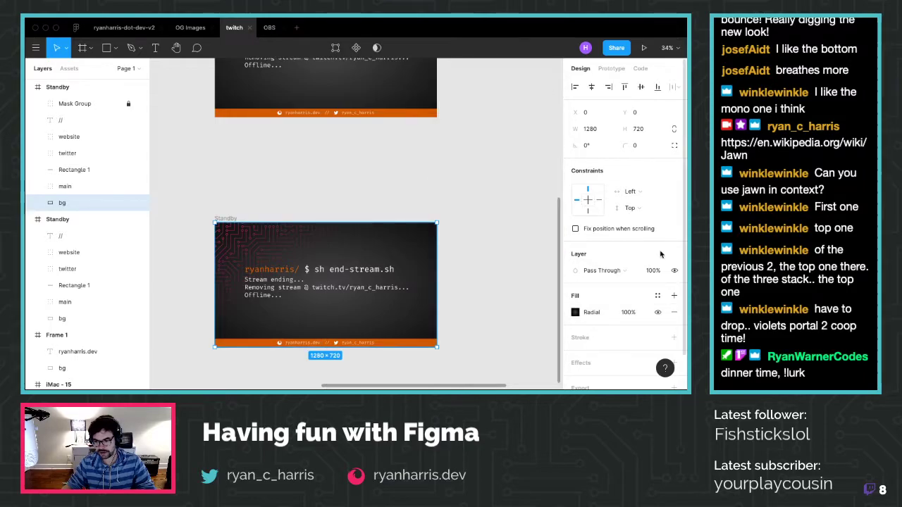
pyautogui.click(674, 313)
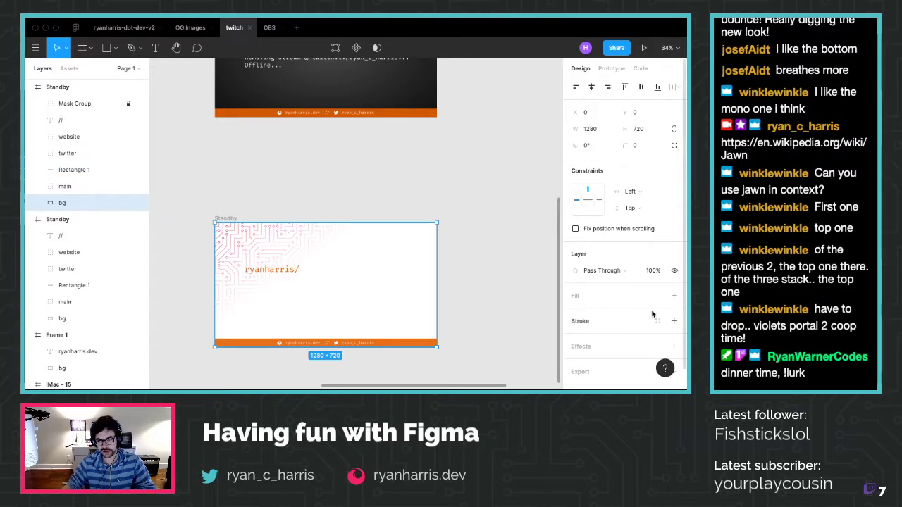
pyautogui.click(673, 295)
pyautogui.click(598, 312)
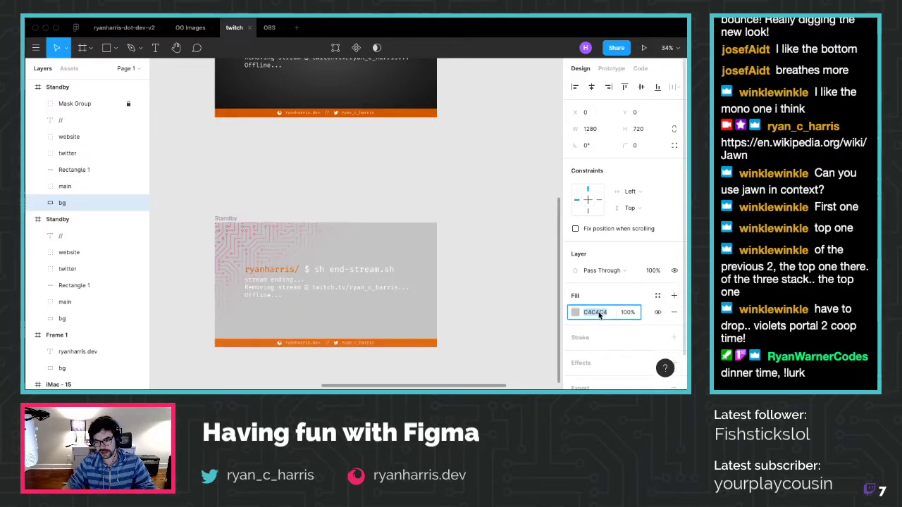
pyautogui.write('242828')
pyautogui.press('Return')
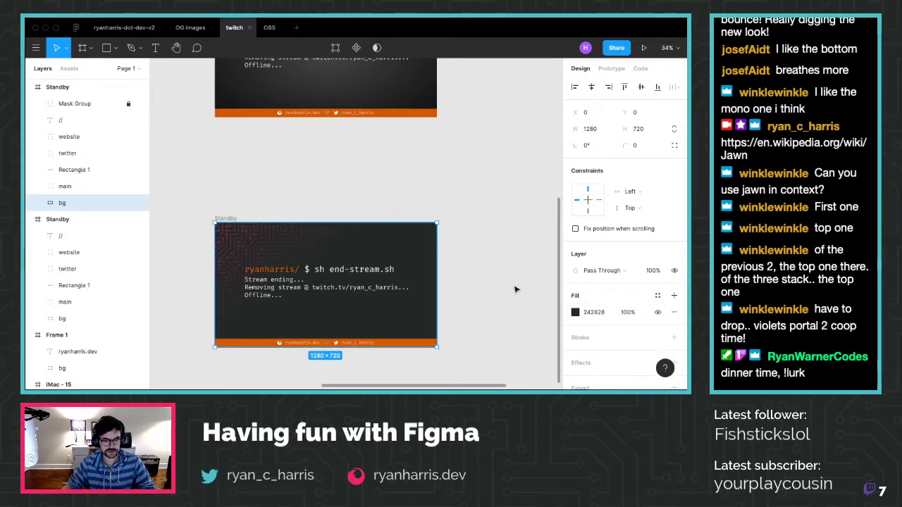
pyautogui.click(30, 220)
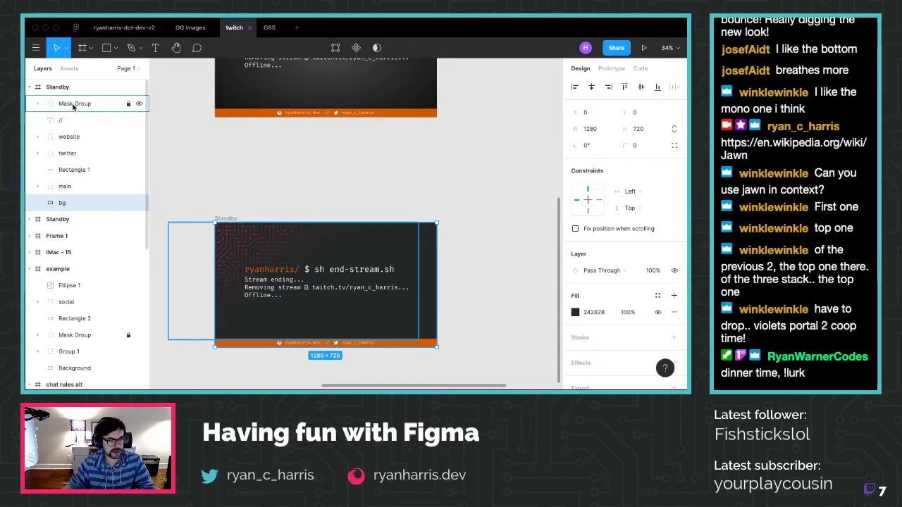
# Rename the Mask Group layer to circuits and move it directly above bg
pyautogui.click(73, 104)
pyautogui.doubleClick(74, 104)
pyautogui.write('c')
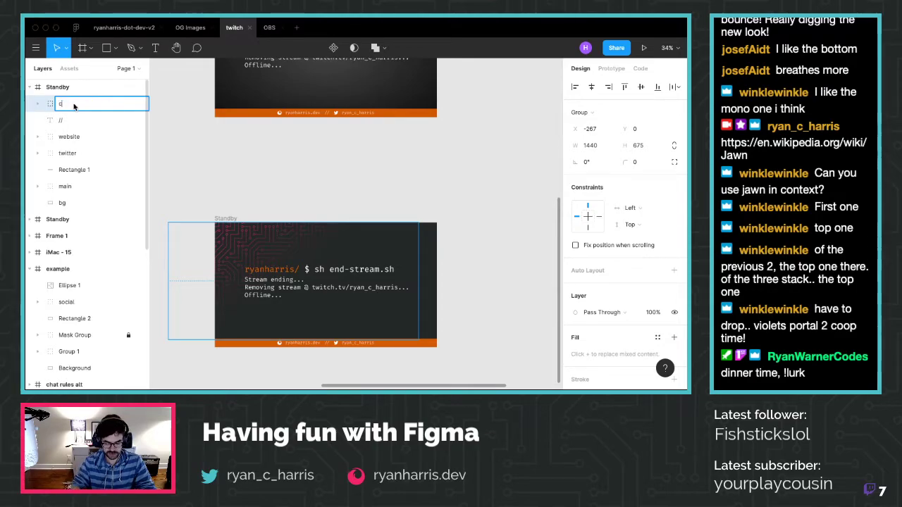
pyautogui.write('lo')
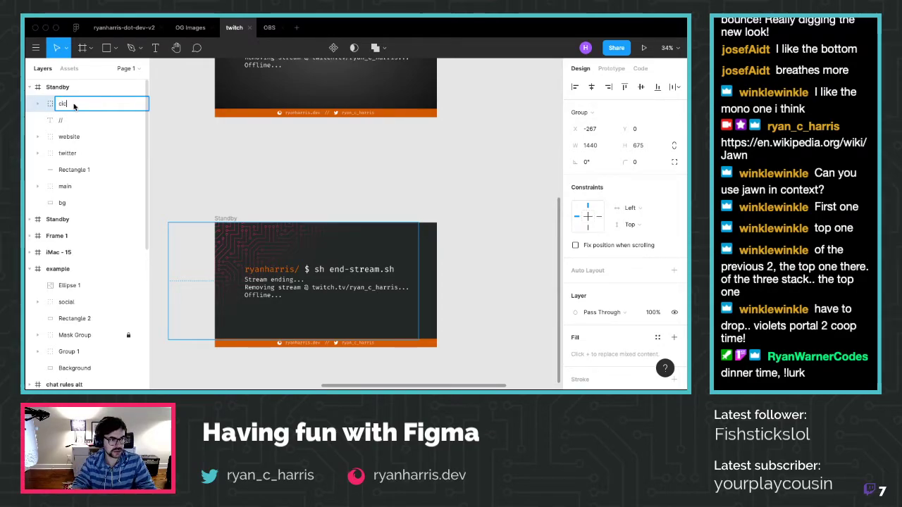
pyautogui.press('BackSpace')
pyautogui.press('BackSpace')
pyautogui.press('BackSpace')
pyautogui.write('cir')
pyautogui.press('Return')
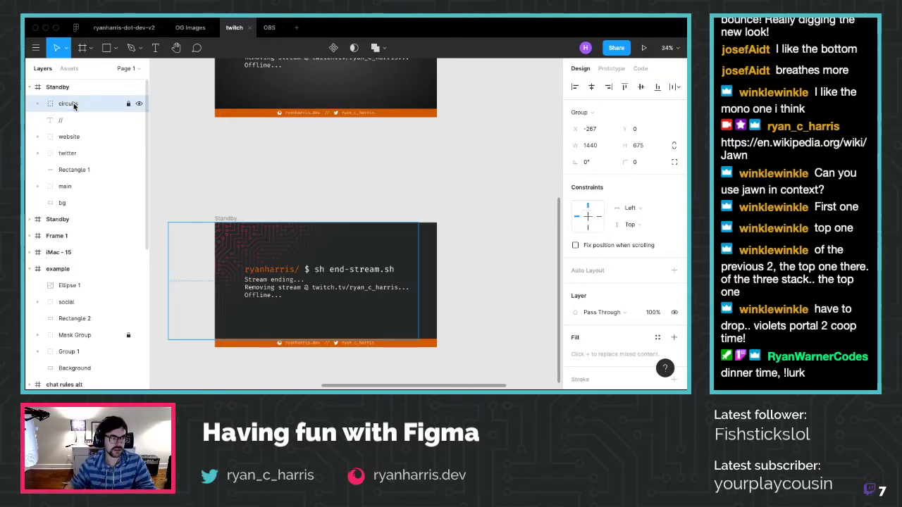
pyautogui.moveTo(71, 105); pyautogui.dragTo(72, 195)
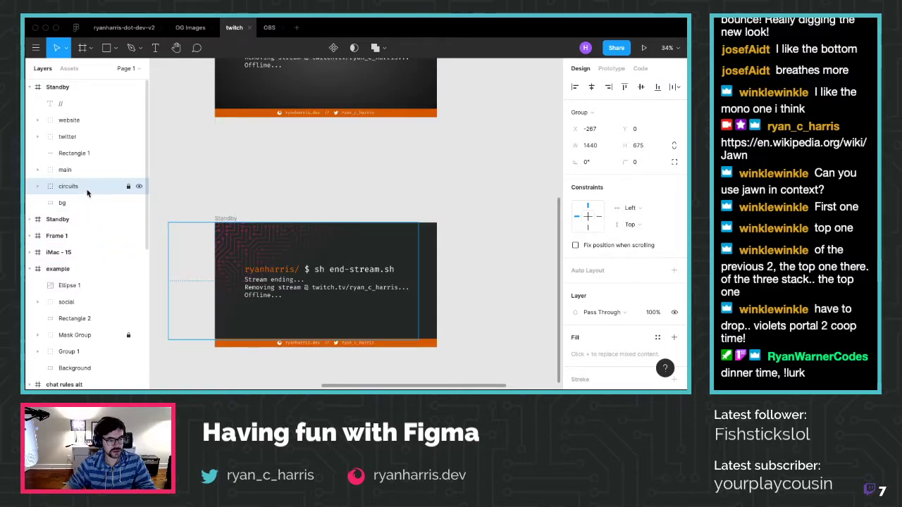
# Delete the //, website, twitter, Rectangle 1 and main layers from Standby
pyautogui.click(63, 106)
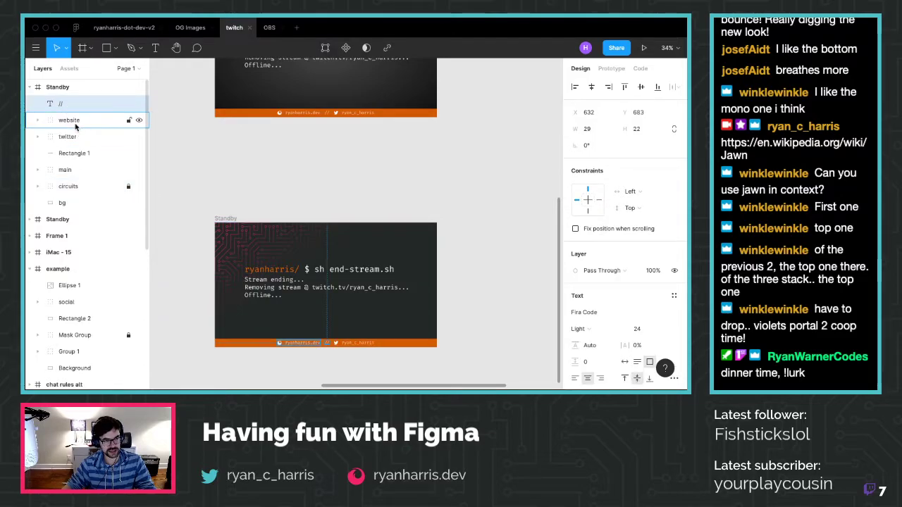
pyautogui.keyDown('shift'); pyautogui.click(68, 137); pyautogui.keyUp('shift')
pyautogui.keyDown('shift'); pyautogui.click(77, 154); pyautogui.keyUp('shift')
pyautogui.keyDown('shift'); pyautogui.click(64, 170); pyautogui.keyUp('shift')
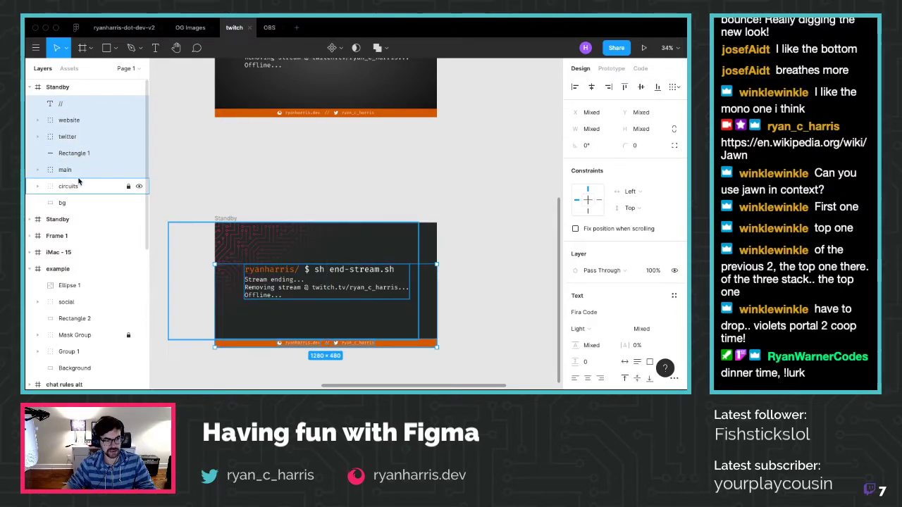
pyautogui.click(62, 104)
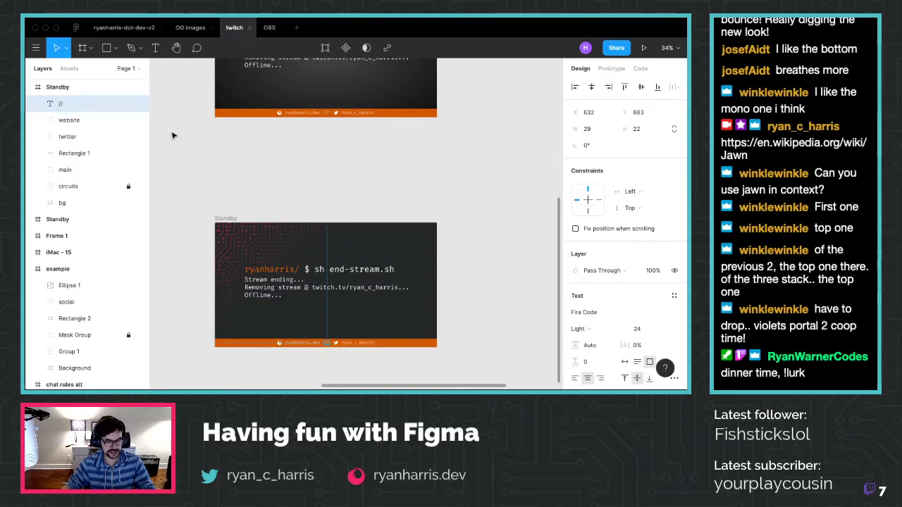
pyautogui.keyDown('shift'); pyautogui.click(68, 136); pyautogui.keyUp('shift')
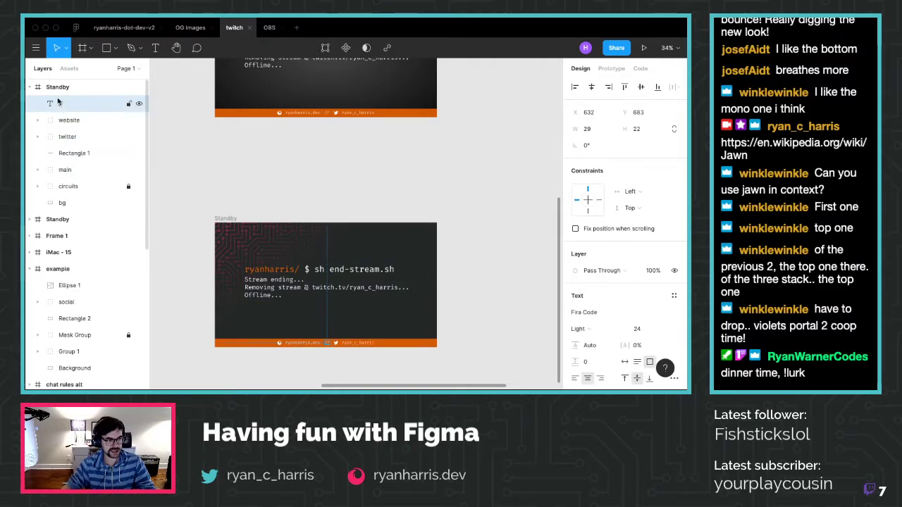
pyautogui.keyDown('shift'); pyautogui.click(68, 137); pyautogui.keyUp('shift')
pyautogui.keyDown('shift'); pyautogui.click(75, 155); pyautogui.keyUp('shift')
pyautogui.keyDown('shift'); pyautogui.click(71, 170); pyautogui.keyUp('shift')
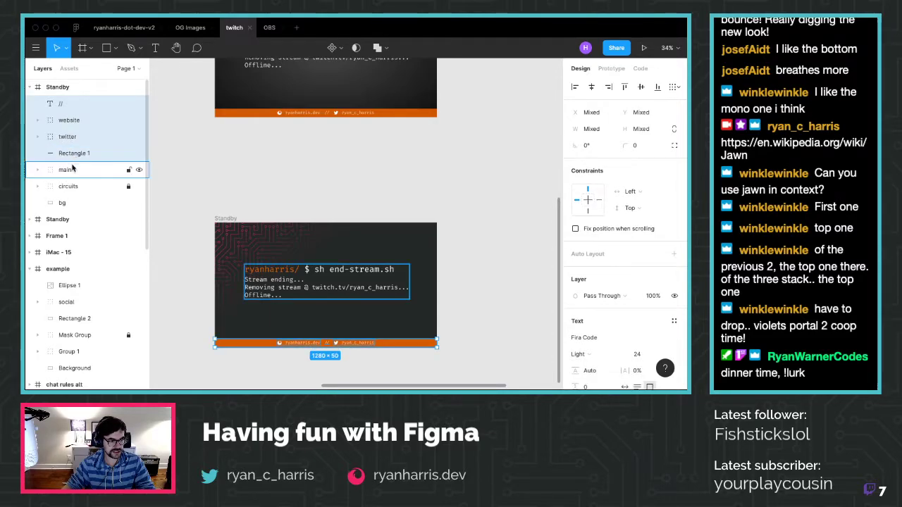
pyautogui.press('Delete')
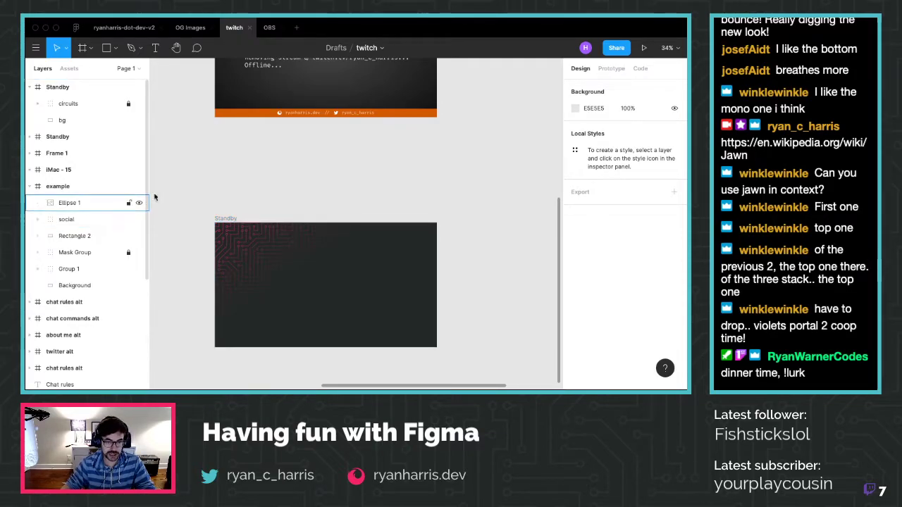
pyautogui.scroll(3, 316, 176)
pyautogui.click(301, 130)
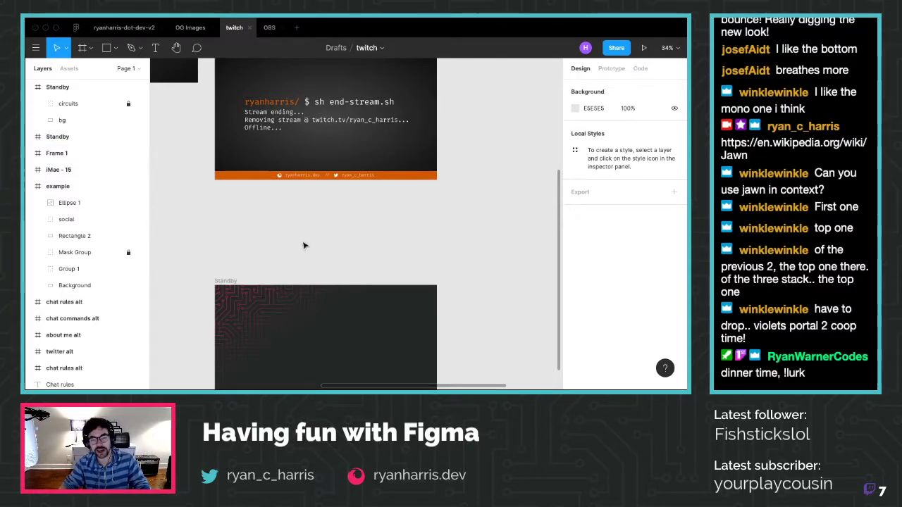
pyautogui.scroll(-3, 298, 239)
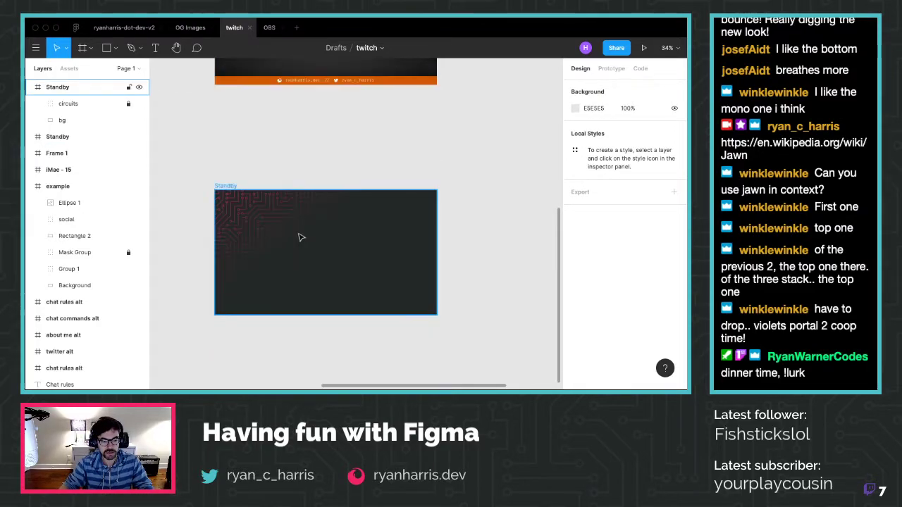
# Check the pink border stroke on the example frame's Rectangle 2
pyautogui.scroll(6, 215, 171)
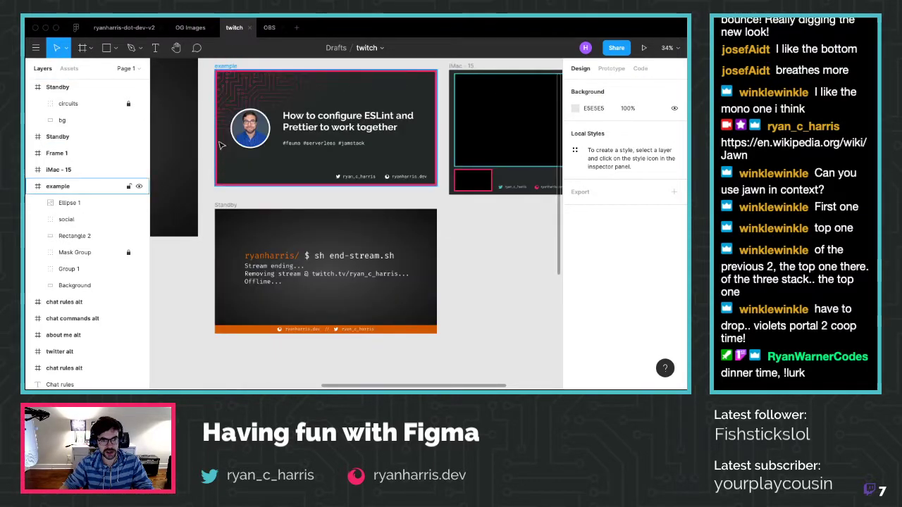
pyautogui.click(226, 66)
pyautogui.scroll(-3, 607, 317)
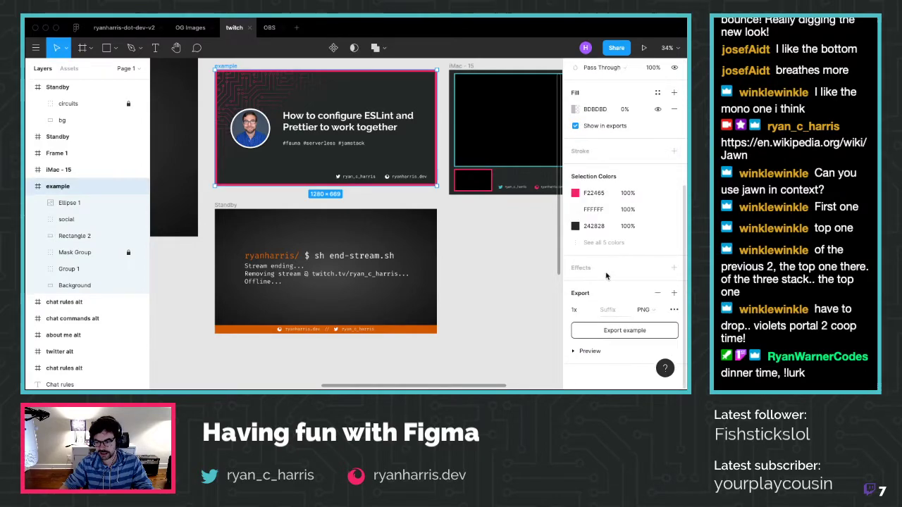
pyautogui.click(656, 226)
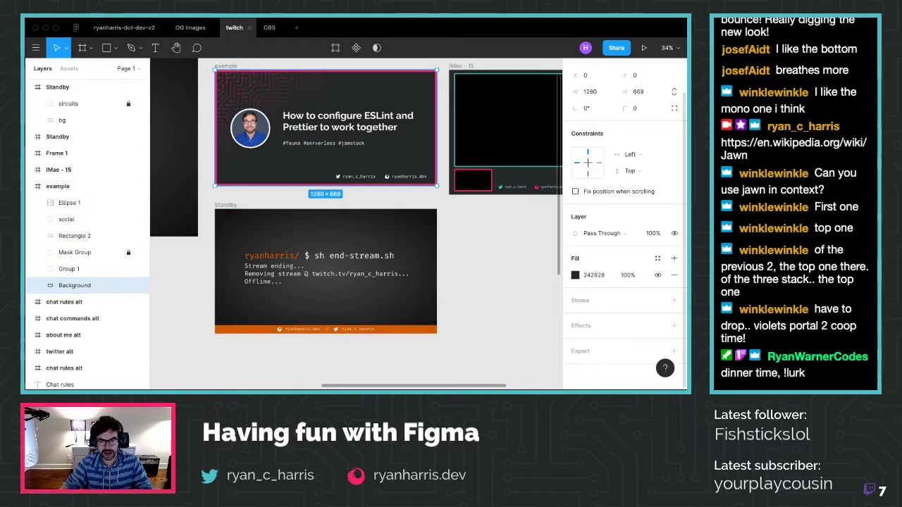
pyautogui.click(74, 235)
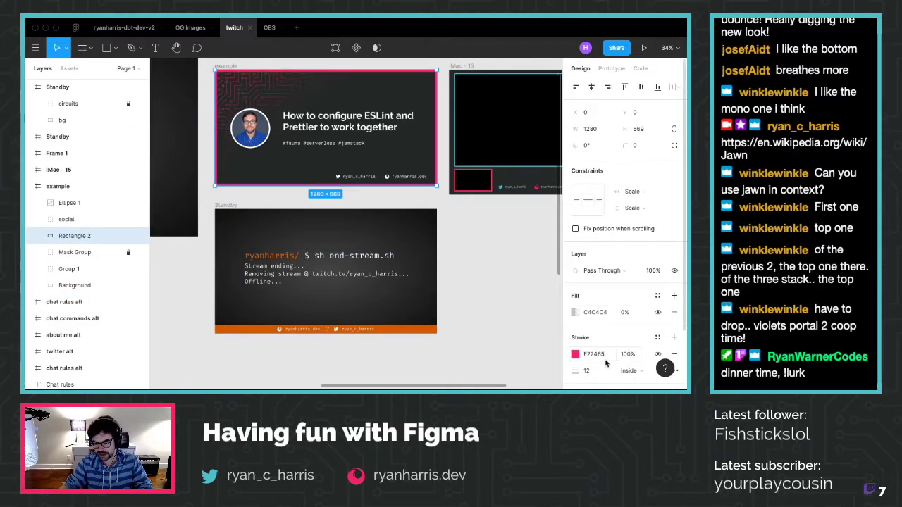
pyautogui.scroll(-3, 370, 300)
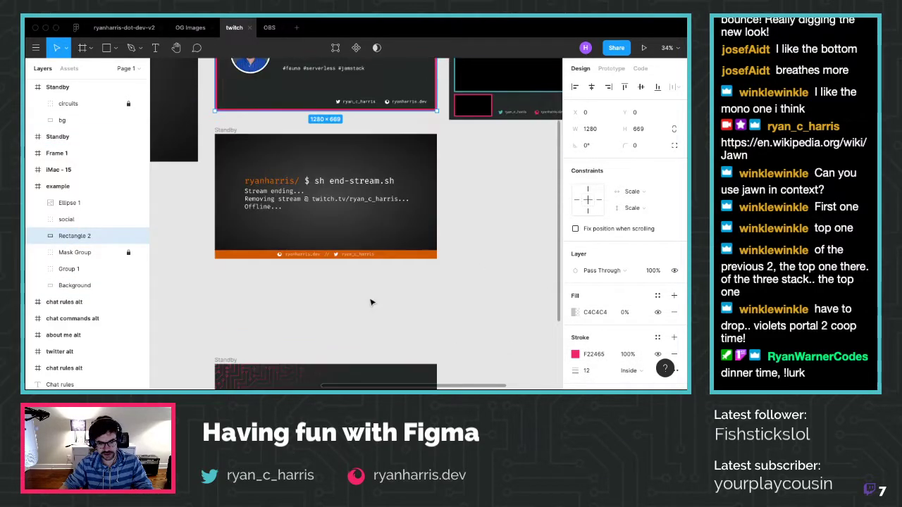
pyautogui.scroll(-6, 399, 283)
# Add a pink F22465 stroke of weight 12 to the lower Standby frame
pyautogui.click(432, 262)
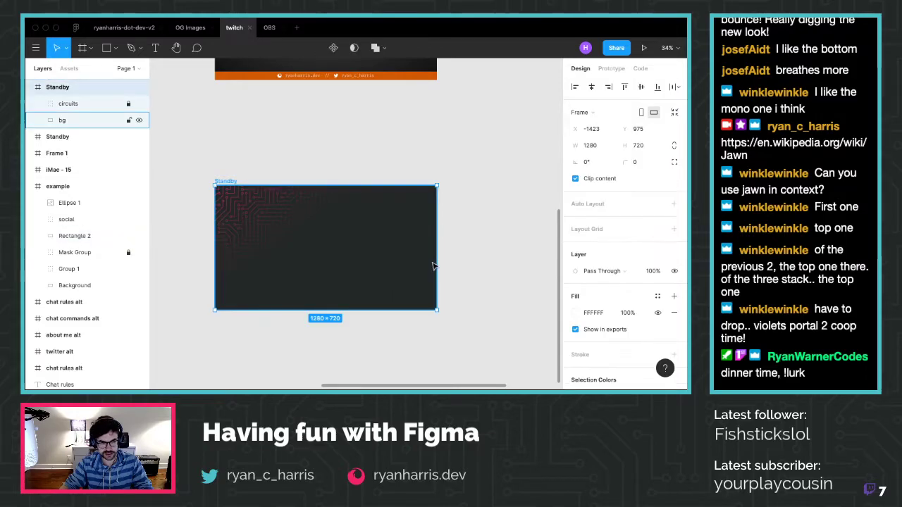
pyautogui.scroll(-1, 659, 334)
pyautogui.click(673, 332)
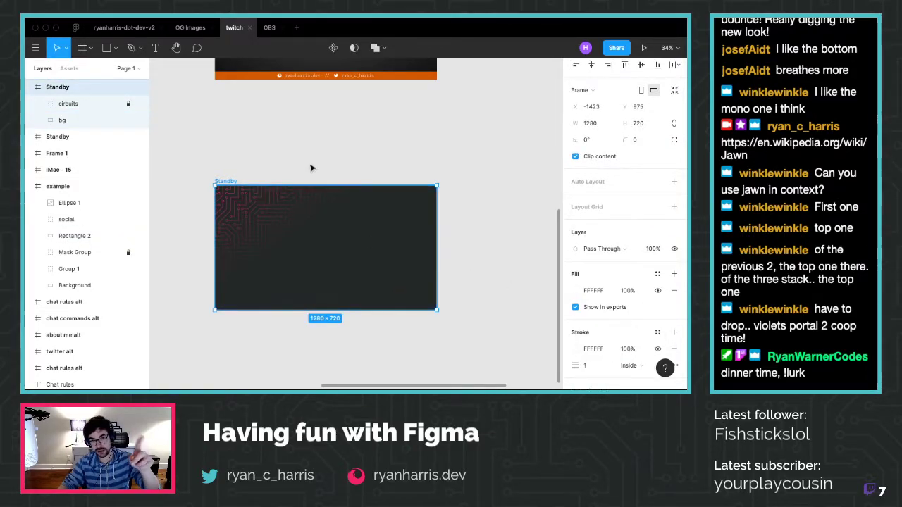
pyautogui.click(594, 350)
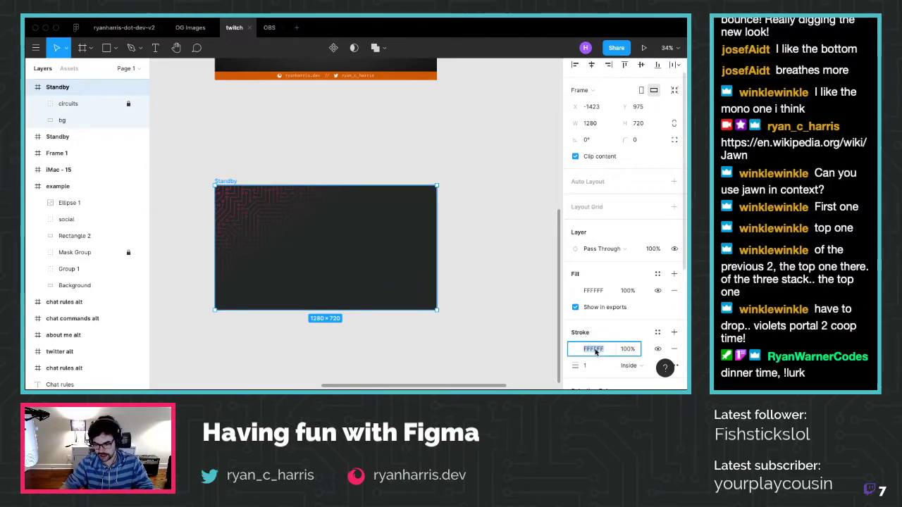
pyautogui.write('242828')
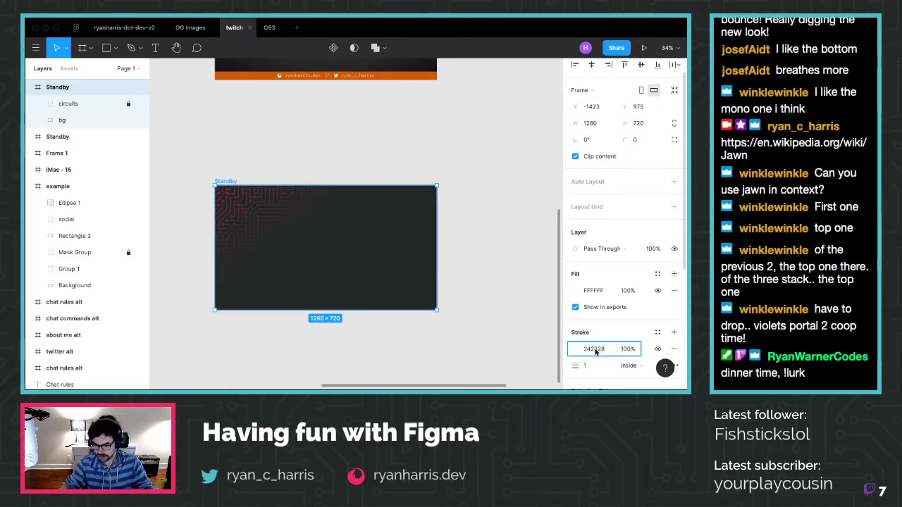
pyautogui.click(575, 349)
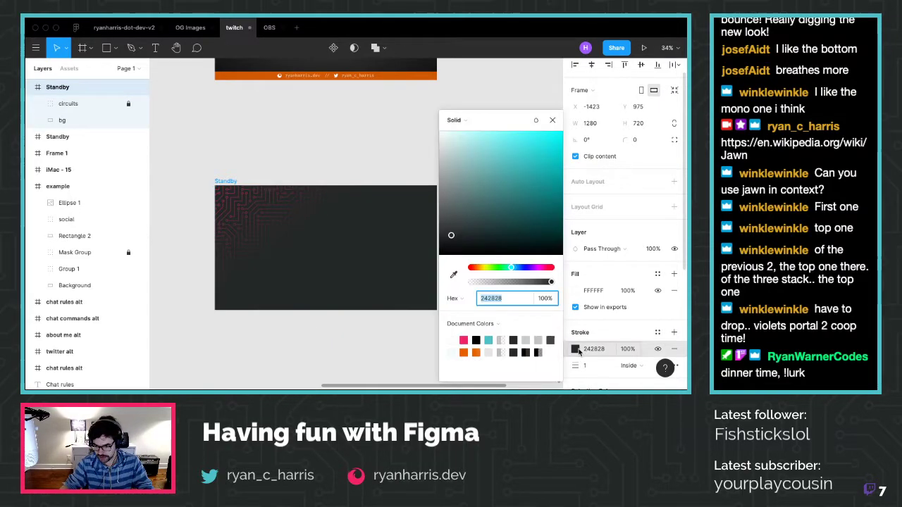
pyautogui.click(465, 339)
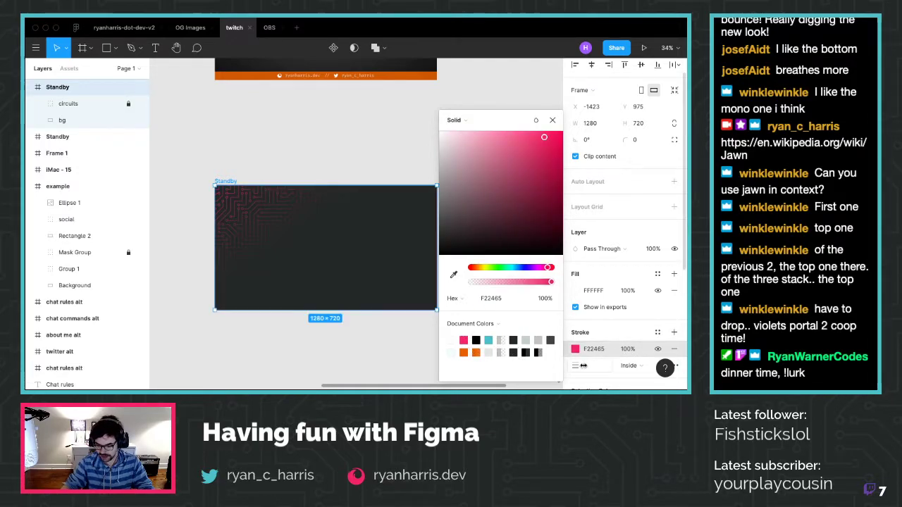
pyautogui.press('Escape')
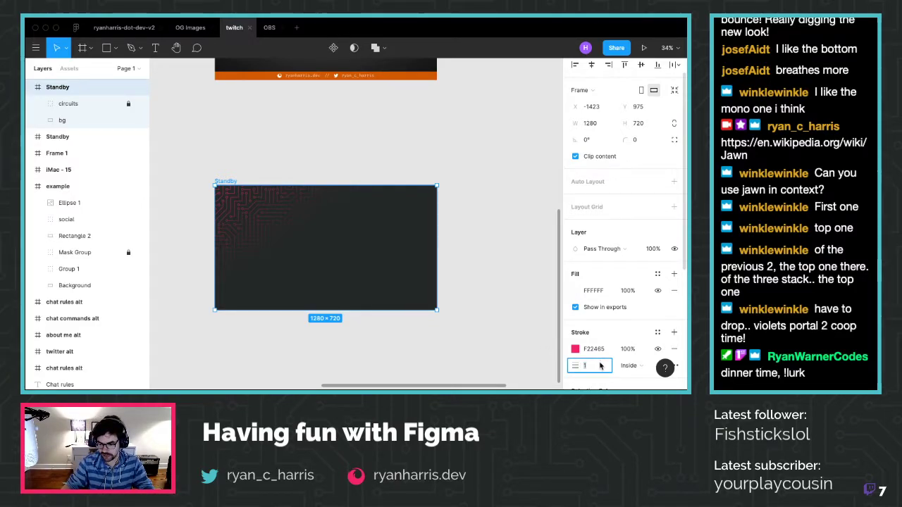
pyautogui.write('12')
pyautogui.press('Return')
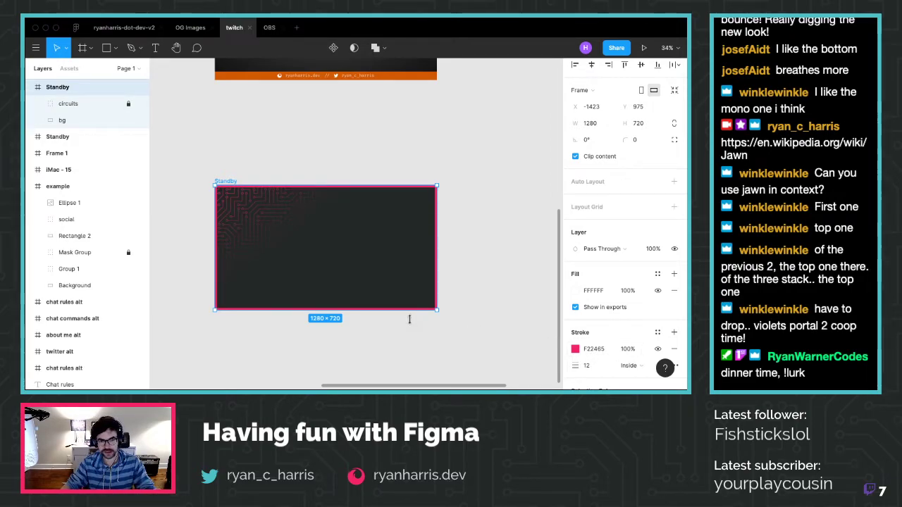
pyautogui.click(362, 350)
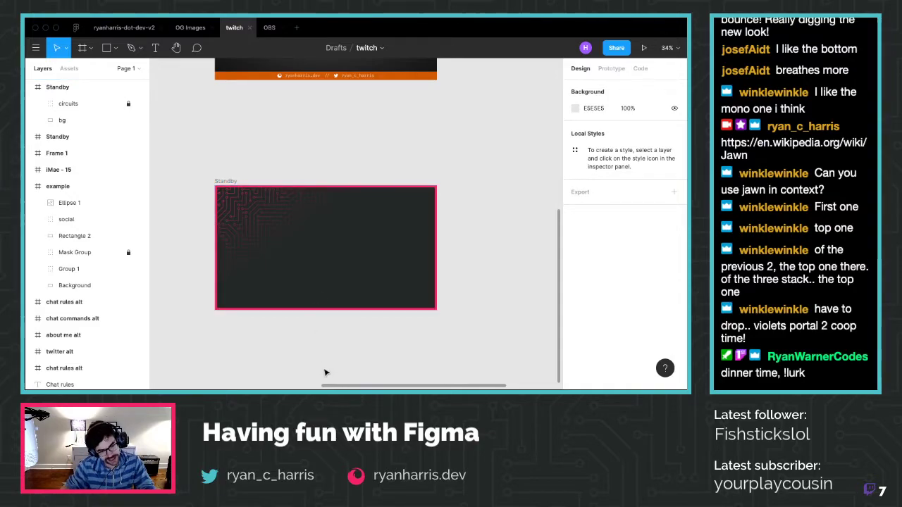
pyautogui.scroll(2, 318, 202)
# Copy the social handles bar from the top frame into the lower Standby frame
pyautogui.scroll(2, 318, 202)
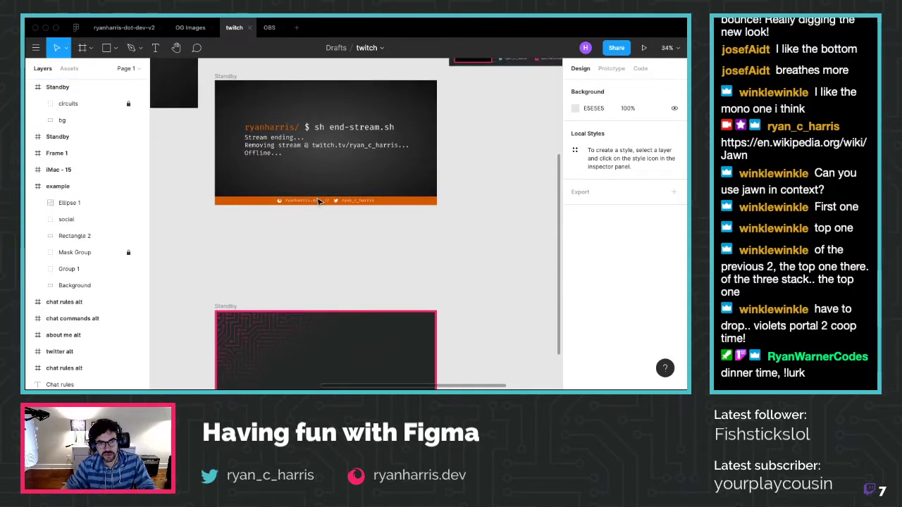
pyautogui.scroll(-5, 317, 203)
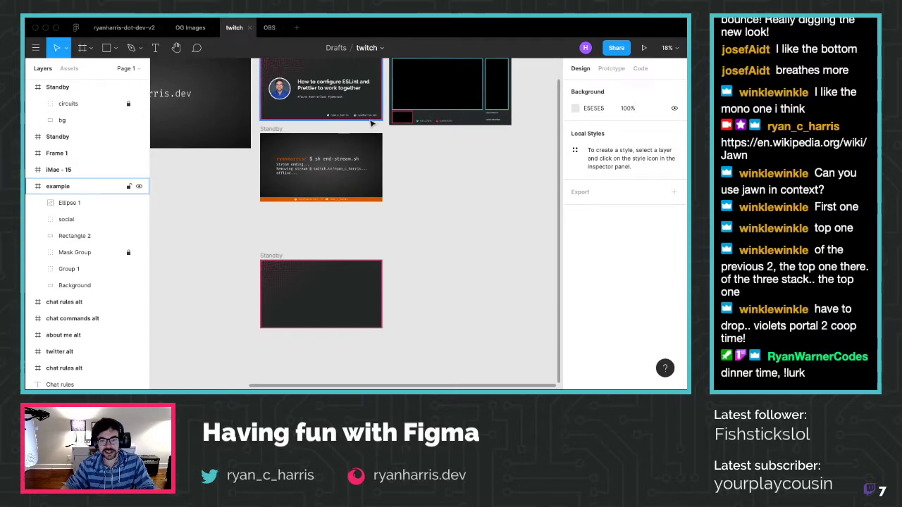
pyautogui.click(321, 114)
pyautogui.hotkey('ctrl', 'c')
pyautogui.hotkey('ctrl', 'v')
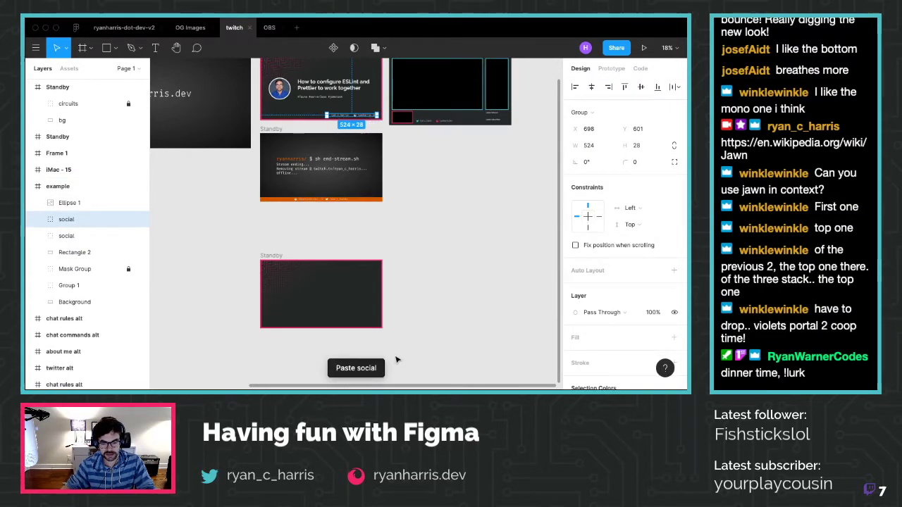
pyautogui.hotkey('ctrl', 'z')
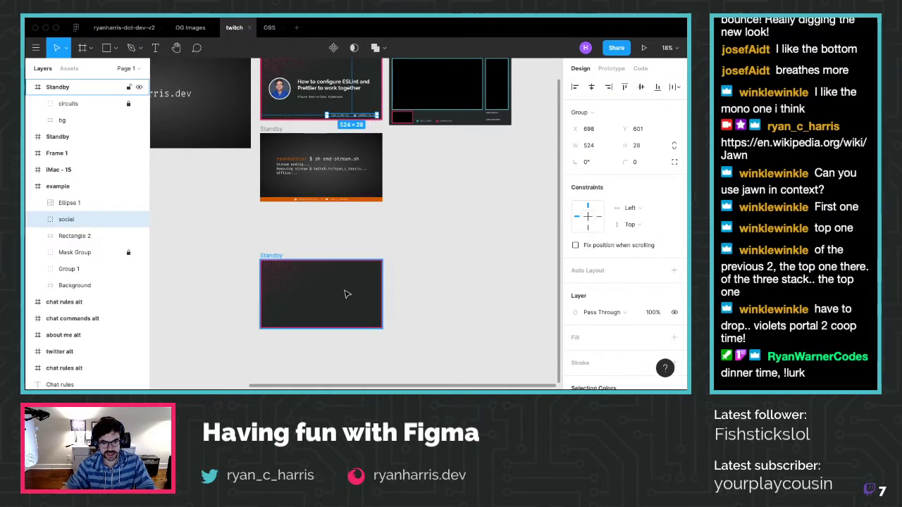
pyautogui.click(273, 259)
pyautogui.hotkey('ctrl', 'v')
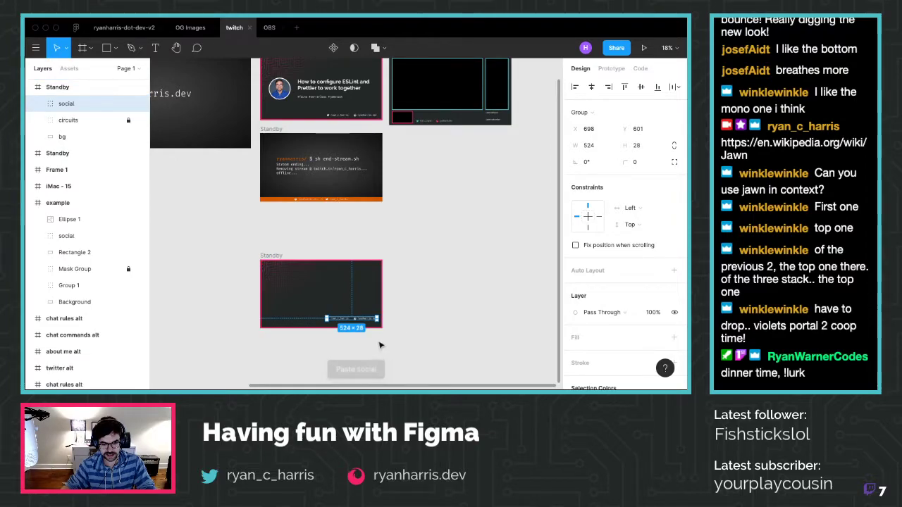
# Wrap the social group in Frame 1 and drag the website layer out of it
pyautogui.scroll(1, 380, 345)
pyautogui.scroll(5, 381, 346)
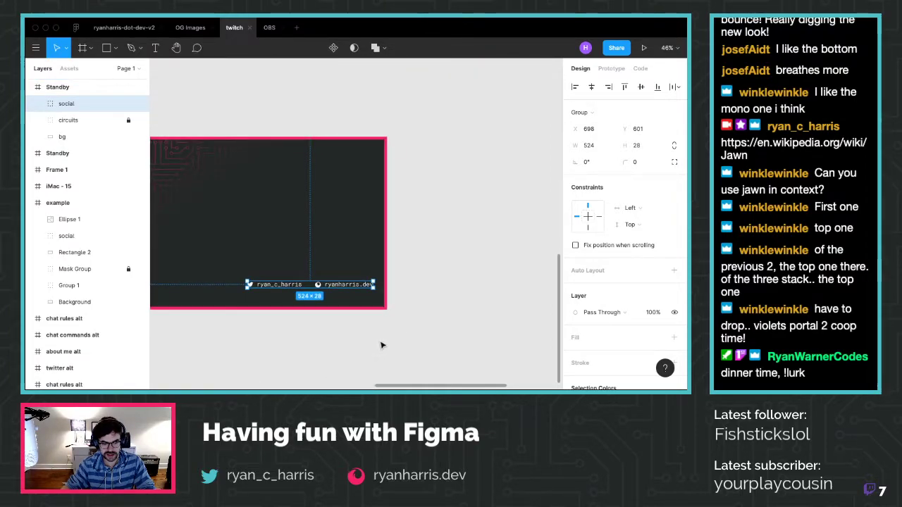
pyautogui.hscroll(-5, 380, 345)
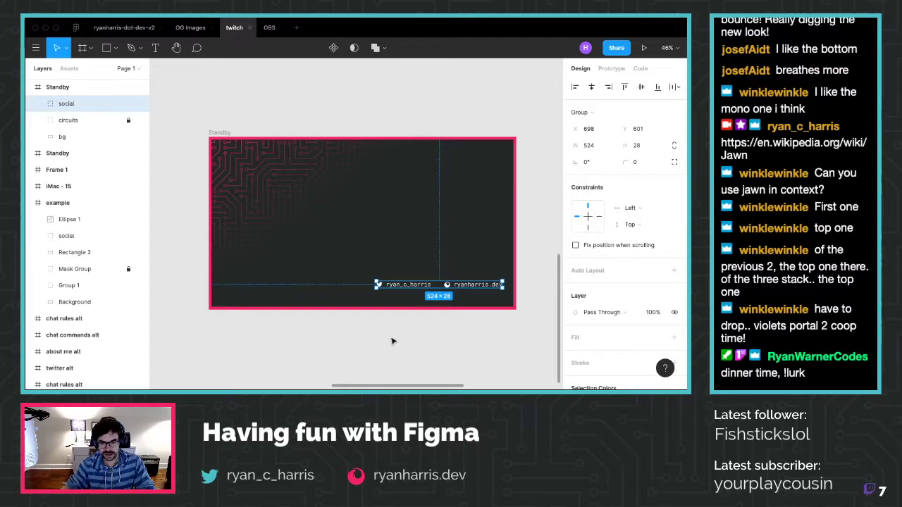
pyautogui.click(443, 315)
pyautogui.click(454, 287)
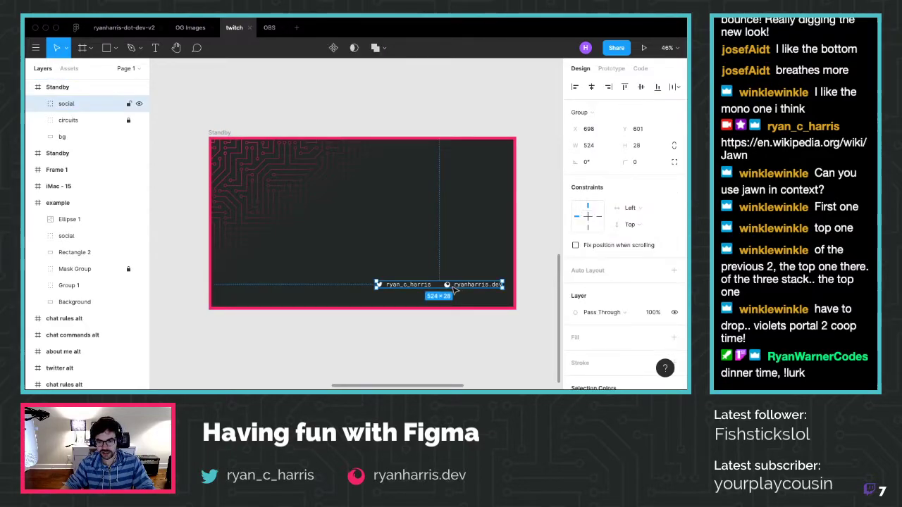
pyautogui.rightClick(71, 103)
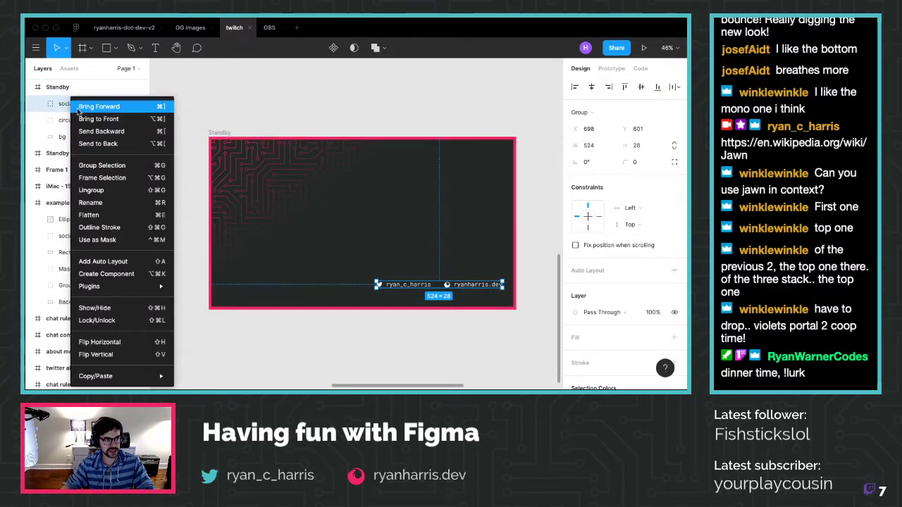
pyautogui.click(106, 178)
pyautogui.click(366, 352)
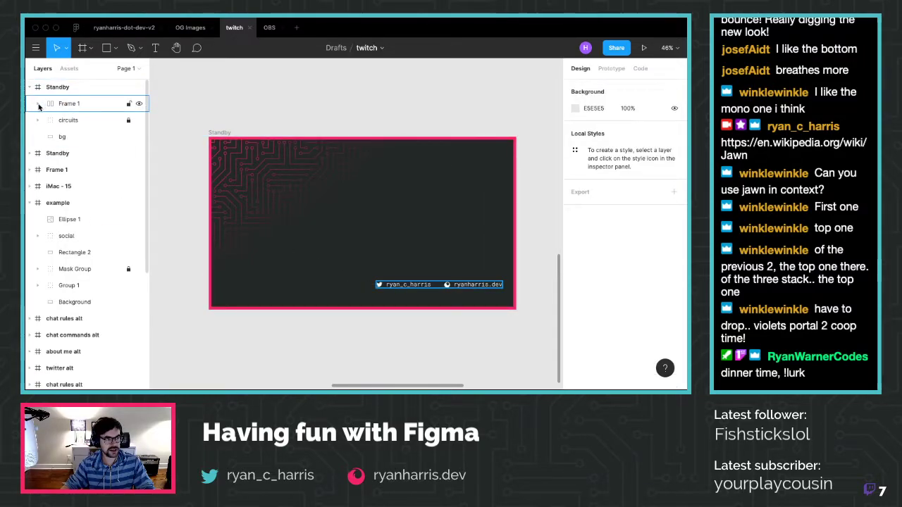
pyautogui.click(38, 106)
pyautogui.moveTo(87, 121); pyautogui.dragTo(79, 118)
pyautogui.rightClick(66, 140)
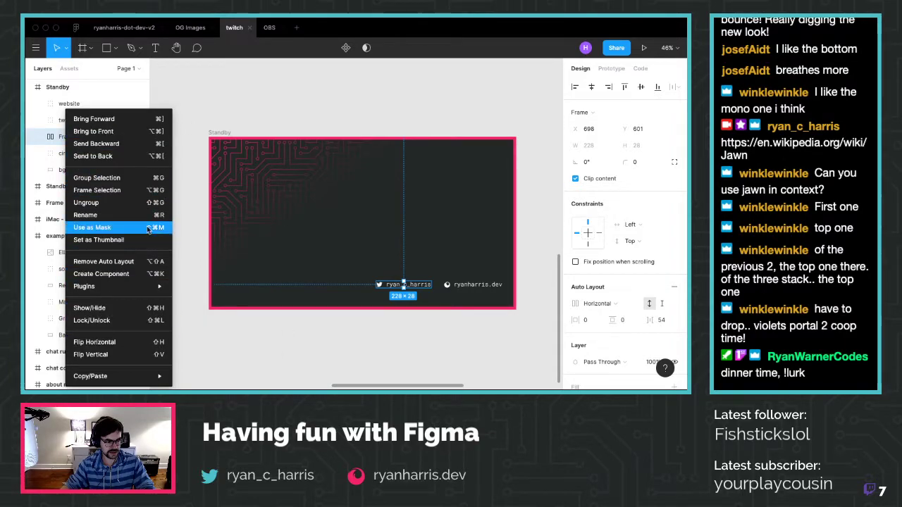
# Remove auto layout from Frame 1 and delete the leftover frame
pyautogui.click(149, 127)
pyautogui.click(72, 136)
pyautogui.rightClick(73, 136)
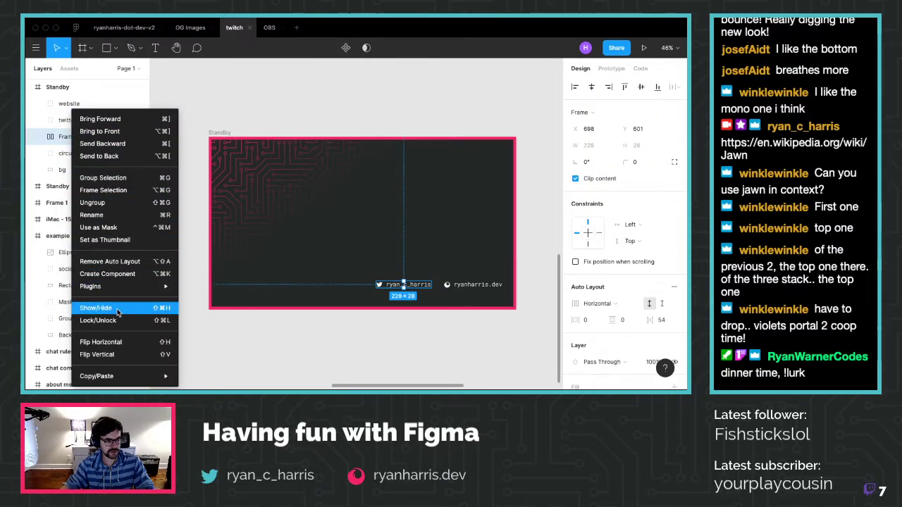
pyautogui.click(122, 262)
pyautogui.click(197, 127)
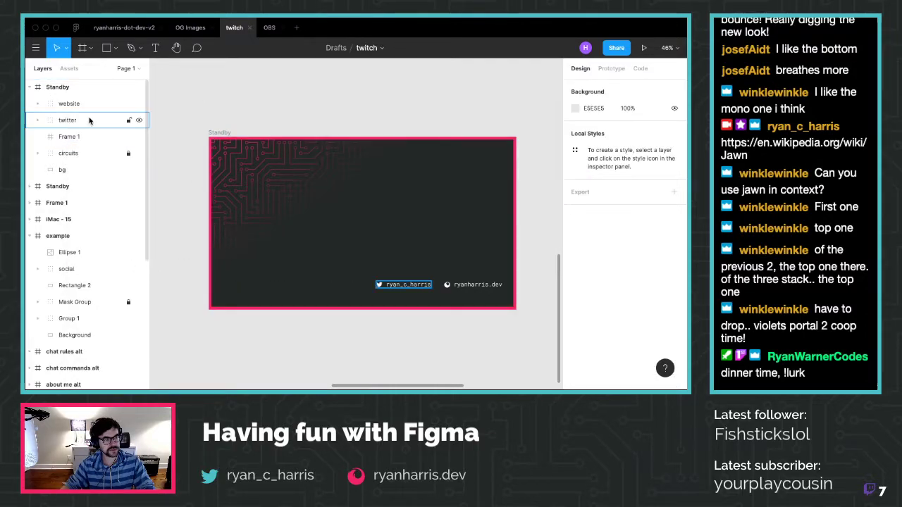
pyautogui.click(59, 137)
pyautogui.press('Delete')
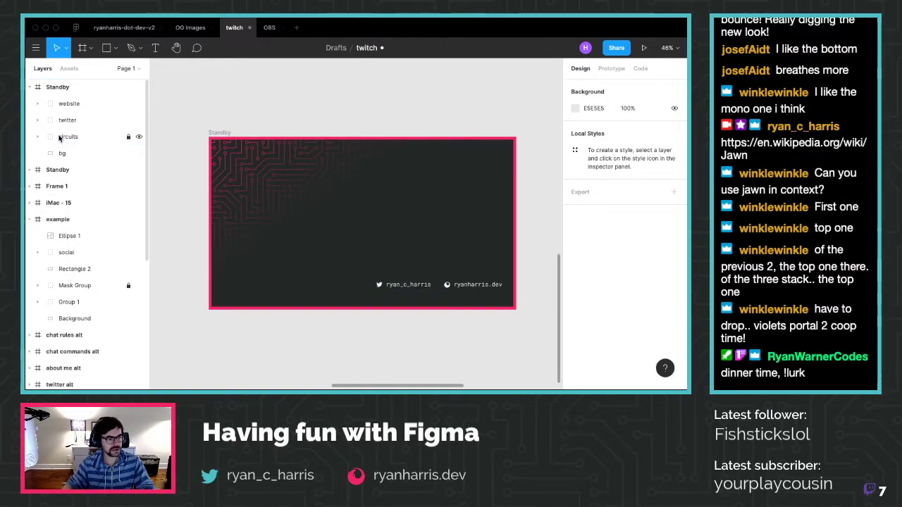
# Lock the bg layer and select circuits together with bg
pyautogui.click(128, 153)
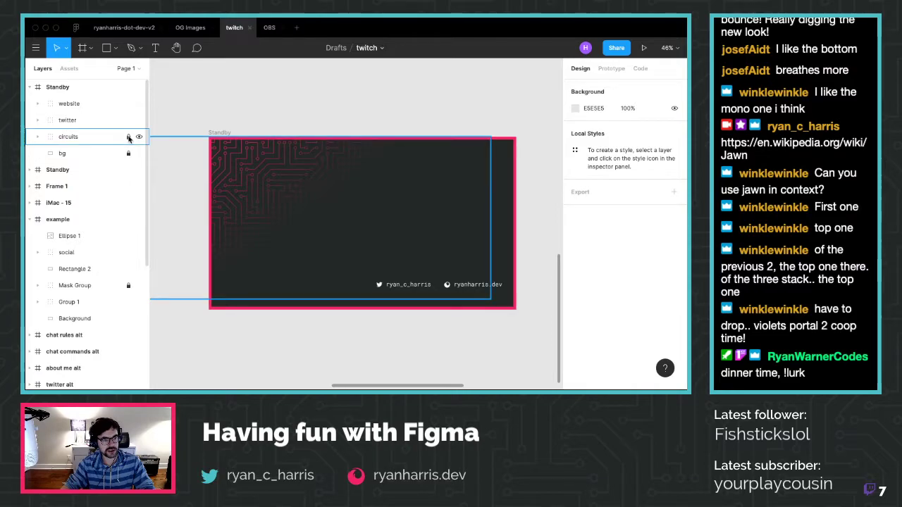
pyautogui.click(57, 140)
pyautogui.keyDown('shift'); pyautogui.click(64, 154); pyautogui.keyUp('shift')
pyautogui.rightClick(64, 154)
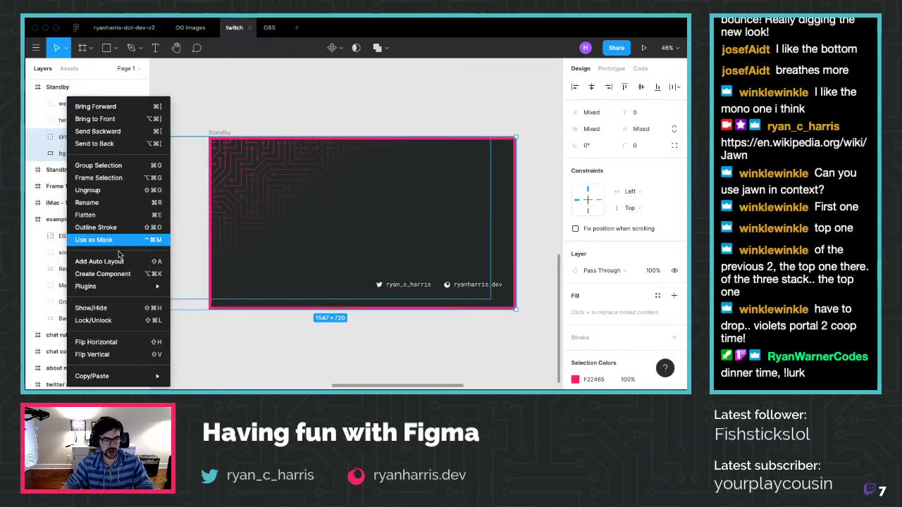
# Group circuits and bg, name the group 'BG w/ circuits', and make it a component
pyautogui.press('Escape')
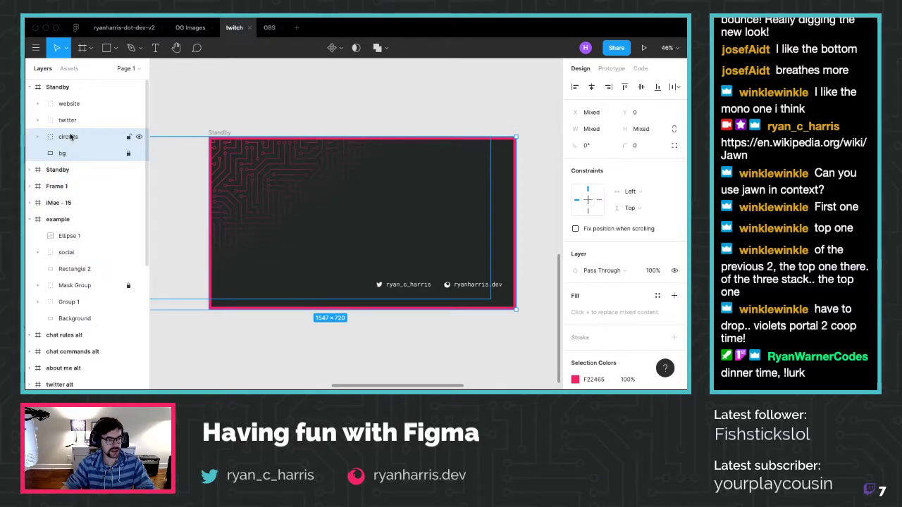
pyautogui.rightClick(70, 137)
pyautogui.click(85, 165)
pyautogui.doubleClick(70, 137)
pyautogui.write('BG w/ circ')
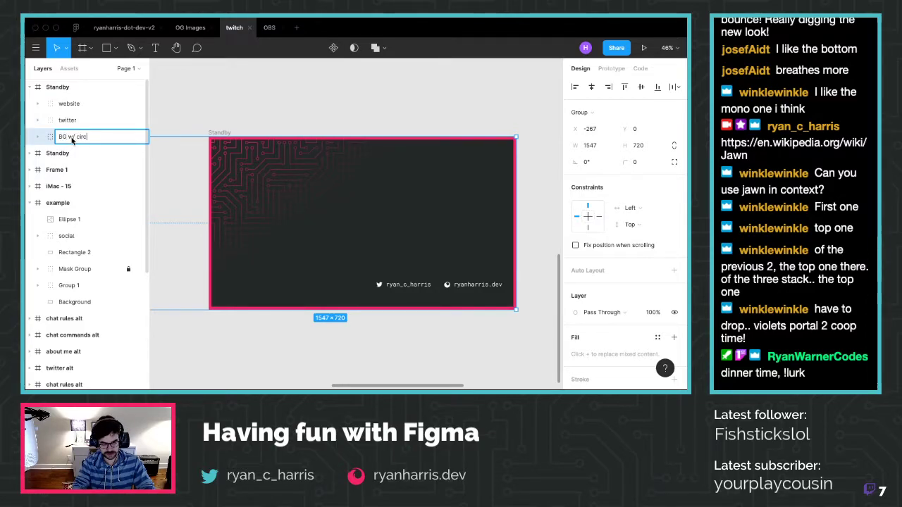
pyautogui.press('Return')
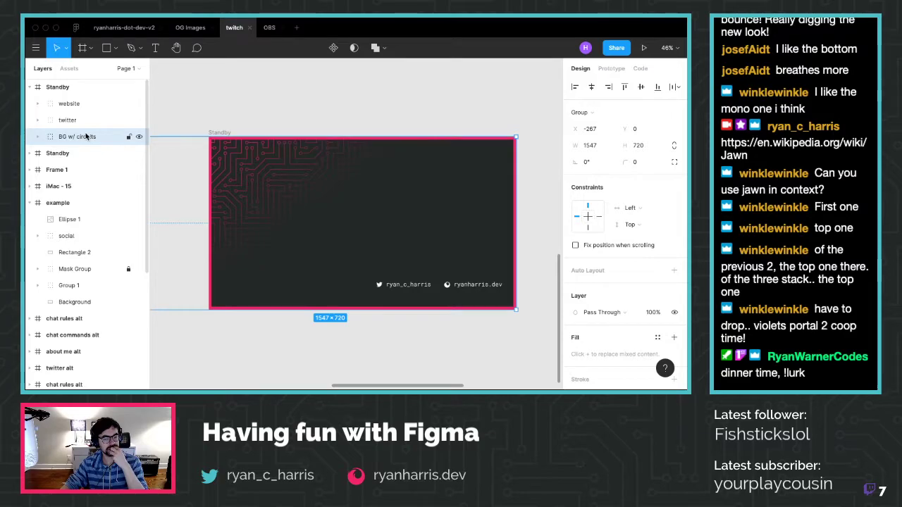
pyautogui.rightClick(86, 136)
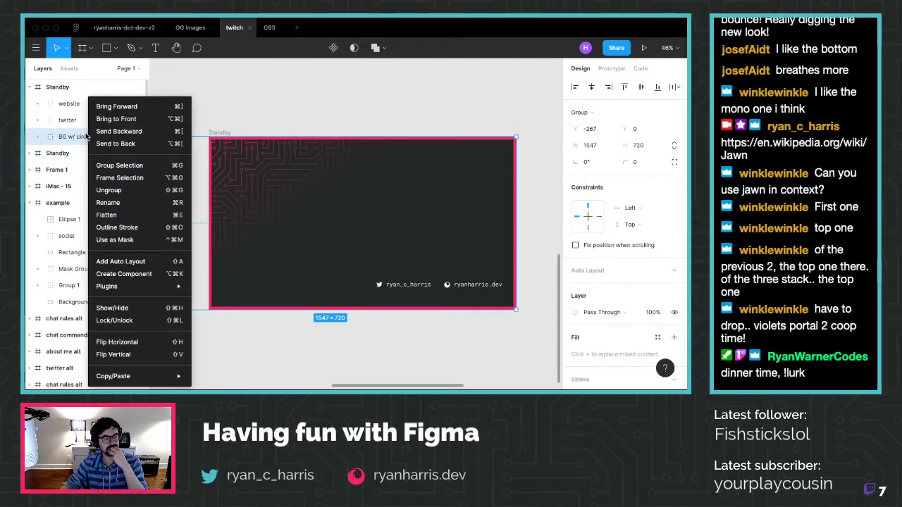
pyautogui.click(166, 273)
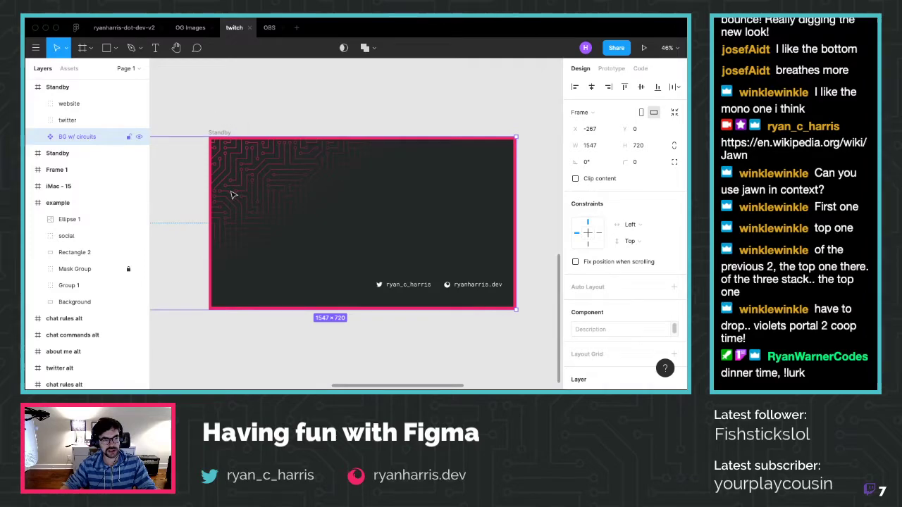
pyautogui.scroll(-2, 288, 162)
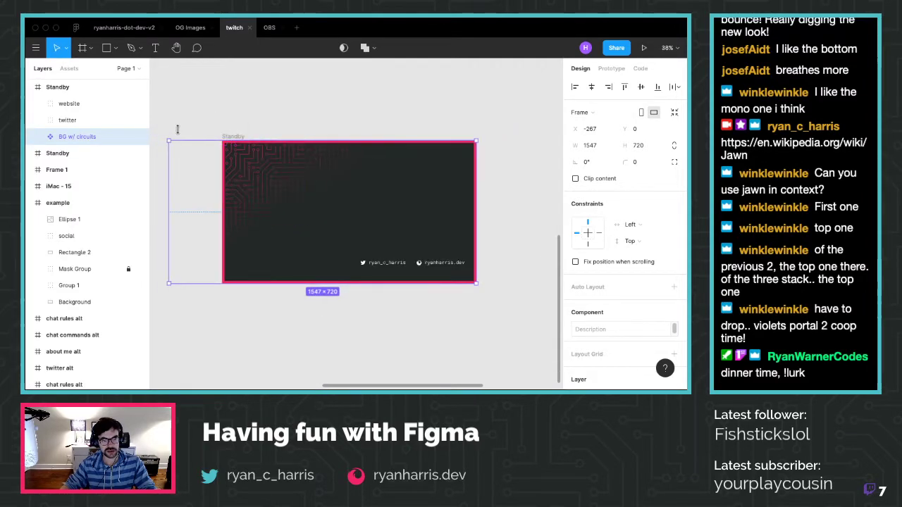
# Duplicate the Standby frame and select its BG w/ circuits layers
pyautogui.click(66, 92)
pyautogui.hotkey('ctrl', 'd')
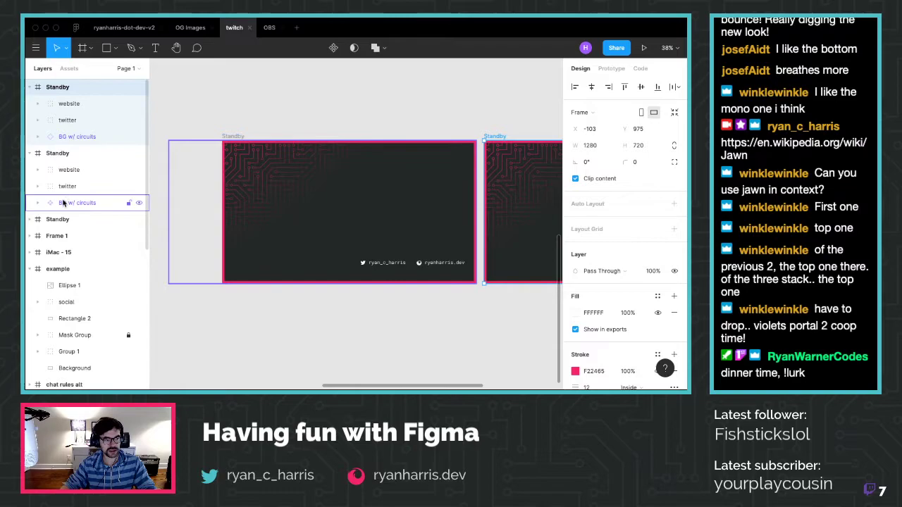
pyautogui.click(76, 202)
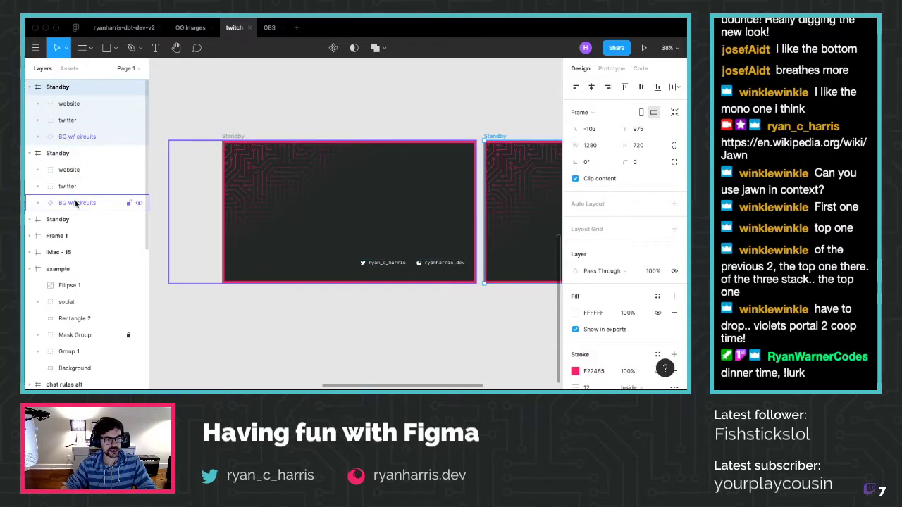
pyautogui.click(77, 137)
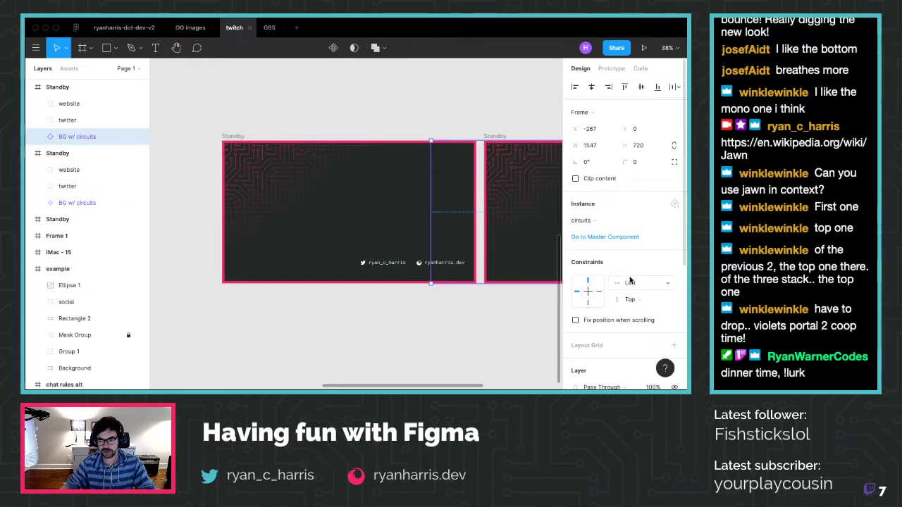
pyautogui.hscroll(3, 472, 240)
pyautogui.hscroll(2, 472, 241)
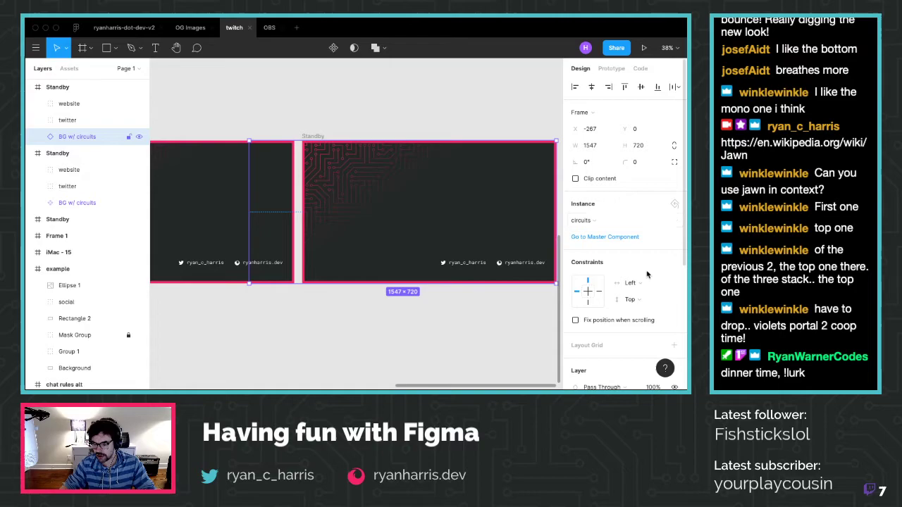
pyautogui.scroll(-5, 676, 261)
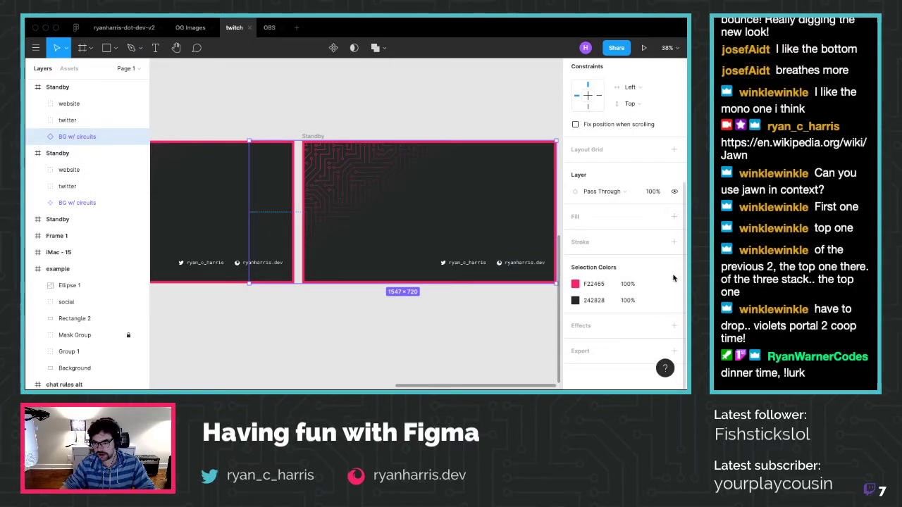
# Recolour the circuits layer from pink F22465 to the teal document colour
pyautogui.click(39, 203)
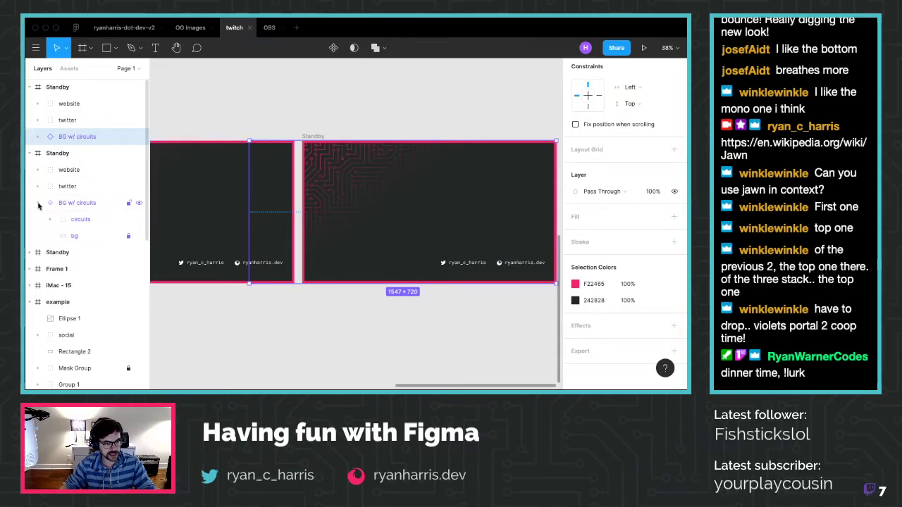
pyautogui.click(51, 219)
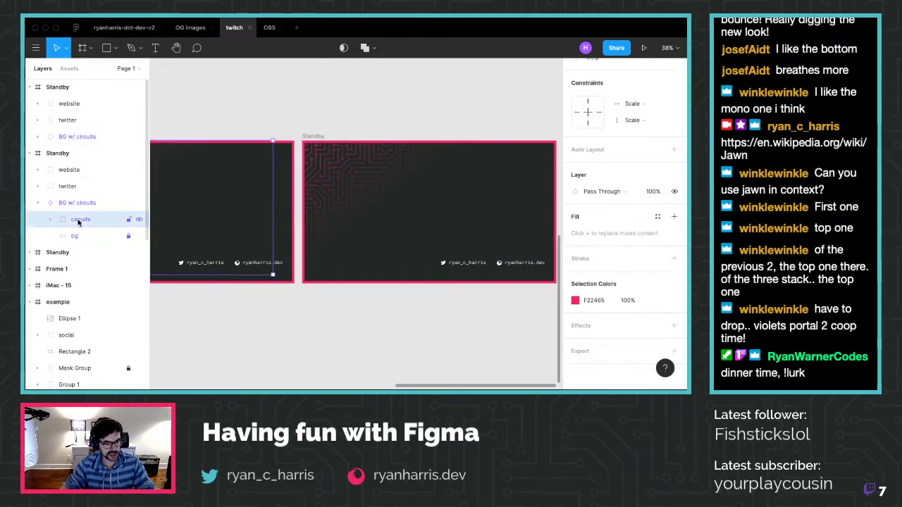
pyautogui.click(577, 301)
pyautogui.click(491, 340)
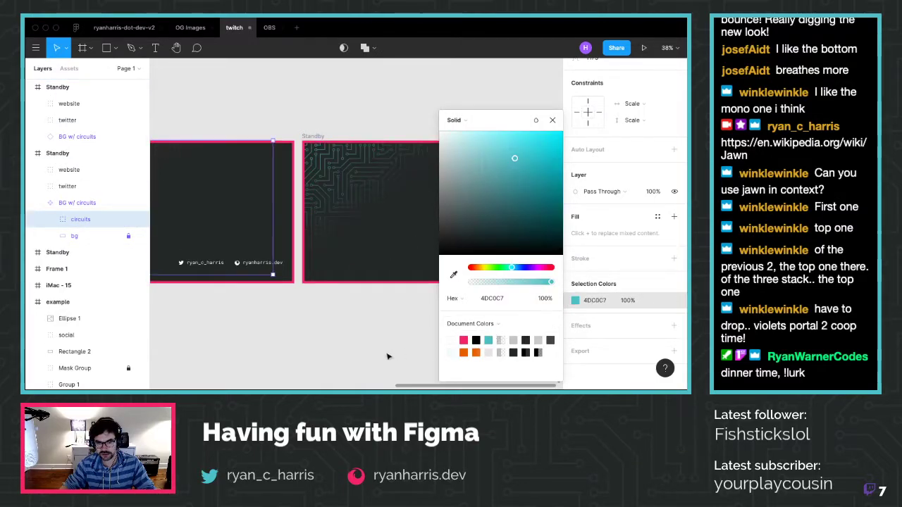
pyautogui.click(348, 285)
pyautogui.hscroll(-5, 346, 281)
pyautogui.hscroll(-5, 345, 281)
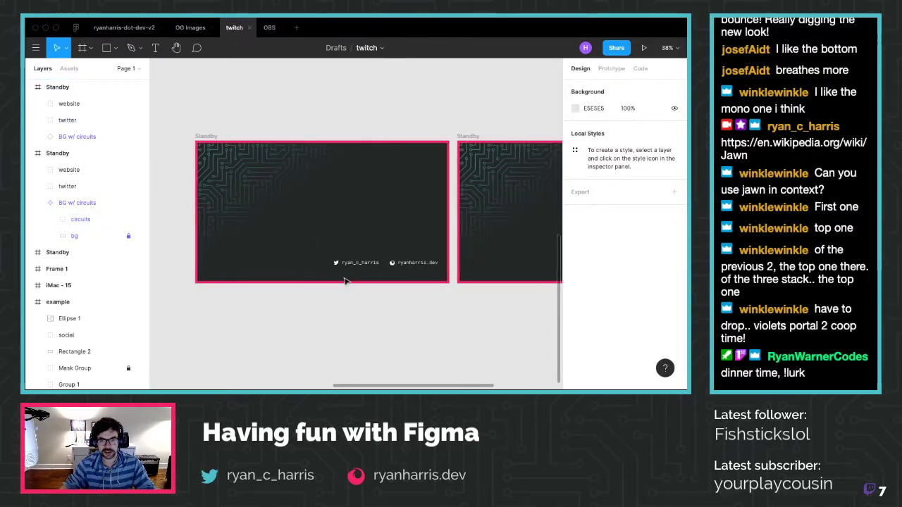
pyautogui.hscroll(5, 345, 282)
# Undo the teal recolour, remove the duplicate Standby frame, and switch to Firefox
pyautogui.hotkey('ctrl', 'z')
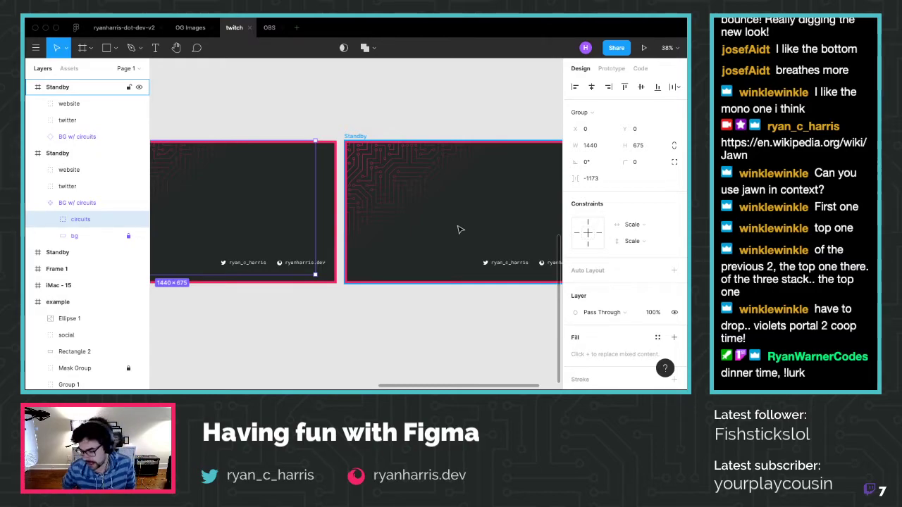
pyautogui.press('Escape')
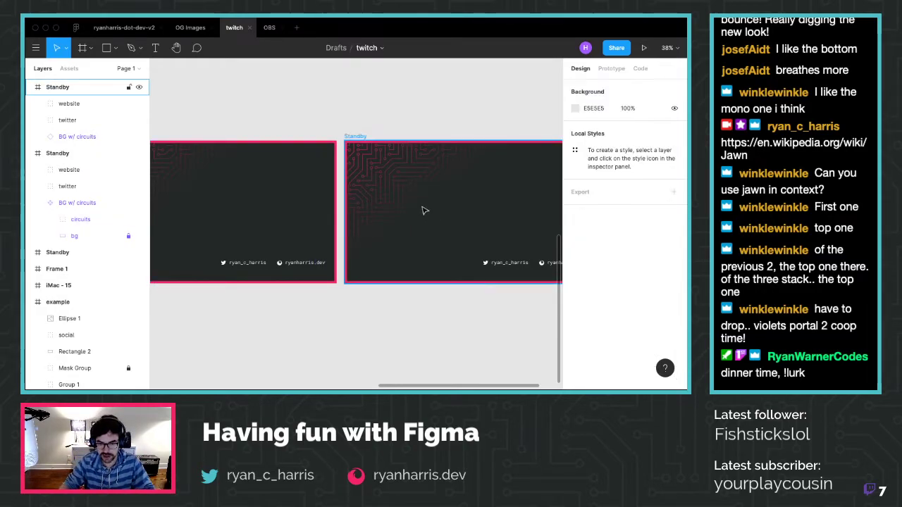
pyautogui.click(318, 211)
pyautogui.press('super+z')
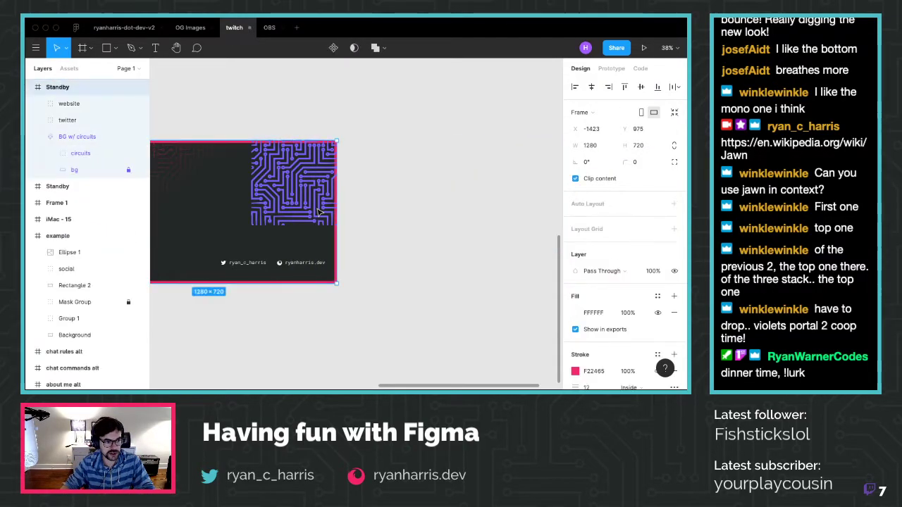
pyautogui.press('super+z')
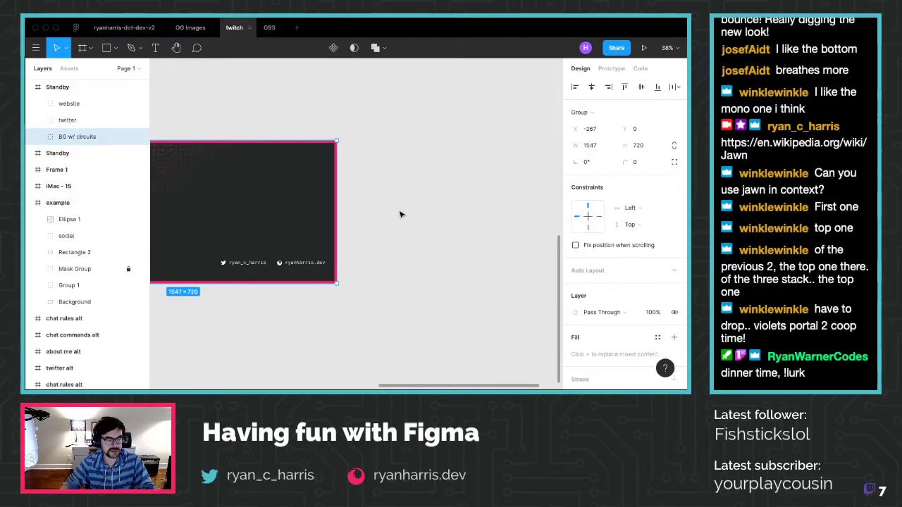
pyautogui.hscroll(-5, 409, 210)
pyautogui.click(424, 311)
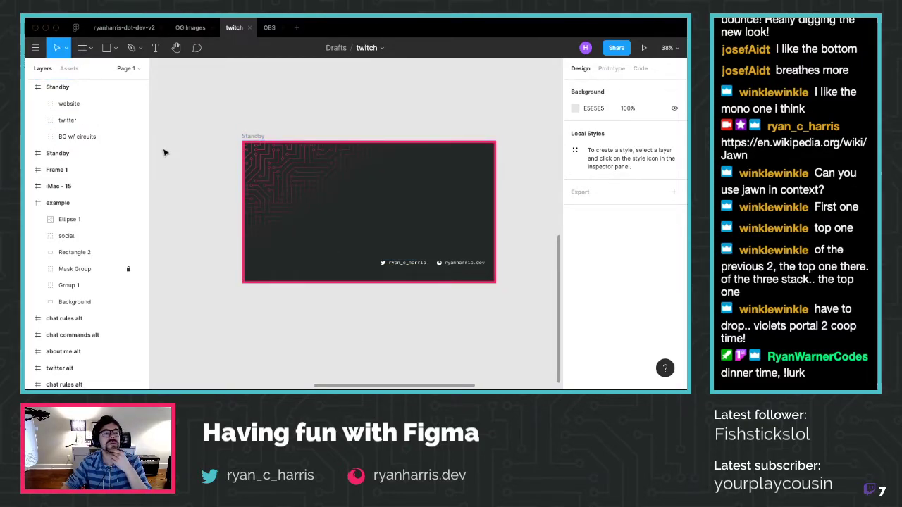
pyautogui.press('super+Tab')
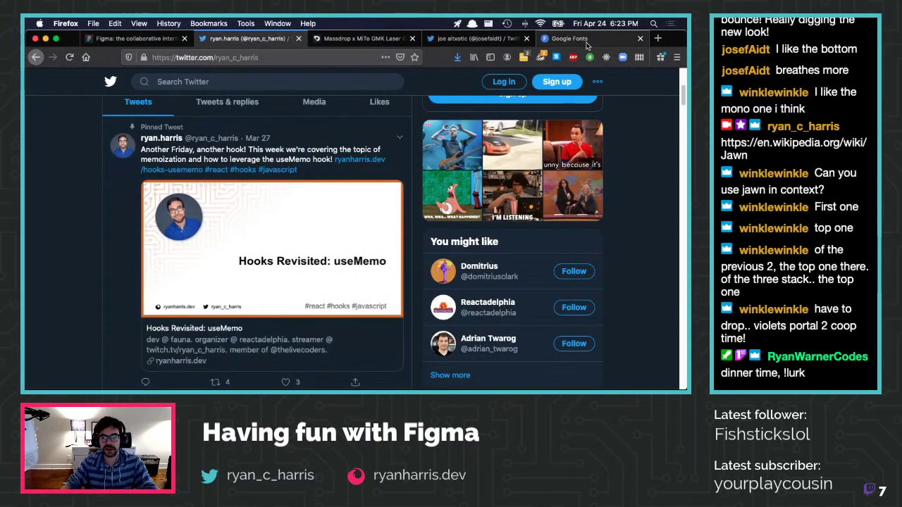
# Open twitch.tv/noop in a new browser tab
pyautogui.press('super+t')
pyautogui.write('twitch.tv/noop')
pyautogui.press('Return')
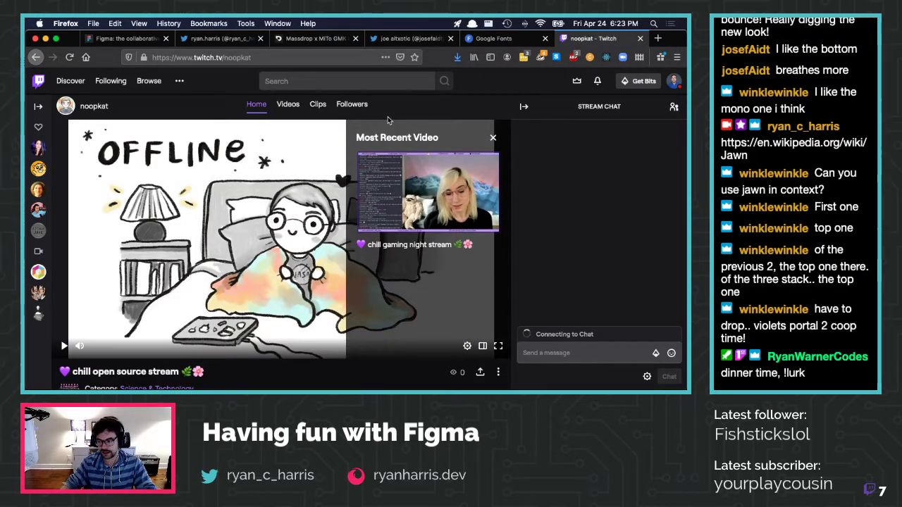
# Dismiss the Most Recent Video card to view the offline screen, then open Learn With Jason's past broadcast
pyautogui.click(492, 137)
pyautogui.click(495, 141)
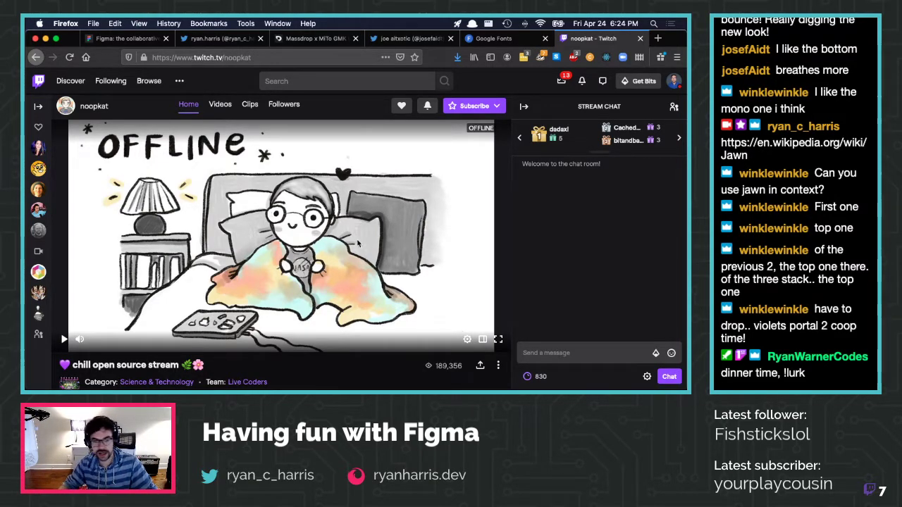
pyautogui.scroll(-3, 357, 243)
pyautogui.scroll(3, 250, 221)
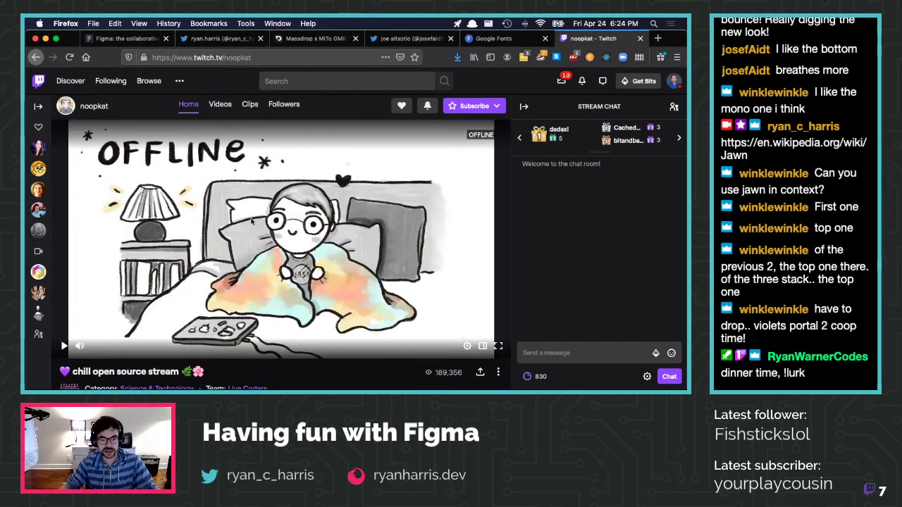
pyautogui.click(39, 233)
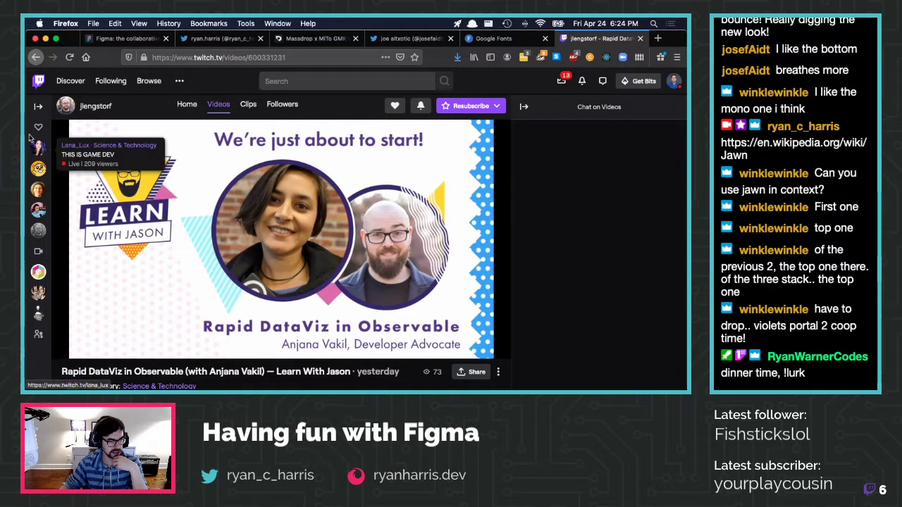
# Expand Followed Channels with Show More and open two channels' recent videos
pyautogui.click(38, 106)
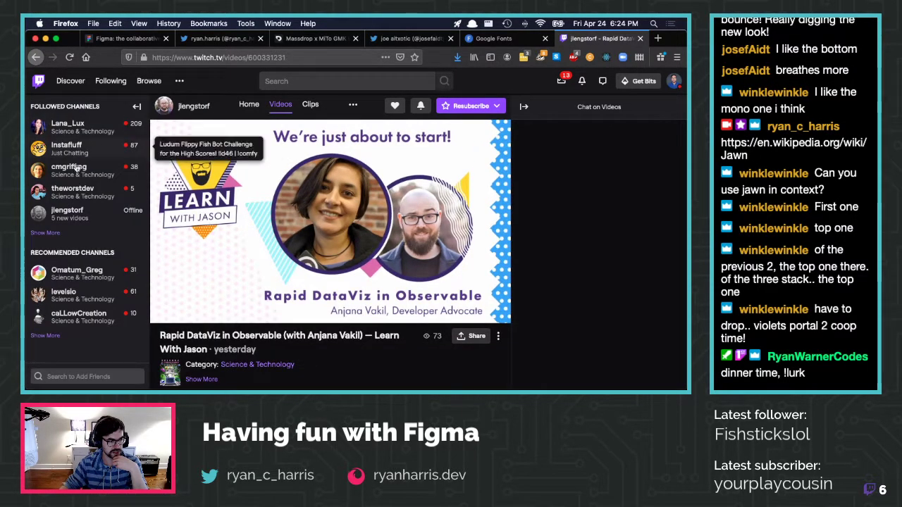
pyautogui.click(51, 233)
pyautogui.click(92, 233)
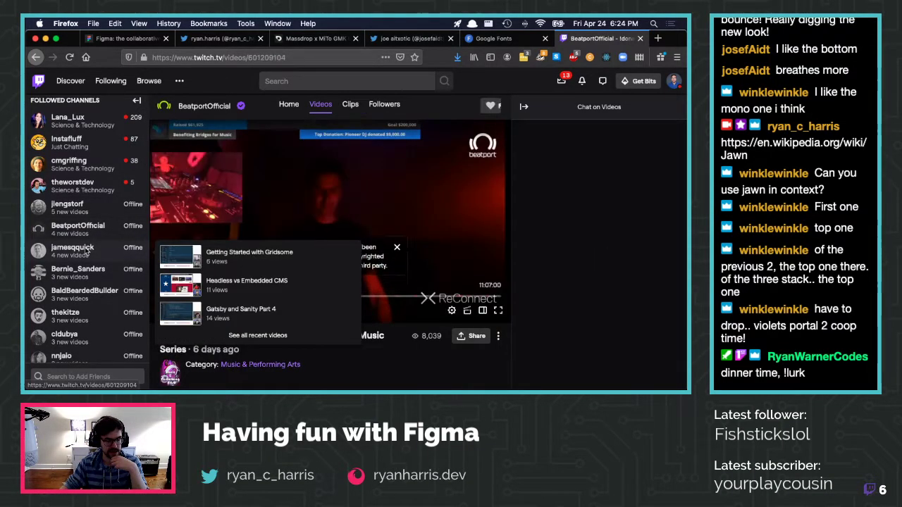
pyautogui.click(87, 250)
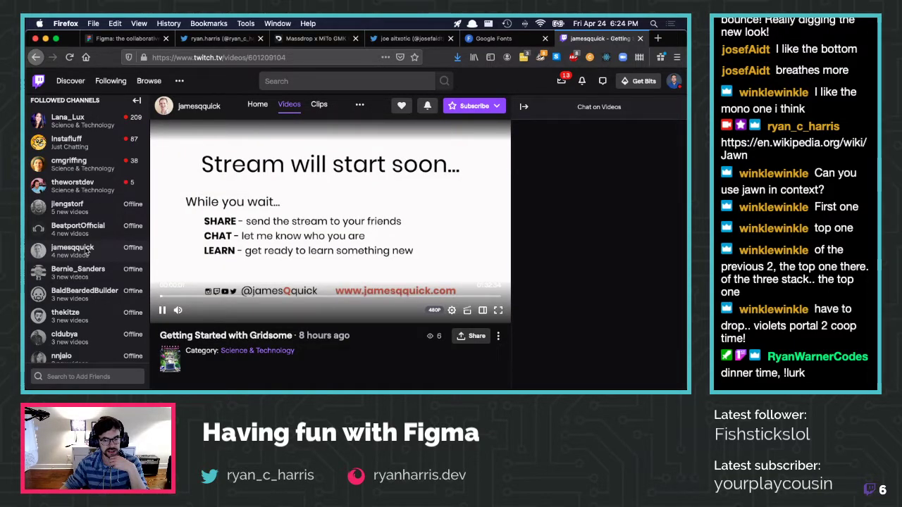
# Scroll further down the followed channels and open another channel's past broadcast
pyautogui.moveTo(88, 277)
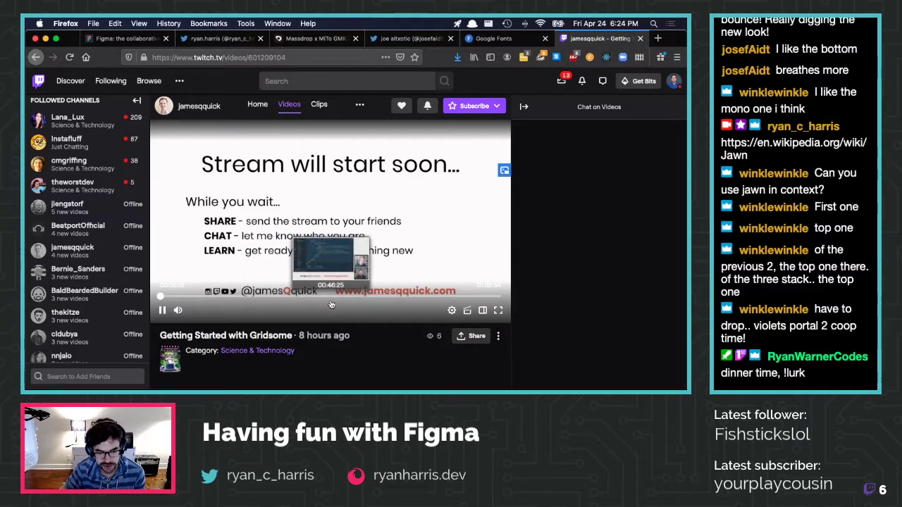
pyautogui.scroll(-1, 80, 199)
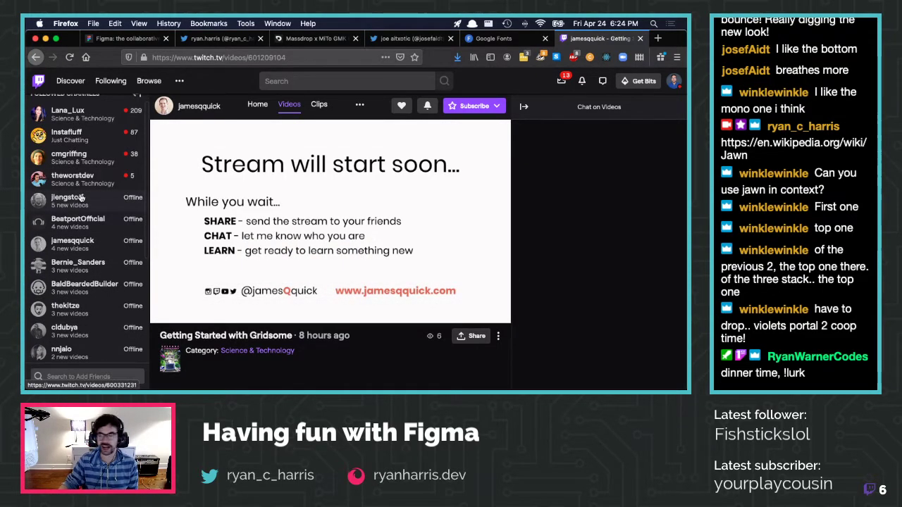
pyautogui.moveTo(81, 199)
pyautogui.scroll(-1, 81, 211)
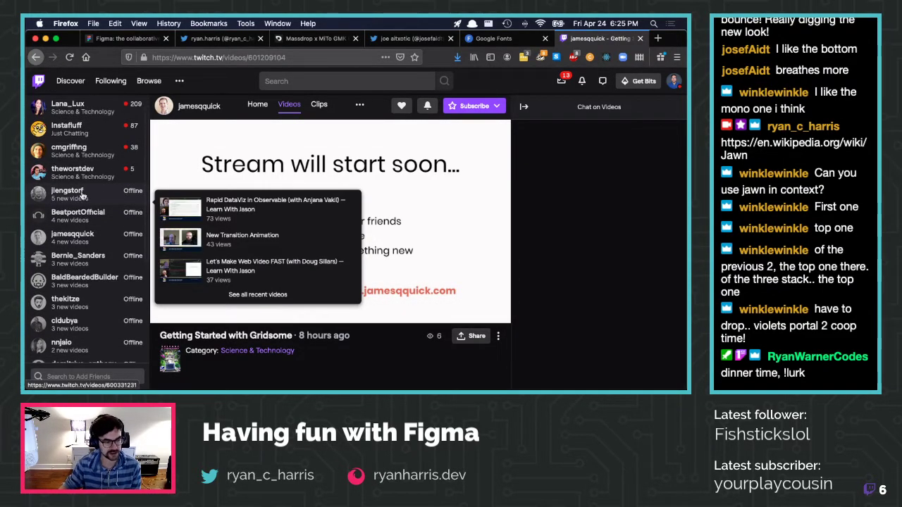
pyautogui.click(81, 276)
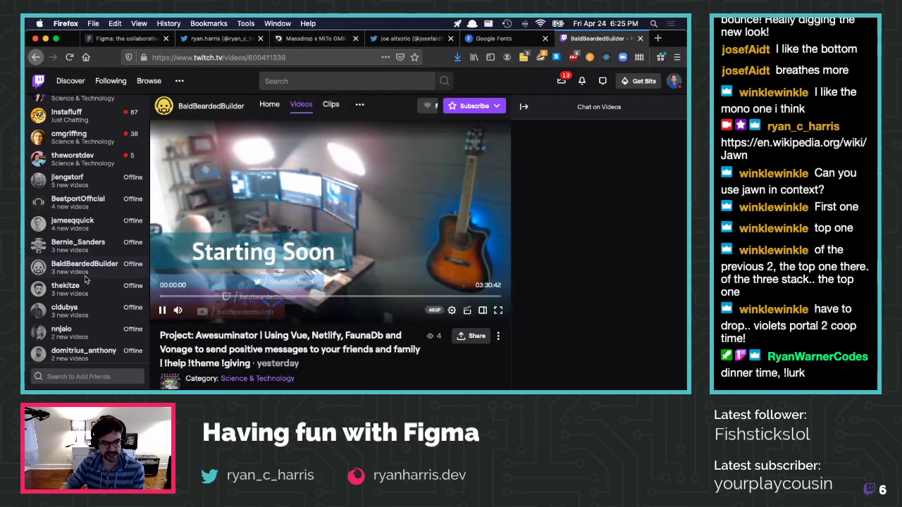
# Open two more channels' broadcasts, ending on the TwilioQuest Earth Day video's 'Starting soon!' screen
pyautogui.moveTo(86, 285)
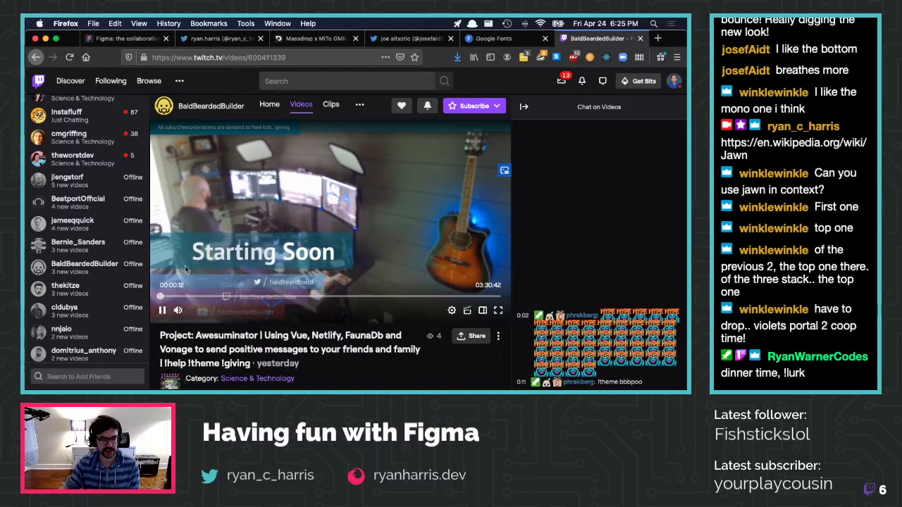
pyautogui.scroll(-1, 79, 287)
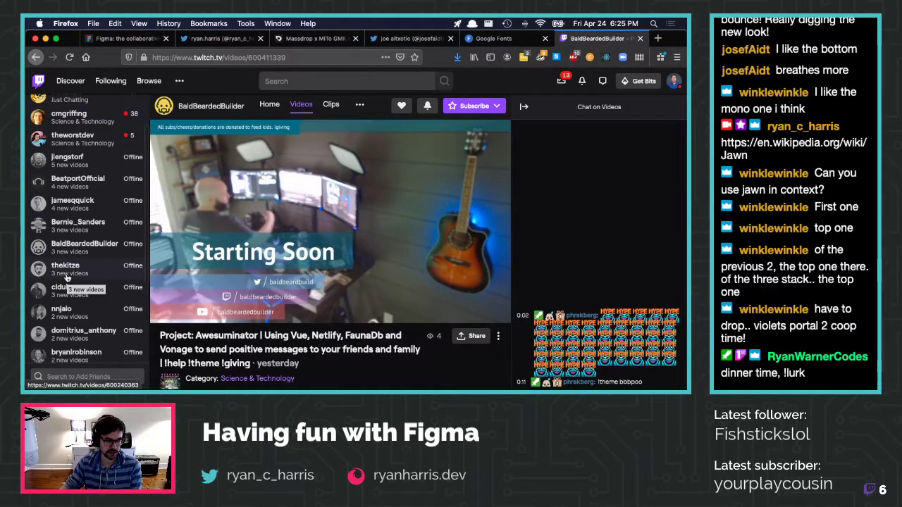
pyautogui.scroll(-2, 67, 278)
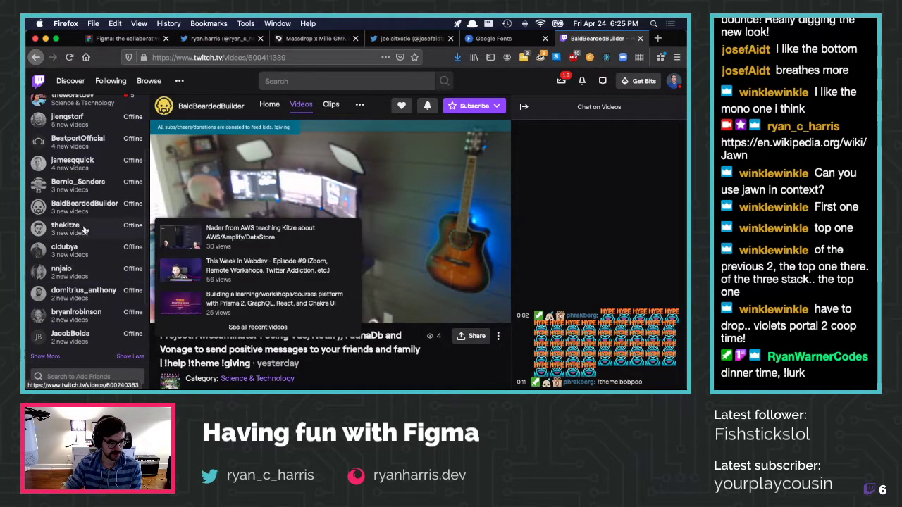
pyautogui.click(84, 228)
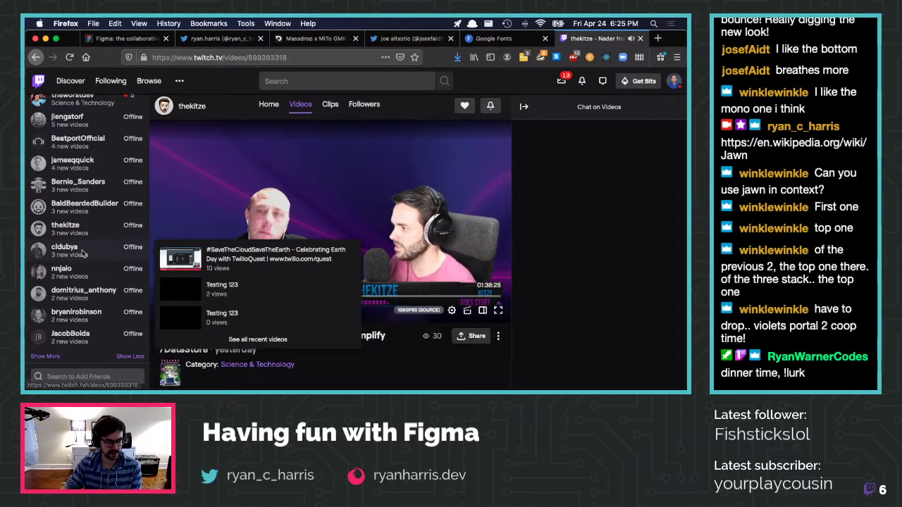
pyautogui.click(82, 250)
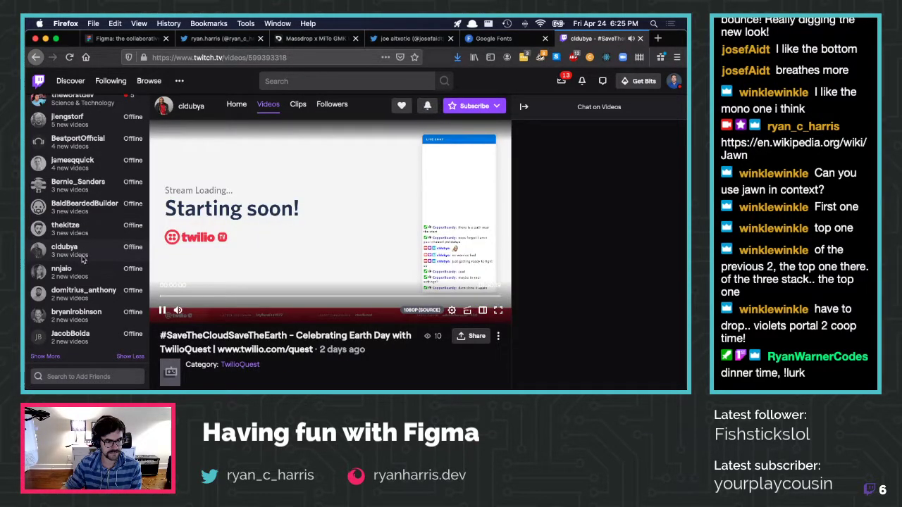
pyautogui.moveTo(81, 267)
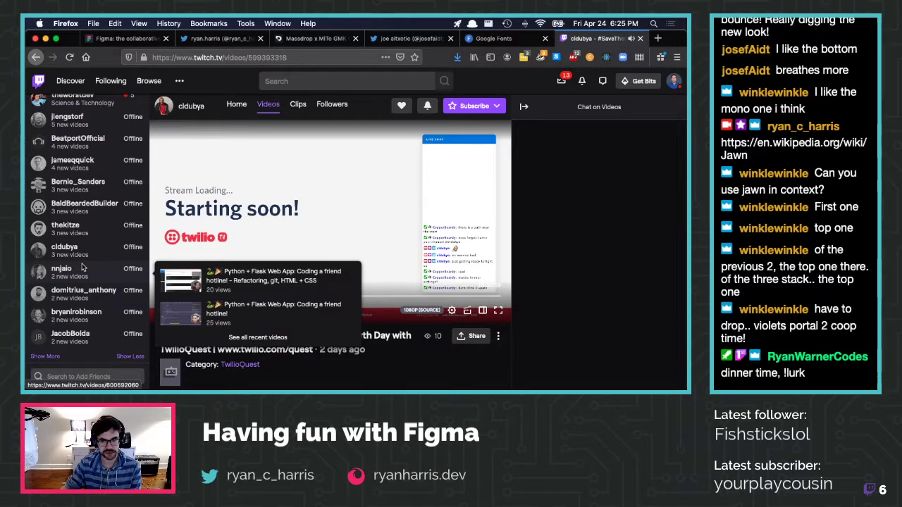
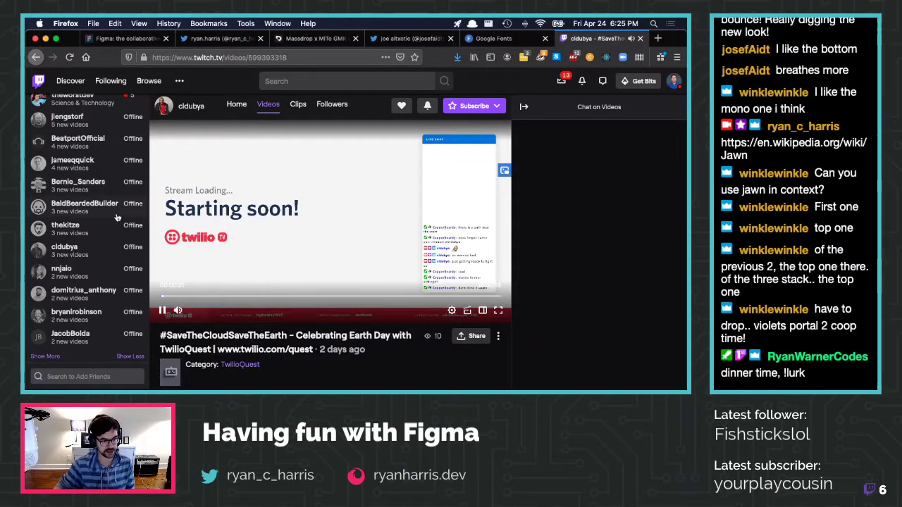
# View another streamer's Twitch 'Starting soon!' screen in Firefox, then return to the Figma Standby design
pyautogui.hotkey('ctrl', 'Left')
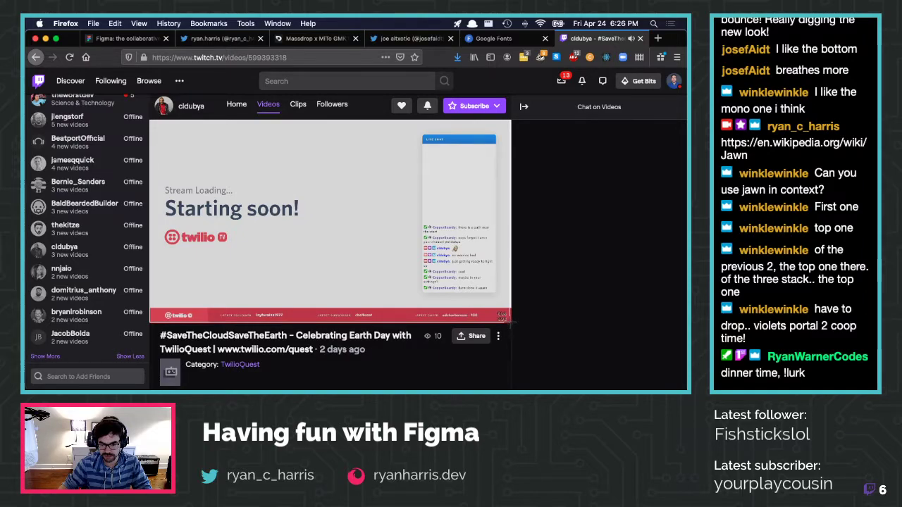
pyautogui.press('super+Tab')
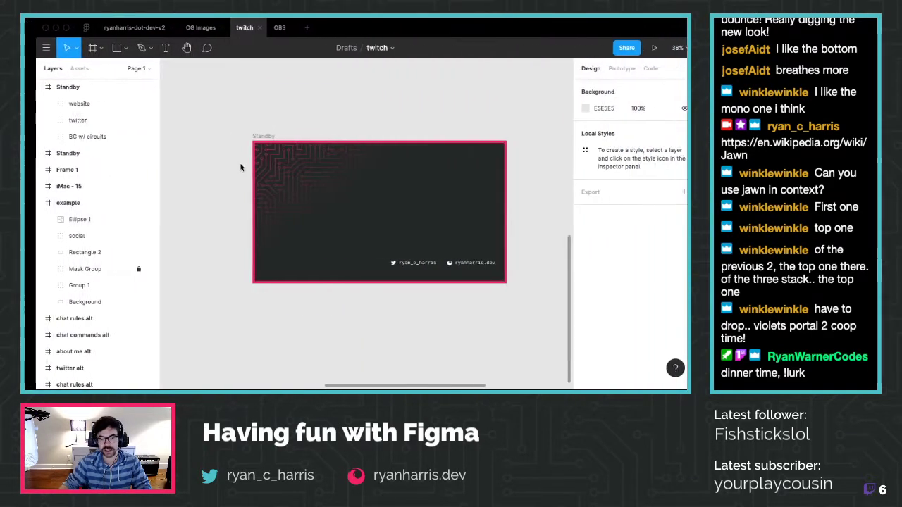
# Paste the Twitch 'Starting soon!' screenshot beside the iMac - 15 frame and enlarge it, then return to Firefox
pyautogui.scroll(-5, 333, 231)
pyautogui.press('super+v')
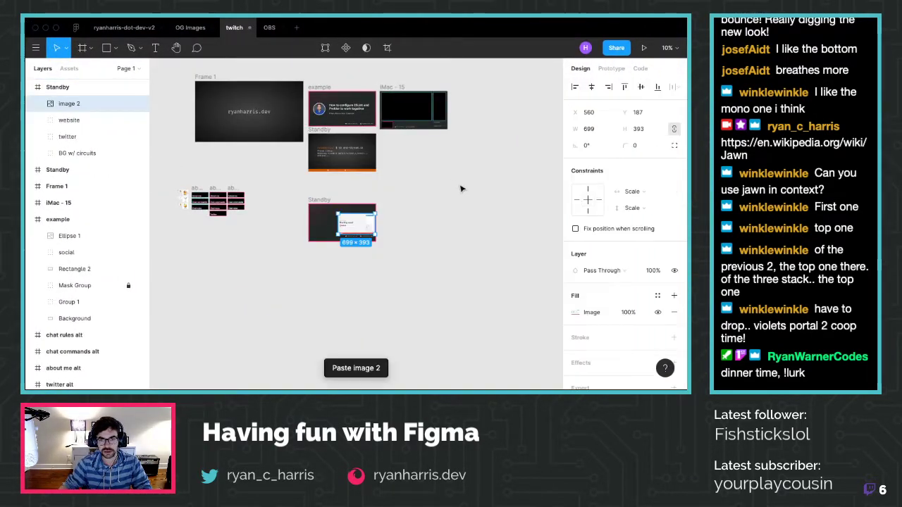
pyautogui.moveTo(369, 226); pyautogui.dragTo(410, 148)
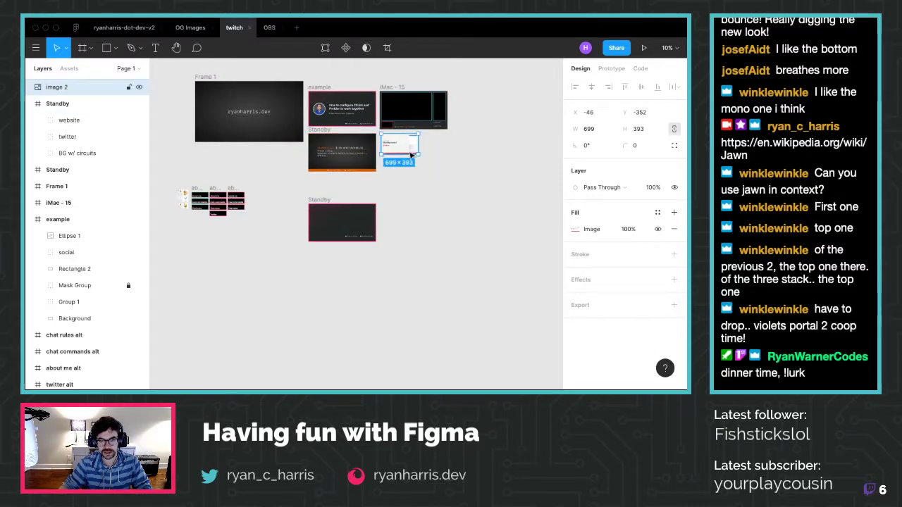
pyautogui.moveTo(431, 164); pyautogui.dragTo(449, 172)
pyautogui.press('Escape')
pyautogui.press('super+Tab')
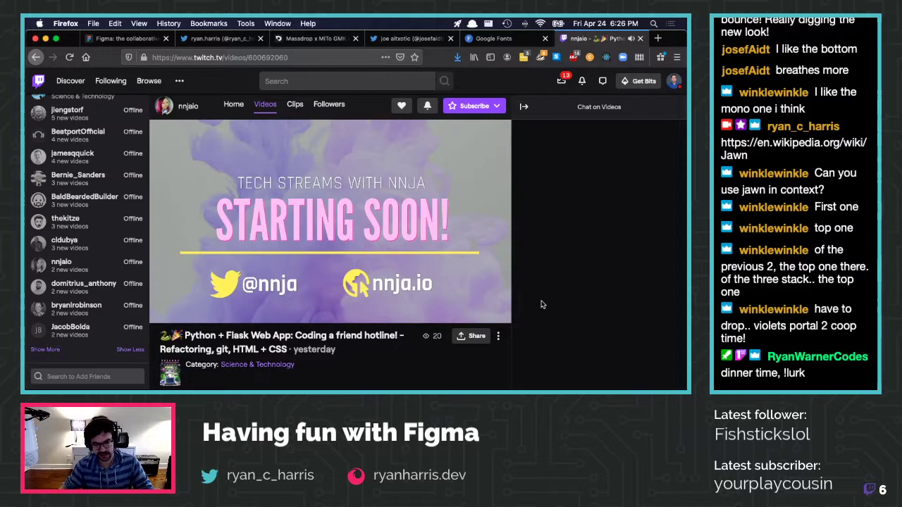
# Browse three followed channels' starting-soon screens on Twitch, then close the Twitch tab
pyautogui.scroll(-1, 511, 285)
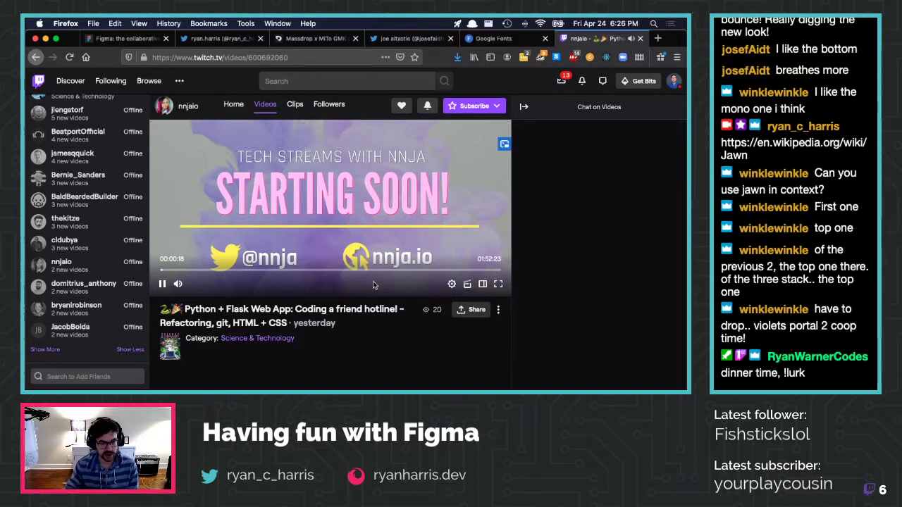
pyautogui.click(88, 285)
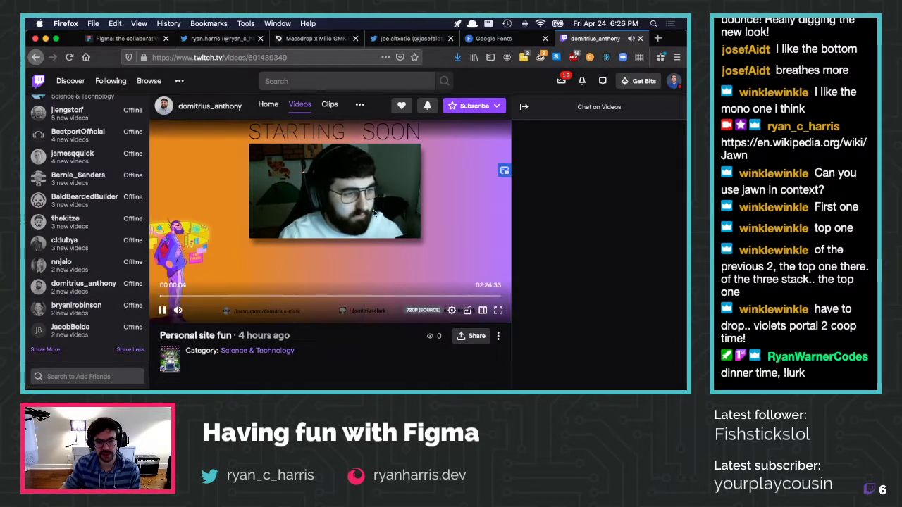
pyautogui.click(43, 319)
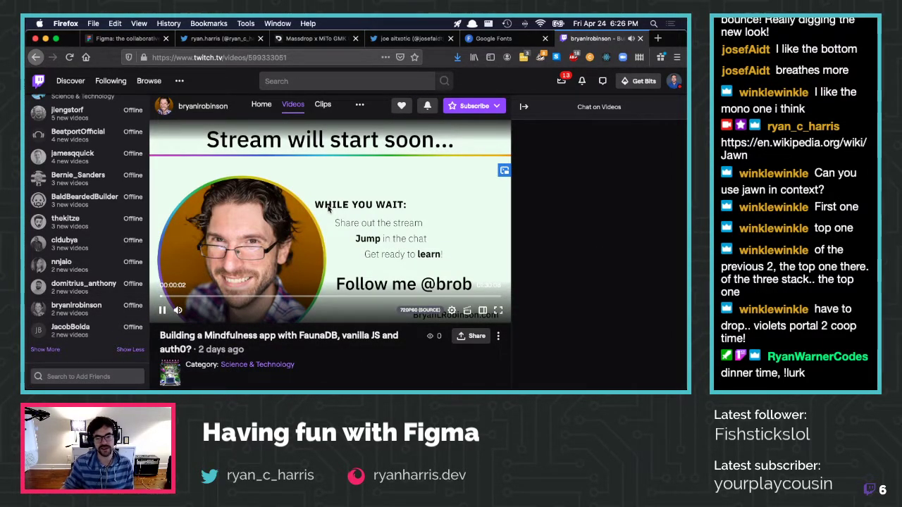
pyautogui.click(70, 329)
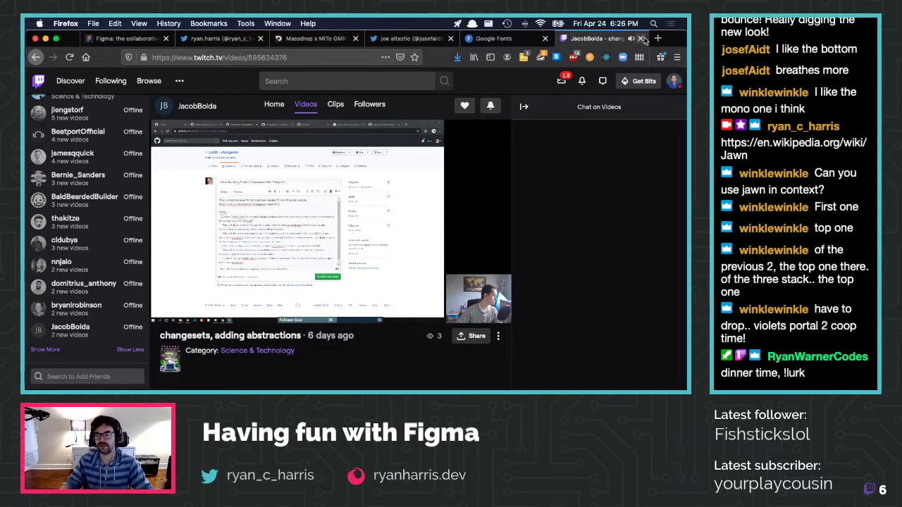
pyautogui.press('super+w')
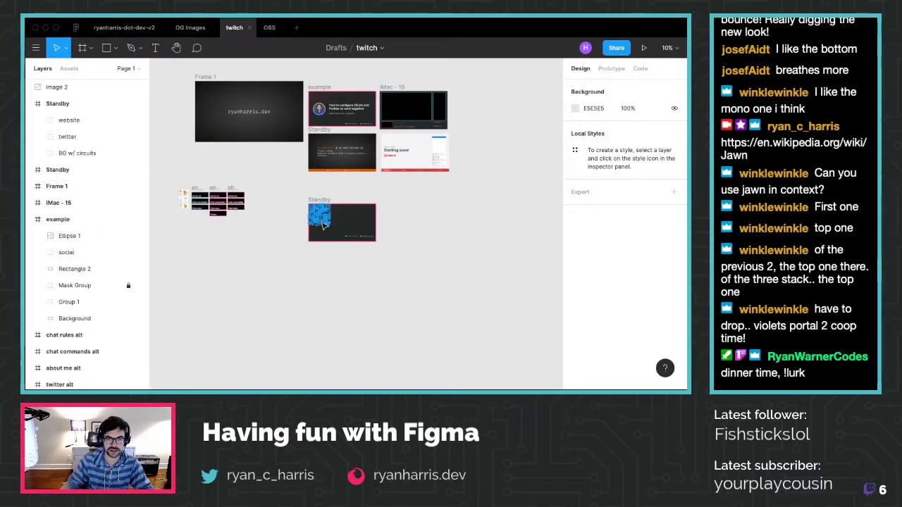
# Check the Standby frame and its twitter handle, then locate the iMac - 15 frame's chat pane
pyautogui.scroll(5, 391, 258)
pyautogui.scroll(1, 391, 257)
pyautogui.click(406, 257)
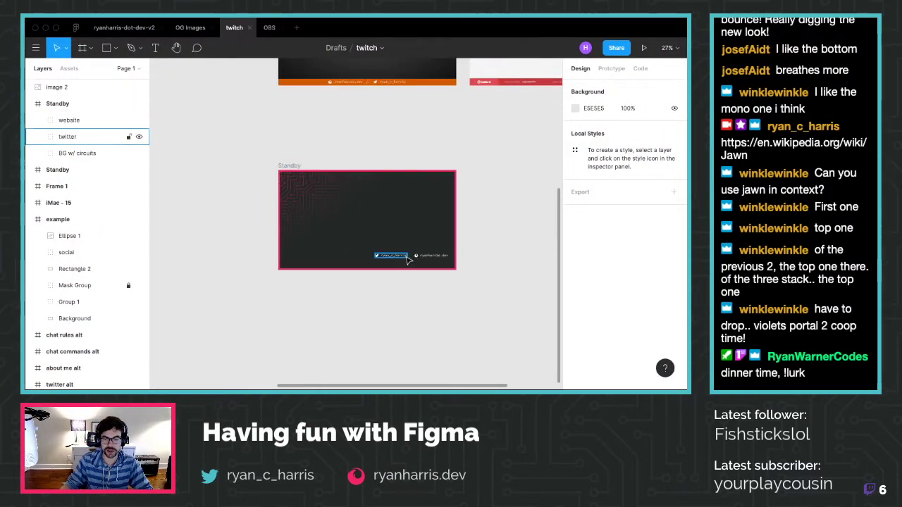
pyautogui.click(293, 253)
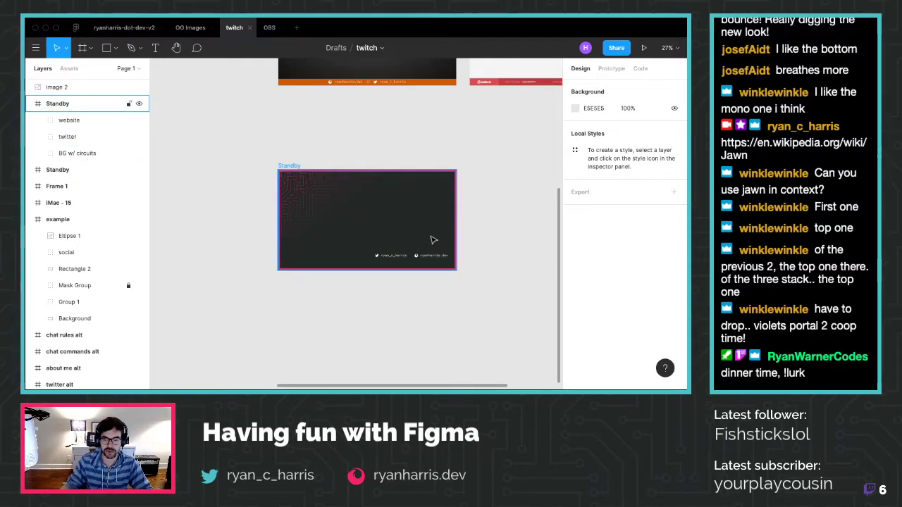
pyautogui.click(382, 162)
pyautogui.scroll(-2, 367, 137)
pyautogui.scroll(3, 366, 137)
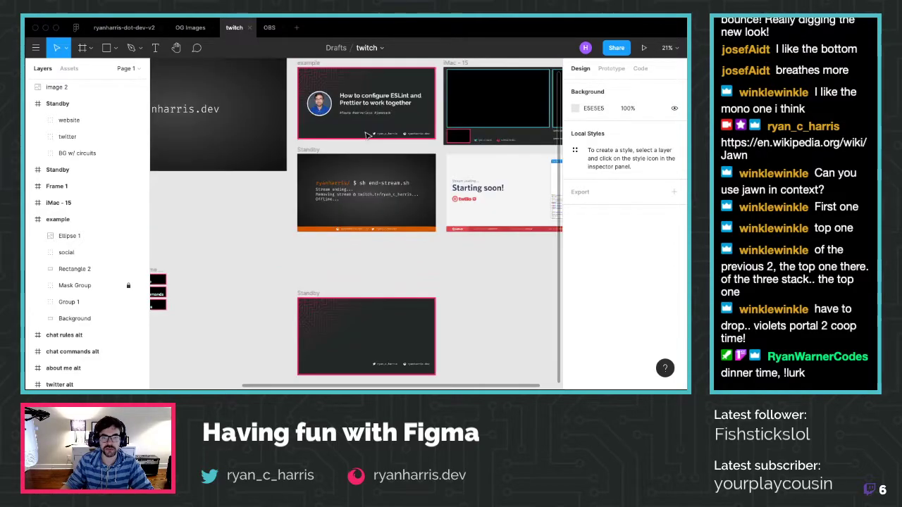
pyautogui.hscroll(3, 441, 105)
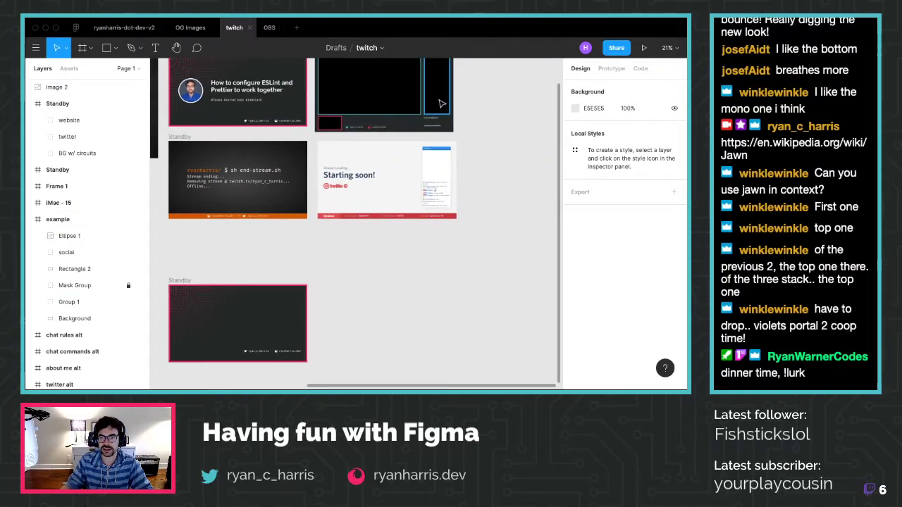
pyautogui.scroll(2, 441, 104)
# Copy the 232×529 'image 1' chat pane from iMac - 15 into the Standby frame
pyautogui.click(445, 163)
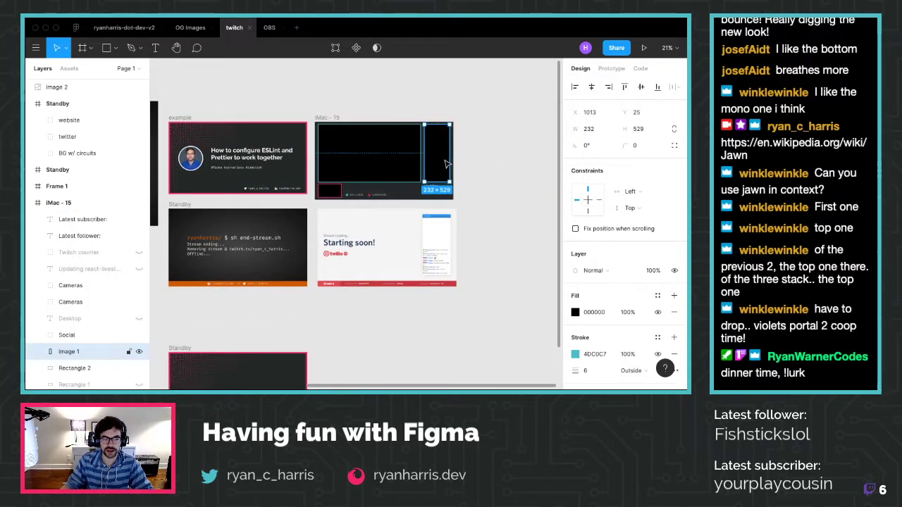
pyautogui.hotkey('ctrl', 'c')
pyautogui.scroll(-3, 242, 252)
pyautogui.click(185, 268)
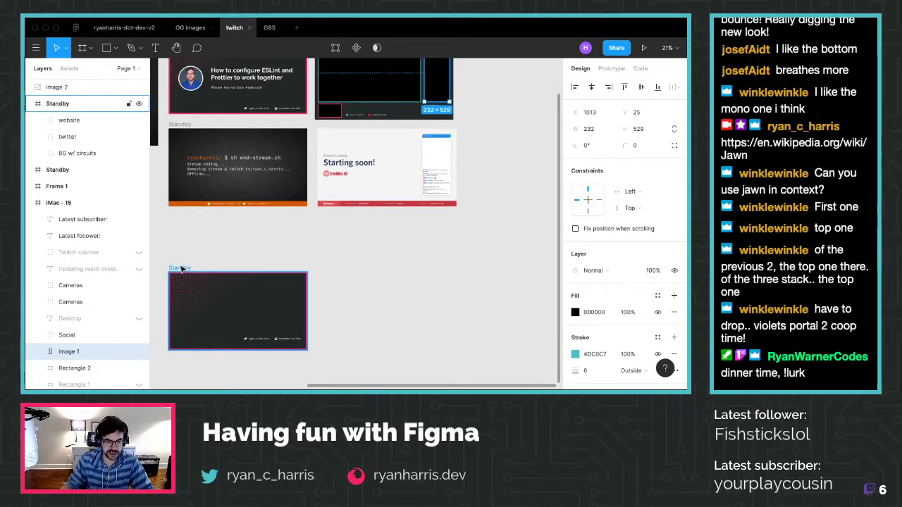
pyautogui.hotkey('ctrl', 'v')
pyautogui.scroll(-2, 274, 295)
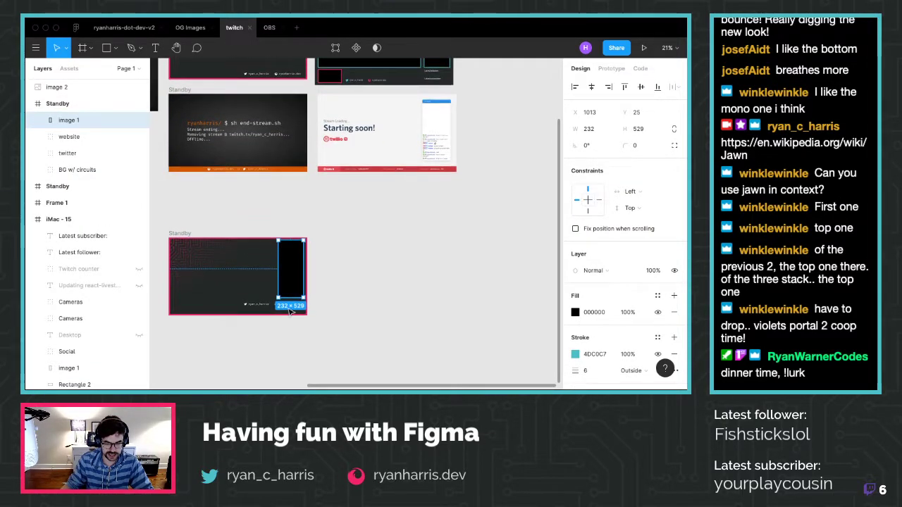
pyautogui.scroll(3, 273, 296)
pyautogui.hscroll(-5, 282, 298)
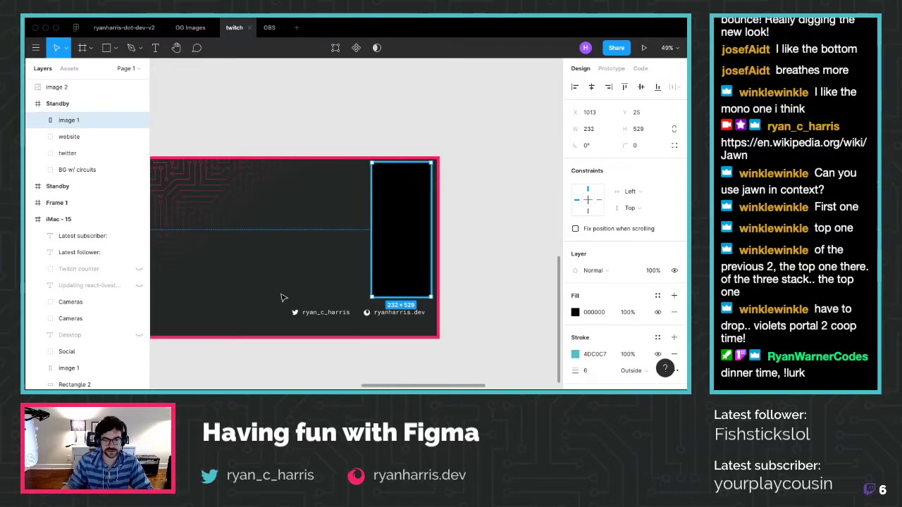
pyautogui.scroll(-3, 282, 297)
pyautogui.scroll(-2, 395, 331)
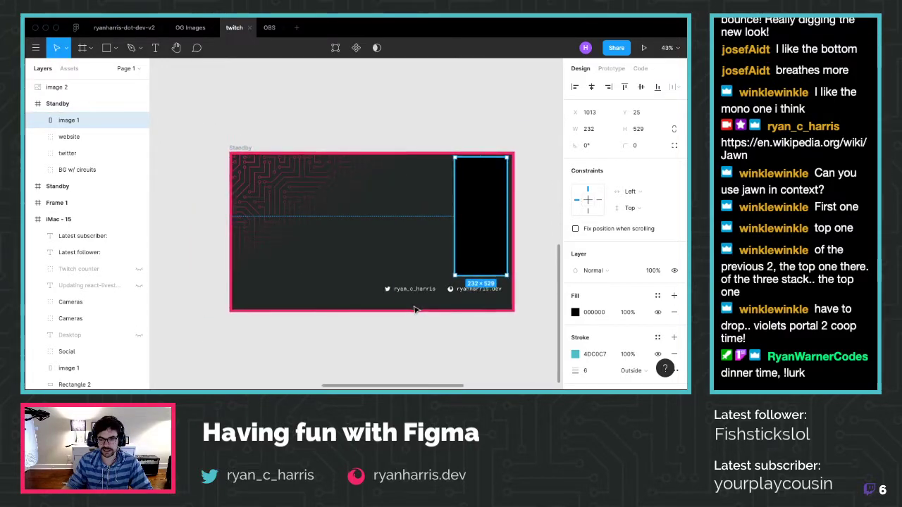
pyautogui.click(404, 334)
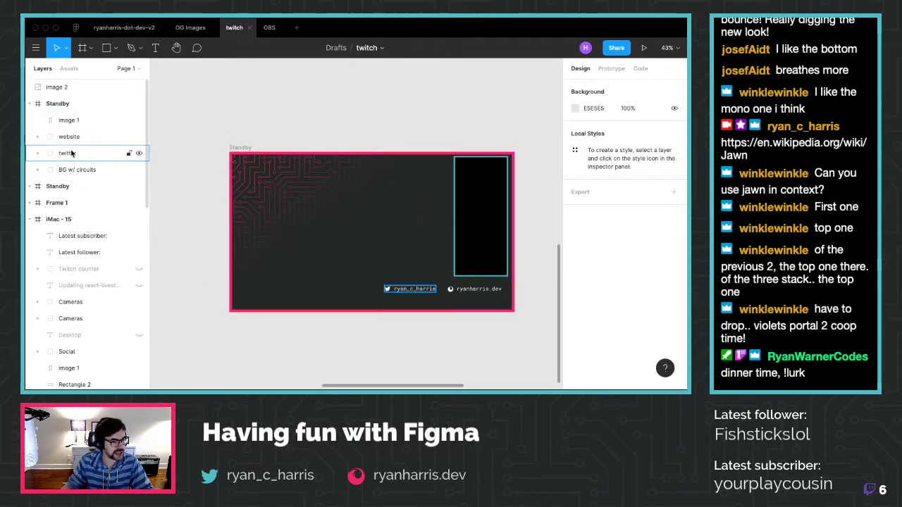
pyautogui.click(66, 135)
# Nudge the selected twitter and website handles left together with Shift+Left twice
pyautogui.keyDown('shift'); pyautogui.click(68, 153); pyautogui.keyUp('shift')
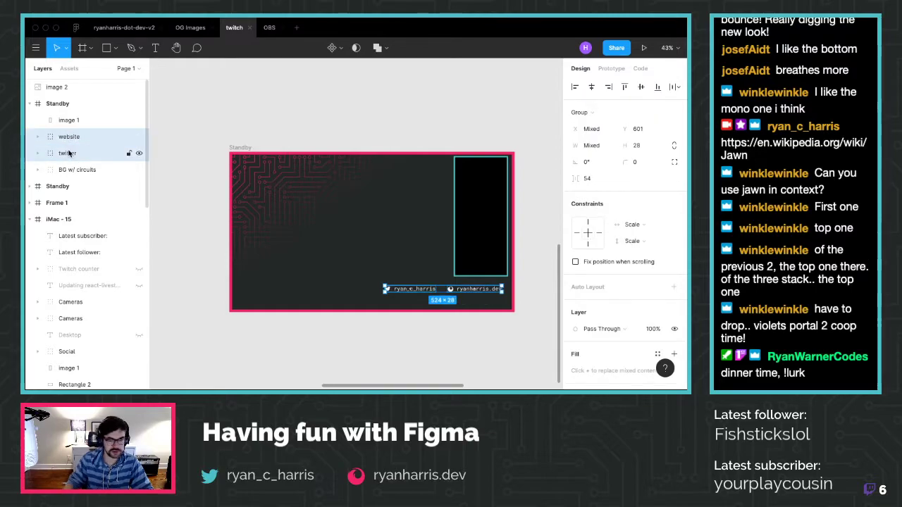
pyautogui.hotkey('shift', 'Left')
pyautogui.hotkey('shift', 'Left')
pyautogui.hotkey('shift', 'Left')
pyautogui.hotkey('shift', 'Left')
pyautogui.hotkey('shift', 'Left')
pyautogui.hotkey('shift', 'Left')
pyautogui.hotkey('shift', 'Left')
pyautogui.hotkey('shift', 'Left')
pyautogui.hotkey('shift', 'Left')
pyautogui.hotkey('shift', 'Left')
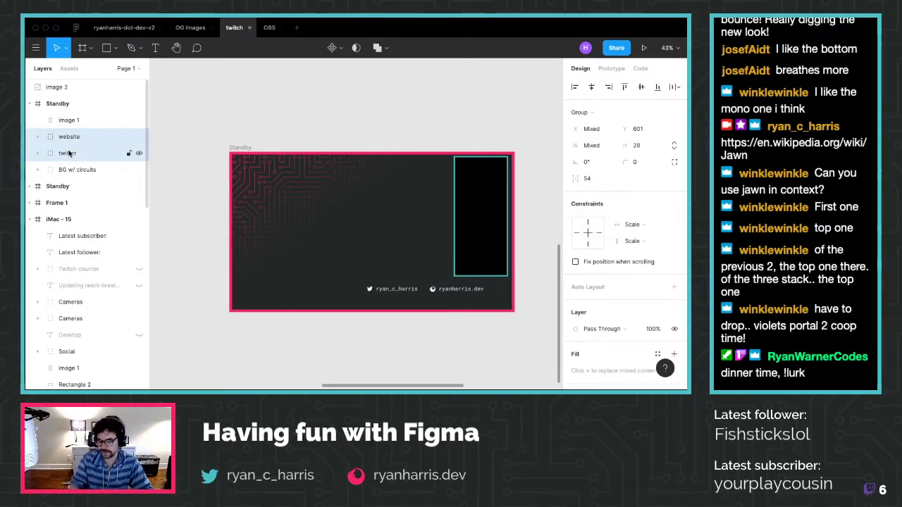
pyautogui.hotkey('shift', 'Left')
pyautogui.hotkey('shift', 'Left')
pyautogui.hotkey('shift', 'Left')
pyautogui.hotkey('shift', 'Left')
pyautogui.hotkey('shift', 'Left')
pyautogui.hotkey('shift', 'Left')
pyautogui.hotkey('shift', 'Left')
pyautogui.hotkey('shift', 'Left')
pyautogui.hotkey('shift', 'Left')
pyautogui.hotkey('shift', 'Left')
pyautogui.hotkey('shift', 'Left')
pyautogui.hotkey('shift', 'Left')
pyautogui.hotkey('shift', 'Left')
pyautogui.hotkey('shift', 'Left')
pyautogui.hotkey('shift', 'Left')
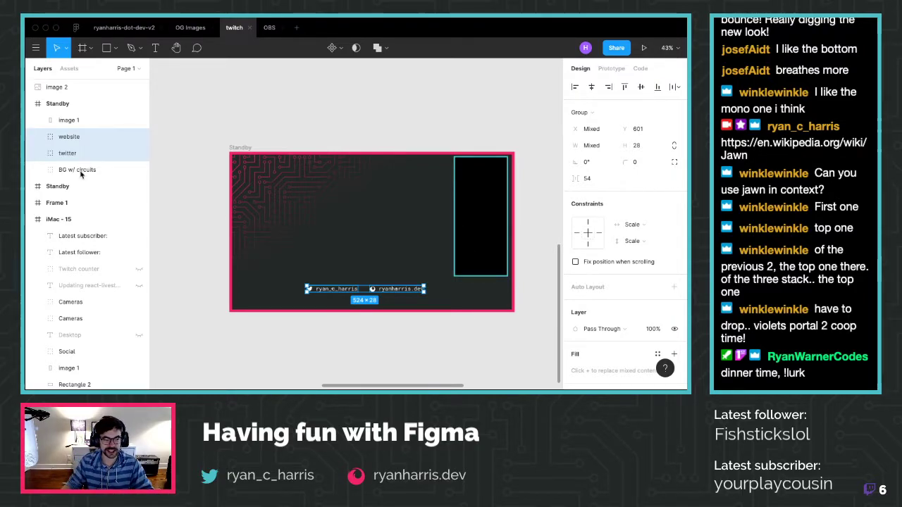
pyautogui.click(77, 120)
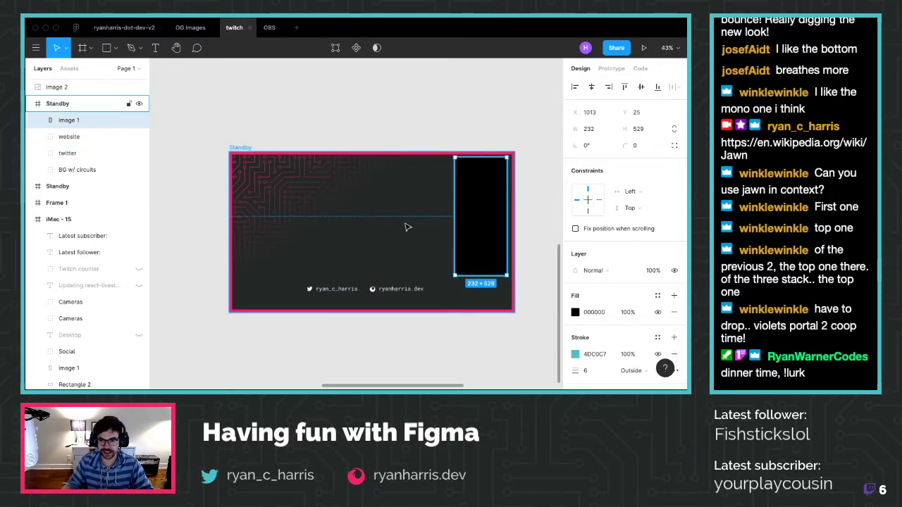
# Try moving, stretching and scaling the chat pane, undoing each attempt
pyautogui.moveTo(484, 221); pyautogui.dragTo(481, 236)
pyautogui.moveTo(486, 288); pyautogui.dragTo(486, 299)
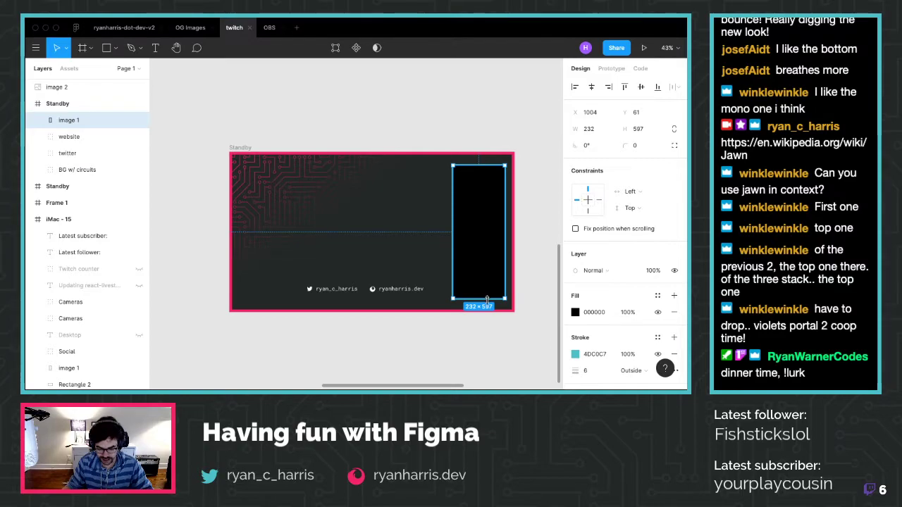
pyautogui.press('super+z')
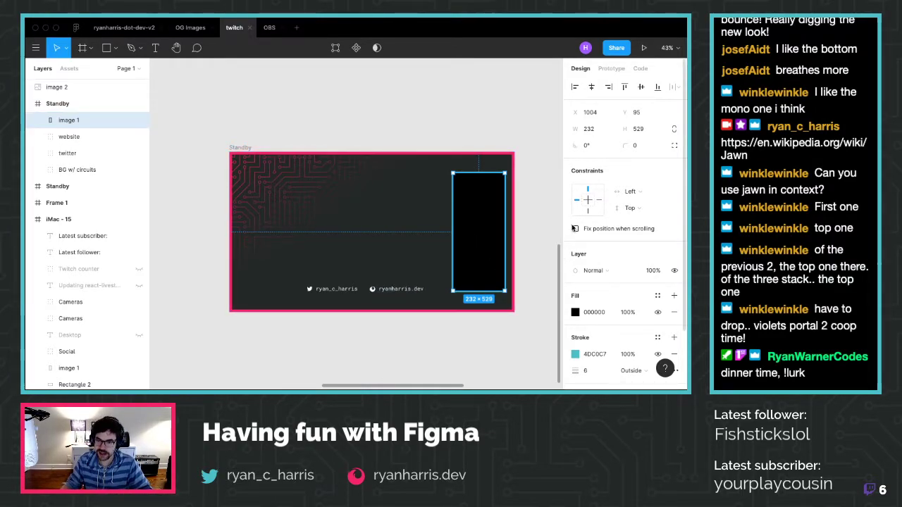
pyautogui.scroll(3, 517, 223)
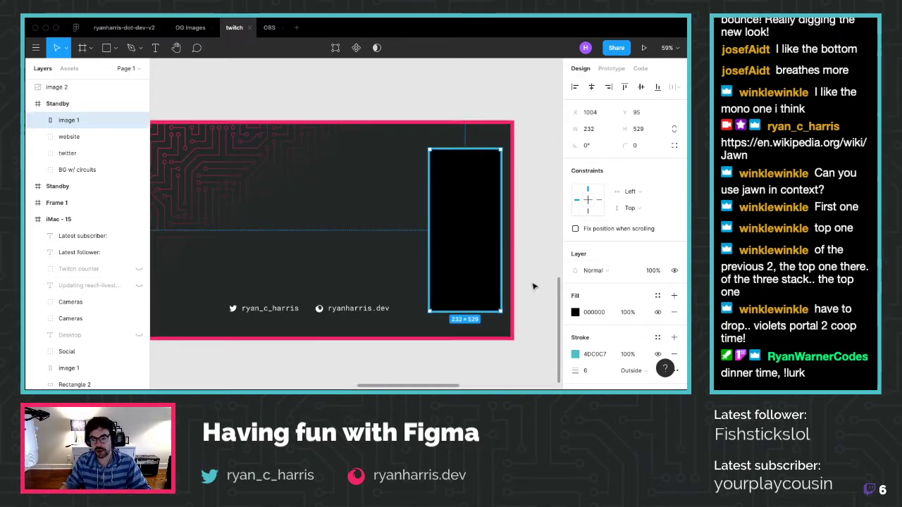
pyautogui.scroll(-1, 534, 286)
pyautogui.moveTo(468, 301); pyautogui.dragTo(477, 256)
pyautogui.hotkey('ctrl', 'z')
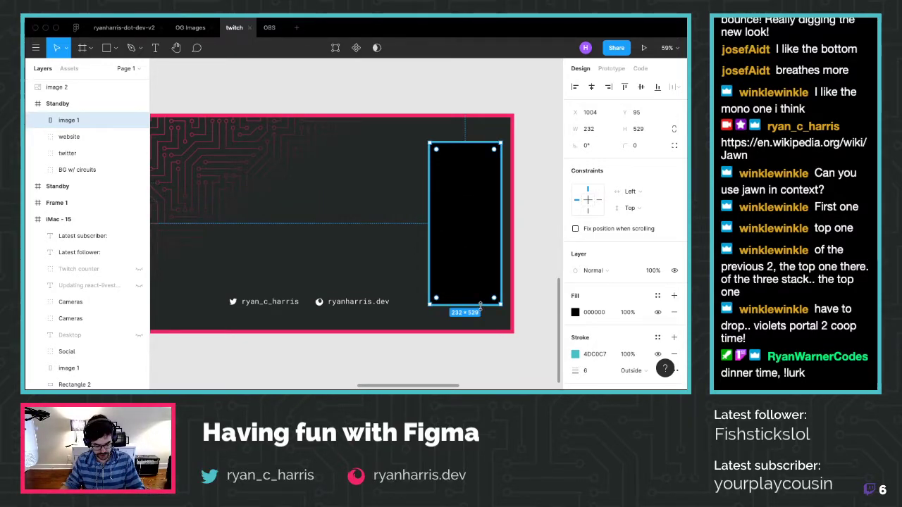
pyautogui.moveTo(479, 304); pyautogui.dragTo(455, 222)
pyautogui.hotkey('ctrl', 'z')
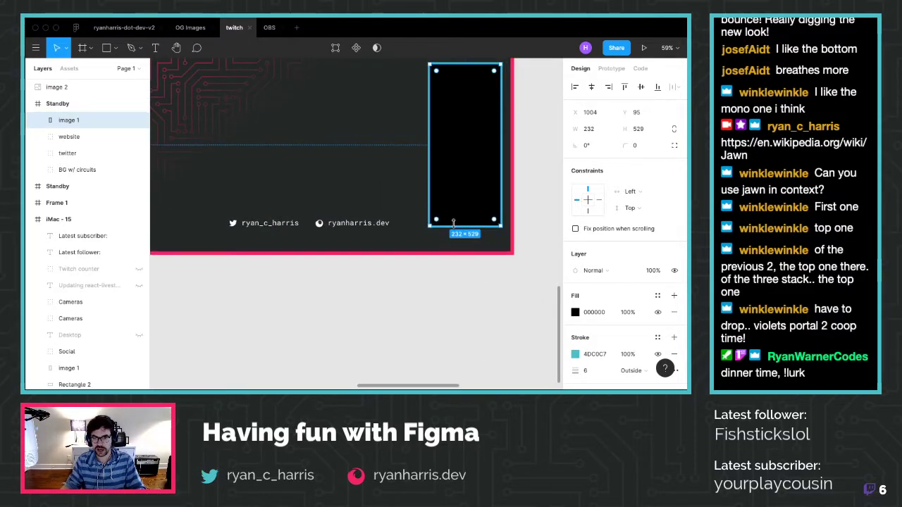
pyautogui.scroll(2, 457, 228)
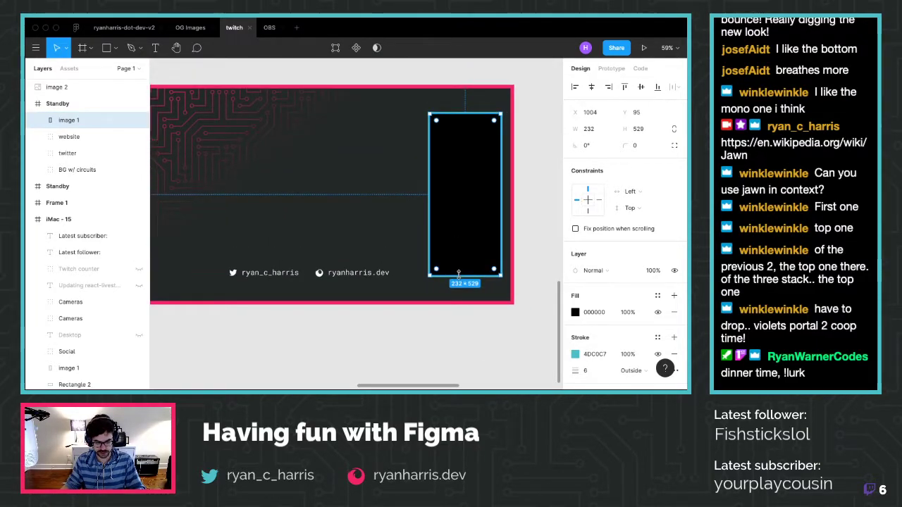
# Stretch the black chat panel to 232×631 at Y 44 and settle it at X 998
pyautogui.moveTo(458, 274); pyautogui.dragTo(455, 291)
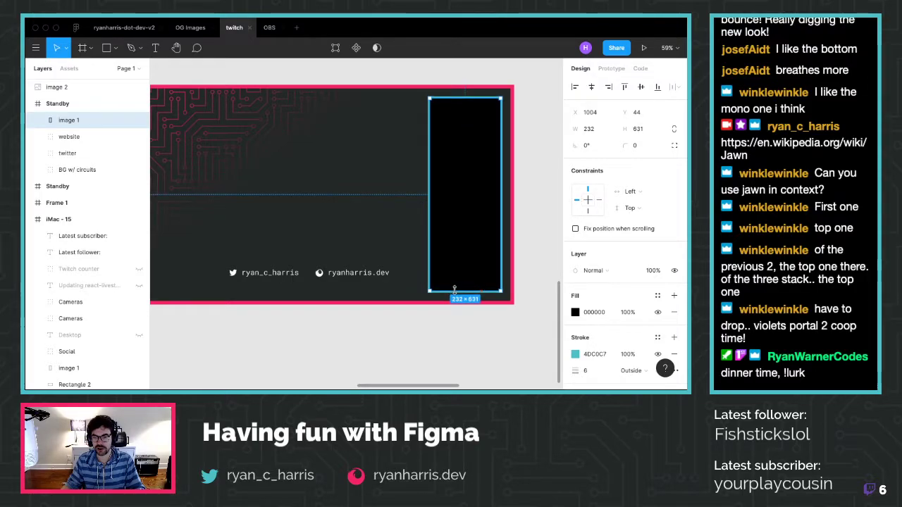
pyautogui.moveTo(454, 290); pyautogui.dragTo(454, 291)
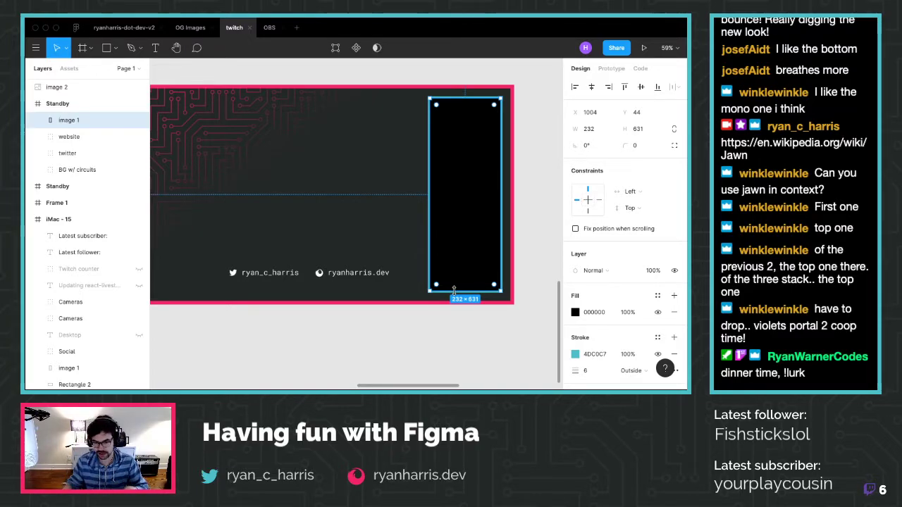
pyautogui.press('alt')
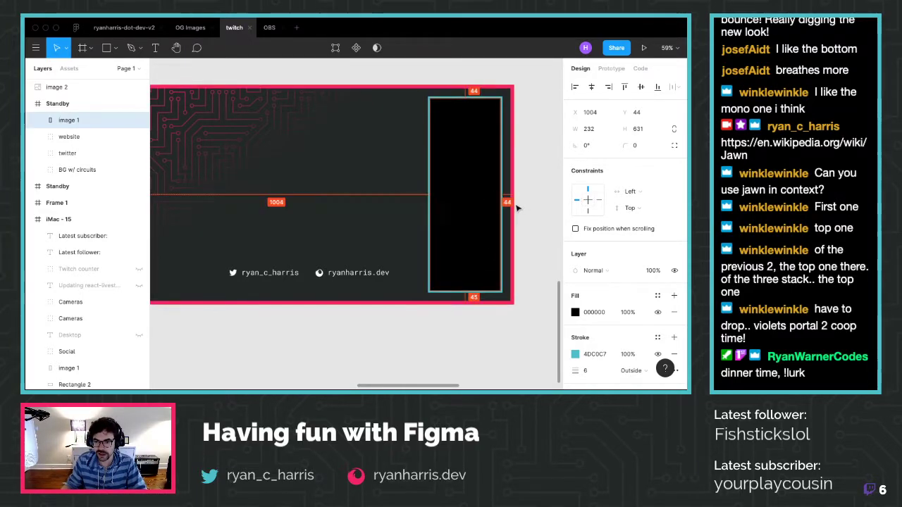
pyautogui.press('Left')
pyautogui.press('Left')
pyautogui.press('Left')
pyautogui.press('Left')
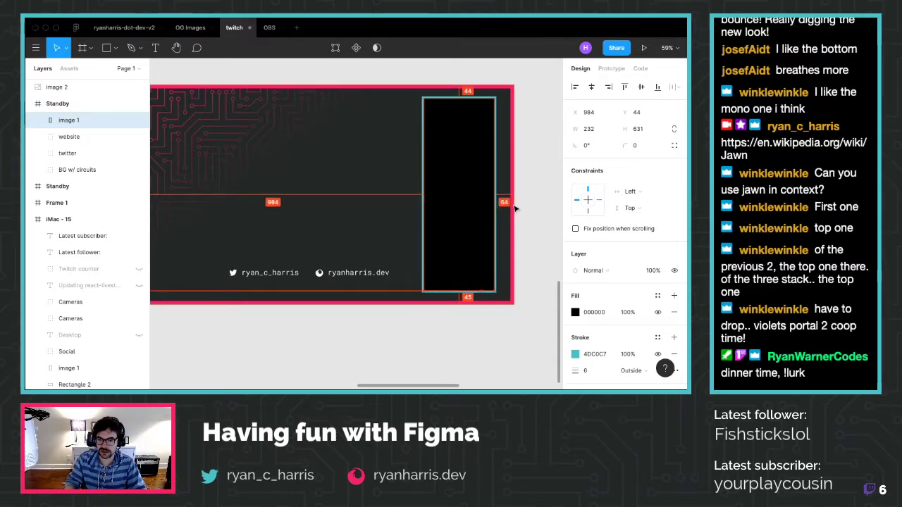
pyautogui.press('Right')
pyautogui.press('Right')
pyautogui.press('Right')
pyautogui.press('Right')
pyautogui.press('Right')
pyautogui.press('Right')
pyautogui.press('Right')
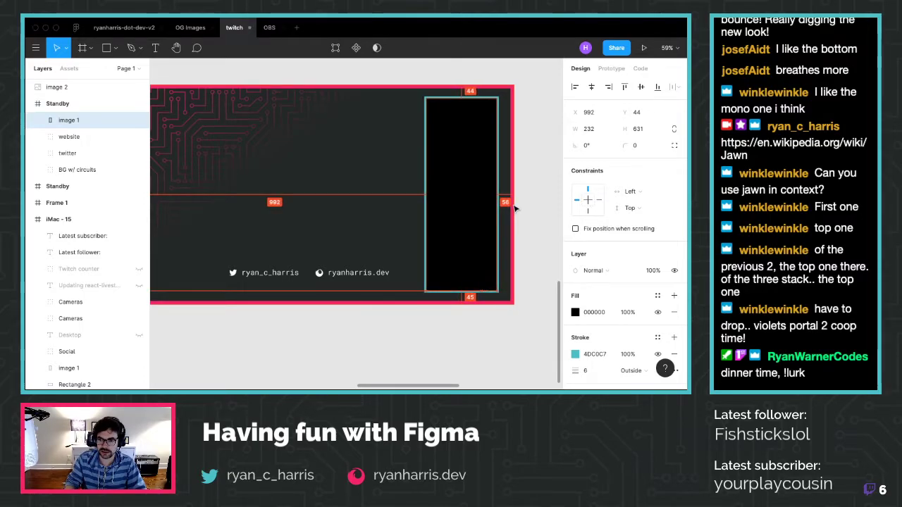
pyautogui.press('Right')
pyautogui.press('Right')
pyautogui.press('Right')
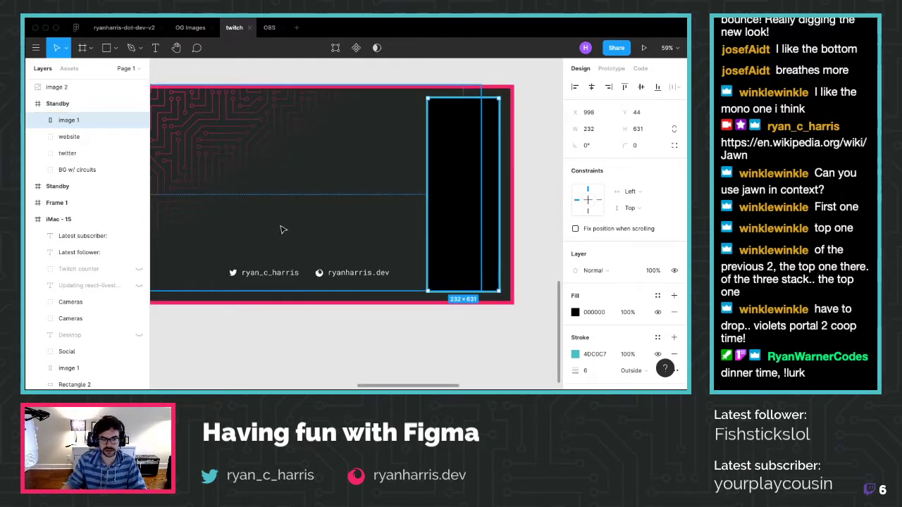
pyautogui.scroll(-3, 280, 227)
pyautogui.click(493, 188)
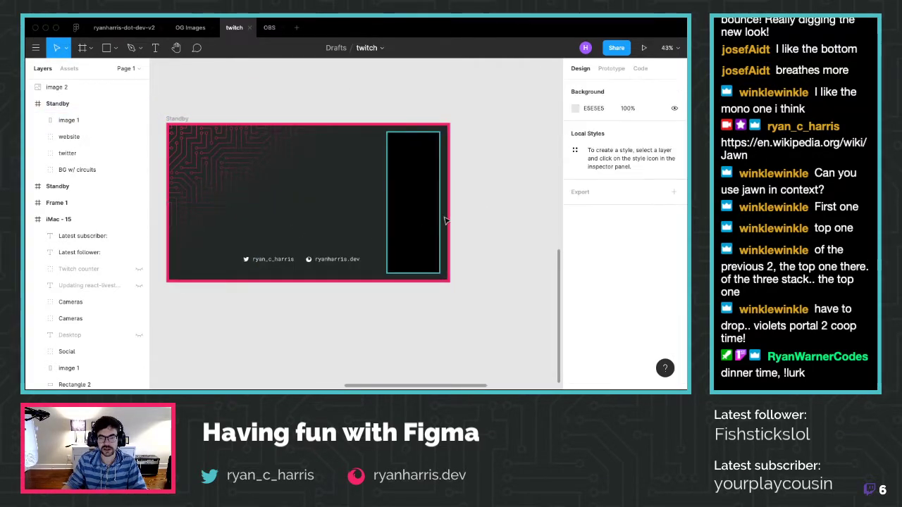
# Paste the chat screenshot and try placing it or filling the panel, undoing the attempts
pyautogui.hscroll(-3, 444, 220)
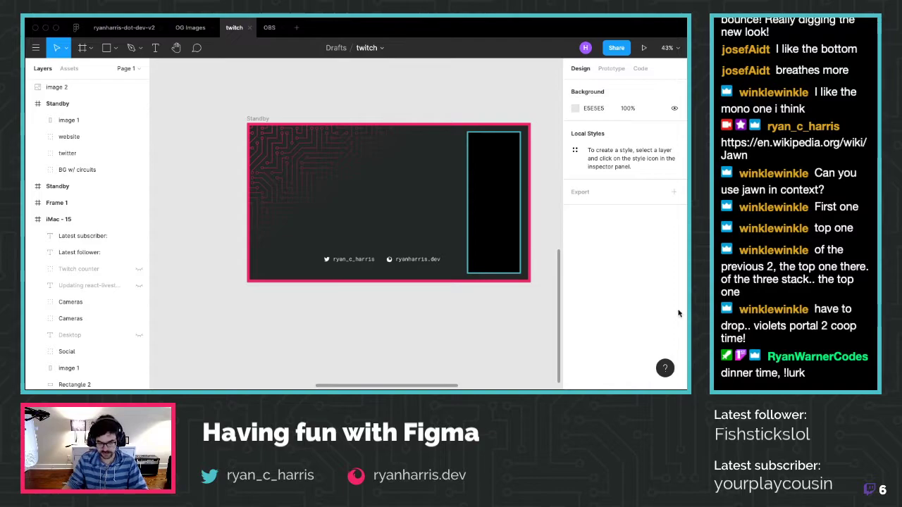
pyautogui.press('super+v')
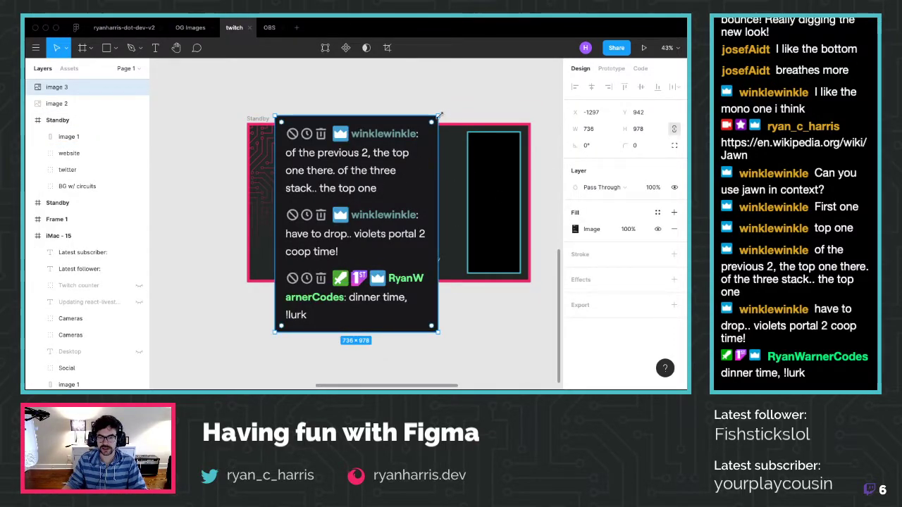
pyautogui.moveTo(439, 115); pyautogui.dragTo(359, 229)
pyautogui.moveTo(331, 288); pyautogui.dragTo(502, 225)
pyautogui.press('super+z')
pyautogui.moveTo(317, 280); pyautogui.dragTo(361, 197)
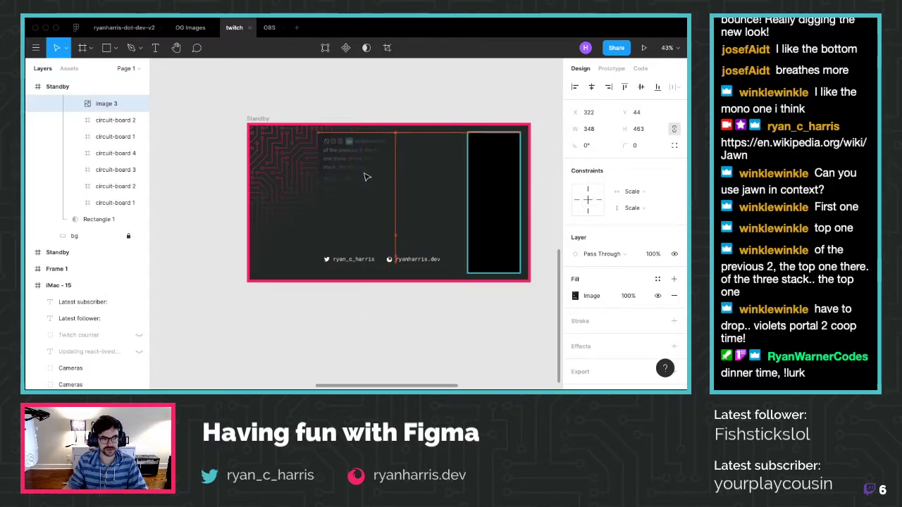
pyautogui.moveTo(366, 178); pyautogui.dragTo(323, 259)
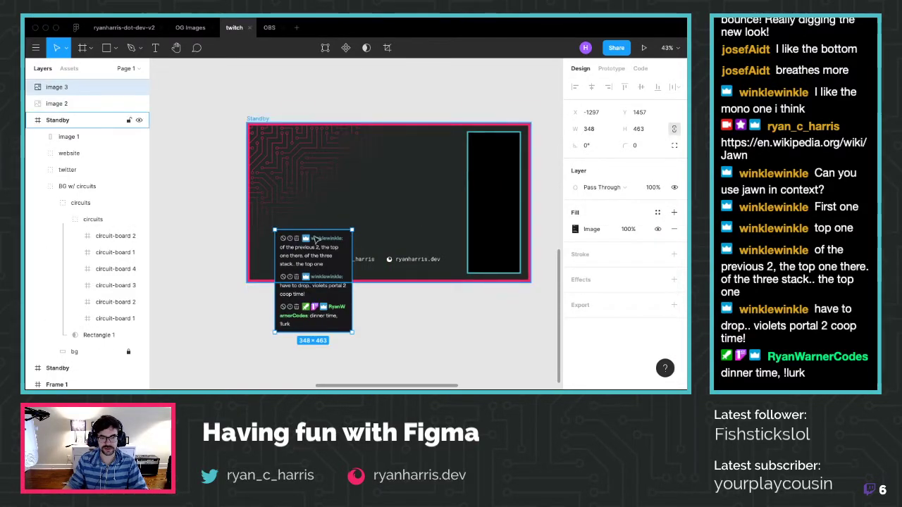
pyautogui.press('super+z')
pyautogui.press('super+z')
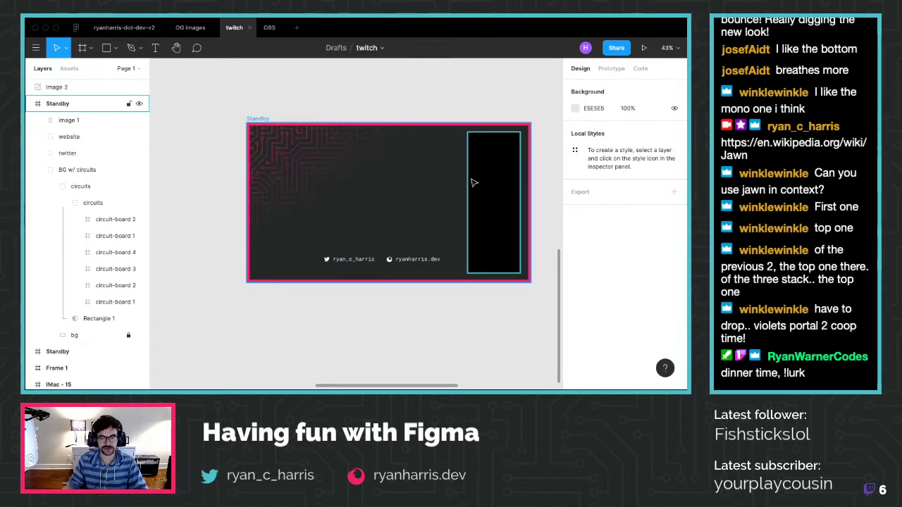
pyautogui.click(496, 178)
pyautogui.press('super+z')
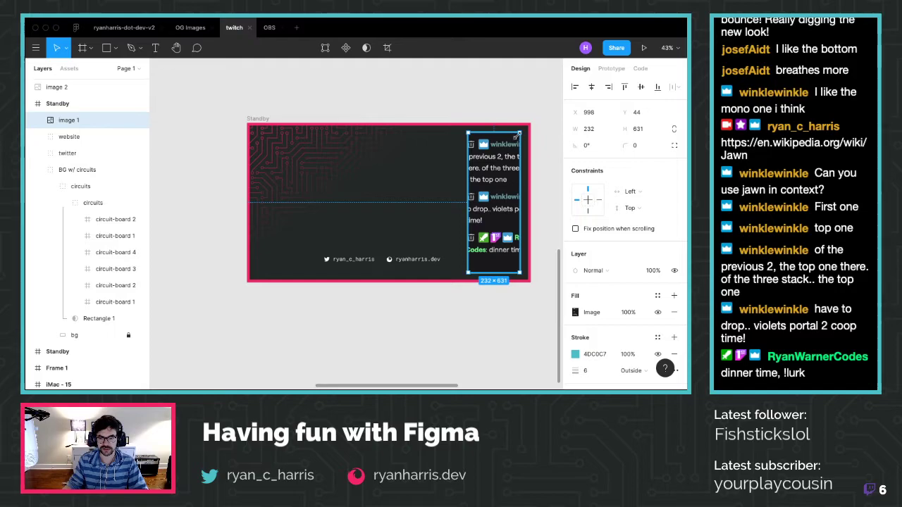
pyautogui.press('super+shift+z')
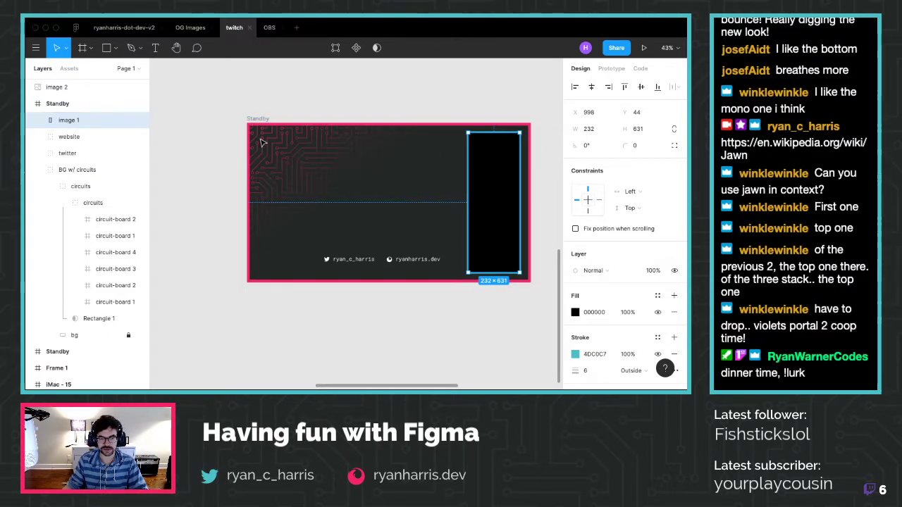
# Paste the chat screenshot into the Standby frame and shrink it to about 198×260
pyautogui.click(246, 120)
pyautogui.press('super+v')
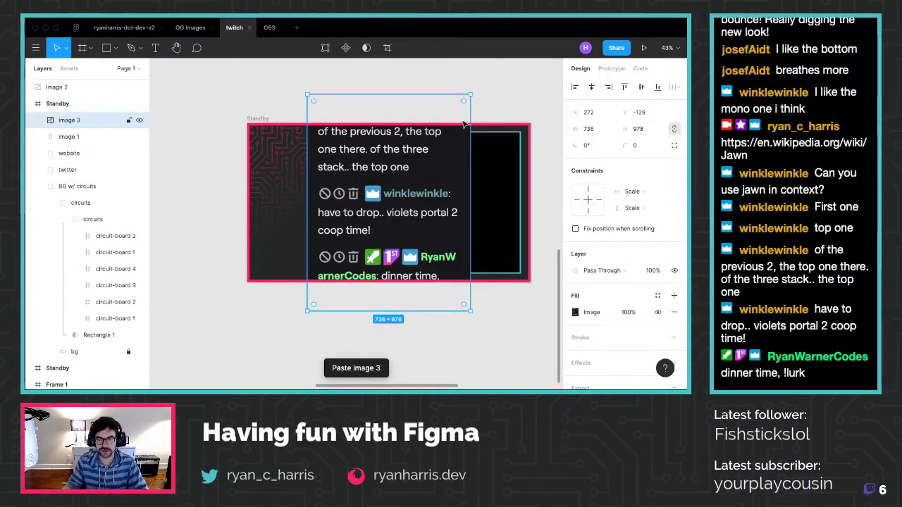
pyautogui.moveTo(469, 91); pyautogui.dragTo(406, 171)
pyautogui.moveTo(395, 211); pyautogui.dragTo(510, 198)
pyautogui.moveTo(375, 198); pyautogui.dragTo(345, 211)
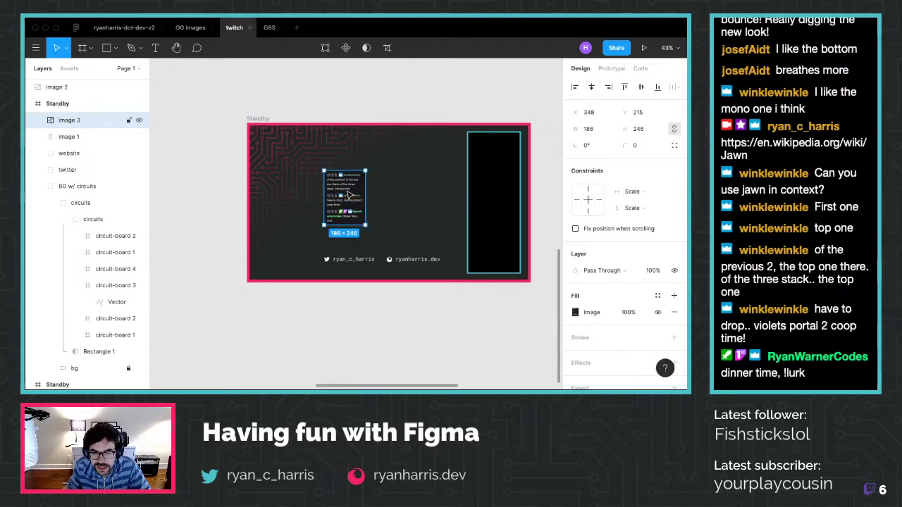
# Lock the BG w/ circuits group and hide the website and twitter handles
pyautogui.click(39, 186)
pyautogui.click(129, 187)
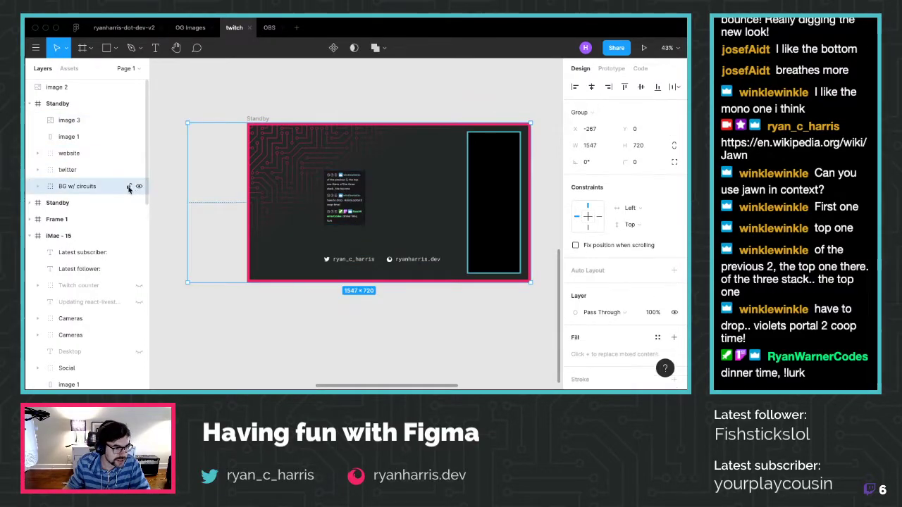
pyautogui.click(128, 187)
pyautogui.click(139, 154)
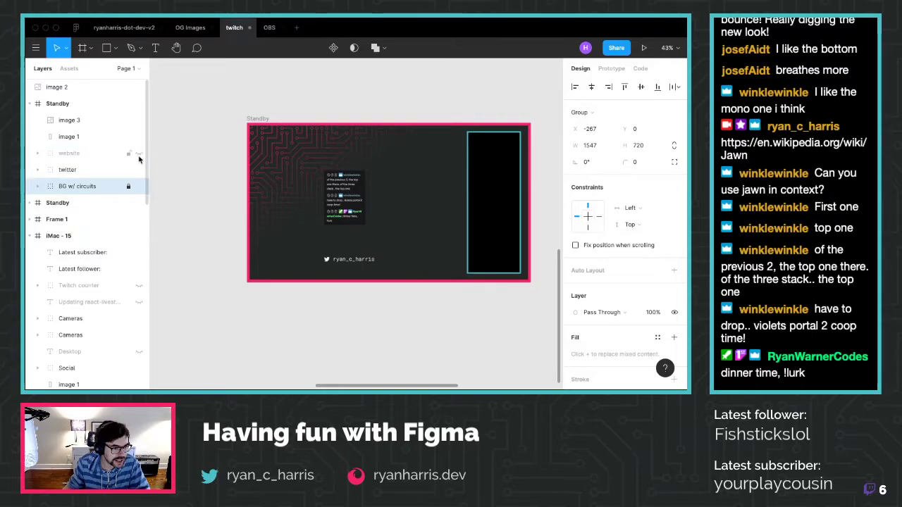
pyautogui.click(139, 170)
# Move the chat screenshot into the bottom of the black chat panel at 232×307
pyautogui.click(86, 137)
pyautogui.click(78, 121)
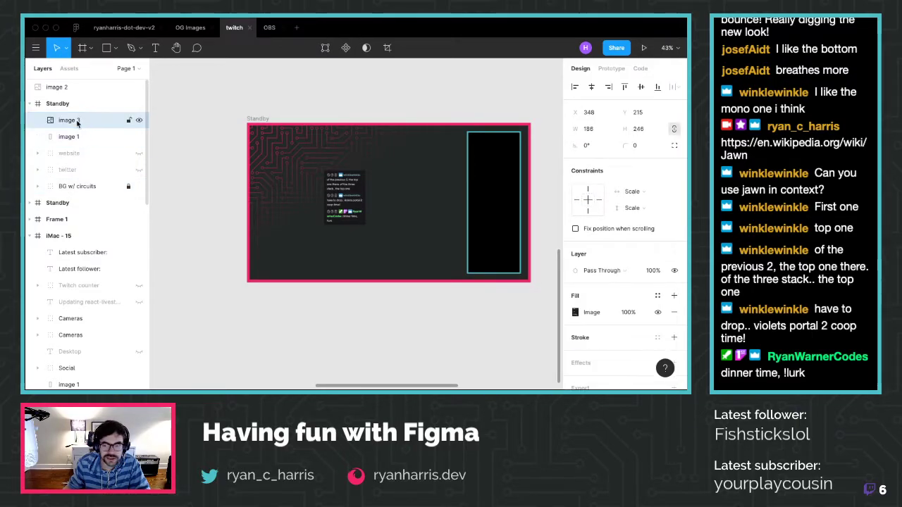
pyautogui.click(73, 138)
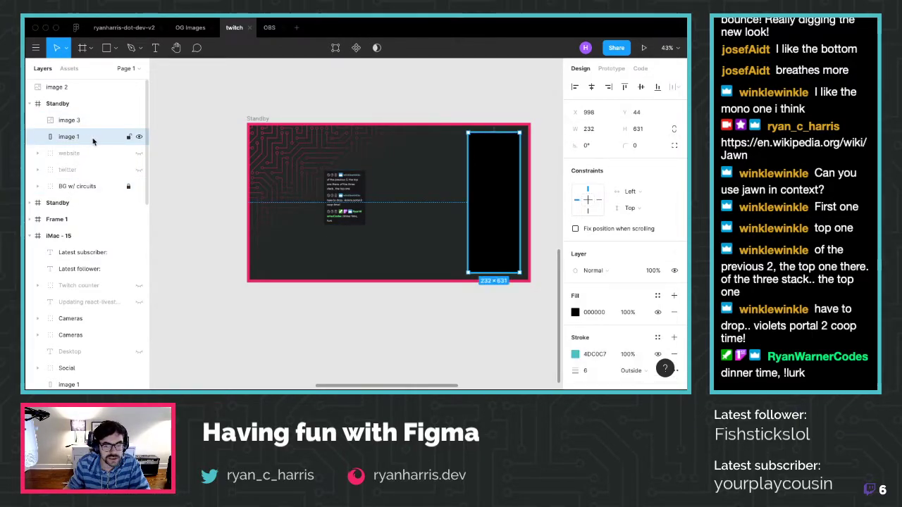
pyautogui.click(78, 121)
pyautogui.moveTo(345, 189); pyautogui.dragTo(519, 205)
pyautogui.click(512, 197)
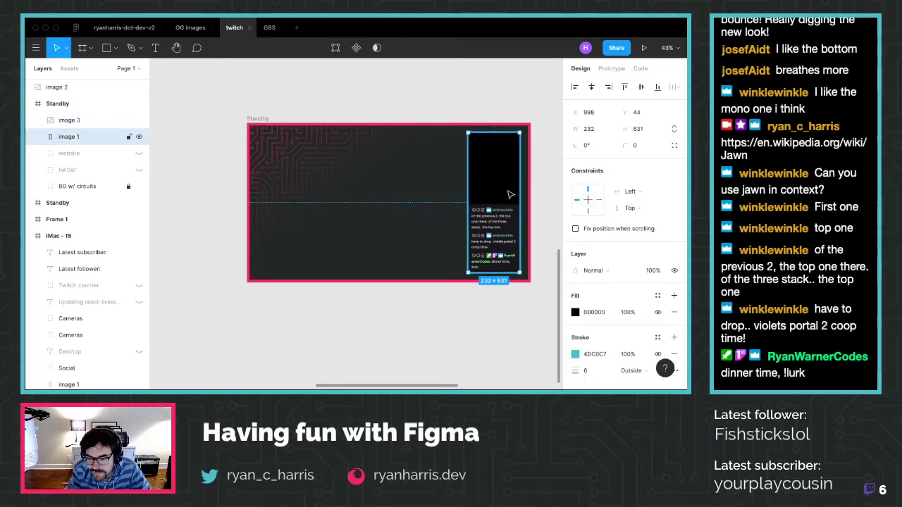
# Try Screen and Overlay blend modes on the chat screenshot, returning to Screen
pyautogui.click(512, 232)
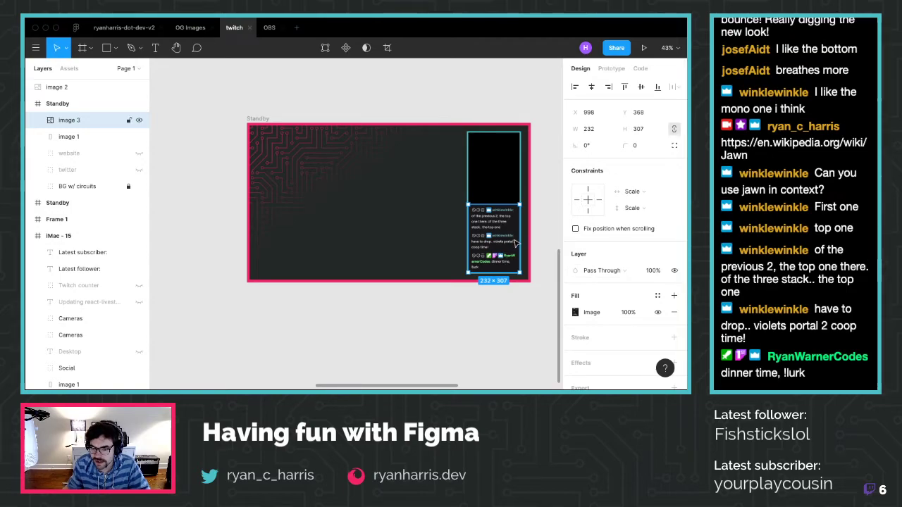
pyautogui.scroll(3, 515, 243)
pyautogui.scroll(1, 515, 243)
pyautogui.click(617, 271)
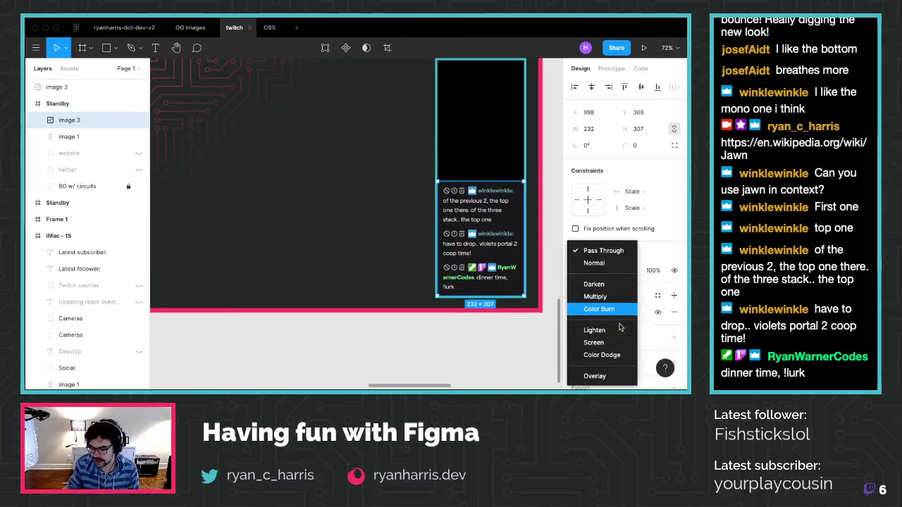
pyautogui.click(617, 341)
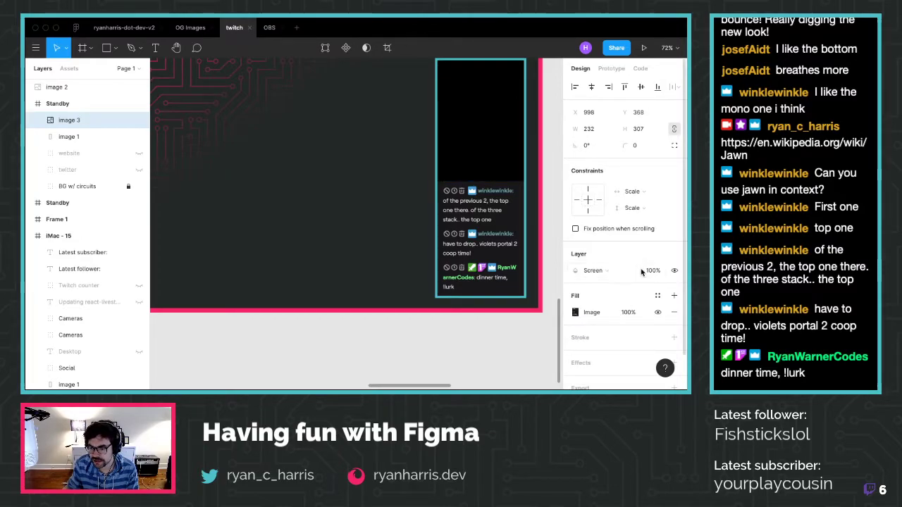
pyautogui.click(595, 270)
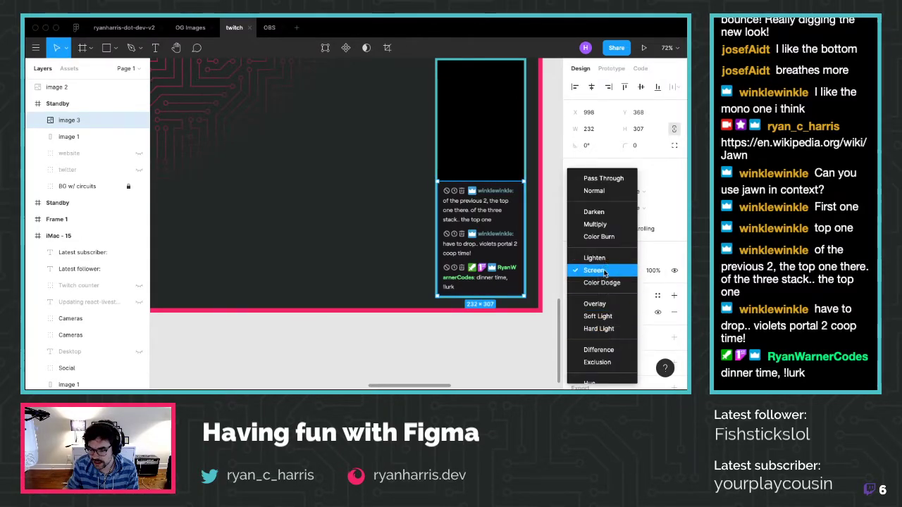
pyautogui.click(605, 303)
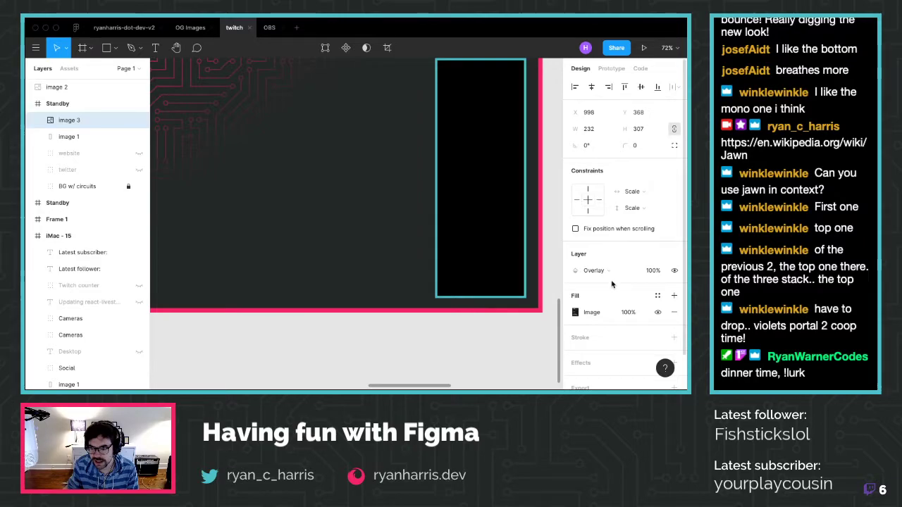
pyautogui.click(617, 271)
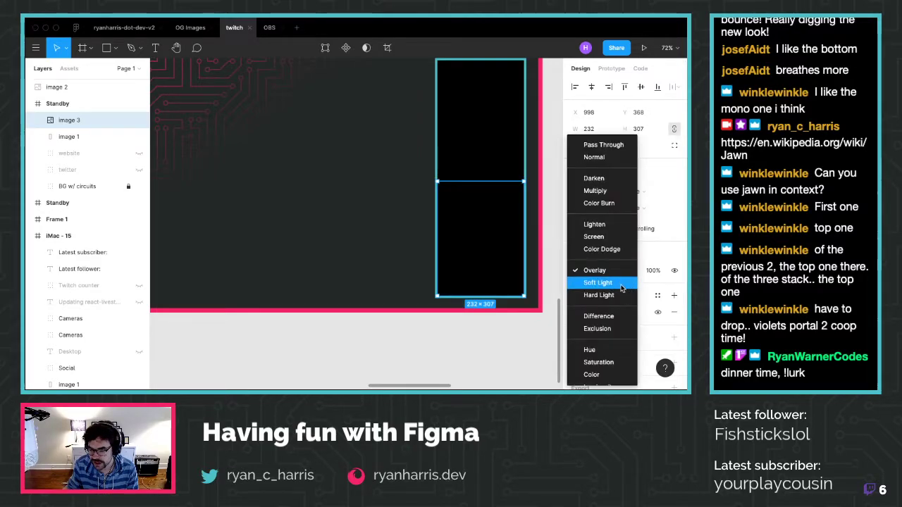
pyautogui.scroll(-1, 618, 308)
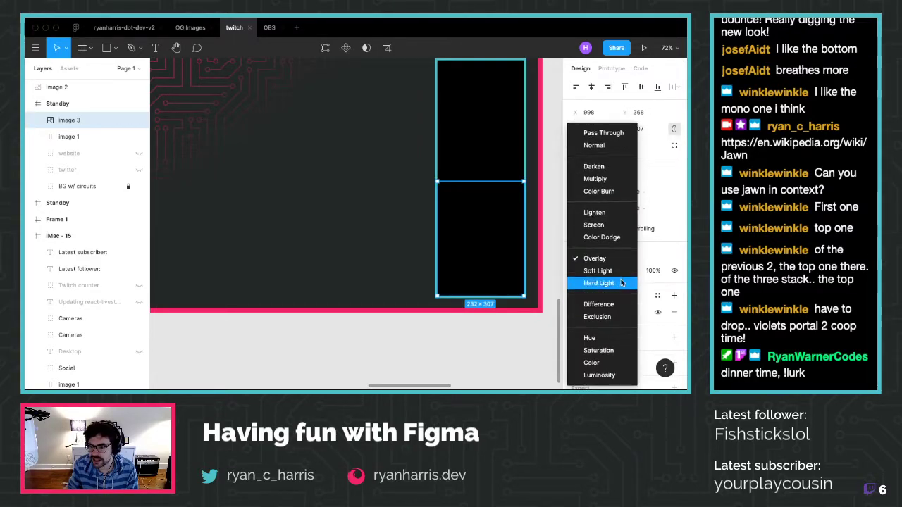
pyautogui.click(615, 225)
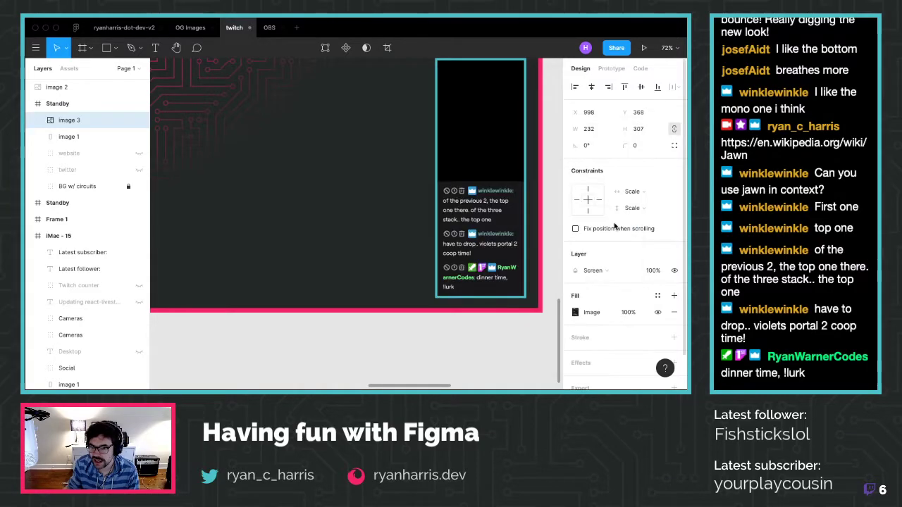
# Cycle the chat image through Overlay, Difference, Exclusion, Color and Lighten, ending on Pass Through
pyautogui.click(632, 272)
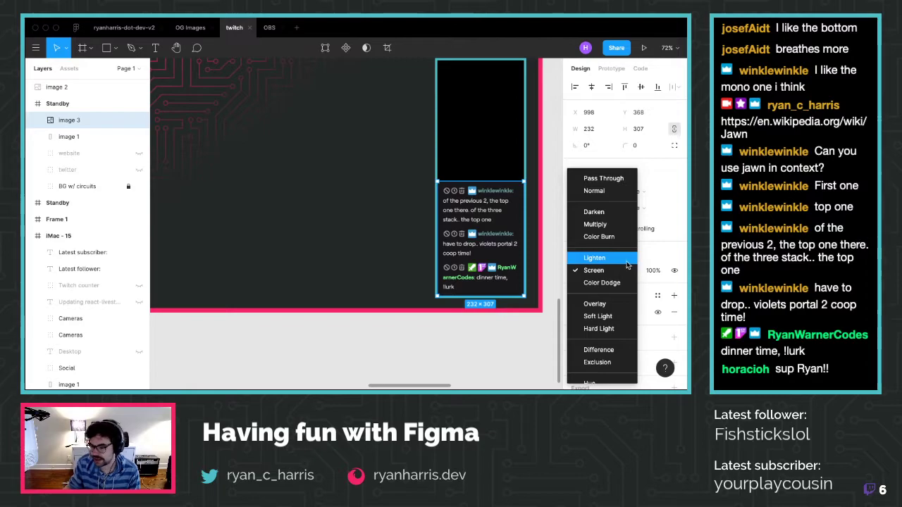
pyautogui.click(603, 303)
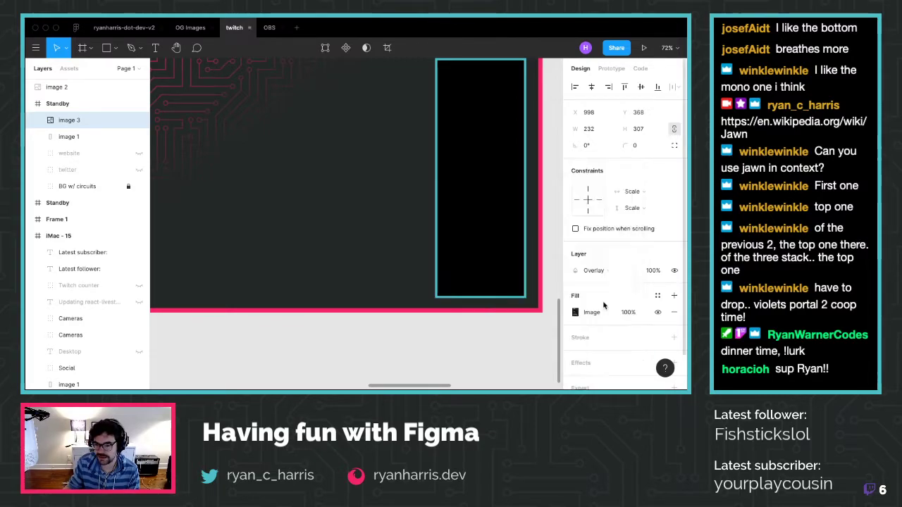
pyautogui.click(630, 271)
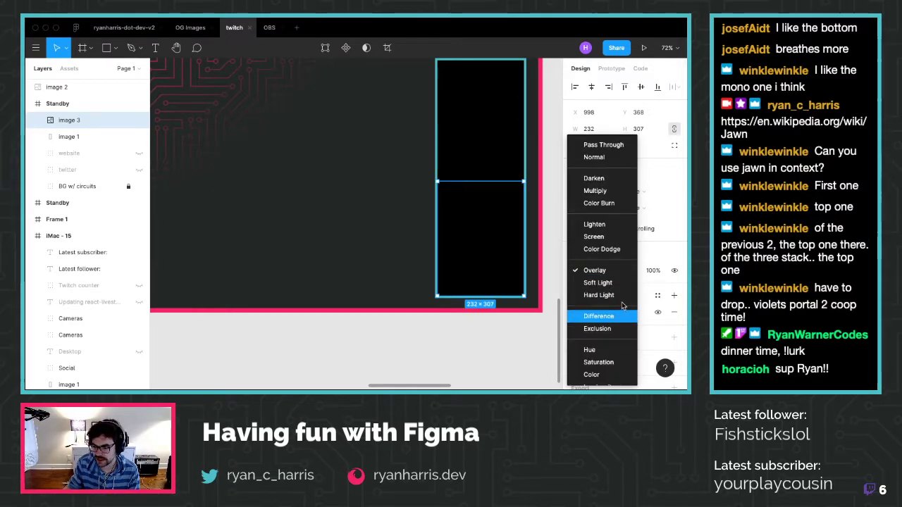
pyautogui.click(620, 322)
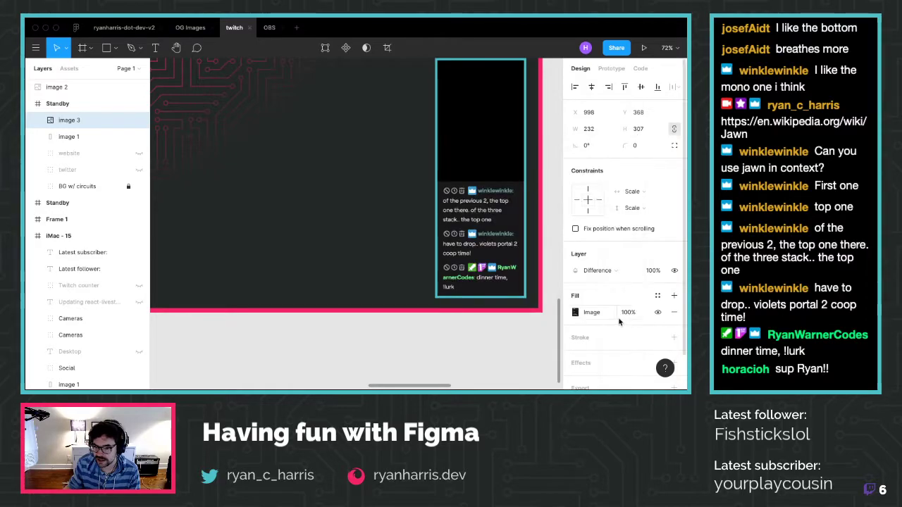
pyautogui.click(623, 273)
pyautogui.click(621, 281)
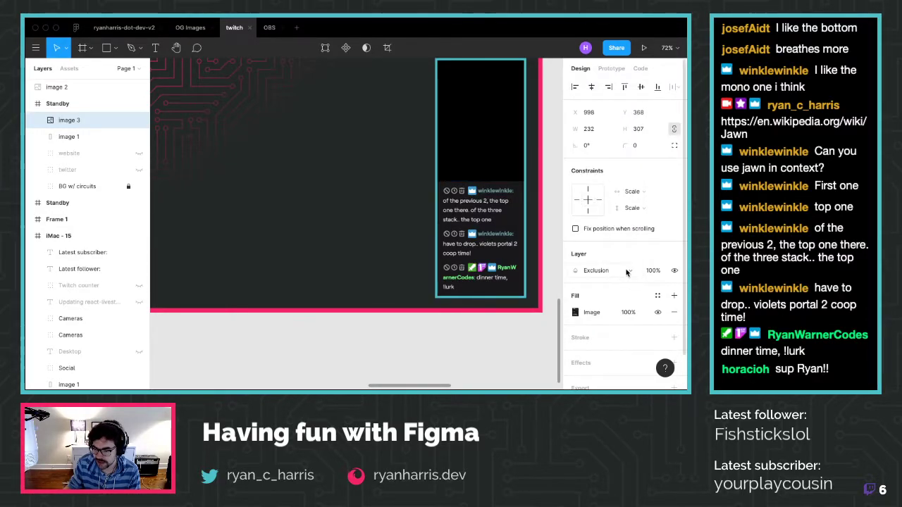
pyautogui.click(626, 273)
pyautogui.click(623, 316)
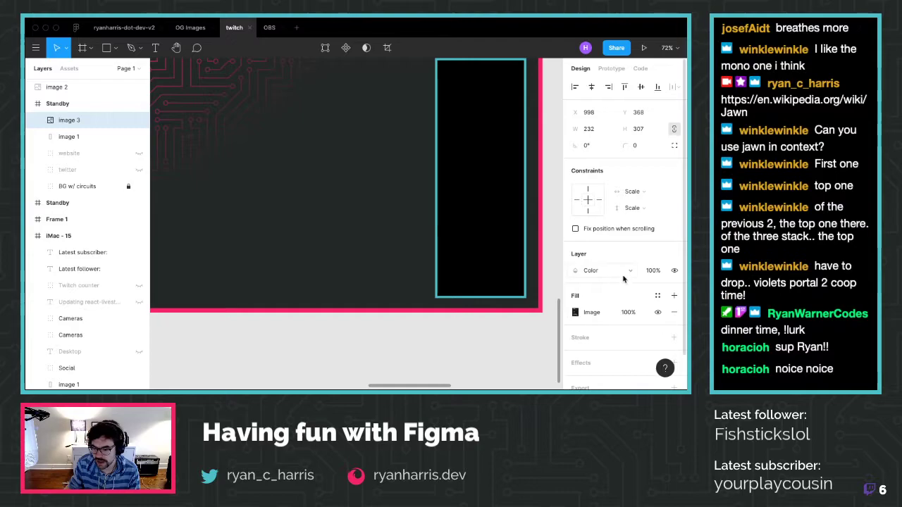
pyautogui.click(622, 278)
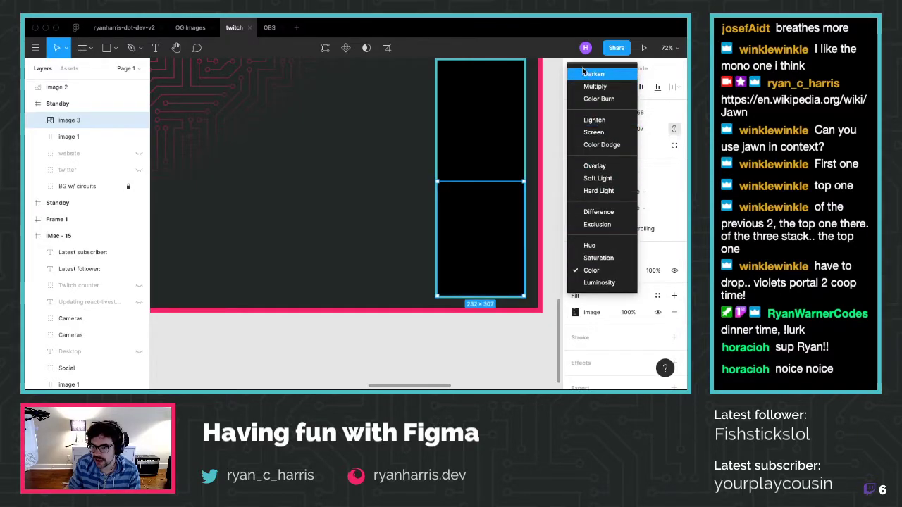
pyautogui.click(594, 120)
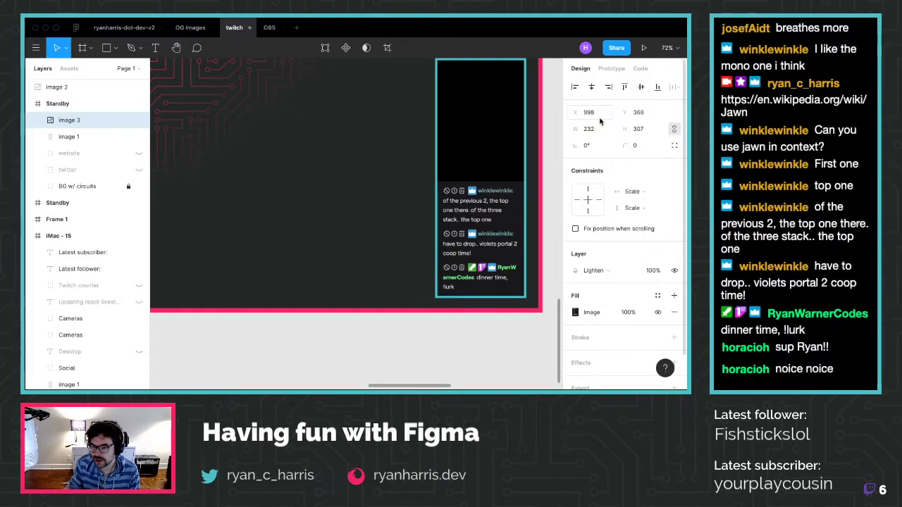
pyautogui.click(593, 269)
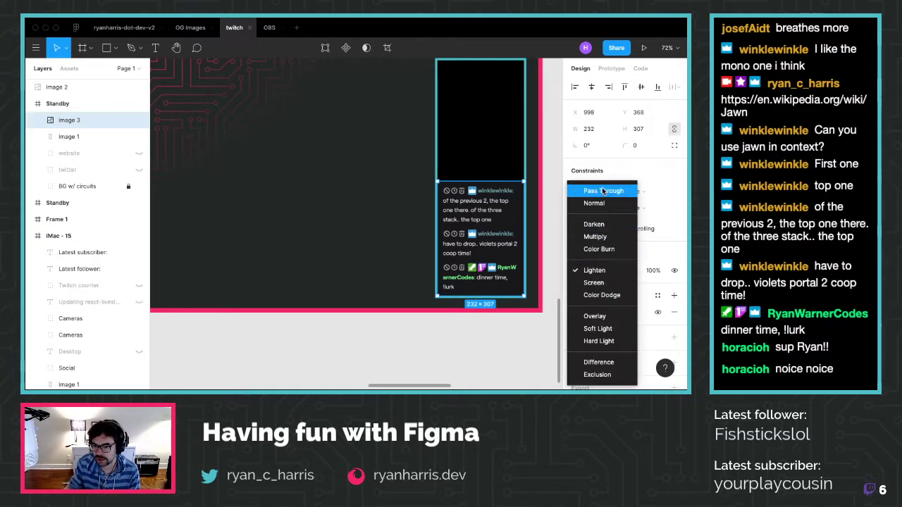
pyautogui.click(606, 191)
pyautogui.click(258, 244)
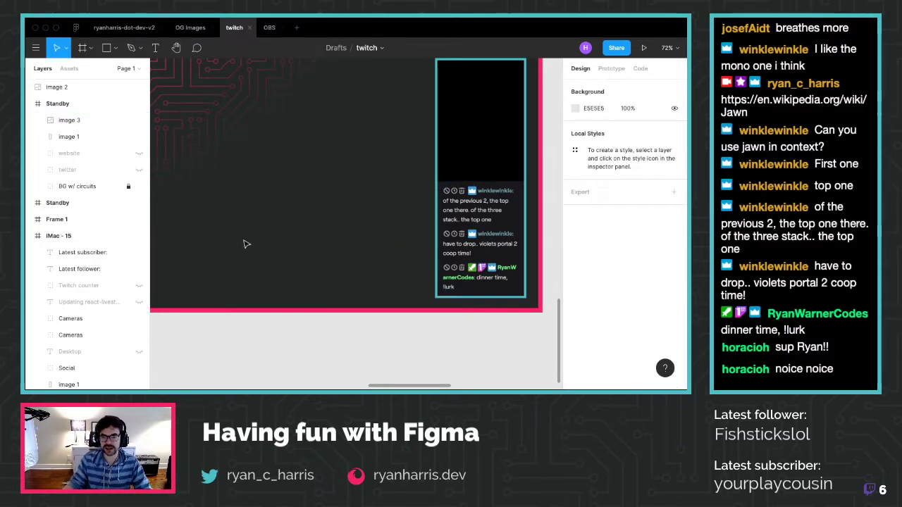
# Change image 1's stroke from teal to the pink Document Colors swatch
pyautogui.scroll(-5, 207, 240)
pyautogui.hscroll(-5, 188, 221)
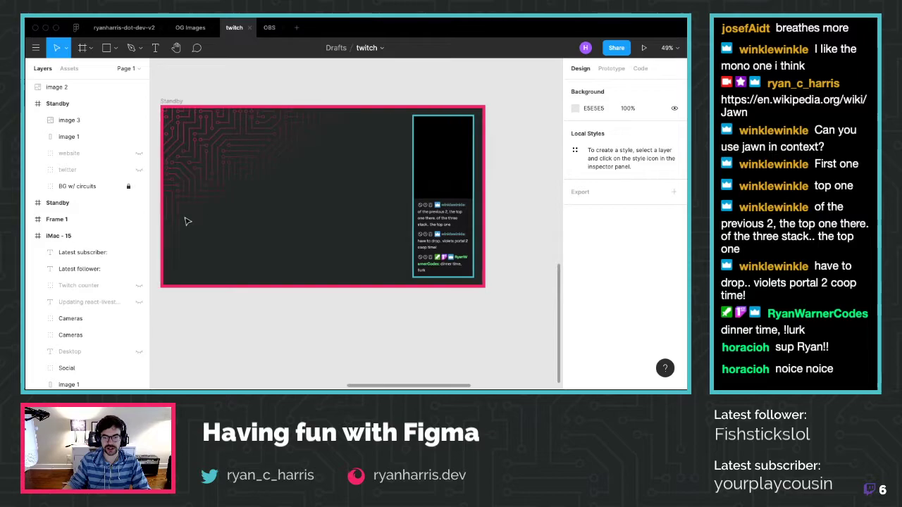
pyautogui.hscroll(3, 188, 221)
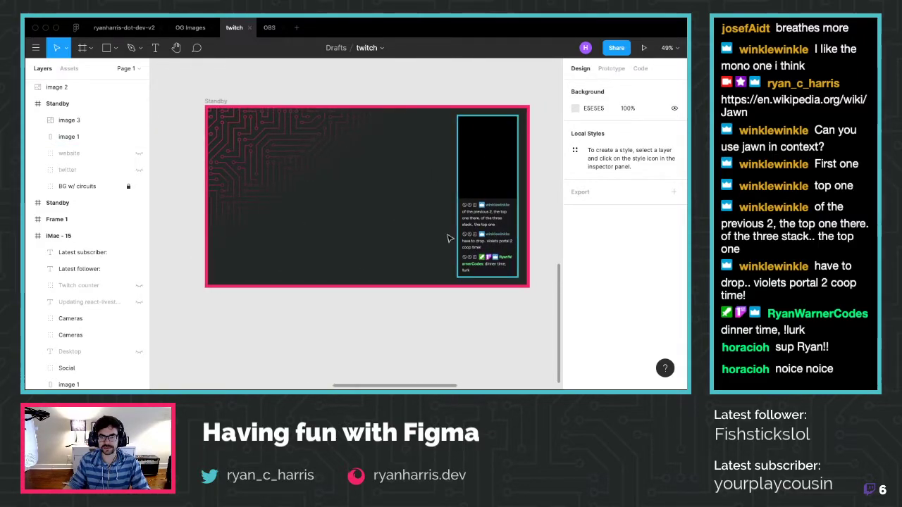
pyautogui.click(455, 187)
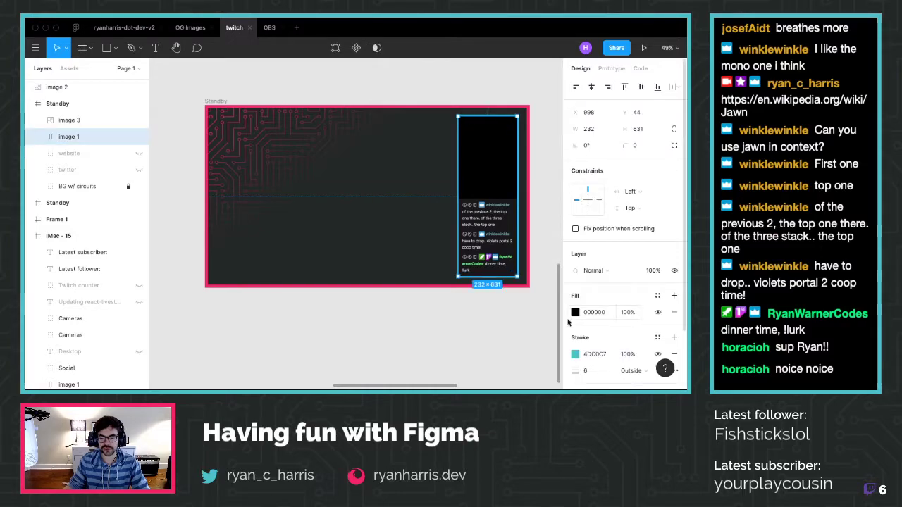
pyautogui.click(575, 353)
pyautogui.click(463, 340)
pyautogui.click(390, 352)
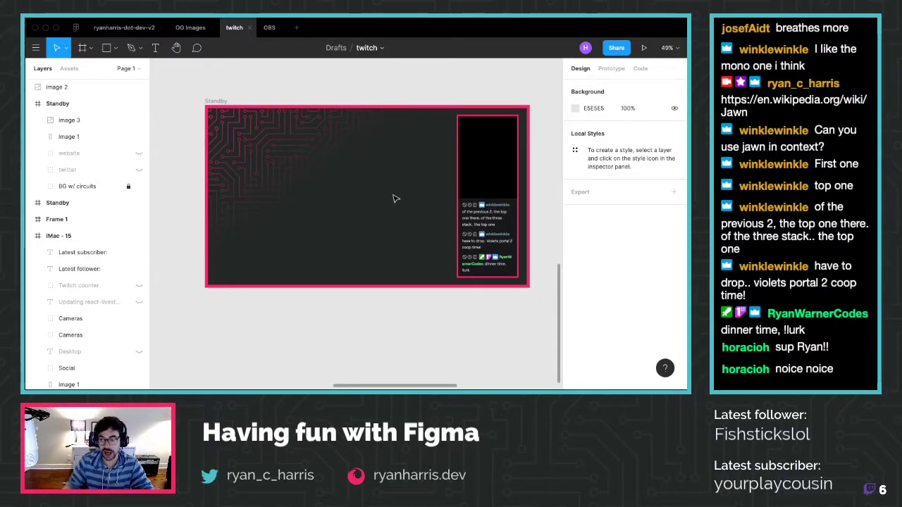
pyautogui.scroll(-5, 396, 199)
pyautogui.scroll(5, 392, 197)
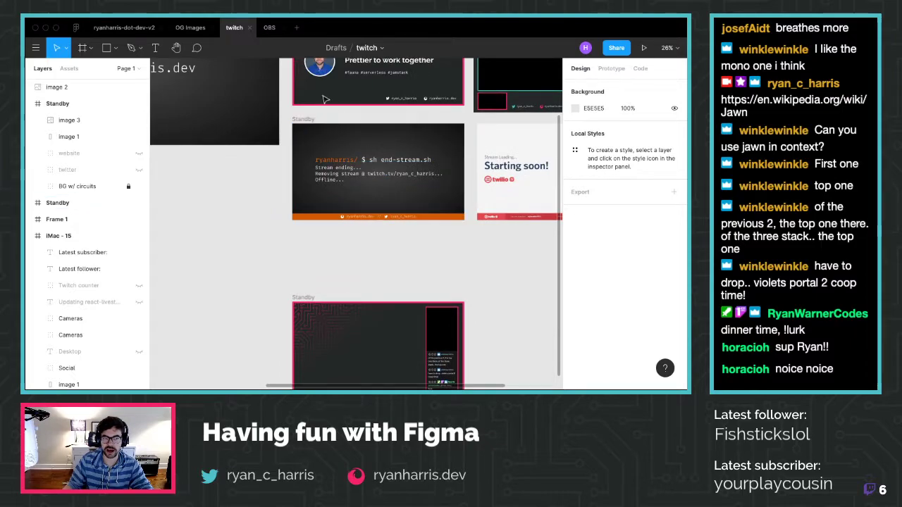
# Browse the OG Images file to its pink-bordered 'How to configure ESLint and Prettier to work together' card
pyautogui.click(181, 27)
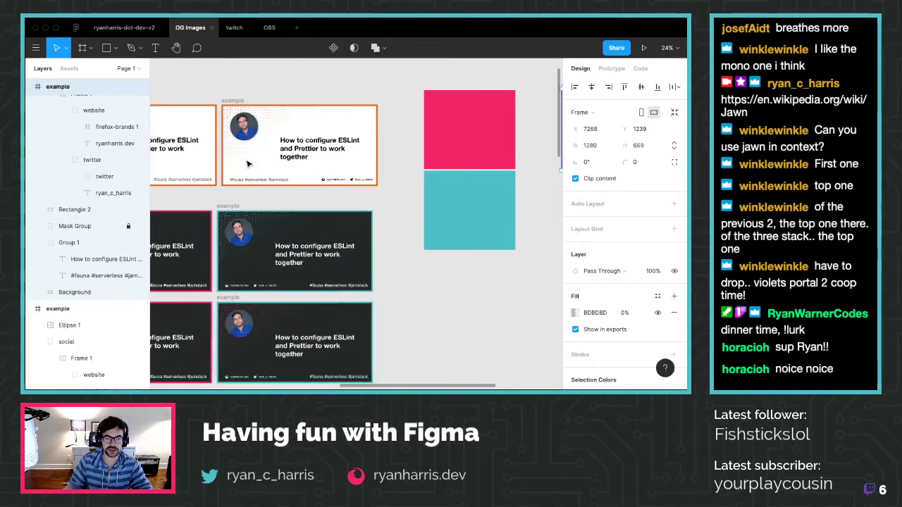
pyautogui.keyDown('ctrl'); pyautogui.scroll(5, 475, 136); pyautogui.keyUp('ctrl')
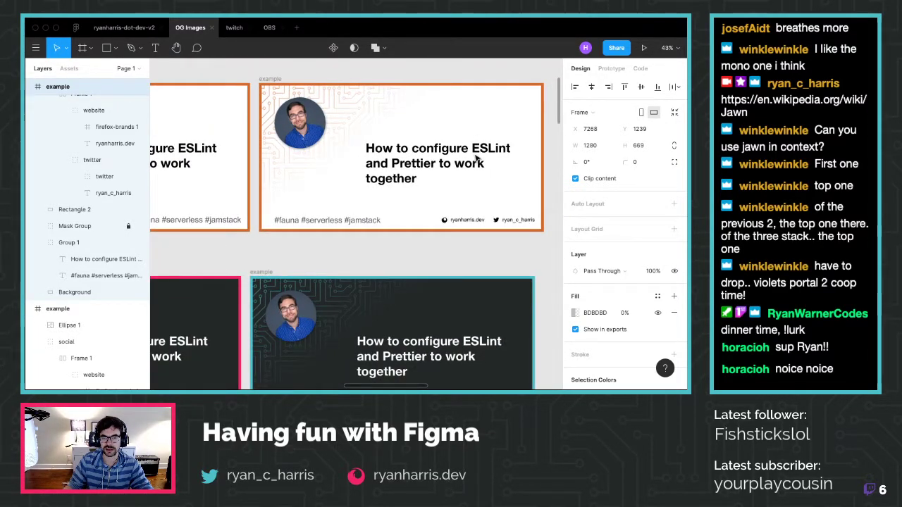
pyautogui.hscroll(5, 331, 151)
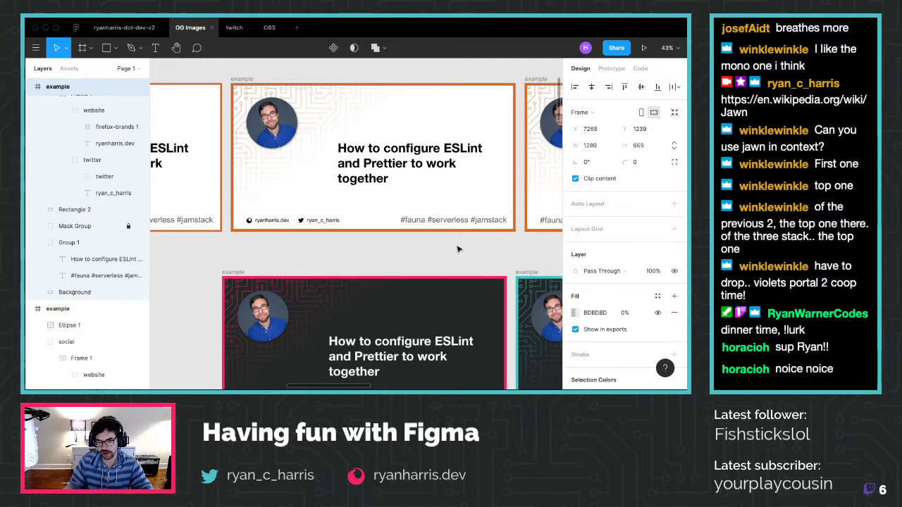
pyautogui.scroll(-3, 462, 243)
pyautogui.scroll(-5, 460, 255)
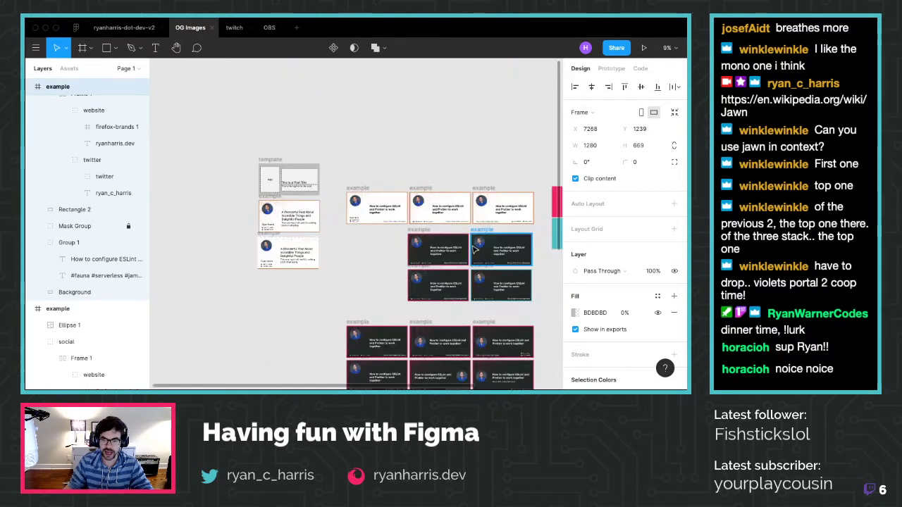
pyautogui.scroll(-5, 507, 281)
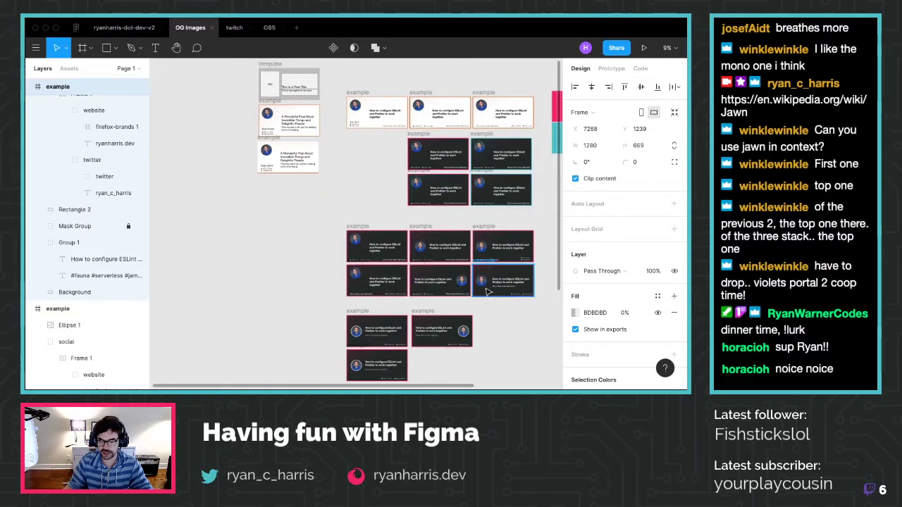
pyautogui.scroll(-4, 507, 273)
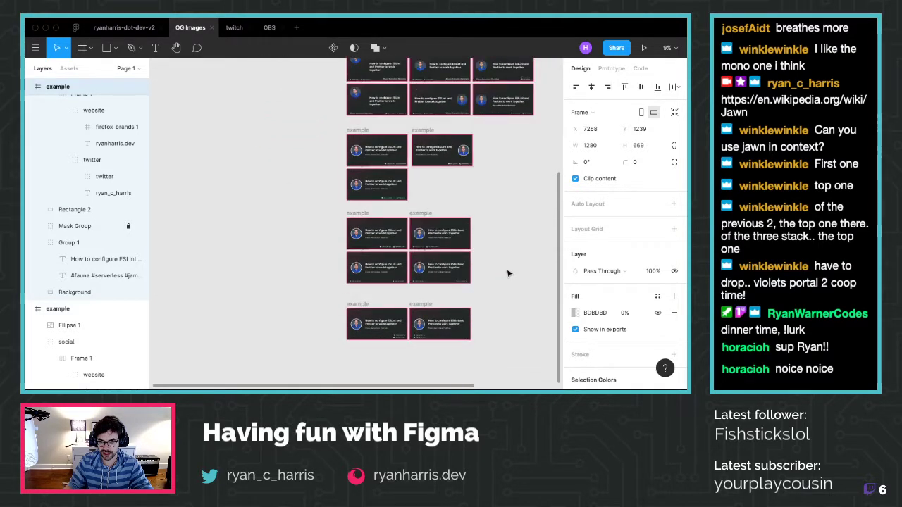
pyautogui.scroll(-1, 507, 273)
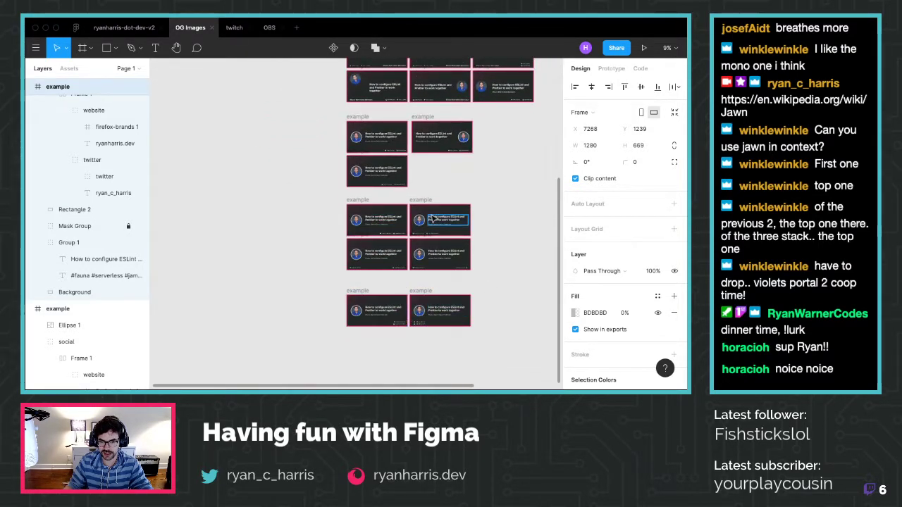
pyautogui.scroll(10, 434, 213)
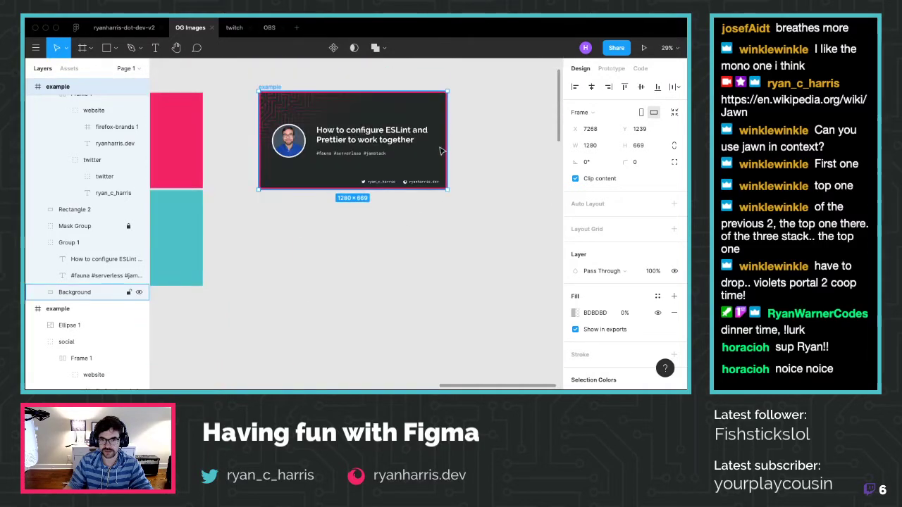
pyautogui.scroll(5, 328, 120)
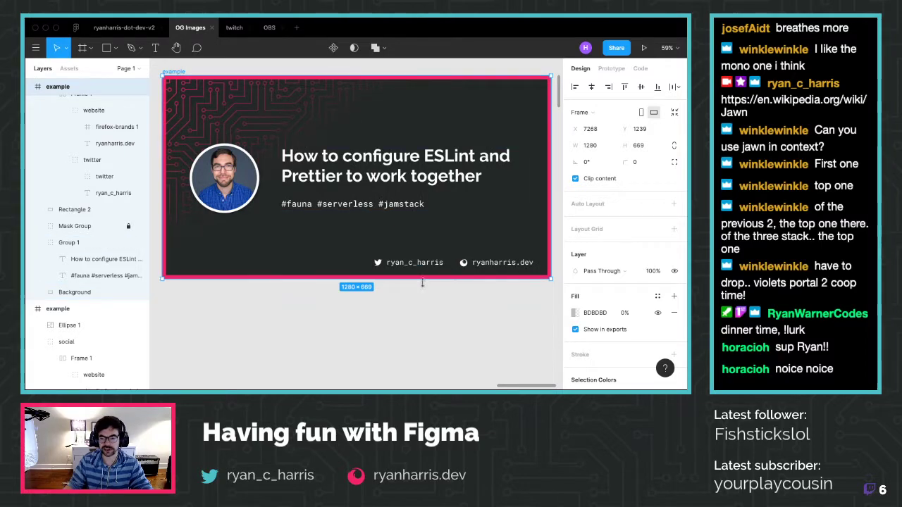
pyautogui.click(433, 317)
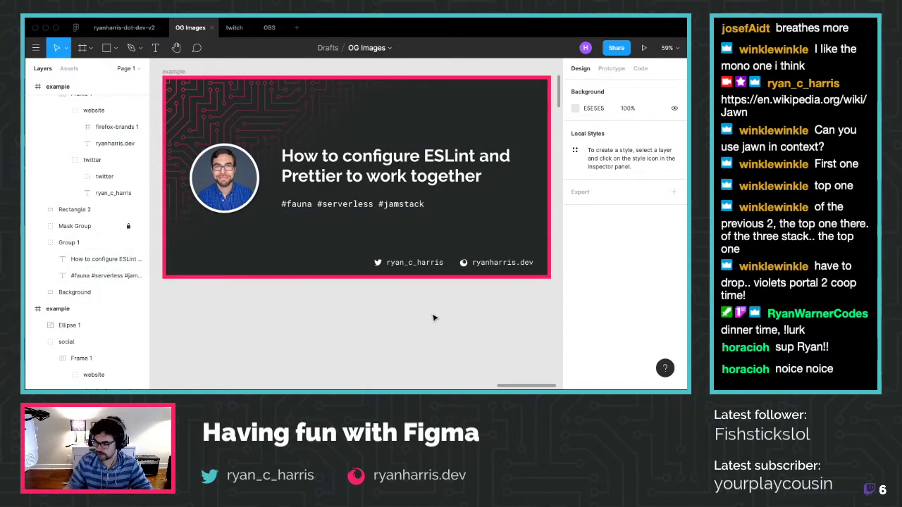
# Return to the twitch file and bring the Standby frame into view
pyautogui.click(234, 28)
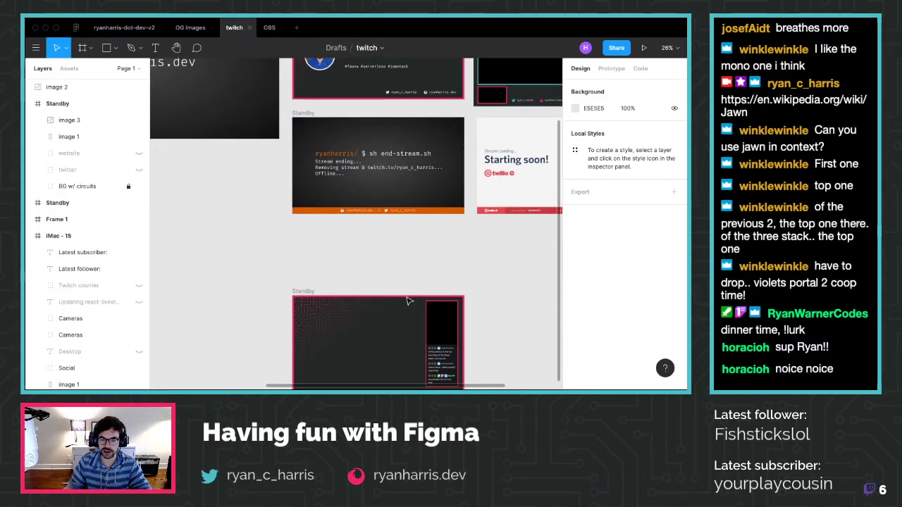
pyautogui.scroll(-1, 412, 310)
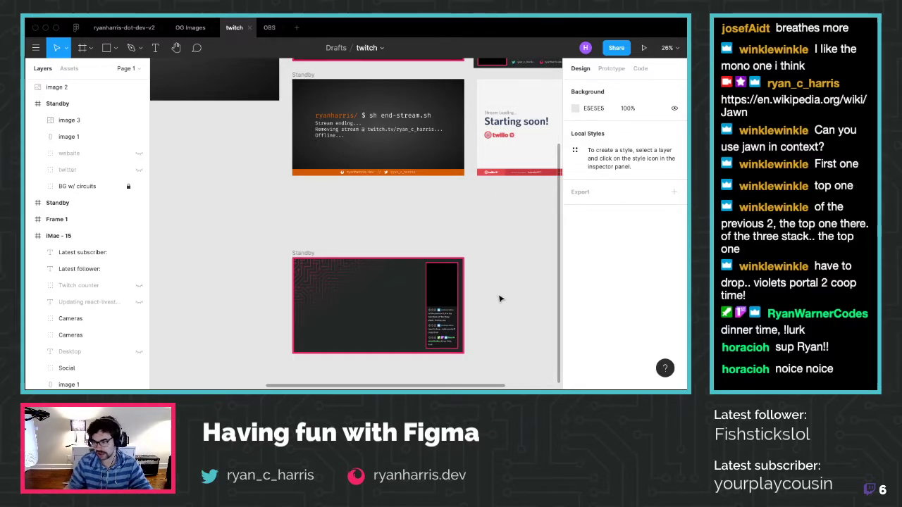
pyautogui.scroll(-1, 499, 298)
pyautogui.scroll(-3, 451, 213)
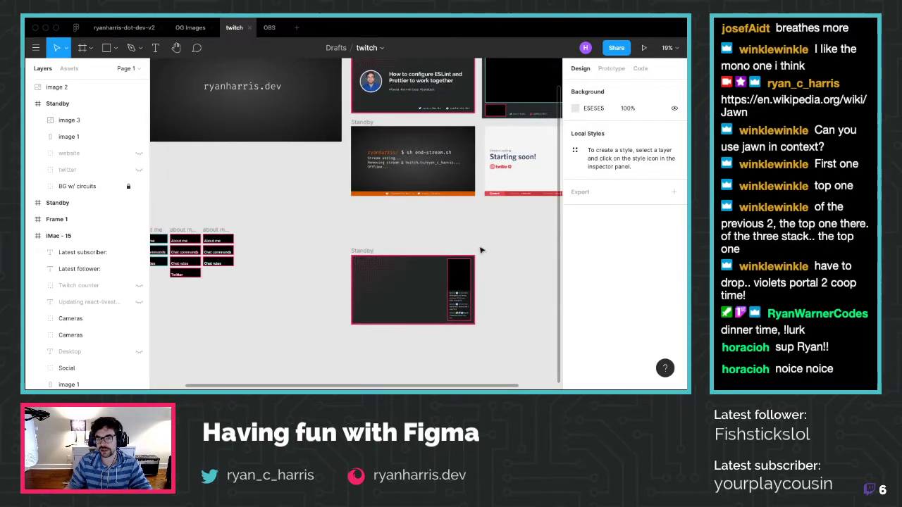
pyautogui.scroll(4, 475, 215)
pyautogui.scroll(1, 448, 158)
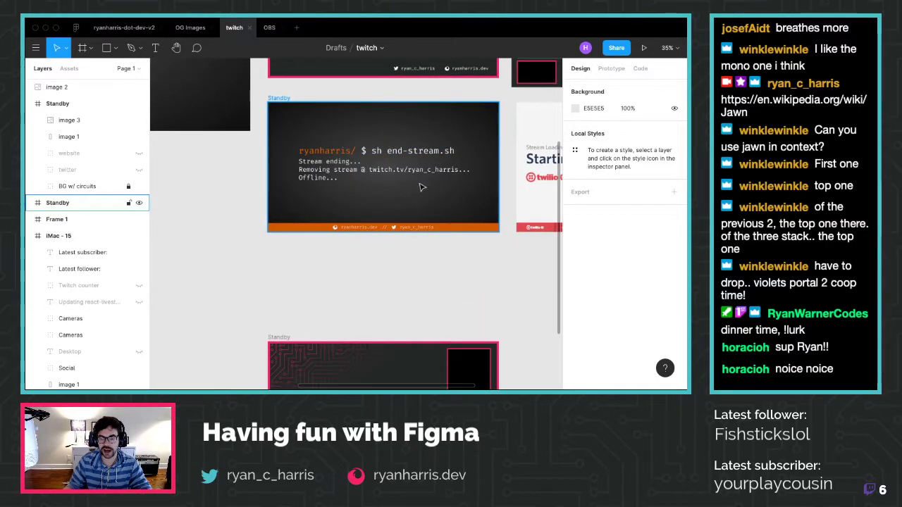
pyautogui.scroll(-5, 428, 217)
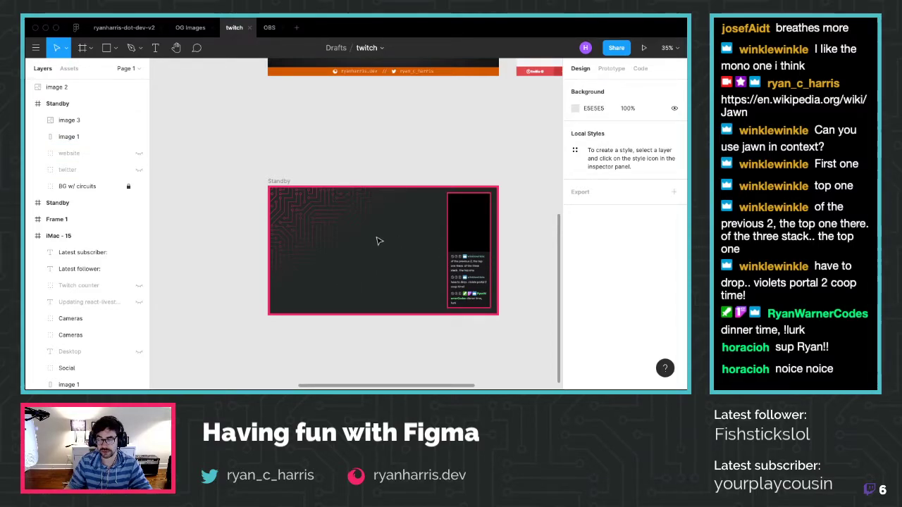
pyautogui.scroll(5, 377, 242)
pyautogui.scroll(-4, 384, 217)
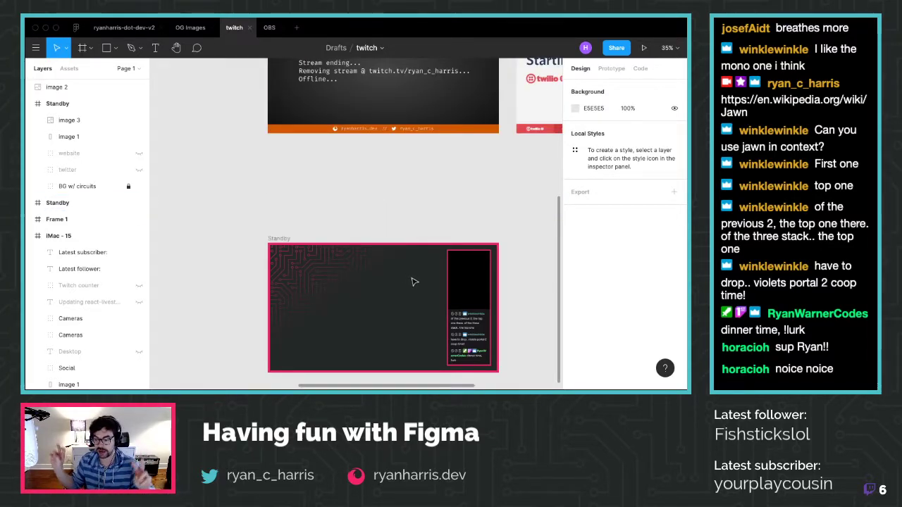
pyautogui.scroll(-4, 400, 214)
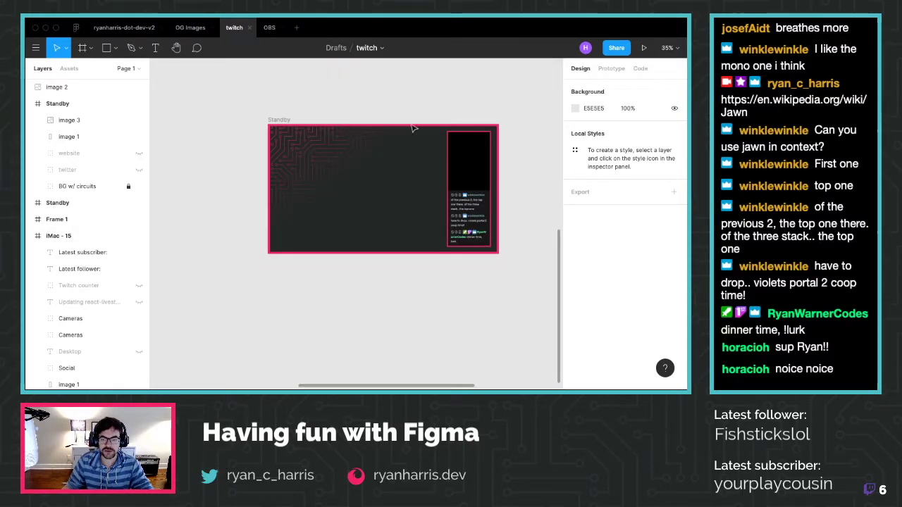
pyautogui.scroll(4, 436, 151)
pyautogui.hscroll(4, 468, 175)
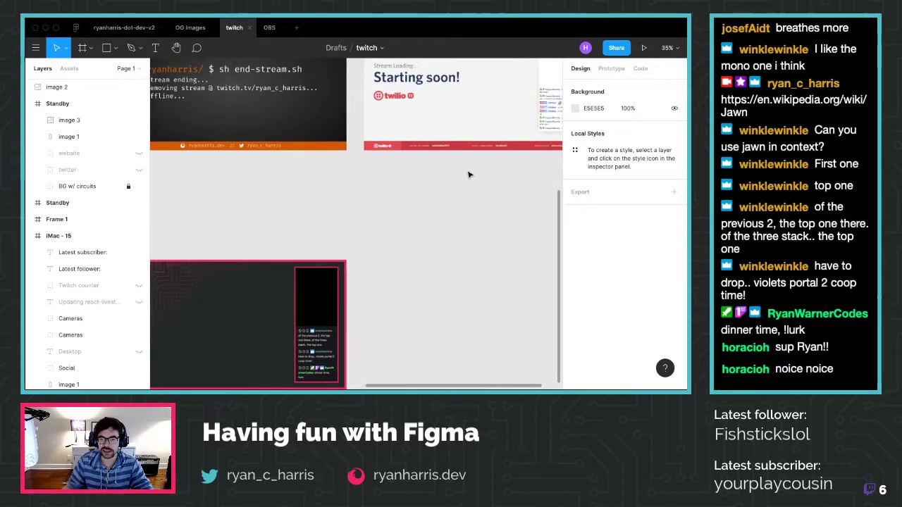
pyautogui.hscroll(3, 469, 175)
pyautogui.scroll(3, 472, 162)
pyautogui.click(484, 124)
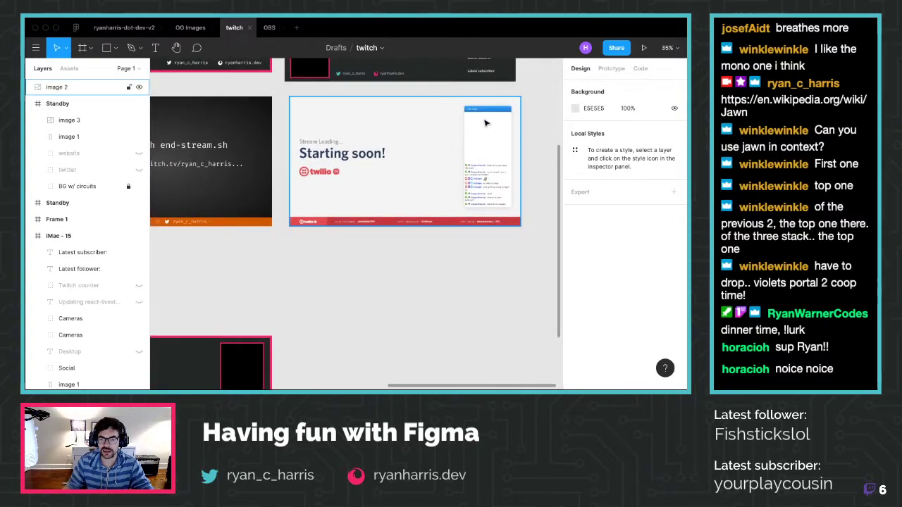
pyautogui.click(398, 272)
pyautogui.hscroll(-4, 221, 353)
pyautogui.scroll(-5, 242, 342)
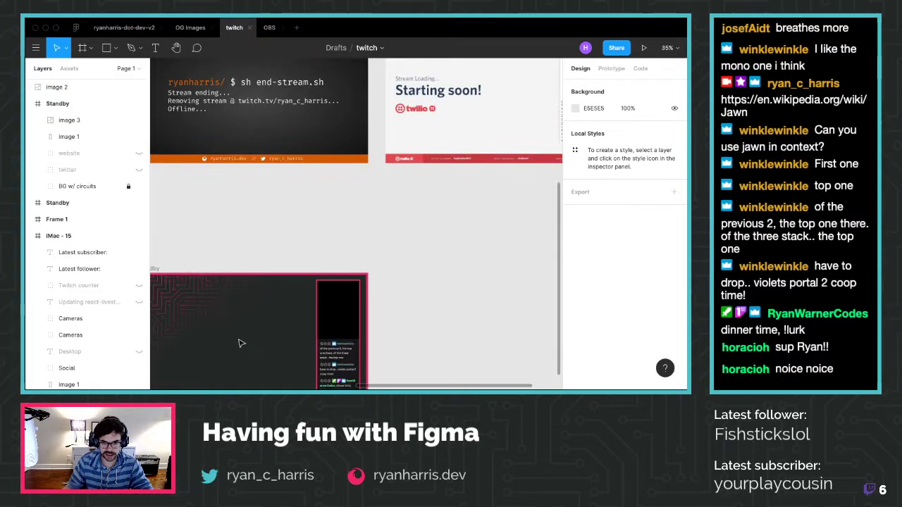
# Shorten the black chat box to about 232×517 and move it up beside the chat messages
pyautogui.click(340, 206)
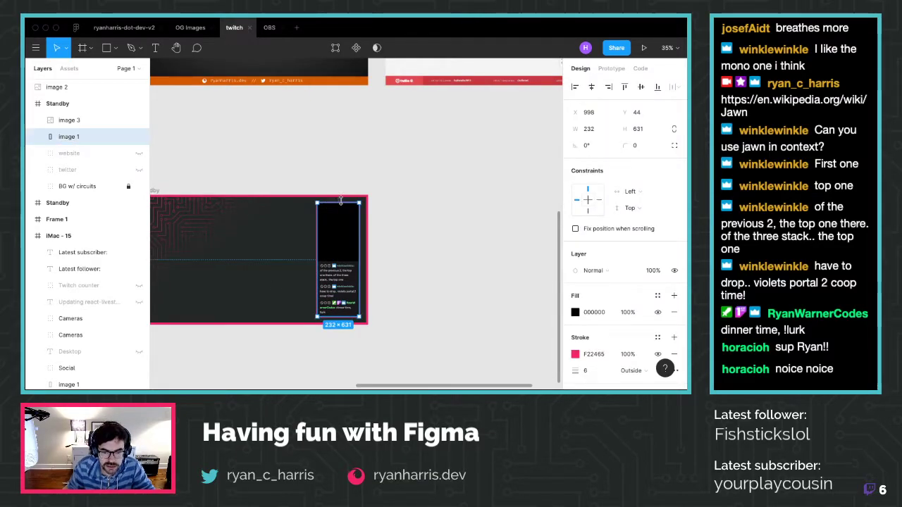
pyautogui.moveTo(340, 205); pyautogui.dragTo(338, 213)
pyautogui.moveTo(345, 282); pyautogui.dragTo(343, 274)
pyautogui.click(400, 293)
pyautogui.hscroll(-5, 366, 316)
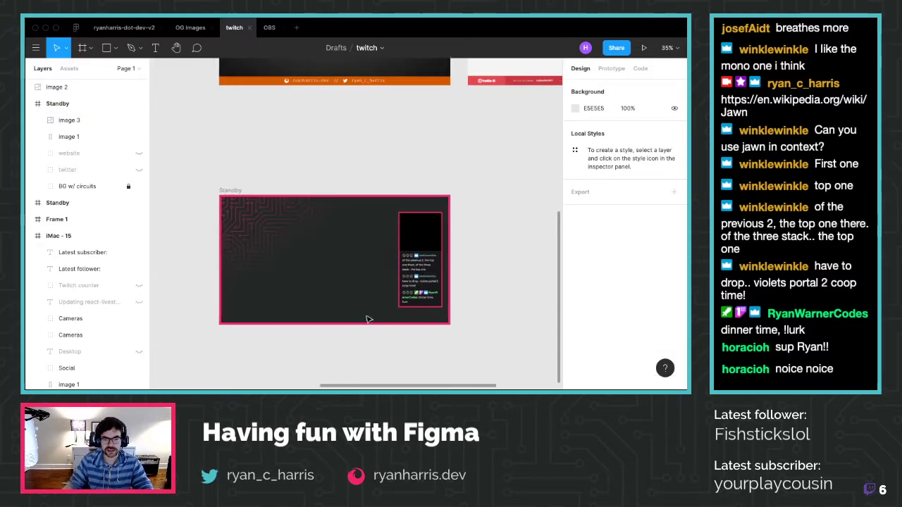
pyautogui.scroll(-2, 418, 276)
pyautogui.hscroll(5, 430, 265)
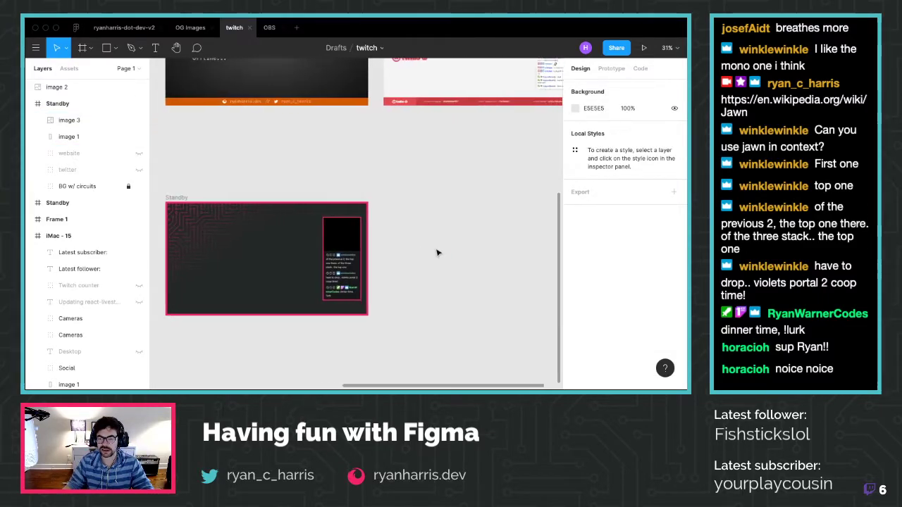
pyautogui.scroll(5, 484, 193)
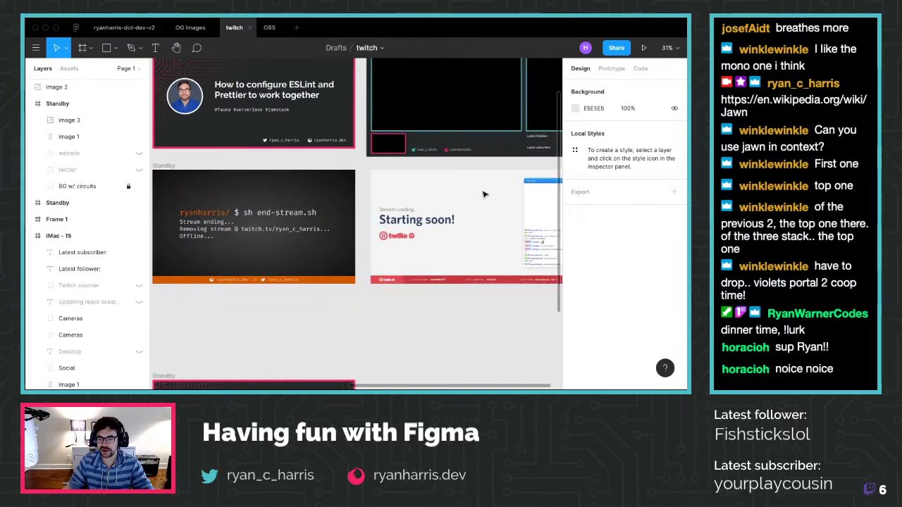
pyautogui.hscroll(-5, 339, 232)
pyautogui.hscroll(1, 328, 234)
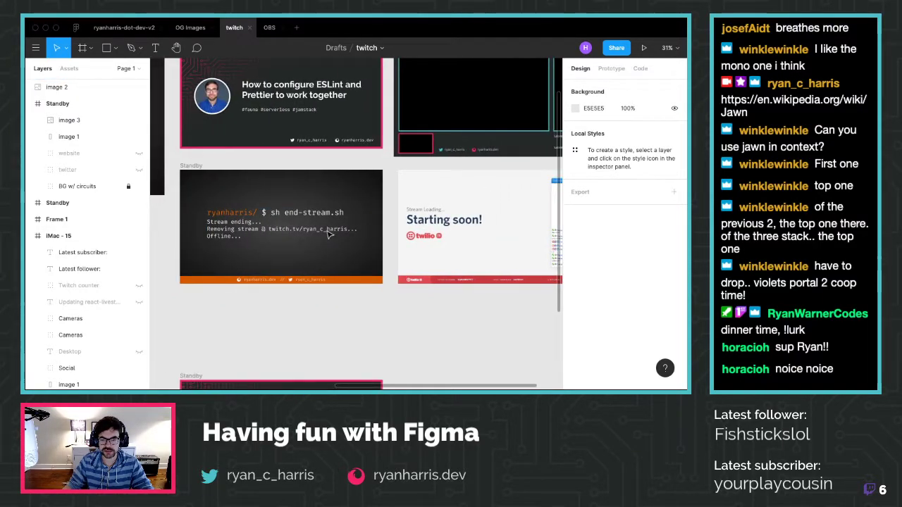
pyautogui.scroll(-6, 328, 235)
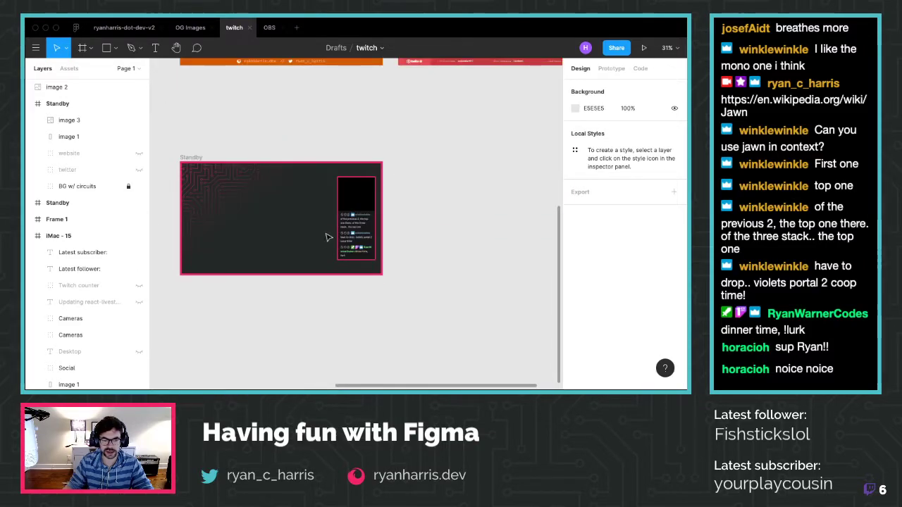
pyautogui.hscroll(-4, 312, 239)
pyautogui.scroll(1, 296, 227)
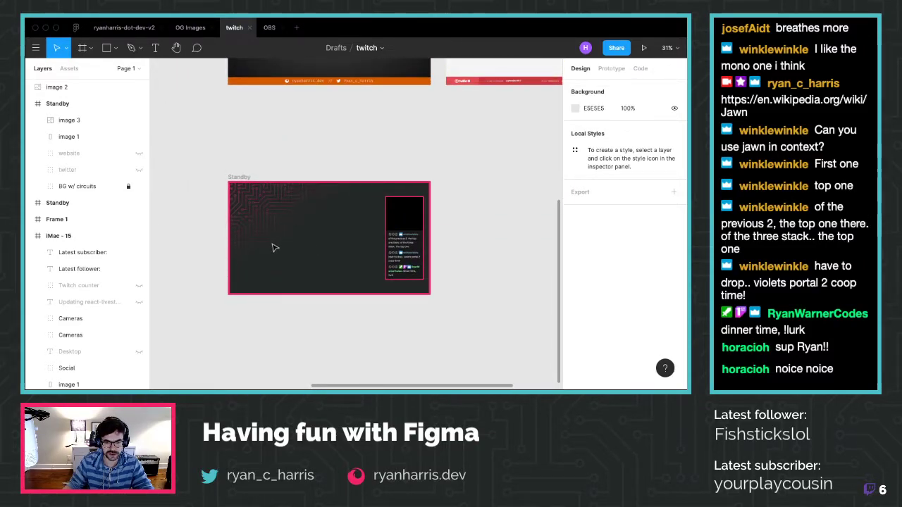
pyautogui.scroll(-1, 275, 247)
pyautogui.scroll(5, 273, 248)
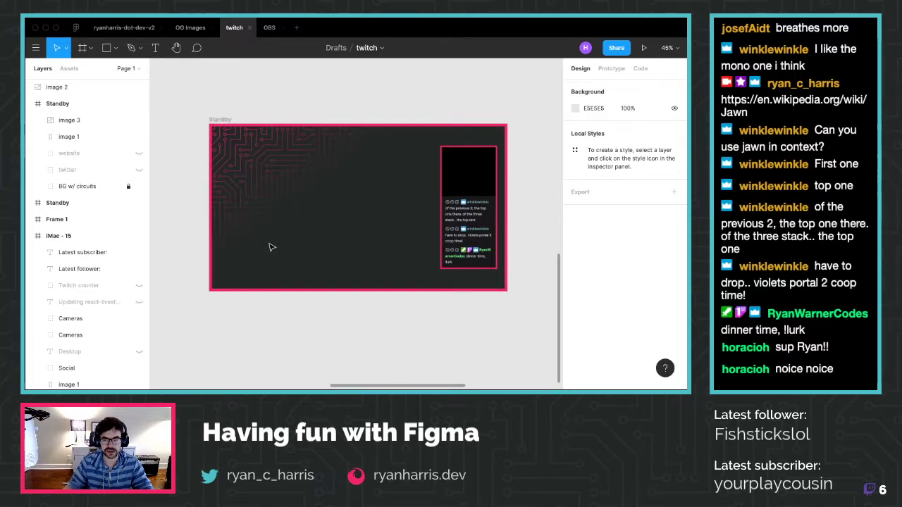
pyautogui.scroll(2, 272, 247)
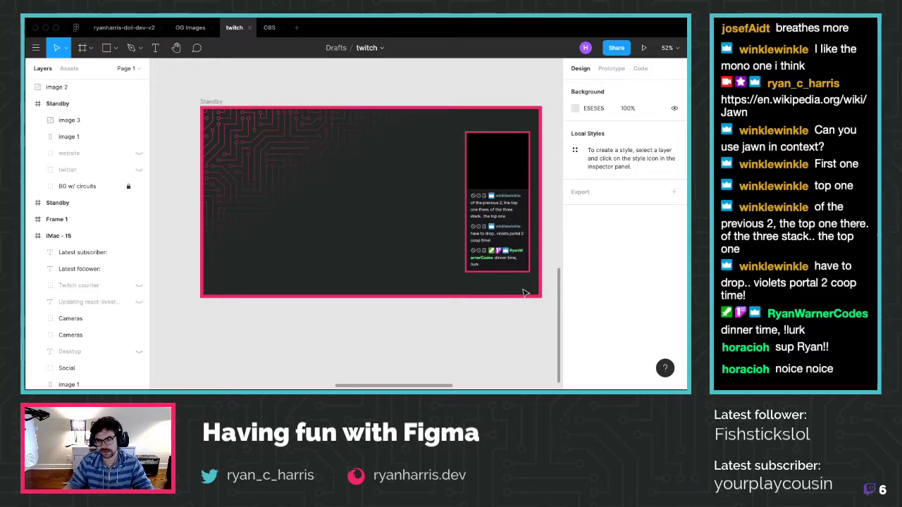
pyautogui.scroll(5, 388, 216)
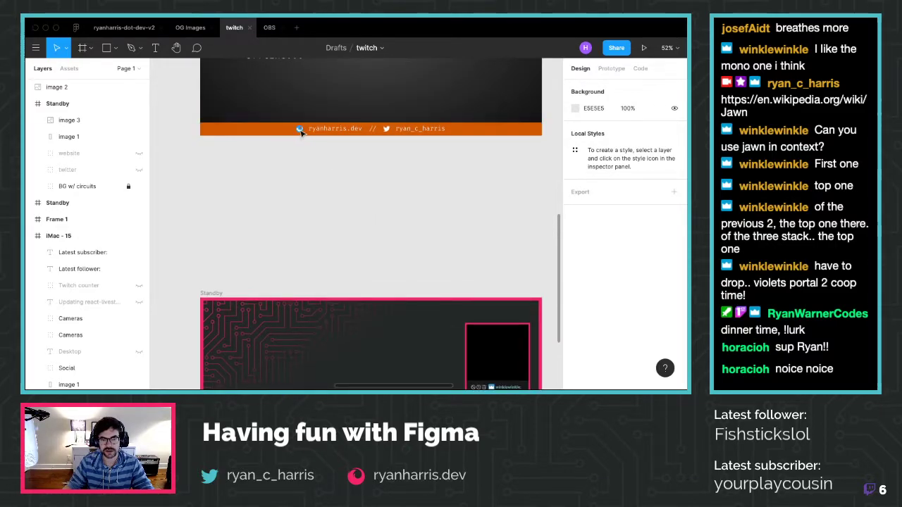
# Group the black chat box with the chat messages image and name the group 'chat pane'
pyautogui.click(299, 131)
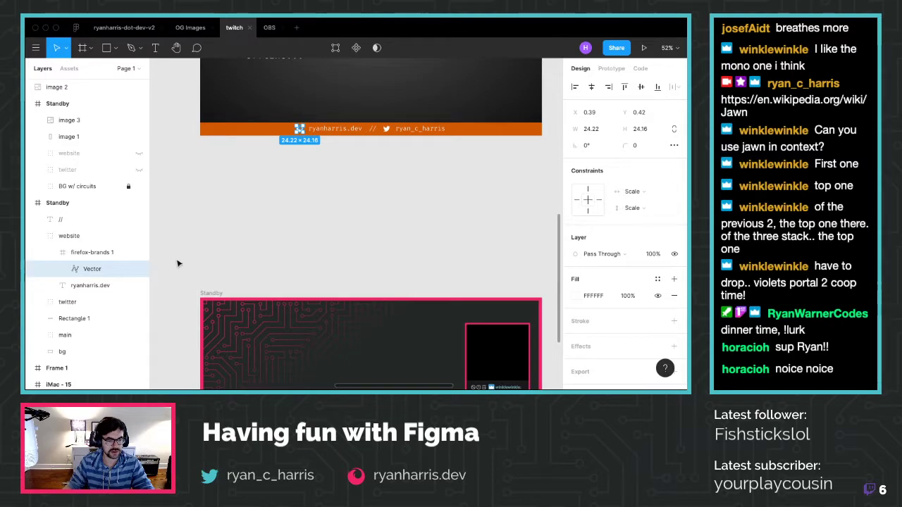
pyautogui.scroll(-2, 238, 313)
pyautogui.click(216, 227)
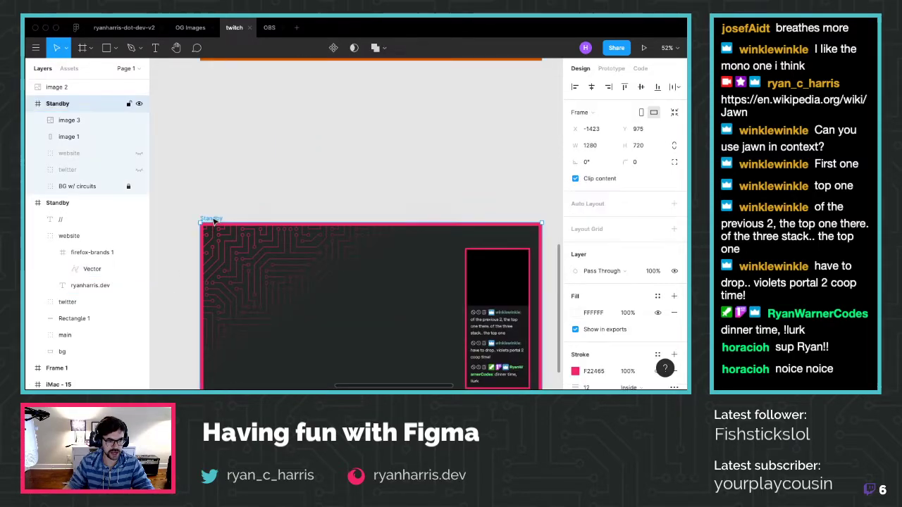
pyautogui.scroll(-1, 215, 227)
pyautogui.click(69, 136)
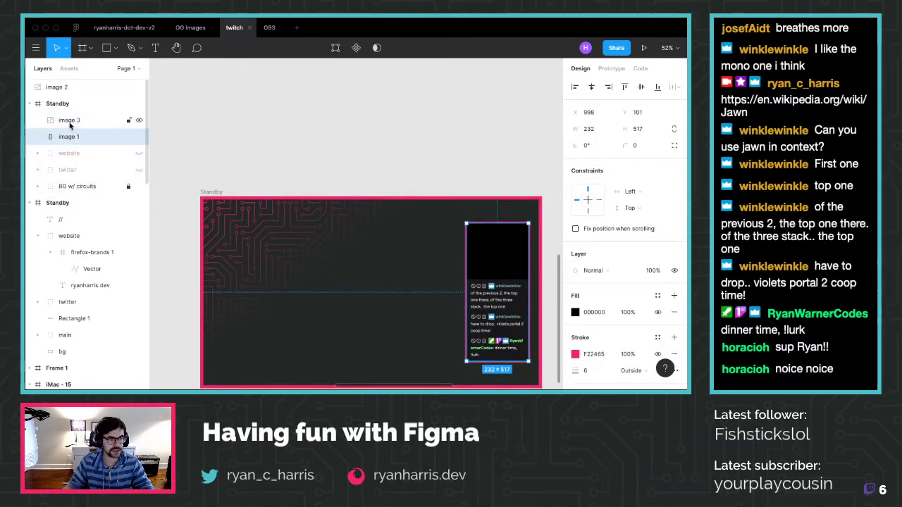
pyautogui.keyDown('shift'); pyautogui.click(69, 120); pyautogui.keyUp('shift')
pyautogui.rightClick(72, 112)
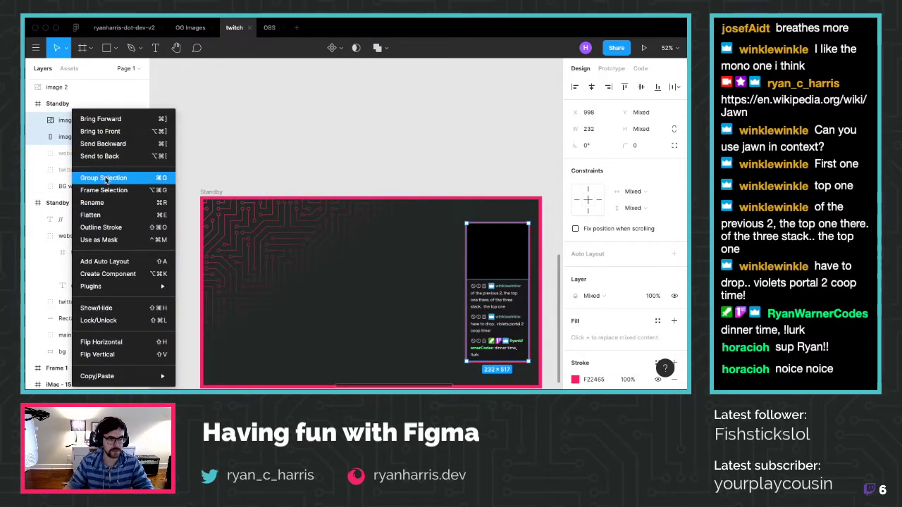
pyautogui.click(102, 178)
pyautogui.doubleClick(63, 120)
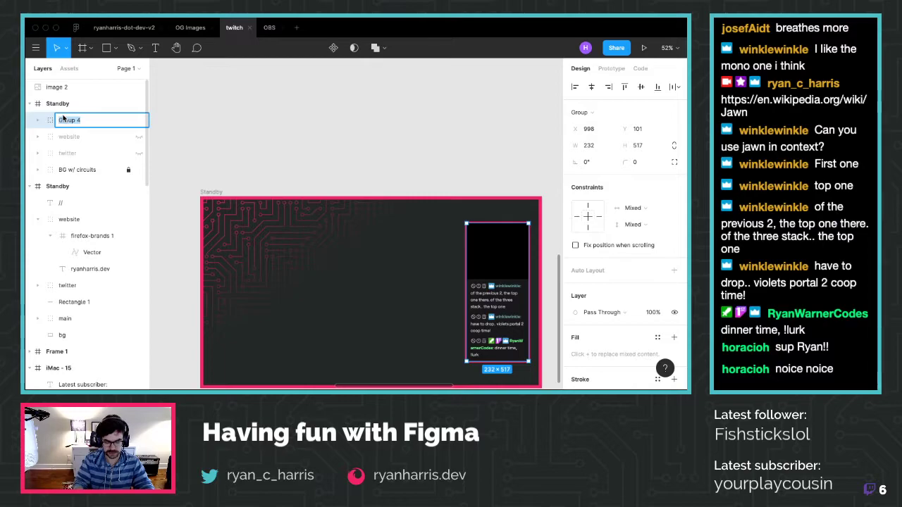
pyautogui.write('chat pane')
pyautogui.press('Return')
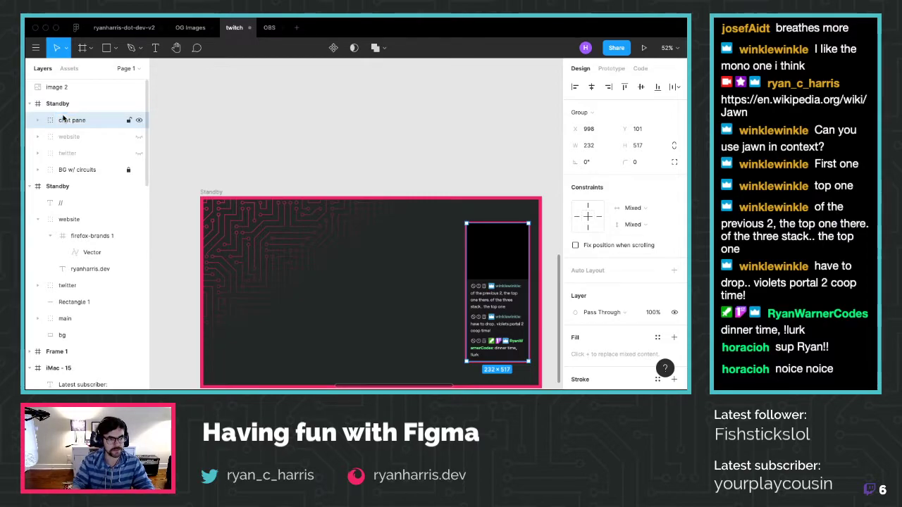
# Lock the chat pane group and make the website and twitter handles visible again
pyautogui.click(139, 137)
pyautogui.click(139, 153)
pyautogui.click(128, 120)
pyautogui.scroll(-3, 423, 251)
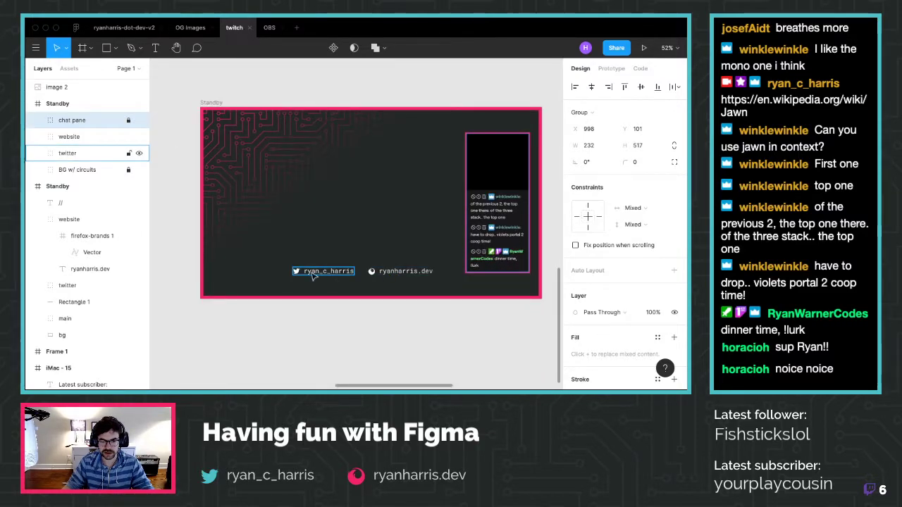
pyautogui.click(329, 275)
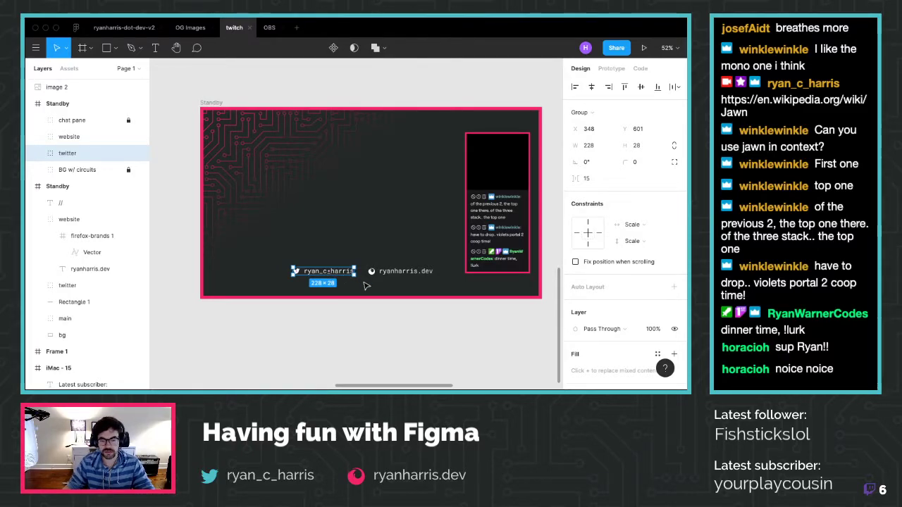
pyautogui.click(155, 47)
# Draw a text box near the top-left of Standby and type 'Standby'
pyautogui.moveTo(229, 123); pyautogui.dragTo(417, 179)
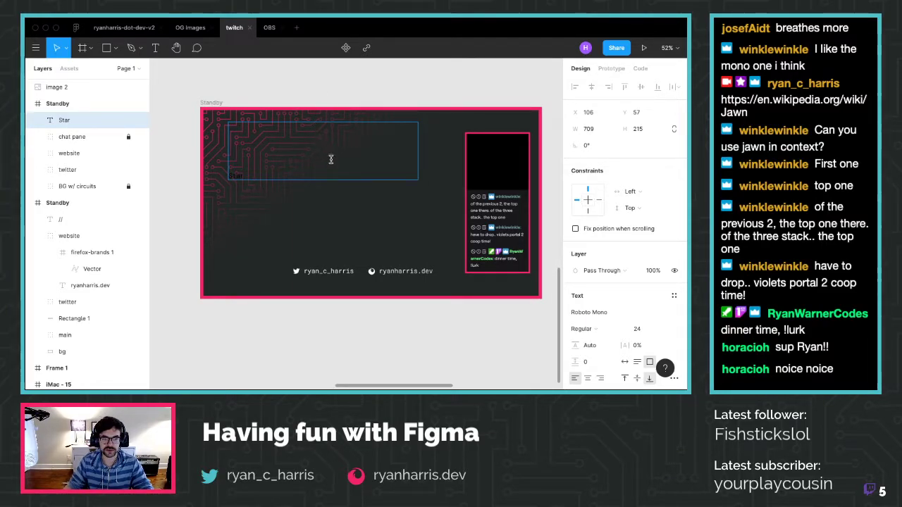
pyautogui.write('Standbyu')
pyautogui.press('BackSpace')
pyautogui.hotkey('ctrl', 'a')
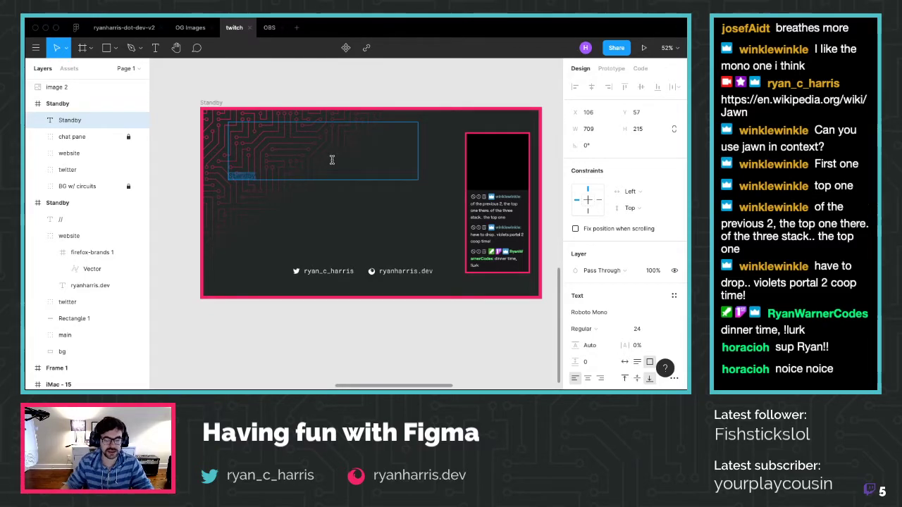
# Change the Standby title's font family from Roboto Mono to Raleway
pyautogui.click(678, 313)
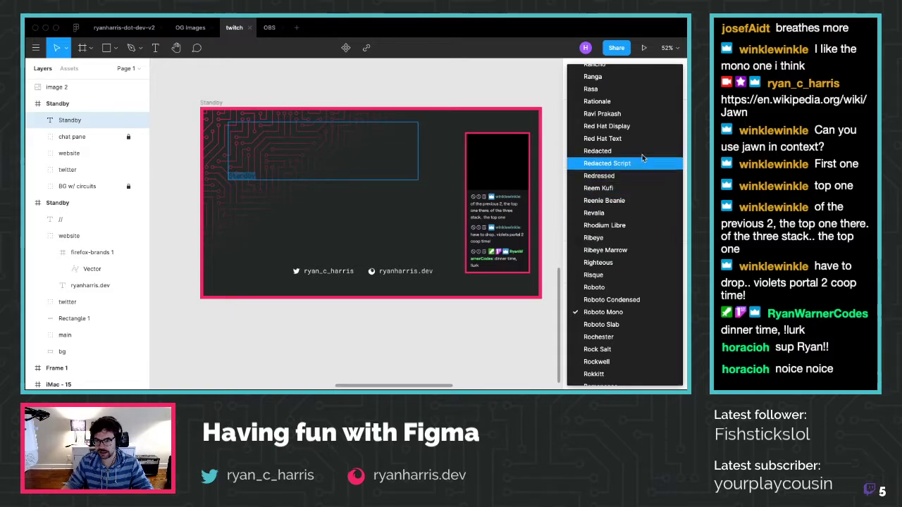
pyautogui.scroll(-1, 605, 299)
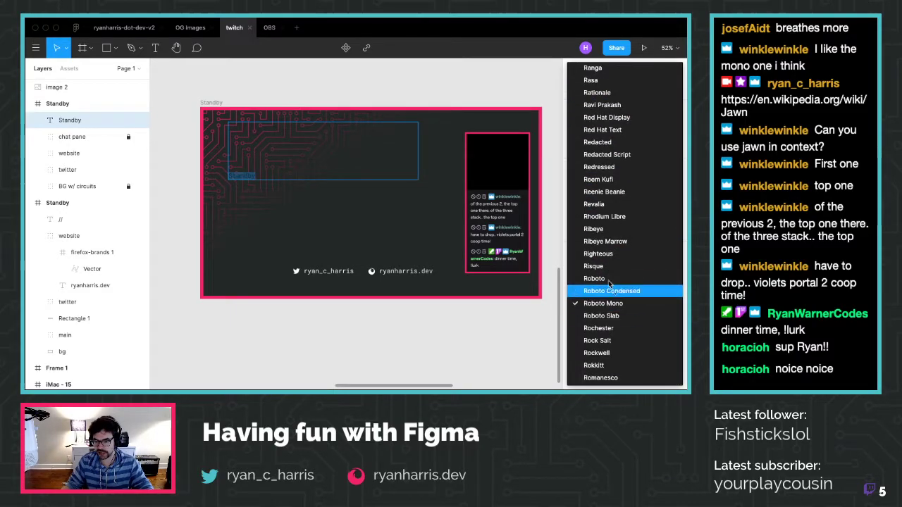
pyautogui.scroll(3, 607, 229)
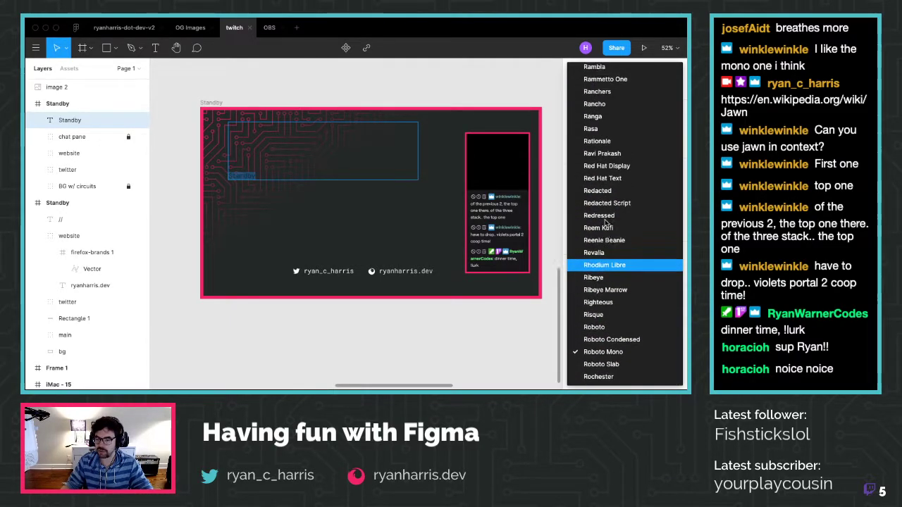
pyautogui.scroll(4, 607, 222)
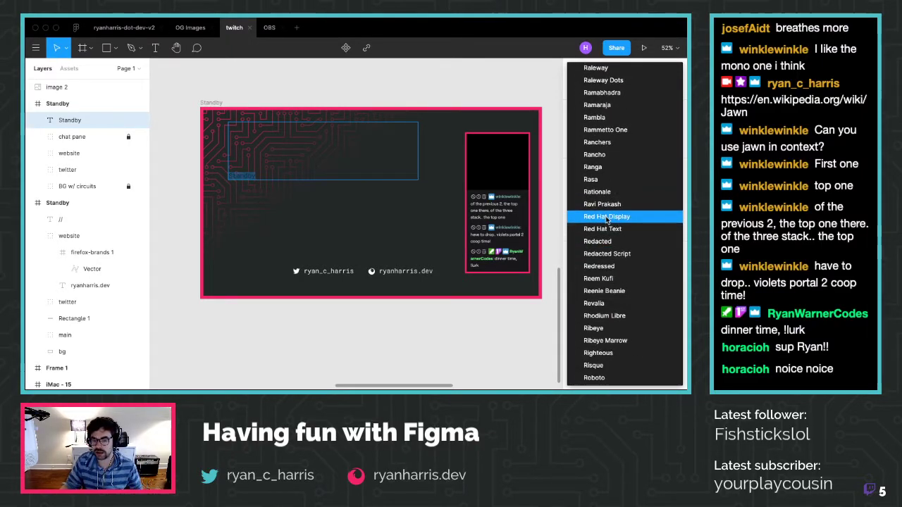
pyautogui.scroll(5, 610, 217)
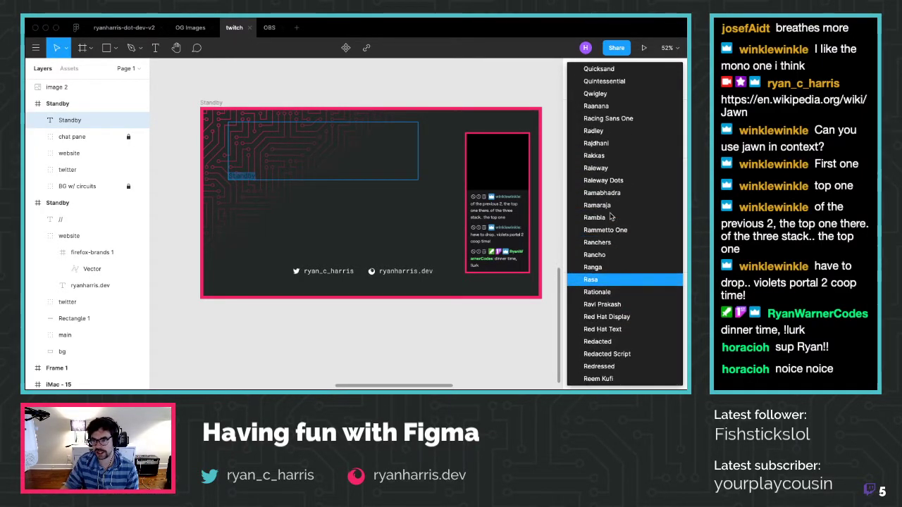
pyautogui.scroll(-8, 613, 212)
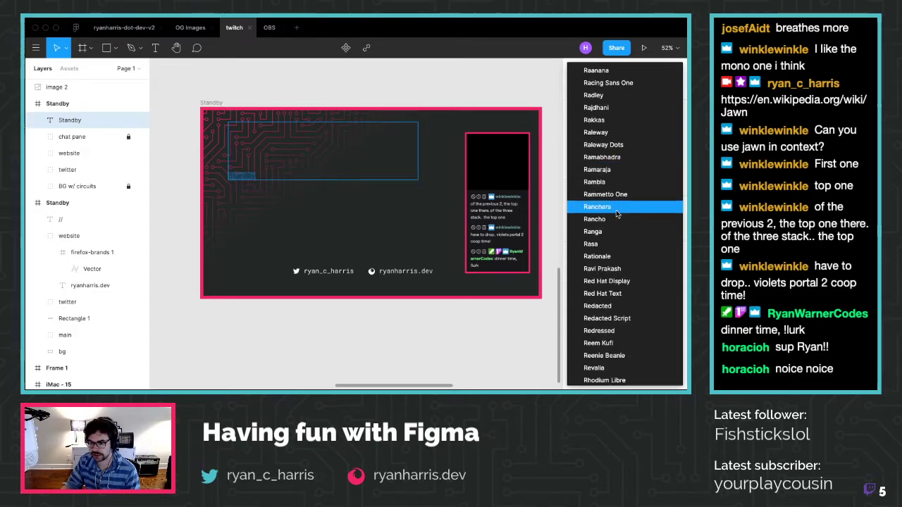
pyautogui.scroll(-1, 622, 243)
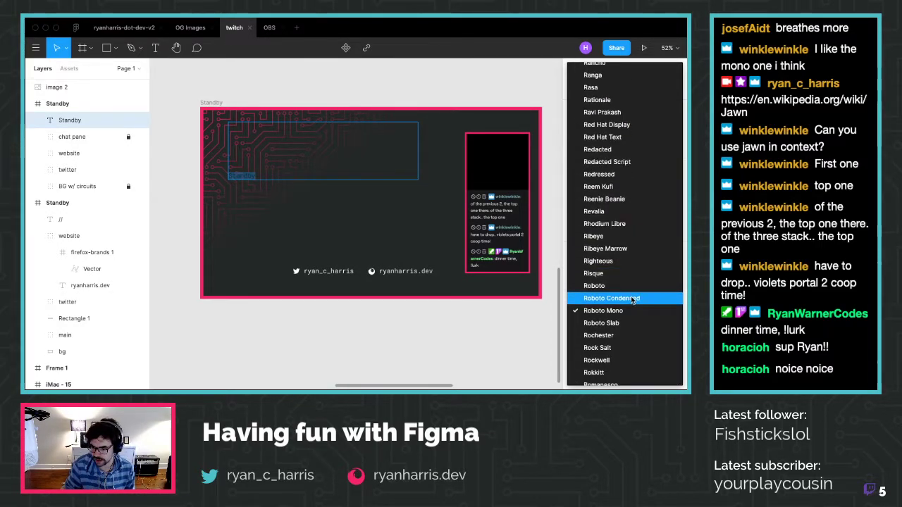
pyautogui.scroll(10, 625, 288)
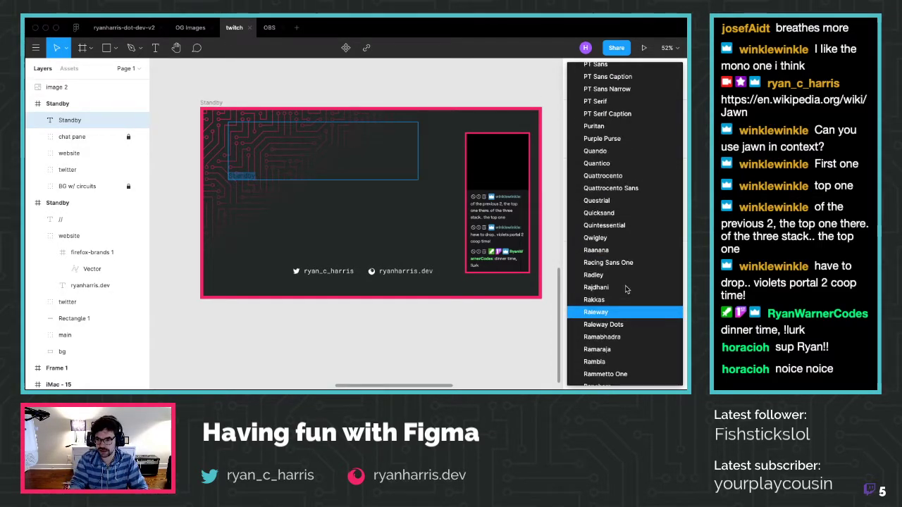
pyautogui.click(625, 288)
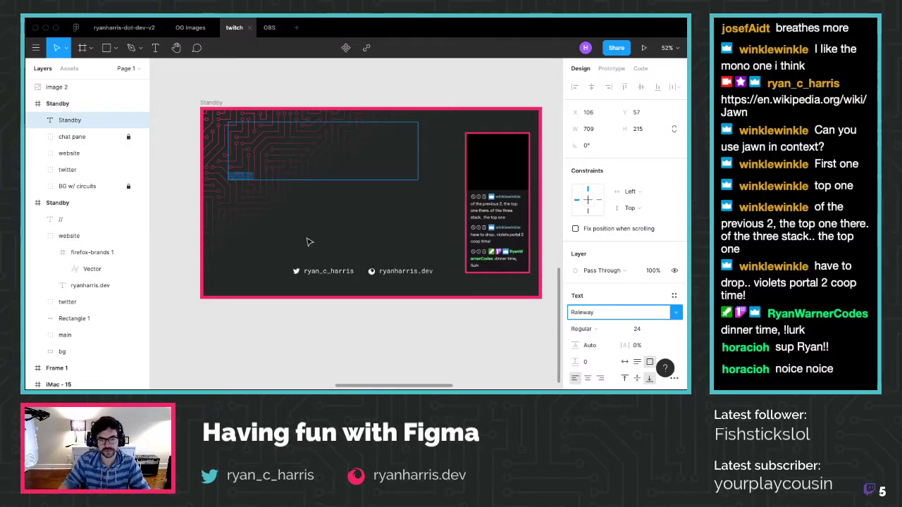
pyautogui.scroll(-2, 594, 341)
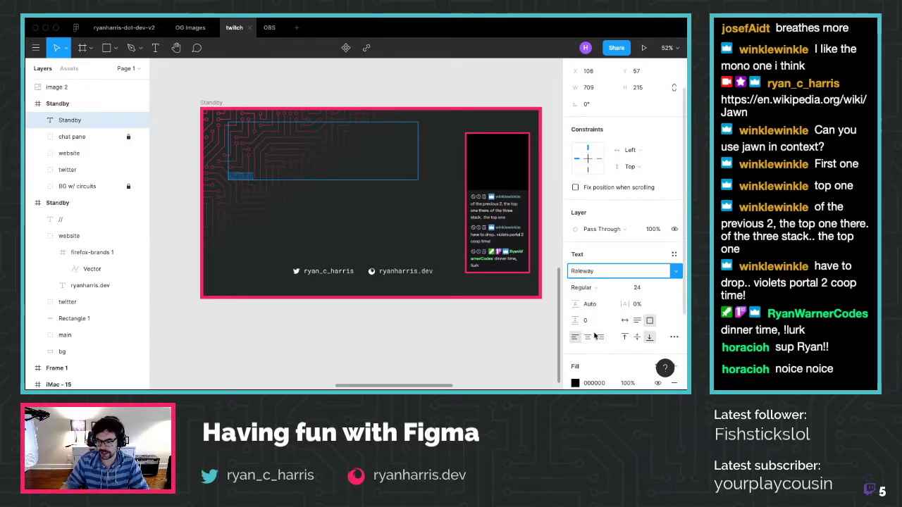
# Make the title white (FFFFFF), 72 pt and ExtraBold
pyautogui.click(596, 357)
pyautogui.write('ffff')
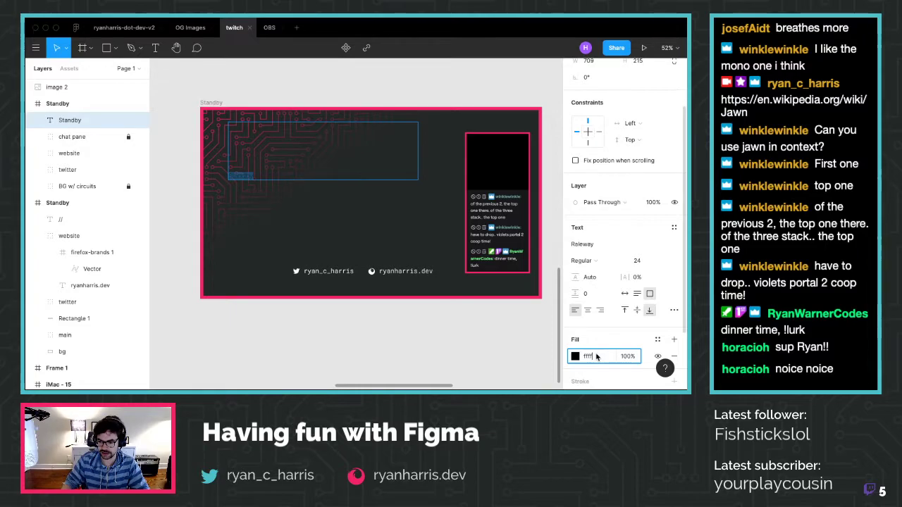
pyautogui.write('ff')
pyautogui.press('Return')
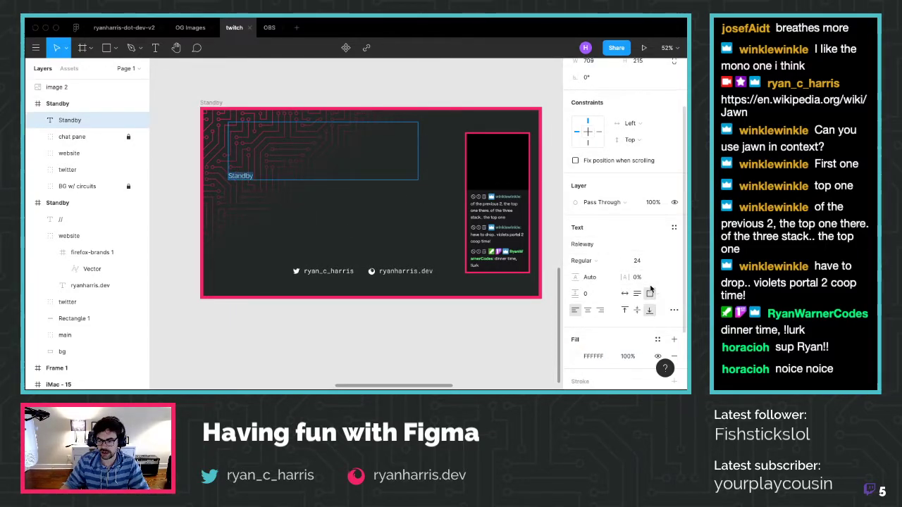
pyautogui.click(659, 260)
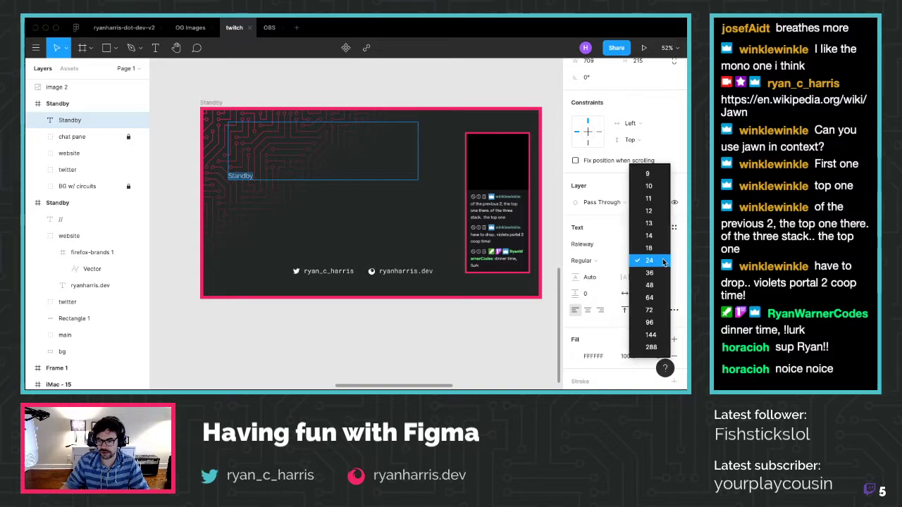
pyautogui.click(648, 310)
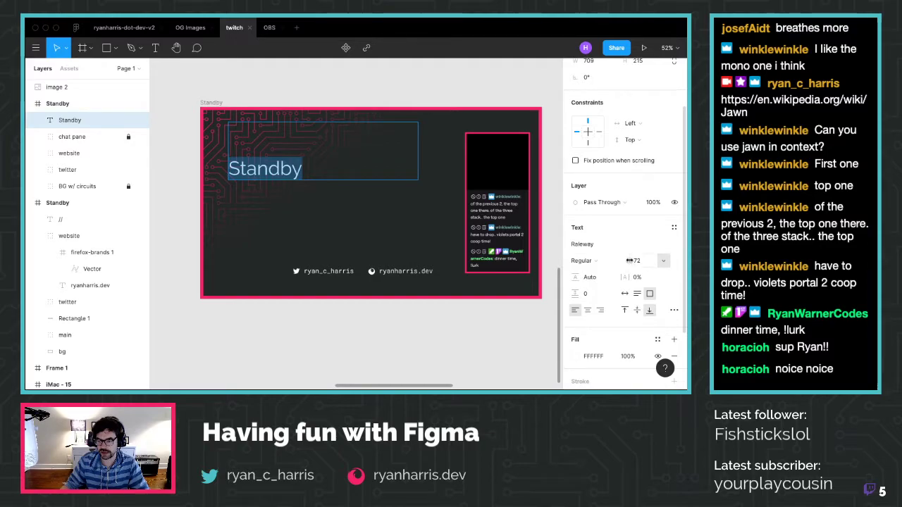
pyautogui.click(600, 262)
pyautogui.click(621, 313)
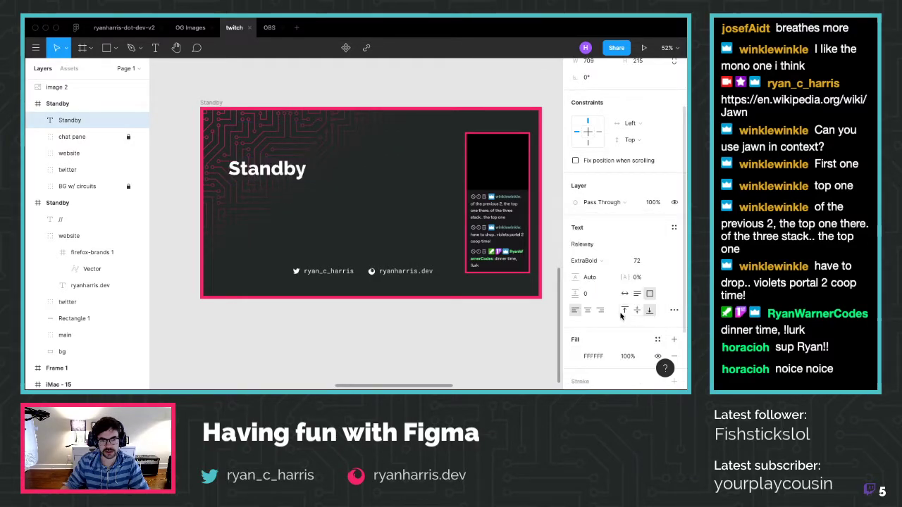
pyautogui.click(612, 262)
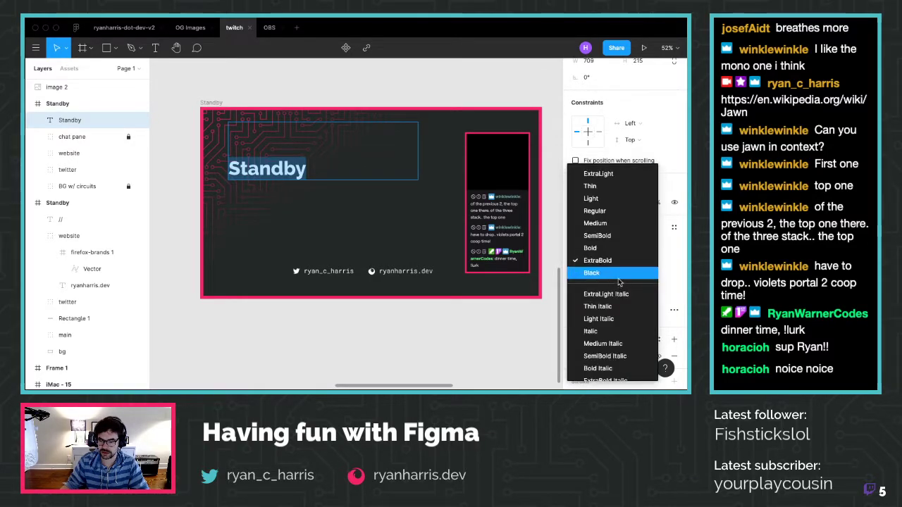
pyautogui.click(619, 275)
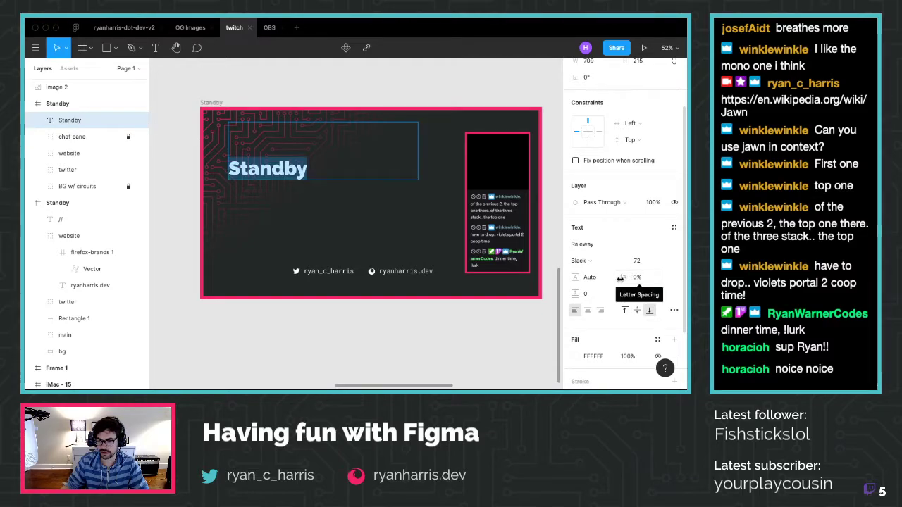
pyautogui.click(610, 261)
pyautogui.click(611, 250)
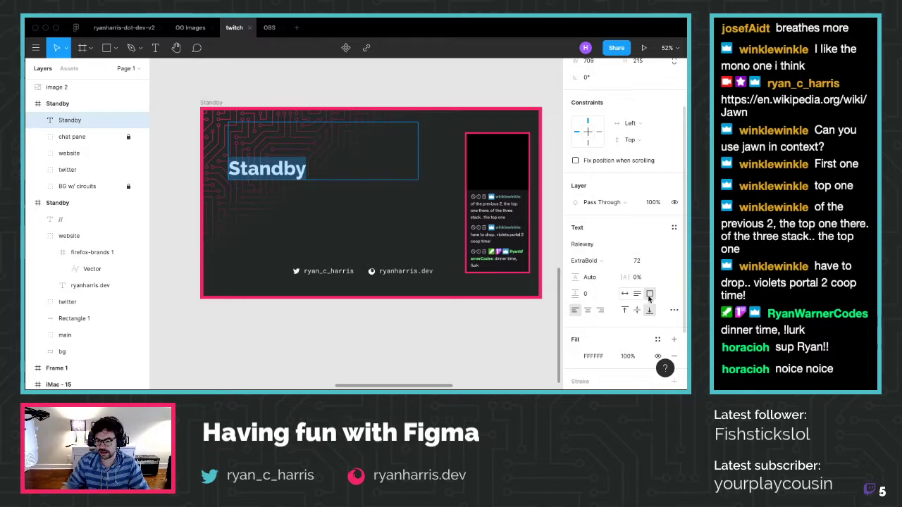
# Switch the title to auto width and move it lower on the frame
pyautogui.click(625, 294)
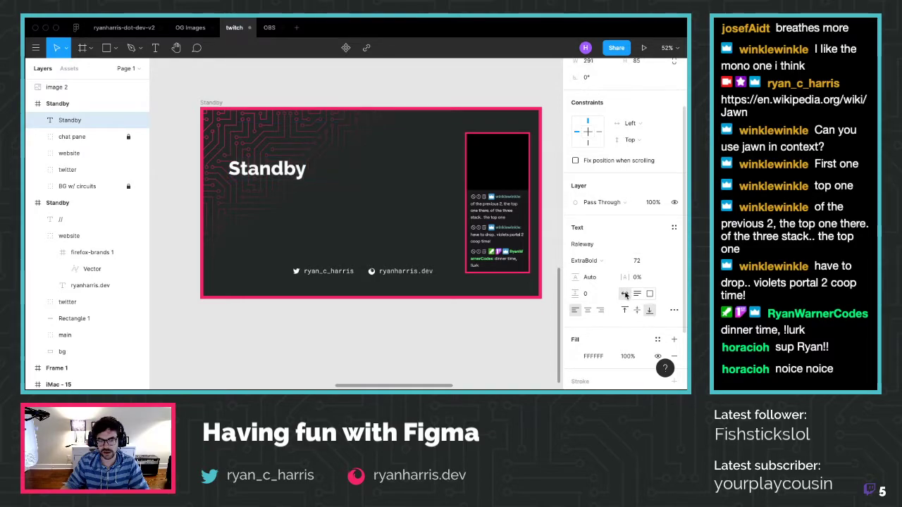
pyautogui.doubleClick(257, 170)
pyautogui.press('Escape')
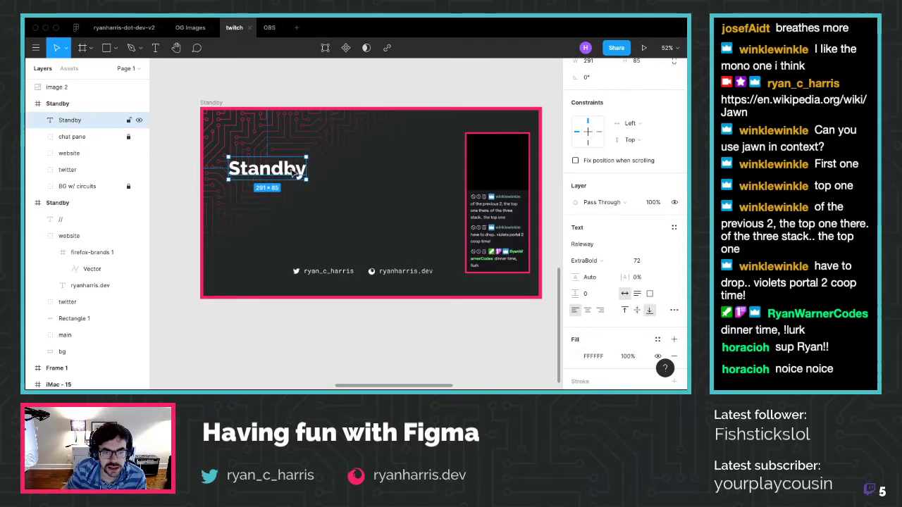
pyautogui.moveTo(288, 169); pyautogui.dragTo(283, 200)
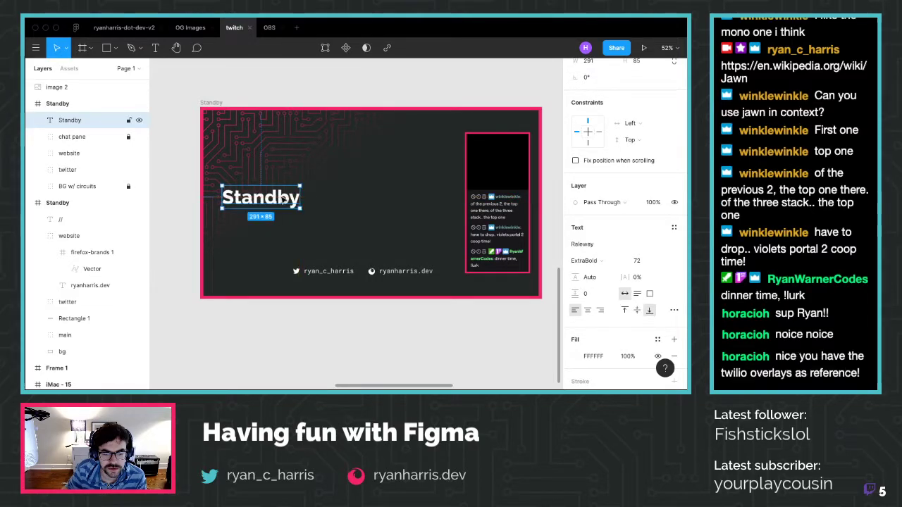
# Deselect the Standby title and zoom out across the canvas
pyautogui.click(345, 87)
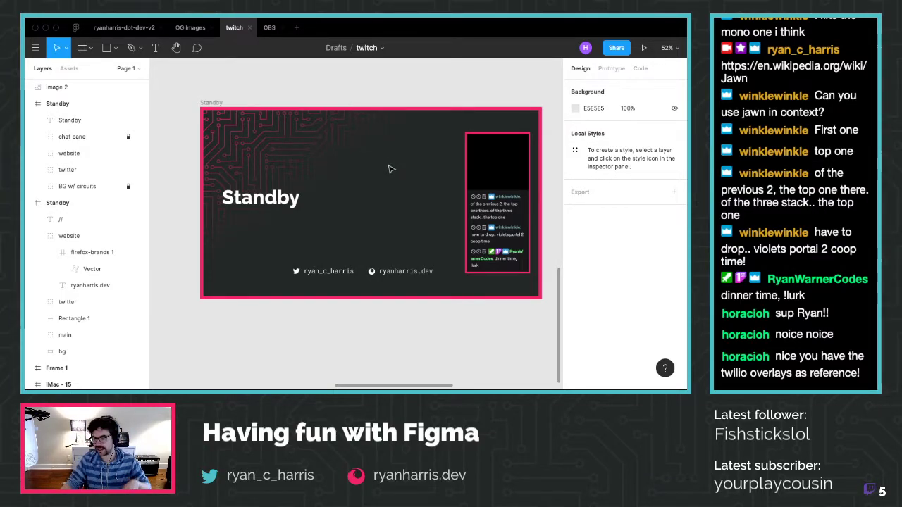
pyautogui.scroll(-3, 392, 169)
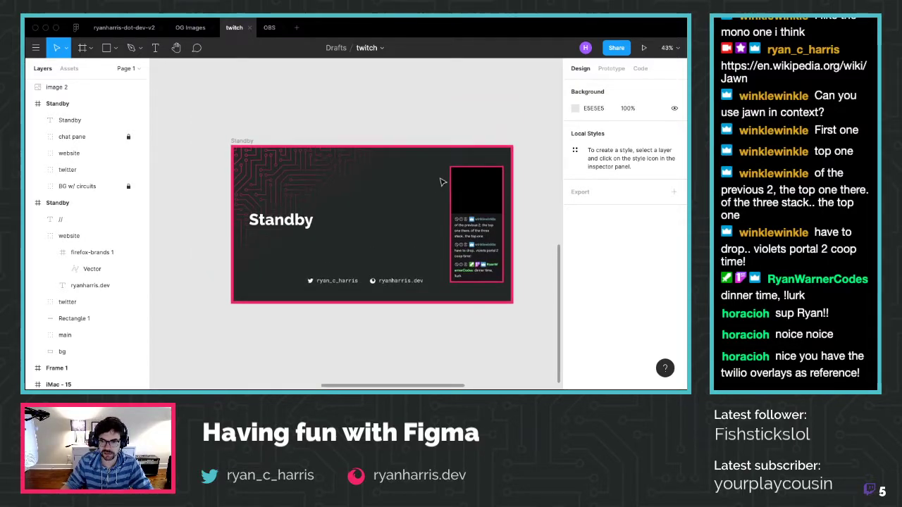
pyautogui.scroll(10, 440, 182)
pyautogui.hscroll(3, 438, 175)
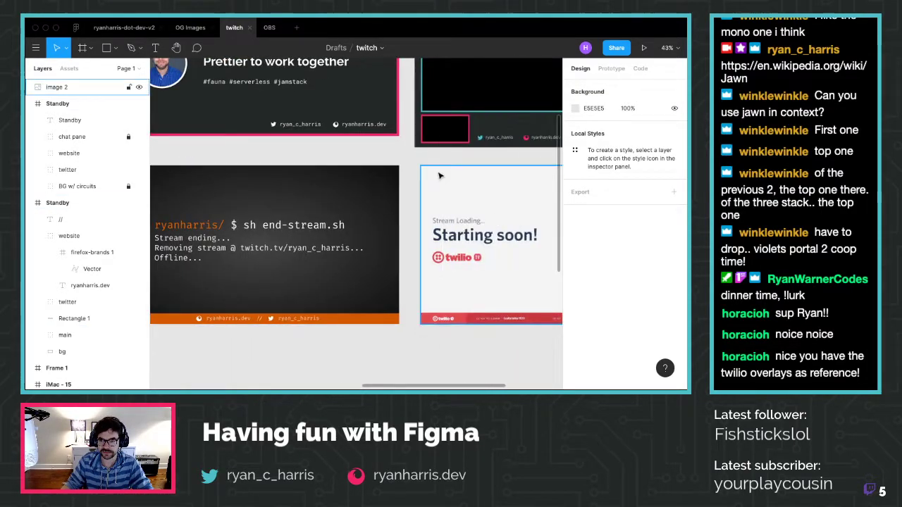
pyautogui.scroll(-5, 438, 175)
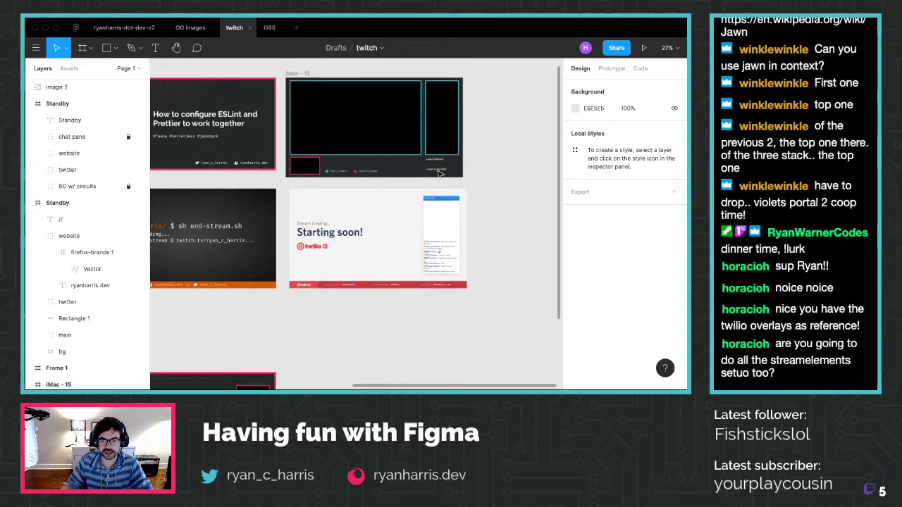
pyautogui.scroll(3, 439, 174)
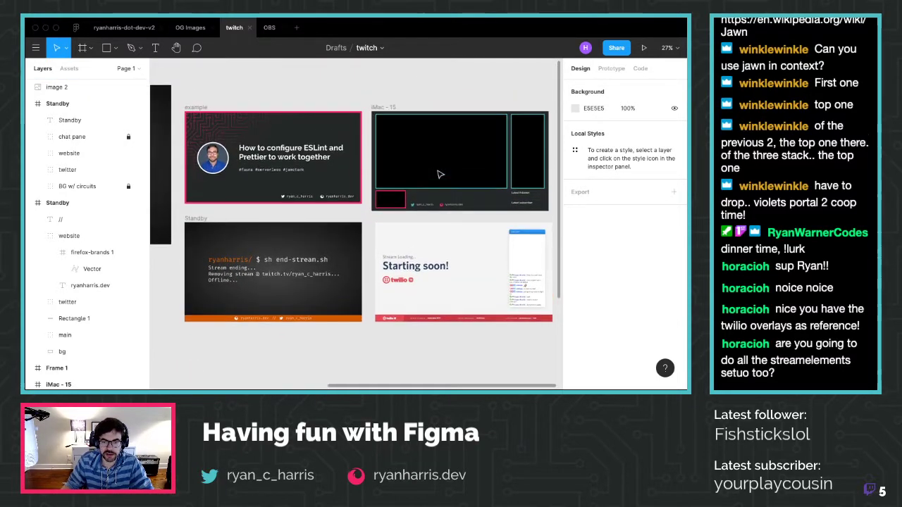
pyautogui.hscroll(-5, 440, 174)
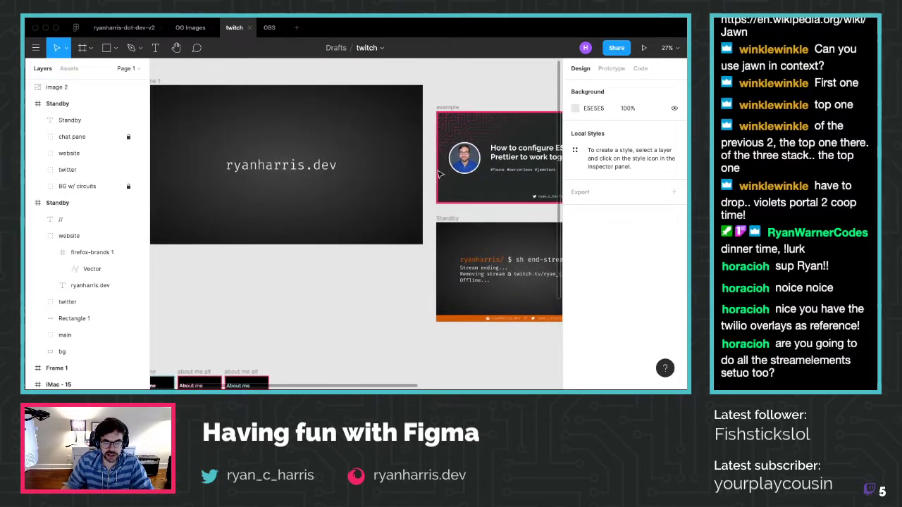
# Delete the website frame, restore it with undo, and bring the Starting soon! reference into view
pyautogui.click(383, 177)
pyautogui.press('Delete')
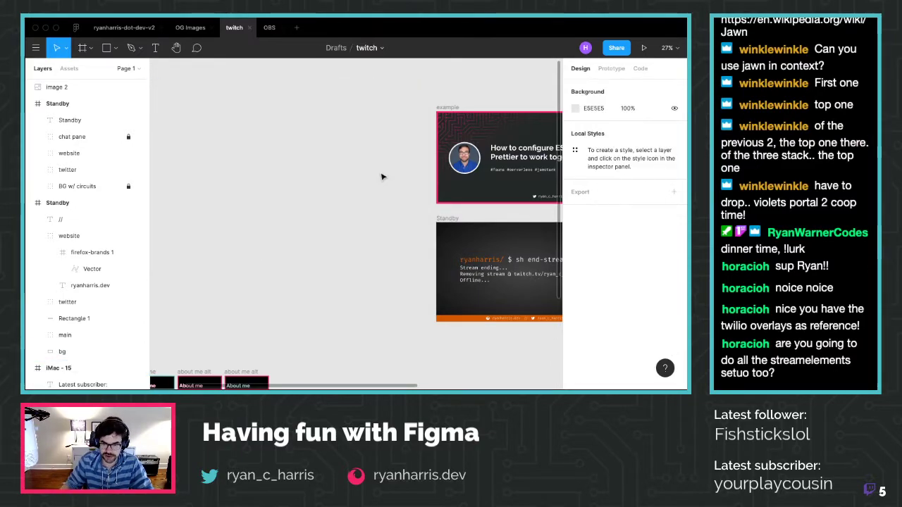
pyautogui.hscroll(5, 383, 180)
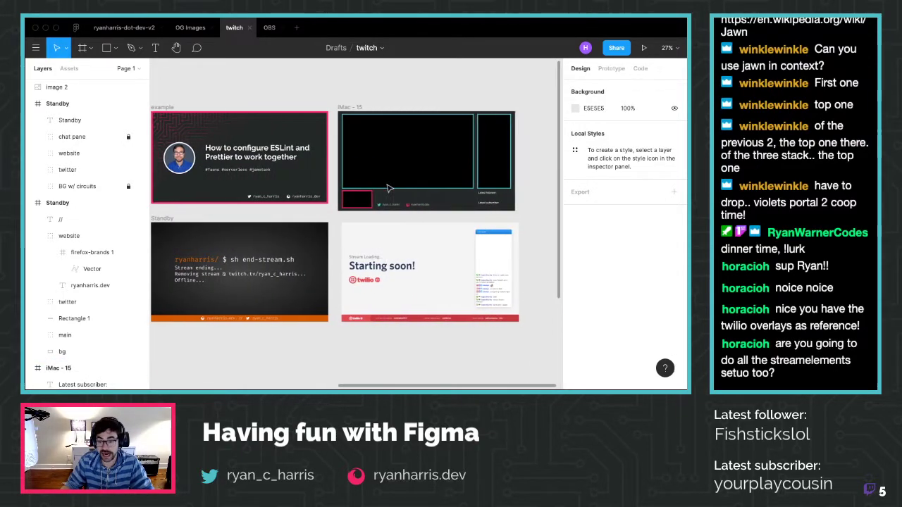
pyautogui.hscroll(-5, 387, 187)
pyautogui.hotkey('ctrl', 'z')
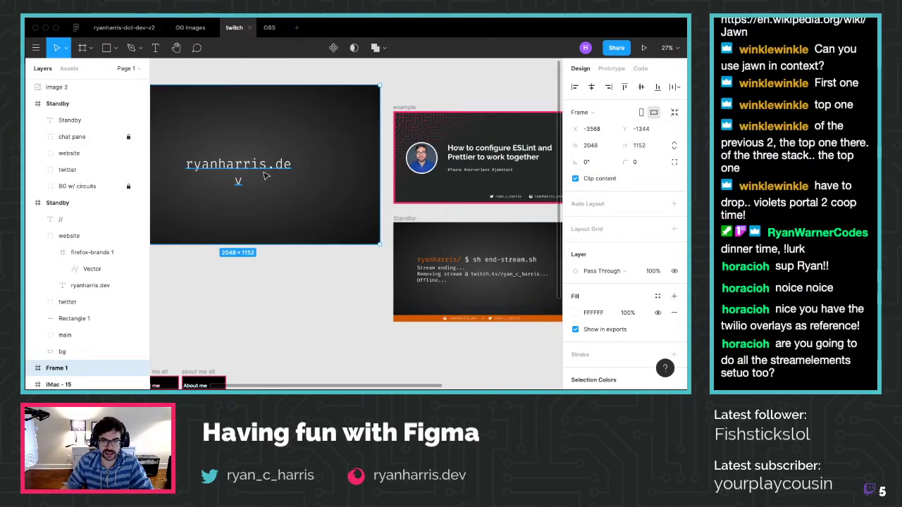
pyautogui.hscroll(-3, 265, 174)
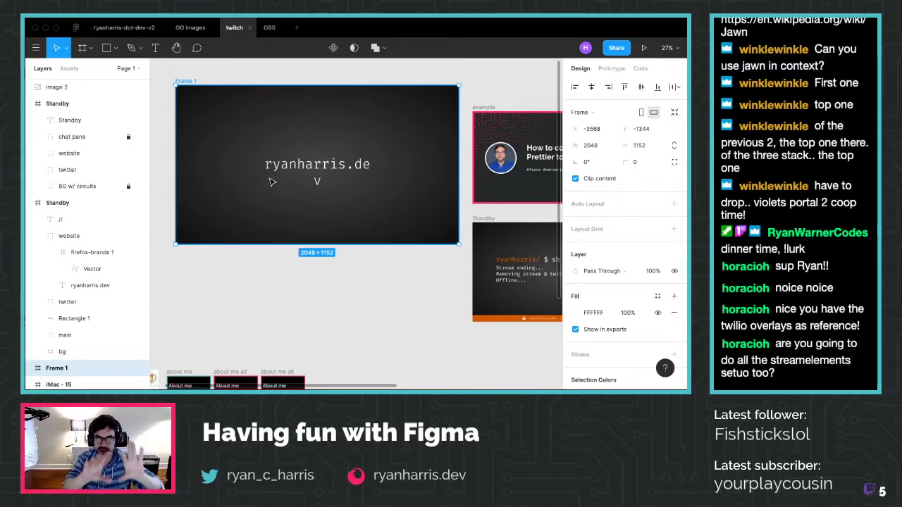
pyautogui.hscroll(10, 380, 348)
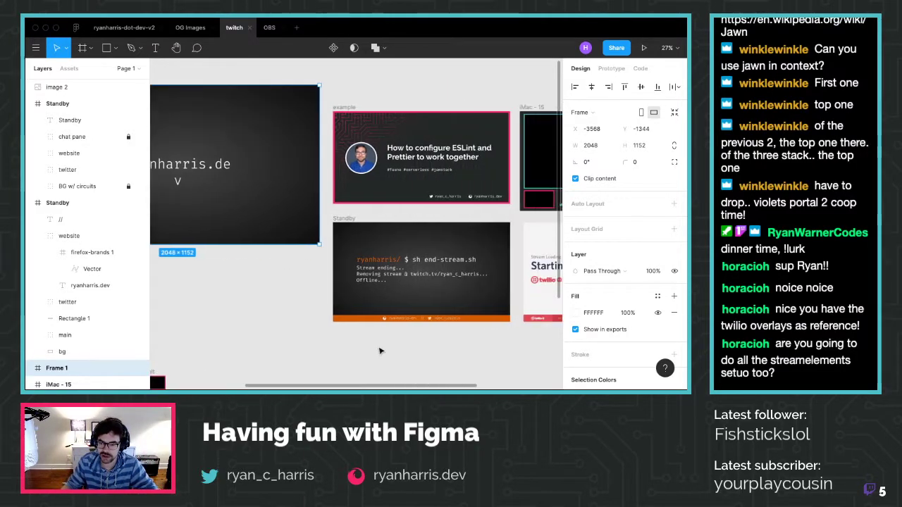
pyautogui.scroll(5, 391, 295)
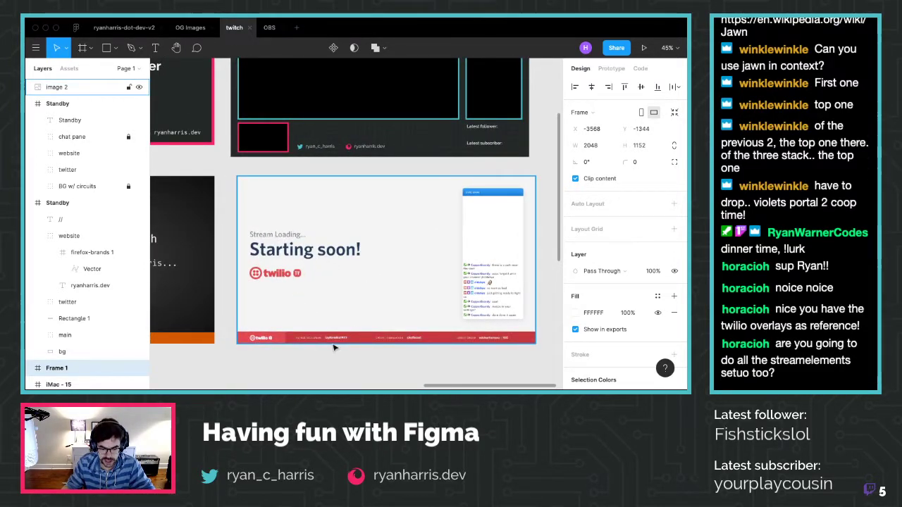
pyautogui.scroll(3, 334, 348)
pyautogui.scroll(-10, 334, 347)
pyautogui.scroll(10, 334, 348)
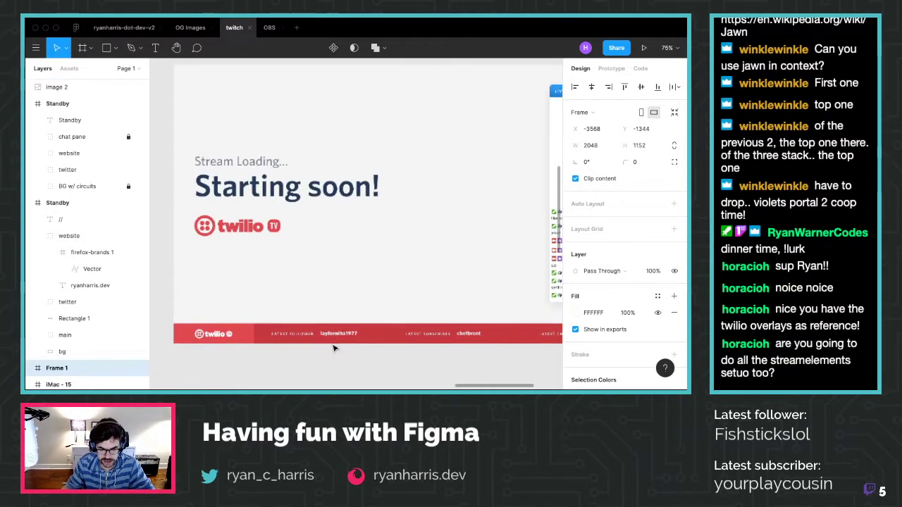
pyautogui.scroll(-2, 334, 348)
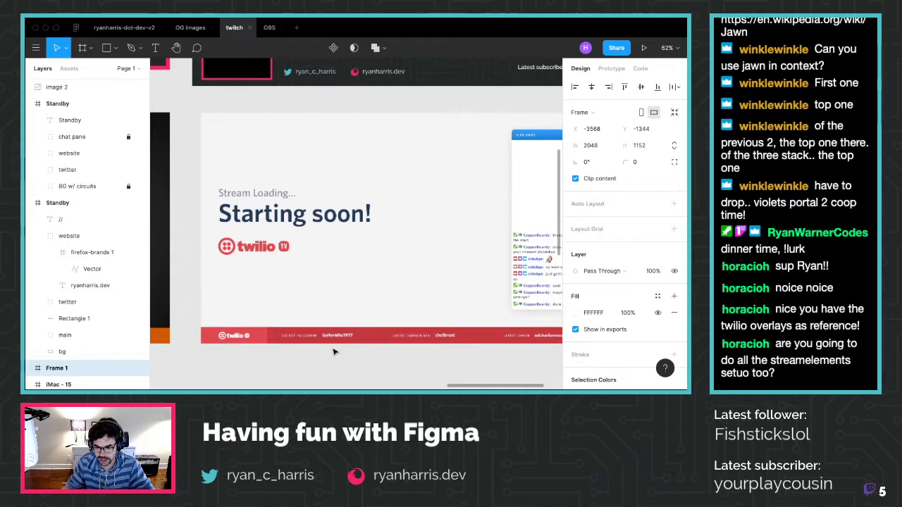
pyautogui.hscroll(2, 338, 345)
# Resize the Twilio 'Starting soon!' reference image to about 1006×565, then pan back to Standby
pyautogui.click(355, 330)
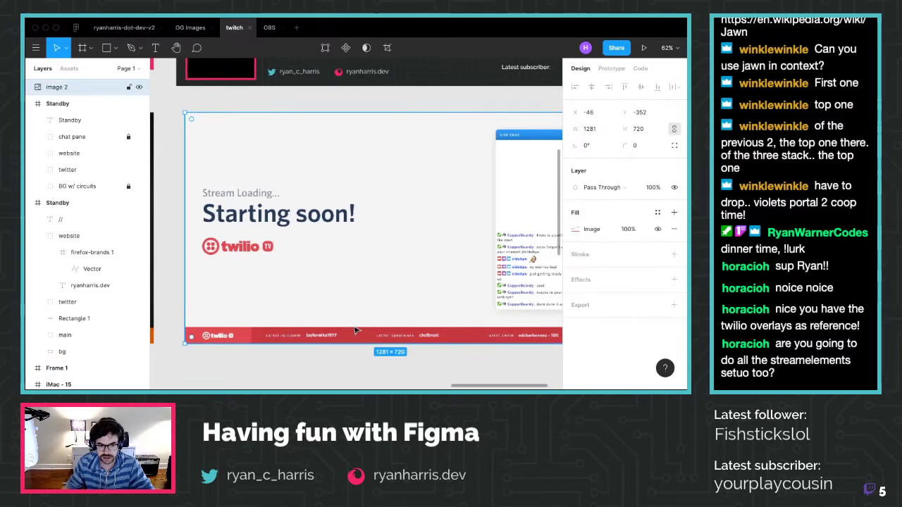
pyautogui.moveTo(182, 109); pyautogui.dragTo(381, 240)
pyautogui.moveTo(506, 277); pyautogui.dragTo(246, 149)
pyautogui.scroll(3, 246, 149)
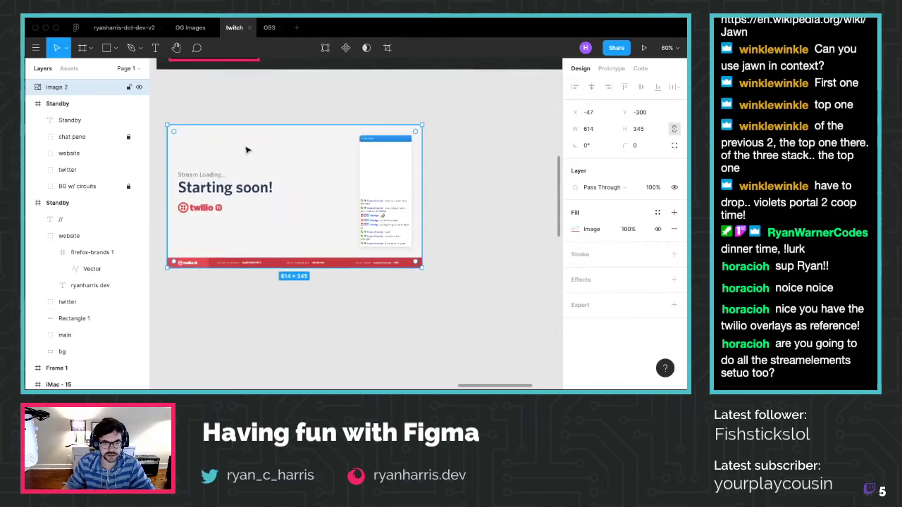
pyautogui.moveTo(424, 266); pyautogui.dragTo(529, 359)
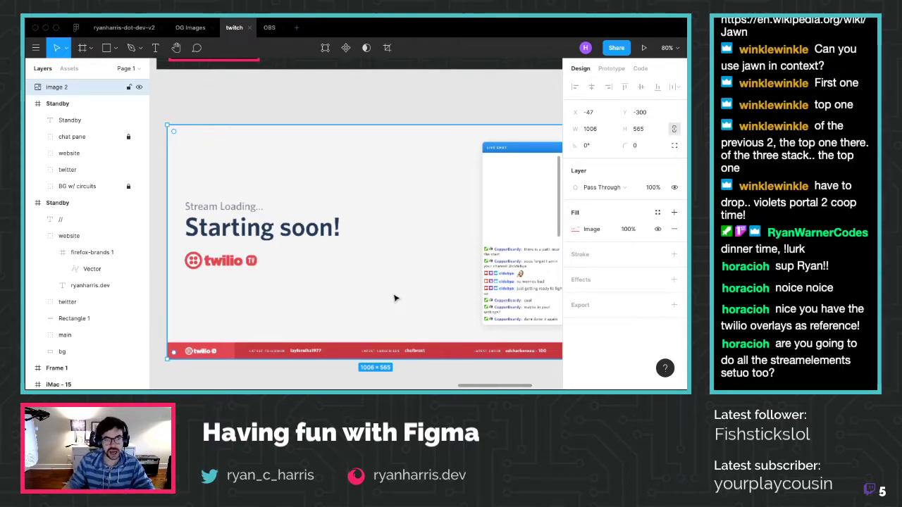
pyautogui.scroll(-5, 244, 238)
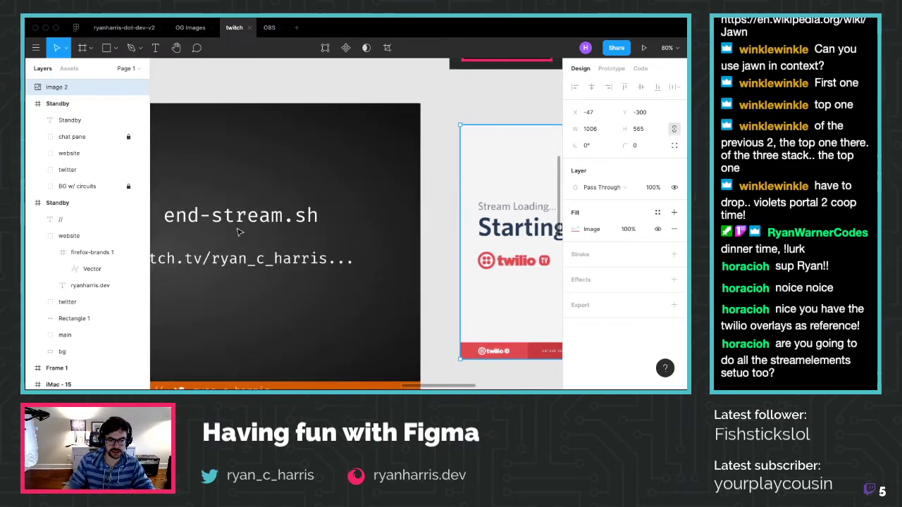
pyautogui.scroll(-4, 225, 240)
pyautogui.scroll(2, 189, 238)
pyautogui.scroll(5, 188, 237)
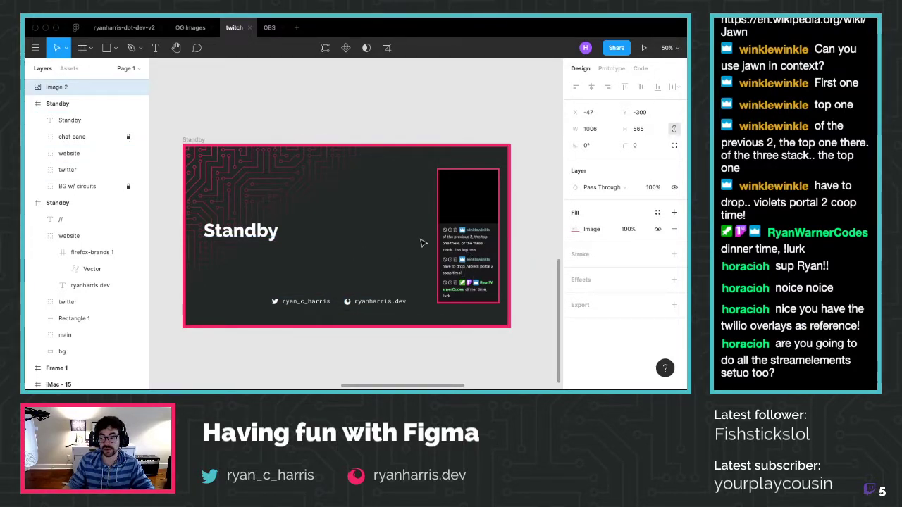
# Append '...' to the title so it reads 'Standby...'
pyautogui.click(255, 234)
pyautogui.doubleClick(274, 233)
pyautogui.press('Right')
pyautogui.write('/')
pyautogui.write('..')
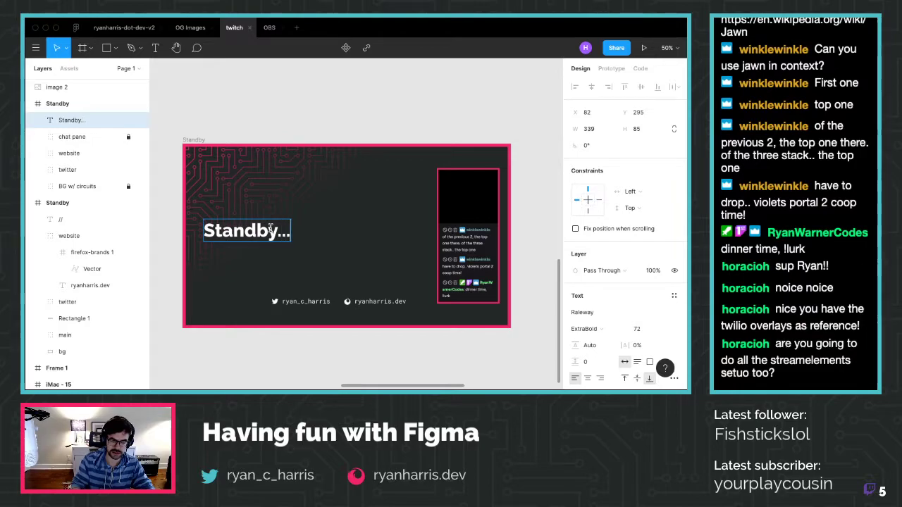
pyautogui.press('Escape')
# Move the Twitter handle group up beneath the Standby title on the left
pyautogui.click(315, 302)
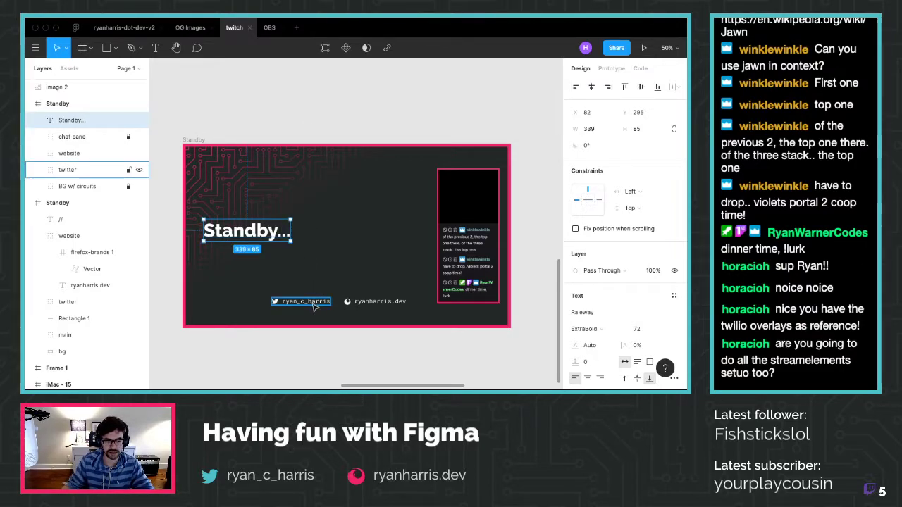
pyautogui.click(315, 302)
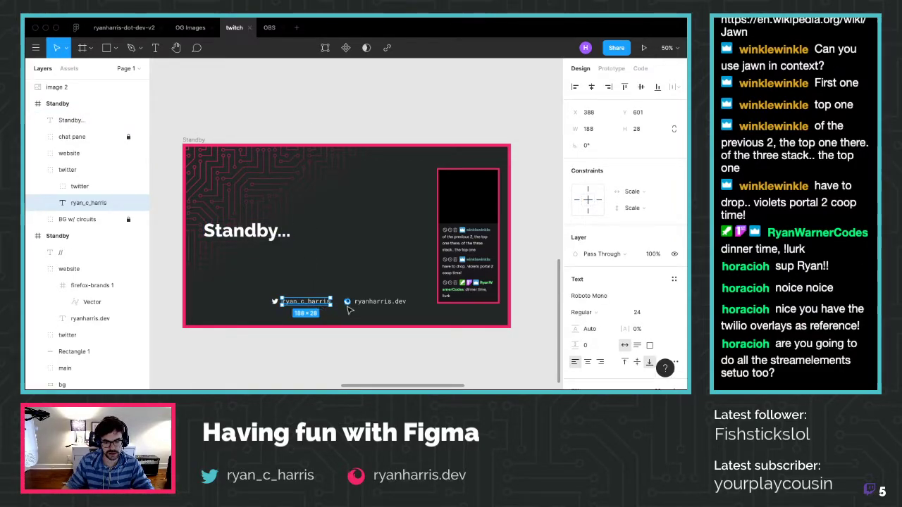
pyautogui.click(79, 185)
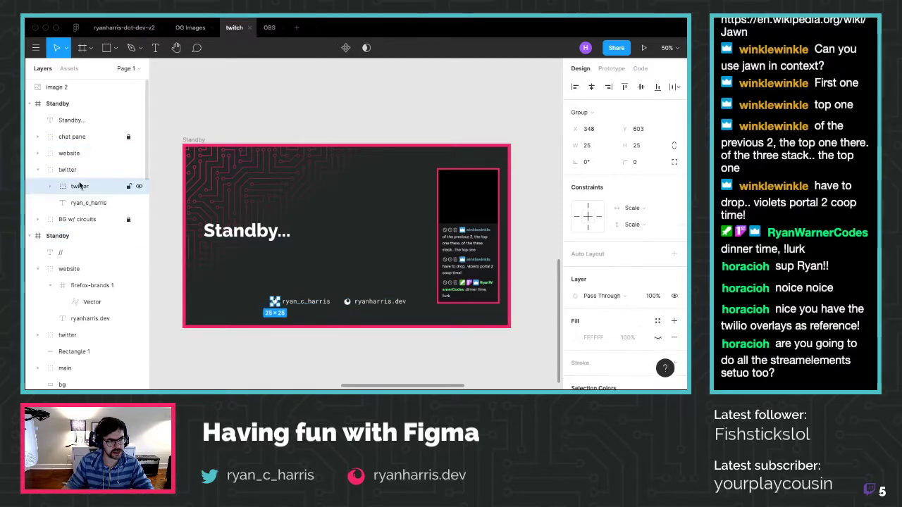
pyautogui.hotkey('ctrl', 'v')
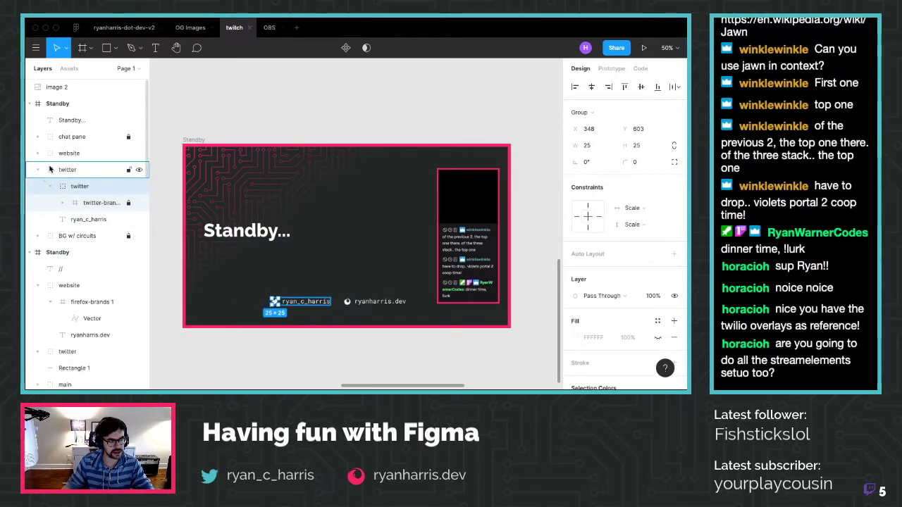
pyautogui.click(69, 153)
pyautogui.click(302, 300)
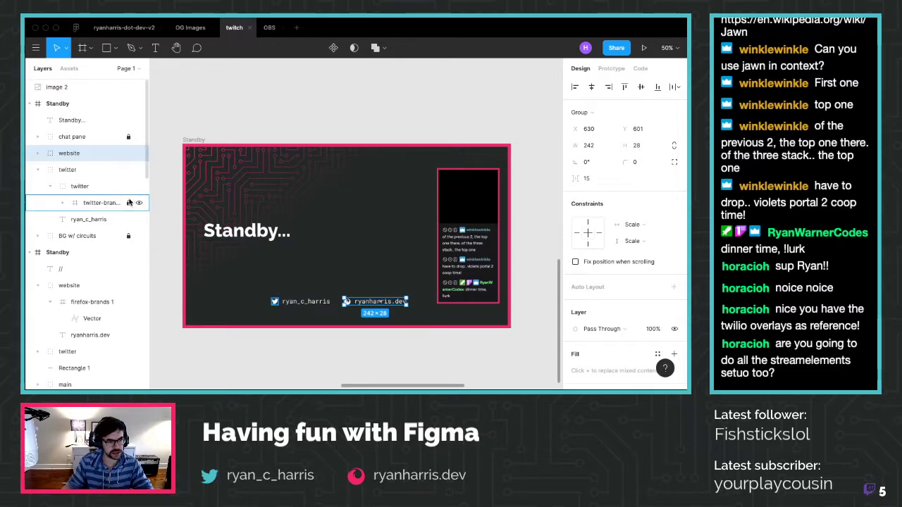
pyautogui.moveTo(313, 305); pyautogui.dragTo(251, 288)
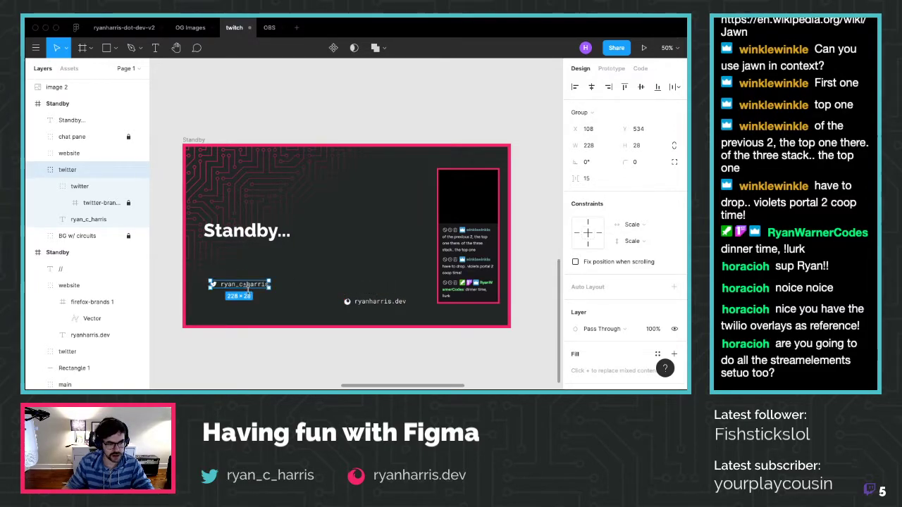
# Expand the Twitter icon's inner layers and select the handle text layer
pyautogui.click(78, 186)
pyautogui.click(63, 203)
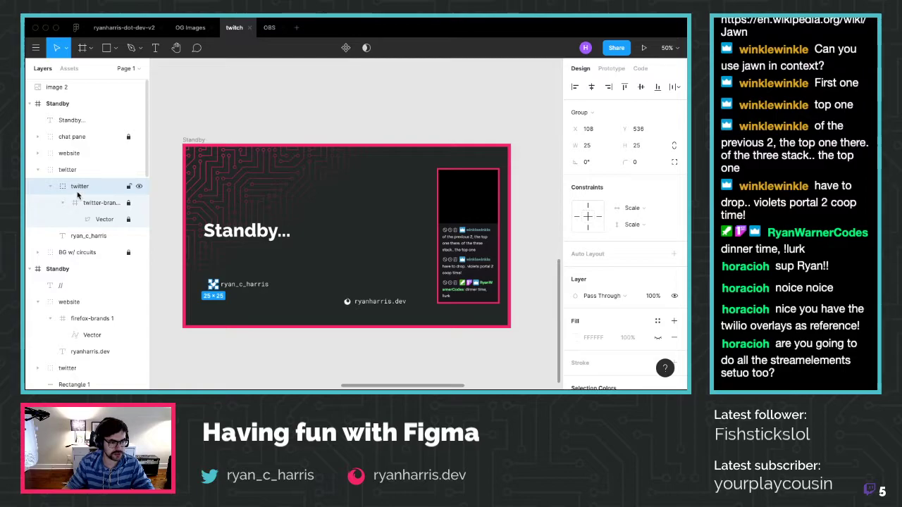
pyautogui.click(52, 187)
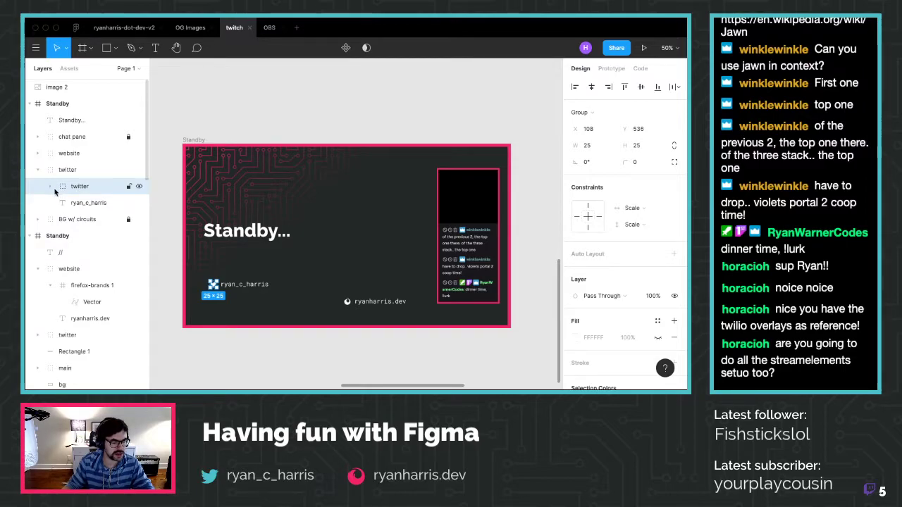
pyautogui.click(91, 202)
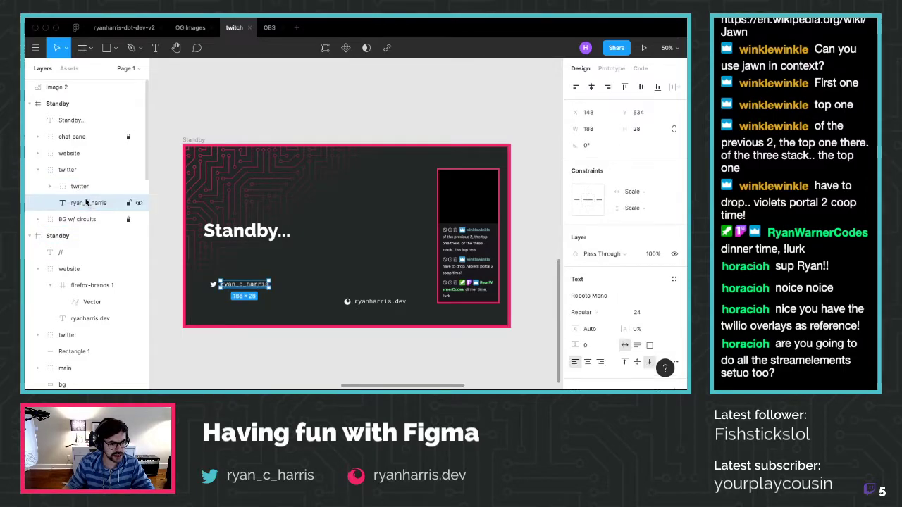
# Make the Twitter icon and handle a component named 'social/twitter', moved above the twitter group
pyautogui.keyDown('shift'); pyautogui.click(85, 190); pyautogui.keyUp('shift')
pyautogui.moveTo(144, 287)
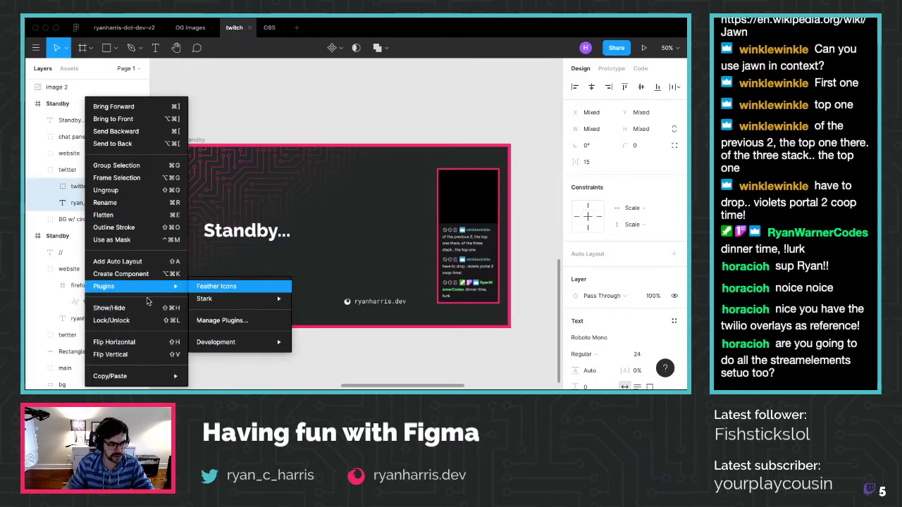
pyautogui.click(152, 274)
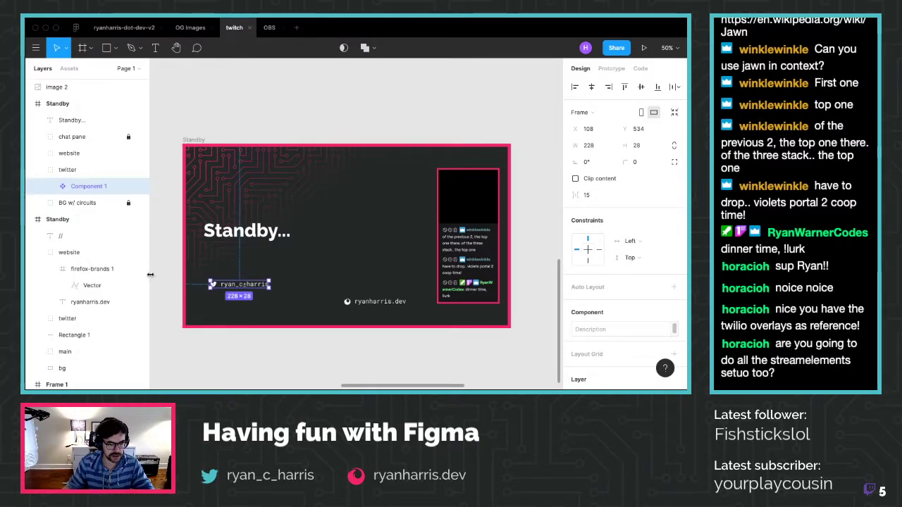
pyautogui.doubleClick(87, 188)
pyautogui.write('social')
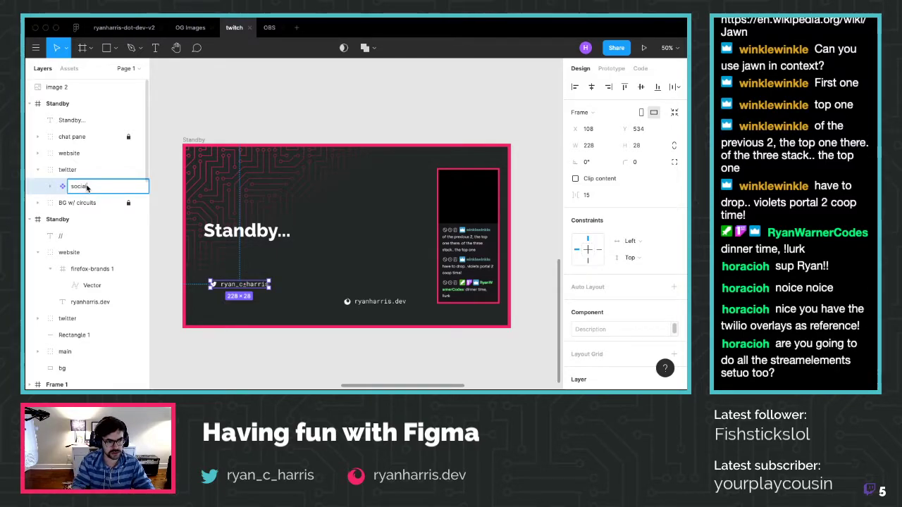
pyautogui.write('/twitter')
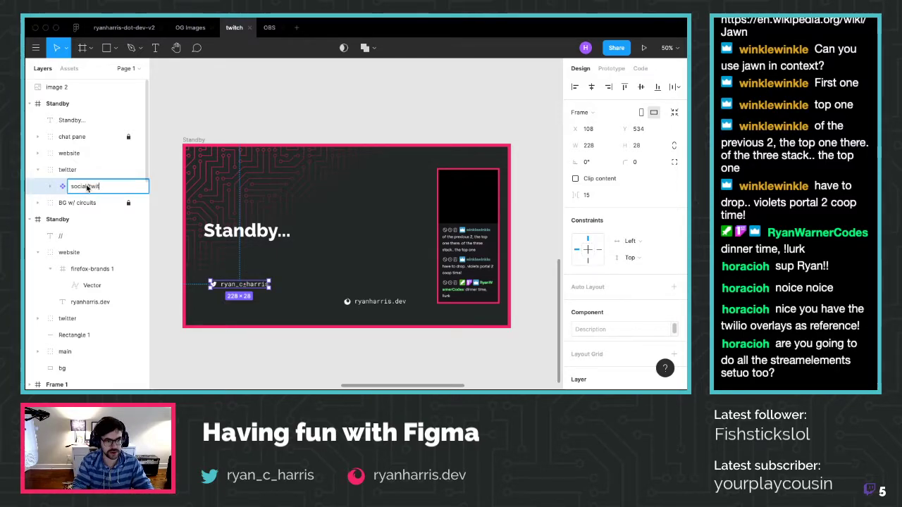
pyautogui.press('Return')
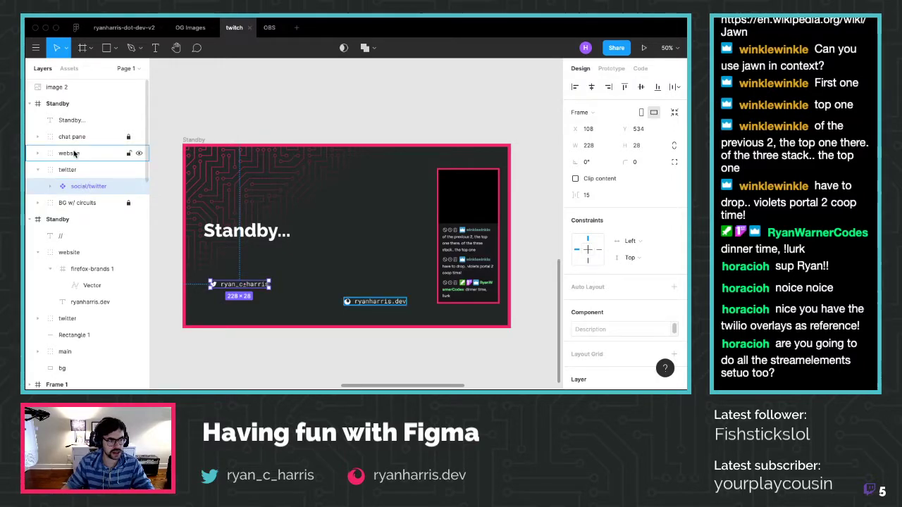
pyautogui.moveTo(71, 185); pyautogui.dragTo(68, 166)
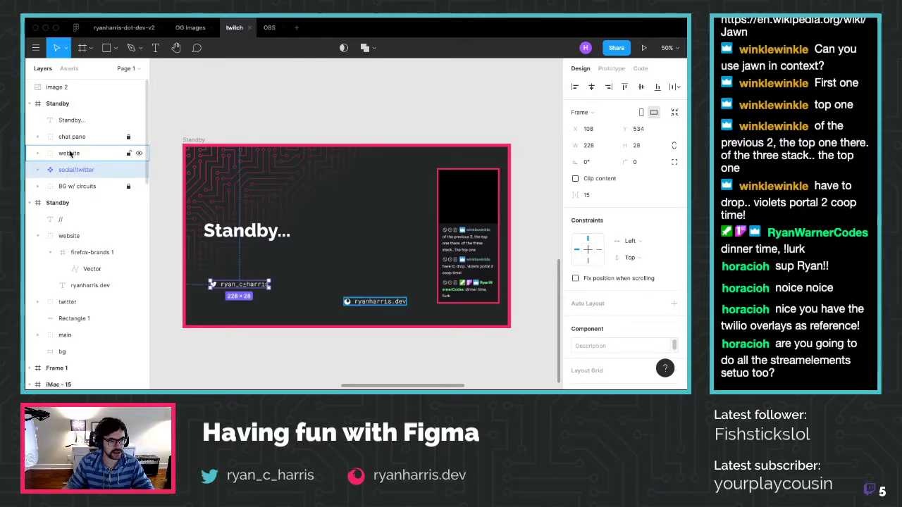
pyautogui.click(70, 154)
# Turn the ryanharris.dev website group into a component
pyautogui.rightClick(70, 153)
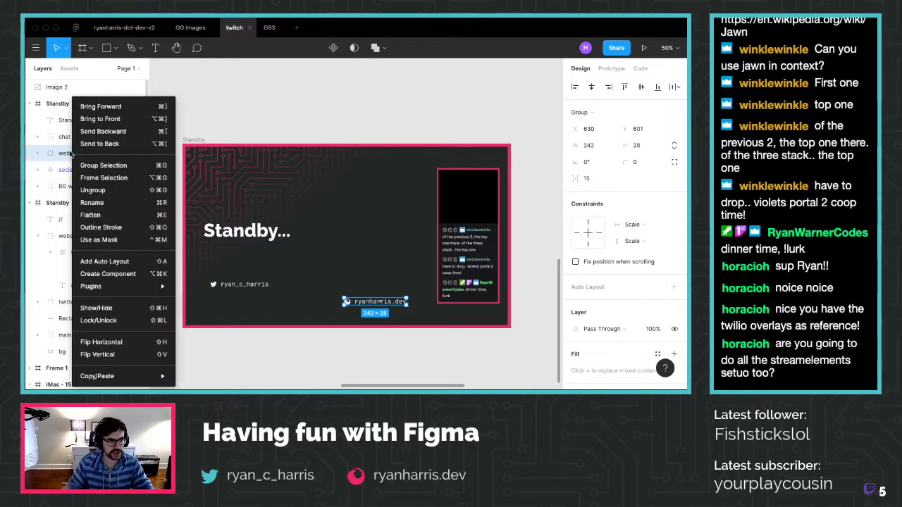
pyautogui.click(125, 274)
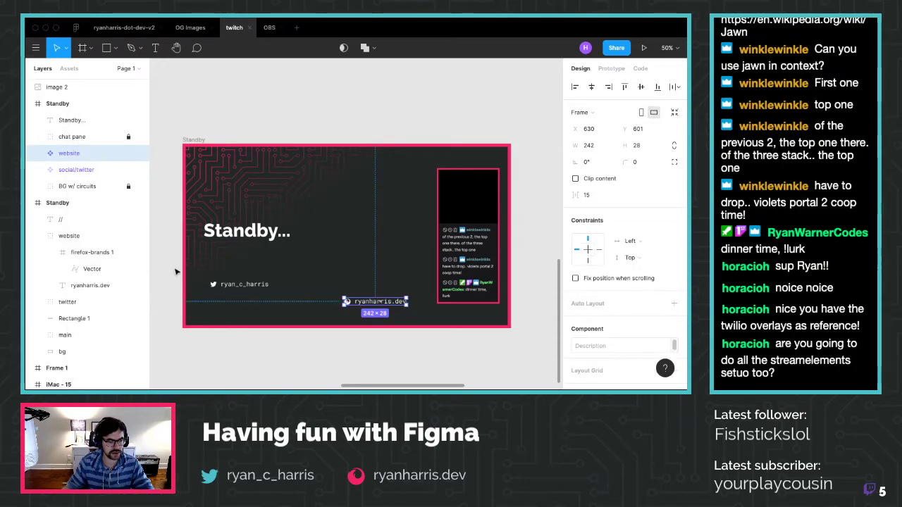
pyautogui.rightClick(63, 155)
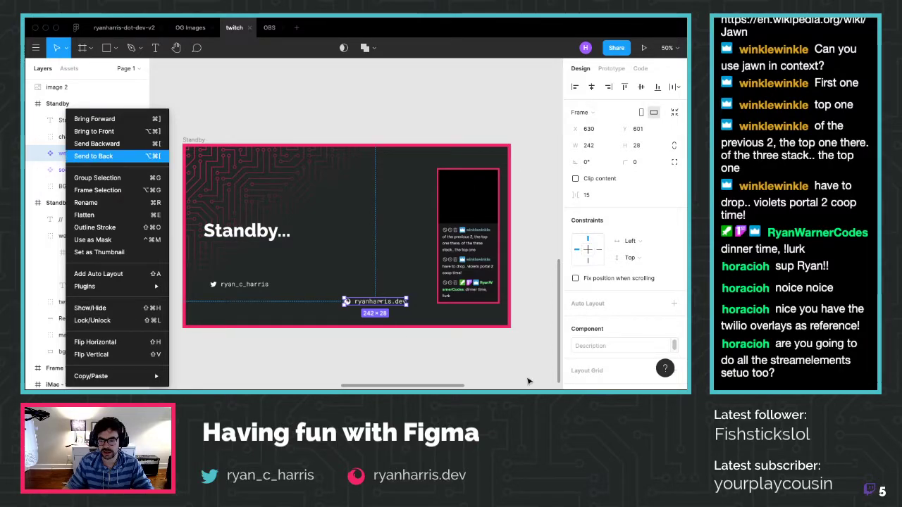
pyautogui.press('Escape')
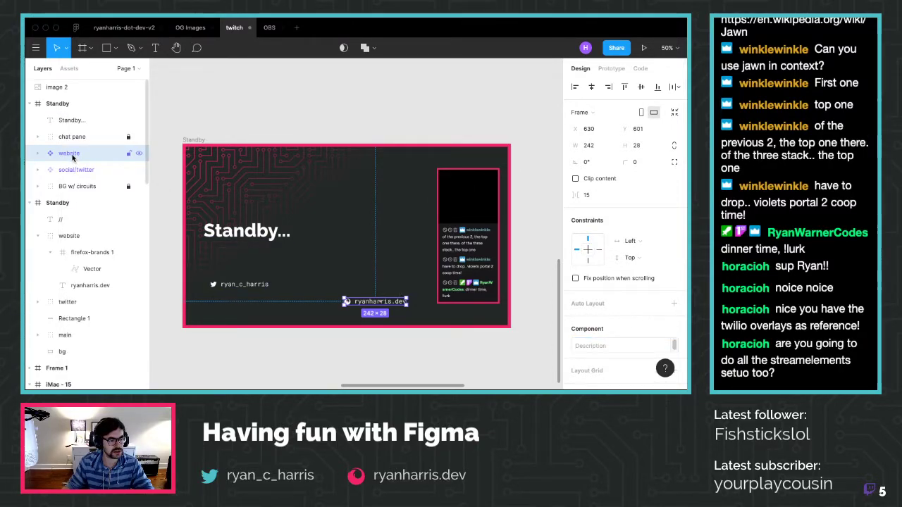
# Rename the new component to 'social/web'
pyautogui.doubleClick(71, 154)
pyautogui.write('spoo')
pyautogui.press('BackSpace')
pyautogui.press('BackSpace')
pyautogui.press('BackSpace')
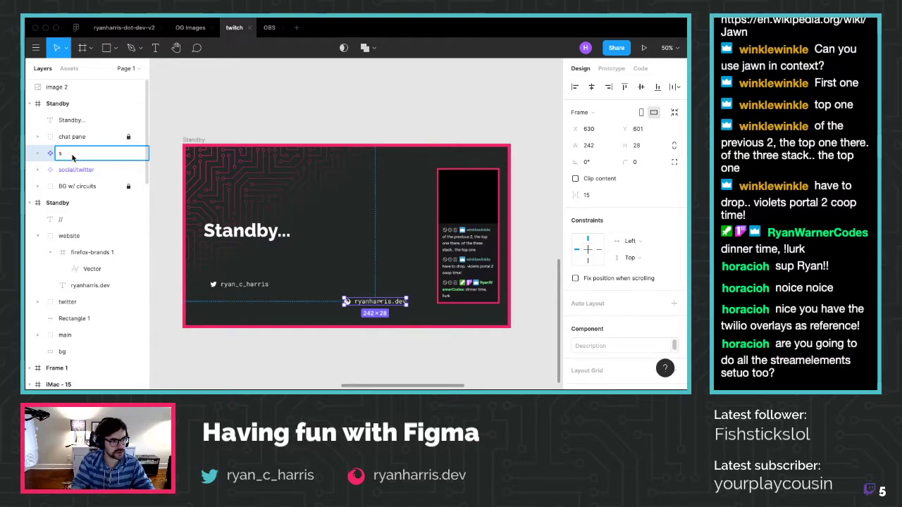
pyautogui.write('ocial/web')
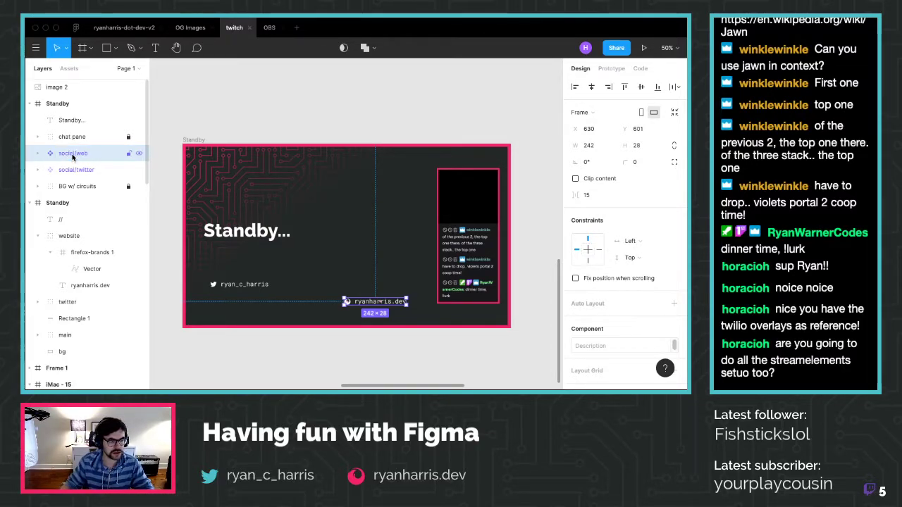
pyautogui.press('Return')
pyautogui.press('Escape')
# Reselect the social/web component, then bring up the file's local components
pyautogui.rightClick(79, 158)
pyautogui.press('Escape')
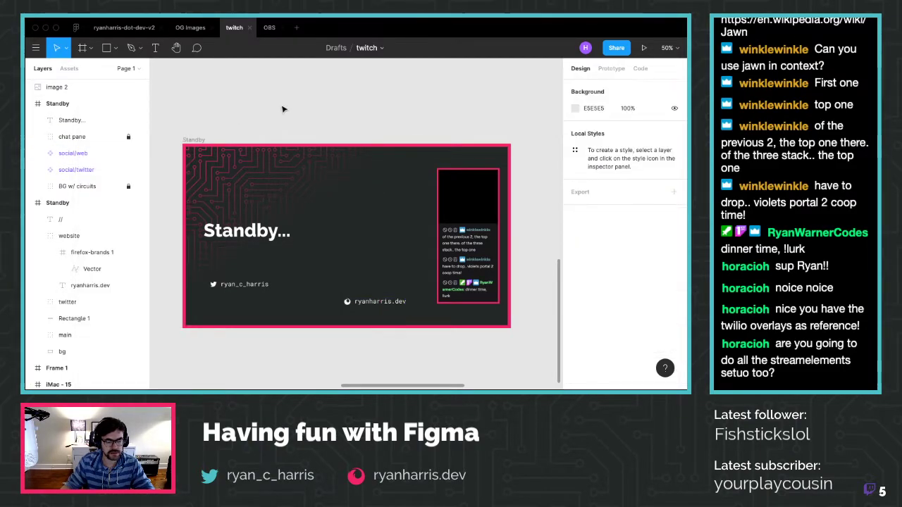
pyautogui.click(60, 152)
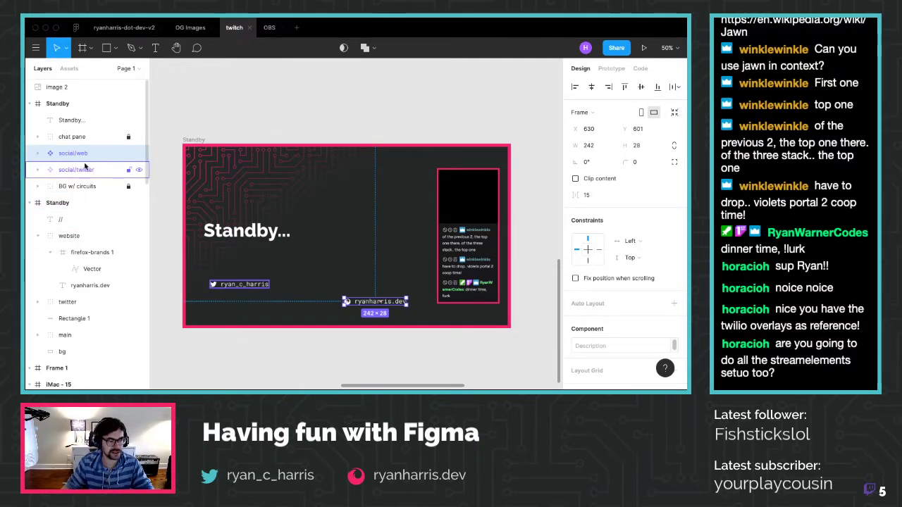
pyautogui.click(358, 372)
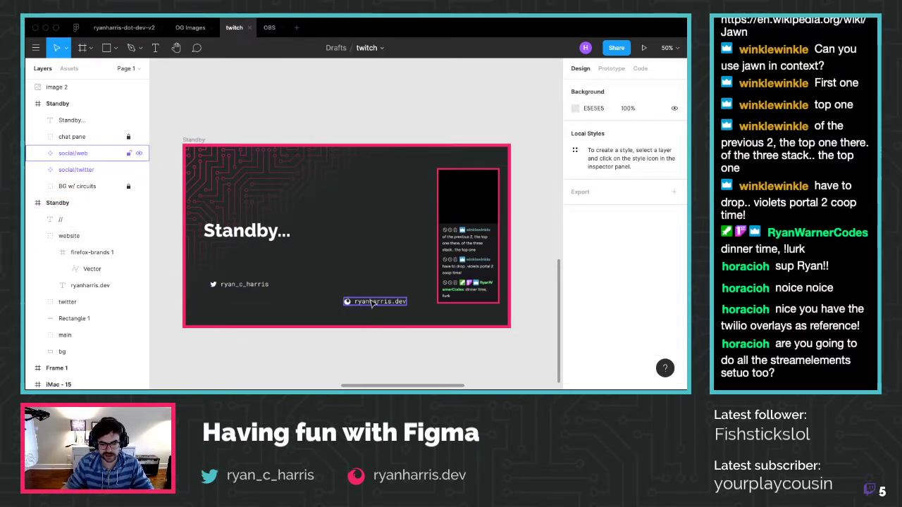
pyautogui.click(70, 69)
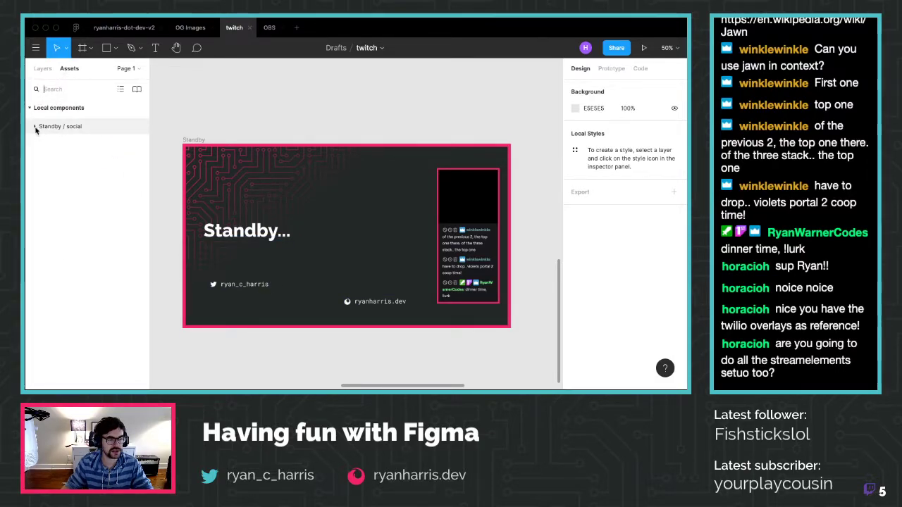
# Expand Standby / social, test-place social/twitter and undo, then return to the Layers tree
pyautogui.click(35, 127)
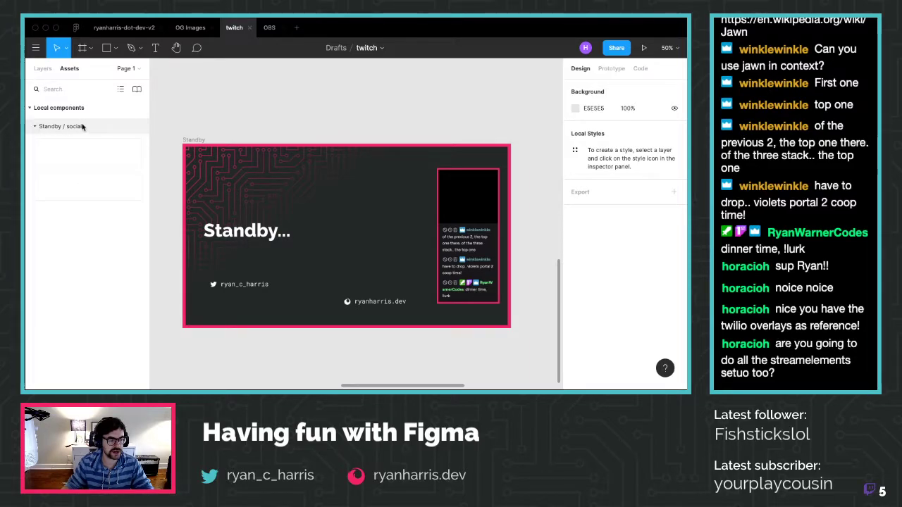
pyautogui.moveTo(136, 164); pyautogui.dragTo(282, 187)
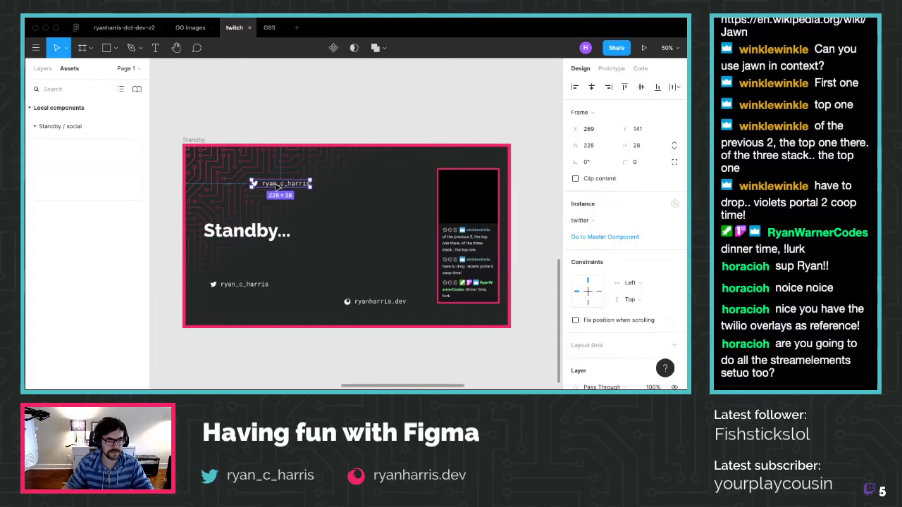
pyautogui.hotkey('ctrl', 'z')
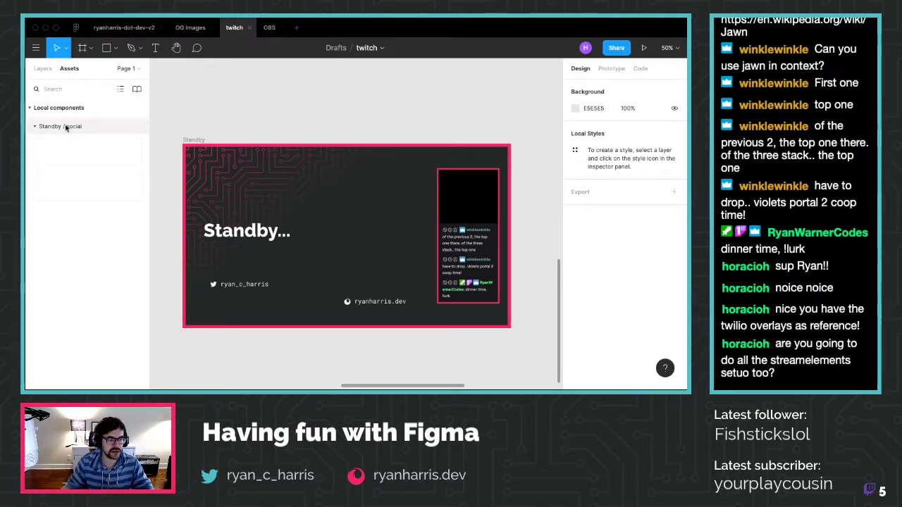
pyautogui.click(44, 68)
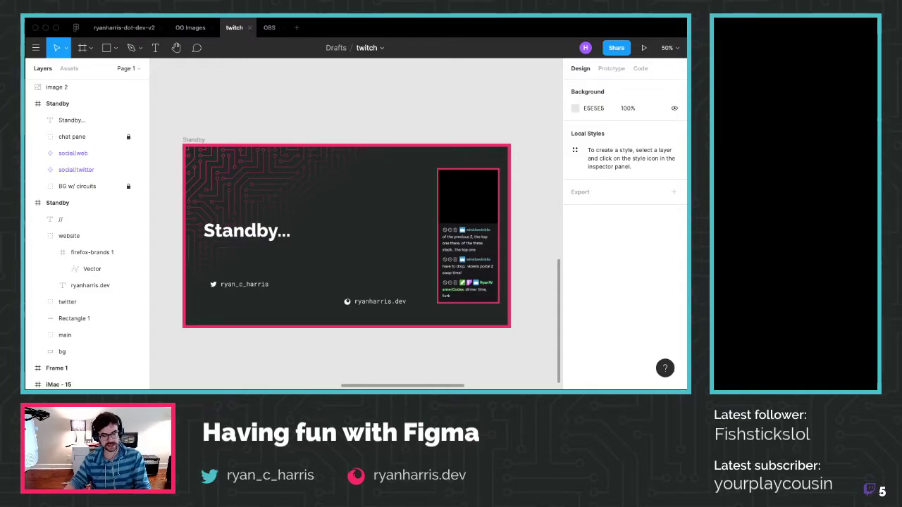
pyautogui.doubleClick(243, 285)
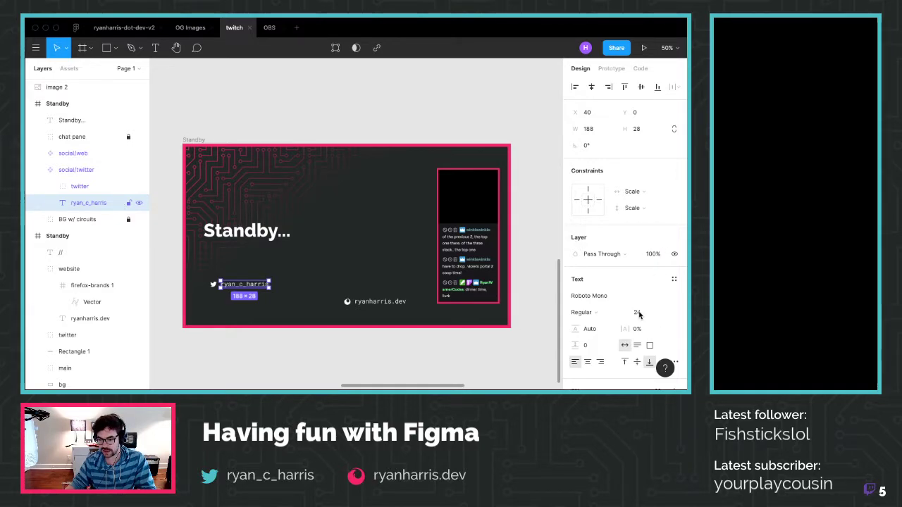
# Try font size 48 on the ryan_c_harris handle text, then undo back to 24
pyautogui.click(660, 313)
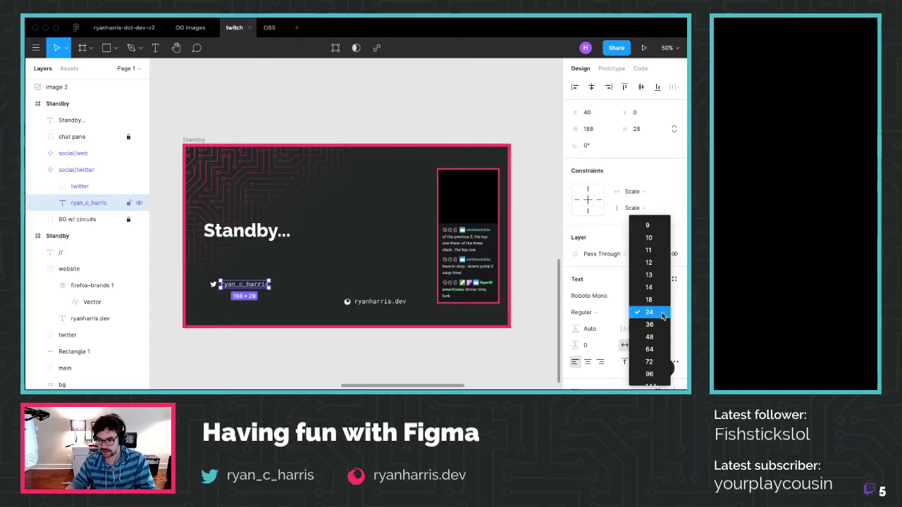
pyautogui.click(659, 337)
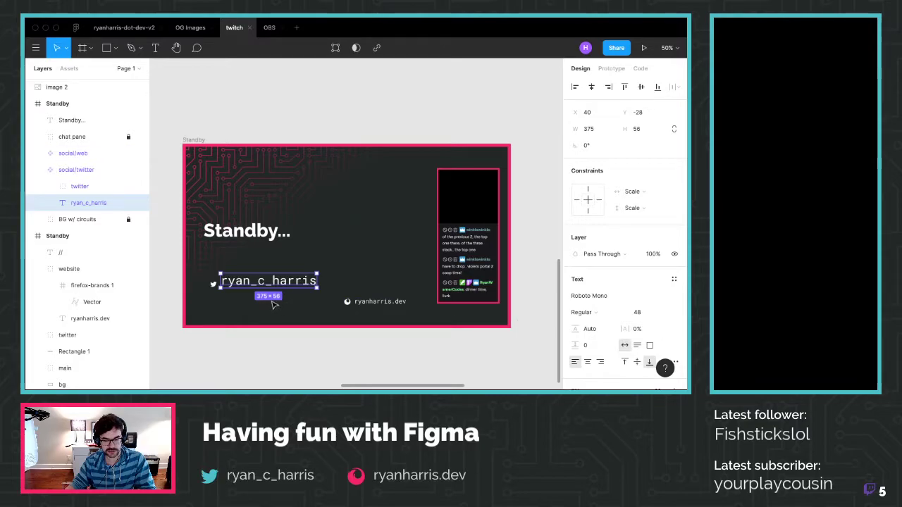
pyautogui.press('super+z')
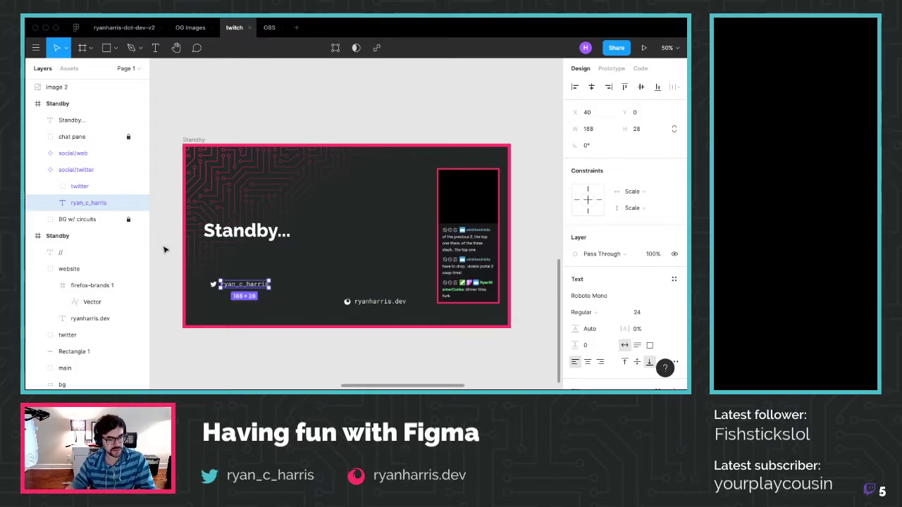
# Select the social/twitter instance, then select social/web and open its actions
pyautogui.click(81, 170)
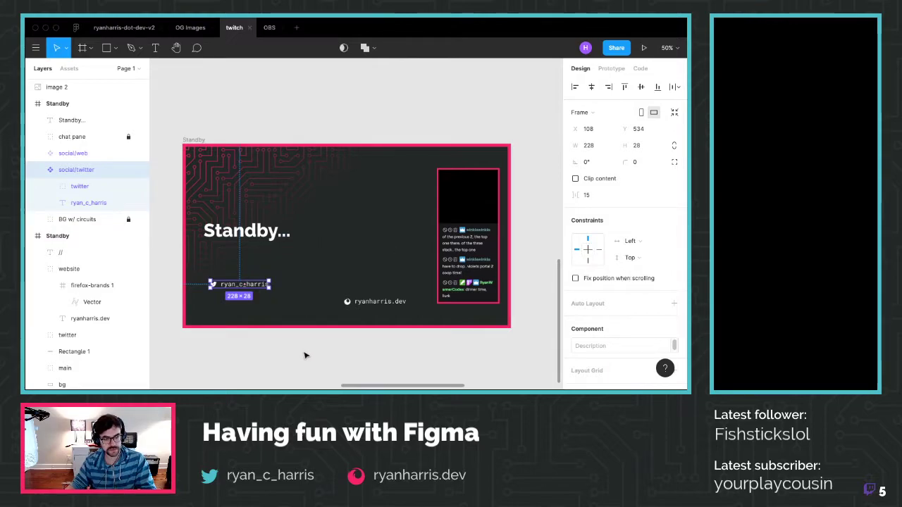
pyautogui.click(305, 355)
pyautogui.click(80, 154)
pyautogui.rightClick(79, 159)
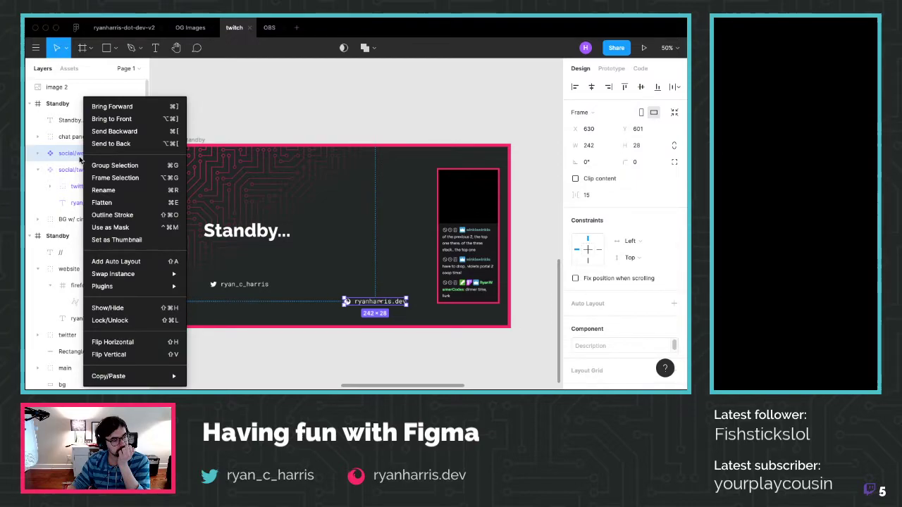
# Swap the social/web instance to the web component and attempt the same on social/twitter
pyautogui.moveTo(116, 273)
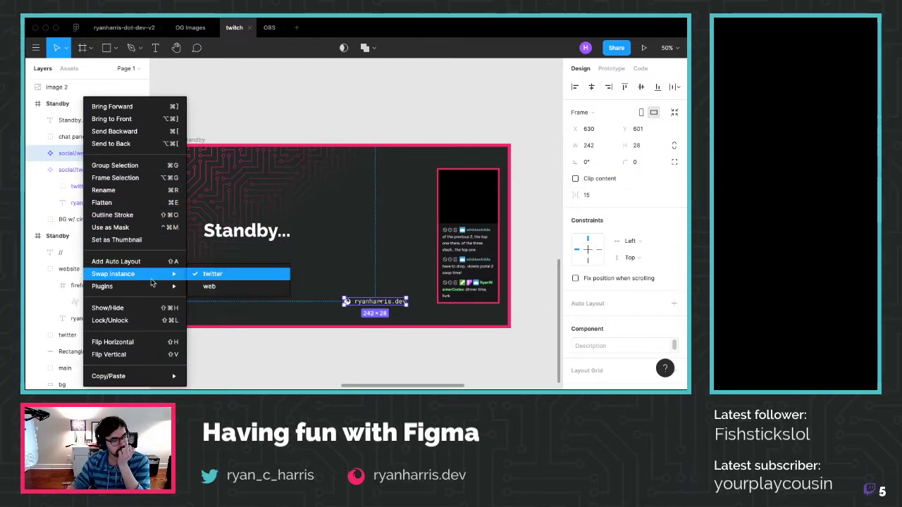
pyautogui.click(236, 286)
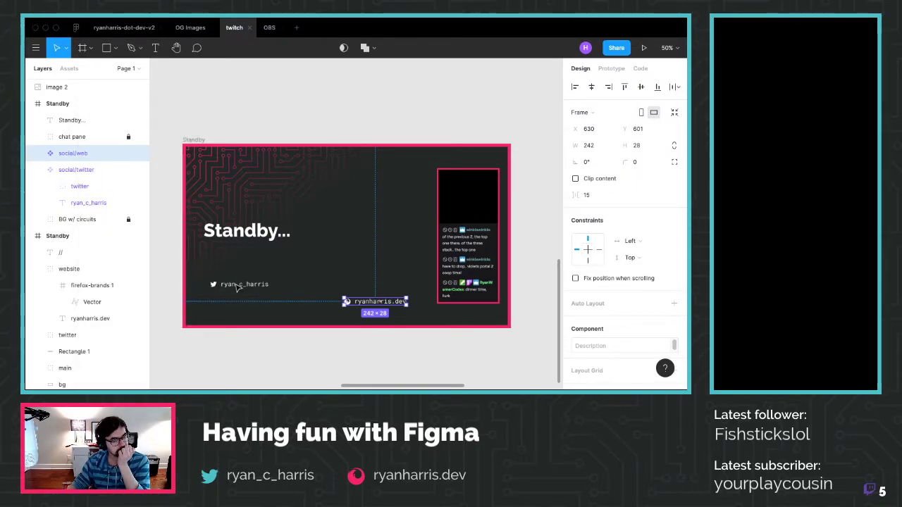
pyautogui.click(96, 170)
pyautogui.rightClick(95, 170)
pyautogui.moveTo(172, 273)
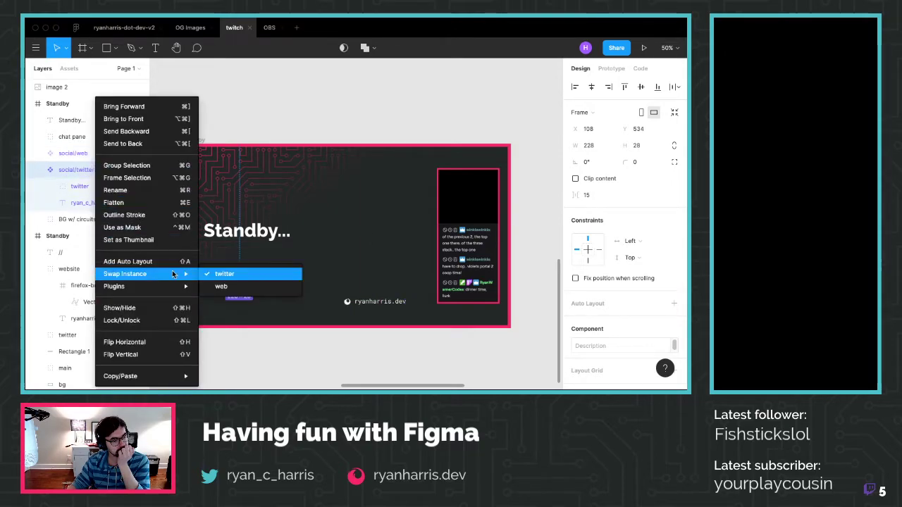
pyautogui.click(240, 286)
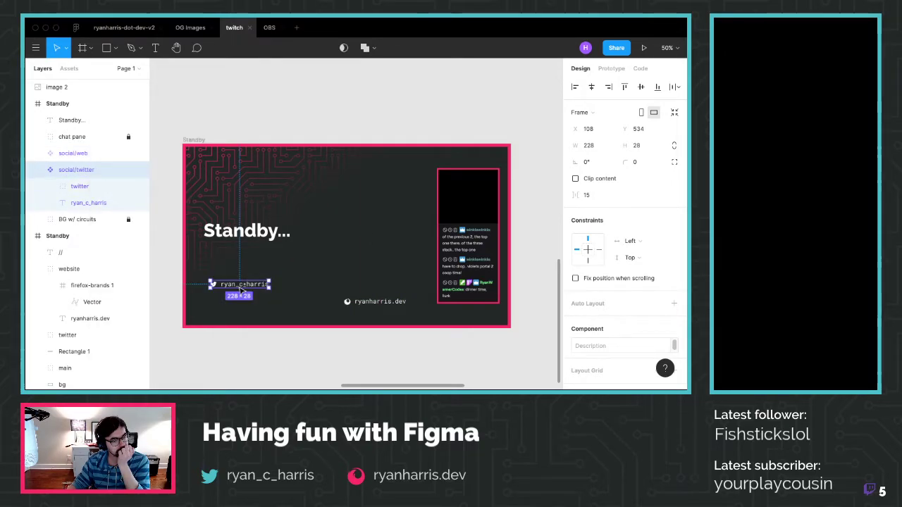
pyautogui.rightClick(241, 290)
pyautogui.click(483, 109)
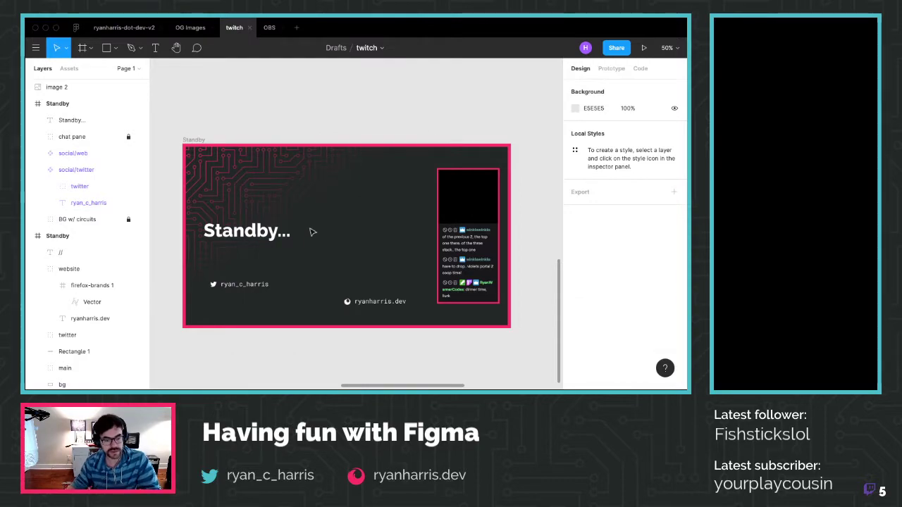
# Retry the web swap on social/twitter, then reselect social/web and peek into the twitter icon group
pyautogui.rightClick(87, 171)
pyautogui.moveTo(176, 274)
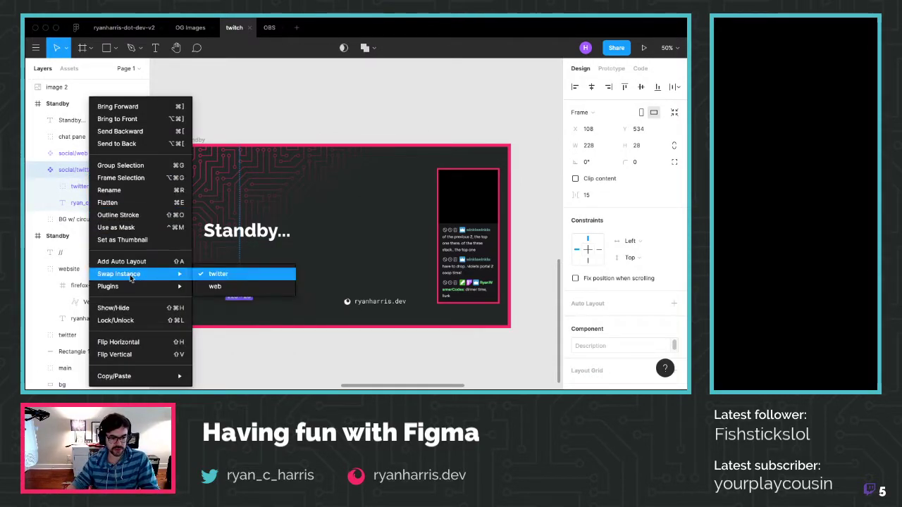
pyautogui.click(222, 284)
pyautogui.click(276, 339)
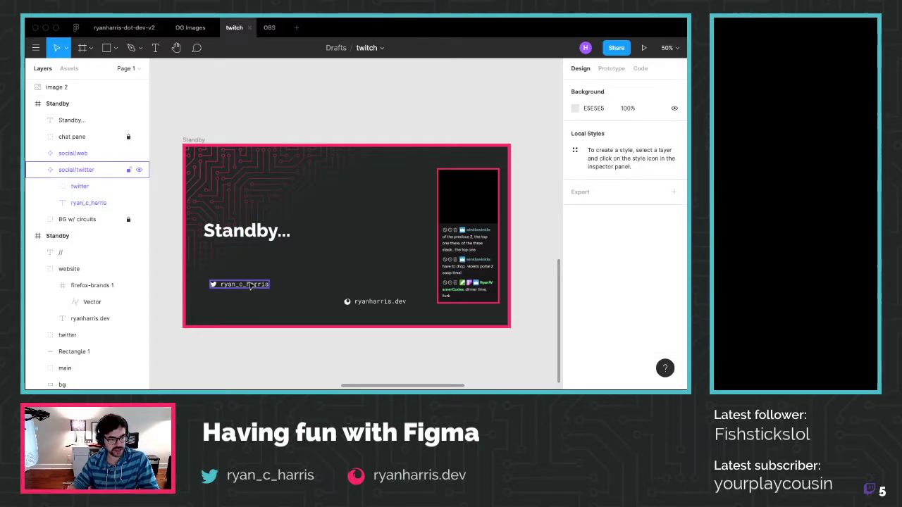
pyautogui.click(250, 284)
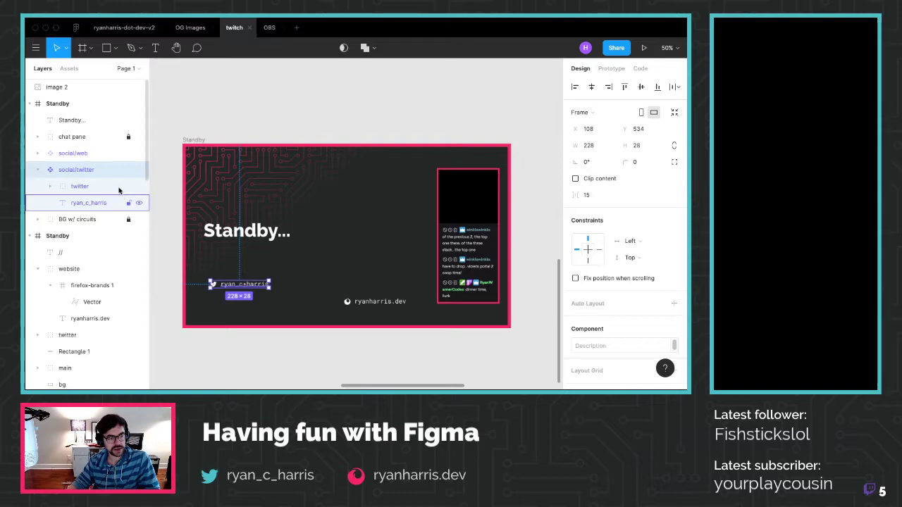
pyautogui.click(86, 155)
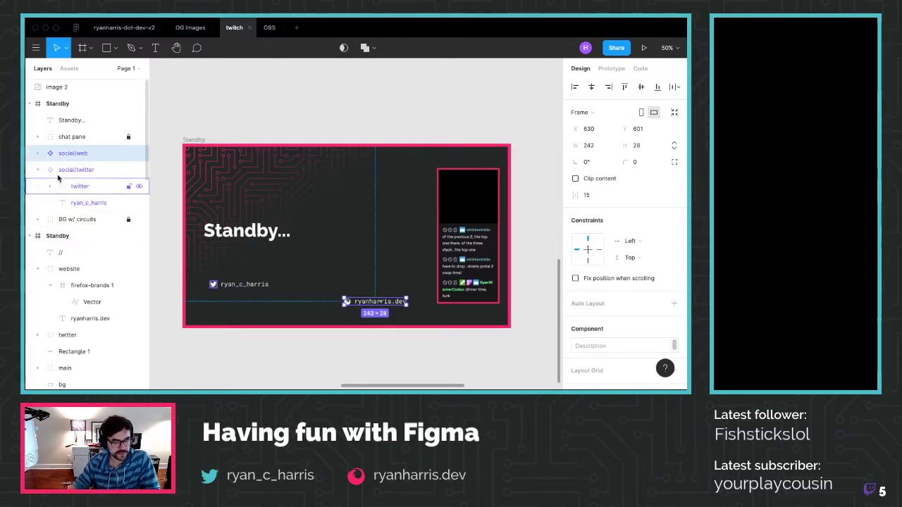
pyautogui.click(51, 187)
pyautogui.click(55, 188)
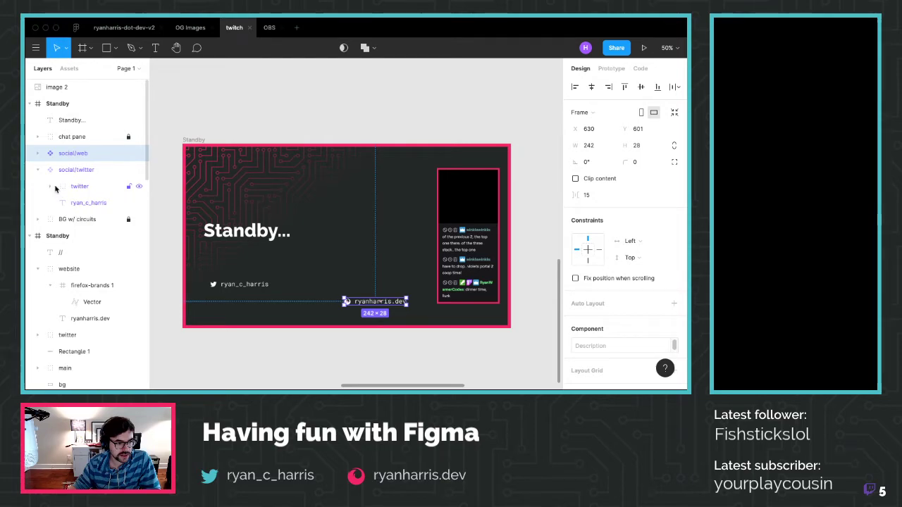
pyautogui.click(84, 203)
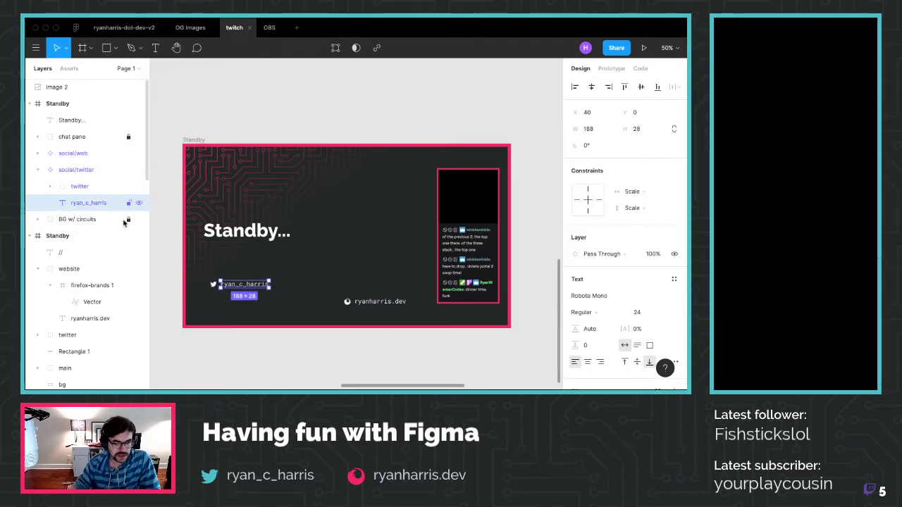
pyautogui.click(661, 312)
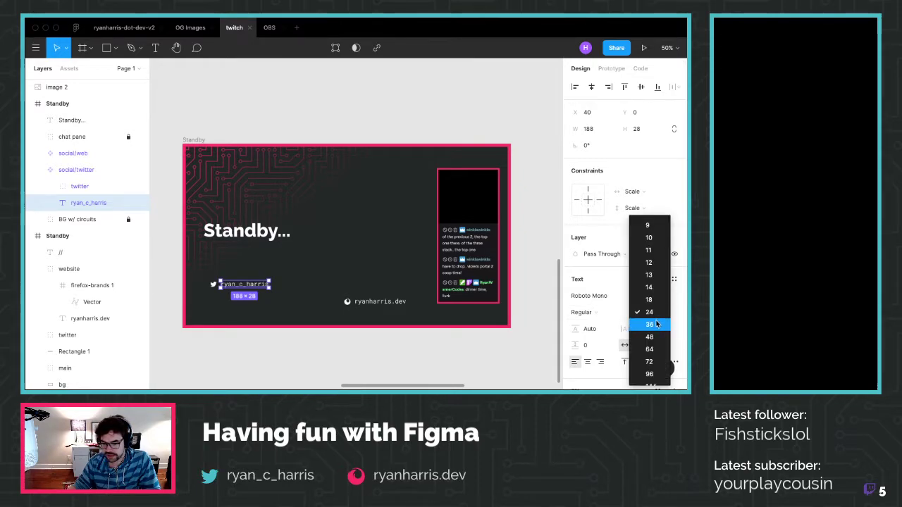
pyautogui.click(651, 324)
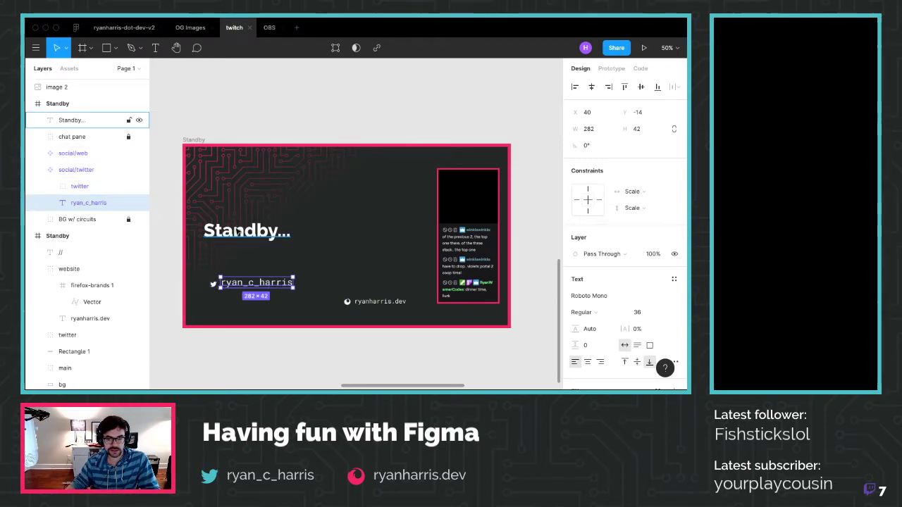
# Set the Standby... title to font size 96 and nudge it slightly right and down
pyautogui.click(661, 313)
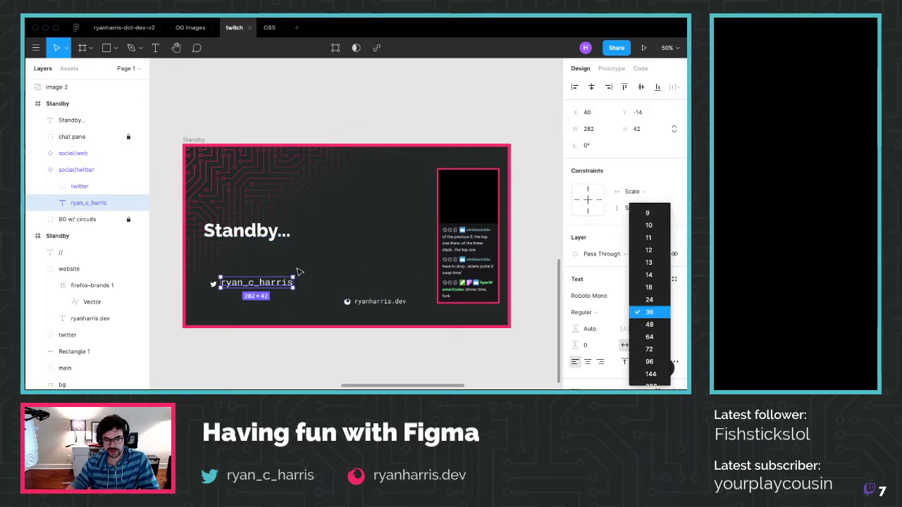
pyautogui.click(268, 238)
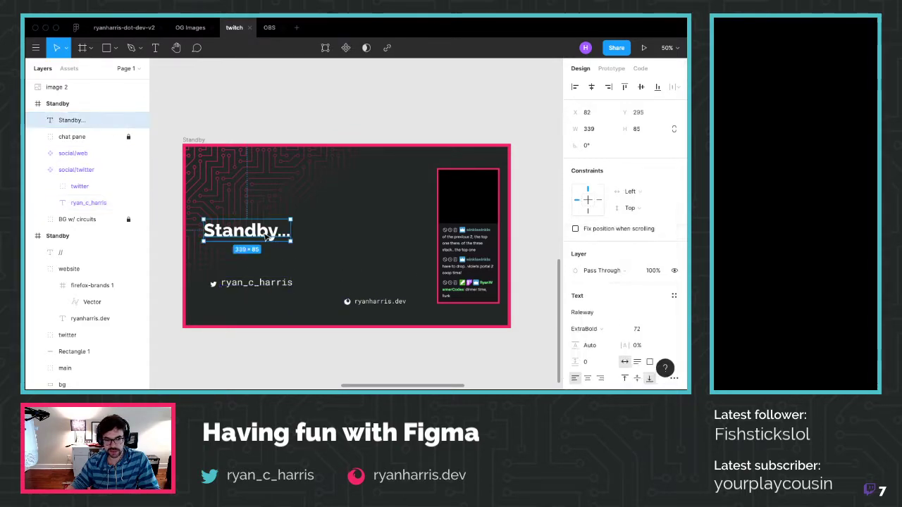
pyautogui.click(664, 329)
pyautogui.click(650, 341)
pyautogui.moveTo(265, 229); pyautogui.dragTo(263, 231)
pyautogui.click(281, 256)
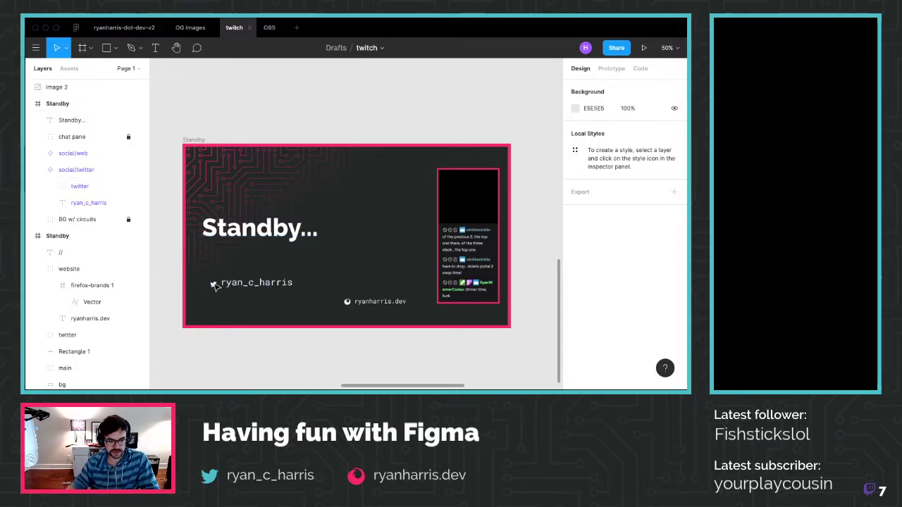
pyautogui.scroll(3, 213, 285)
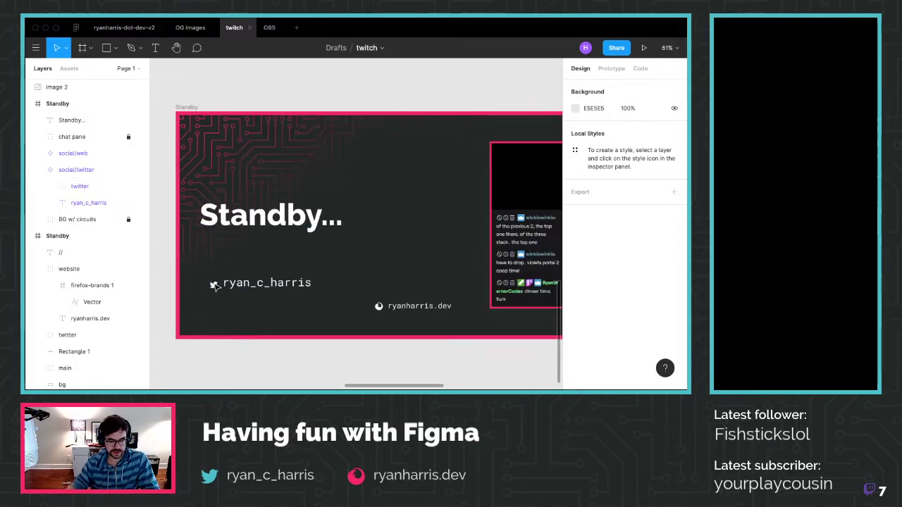
# Resize the twitter icon to 32 × 32
pyautogui.click(87, 190)
pyautogui.click(589, 145)
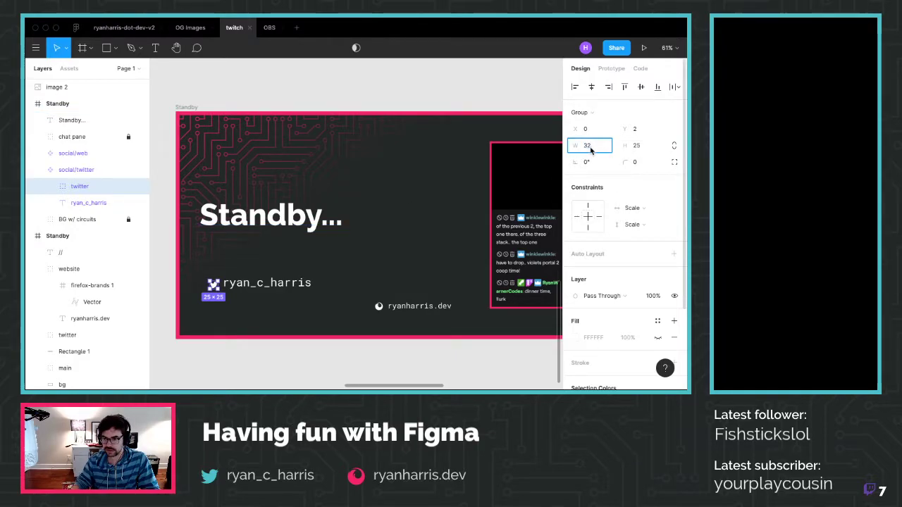
pyautogui.press('Tab')
pyautogui.write('32')
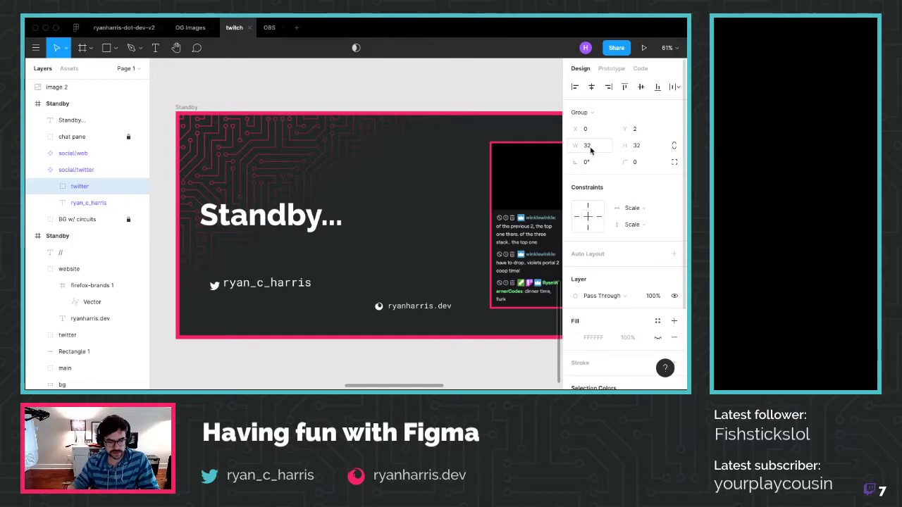
pyautogui.press('Return')
pyautogui.moveTo(214, 285); pyautogui.dragTo(209, 281)
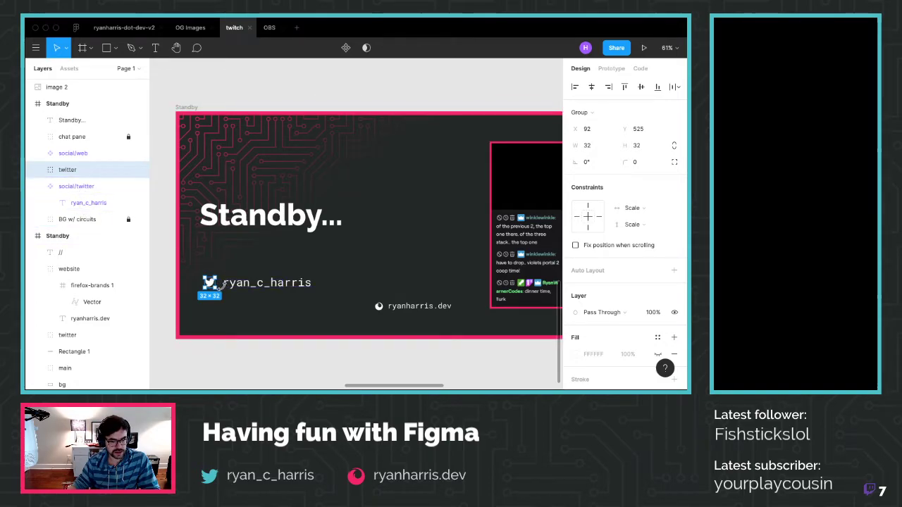
pyautogui.moveTo(72, 171); pyautogui.dragTo(79, 175)
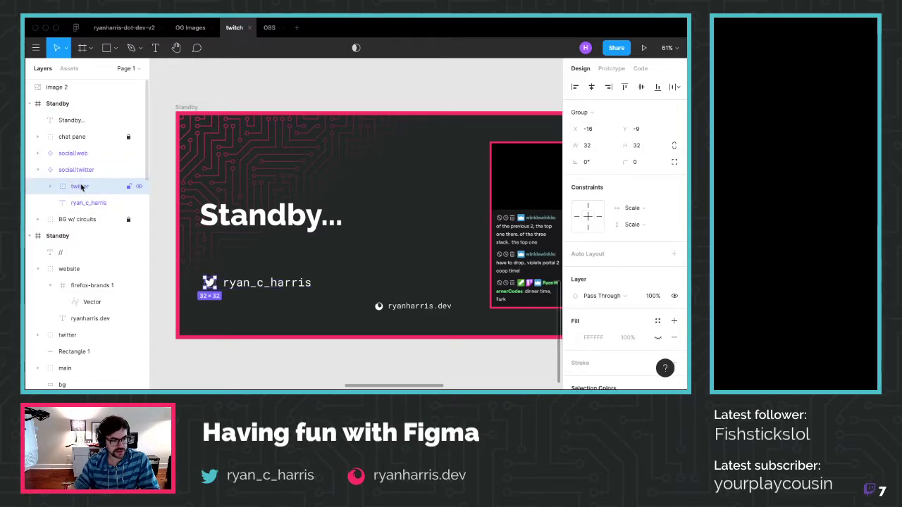
pyautogui.keyDown('shift'); pyautogui.click(88, 202); pyautogui.keyUp('shift')
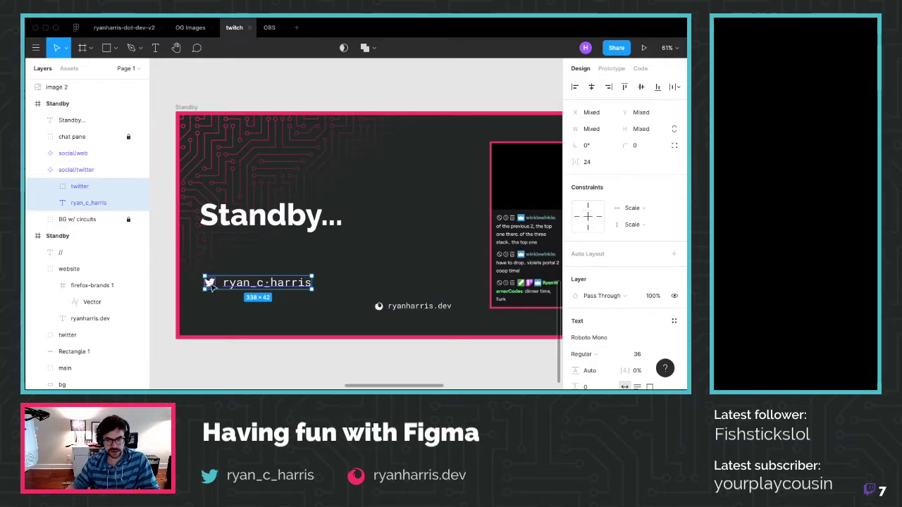
pyautogui.click(245, 286)
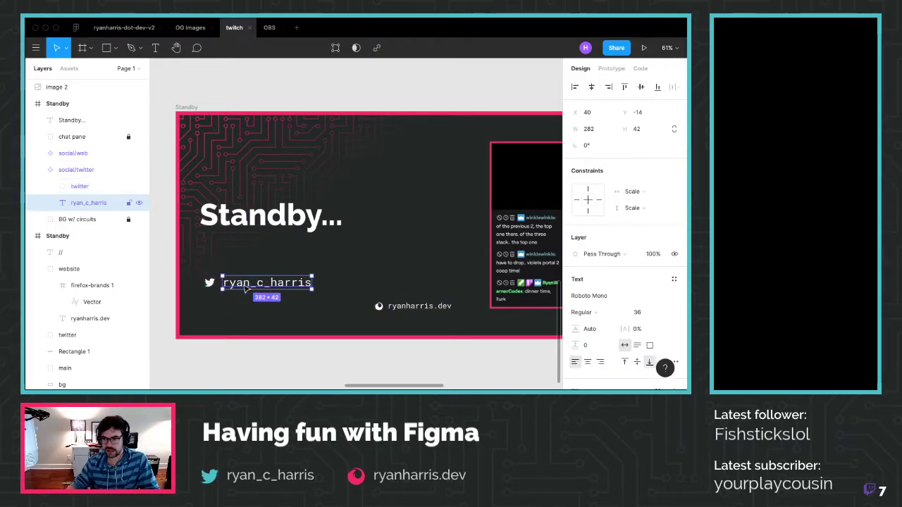
# Set ryanharris.dev to size 36 and resize the Firefox icon to 32 × 32 proportionally
pyautogui.click(394, 306)
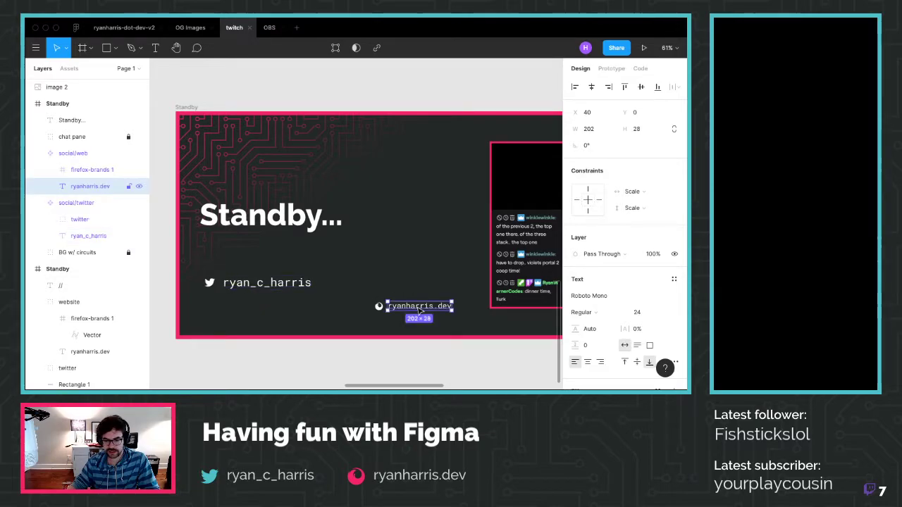
pyautogui.click(655, 313)
pyautogui.click(650, 324)
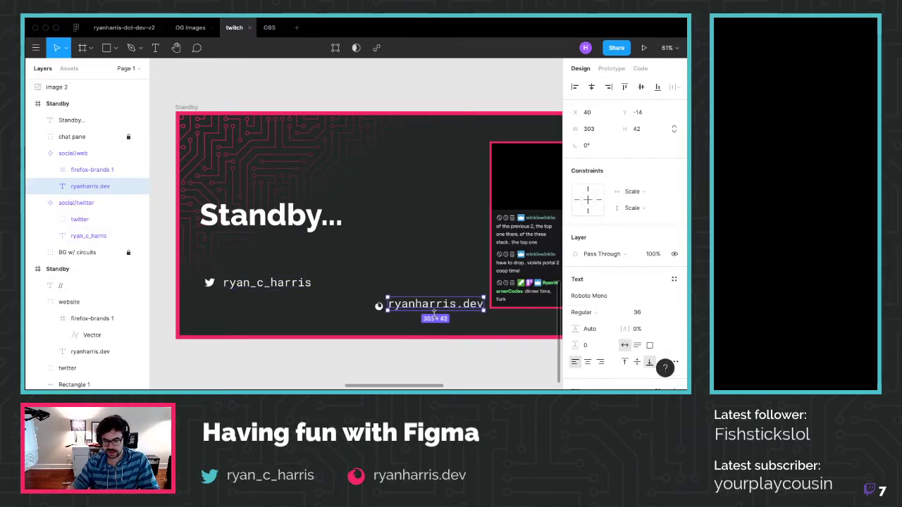
pyautogui.click(379, 306)
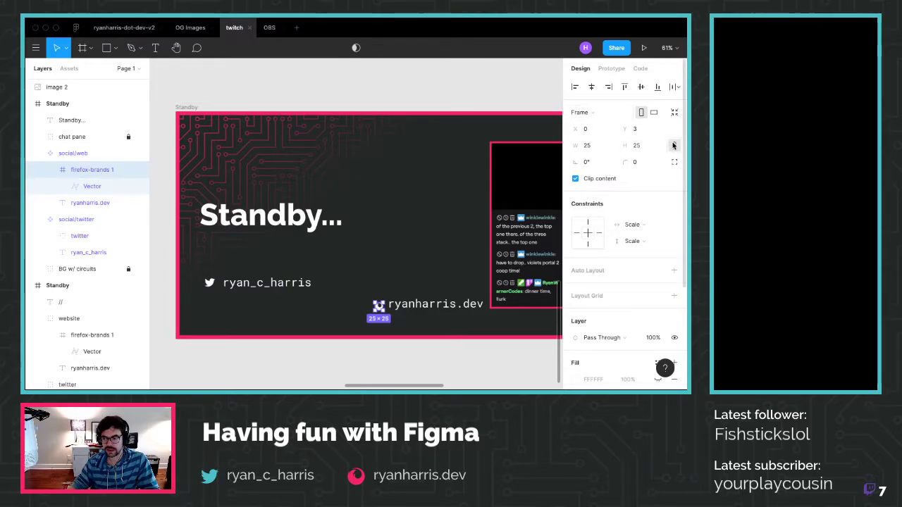
pyautogui.click(673, 147)
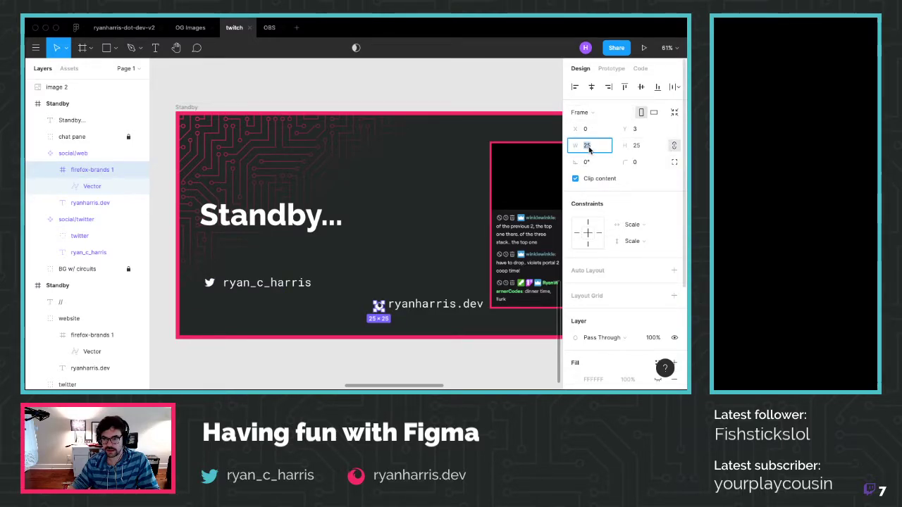
pyautogui.press('Return')
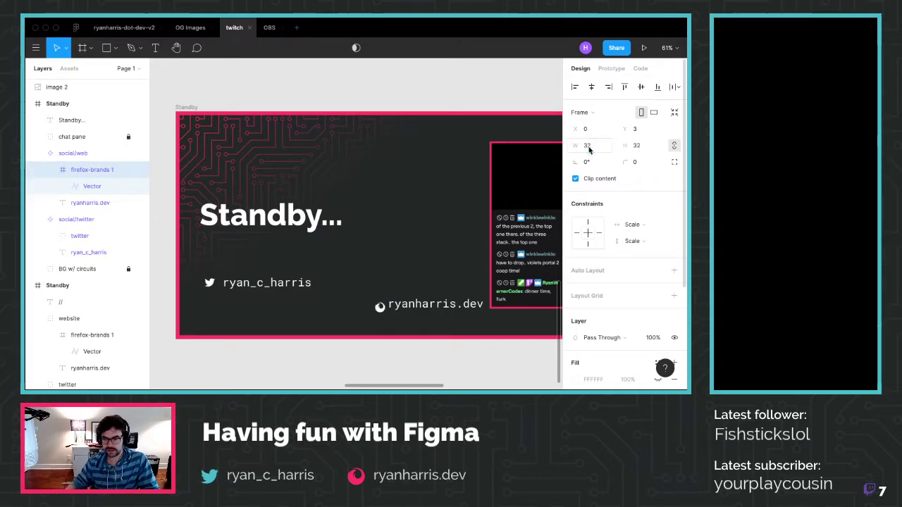
pyautogui.keyDown('shift'); pyautogui.click(454, 303); pyautogui.keyUp('shift')
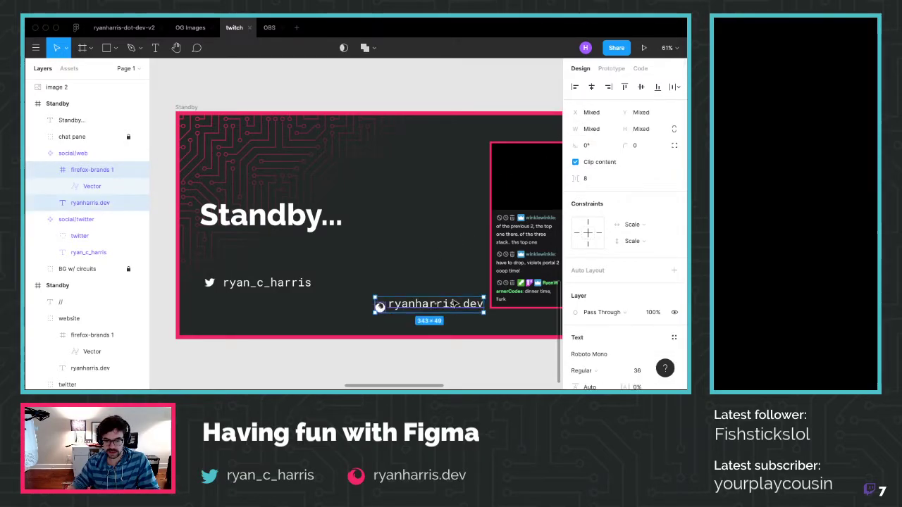
pyautogui.click(640, 87)
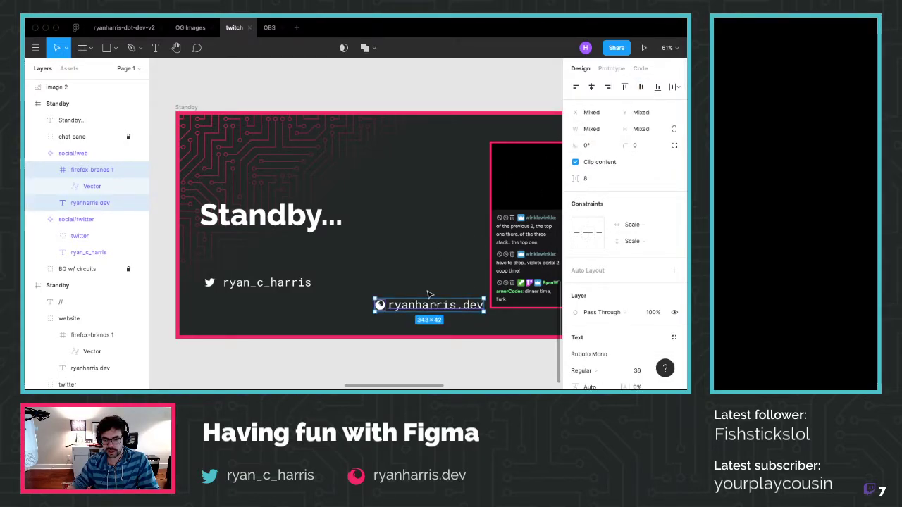
pyautogui.moveTo(427, 307); pyautogui.dragTo(258, 301)
pyautogui.click(258, 314)
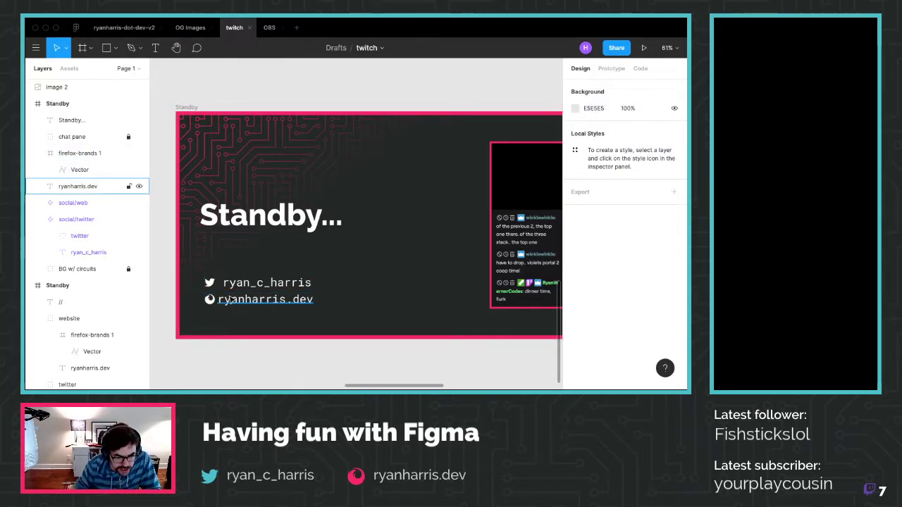
# Nudge the ryanharris.dev text right so its gap to the Firefox icon matches the Twitter line
pyautogui.click(225, 297)
pyautogui.press('alt')
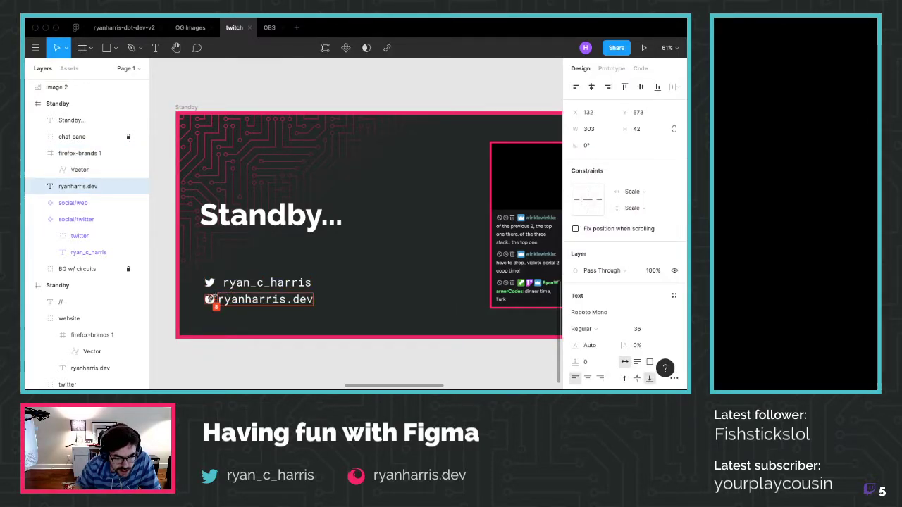
pyautogui.moveTo(210, 299); pyautogui.dragTo(216, 302)
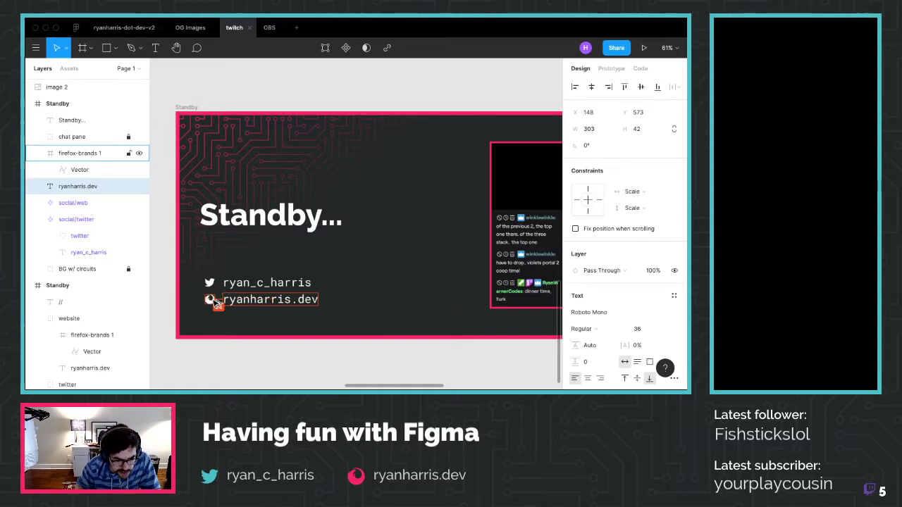
pyautogui.click(261, 364)
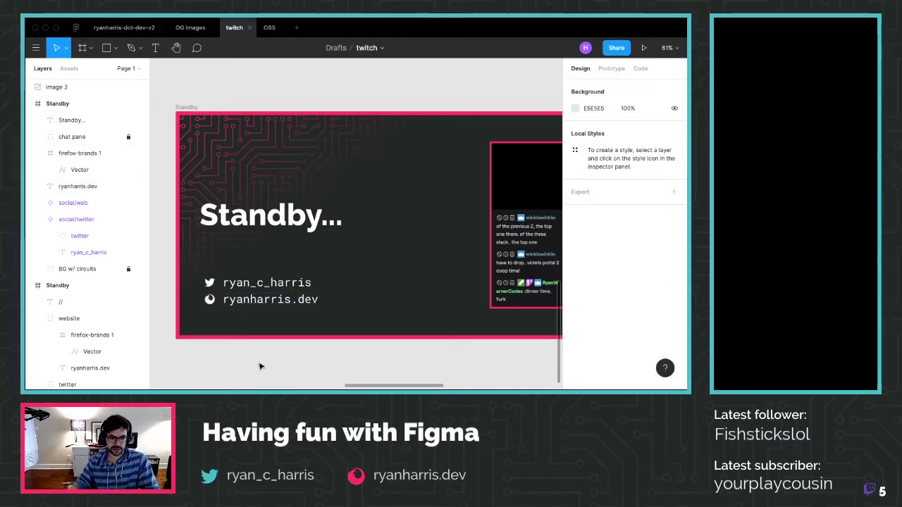
pyautogui.scroll(-2, 355, 284)
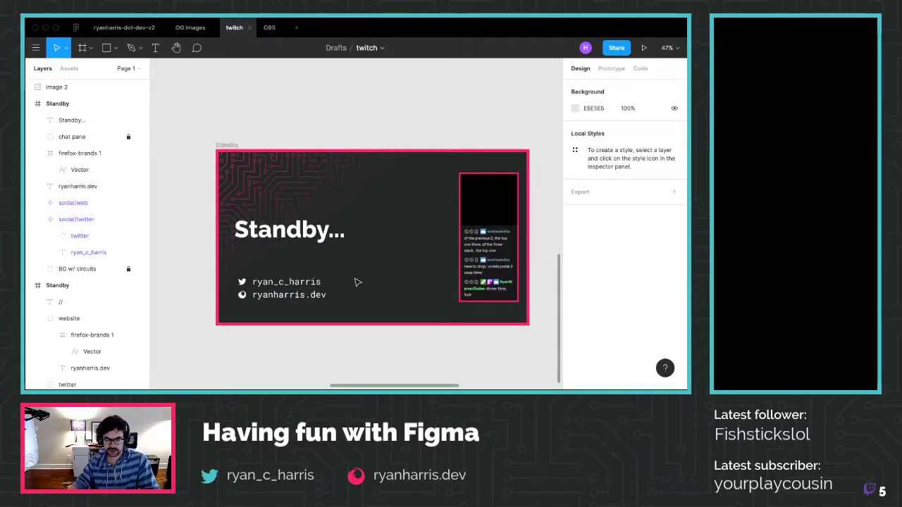
# Drag the ryanharris.dev text and firefox-brands 1 layers into the social/web group
pyautogui.scroll(2, 304, 307)
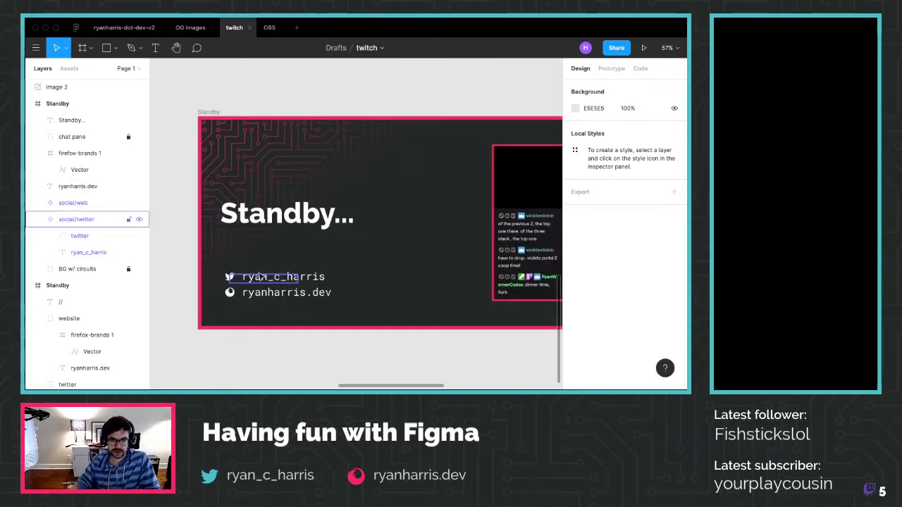
pyautogui.hscroll(4, 374, 246)
pyautogui.hscroll(-2, 373, 247)
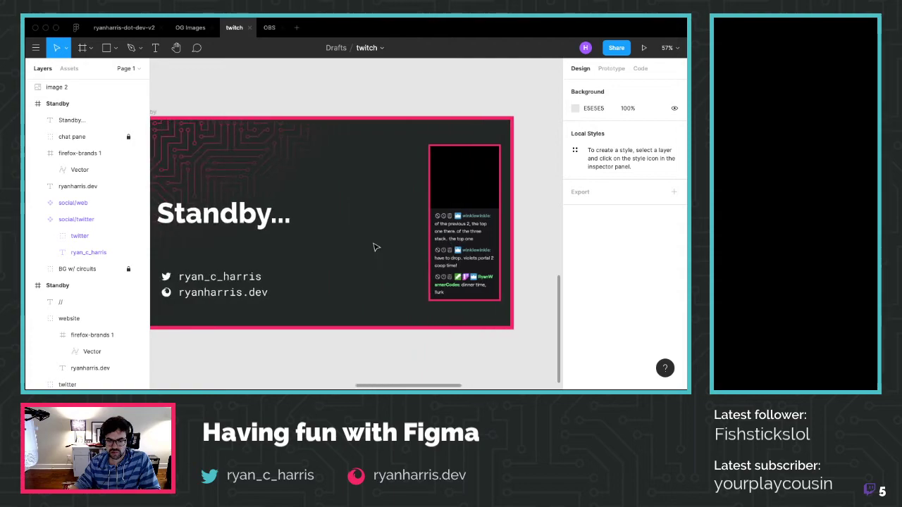
pyautogui.scroll(-1, 303, 243)
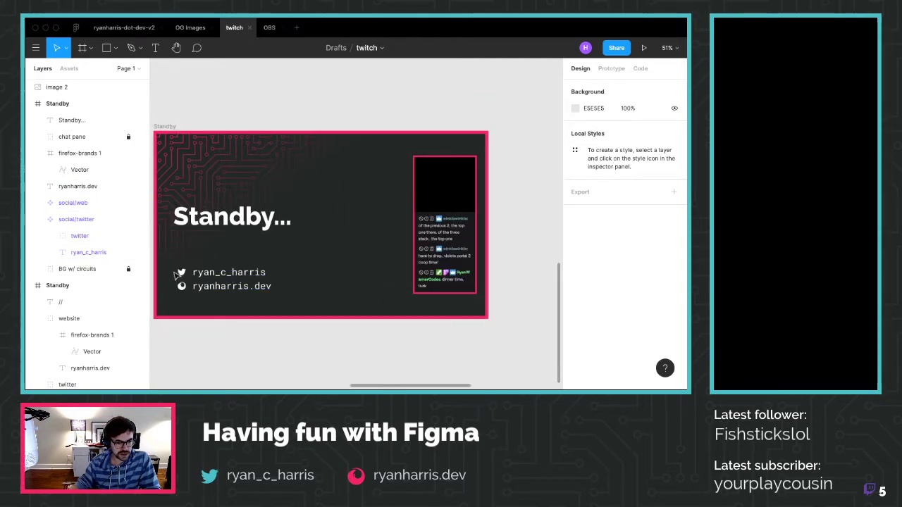
pyautogui.click(70, 203)
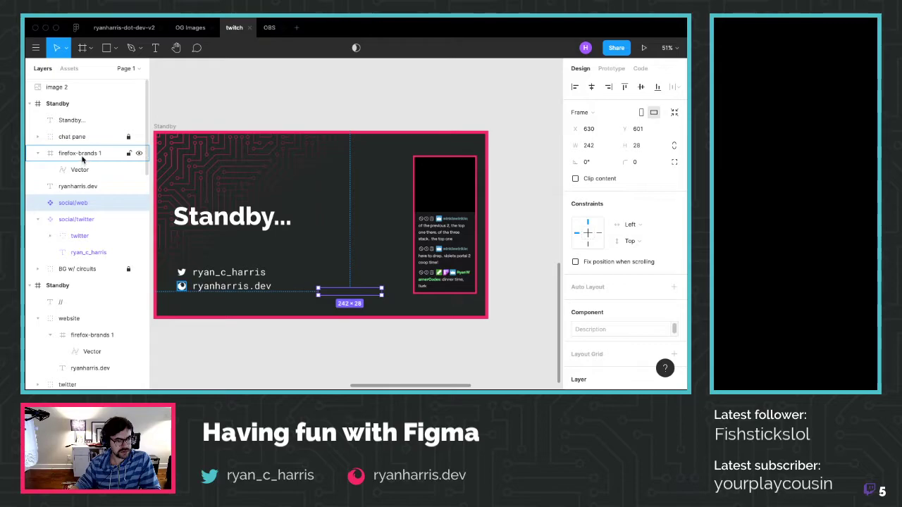
pyautogui.click(77, 188)
pyautogui.moveTo(80, 205); pyautogui.dragTo(80, 203)
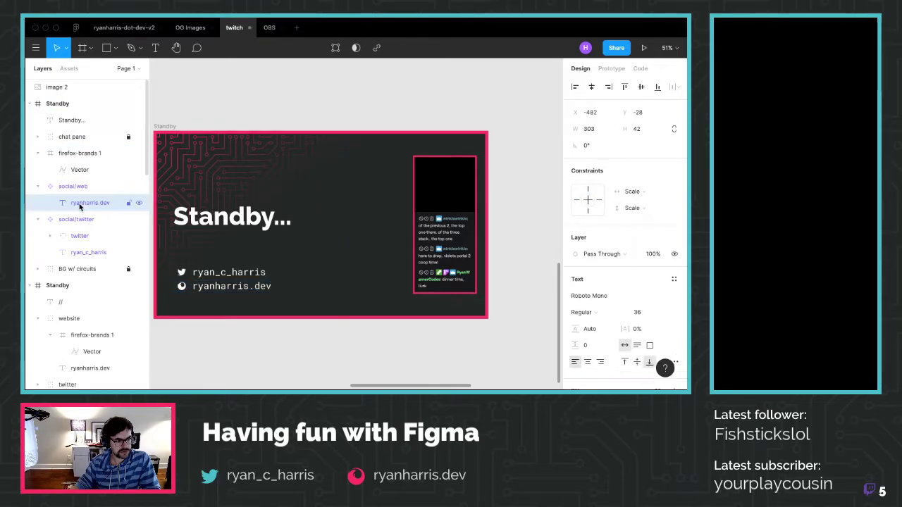
pyautogui.moveTo(80, 153); pyautogui.dragTo(81, 192)
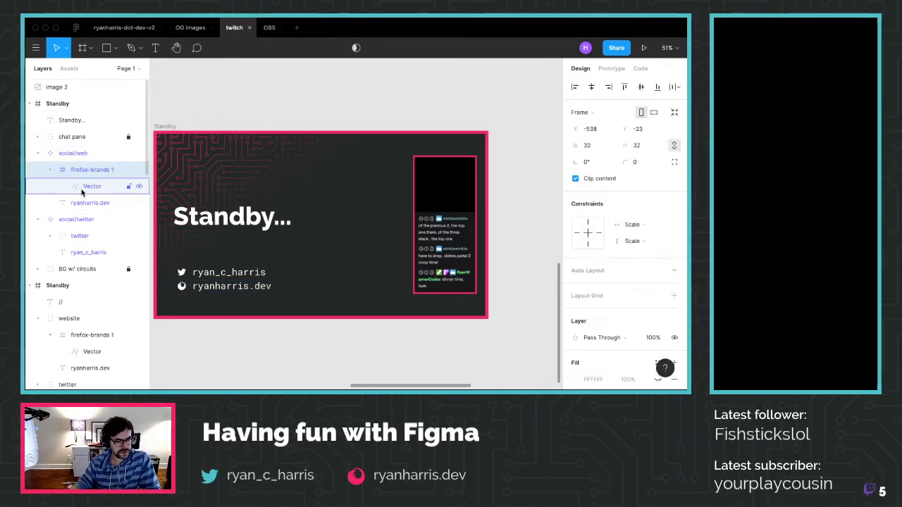
pyautogui.click(82, 155)
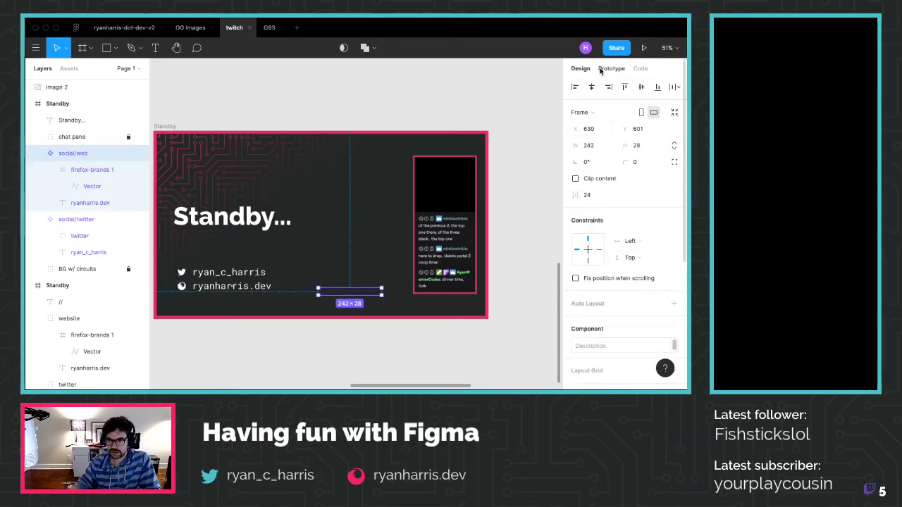
pyautogui.scroll(-3, 625, 259)
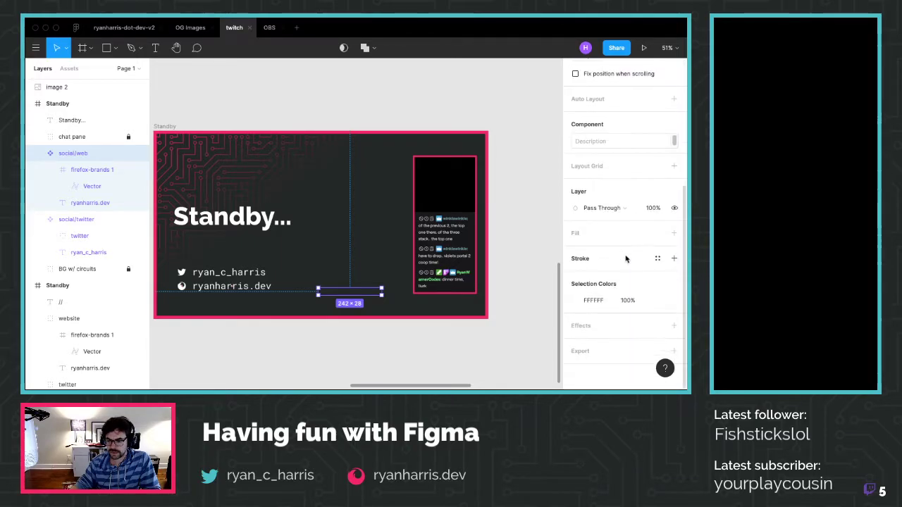
pyautogui.scroll(3, 624, 259)
pyautogui.rightClick(74, 153)
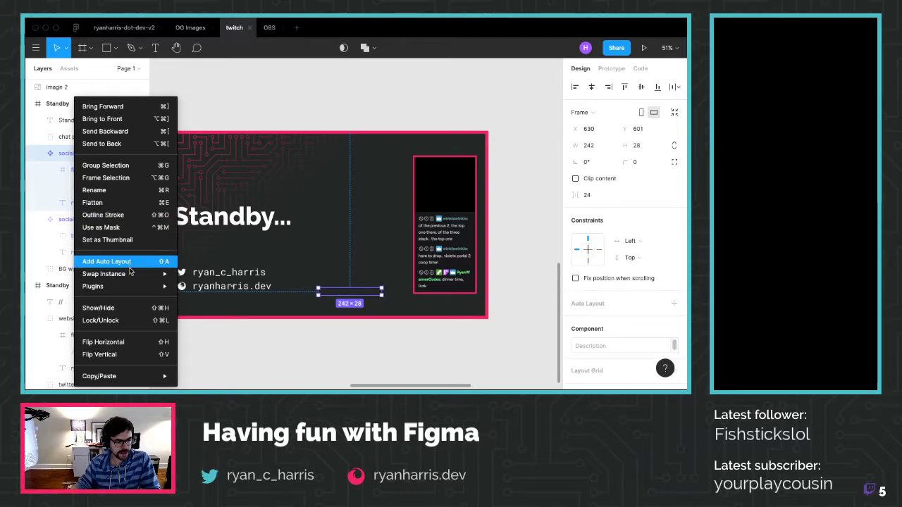
# Collapse the Firefox icon group and apply auto layout to the social/twitter group
pyautogui.moveTo(153, 276)
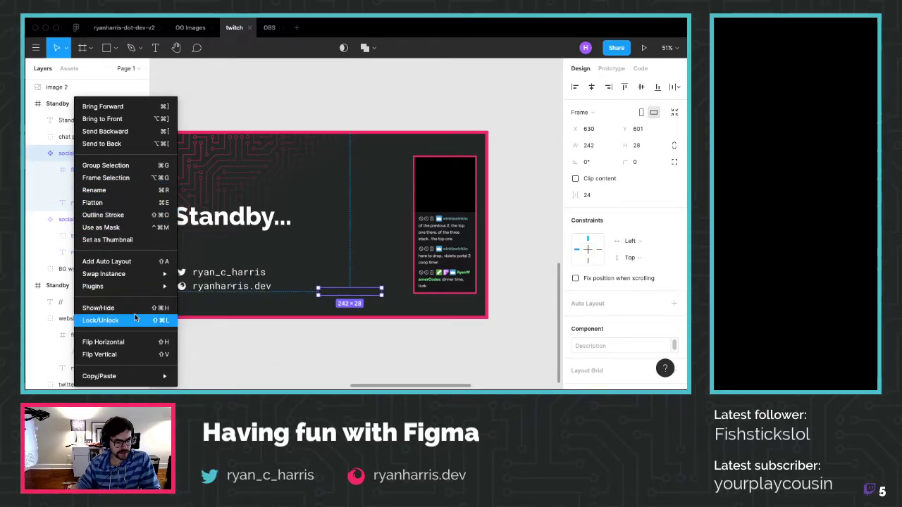
pyautogui.press('Escape')
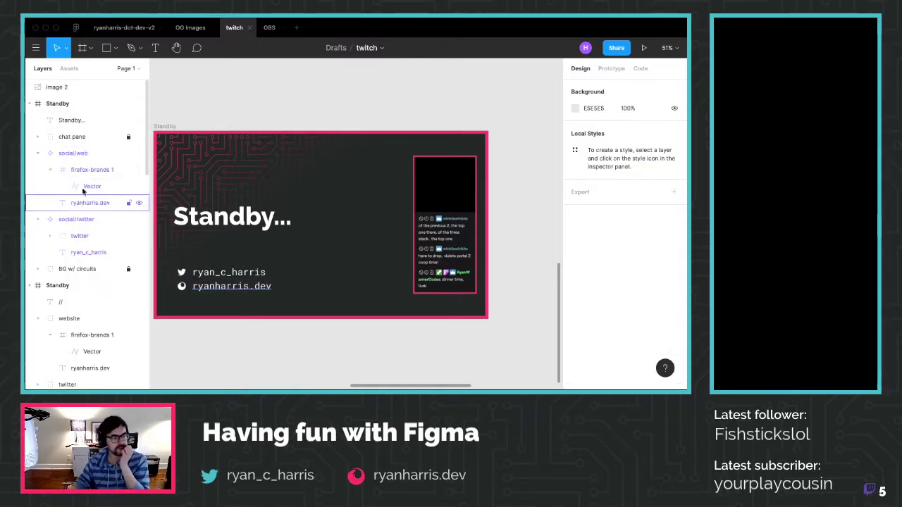
pyautogui.click(44, 172)
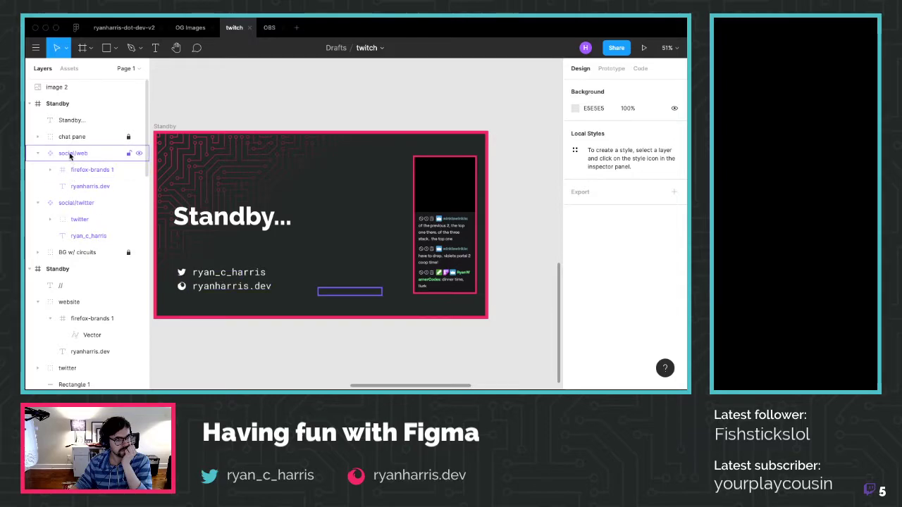
pyautogui.click(90, 186)
pyautogui.click(87, 203)
pyautogui.rightClick(86, 203)
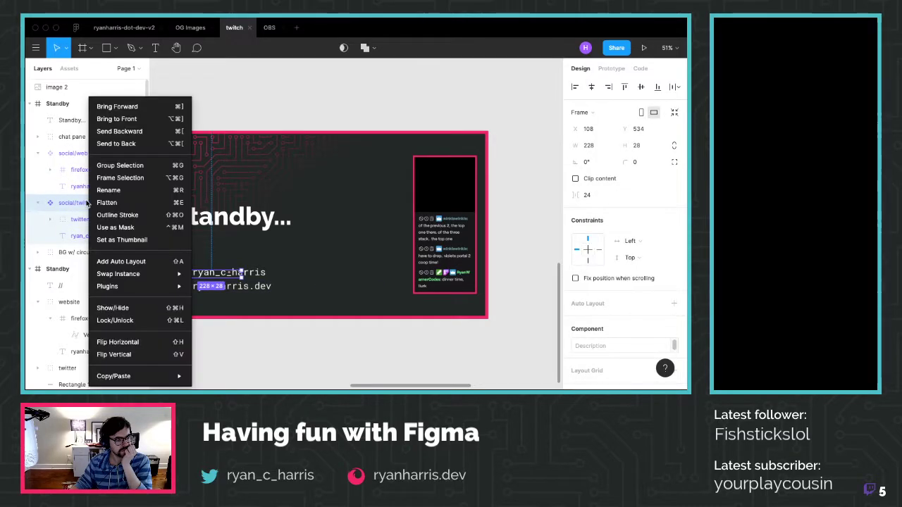
pyautogui.moveTo(148, 272)
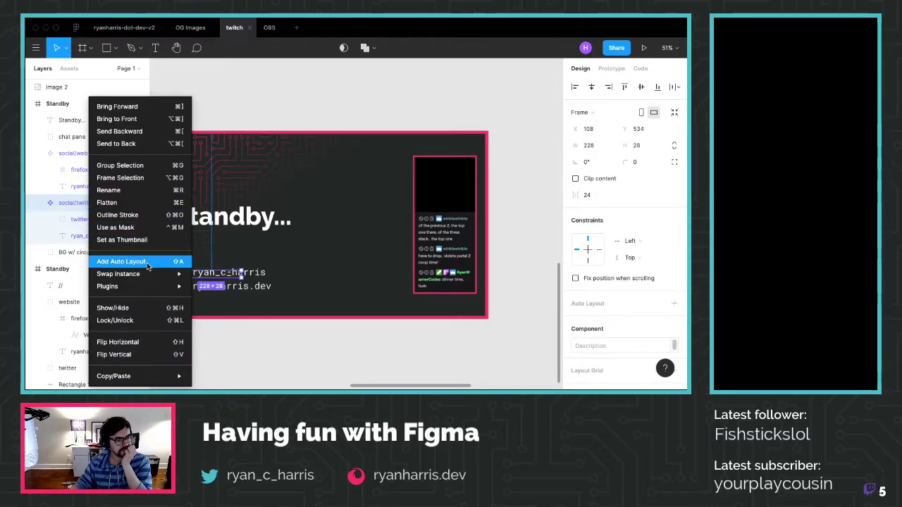
pyautogui.click(124, 261)
# Add then remove auto layout on social/web, and remove it from social/twitter too
pyautogui.rightClick(82, 153)
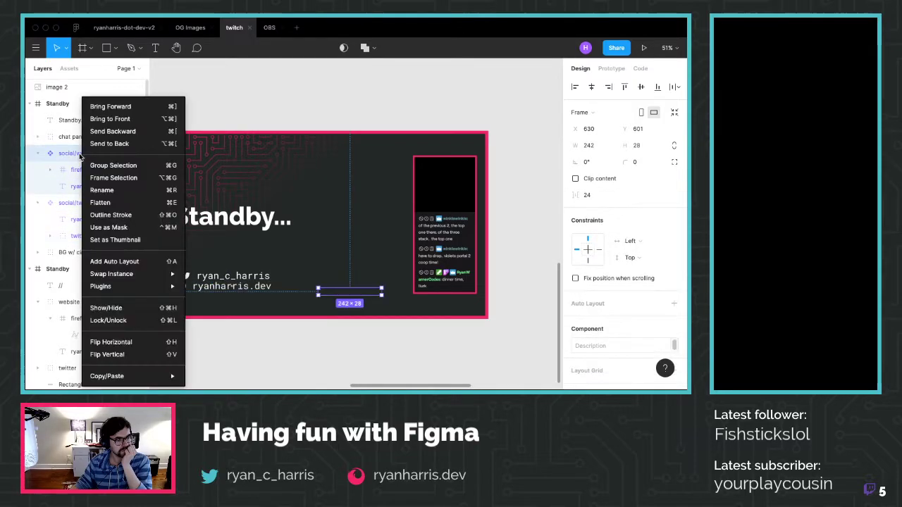
pyautogui.click(122, 265)
pyautogui.rightClick(79, 152)
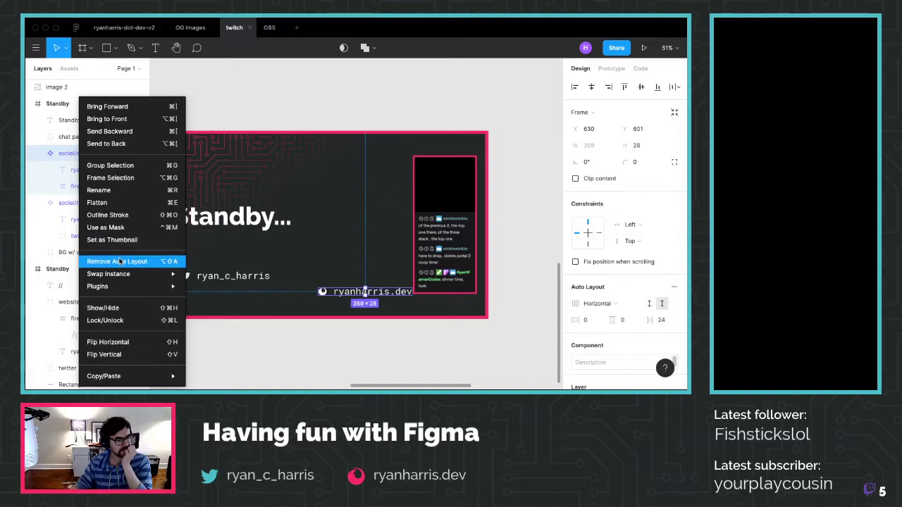
pyautogui.click(119, 261)
pyautogui.rightClick(87, 202)
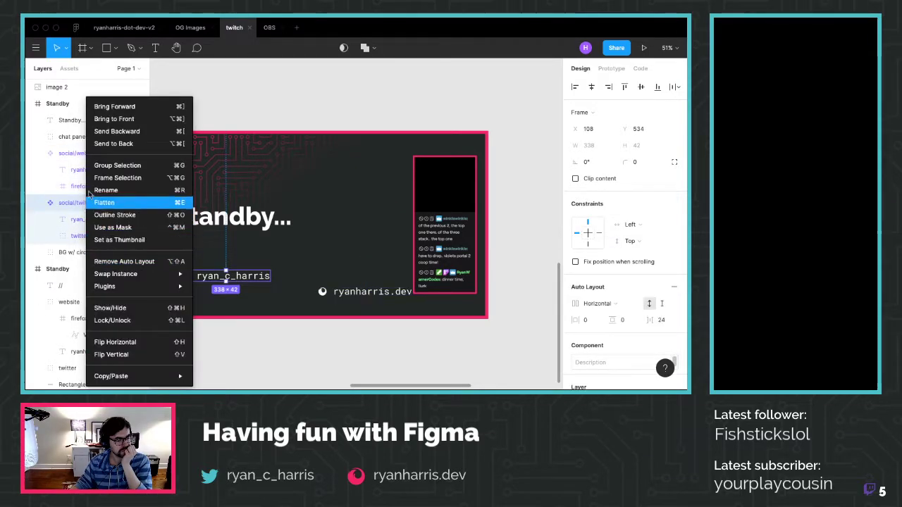
pyautogui.click(117, 261)
pyautogui.rightClick(80, 153)
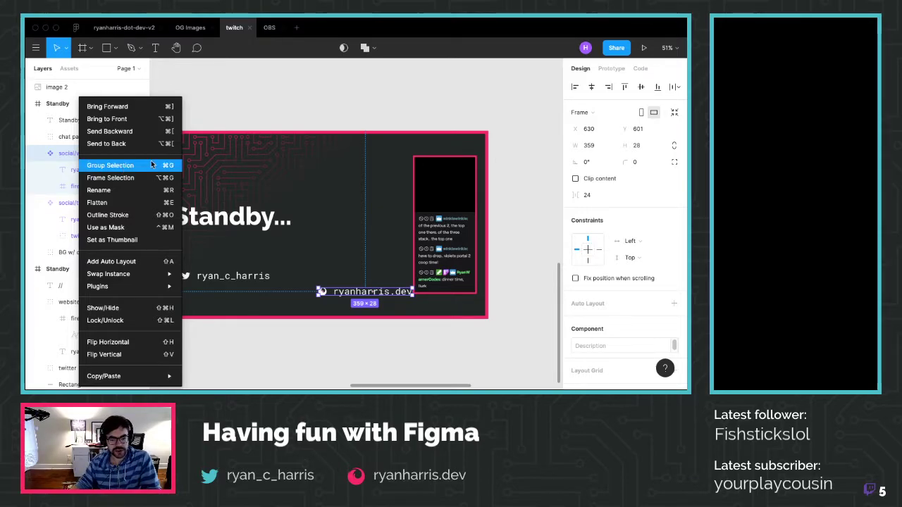
pyautogui.click(284, 93)
pyautogui.click(100, 153)
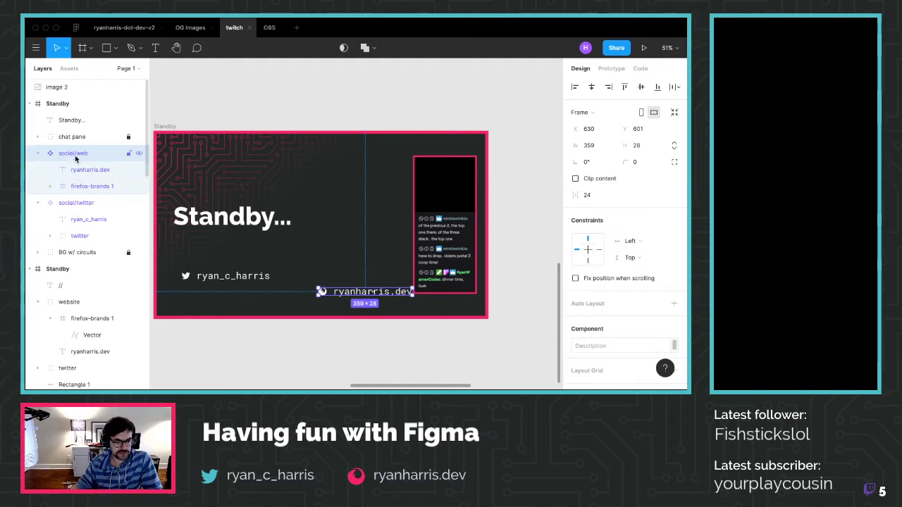
pyautogui.click(74, 203)
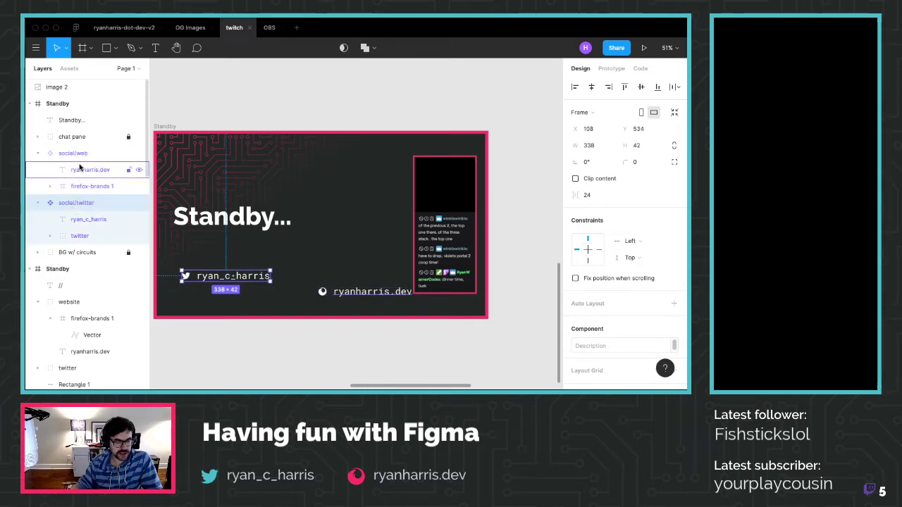
pyautogui.click(354, 289)
pyautogui.moveTo(363, 295); pyautogui.dragTo(229, 296)
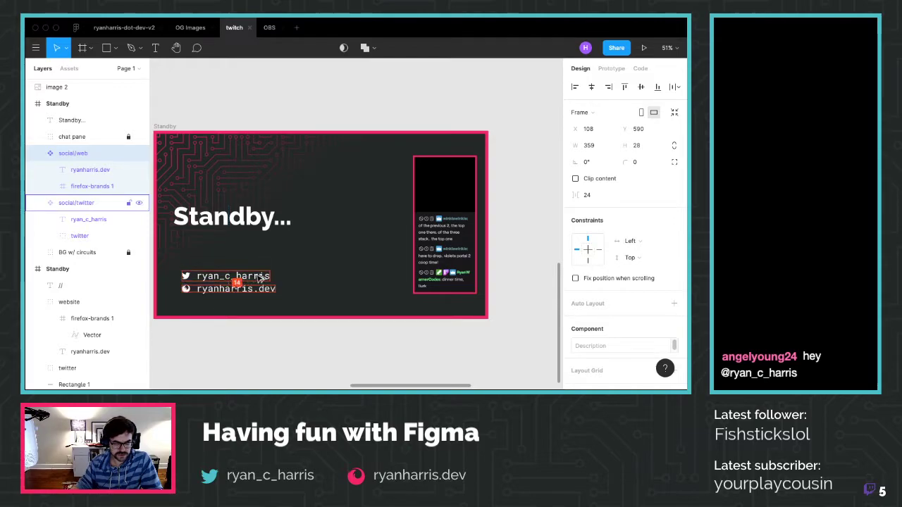
pyautogui.hotkey('shift', 'Down')
pyautogui.press('Up')
pyautogui.press('Up')
pyautogui.press('Up')
pyautogui.press('Up')
pyautogui.press('Up')
pyautogui.press('Up')
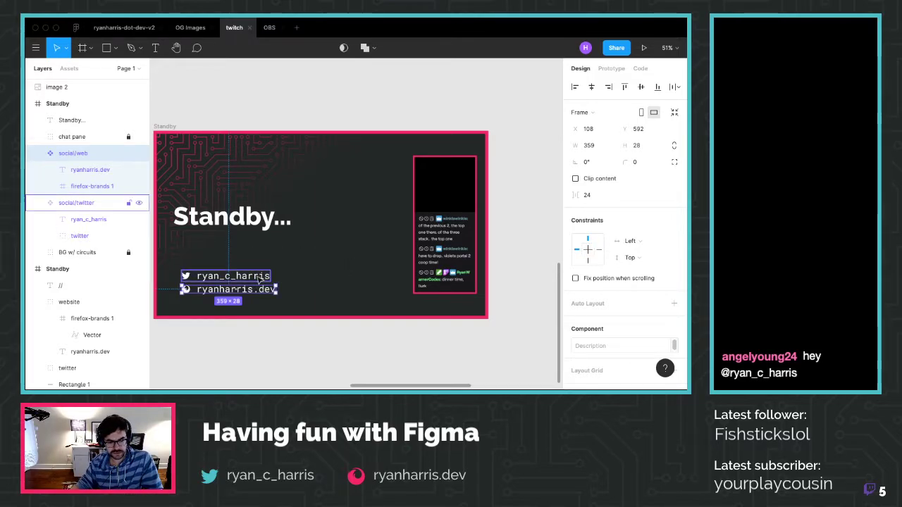
pyautogui.keyDown('shift'); pyautogui.click(134, 203); pyautogui.keyUp('shift')
# Group the web and twitter handles into one group named 'social'
pyautogui.rightClick(90, 200)
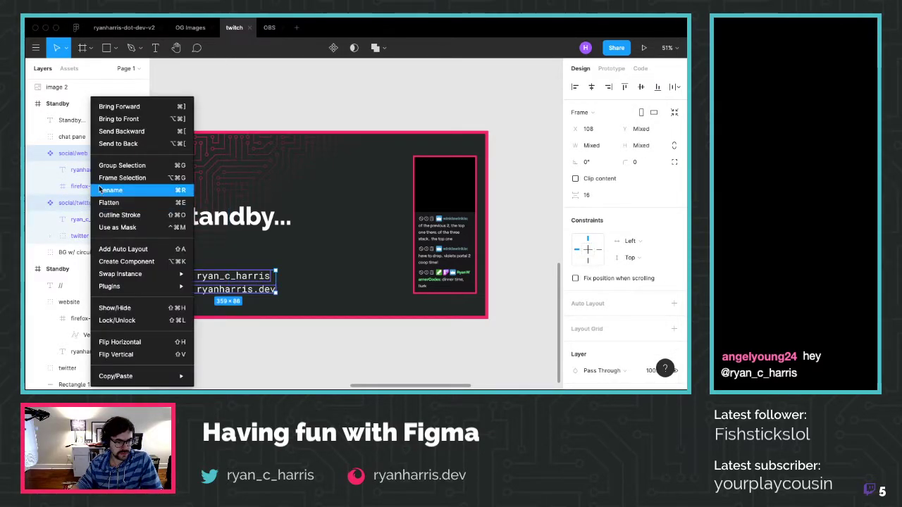
pyautogui.click(121, 166)
pyautogui.doubleClick(77, 159)
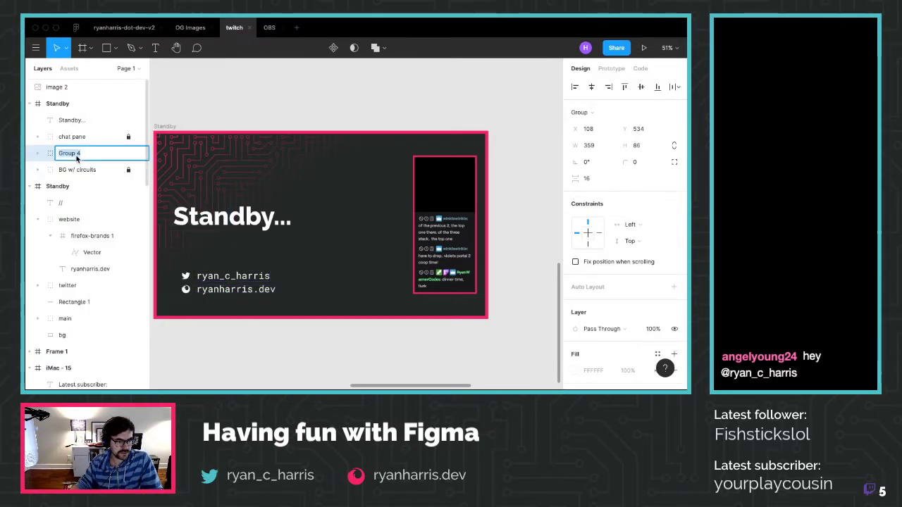
pyautogui.write('social')
pyautogui.press('Return')
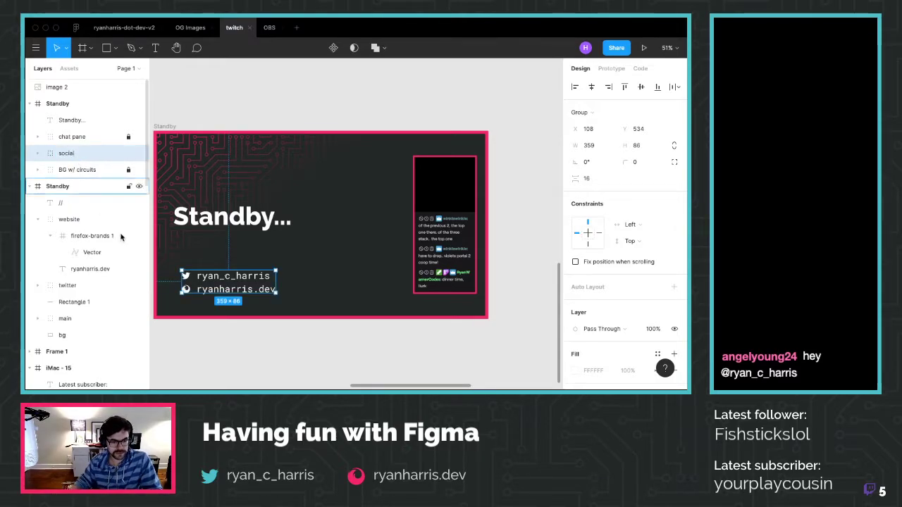
# Move the social group down and left toward the frame's corner, then switch to OG Images
pyautogui.moveTo(217, 283); pyautogui.dragTo(209, 293)
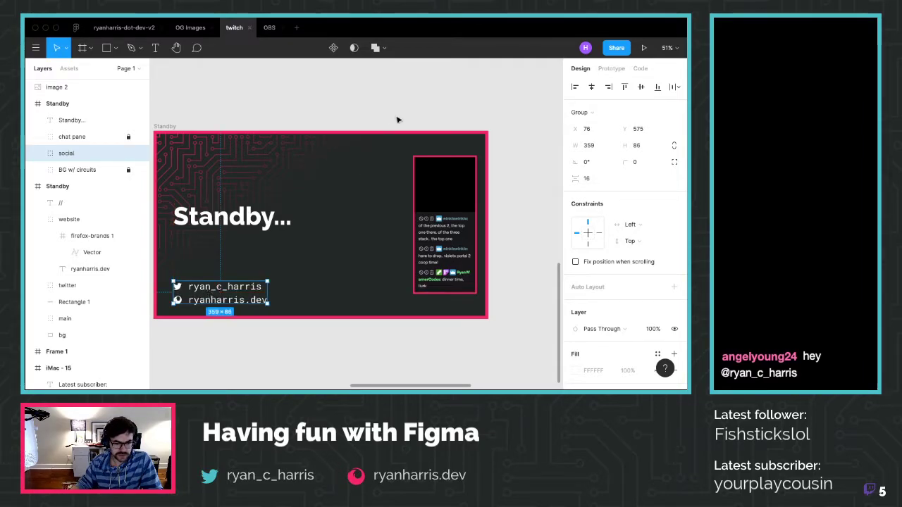
pyautogui.click(414, 99)
pyautogui.scroll(-2, 361, 310)
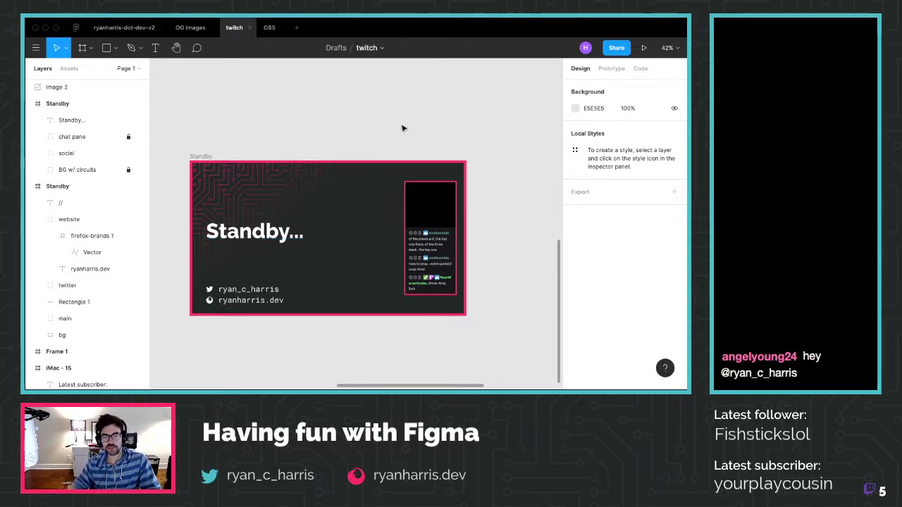
pyautogui.click(189, 33)
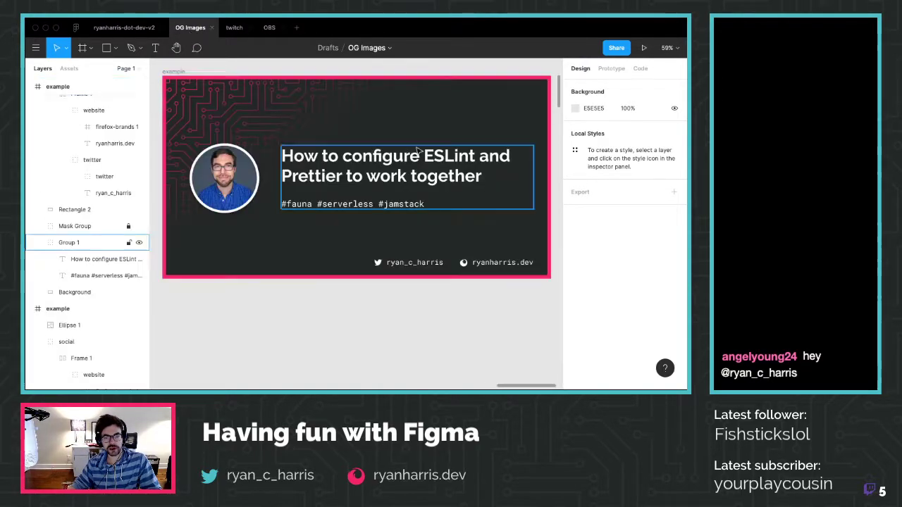
# Scroll around the OG Images canvas to review the ESLint and Prettier OG image card
pyautogui.hscroll(-10, 415, 176)
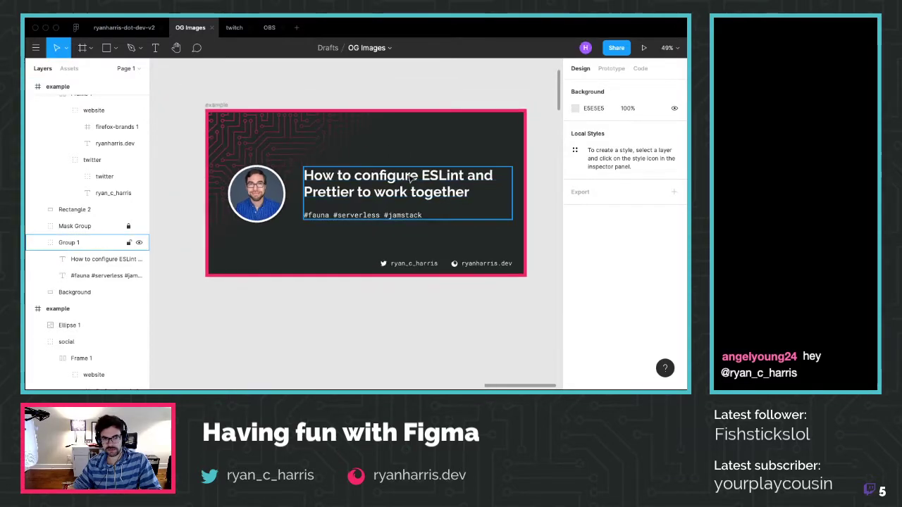
pyautogui.hscroll(-5, 419, 175)
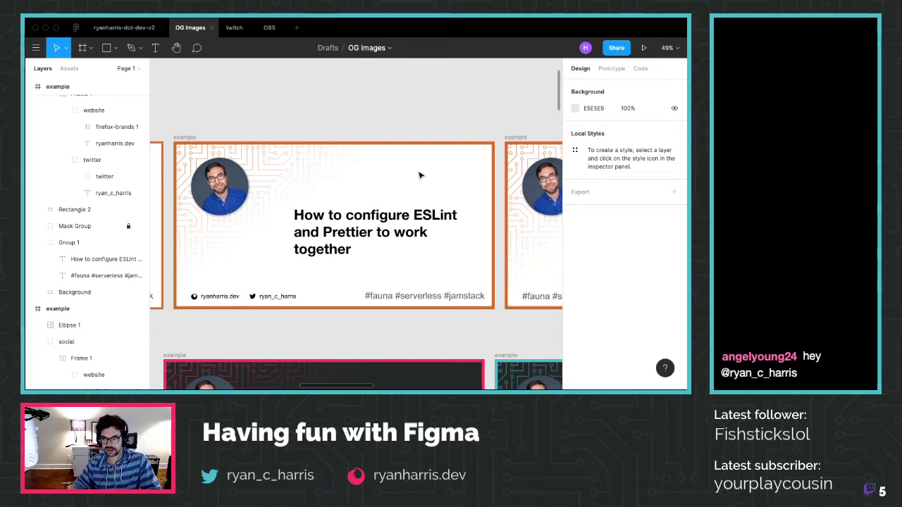
pyautogui.hscroll(-1, 419, 175)
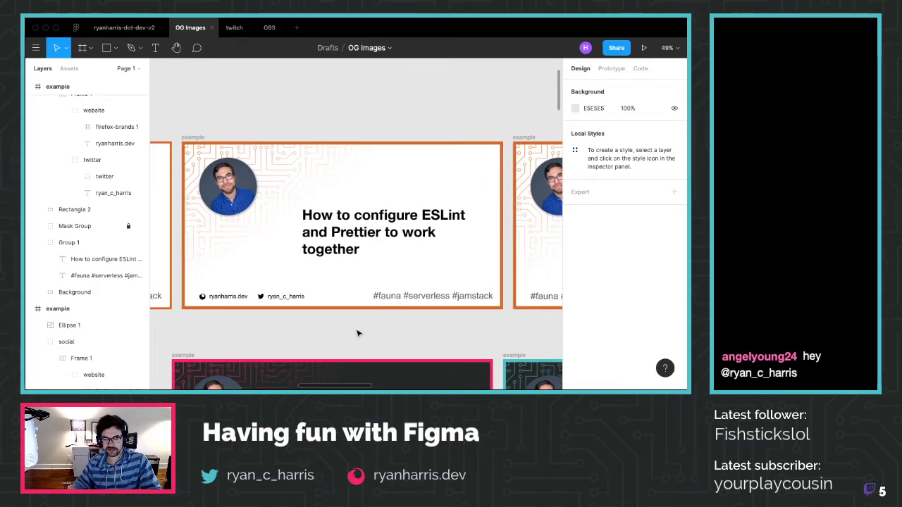
pyautogui.scroll(1, 357, 333)
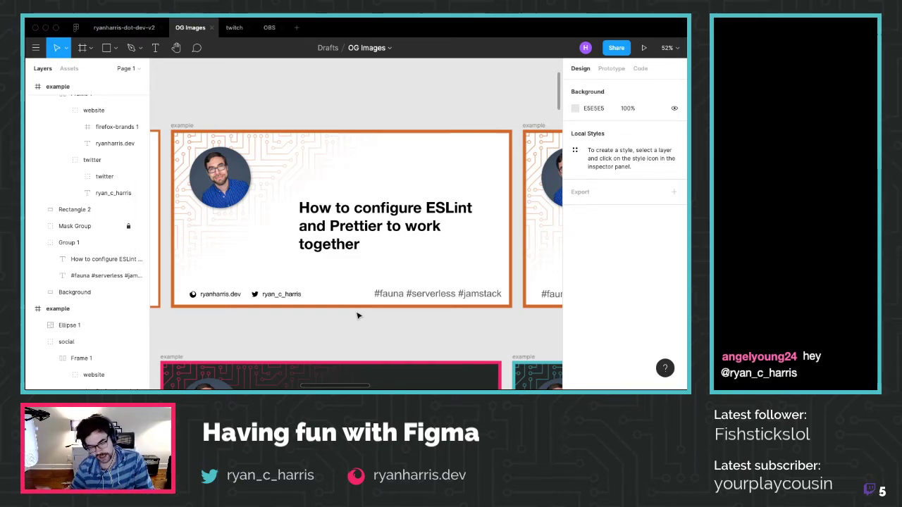
pyautogui.hscroll(3, 358, 315)
pyautogui.hscroll(10, 353, 305)
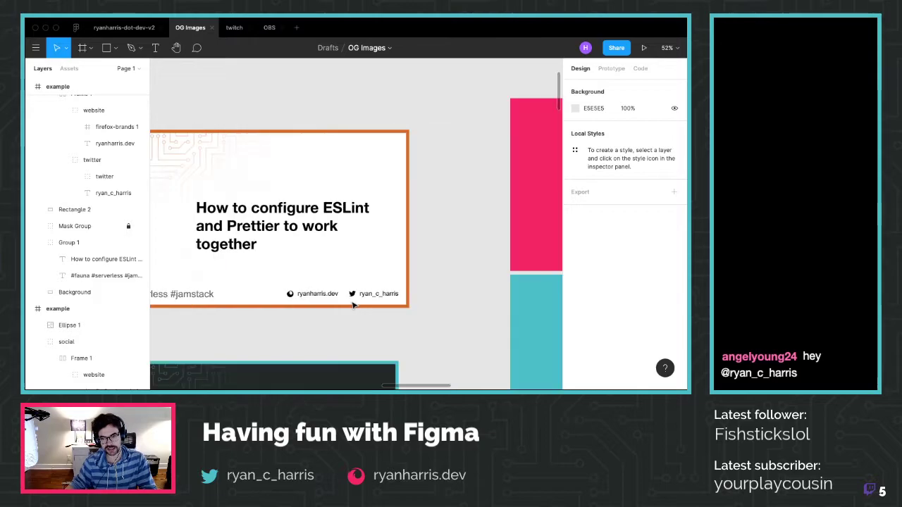
pyautogui.hscroll(5, 342, 297)
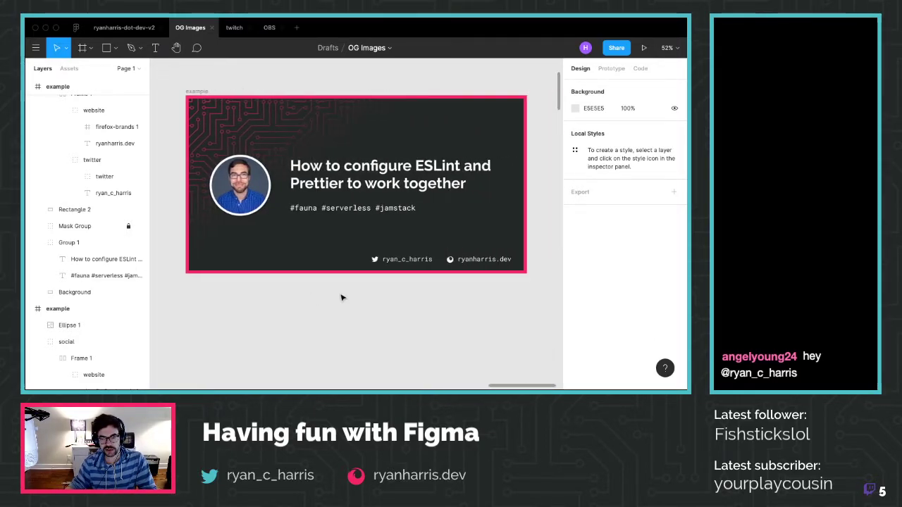
pyautogui.scroll(1, 342, 296)
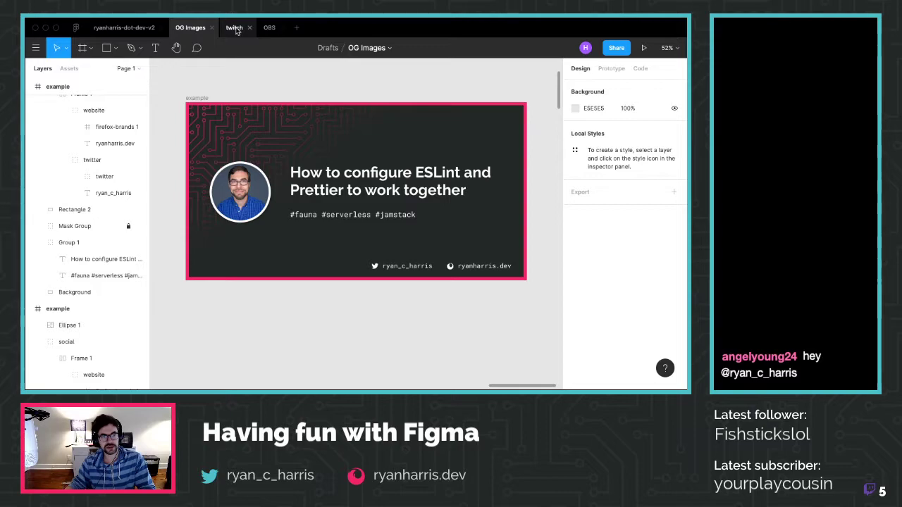
# Back in the twitch file, move the Standby… title up slightly
pyautogui.click(234, 31)
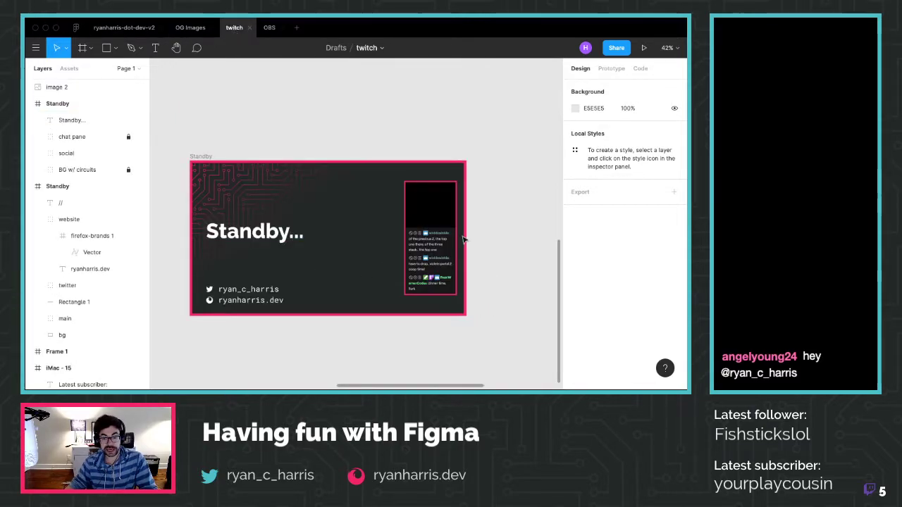
pyautogui.moveTo(276, 234); pyautogui.dragTo(274, 217)
pyautogui.press('Up')
pyautogui.press('Up')
pyautogui.press('Up')
pyautogui.press('Up')
pyautogui.press('Up')
pyautogui.press('Up')
pyautogui.press('Up')
pyautogui.press('Up')
pyautogui.press('Up')
pyautogui.press('Up')
pyautogui.press('Up')
pyautogui.press('Up')
pyautogui.press('Up')
pyautogui.press('Up')
pyautogui.press('Up')
pyautogui.press('Up')
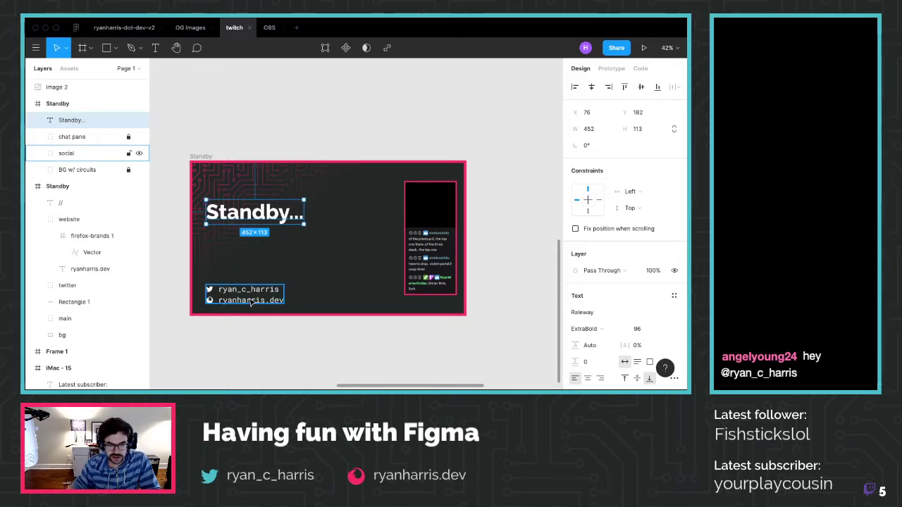
# Place the social group directly under the Standby… title, ending at x 76, y 319
pyautogui.moveTo(250, 302); pyautogui.dragTo(252, 241)
pyautogui.click(255, 263)
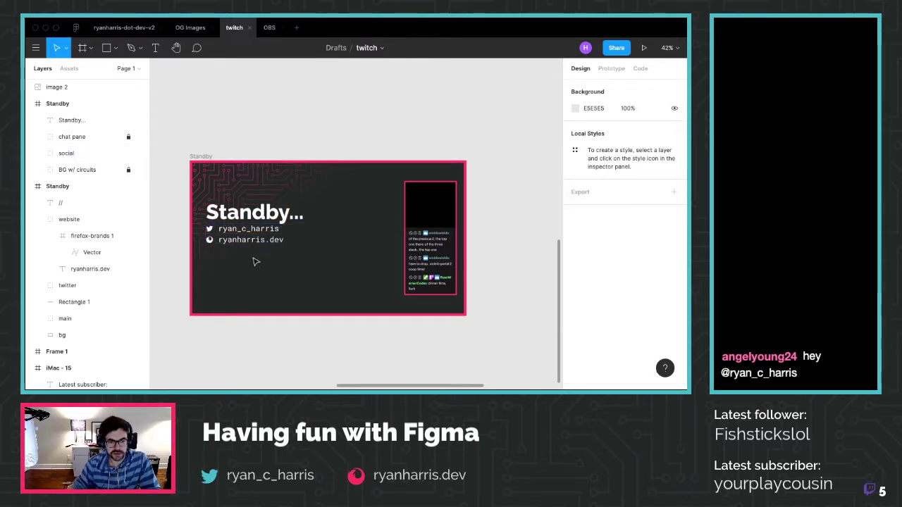
pyautogui.click(259, 214)
pyautogui.click(247, 231)
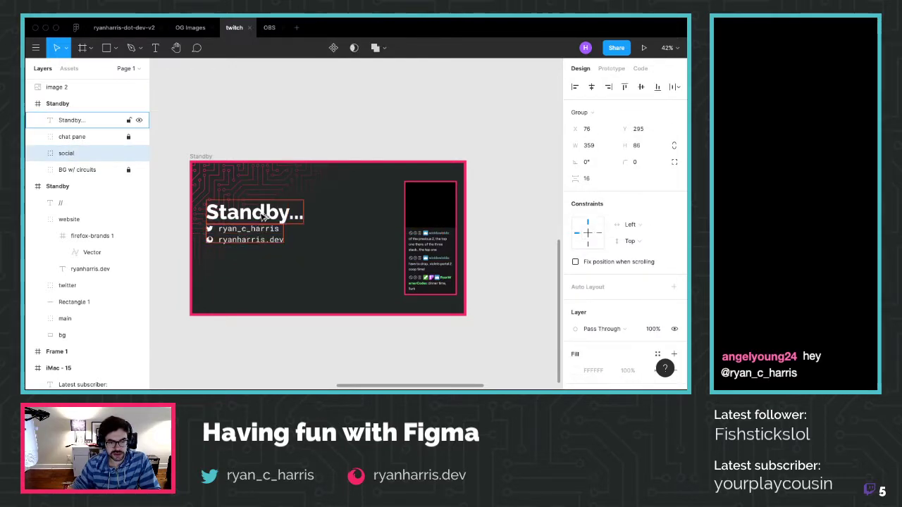
pyautogui.hotkey('shift', 'Down')
pyautogui.press('Up')
pyautogui.press('Up')
pyautogui.press('Up')
pyautogui.press('Up')
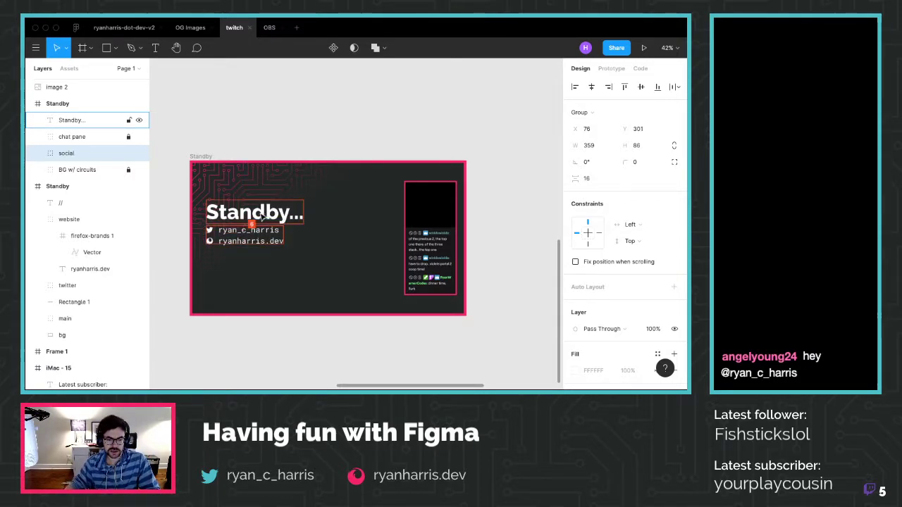
pyautogui.hotkey('shift', 'Down')
pyautogui.hotkey('shift', 'Down')
pyautogui.press('Up')
pyautogui.press('Up')
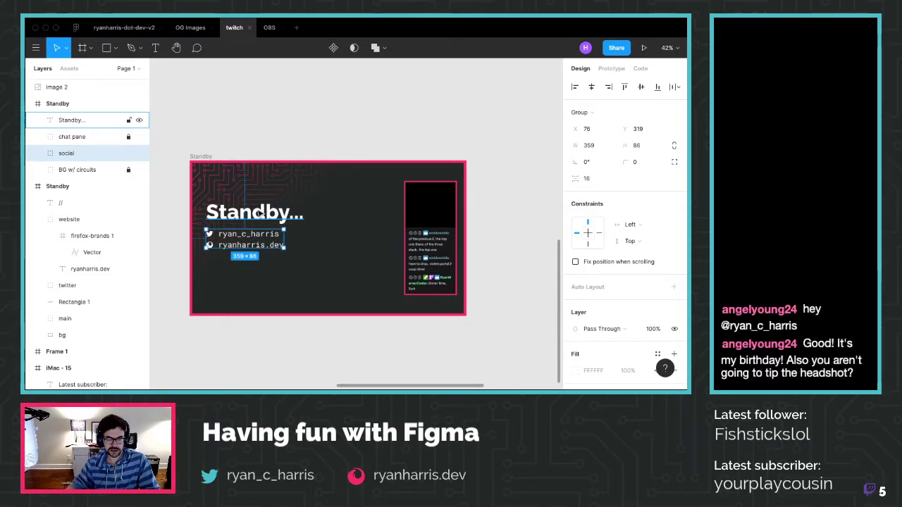
pyautogui.click(291, 131)
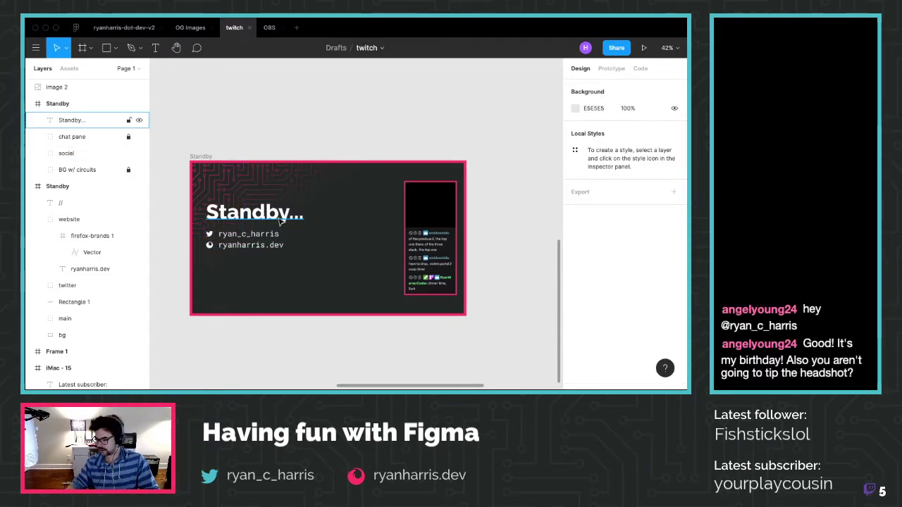
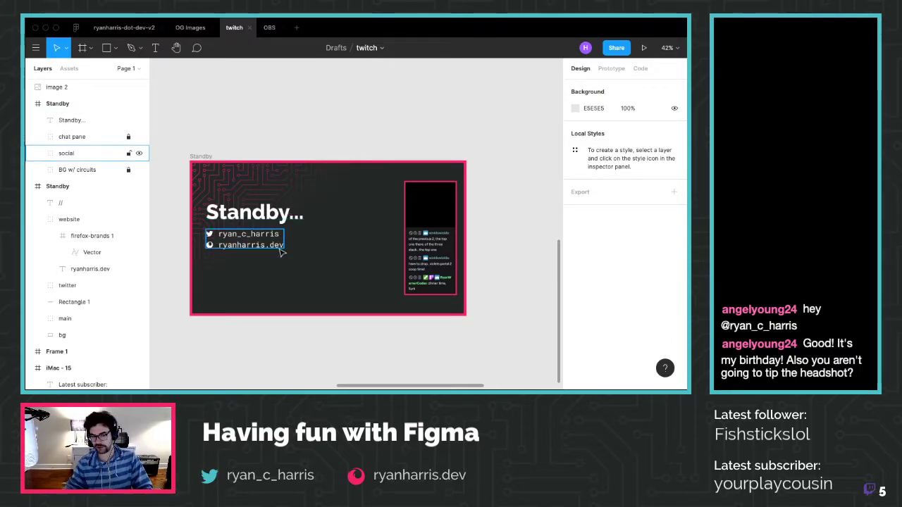
# Shift the 'Standby...' heading and social links block lower in the frame, to X 81
pyautogui.click(280, 250)
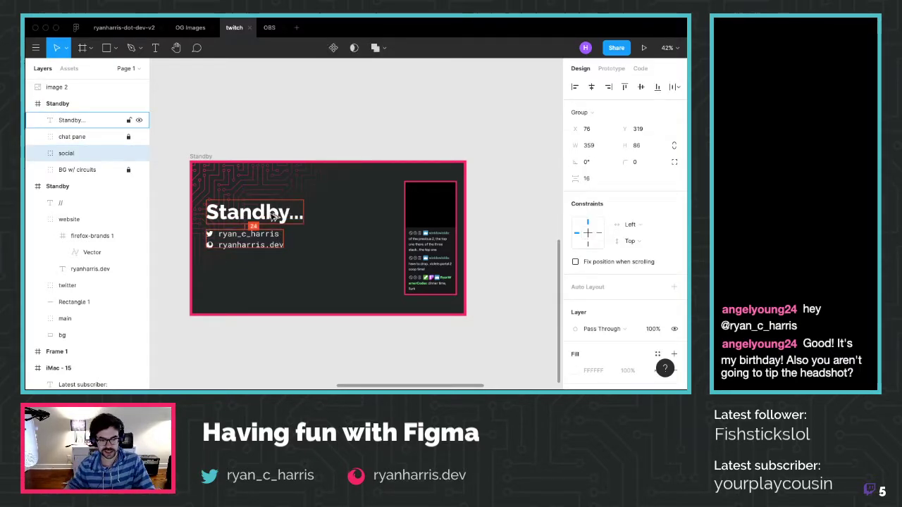
pyautogui.hotkey('shift', 'Down')
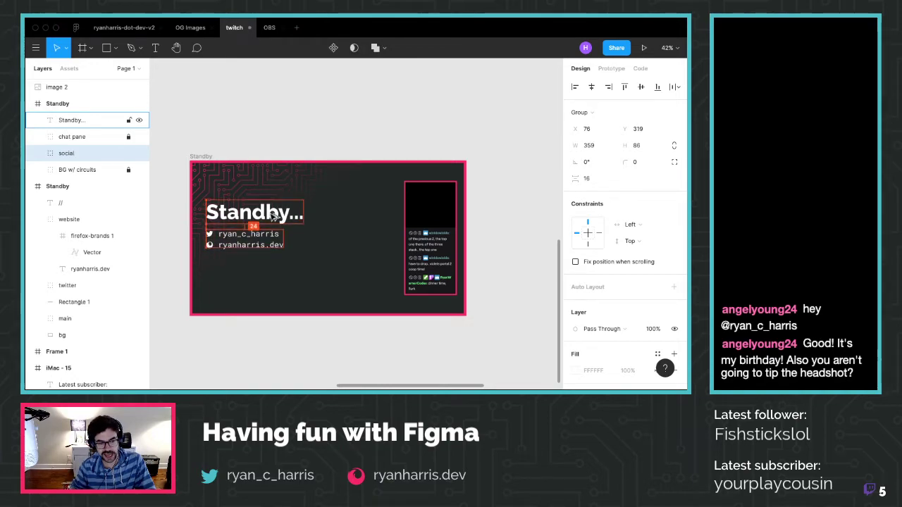
pyautogui.press('Up')
pyautogui.press('Up')
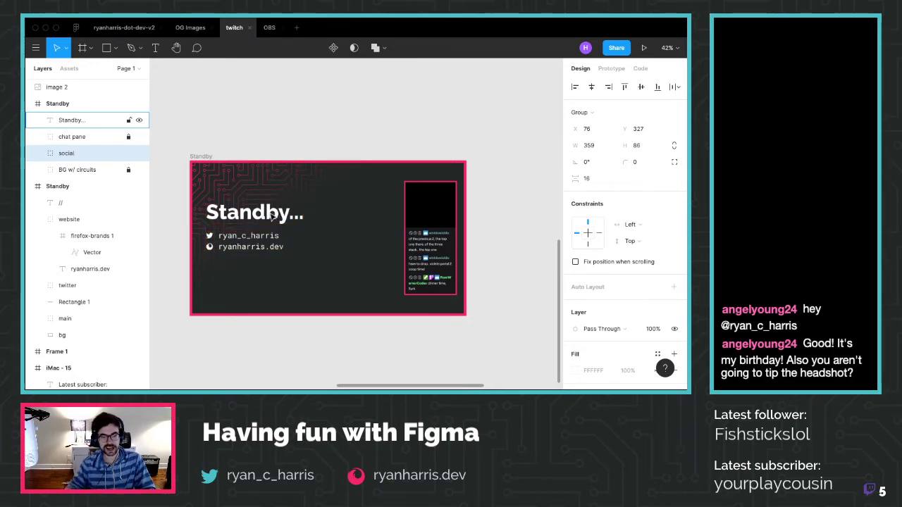
pyautogui.keyDown('shift'); pyautogui.click(272, 216); pyautogui.keyUp('shift')
pyautogui.moveTo(273, 216); pyautogui.dragTo(276, 228)
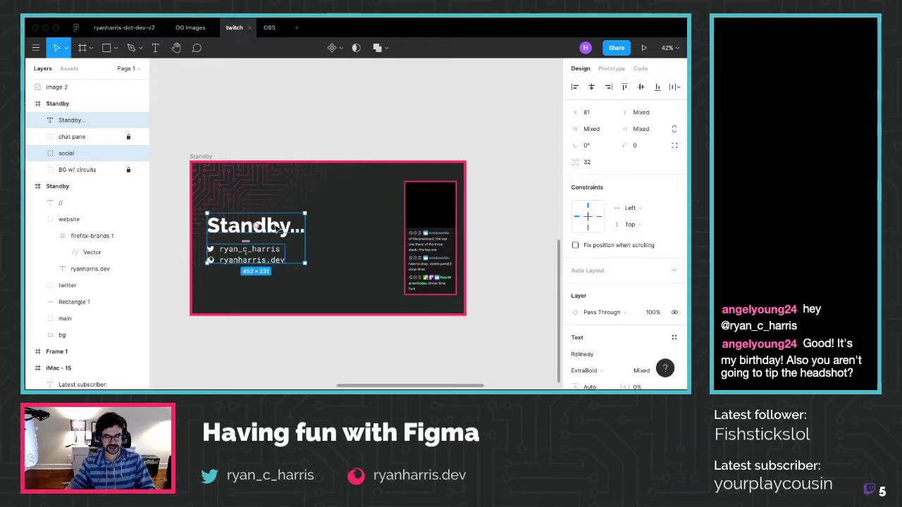
pyautogui.click(302, 136)
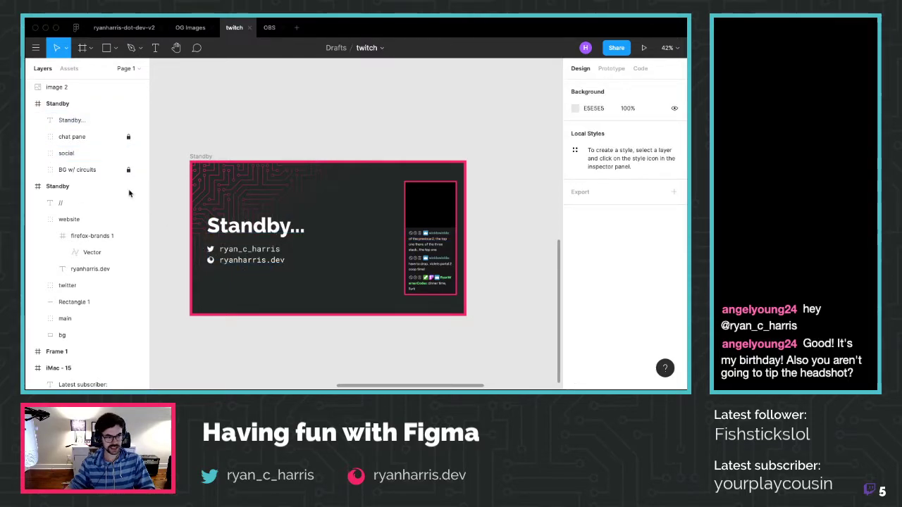
# Try filling the website and Twitter icon frames teal, then undo it
pyautogui.click(38, 153)
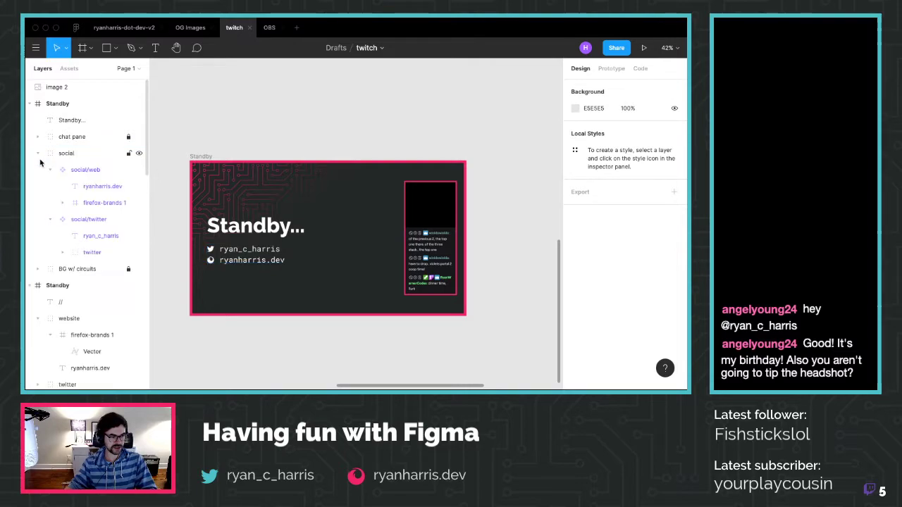
pyautogui.click(91, 204)
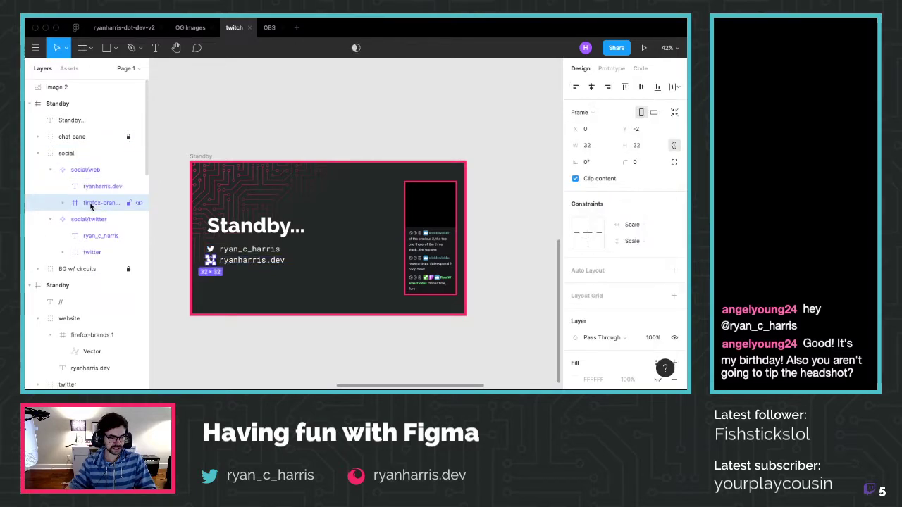
pyautogui.keyDown('shift'); pyautogui.click(85, 251); pyautogui.keyUp('shift')
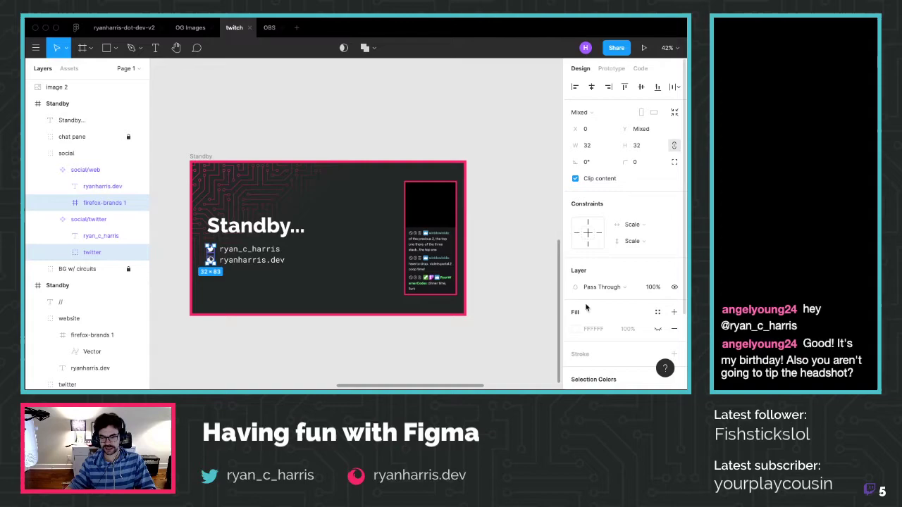
pyautogui.scroll(-1, 588, 311)
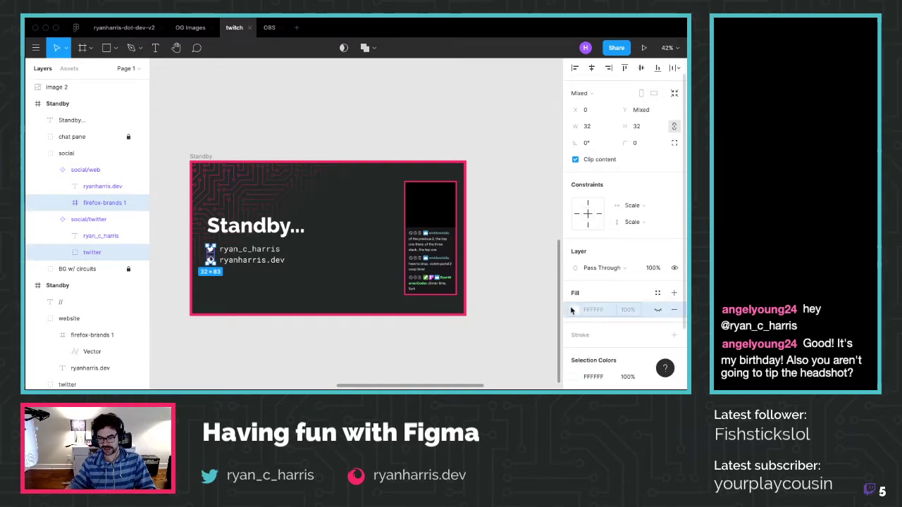
pyautogui.click(576, 310)
pyautogui.click(488, 340)
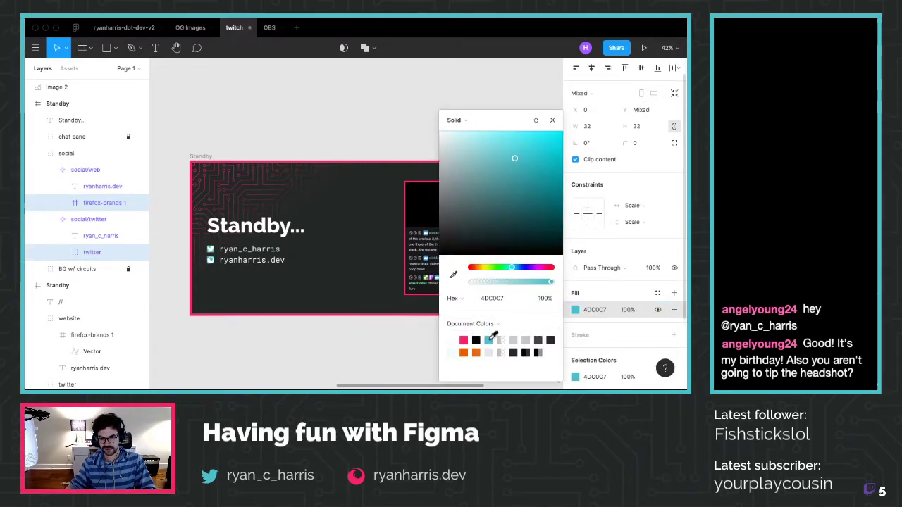
pyautogui.click(368, 350)
pyautogui.hotkey('ctrl', 'z')
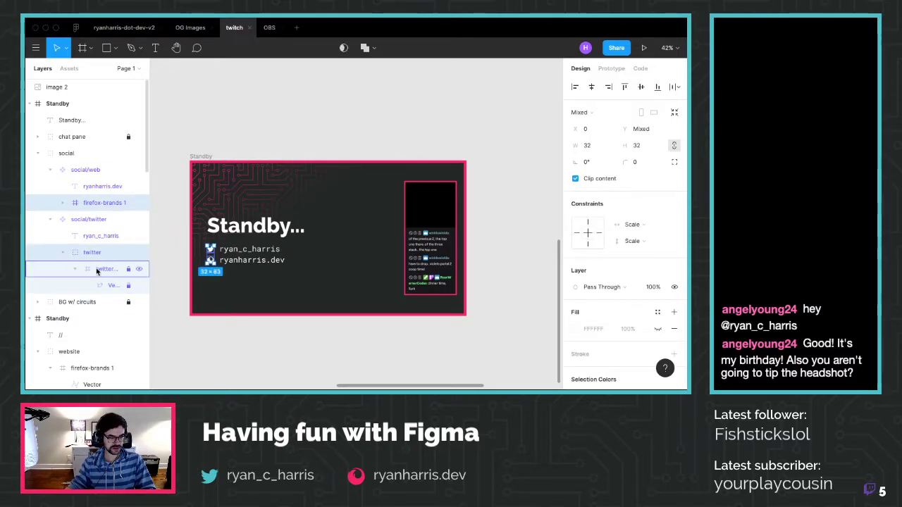
# Fill the website and Twitter icon vector layers with teal 4DC0C7
pyautogui.click(99, 269)
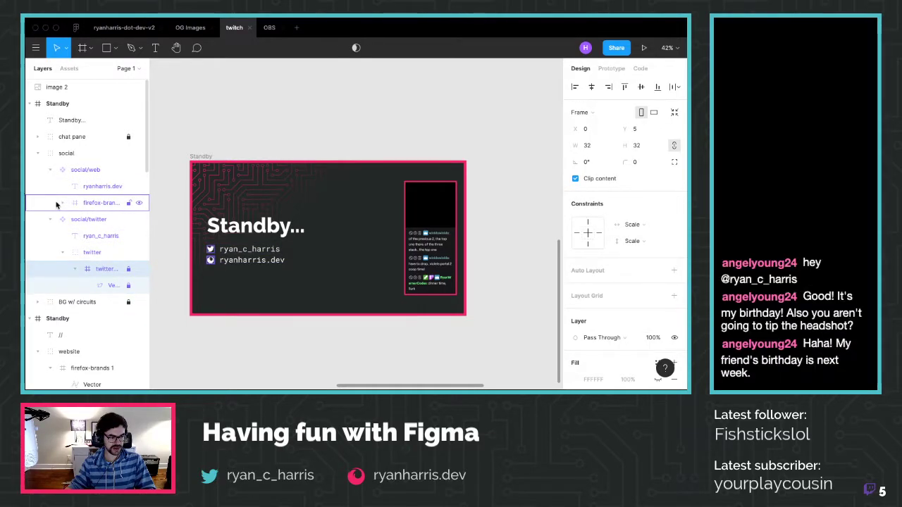
pyautogui.click(63, 203)
pyautogui.click(103, 220)
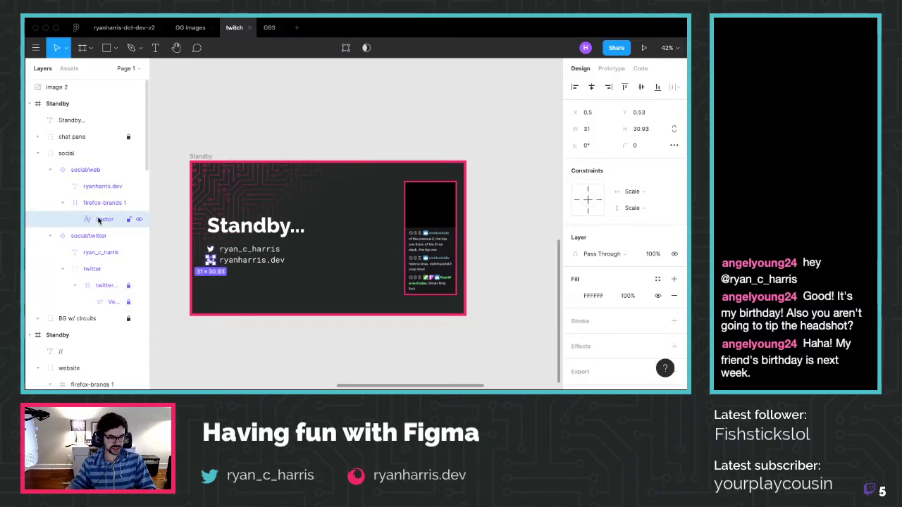
pyautogui.keyDown('shift'); pyautogui.click(106, 301); pyautogui.keyUp('shift')
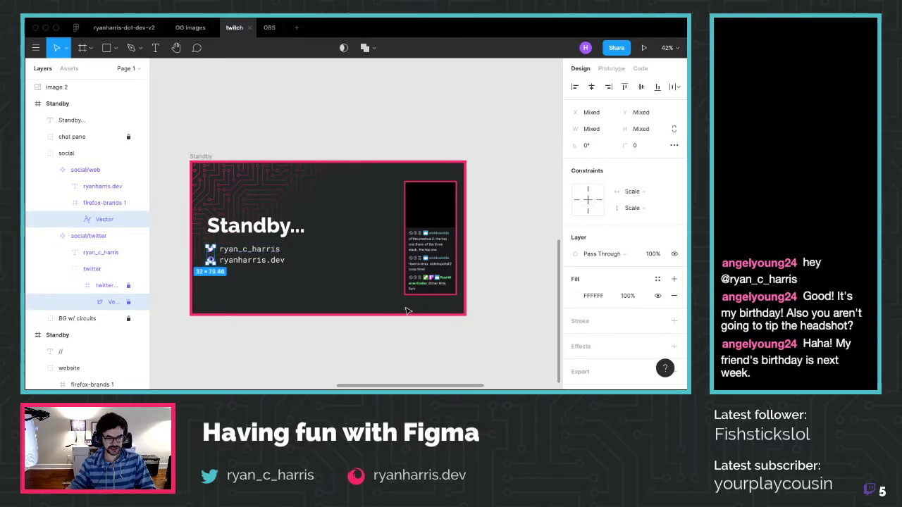
pyautogui.click(577, 298)
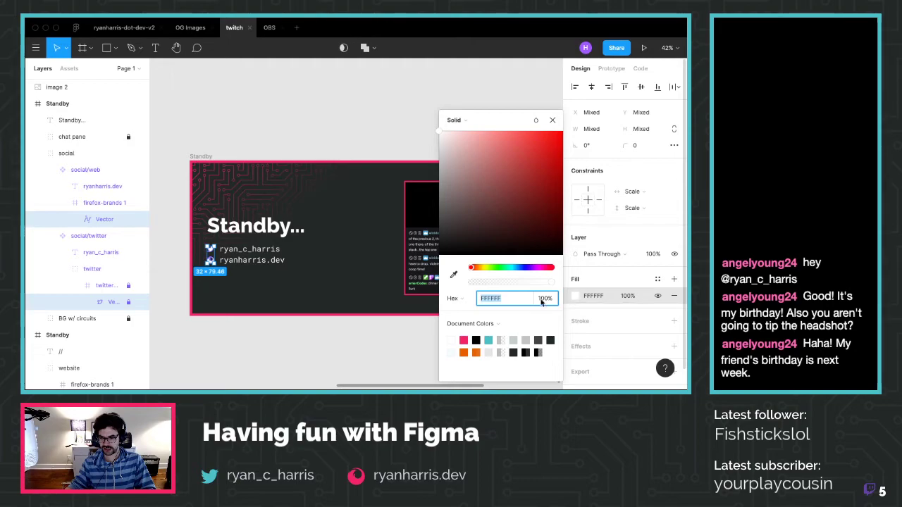
pyautogui.click(489, 340)
pyautogui.click(319, 330)
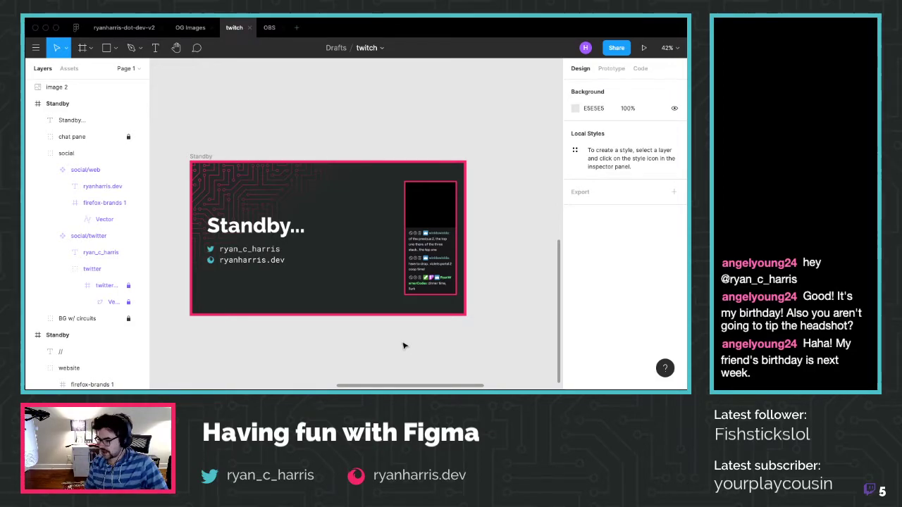
pyautogui.scroll(3, 211, 274)
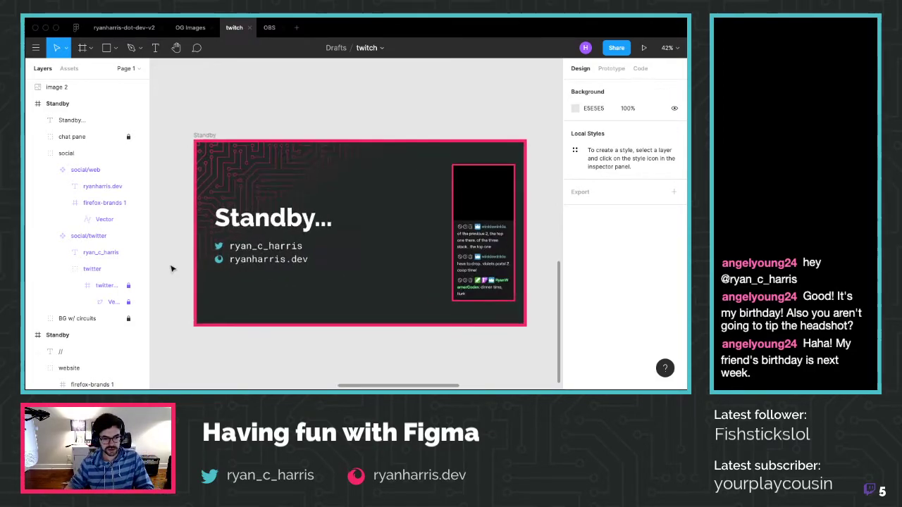
pyautogui.moveTo(237, 273); pyautogui.dragTo(214, 238)
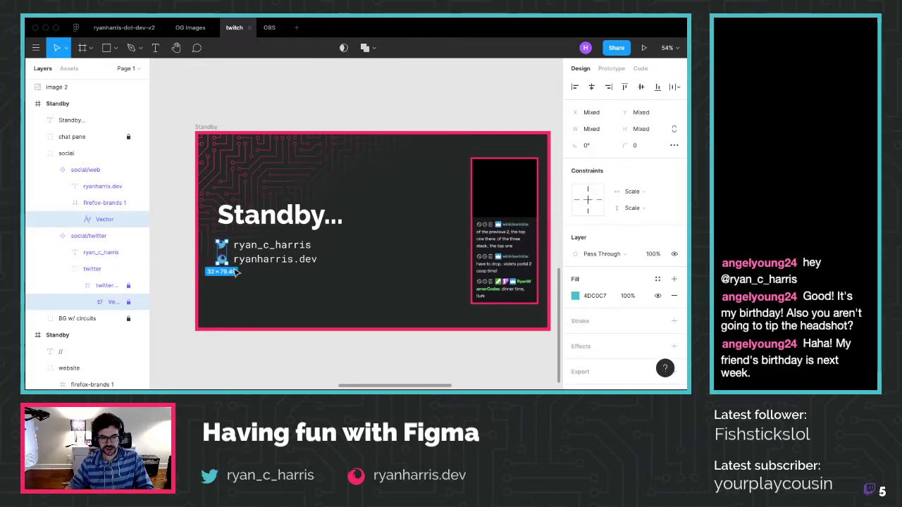
pyautogui.moveTo(237, 273); pyautogui.dragTo(214, 239)
pyautogui.click(286, 117)
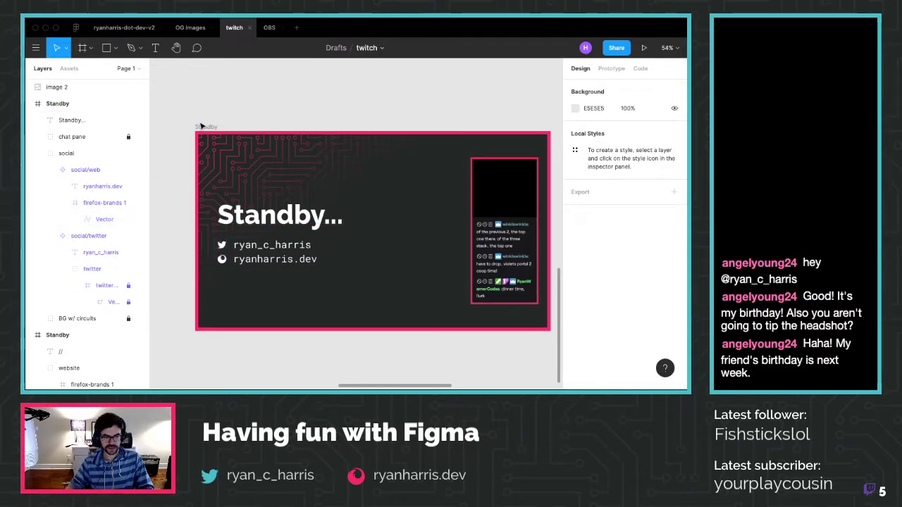
pyautogui.click(205, 128)
pyautogui.scroll(-2, 203, 127)
pyautogui.scroll(-5, 203, 127)
pyautogui.hotkey('ctrl', 'c')
pyautogui.hotkey('ctrl', 'v')
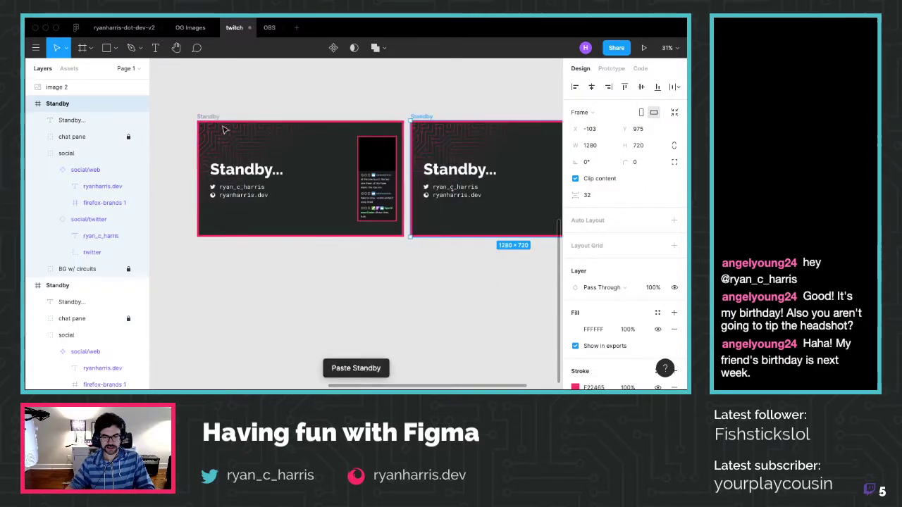
pyautogui.scroll(5, 480, 177)
pyautogui.scroll(1, 480, 178)
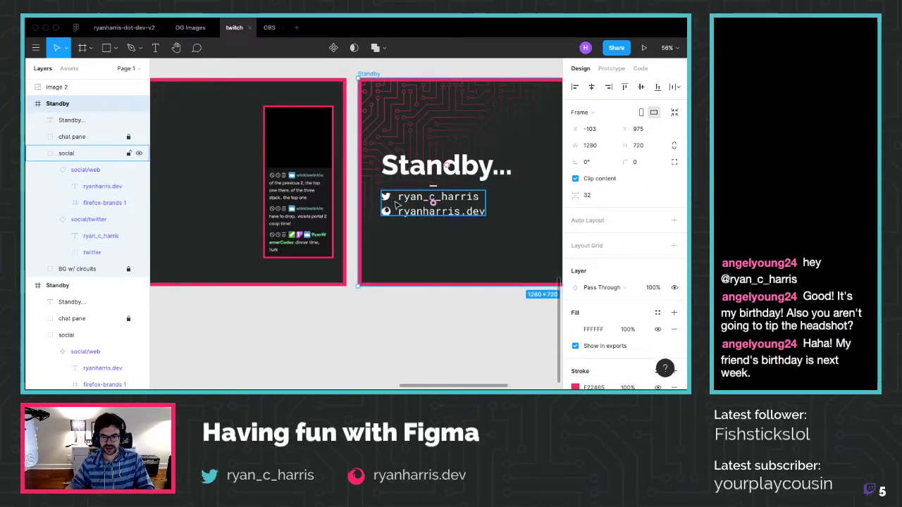
pyautogui.press('Escape')
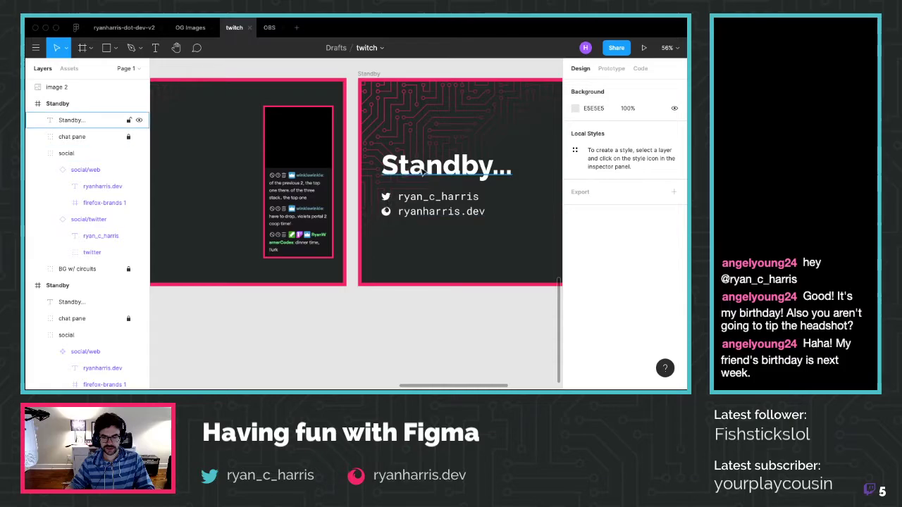
pyautogui.click(396, 203)
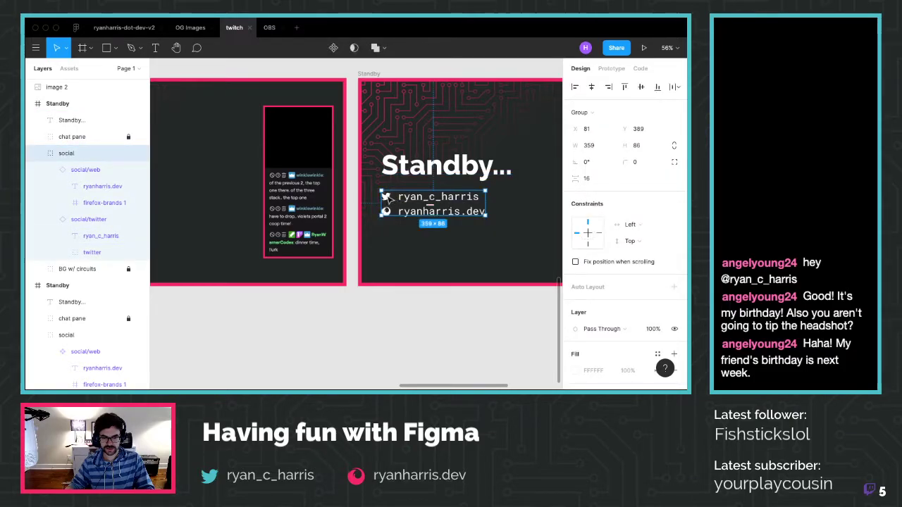
pyautogui.click(62, 203)
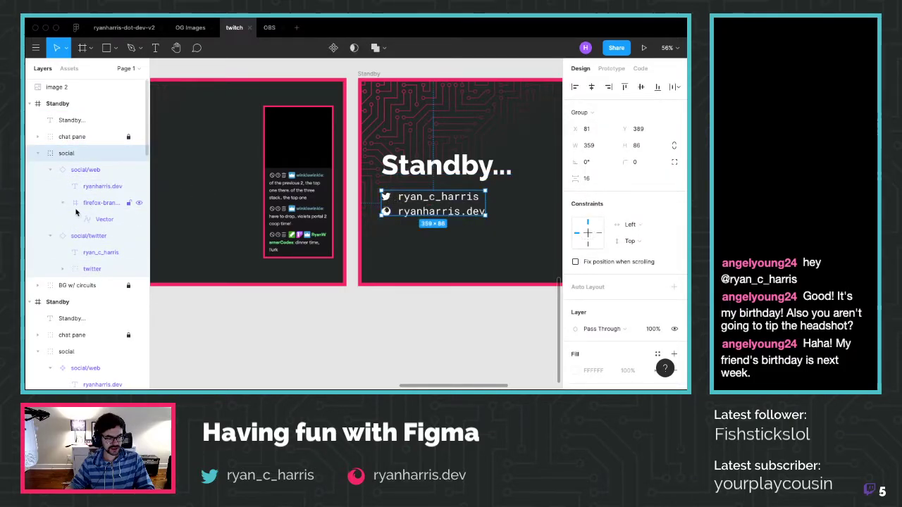
pyautogui.click(92, 219)
pyautogui.click(63, 269)
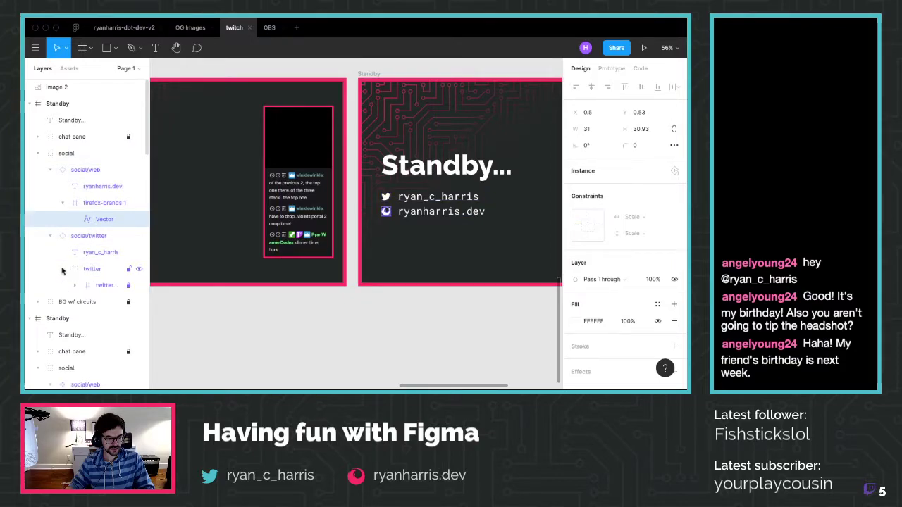
pyautogui.keyDown('shift'); pyautogui.click(99, 285); pyautogui.keyUp('shift')
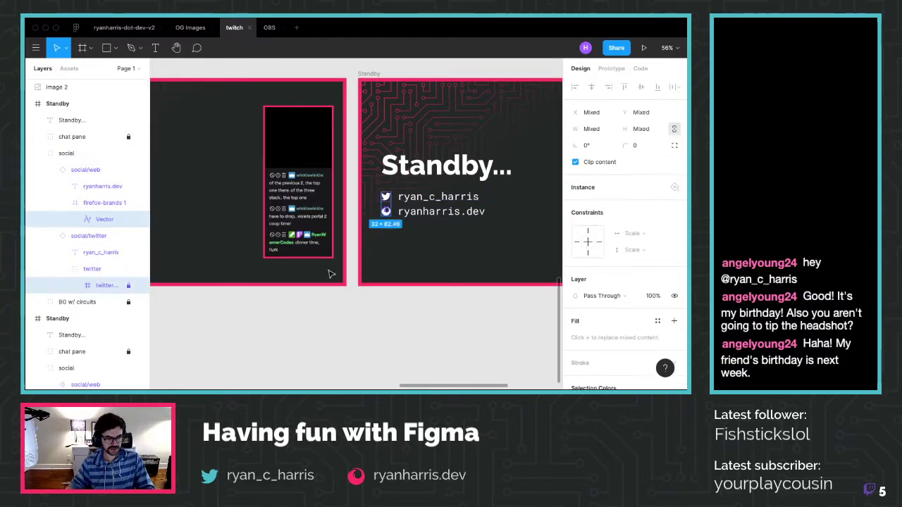
pyautogui.scroll(-3, 590, 209)
pyautogui.click(575, 300)
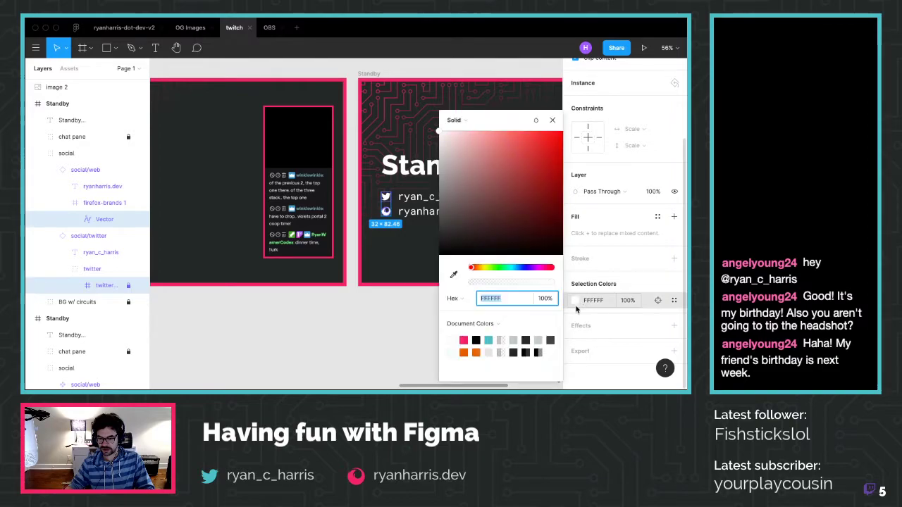
pyautogui.click(488, 340)
pyautogui.click(372, 332)
pyautogui.scroll(-3, 294, 318)
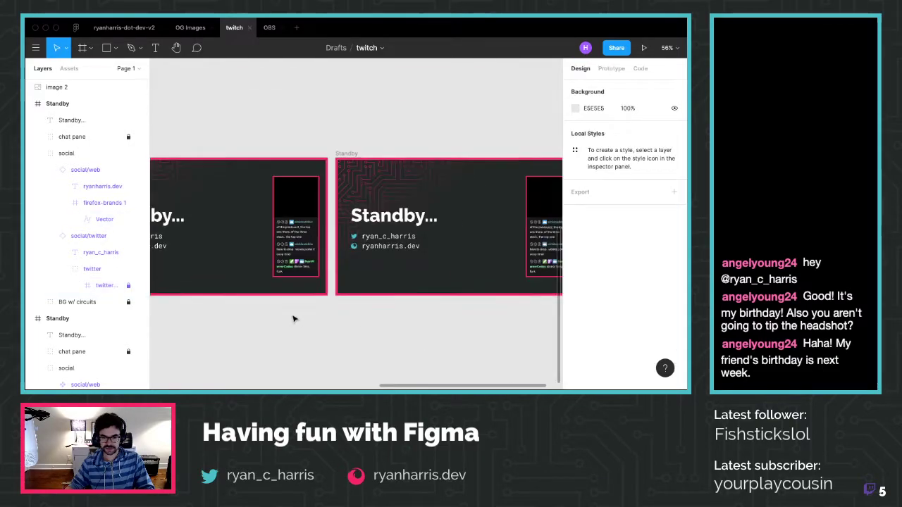
pyautogui.scroll(1, 294, 317)
pyautogui.scroll(-1, 295, 318)
pyautogui.moveTo(326, 221); pyautogui.dragTo(192, 307)
pyautogui.scroll(-1, 189, 308)
pyautogui.keyDown('ctrl'); pyautogui.scroll(3, 289, 292); pyautogui.keyUp('ctrl')
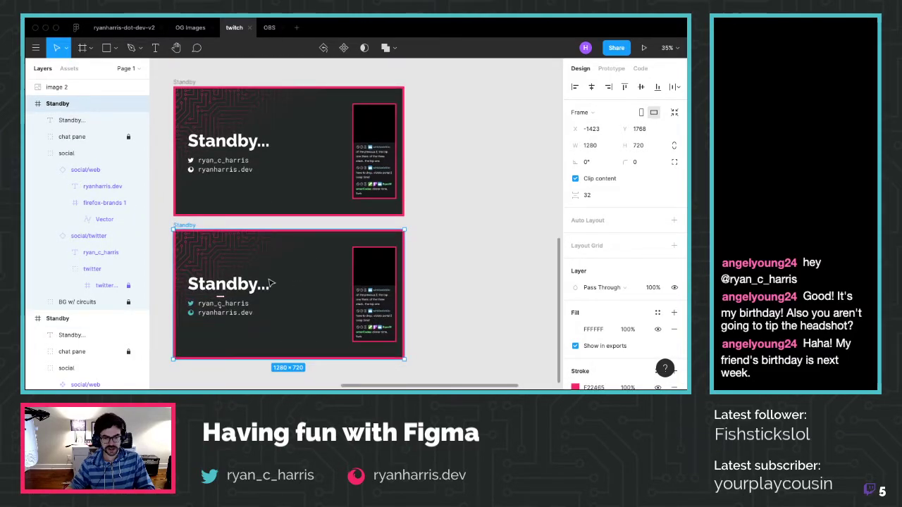
pyautogui.keyDown('ctrl'); pyautogui.scroll(2, 181, 254); pyautogui.keyUp('ctrl')
pyautogui.scroll(1, 183, 247)
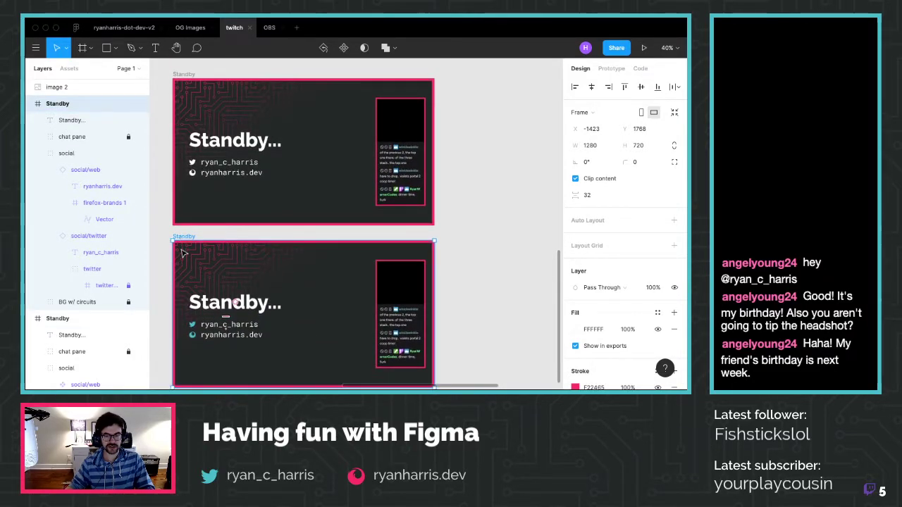
pyautogui.click(478, 271)
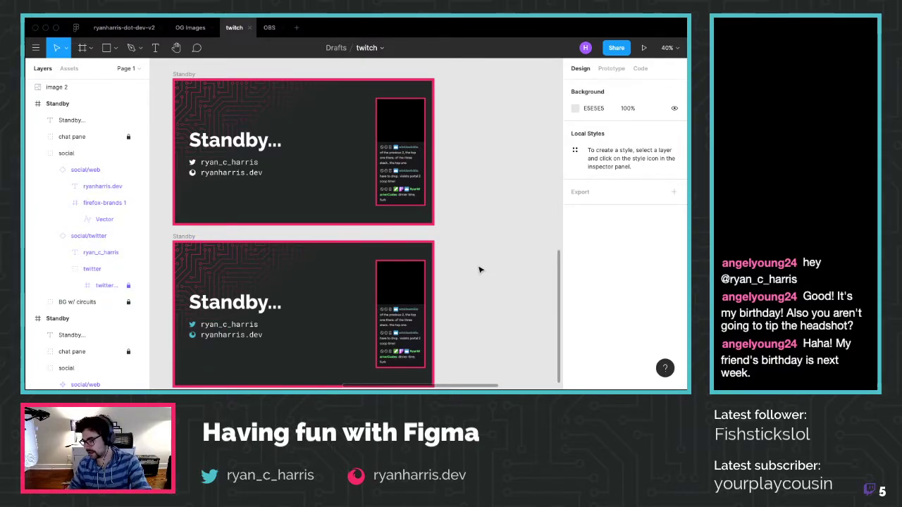
# Drag the teal-icon Standby copy up beside the original, to its right at the same height
pyautogui.keyDown('ctrl'); pyautogui.scroll(-2, 455, 240); pyautogui.keyUp('ctrl')
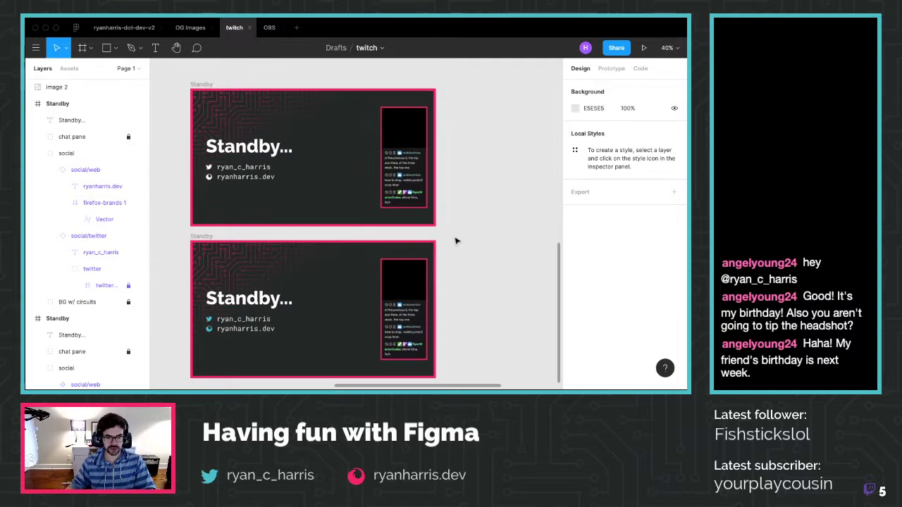
pyautogui.scroll(-1, 464, 234)
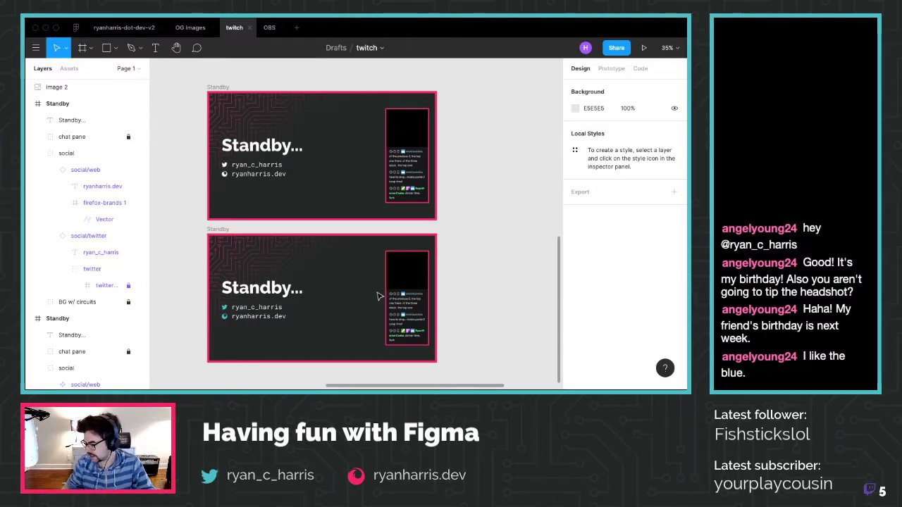
pyautogui.click(234, 310)
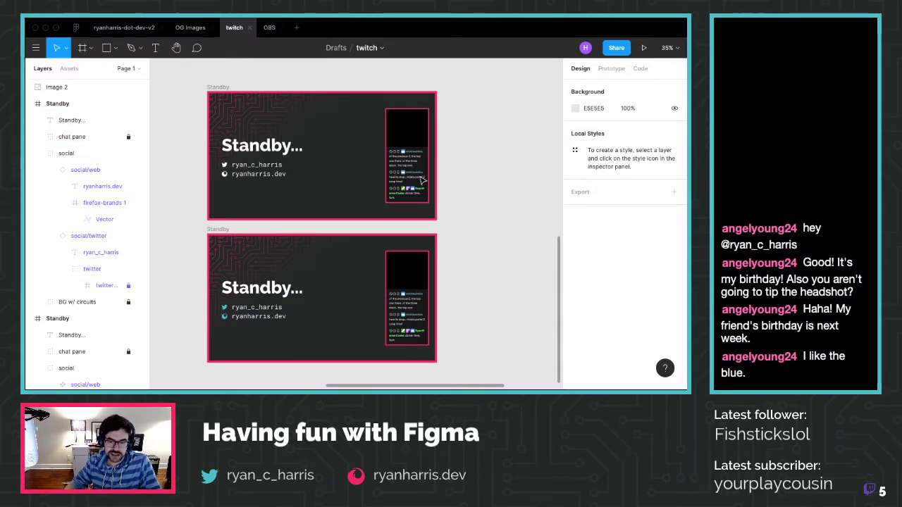
pyautogui.moveTo(228, 230); pyautogui.dragTo(464, 87)
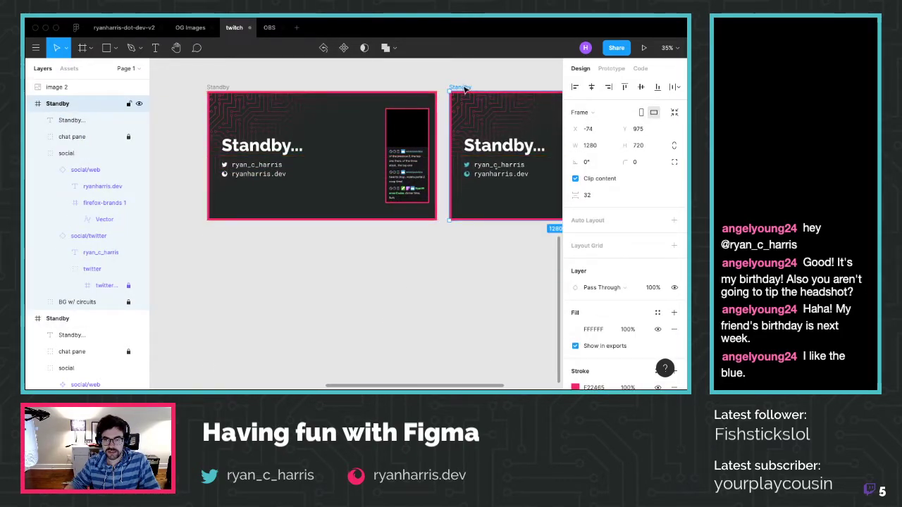
# Paste a third Standby frame copy and position it below the first frame
pyautogui.click(222, 262)
pyautogui.hotkey('ctrl', 'v')
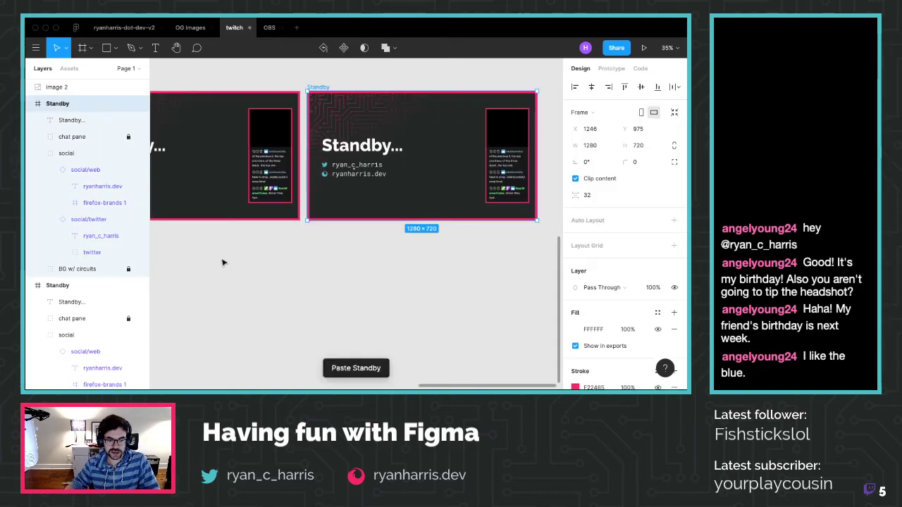
pyautogui.scroll(-5, 291, 146)
pyautogui.moveTo(304, 126); pyautogui.dragTo(220, 161)
pyautogui.scroll(10, 220, 161)
pyautogui.scroll(-1, 224, 206)
pyautogui.press('Escape')
pyautogui.scroll(1, 233, 212)
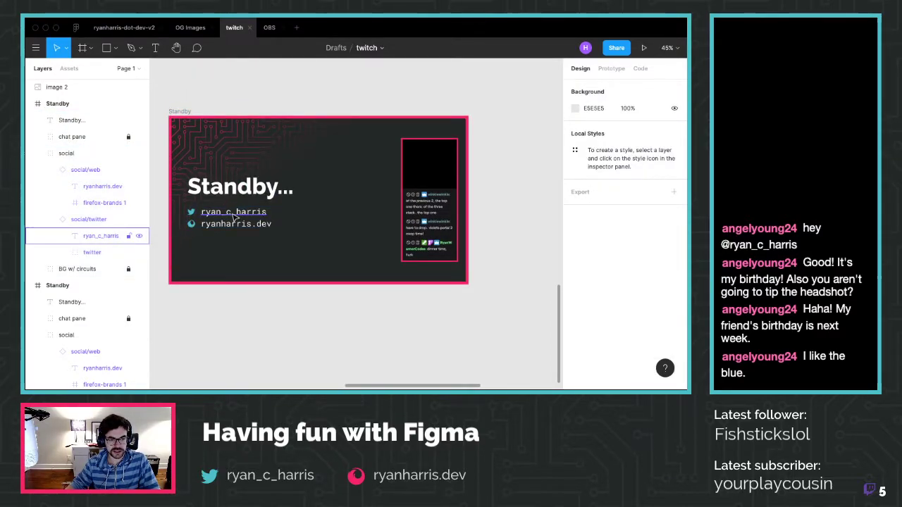
pyautogui.click(235, 218)
pyautogui.scroll(-3, 629, 296)
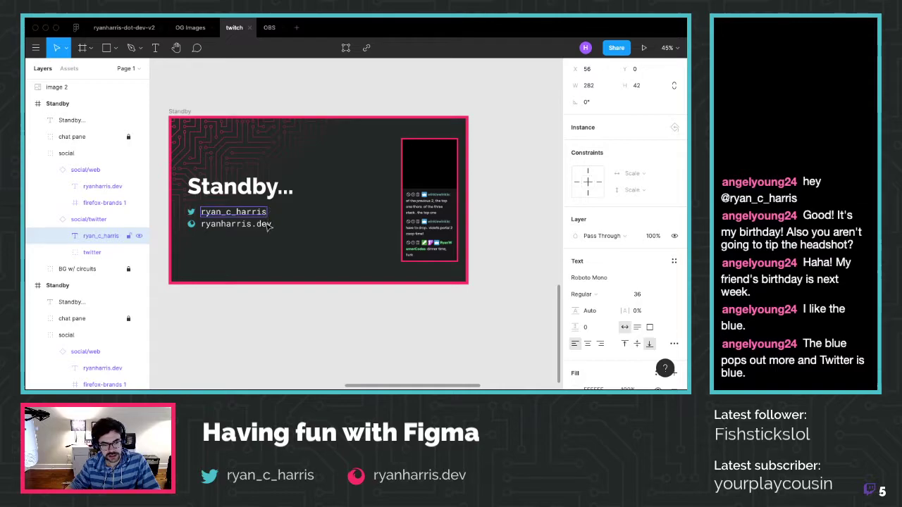
pyautogui.click(269, 301)
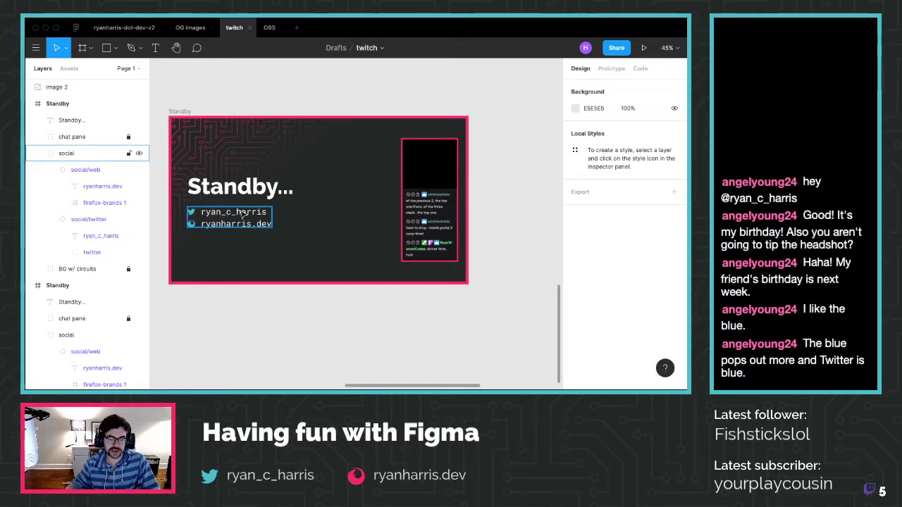
pyautogui.scroll(-5, 291, 296)
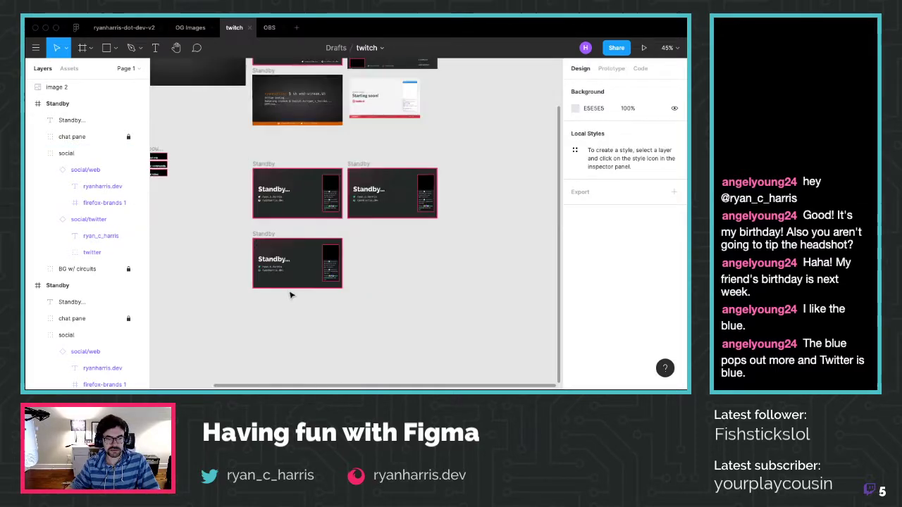
pyautogui.scroll(3, 291, 295)
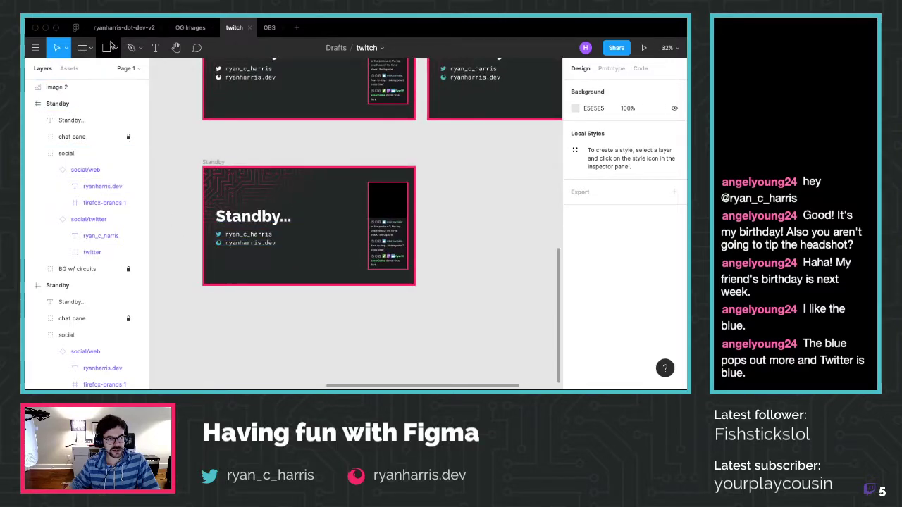
pyautogui.scroll(-6, 533, 164)
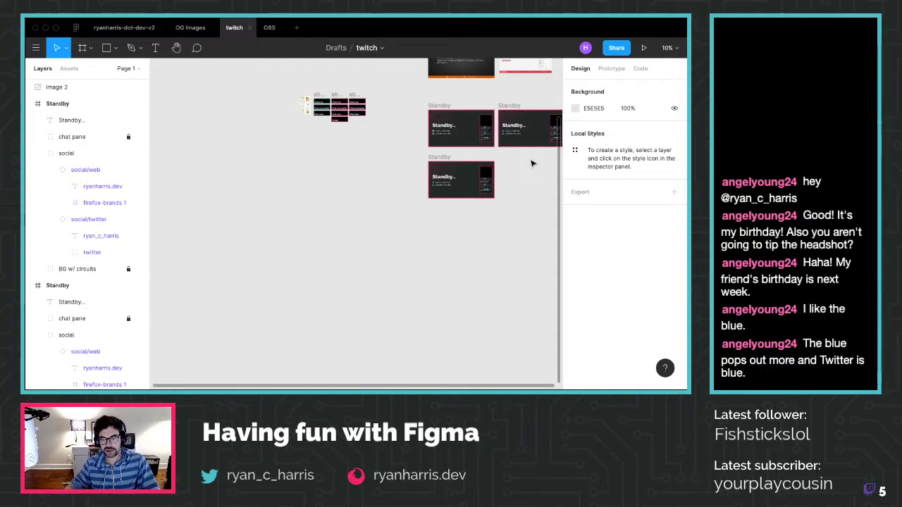
pyautogui.scroll(8, 534, 163)
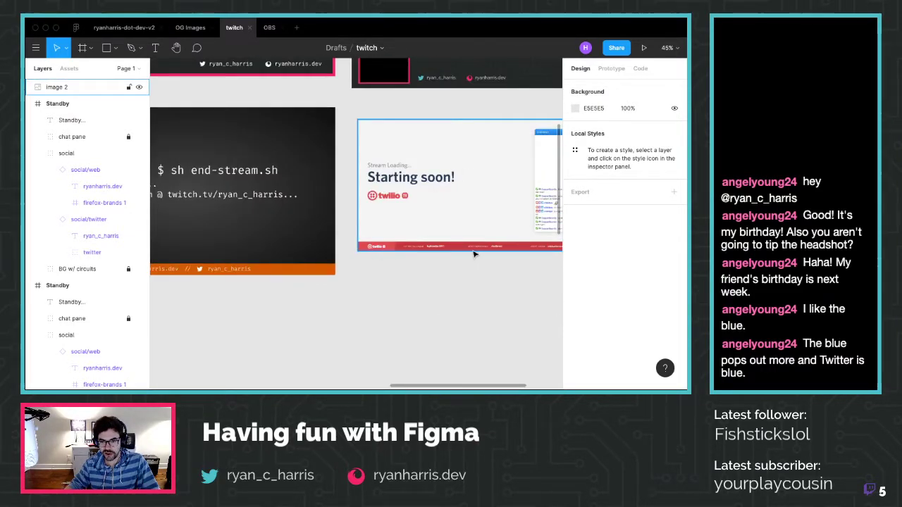
pyautogui.hscroll(3, 474, 254)
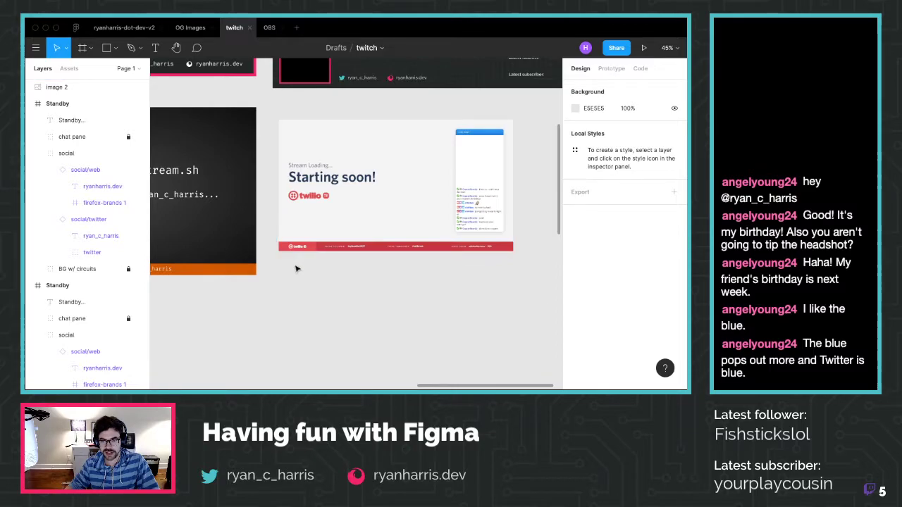
pyautogui.scroll(-10, 296, 268)
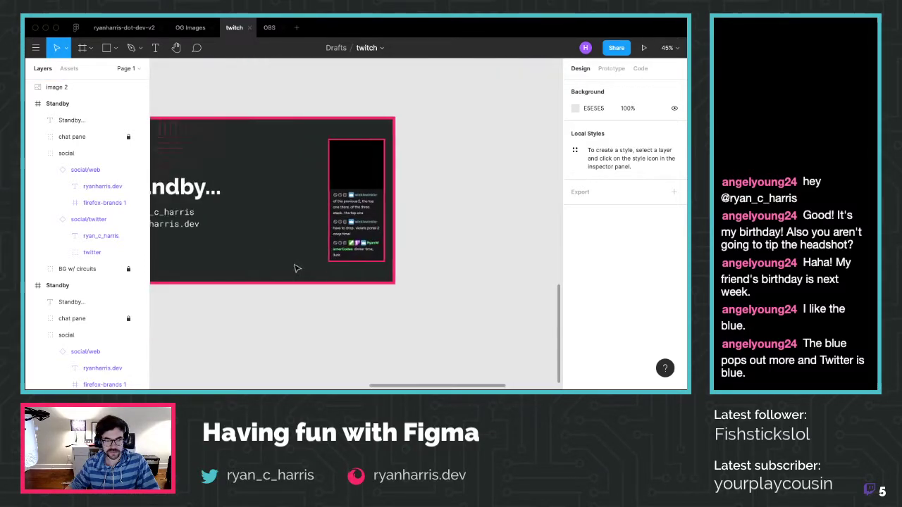
pyautogui.hscroll(-4, 297, 269)
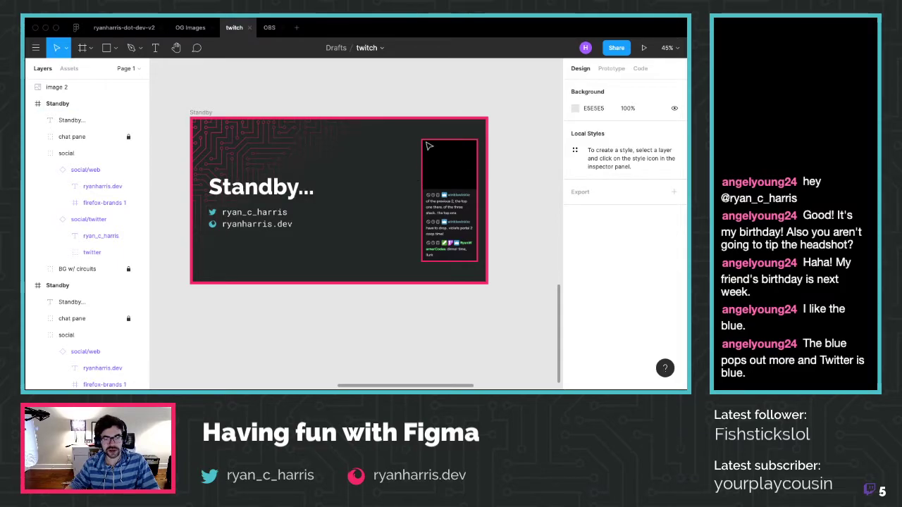
pyautogui.click(431, 148)
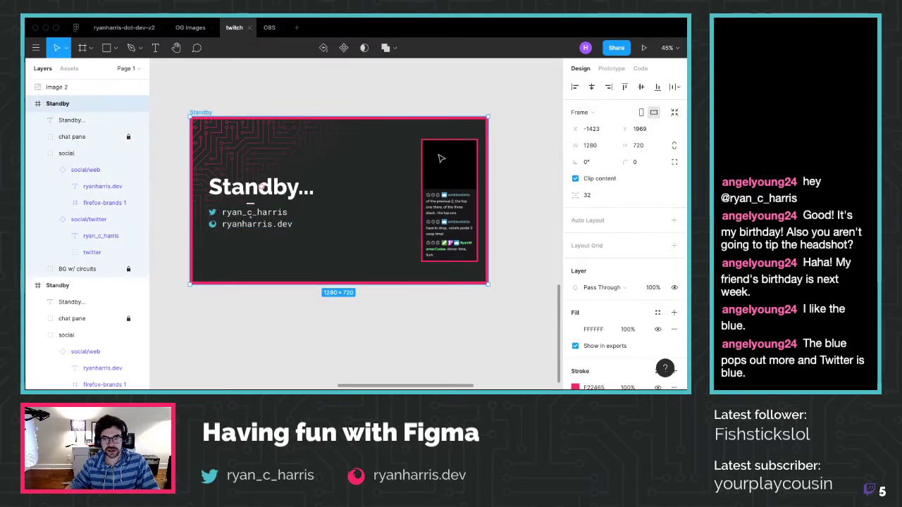
pyautogui.click(91, 136)
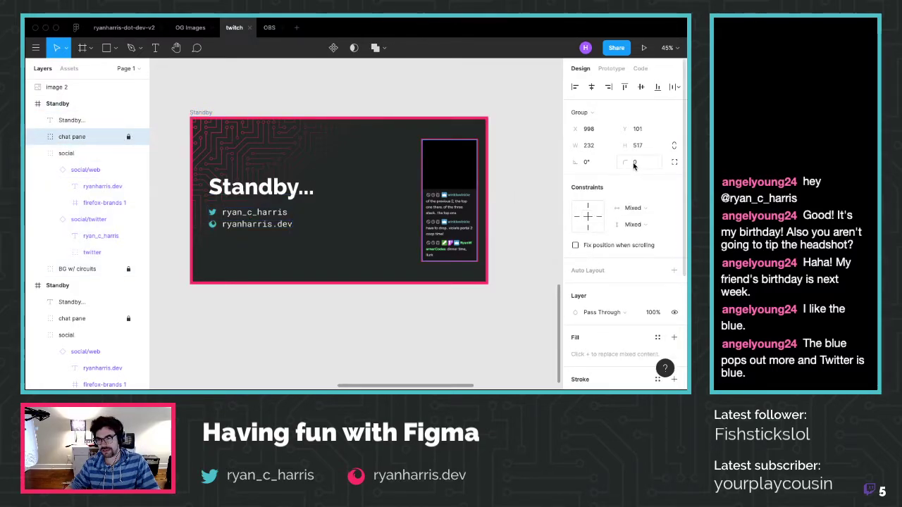
# Round the chat pane group's corners with a corner radius of 6
pyautogui.moveTo(624, 162); pyautogui.dragTo(31, 161)
pyautogui.moveTo(331, 166); pyautogui.dragTo(629, 162)
pyautogui.click(522, 202)
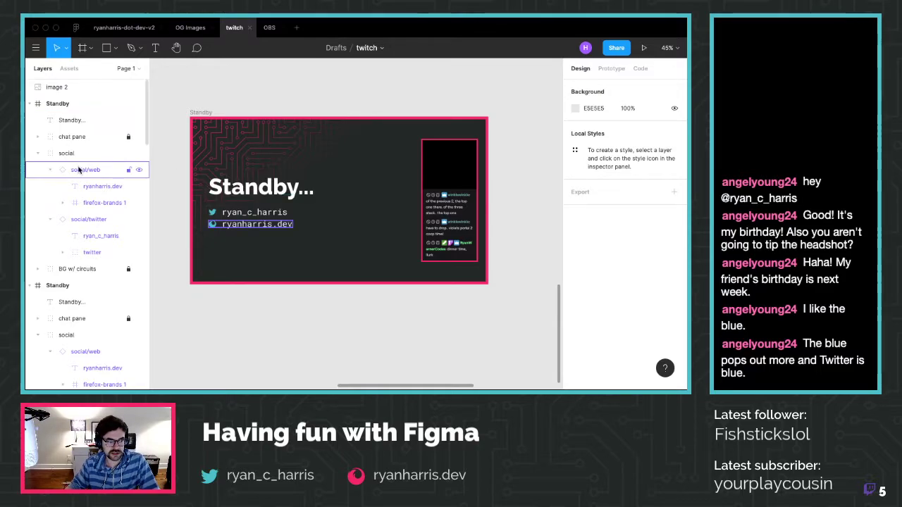
pyautogui.click(70, 137)
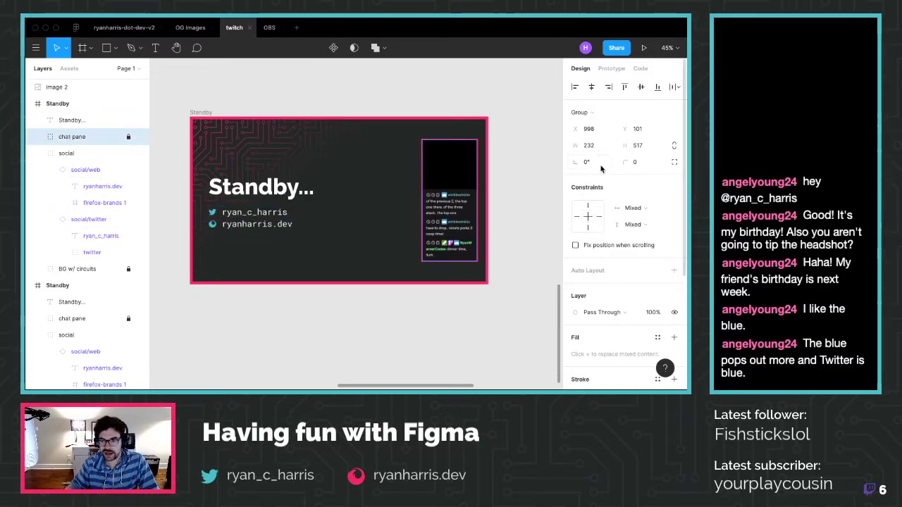
pyautogui.click(634, 162)
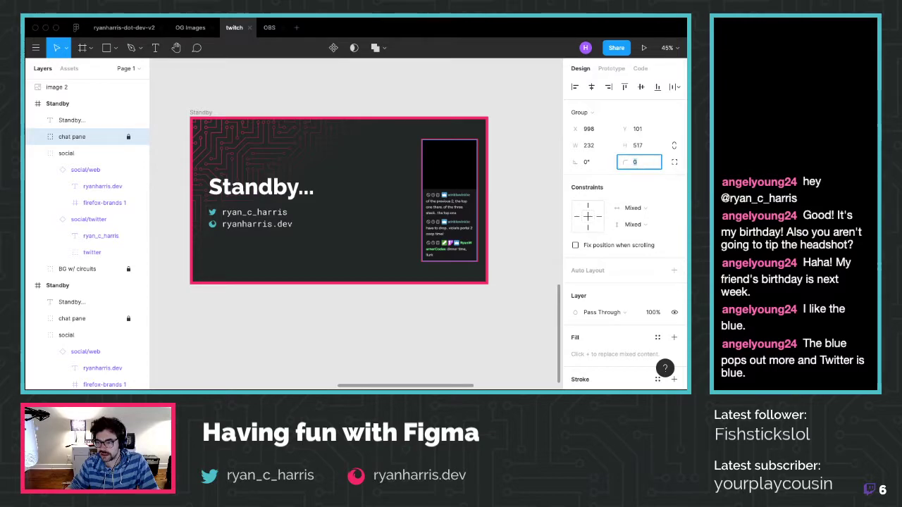
pyautogui.write('6')
pyautogui.press('Return')
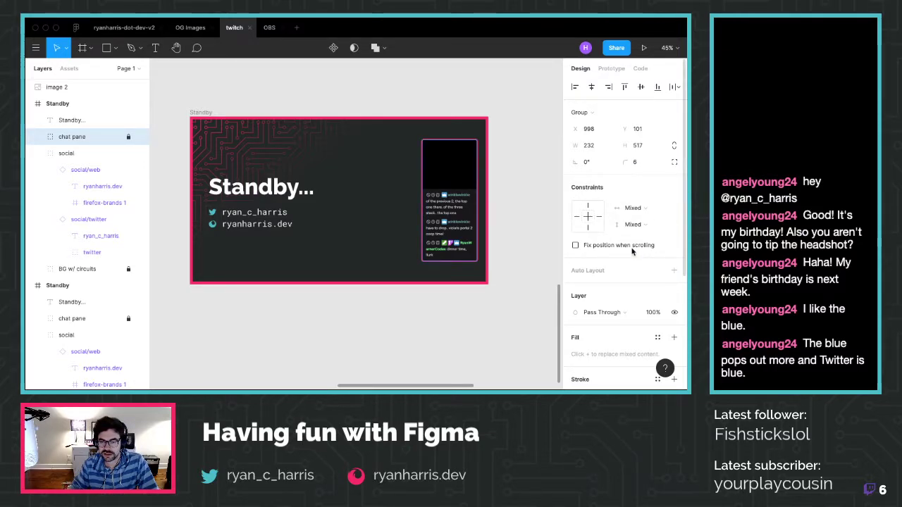
pyautogui.click(404, 295)
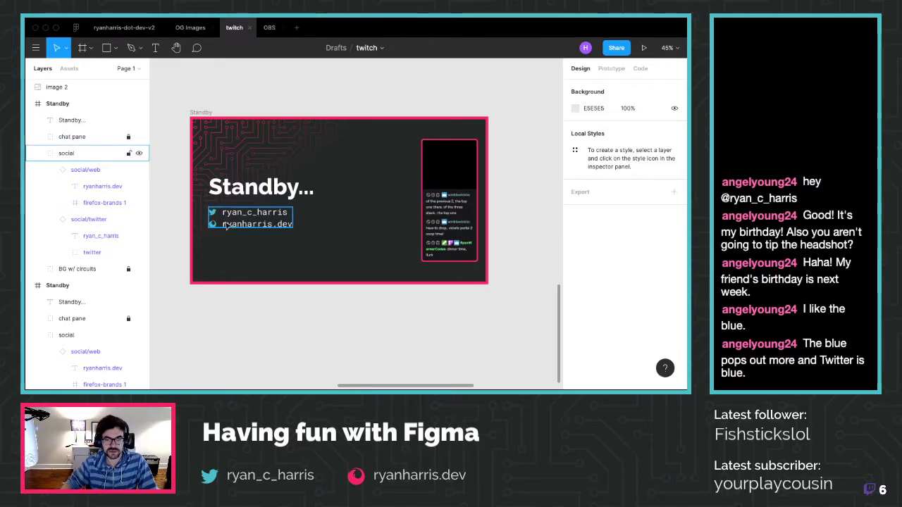
pyautogui.click(105, 48)
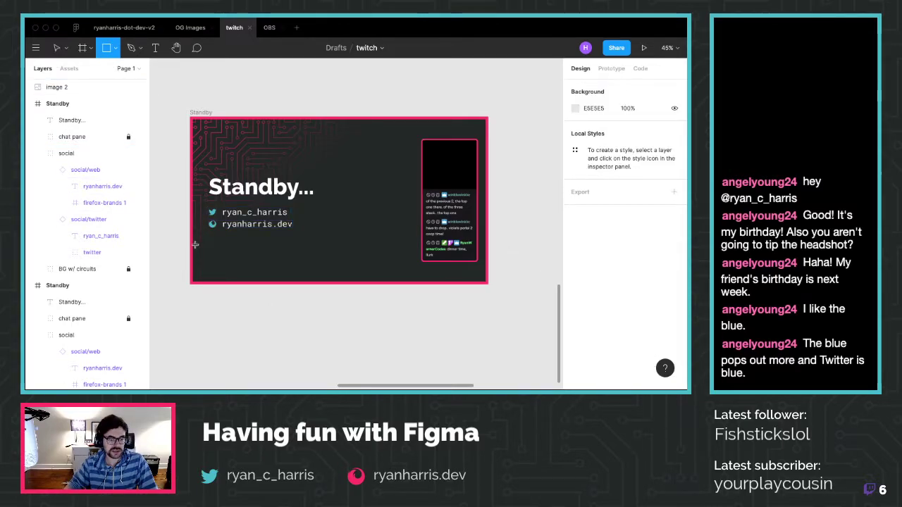
# Draw a 1280×55 bar along the Standby frame's bottom edge and fill it teal 4DC0C7
pyautogui.moveTo(193, 271); pyautogui.dragTo(489, 287)
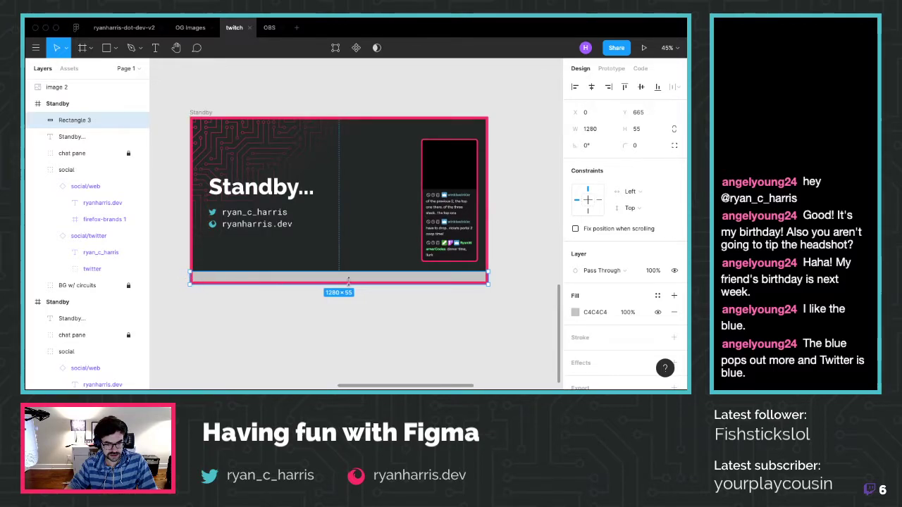
pyautogui.click(574, 313)
pyautogui.click(489, 340)
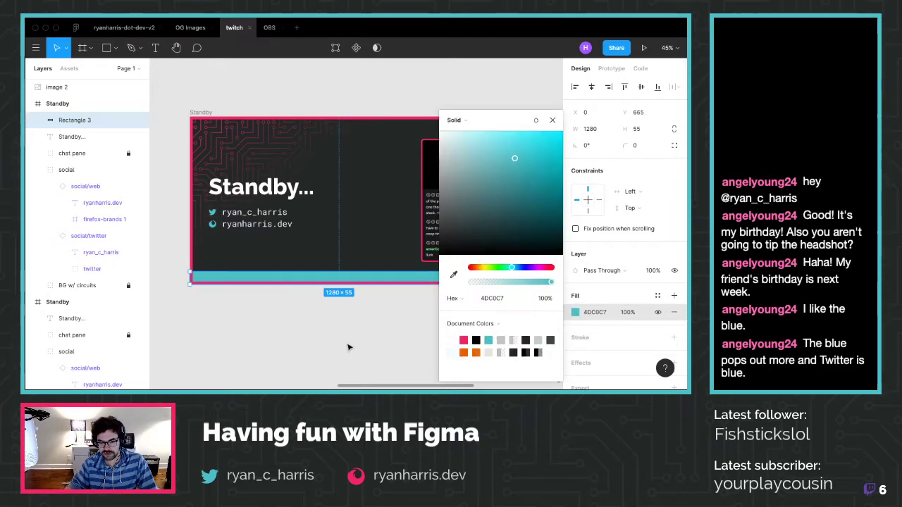
pyautogui.click(348, 346)
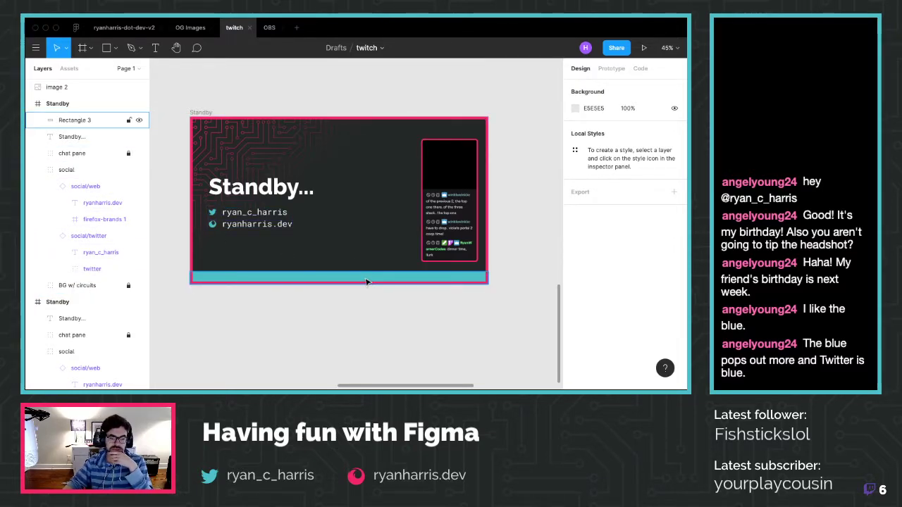
# Set the teal bar's layer blend mode from the Layer dropdown
pyautogui.click(366, 277)
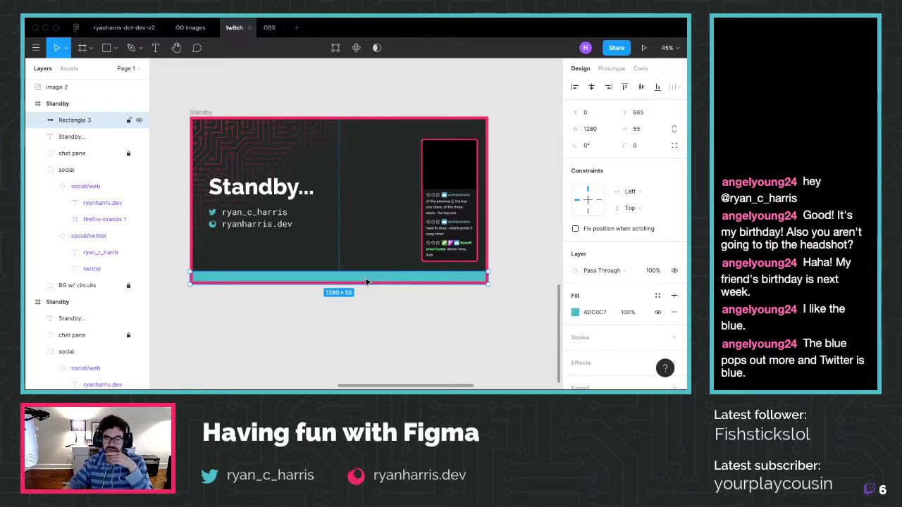
pyautogui.click(612, 275)
pyautogui.click(608, 280)
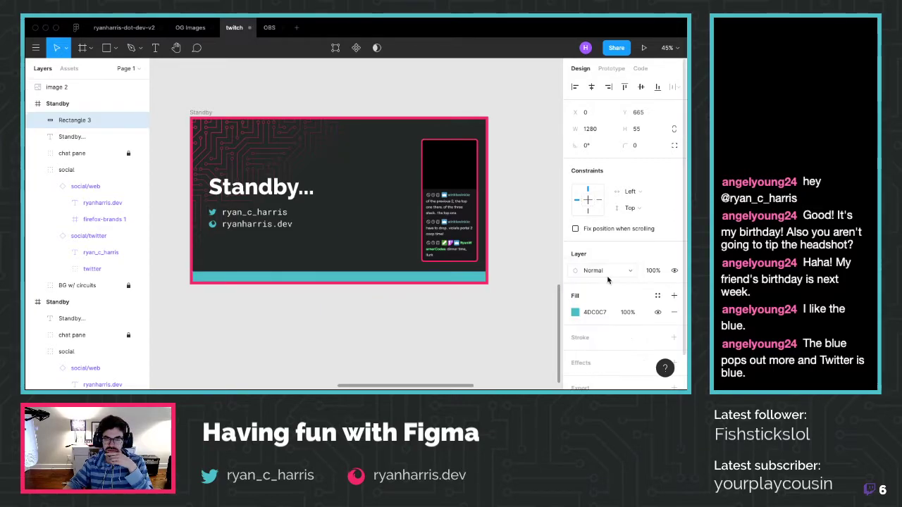
pyautogui.click(610, 275)
pyautogui.click(595, 257)
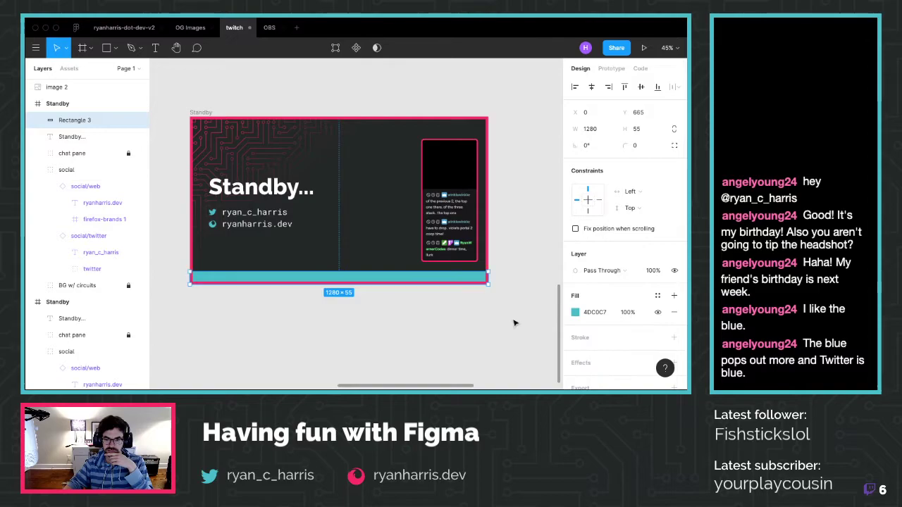
pyautogui.click(447, 329)
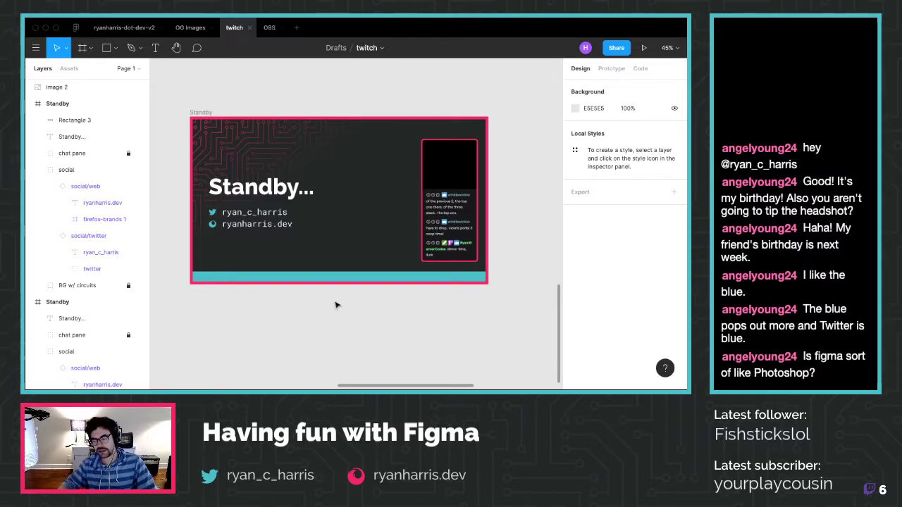
pyautogui.scroll(-5, 328, 320)
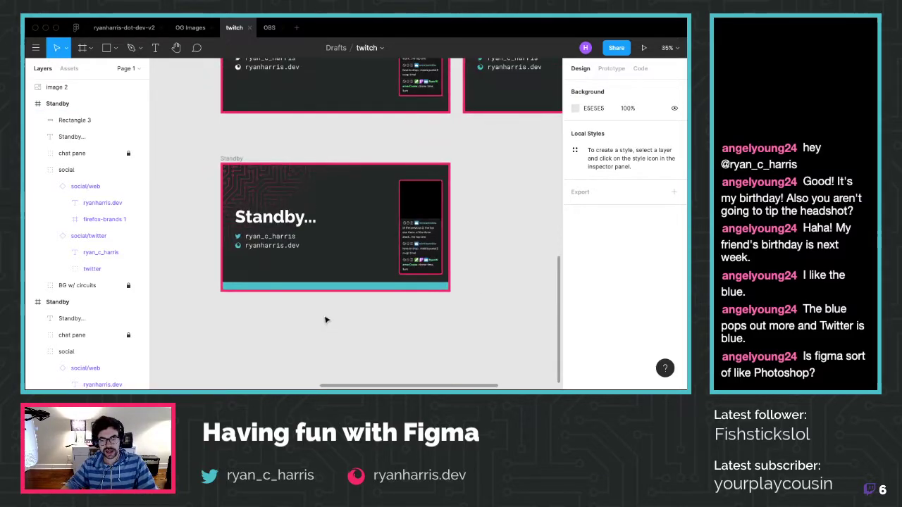
pyautogui.scroll(-4, 326, 320)
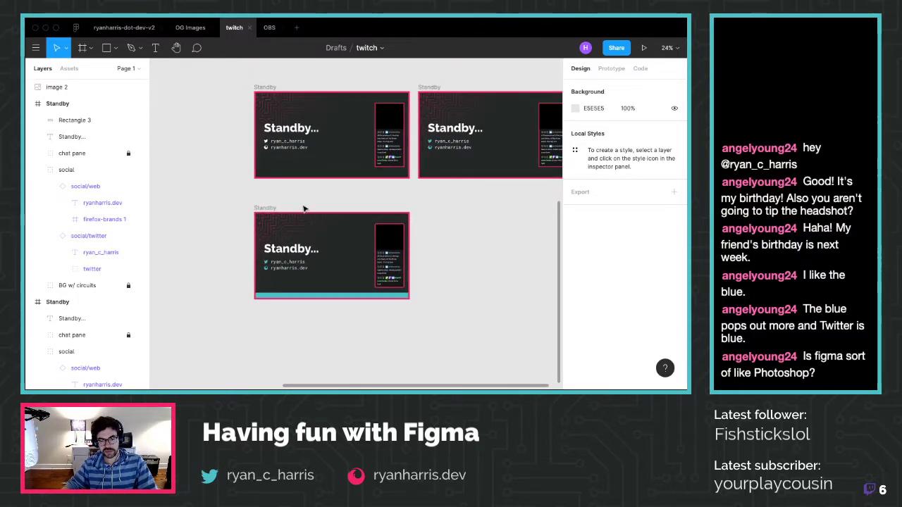
pyautogui.scroll(4, 310, 268)
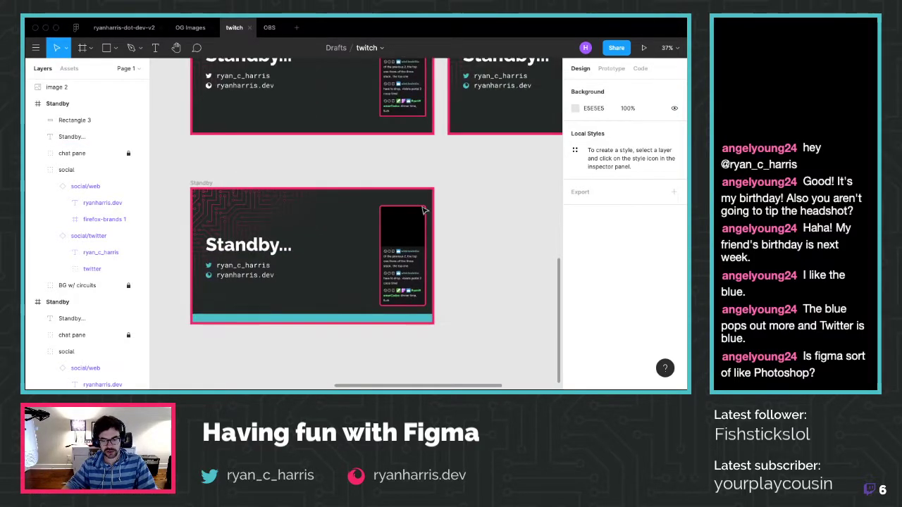
pyautogui.scroll(1, 251, 228)
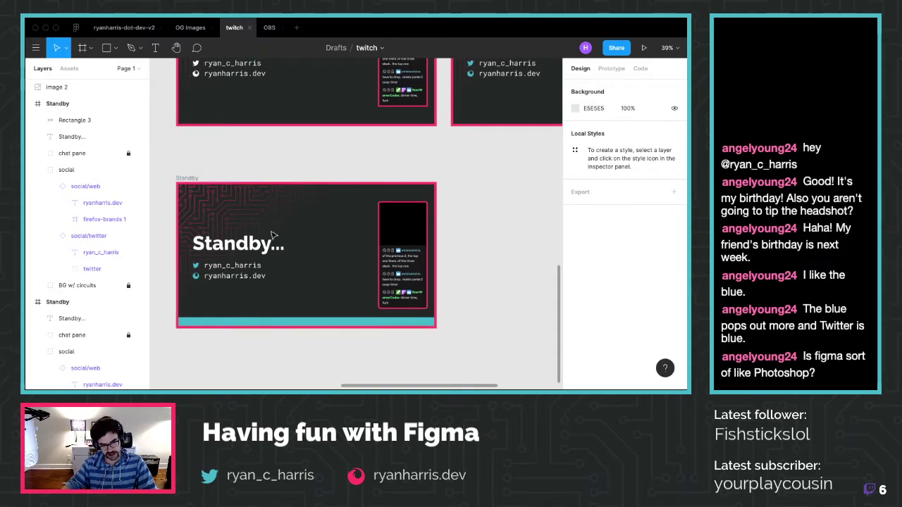
pyautogui.scroll(3, 164, 215)
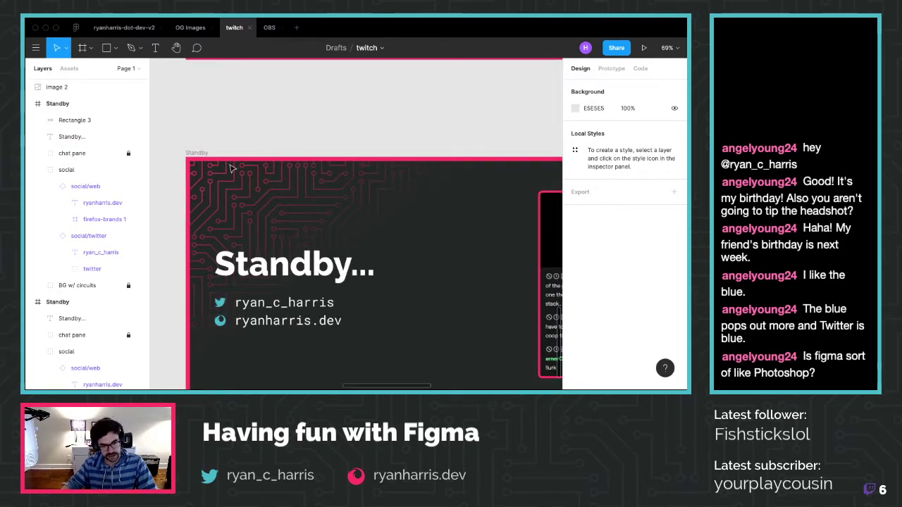
pyautogui.scroll(-5, 374, 308)
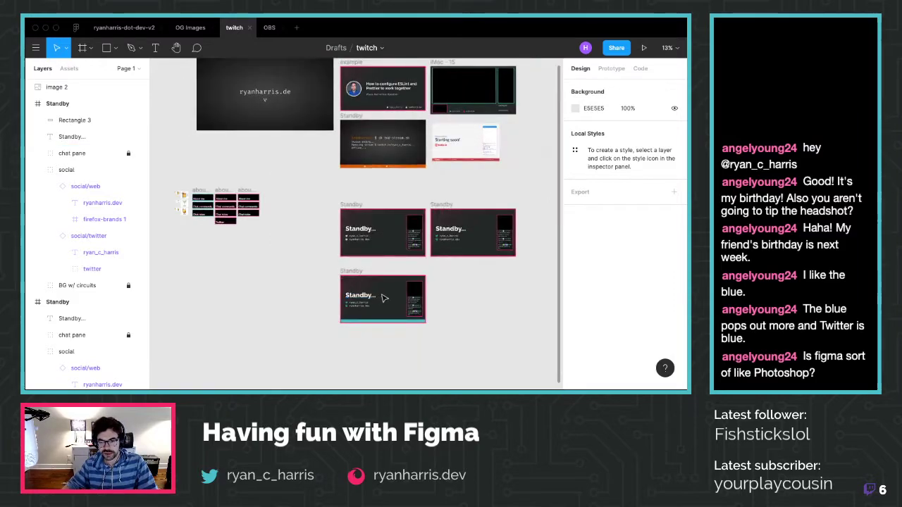
pyautogui.scroll(4, 421, 324)
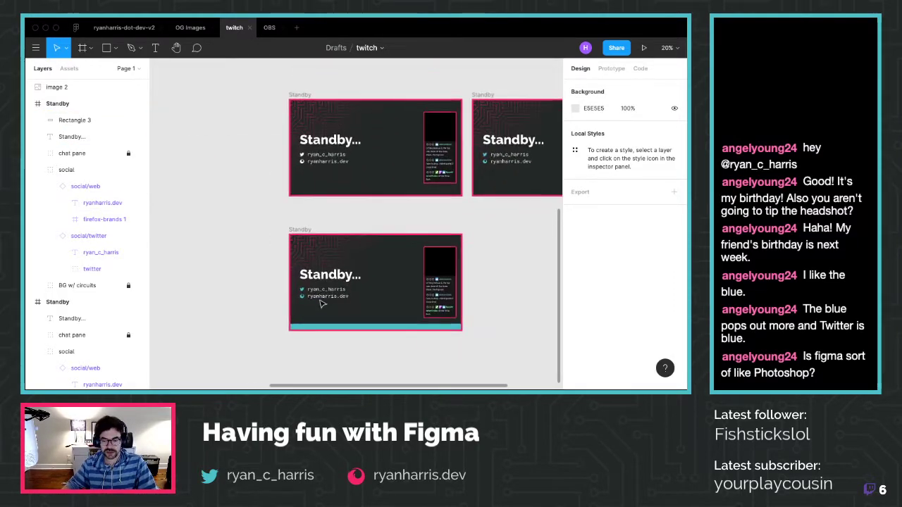
pyautogui.scroll(2, 420, 324)
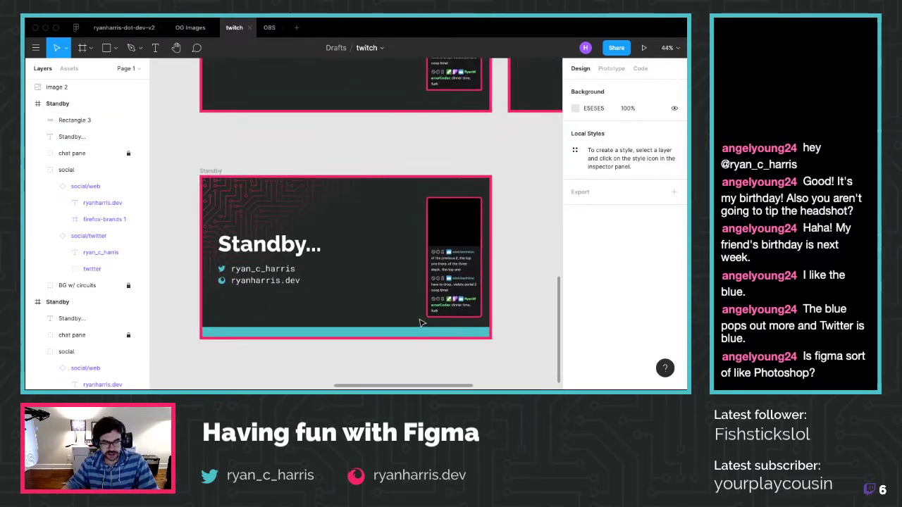
pyautogui.scroll(-1, 364, 288)
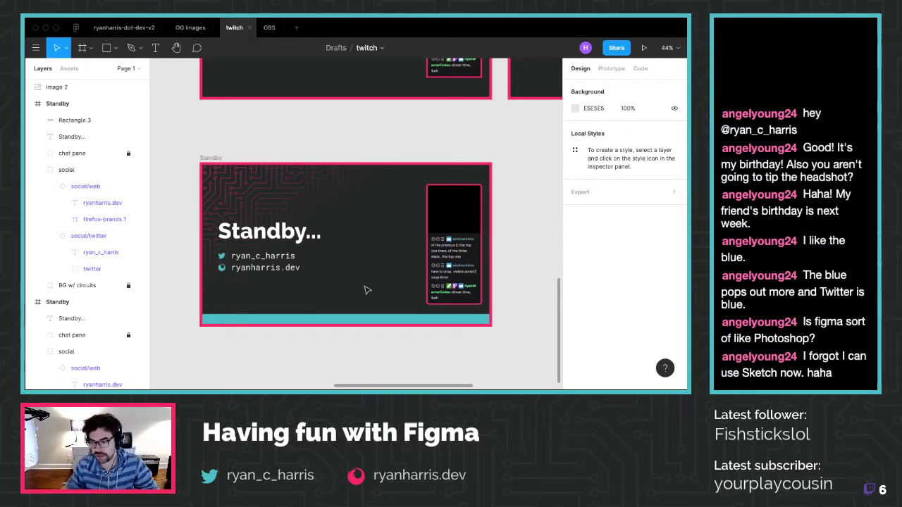
pyautogui.click(324, 314)
# Delete the teal bar from the Standby frame
pyautogui.press('Delete')
pyautogui.click(243, 259)
pyautogui.click(286, 359)
pyautogui.click(291, 270)
pyautogui.click(289, 342)
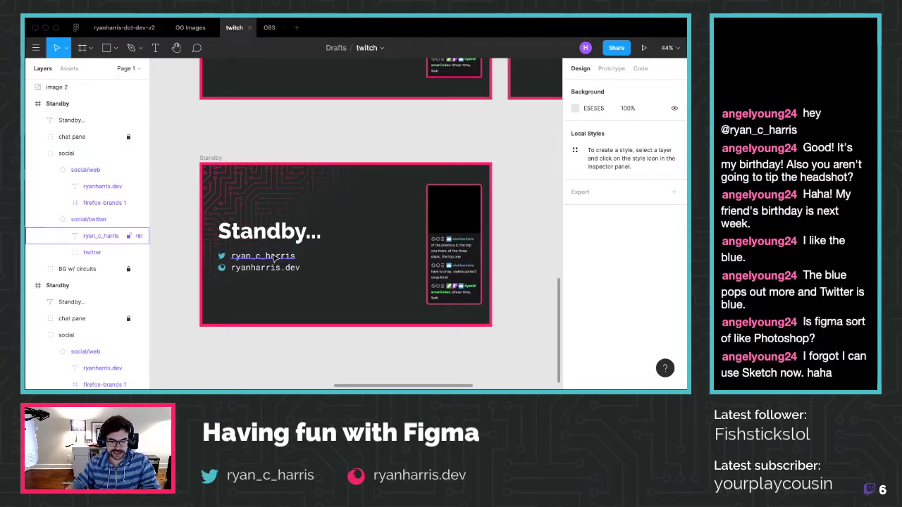
# Copy and paste a duplicate of the Standby frame
pyautogui.click(91, 177)
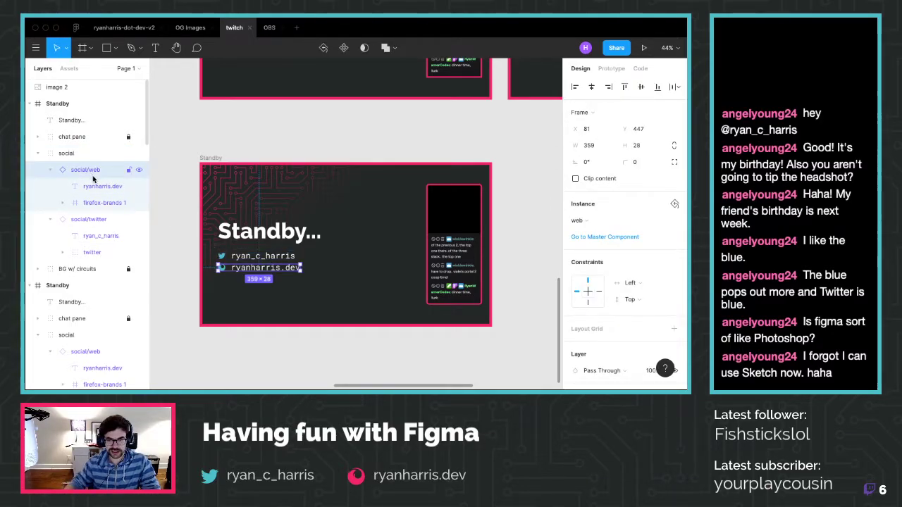
pyautogui.moveTo(211, 158); pyautogui.dragTo(219, 112)
pyautogui.press('super+c')
pyautogui.press('super+v')
pyautogui.hscroll(2, 352, 164)
# In the copy, line up the ryanharris.dev link beside the ryan_c_harris handle
pyautogui.click(337, 215)
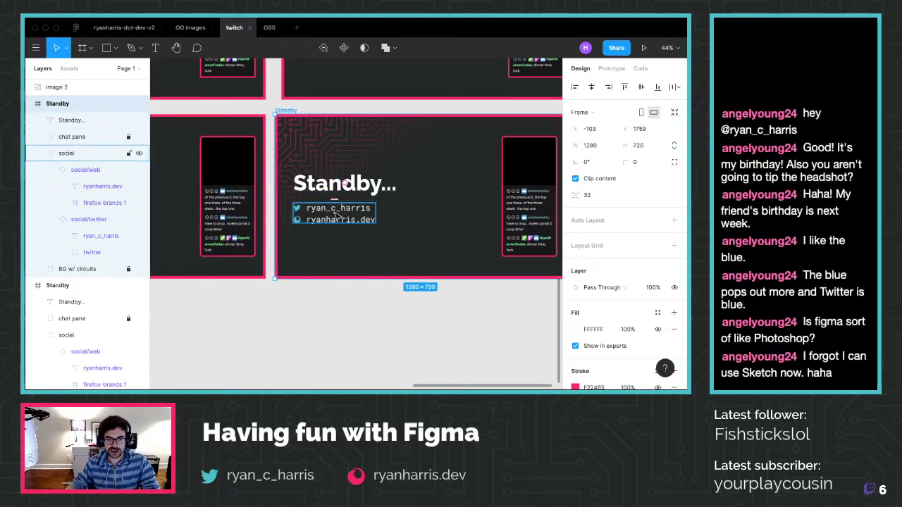
pyautogui.doubleClick(331, 220)
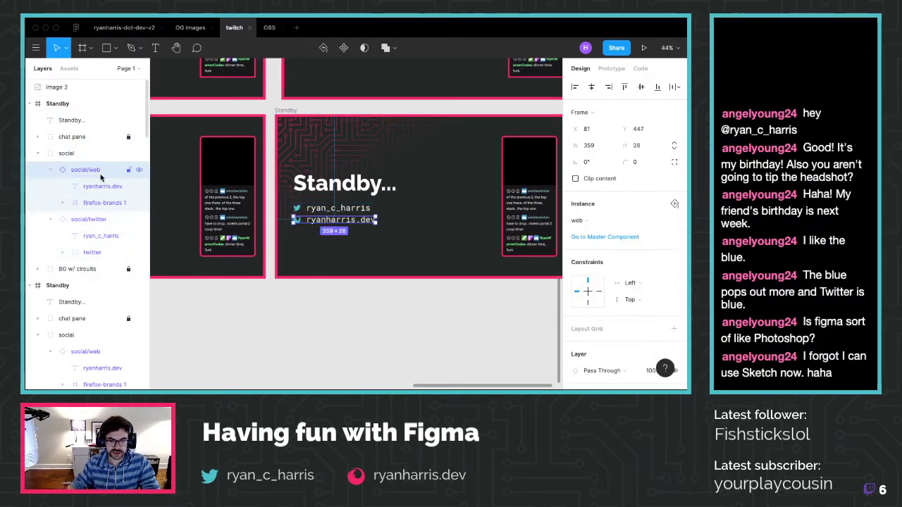
pyautogui.hotkey('shift', 'Right')
pyautogui.hotkey('shift', 'Right')
pyautogui.hotkey('shift', 'Right')
pyautogui.hotkey('shift', 'Right')
pyautogui.hotkey('shift', 'Right')
pyautogui.hotkey('shift', 'Right')
pyautogui.hotkey('shift', 'Right')
pyautogui.hotkey('shift', 'Right')
pyautogui.hotkey('shift', 'Right')
pyautogui.hotkey('shift', 'Right')
pyautogui.hotkey('shift', 'Right')
pyautogui.hotkey('shift', 'Right')
pyautogui.hotkey('shift', 'Right')
pyautogui.hotkey('shift', 'Right')
pyautogui.hotkey('shift', 'Right')
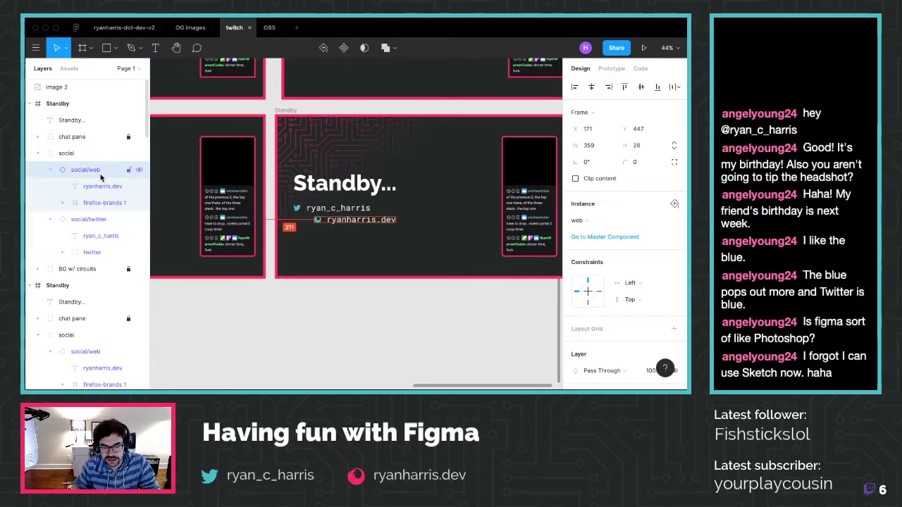
pyautogui.hotkey('shift', 'Right')
pyautogui.hotkey('shift', 'Right')
pyautogui.hotkey('shift', 'Right')
pyautogui.hotkey('shift', 'Right')
pyautogui.hotkey('shift', 'Right')
pyautogui.hotkey('shift', 'Right')
pyautogui.hotkey('shift', 'Right')
pyautogui.hotkey('shift', 'Right')
pyautogui.hotkey('shift', 'Right')
pyautogui.hotkey('shift', 'Right')
pyautogui.hotkey('shift', 'Right')
pyautogui.hotkey('shift', 'Right')
pyautogui.hotkey('shift', 'Right')
pyautogui.hotkey('shift', 'Right')
pyautogui.hotkey('shift', 'Right')
pyautogui.hotkey('shift', 'Right')
pyautogui.hotkey('shift', 'Right')
pyautogui.hotkey('shift', 'Right')
pyautogui.hotkey('shift', 'Right')
pyautogui.hotkey('shift', 'Right')
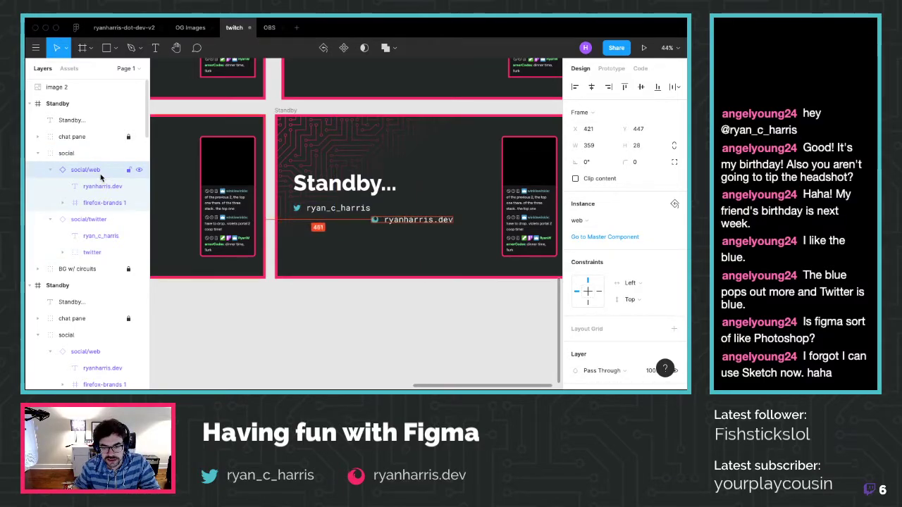
pyautogui.hotkey('shift', 'Up')
pyautogui.hotkey('shift', 'Up')
pyautogui.hotkey('shift', 'Up')
pyautogui.hotkey('shift', 'Up')
pyautogui.hotkey('shift', 'Up')
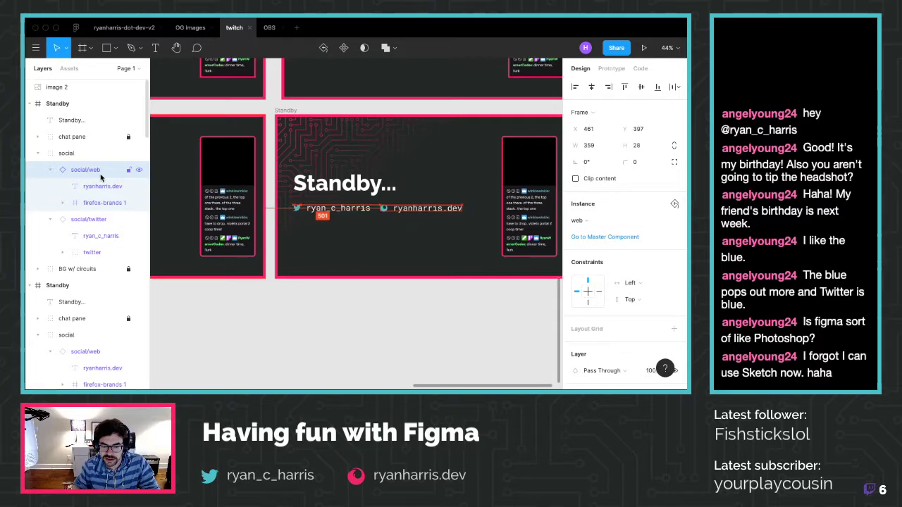
pyautogui.hotkey('shift', 'Down')
pyautogui.press('Down')
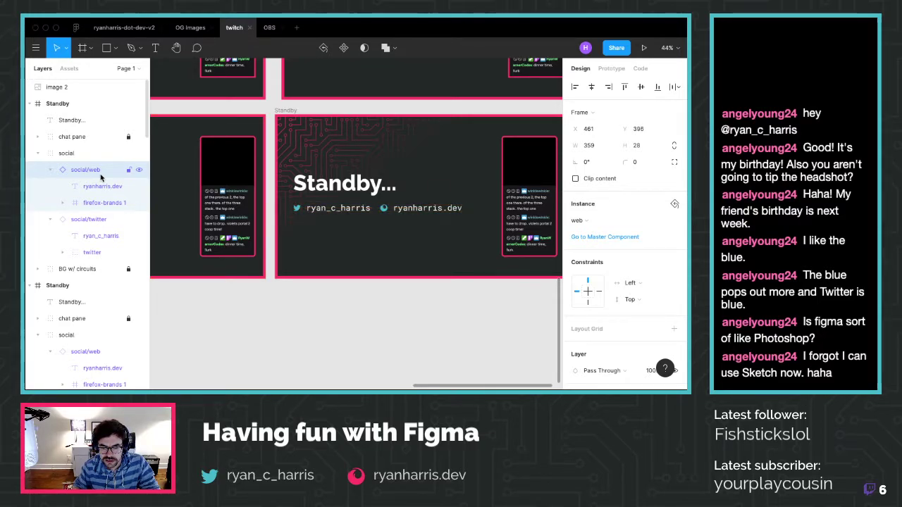
pyautogui.press('alt')
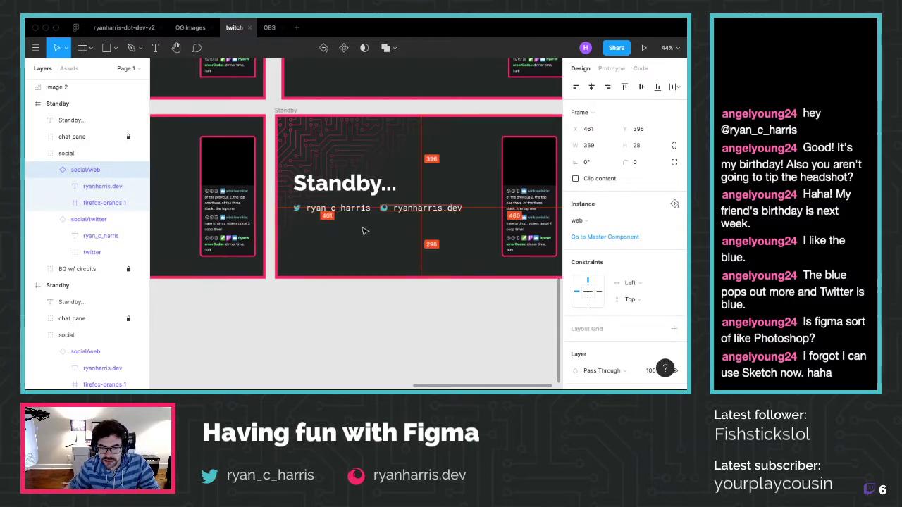
pyautogui.hotkey('shift', 'Right')
pyautogui.hotkey('shift', 'Right')
pyautogui.press('Right')
pyautogui.press('Right')
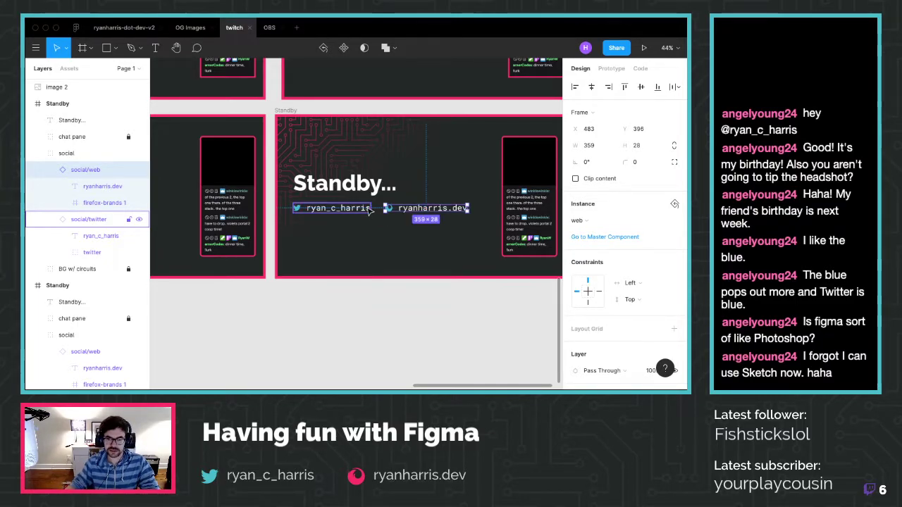
# Move the handle-and-website group up just beneath the 'Standby...' heading
pyautogui.click(365, 212)
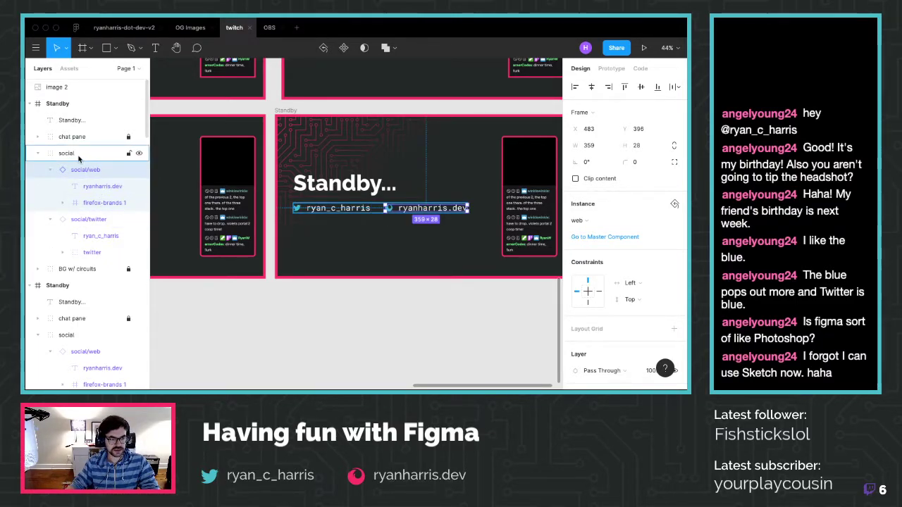
pyautogui.hotkey('shift', 'Return')
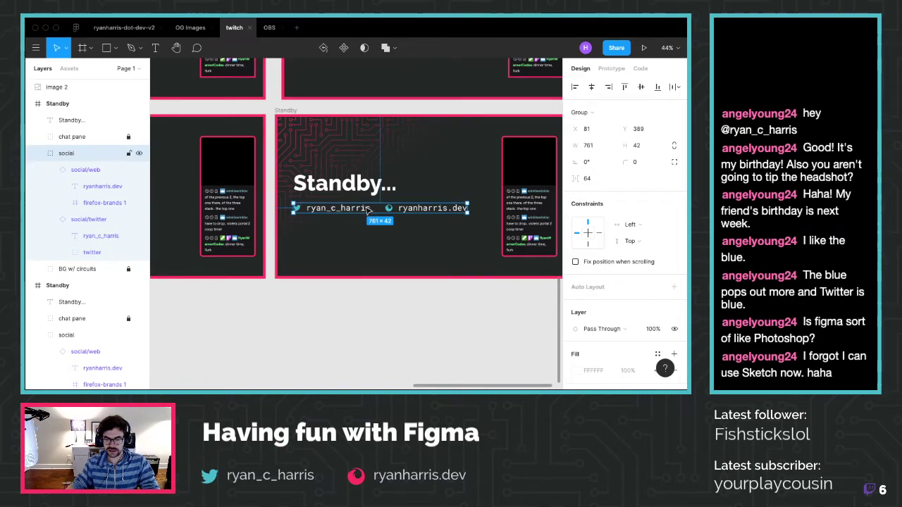
pyautogui.moveTo(356, 194); pyautogui.dragTo(343, 206)
# Center-align the Standby… heading and one-line links row horizontally, placing them at X 72
pyautogui.moveTo(343, 205); pyautogui.dragTo(343, 200)
pyautogui.keyDown('shift'); pyautogui.click(336, 164); pyautogui.keyUp('shift')
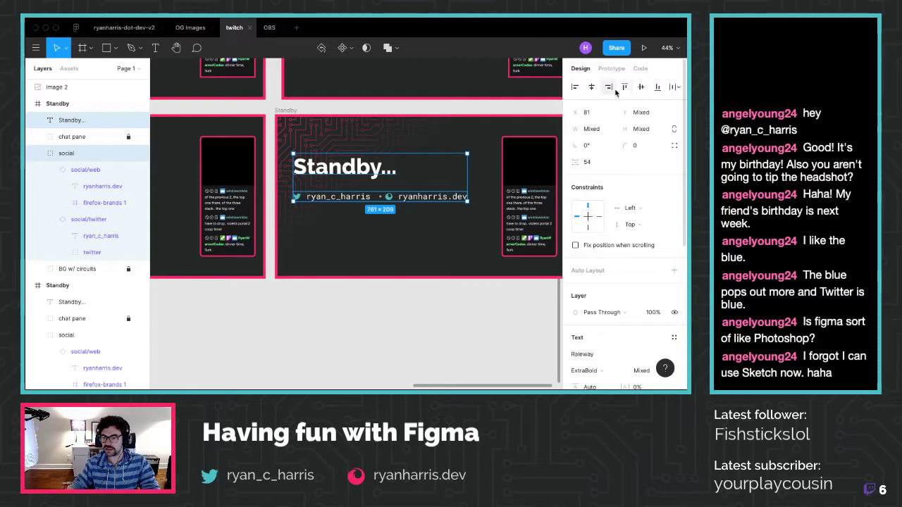
pyautogui.click(674, 86)
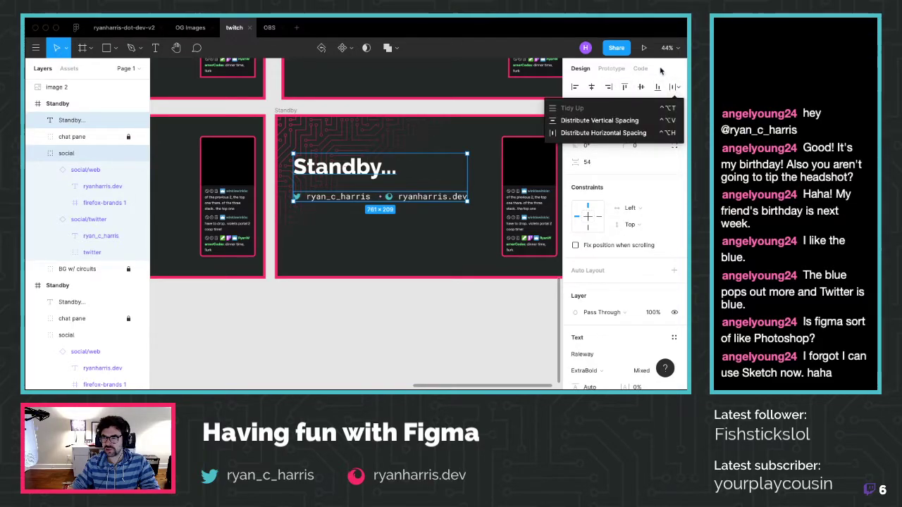
pyautogui.click(674, 87)
pyautogui.click(592, 86)
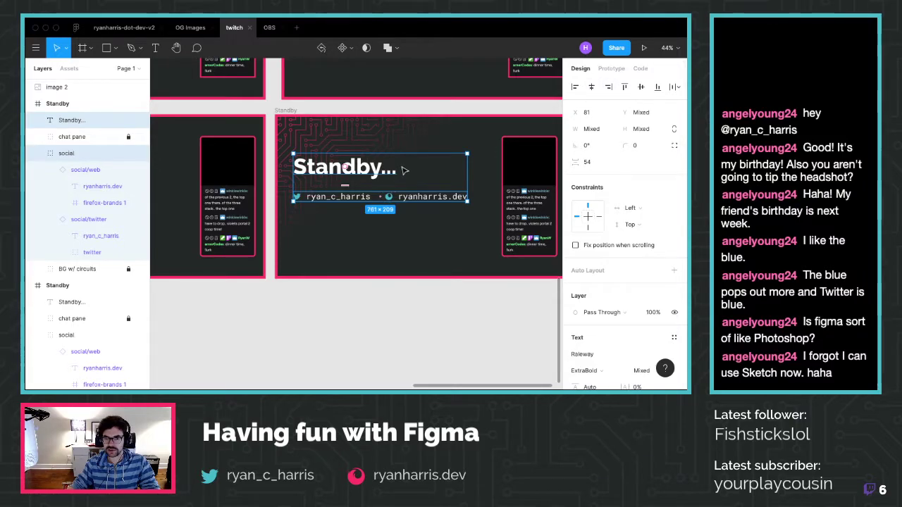
pyautogui.moveTo(411, 198); pyautogui.dragTo(407, 189)
pyautogui.click(401, 316)
pyautogui.hscroll(4, 400, 316)
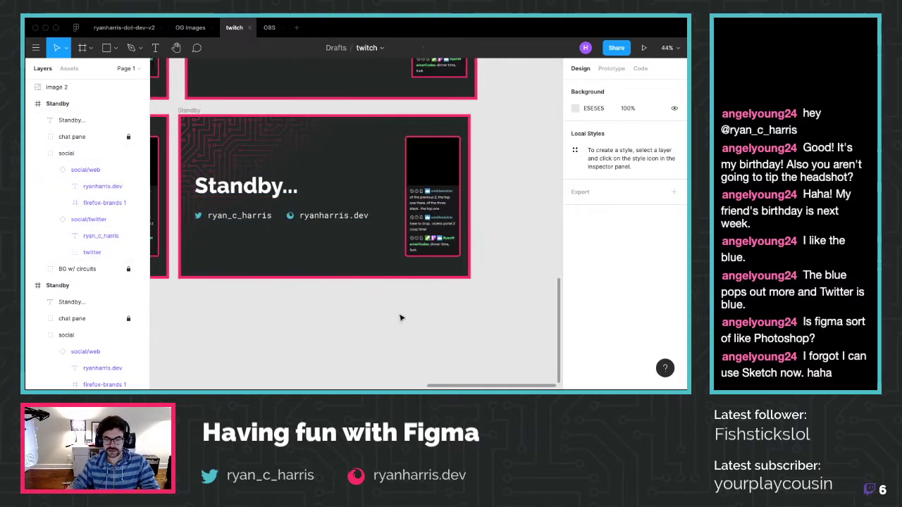
pyautogui.hscroll(-2, 400, 316)
pyautogui.scroll(-3, 274, 294)
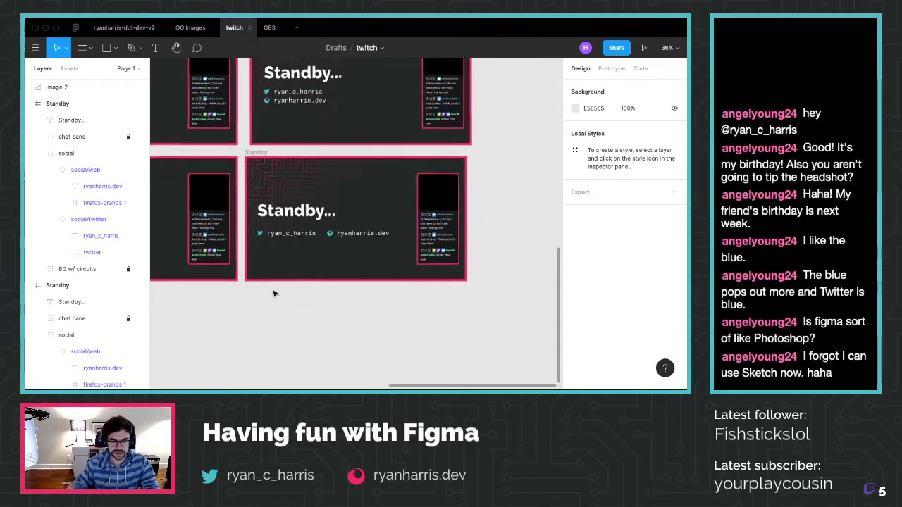
pyautogui.hscroll(-5, 274, 294)
pyautogui.click(410, 238)
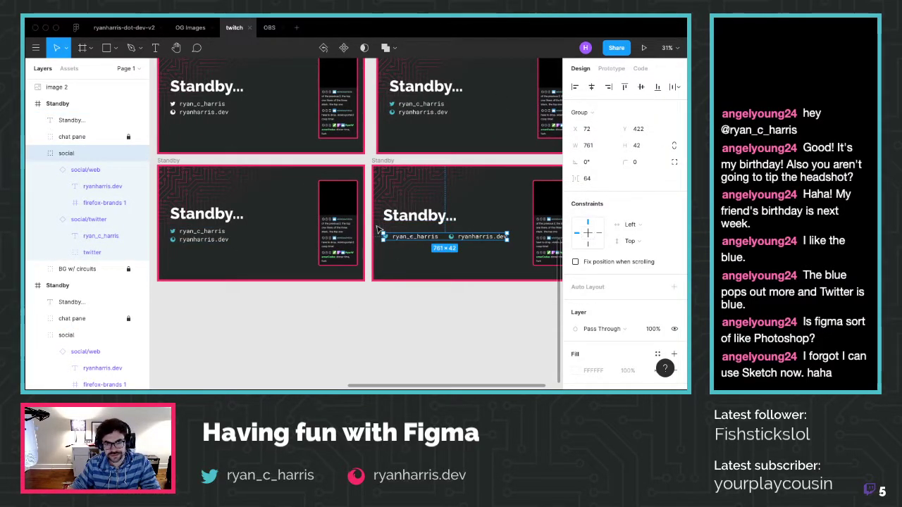
# Add auto layout to the social group in the neighbouring Standby frame
pyautogui.click(200, 235)
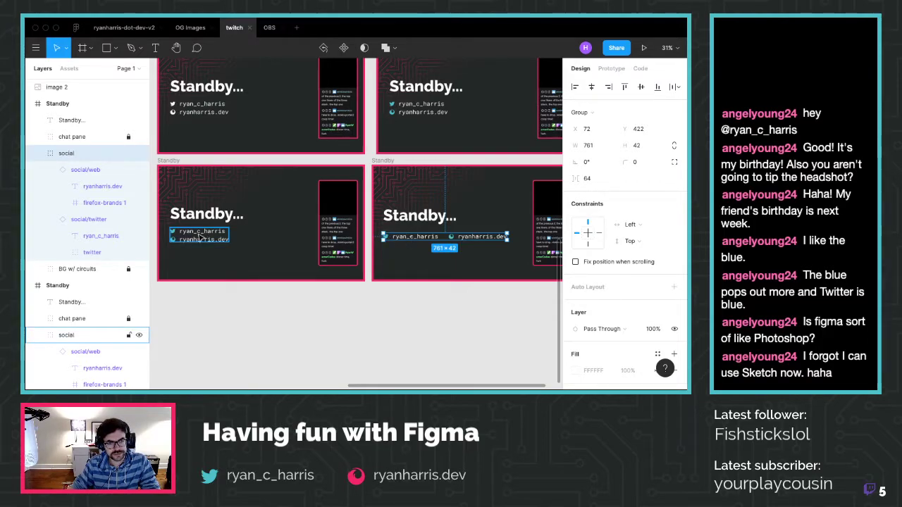
pyautogui.rightClick(199, 234)
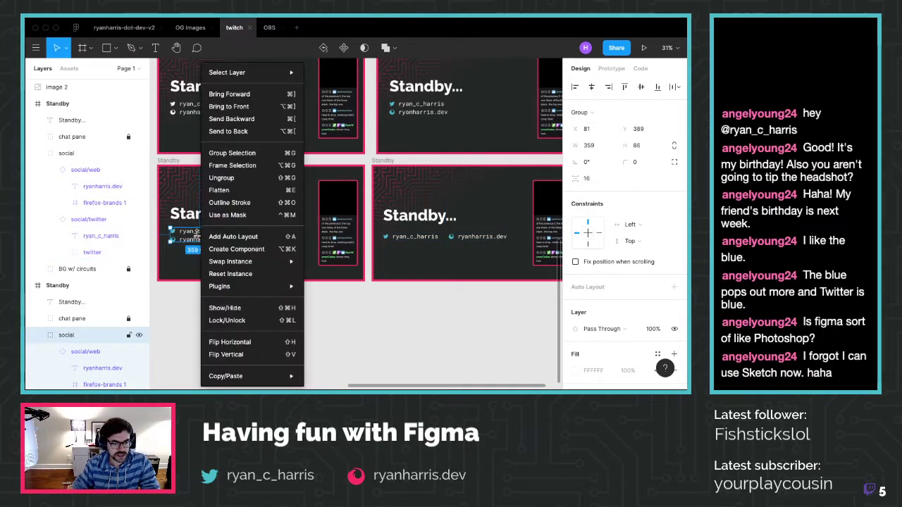
pyautogui.click(229, 235)
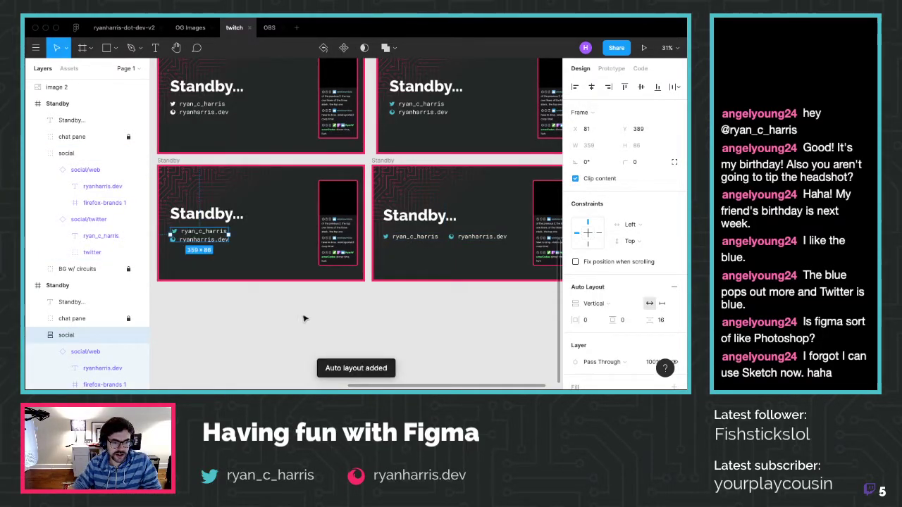
pyautogui.click(224, 350)
# Make the right frame's social group a horizontal auto layout with 48 spacing
pyautogui.rightClick(438, 238)
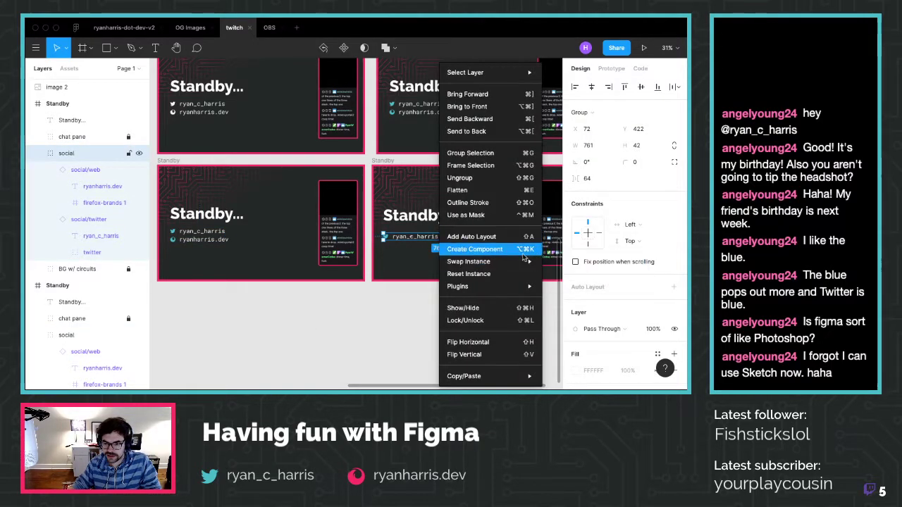
pyautogui.click(493, 236)
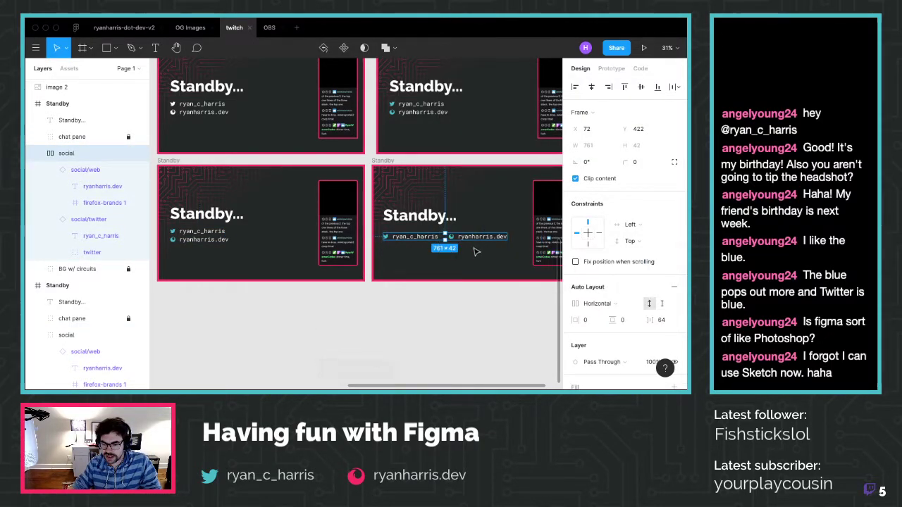
pyautogui.moveTo(656, 320); pyautogui.dragTo(612, 320)
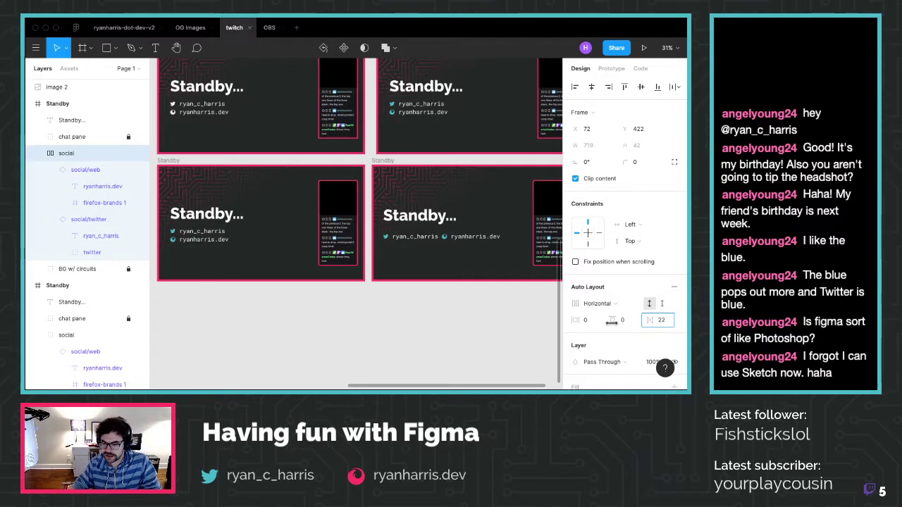
pyautogui.moveTo(613, 321); pyautogui.dragTo(637, 322)
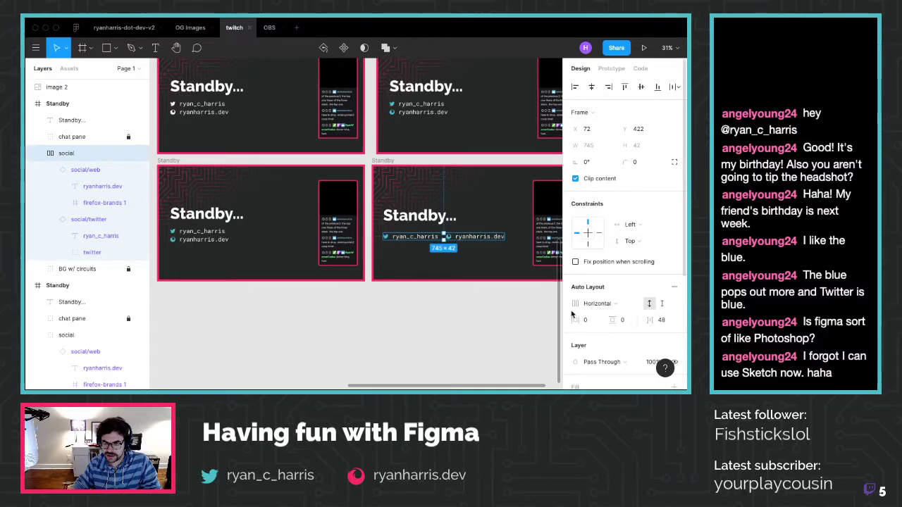
pyautogui.click(493, 324)
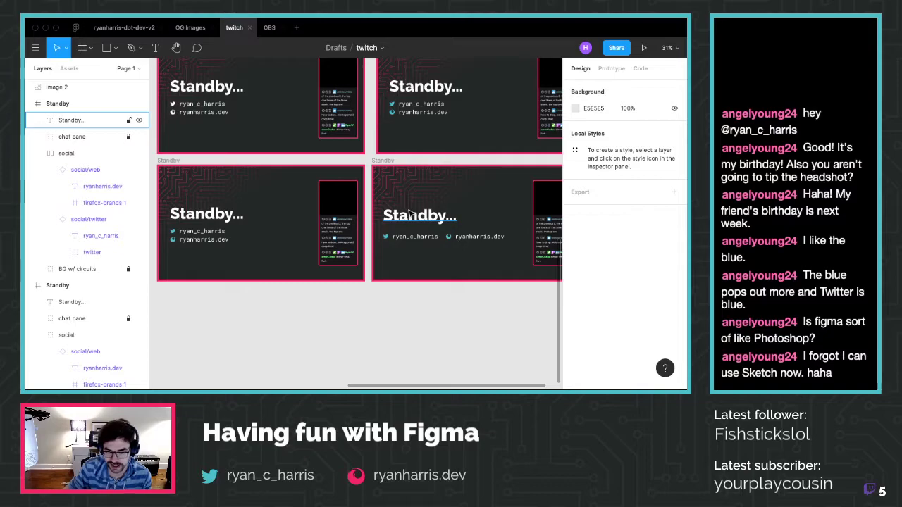
pyautogui.hscroll(2, 394, 211)
pyautogui.hscroll(-1, 412, 211)
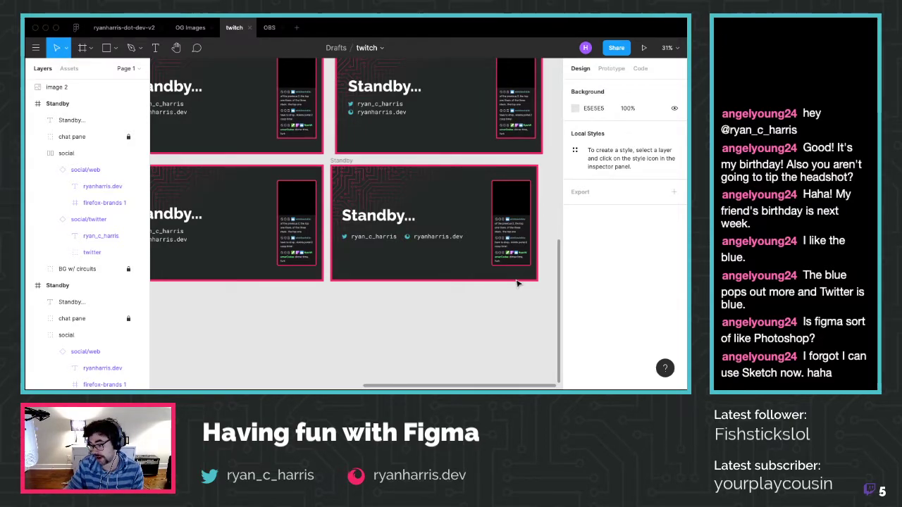
pyautogui.hscroll(-3, 389, 290)
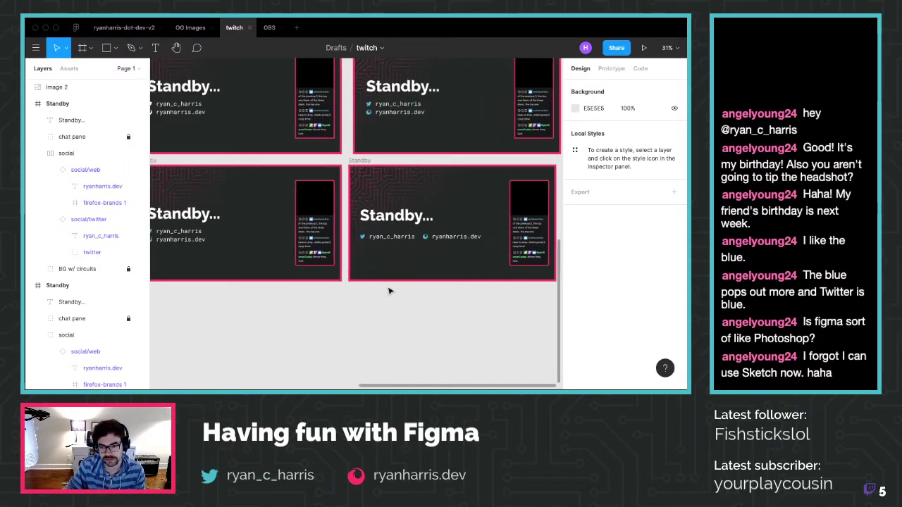
pyautogui.hscroll(-3, 389, 291)
pyautogui.click(276, 232)
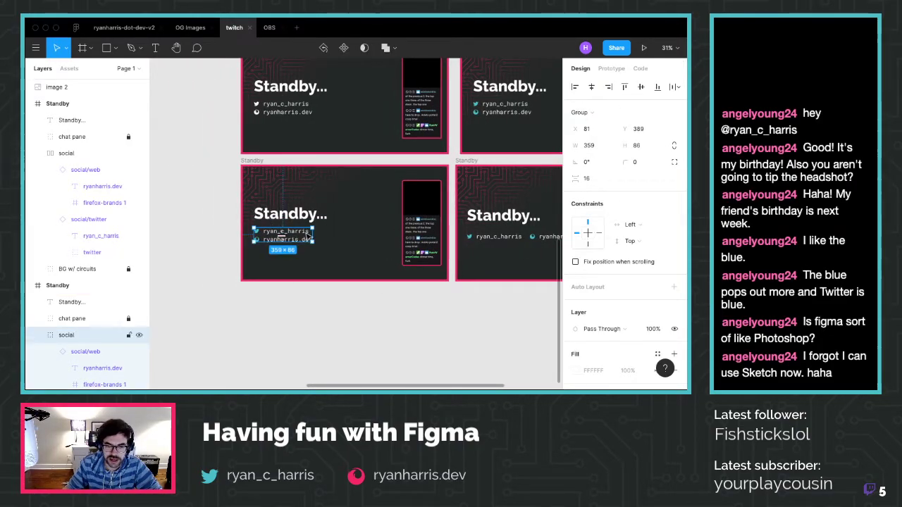
# Add vertical auto layout to the lower-left social group and give it fixed width
pyautogui.rightClick(63, 337)
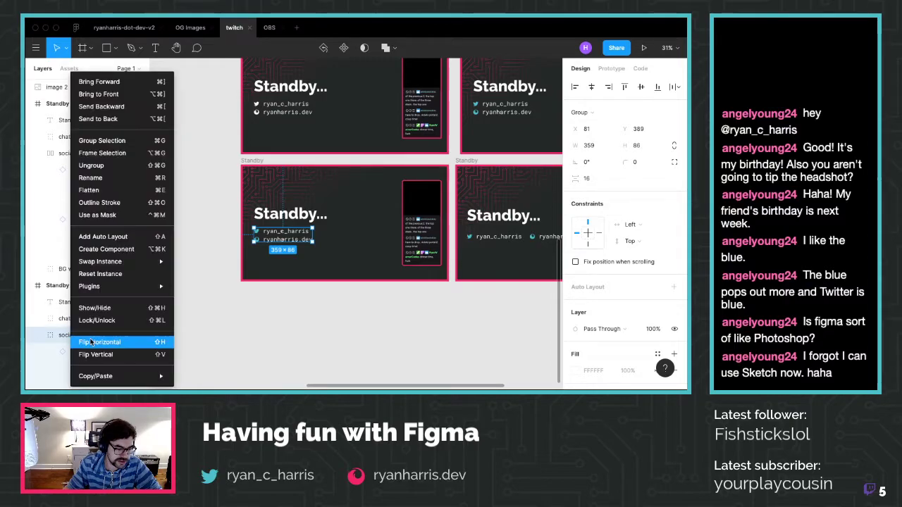
pyautogui.click(119, 236)
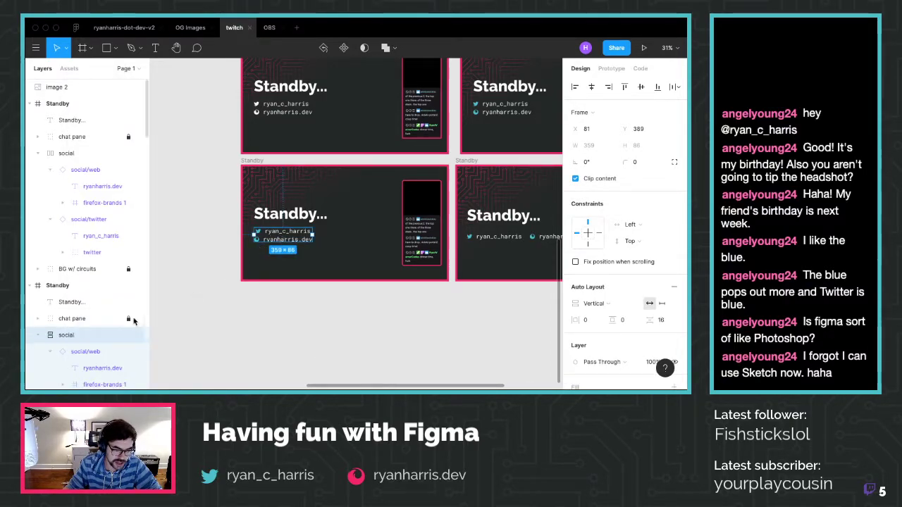
pyautogui.click(90, 352)
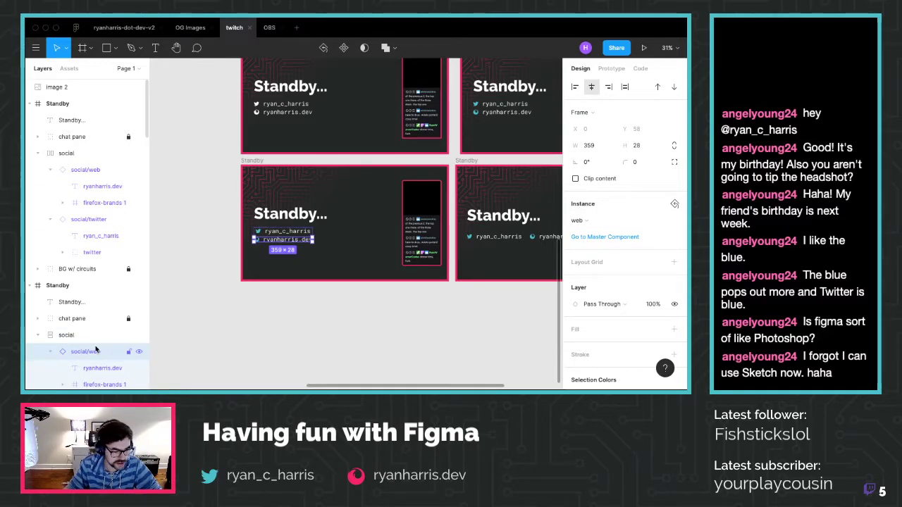
pyautogui.click(90, 336)
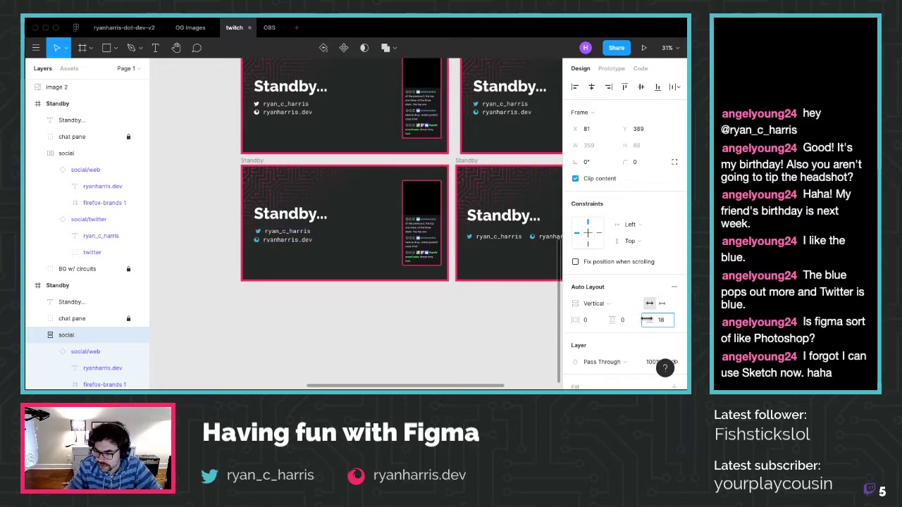
pyautogui.moveTo(637, 320); pyautogui.dragTo(650, 321)
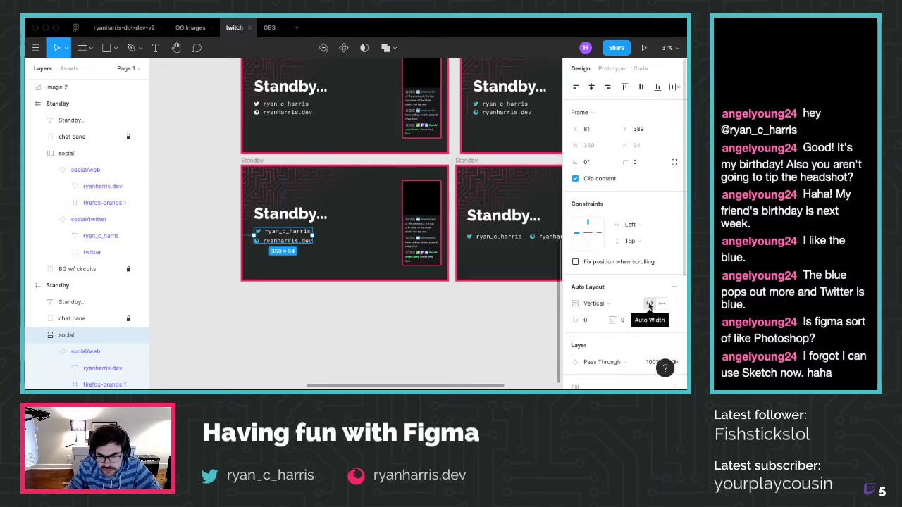
pyautogui.click(659, 304)
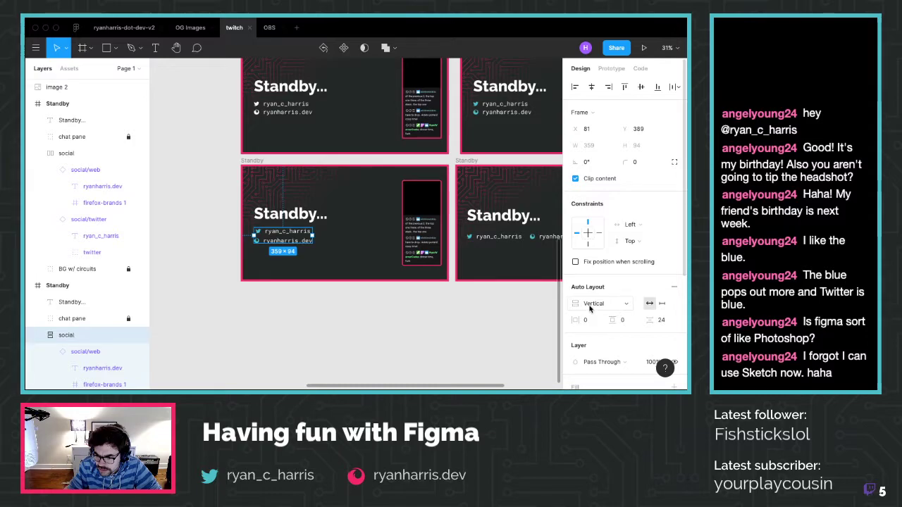
pyautogui.click(253, 308)
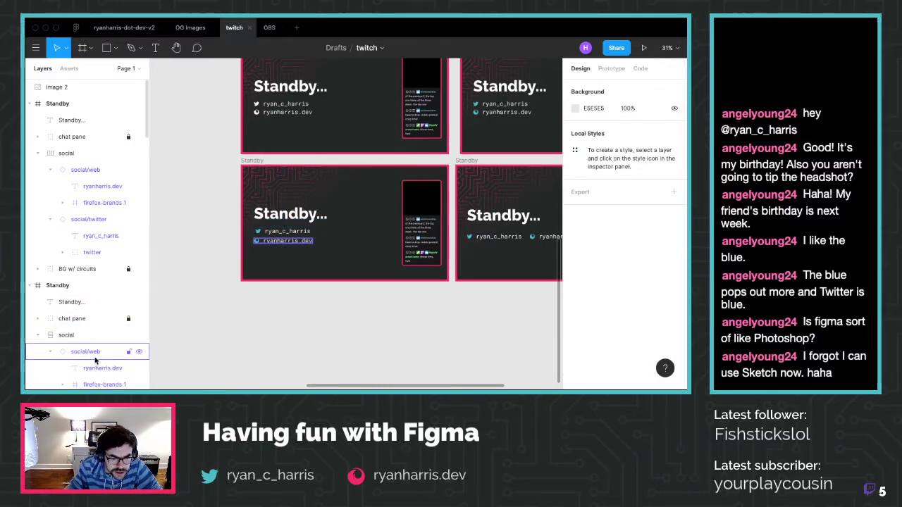
# Fine-tune the spacing between the stacked handle and website lines to 12
pyautogui.scroll(-2, 95, 360)
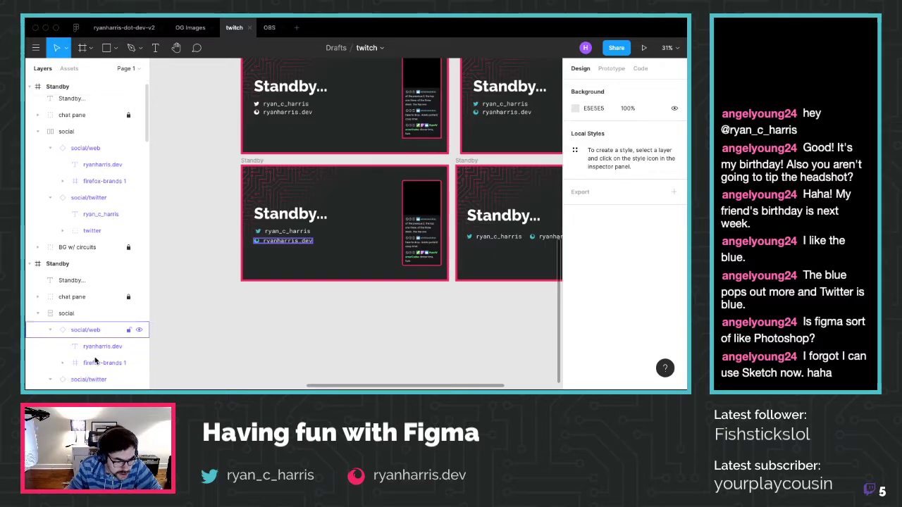
pyautogui.click(95, 367)
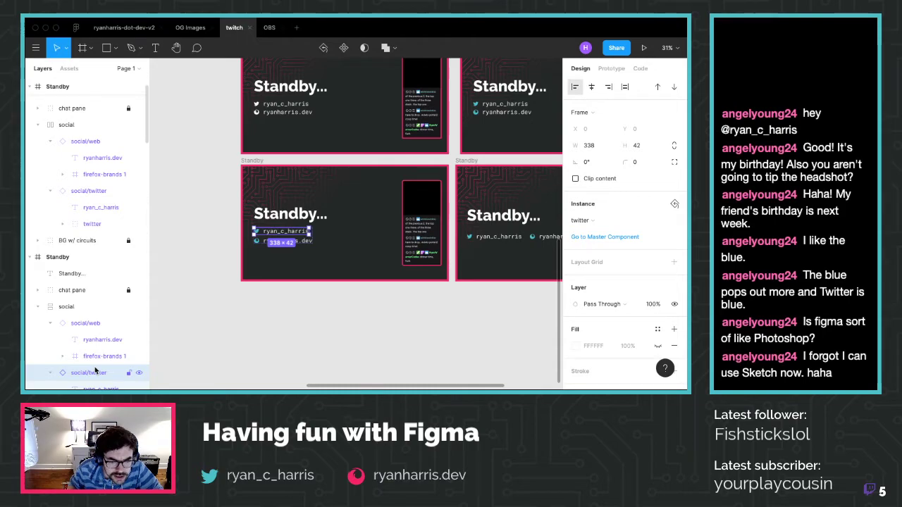
pyautogui.click(321, 339)
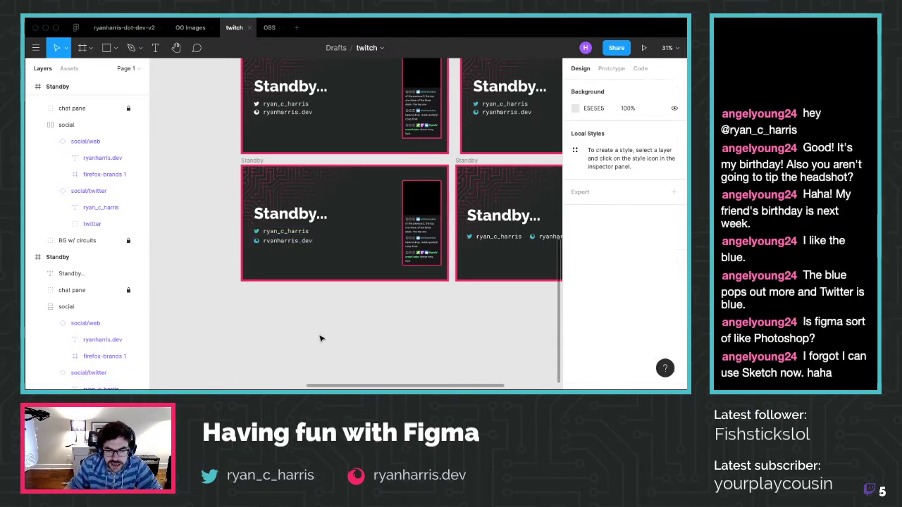
pyautogui.click(85, 306)
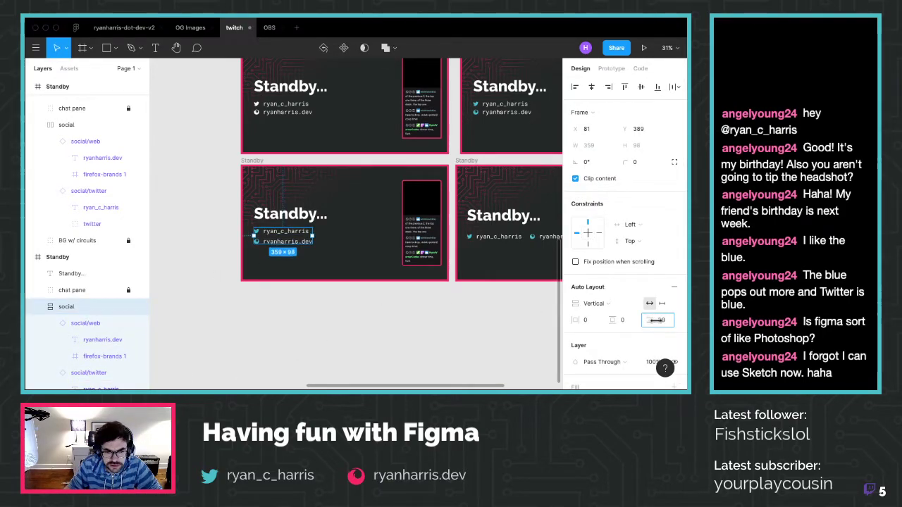
pyautogui.moveTo(650, 320); pyautogui.dragTo(643, 318)
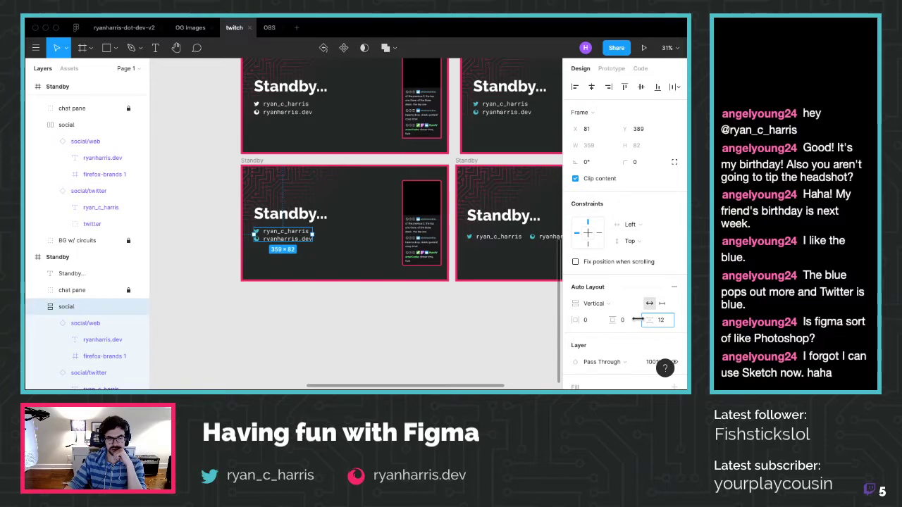
pyautogui.moveTo(636, 319); pyautogui.dragTo(641, 323)
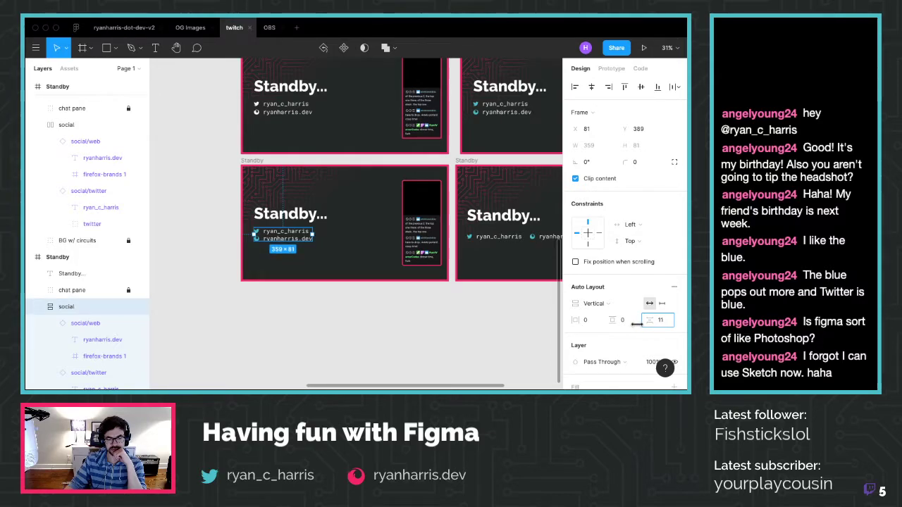
pyautogui.moveTo(636, 322); pyautogui.dragTo(638, 323)
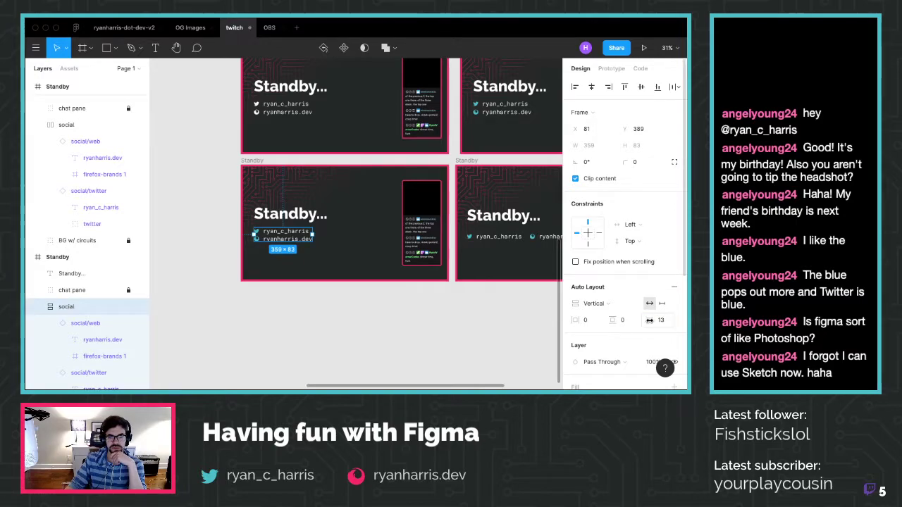
pyautogui.moveTo(638, 323); pyautogui.dragTo(647, 320)
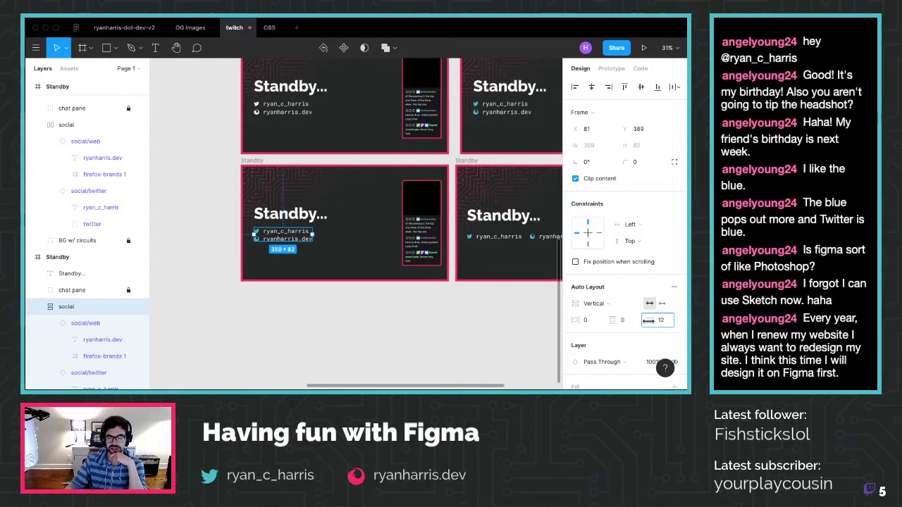
pyautogui.click(462, 317)
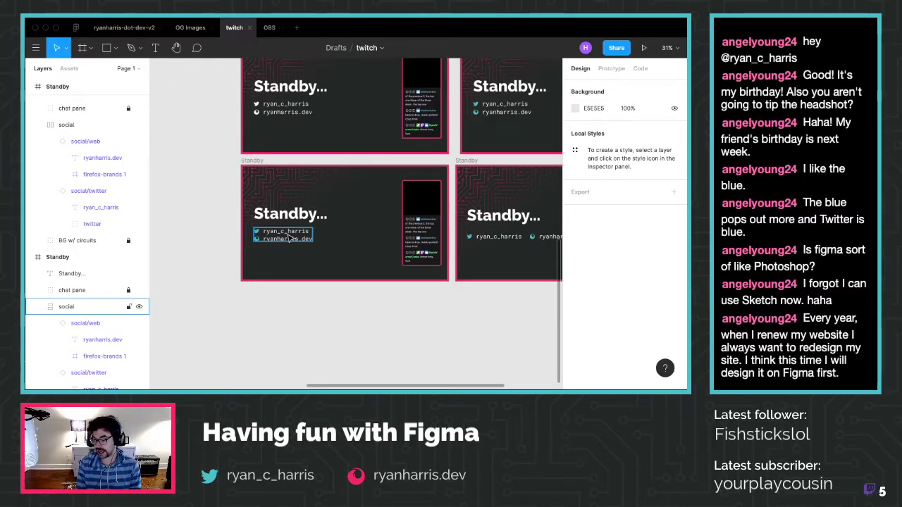
# Go to the Recently viewed file list and scroll through it
pyautogui.click(75, 27)
pyautogui.scroll(-5, 327, 201)
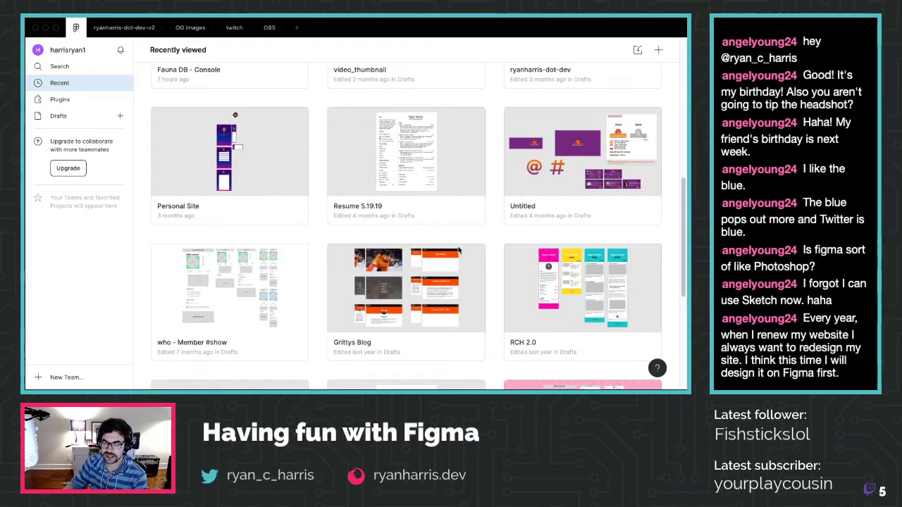
pyautogui.scroll(-2, 459, 249)
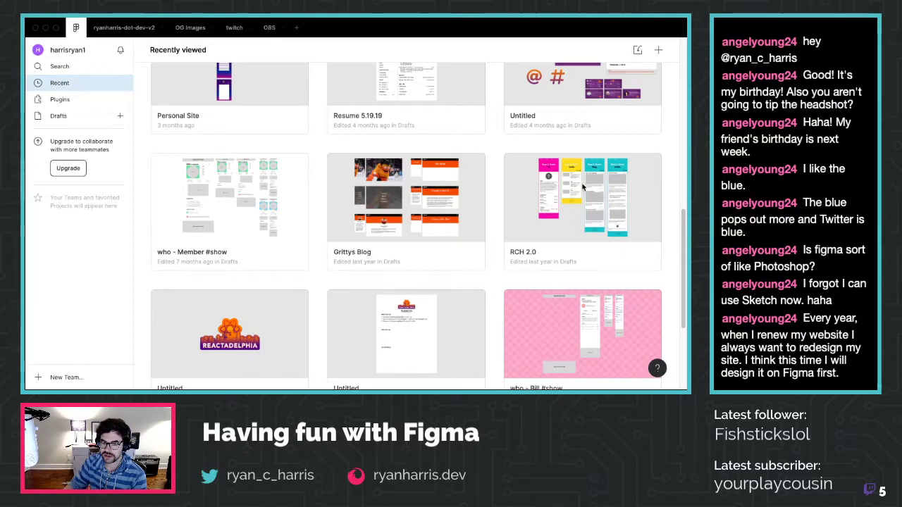
pyautogui.scroll(-1, 581, 185)
pyautogui.scroll(4, 582, 197)
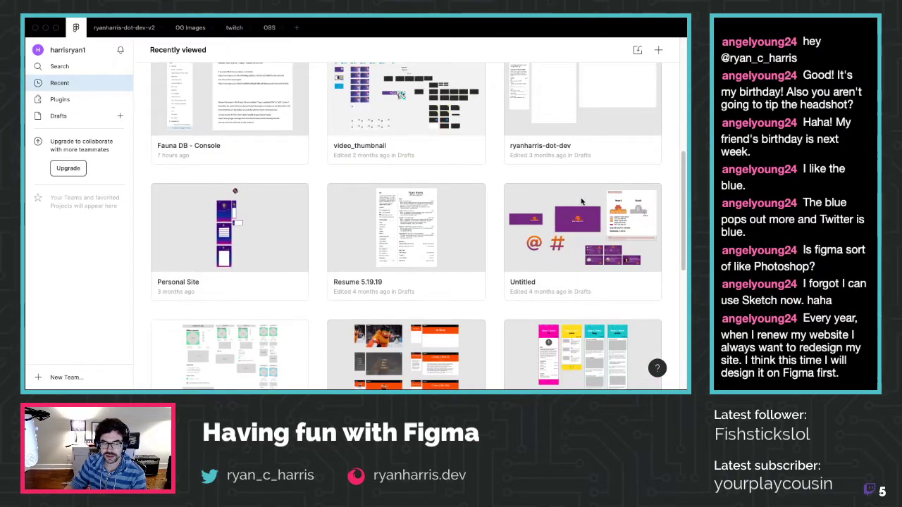
pyautogui.scroll(-3, 581, 202)
# Open the RCH 2.0 file, close it, and return to the Recently viewed list
pyautogui.doubleClick(581, 205)
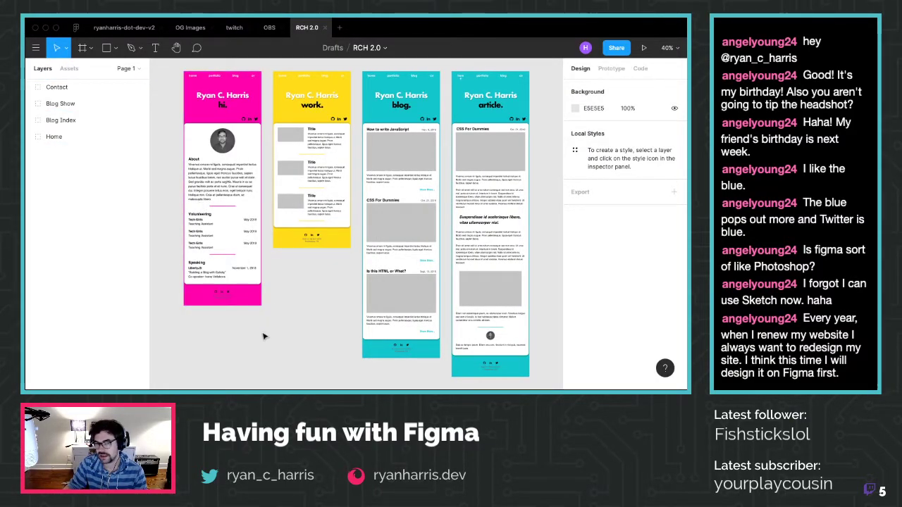
pyautogui.click(325, 28)
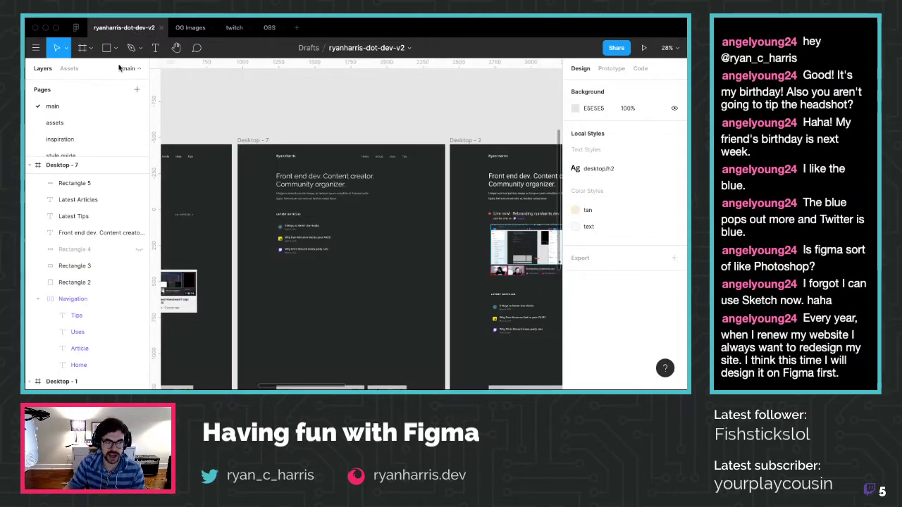
pyautogui.click(90, 23)
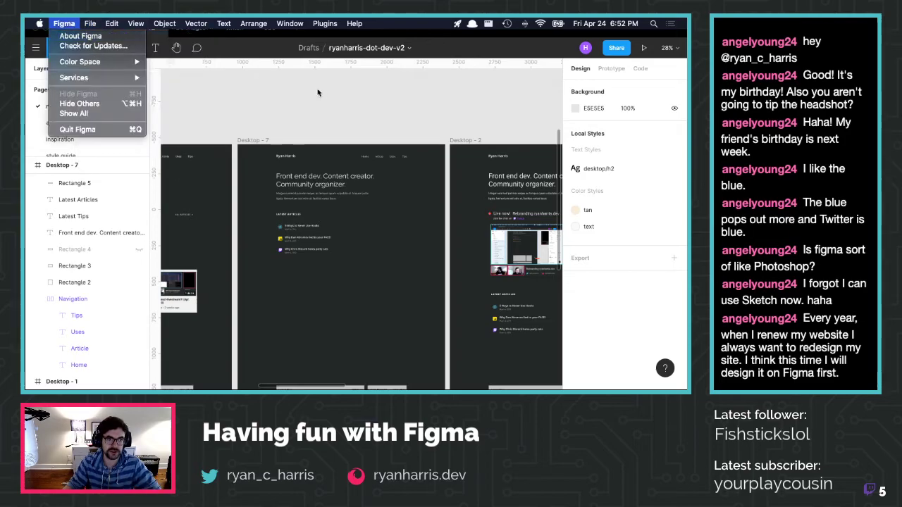
pyautogui.click(75, 27)
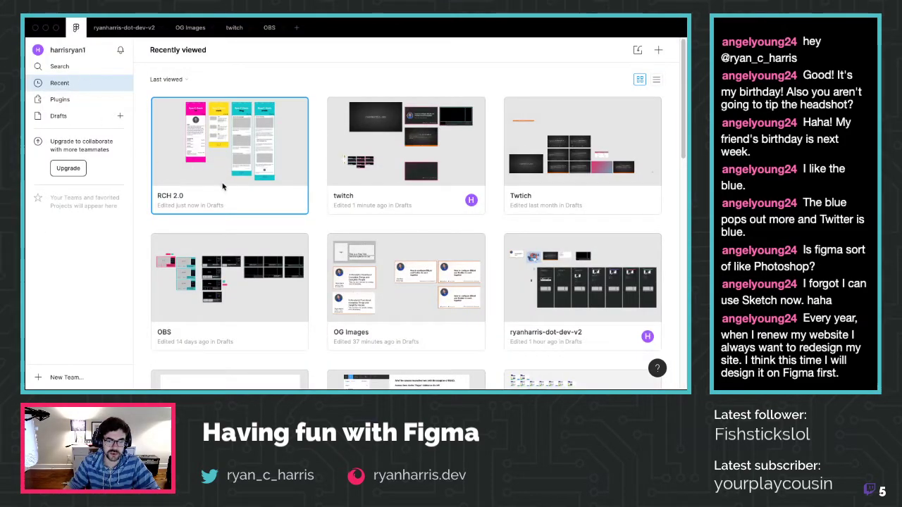
# Open the Personal Site file from Recent, look it over, then close it and return home
pyautogui.scroll(-5, 239, 212)
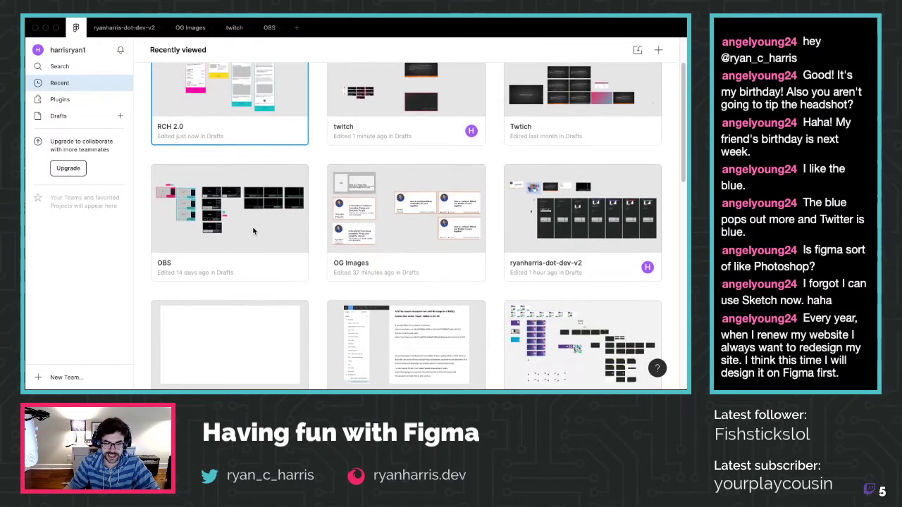
pyautogui.scroll(-5, 254, 231)
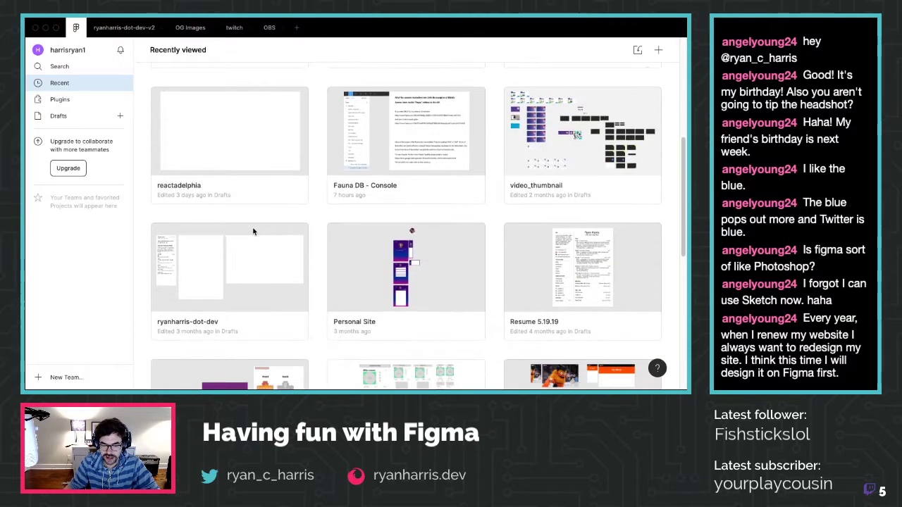
pyautogui.scroll(4, 254, 232)
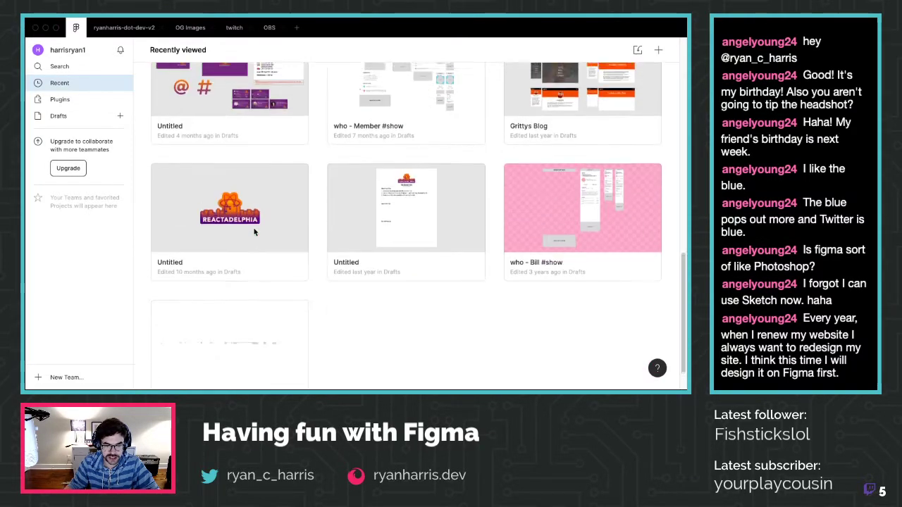
pyautogui.doubleClick(373, 174)
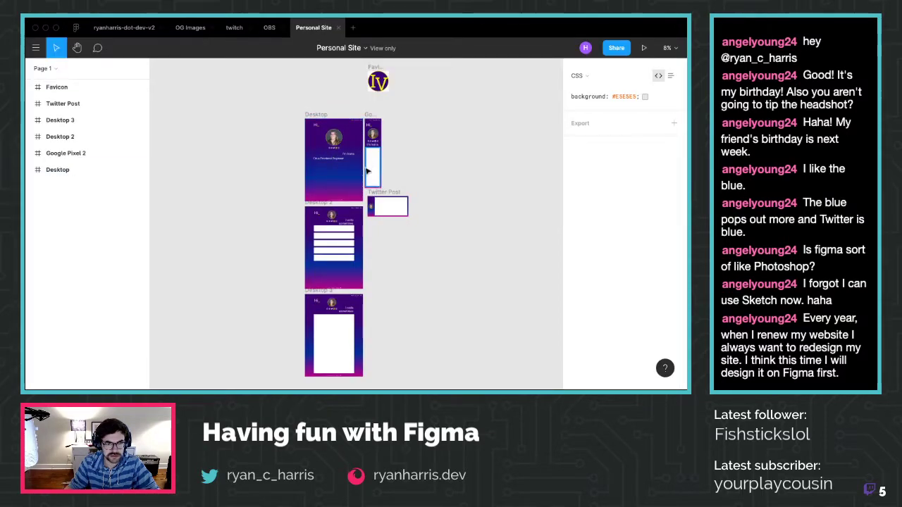
pyautogui.scroll(2, 366, 170)
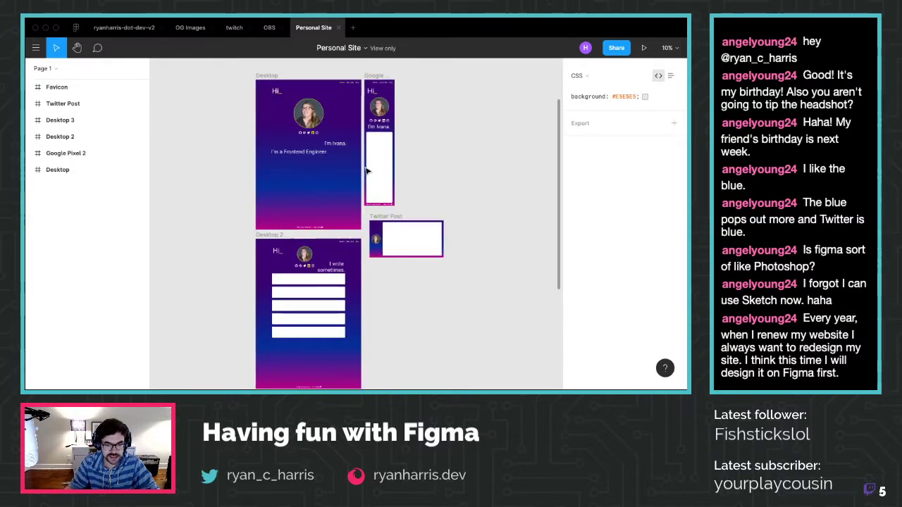
pyautogui.scroll(-5, 366, 171)
pyautogui.scroll(1, 366, 170)
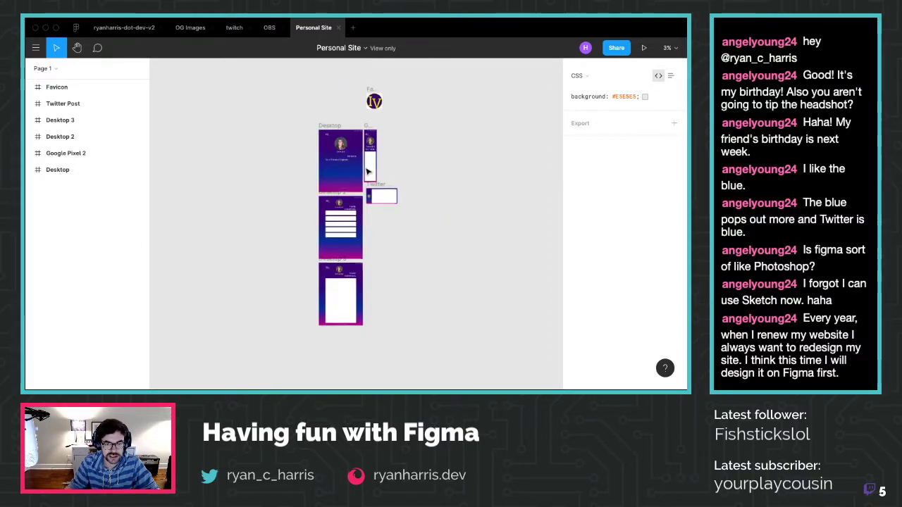
pyautogui.click(338, 29)
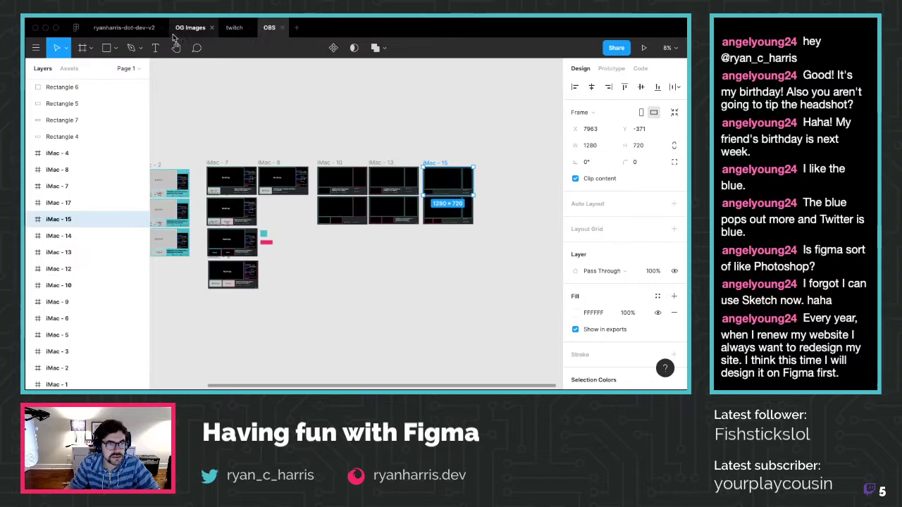
pyautogui.click(75, 27)
# Open the who - Bill #show file, close it, and switch back to the twitch file
pyautogui.scroll(-4, 377, 290)
pyautogui.scroll(-6, 377, 290)
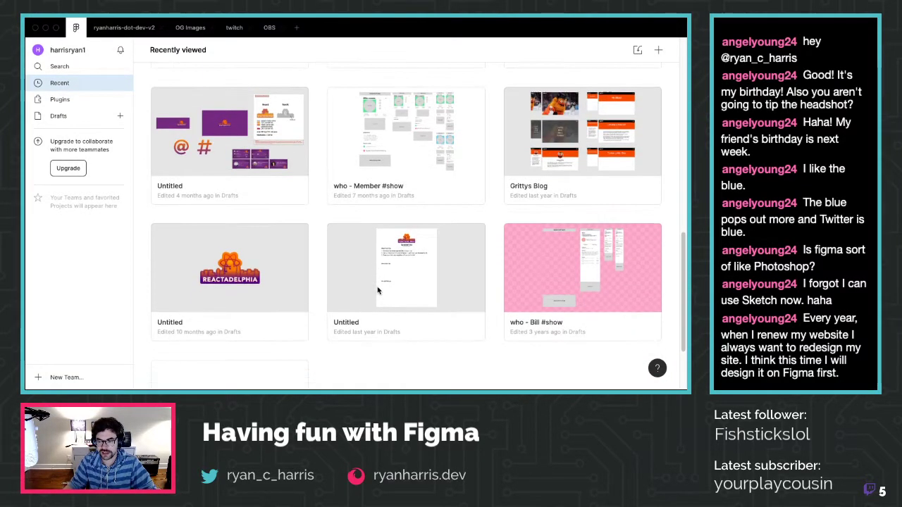
pyautogui.scroll(-3, 423, 298)
pyautogui.doubleClick(509, 218)
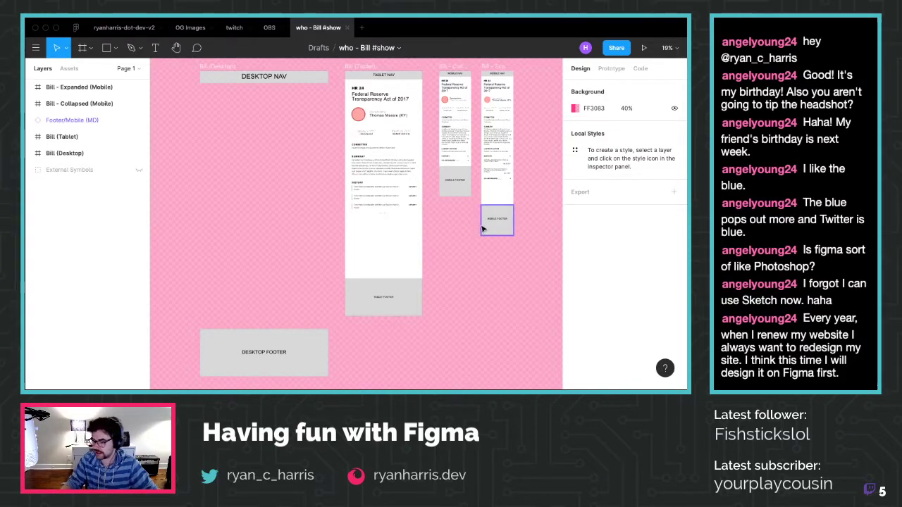
pyautogui.click(348, 28)
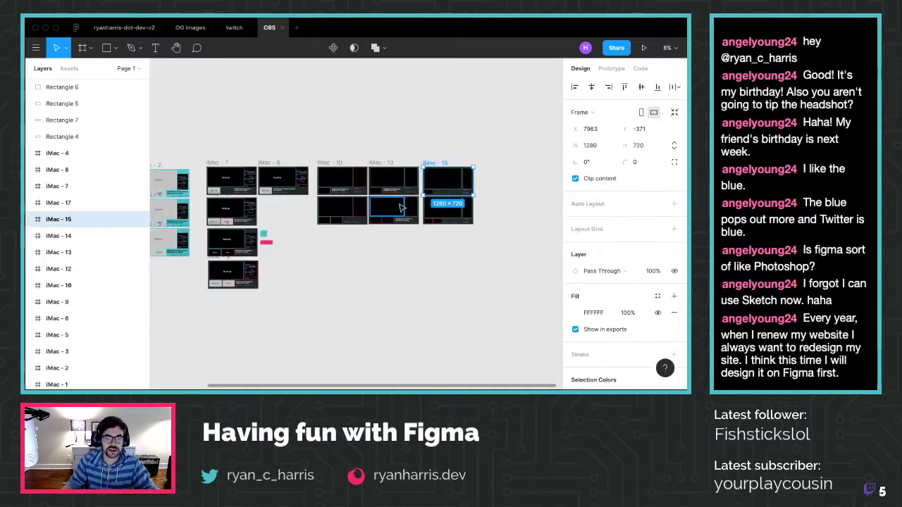
pyautogui.click(233, 27)
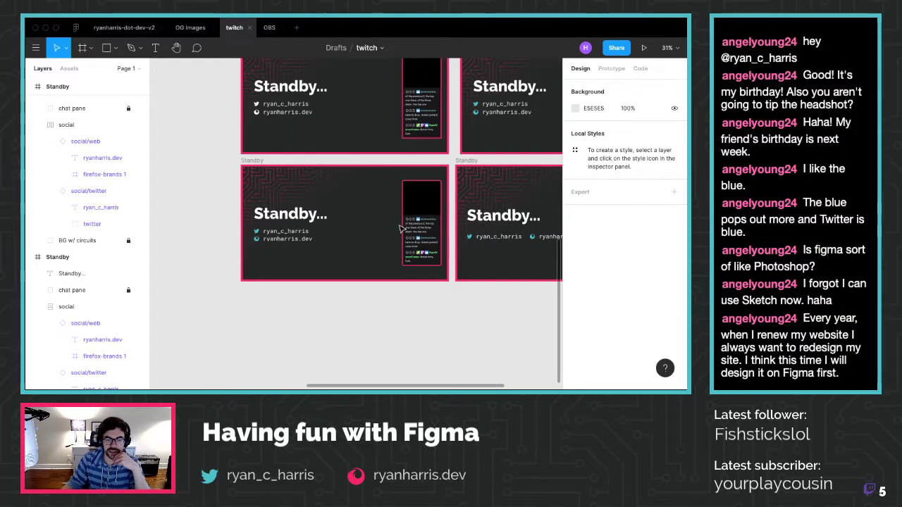
# Raise the handle-and-website group's item spacing from 12 to 14 and move it lower
pyautogui.moveTo(456, 165); pyautogui.dragTo(253, 287)
pyautogui.scroll(-2, 254, 282)
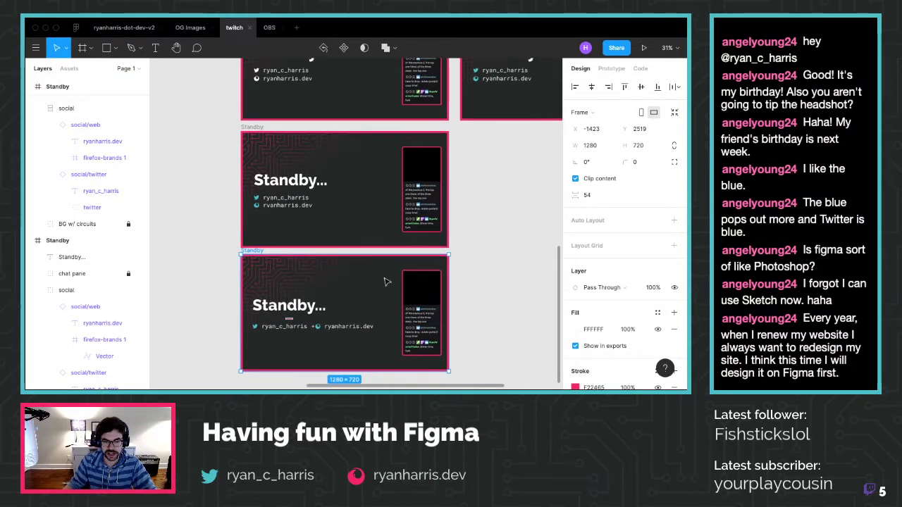
pyautogui.click(280, 208)
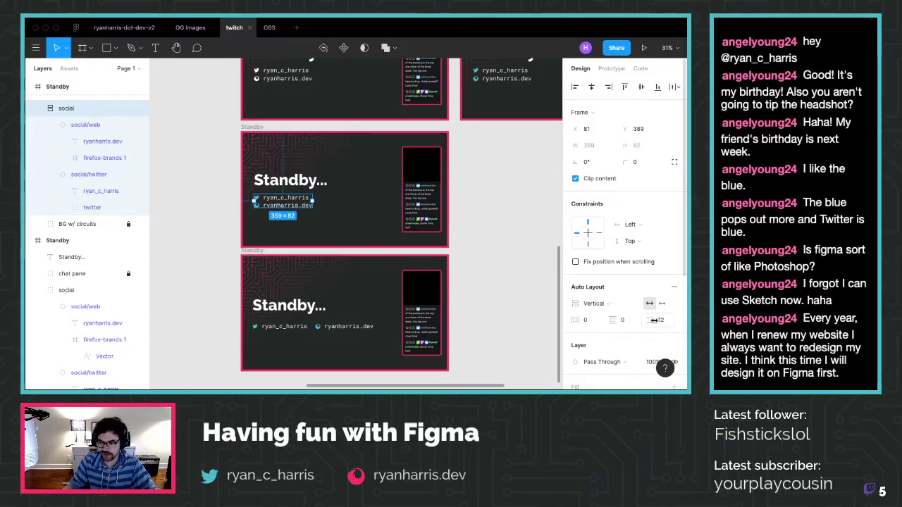
pyautogui.moveTo(649, 321); pyautogui.dragTo(650, 321)
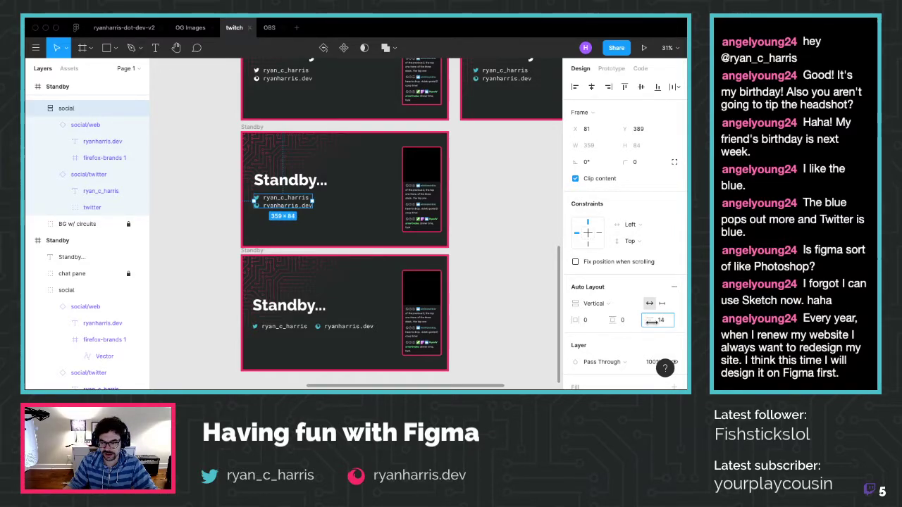
pyautogui.click(518, 288)
pyautogui.scroll(-3, 479, 260)
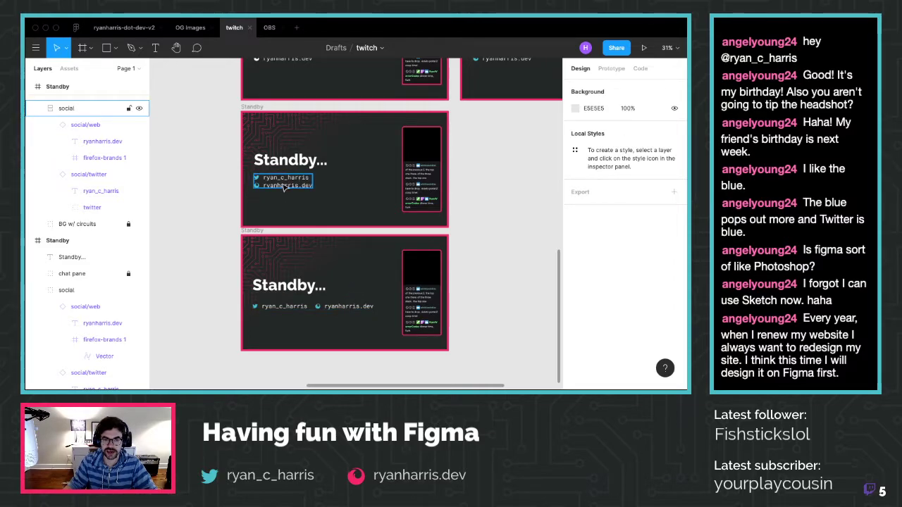
pyautogui.moveTo(284, 187); pyautogui.dragTo(284, 208)
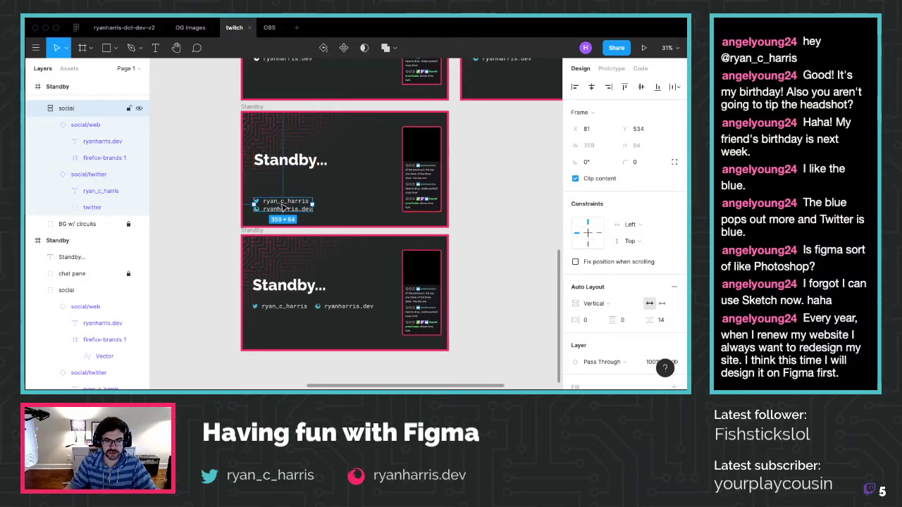
# Lower the handle-and-website block to Y 572 and widen its line spacing to 22
pyautogui.click(479, 184)
pyautogui.moveTo(270, 211); pyautogui.dragTo(268, 219)
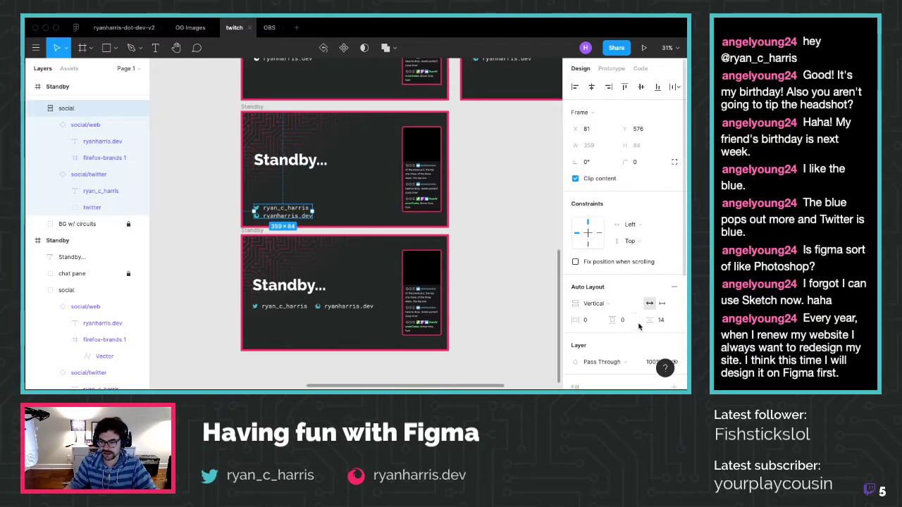
pyautogui.moveTo(646, 320); pyautogui.dragTo(658, 320)
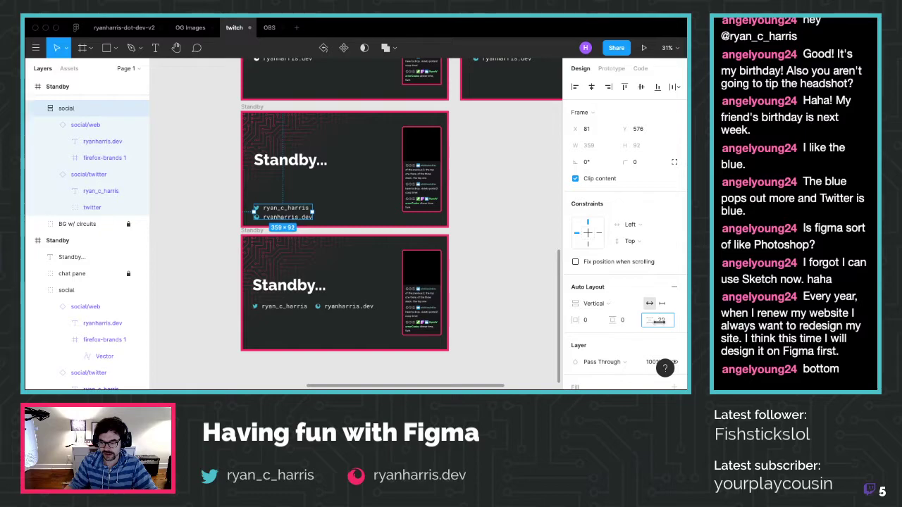
pyautogui.click(498, 282)
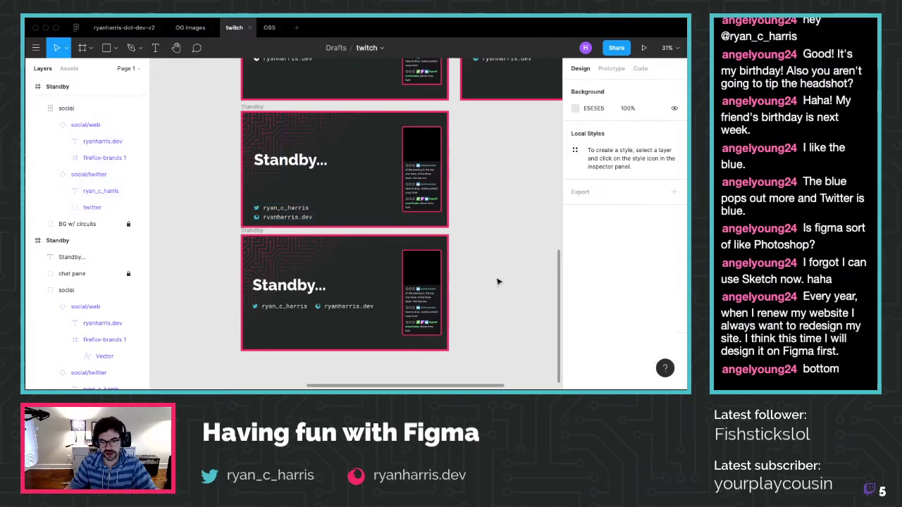
pyautogui.click(283, 216)
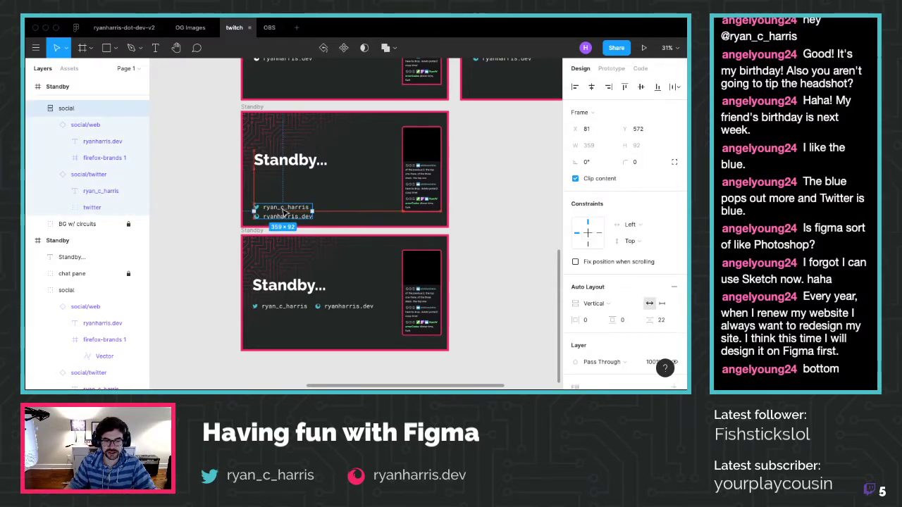
pyautogui.click(505, 190)
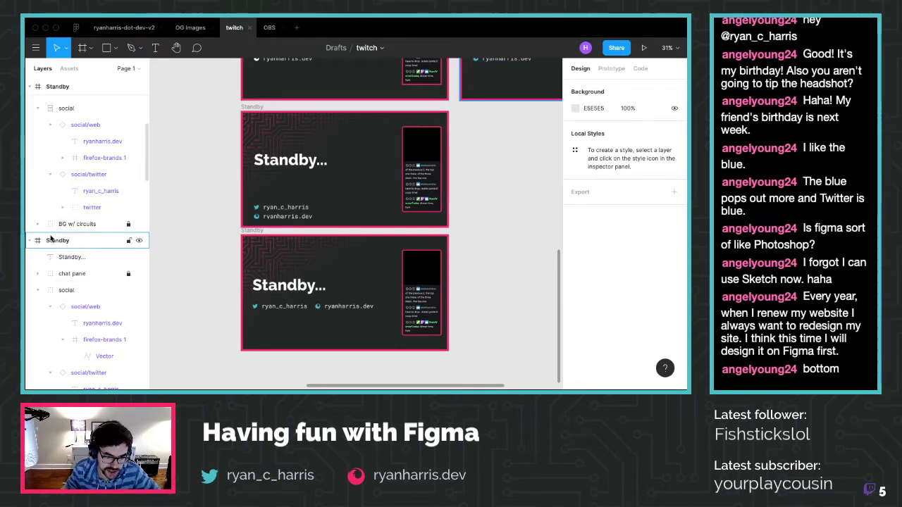
pyautogui.click(253, 229)
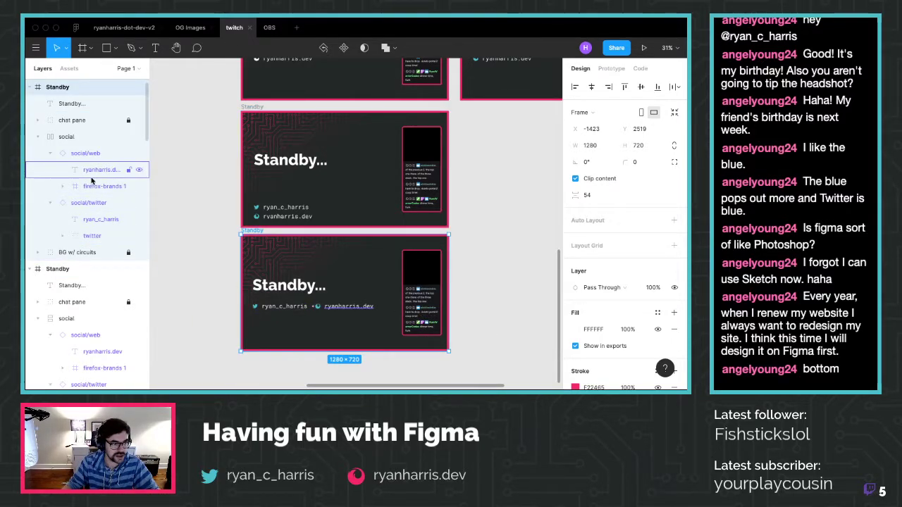
# Lock the social and Standby... title layers and unlock the chat pane layer
pyautogui.click(38, 137)
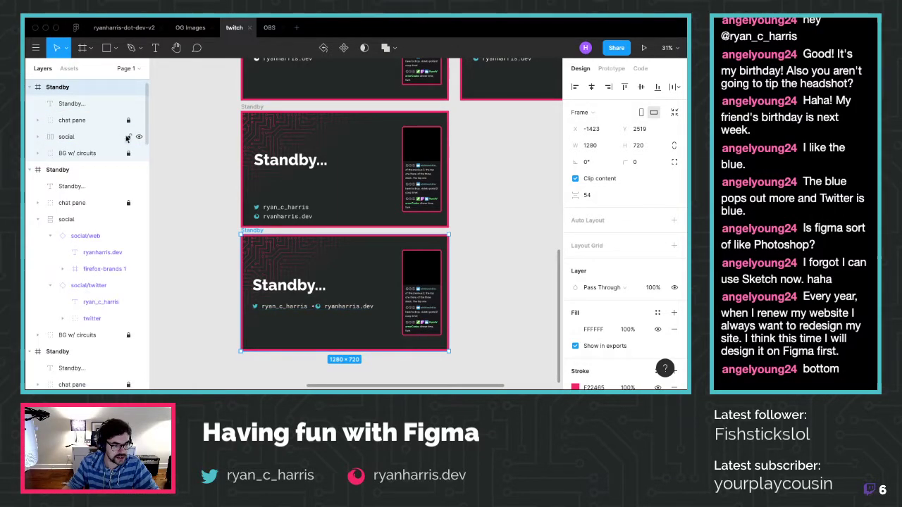
pyautogui.click(128, 137)
pyautogui.click(128, 103)
pyautogui.click(128, 120)
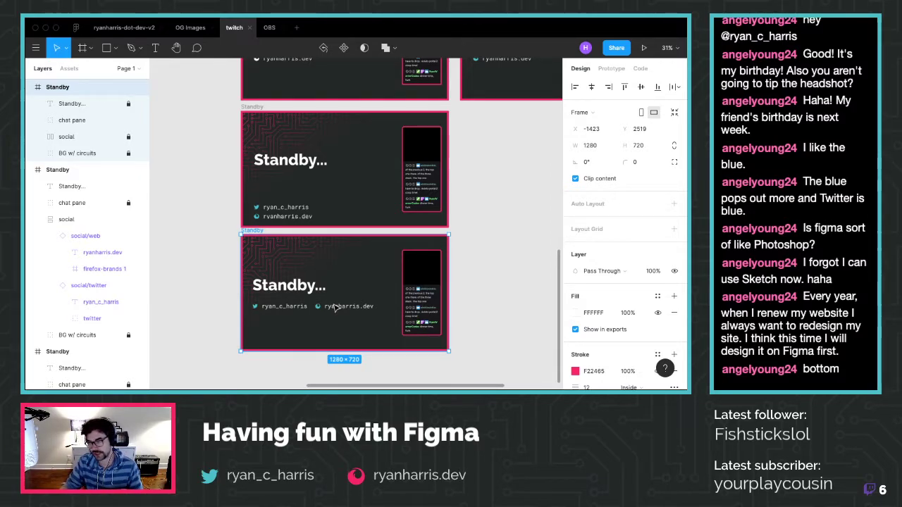
# Hide the image 3 chat screenshot so the chat pane becomes an empty black panel
pyautogui.click(38, 120)
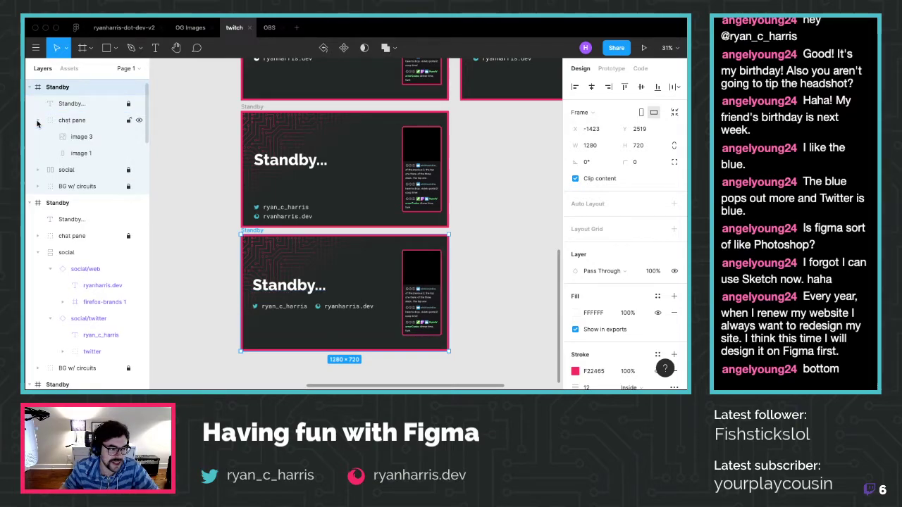
pyautogui.click(85, 137)
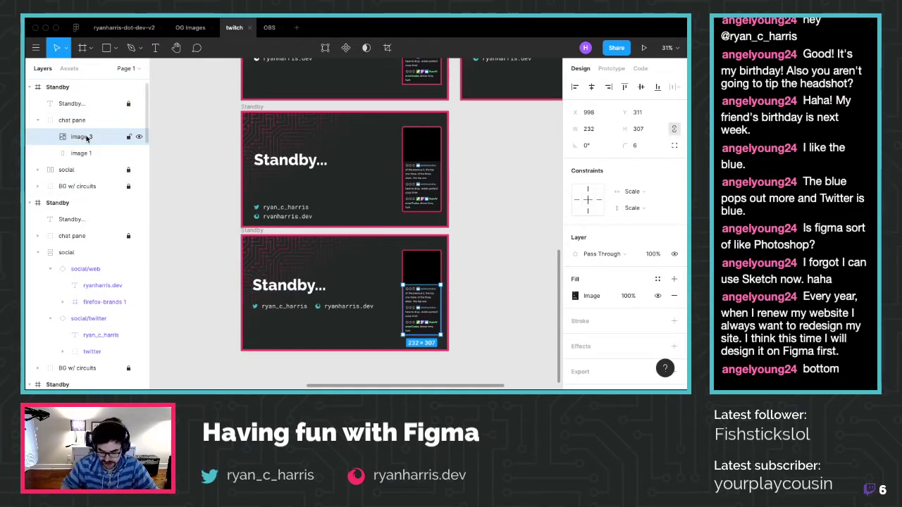
pyautogui.click(138, 137)
pyautogui.click(38, 120)
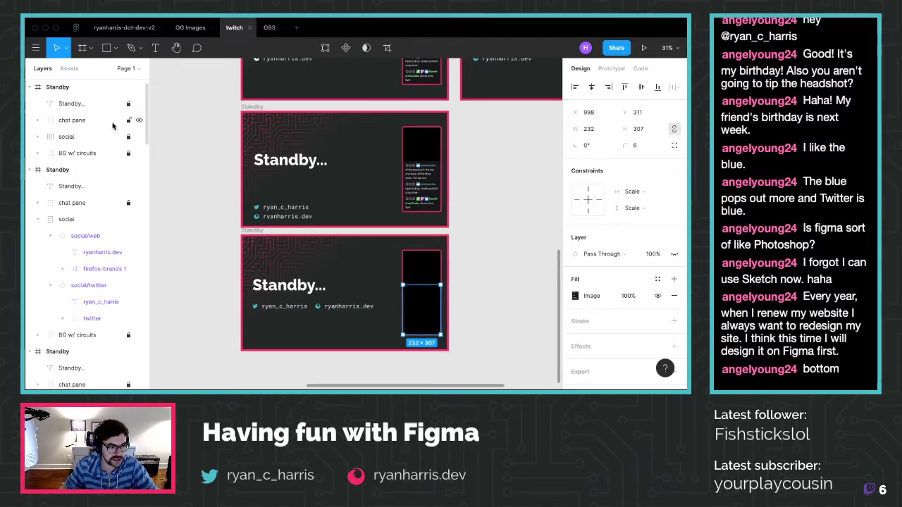
pyautogui.click(475, 292)
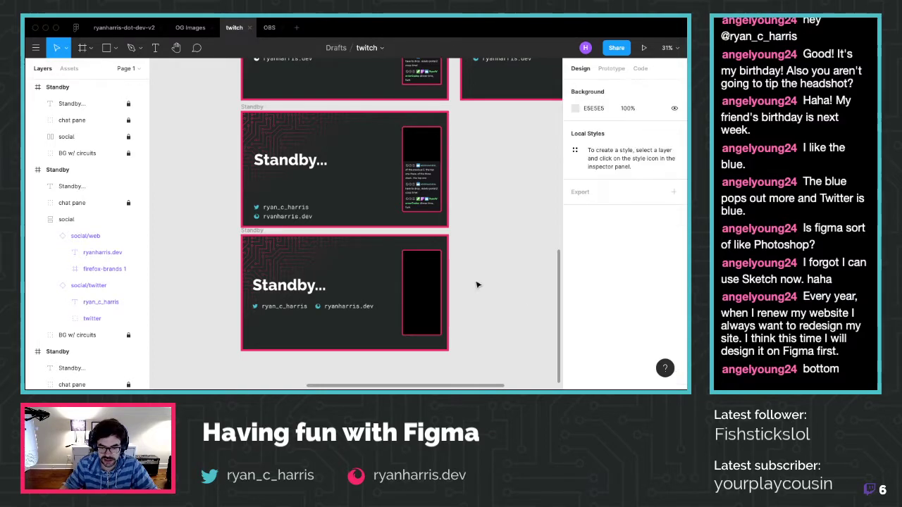
pyautogui.click(251, 230)
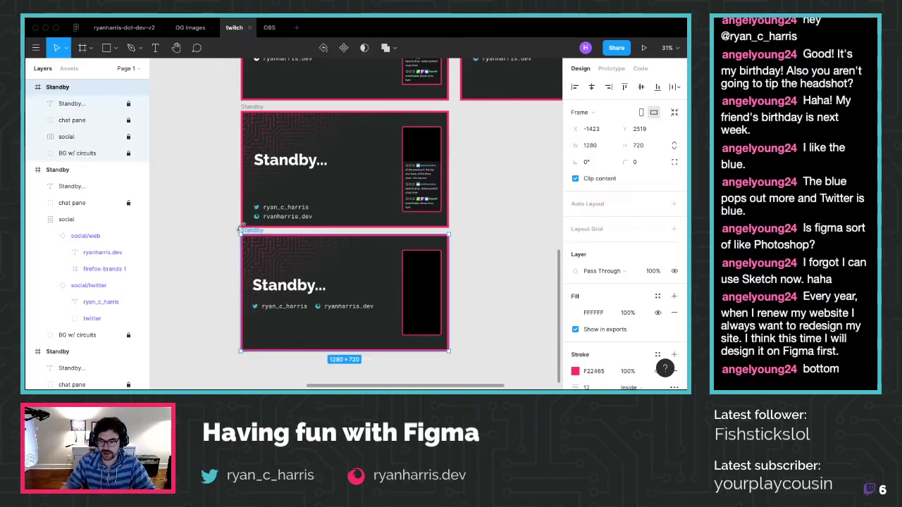
# Export the bottom Standby frame, keeping the existing standby.png rather than replacing it
pyautogui.scroll(-5, 645, 256)
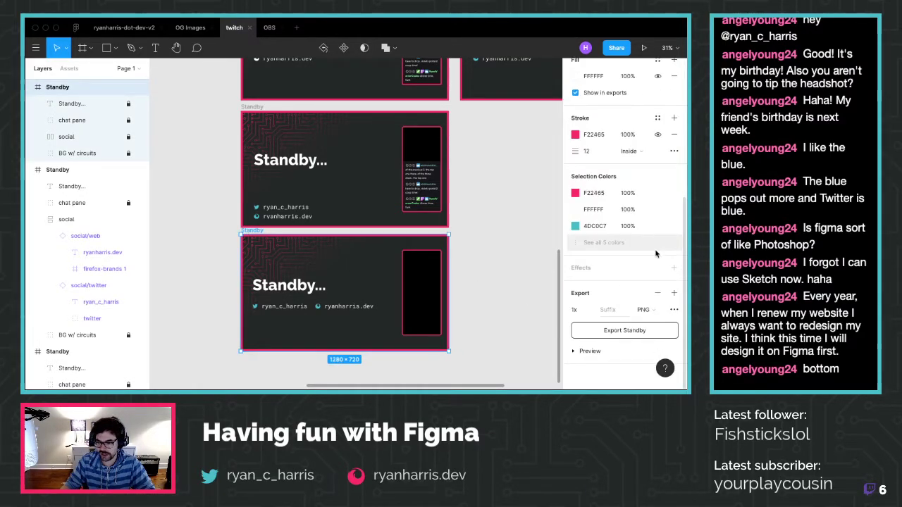
pyautogui.click(635, 331)
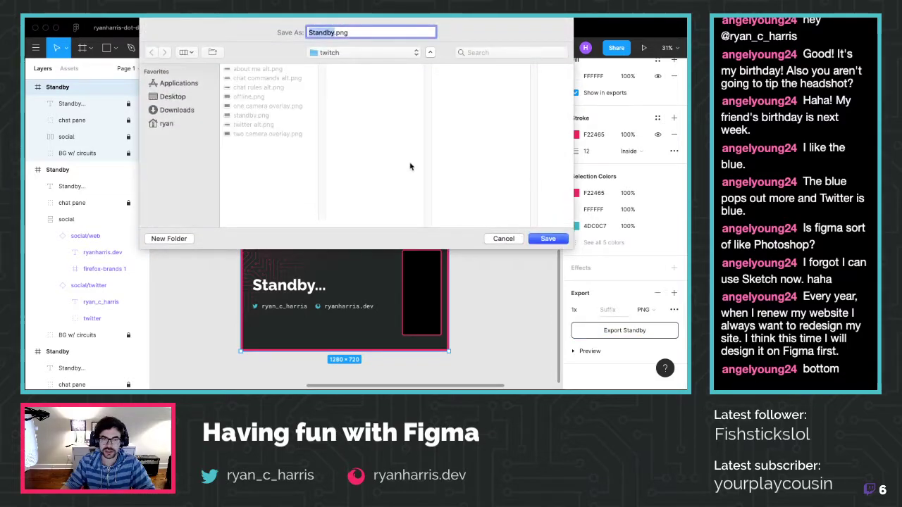
pyautogui.write('standby')
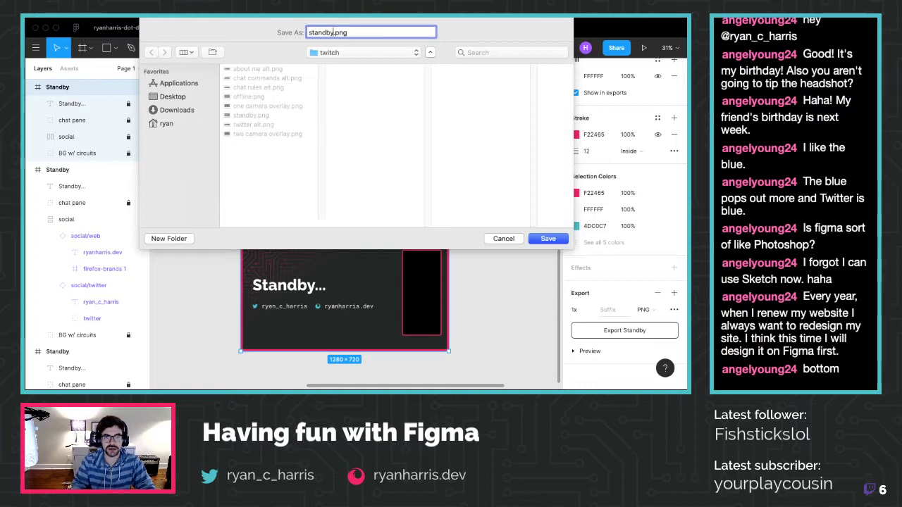
pyautogui.press('Return')
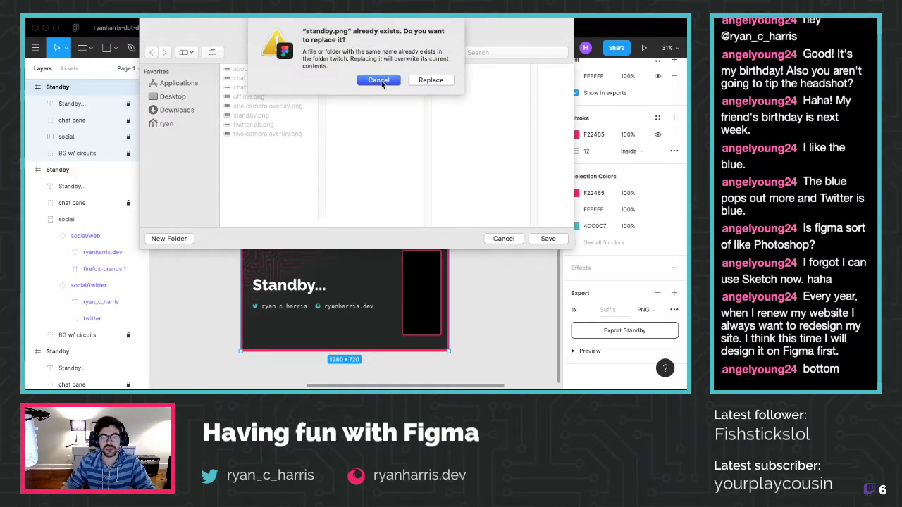
pyautogui.click(381, 83)
# Save the export as standby-v2.png instead, then switch to Firefox
pyautogui.click(326, 33)
pyautogui.doubleClick(327, 33)
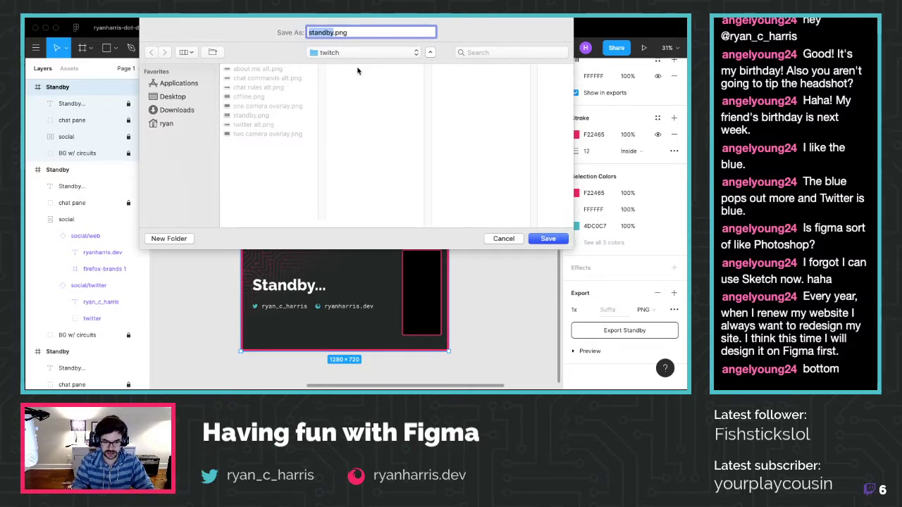
pyautogui.write('stan')
pyautogui.press('BackSpace')
pyautogui.press('BackSpace')
pyautogui.press('BackSpace')
pyautogui.press('BackSpace')
pyautogui.write('start')
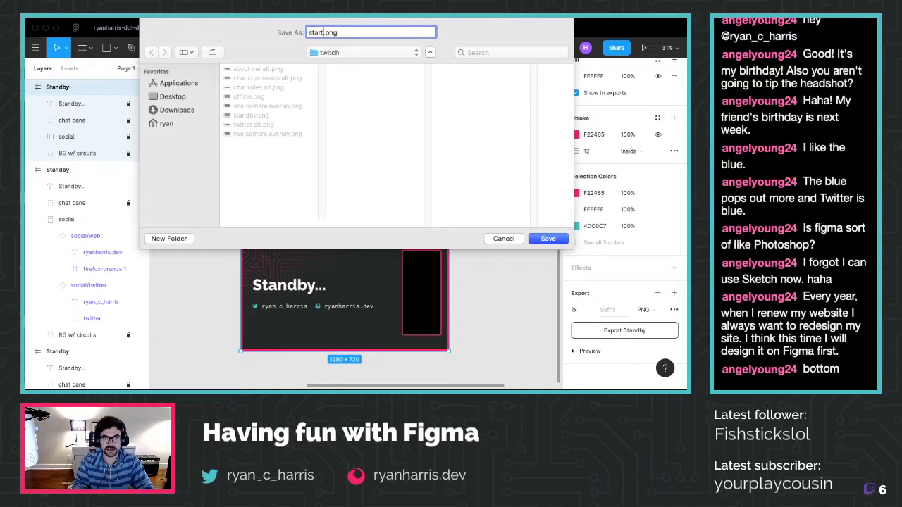
pyautogui.press('BackSpace')
pyautogui.press('BackSpace')
pyautogui.press('BackSpace')
pyautogui.press('BackSpace')
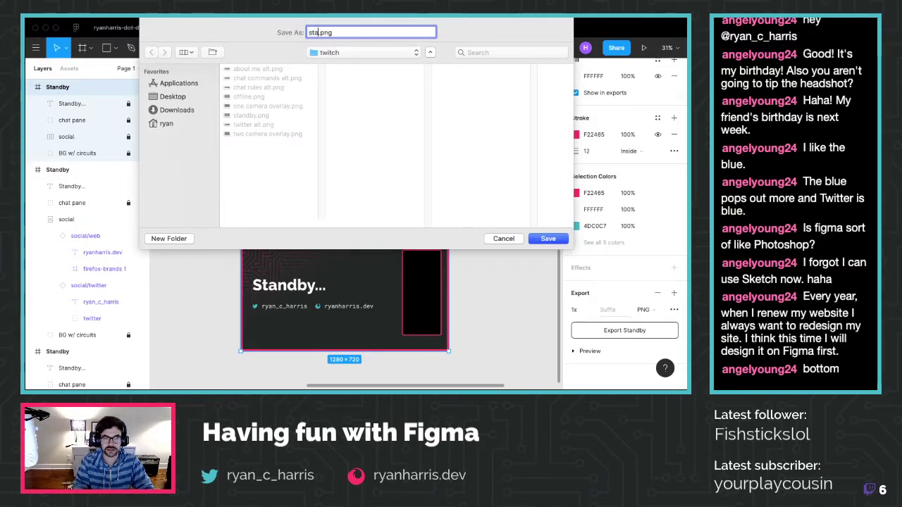
pyautogui.write('tandby-')
pyautogui.write('v2')
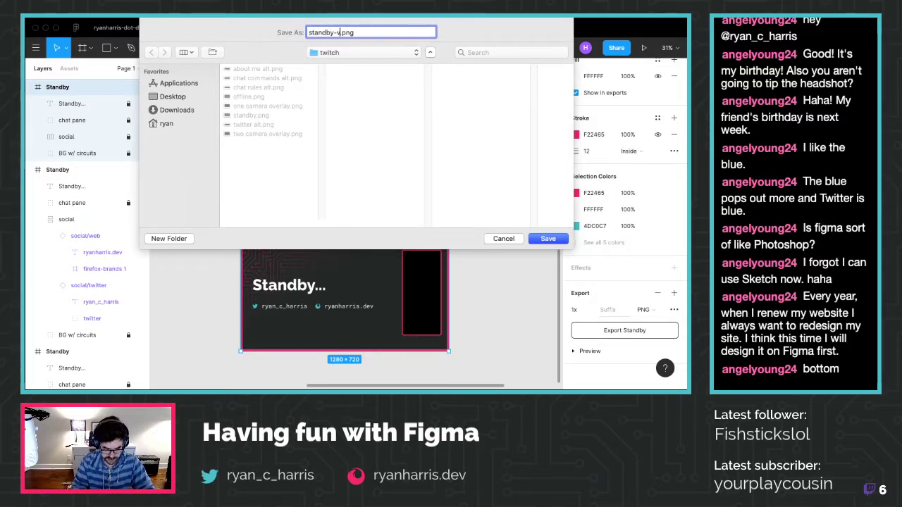
pyautogui.press('Return')
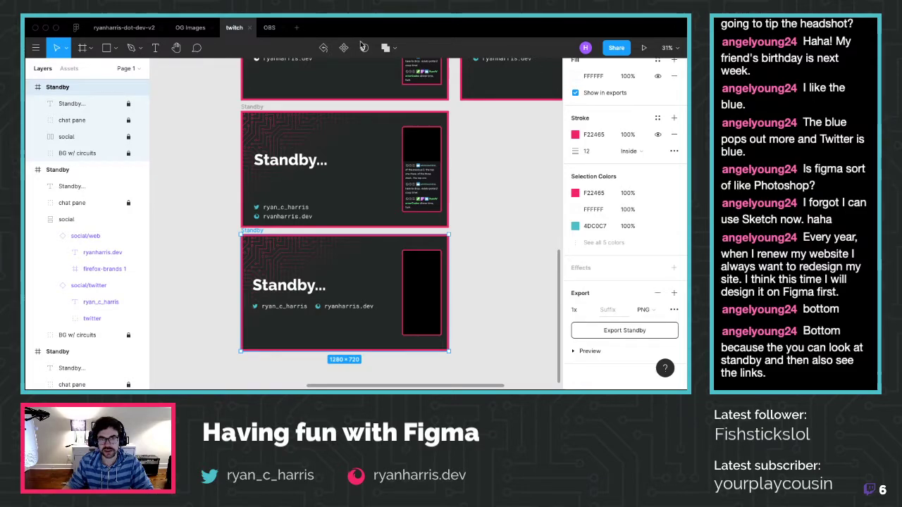
pyautogui.moveTo(141, 18)
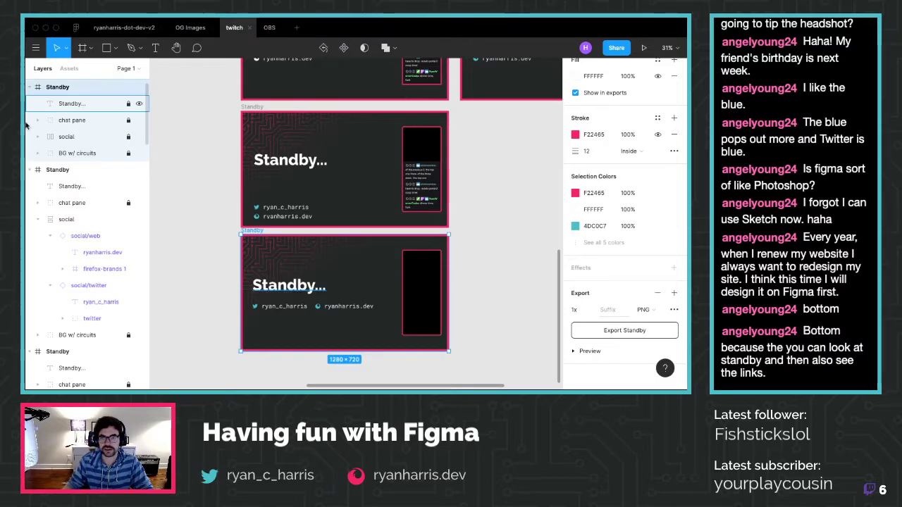
pyautogui.press('super+Tab')
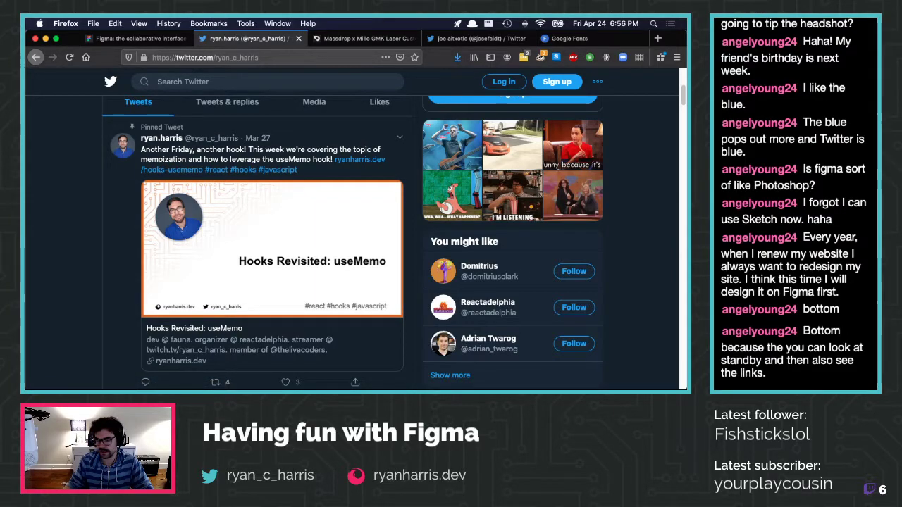
# Switch from Firefox to the Streamlabs OBS window
pyautogui.press('super+Tab')
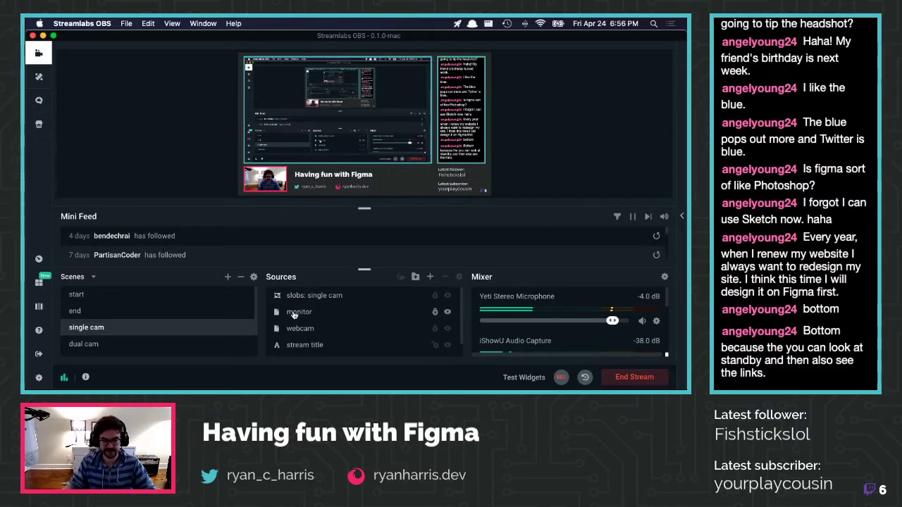
# Add a new scene named standby and switch the stream back to single cam
pyautogui.scroll(-2, 98, 316)
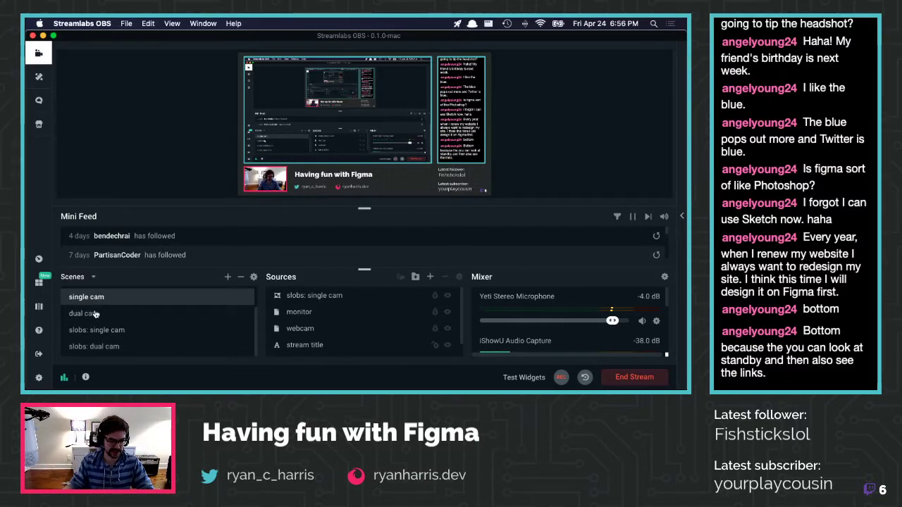
pyautogui.scroll(2, 145, 326)
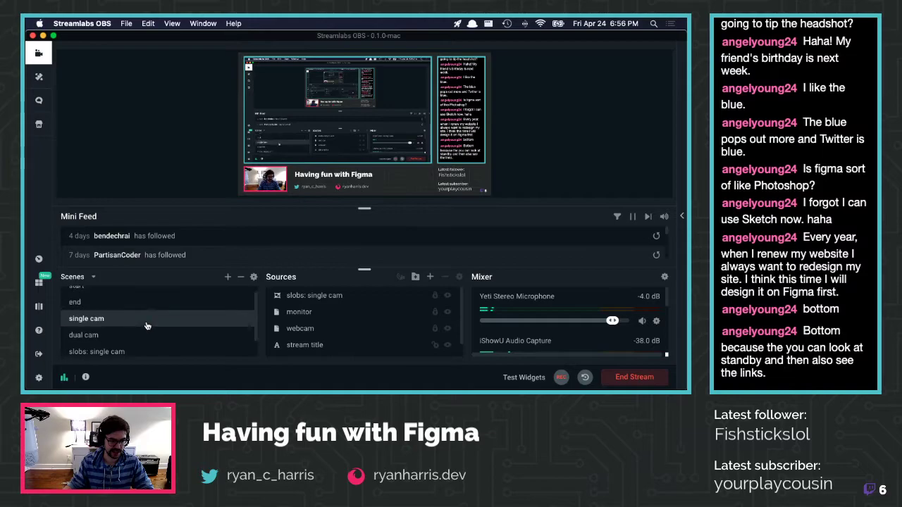
pyautogui.click(228, 277)
pyautogui.press('super+a')
pyautogui.write('standby')
pyautogui.press('Return')
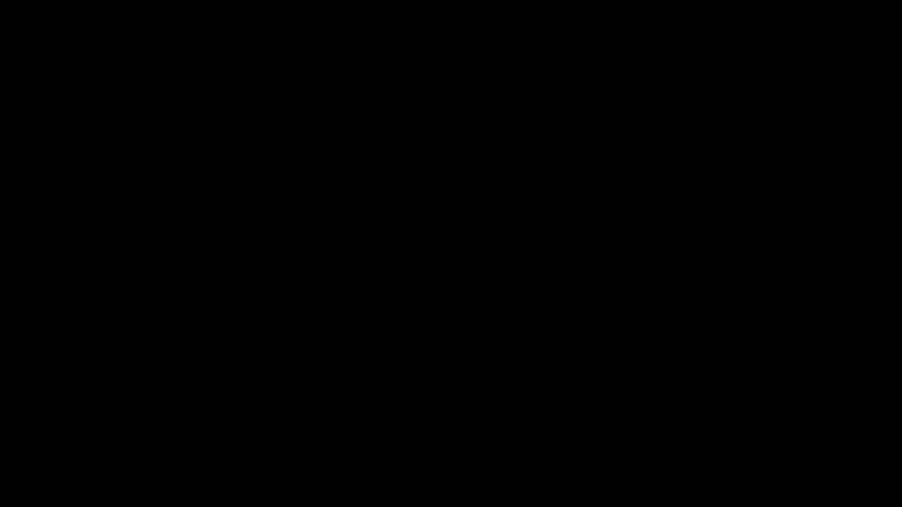
pyautogui.click(104, 301)
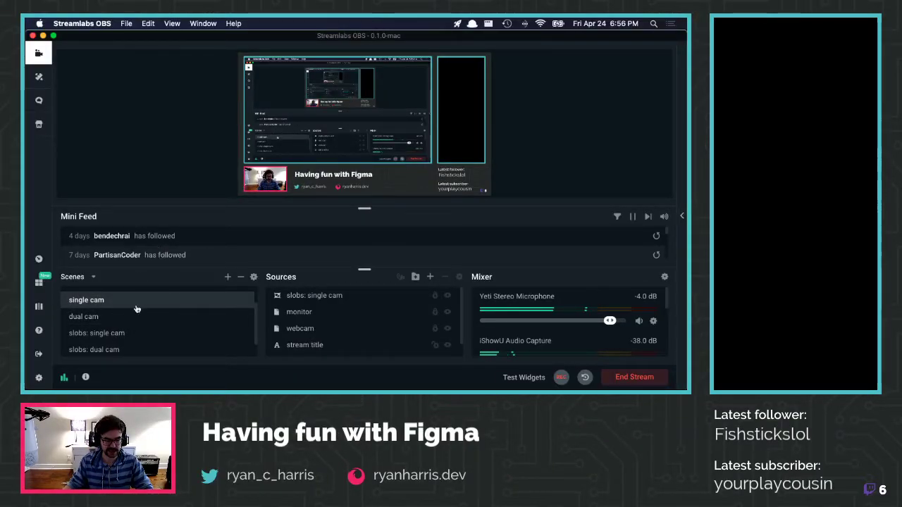
# Check the single cam scene's options and transition settings, then move the Streamlabs window aside
pyautogui.scroll(2, 129, 314)
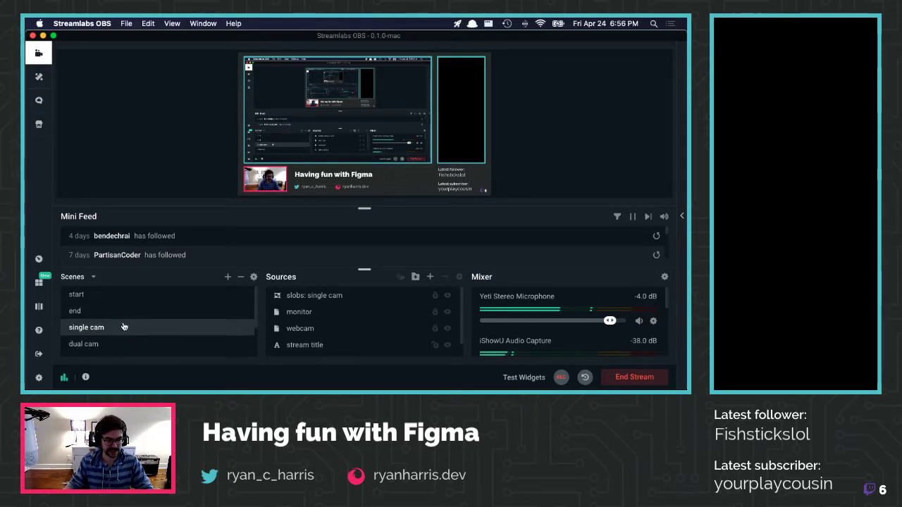
pyautogui.rightClick(123, 326)
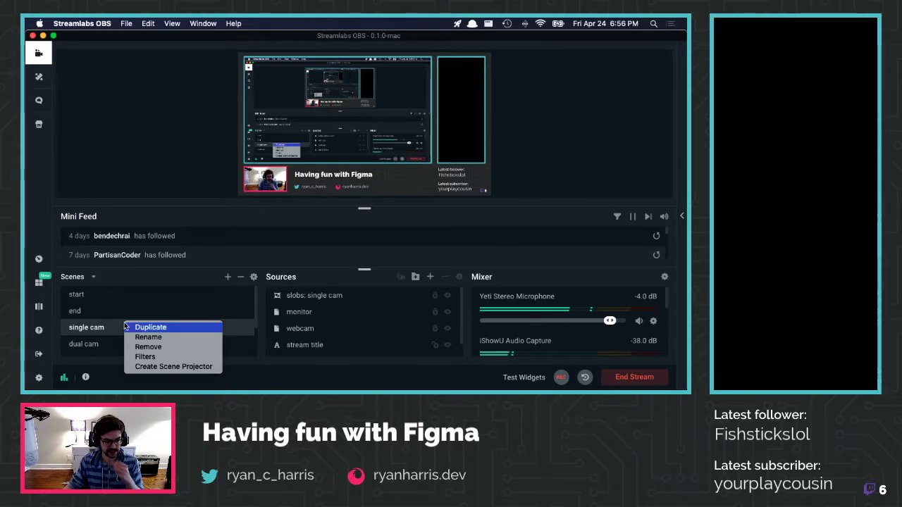
pyautogui.click(244, 248)
pyautogui.click(254, 279)
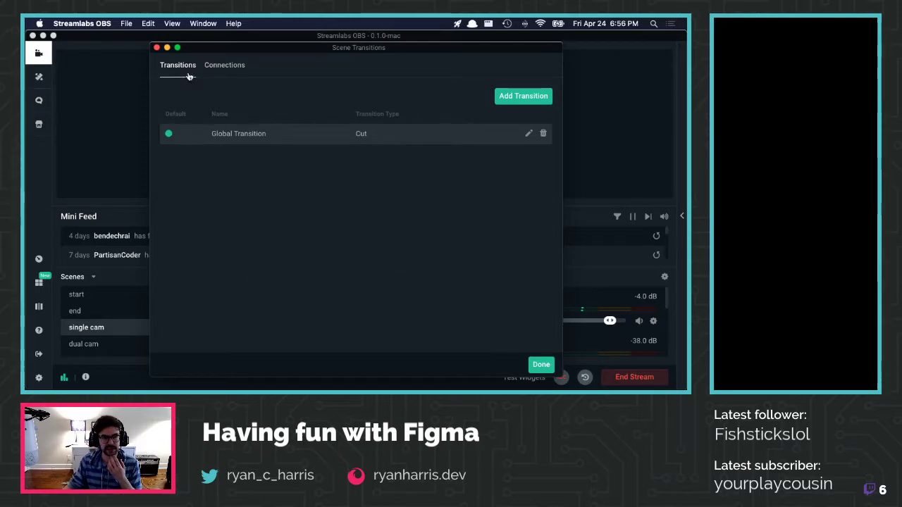
pyautogui.click(540, 364)
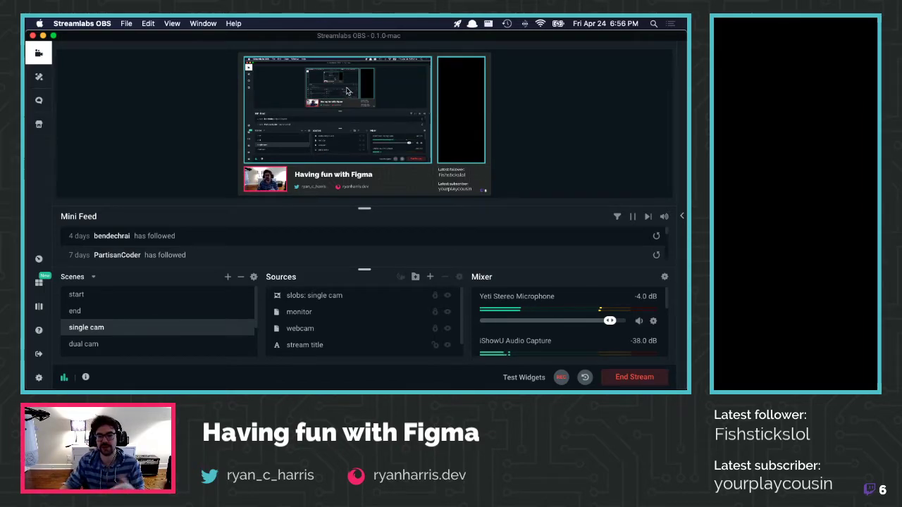
pyautogui.moveTo(378, 35); pyautogui.dragTo(689, 148)
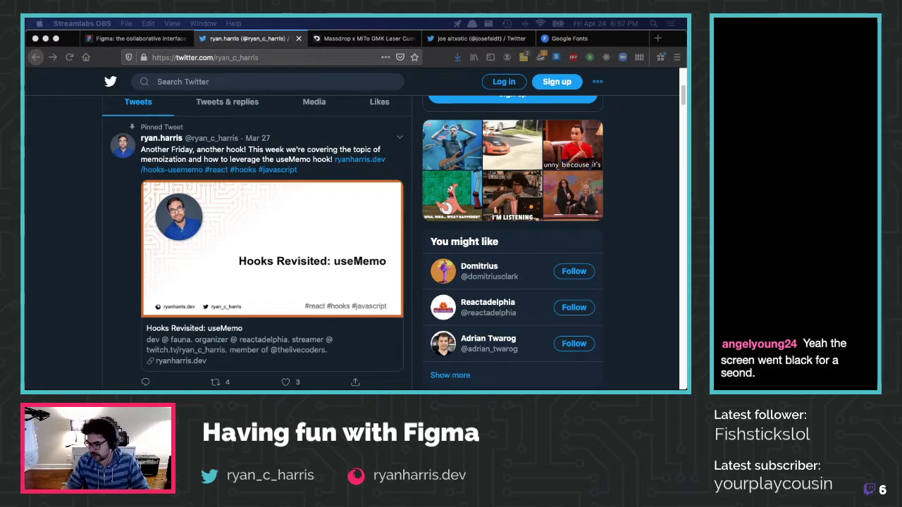
# Use Mission Control to switch to the desktop with Figma
pyautogui.hotkey('ctrl', 'Up')
pyautogui.hotkey('ctrl', 'Up')
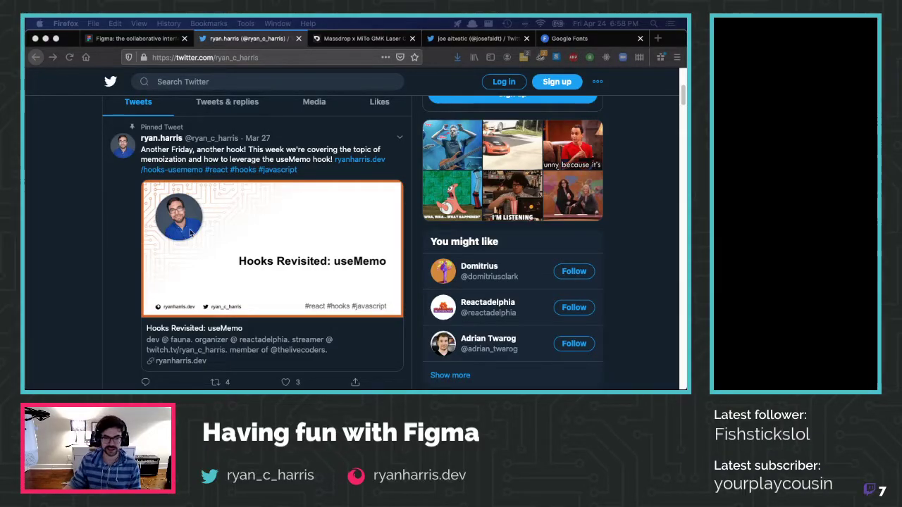
pyautogui.hotkey('ctrl', 'Right')
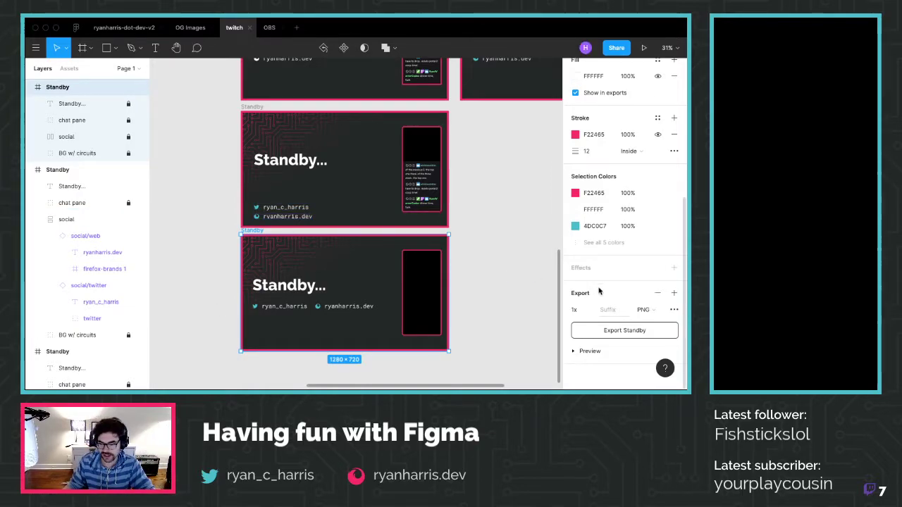
# Duplicate the bottom Standby frame with copy and paste
pyautogui.click(485, 277)
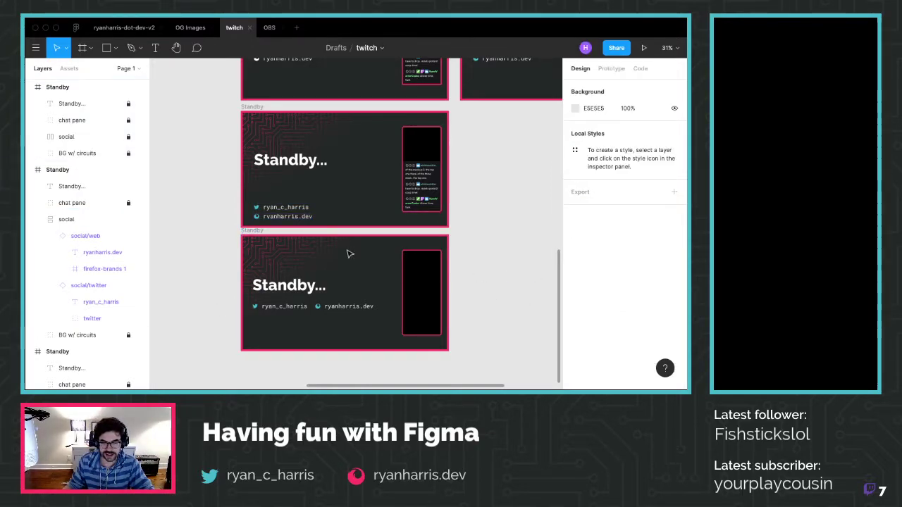
pyautogui.click(247, 240)
pyautogui.hotkey('ctrl', 'c')
pyautogui.hotkey('ctrl', 'v')
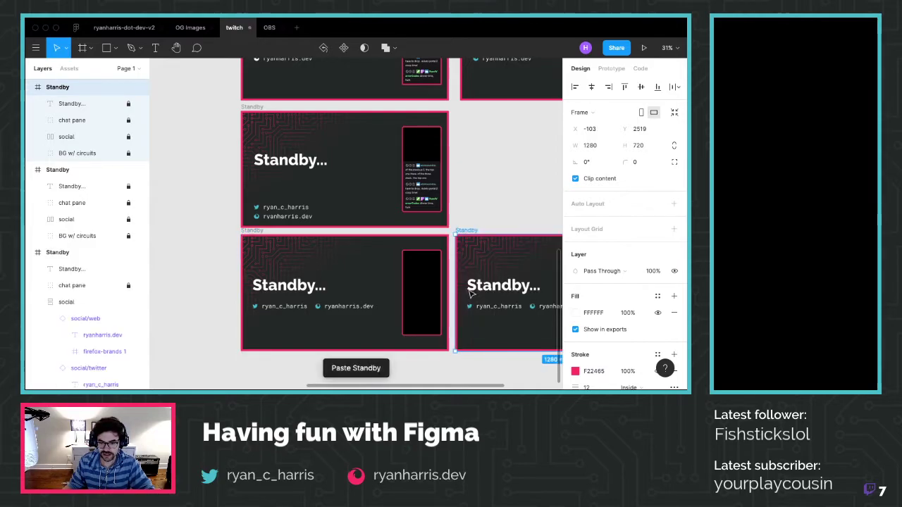
pyautogui.hscroll(4, 470, 294)
pyautogui.scroll(-1, 620, 315)
pyautogui.scroll(-1, 620, 316)
# Set the new Standby copy's stroke weight to 6
pyautogui.click(586, 361)
pyautogui.write('6')
pyautogui.press('Return')
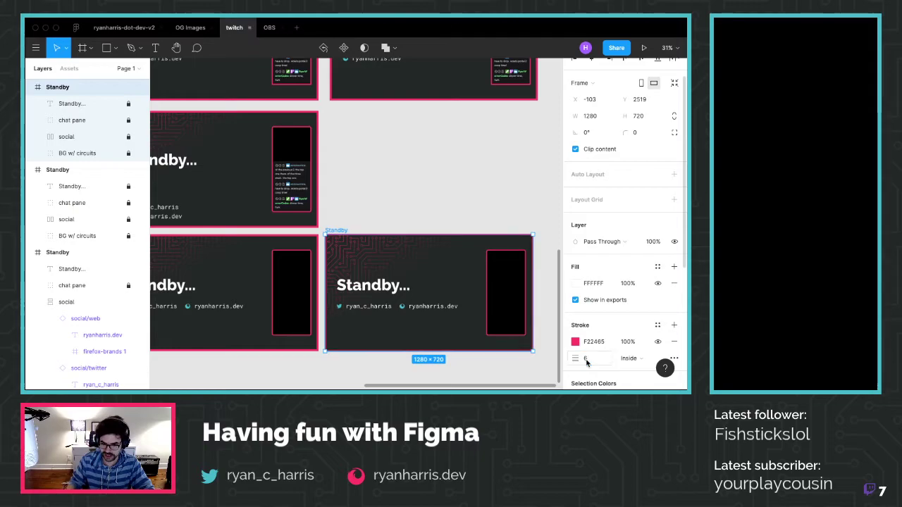
pyautogui.scroll(2, 536, 316)
pyautogui.click(548, 316)
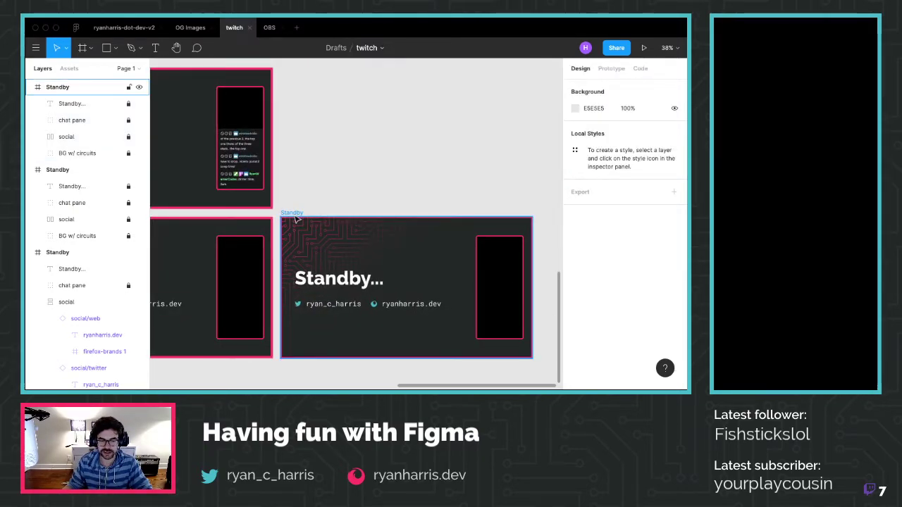
pyautogui.click(504, 298)
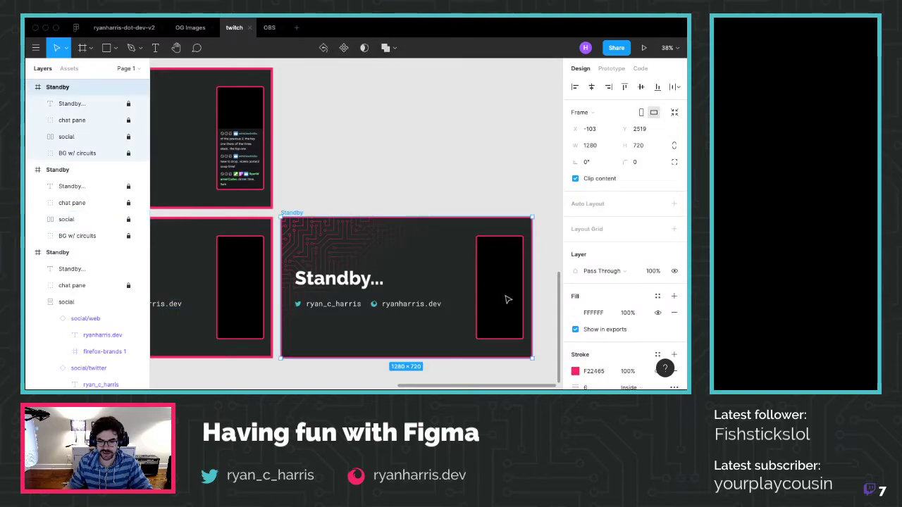
pyautogui.click(580, 383)
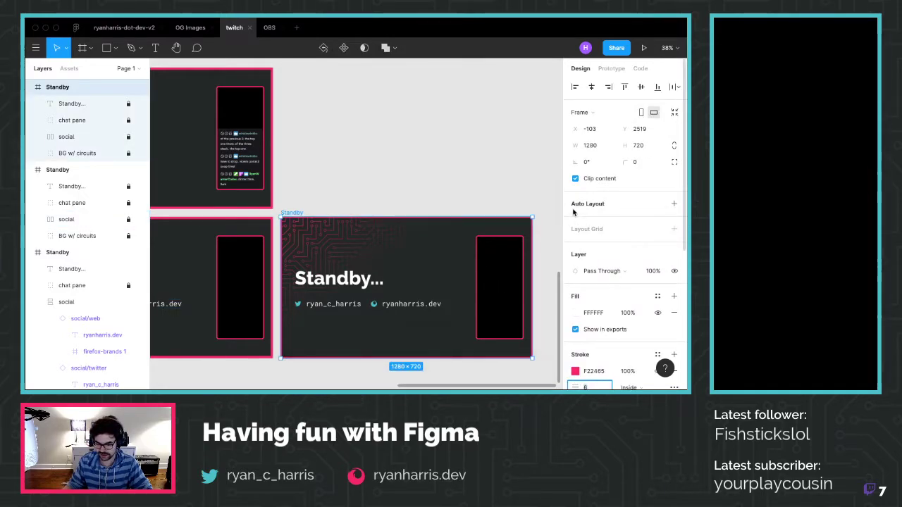
pyautogui.scroll(-1, 574, 211)
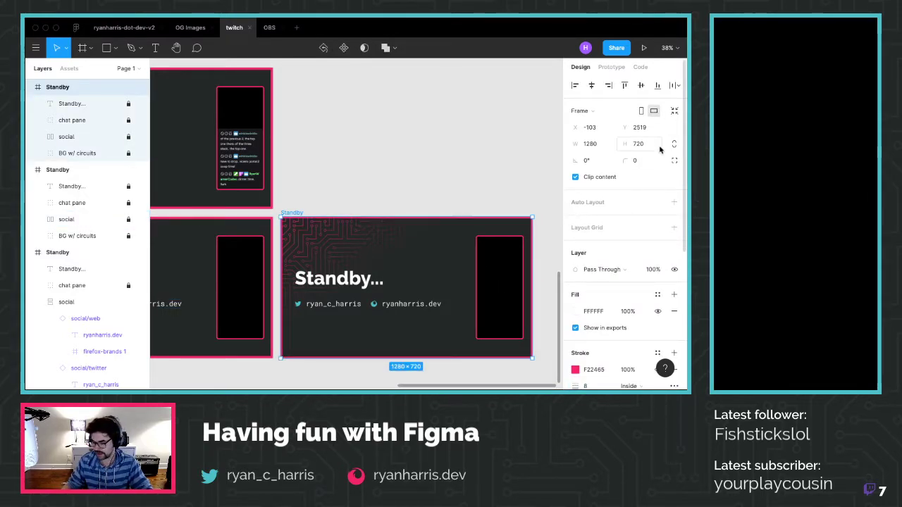
# Set the BG w/ circuits gradient overlay Rectangle 1 to 75% fill opacity
pyautogui.click(421, 177)
pyautogui.scroll(-1, 419, 178)
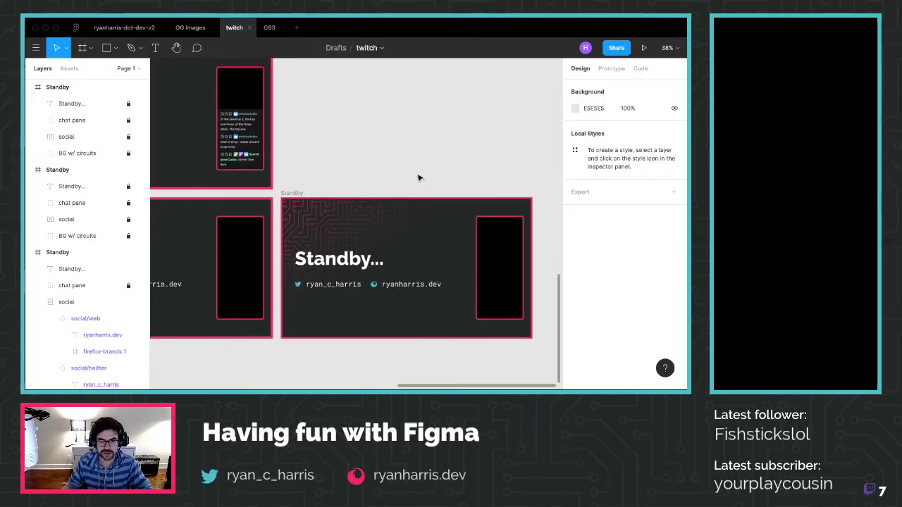
pyautogui.scroll(-1, 419, 178)
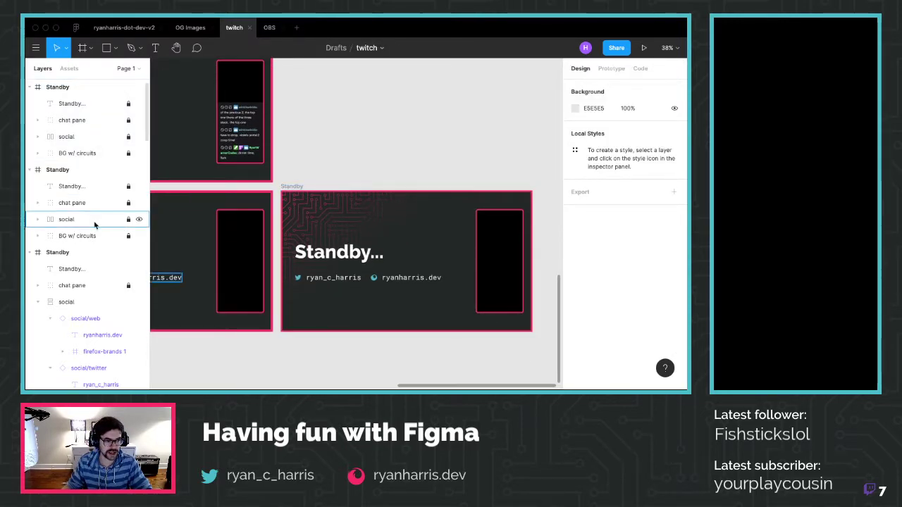
pyautogui.click(290, 186)
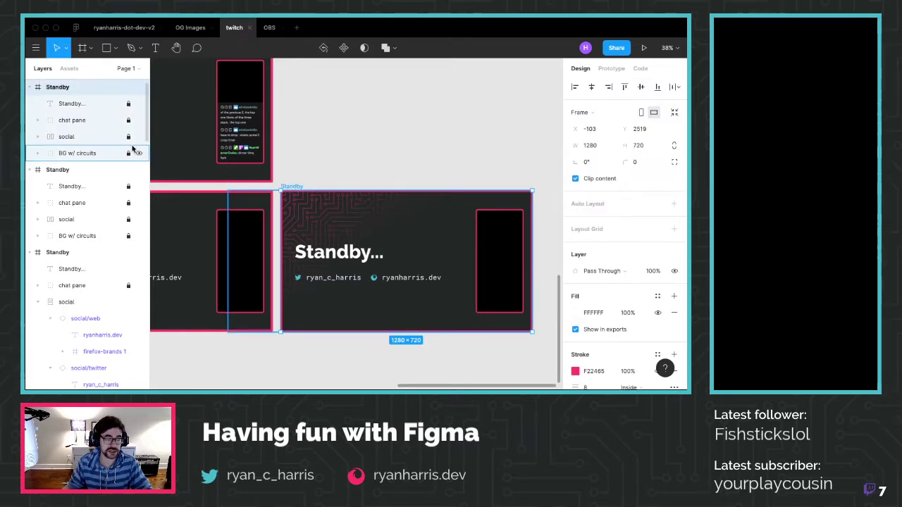
pyautogui.click(84, 153)
pyautogui.click(38, 153)
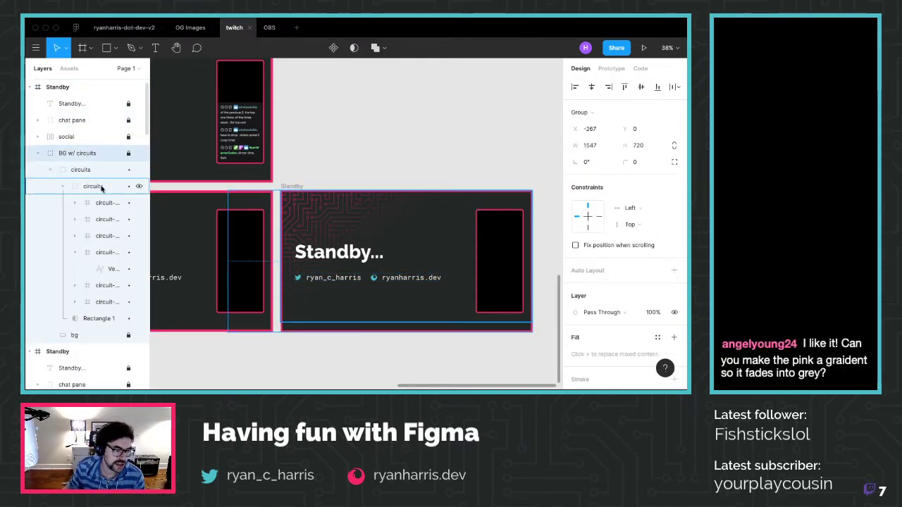
pyautogui.click(98, 320)
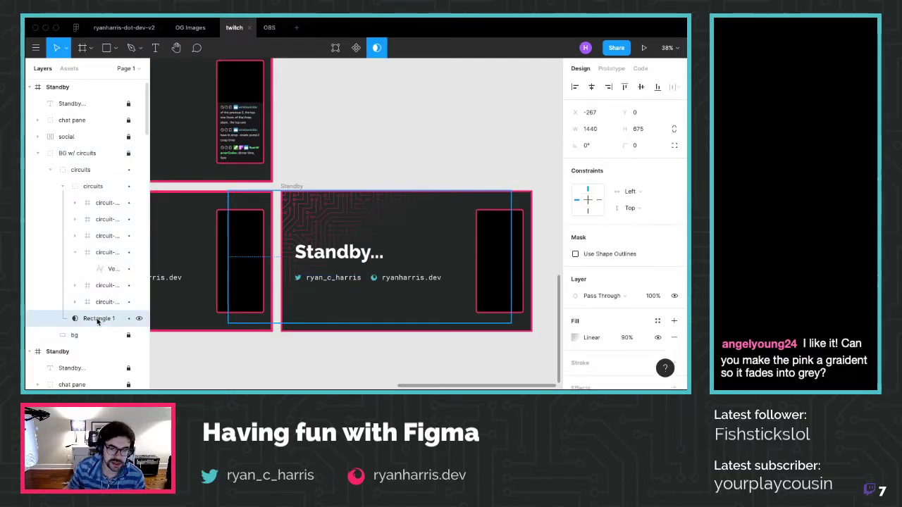
pyautogui.click(626, 341)
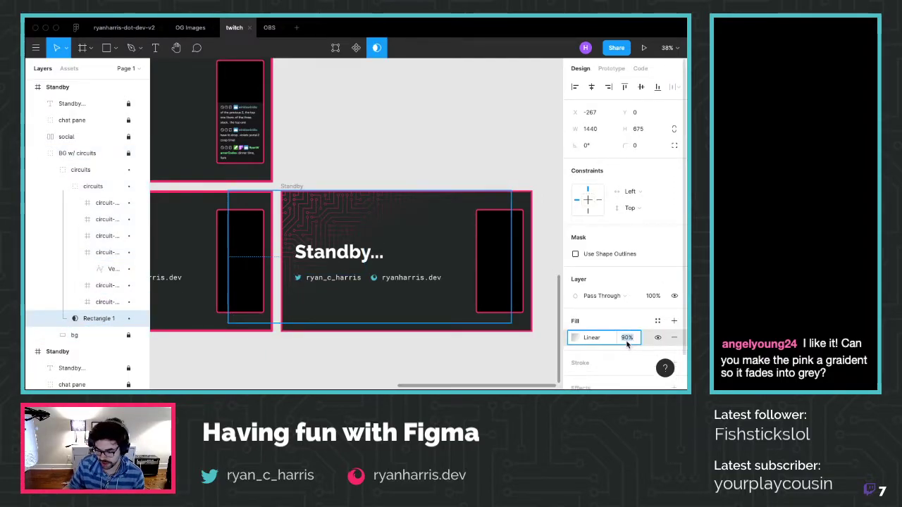
pyautogui.write('75')
pyautogui.press('Return')
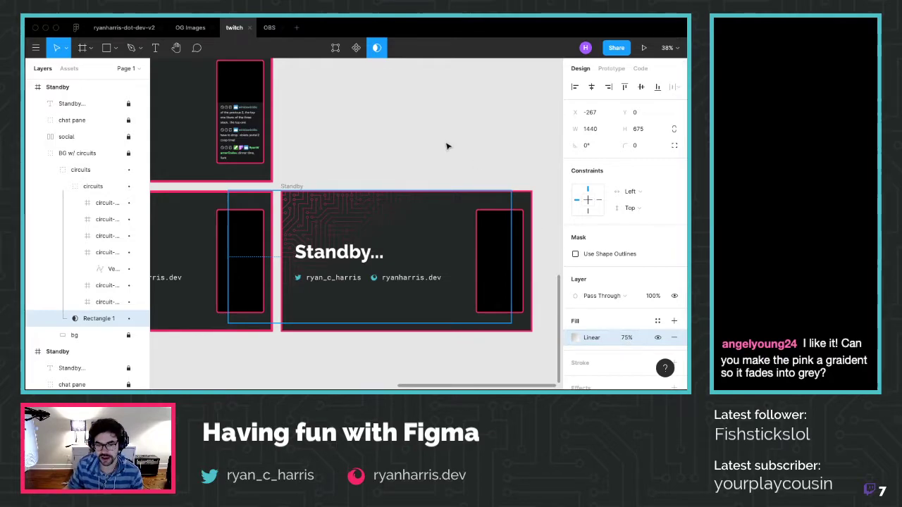
# Export the Standby frame as PNG, overwriting the existing standby-v2.png
pyautogui.click(446, 146)
pyautogui.click(292, 186)
pyautogui.scroll(-5, 573, 336)
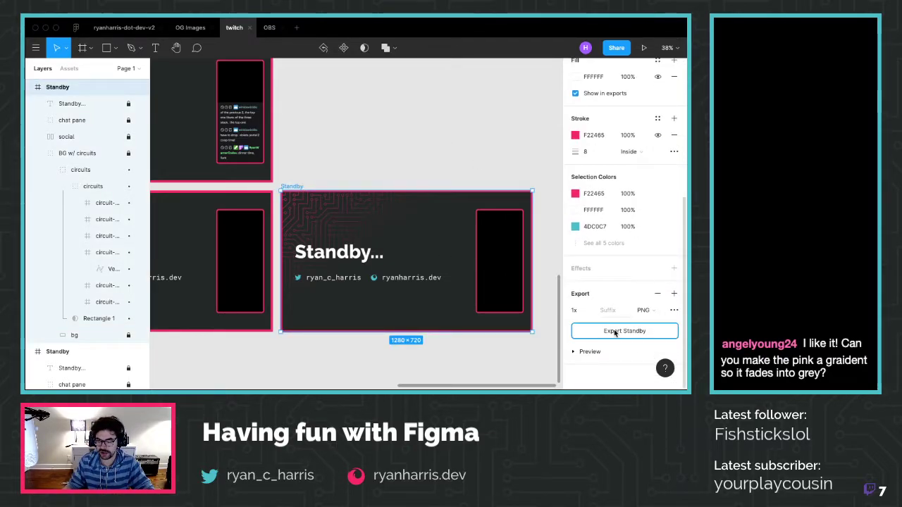
pyautogui.click(615, 331)
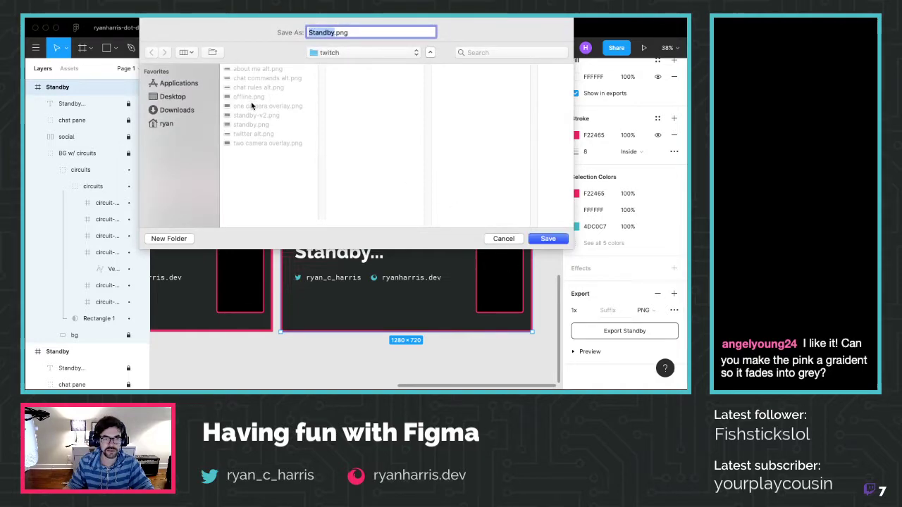
pyautogui.click(255, 115)
pyautogui.click(547, 239)
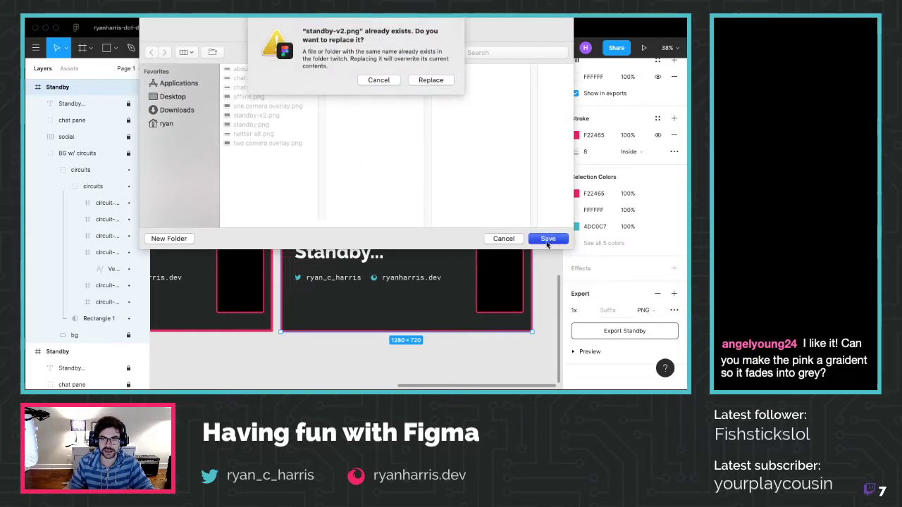
pyautogui.click(421, 80)
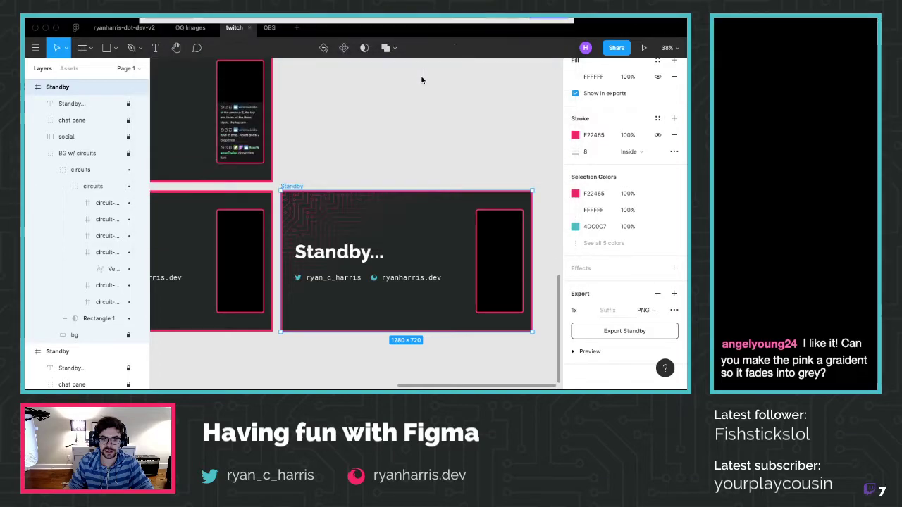
pyautogui.click(427, 112)
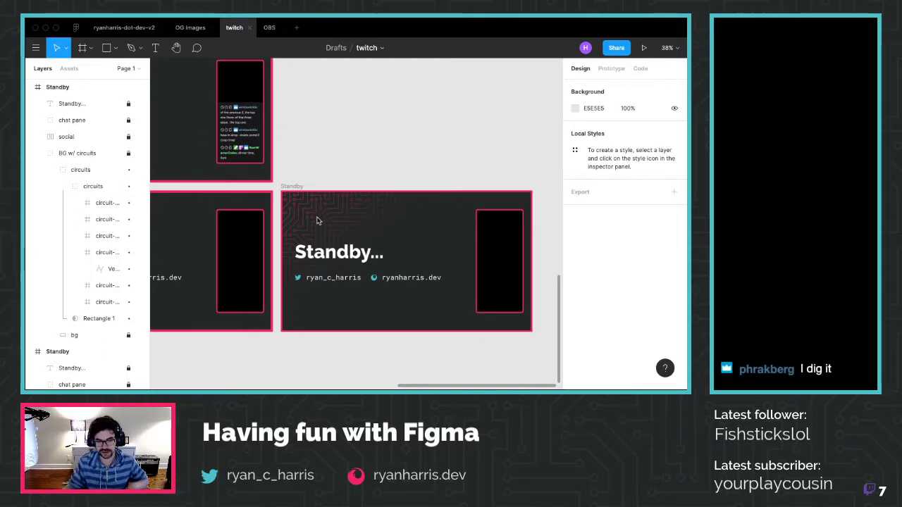
pyautogui.scroll(3, 346, 227)
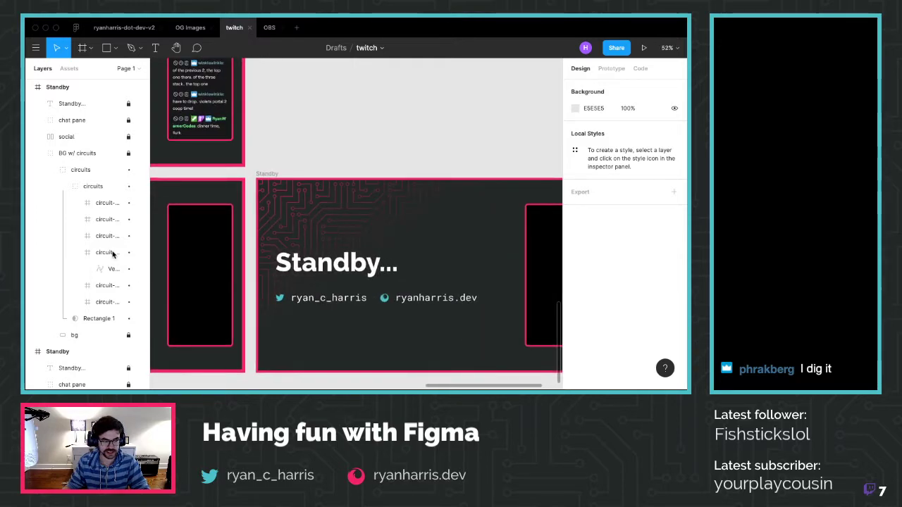
pyautogui.click(95, 319)
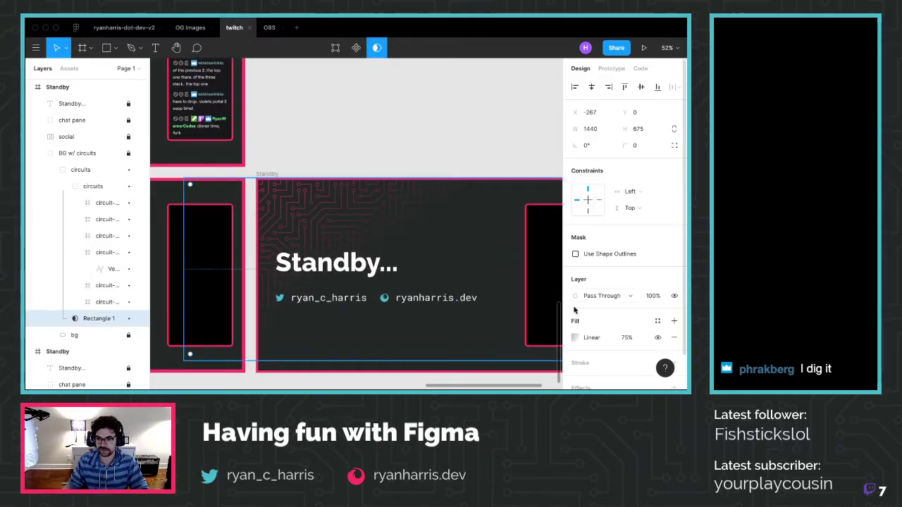
# Add a middle stop to Rectangle 1's linear gradient and drag it further along the gradient line
pyautogui.click(577, 338)
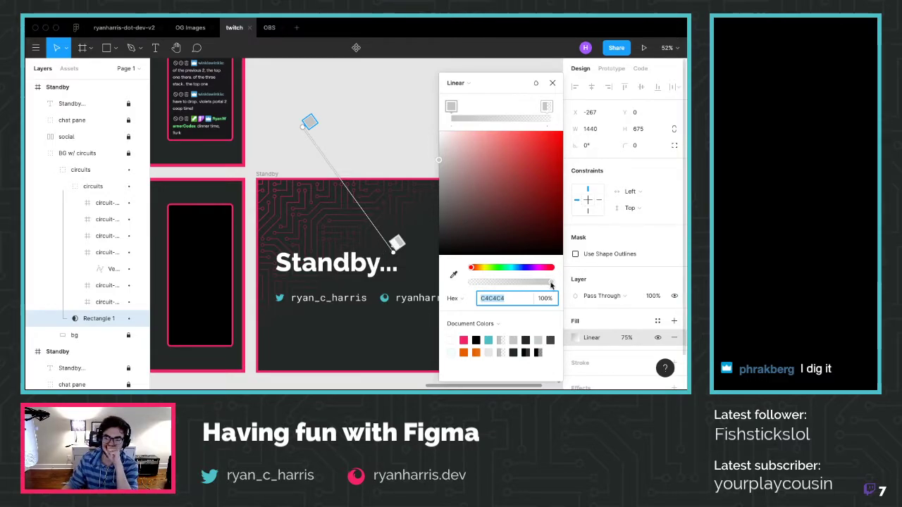
pyautogui.click(493, 117)
pyautogui.moveTo(495, 108); pyautogui.dragTo(509, 130)
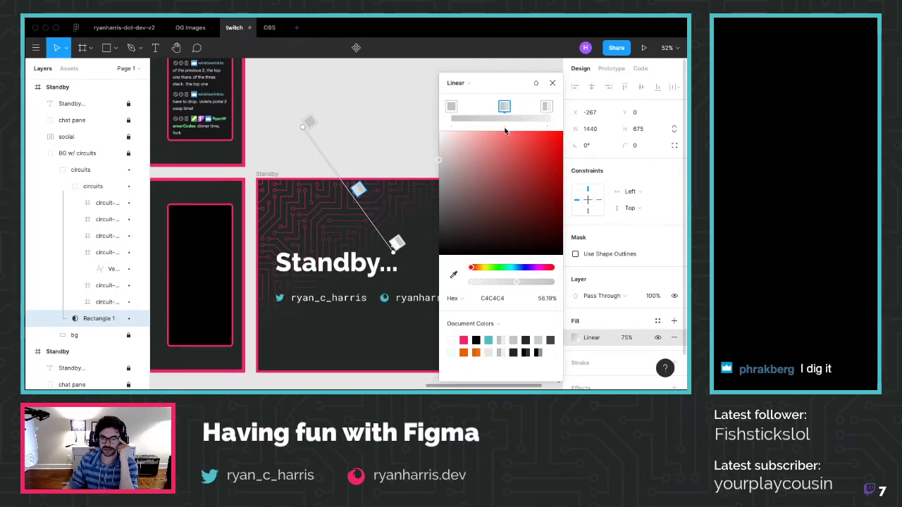
pyautogui.click(553, 83)
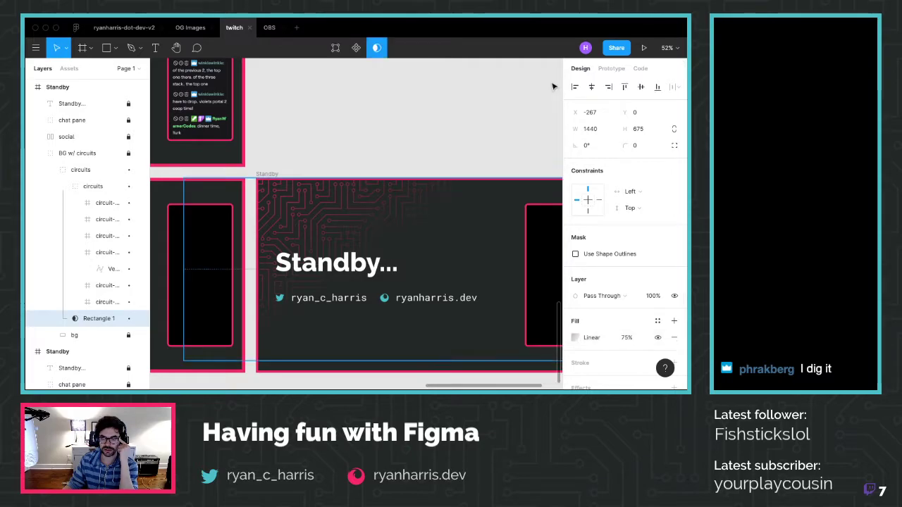
# Reselect the gradient overlay Rectangle 1 to recheck its gradient settings, then clear the selection
pyautogui.click(484, 138)
pyautogui.scroll(-1, 404, 248)
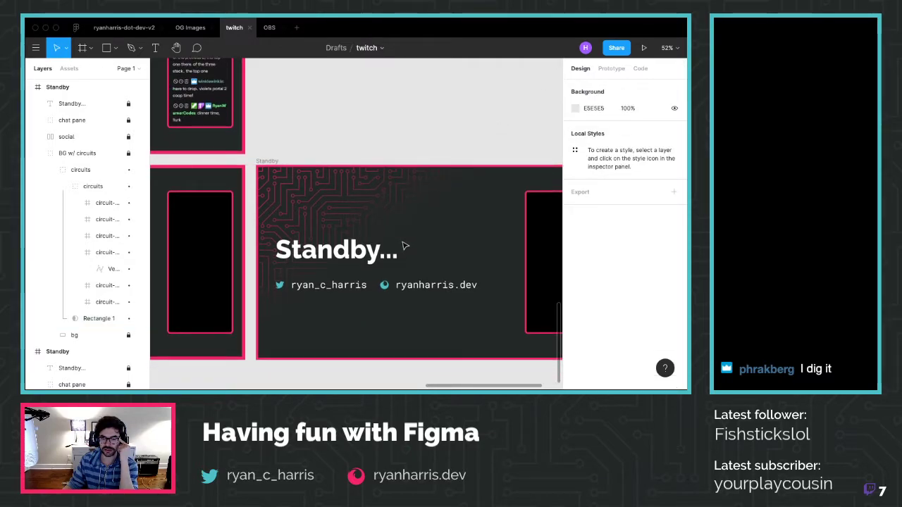
pyautogui.hscroll(3, 404, 246)
pyautogui.hscroll(2, 404, 245)
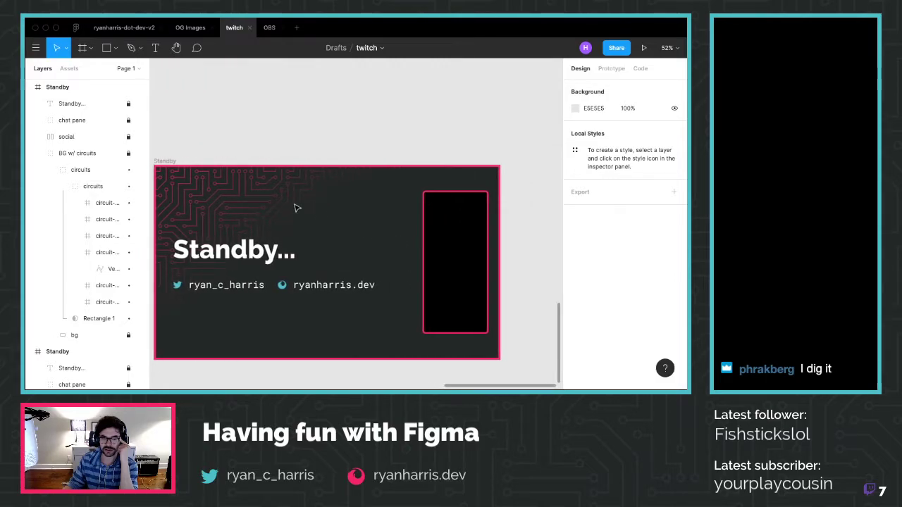
pyautogui.click(75, 322)
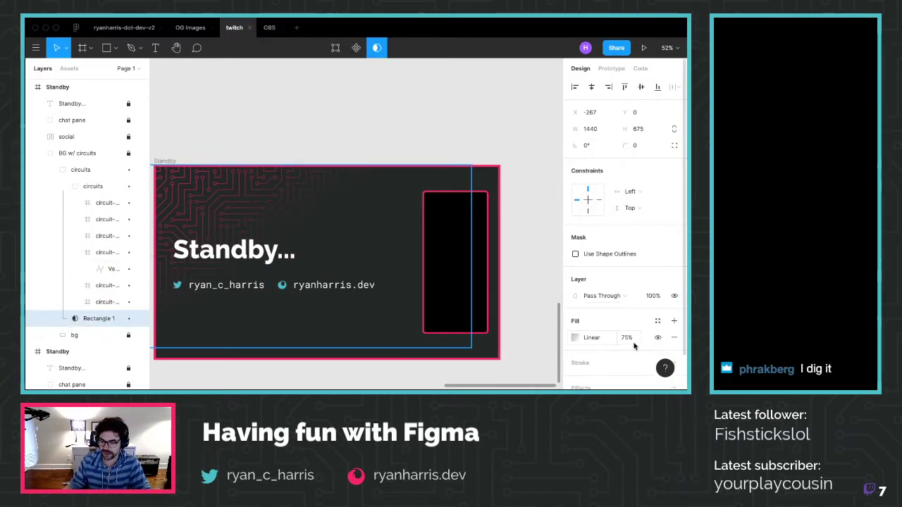
pyautogui.click(575, 337)
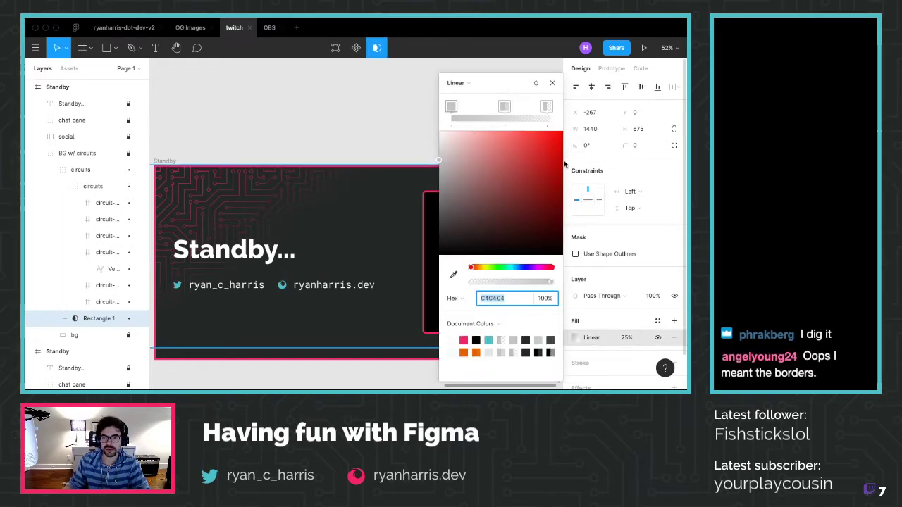
pyautogui.click(552, 231)
pyautogui.click(343, 282)
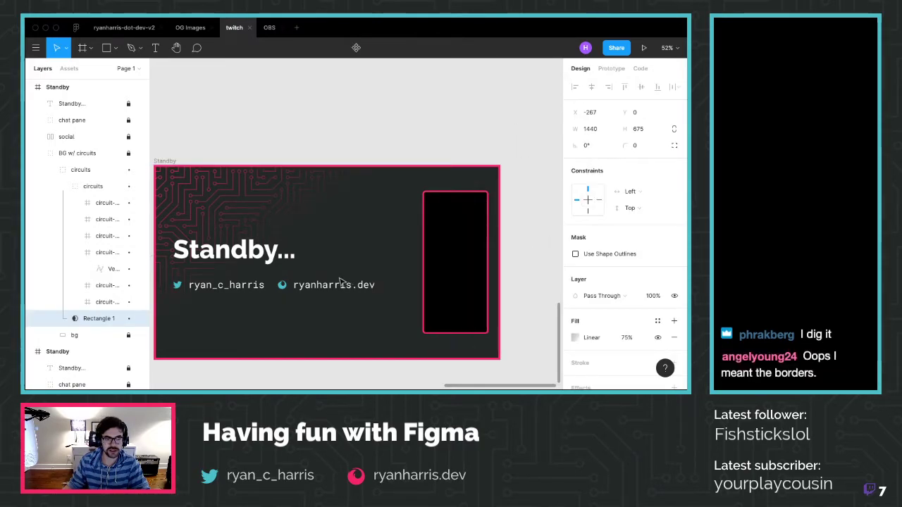
pyautogui.press('Escape')
pyautogui.press('Escape')
pyautogui.hscroll(-3, 333, 279)
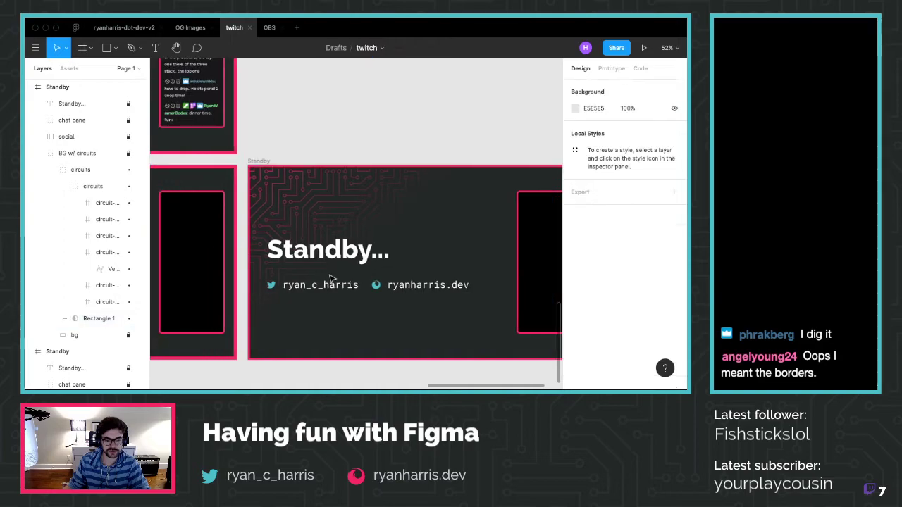
# Select the Standby frame, undo and redo the last change, then clear the selection
pyautogui.click(333, 279)
pyautogui.press('Escape')
pyautogui.press('Escape')
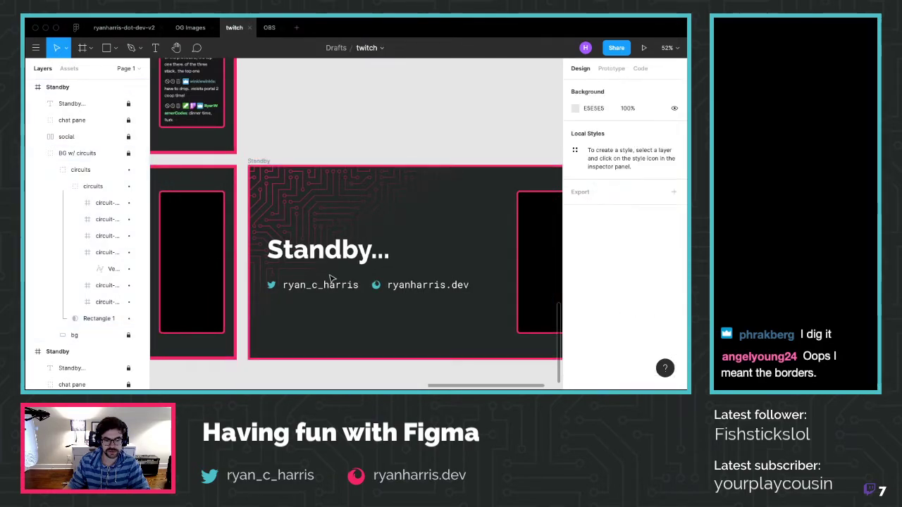
pyautogui.click(333, 279)
pyautogui.hotkey('ctrl', 'z')
pyautogui.hotkey('ctrl', 'shift', 'z')
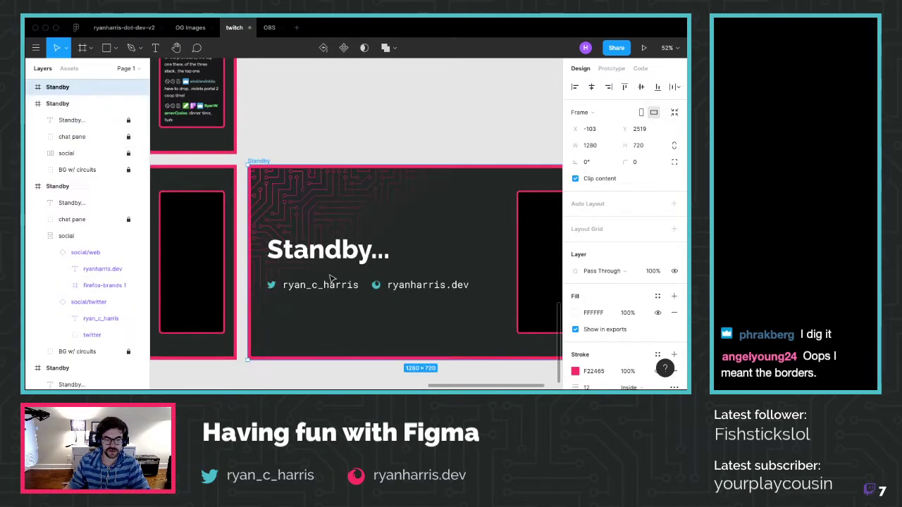
pyautogui.click(308, 129)
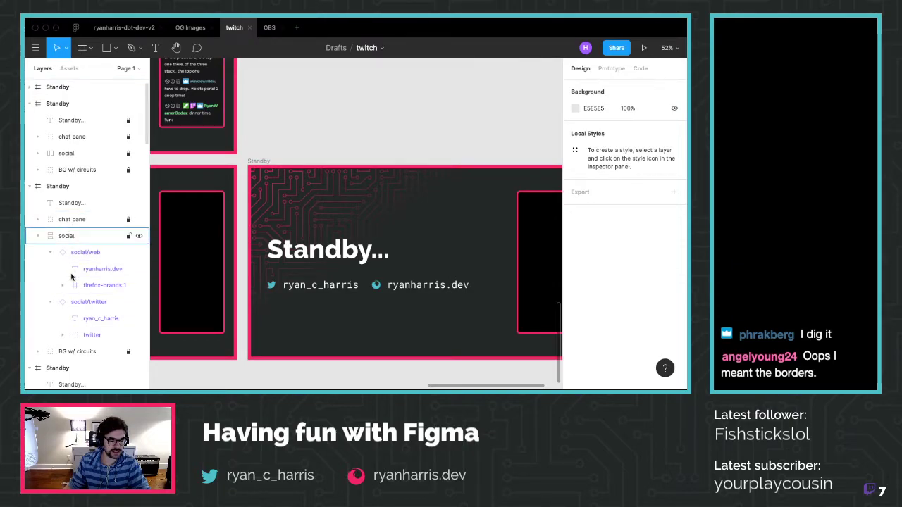
# Expand the BG w/ circuits group and select its Rectangle 1 fade overlay
pyautogui.click(74, 352)
pyautogui.click(38, 352)
pyautogui.scroll(-5, 94, 356)
pyautogui.click(99, 267)
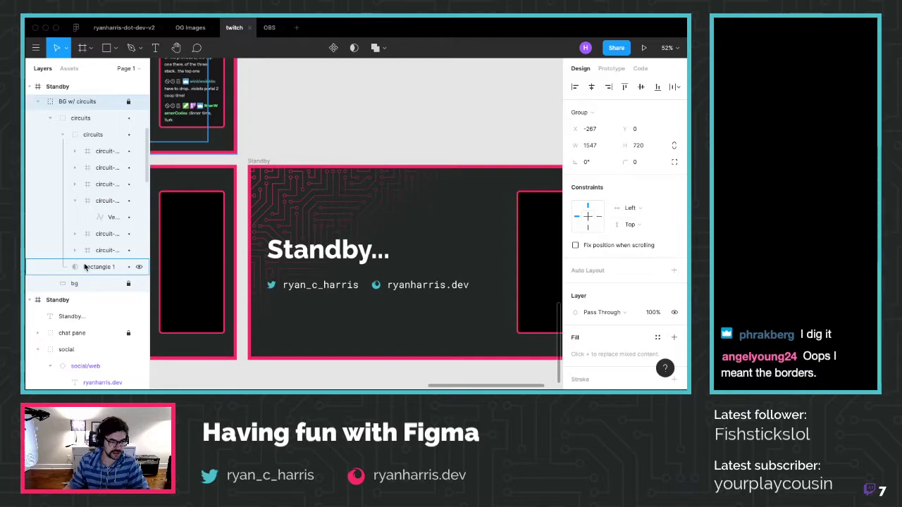
pyautogui.click(257, 161)
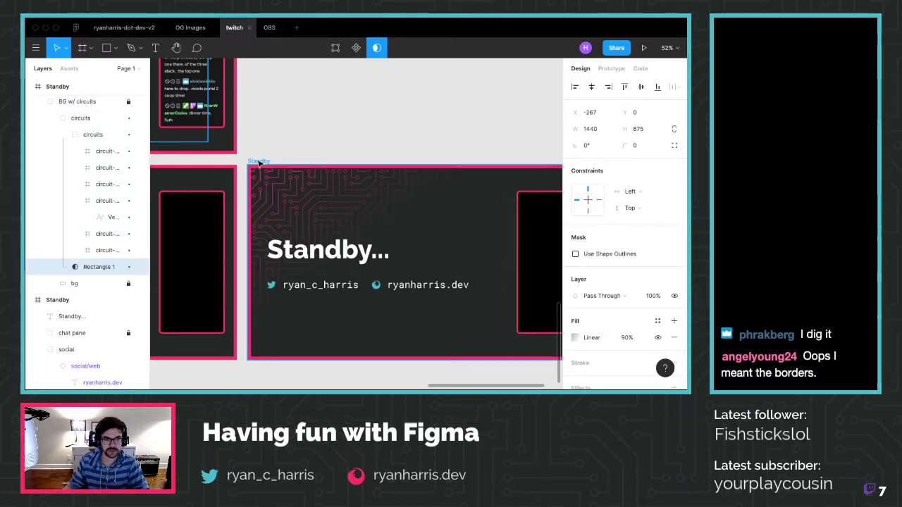
pyautogui.scroll(-5, 60, 296)
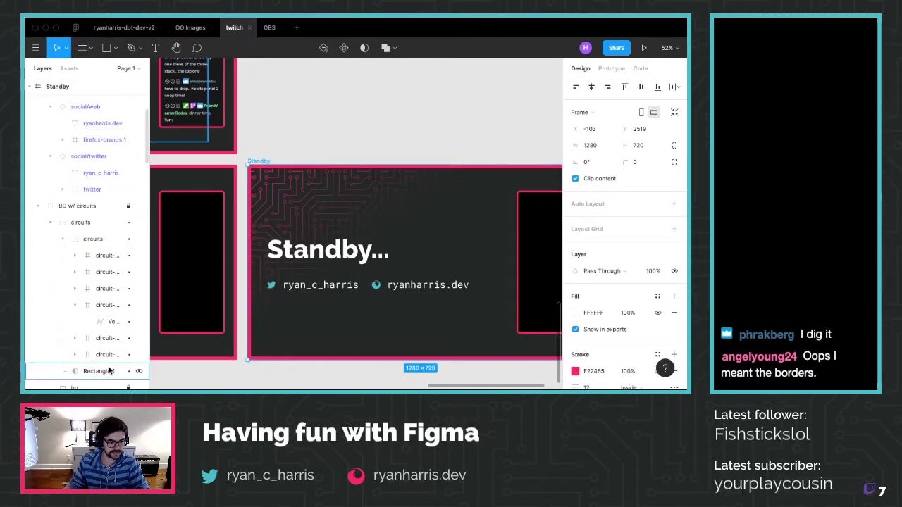
pyautogui.click(113, 370)
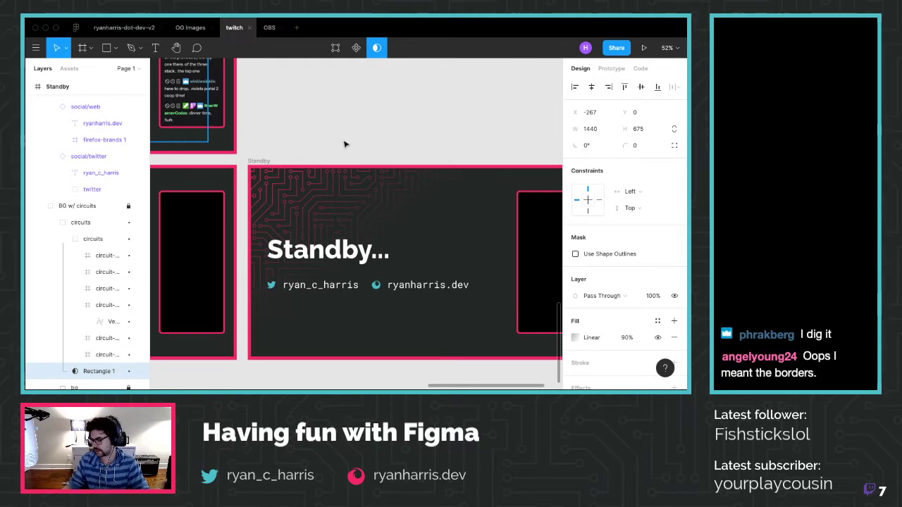
pyautogui.scroll(-3, 325, 267)
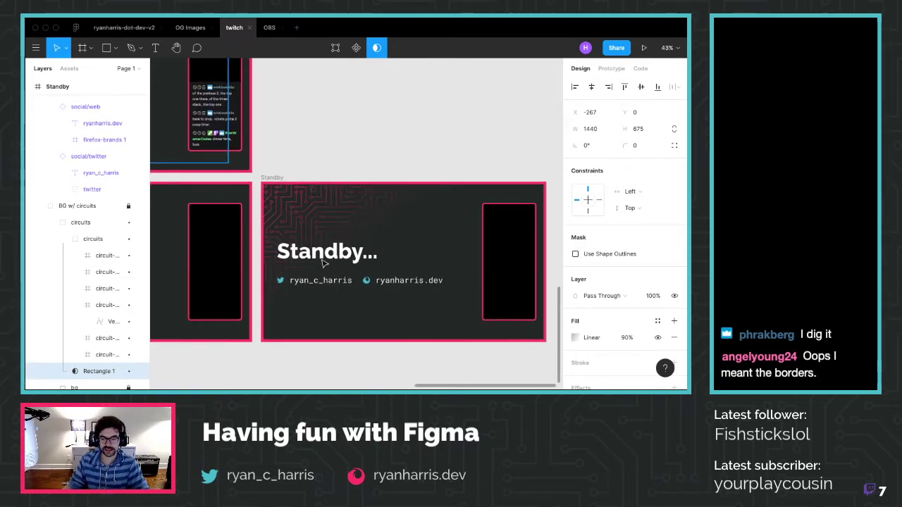
pyautogui.hscroll(3, 321, 262)
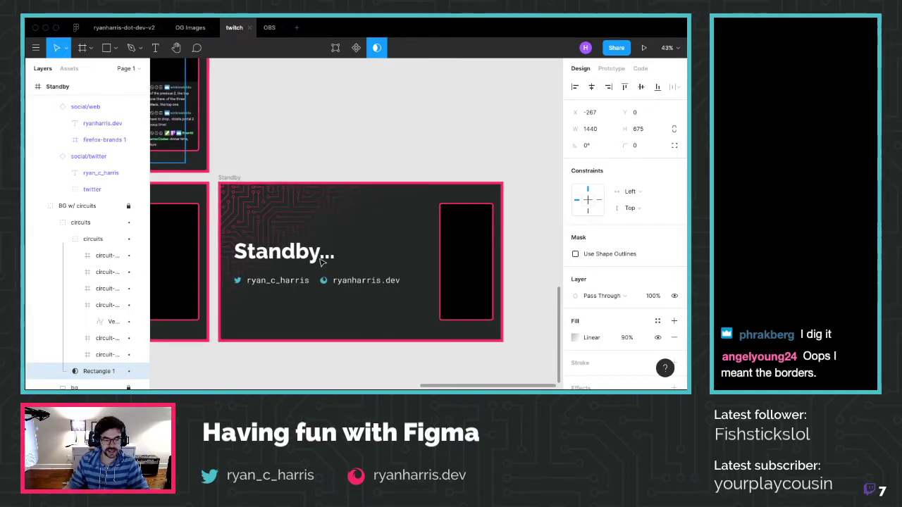
# Set Rectangle 1's linear fill opacity to 75%
pyautogui.click(623, 338)
pyautogui.write('7')
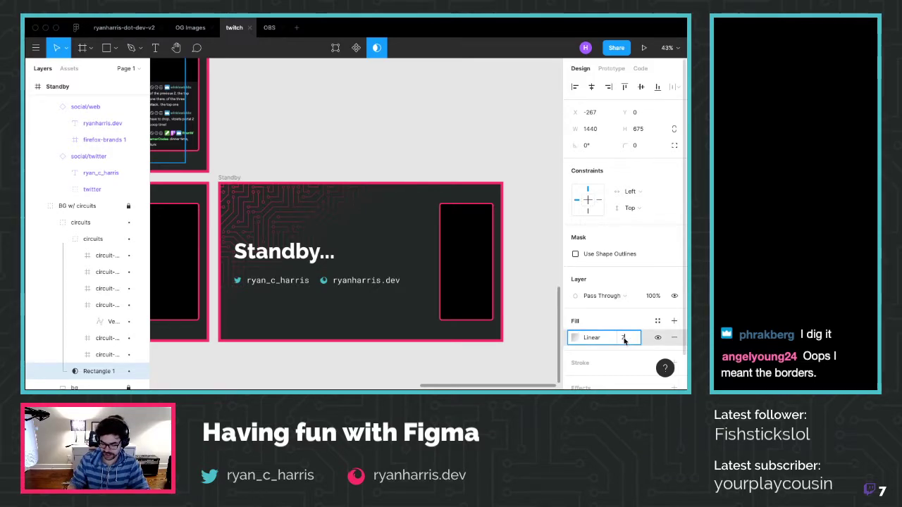
pyautogui.write('5')
pyautogui.press('Return')
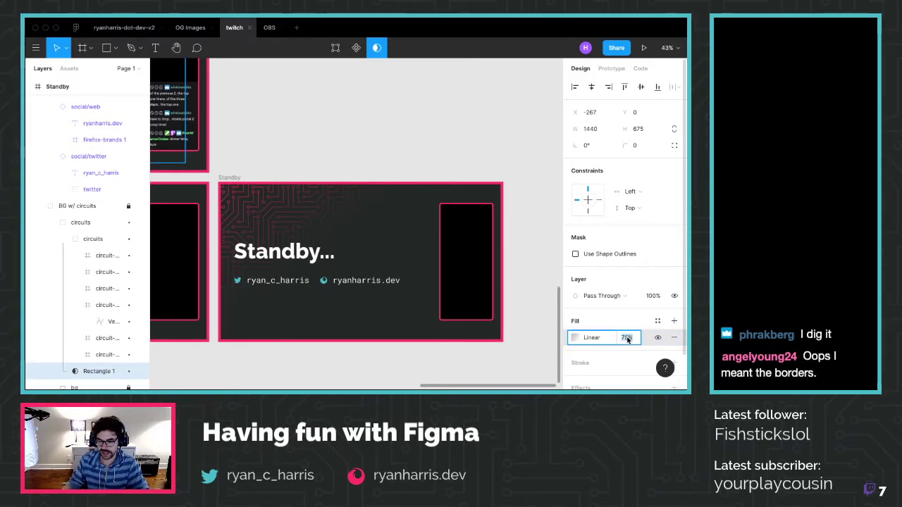
pyautogui.click(513, 147)
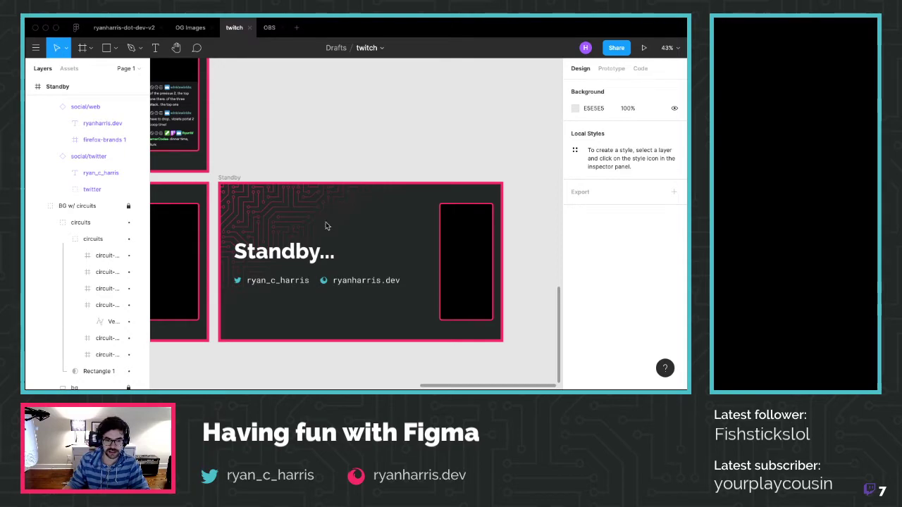
# Select the Rectangle 1 overlay in the lower Standby variant, then reselect the top Standby frame
pyautogui.click(231, 177)
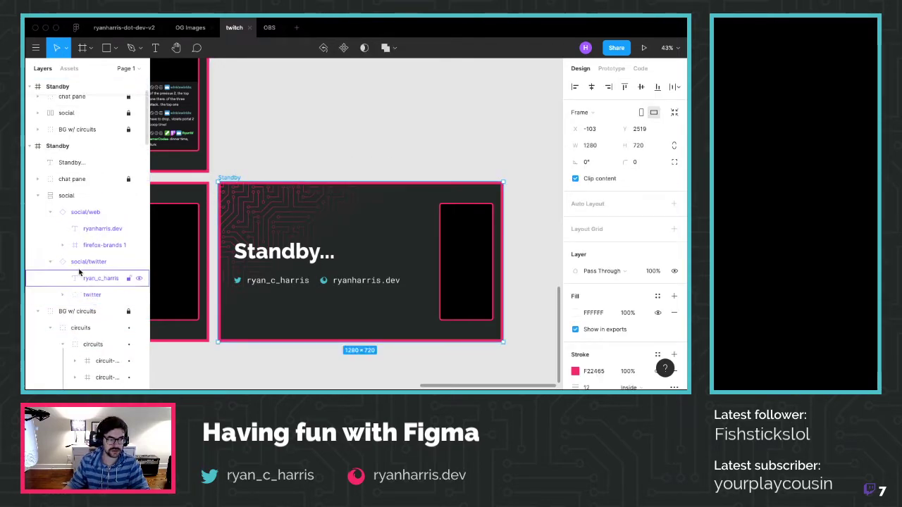
pyautogui.click(37, 129)
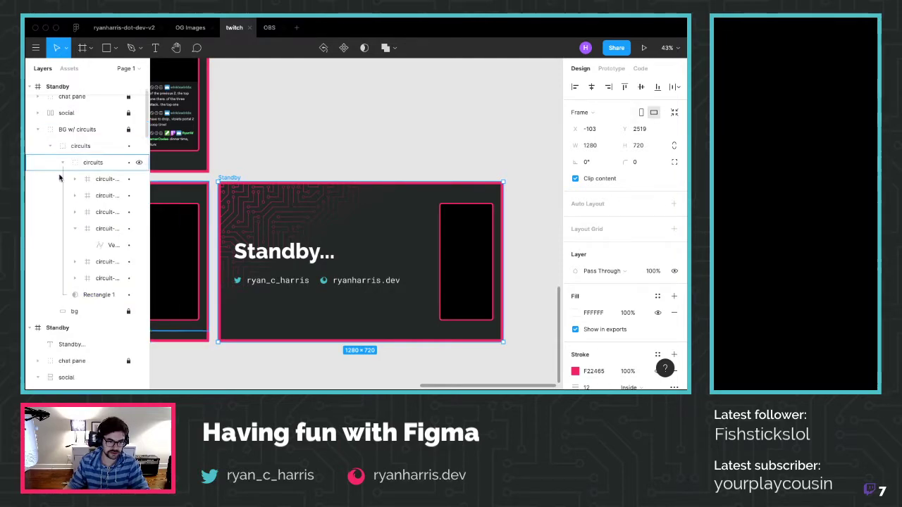
pyautogui.click(98, 295)
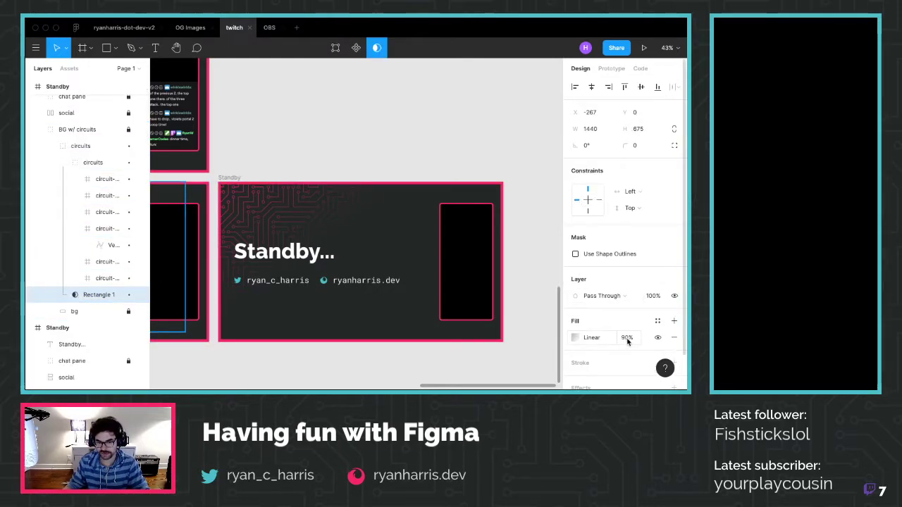
pyautogui.click(231, 177)
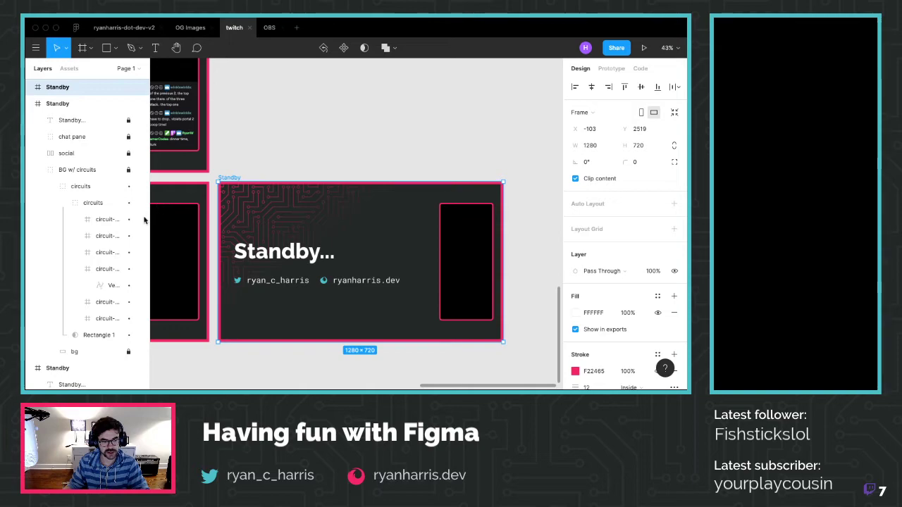
pyautogui.click(98, 335)
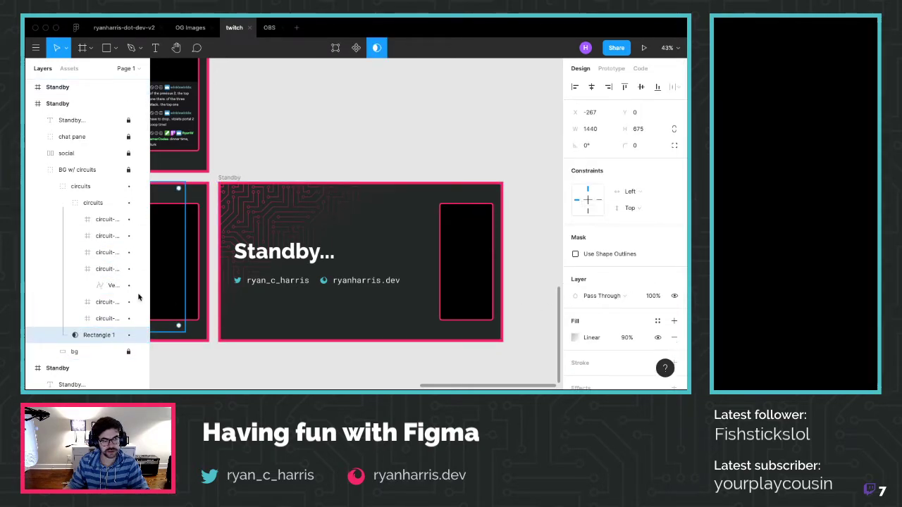
pyautogui.click(231, 177)
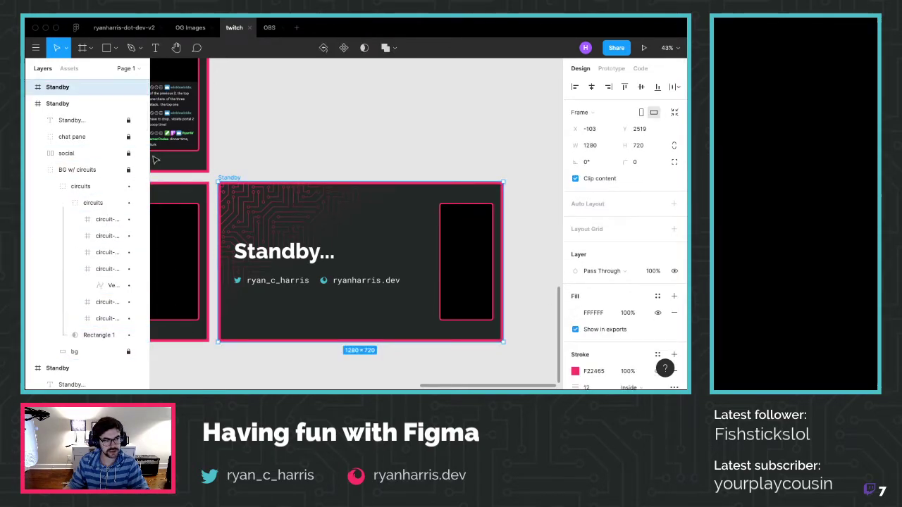
# Expand the top Standby frame down to its Rectangle 1 overlay and set its fill opacity to 75%
pyautogui.click(30, 88)
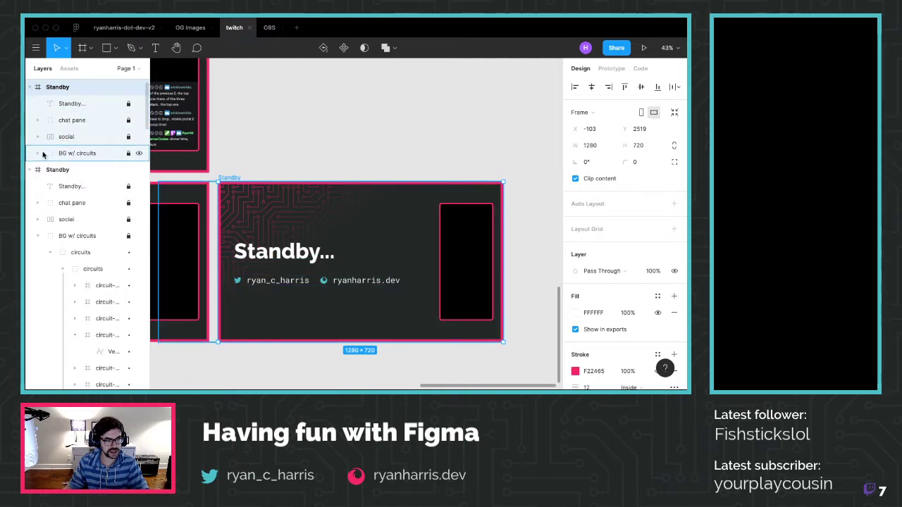
pyautogui.click(38, 153)
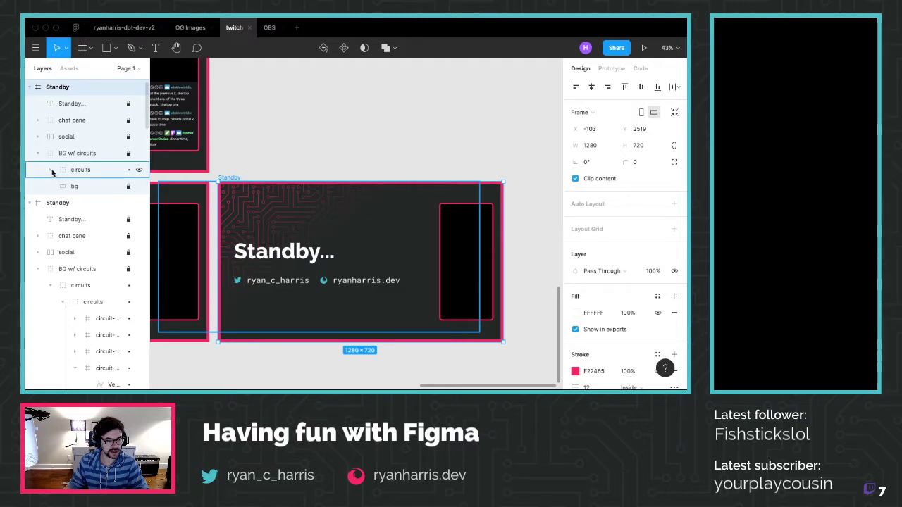
pyautogui.click(50, 170)
pyautogui.click(84, 203)
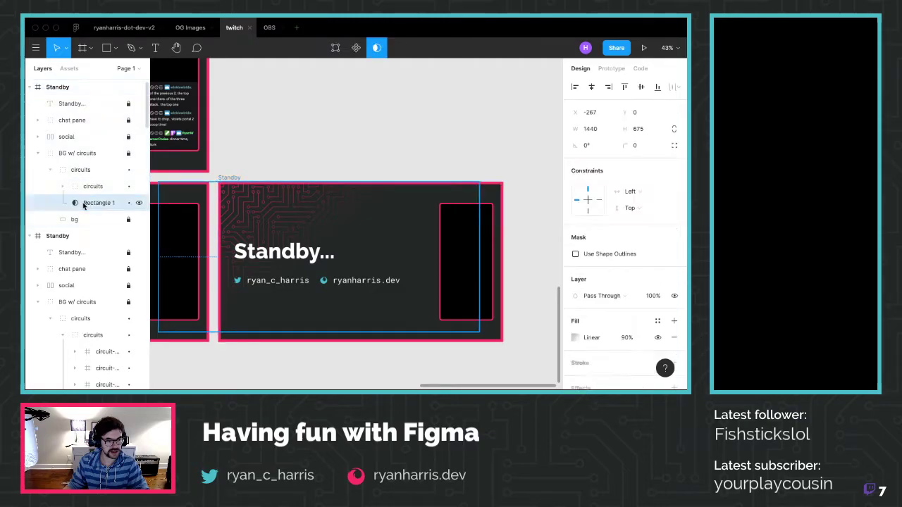
pyautogui.click(627, 337)
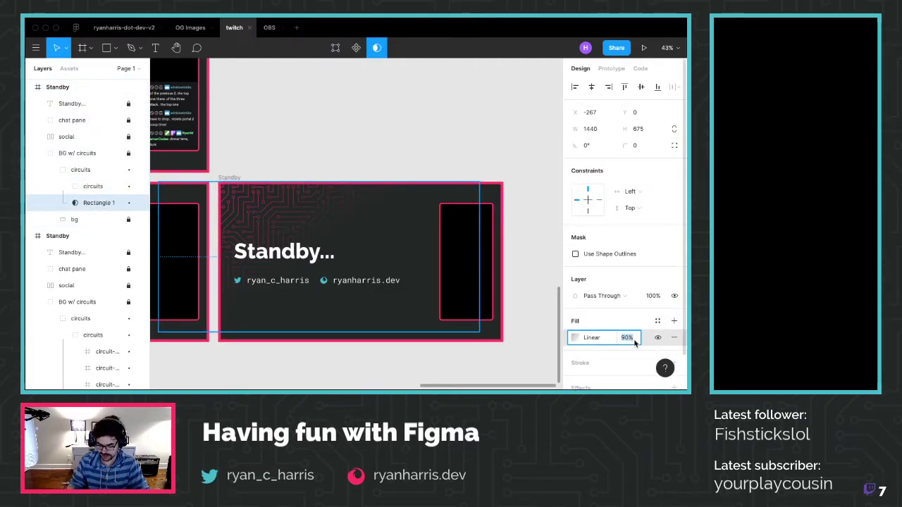
pyautogui.press('Return')
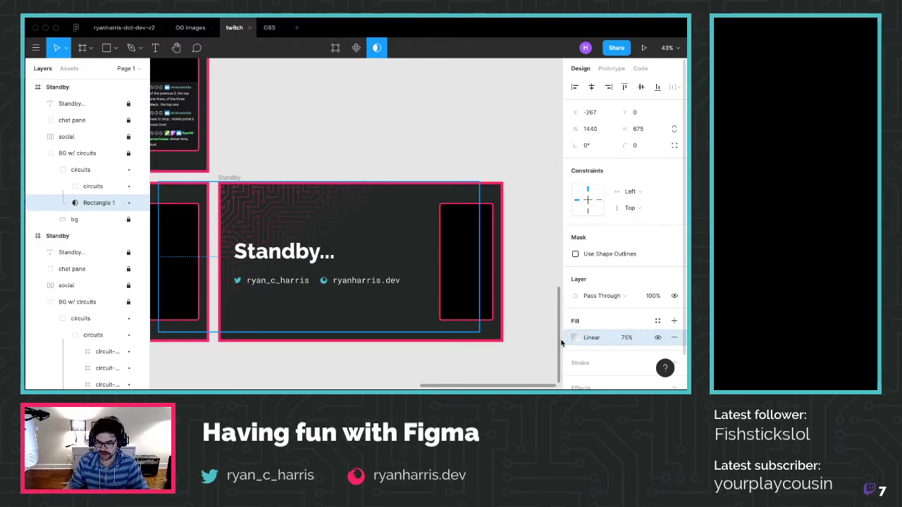
# Add a faint C4C4C4 gradient stop at 14.54% opacity, positioned at about 88%
pyautogui.click(572, 337)
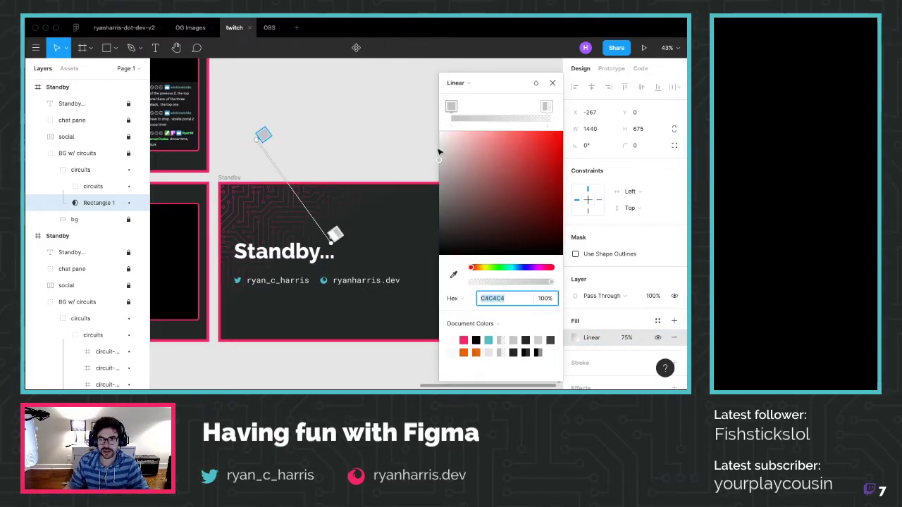
pyautogui.moveTo(331, 238); pyautogui.dragTo(332, 242)
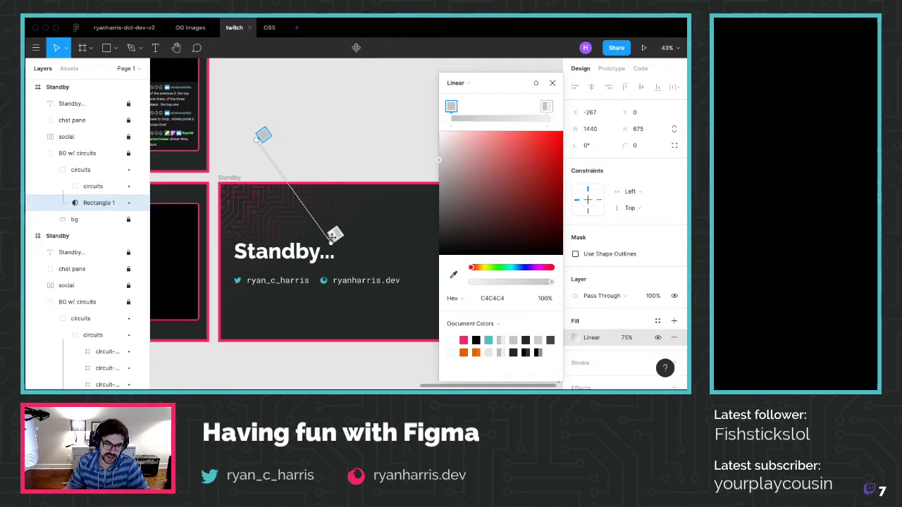
pyautogui.click(533, 118)
pyautogui.moveTo(533, 110); pyautogui.dragTo(522, 111)
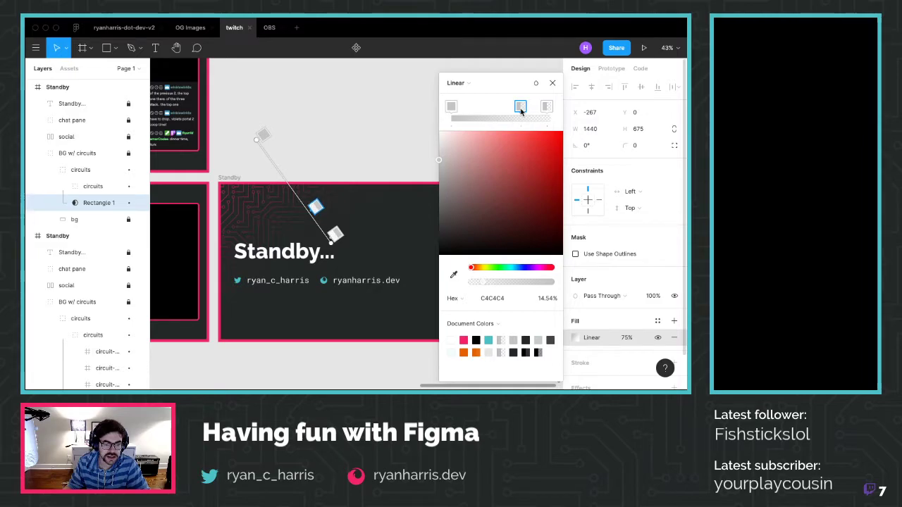
pyautogui.click(552, 83)
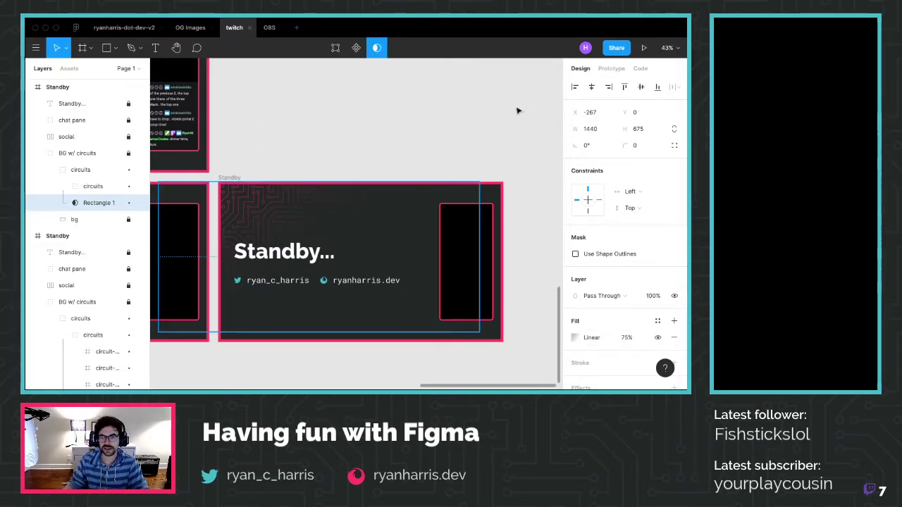
pyautogui.click(483, 143)
pyautogui.click(224, 178)
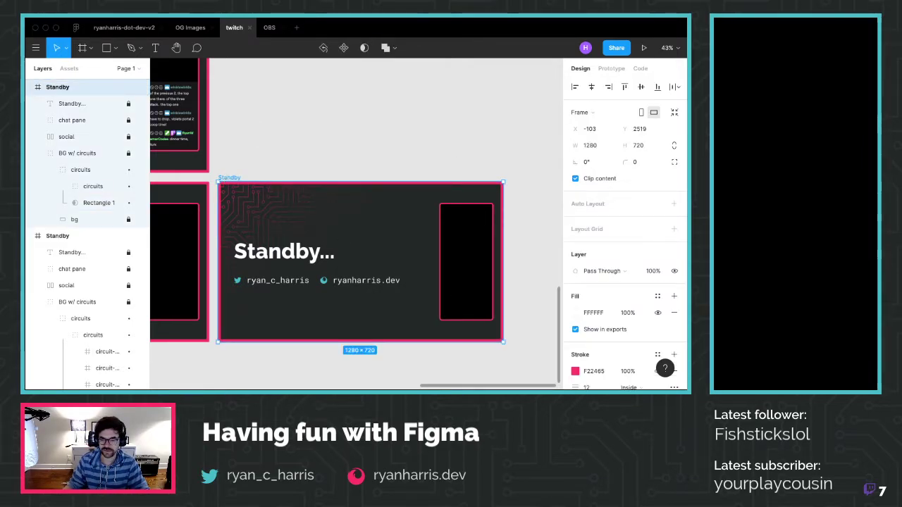
# Export the 1280×720 Standby frame as PNG, overwriting standby-v2.png in the twitch folder
pyautogui.scroll(-5, 613, 281)
pyautogui.click(624, 331)
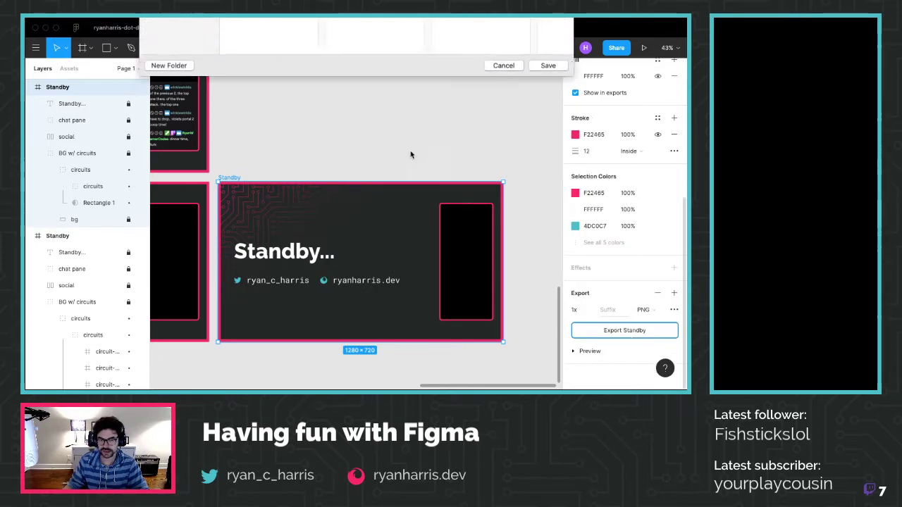
pyautogui.click(273, 119)
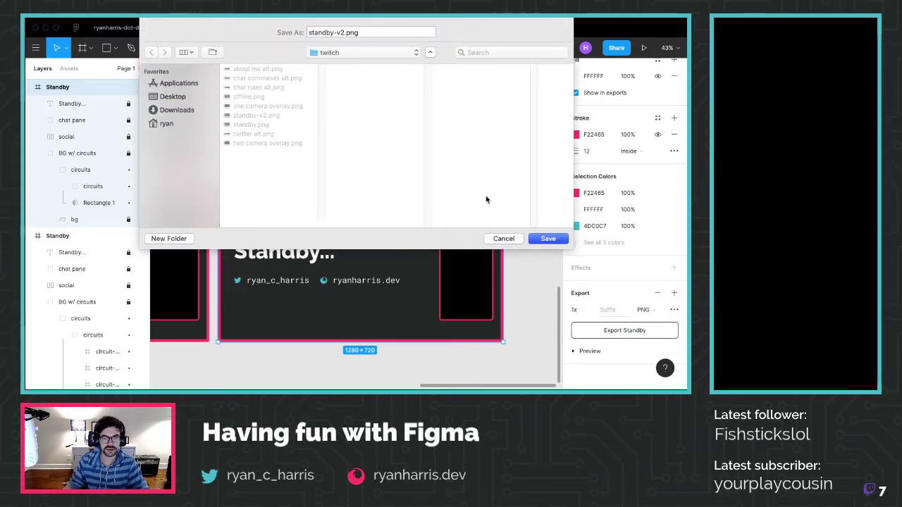
pyautogui.click(547, 239)
pyautogui.click(437, 83)
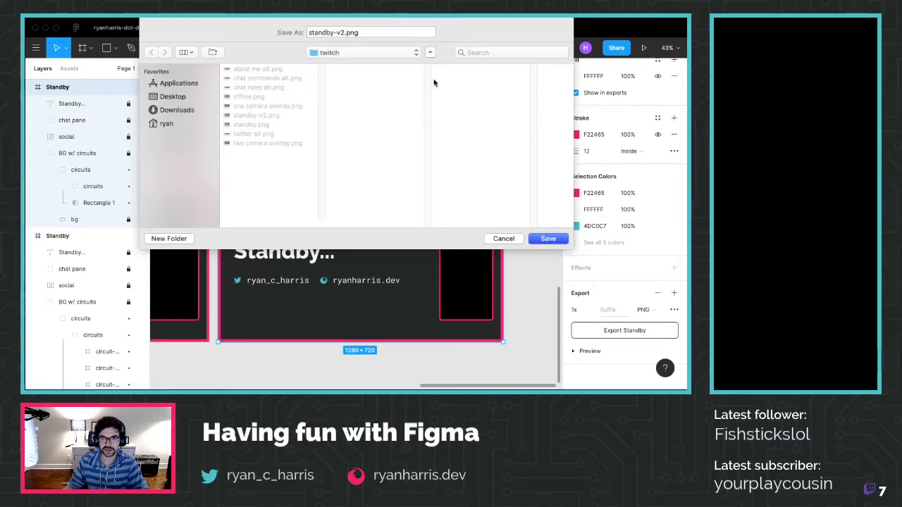
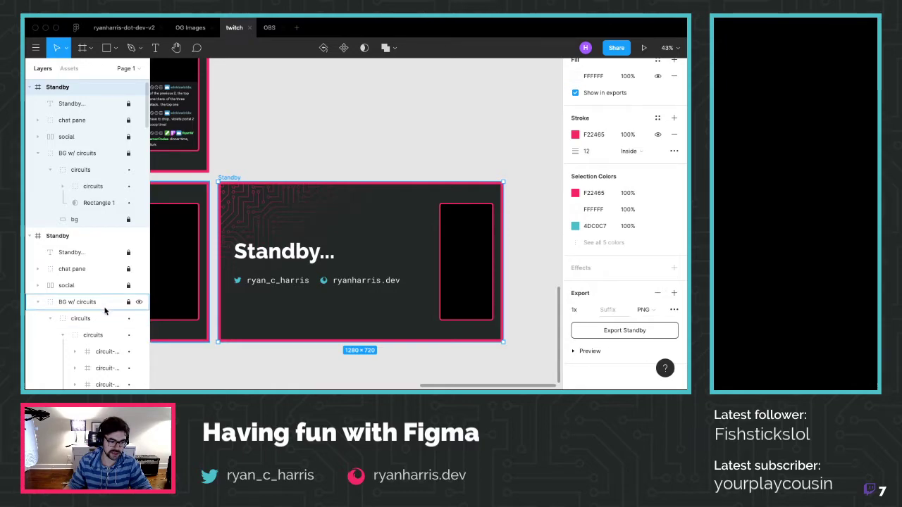
# Move the middle stop of Rectangle 1's linear gradient overlay toward the start
pyautogui.scroll(-3, 89, 335)
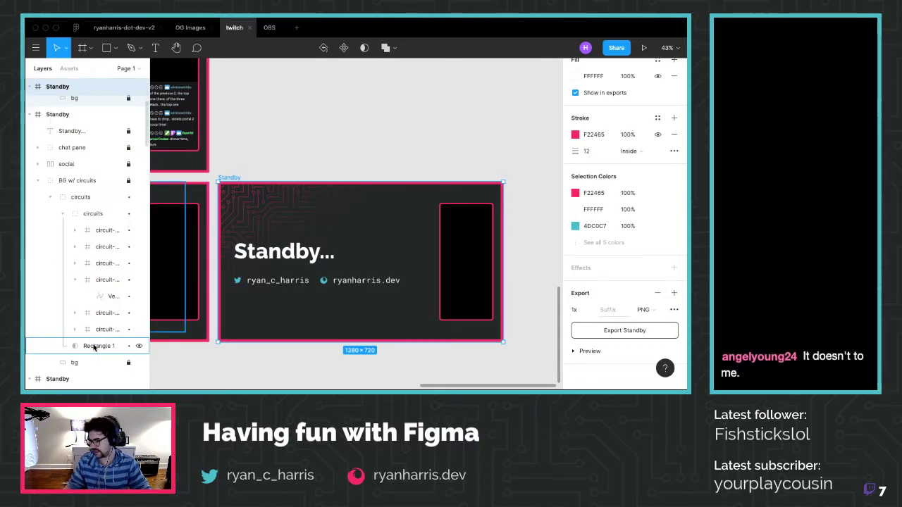
pyautogui.click(93, 347)
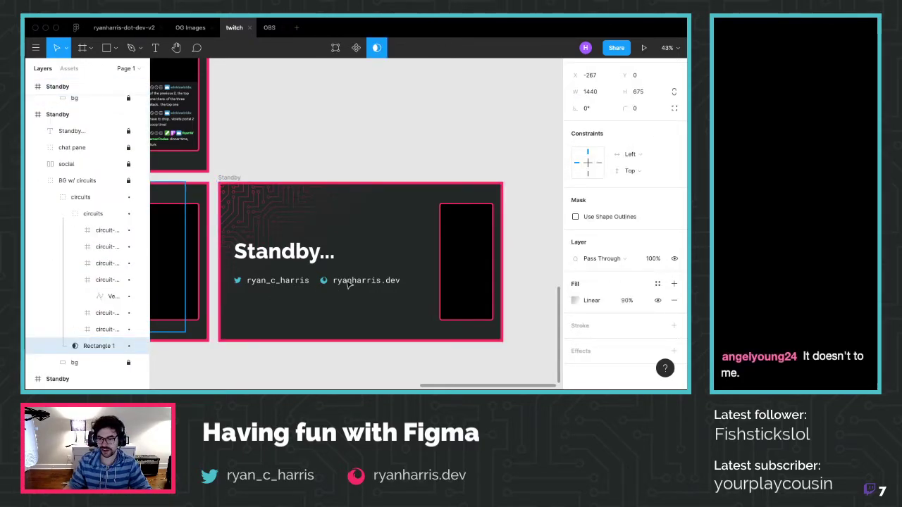
pyautogui.scroll(3, 105, 169)
pyautogui.click(95, 218)
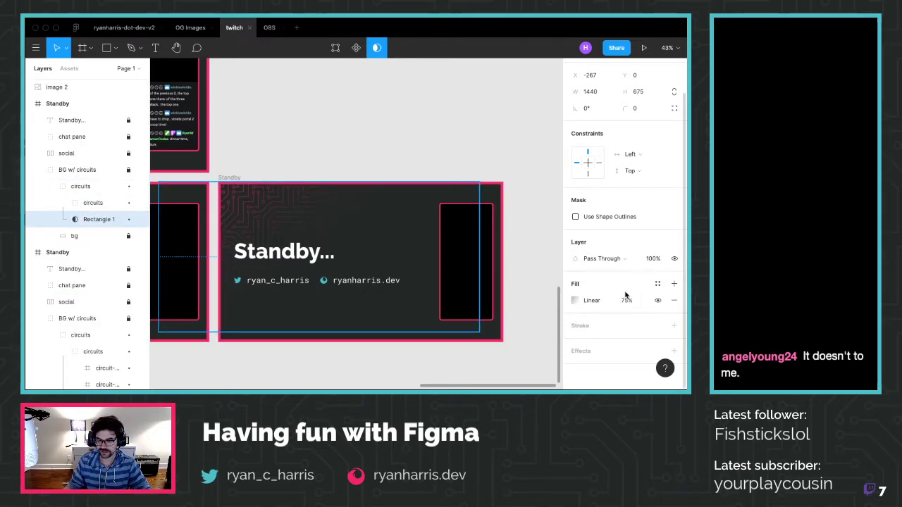
pyautogui.click(595, 300)
pyautogui.moveTo(315, 205); pyautogui.dragTo(304, 195)
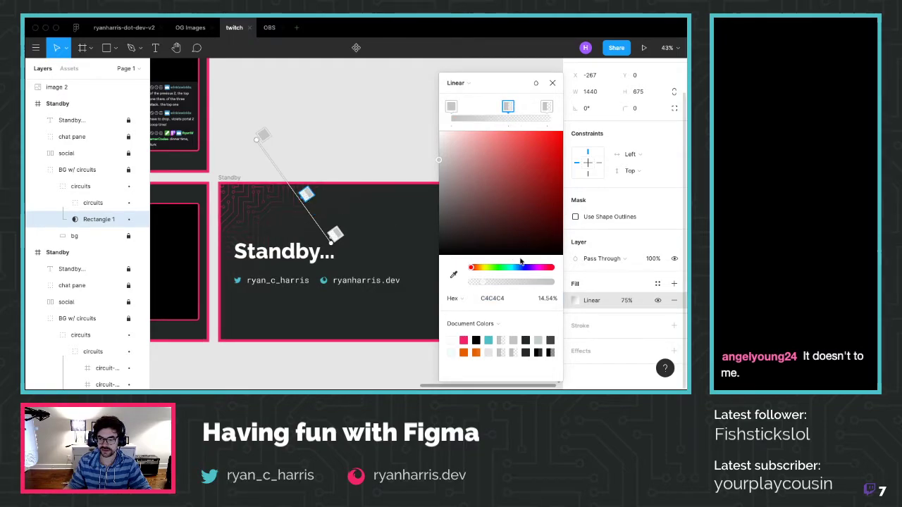
# Set the gradient overlay rectangle's fill opacity to 70%
pyautogui.click(629, 300)
pyautogui.click(423, 133)
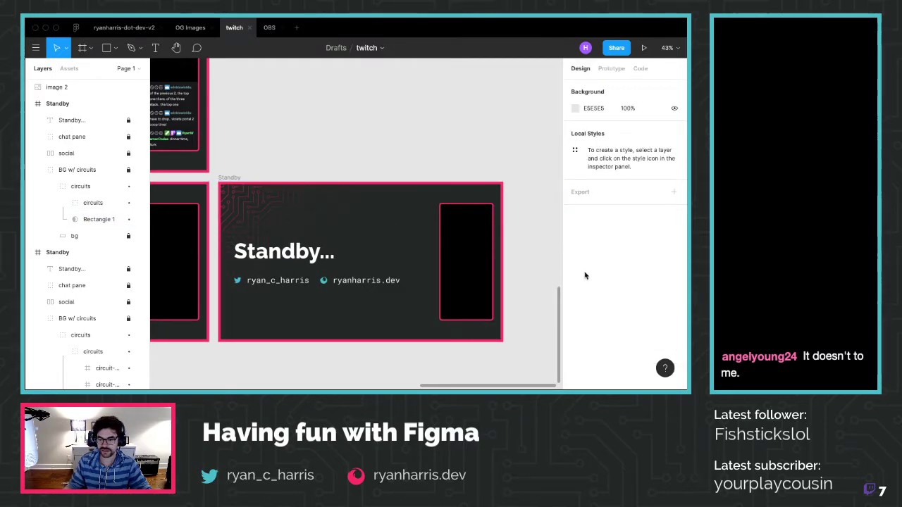
pyautogui.click(130, 219)
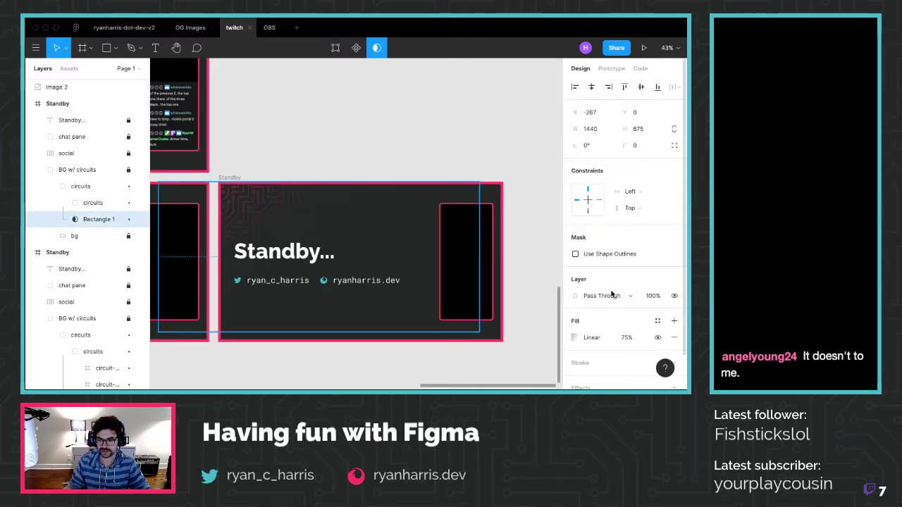
pyautogui.click(629, 338)
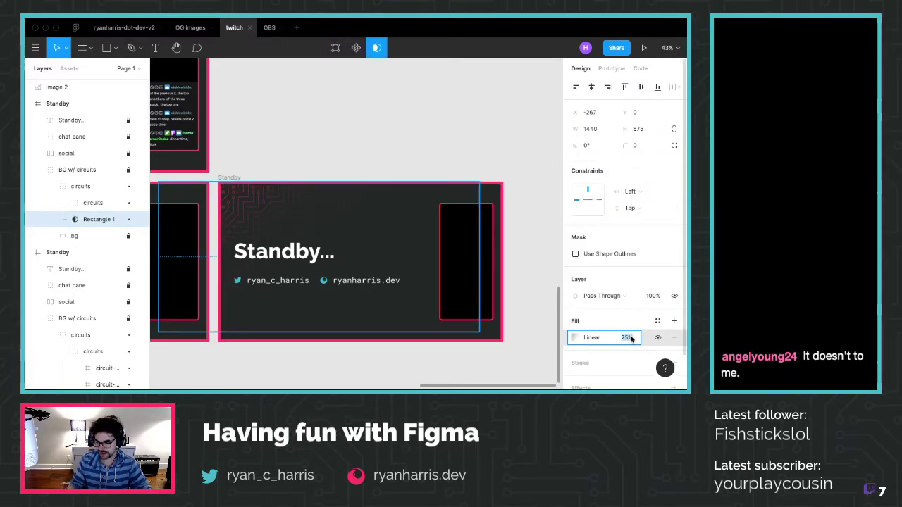
pyautogui.write('70')
pyautogui.press('Return')
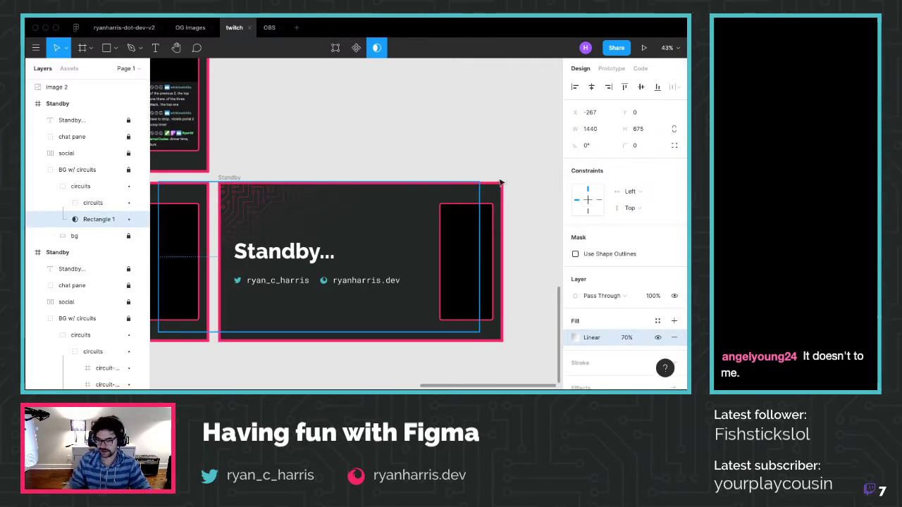
pyautogui.click(493, 153)
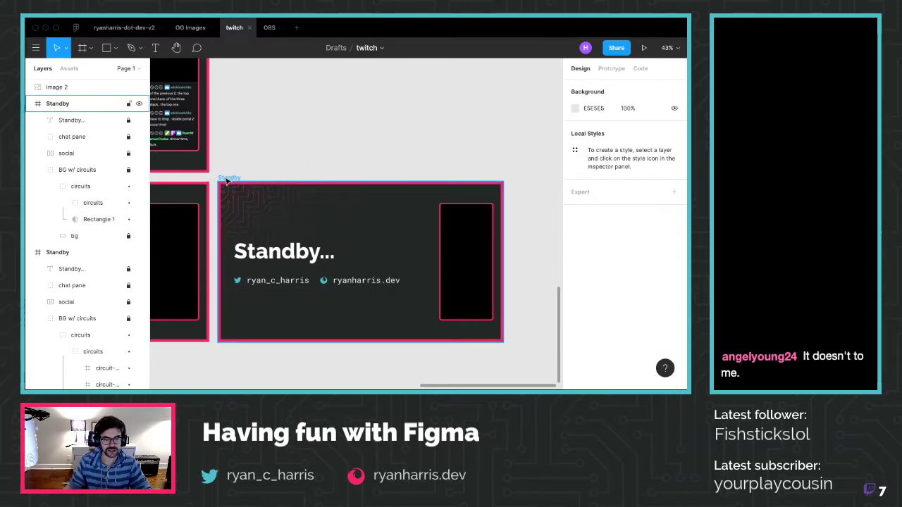
# Select the Standby frame, ready for export
pyautogui.scroll(-5, 212, 177)
pyautogui.hscroll(3, 240, 177)
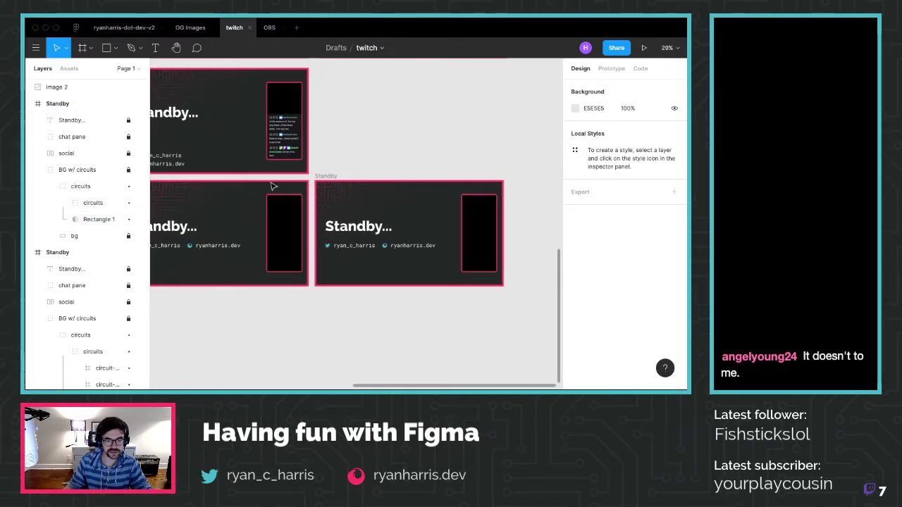
pyautogui.click(336, 183)
pyautogui.scroll(-5, 621, 384)
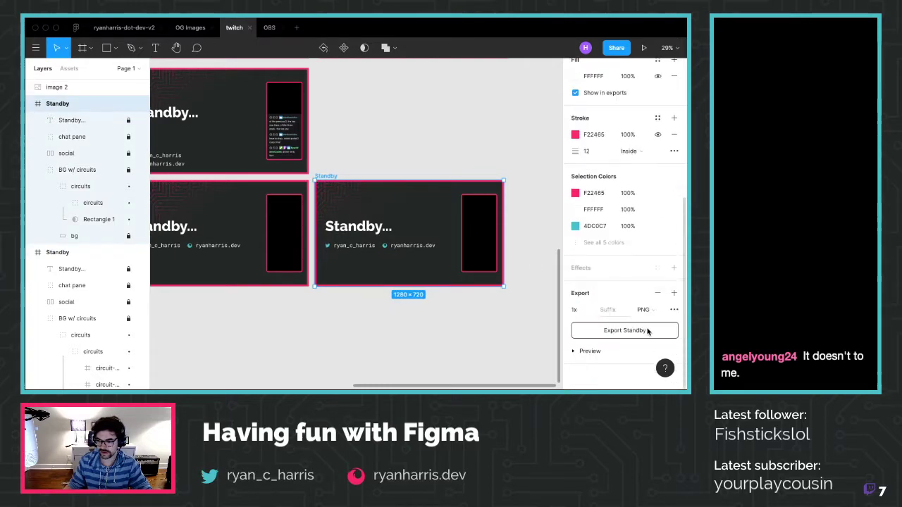
# Export the Standby frame over standby-v2.png, replacing the old file, then reselect the frame
pyautogui.click(624, 330)
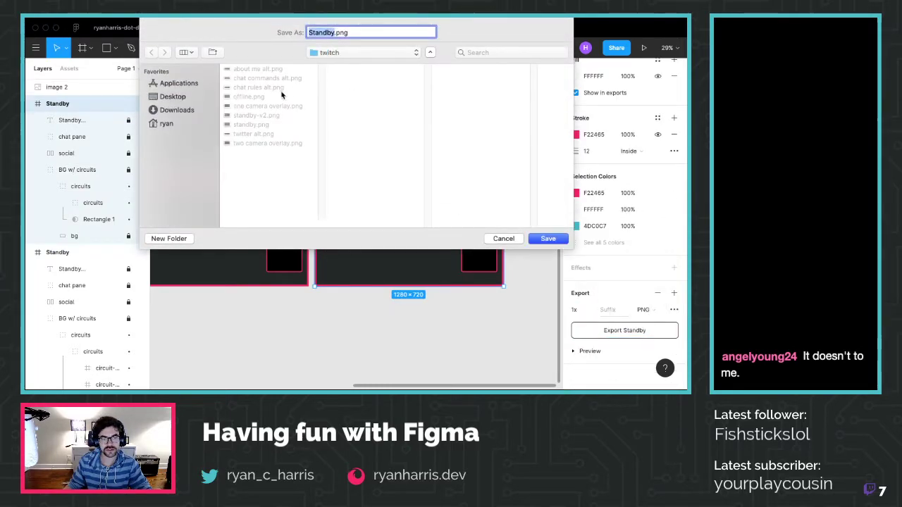
pyautogui.click(256, 115)
pyautogui.press('Return')
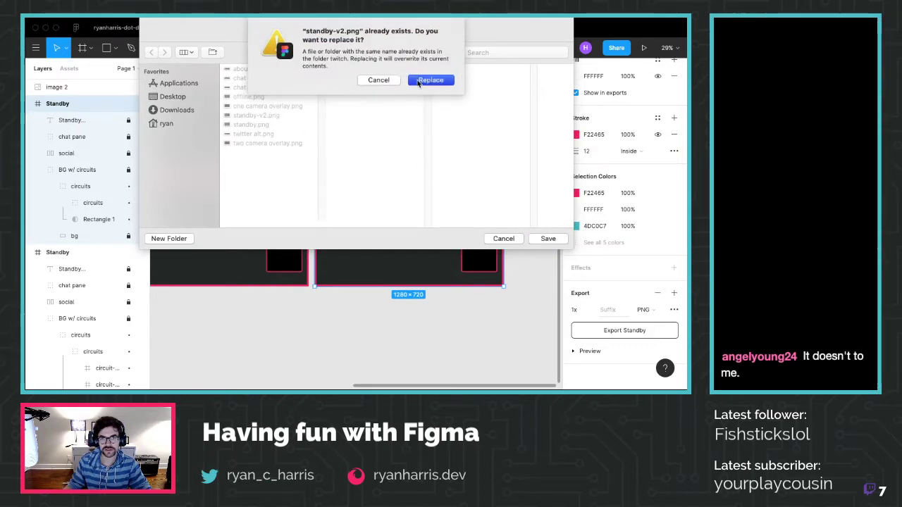
pyautogui.click(430, 80)
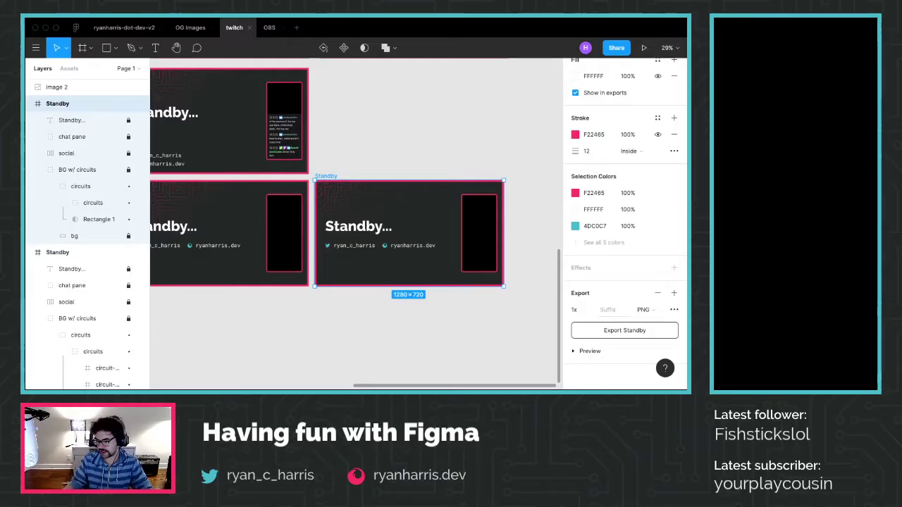
pyautogui.click(445, 340)
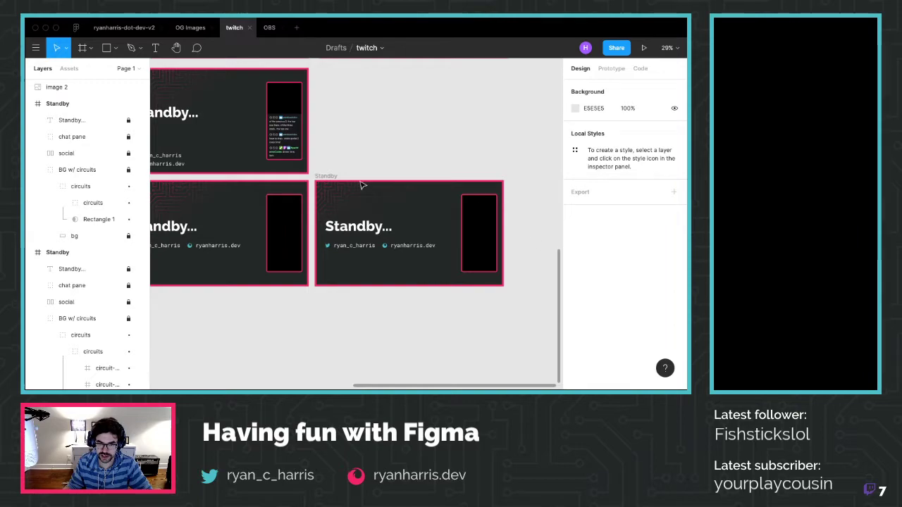
pyautogui.click(322, 177)
# Reduce the Standby frame's pink stroke weight from 12 to 6
pyautogui.click(598, 386)
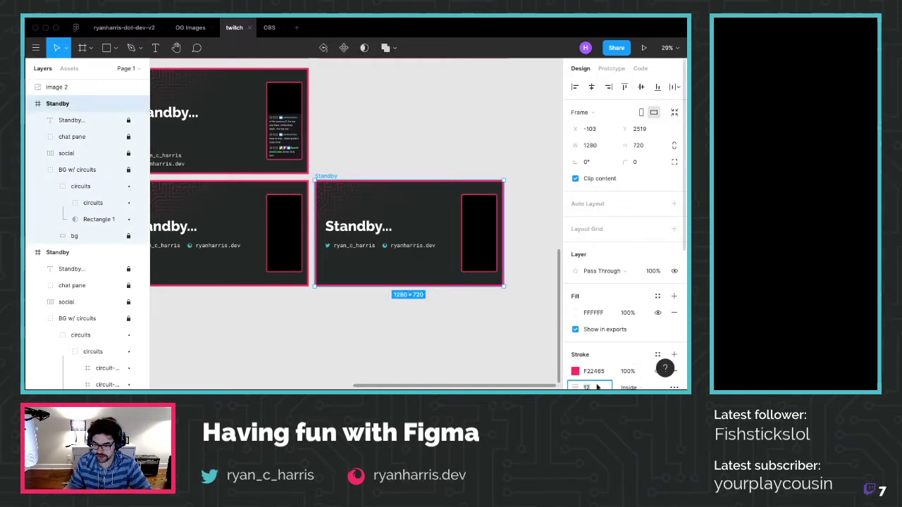
pyautogui.write('6')
pyautogui.press('Return')
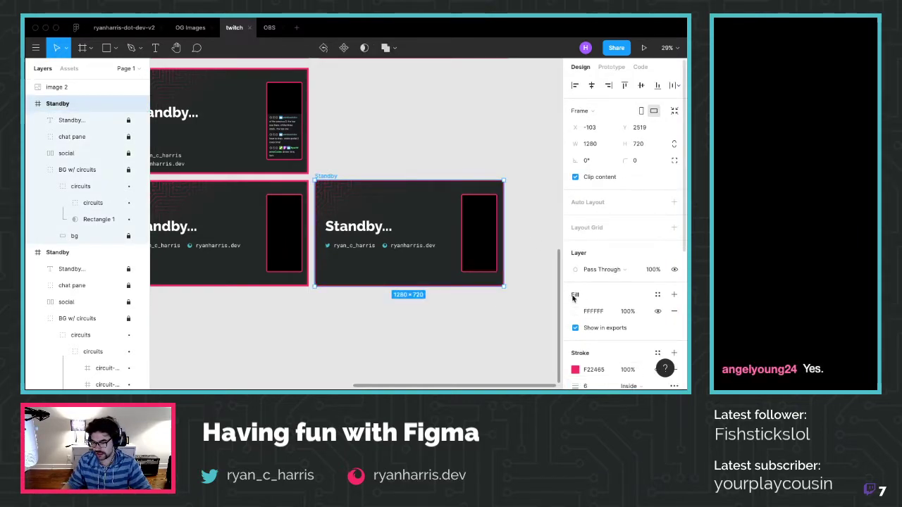
pyautogui.click(473, 341)
# Export the Standby frame as standby-v2.png, replacing the existing file
pyautogui.scroll(4, 501, 260)
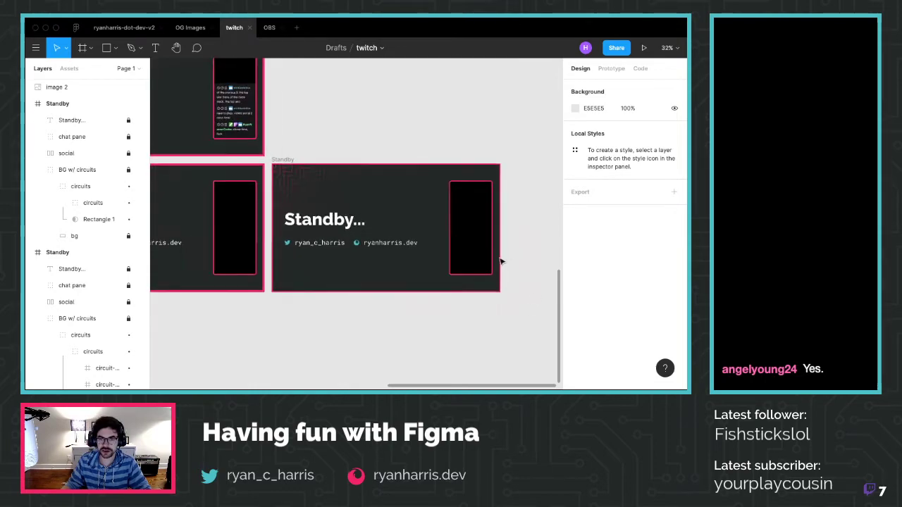
pyautogui.click(255, 149)
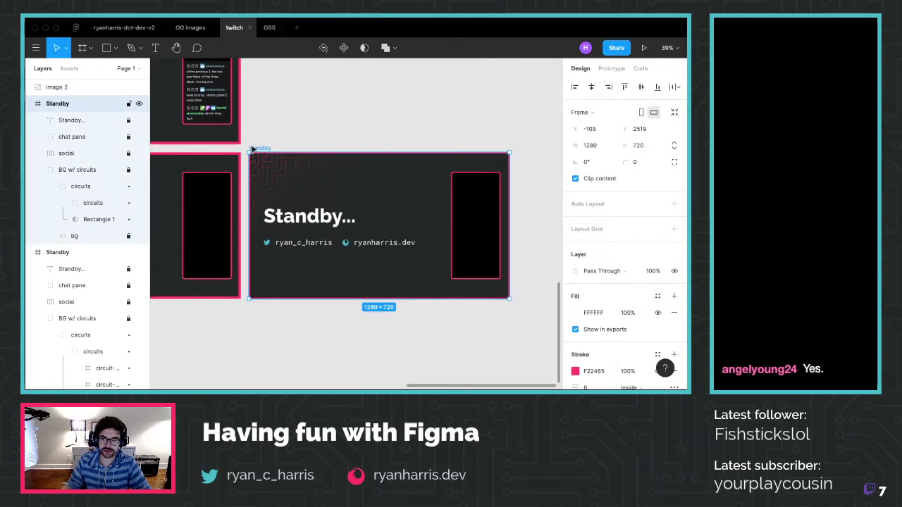
pyautogui.scroll(-4, 610, 271)
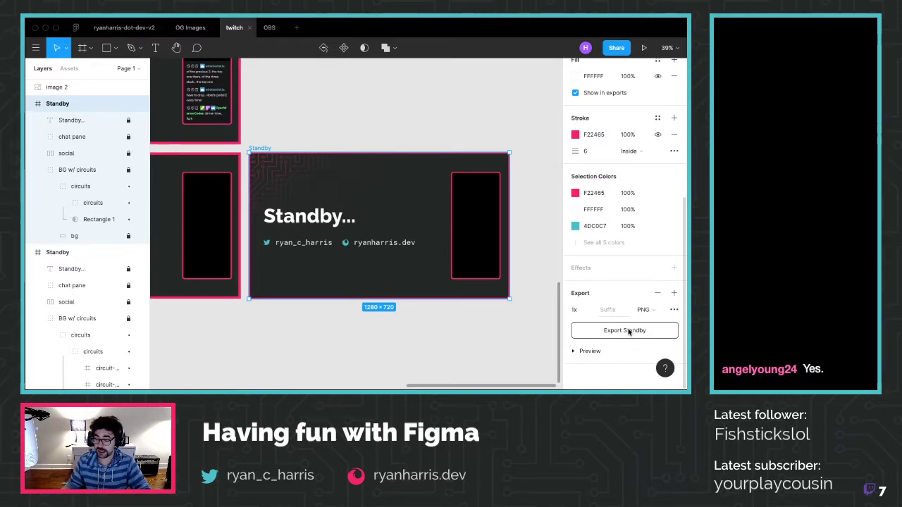
pyautogui.click(628, 332)
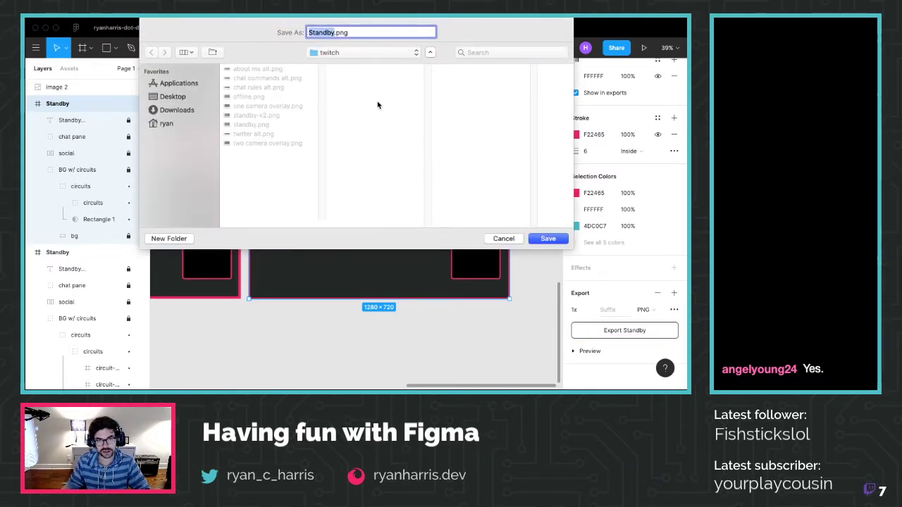
pyautogui.click(271, 118)
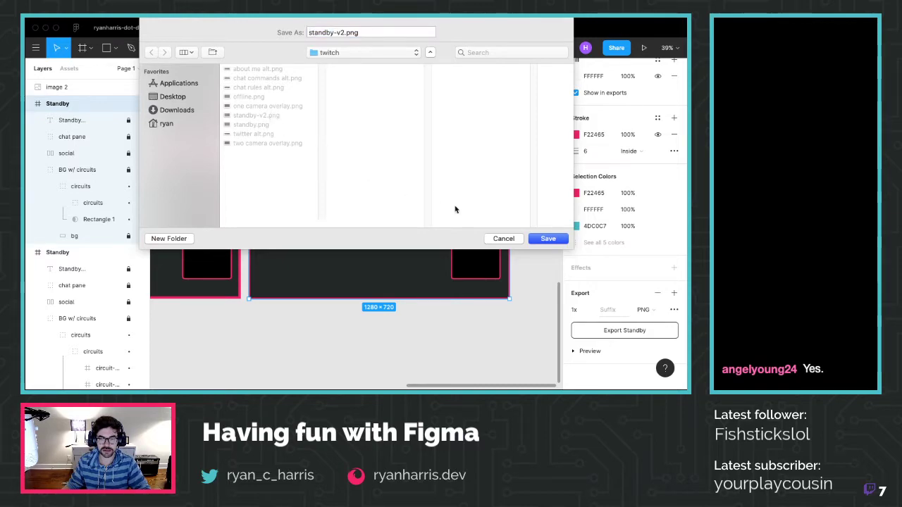
pyautogui.click(547, 238)
pyautogui.click(428, 82)
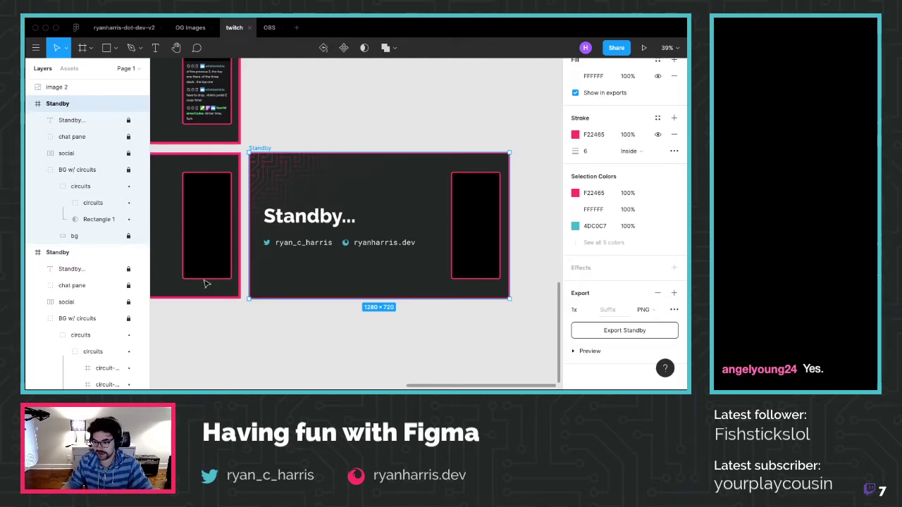
# Export the Standby frame to standby-v2.png once more, overwriting it again
pyautogui.click(632, 331)
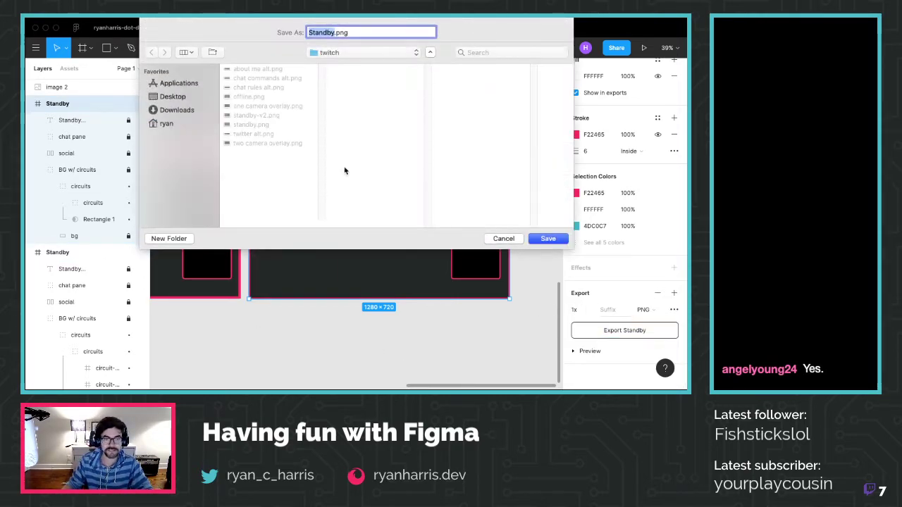
pyautogui.click(271, 114)
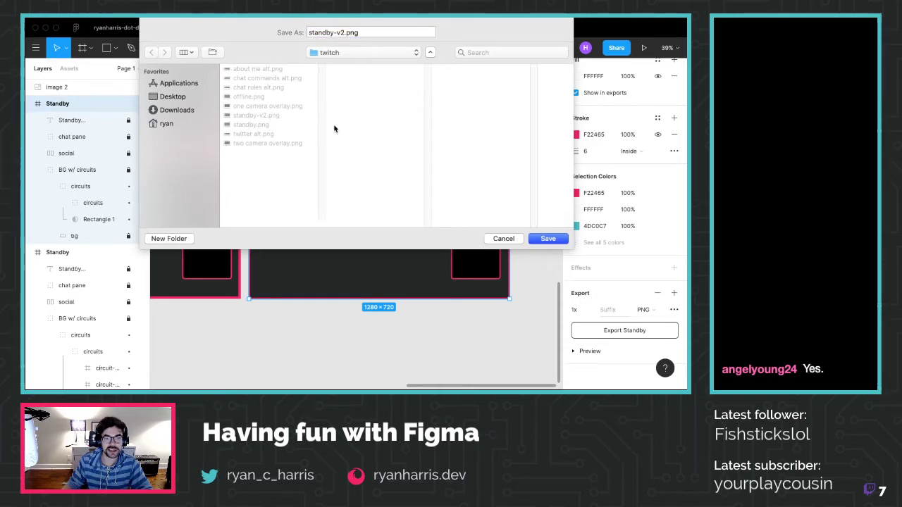
pyautogui.click(547, 238)
pyautogui.click(431, 80)
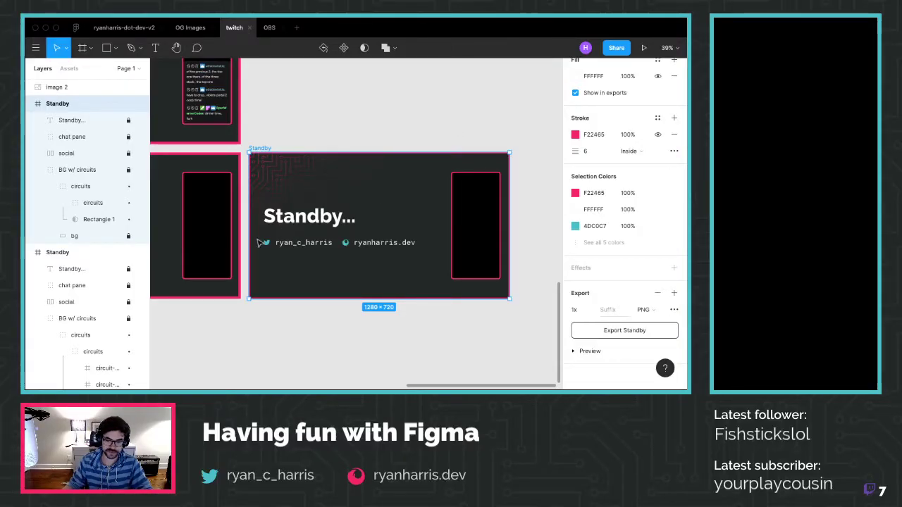
# Move the overlay gradient's middle stop back toward the end
pyautogui.click(70, 220)
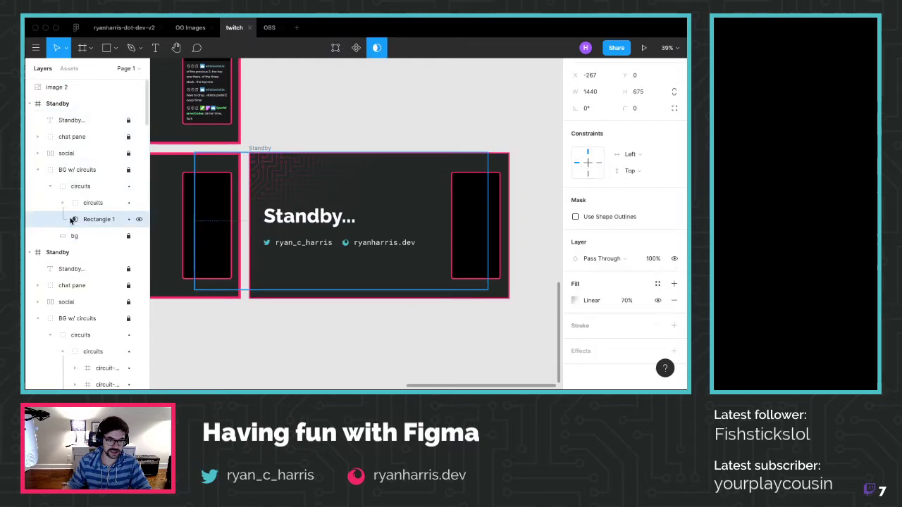
pyautogui.click(595, 301)
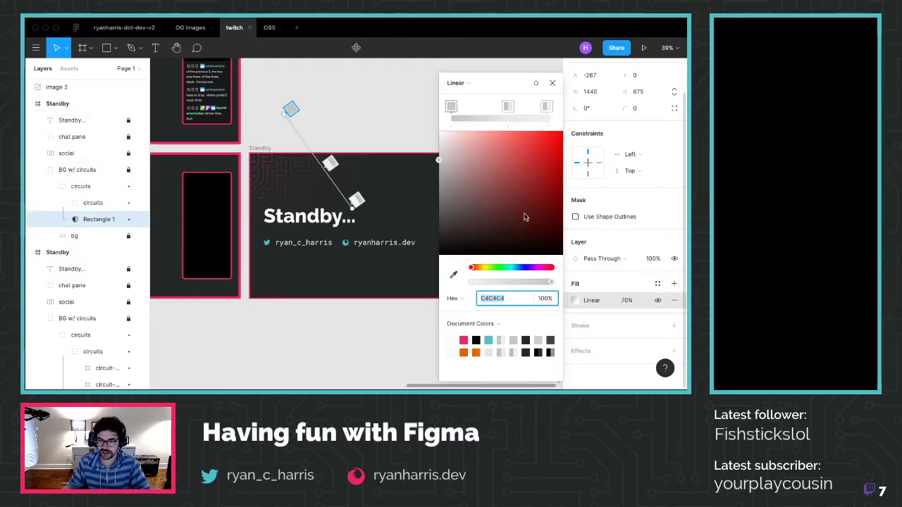
pyautogui.moveTo(330, 164); pyautogui.dragTo(344, 183)
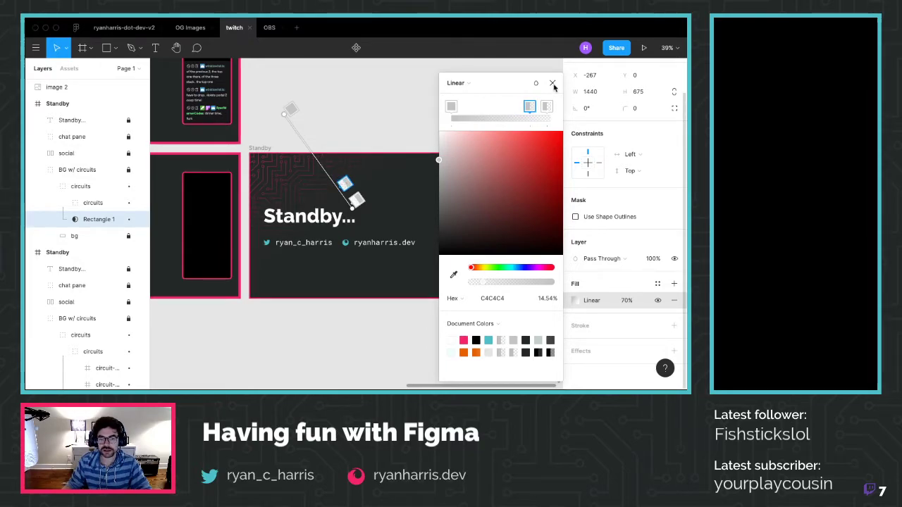
pyautogui.click(552, 83)
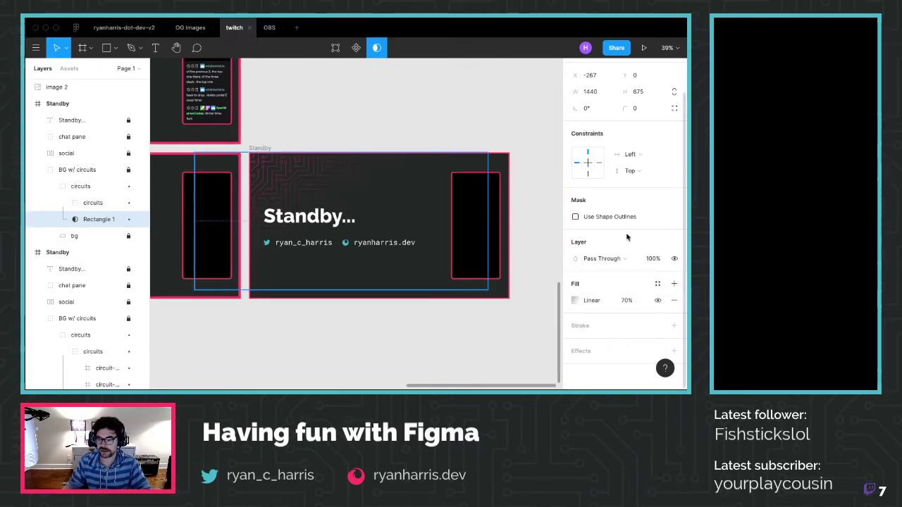
# Export the Standby frame as standby-v2.png in the twitch folder, replacing the old file
pyautogui.click(448, 325)
pyautogui.click(270, 156)
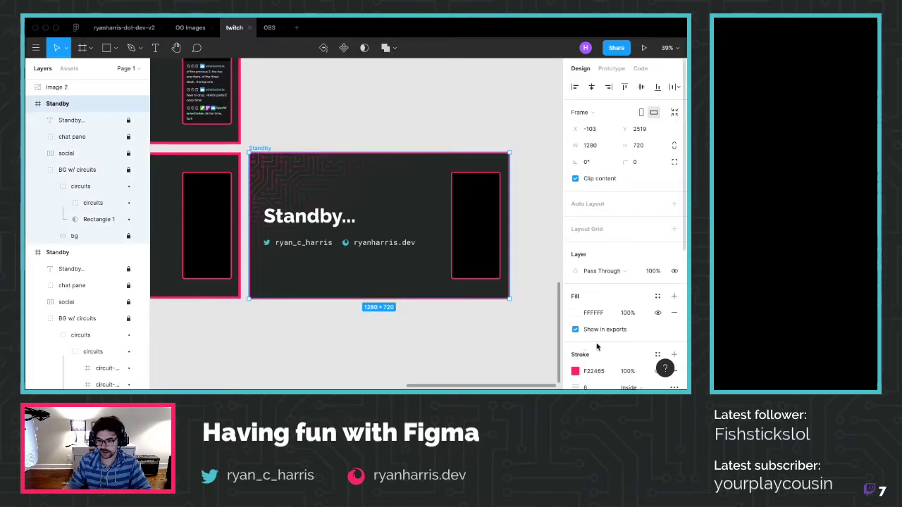
pyautogui.scroll(-5, 654, 352)
pyautogui.click(653, 334)
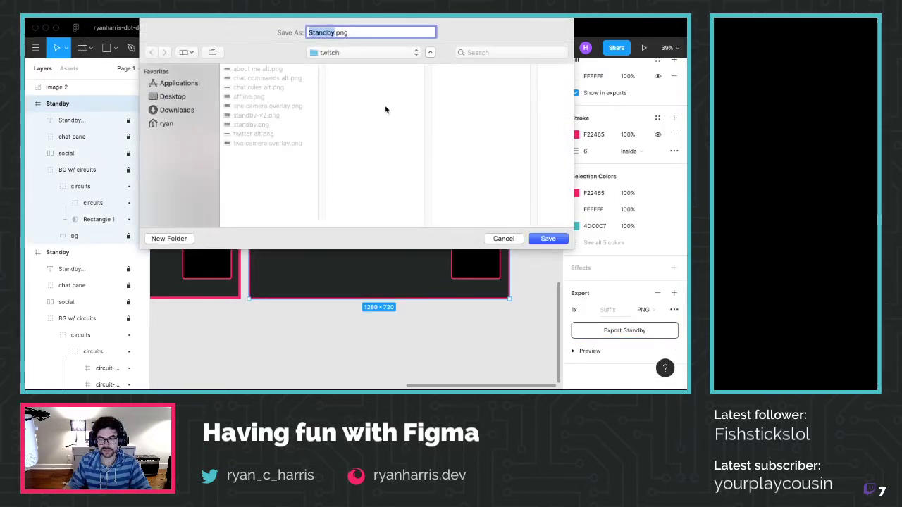
pyautogui.click(270, 115)
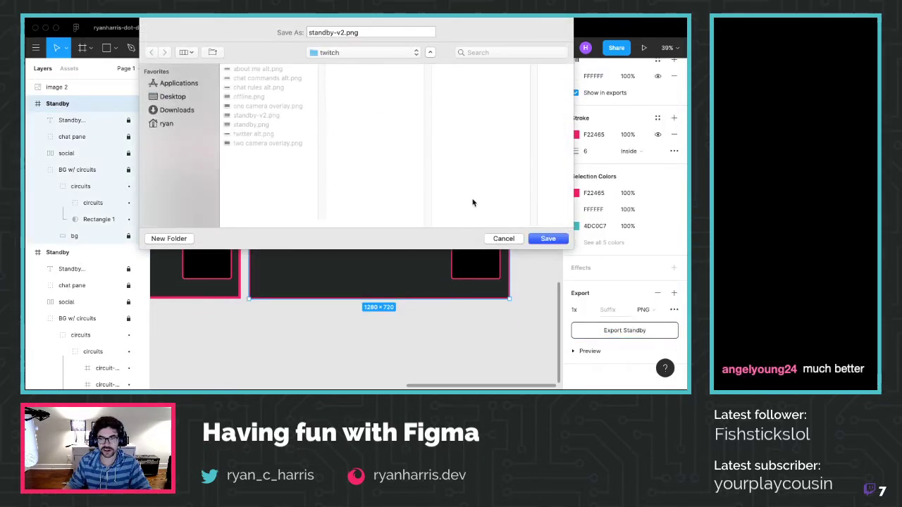
pyautogui.click(549, 240)
pyautogui.click(431, 84)
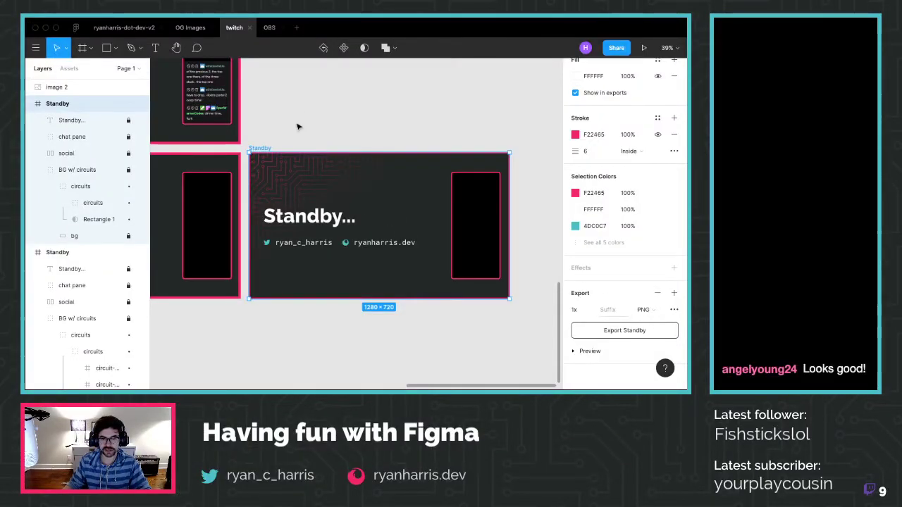
# Paste a duplicate of the Standby frame onto the canvas
pyautogui.hotkey('ctrl', 'v')
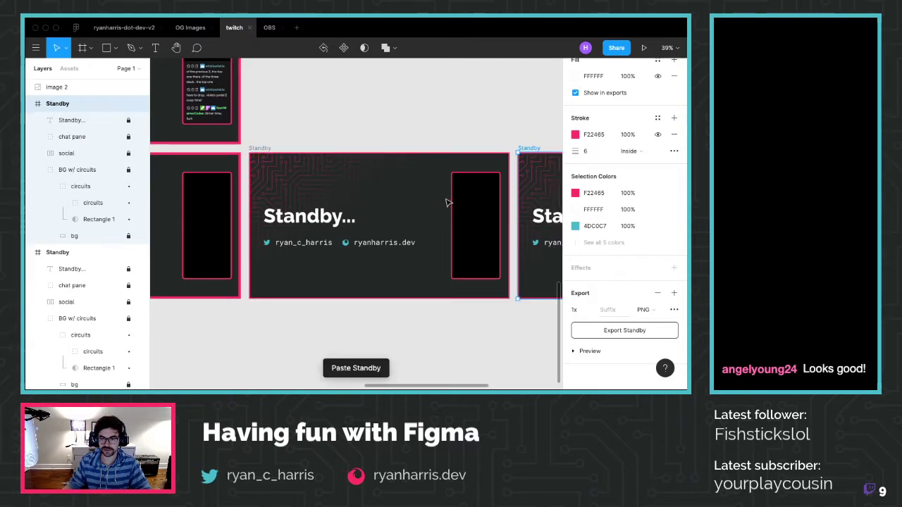
pyautogui.hscroll(5, 446, 202)
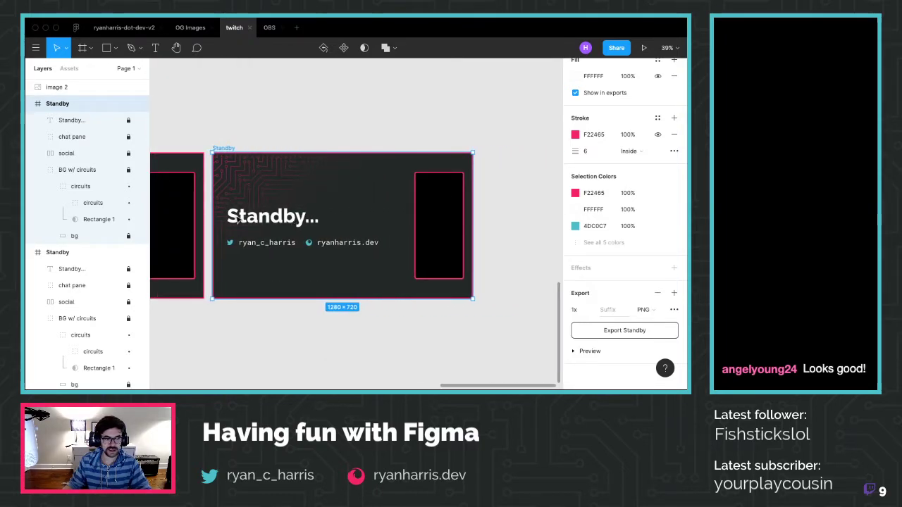
pyautogui.click(71, 120)
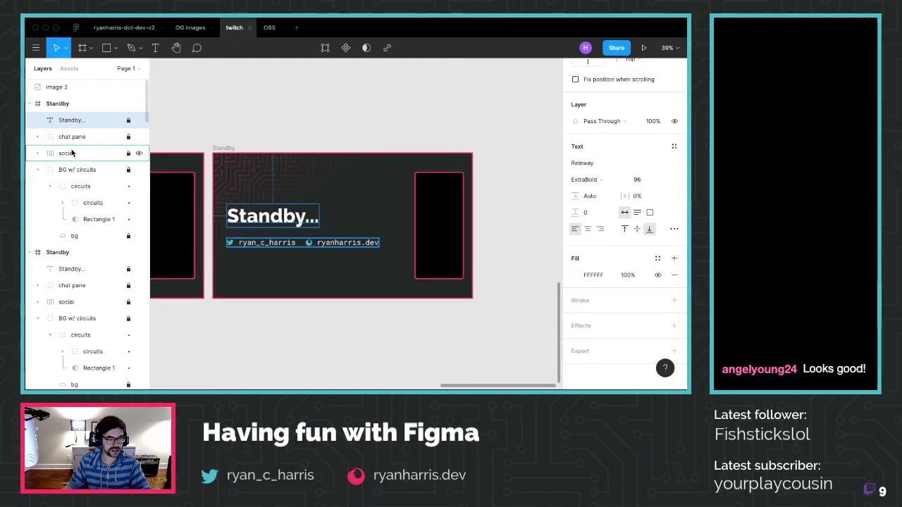
pyautogui.keyDown('shift'); pyautogui.click(71, 153); pyautogui.keyUp('shift')
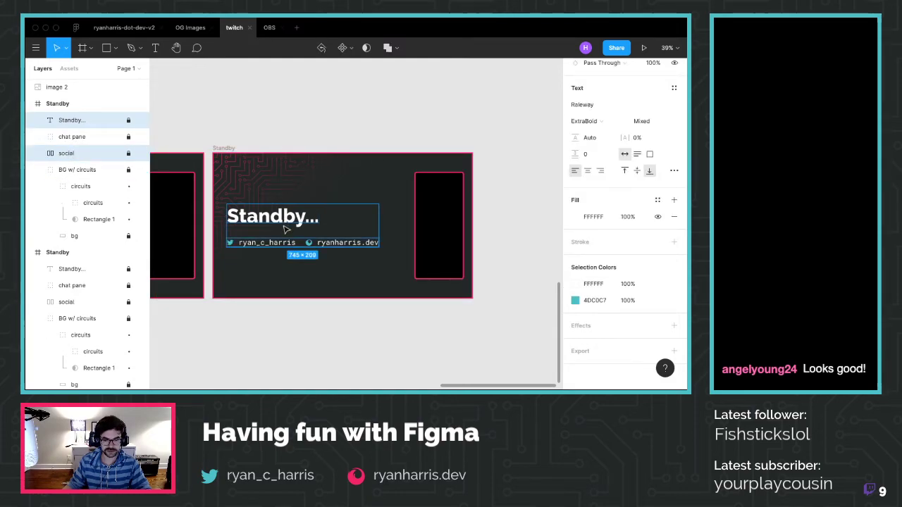
pyautogui.click(205, 191)
# Unlock the Standby... title and social layers and select both together
pyautogui.click(129, 120)
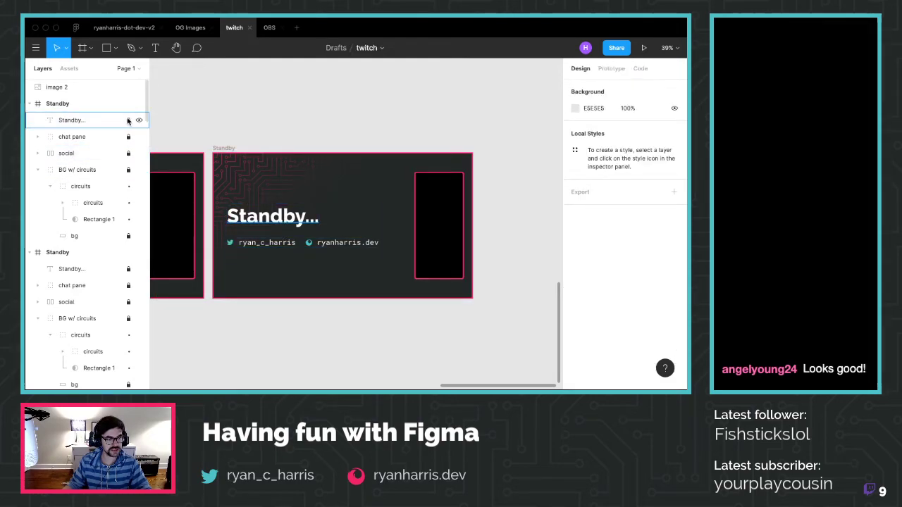
pyautogui.click(129, 153)
pyautogui.click(77, 153)
pyautogui.keyDown('shift'); pyautogui.click(71, 120); pyautogui.keyUp('shift')
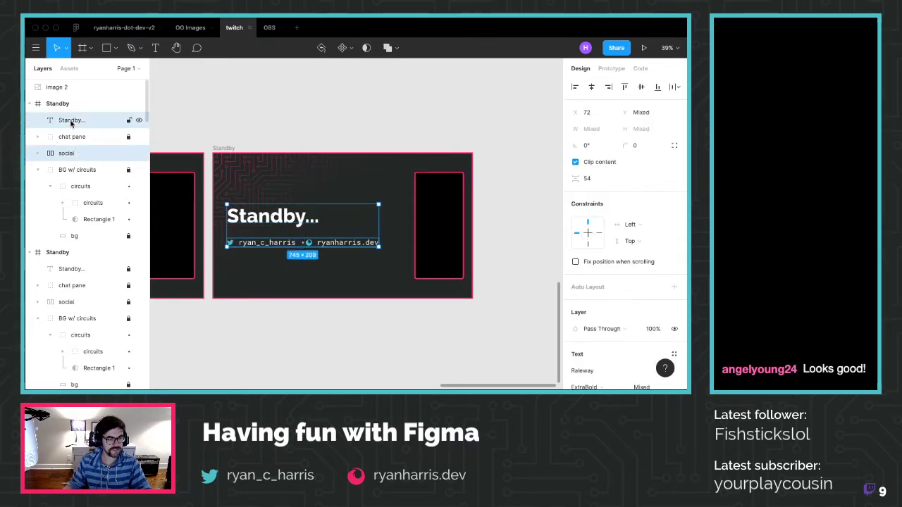
# Nudge the title and social row with Shift+arrow keys, settling them slightly higher in the copy
pyautogui.moveTo(257, 220); pyautogui.dragTo(254, 252)
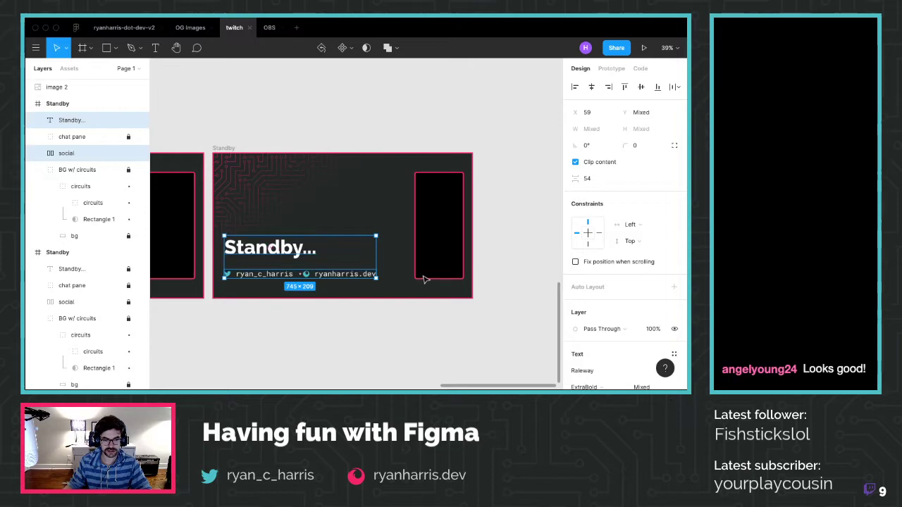
pyautogui.hotkey('ctrl', 'z')
pyautogui.hotkey('shift', 'Down')
pyautogui.hotkey('shift', 'Down')
pyautogui.hotkey('shift', 'Down')
pyautogui.hotkey('shift', 'Down')
pyautogui.hotkey('shift', 'Down')
pyautogui.hotkey('shift', 'Down')
pyautogui.hotkey('shift', 'Down')
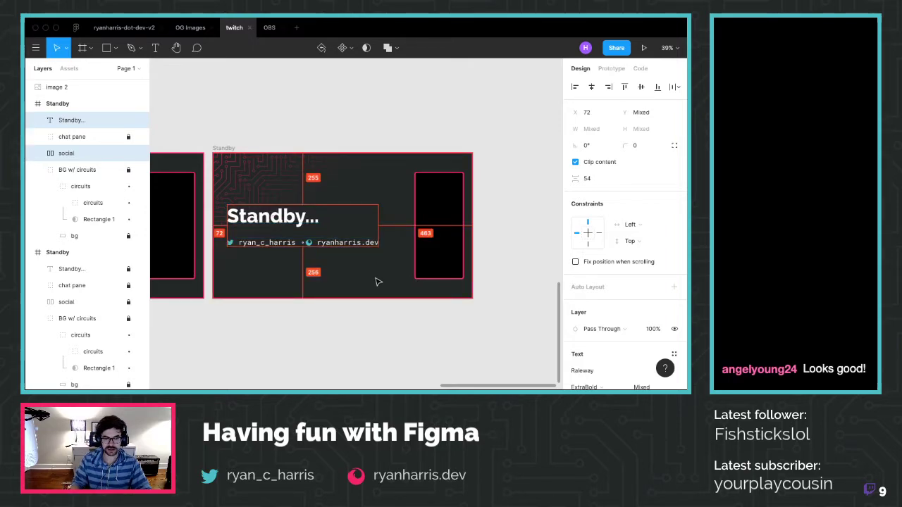
pyautogui.hotkey('shift', 'Up')
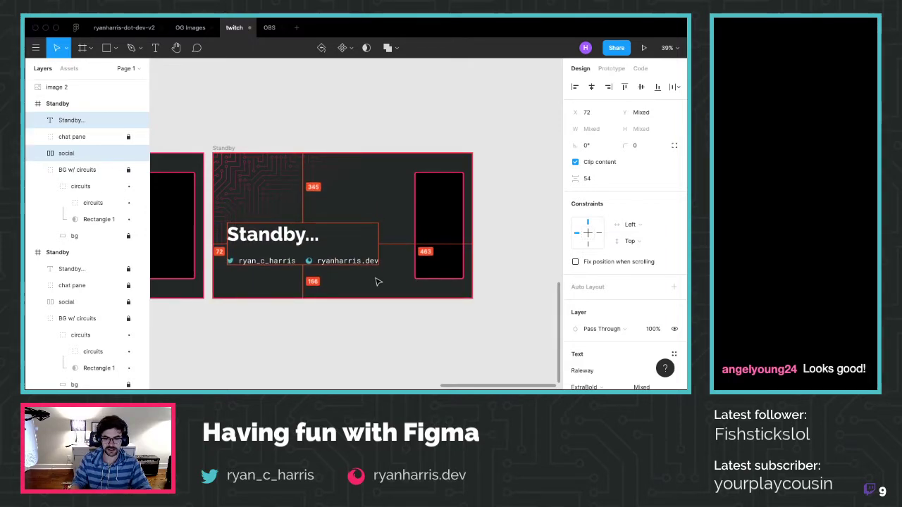
pyautogui.hotkey('shift', 'Down')
pyautogui.hotkey('shift', 'Down')
pyautogui.hotkey('shift', 'Down')
pyautogui.hotkey('shift', 'Down')
pyautogui.hotkey('shift', 'Down')
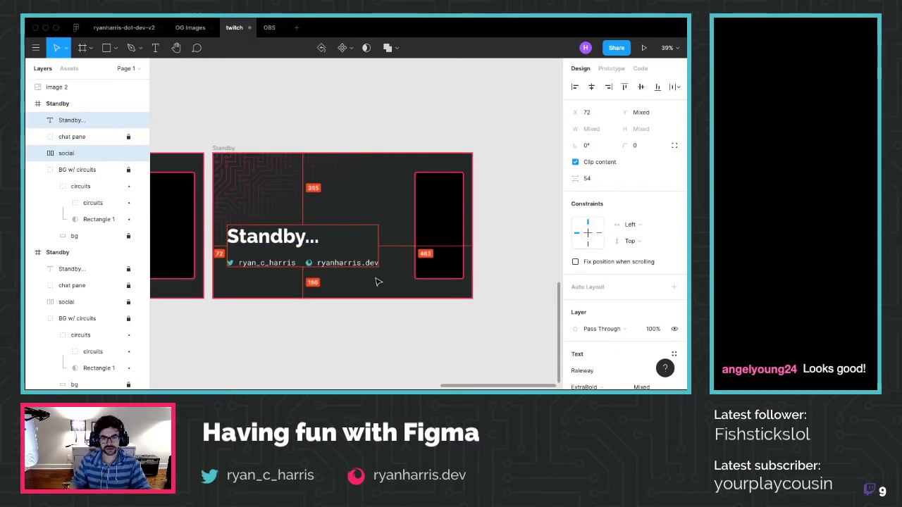
pyautogui.hotkey('shift', 'Up')
pyautogui.hotkey('shift', 'Up')
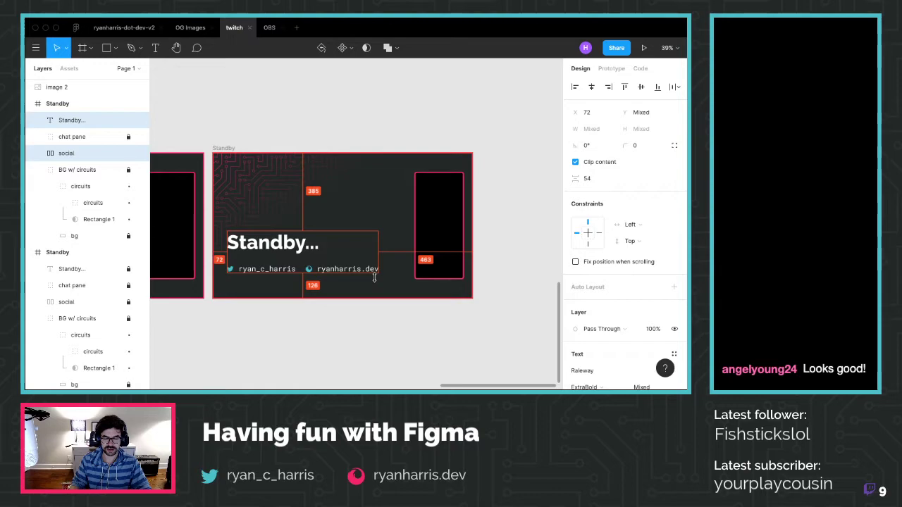
pyautogui.hotkey('shift', 'Up')
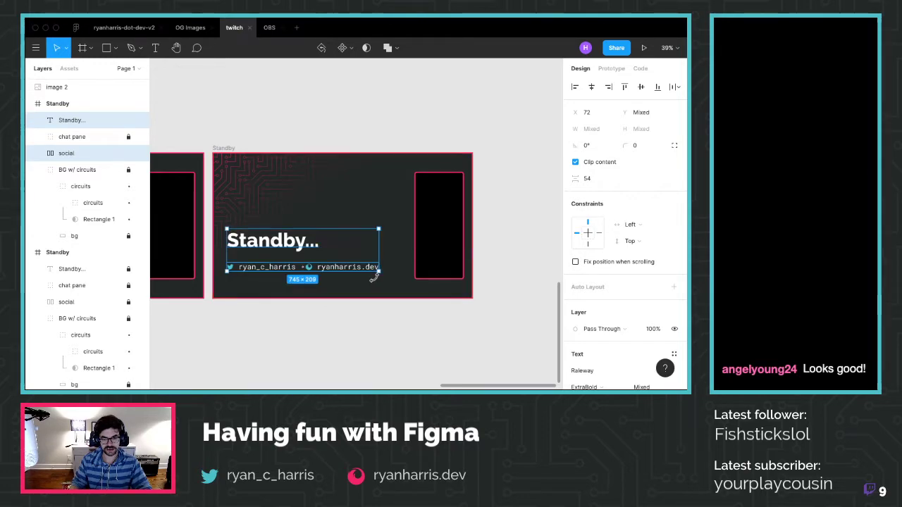
pyautogui.click(292, 336)
pyautogui.hscroll(-10, 292, 337)
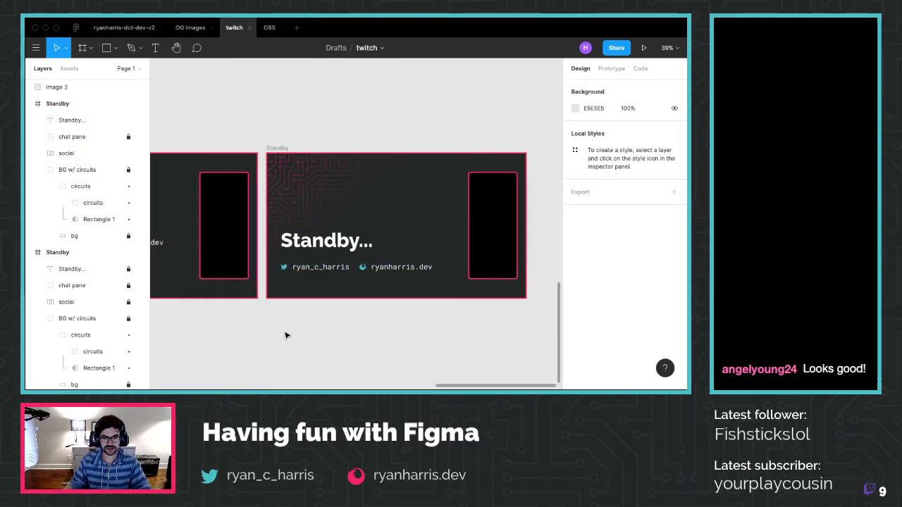
# Lower the Standby... title from Y 375 to Y 405 in two Shift+Down nudges
pyautogui.scroll(-2, 290, 328)
pyautogui.scroll(-3, 290, 328)
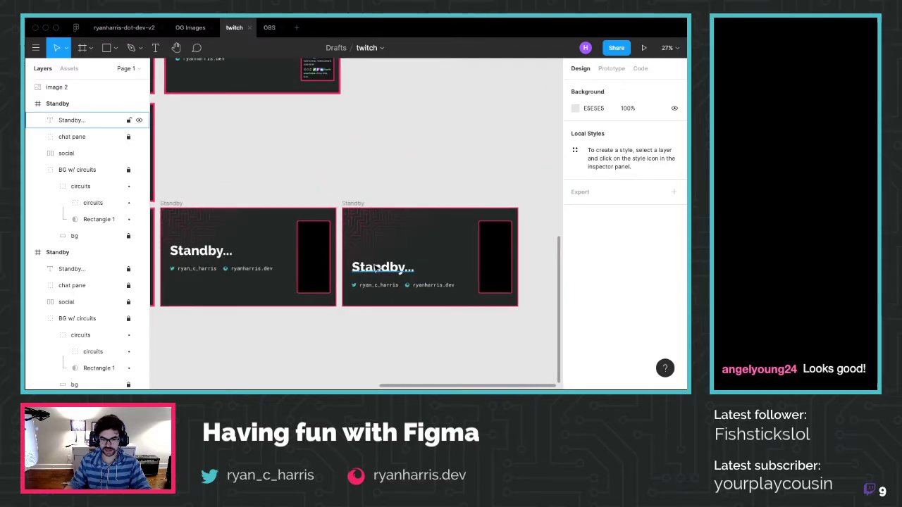
pyautogui.click(389, 283)
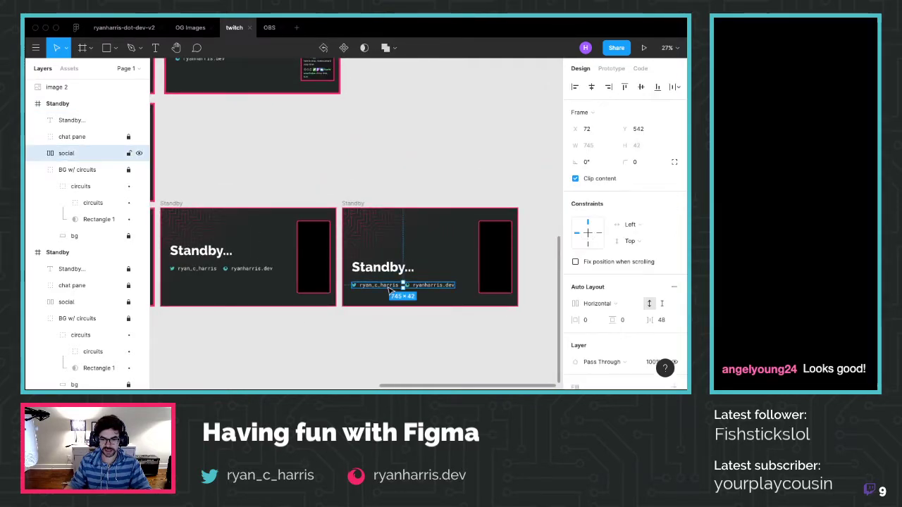
pyautogui.click(389, 273)
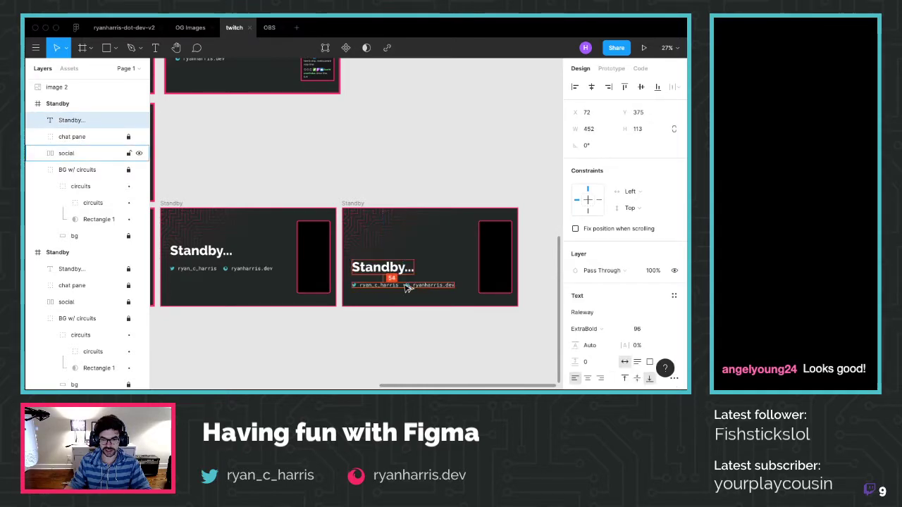
pyautogui.hotkey('shift', 'Down')
pyautogui.hotkey('shift', 'Down')
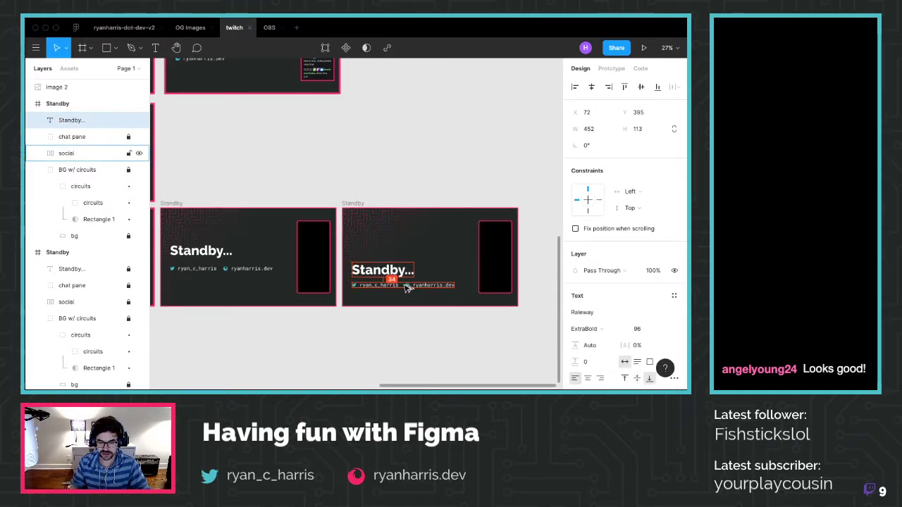
pyautogui.click(420, 345)
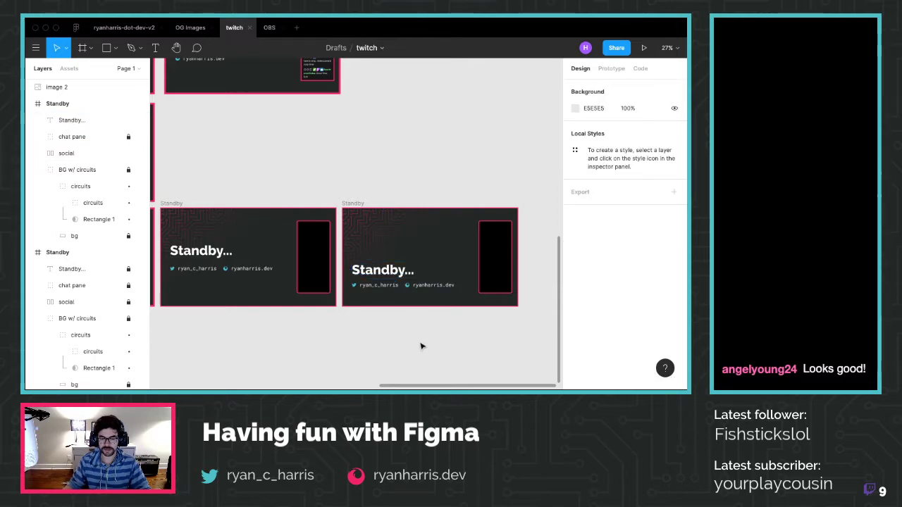
pyautogui.click(391, 269)
pyautogui.hotkey('shift', 'Down')
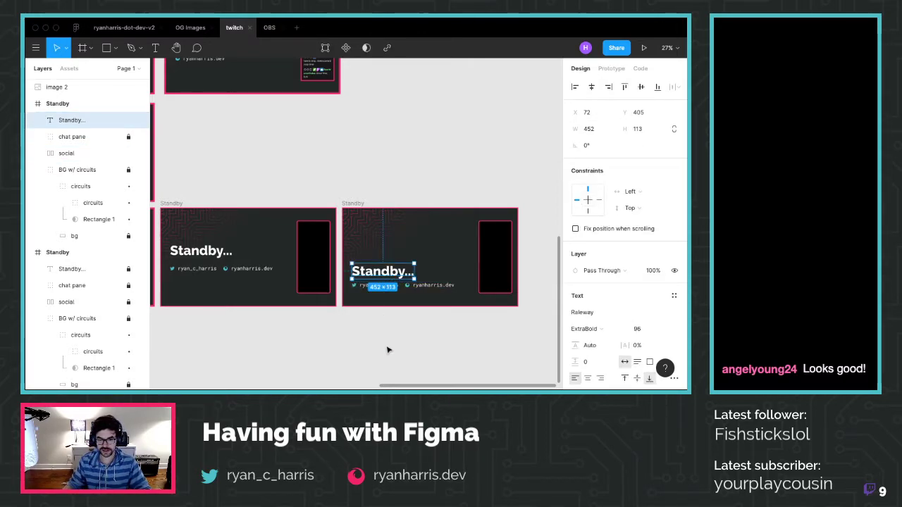
pyautogui.click(389, 348)
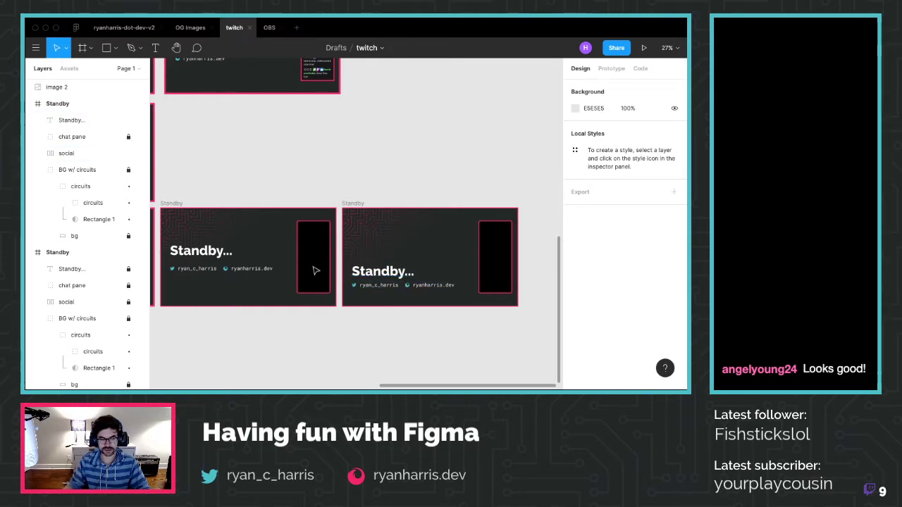
# Select the Standby... title together with the social row, then deselect
pyautogui.click(81, 155)
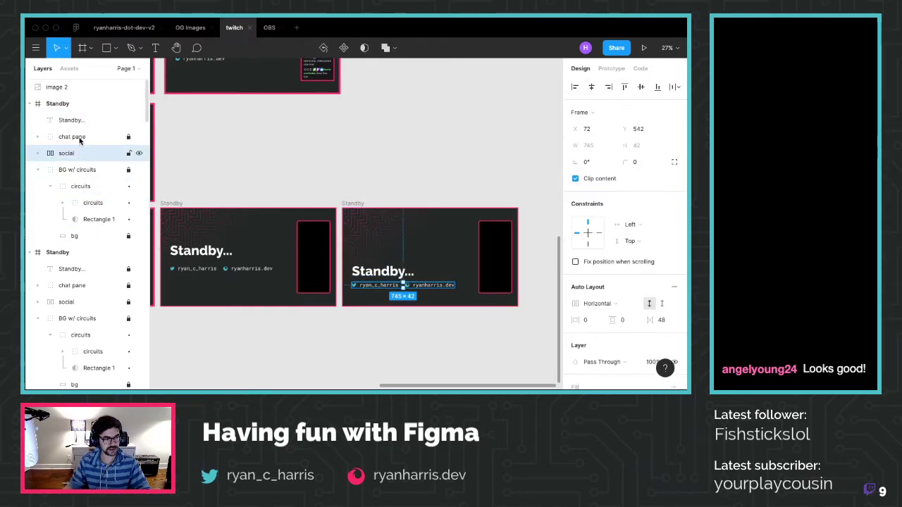
pyautogui.click(77, 121)
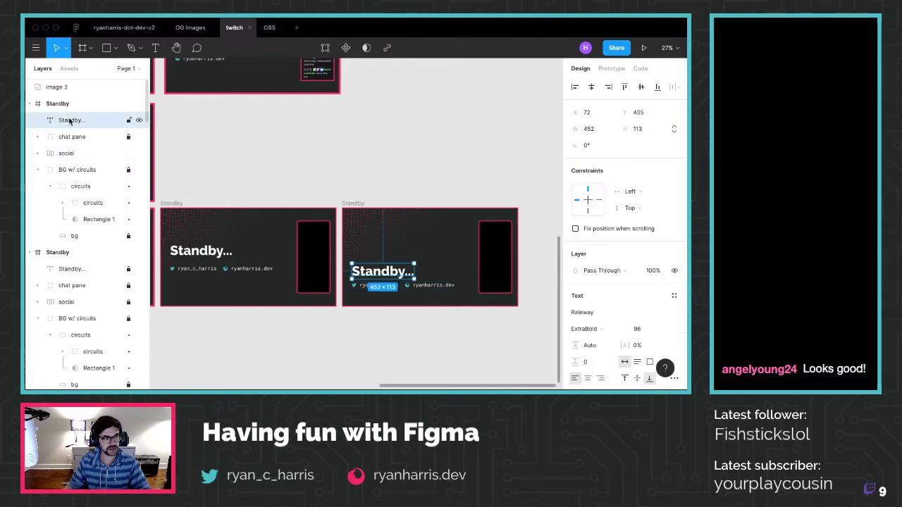
pyautogui.keyDown('shift'); pyautogui.click(66, 154); pyautogui.keyUp('shift')
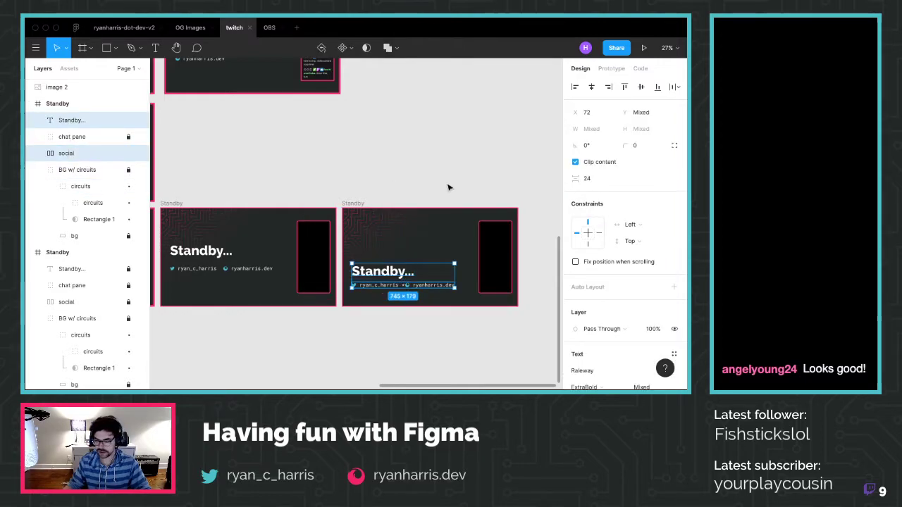
pyautogui.scroll(1, 467, 346)
pyautogui.click(467, 346)
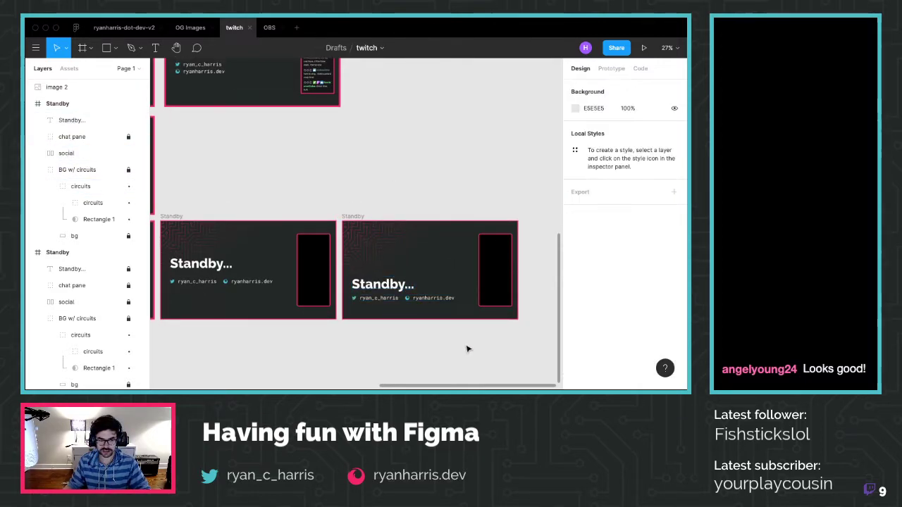
# Try nudging the title and social row down together, then return them to place
pyautogui.scroll(2, 509, 308)
pyautogui.scroll(1, 509, 309)
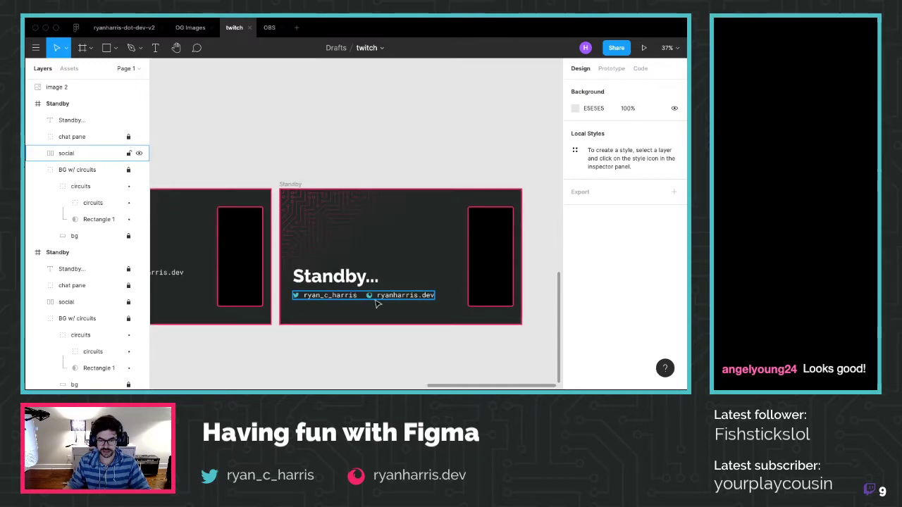
pyautogui.click(338, 283)
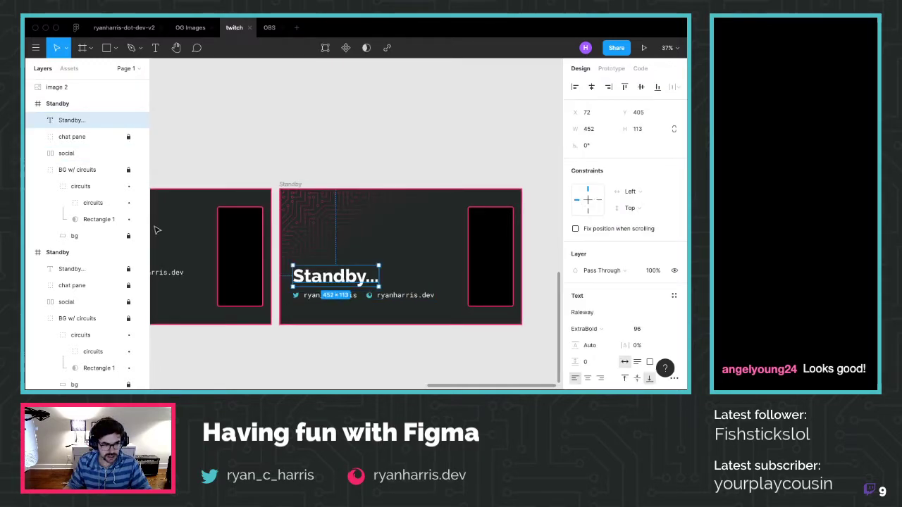
pyautogui.keyDown('shift'); pyautogui.click(64, 154); pyautogui.keyUp('shift')
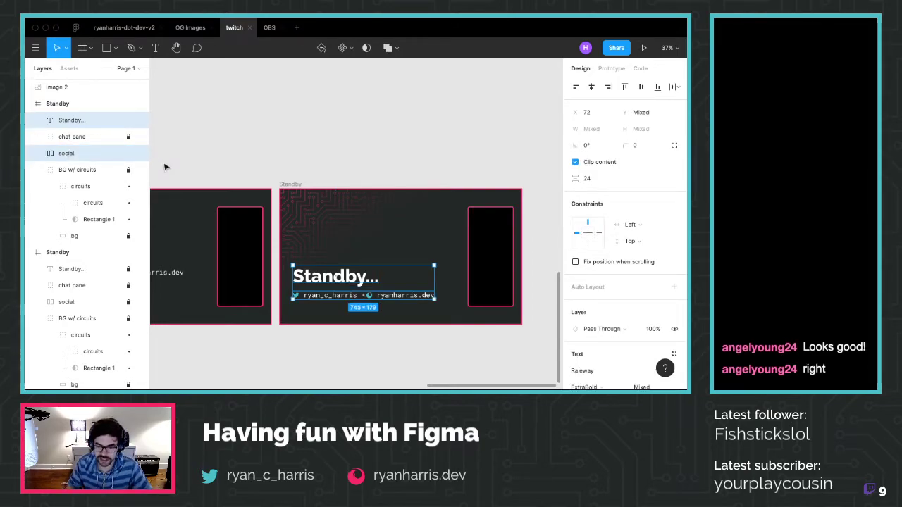
pyautogui.hotkey('shift', 'Down')
pyautogui.hotkey('shift', 'Down')
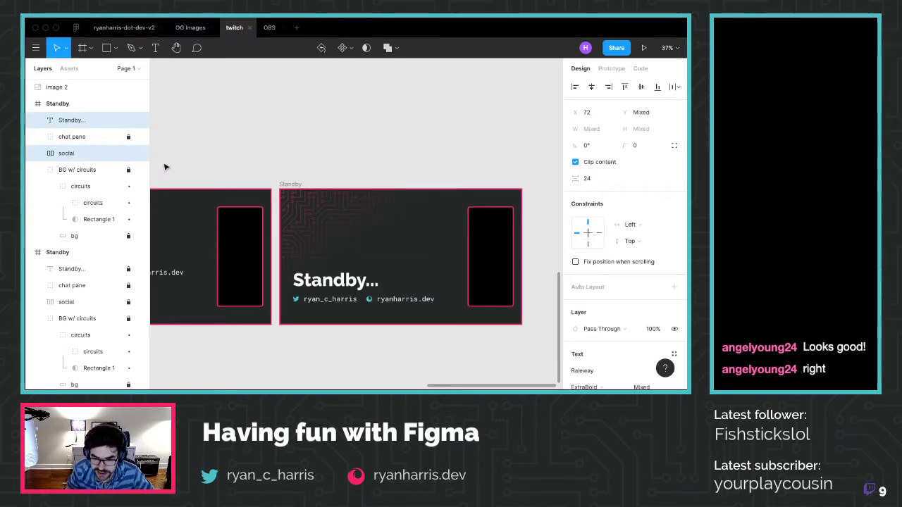
pyautogui.hotkey('shift', 'Up')
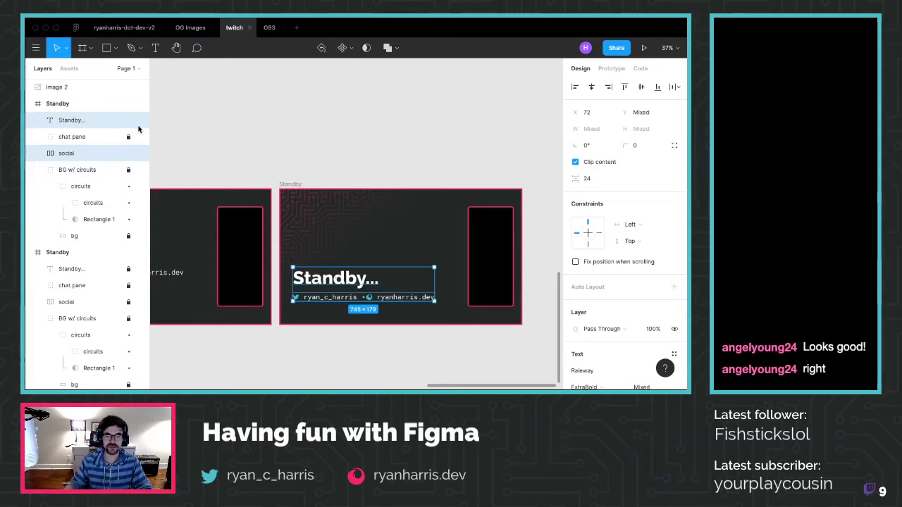
pyautogui.click(284, 139)
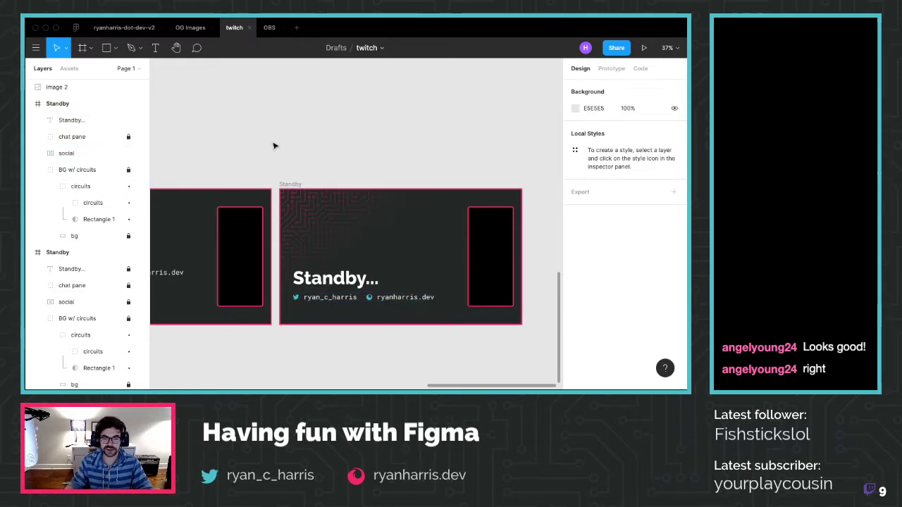
# Lower the social row alone to Y 556, then select the whole Standby frame
pyautogui.click(71, 155)
pyautogui.press('alt')
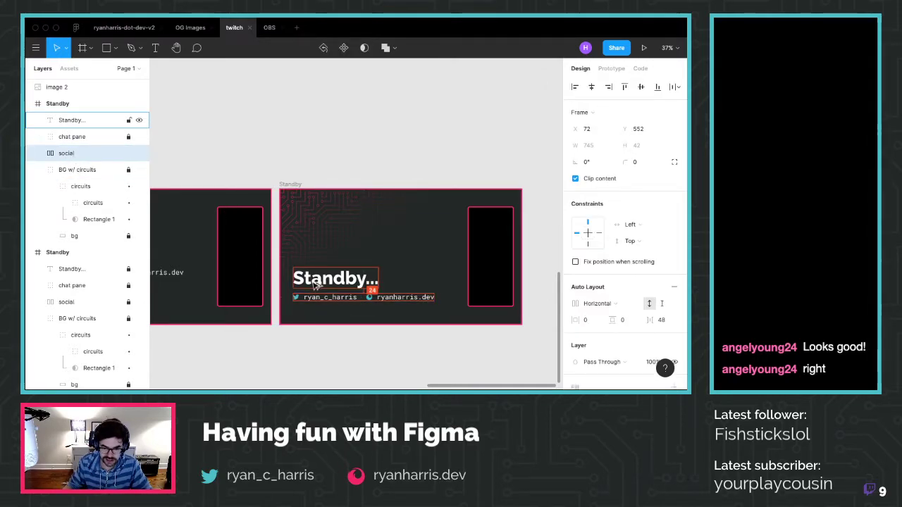
pyautogui.press('Down')
pyautogui.press('Down')
pyautogui.press('Down')
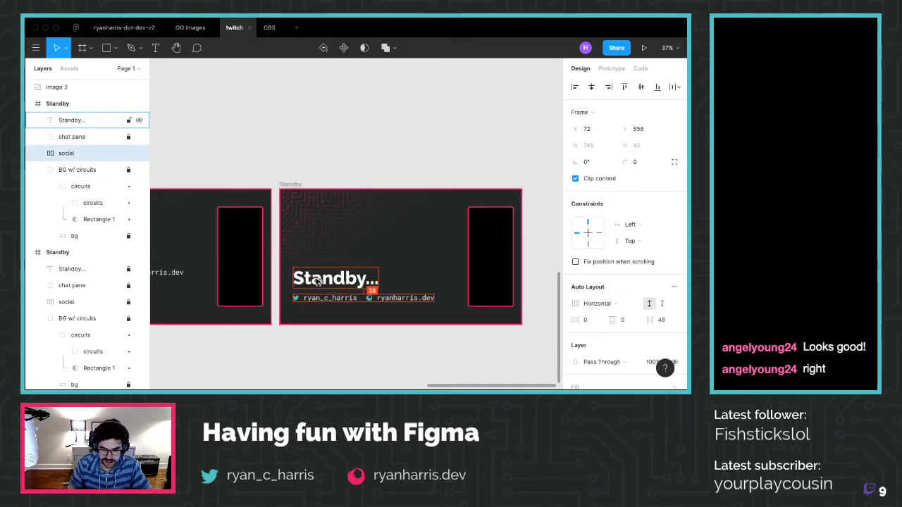
pyautogui.click(414, 138)
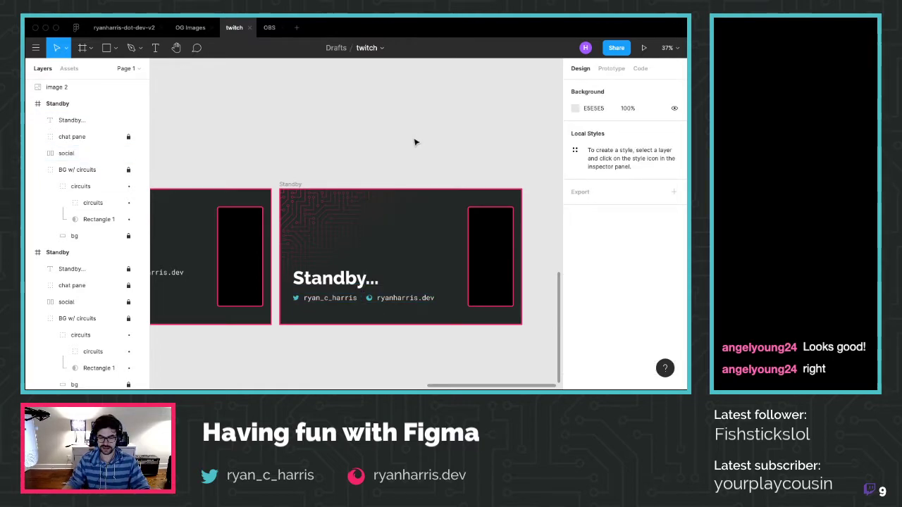
pyautogui.click(289, 184)
pyautogui.scroll(-5, 579, 324)
# Export the duplicate Standby frame over standby-v2.png in the twitch folder, replacing the earlier file
pyautogui.click(620, 330)
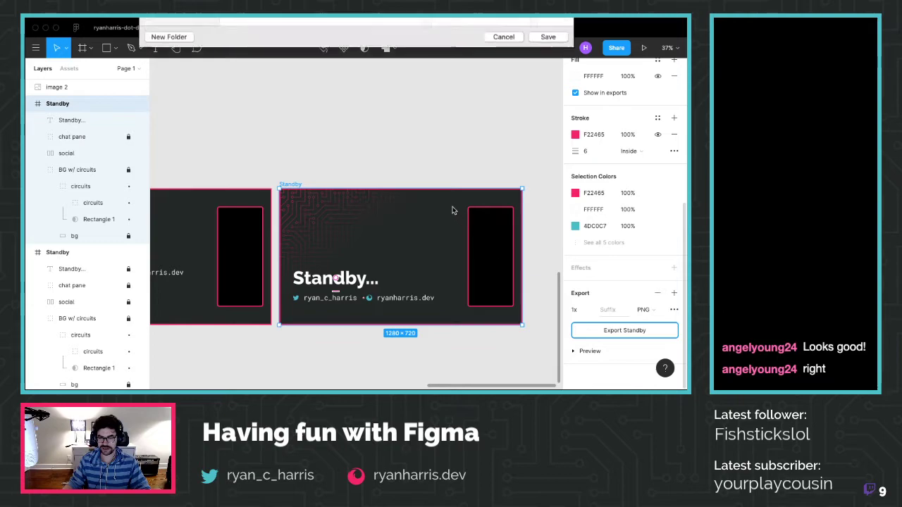
pyautogui.click(258, 113)
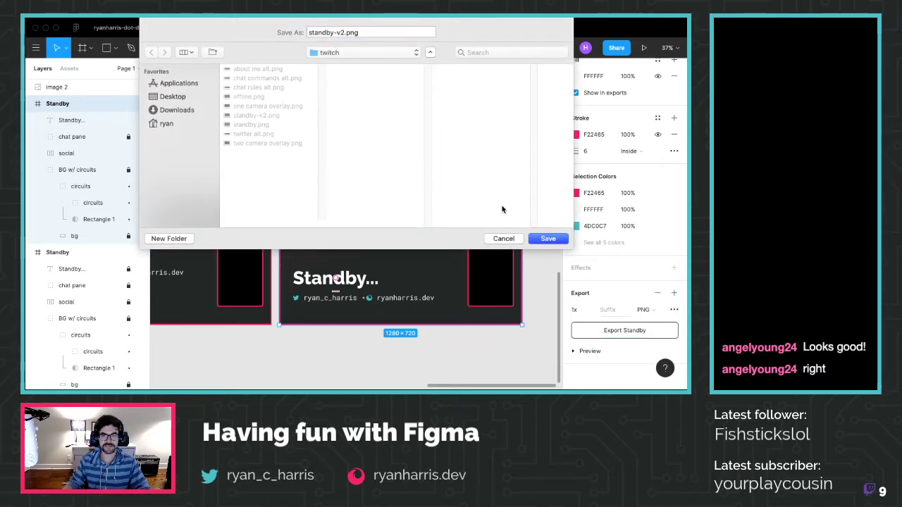
pyautogui.click(541, 239)
pyautogui.click(431, 82)
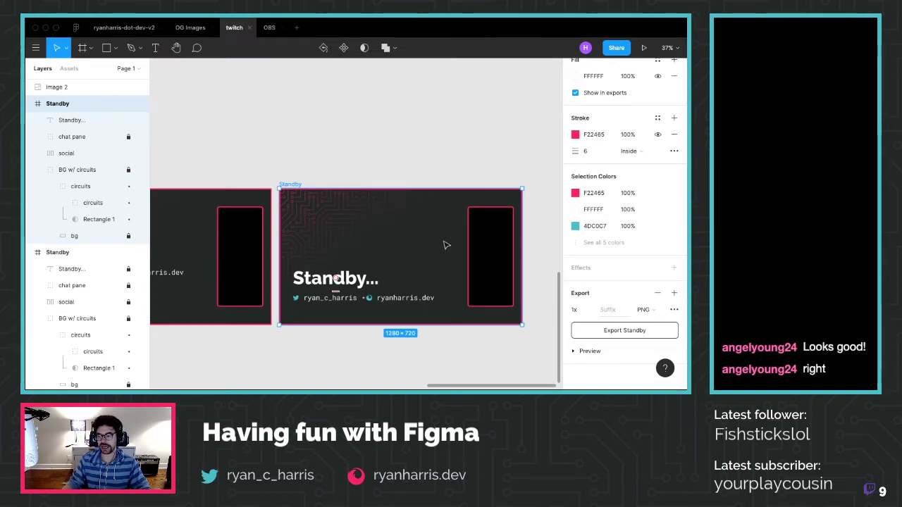
pyautogui.click(388, 364)
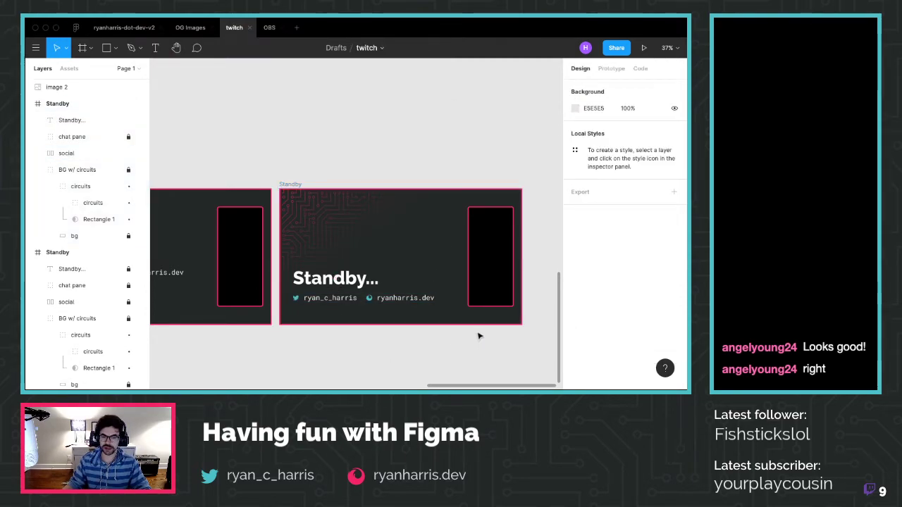
pyautogui.scroll(3, 477, 334)
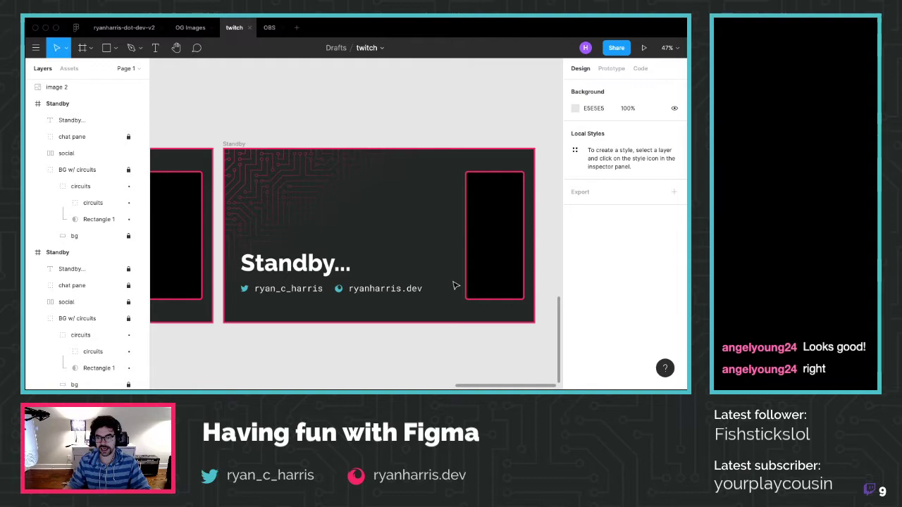
pyautogui.scroll(2, 455, 286)
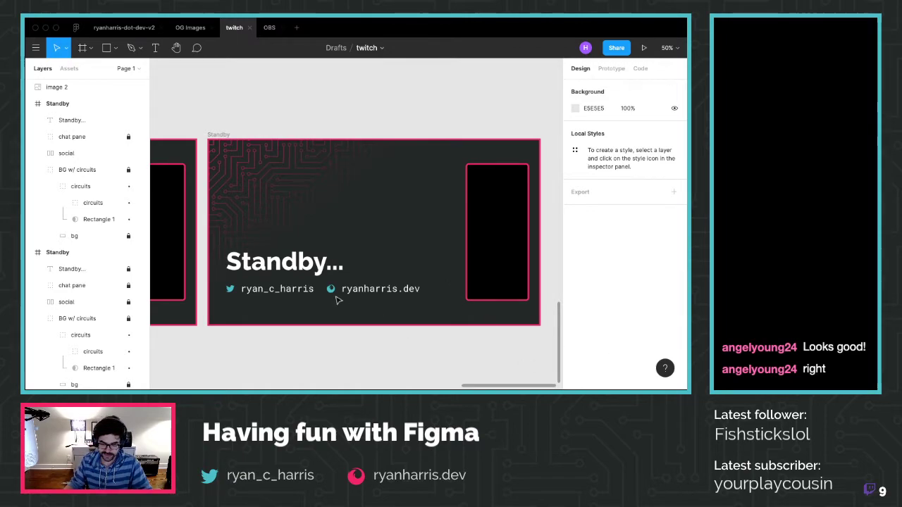
pyautogui.scroll(-5, 278, 278)
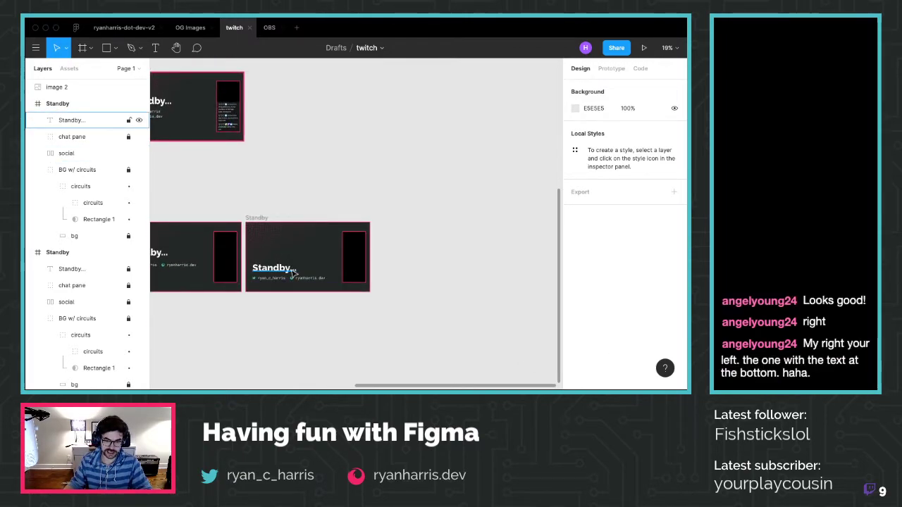
pyautogui.hscroll(-5, 281, 280)
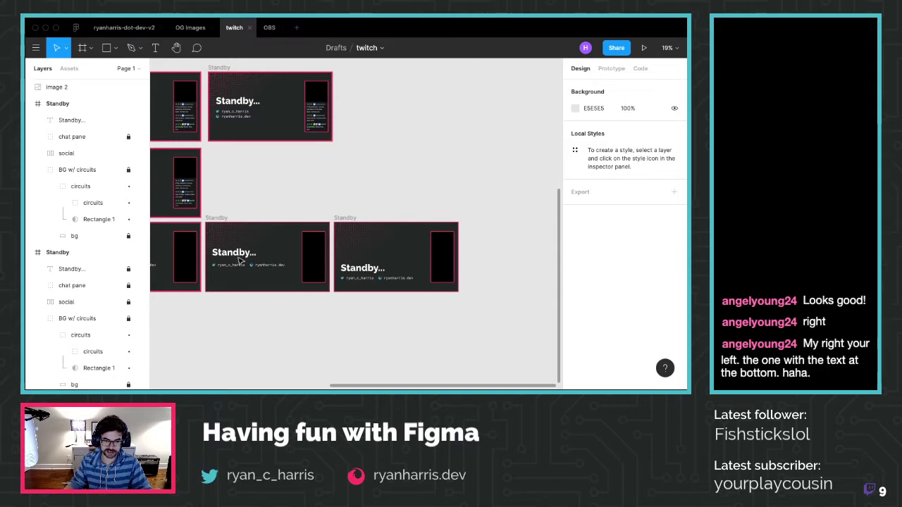
pyautogui.hscroll(-1, 339, 268)
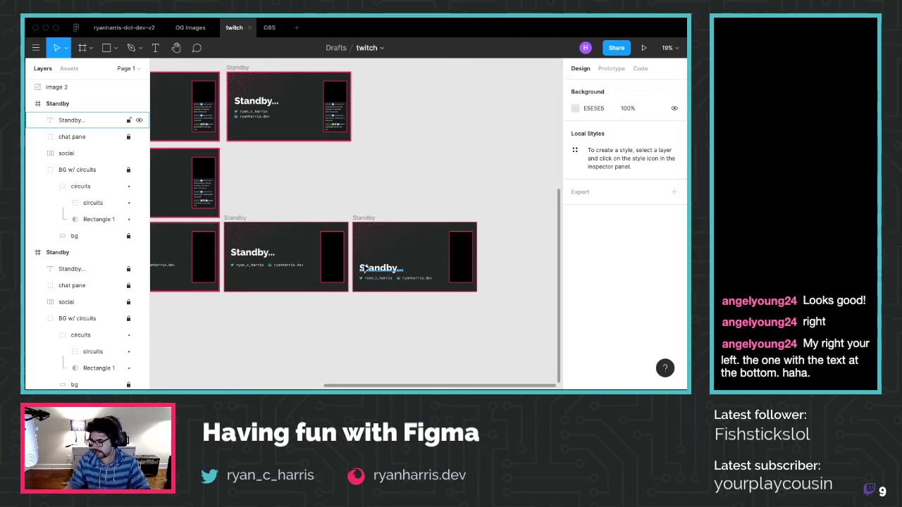
pyautogui.hscroll(1, 361, 265)
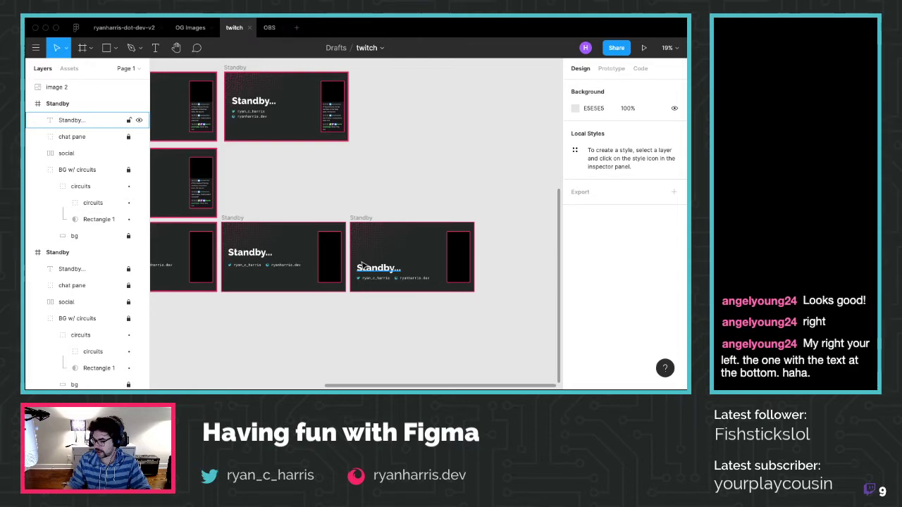
pyautogui.hscroll(3, 362, 265)
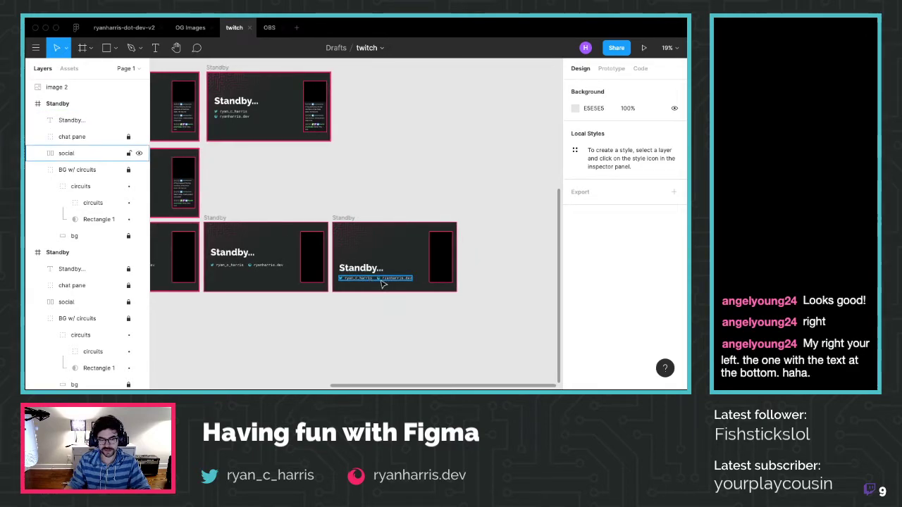
pyautogui.scroll(2, 387, 280)
pyautogui.scroll(3, 387, 280)
pyautogui.click(311, 185)
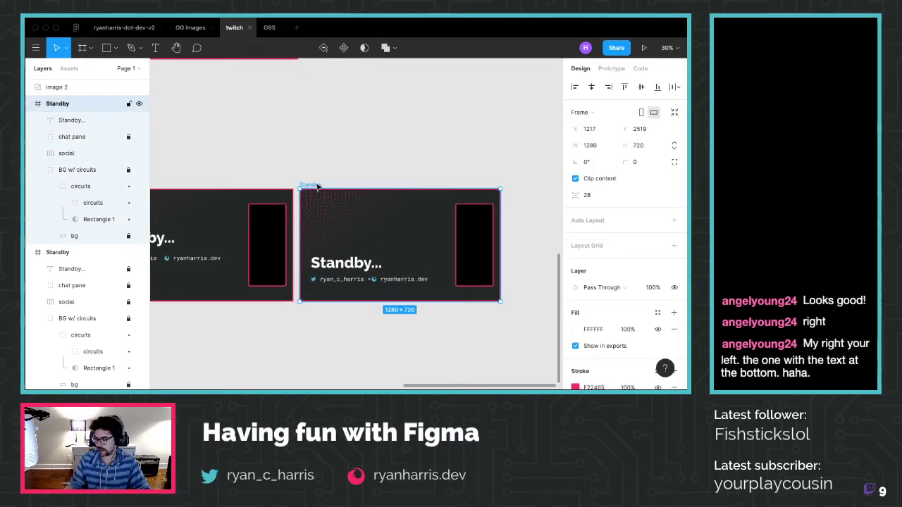
pyautogui.scroll(-5, 677, 370)
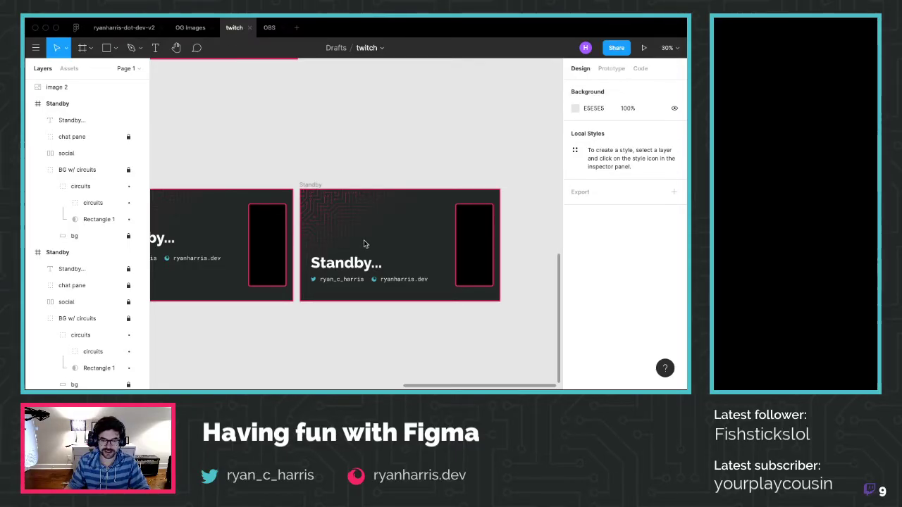
pyautogui.scroll(2, 358, 261)
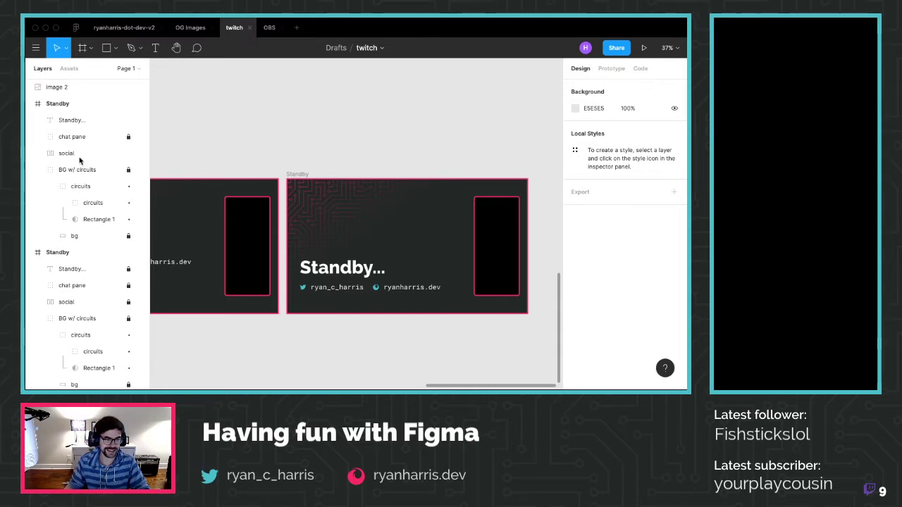
pyautogui.click(60, 106)
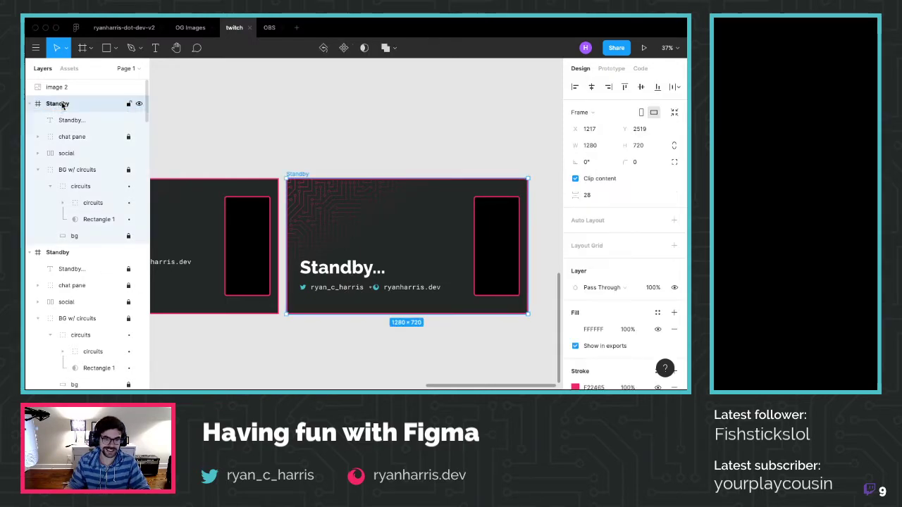
pyautogui.click(346, 271)
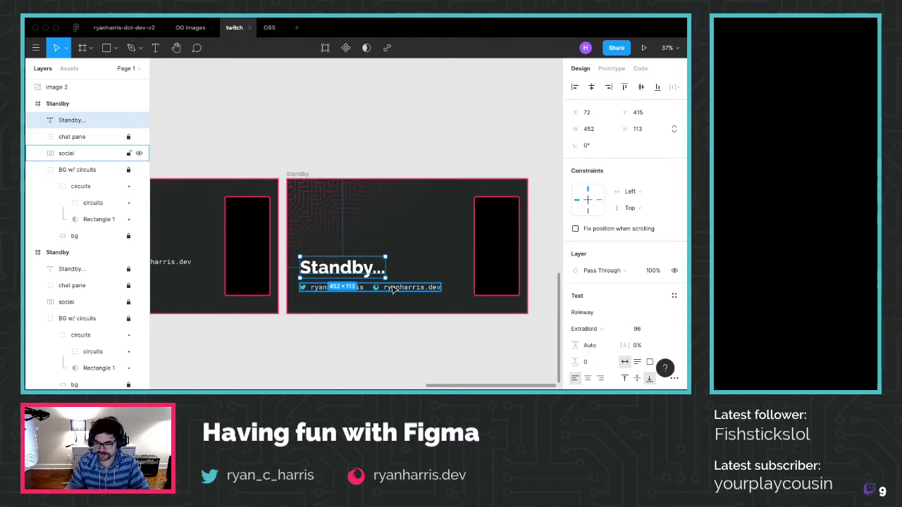
pyautogui.click(99, 219)
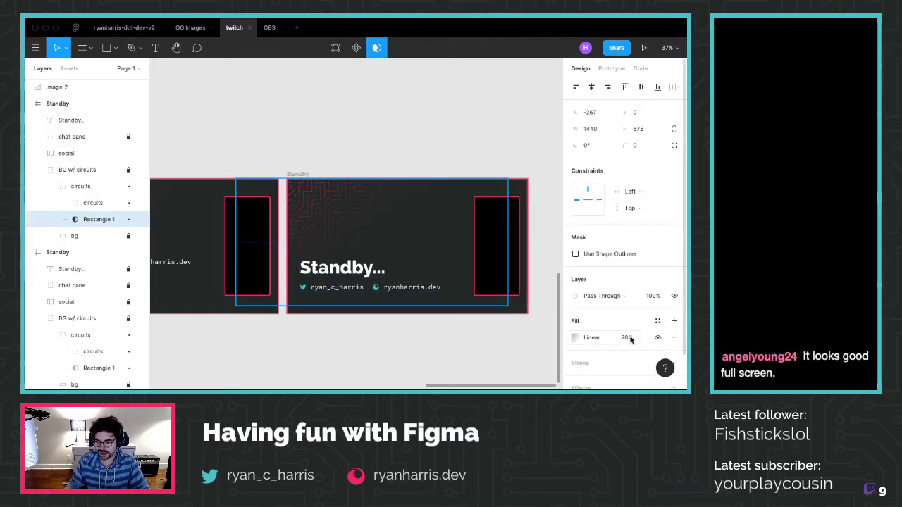
# Shift the overlay's middle gradient stop toward the start and lower its fill opacity to 68%
pyautogui.click(575, 337)
pyautogui.moveTo(375, 206); pyautogui.dragTo(366, 195)
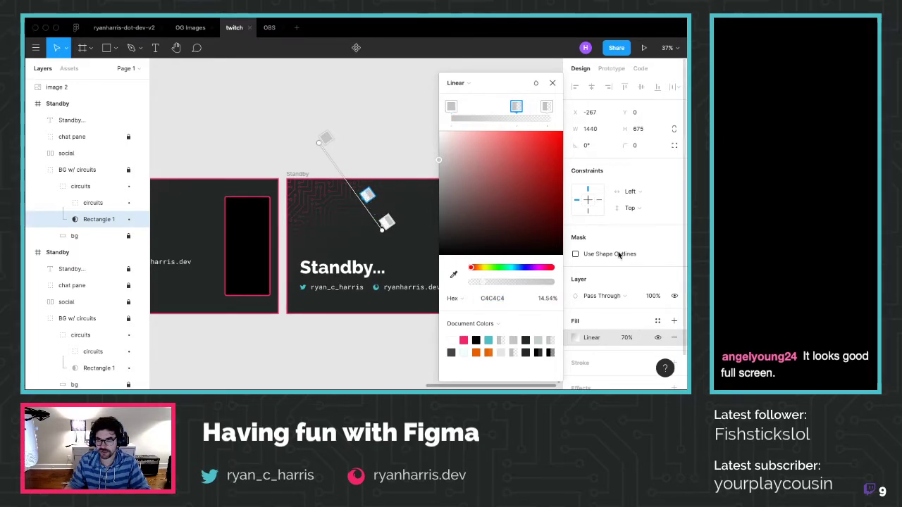
pyautogui.click(627, 338)
pyautogui.press('Down')
pyautogui.press('Down')
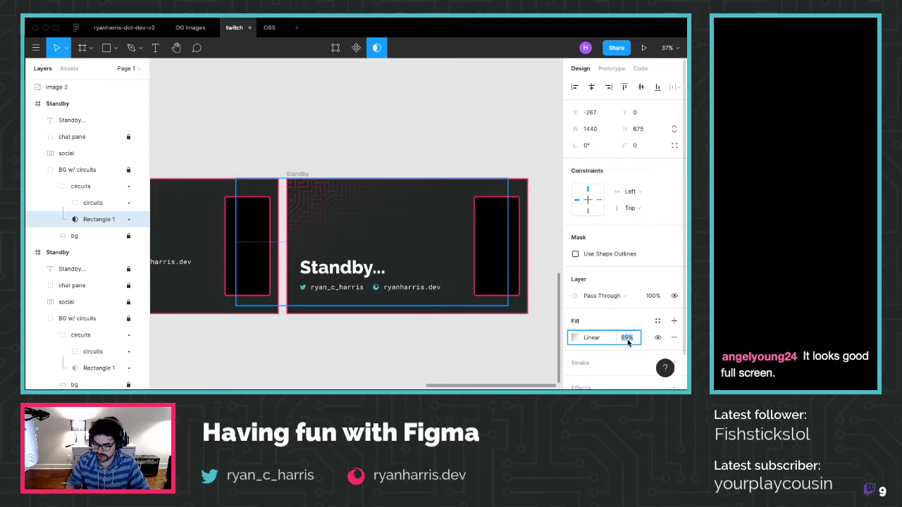
pyautogui.click(316, 126)
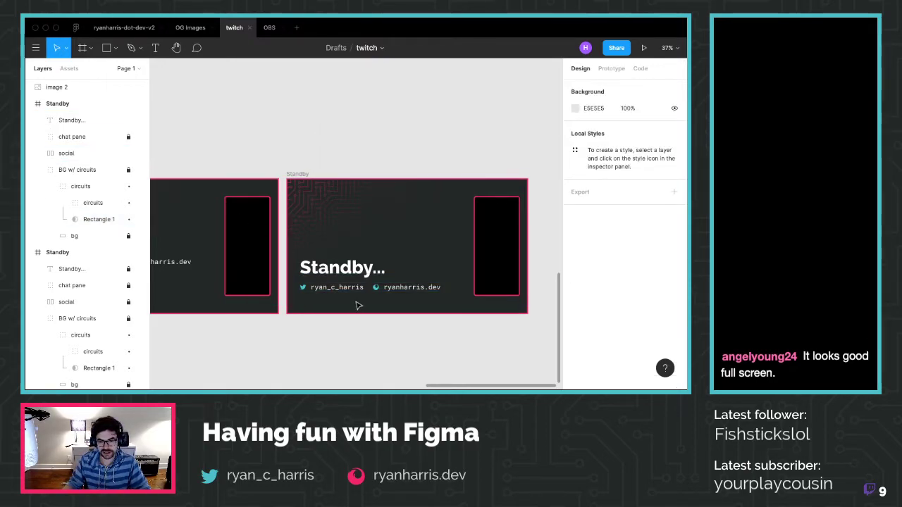
# Try the Standby... title in Bold, then revert it to ExtraBold
pyautogui.scroll(-1, 355, 297)
pyautogui.click(347, 273)
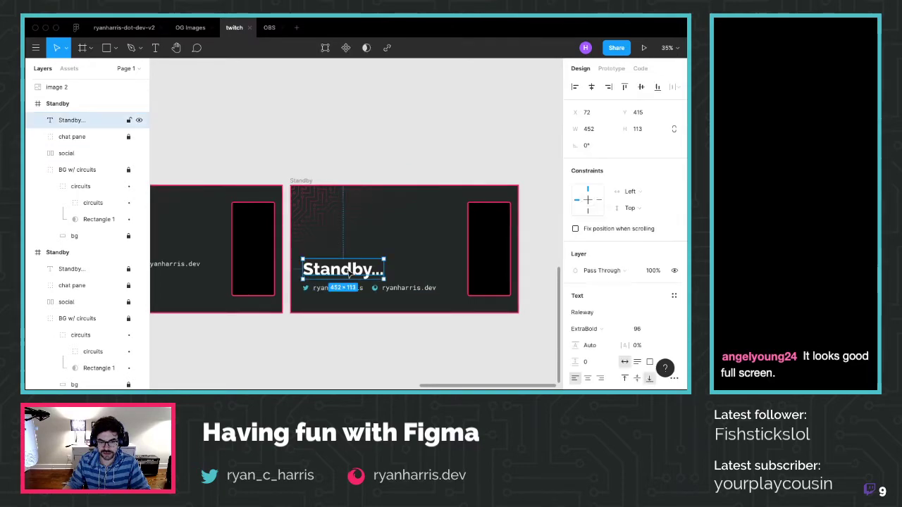
pyautogui.click(588, 328)
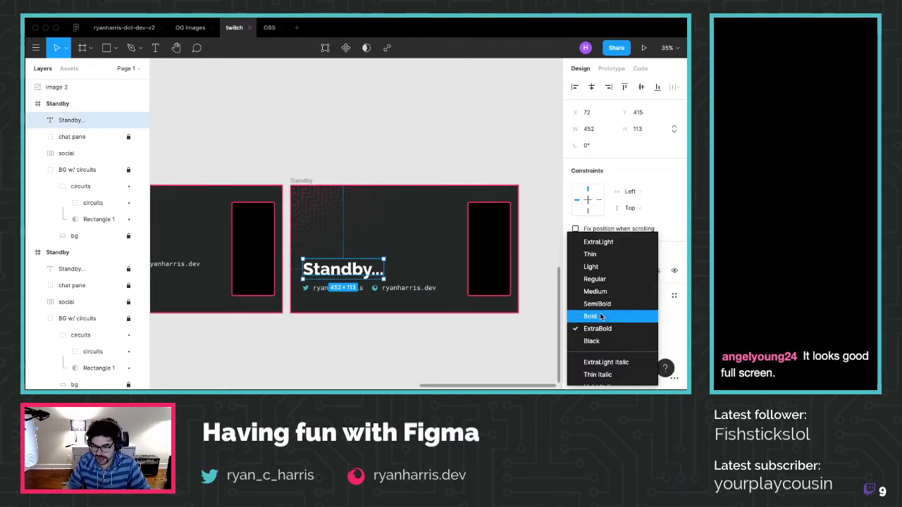
pyautogui.click(597, 317)
pyautogui.click(447, 336)
pyautogui.hotkey('ctrl', 'z')
pyautogui.hotkey('ctrl', 'z')
pyautogui.click(444, 336)
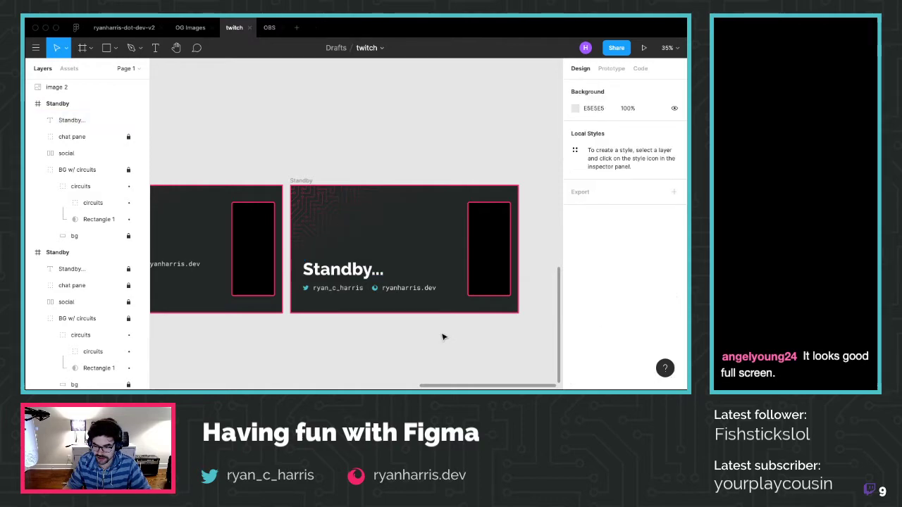
# Select the entire 1280×720 second Standby frame
pyautogui.click(366, 270)
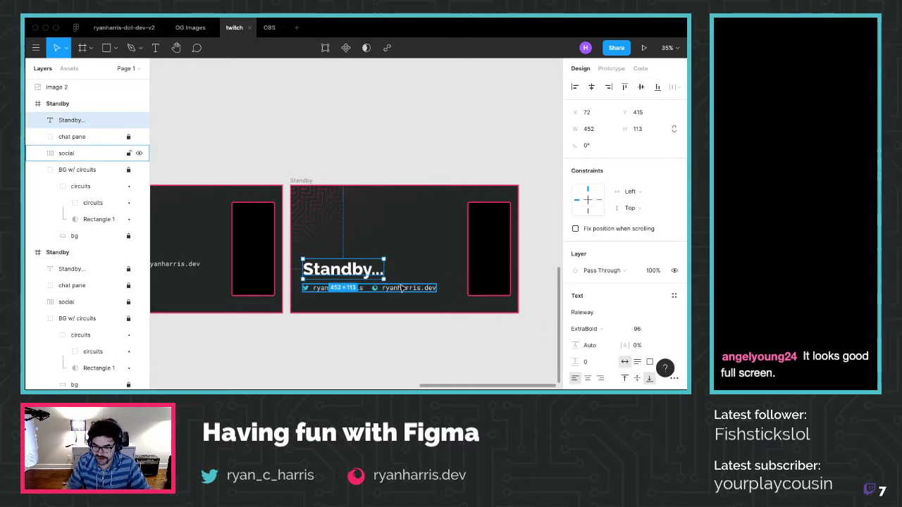
pyautogui.scroll(-2, 272, 141)
pyautogui.scroll(1, 346, 164)
pyautogui.click(346, 164)
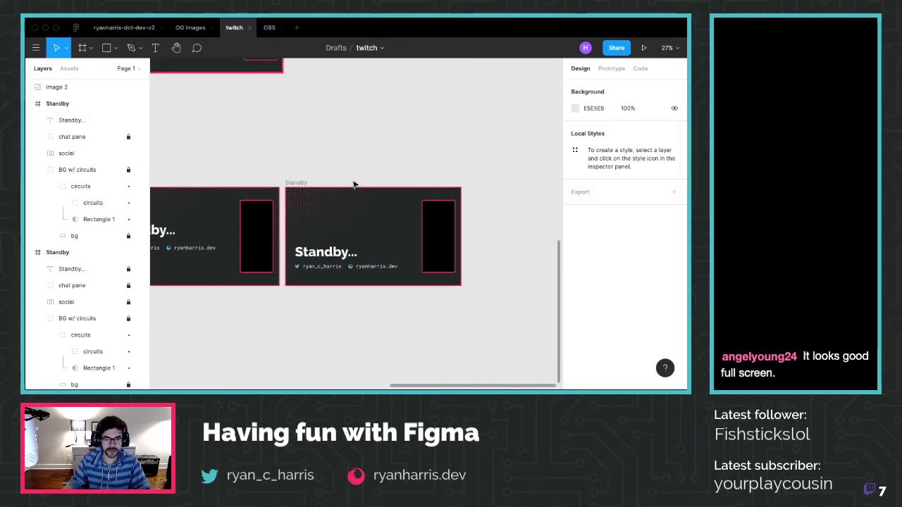
pyautogui.click(299, 183)
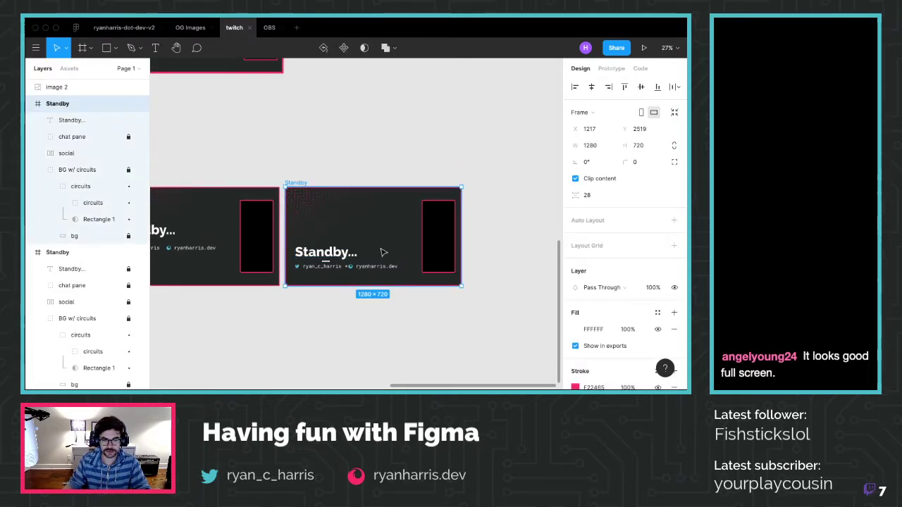
# Export the Standby frame as PNG, overwriting the existing standby-v2.png
pyautogui.scroll(-4, 624, 325)
pyautogui.click(625, 330)
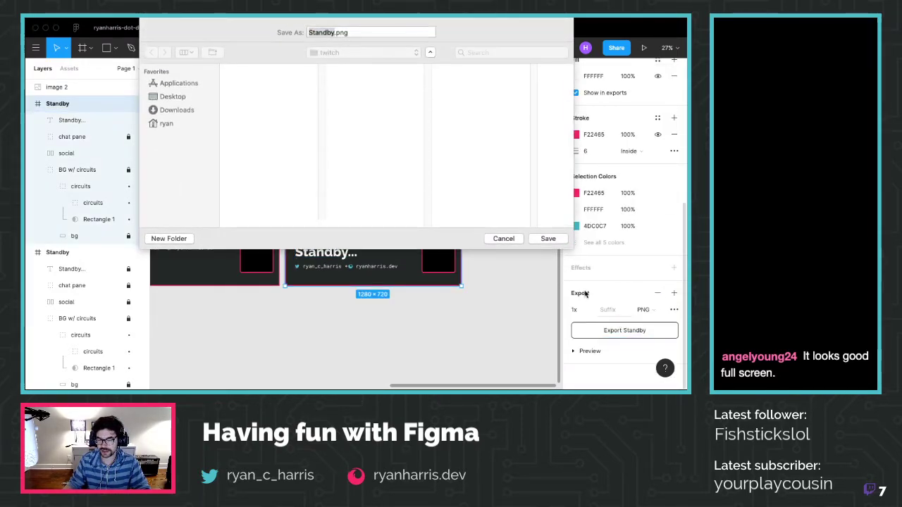
pyautogui.click(291, 116)
pyautogui.click(543, 239)
pyautogui.click(428, 78)
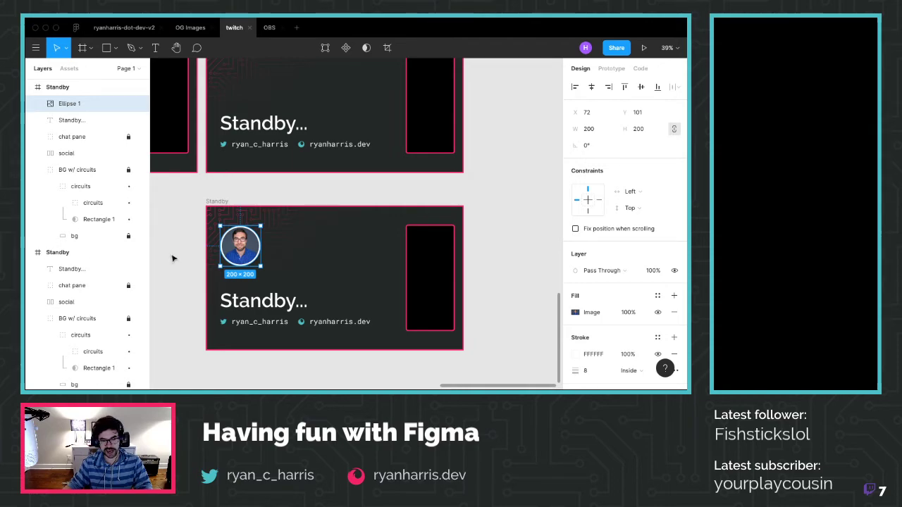
# Nudge the avatar circle into place, then select the whole Standby frame
pyautogui.moveTo(249, 255); pyautogui.dragTo(249, 256)
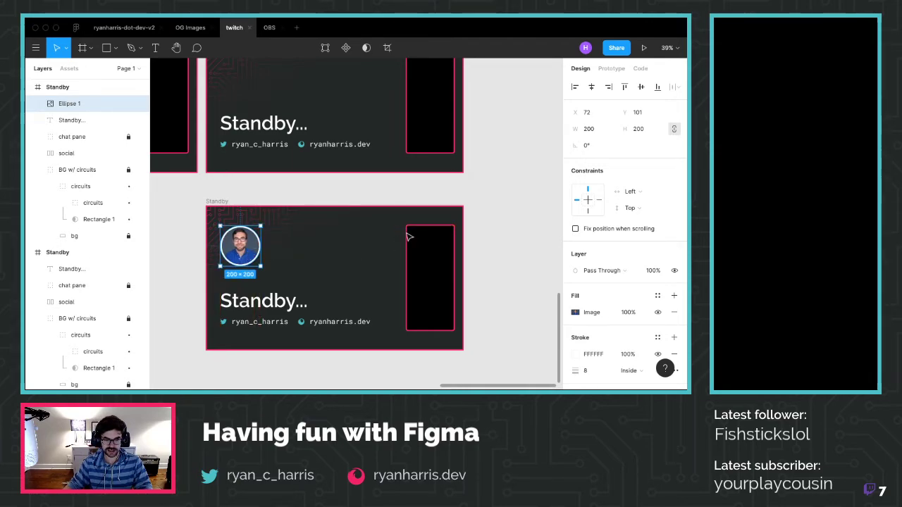
pyautogui.click(509, 197)
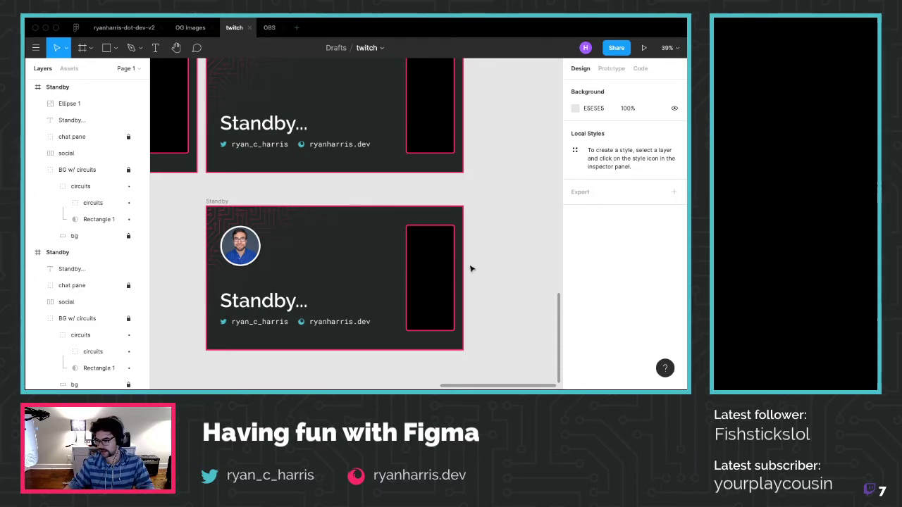
pyautogui.click(246, 255)
pyautogui.click(225, 202)
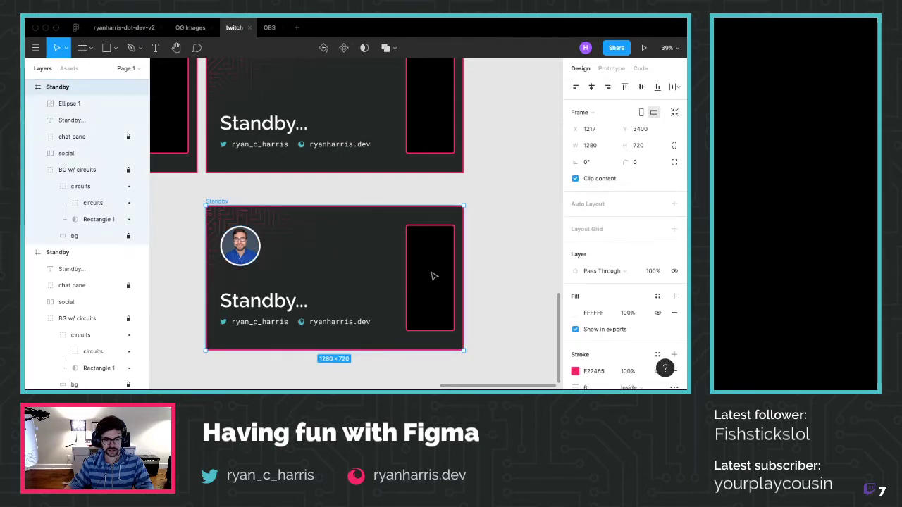
# Re-export the Standby frame with its avatar, replacing standby-v2.png
pyautogui.scroll(-5, 627, 346)
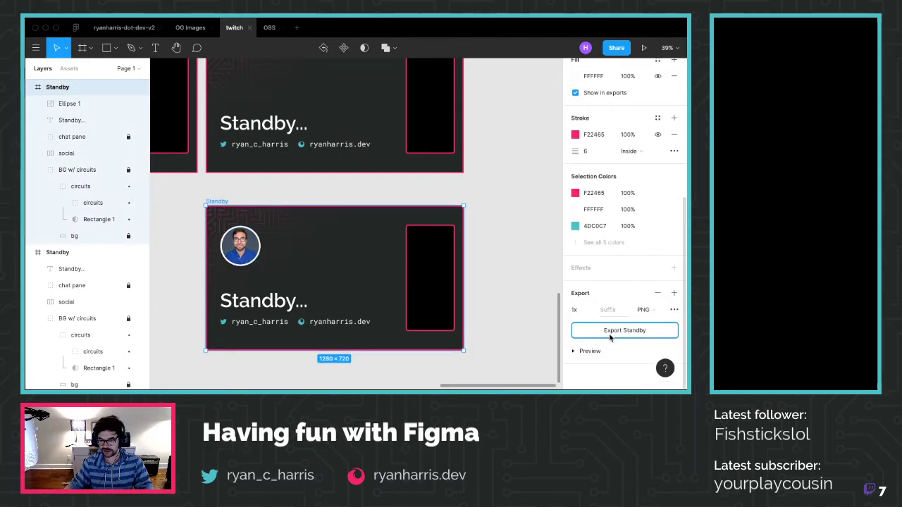
pyautogui.click(610, 334)
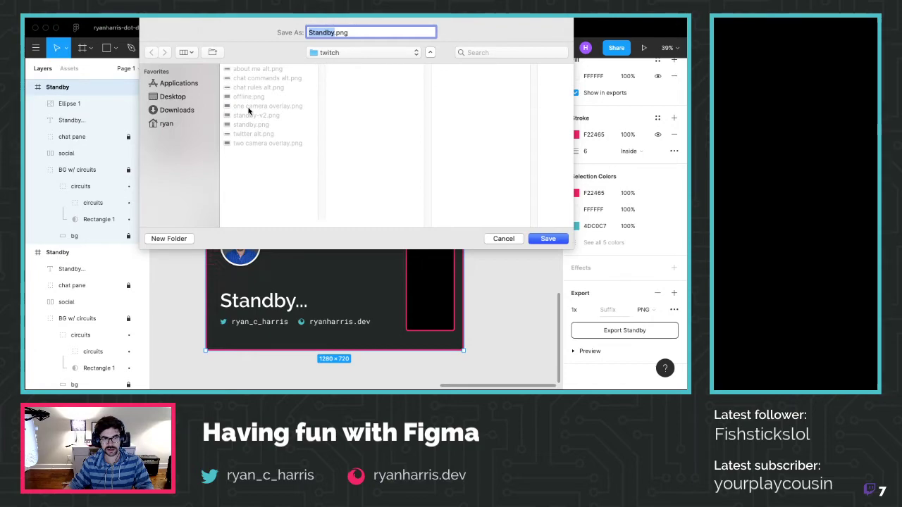
pyautogui.click(250, 115)
pyautogui.click(553, 240)
pyautogui.click(431, 80)
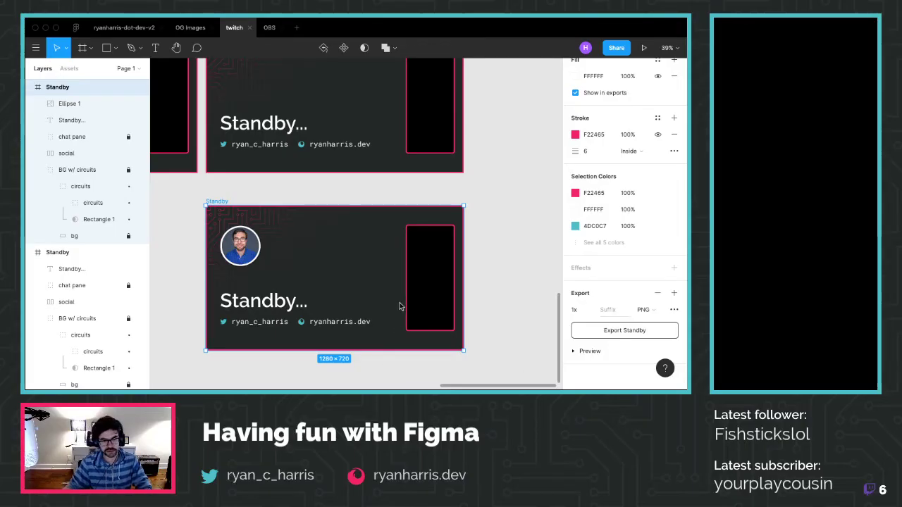
# Set the avatar circle's width to 225
pyautogui.click(226, 251)
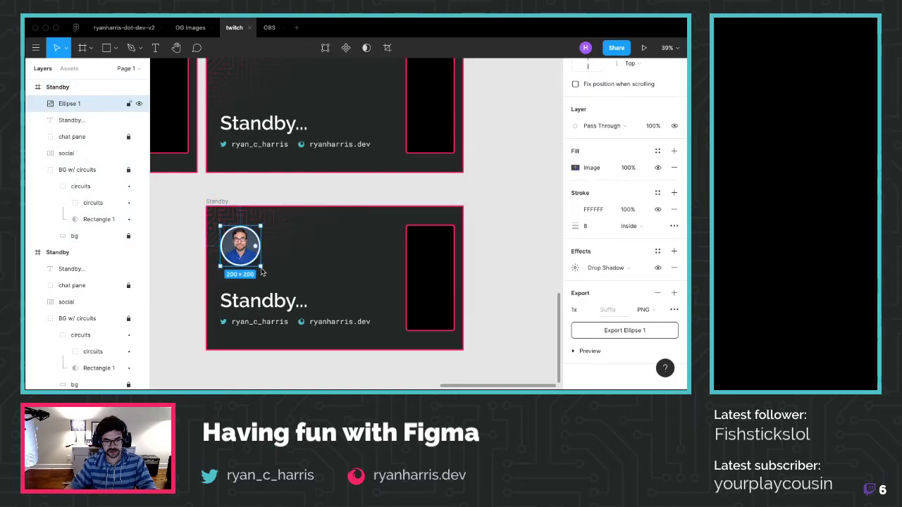
pyautogui.scroll(5, 612, 175)
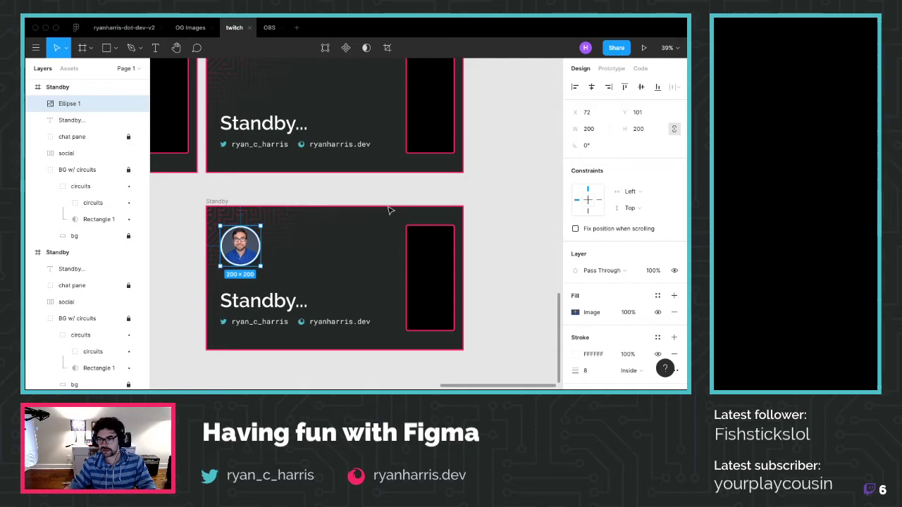
pyautogui.scroll(2, 245, 285)
pyautogui.scroll(3, 245, 286)
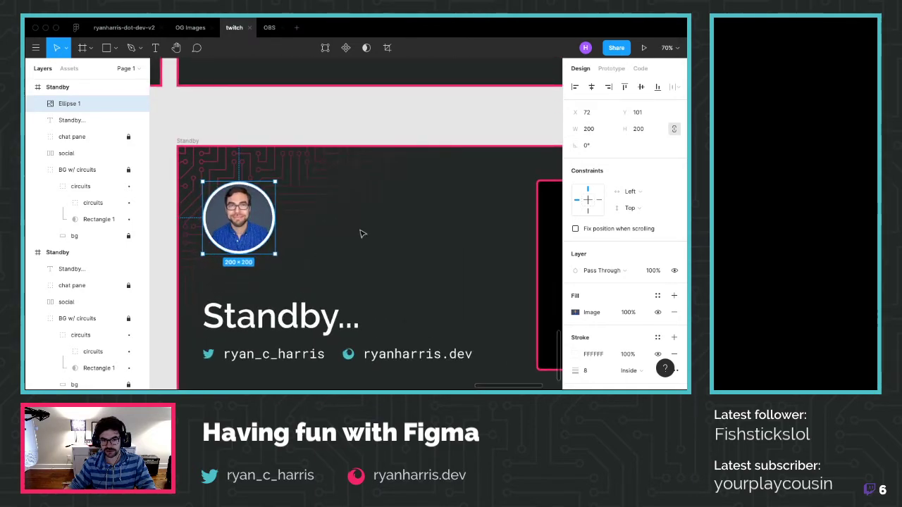
pyautogui.click(598, 130)
pyautogui.write('225')
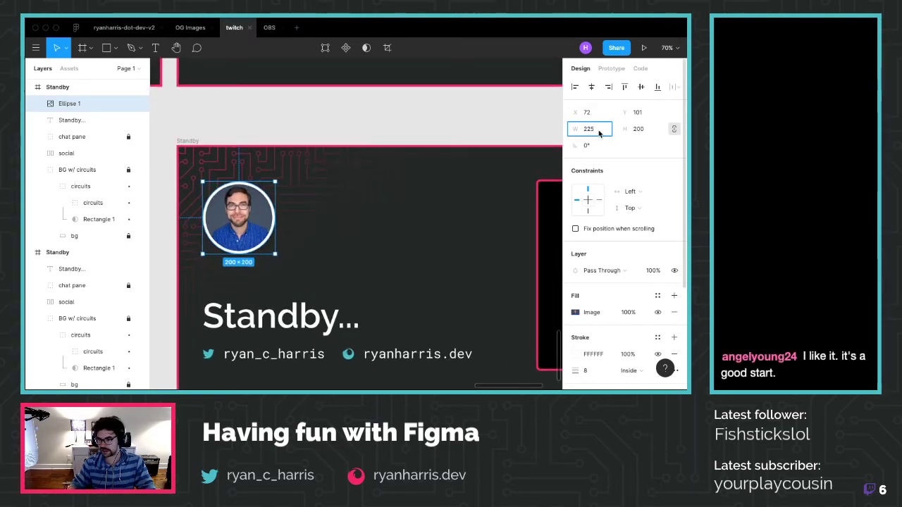
pyautogui.press('Return')
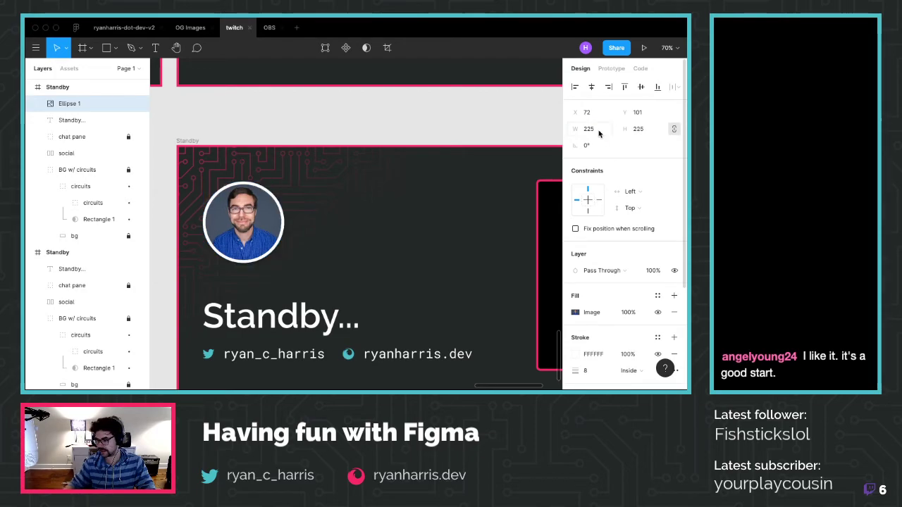
# Re-export the whole Standby frame as PNG over standby-v2.png
pyautogui.scroll(-3, 354, 263)
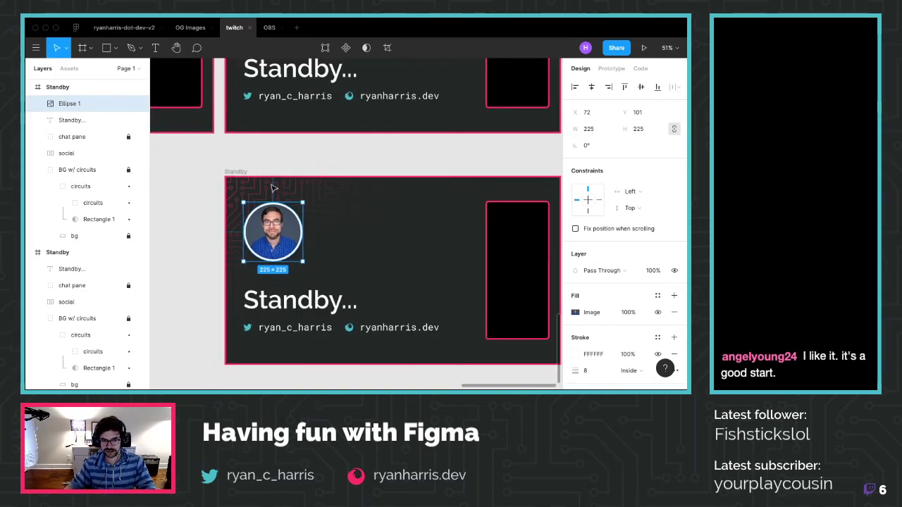
pyautogui.click(230, 173)
pyautogui.press('super+r')
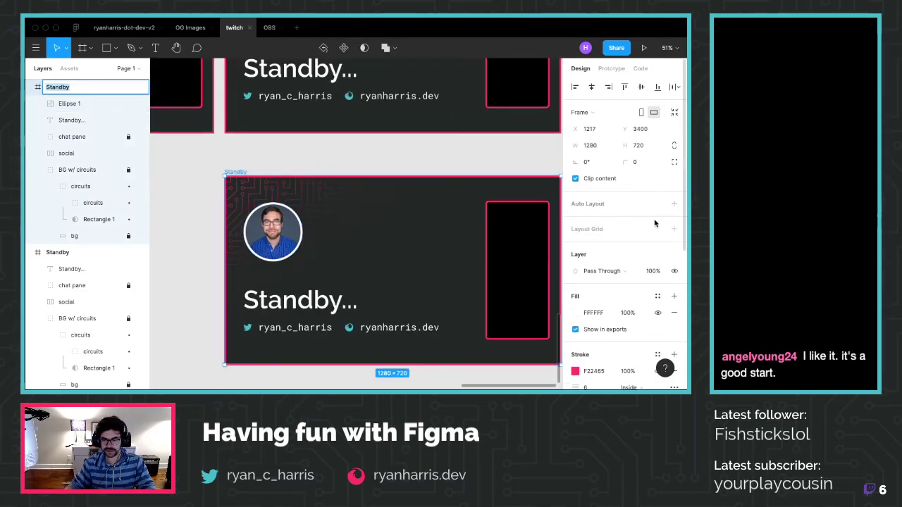
pyautogui.scroll(-5, 647, 336)
pyautogui.click(642, 342)
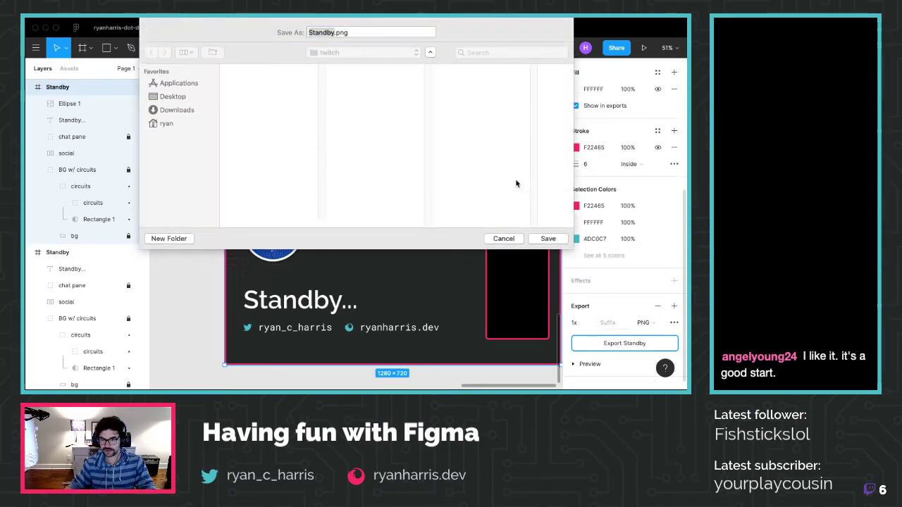
pyautogui.click(255, 115)
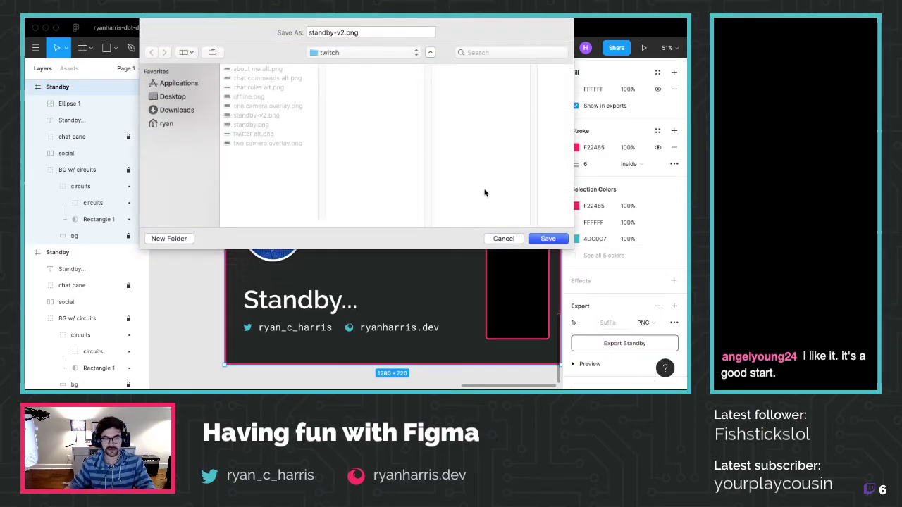
pyautogui.press('Return')
pyautogui.click(431, 79)
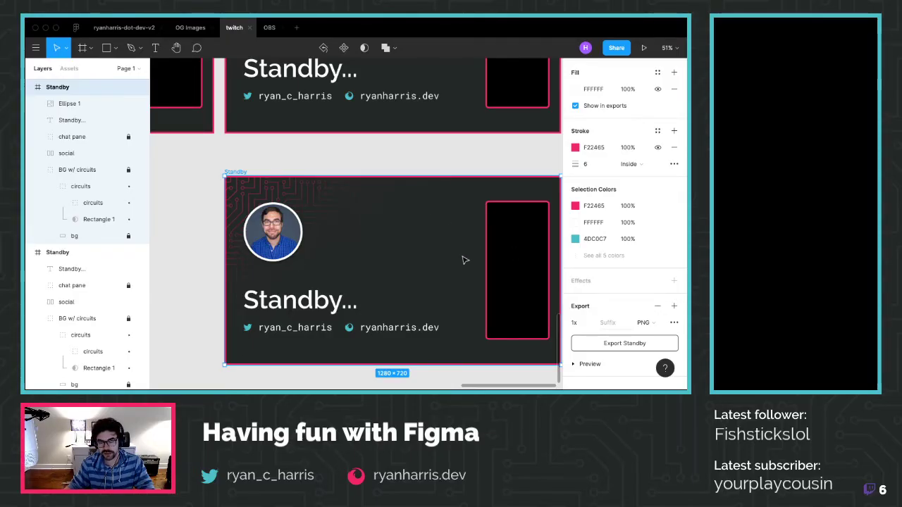
# Select the chat pane group and pan until the lower Standby frame is fully visible
pyautogui.hscroll(3, 463, 259)
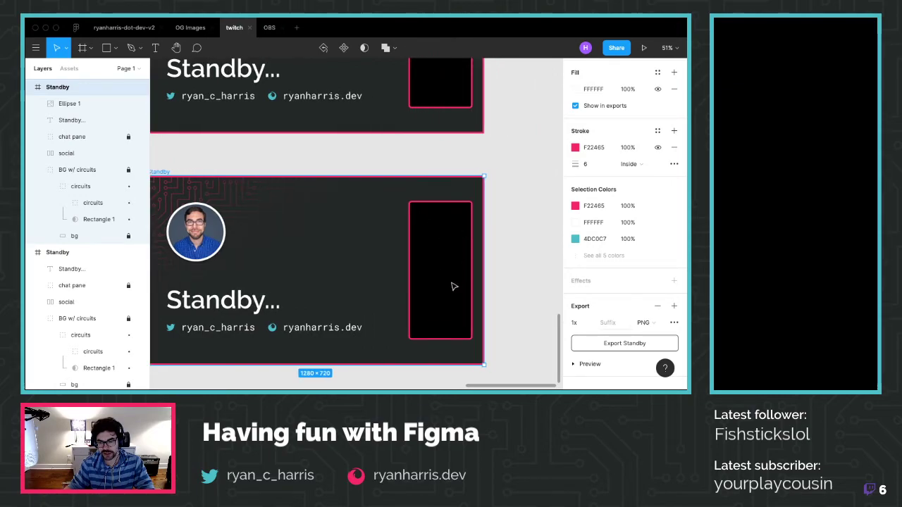
pyautogui.scroll(2, 448, 323)
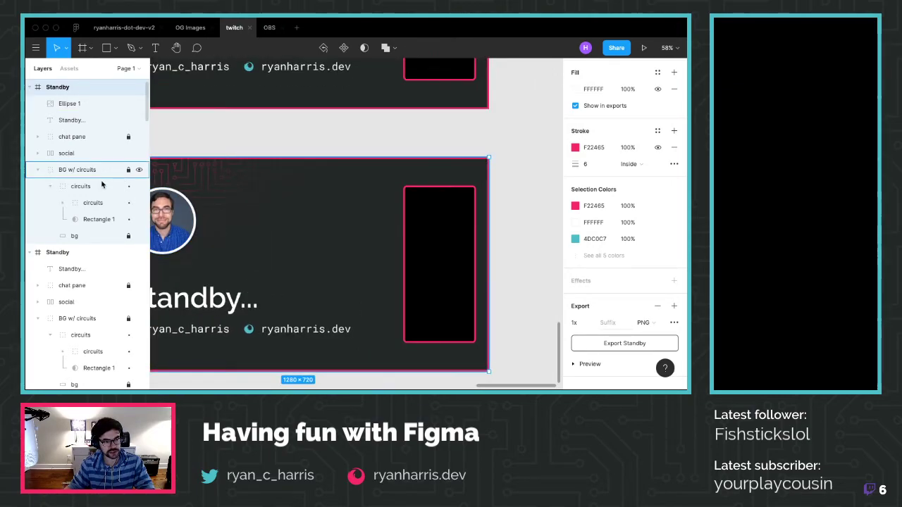
pyautogui.click(81, 140)
pyautogui.scroll(3, 633, 148)
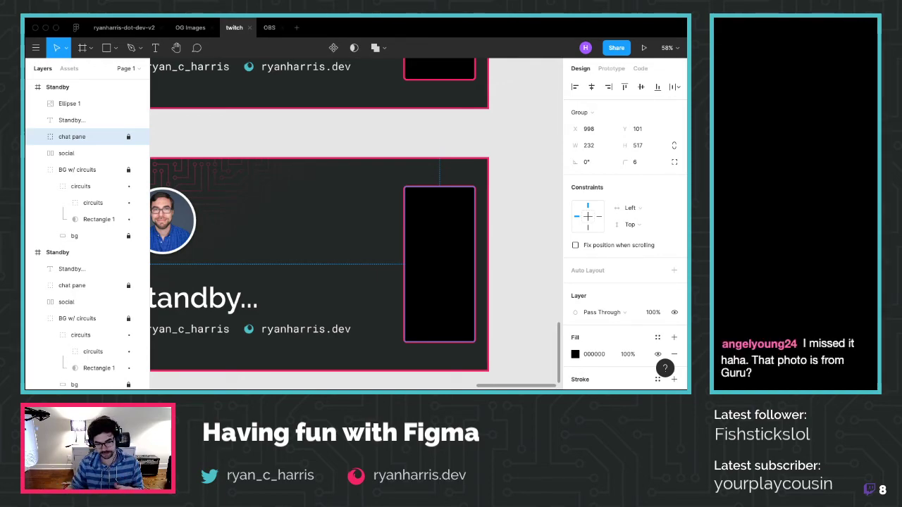
pyautogui.scroll(1, 245, 158)
pyautogui.scroll(1, 245, 157)
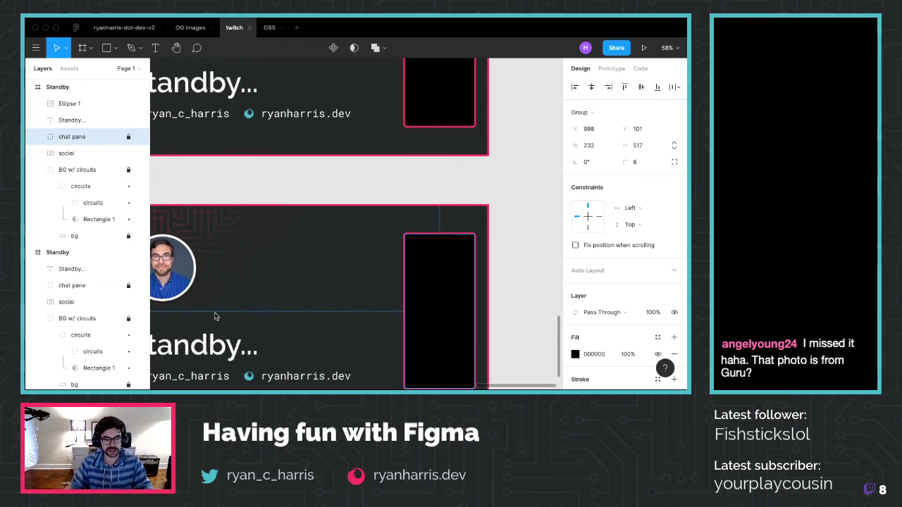
pyautogui.scroll(-3, 215, 312)
pyautogui.hscroll(-3, 205, 306)
pyautogui.hscroll(1, 203, 305)
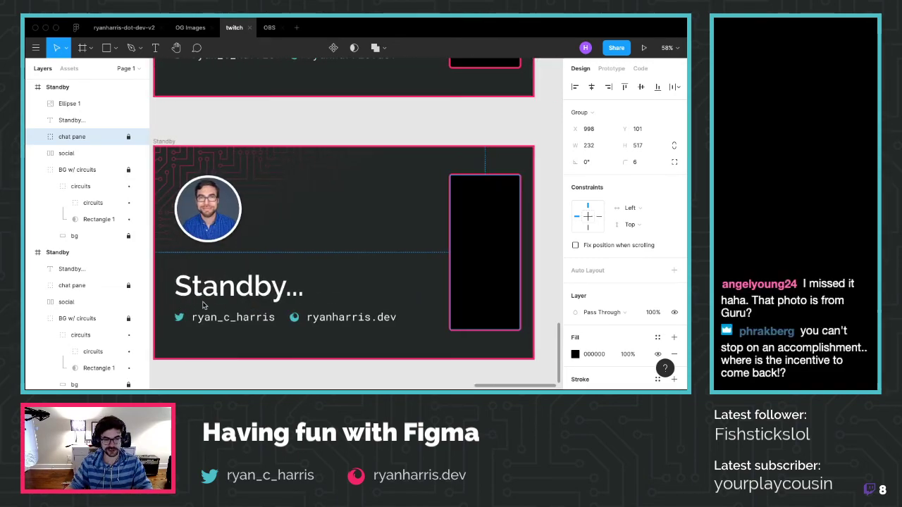
pyautogui.hscroll(-1, 203, 304)
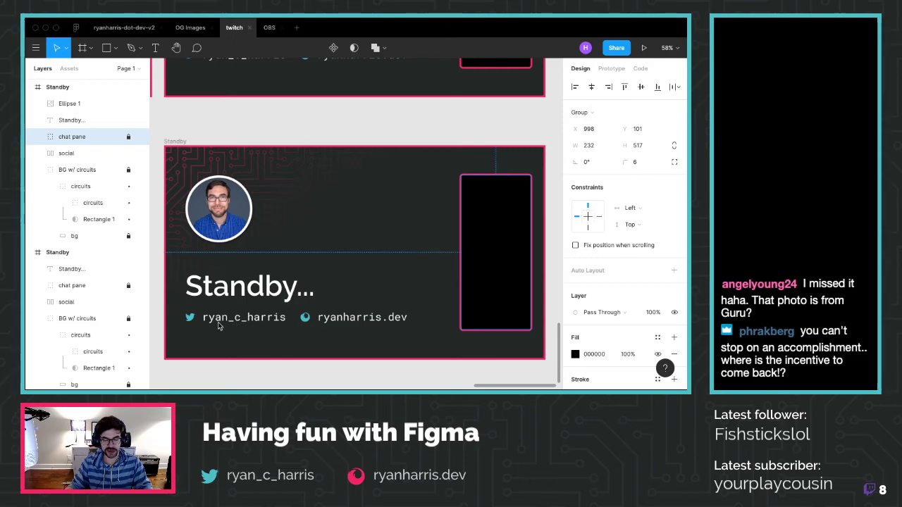